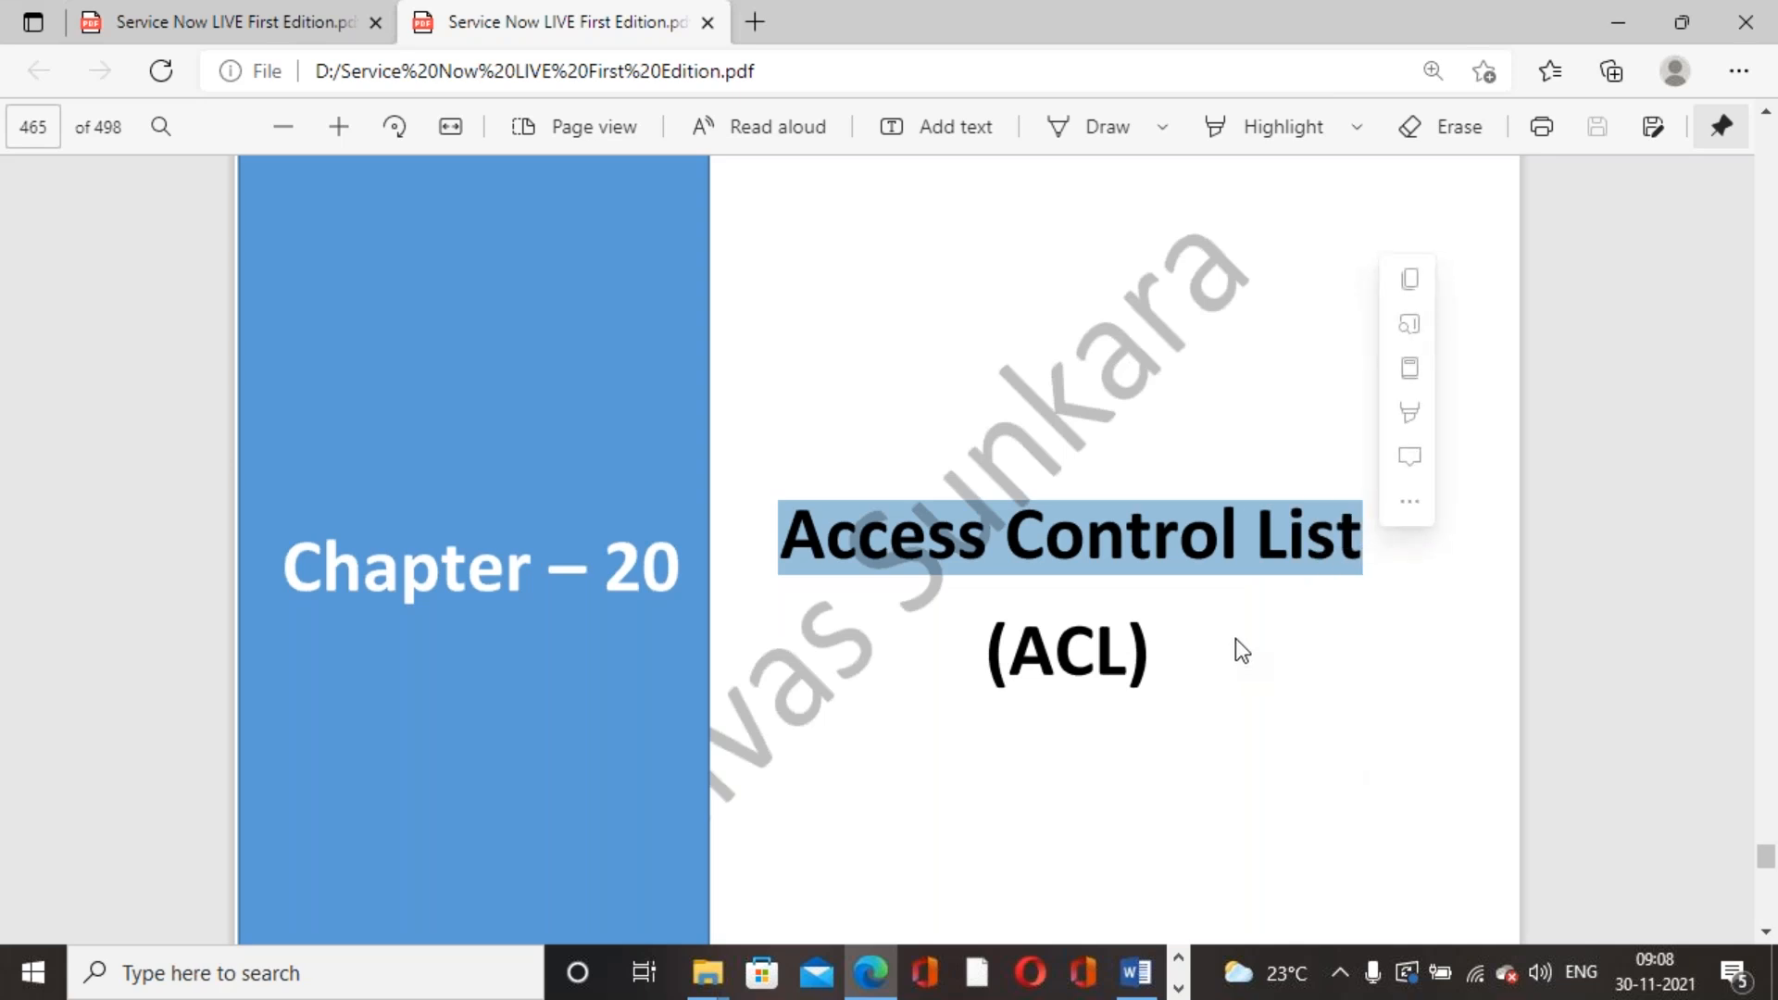
Step: Read the Access Control List chapter, covering the ACL definition, the secured operations, the required permissions and the procedure
scroll(1235, 639, "down", 2)
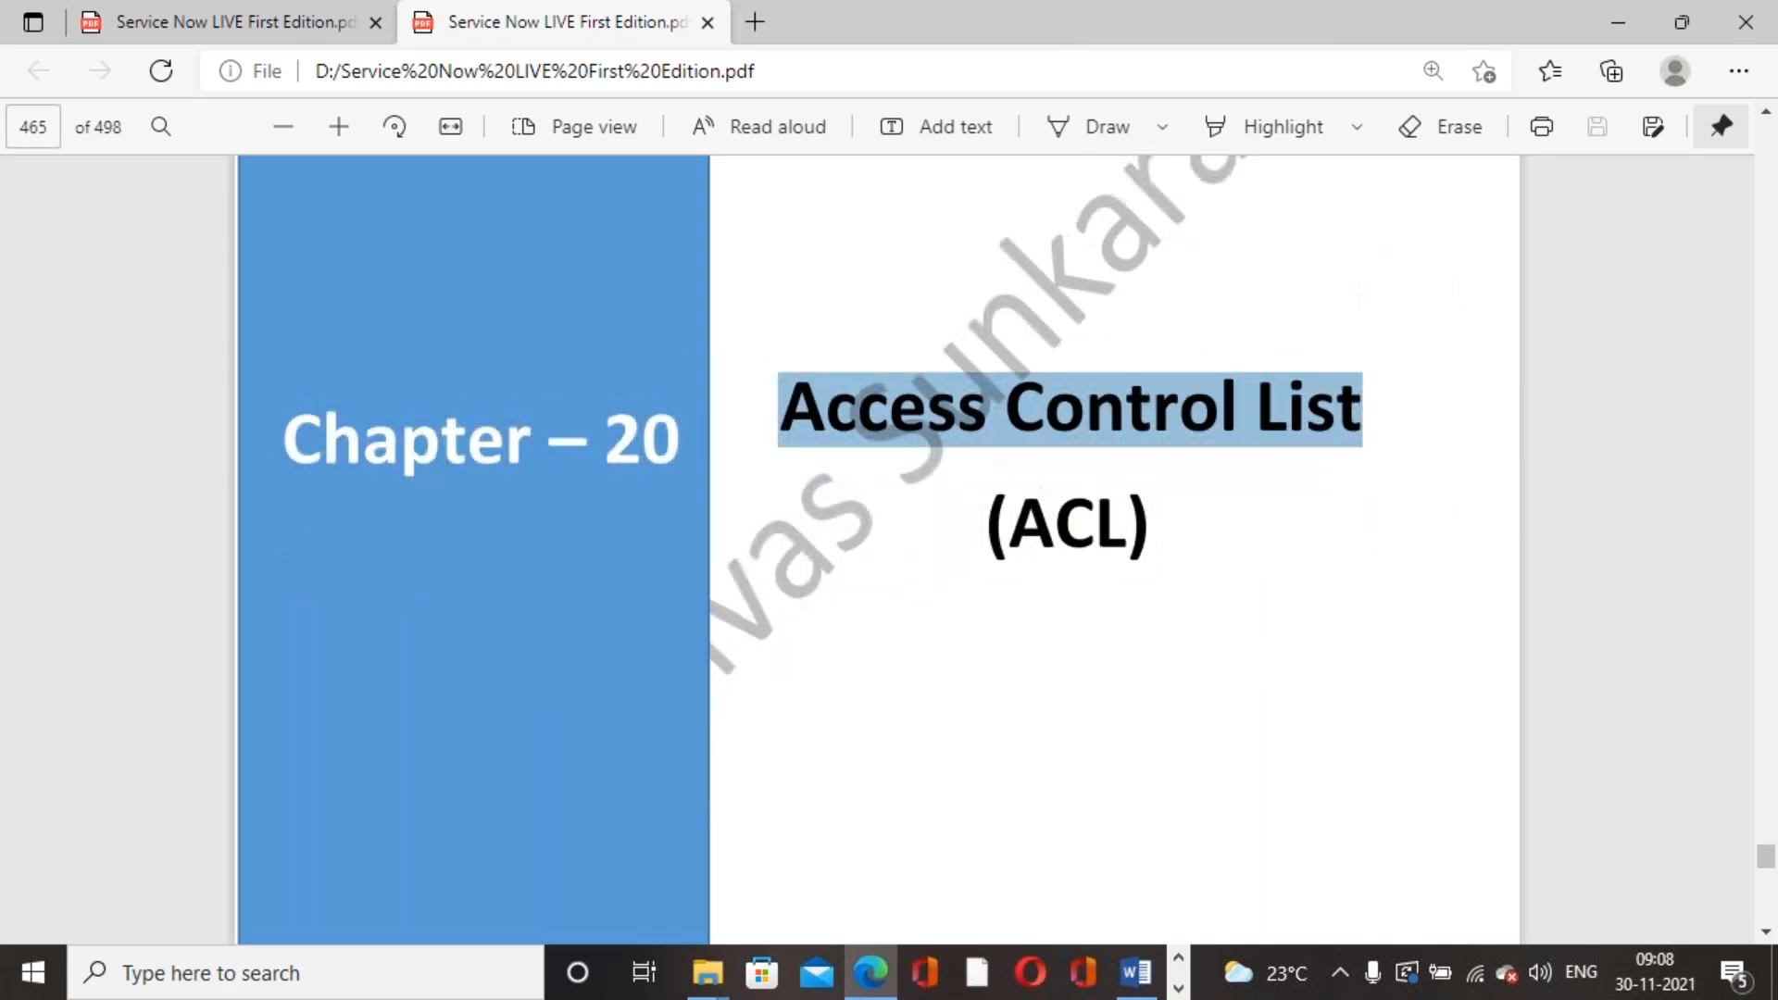
left_click(1235, 638)
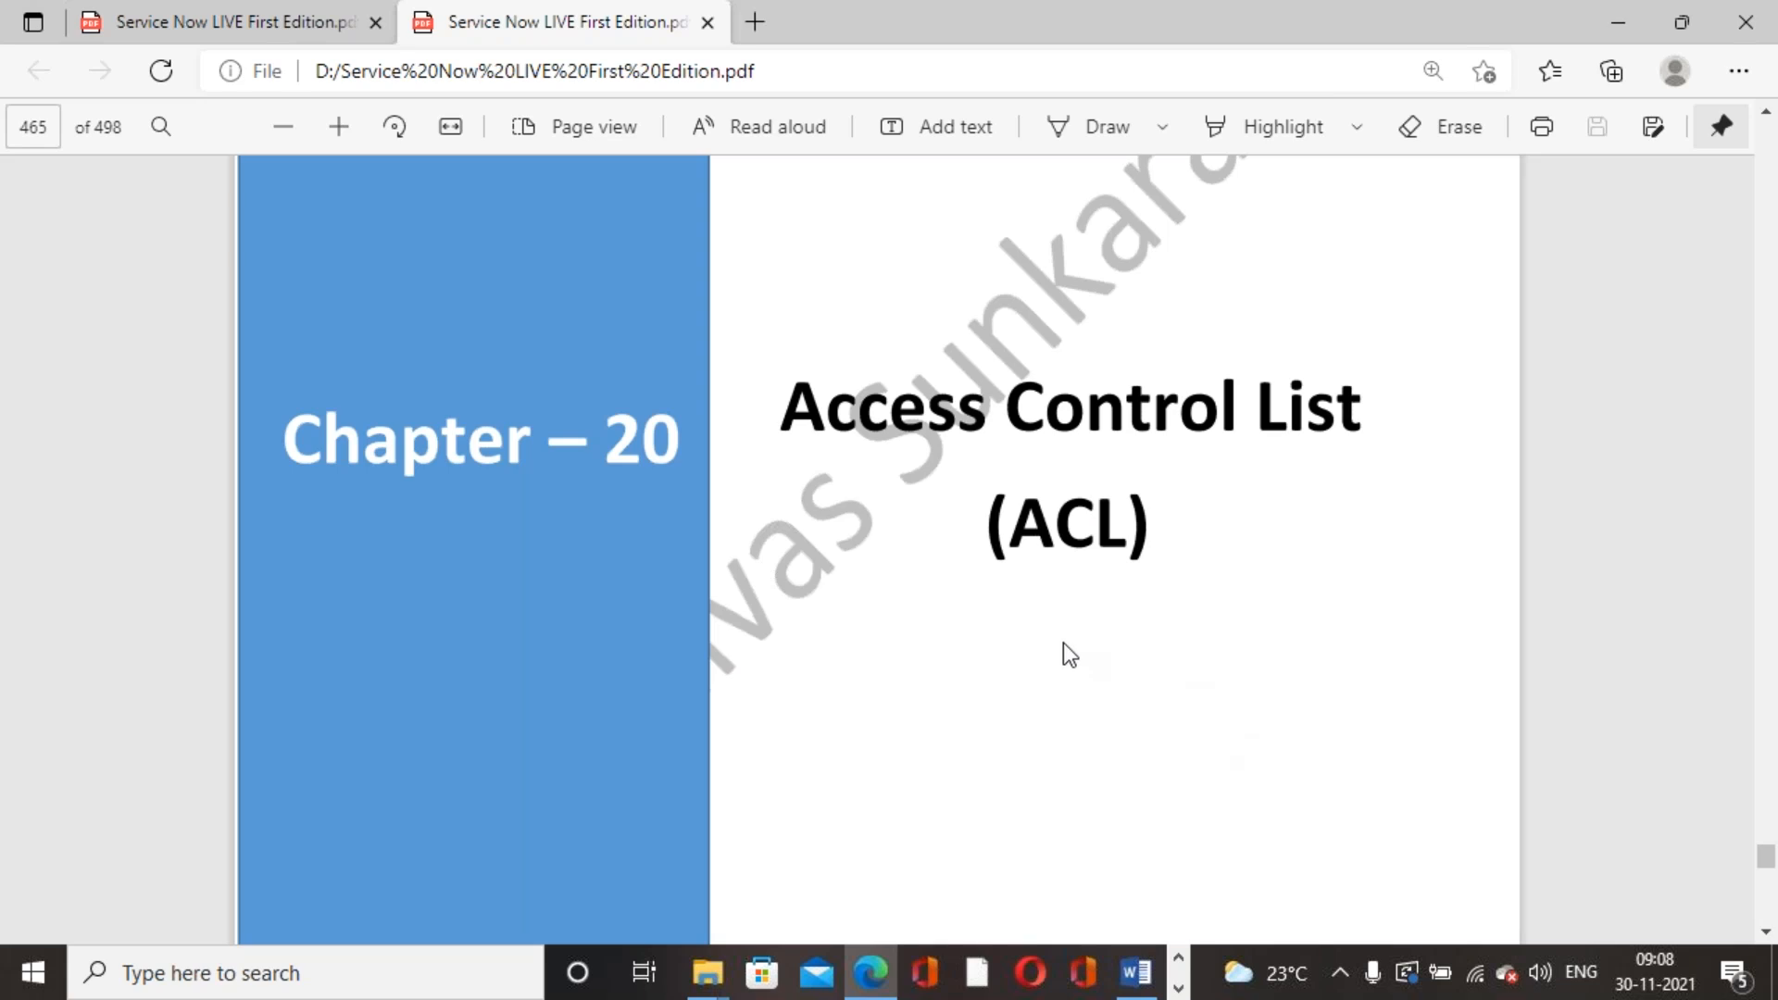
scroll(1063, 639, "down", 10)
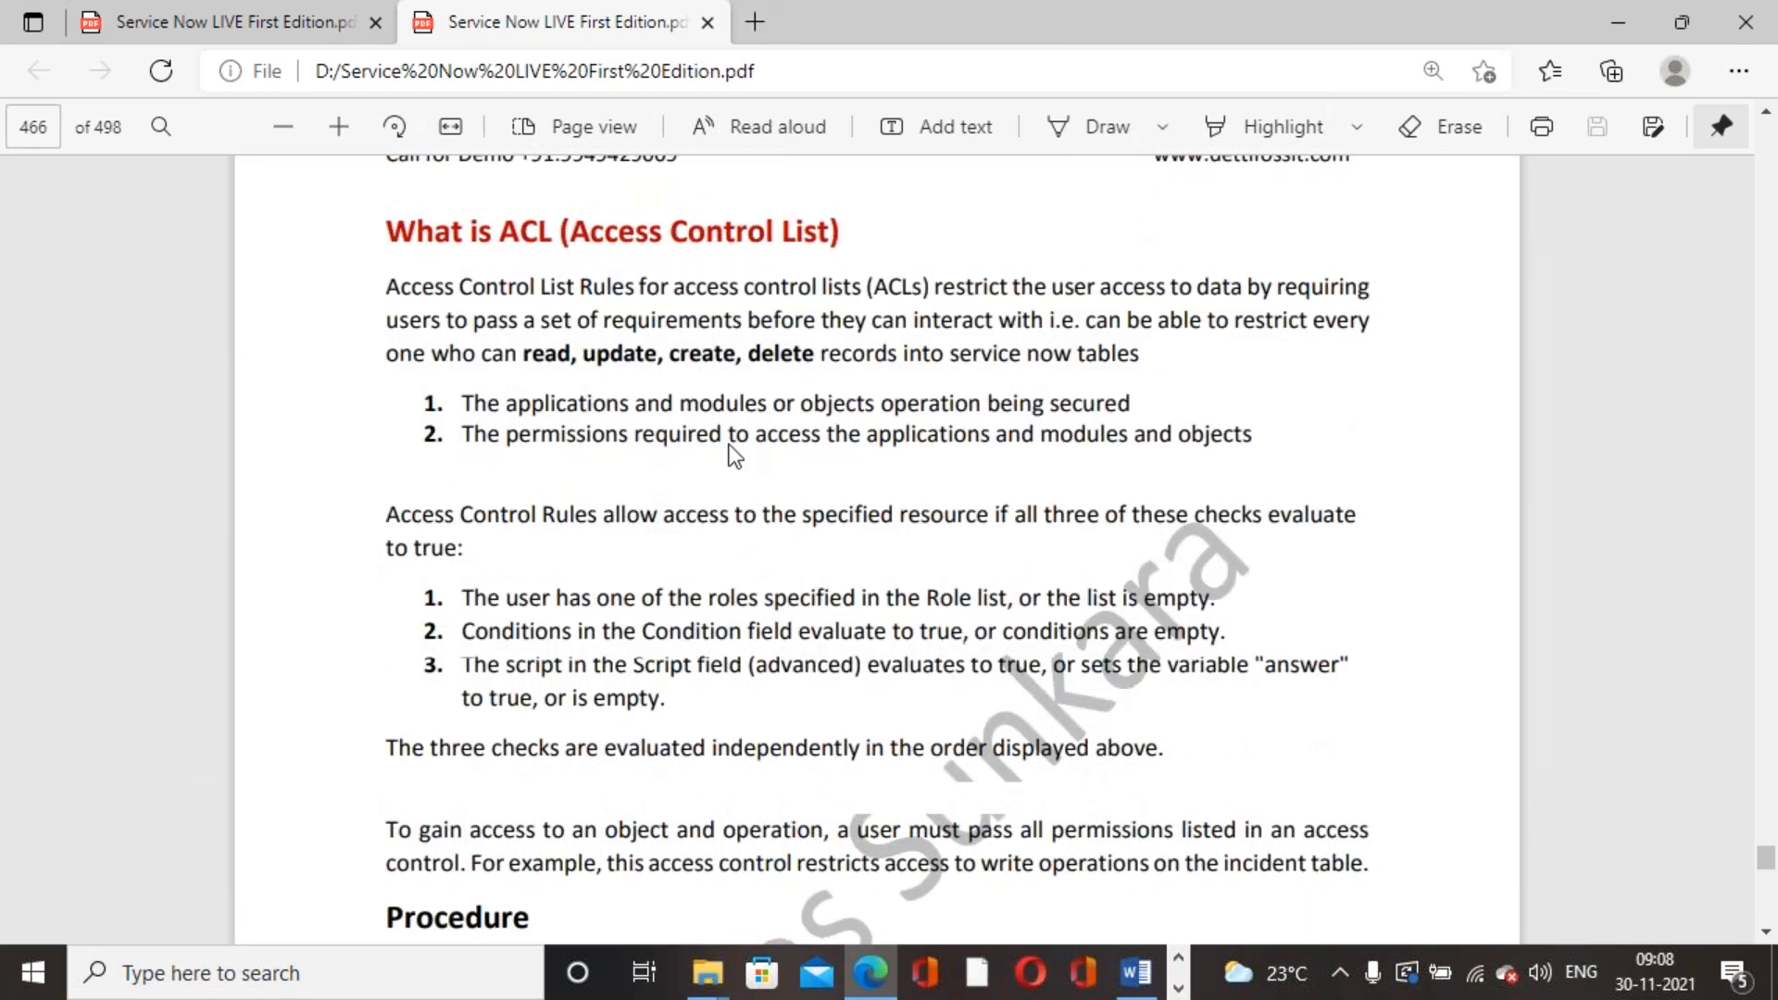
left_click_drag(386, 286, 1375, 297)
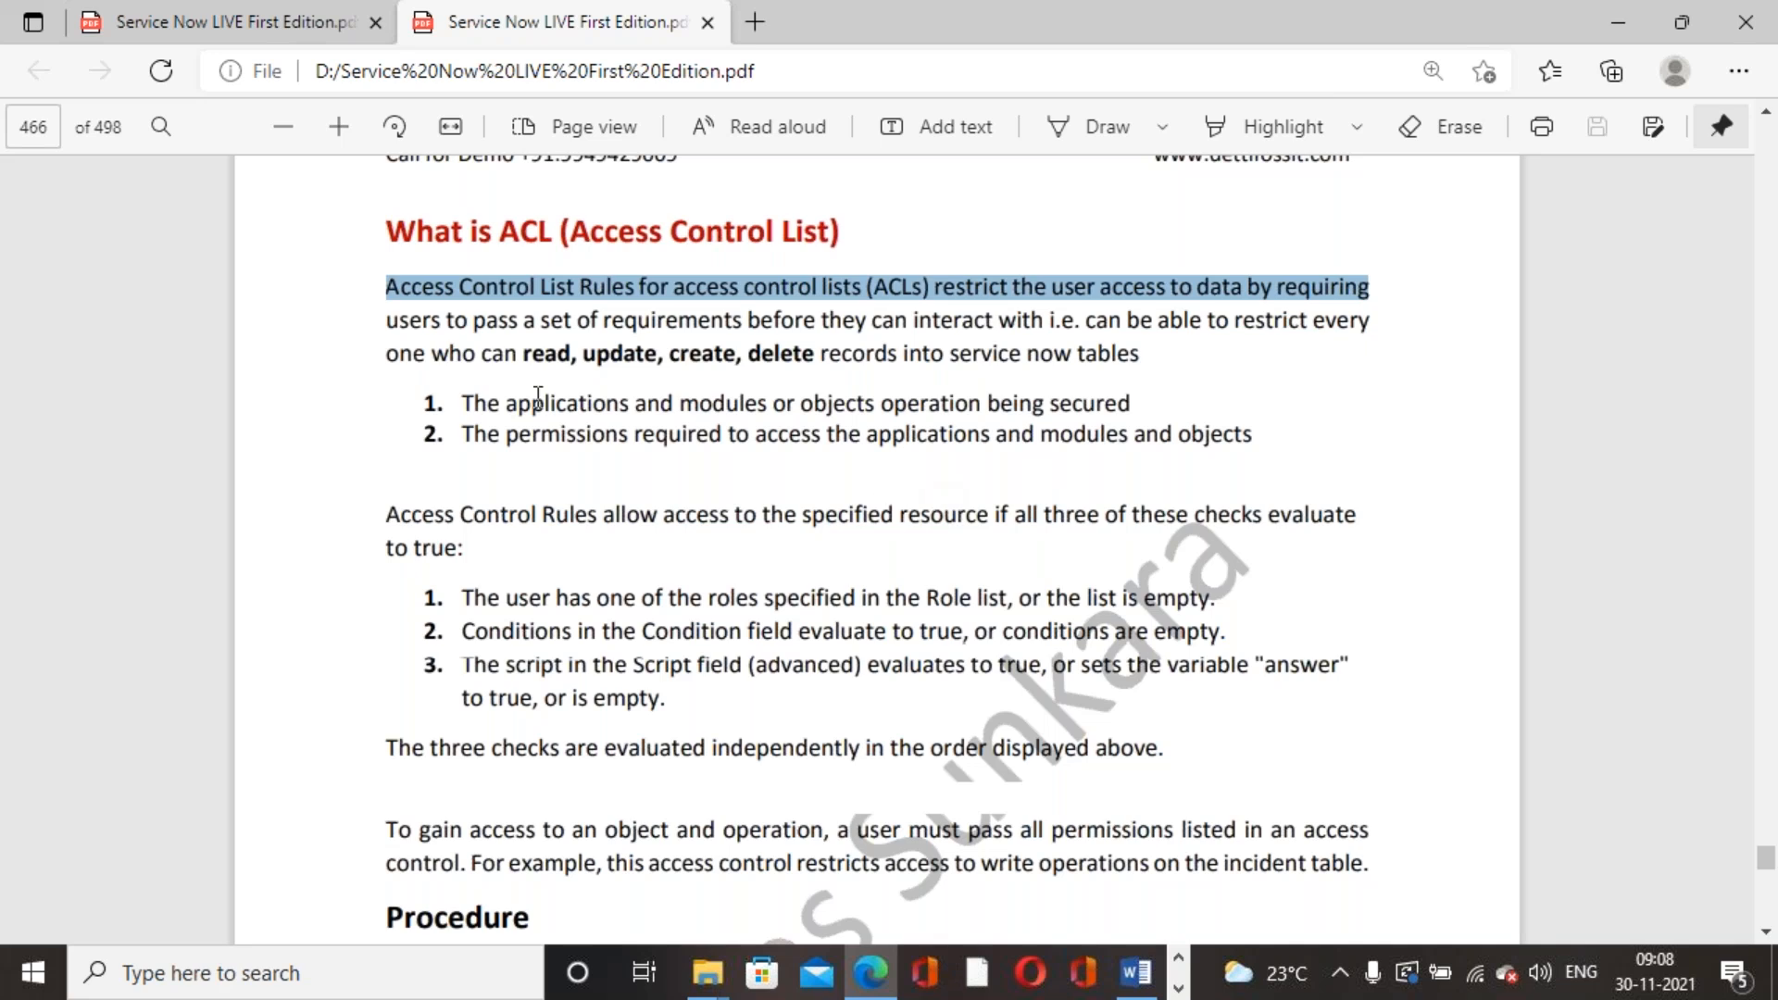
left_click_drag(523, 353, 814, 359)
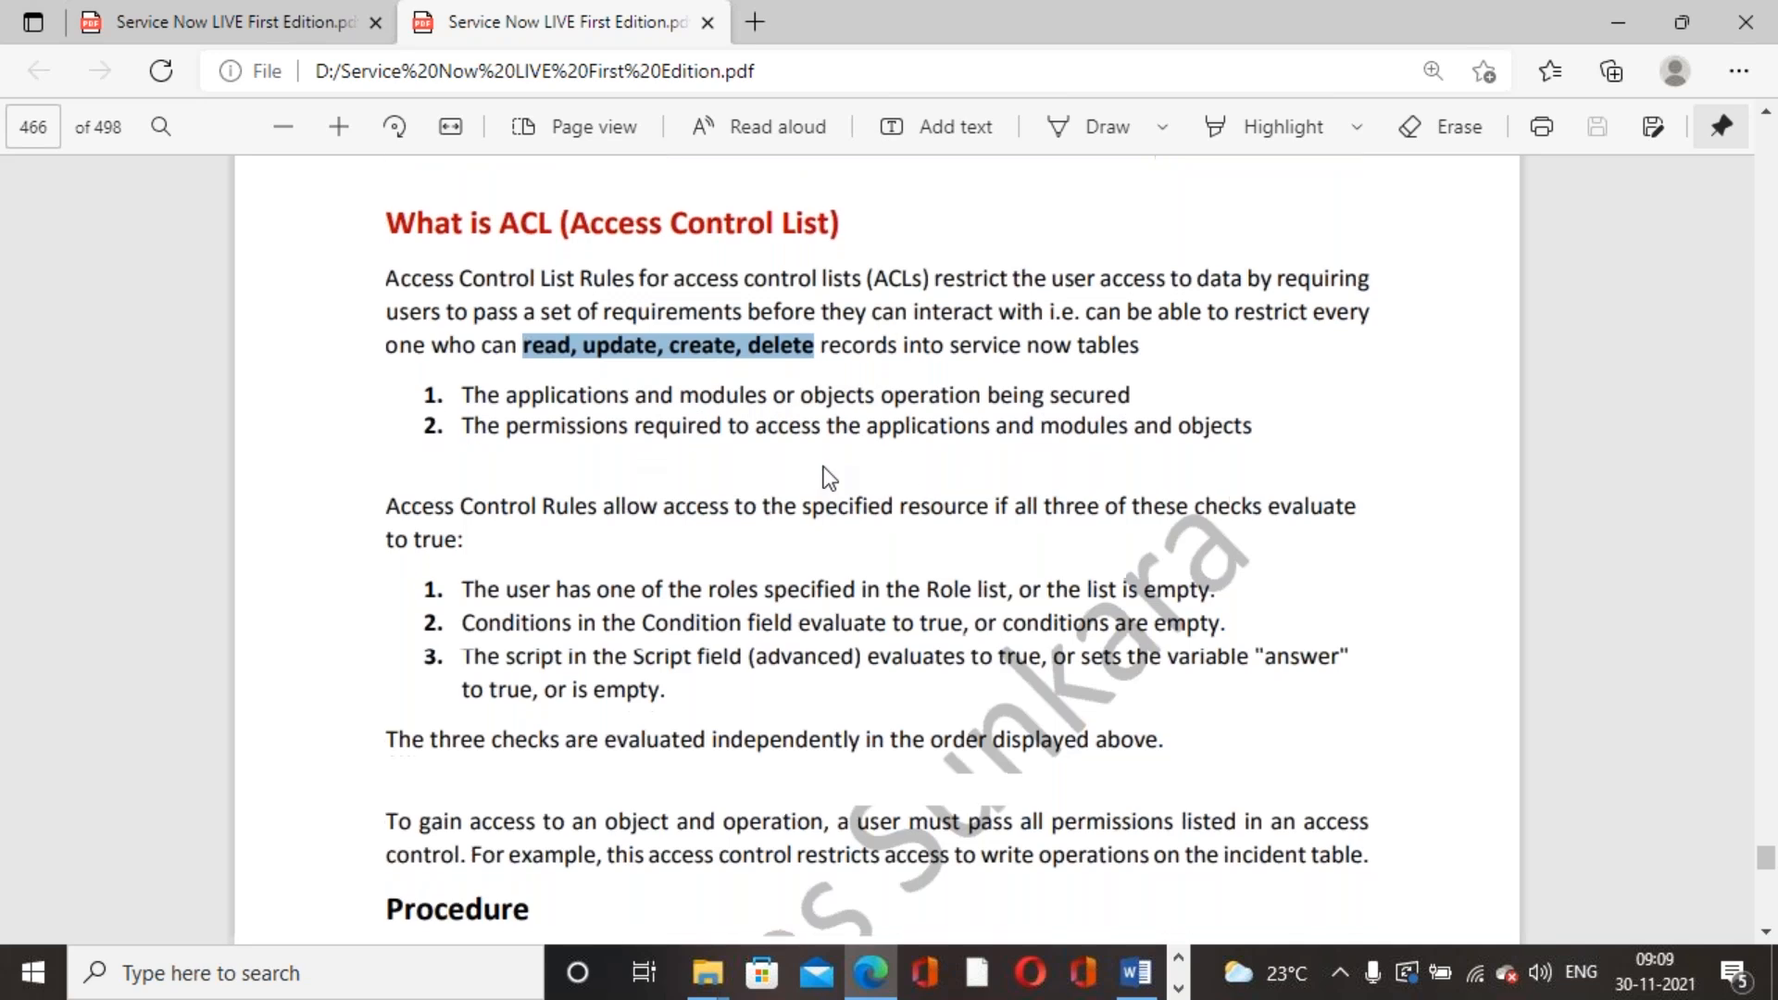
scroll(827, 478, "down", 1)
left_click_drag(462, 275, 1172, 275)
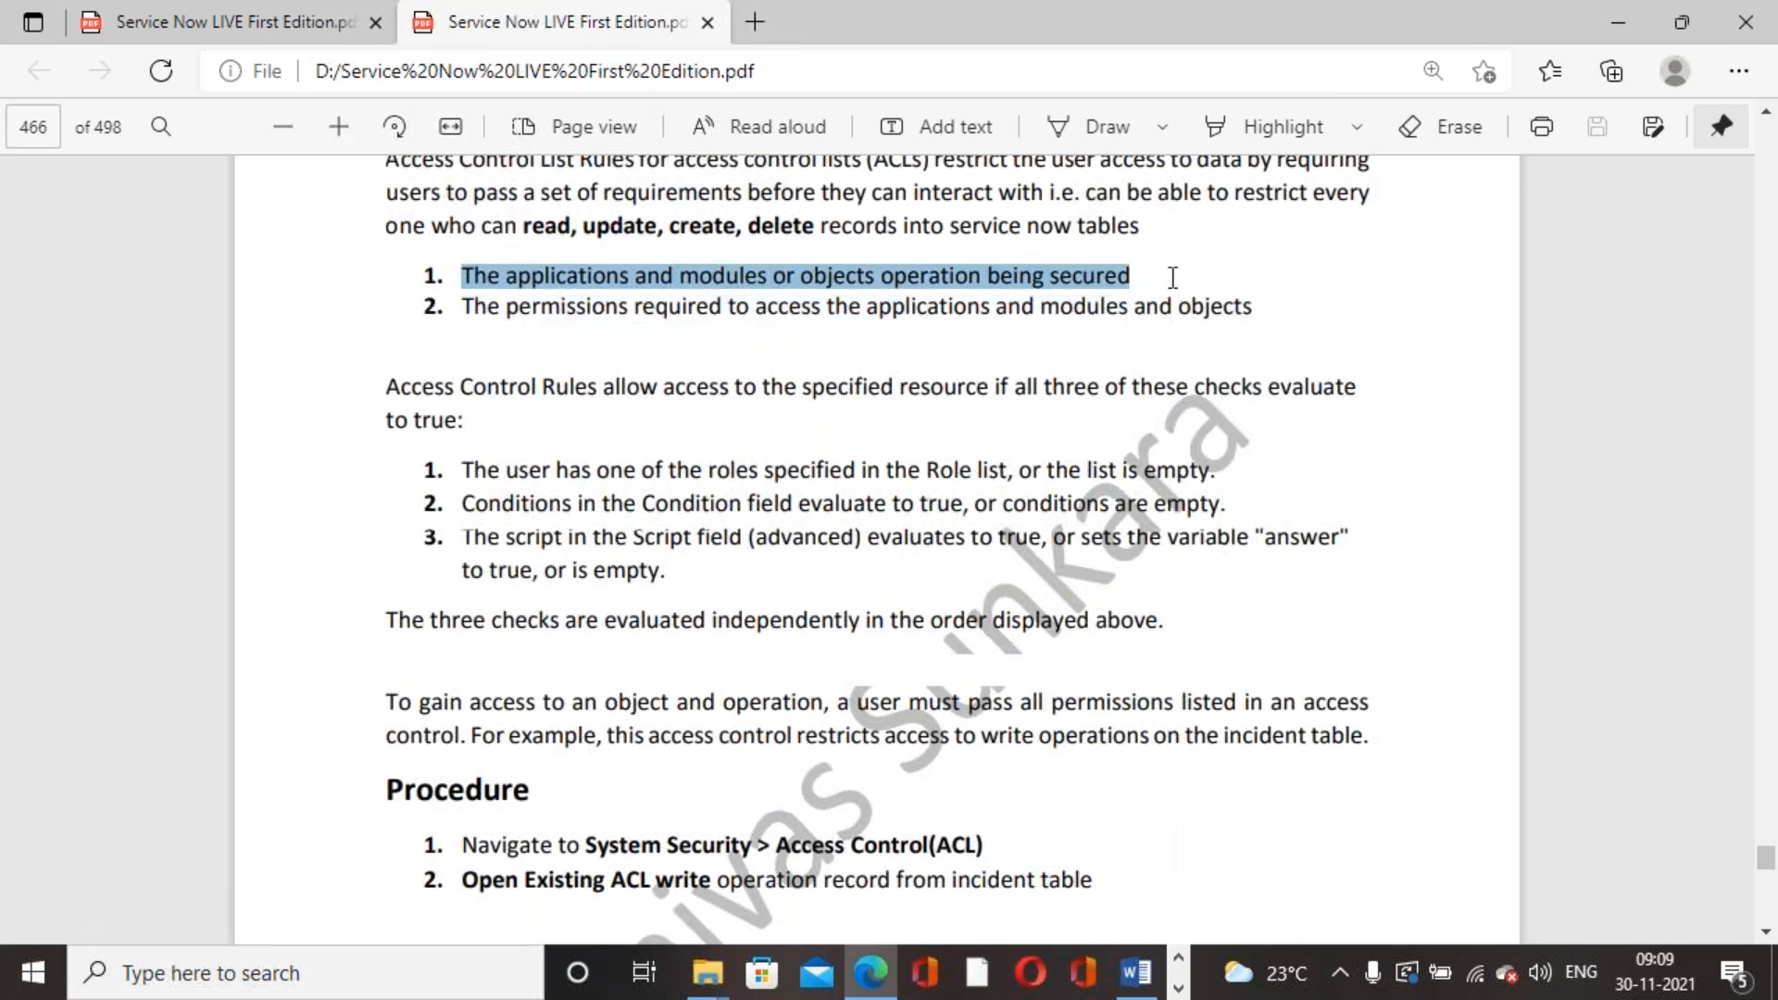
left_click_drag(471, 308, 1263, 308)
scroll(1052, 464, "down", 4)
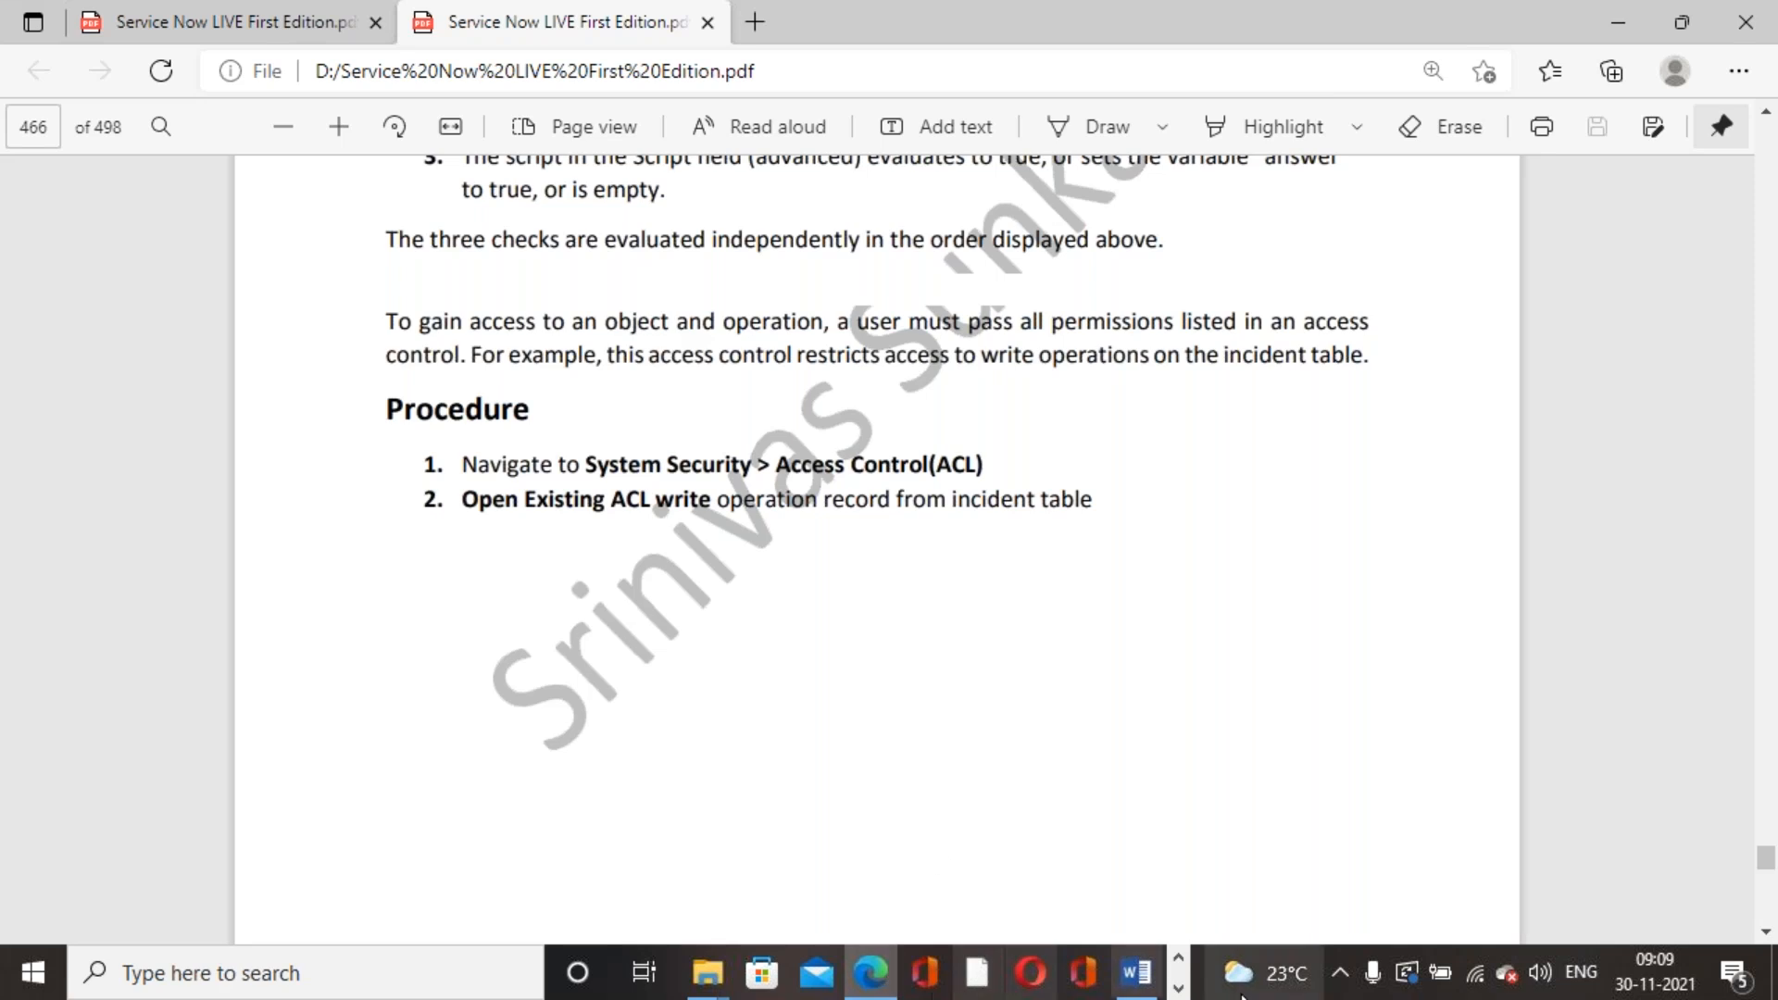
Step: Switch to the ServiceNow instance in Chrome, filter the navigator by "acl" and open Access Control (ACL) under System Security
left_click(1177, 987)
left_click(715, 972)
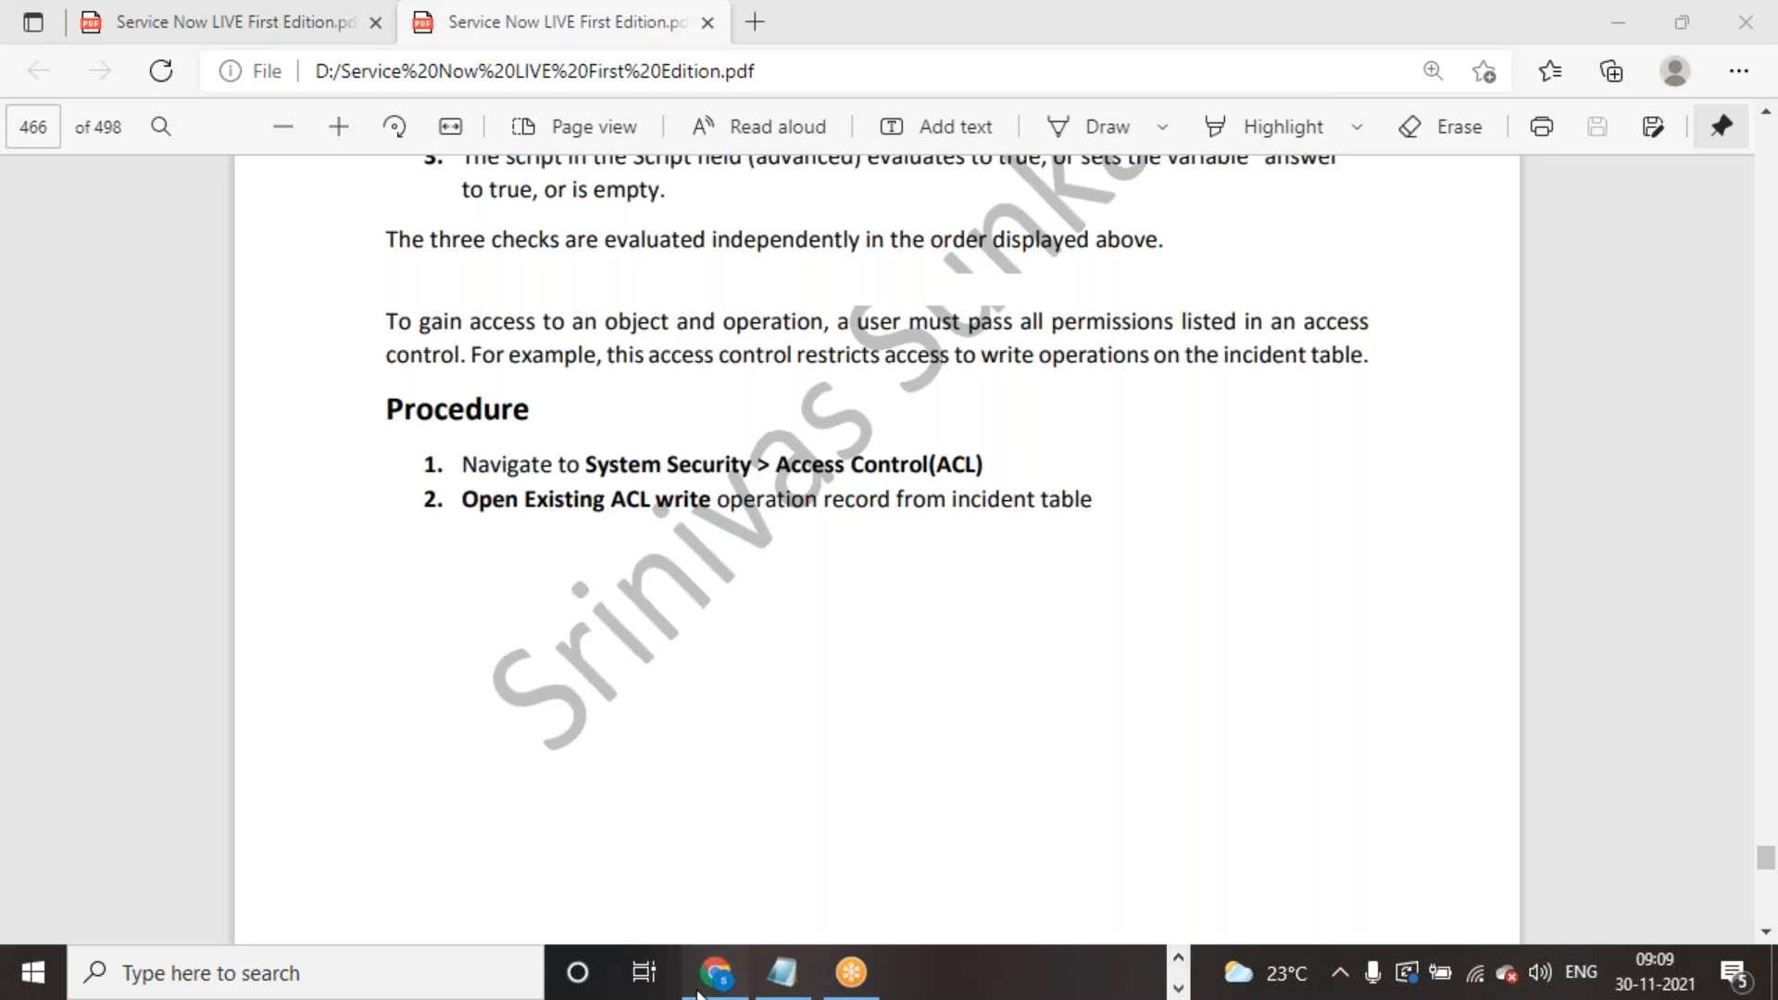
left_click(556, 26)
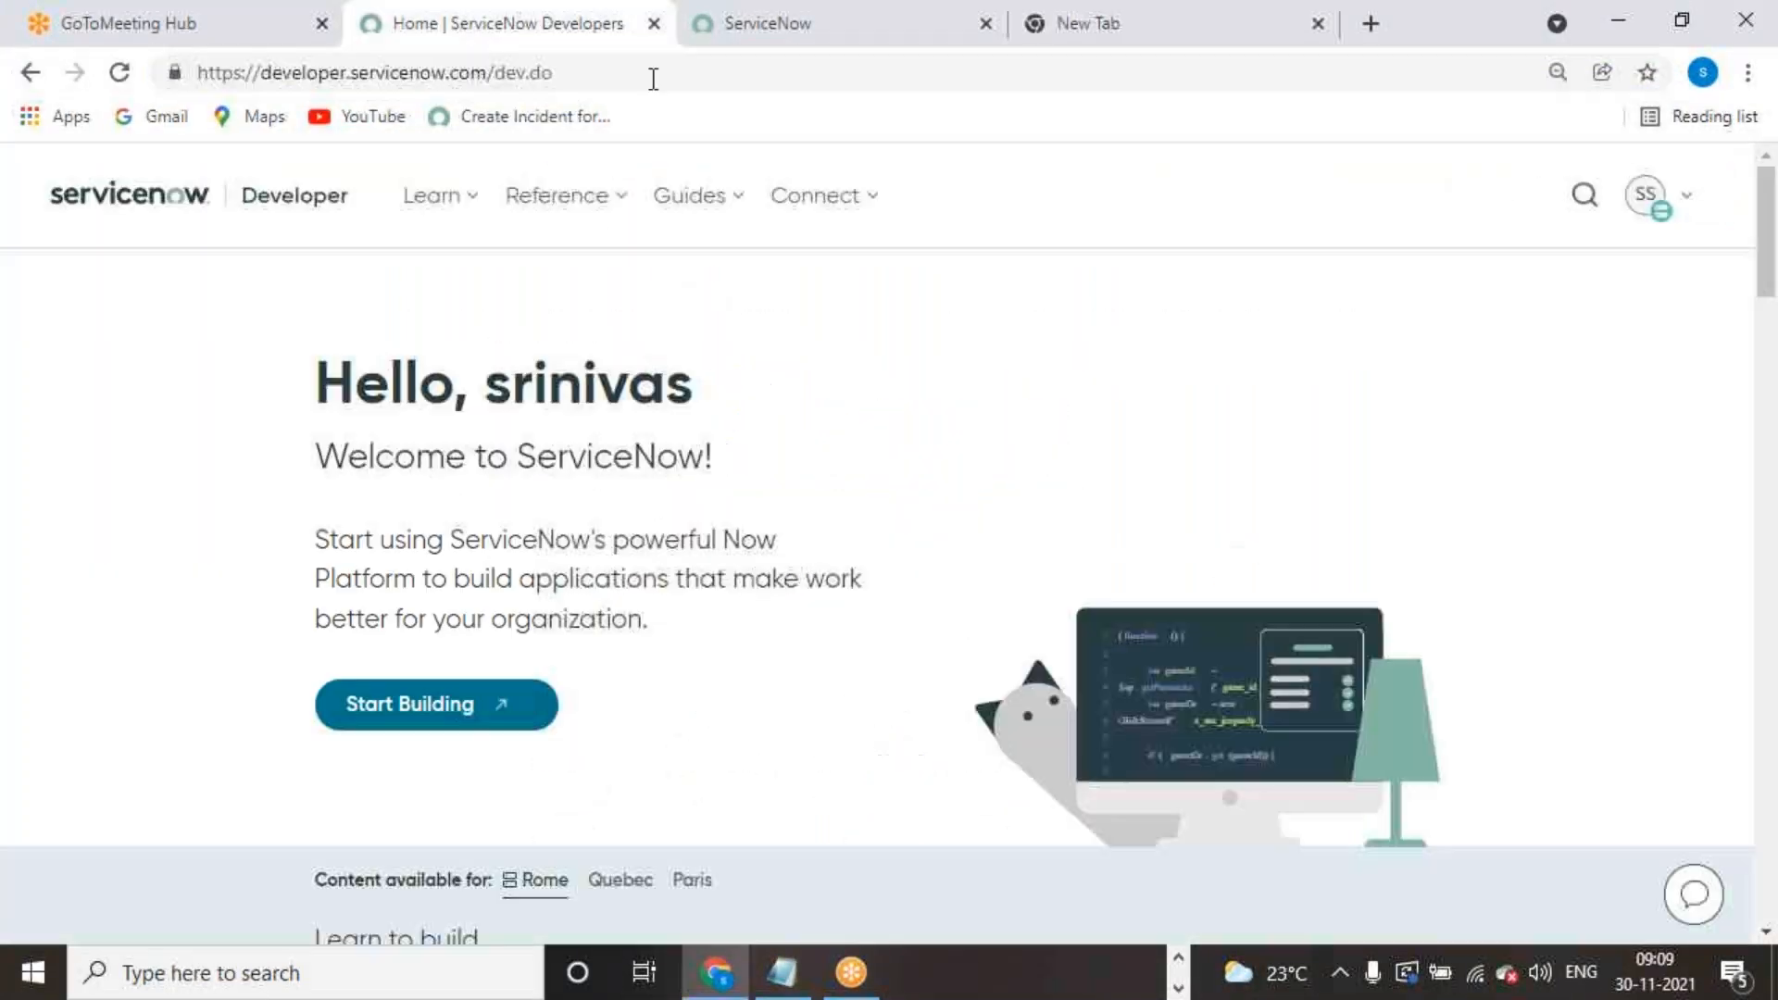
left_click(810, 41)
left_click(300, 263)
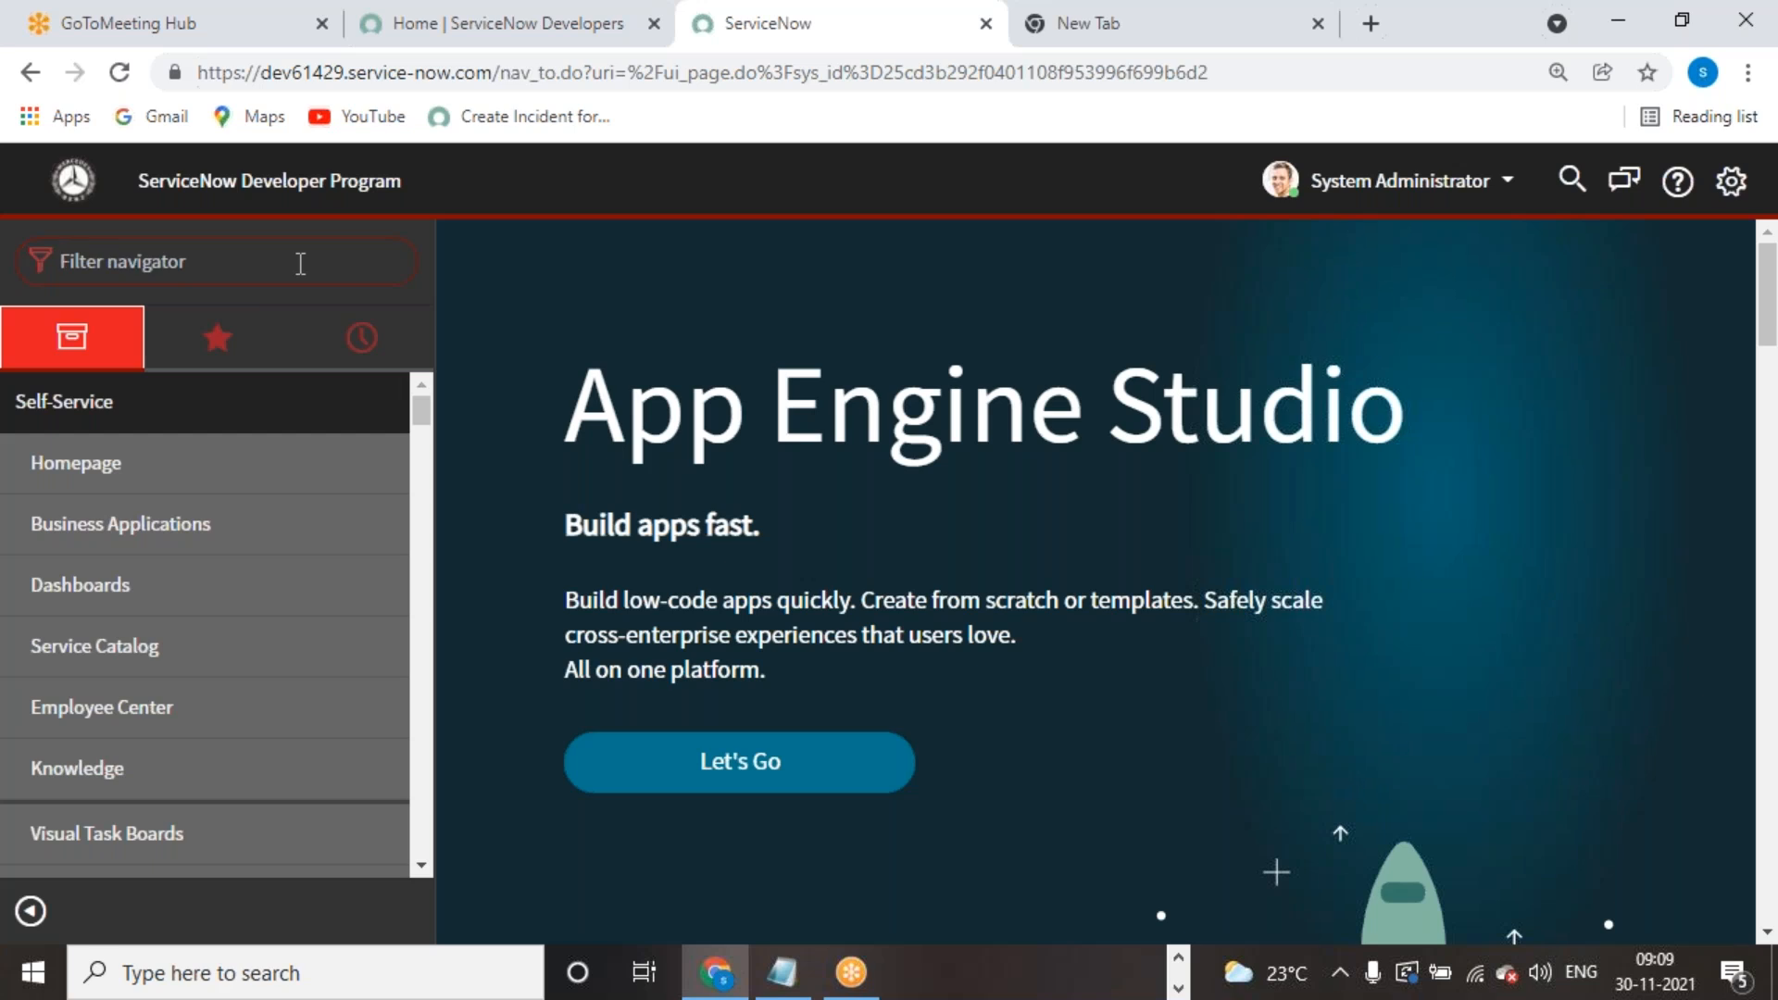
type("acl")
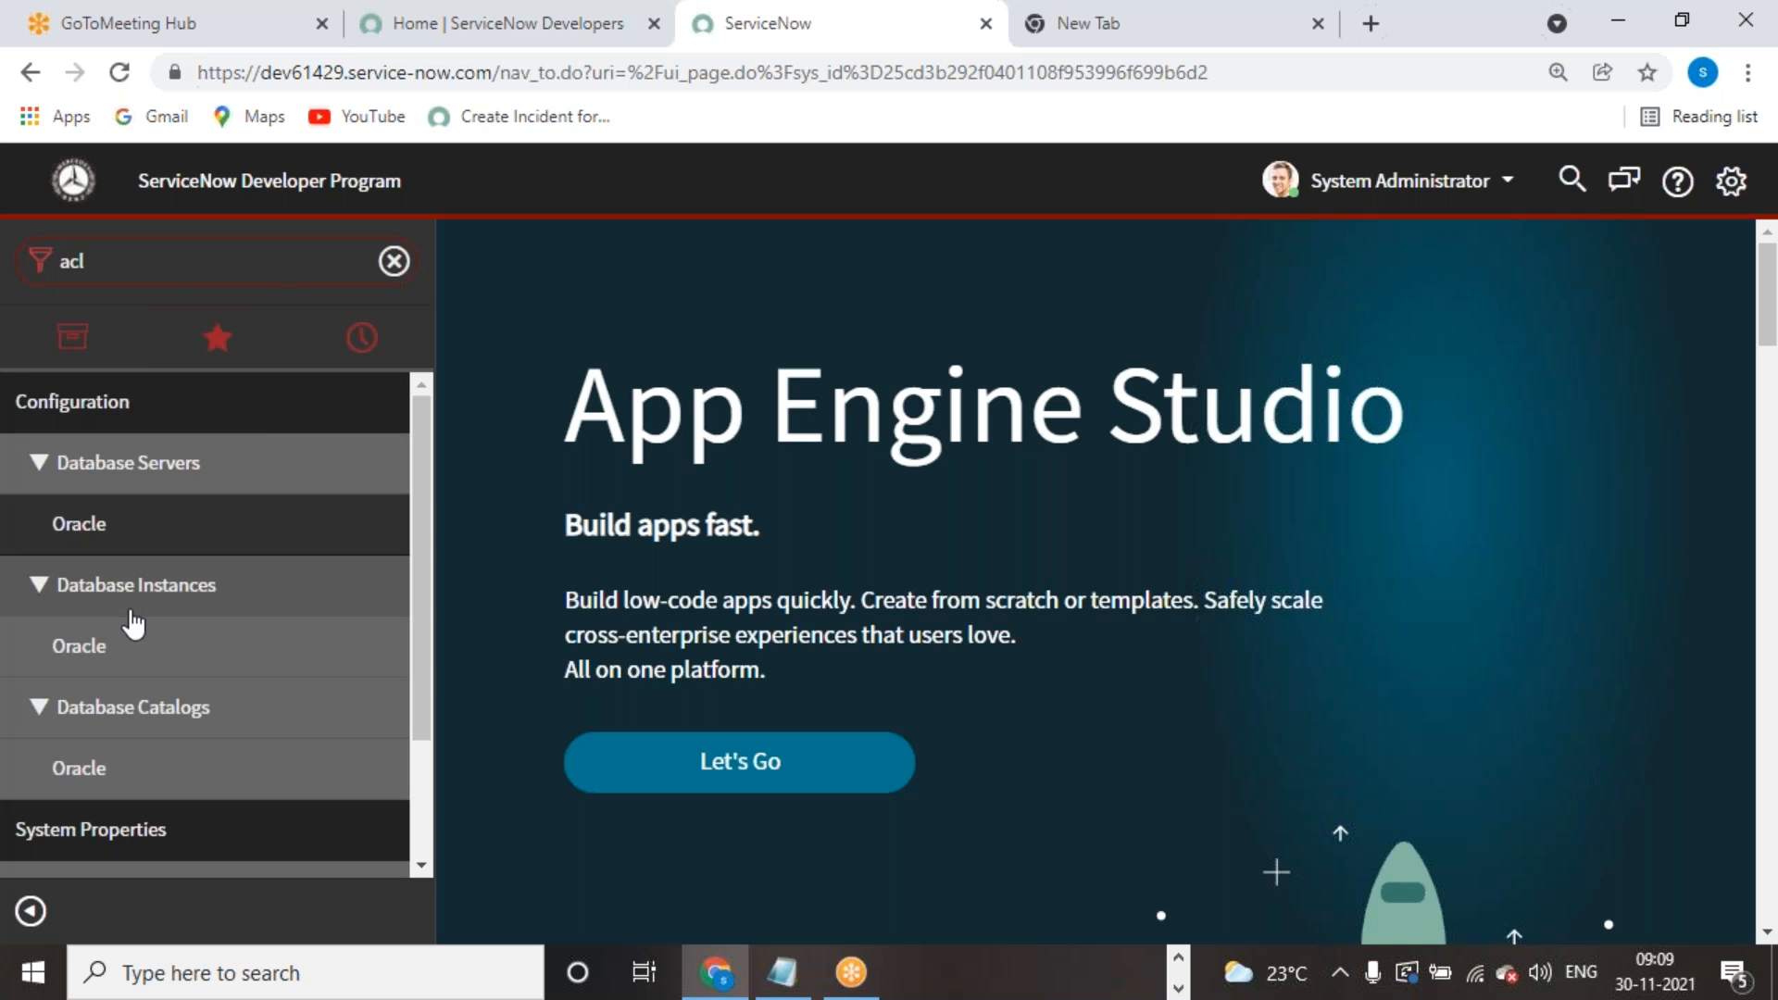
scroll(148, 740, "down", 2)
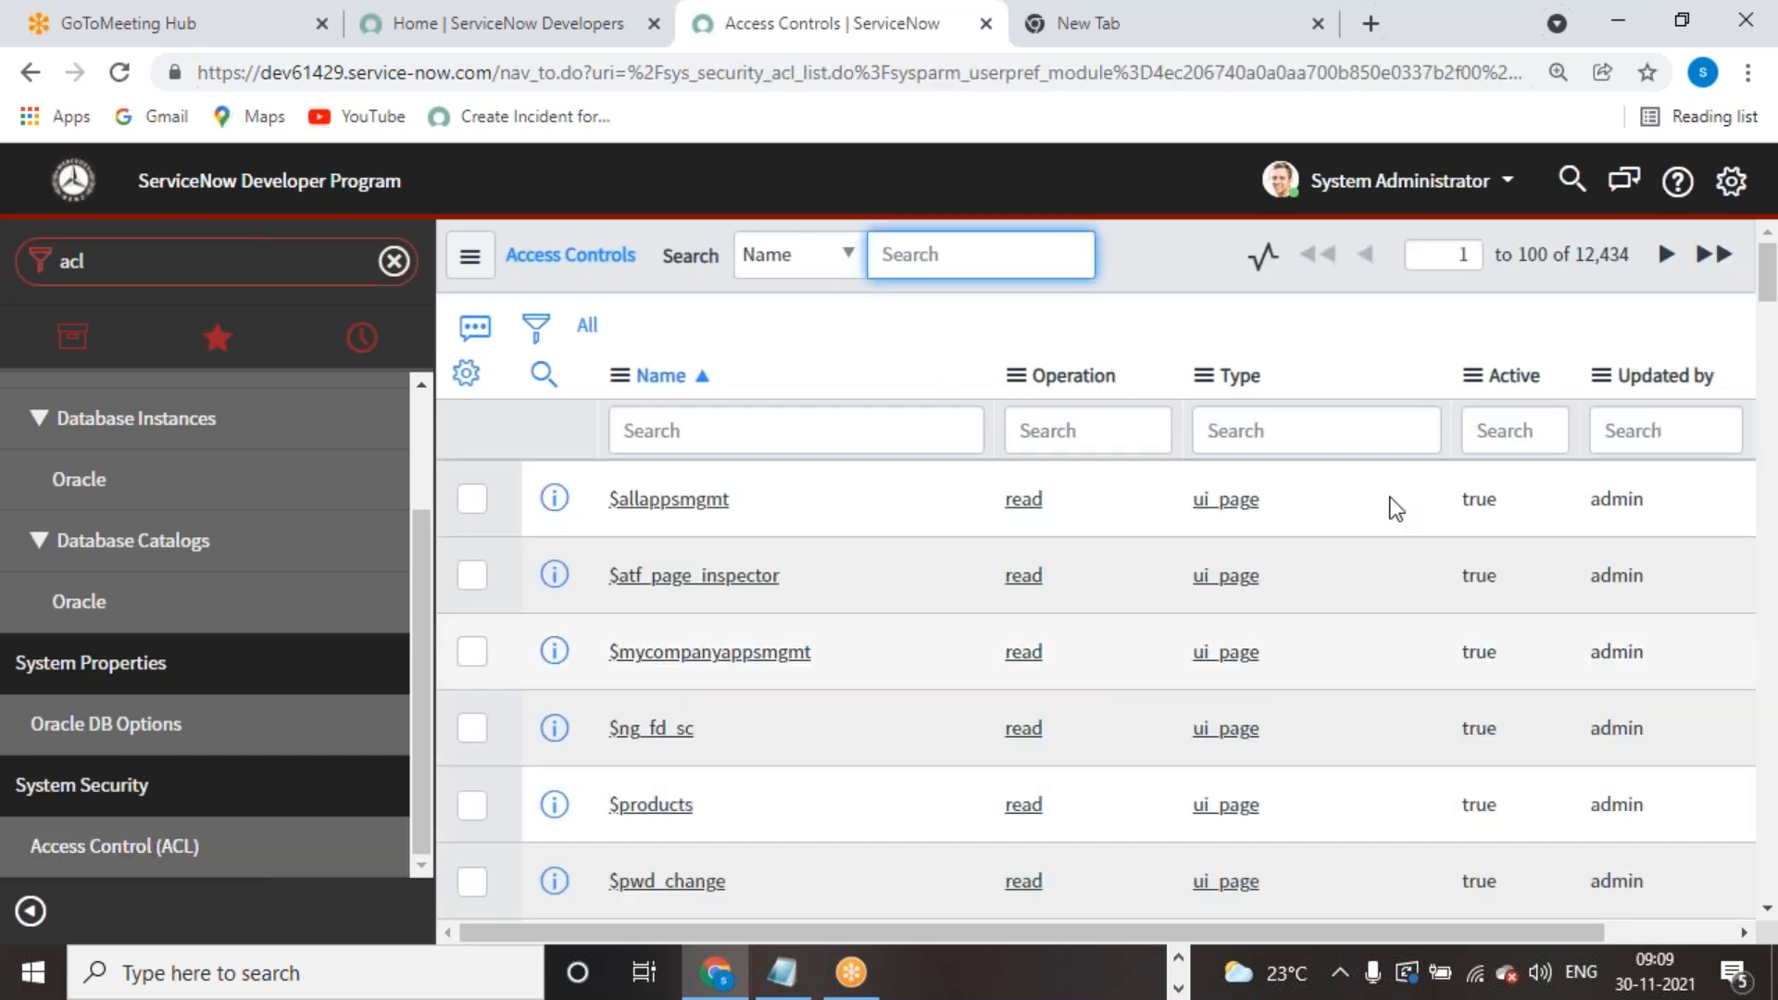
Step: Filter the access controls list to names starting with "incident"
left_click_drag(1577, 255, 1631, 257)
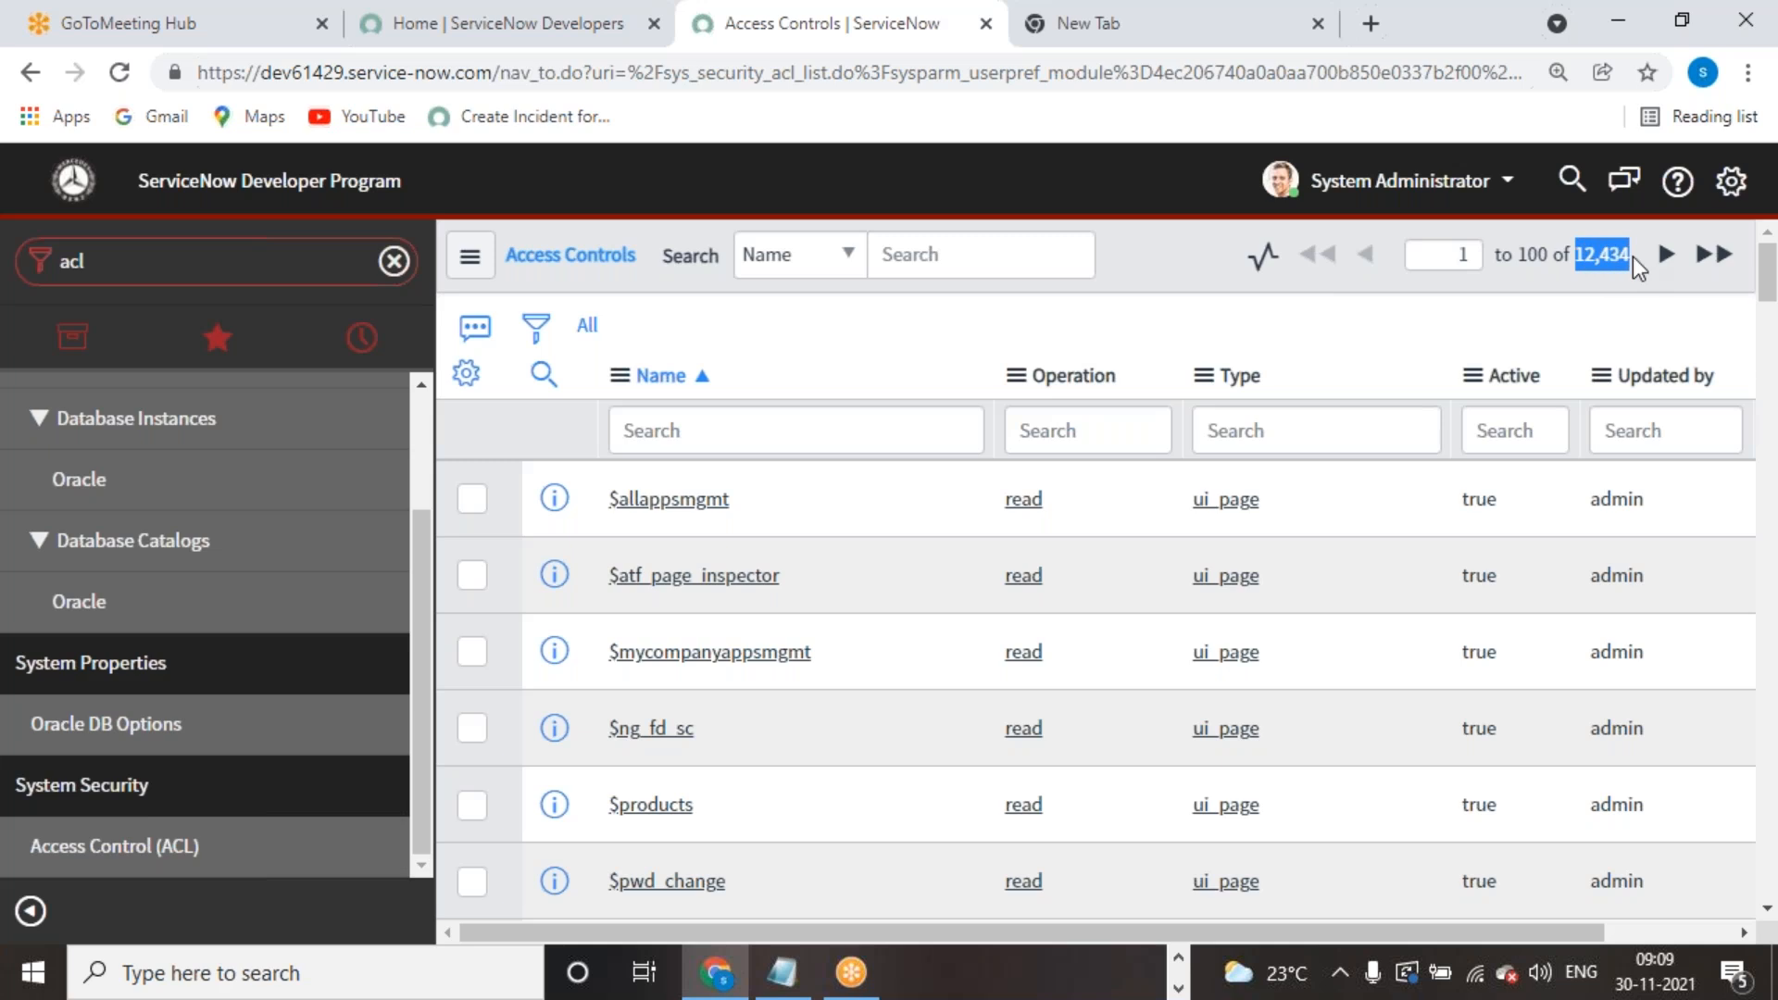
left_click(892, 437)
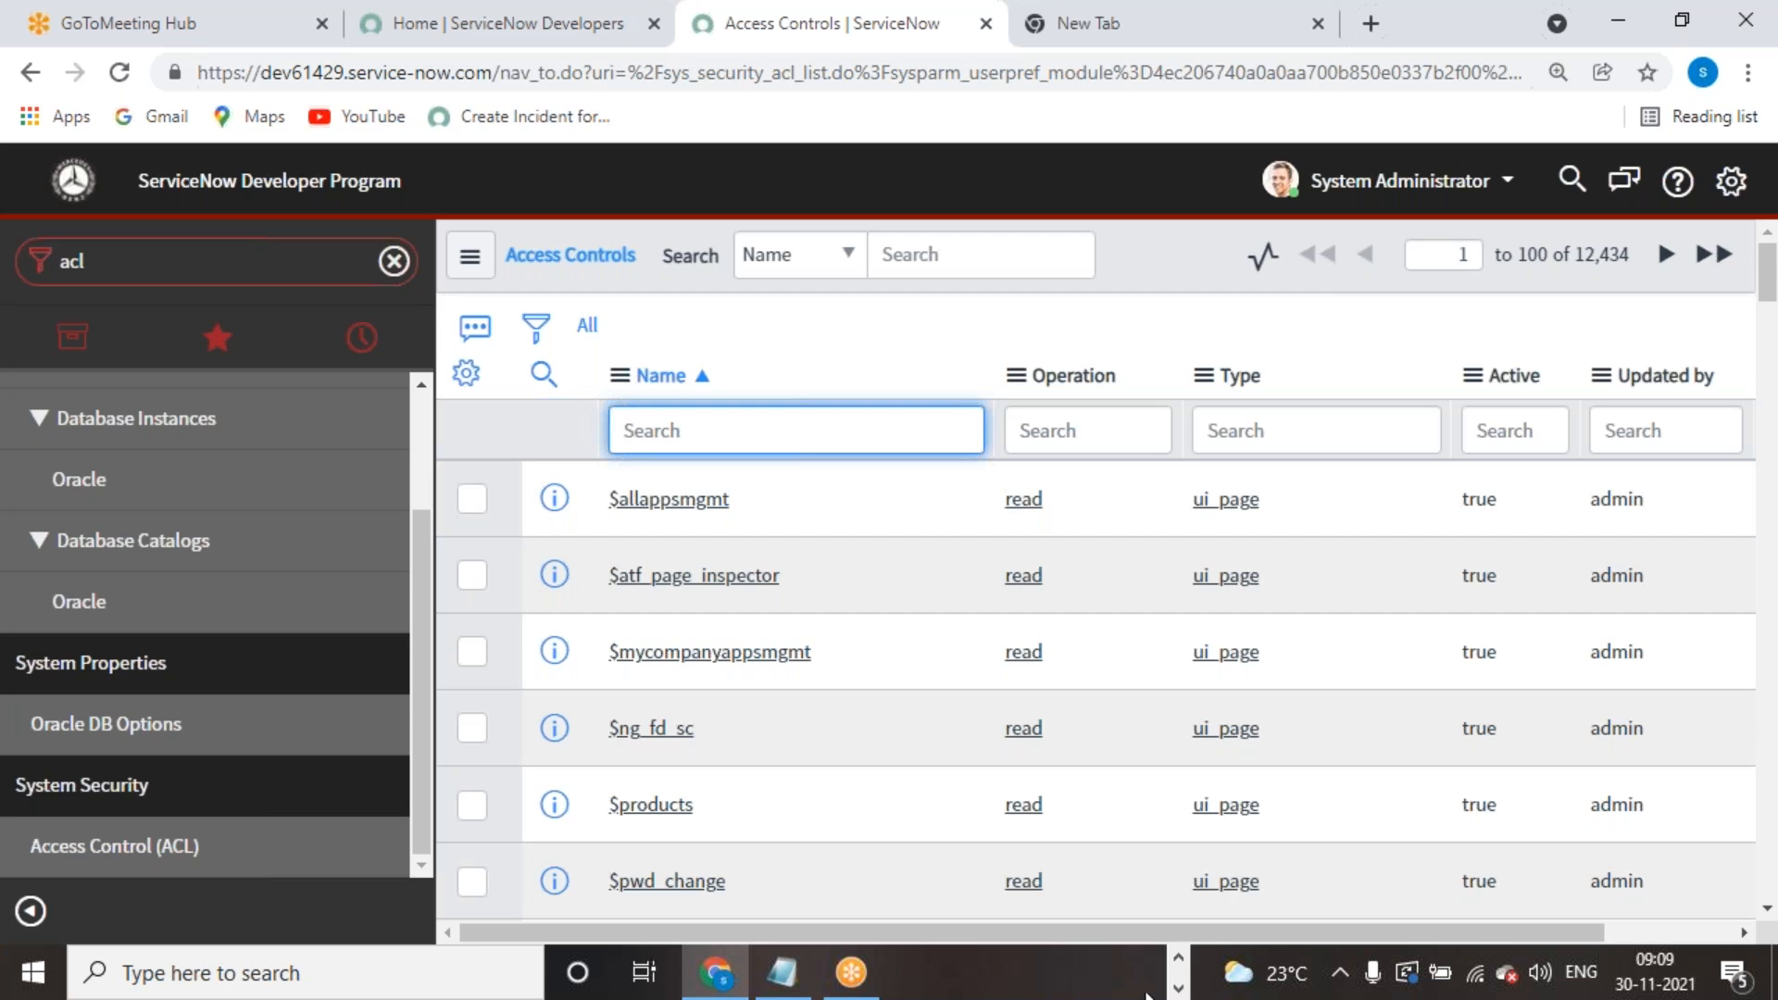
left_click_drag(1180, 926, 1148, 904)
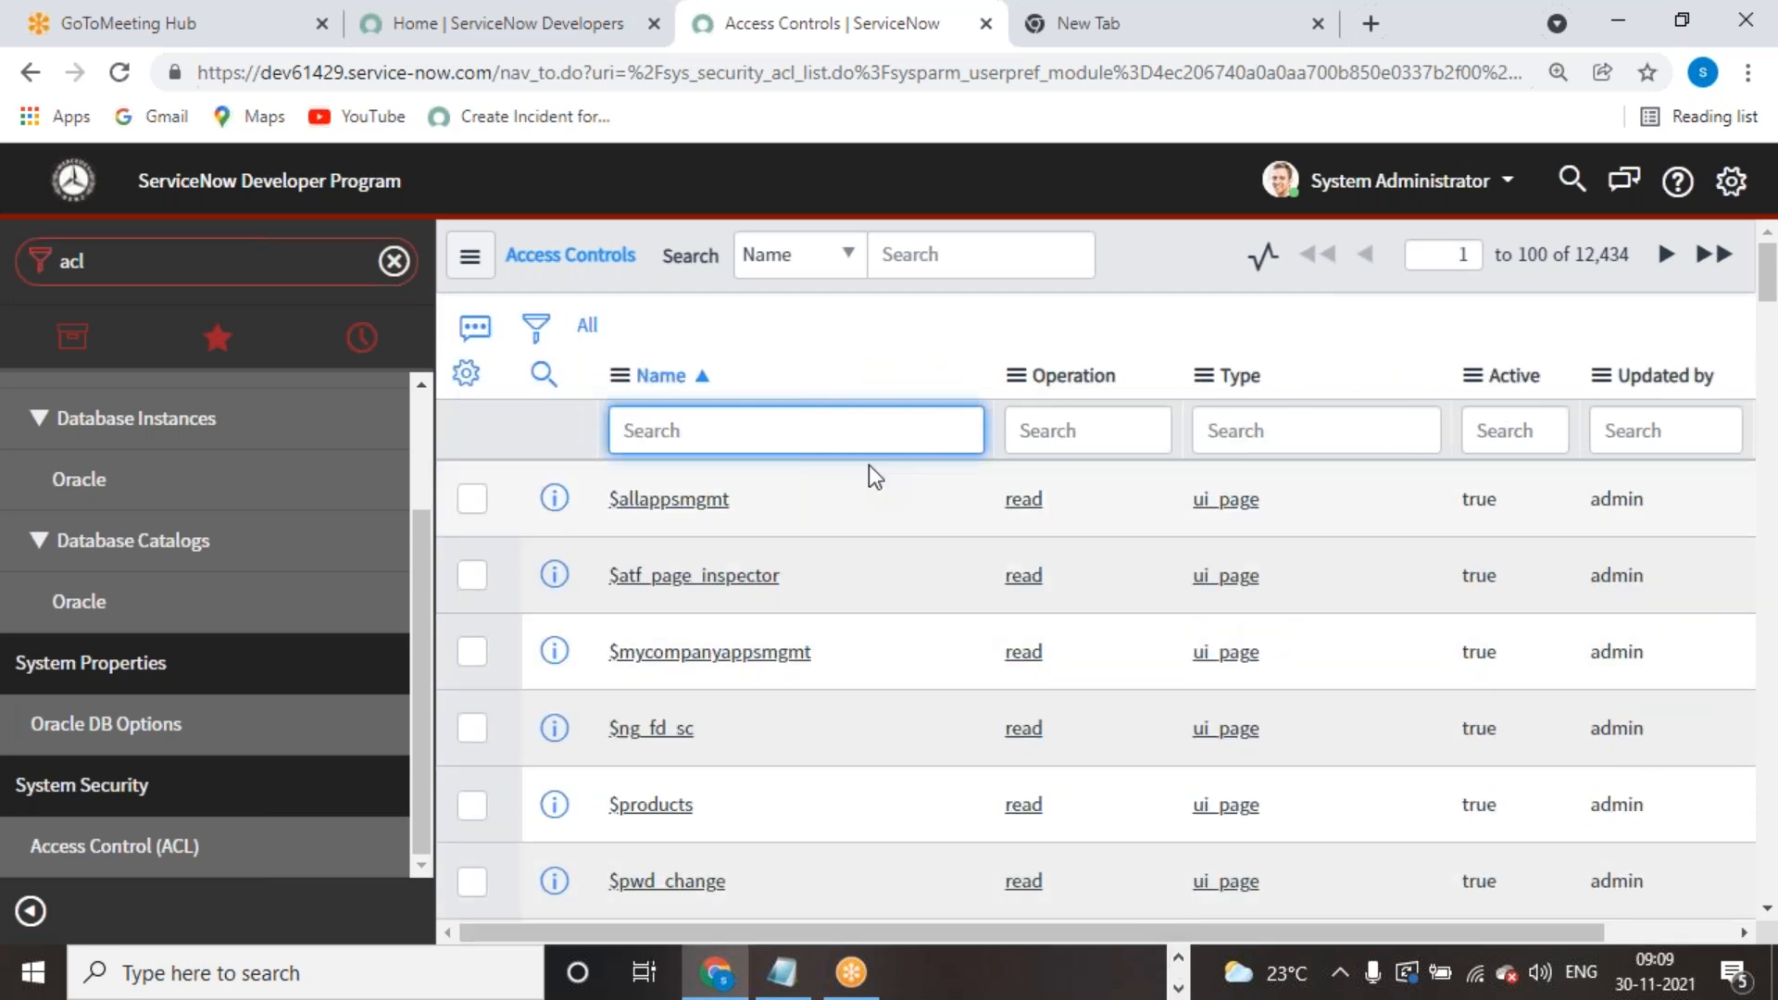
type("incident")
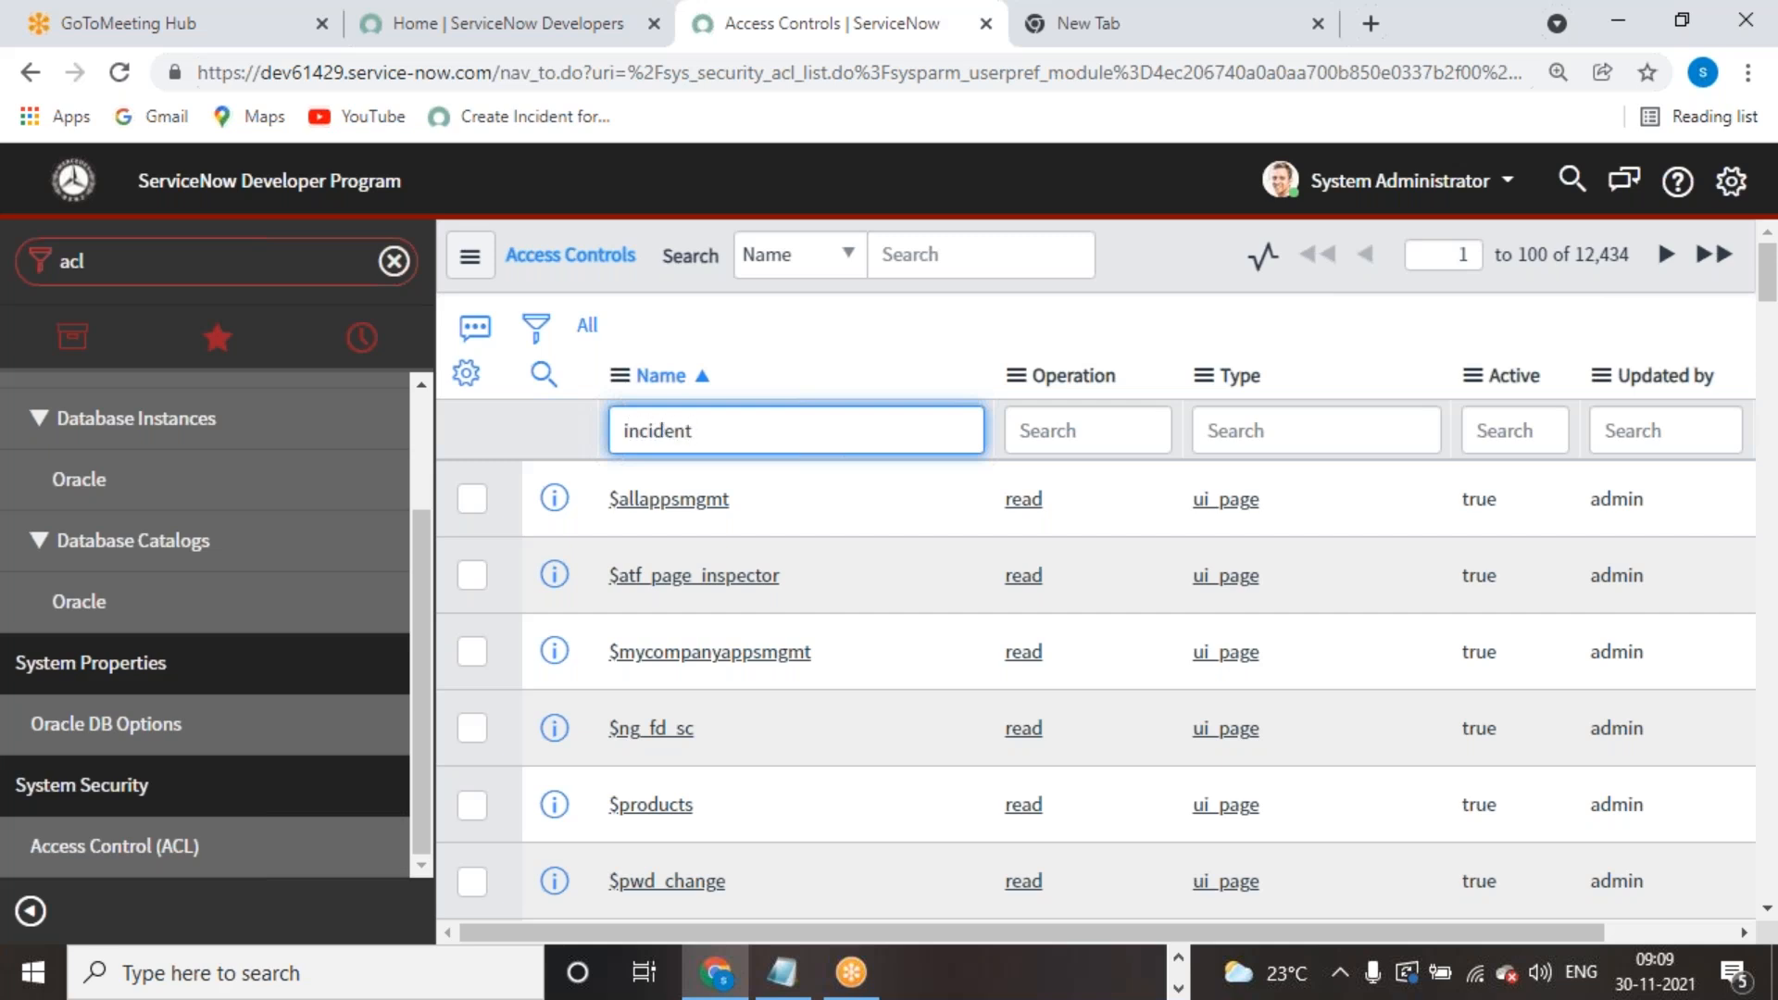
key("Return")
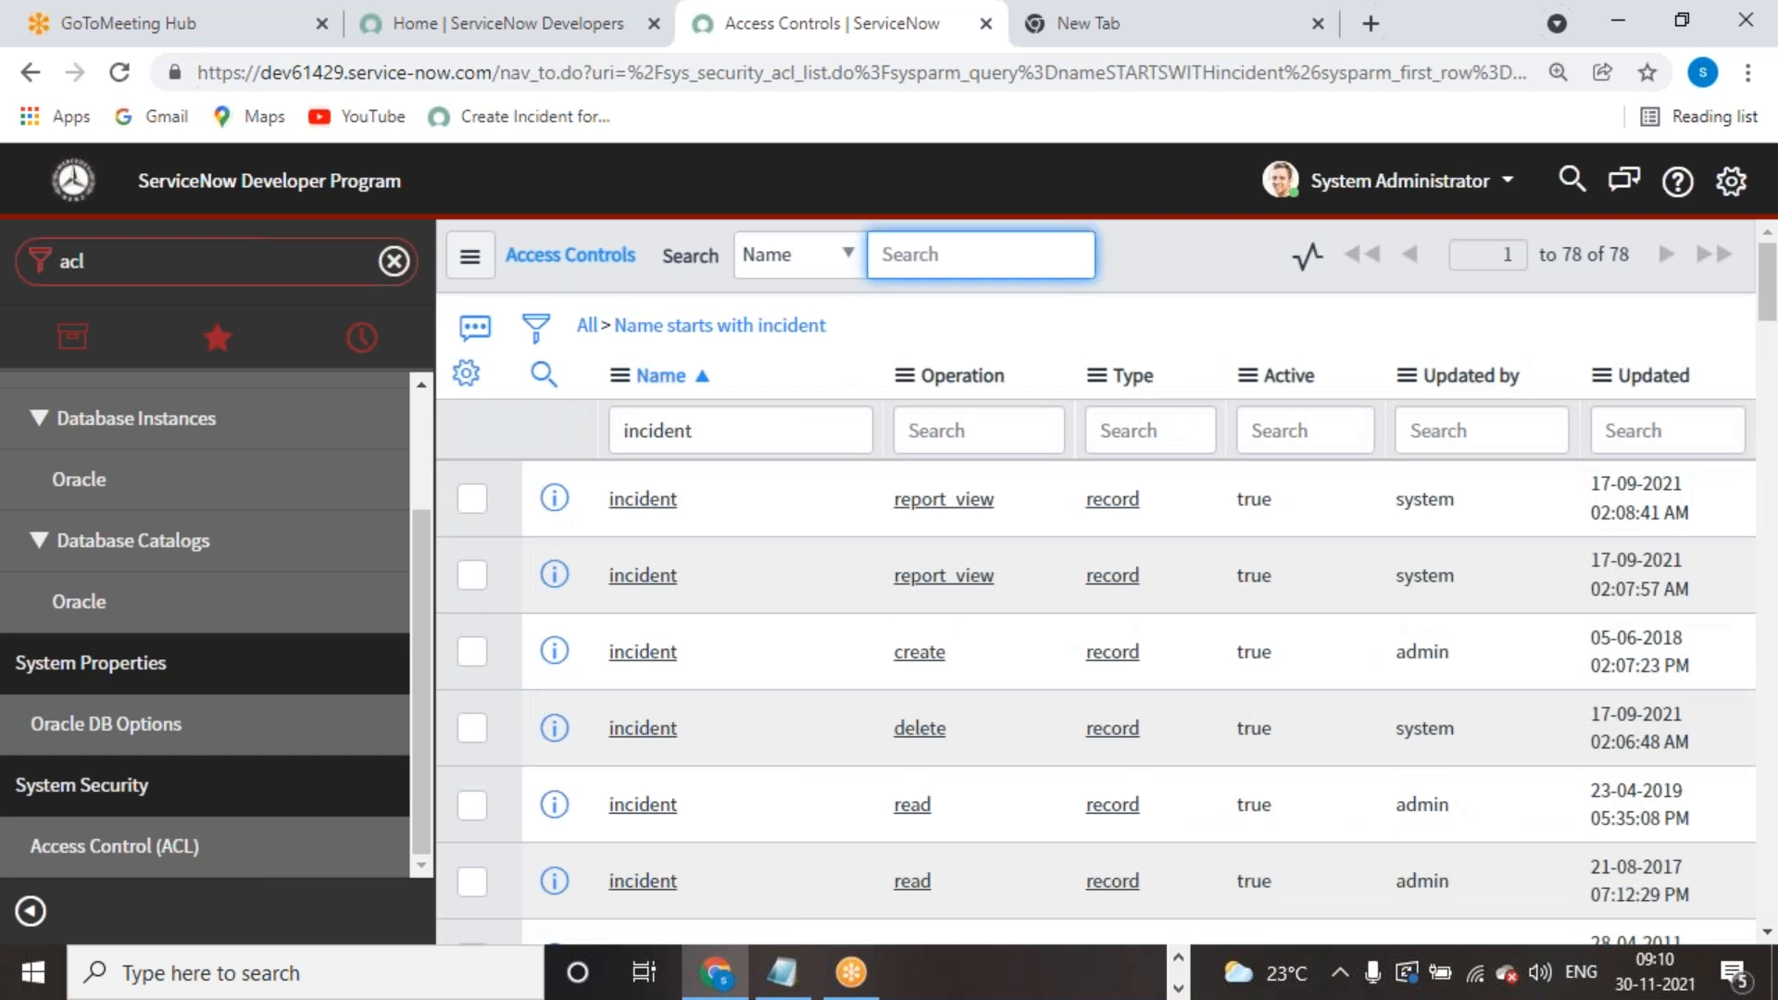
Step: Open the incident access control record for the read operation last updated on 28-04-2011
double_click(1611, 252)
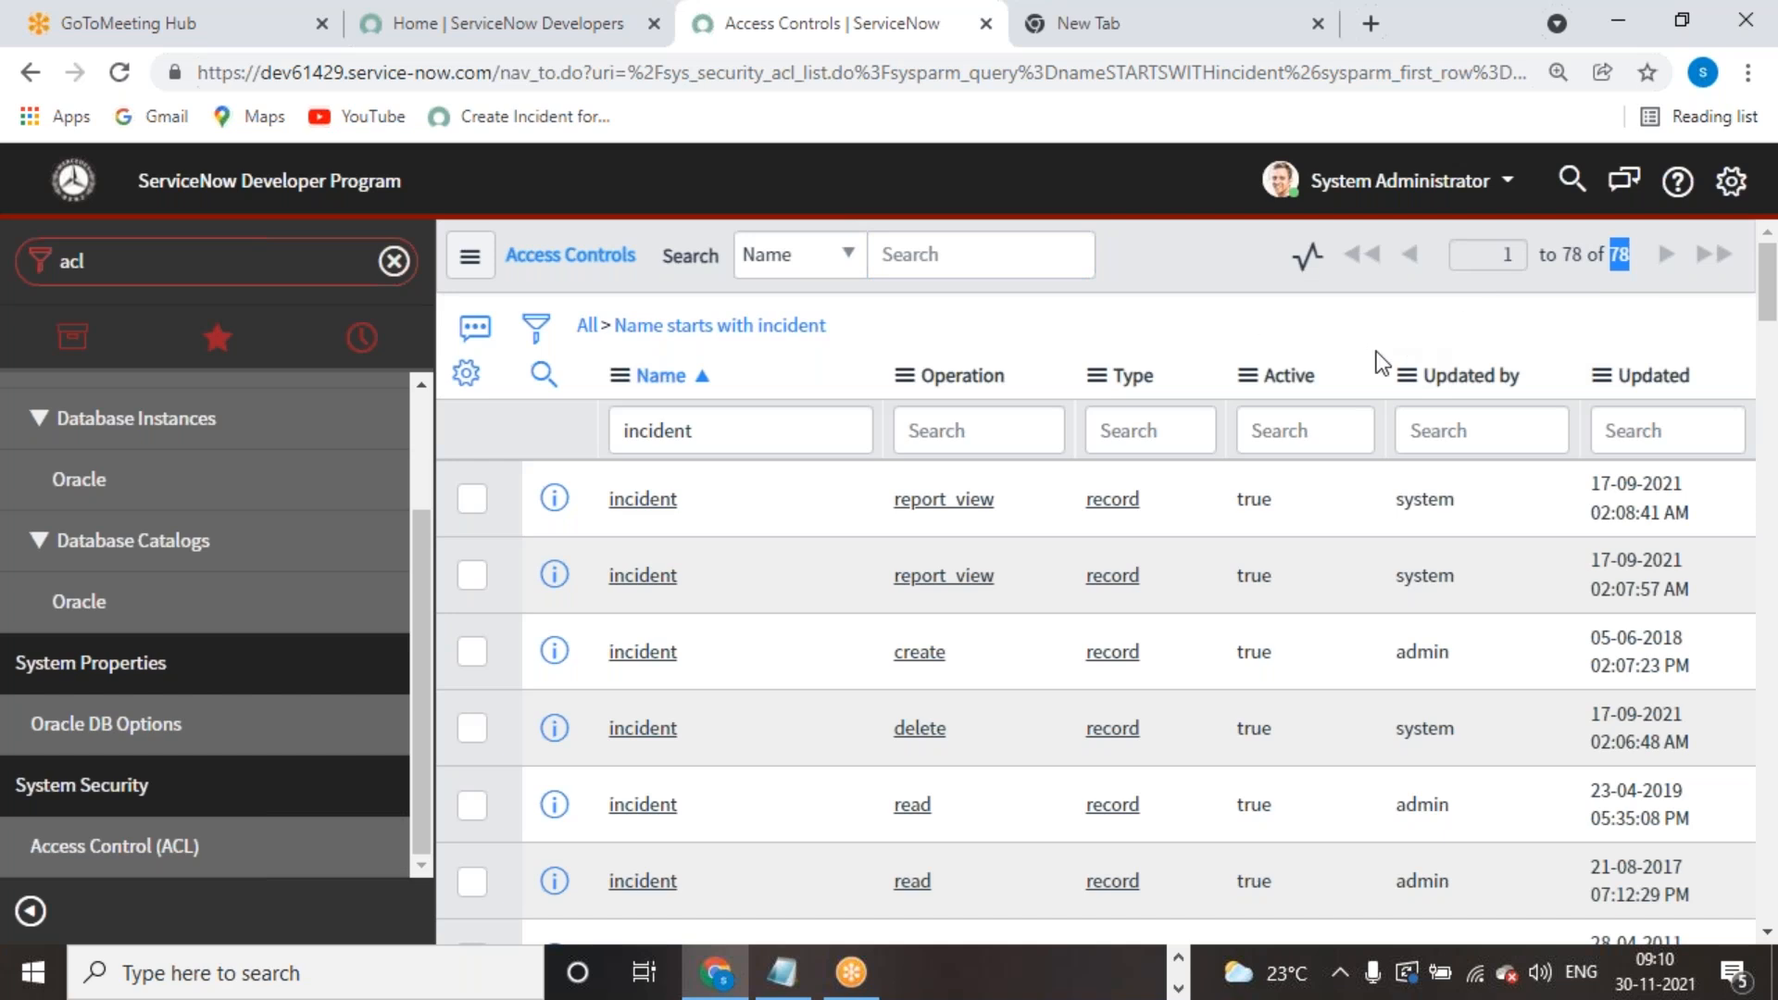
scroll(907, 648, "down", 3)
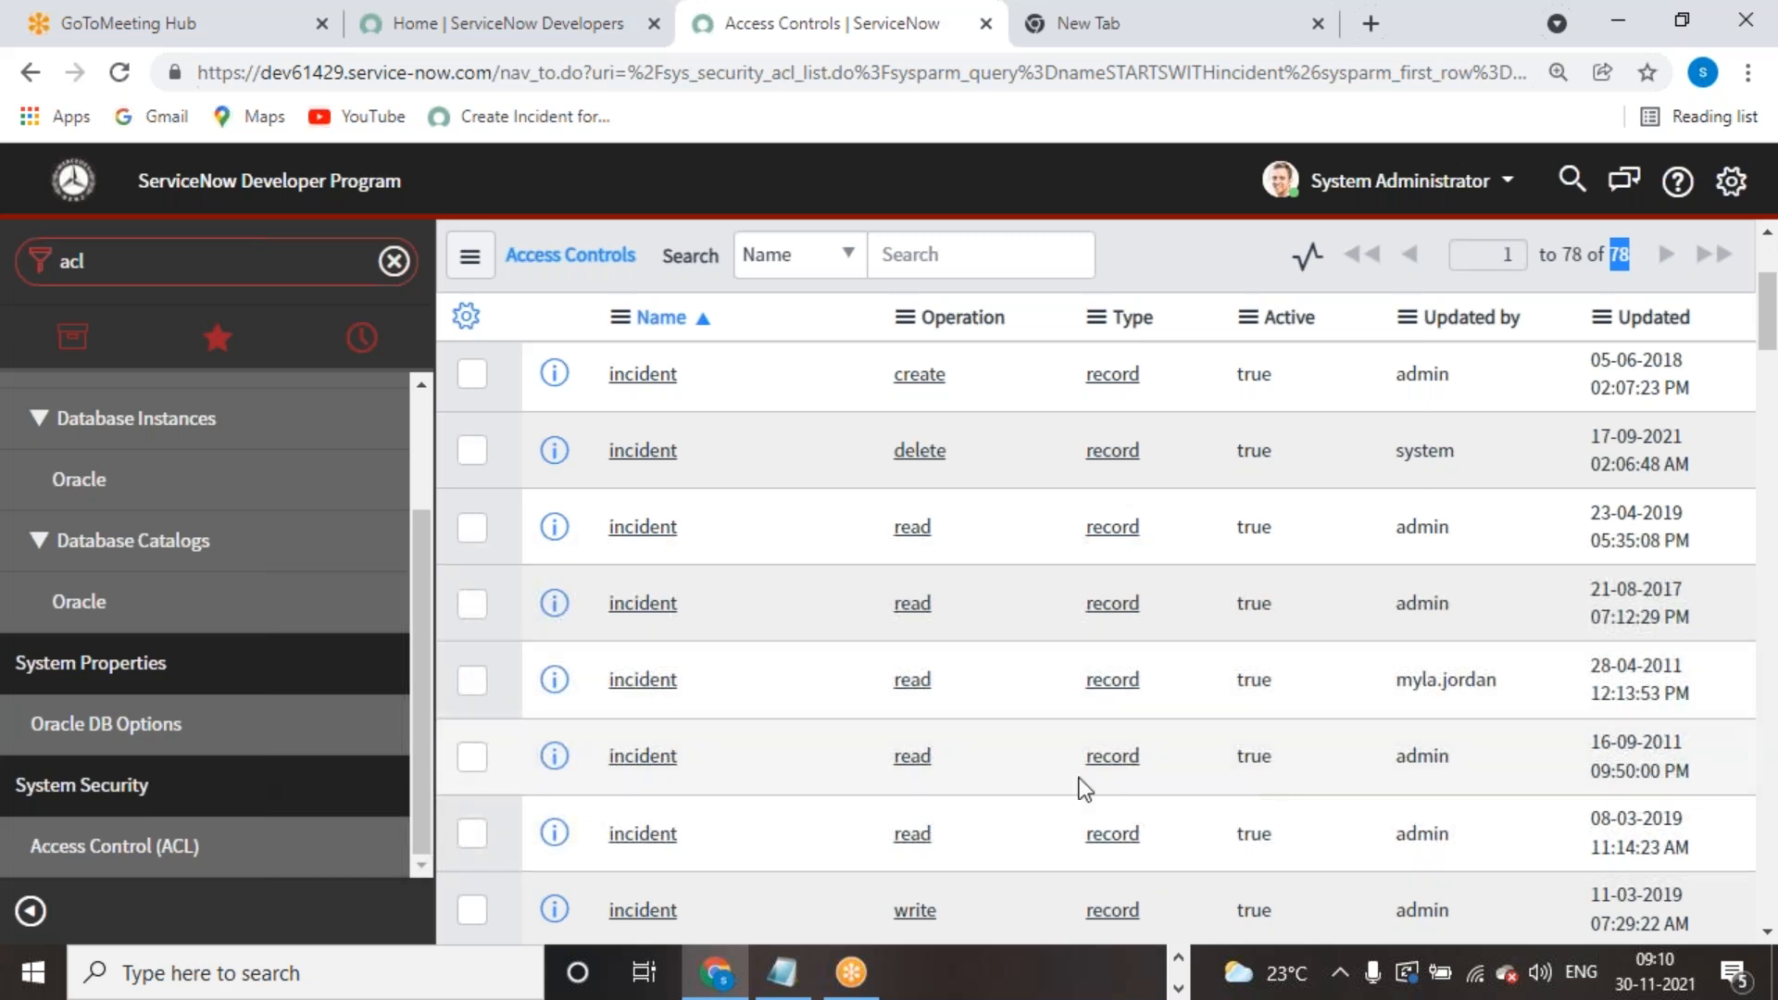
left_click(641, 681)
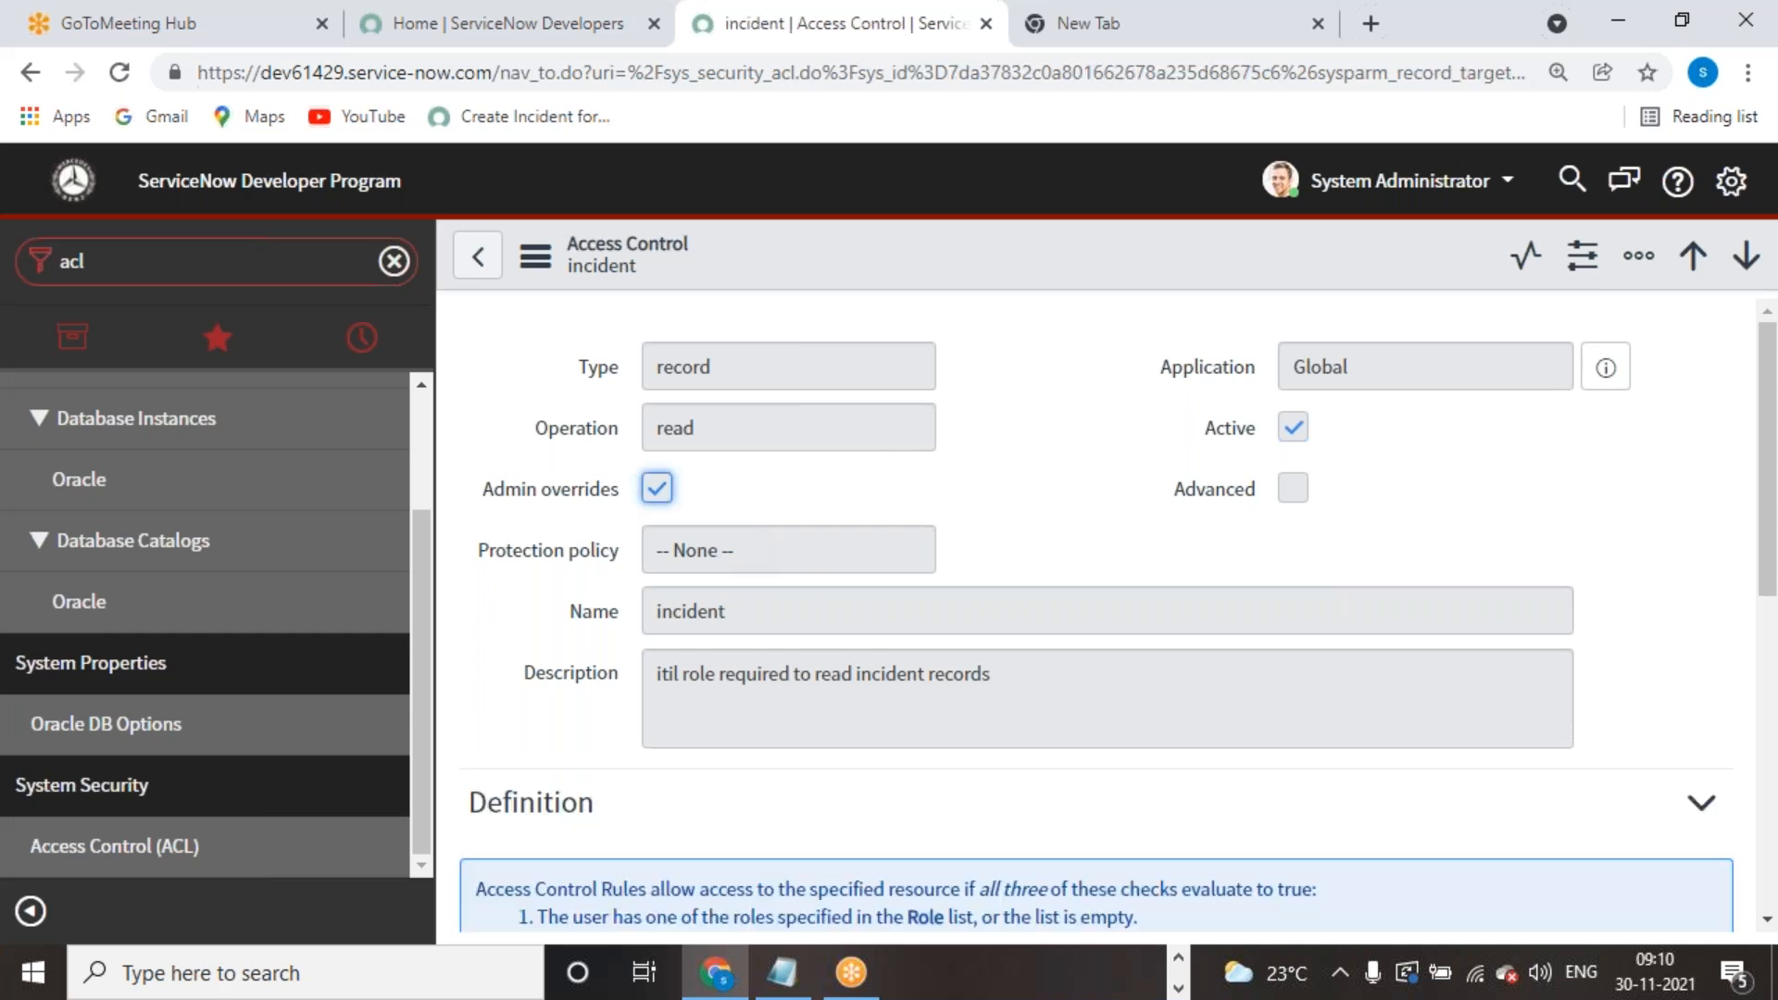
Step: Elevate the administrator's session with the security_admin role
left_click(1435, 185)
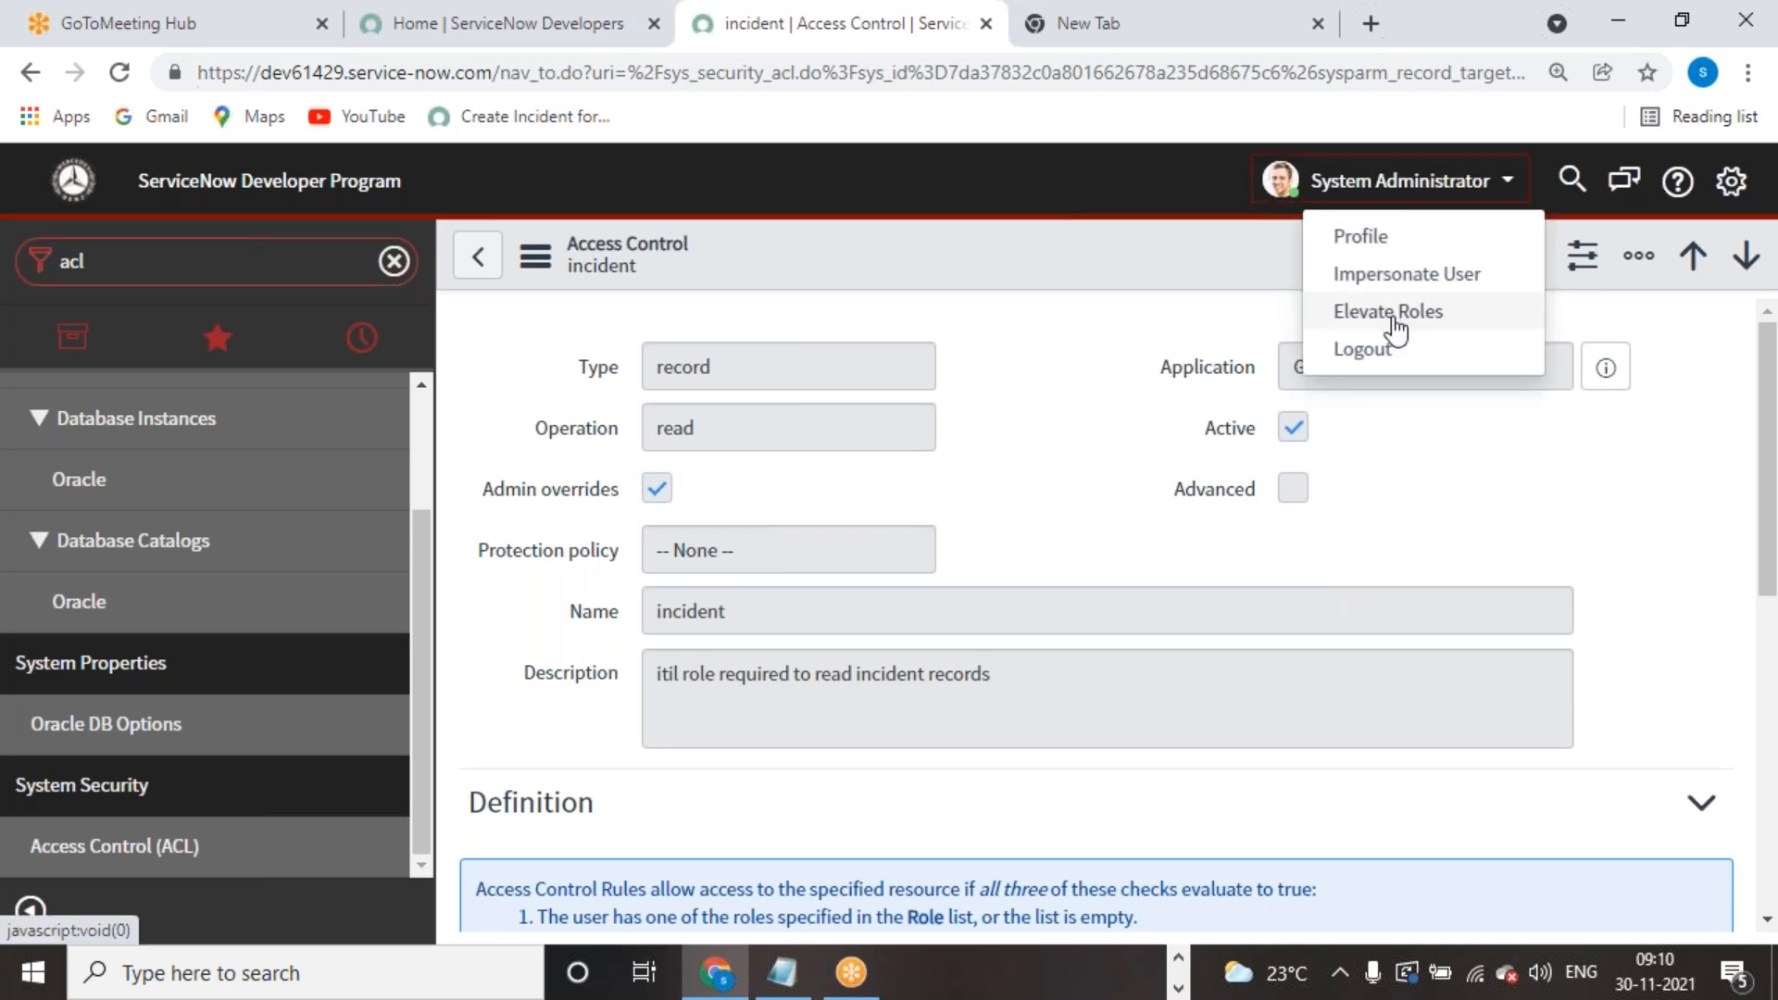
triple_click(1032, 424)
left_click(1085, 537)
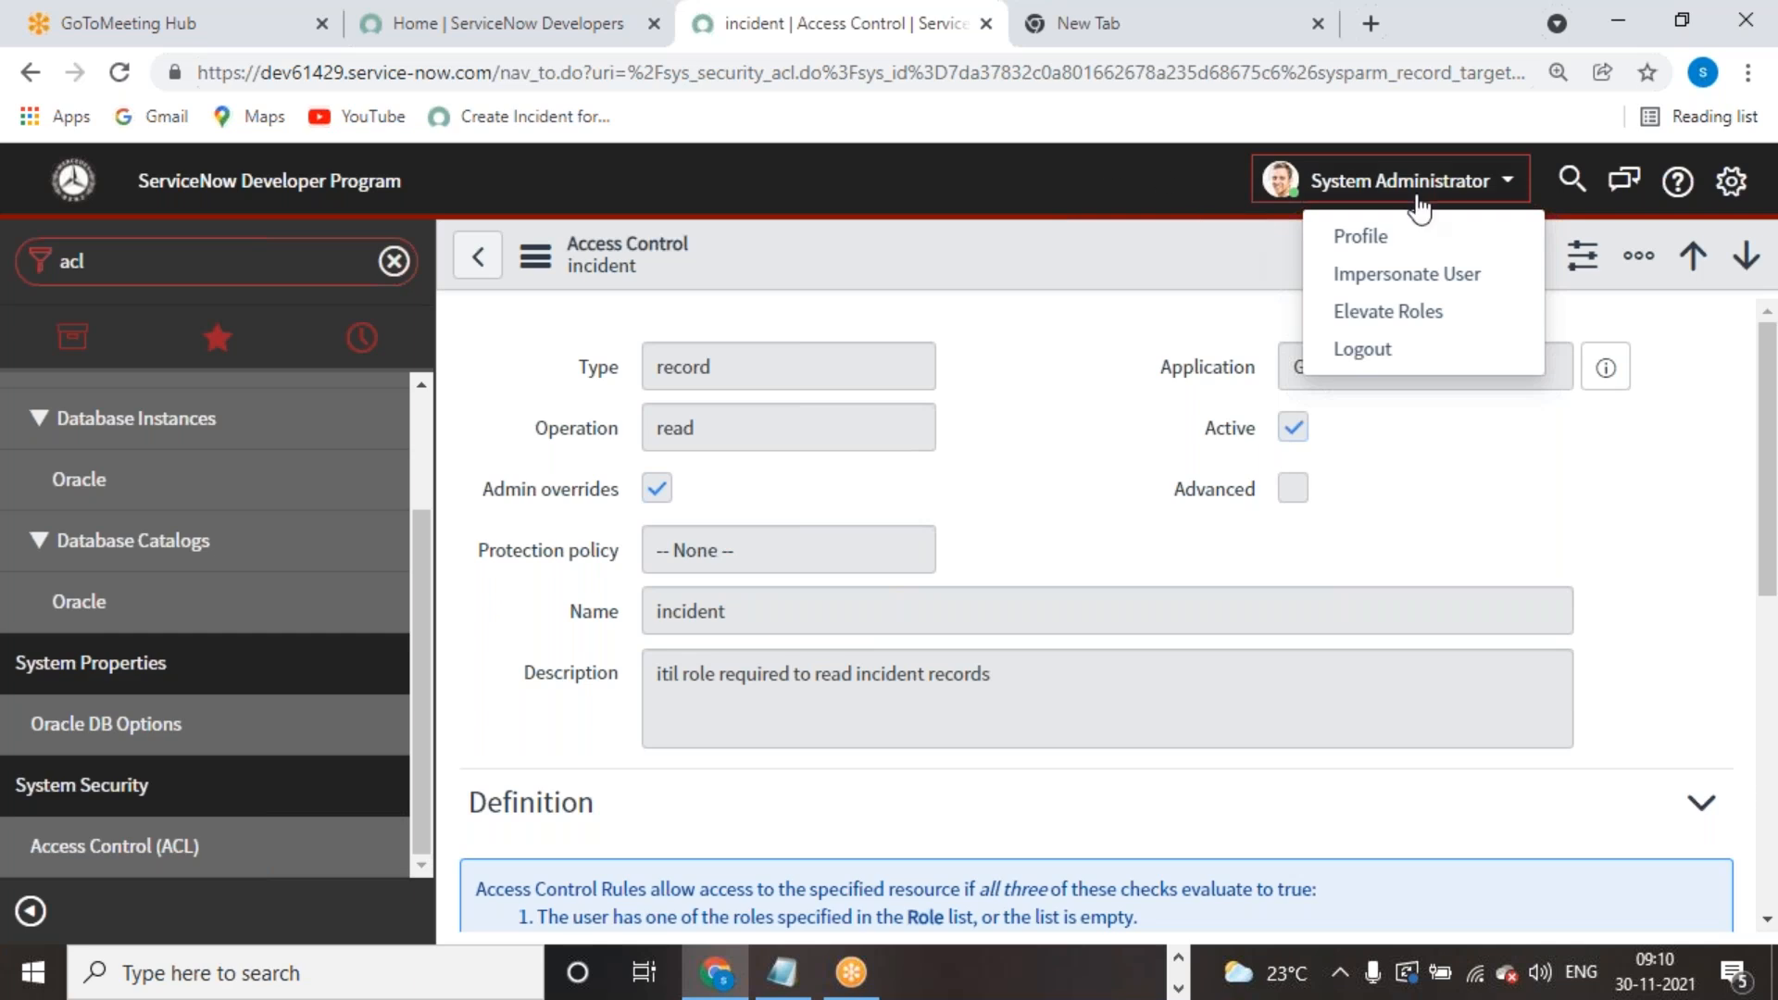
left_click(1415, 313)
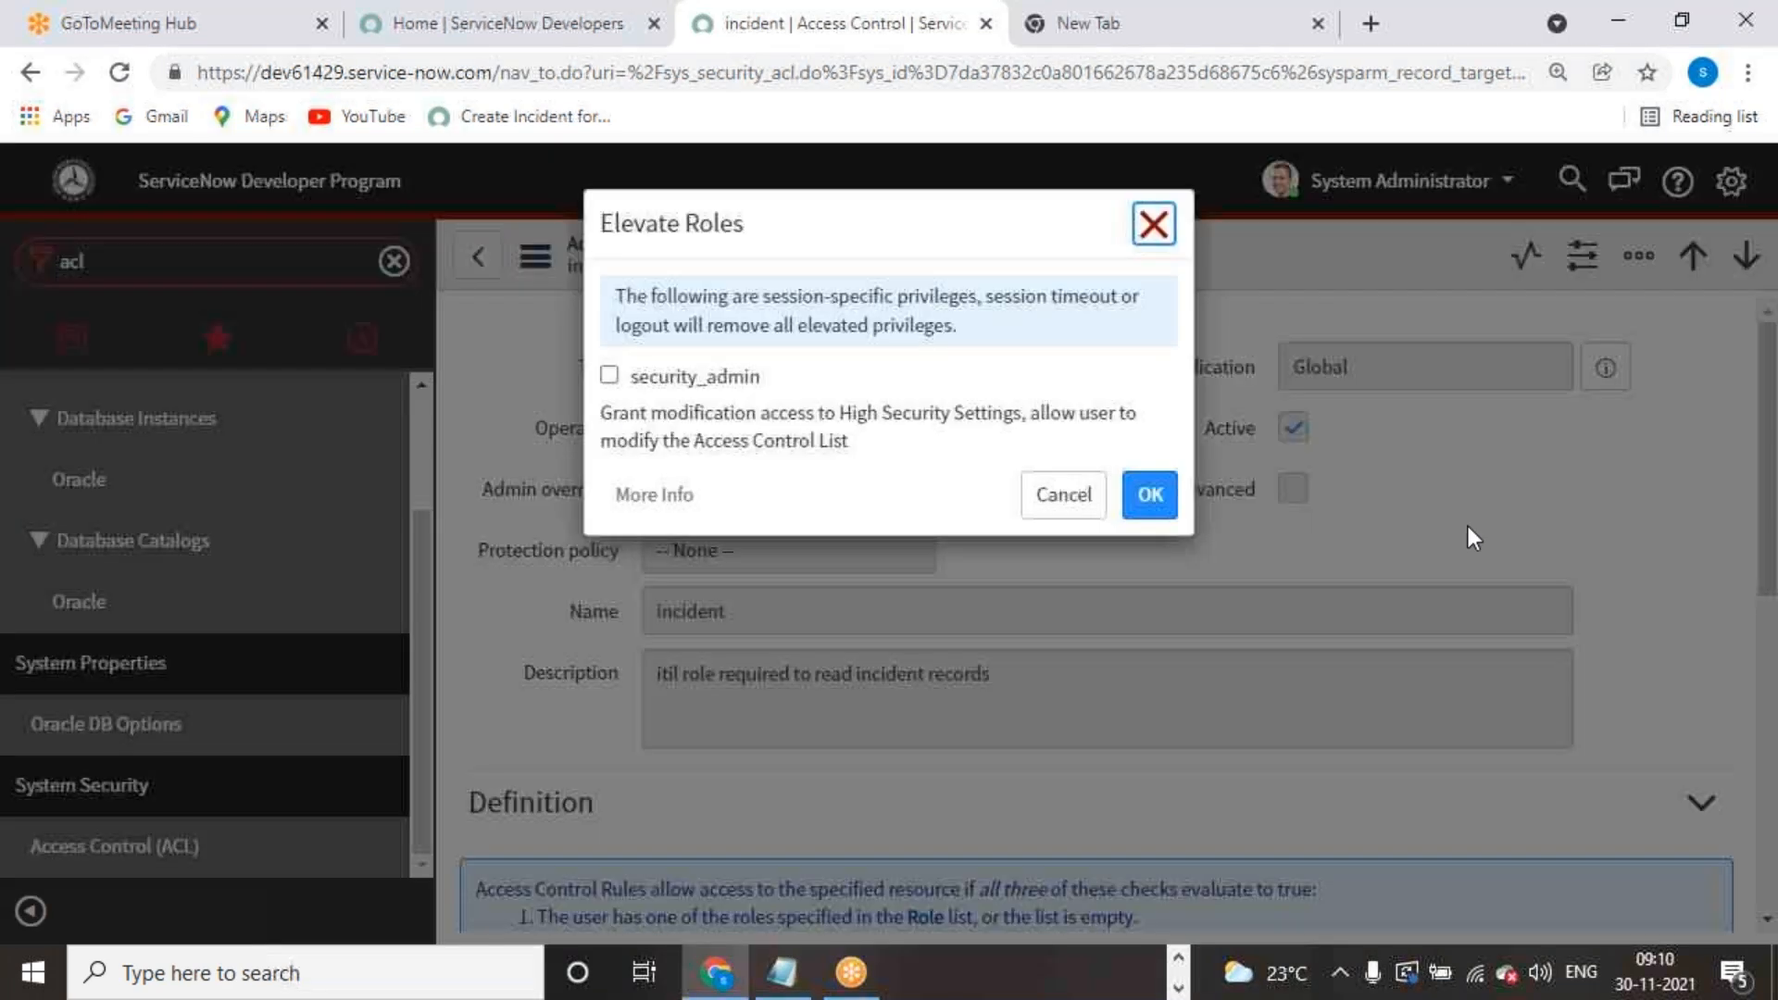
left_click(610, 375)
left_click(1148, 495)
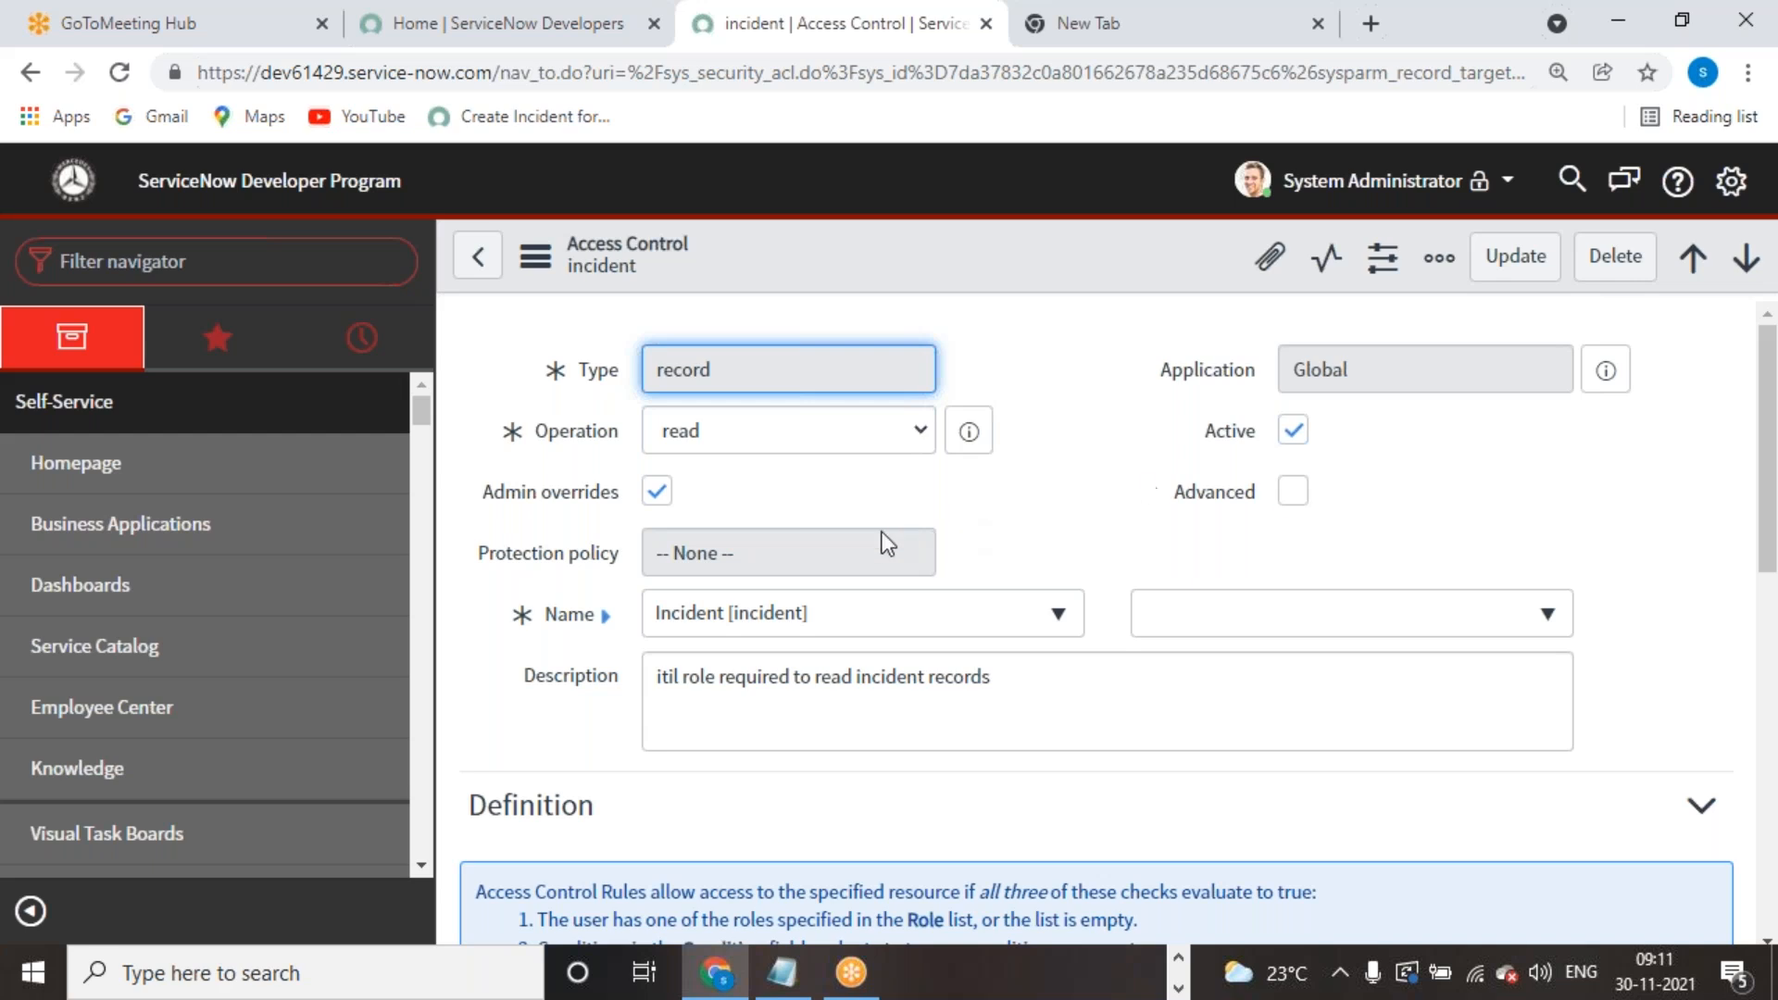
Step: Review the incident read access control's required roles and condition, and check the session's elevated role setting
left_click(1079, 519)
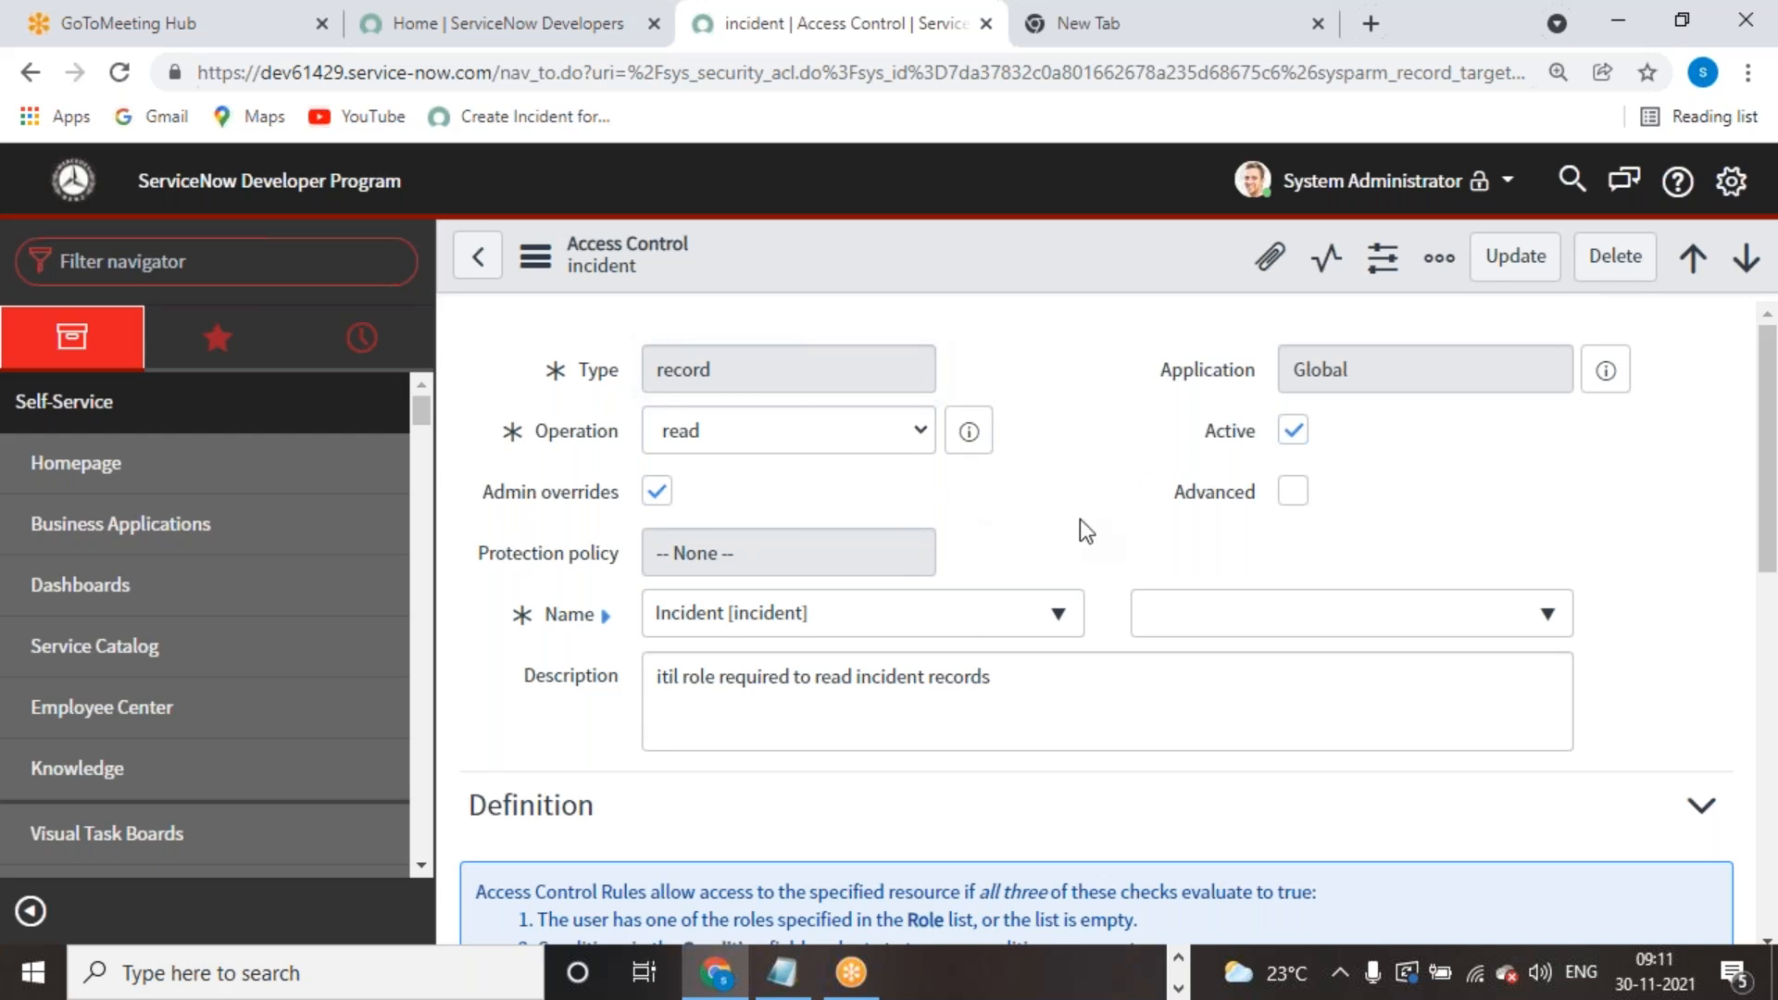
scroll(1080, 518, "down", 10)
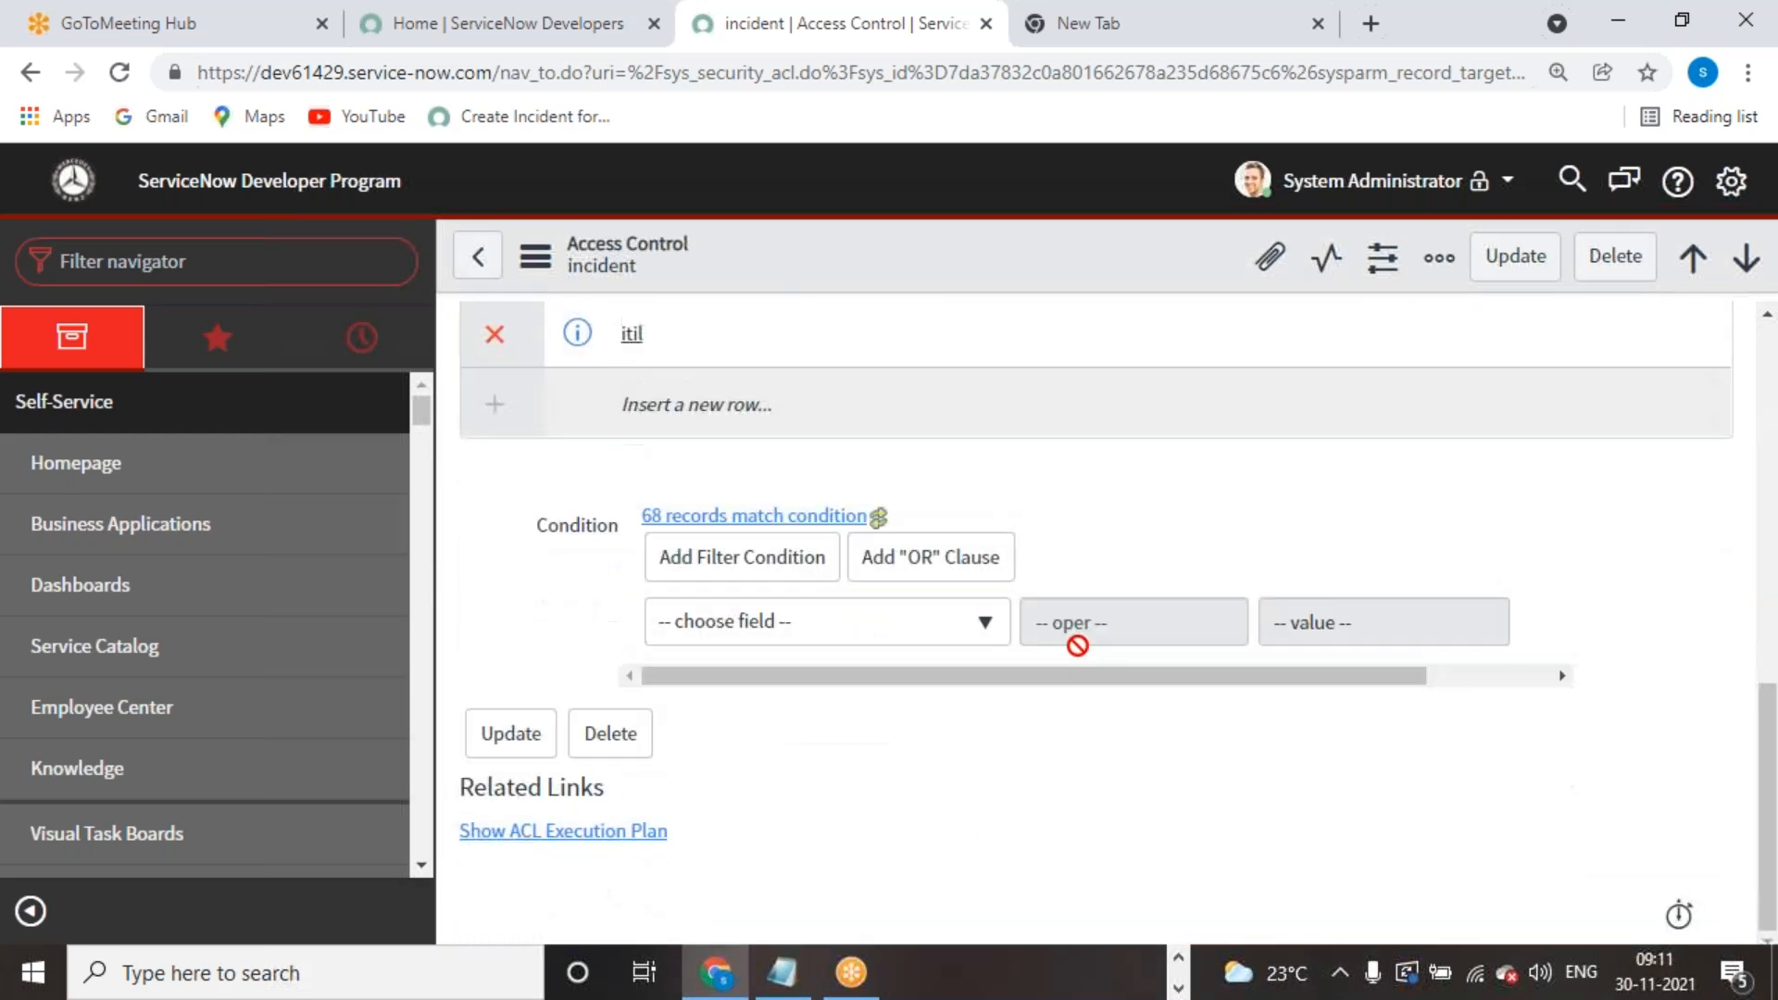
scroll(886, 330, "up", 10)
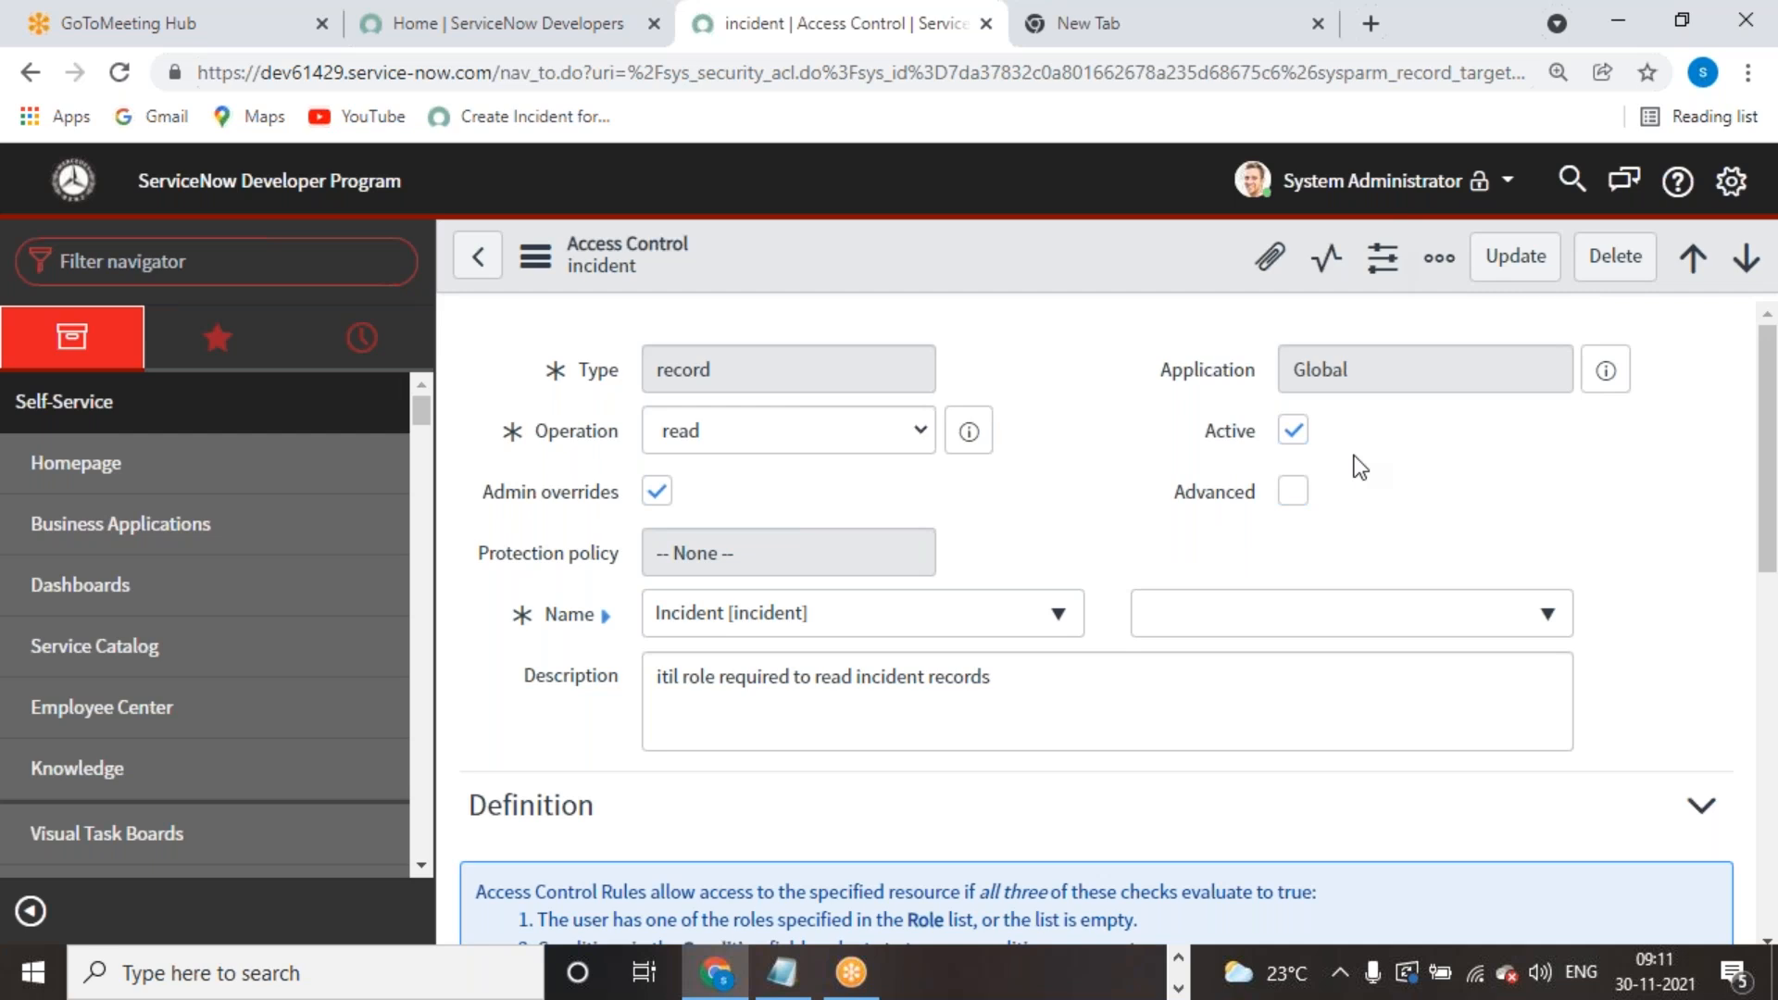
left_click(1364, 191)
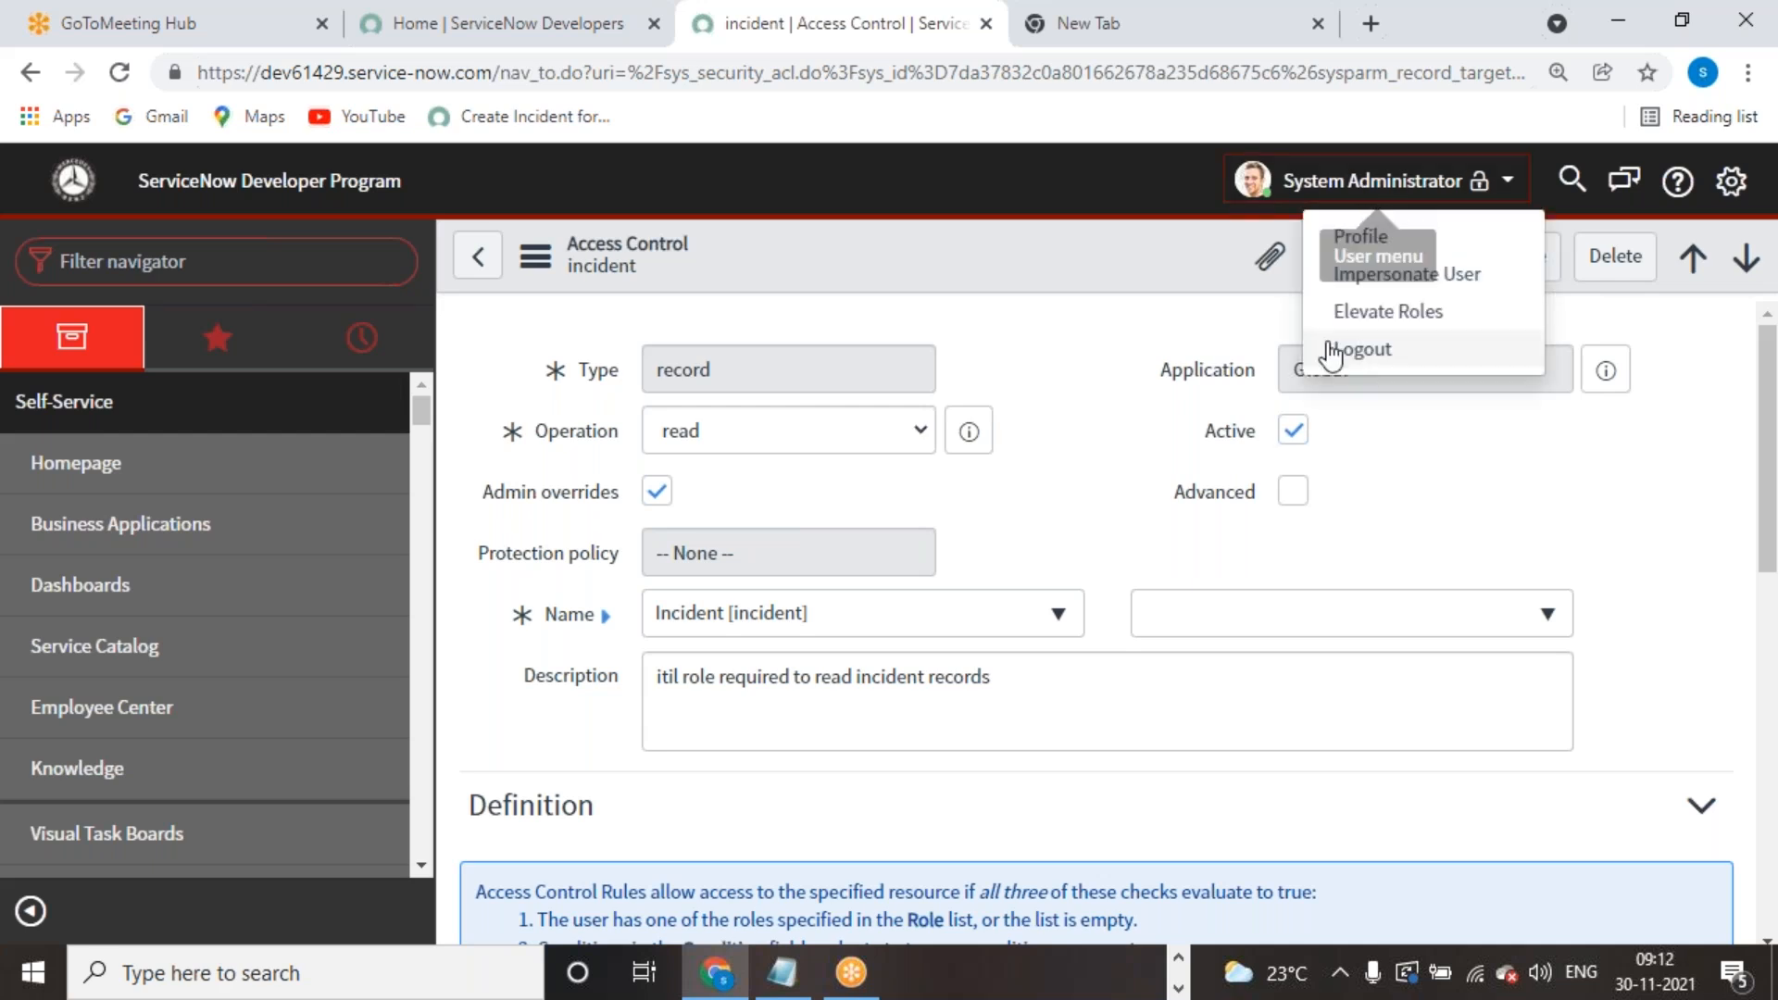
left_click(1377, 319)
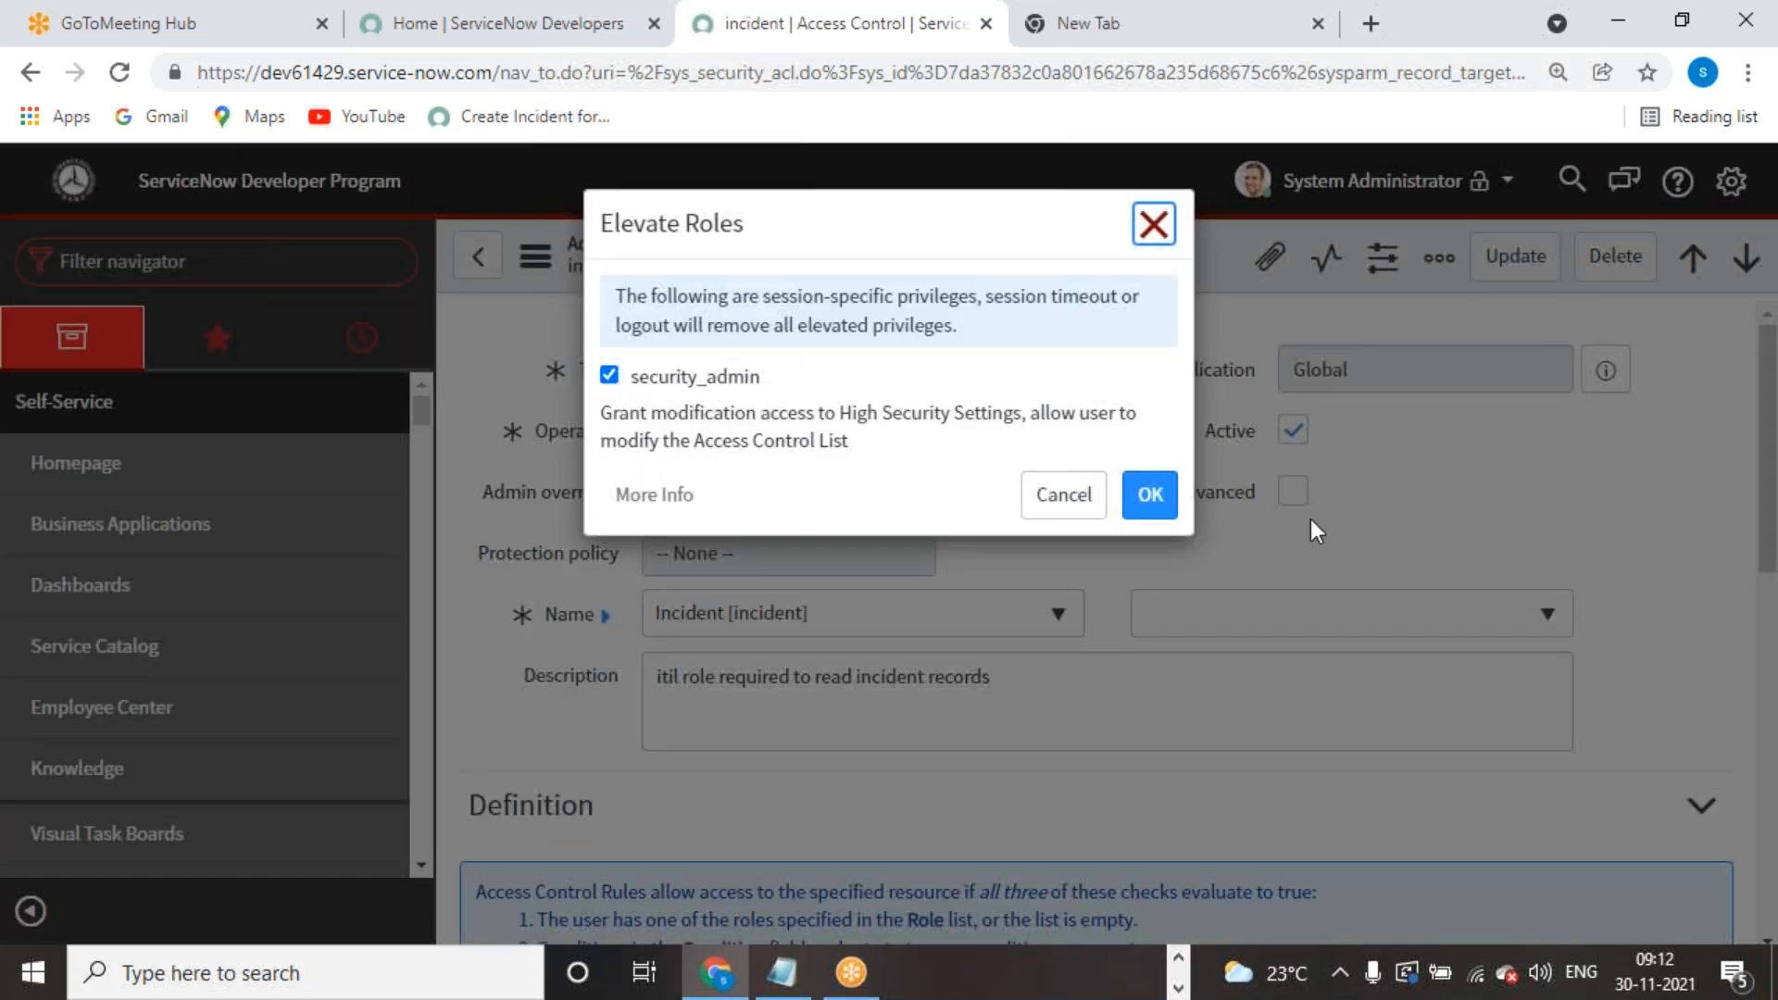
left_click(1153, 223)
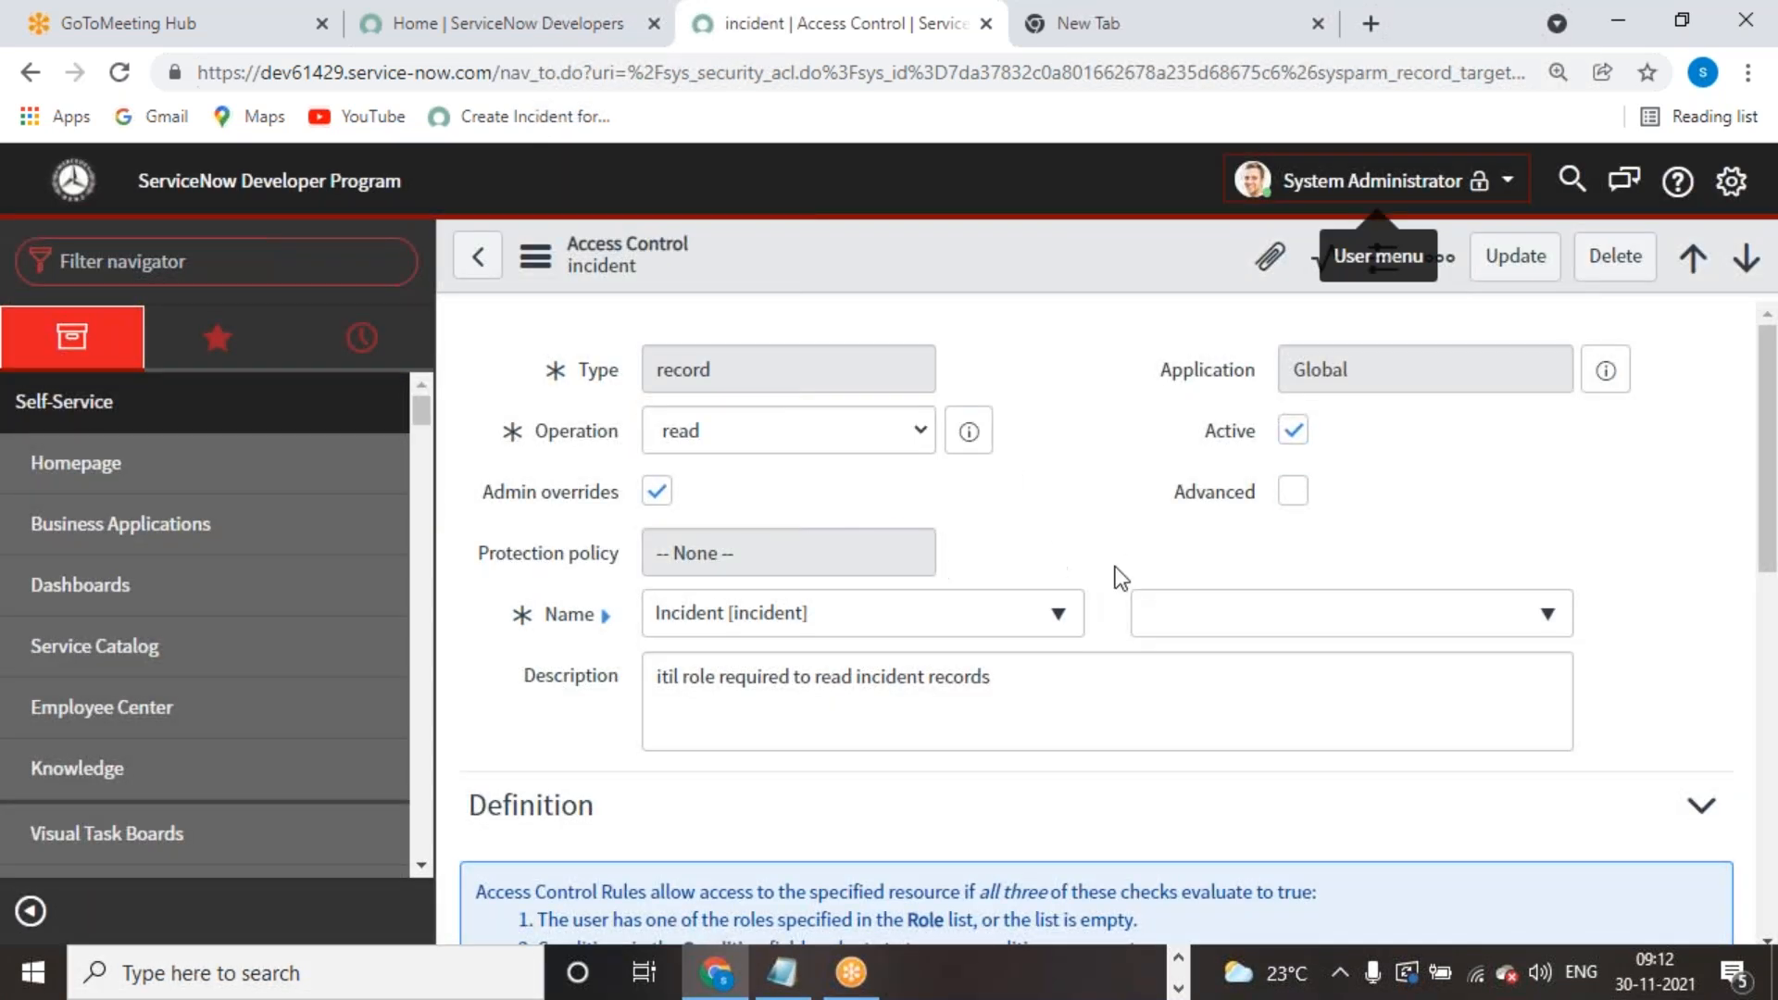
Step: Impersonate the second user in the user list and open that user's account options
left_click(1352, 181)
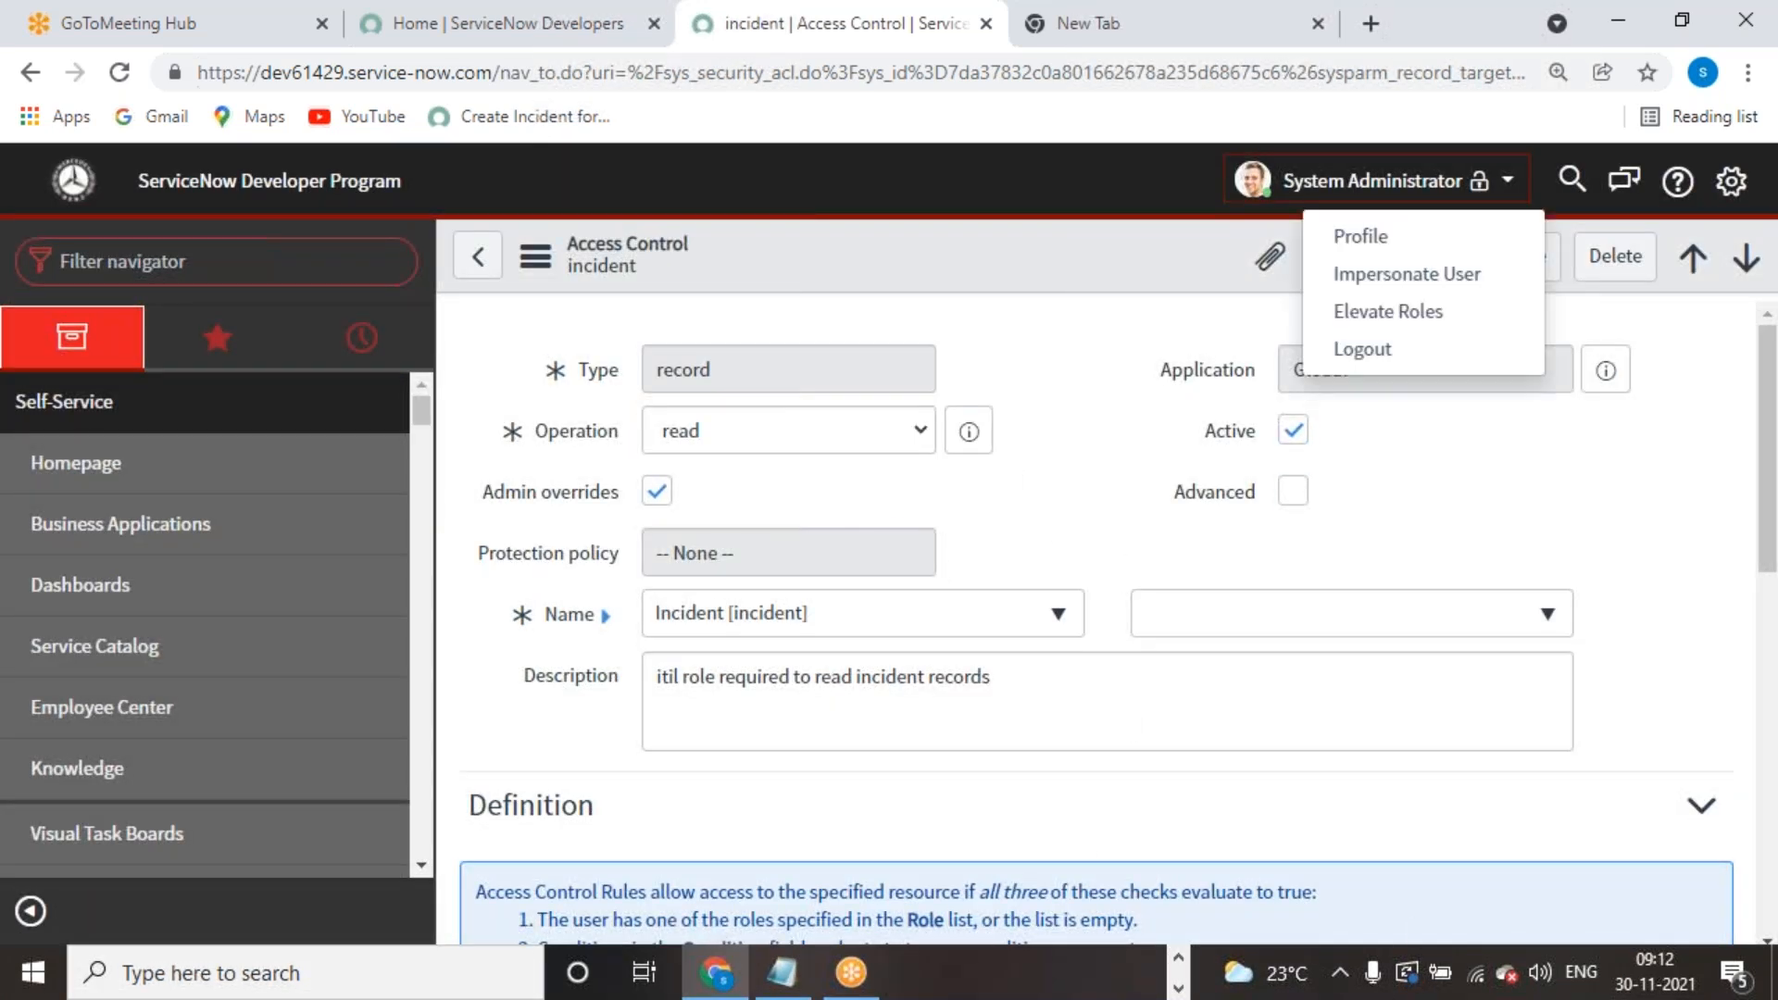
left_click(1364, 271)
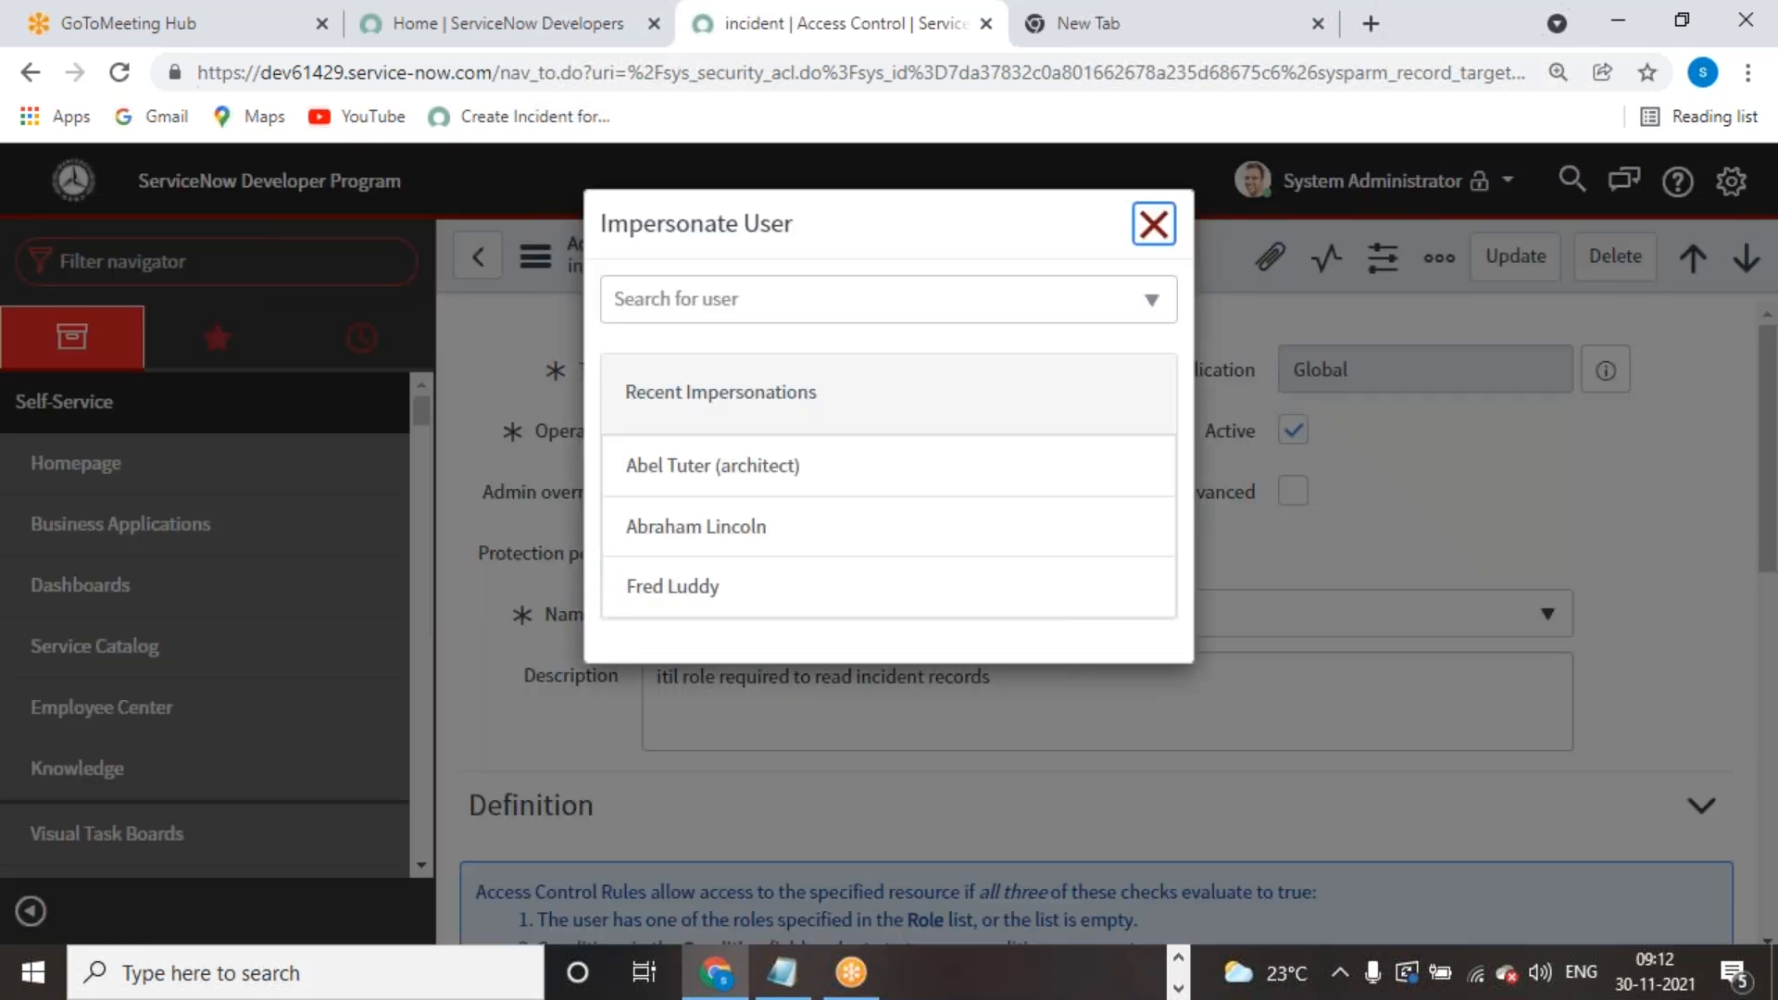
left_click(752, 311)
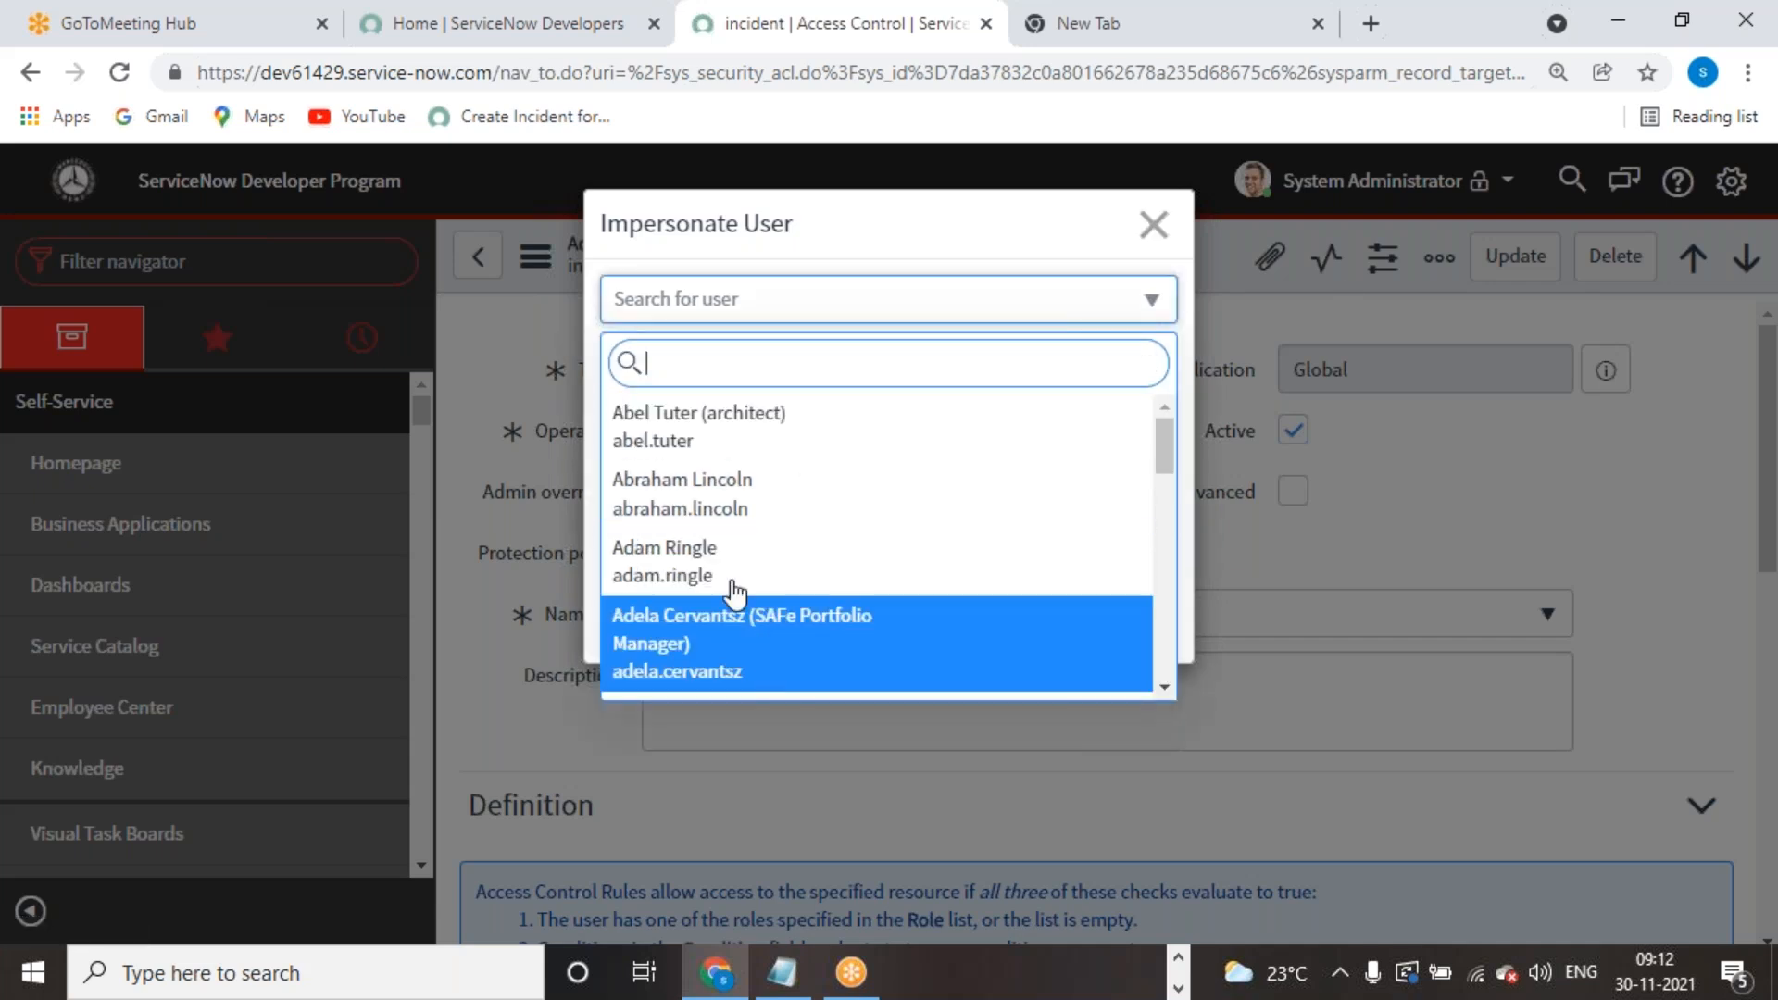
left_click(722, 511)
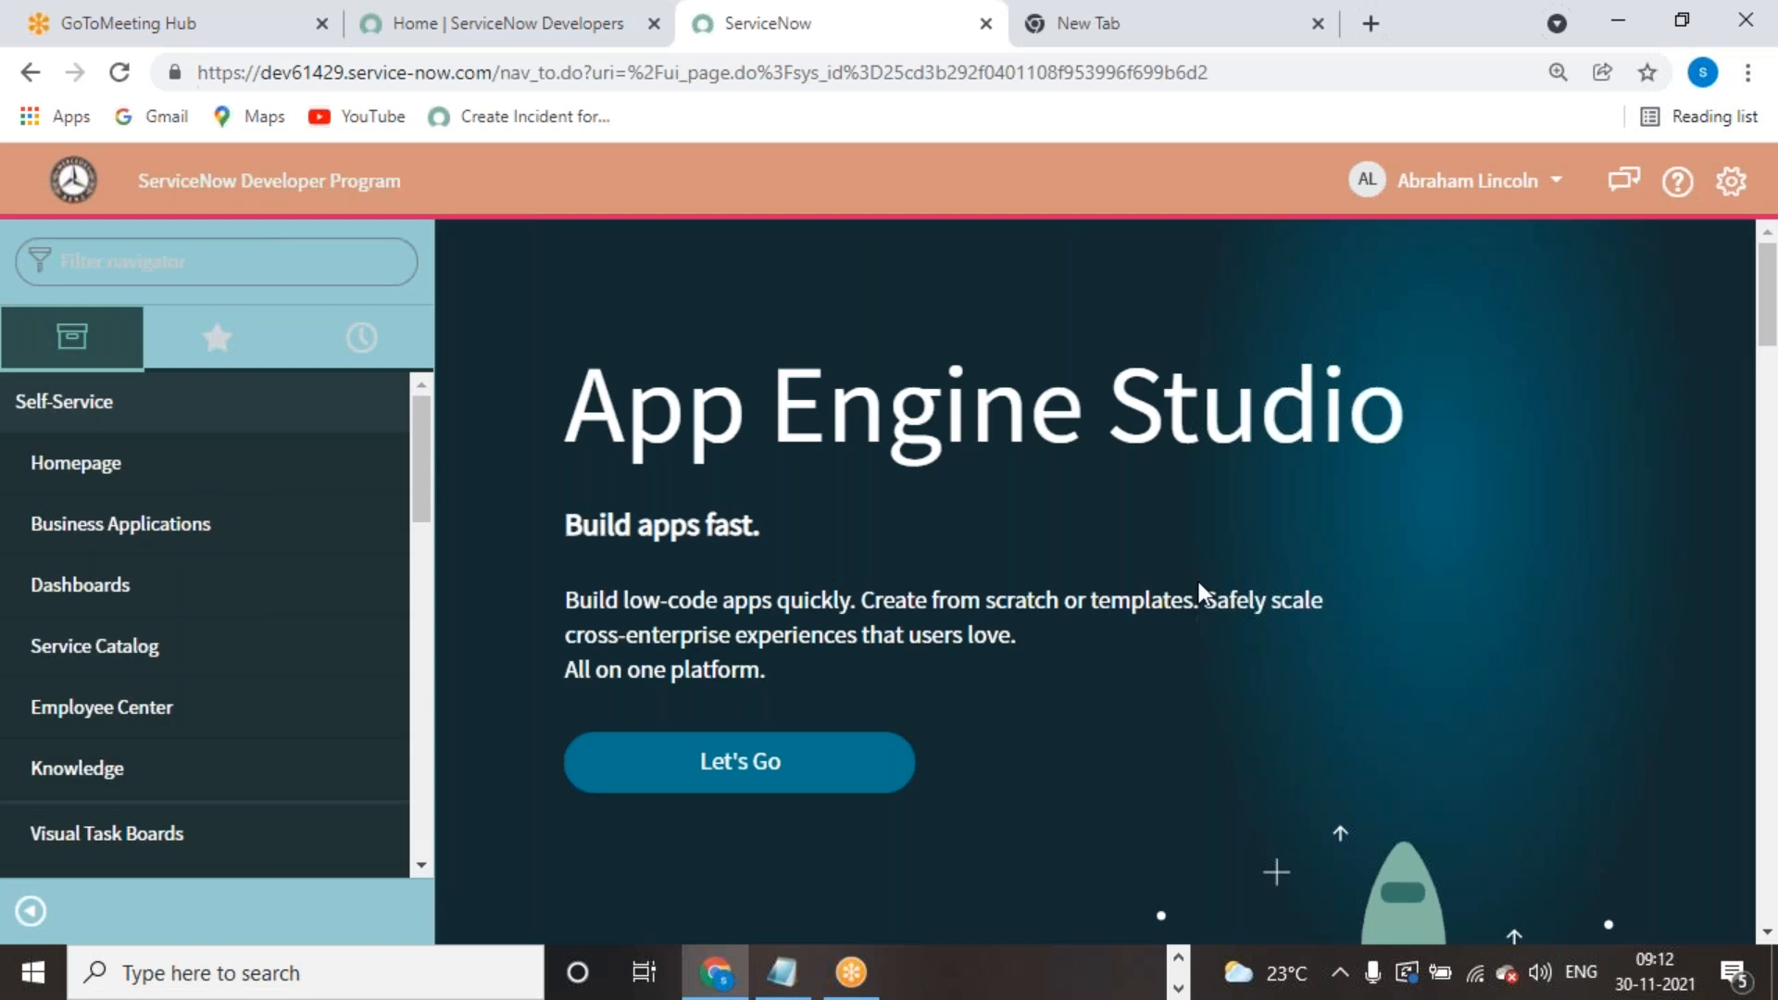
left_click(1479, 181)
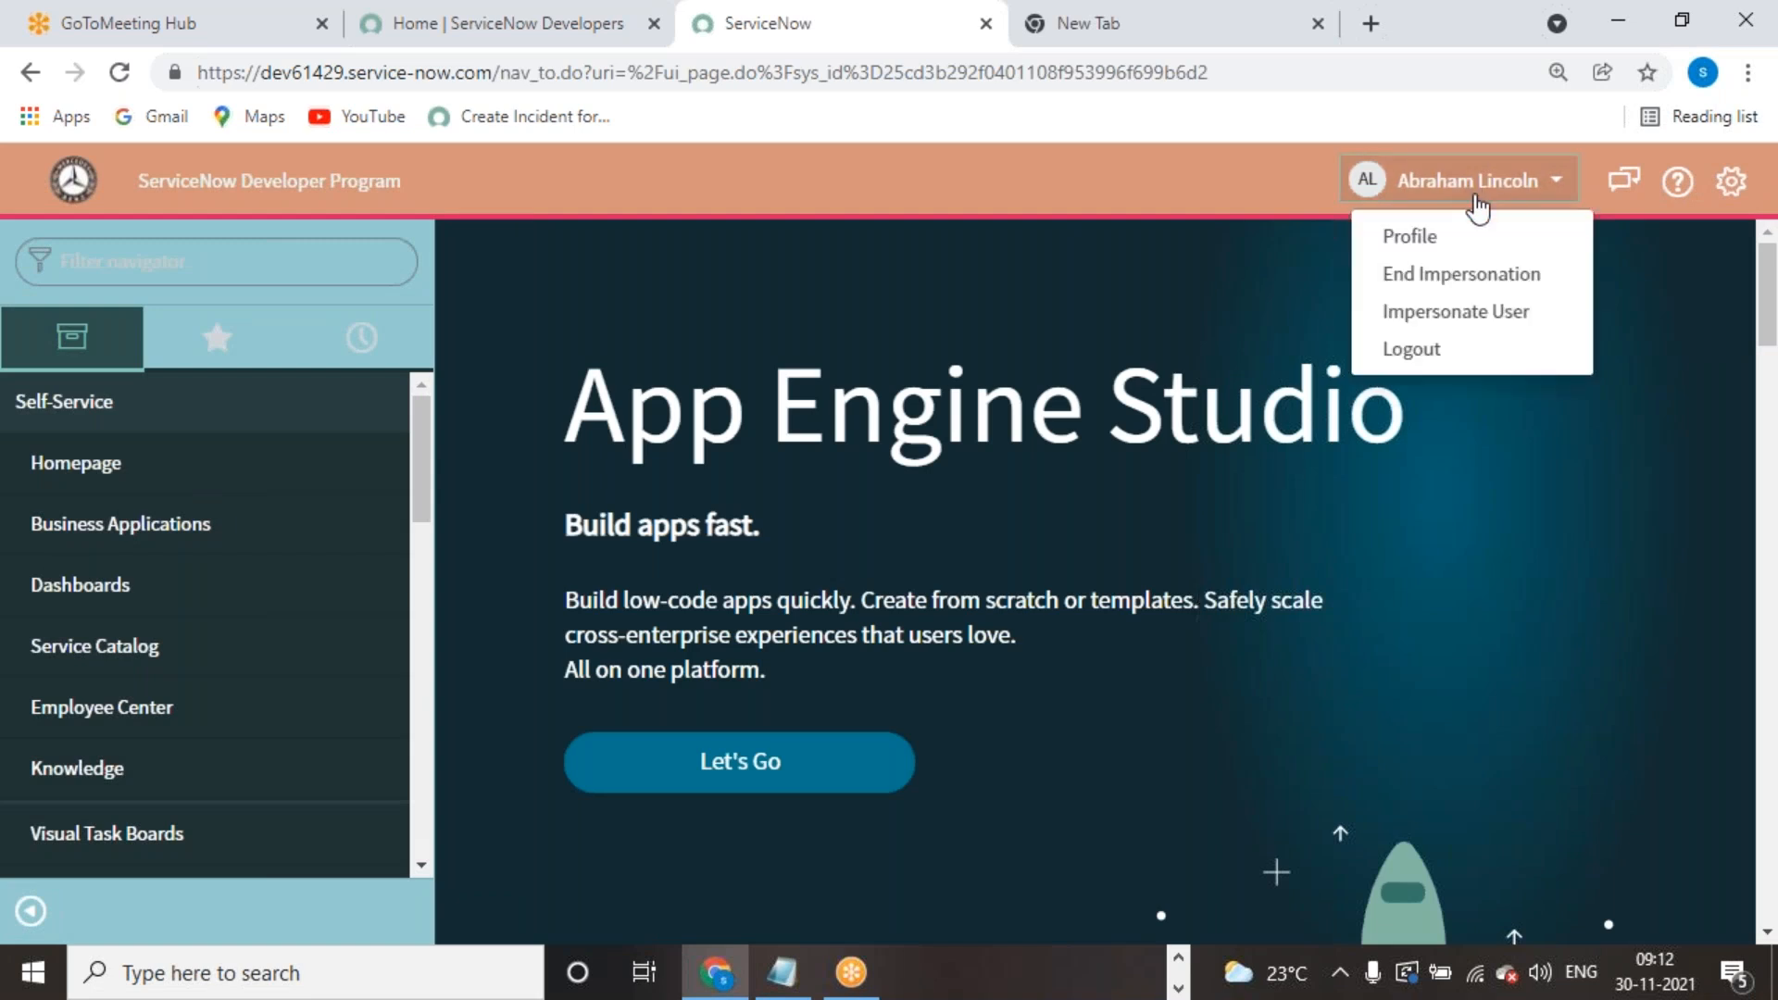
Step: End the user impersonation and open the Access Control (ACL) list from the navigator
left_click(1483, 275)
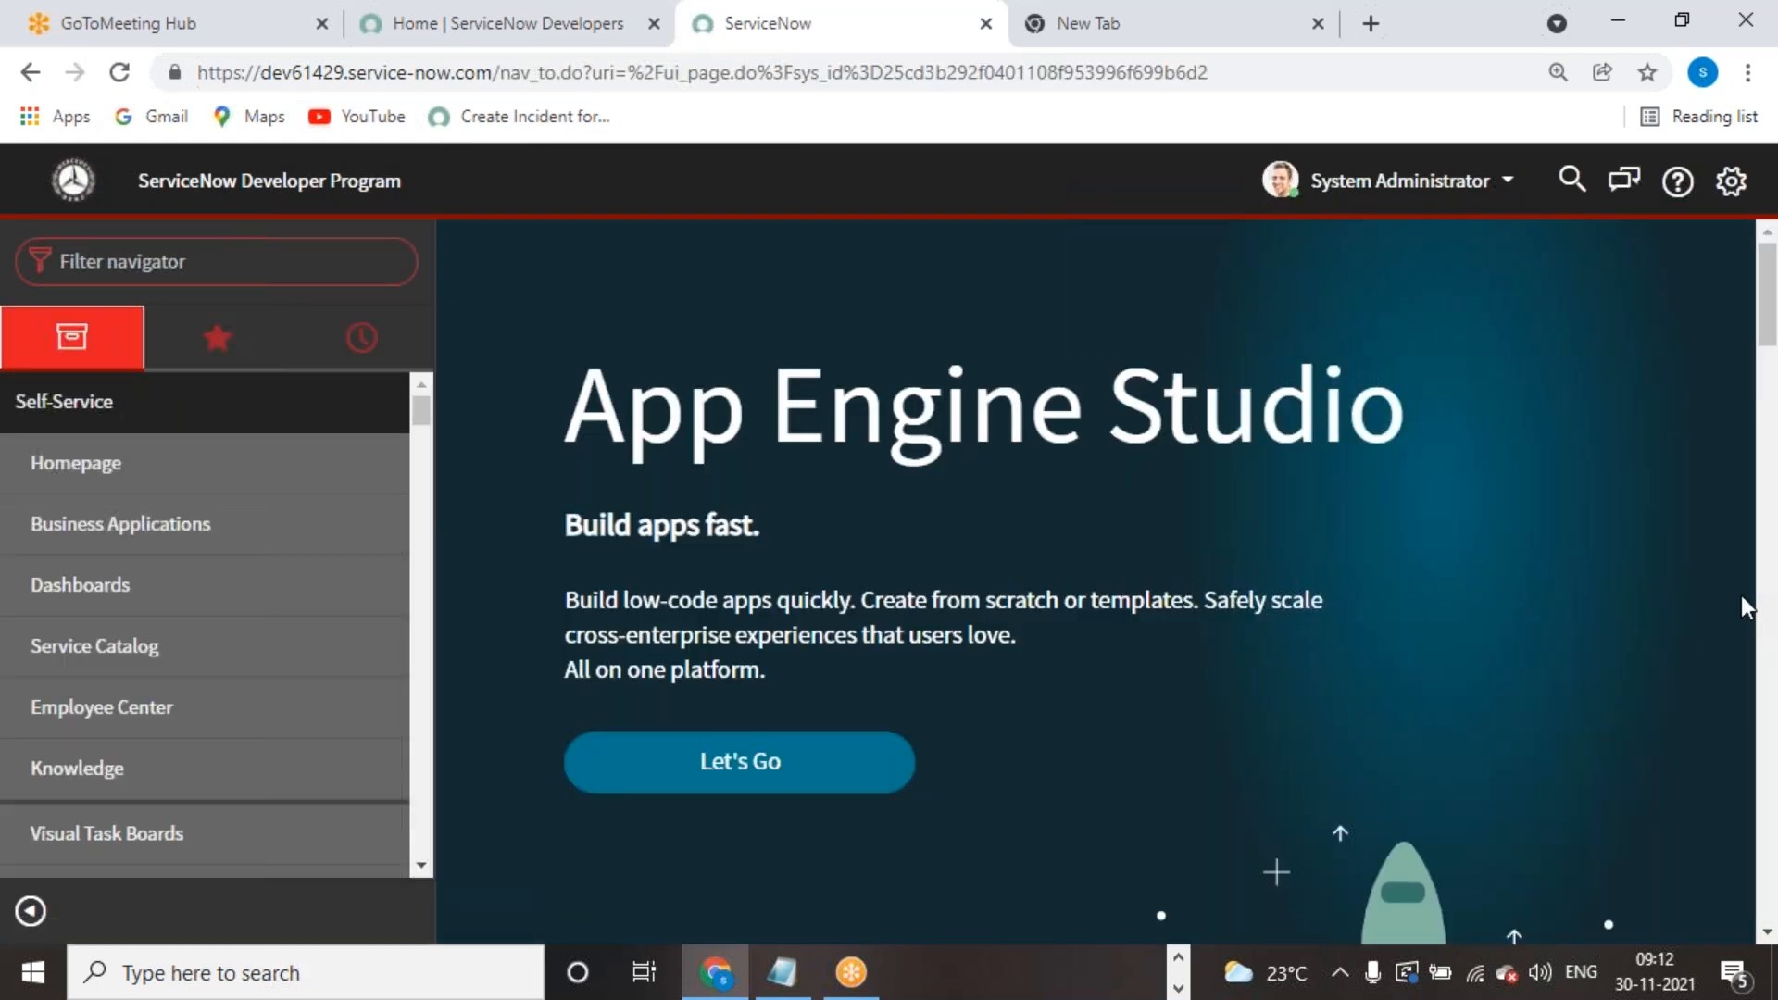
left_click(155, 270)
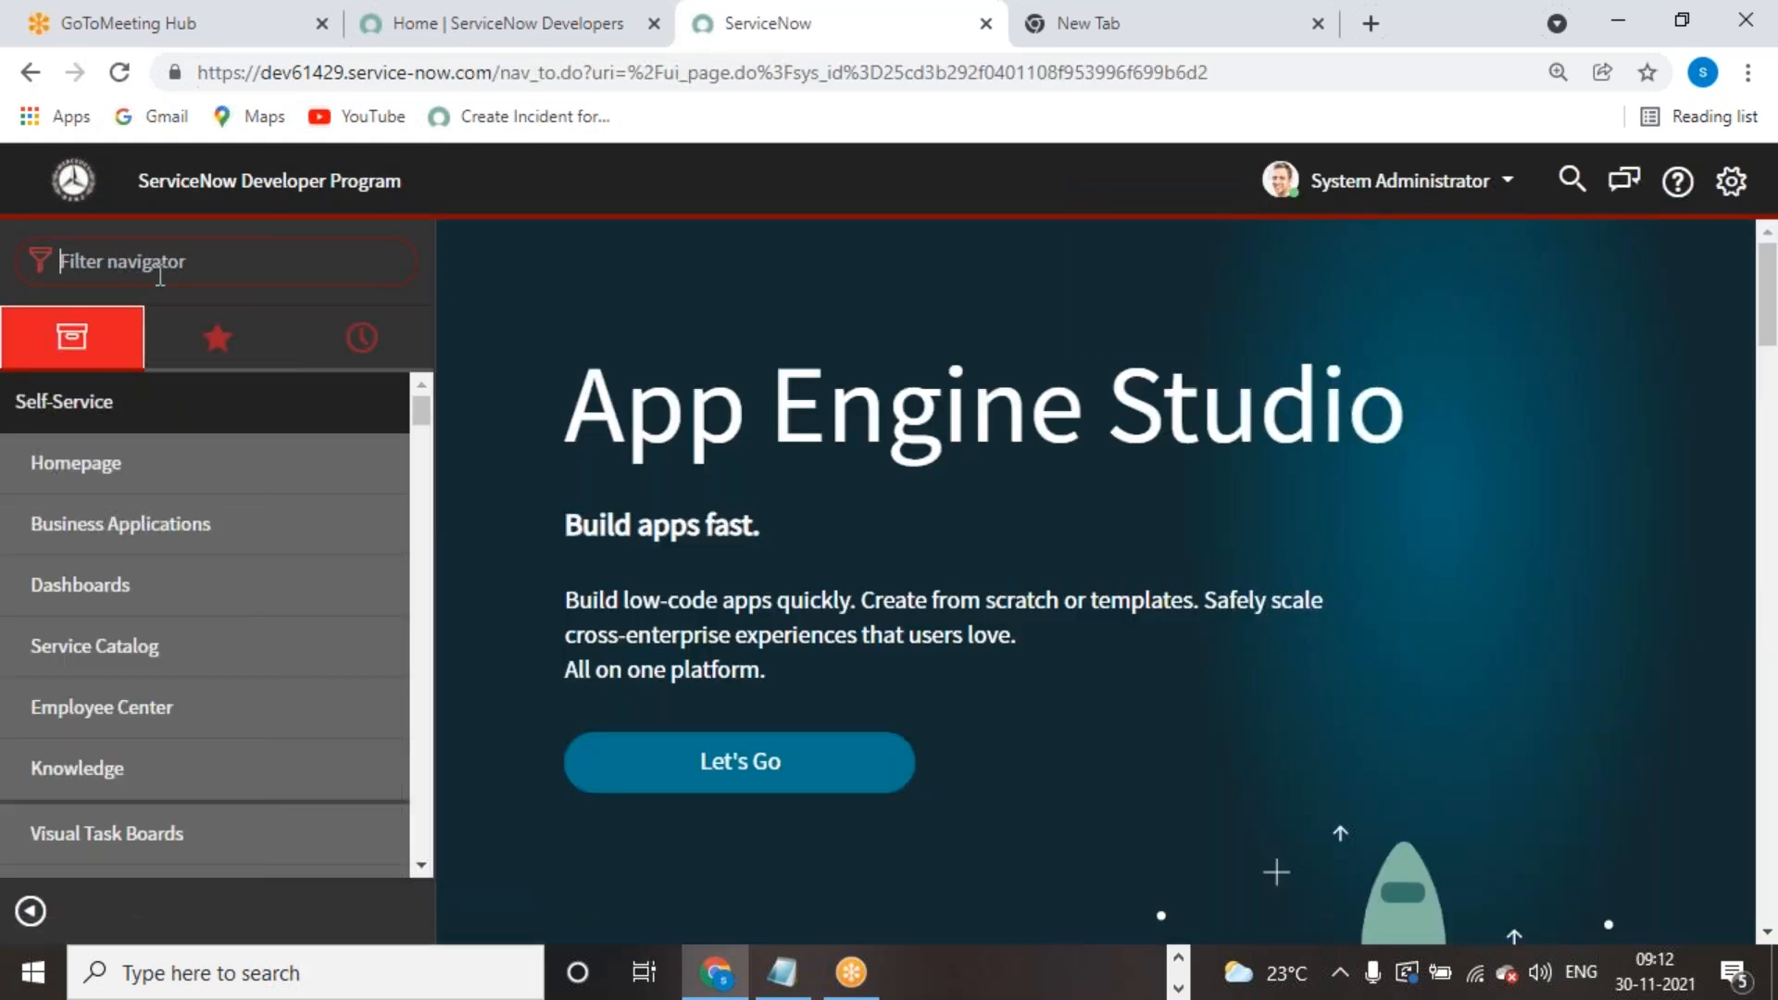
type("acl")
scroll(47, 537, "down", 2)
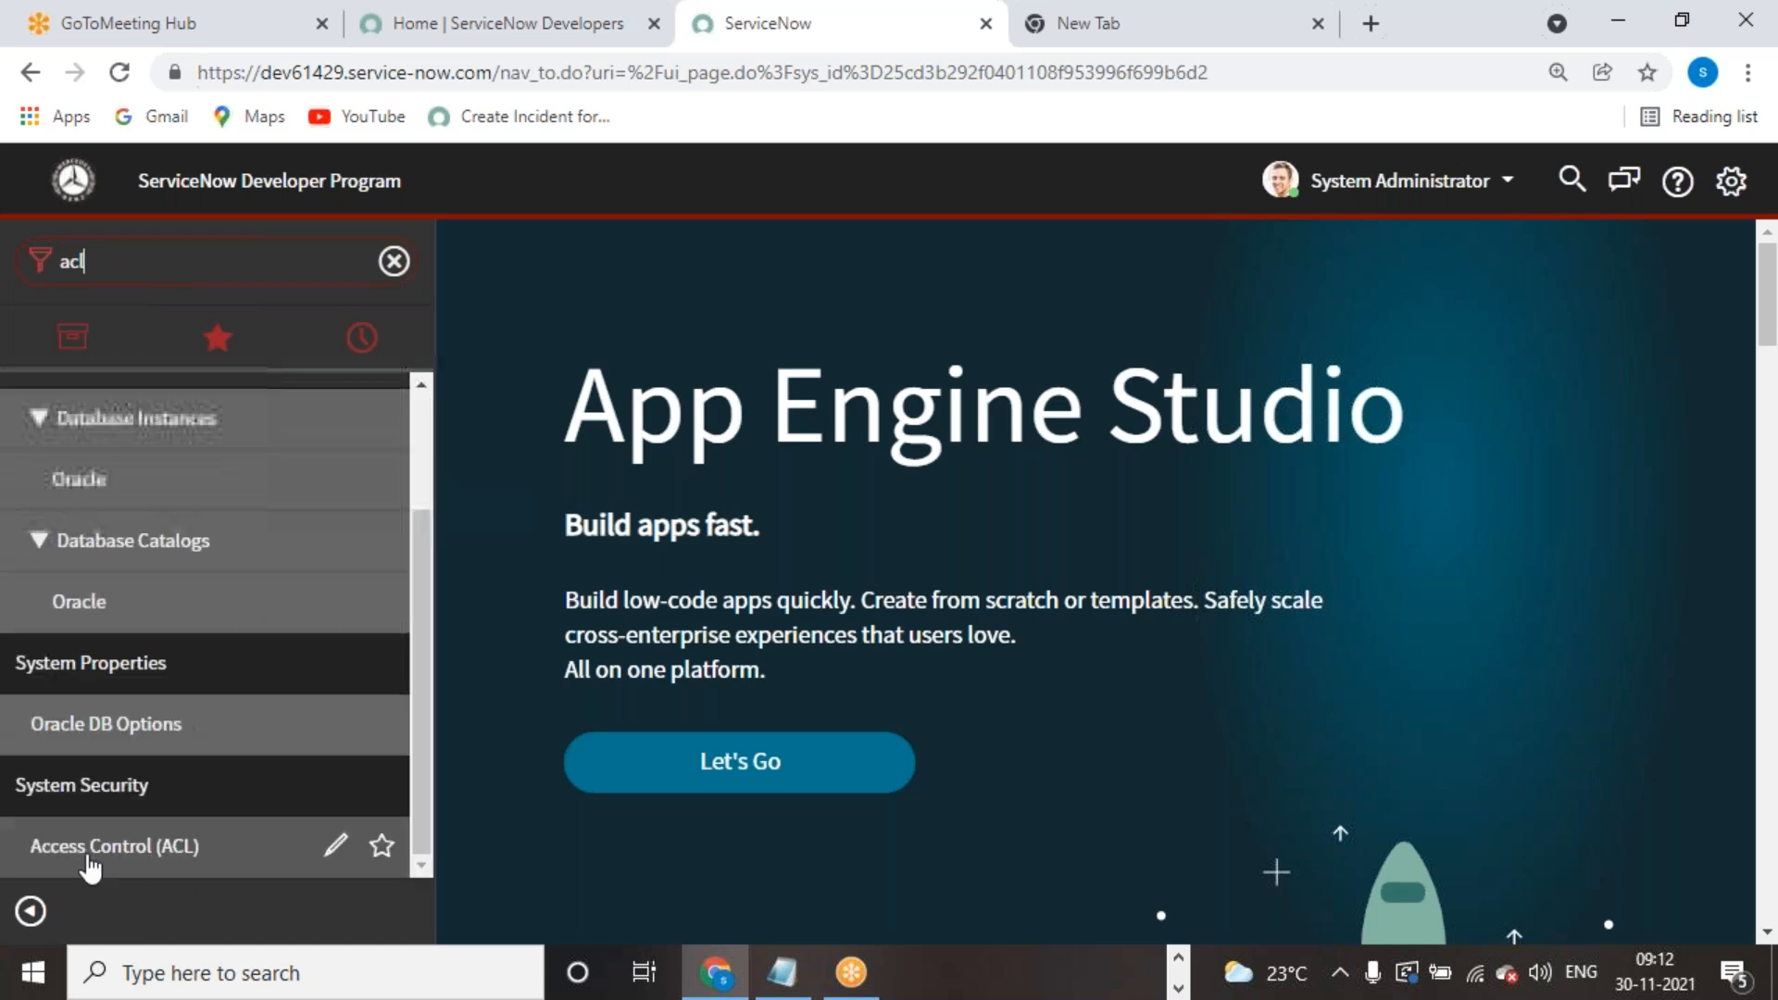
left_click(211, 850)
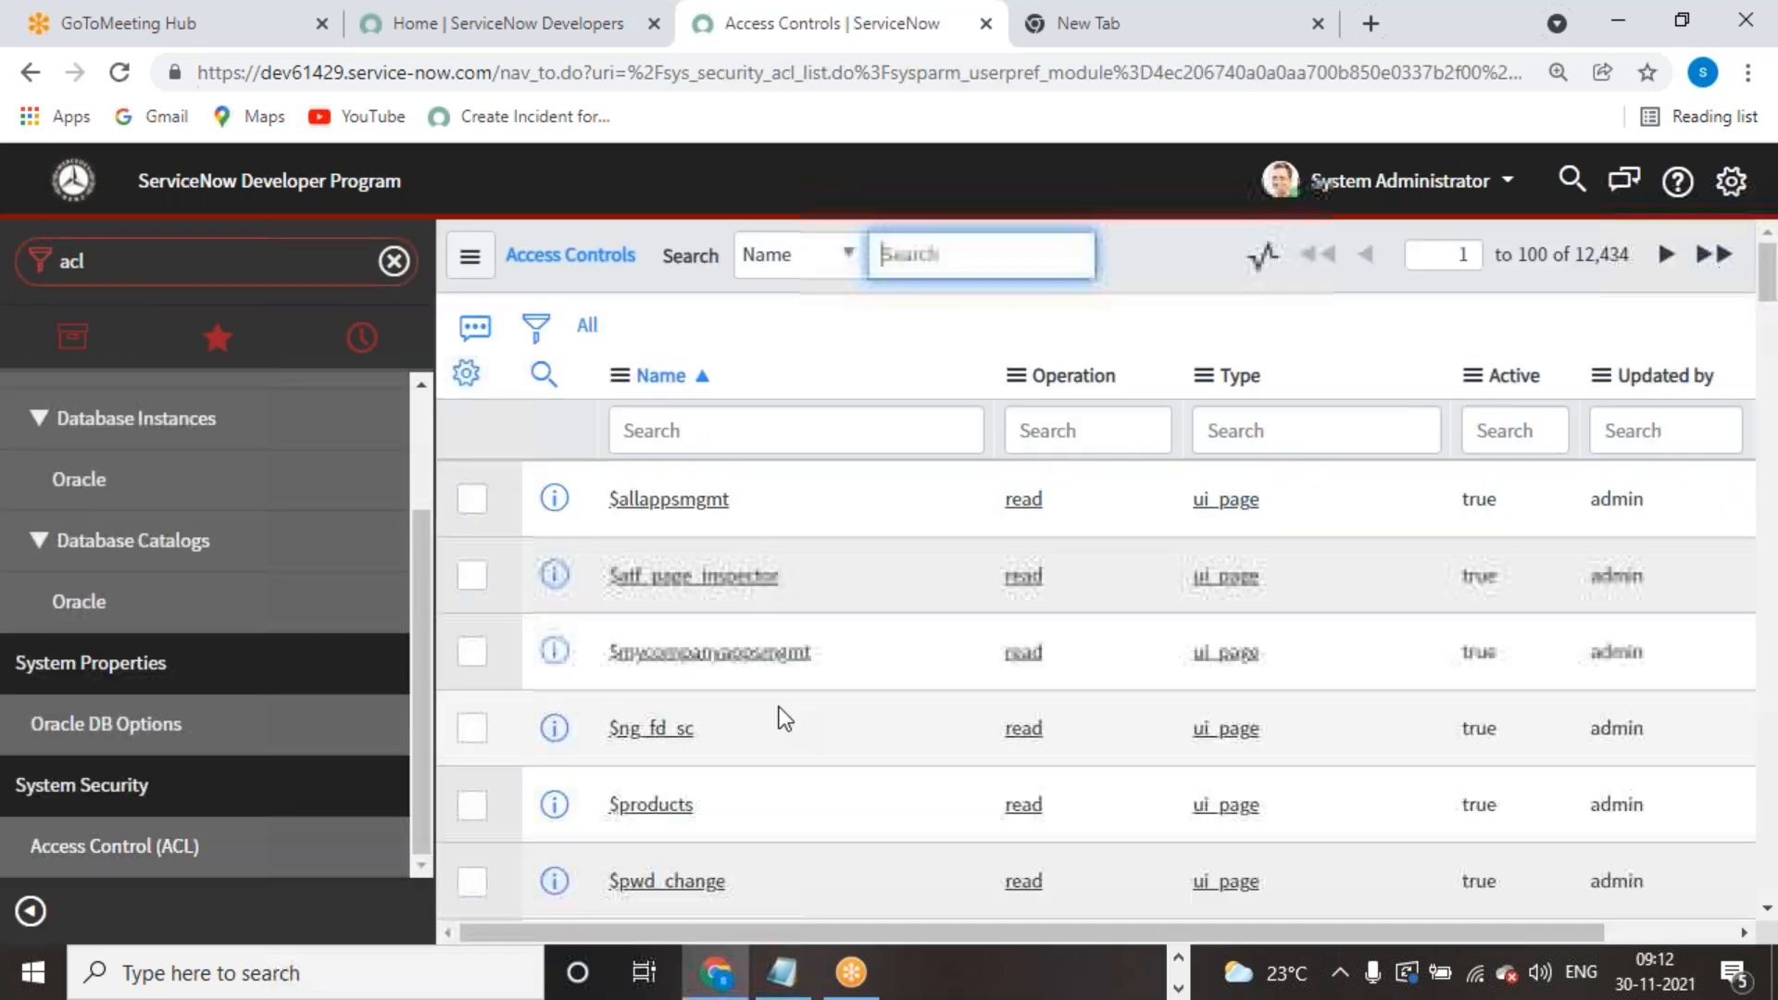
Step: Open the $products access control record and dismiss its read-only notices
left_click(649, 805)
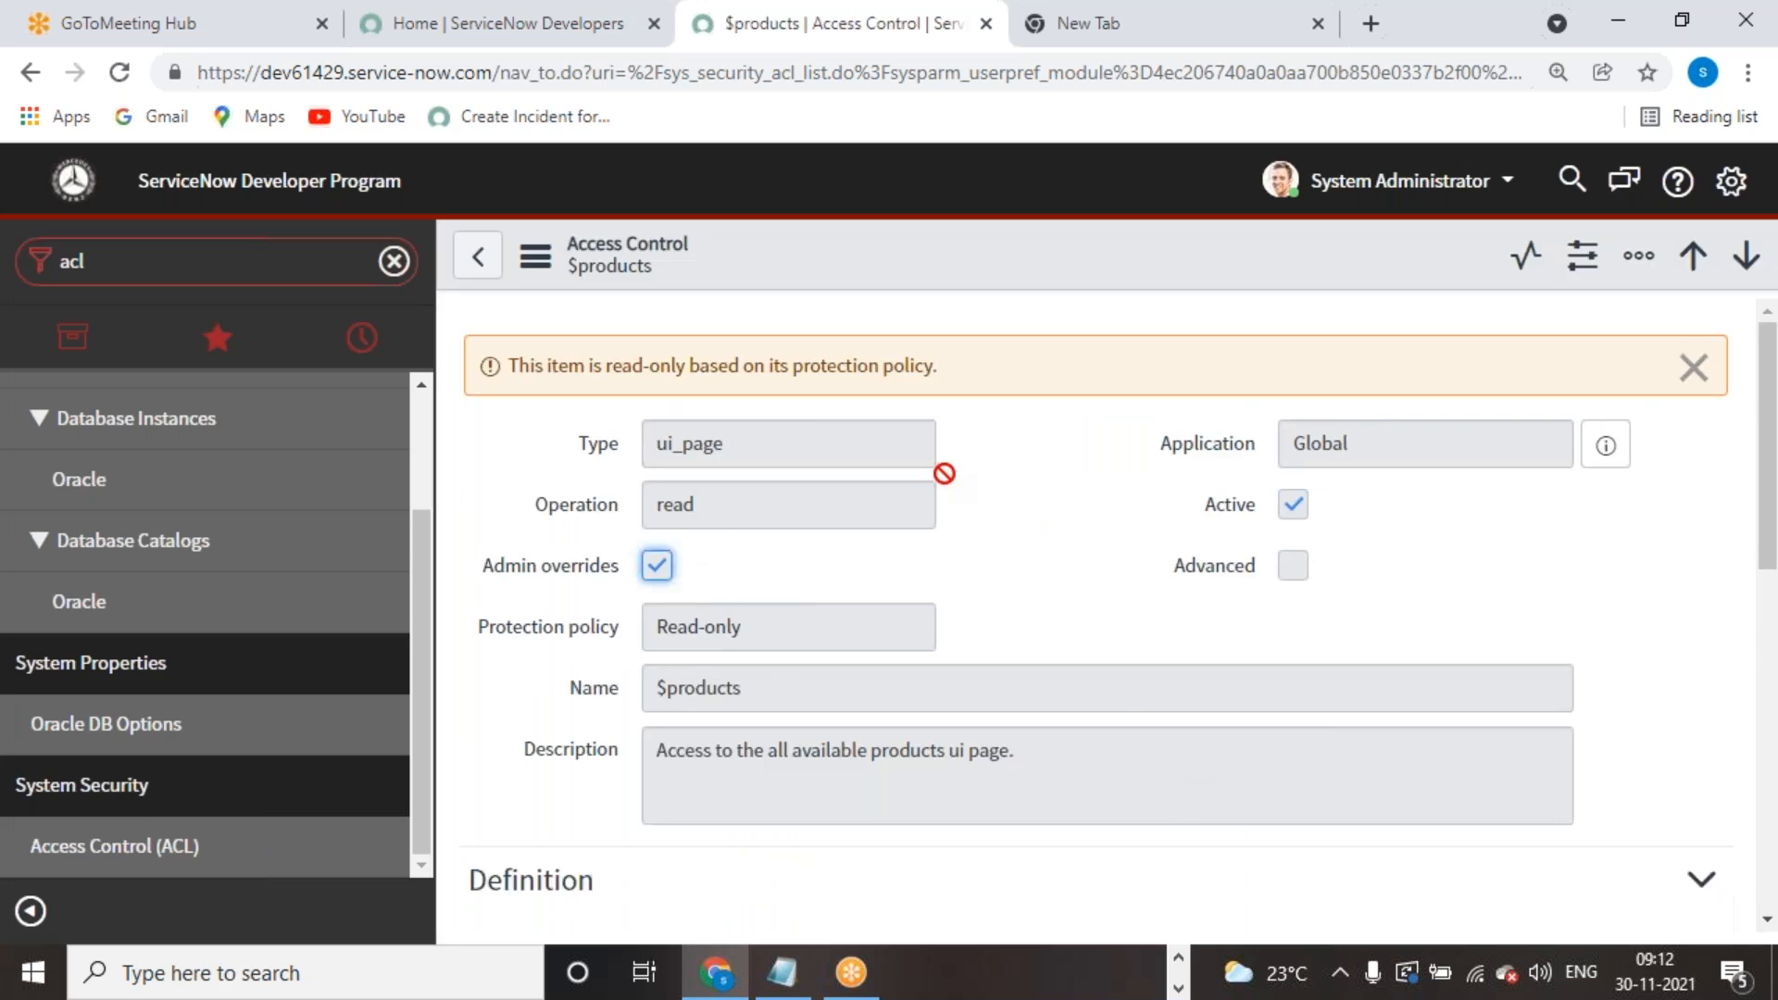
left_click(1682, 389)
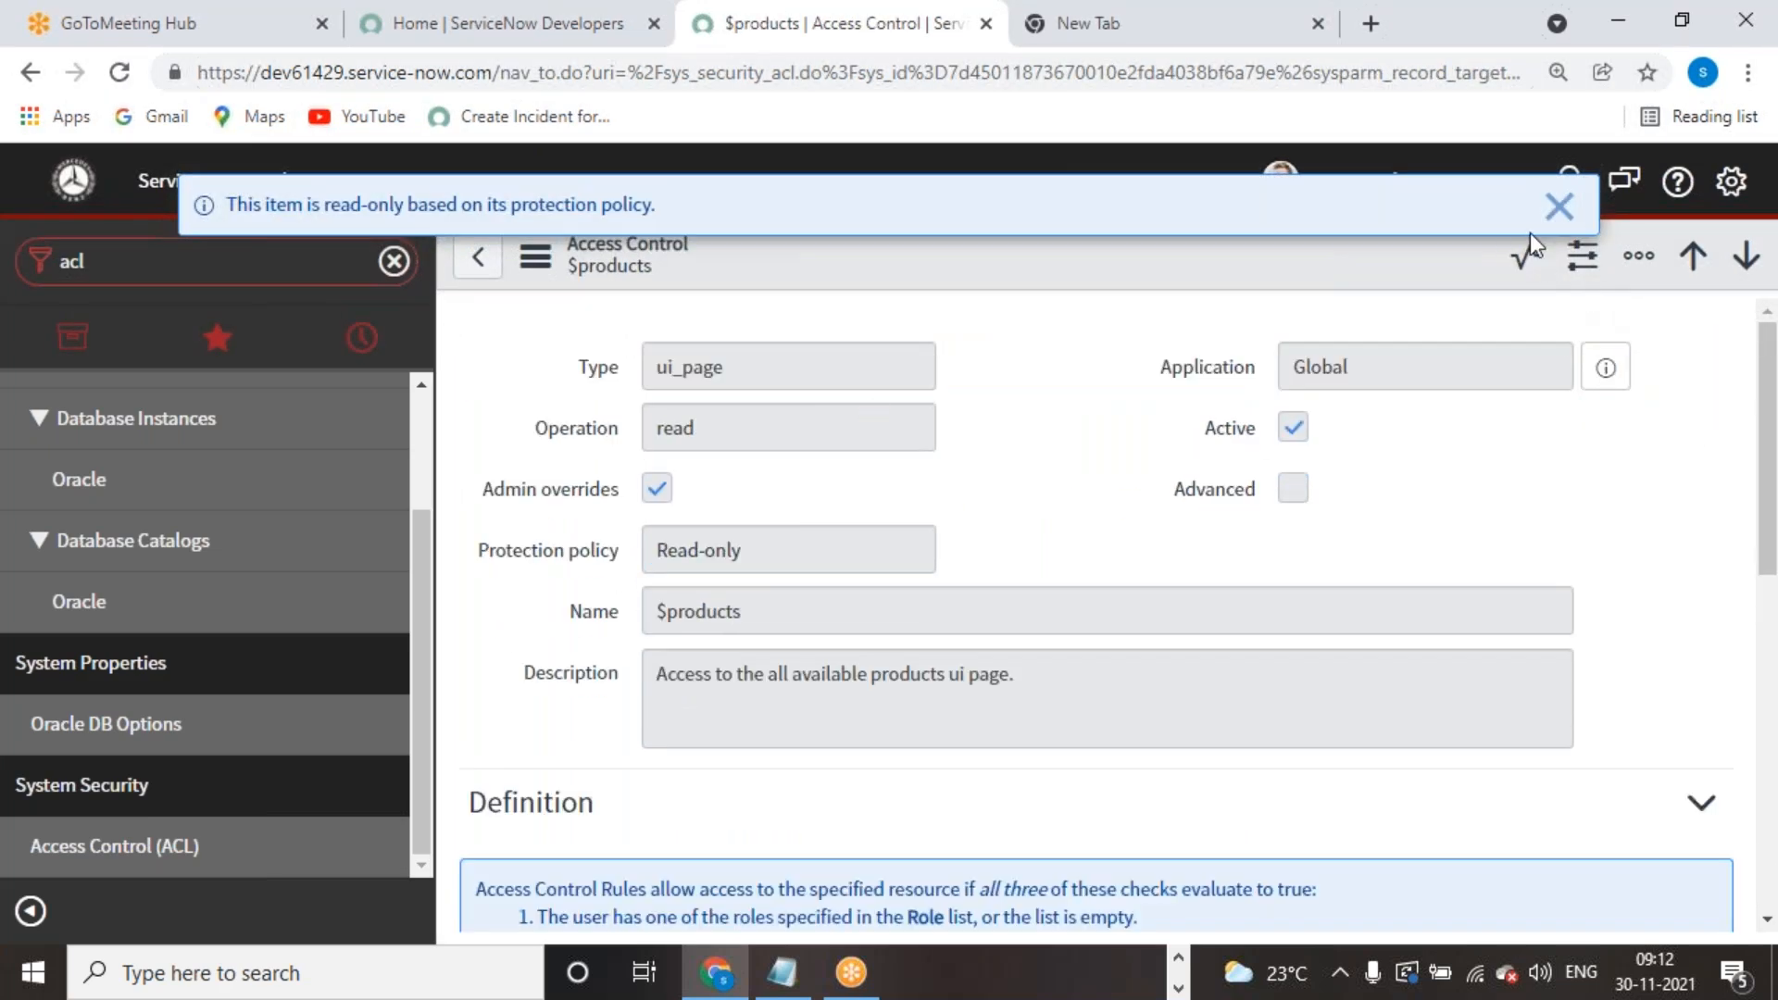
left_click(1559, 207)
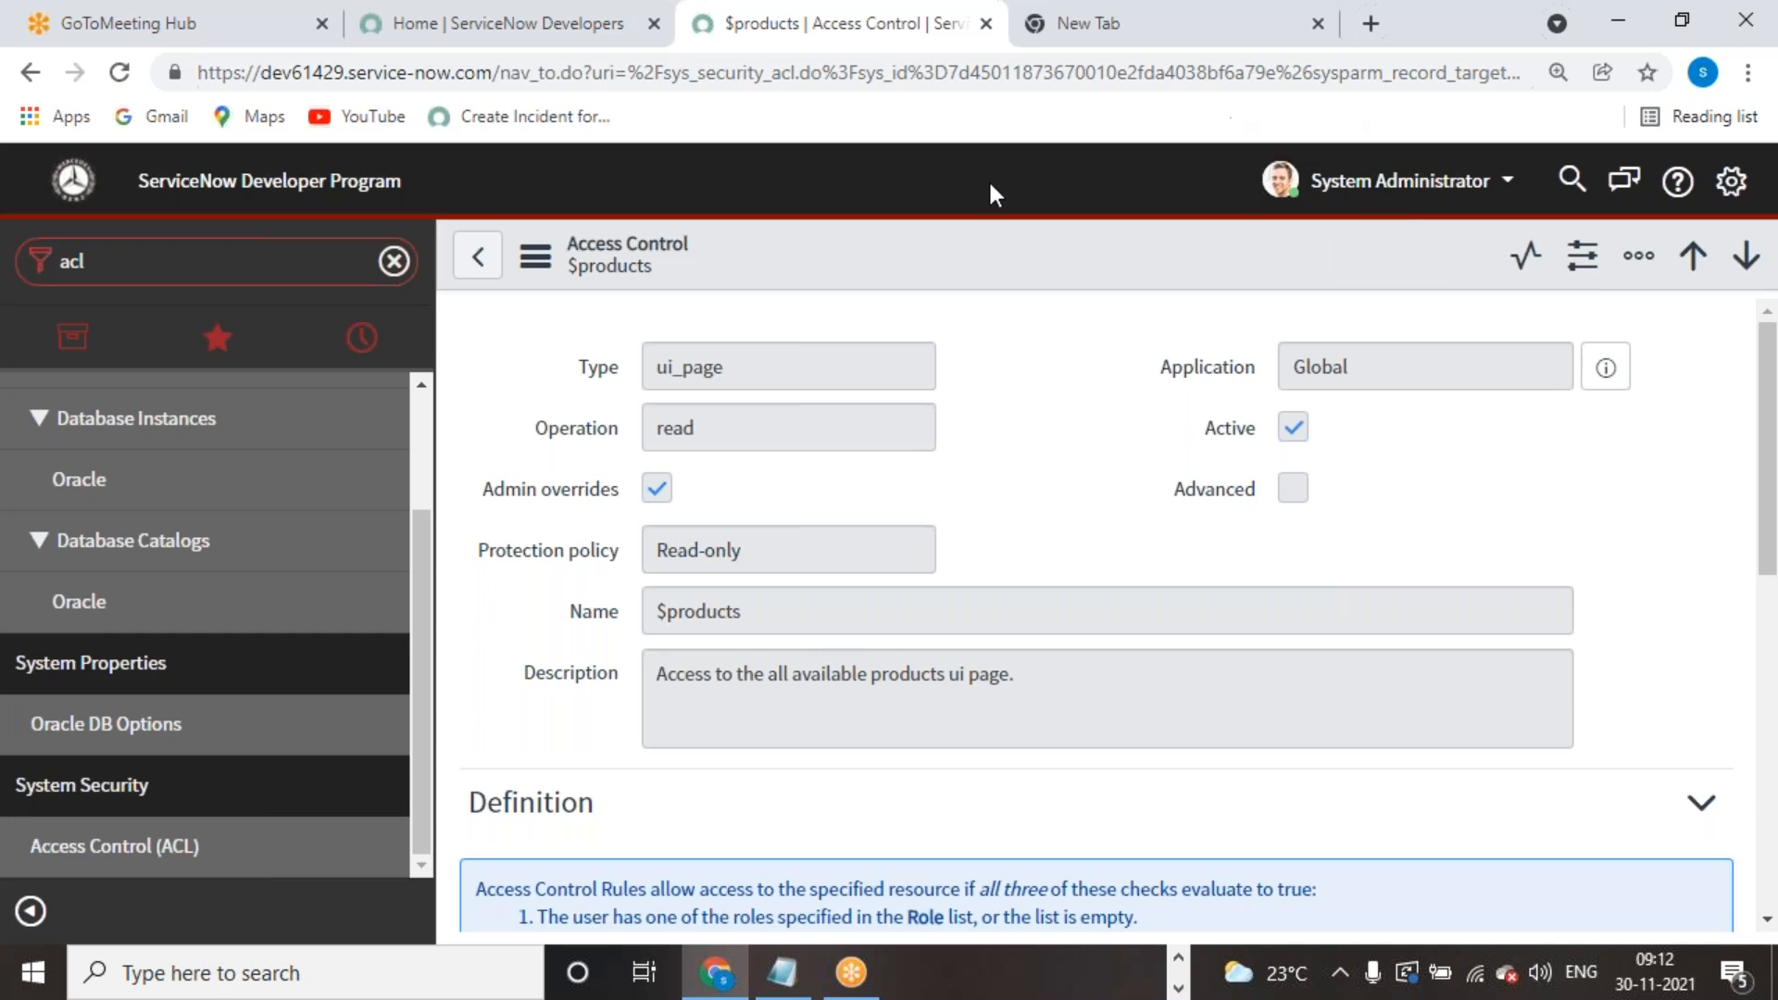
Step: Elevate the administrator's session with the security_admin role and dismiss the read-only notices on the reloaded record
left_click(1309, 189)
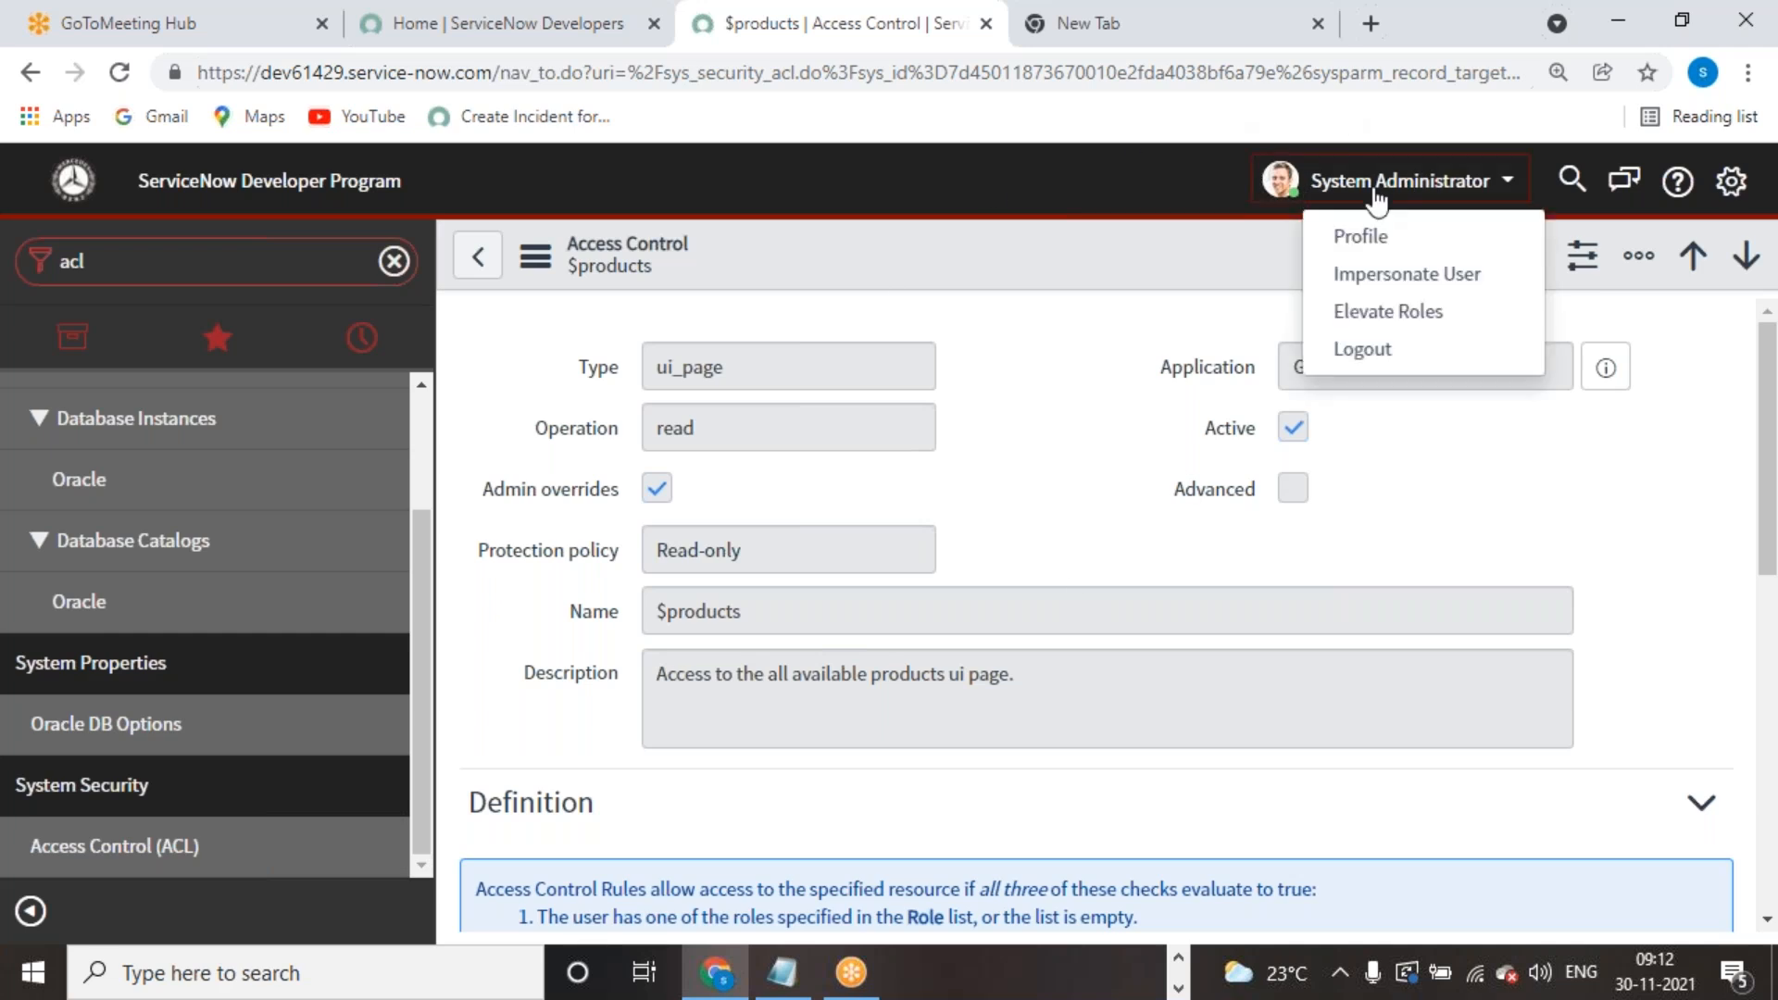
left_click(1366, 311)
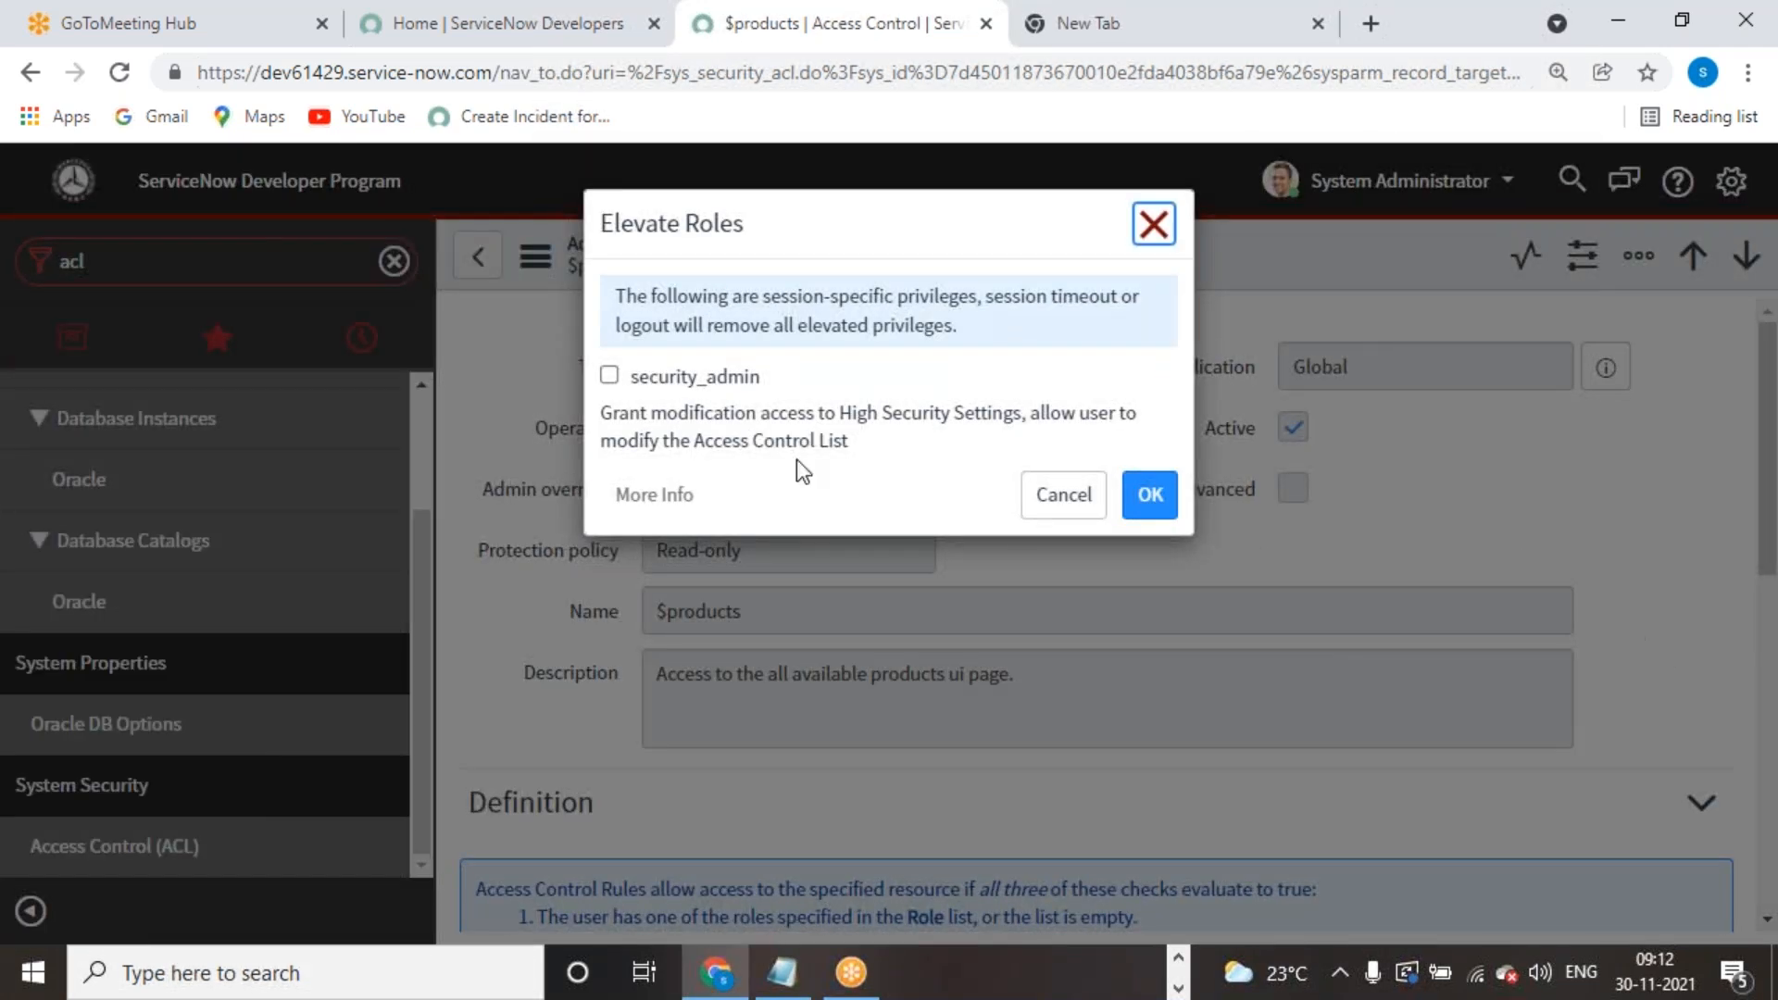
left_click(609, 377)
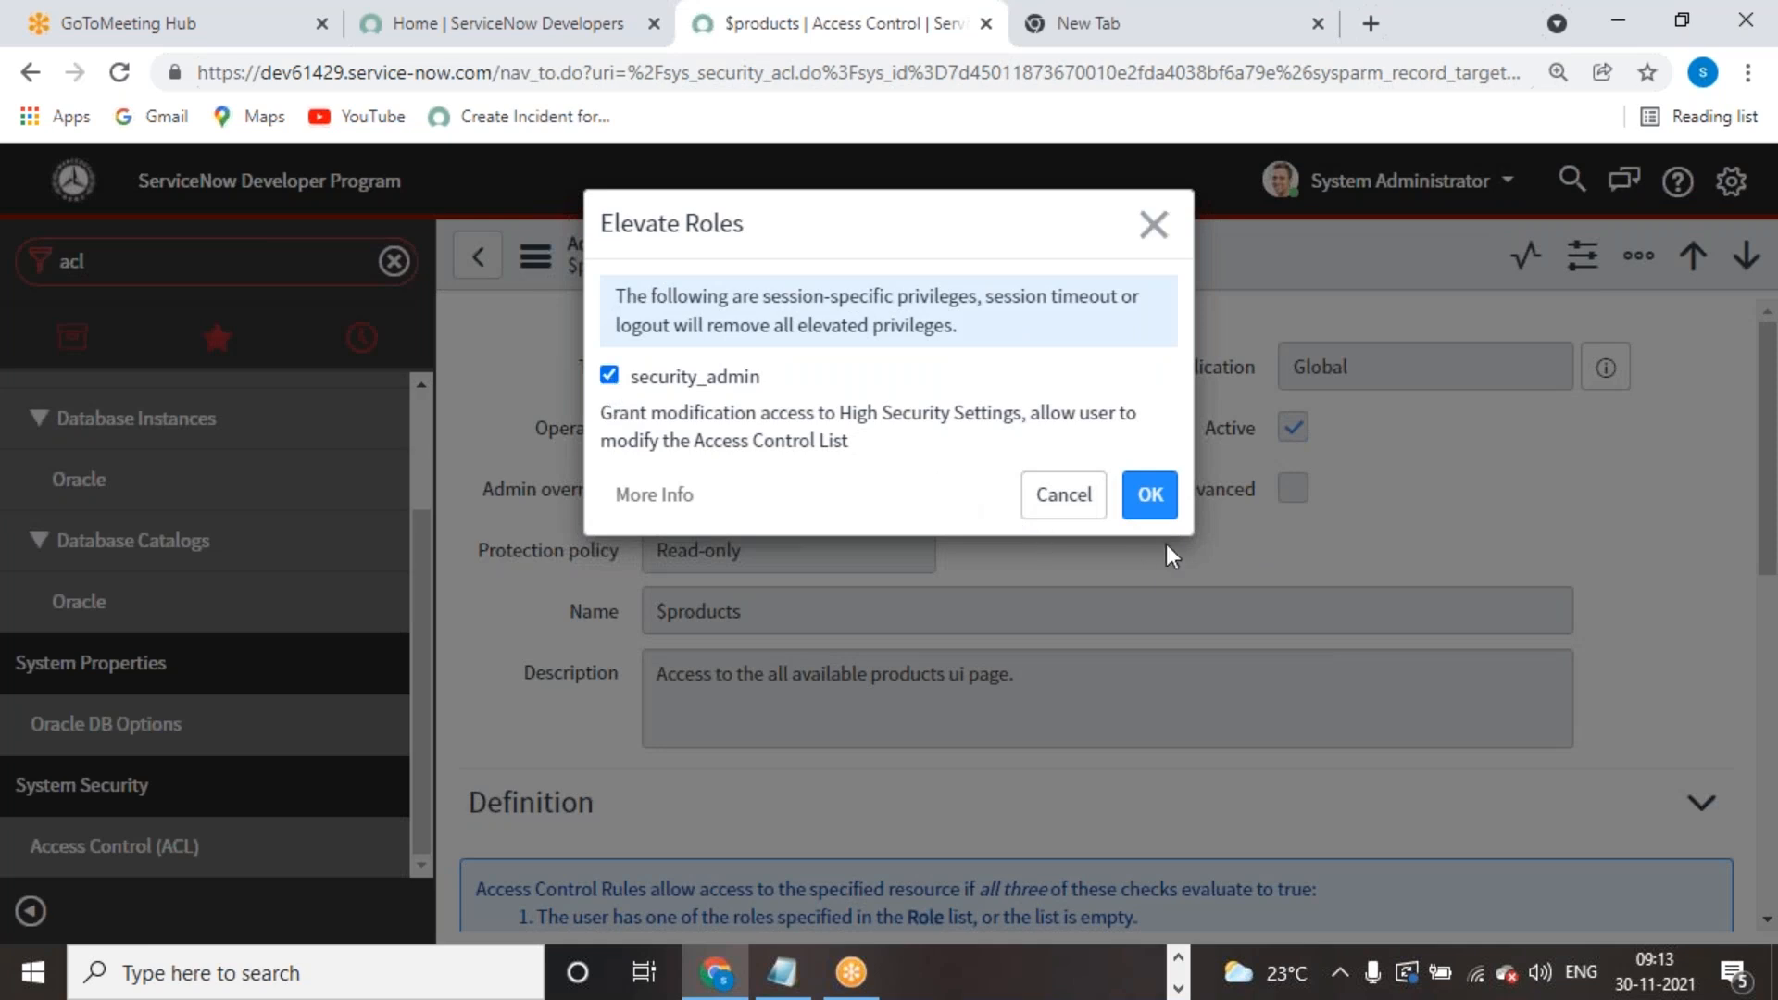
left_click(1152, 500)
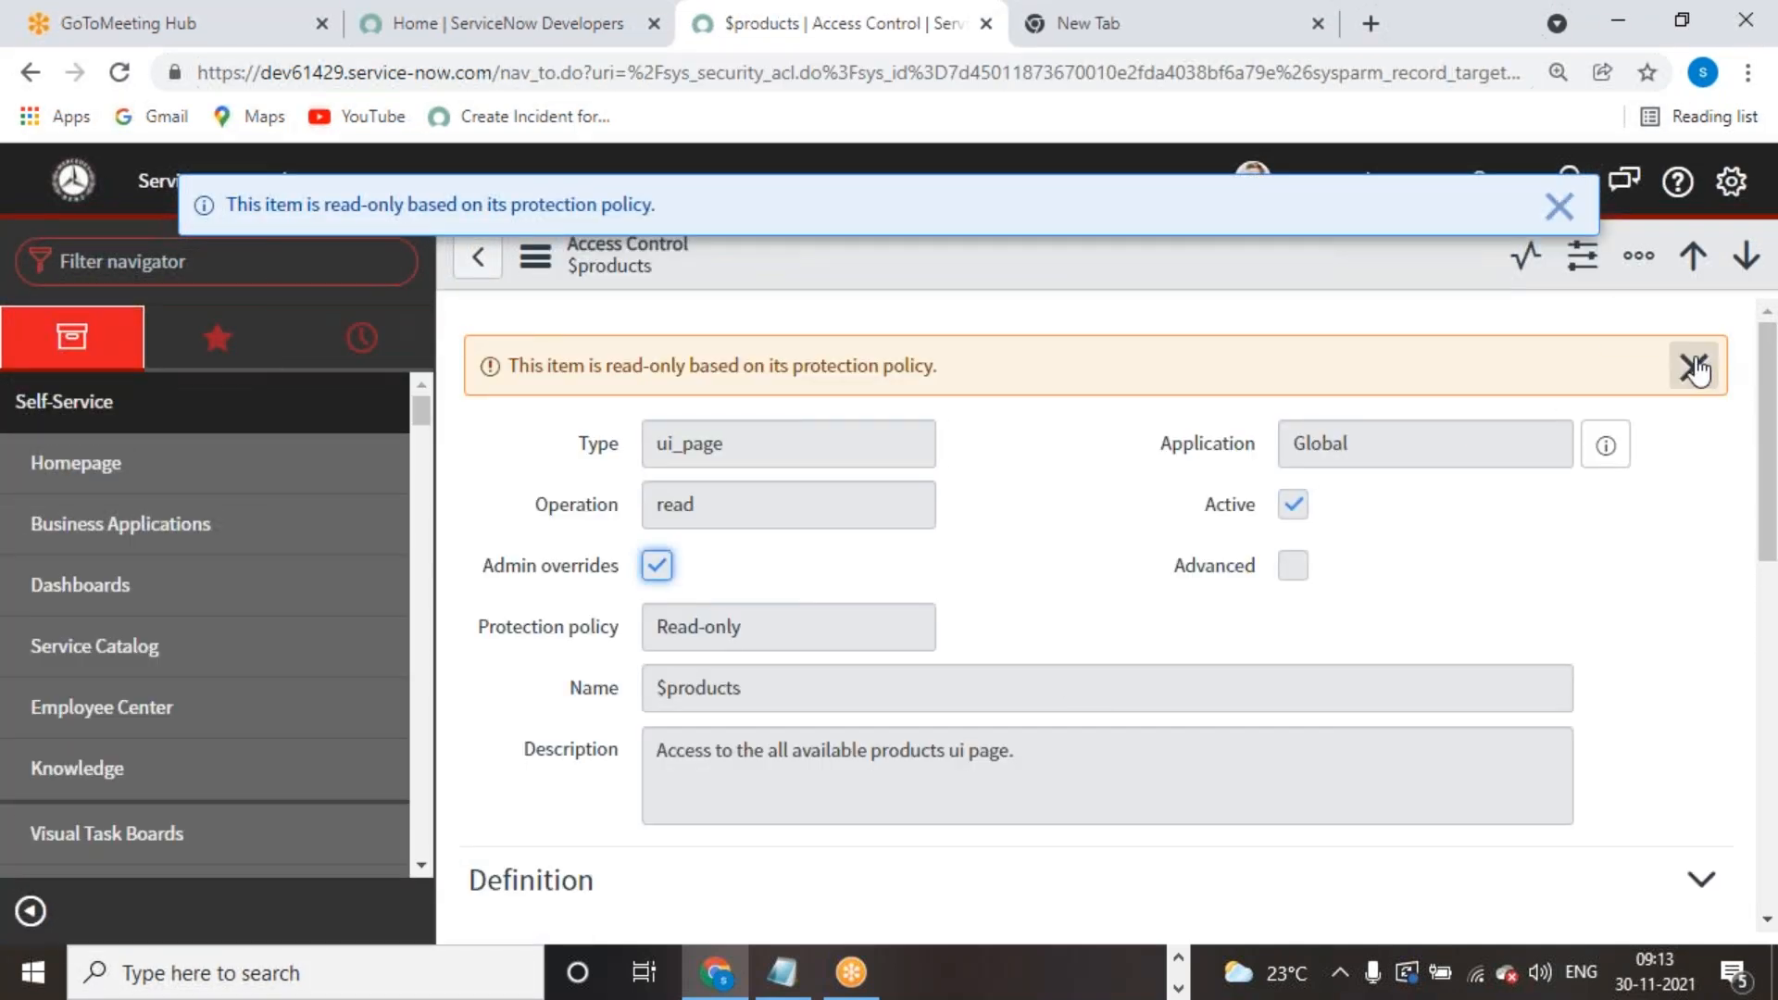
left_click(1693, 367)
left_click(1559, 204)
Step: Recheck the Elevate Roles selection, confirm it unchanged, and close the read-only notice
left_click(1361, 211)
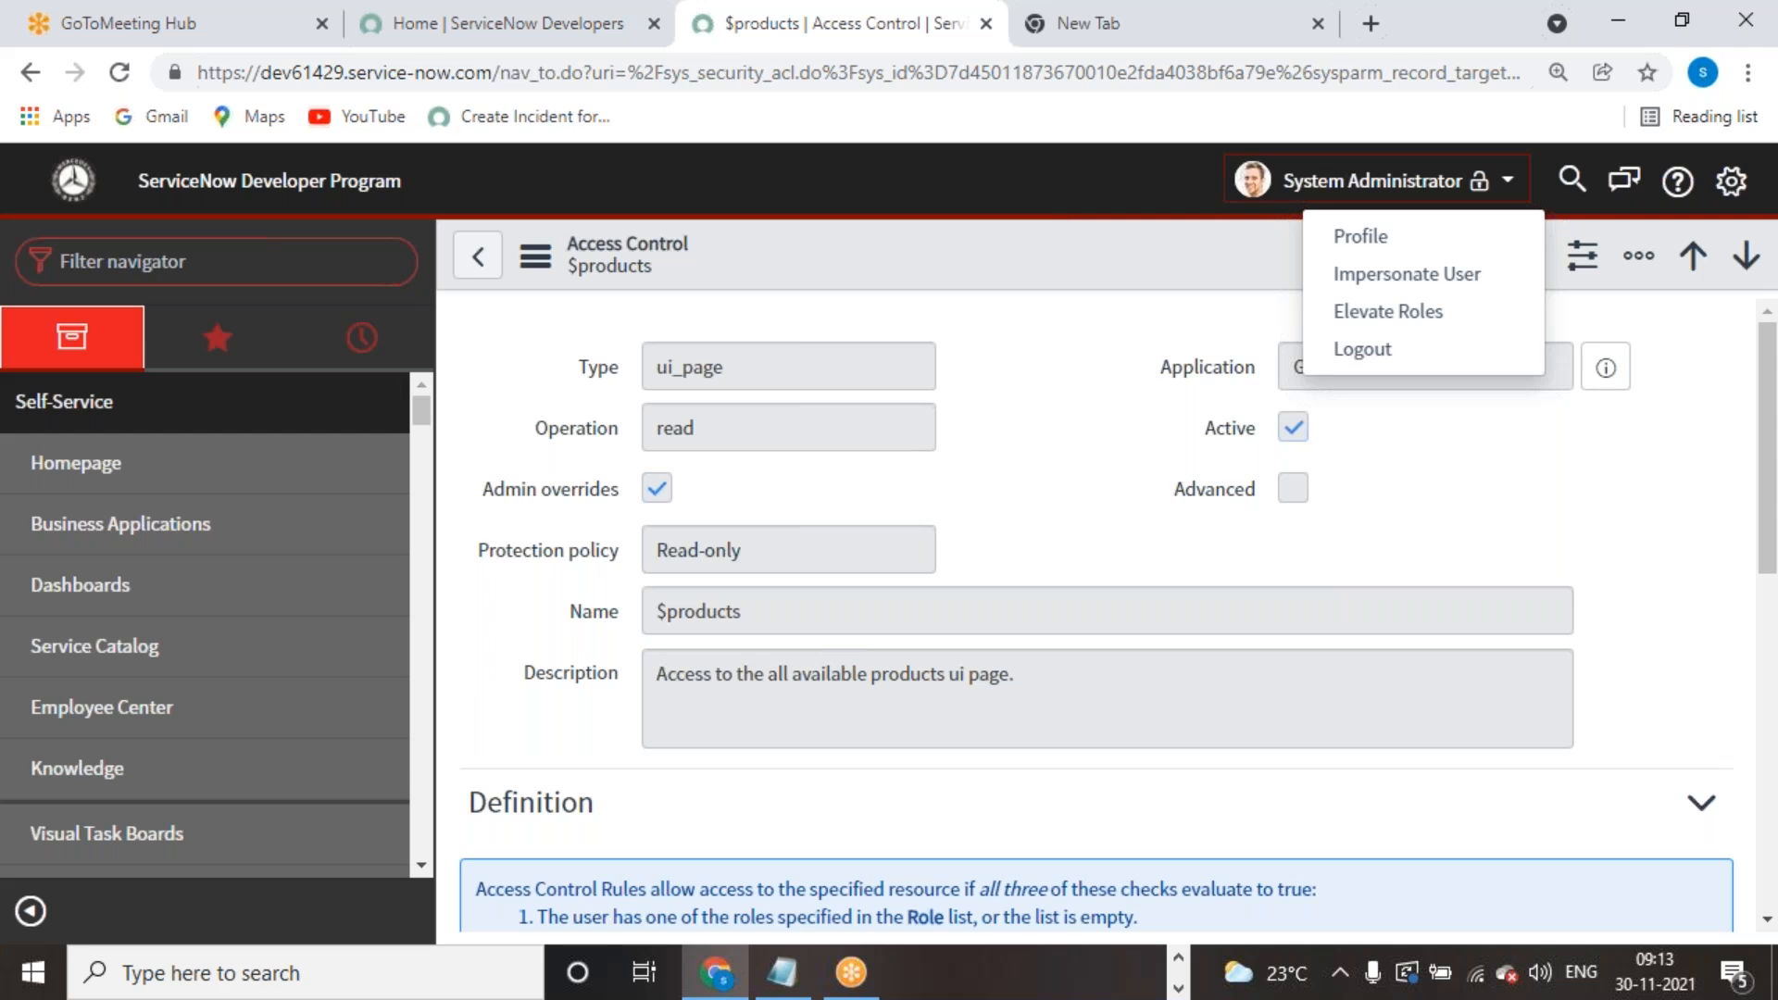
left_click(1375, 313)
left_click(1155, 500)
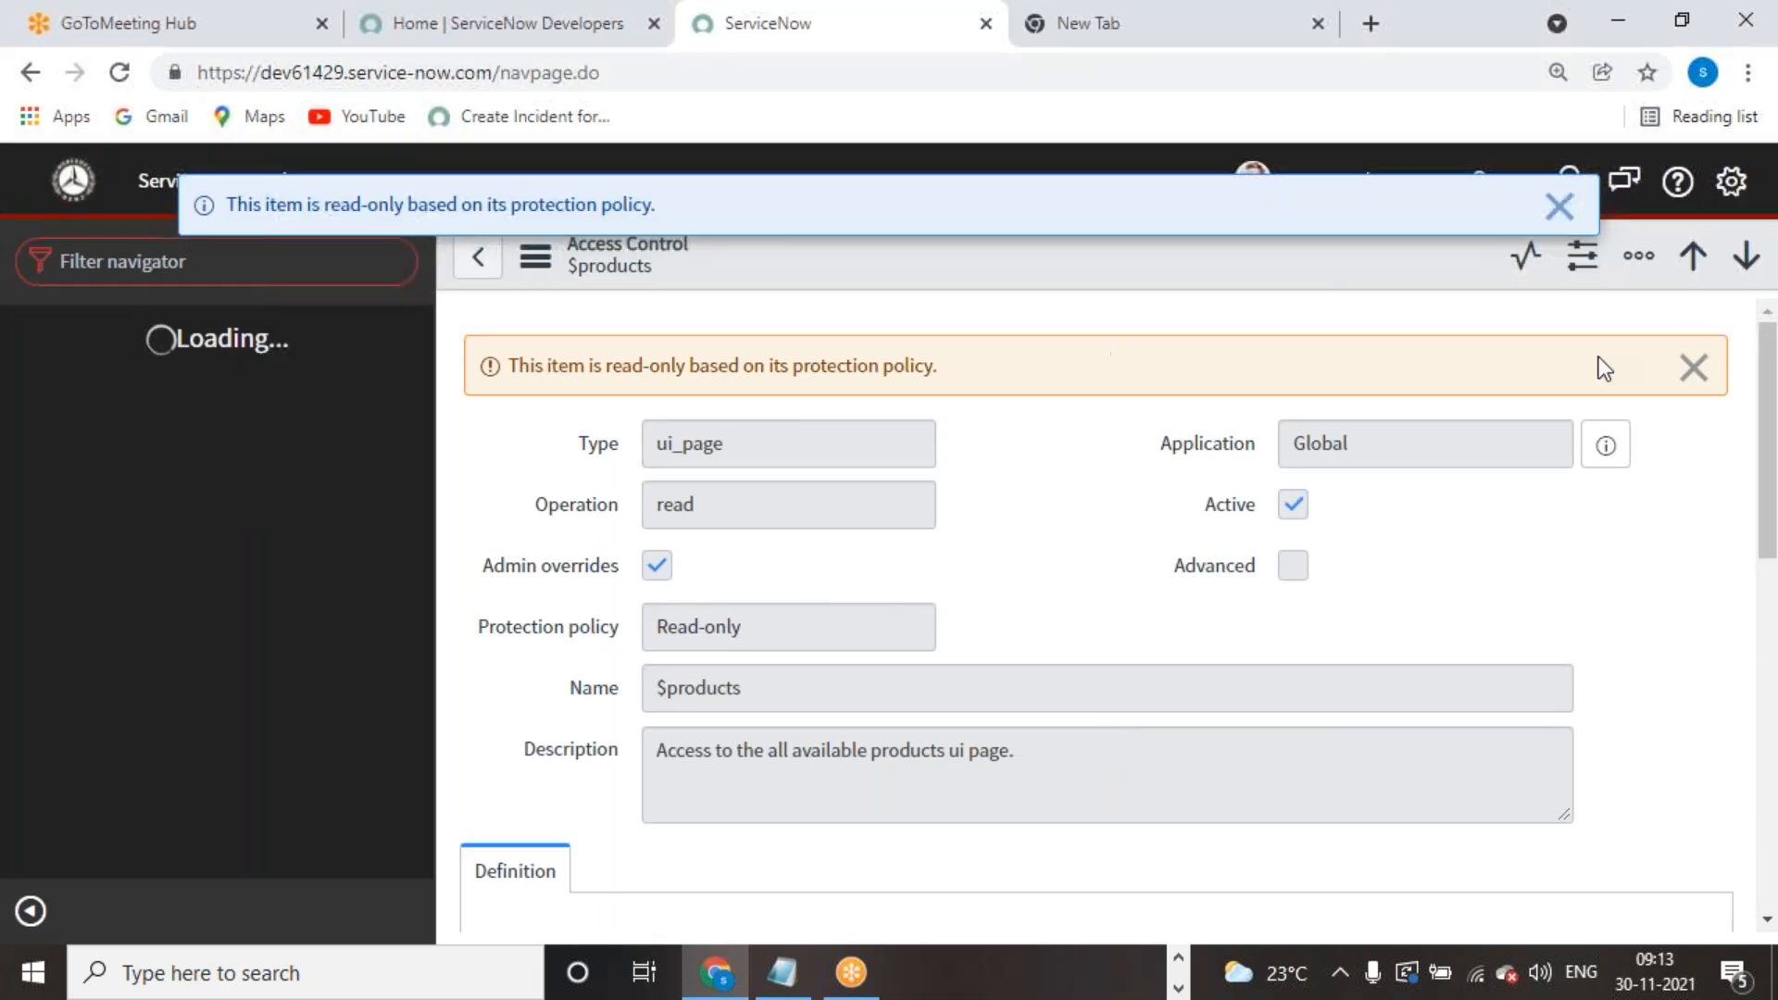
left_click(1693, 367)
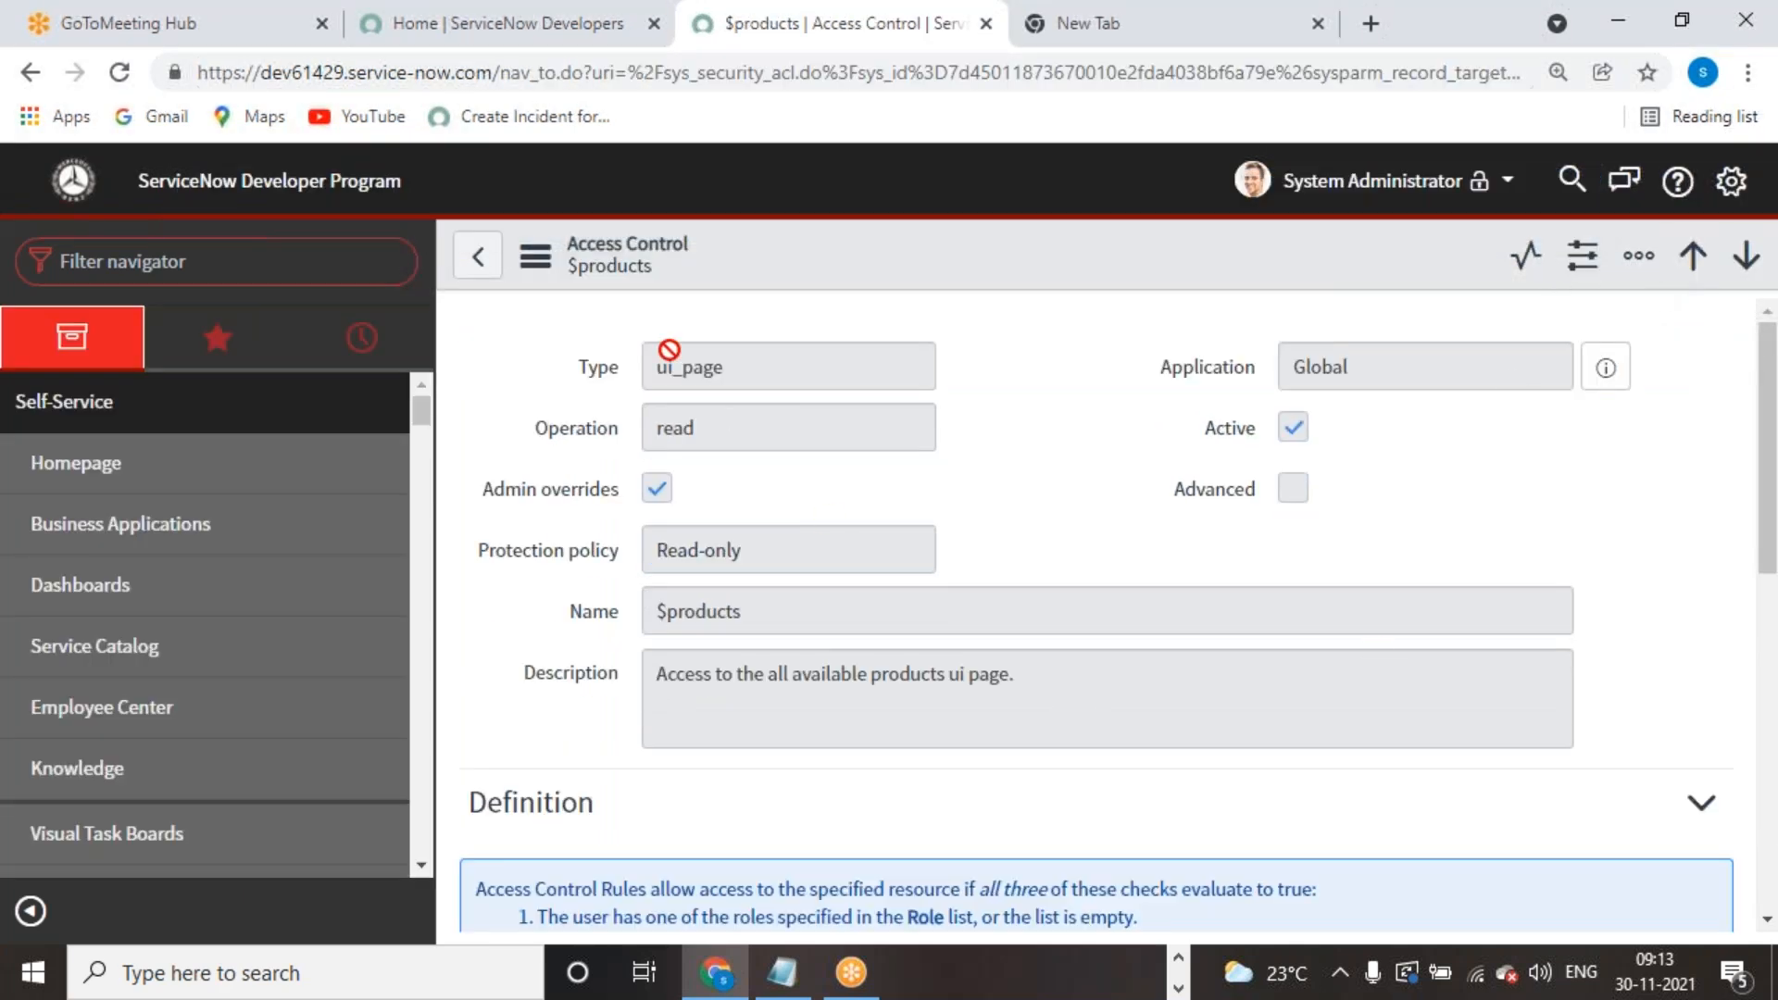
Step: Return to the access controls list and filter it by the name incident
left_click(478, 255)
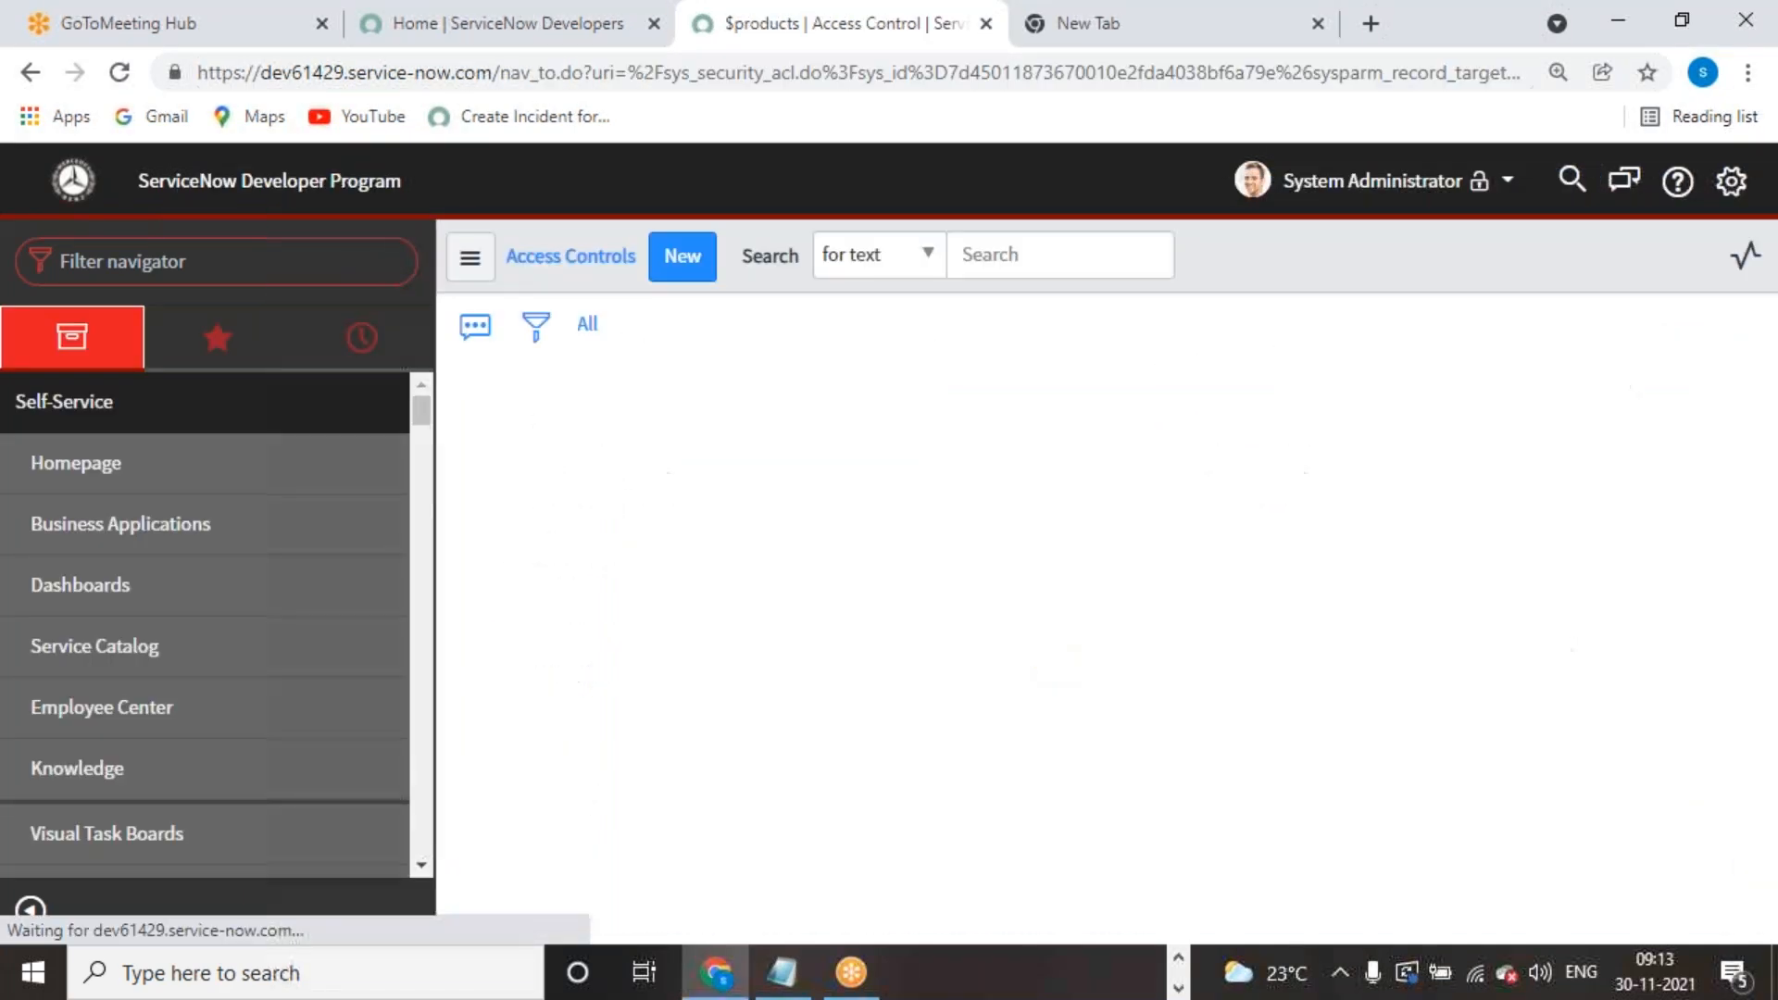
left_click(852, 487)
type("incident")
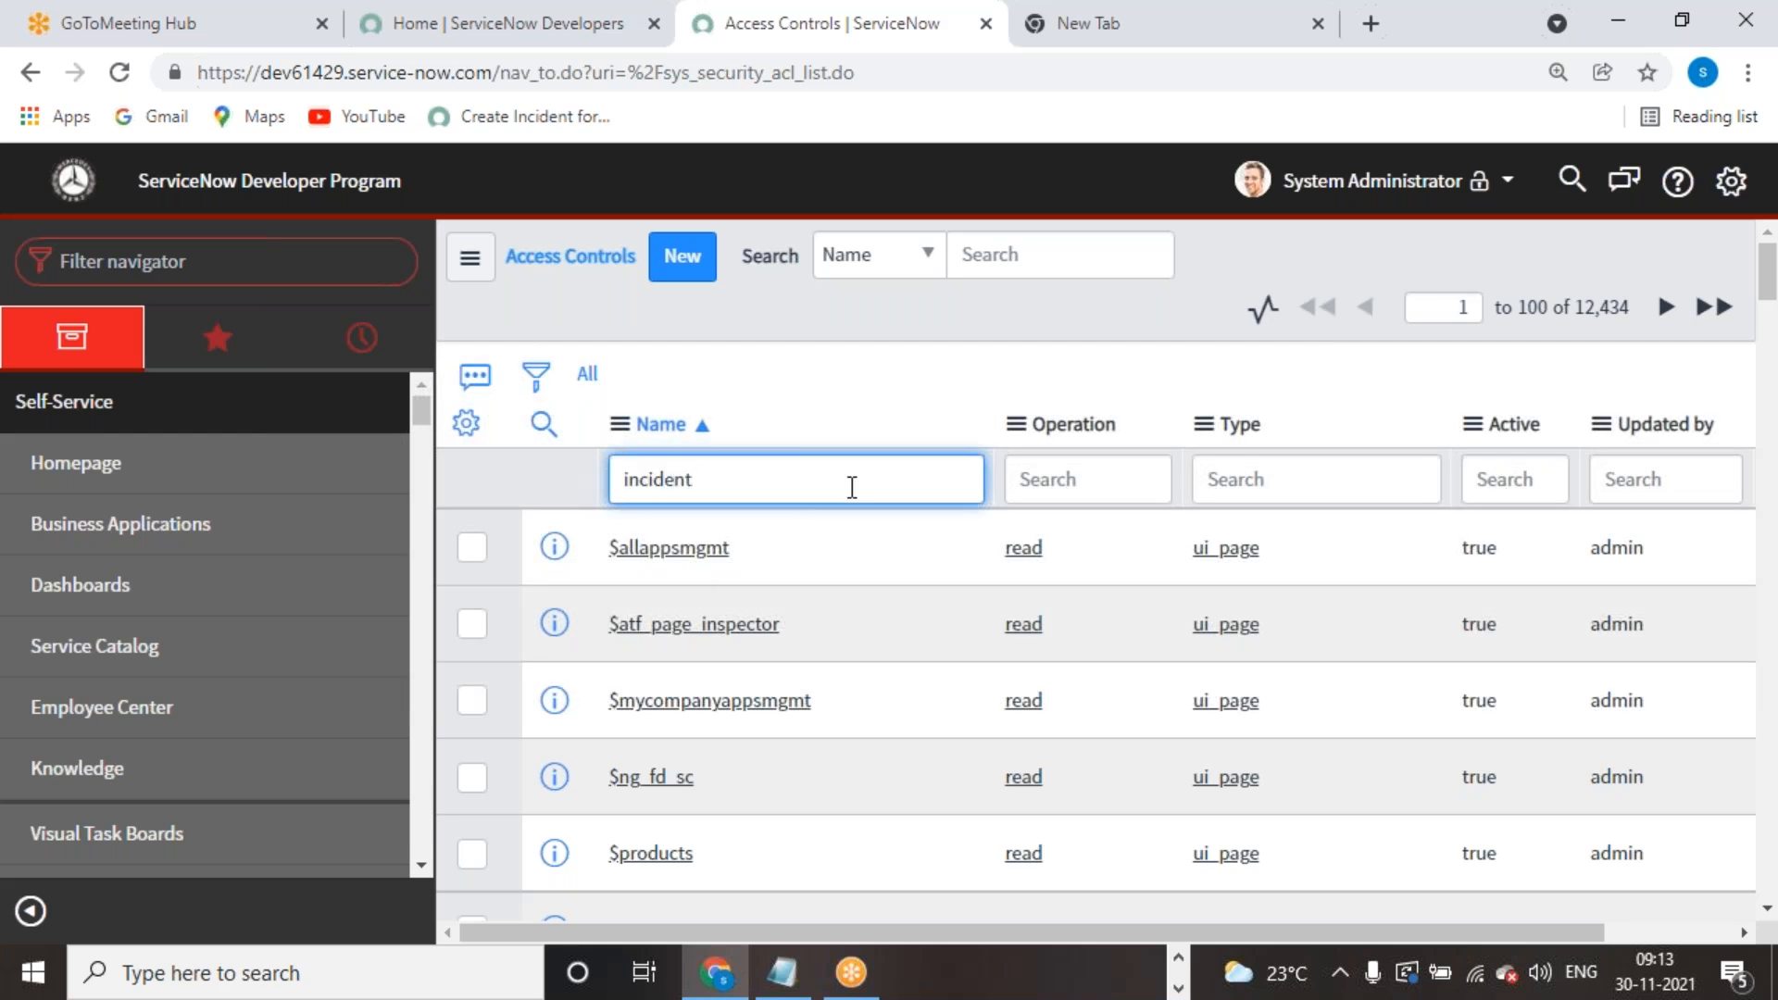
key("Return")
Step: Review the required role and condition of the incident write access control updated on 11-03-2019, then return to the list
scroll(782, 593, "down", 3)
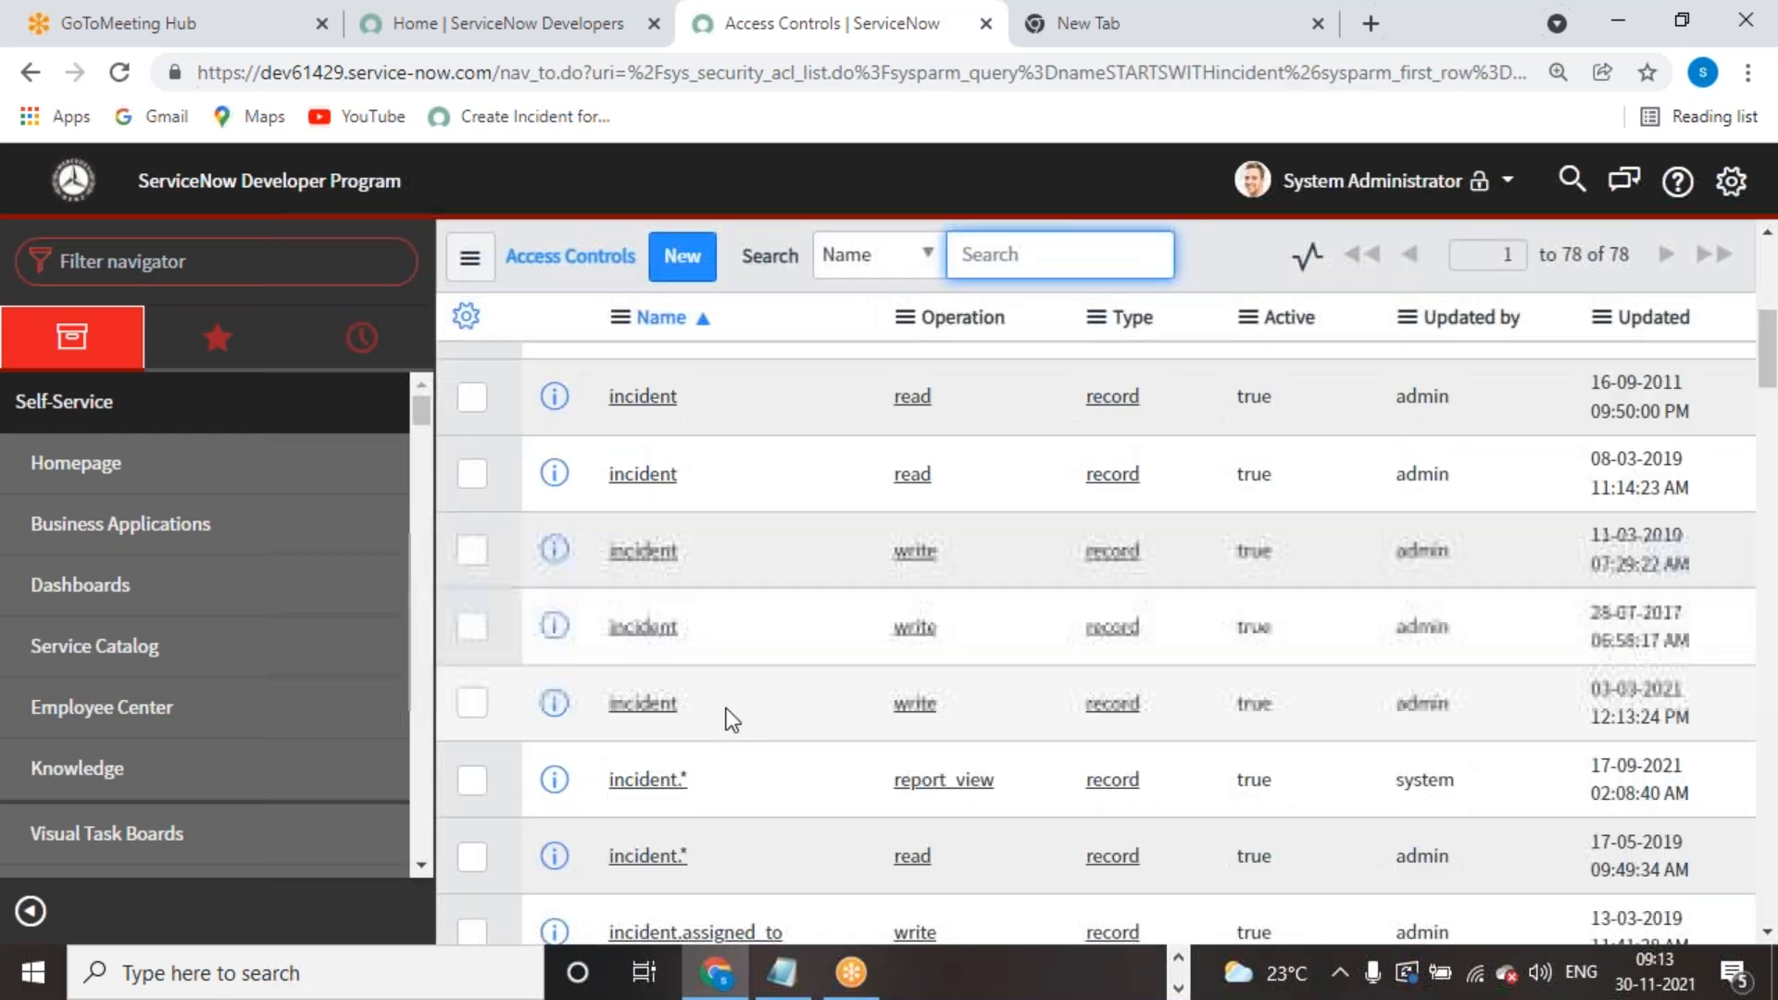
left_click(646, 553)
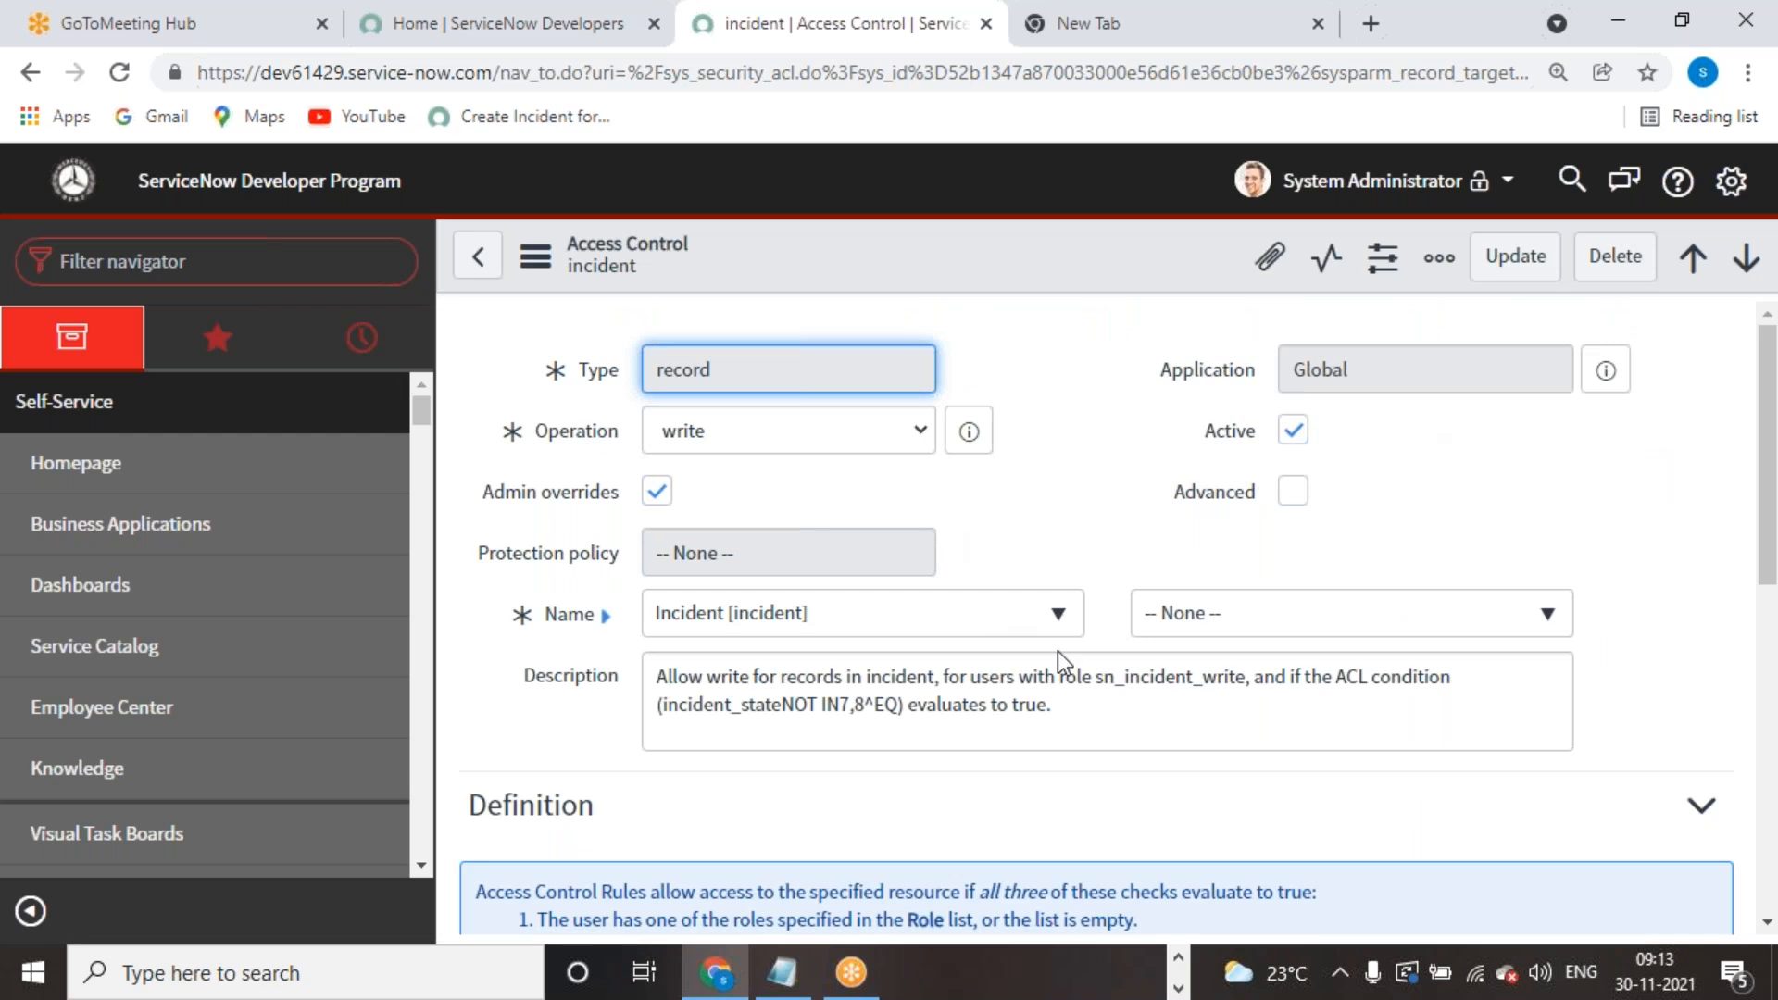
scroll(1104, 724, "down", 1)
scroll(1104, 724, "down", 5)
scroll(1104, 724, "up", 5)
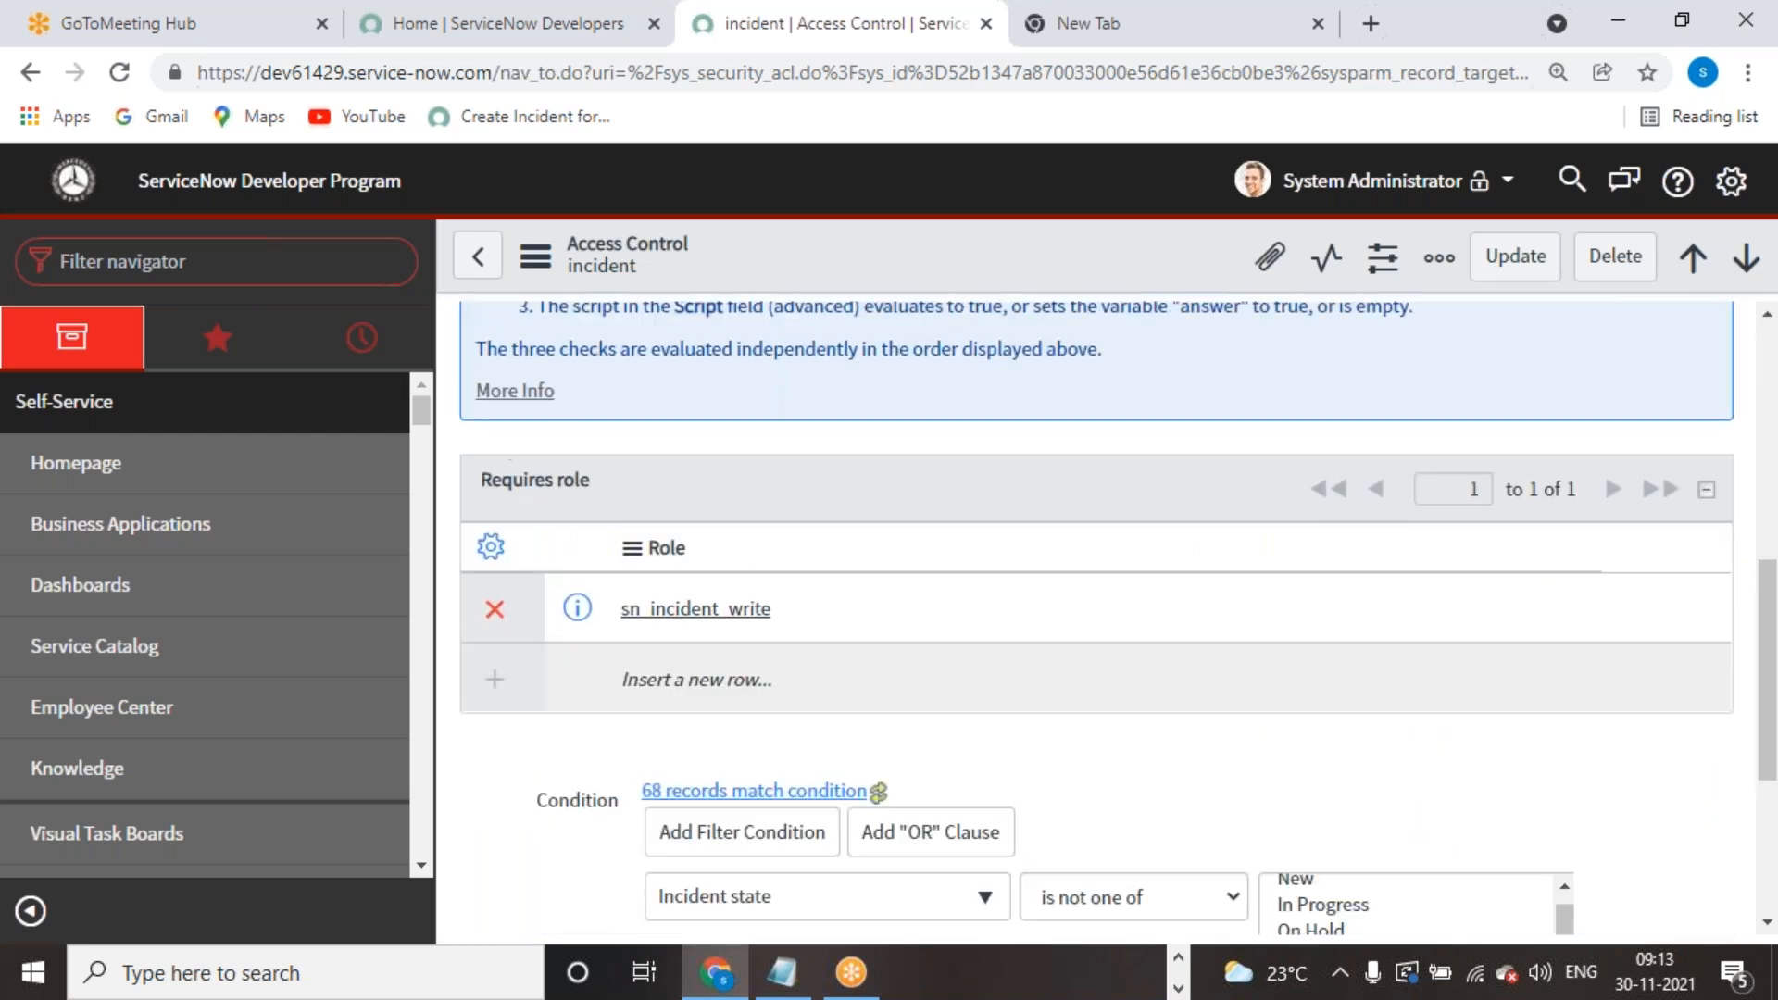
left_click(488, 258)
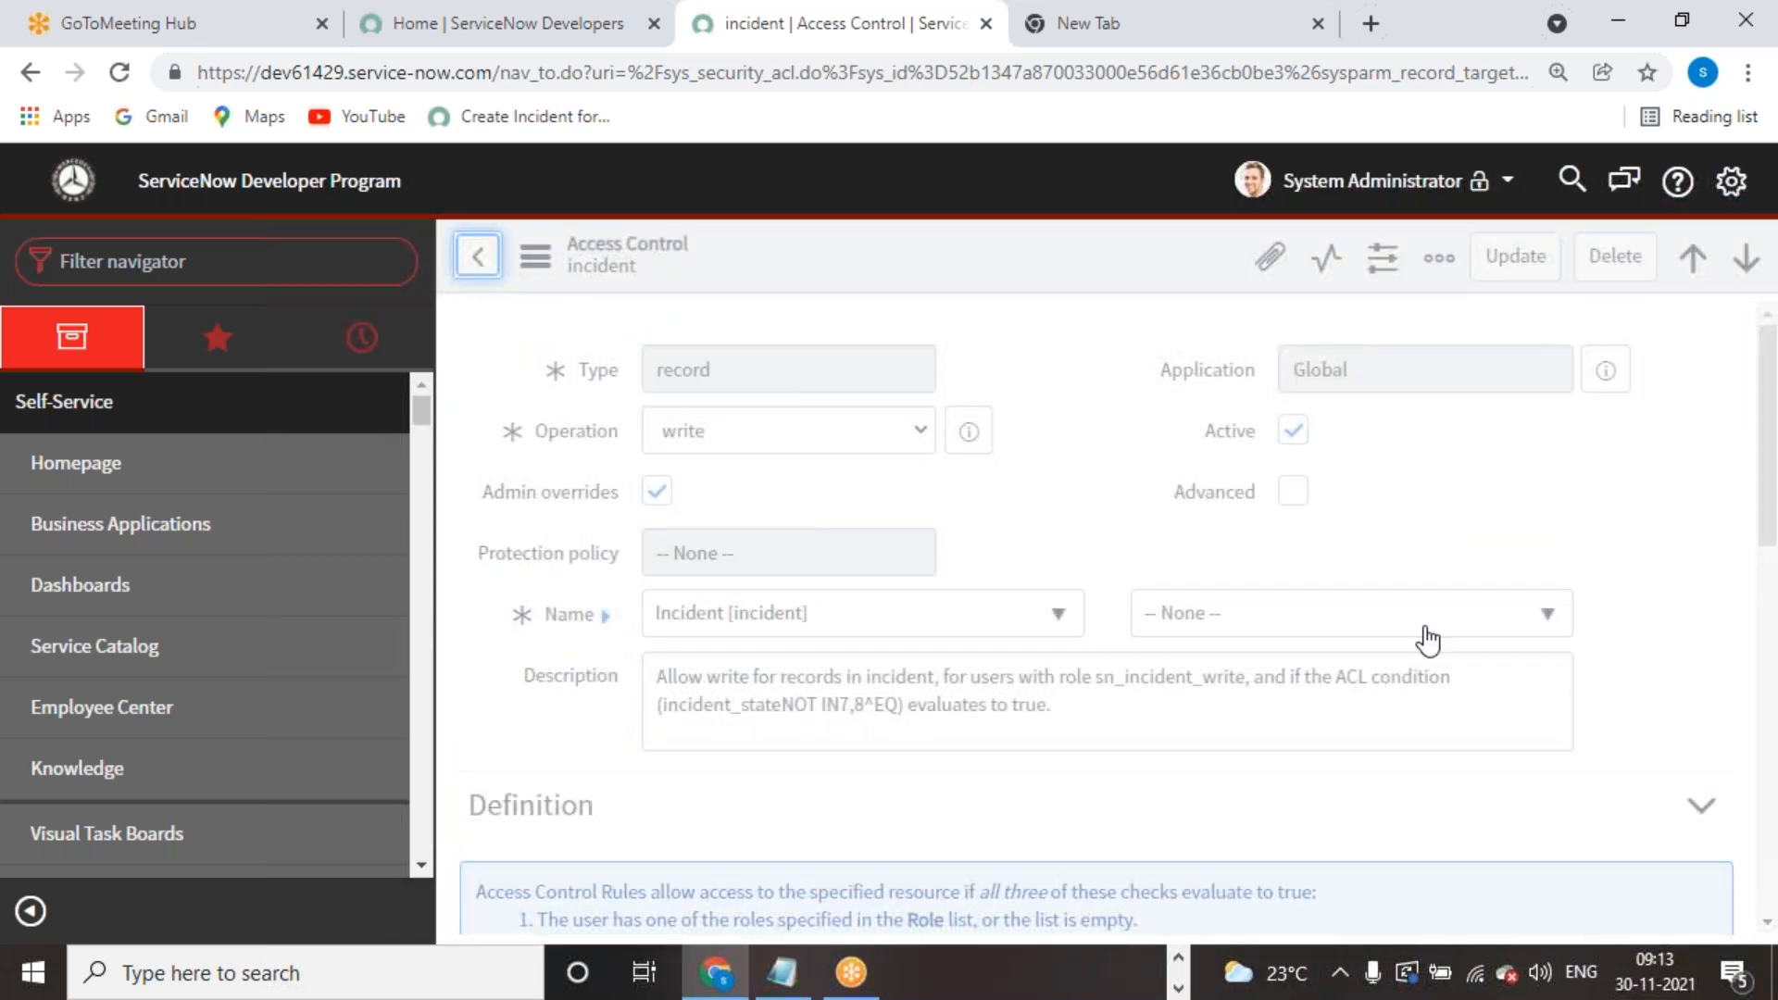
Step: Find the Tables module in the navigator, start a new table record, and dismiss the scoped application notice
left_click(357, 268)
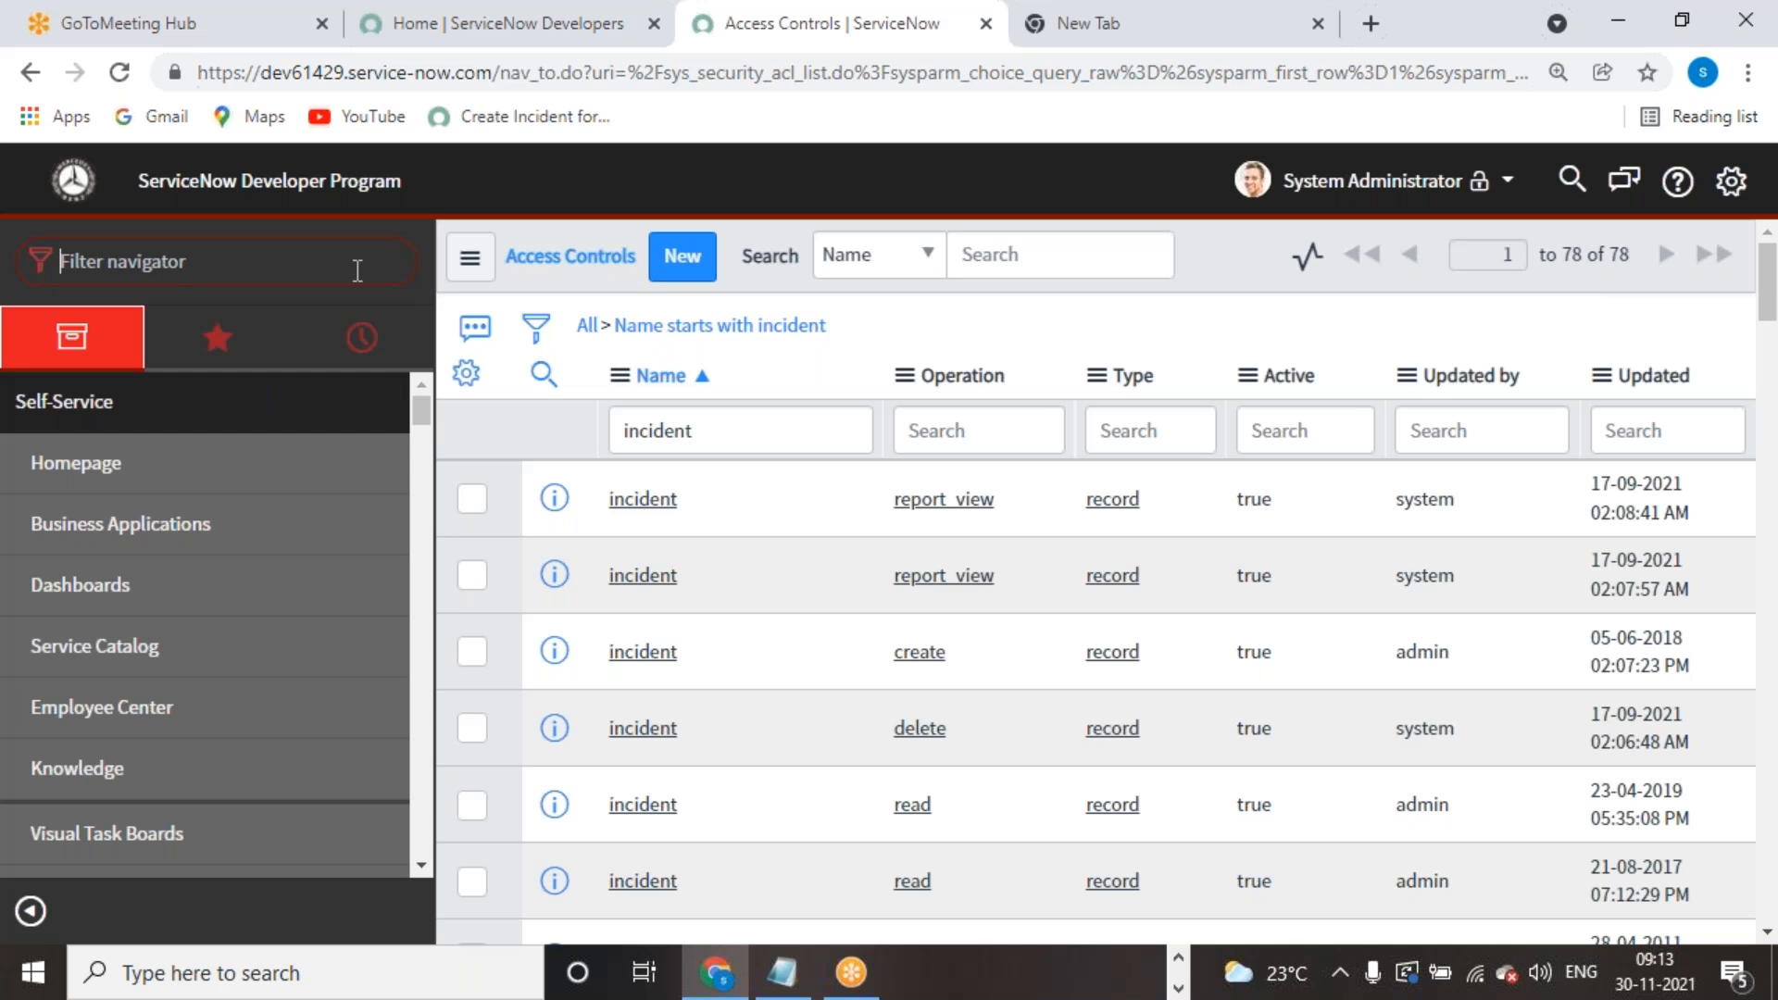
type("tables")
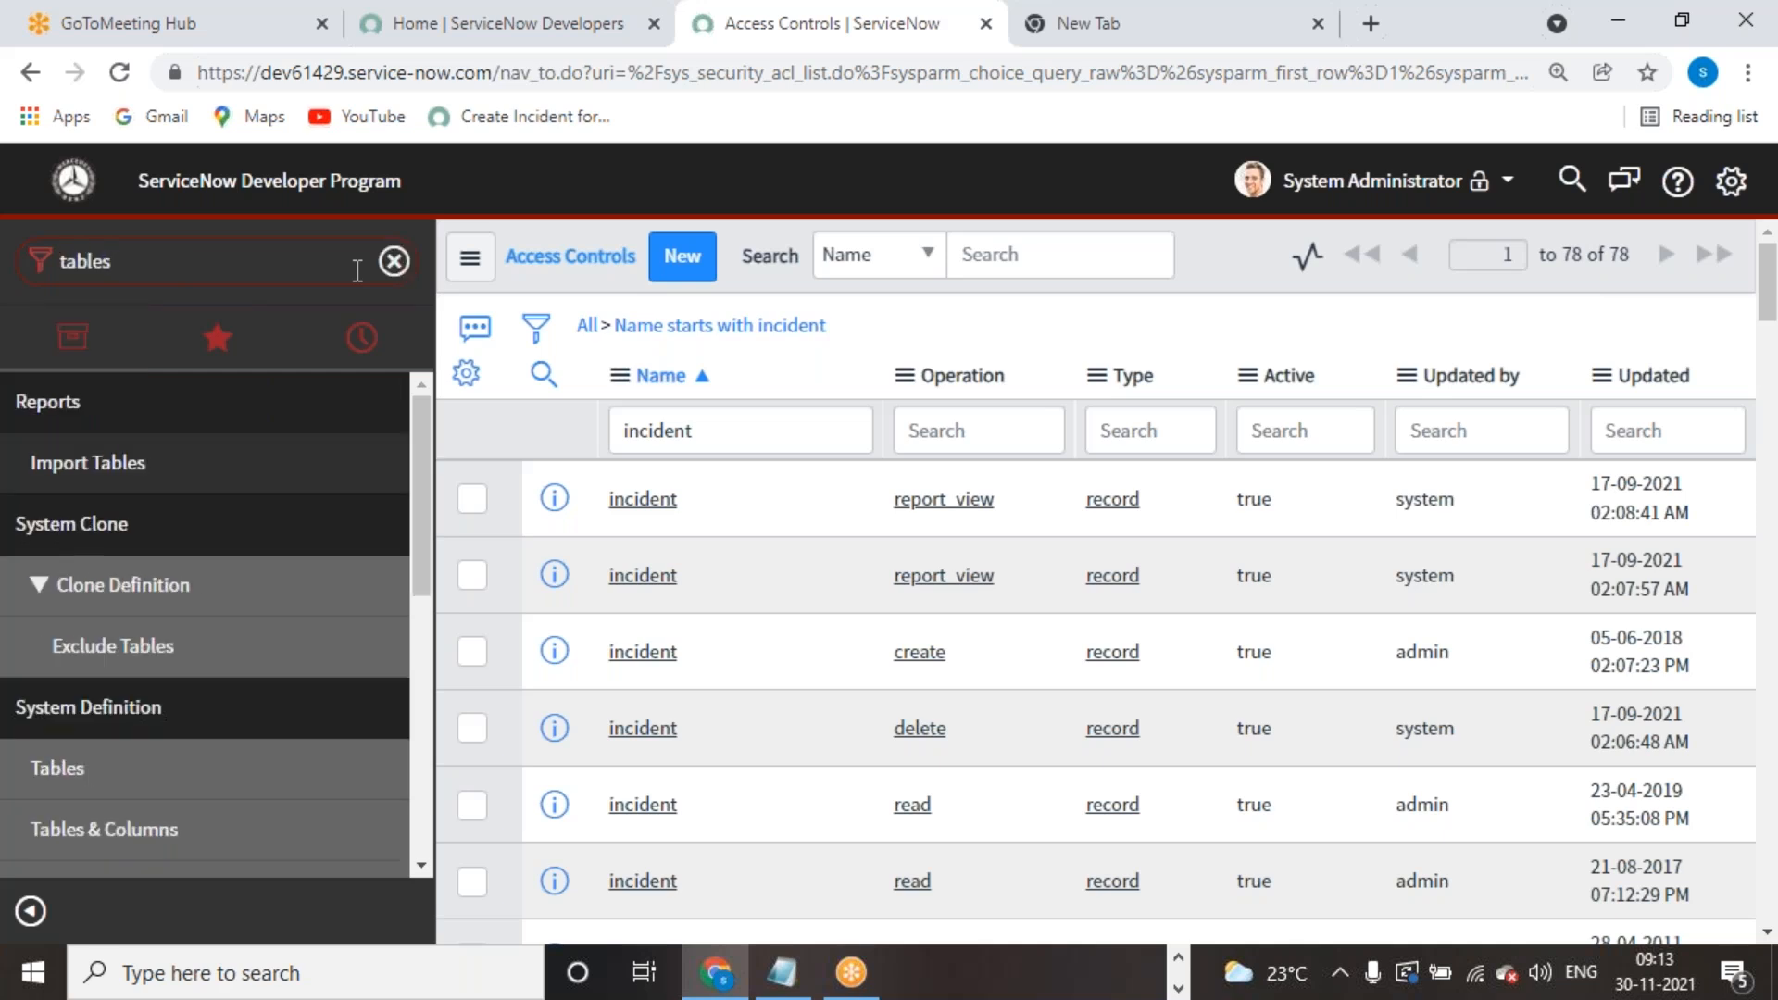
scroll(107, 723, "down", 7)
scroll(117, 740, "up", 4)
scroll(117, 745, "up", 3)
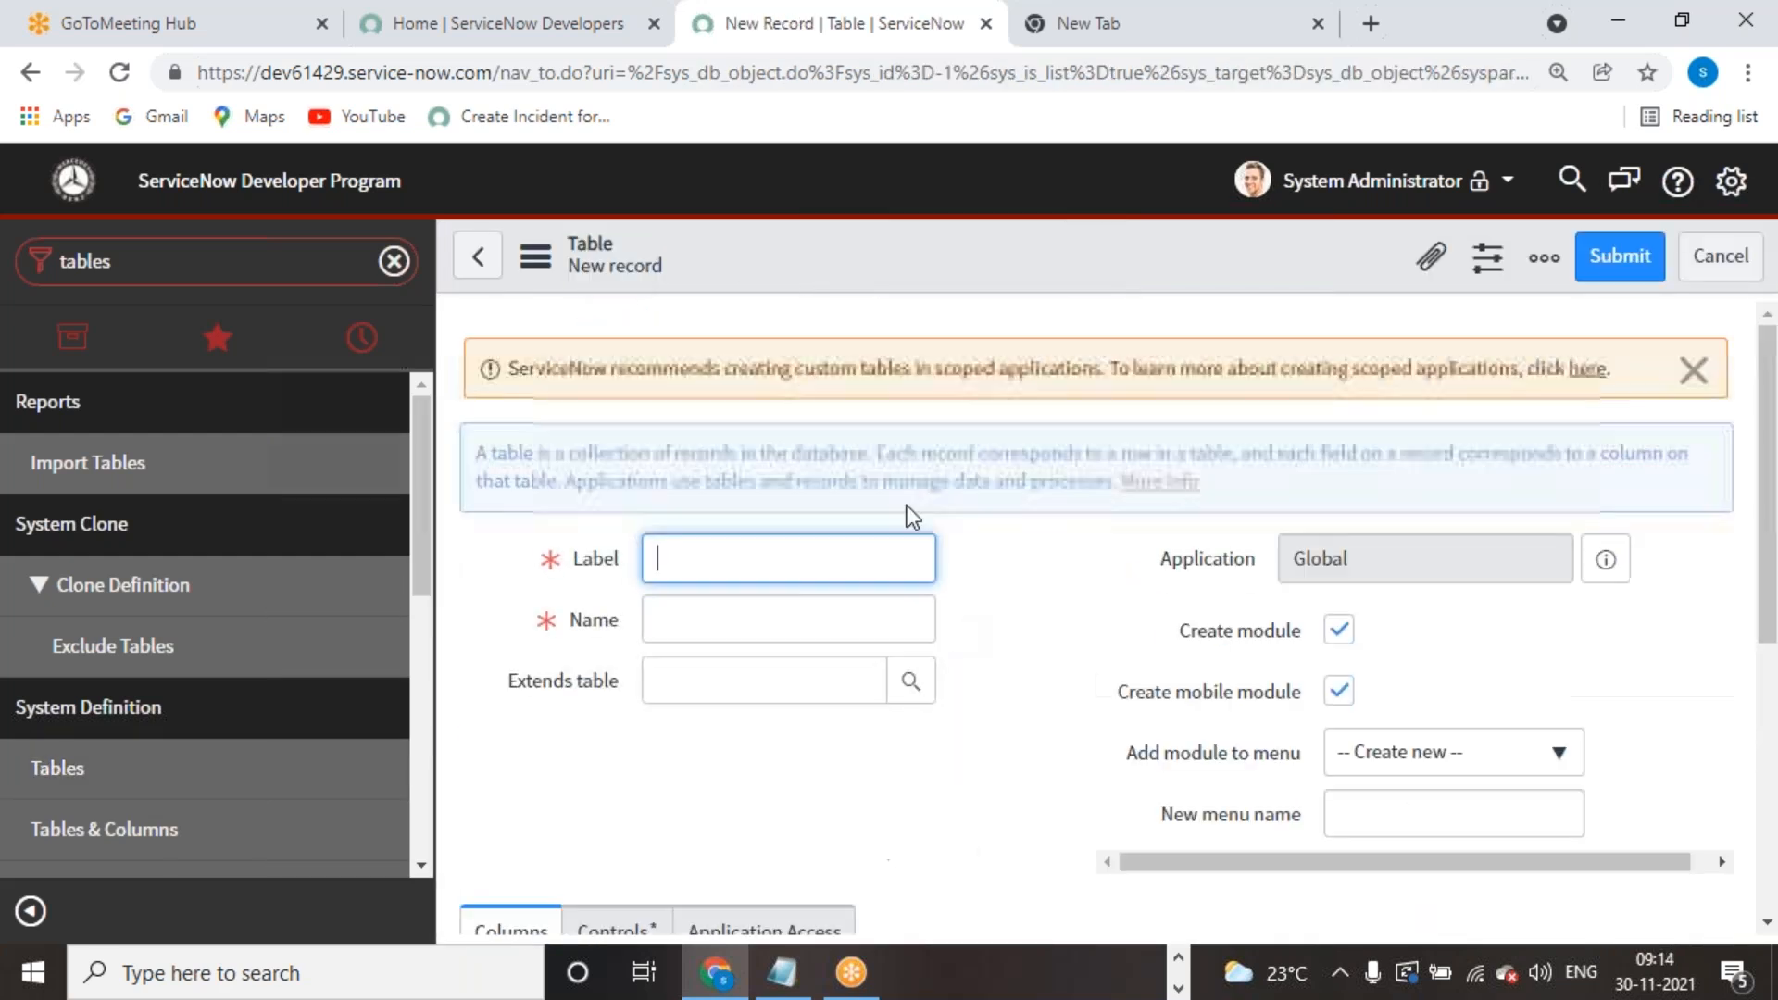
left_click(1693, 369)
Step: Label the new table Servicenow Academy and give it the name u_servicenow_academy
left_click(838, 483)
type("Servi")
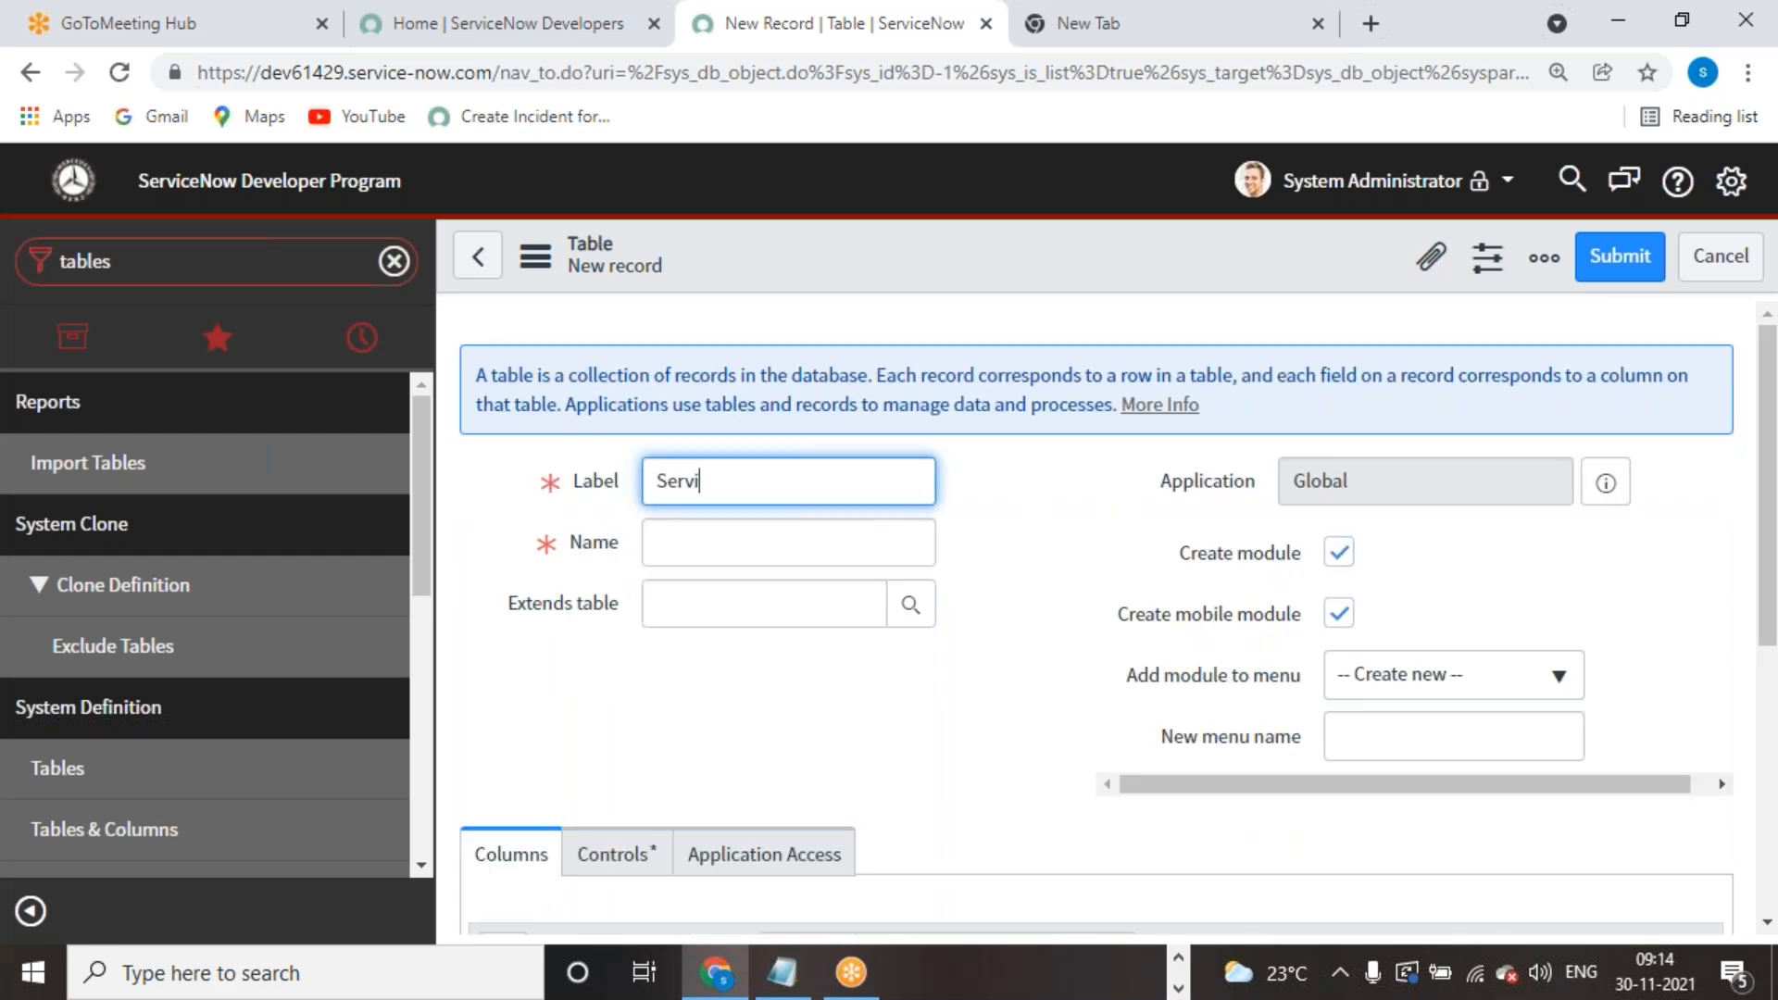
type("cenow Acasem")
left_click(993, 500)
left_click(812, 474)
key("BackSpace")
key("BackSpace")
type("demy")
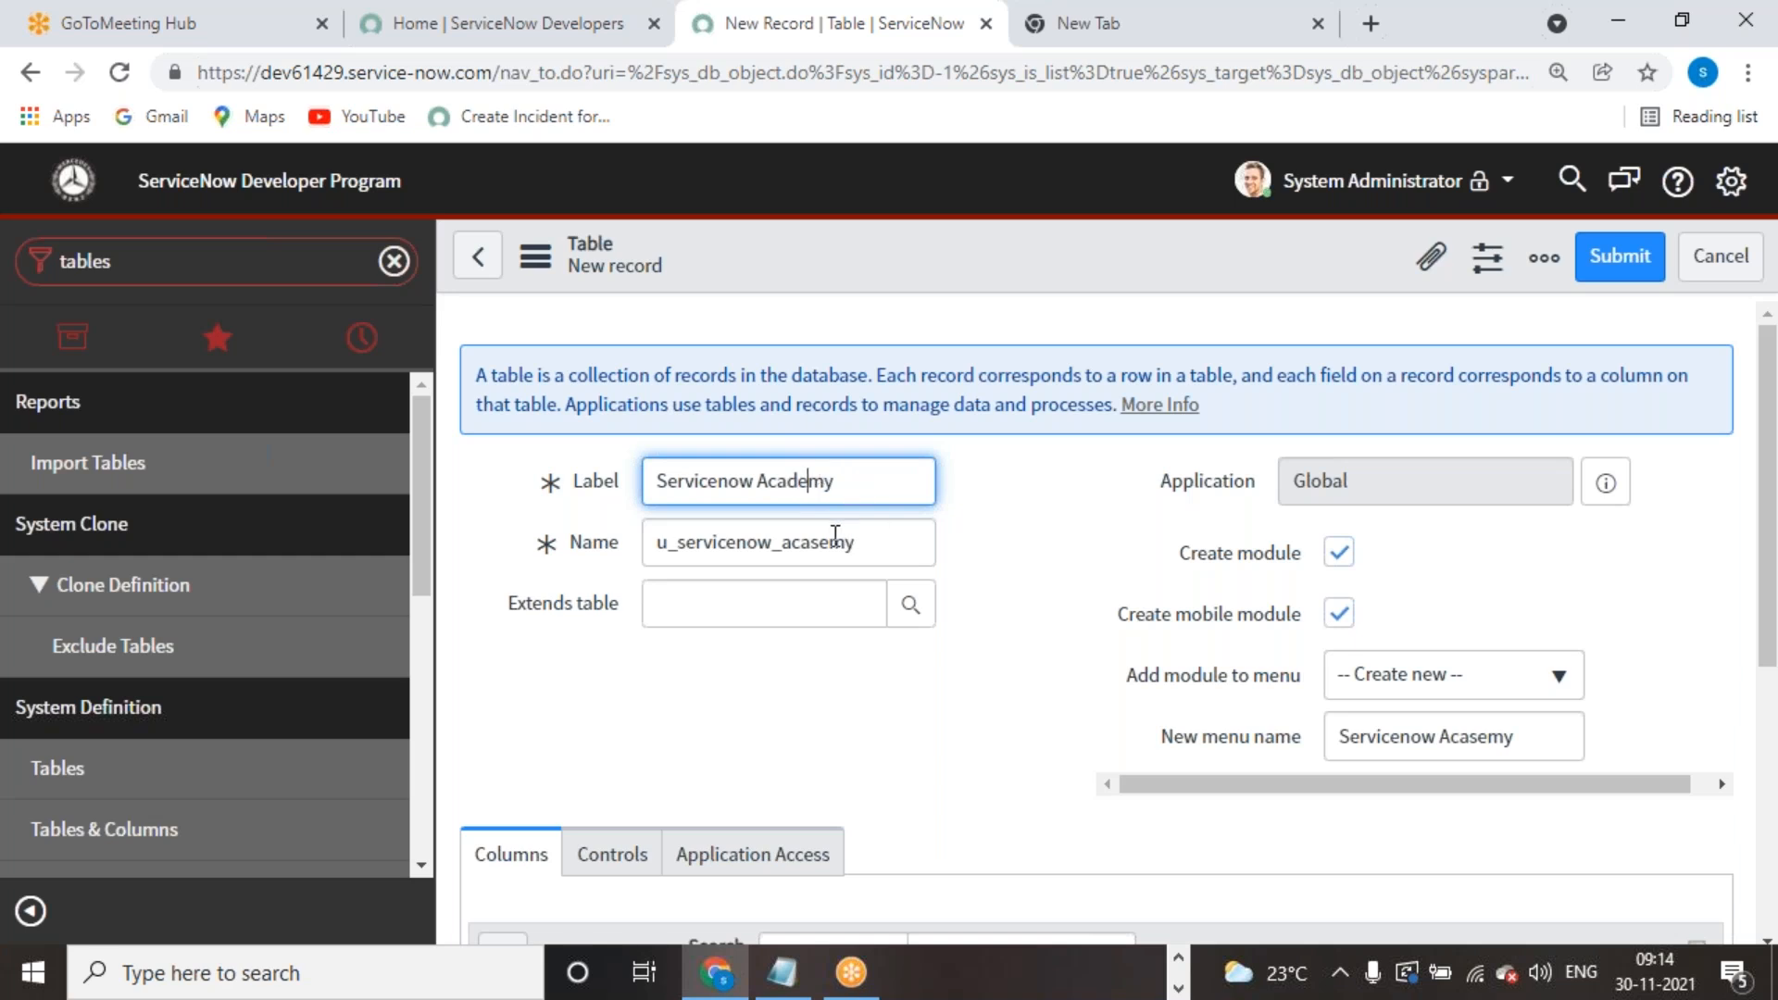
left_click(825, 547)
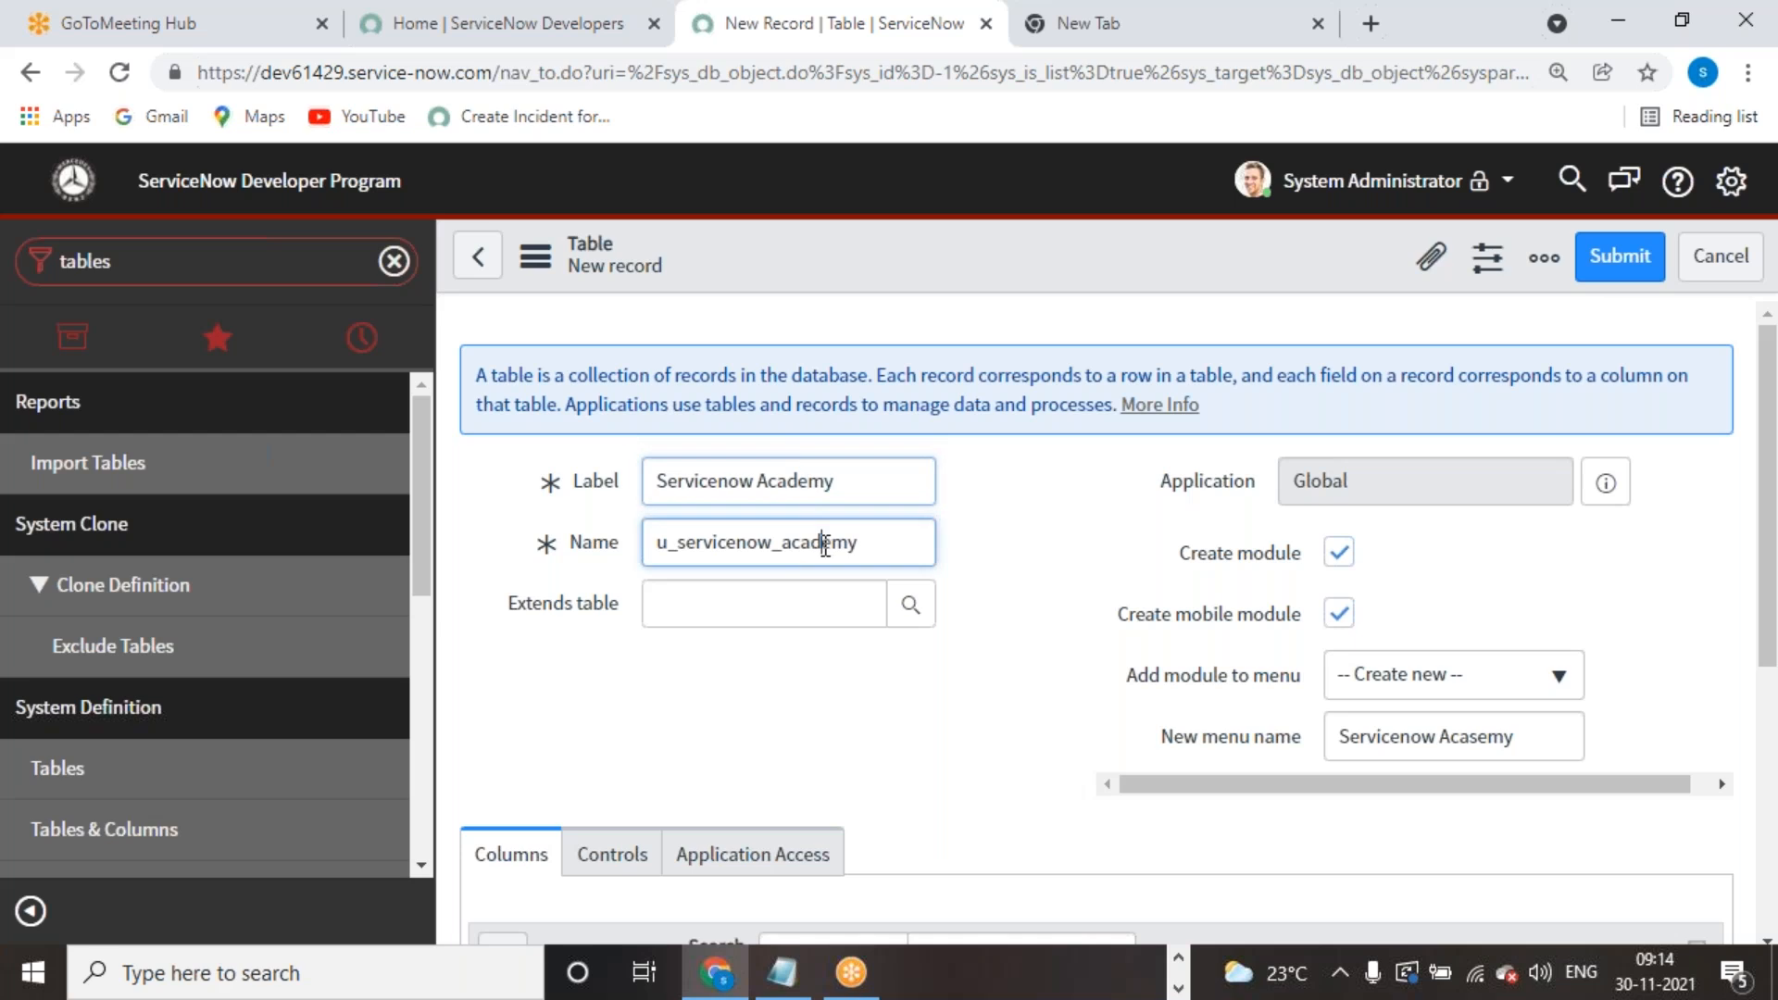
left_click(1052, 576)
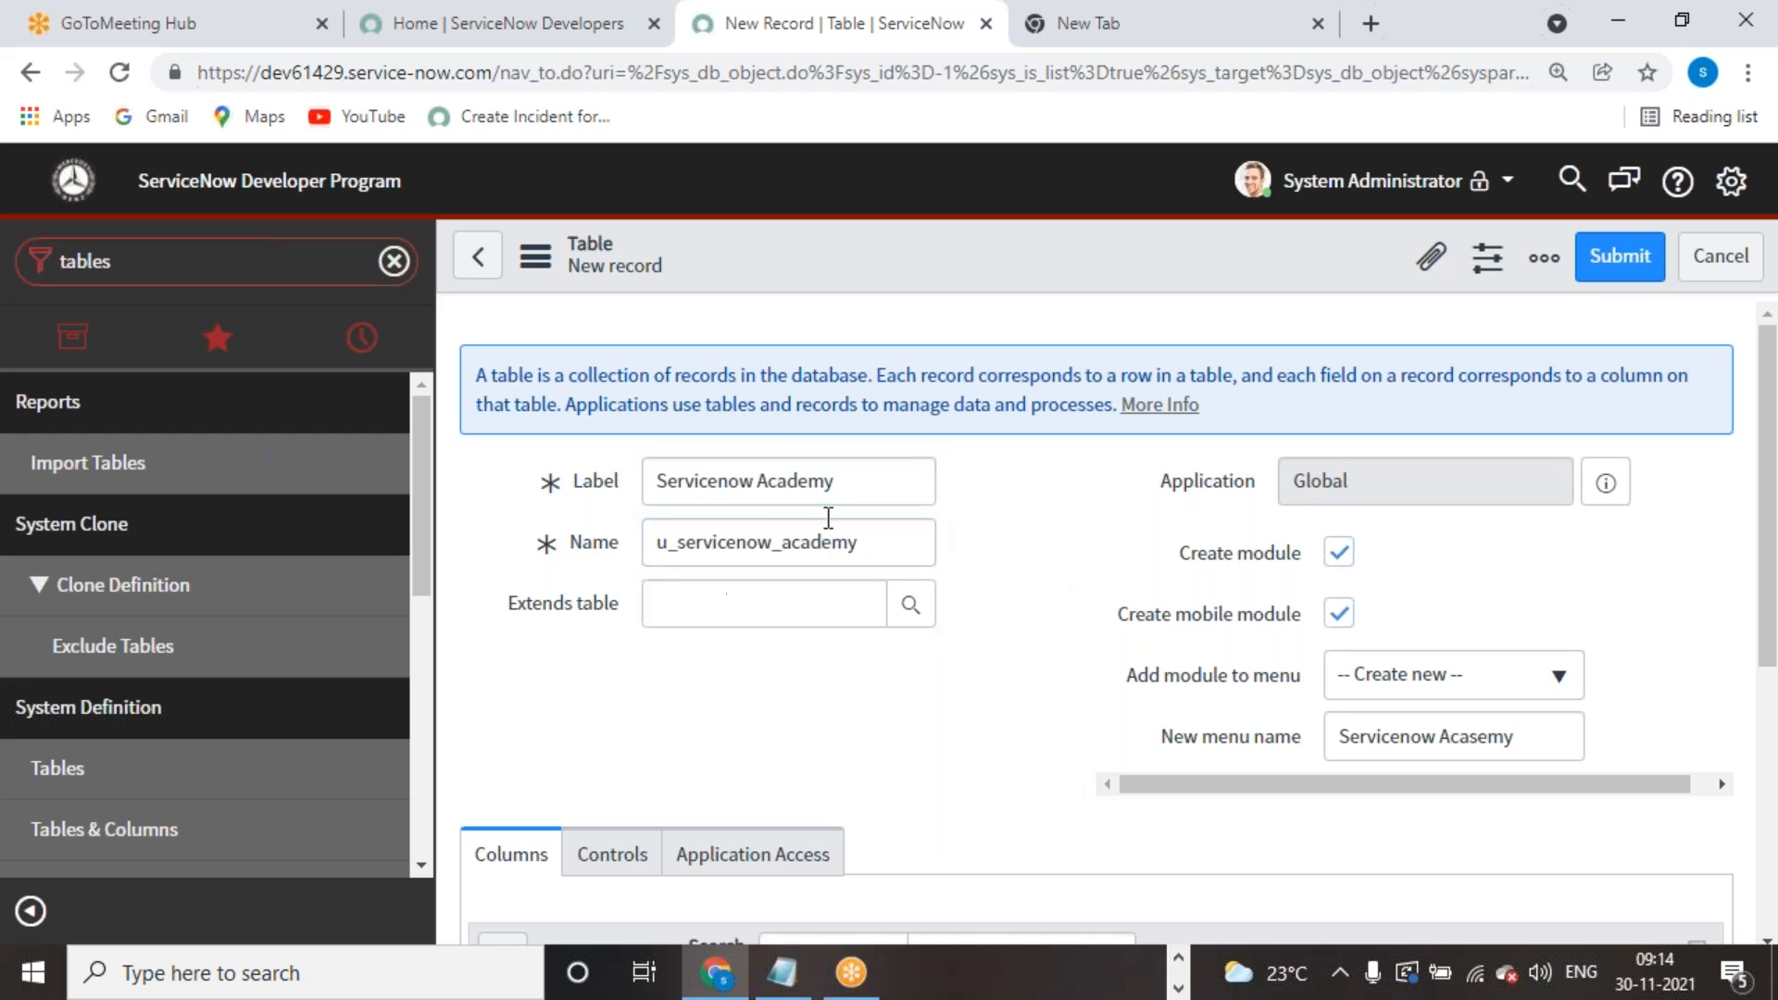
left_click_drag(651, 481, 847, 484)
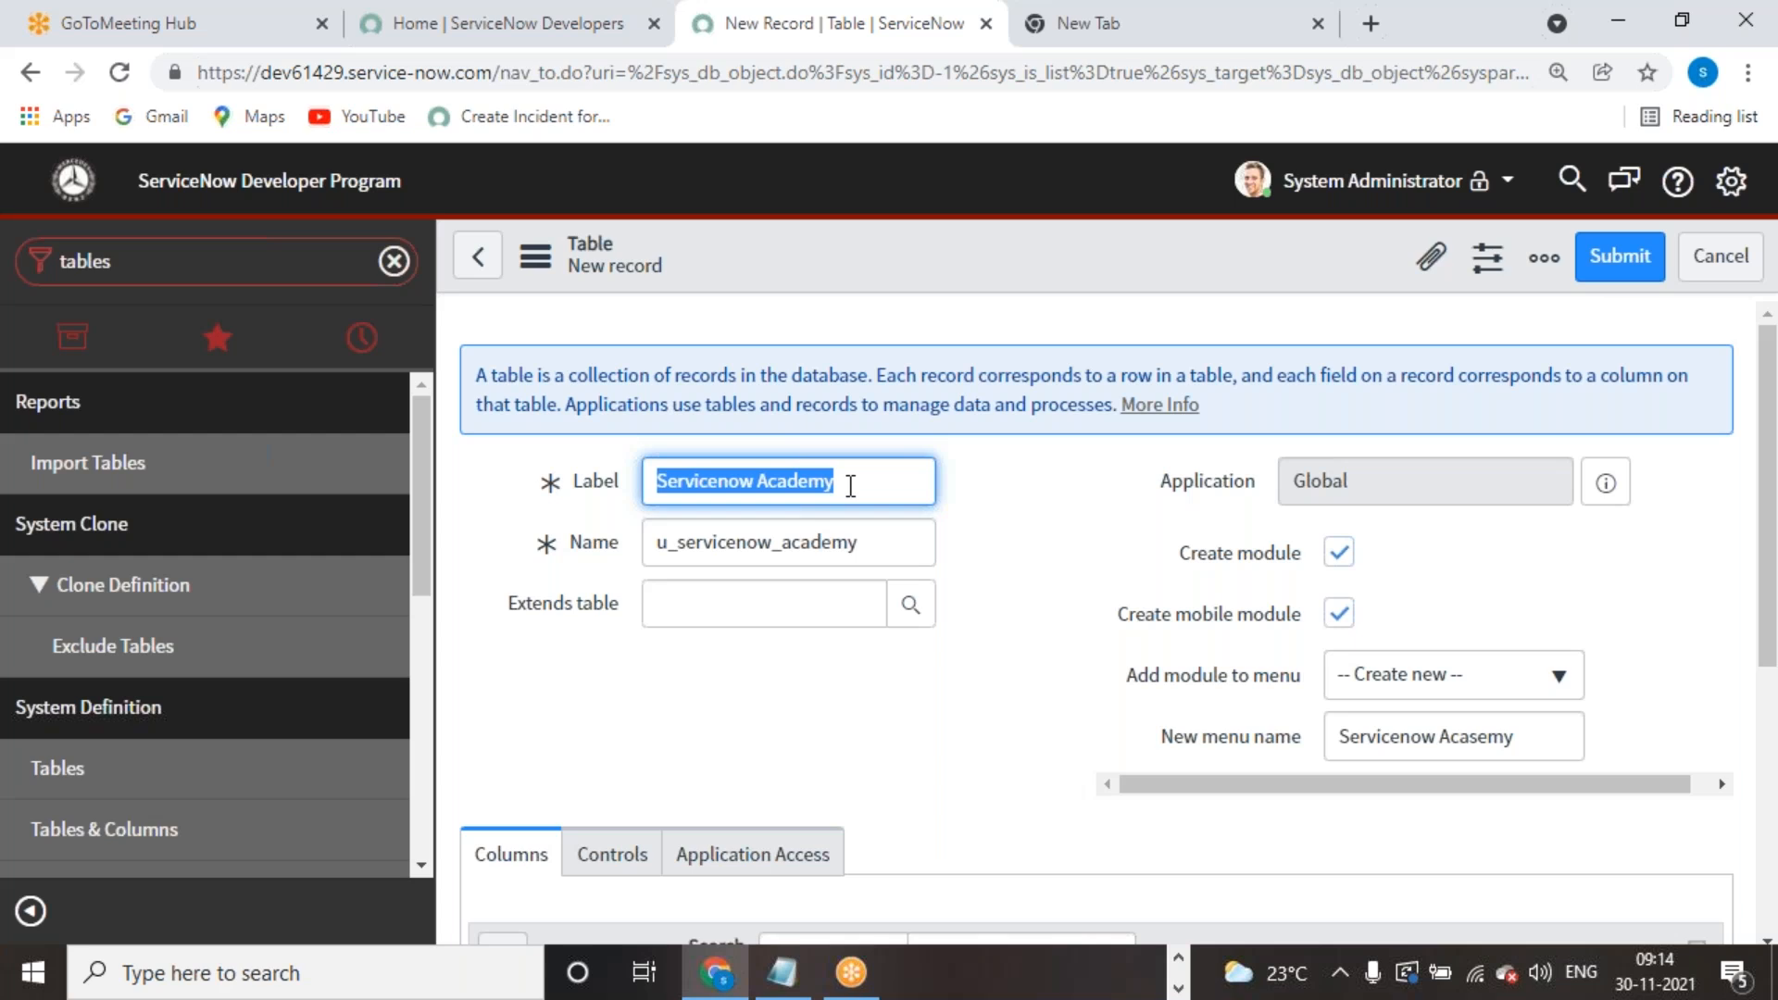
left_click(862, 740)
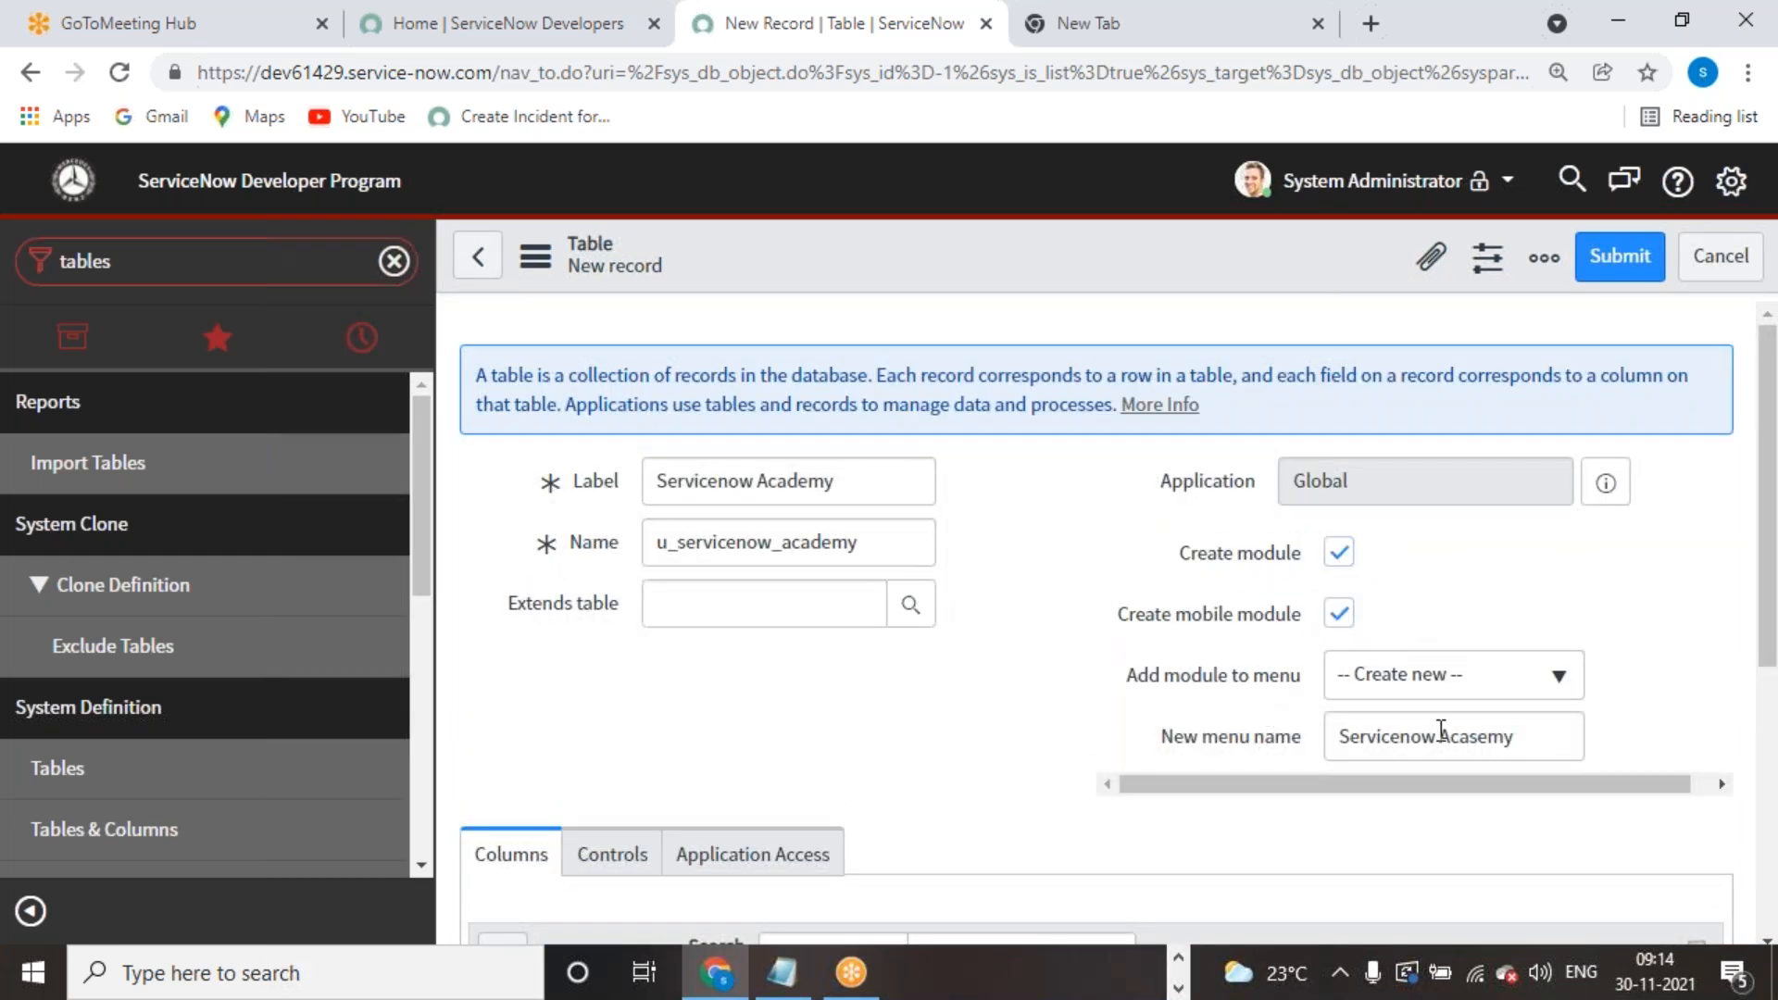
Step: Correct the new menu name to Servicenow Academy and save the table record
left_click(1486, 736)
key("BackSpace")
key("BackSpace")
type("de")
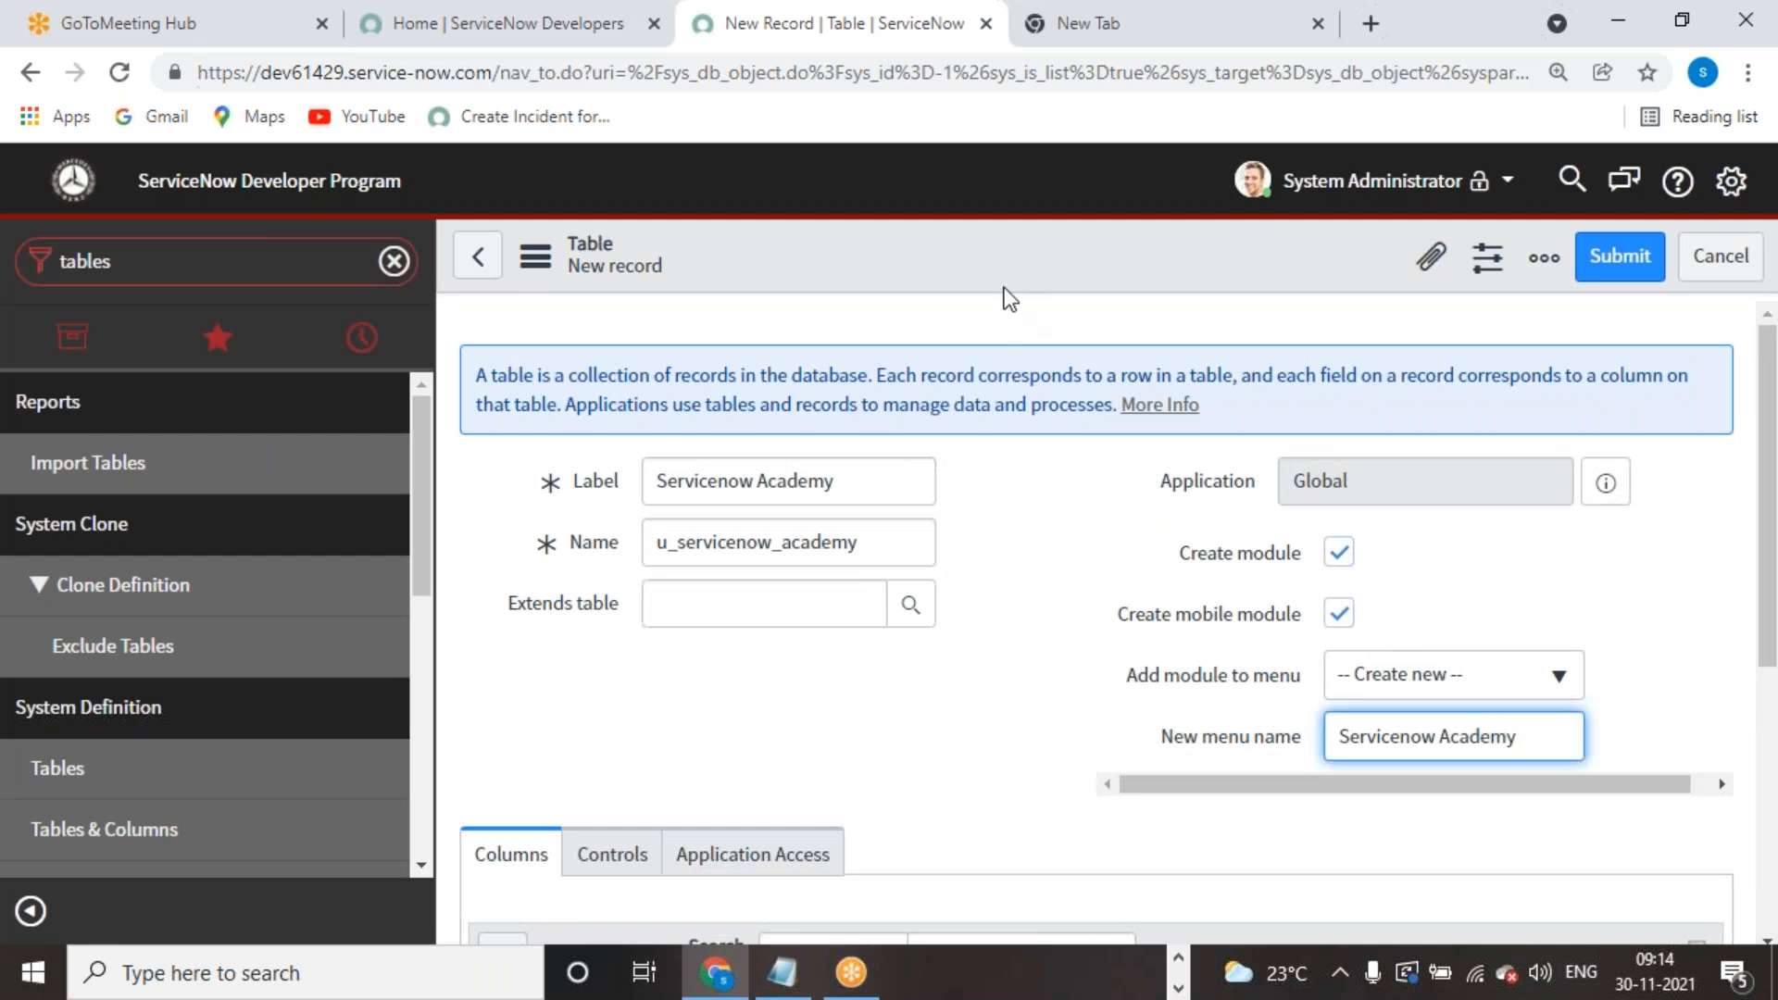
right_click(993, 239)
left_click(1037, 249)
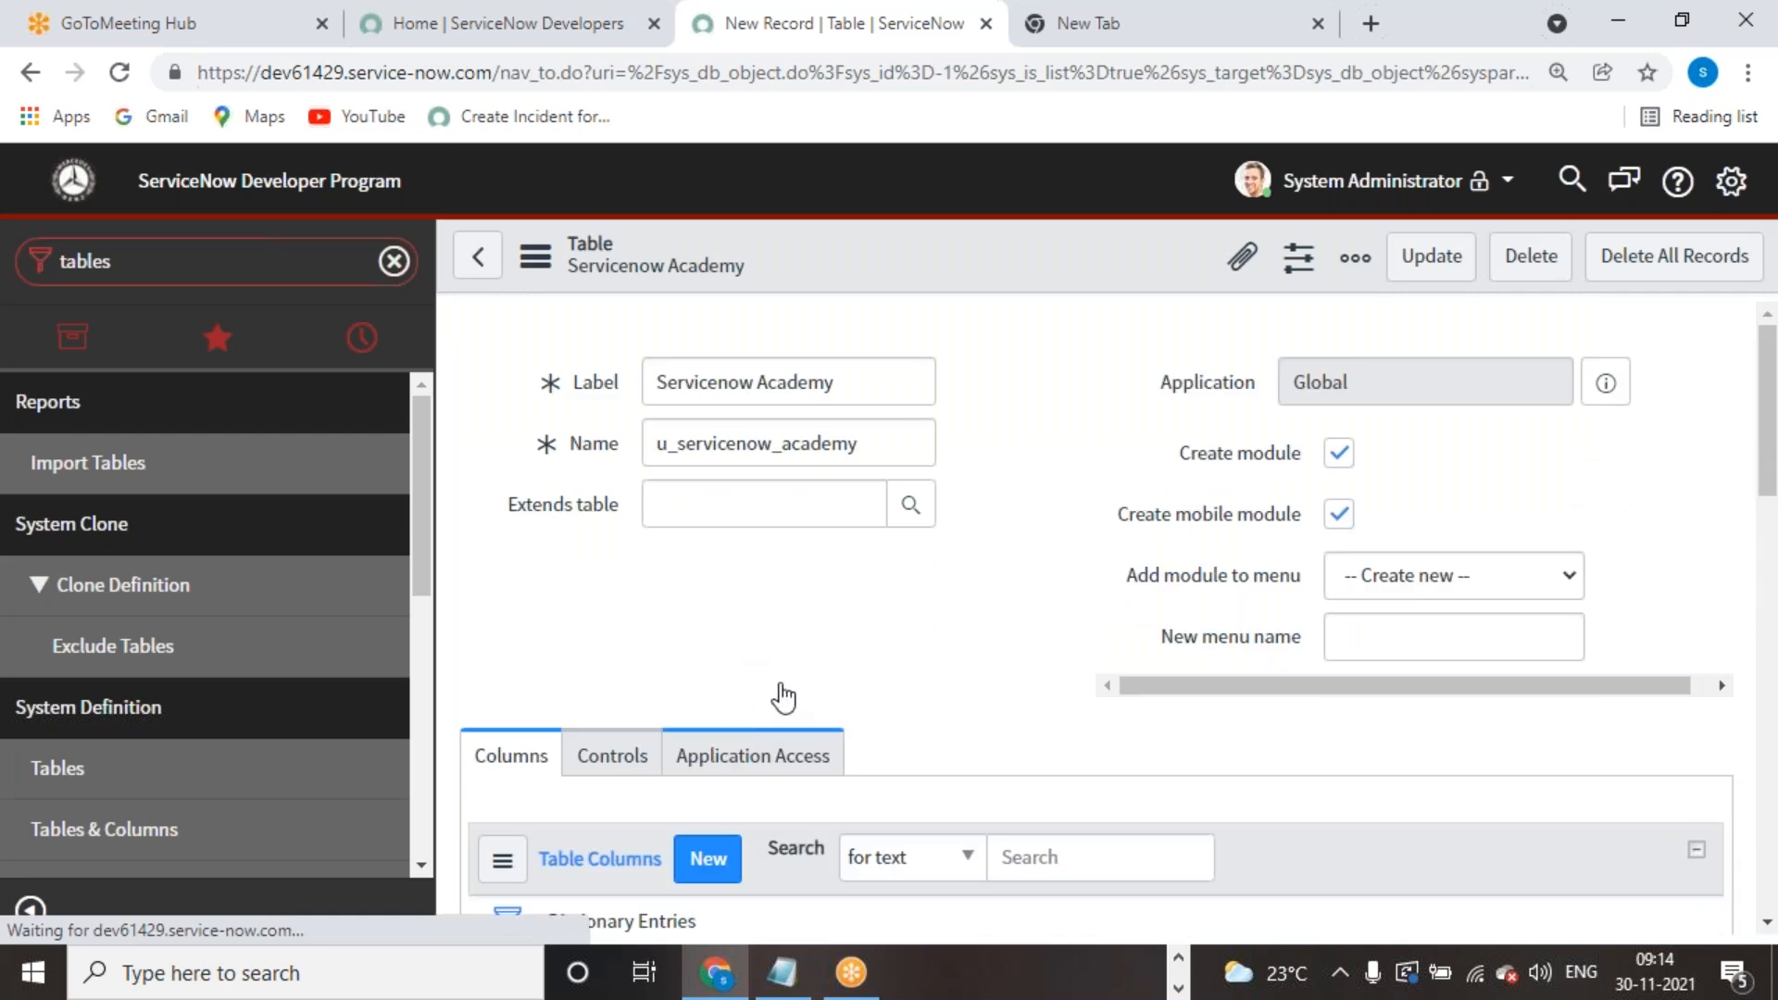
Step: Review the default columns of the saved Servicenow Academy table
scroll(844, 741, "down", 5)
scroll(842, 741, "up", 3)
scroll(842, 746, "up", 3)
scroll(845, 750, "down", 3)
scroll(844, 755, "down", 3)
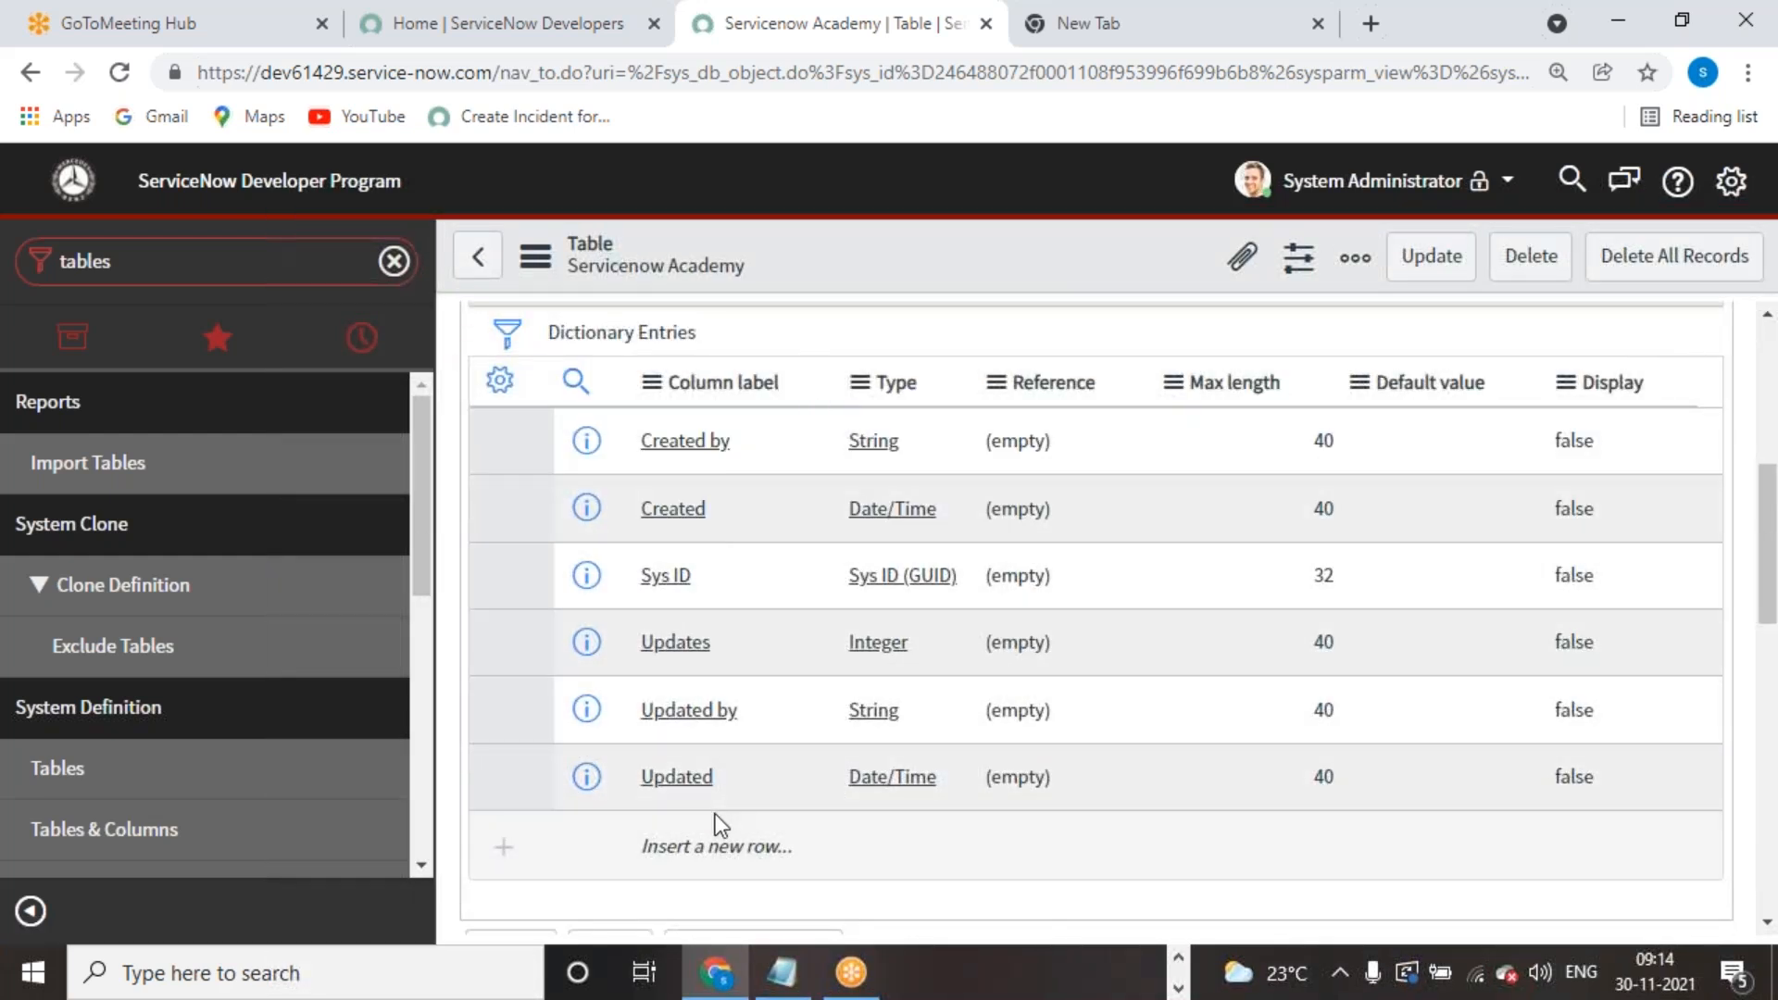
scroll(694, 748, "up", 5)
Step: Review the table's application access settings and open its controls settings
left_click(720, 668)
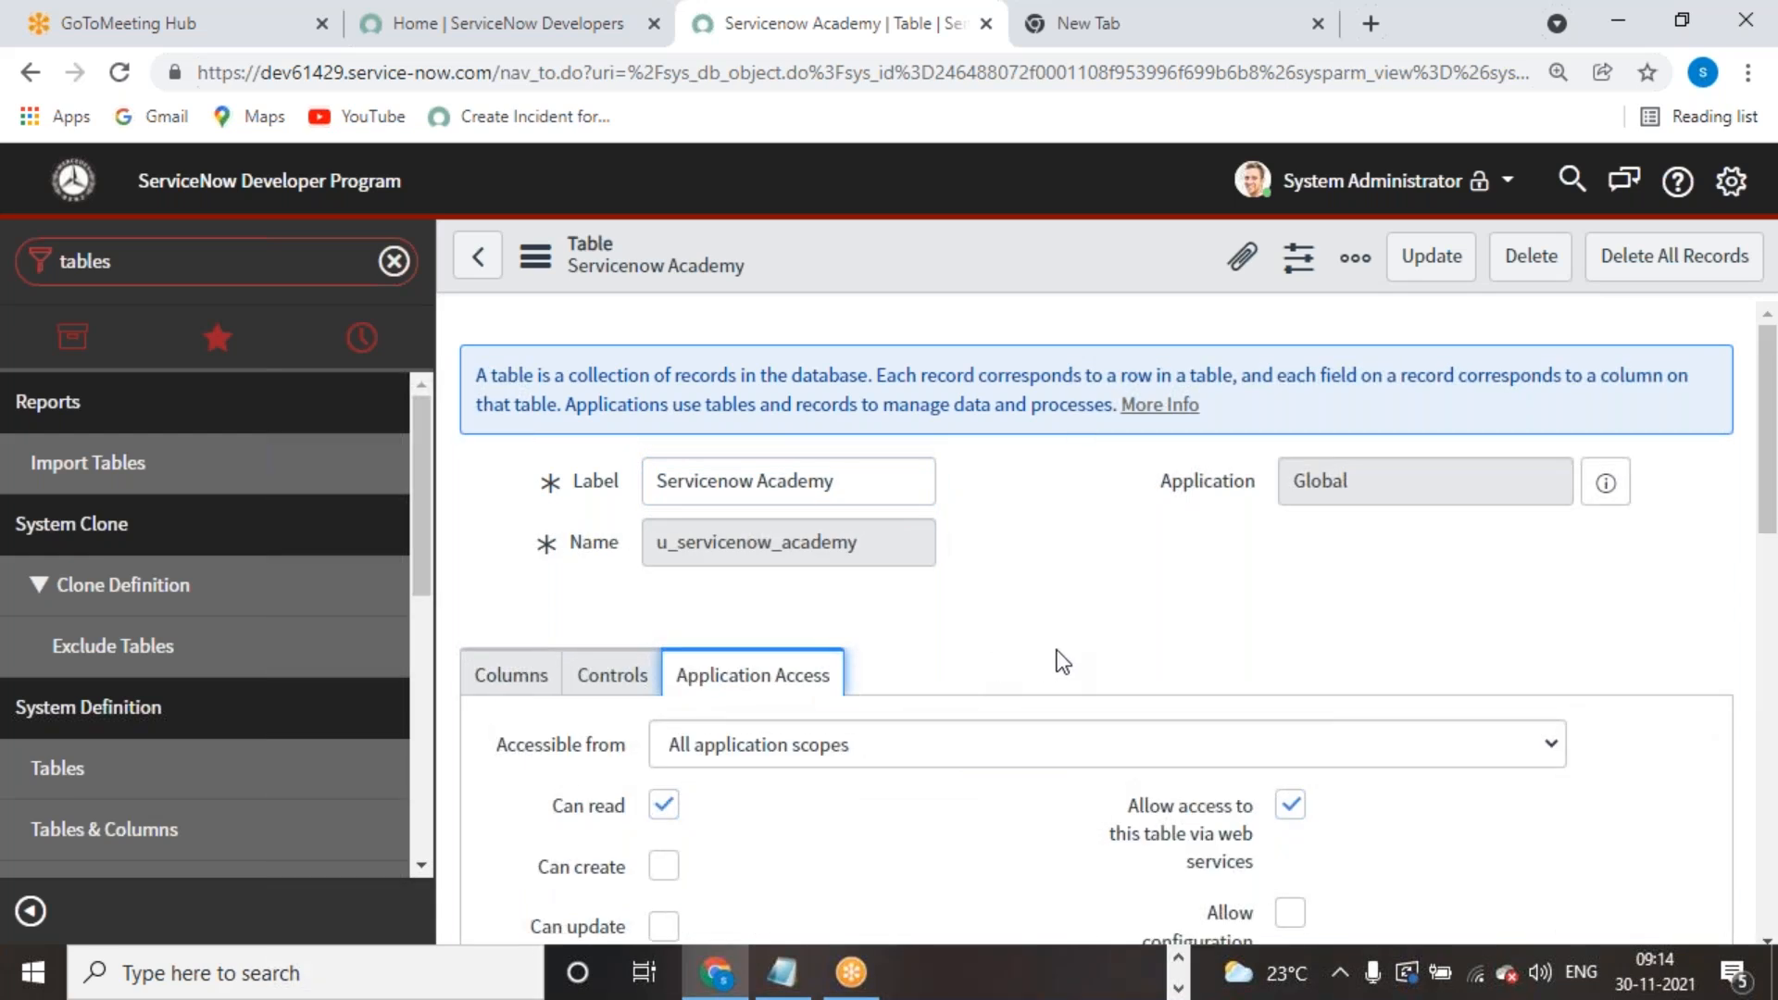
scroll(1071, 647, "down", 8)
scroll(1079, 648, "up", 5)
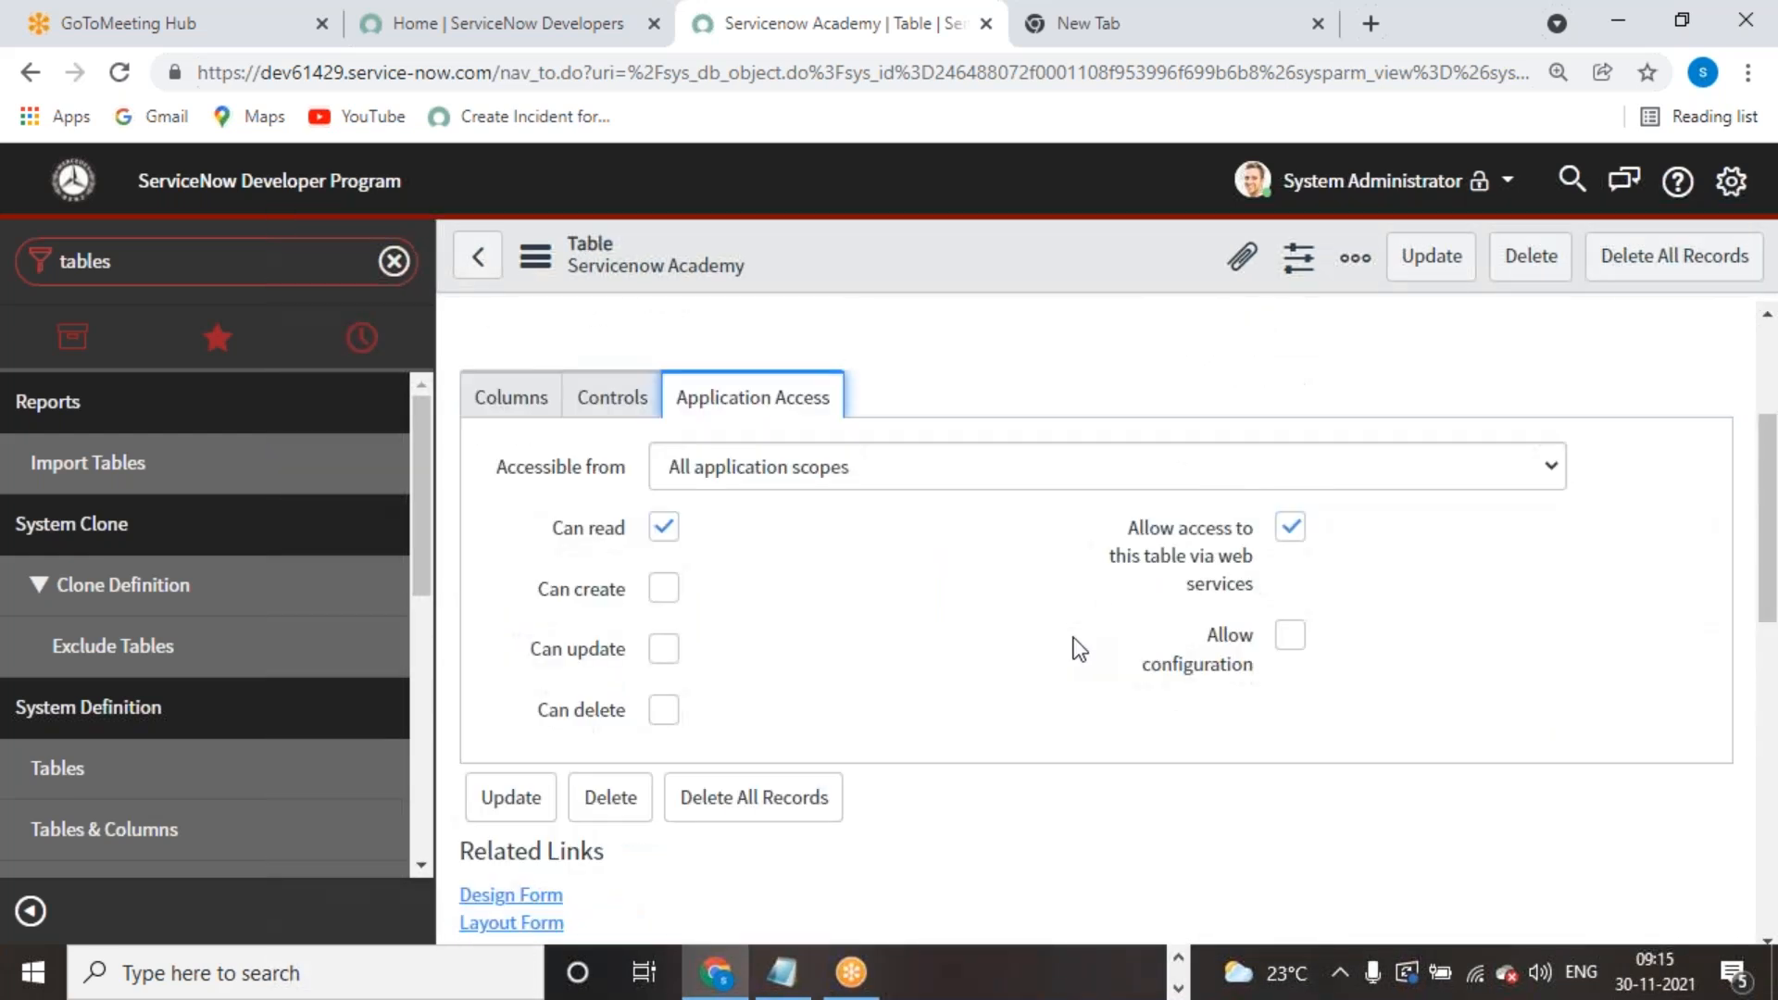
left_click(618, 404)
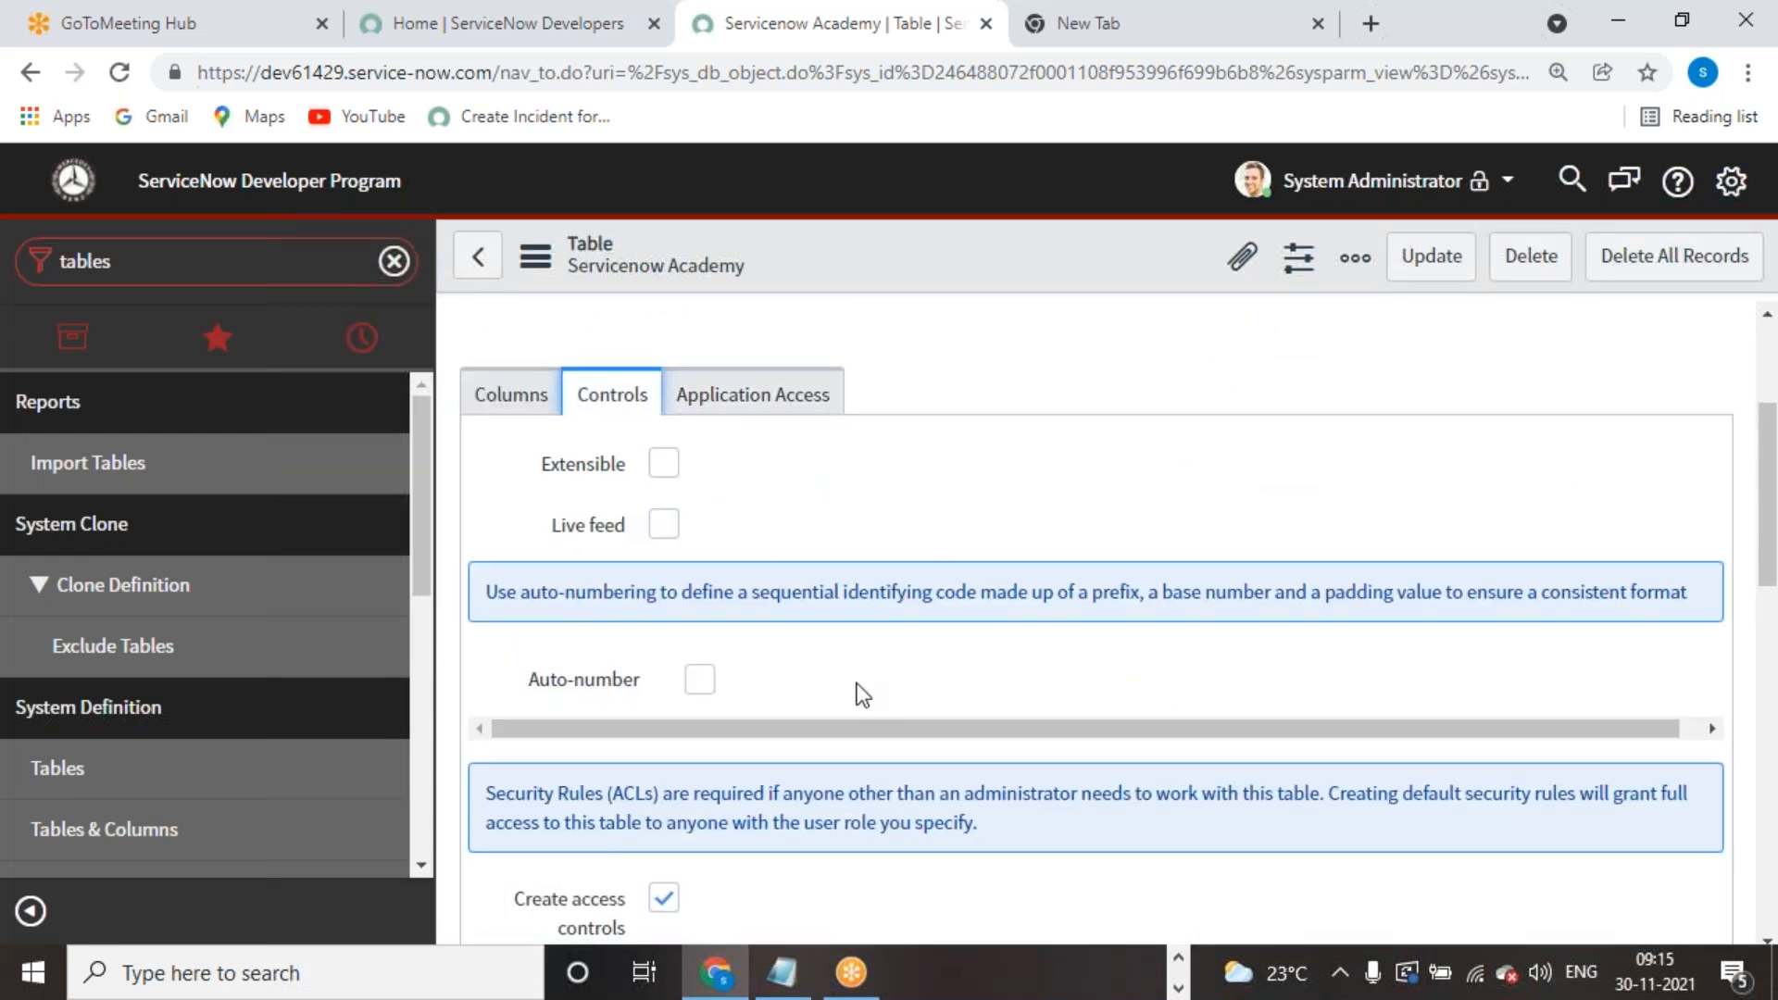
Step: Review the table's access control creation setting and its user role u_servicenow_academy_user
scroll(849, 683, "down", 4)
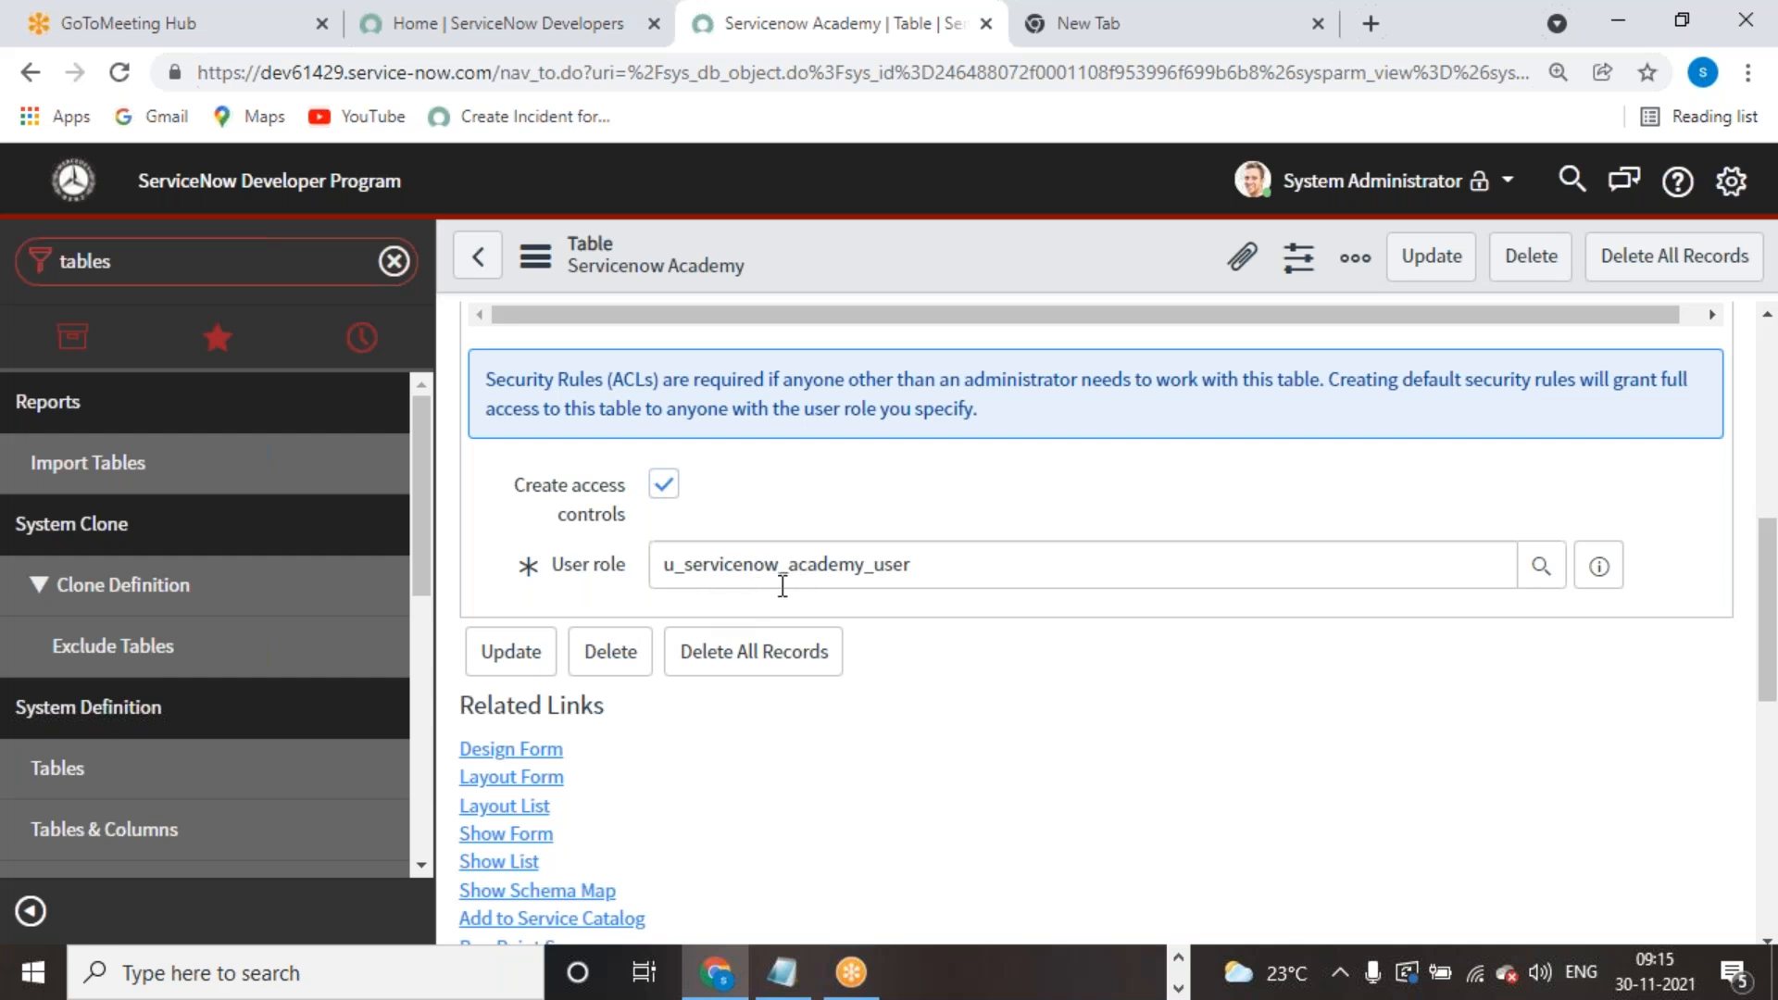
scroll(968, 809, "up", 4)
scroll(975, 806, "down", 6)
left_click_drag(667, 565, 904, 564)
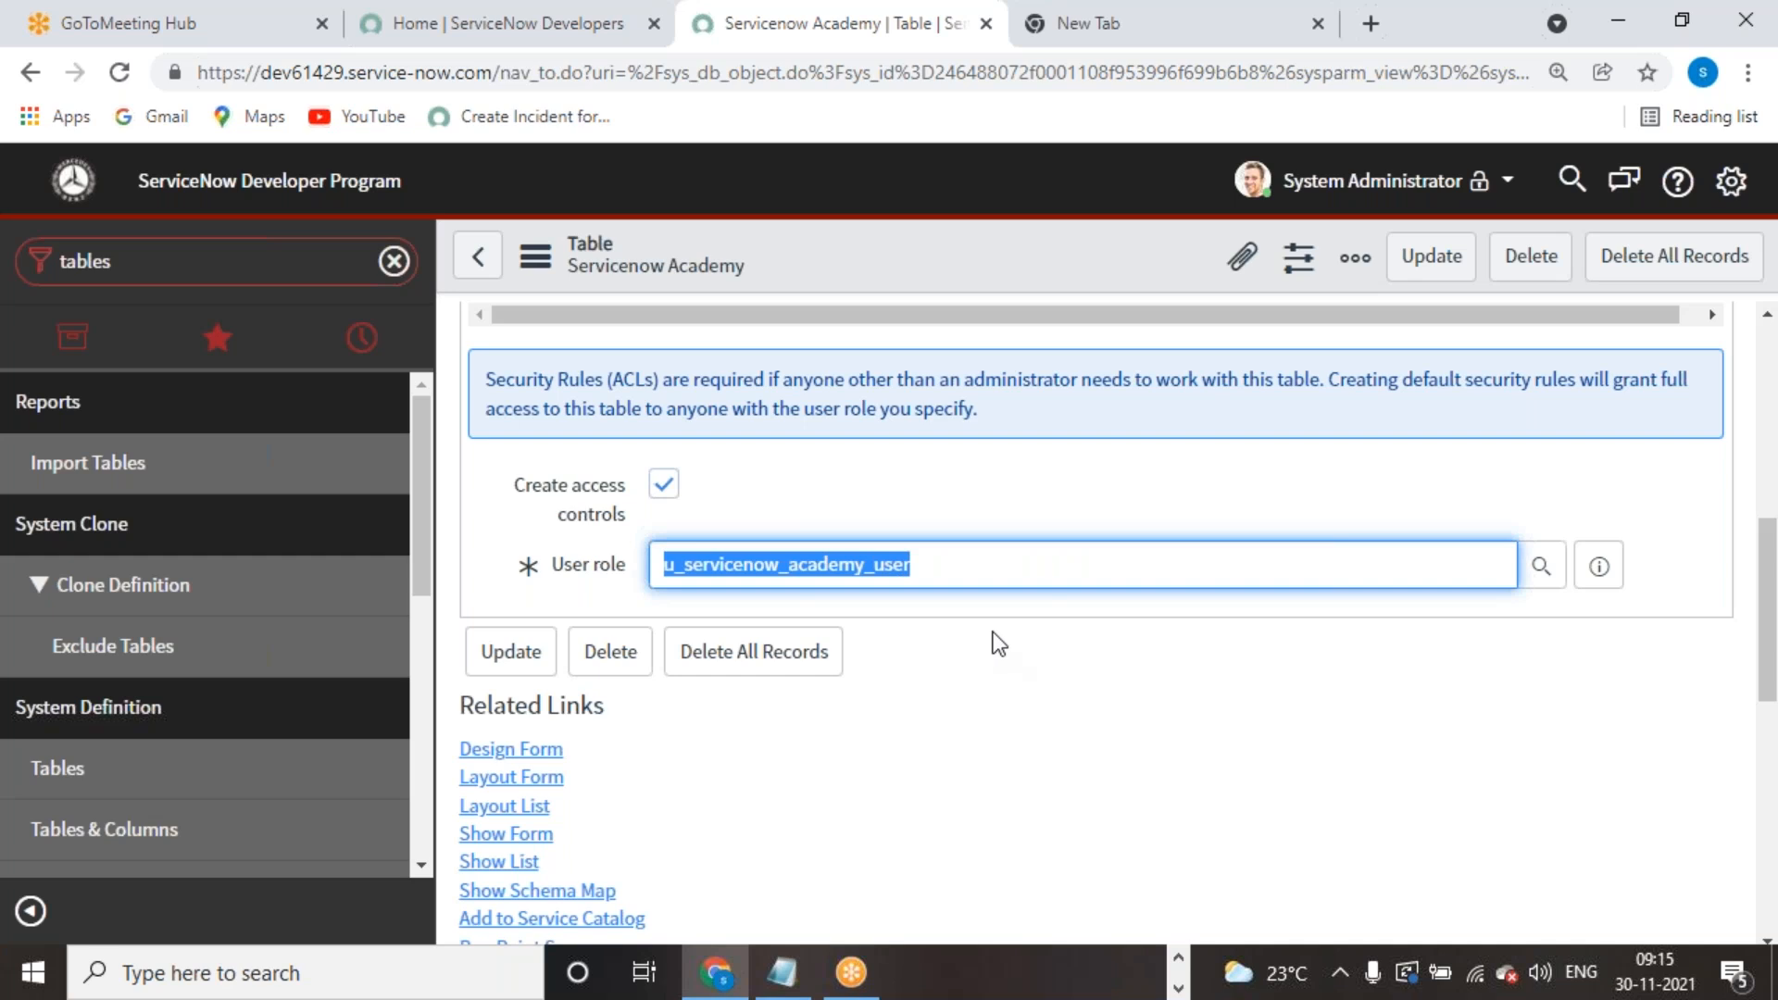
left_click(925, 630)
left_click_drag(924, 567, 626, 568)
left_click(864, 696)
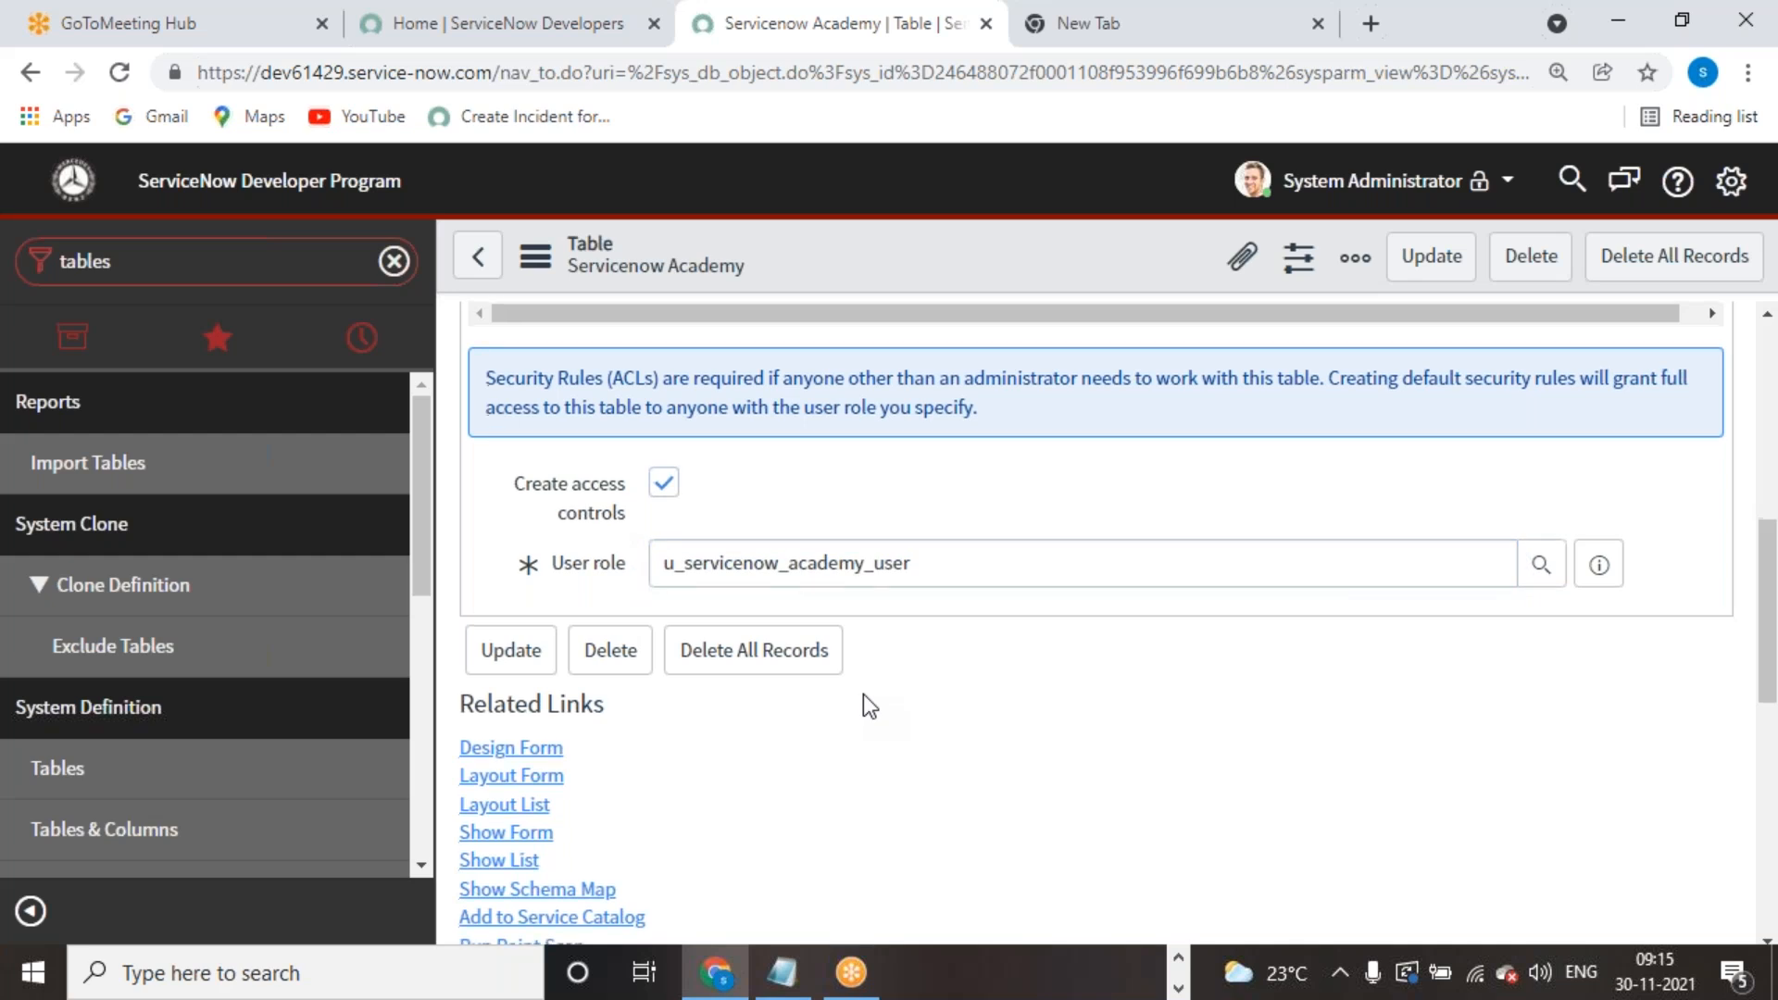
Step: Examine the create, delete, read and write access controls generated for the Servicenow Academy table
scroll(863, 693, "down", 5)
scroll(863, 692, "up", 5)
scroll(871, 706, "down", 10)
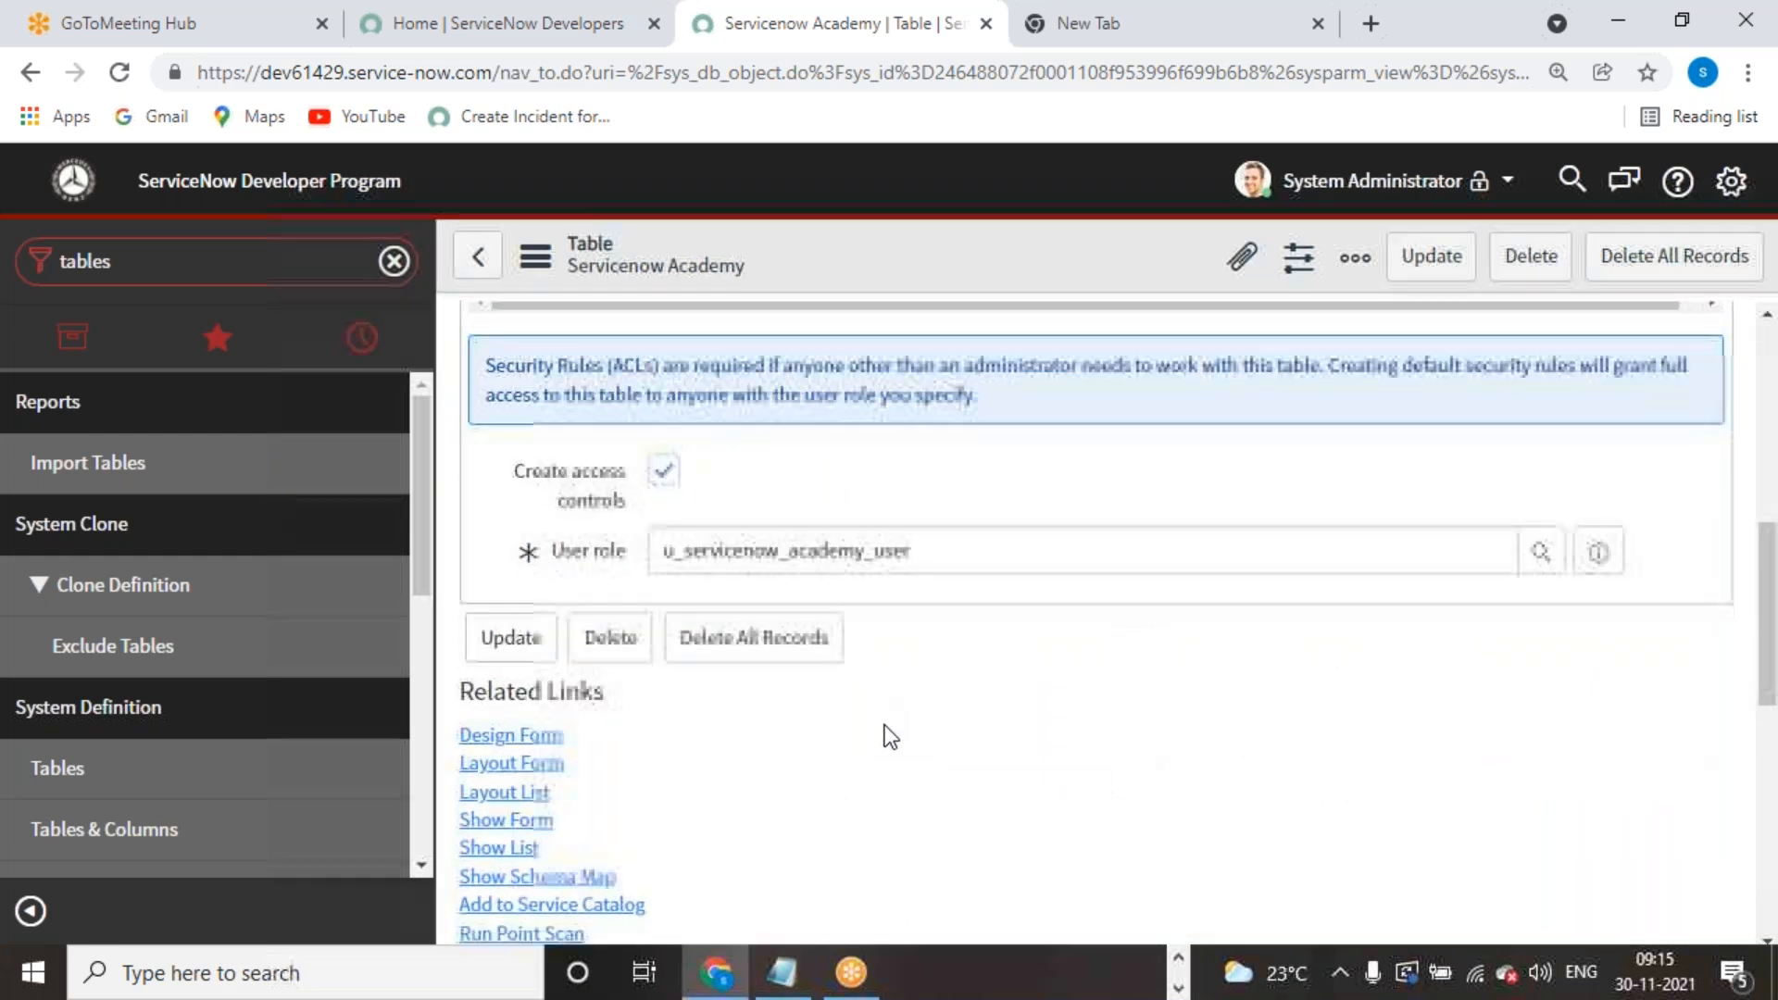
scroll(639, 576, "up", 3)
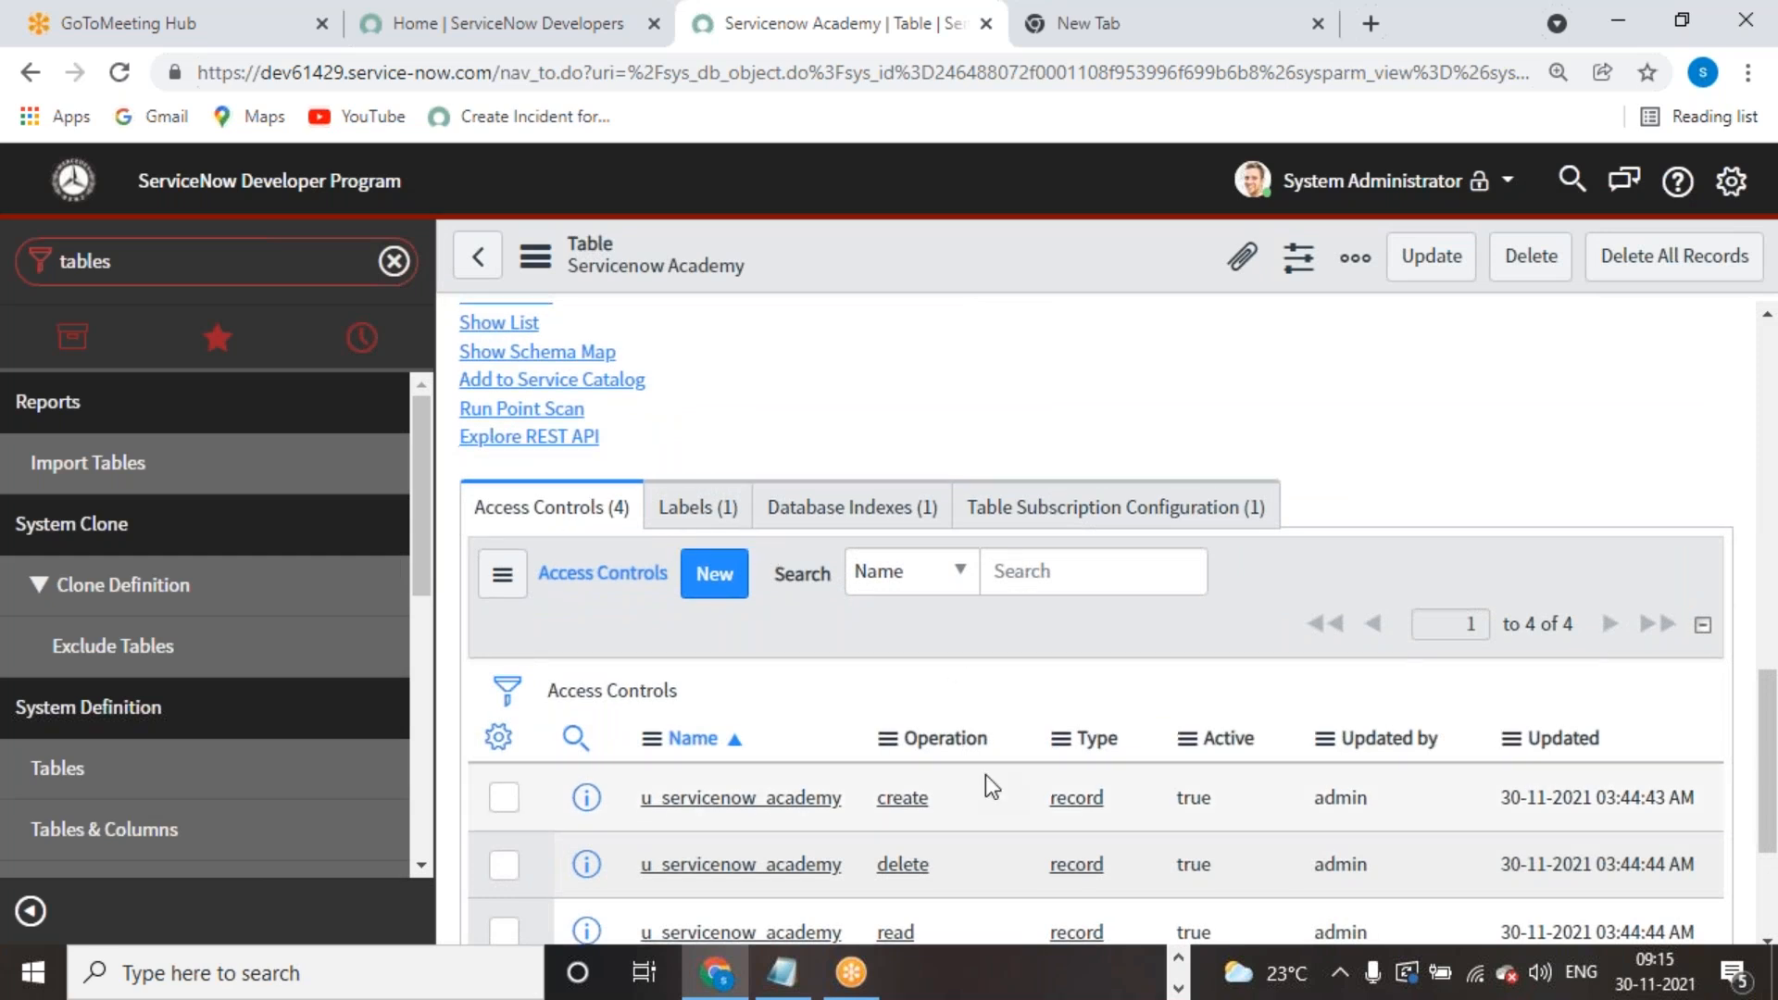
scroll(985, 776, "down", 3)
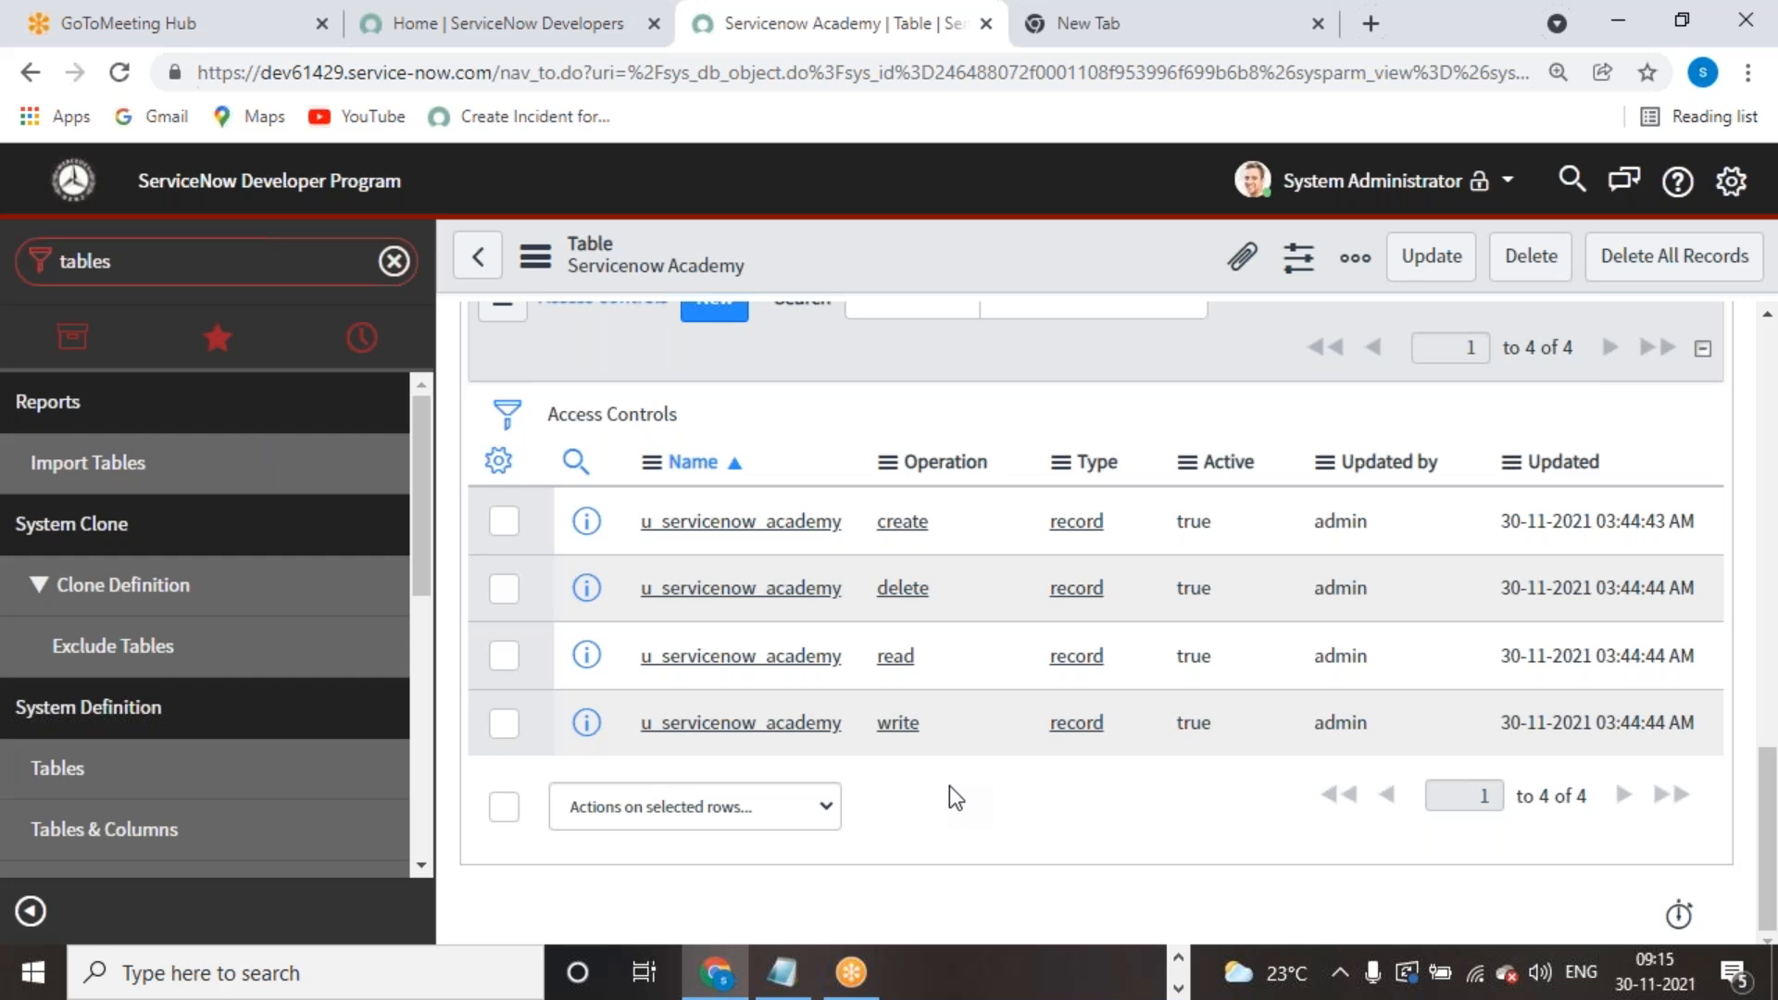
scroll(948, 785, "up", 10)
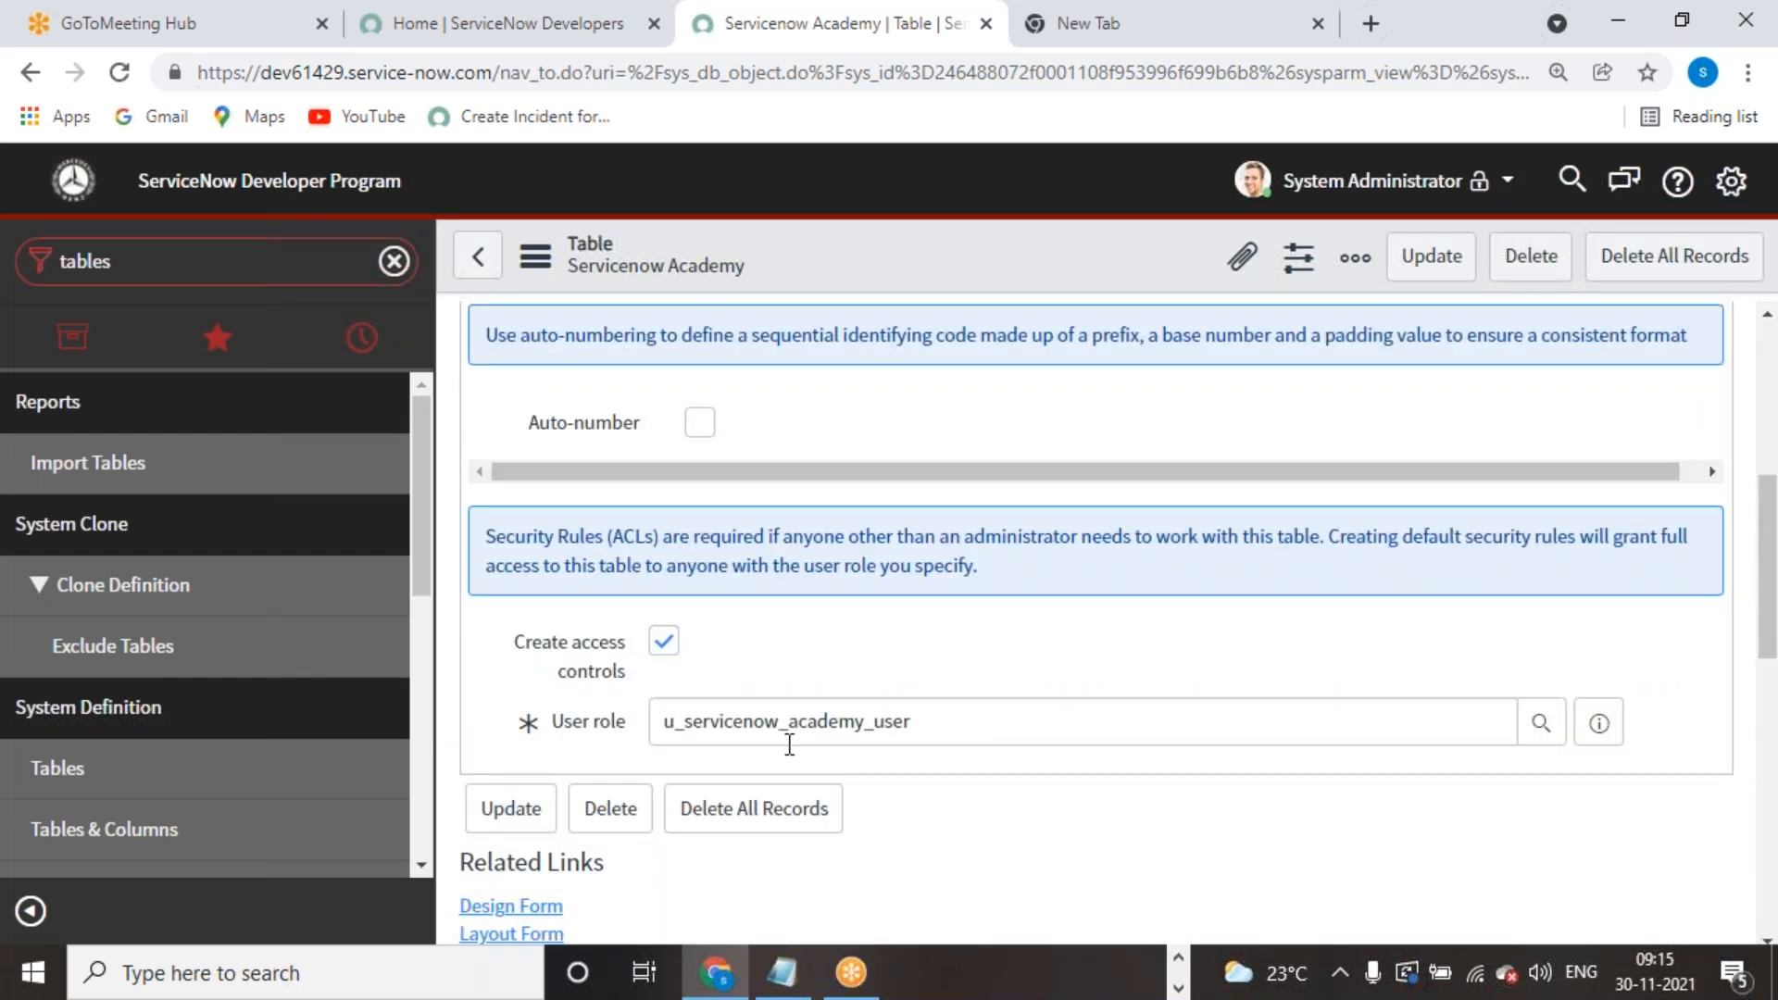
Step: Impersonate the ITIL User account, searching for it with itil
scroll(1257, 385, "up", 5)
left_click(1389, 182)
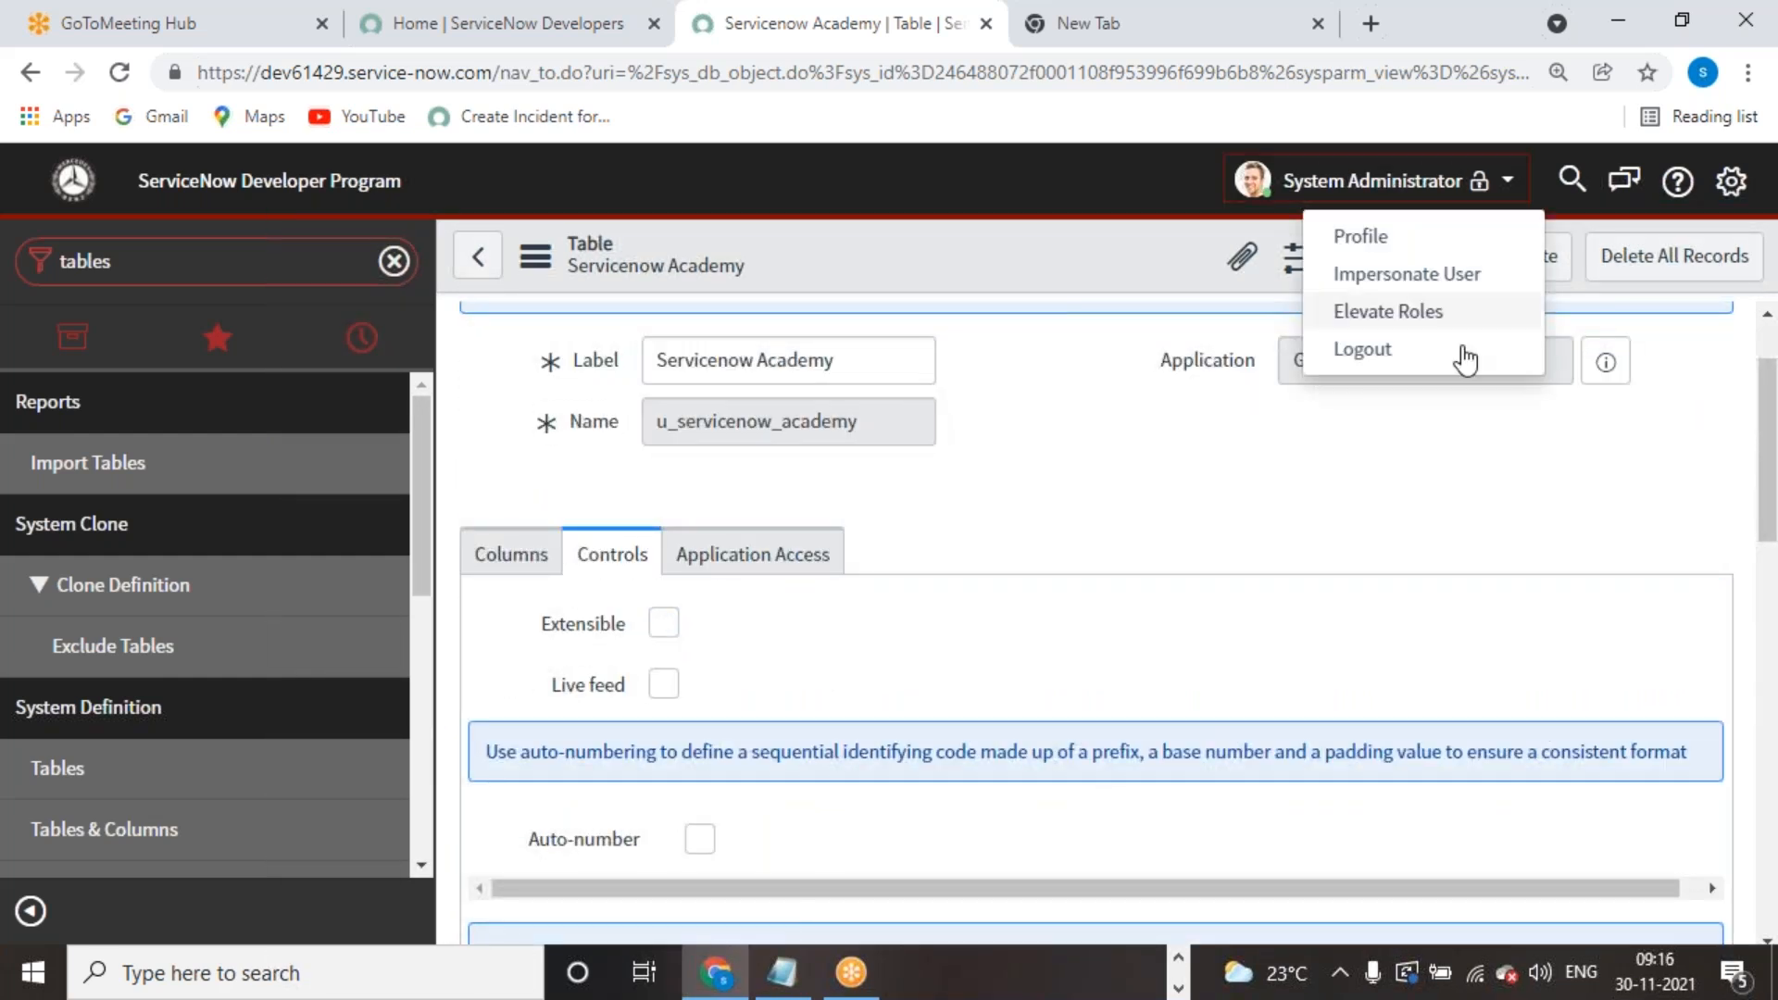
left_click(1408, 277)
left_click(961, 306)
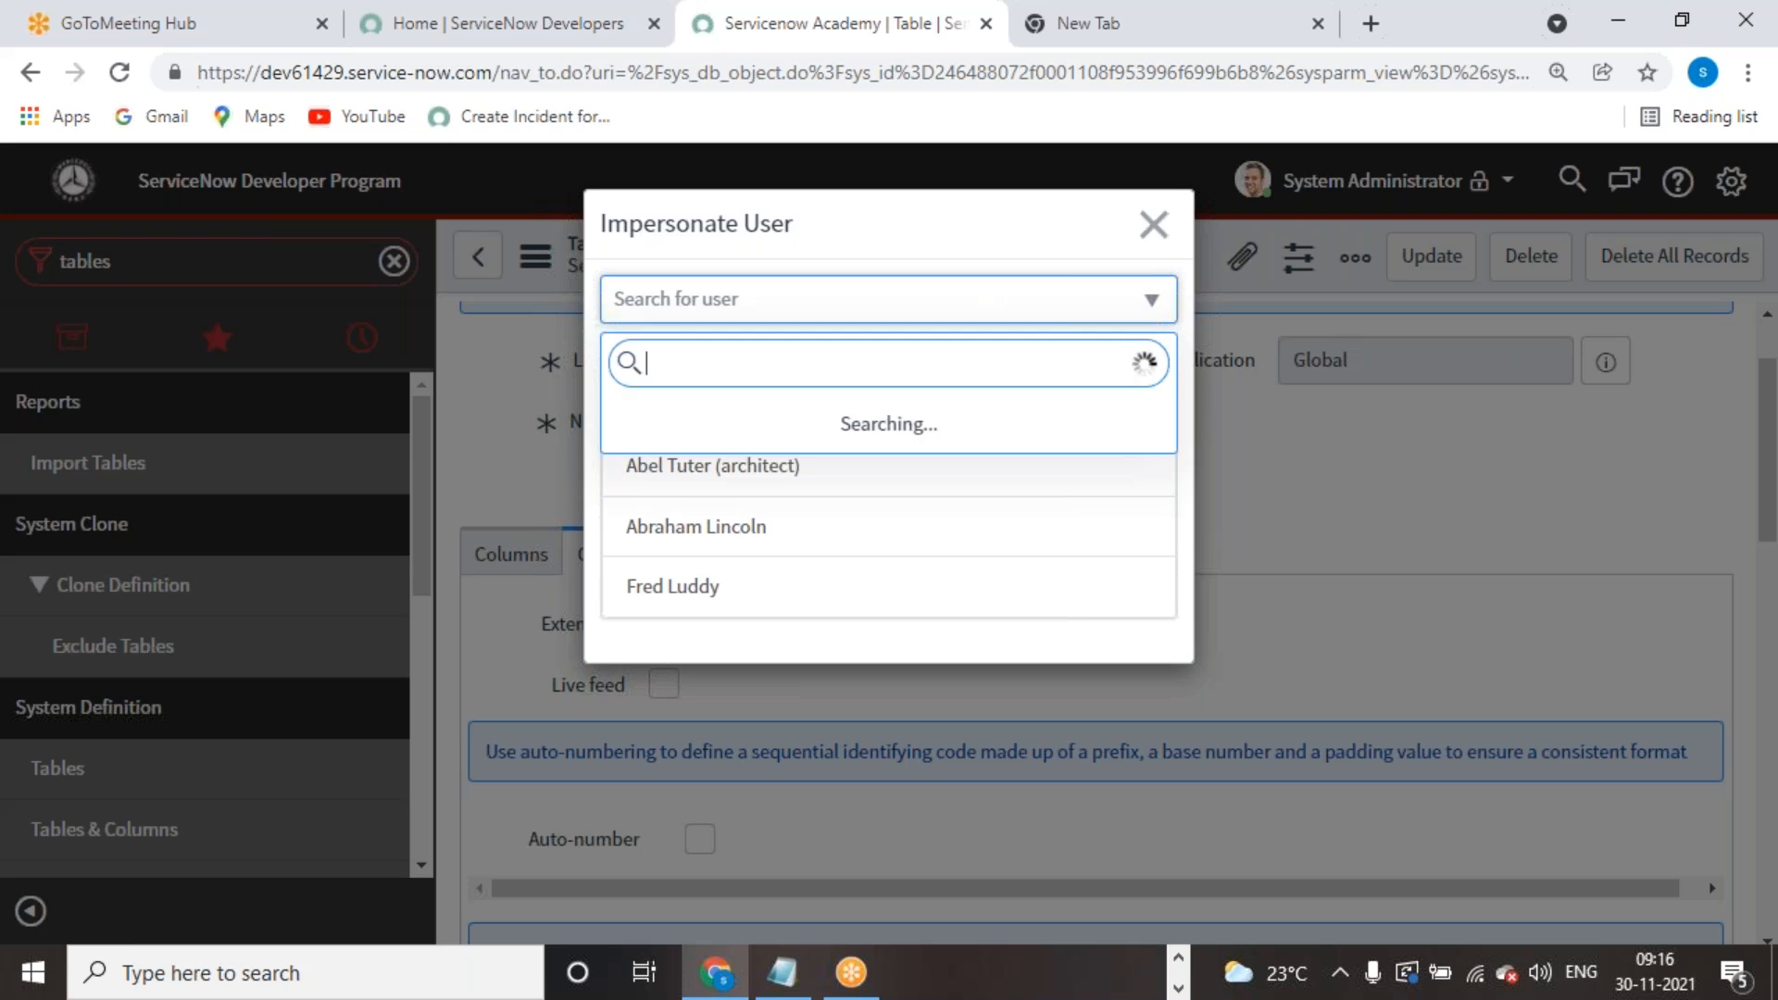
type("itil")
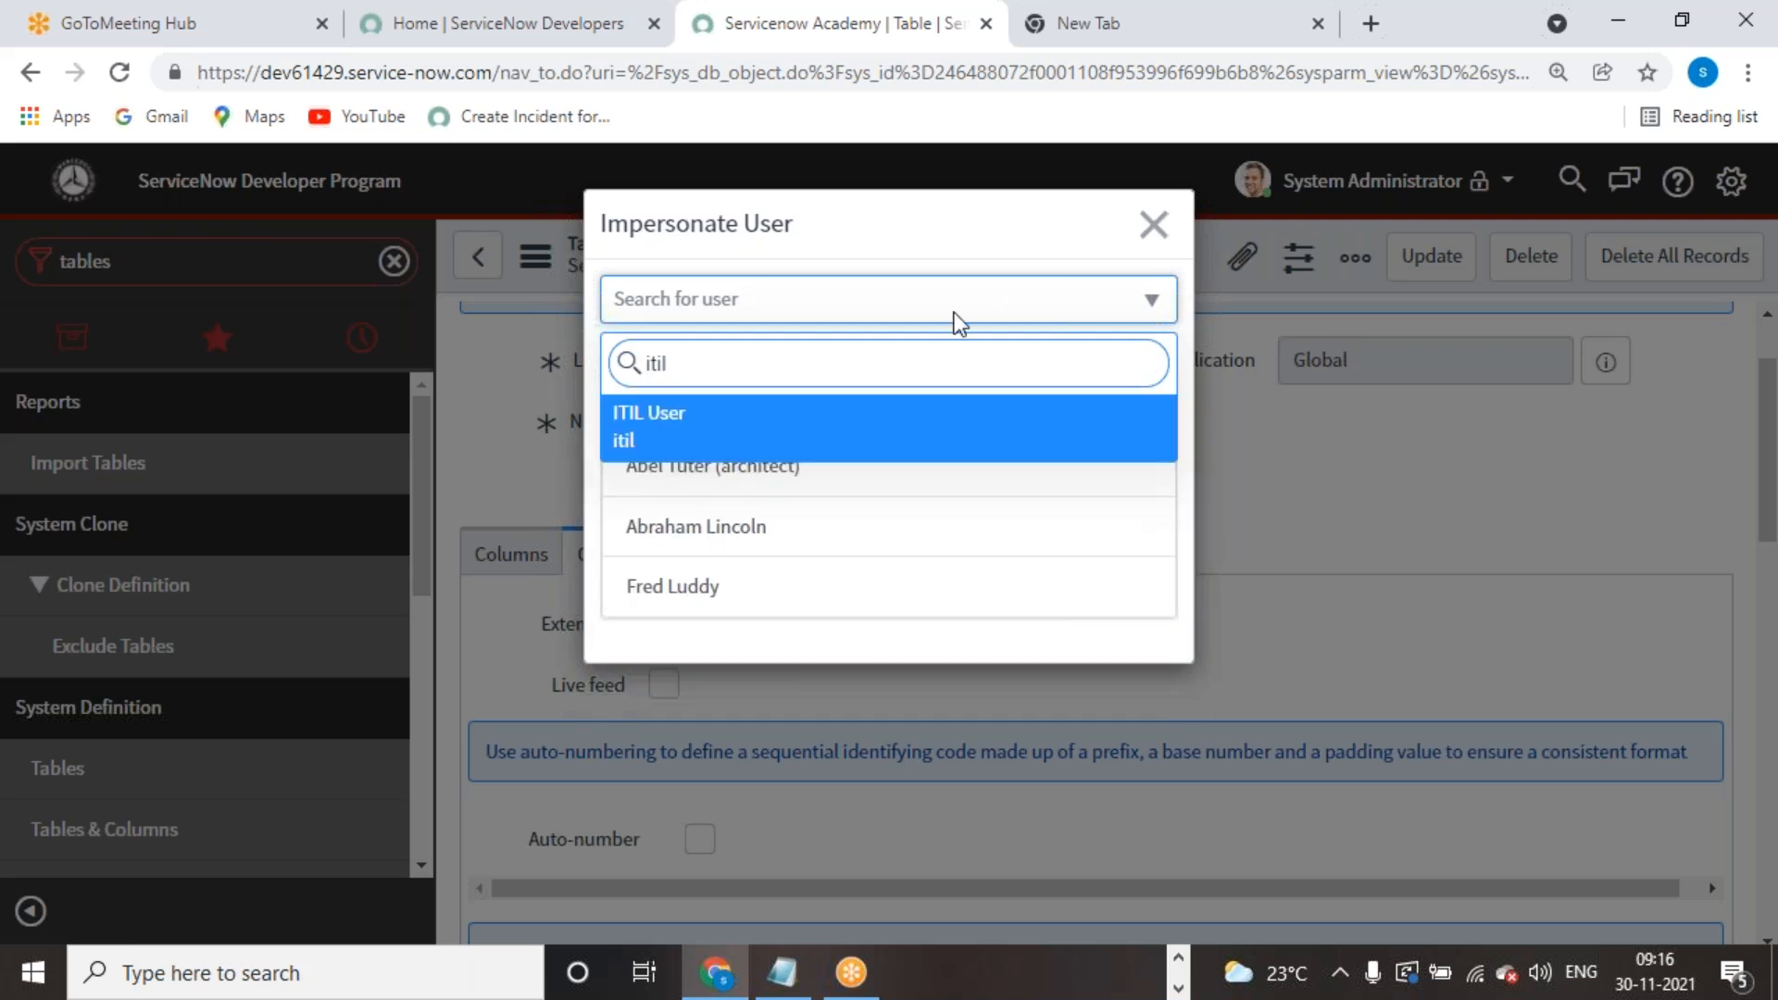
left_click(819, 428)
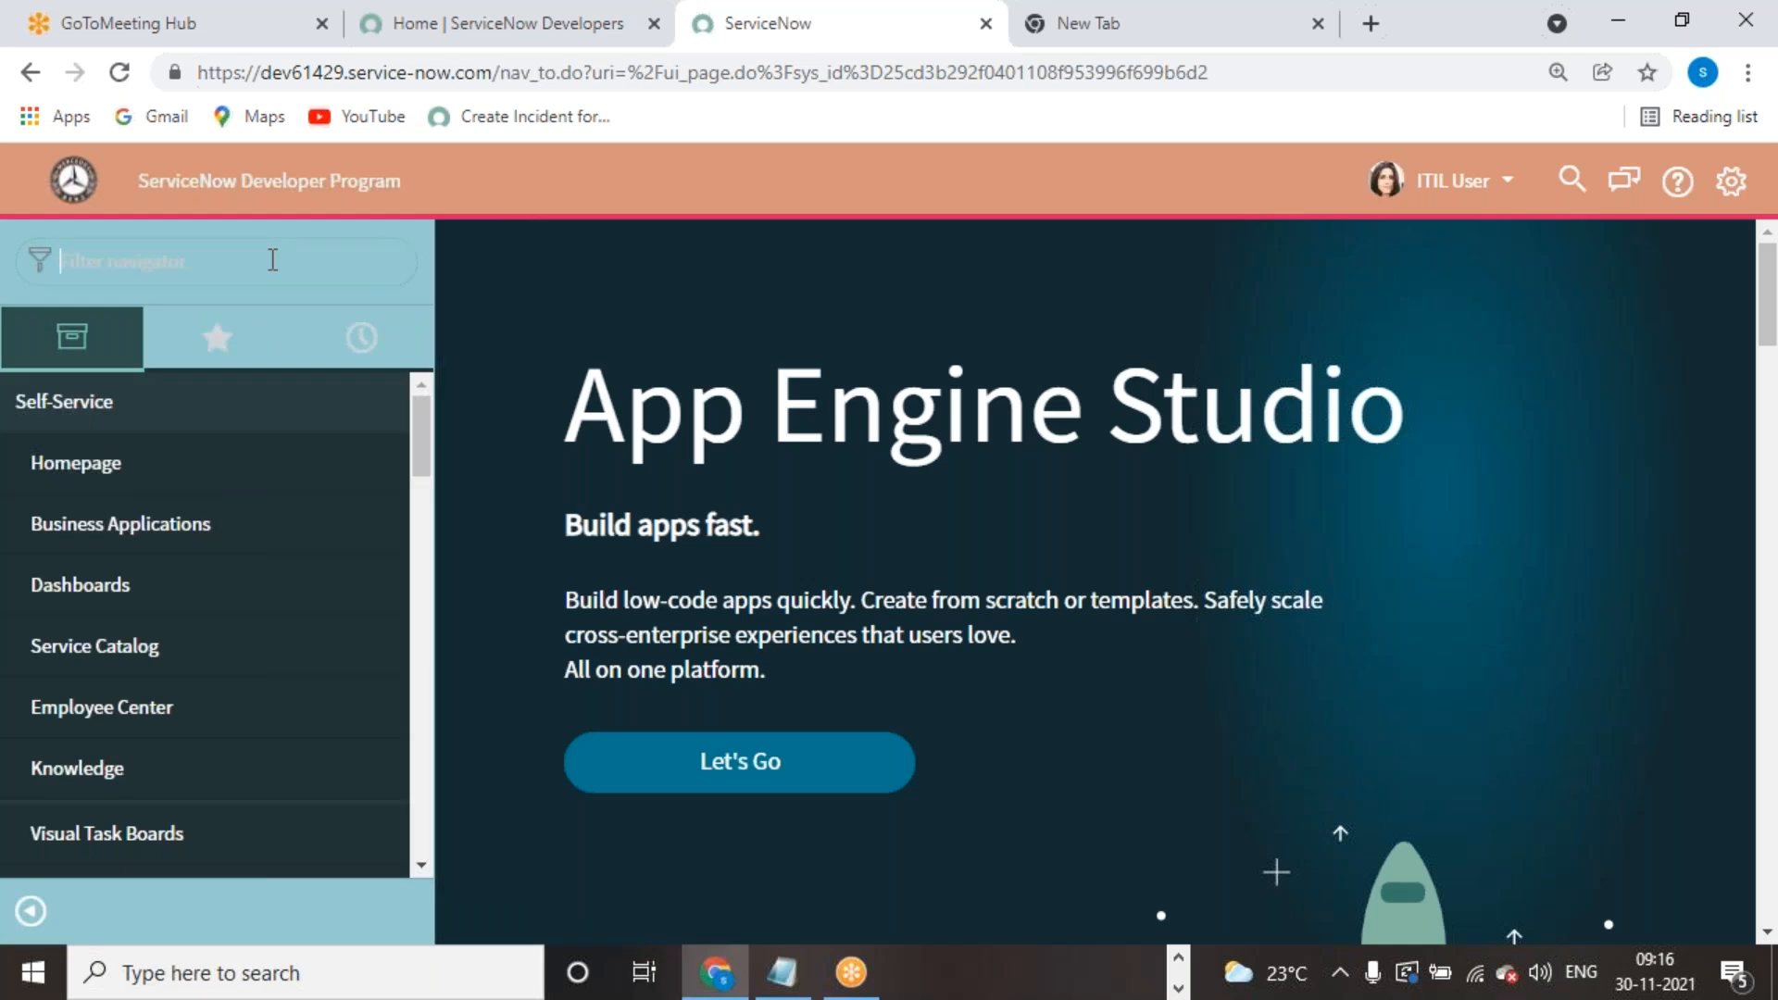
Step: Search the navigator for the Servicenow Academy module as ITIL User, and clear the search
type("servcenow")
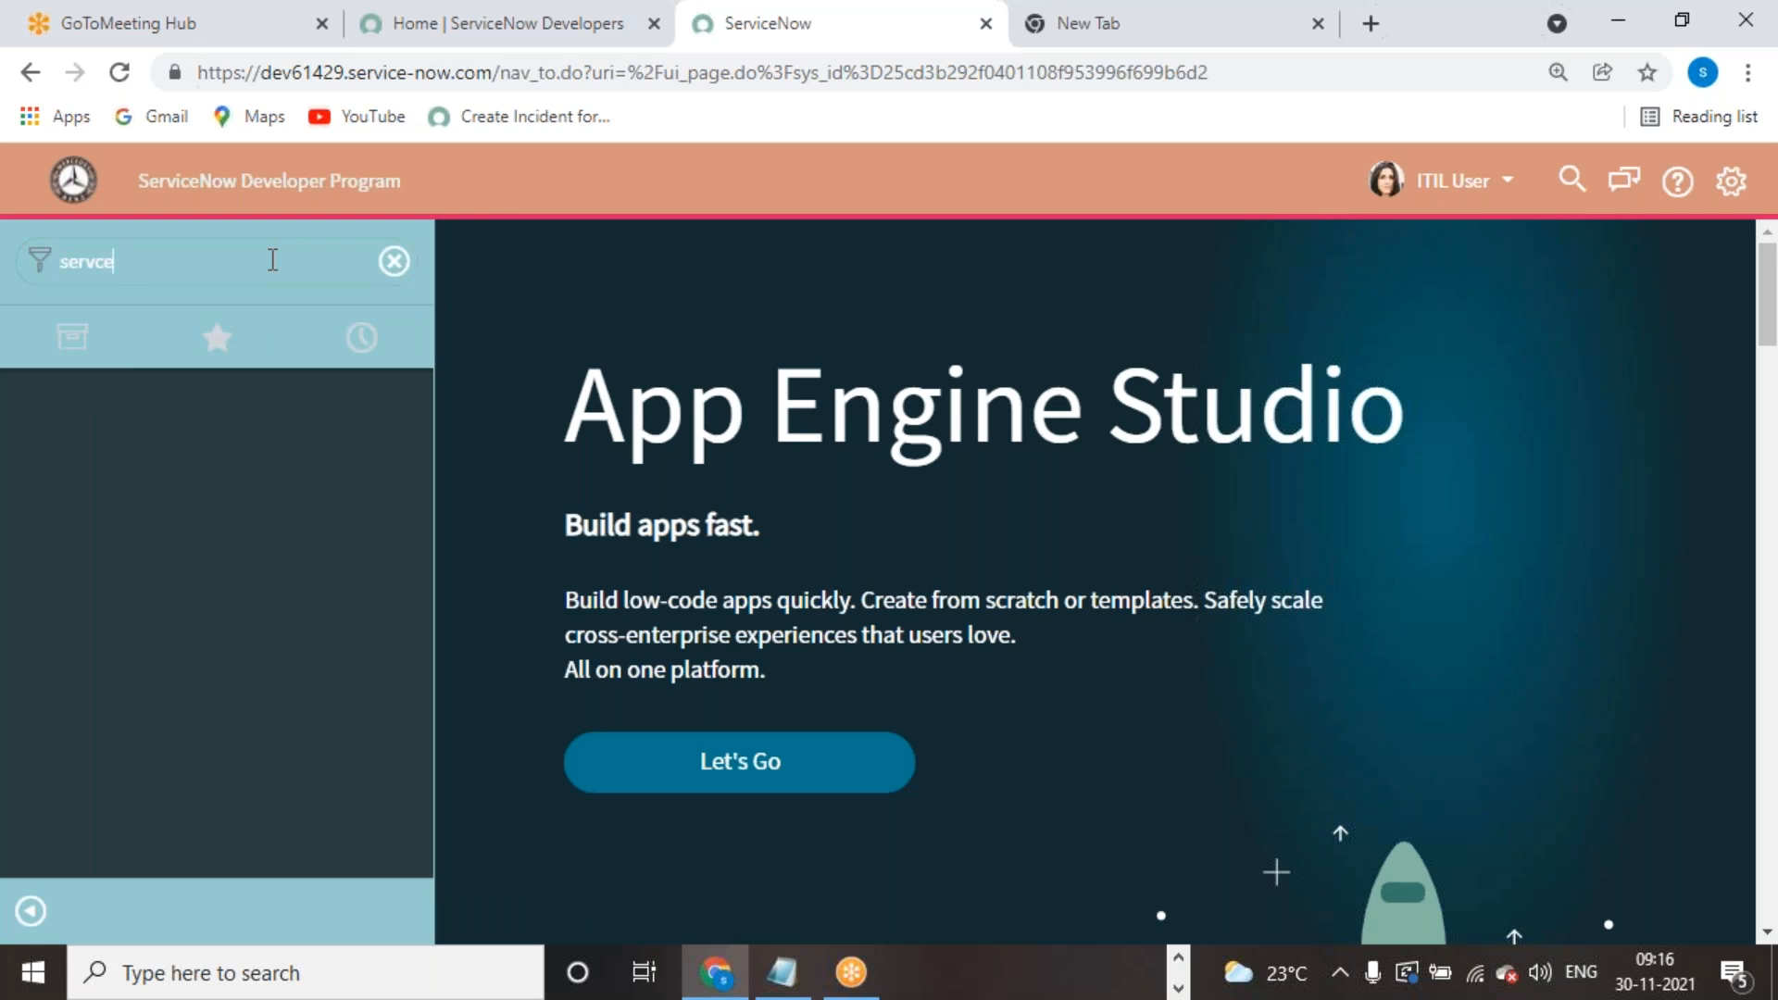
type("icenow")
key("BackSpace")
key("BackSpace")
key("BackSpace")
key("BackSpace")
key("BackSpace")
key("BackSpace")
key("BackSpace")
key("BackSpace")
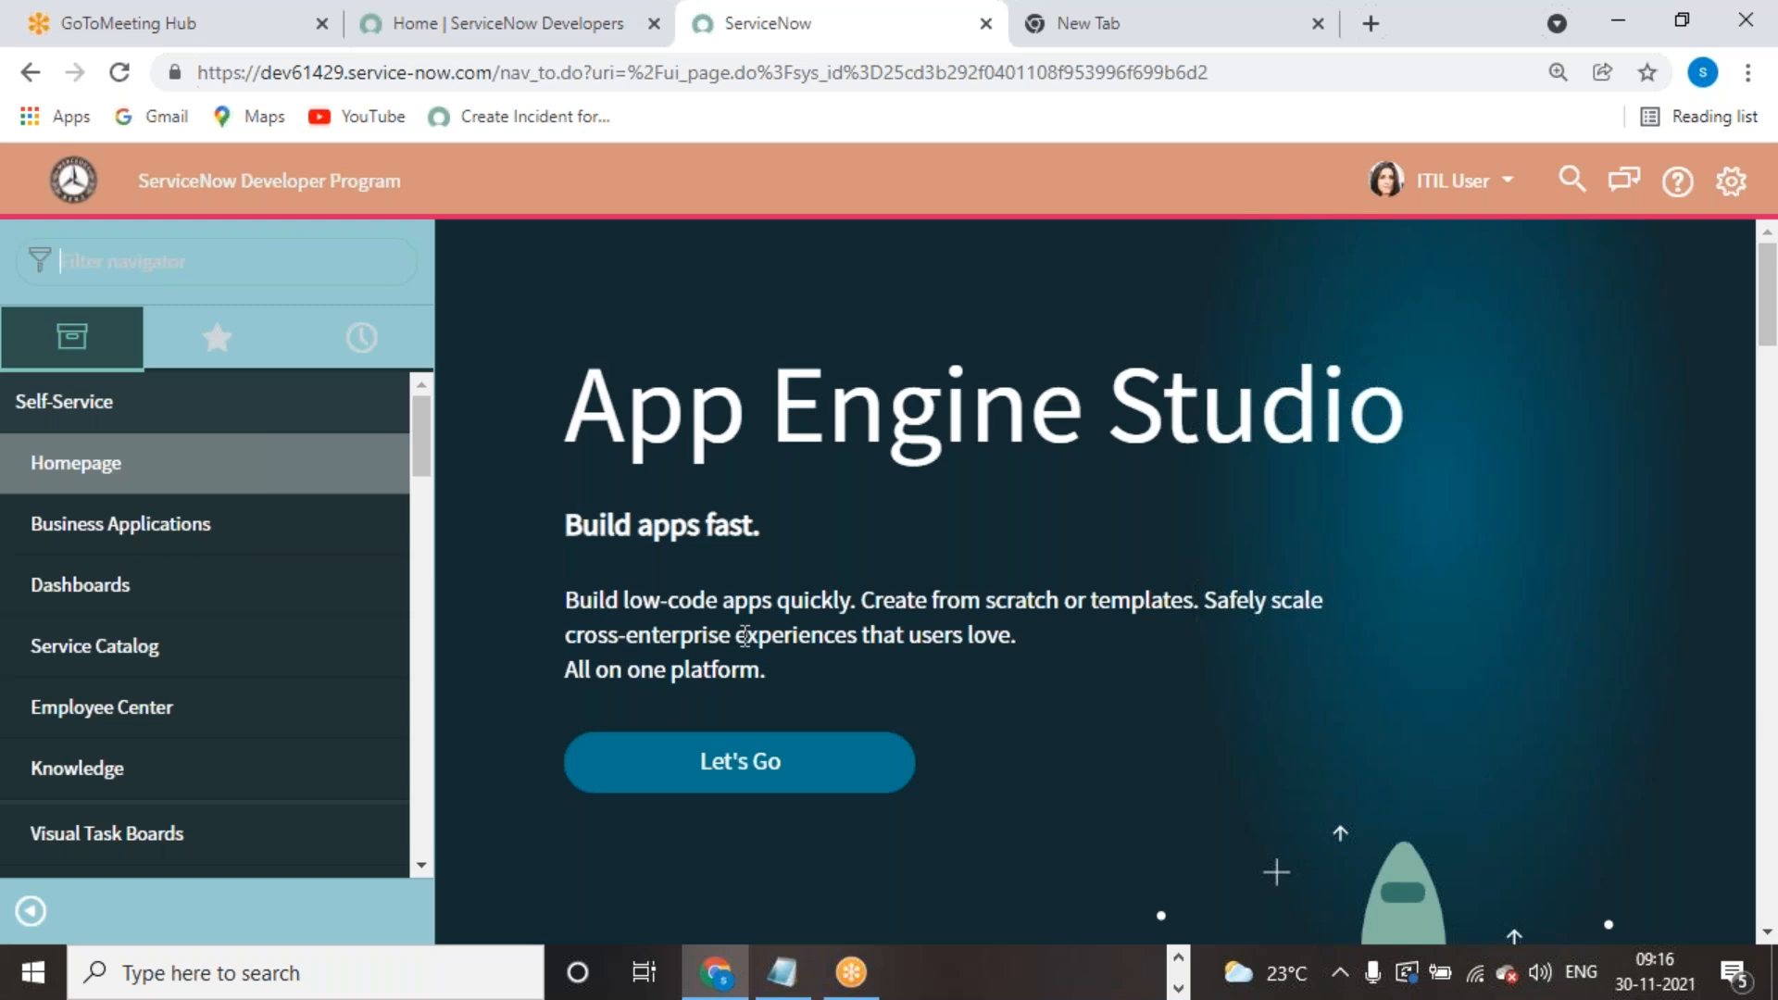
left_click(1465, 179)
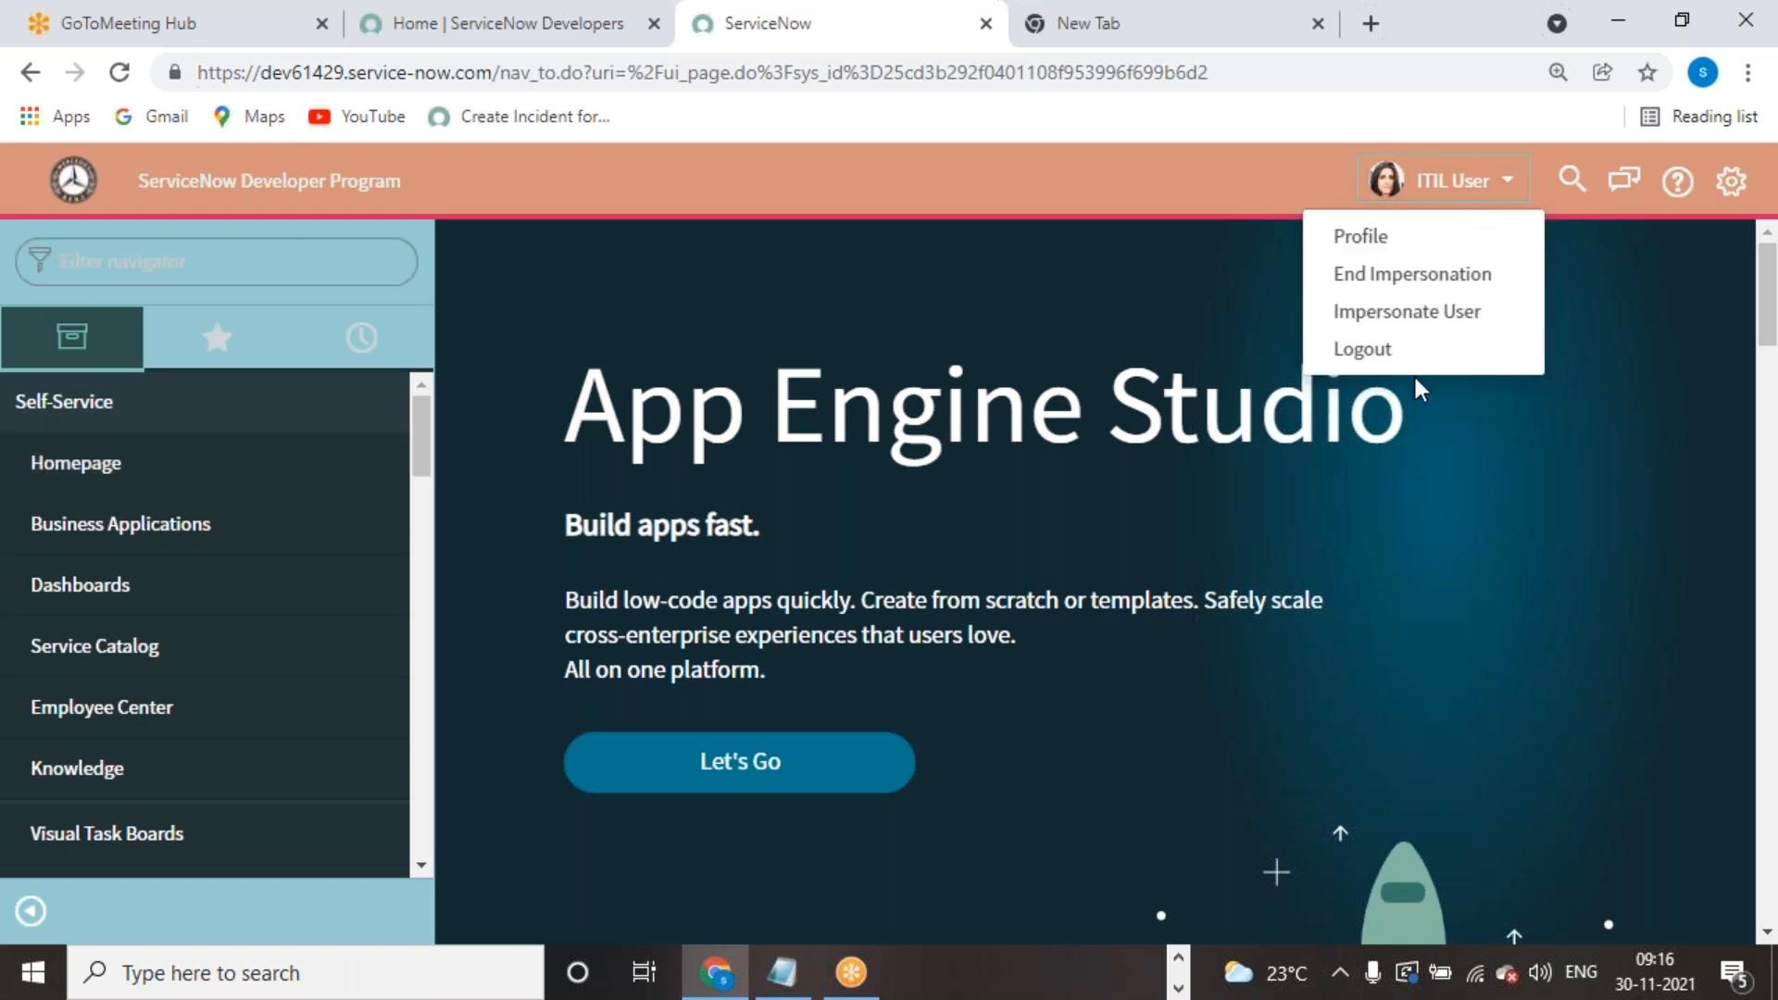
left_click(1371, 314)
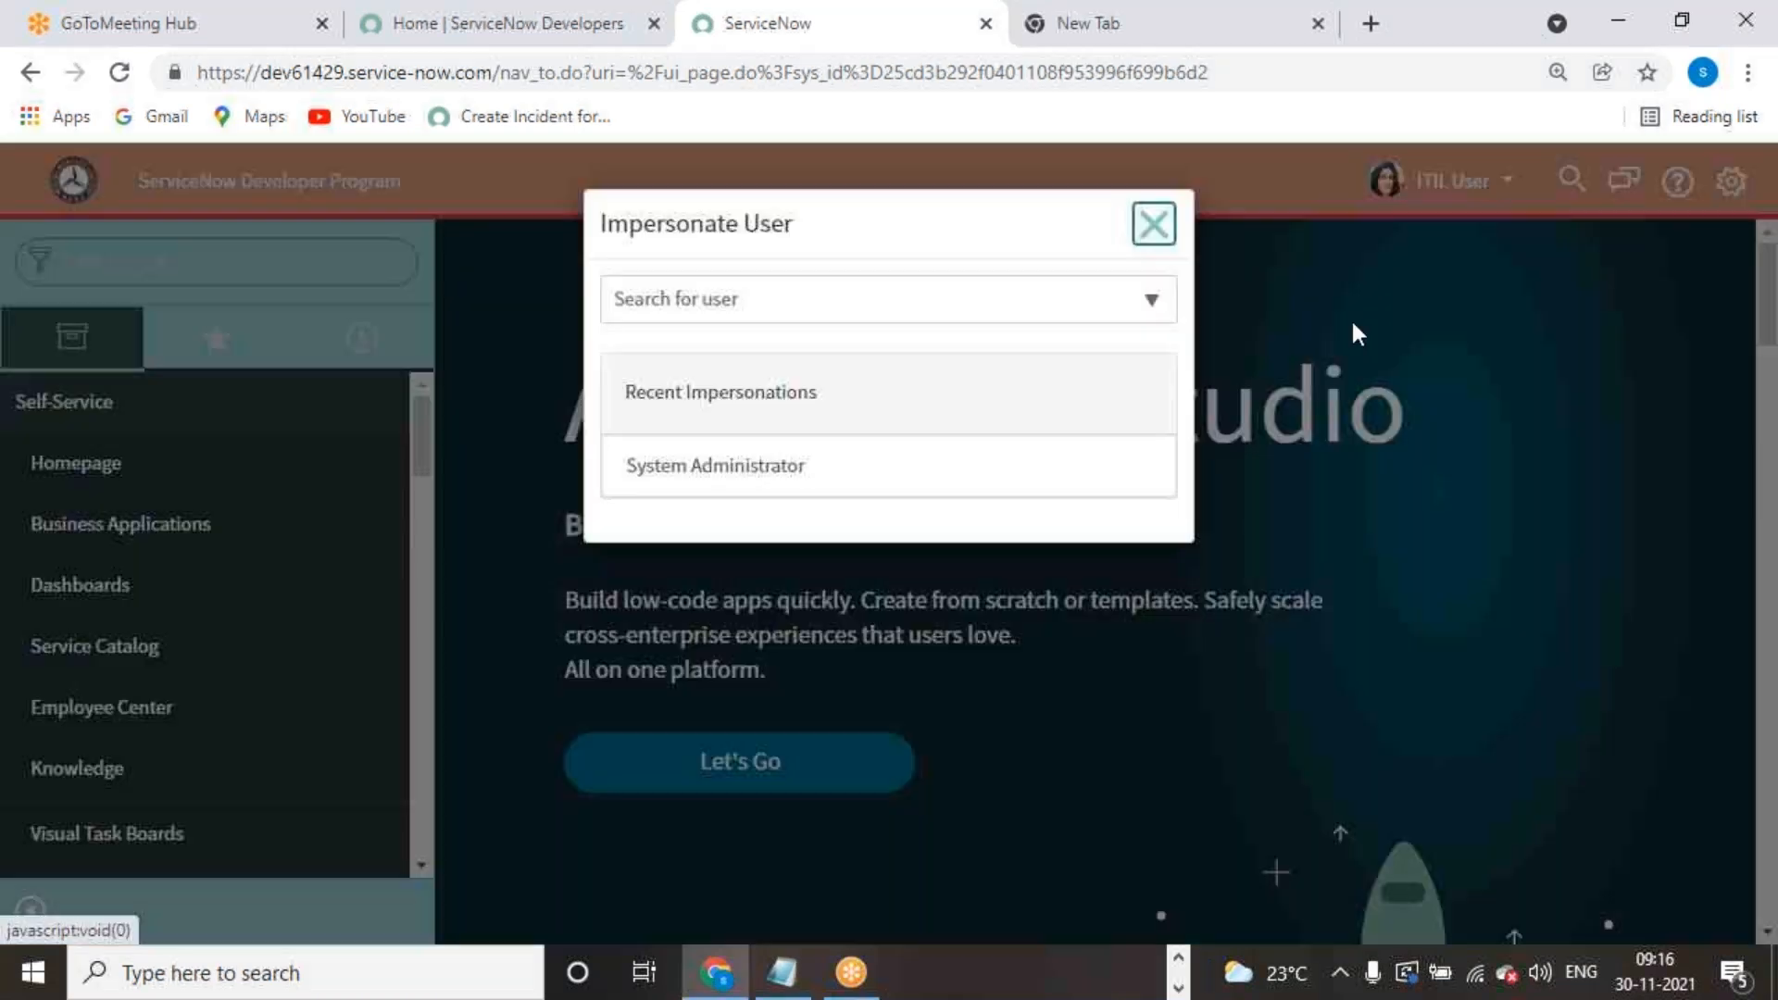
left_click(982, 310)
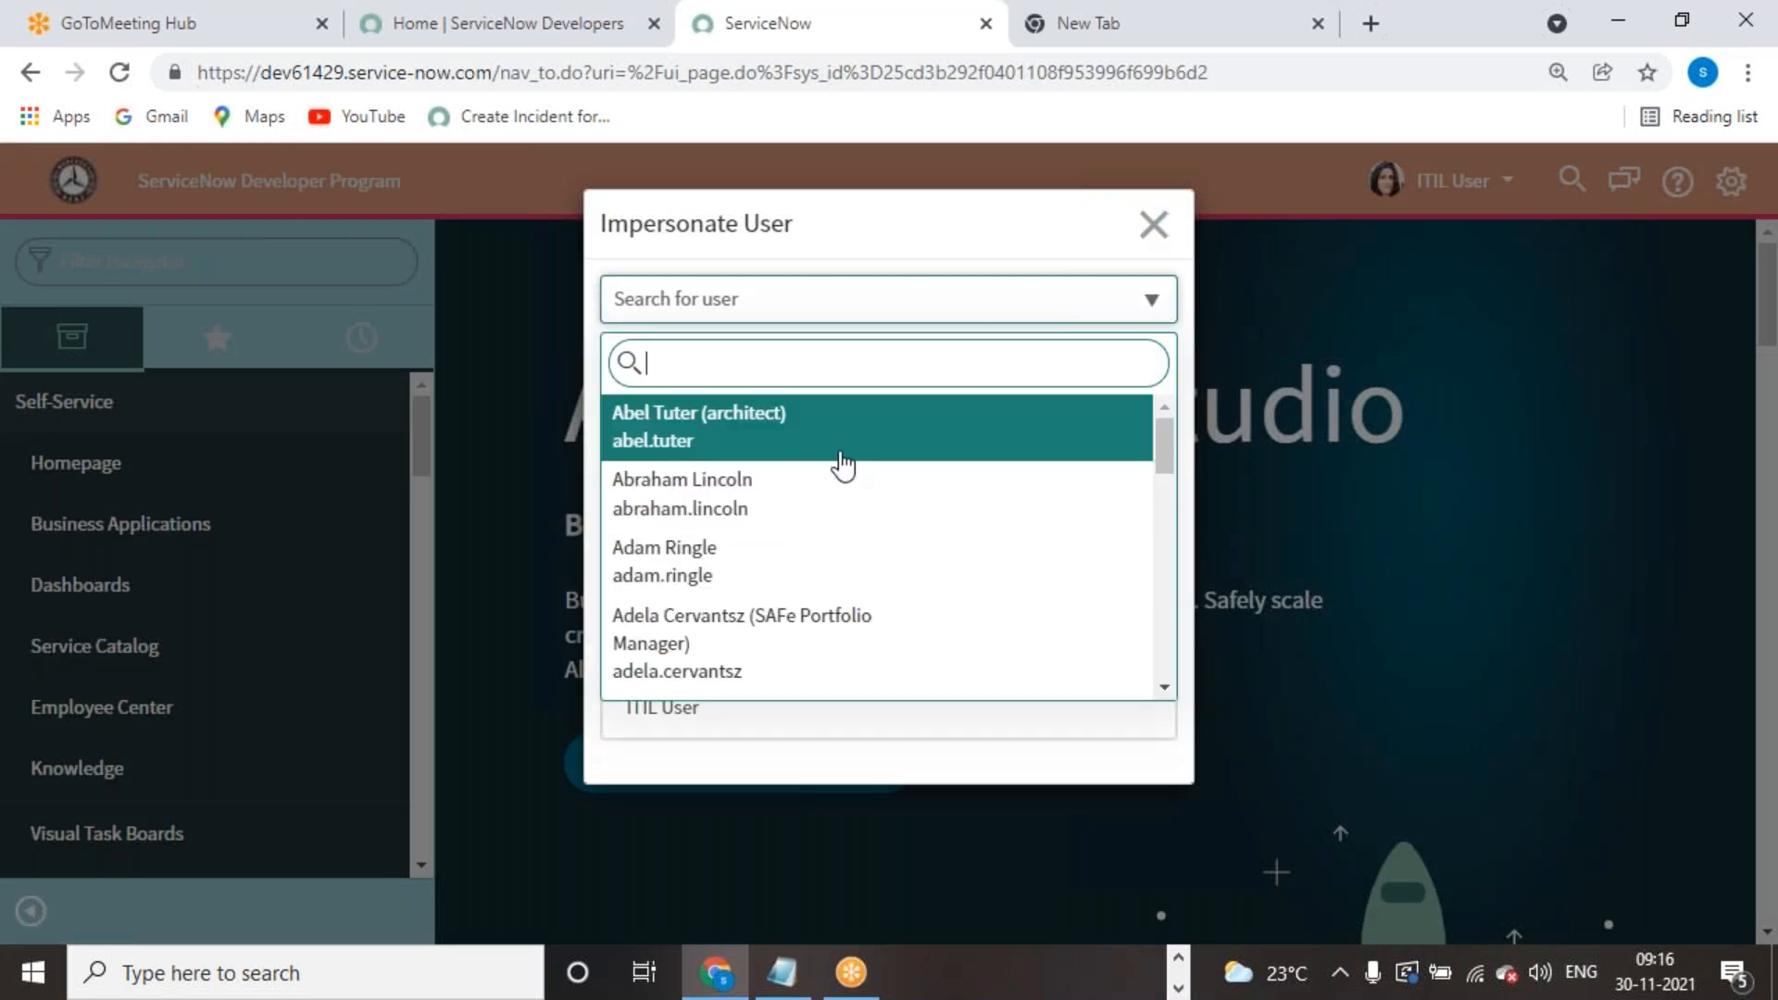
type("ad")
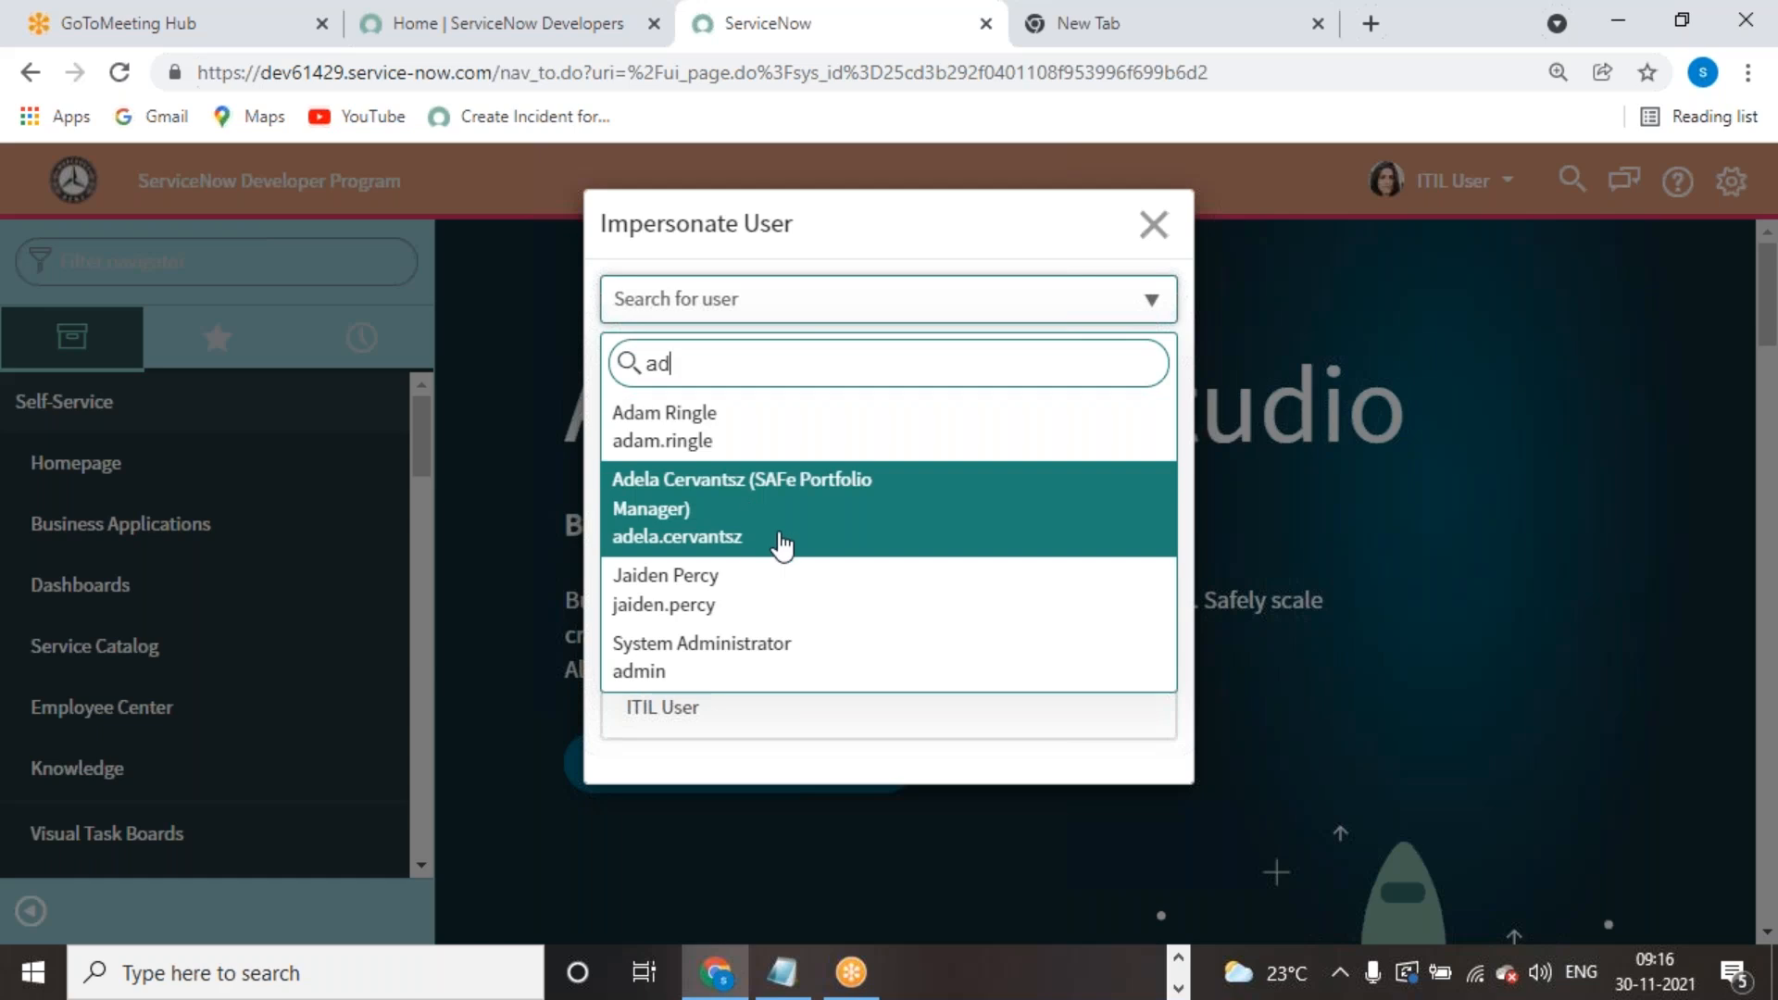
left_click(1155, 242)
left_click(1156, 240)
Step: End the impersonation and open the user list with sys_user.list from the navigator
left_click(1473, 185)
left_click(1483, 273)
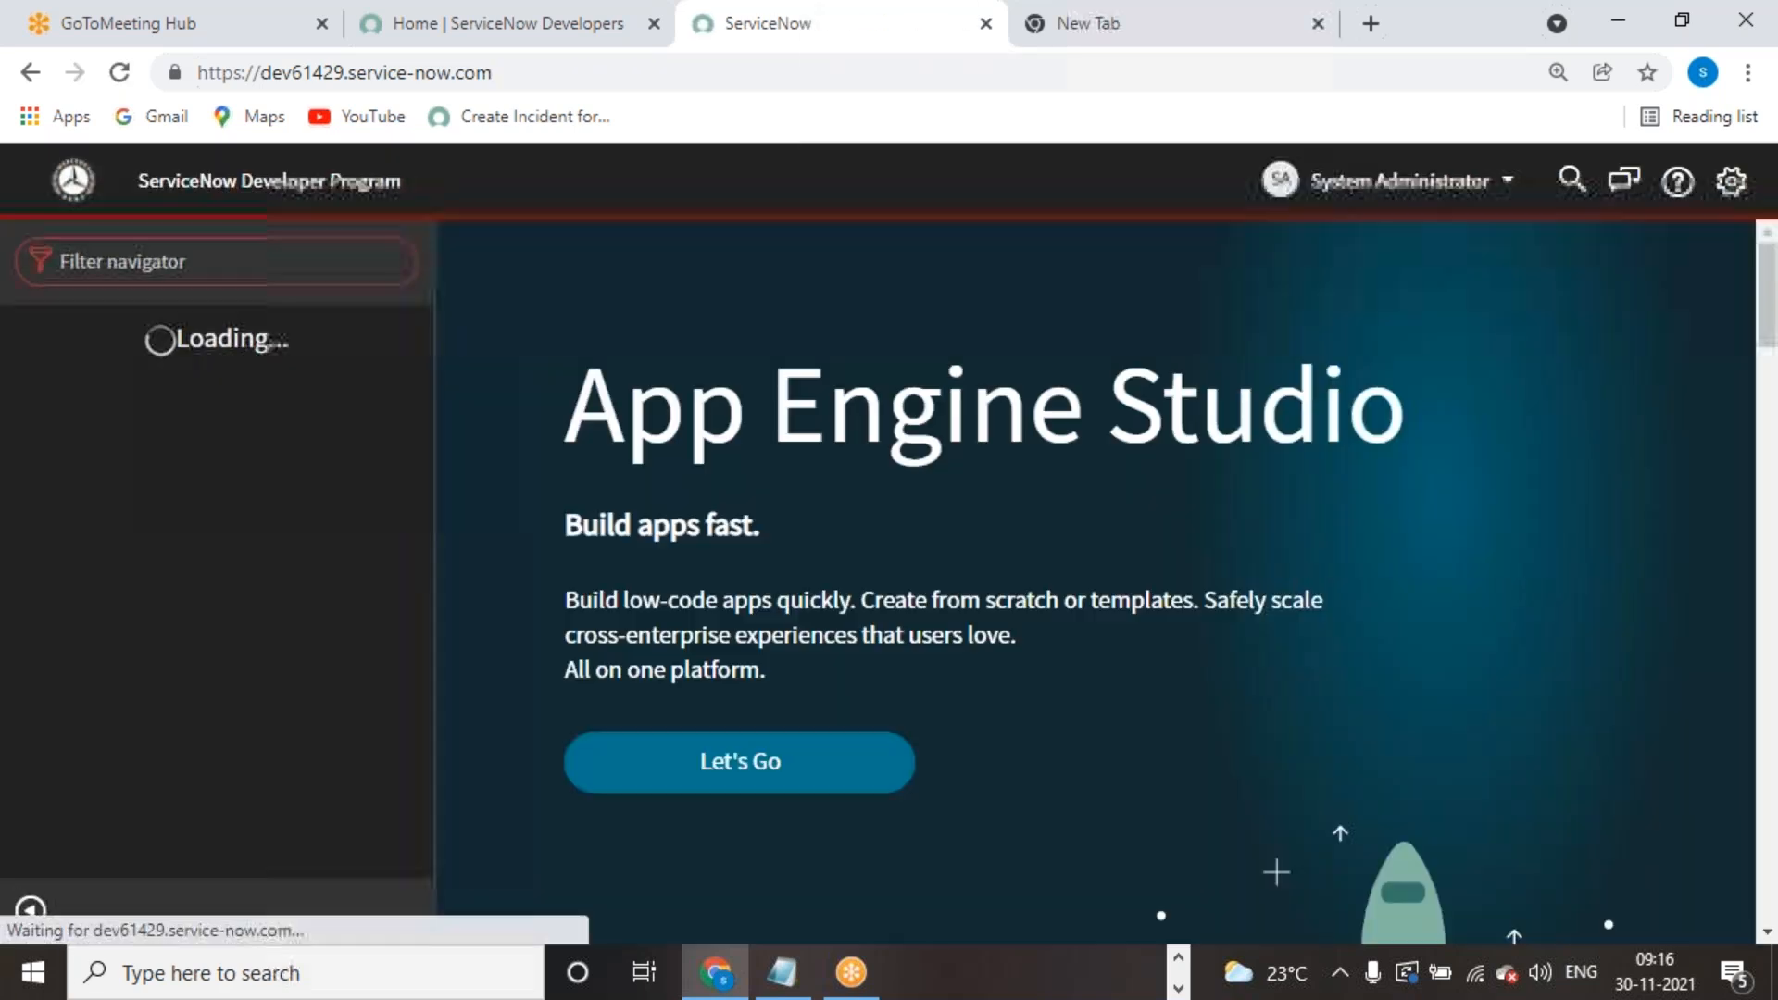
left_click(349, 269)
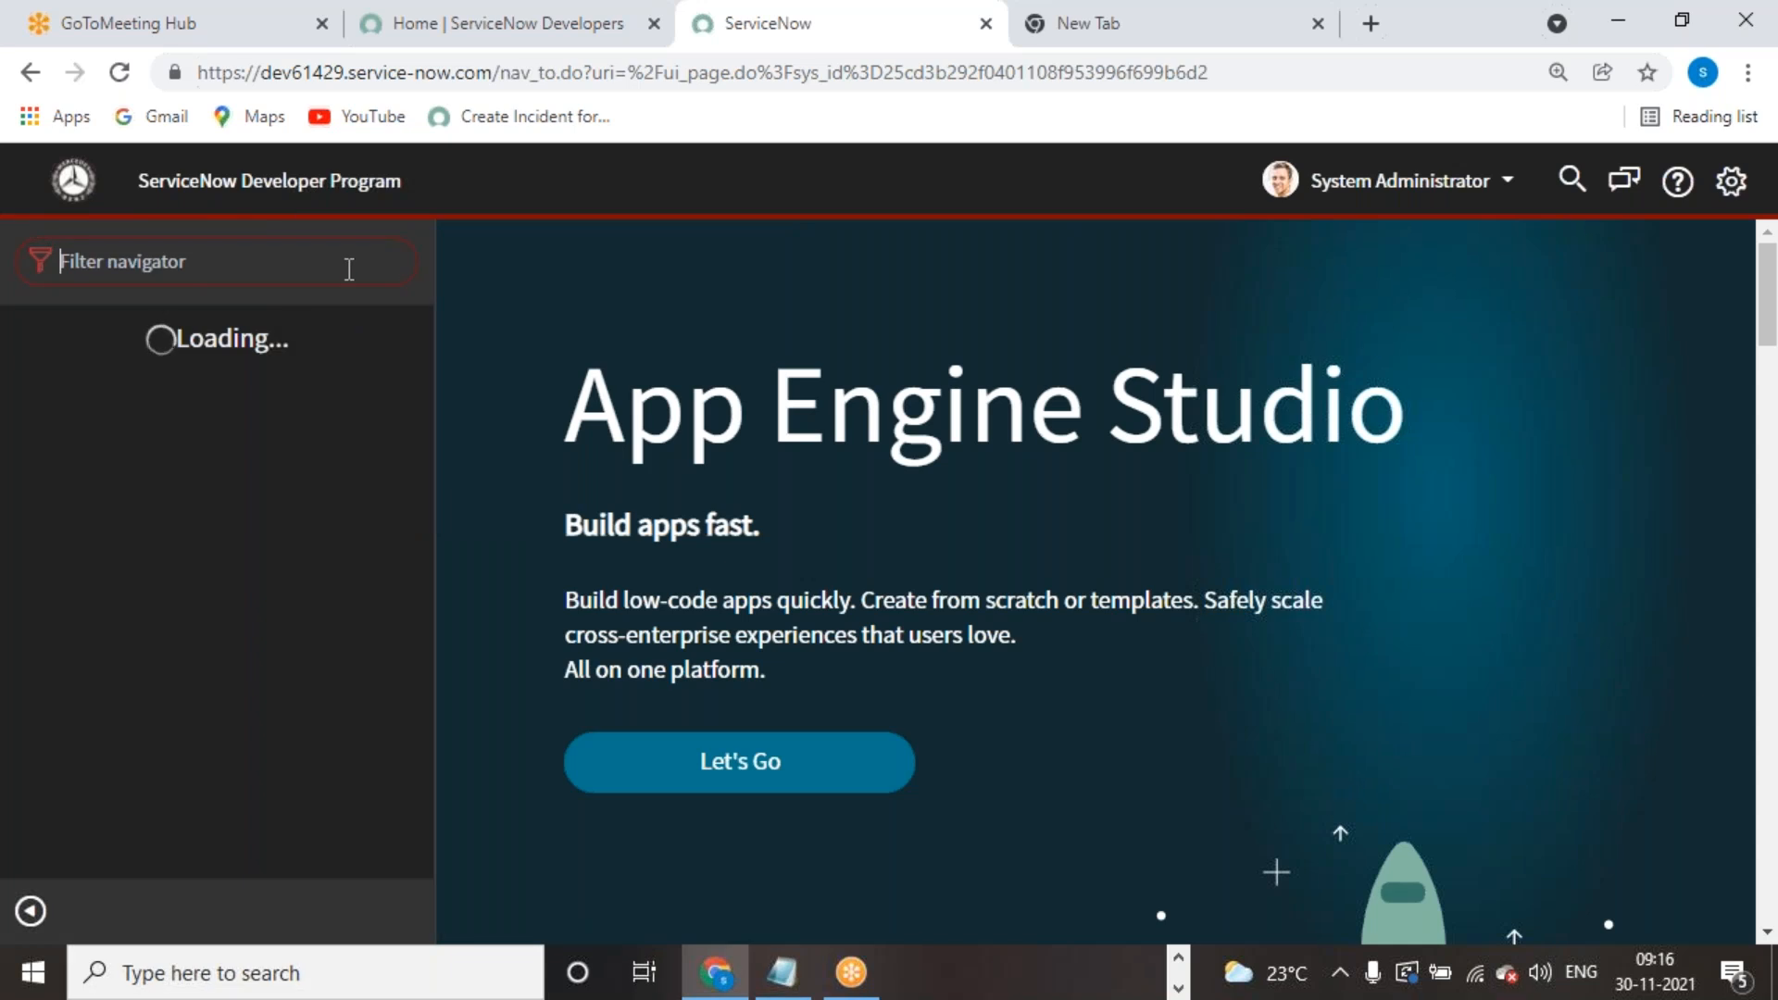
type("s")
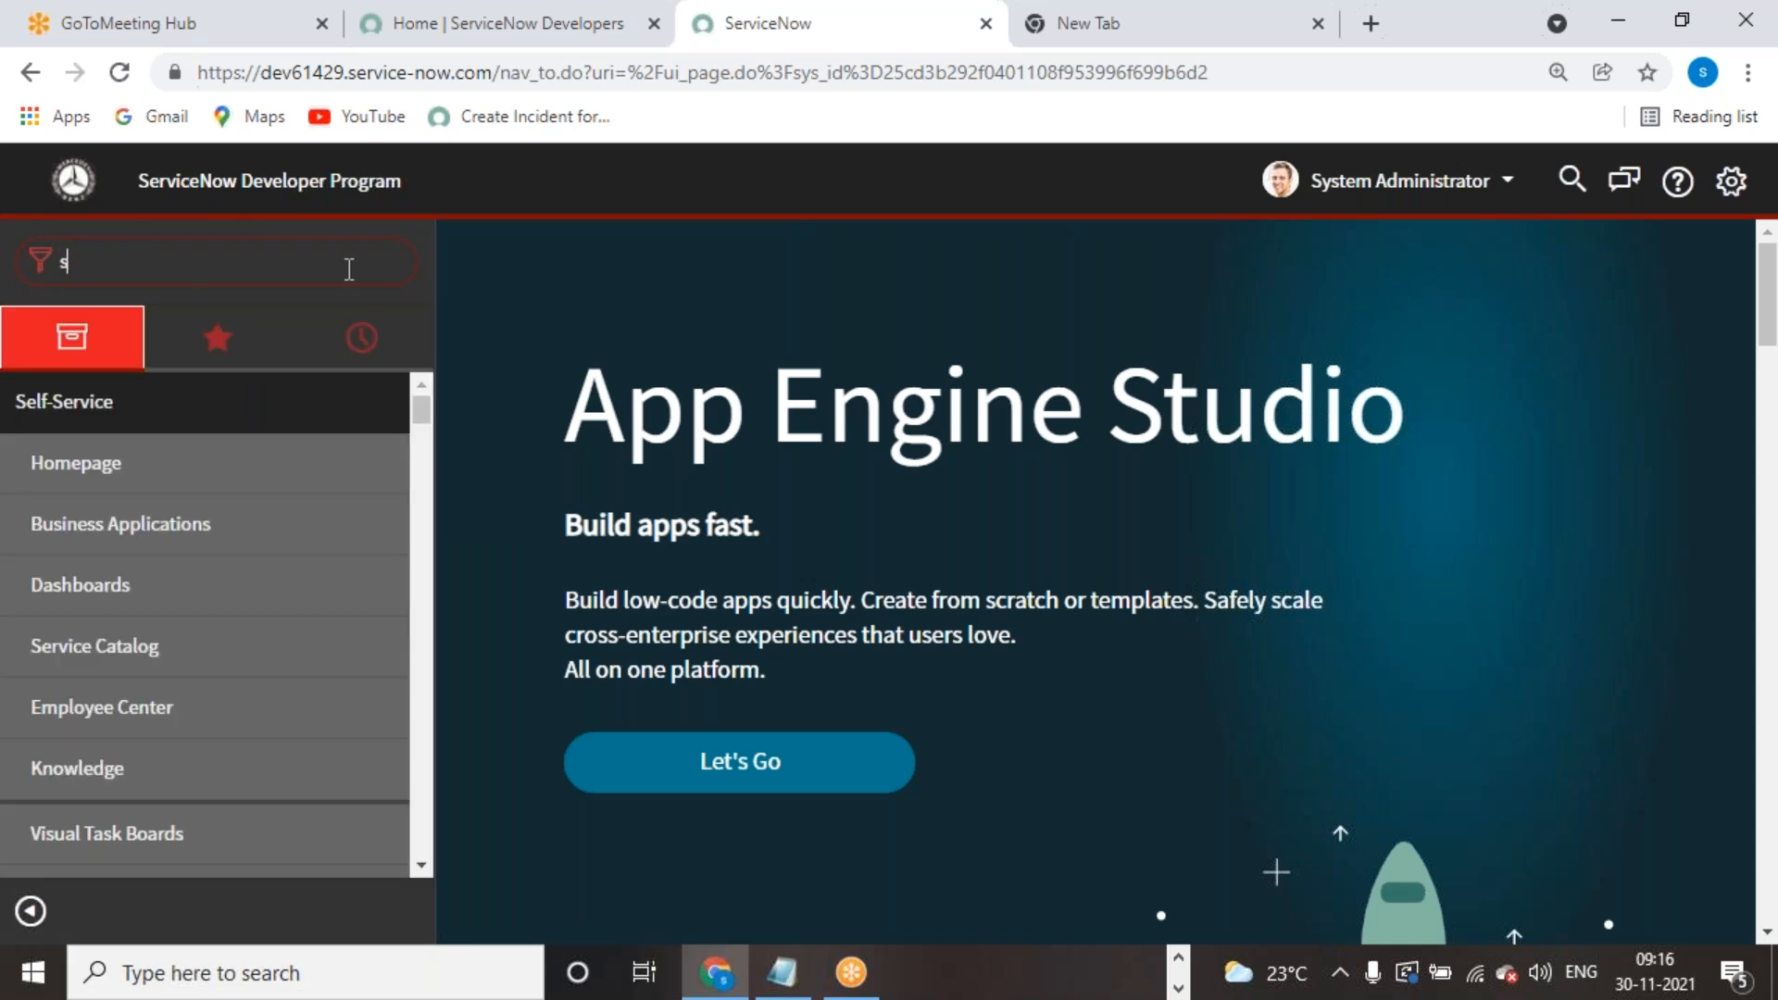
type("ys_")
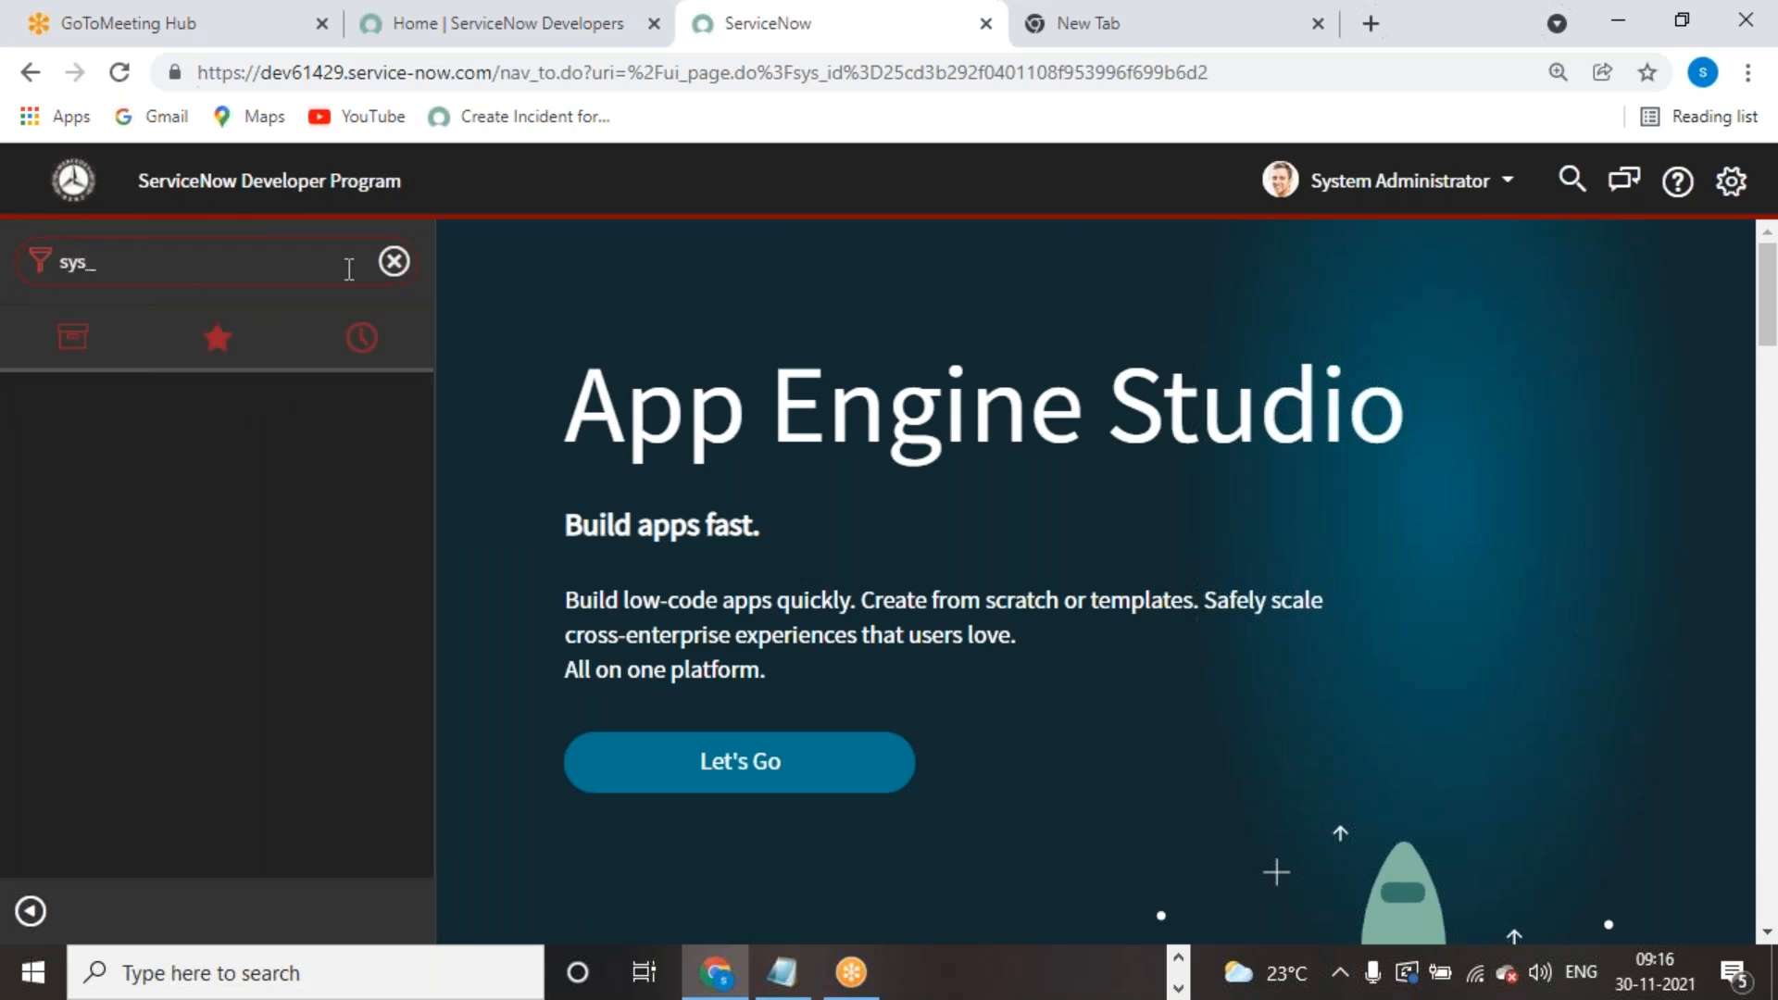
type("user.list")
key("Return")
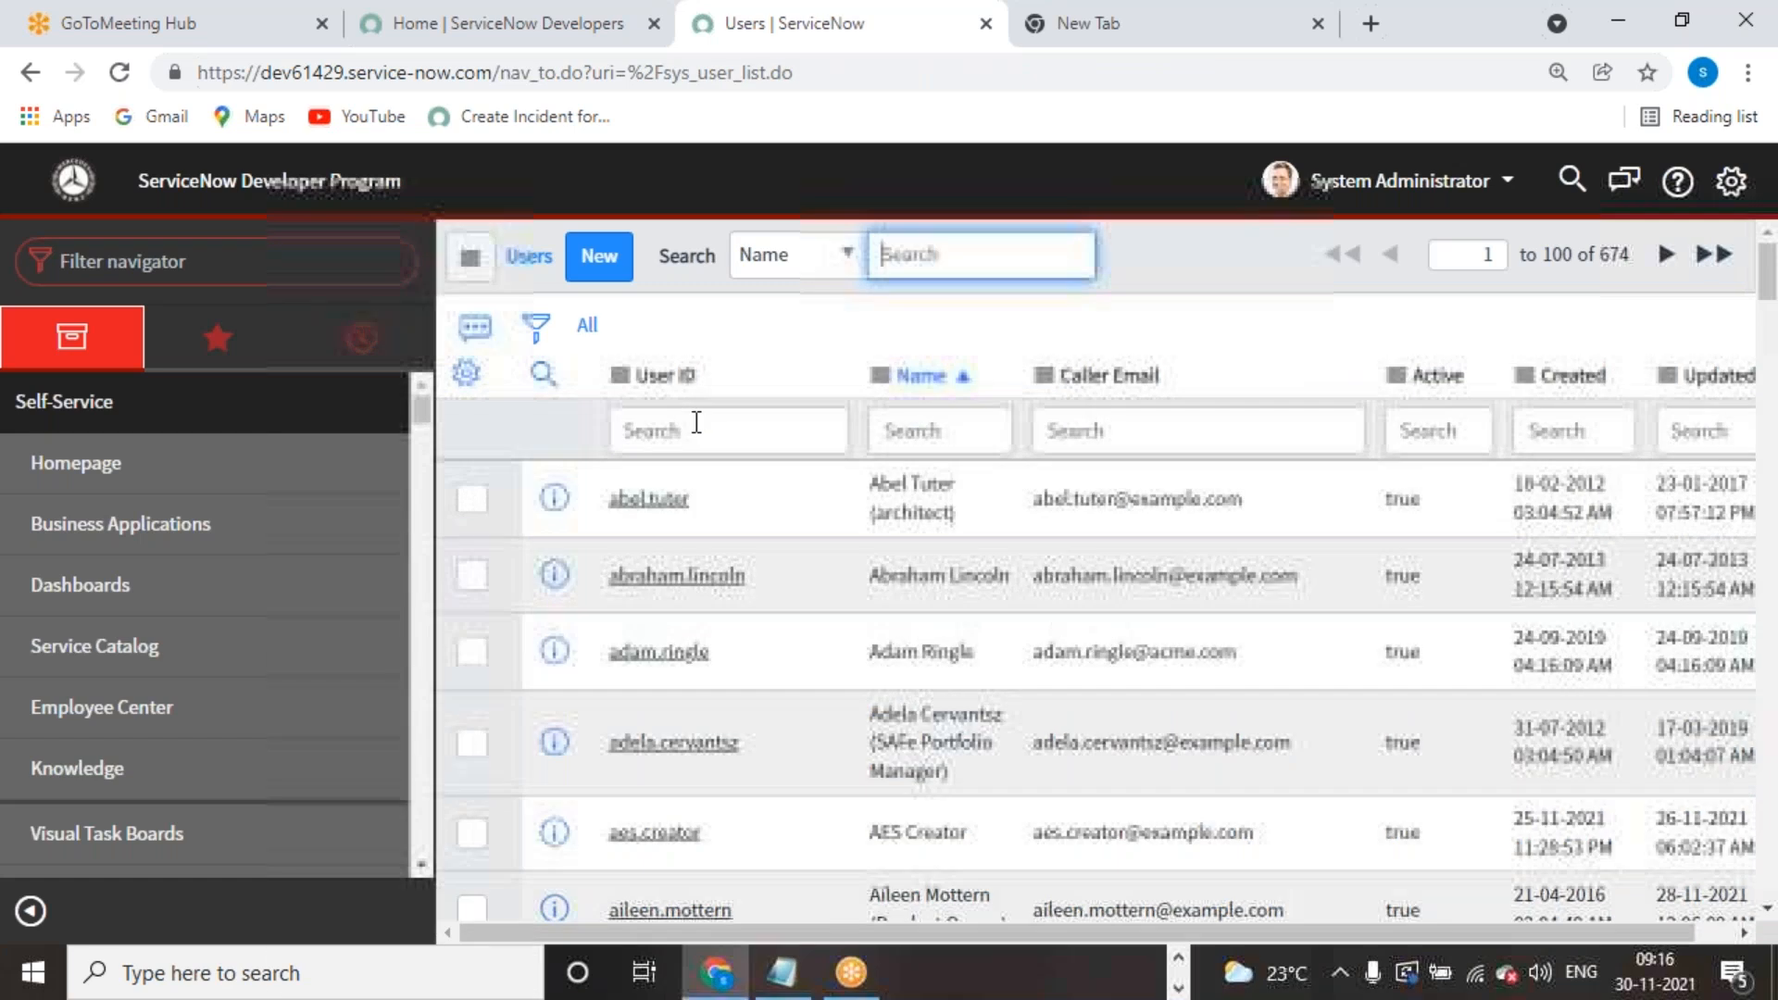
Step: Filter the user list by user ID itil and open the ITIL User record
left_click(696, 426)
type("itil")
key("Return")
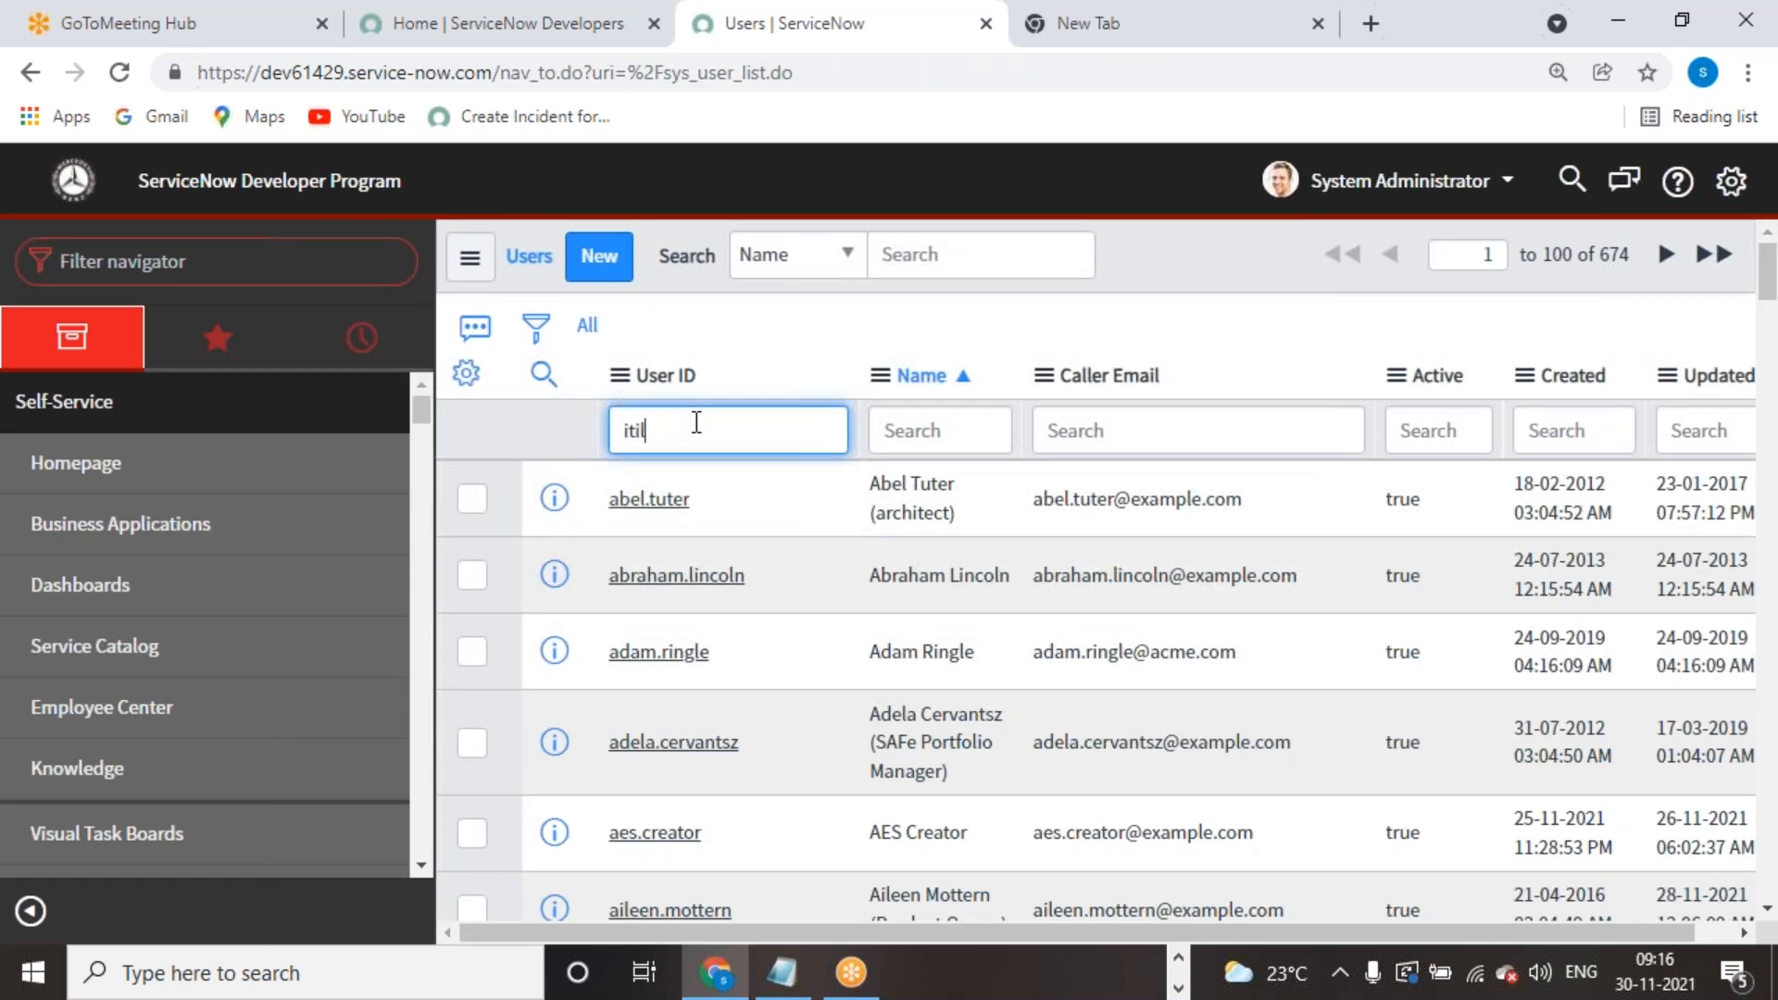
left_click(619, 498)
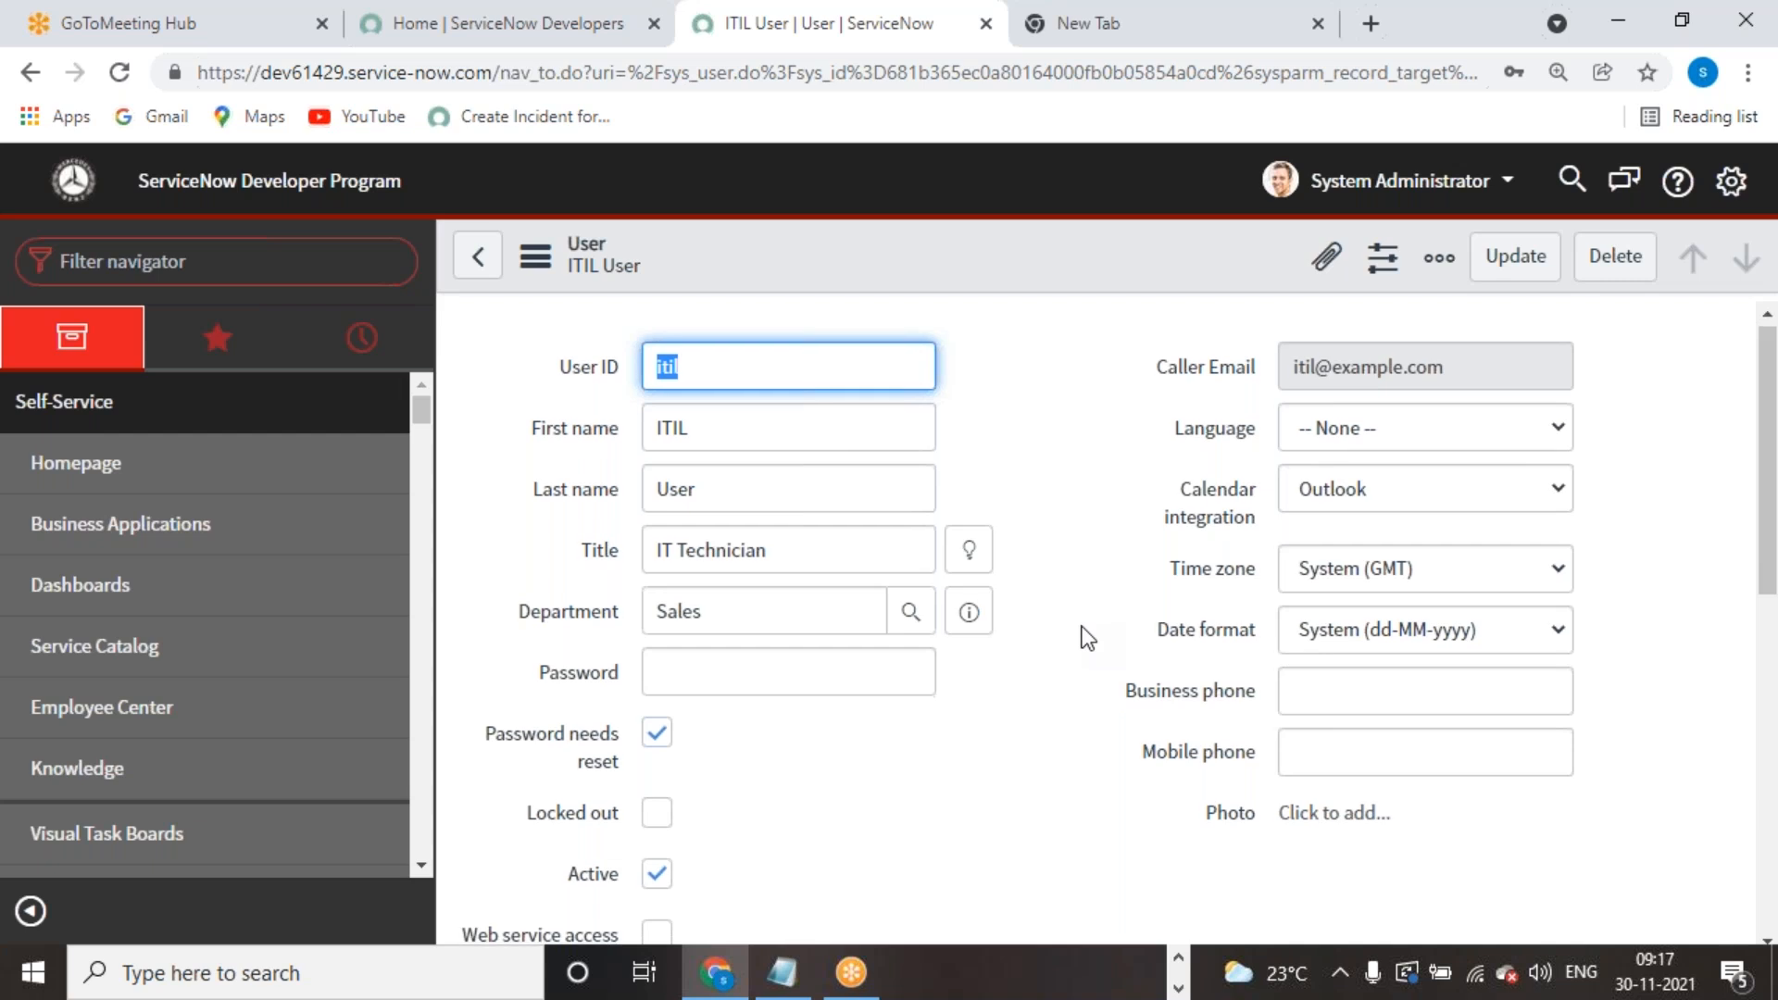
Step: Open the ITIL User's assigned roles for editing
scroll(1082, 626, "down", 10)
left_click(750, 520)
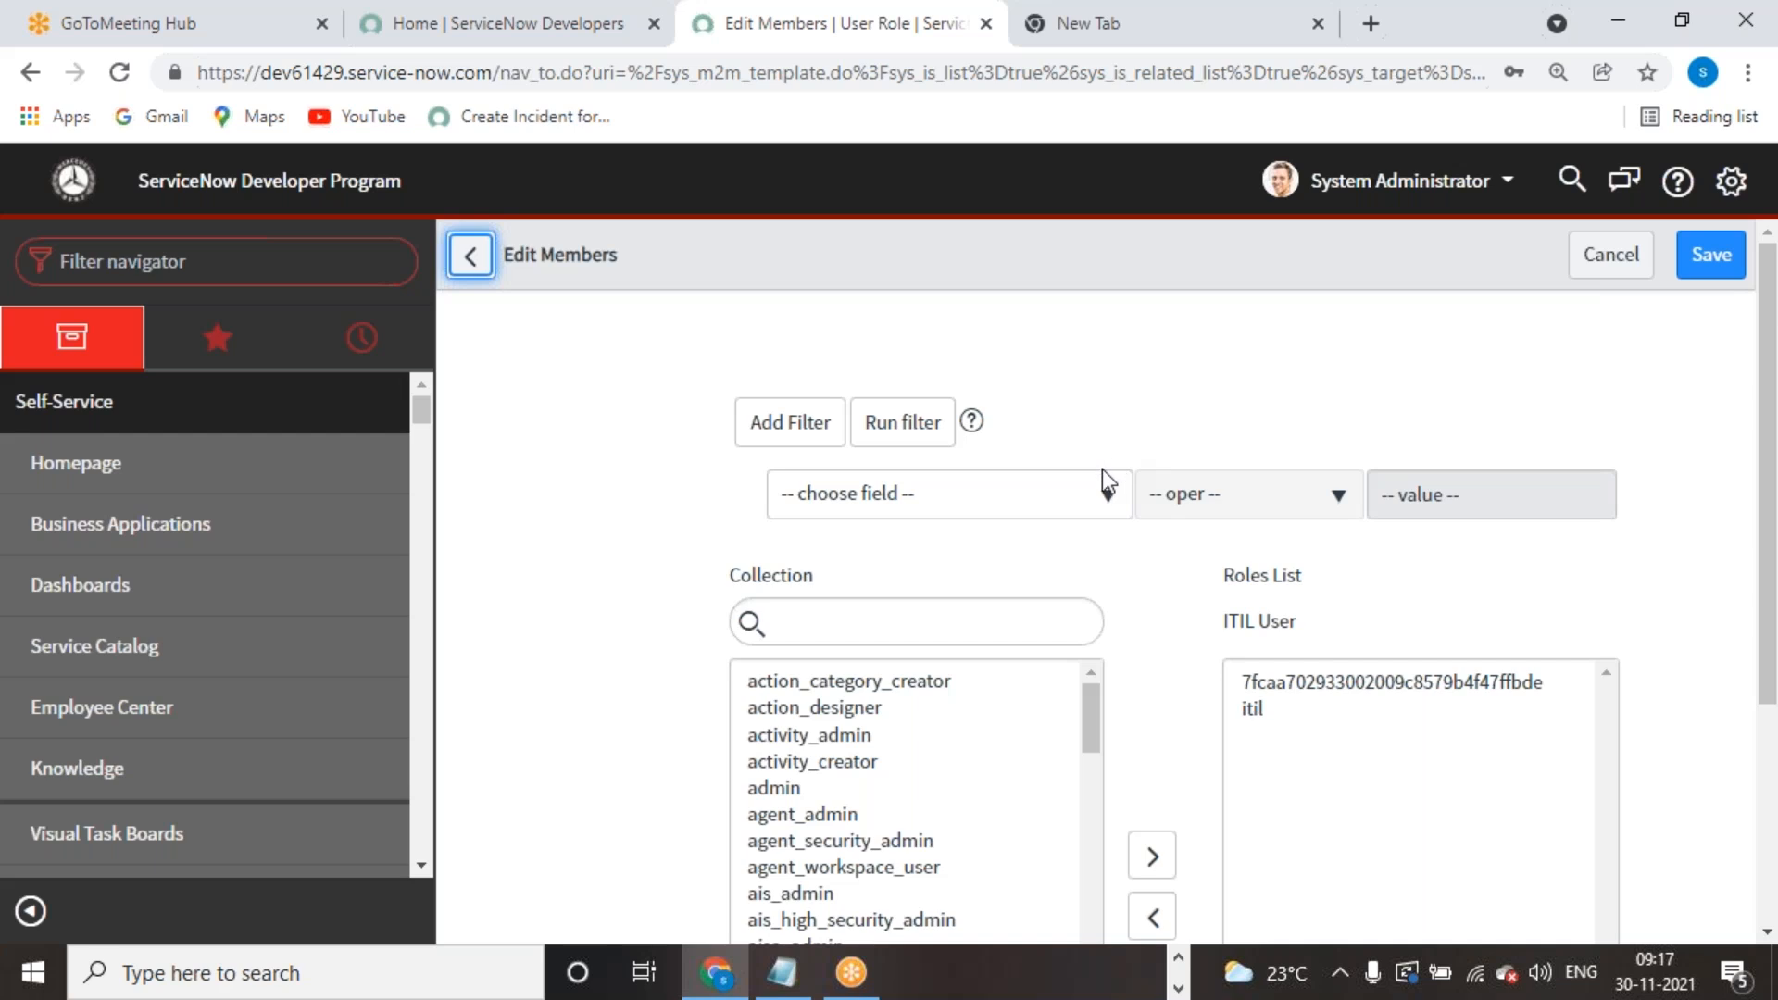
scroll(1046, 568, "down", 3)
scroll(1047, 568, "up", 3)
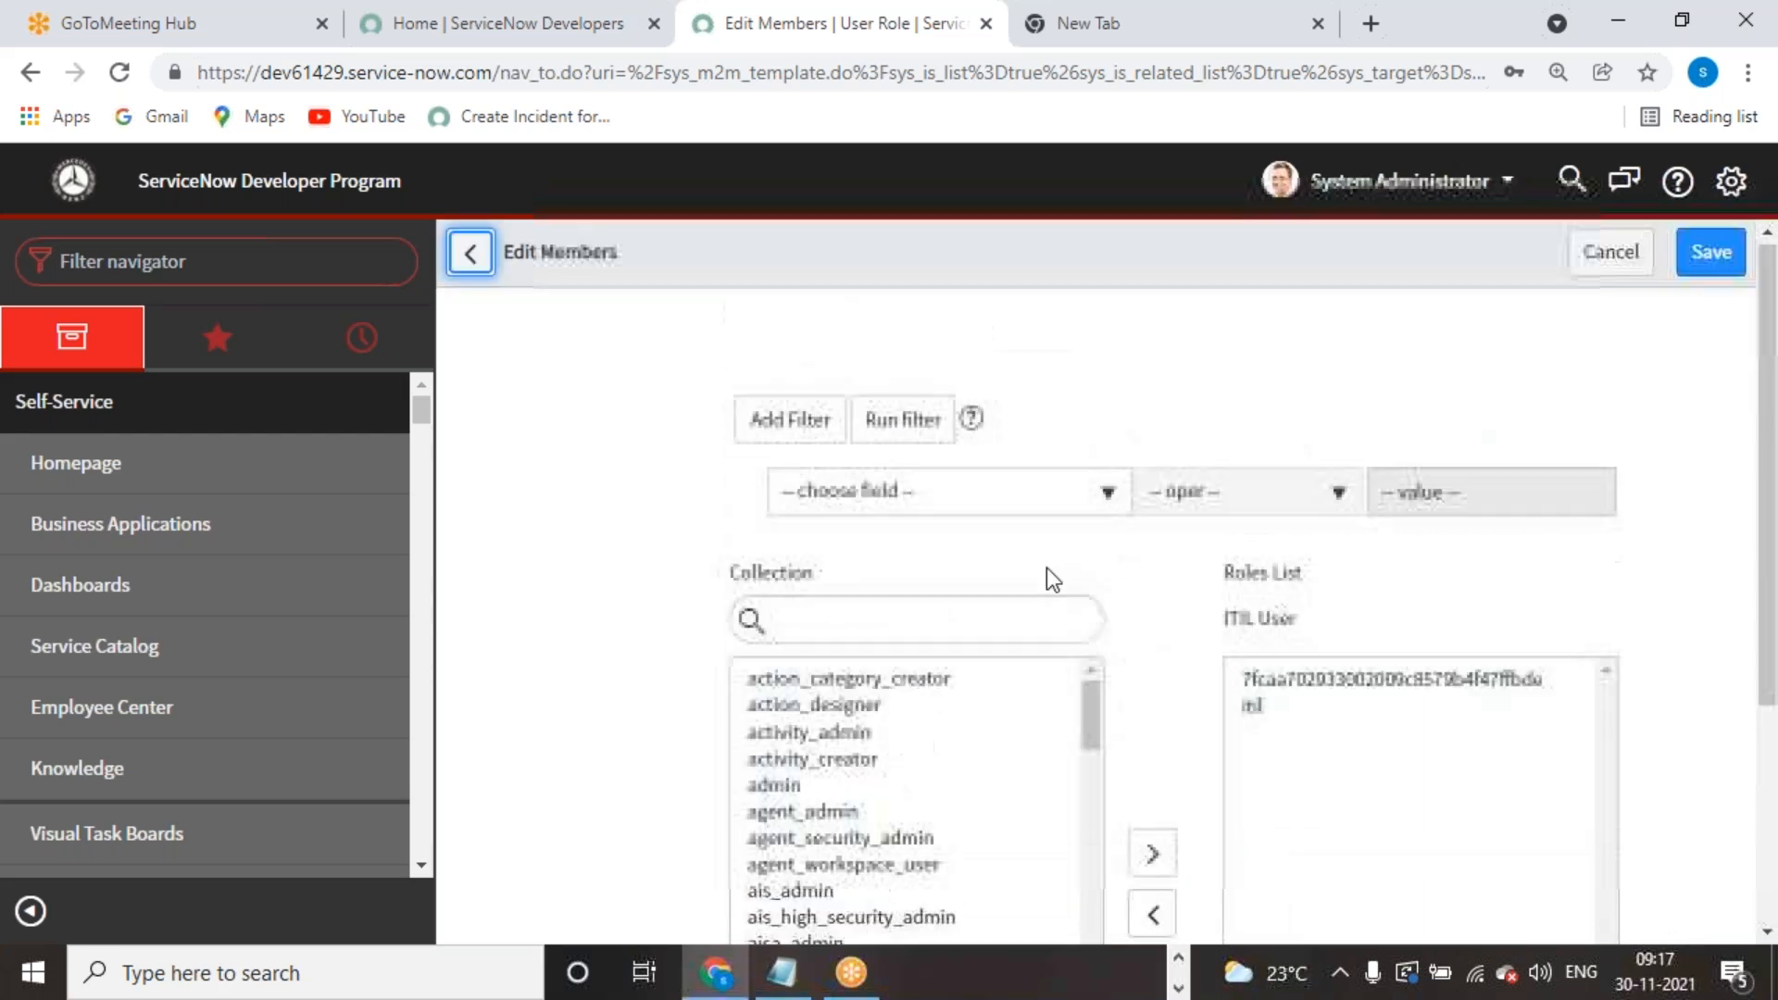
left_click(984, 514)
left_click(1162, 413)
left_click(1092, 503)
left_click(1290, 352)
left_click(1111, 496)
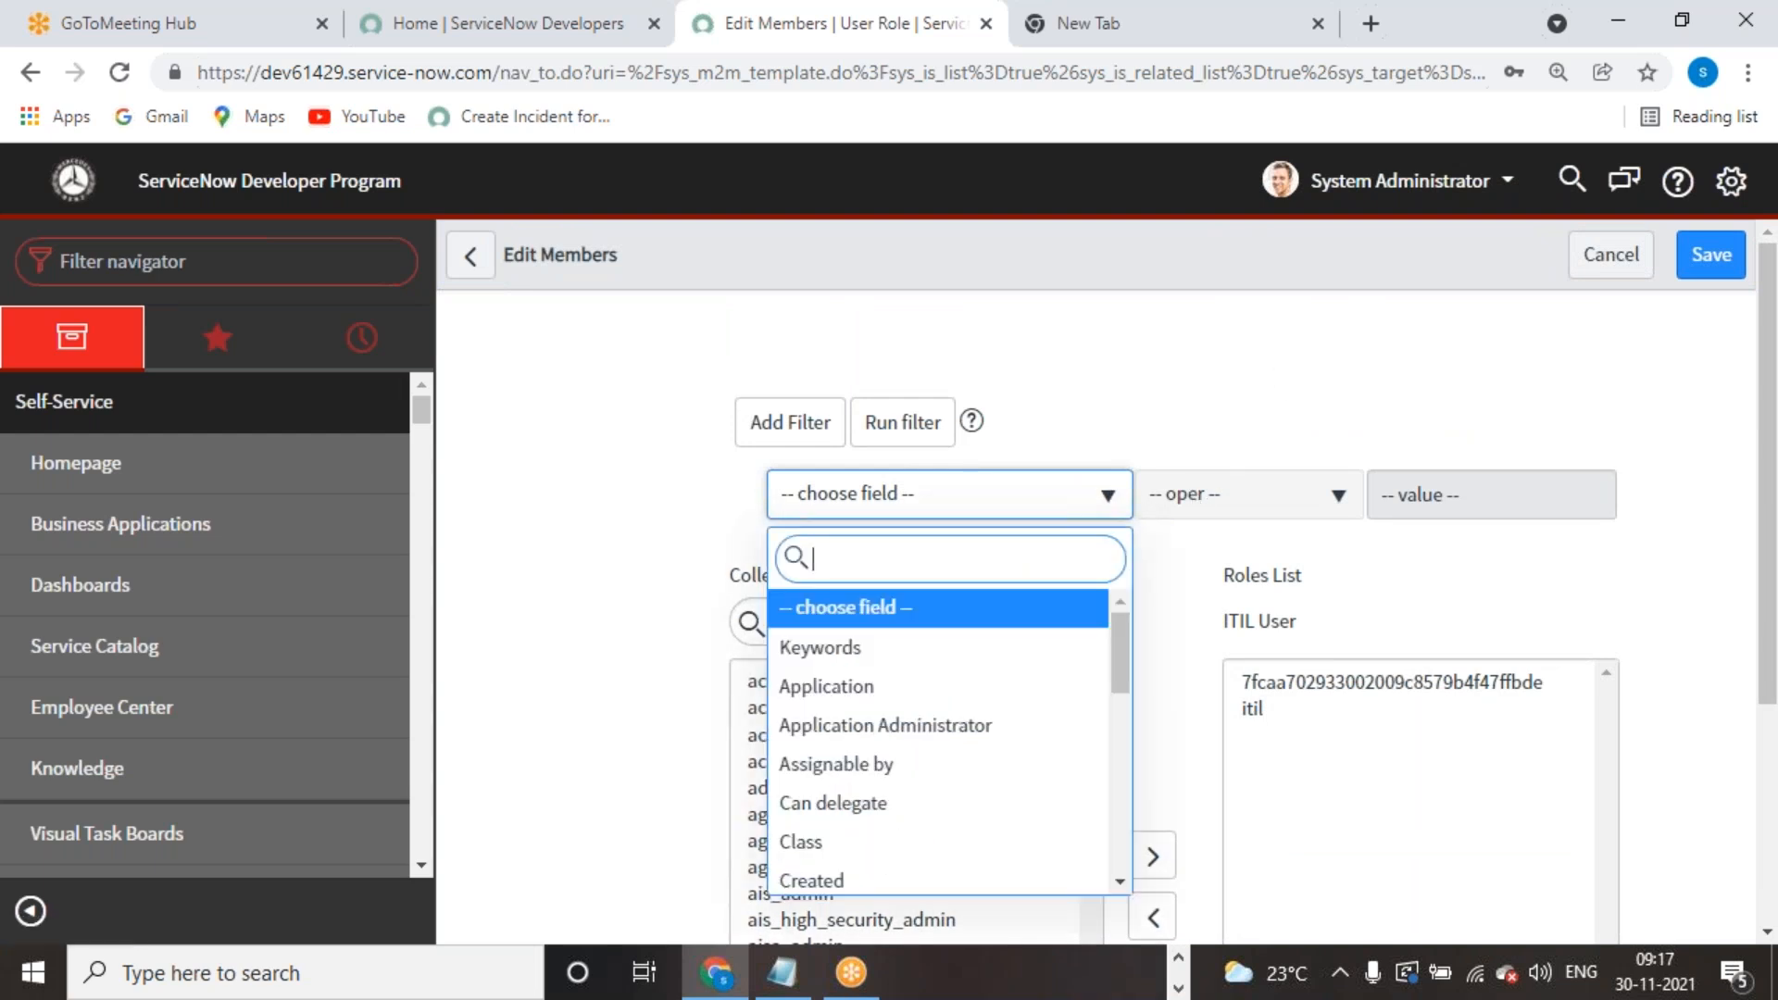
type("u_")
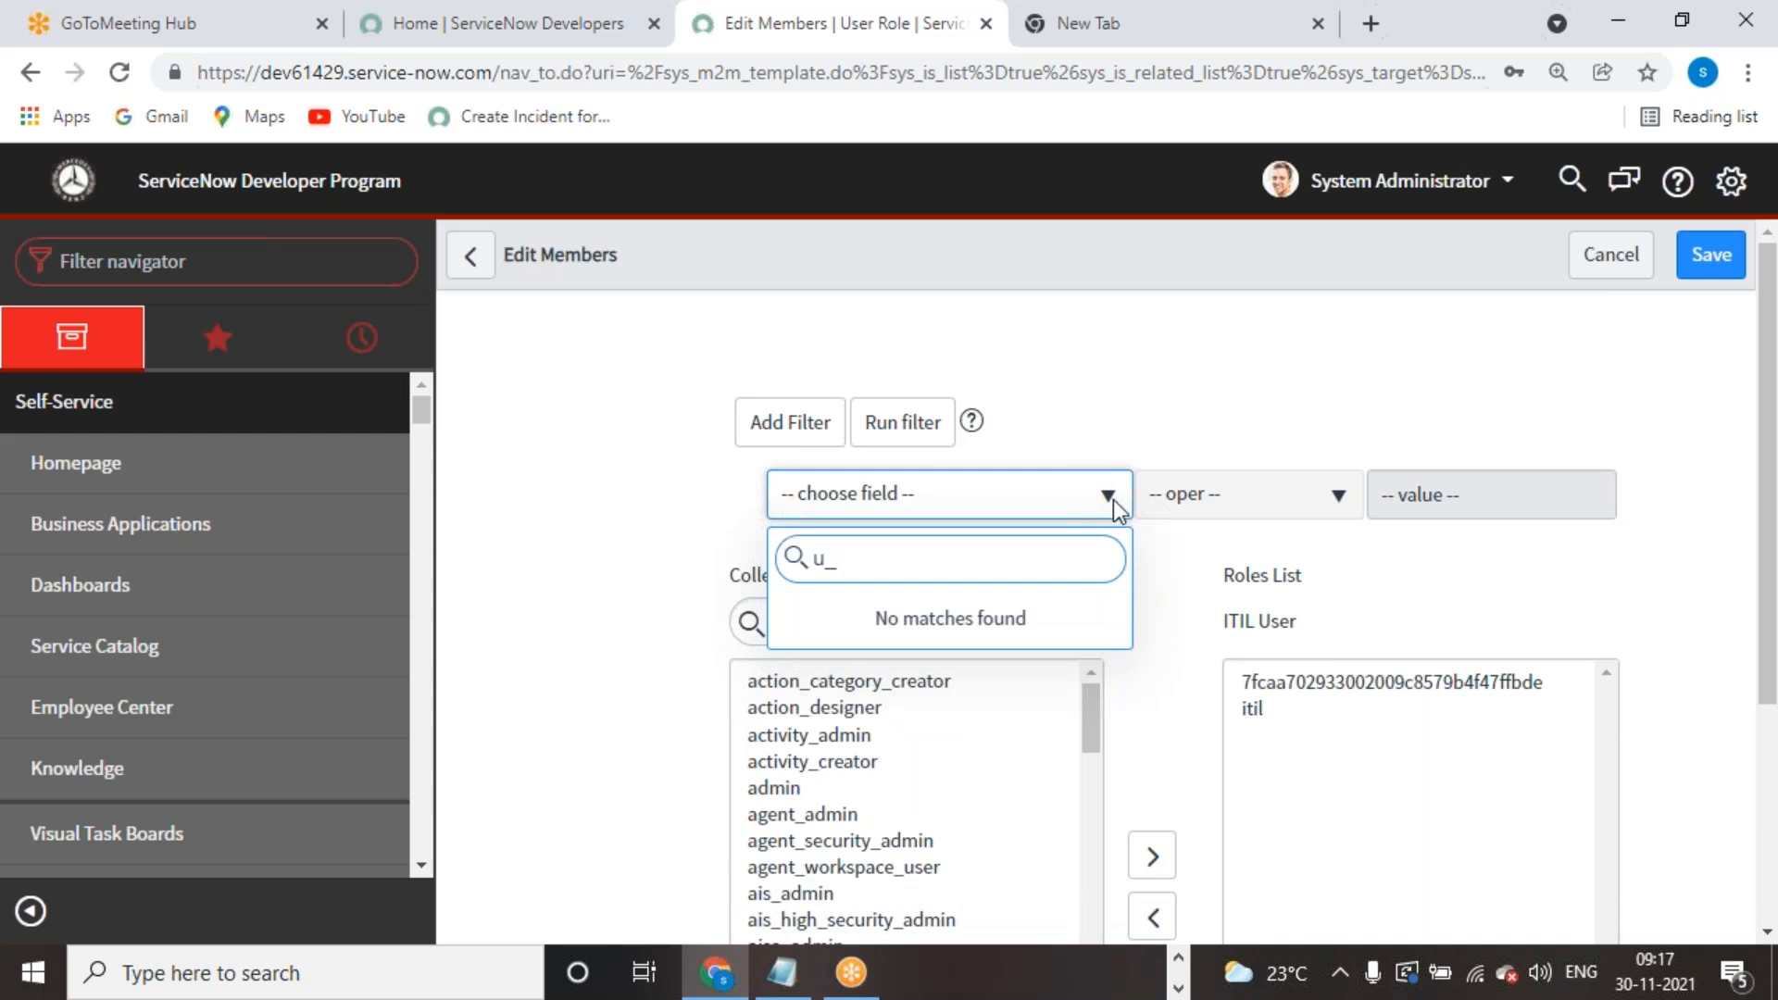
scroll(1113, 503, "down", 2)
type("ser")
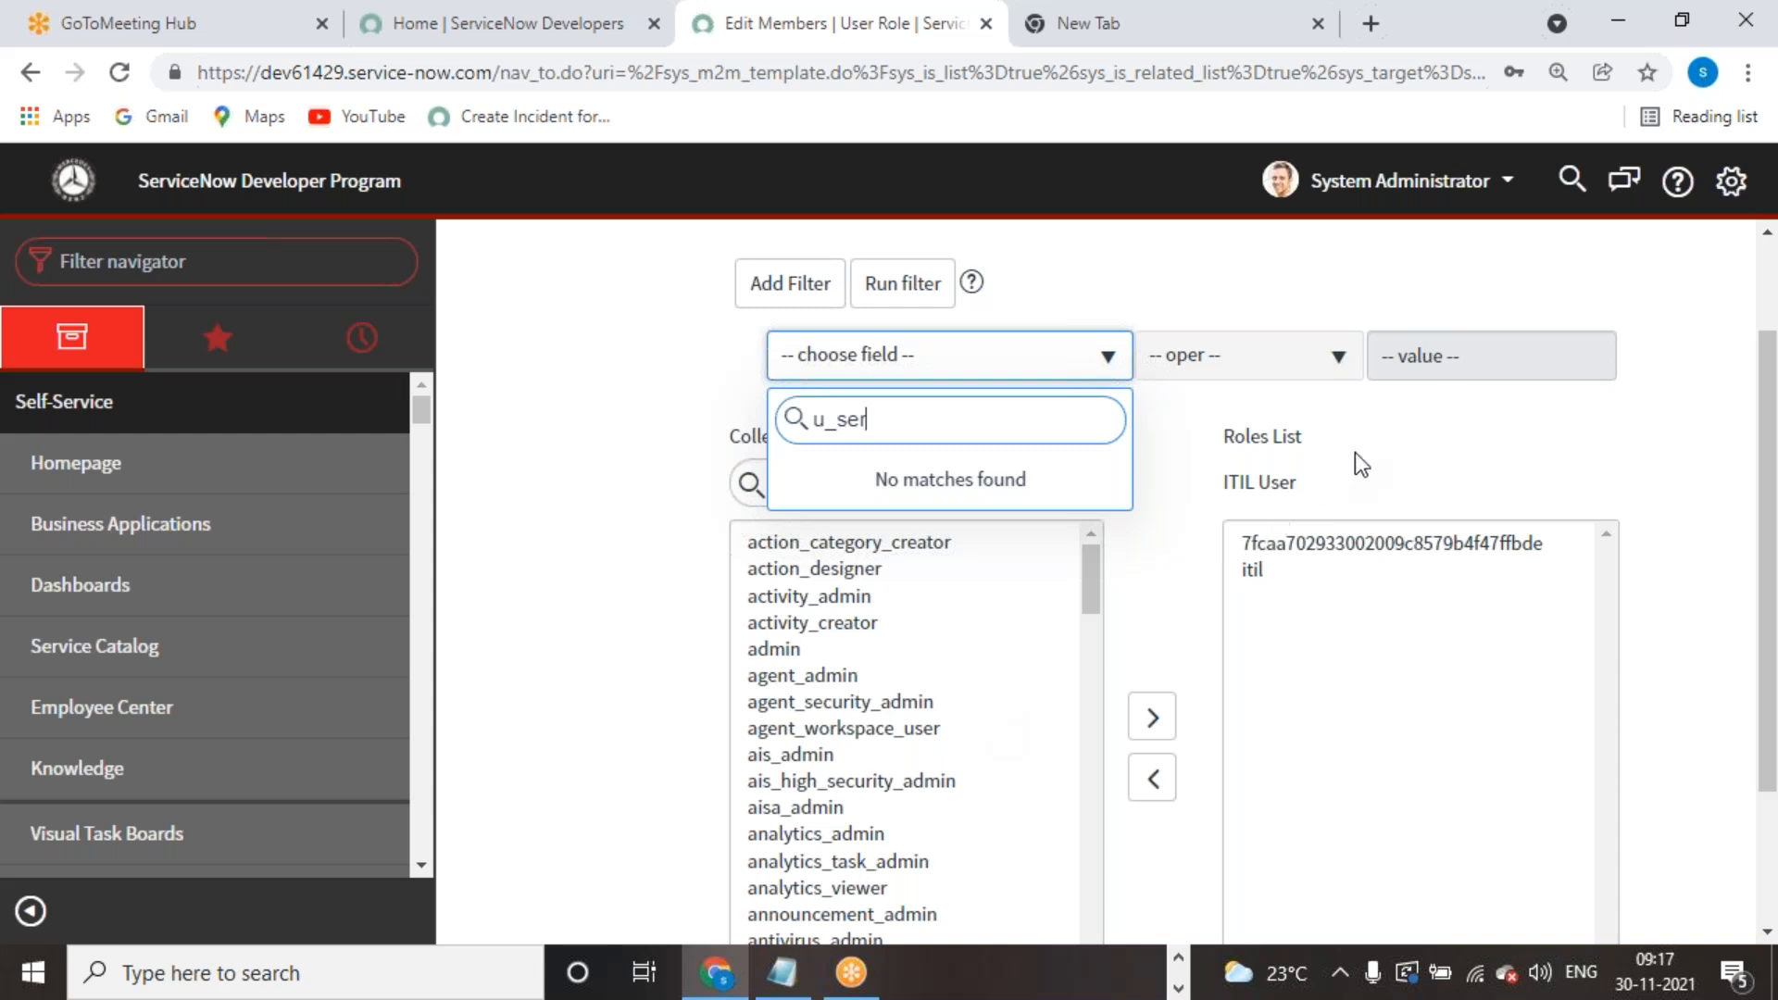
key("Escape")
Step: Find the role u_servicenow_academy_user by searching for u_se and add it to the ITIL User's roles list
left_click(908, 481)
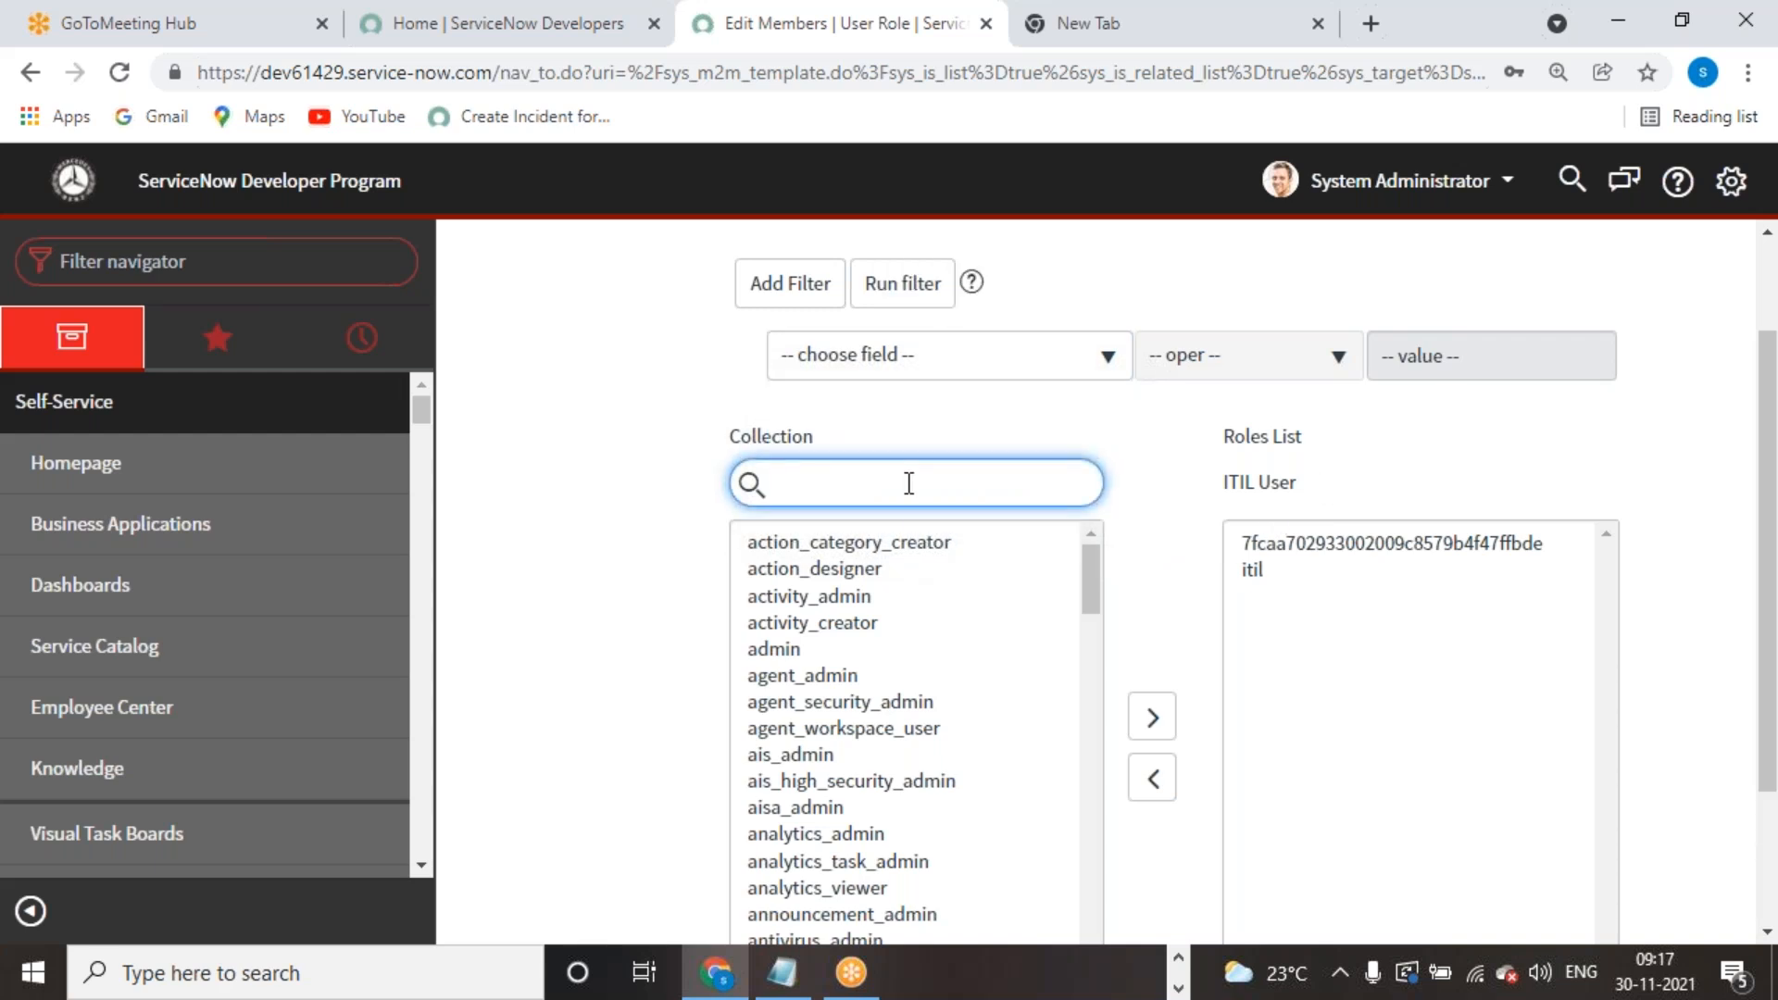
type("u_se")
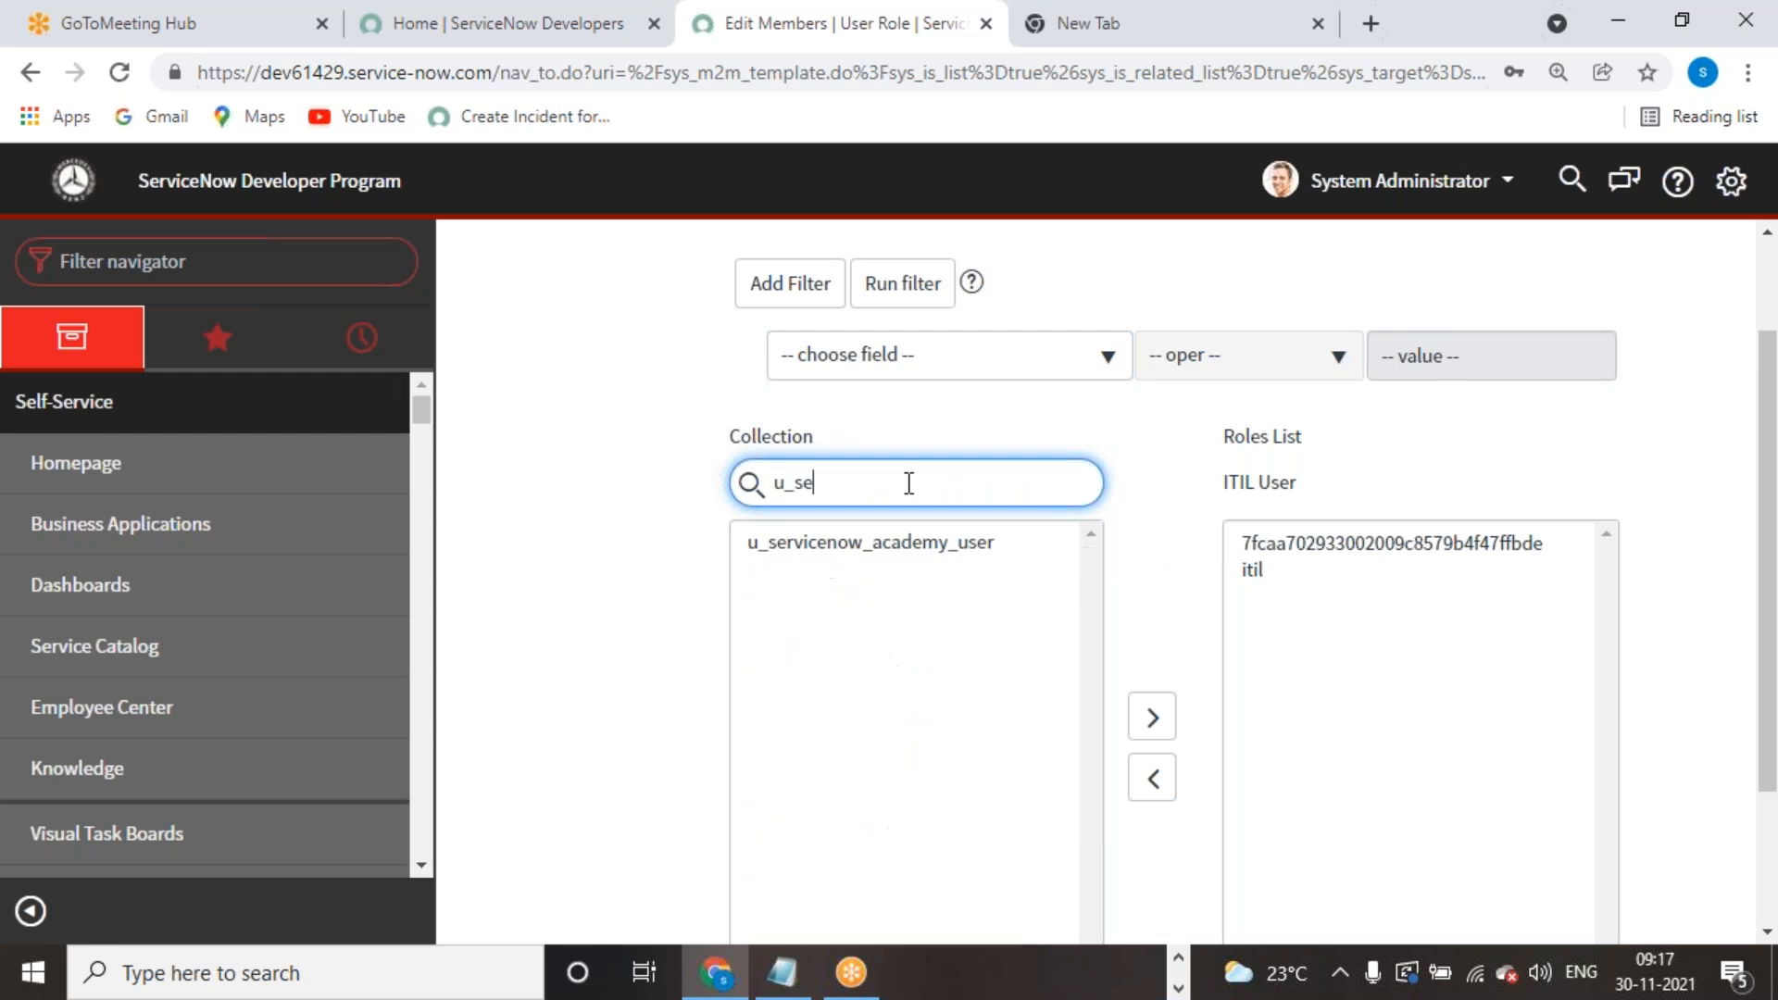
left_click(903, 542)
left_click(1152, 716)
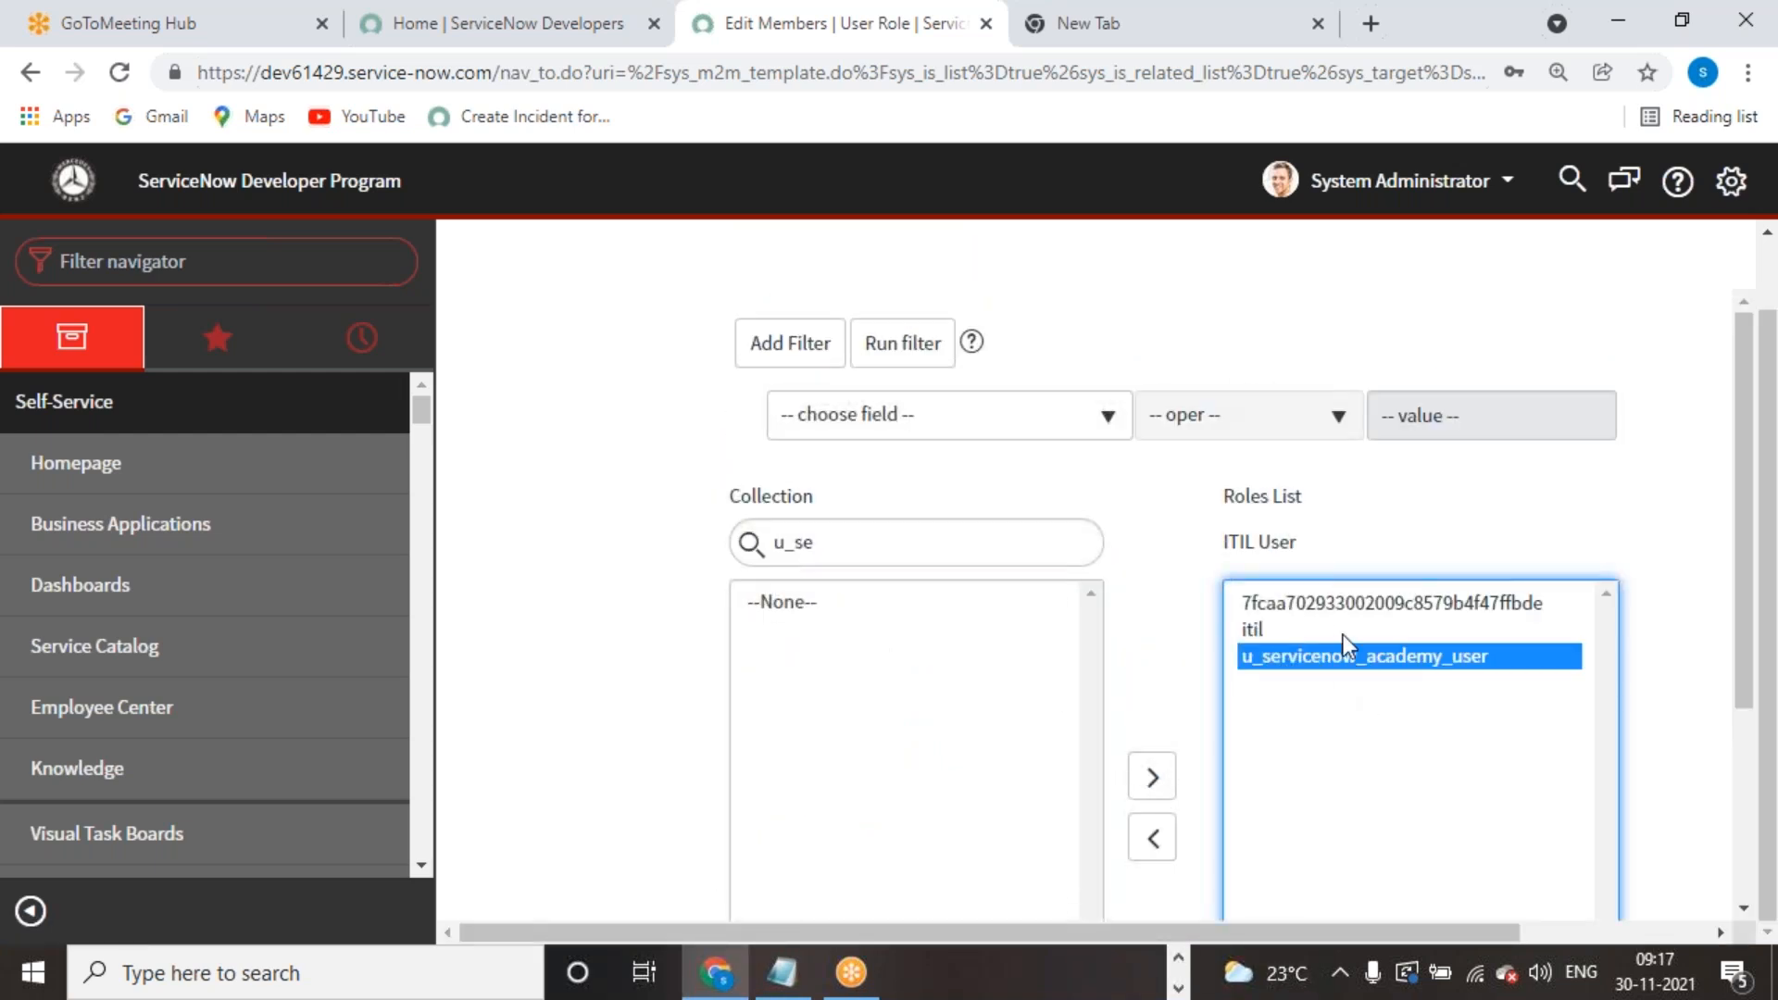
double_click(1329, 603)
scroll(1330, 602, "down", 1)
scroll(1347, 709, "down", 1)
scroll(1348, 714, "up", 2)
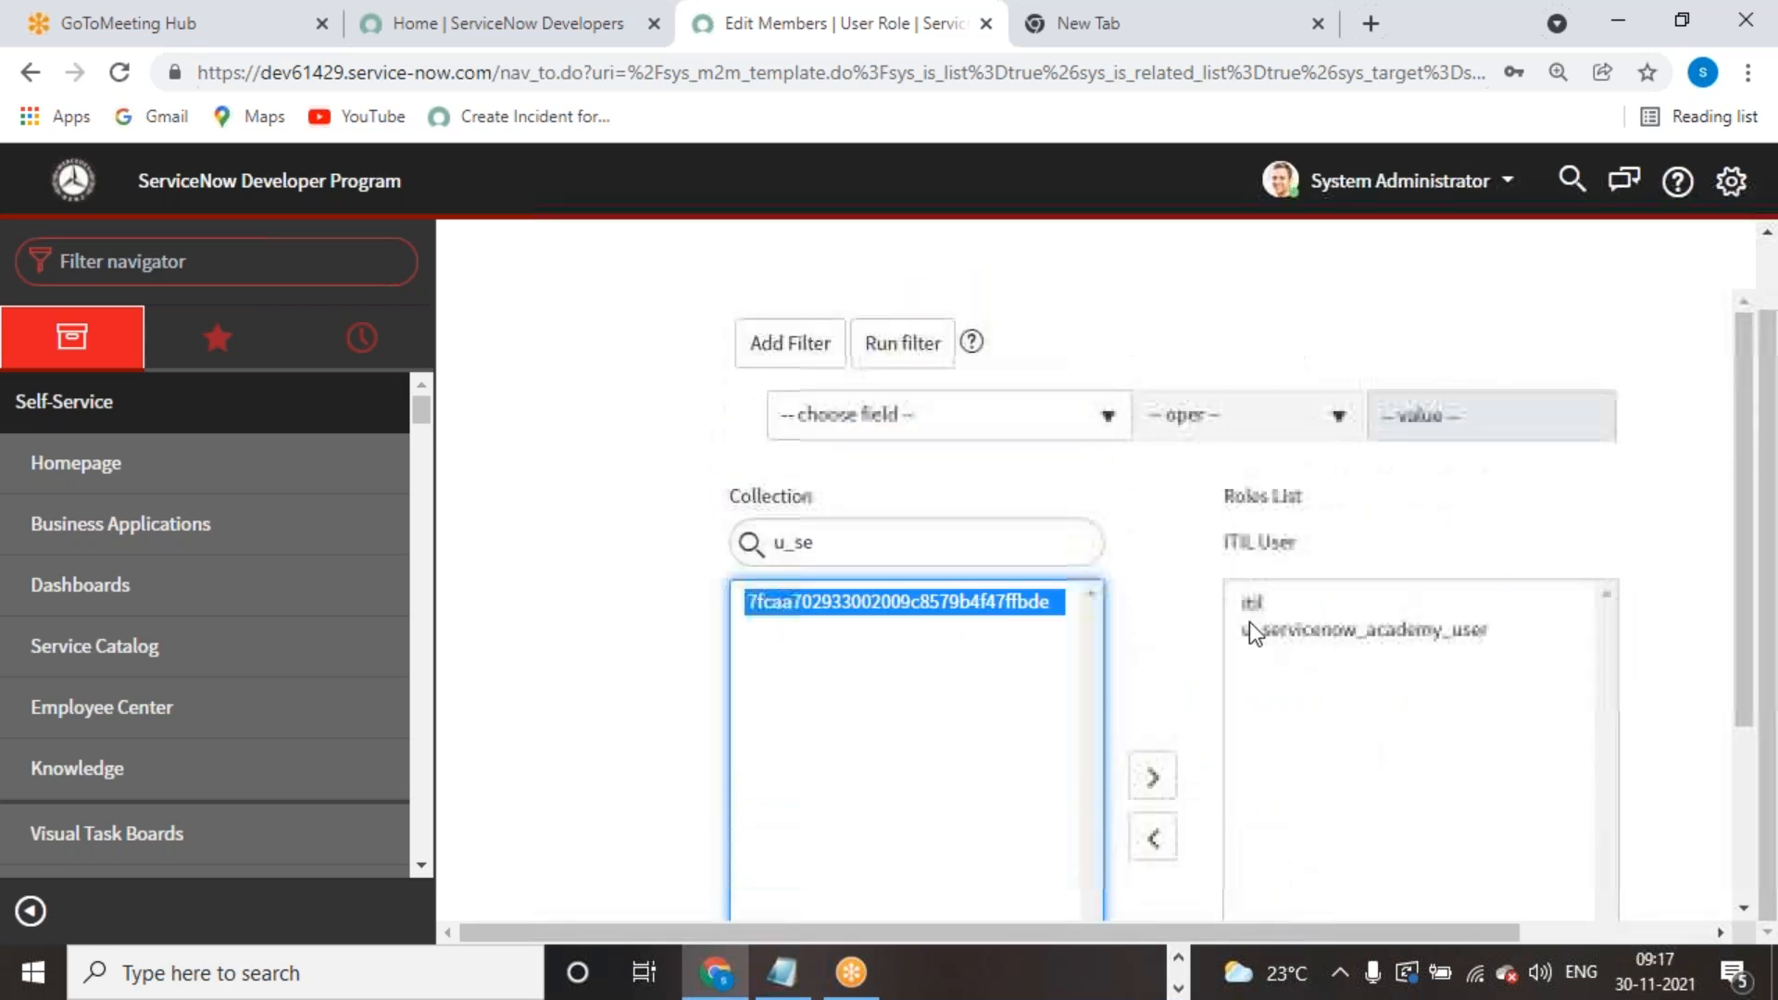
left_click(1155, 778)
Step: Save the ITIL User's updated roles list
scroll(1349, 747, "down", 2)
scroll(1375, 743, "down", 1)
left_click(1261, 840)
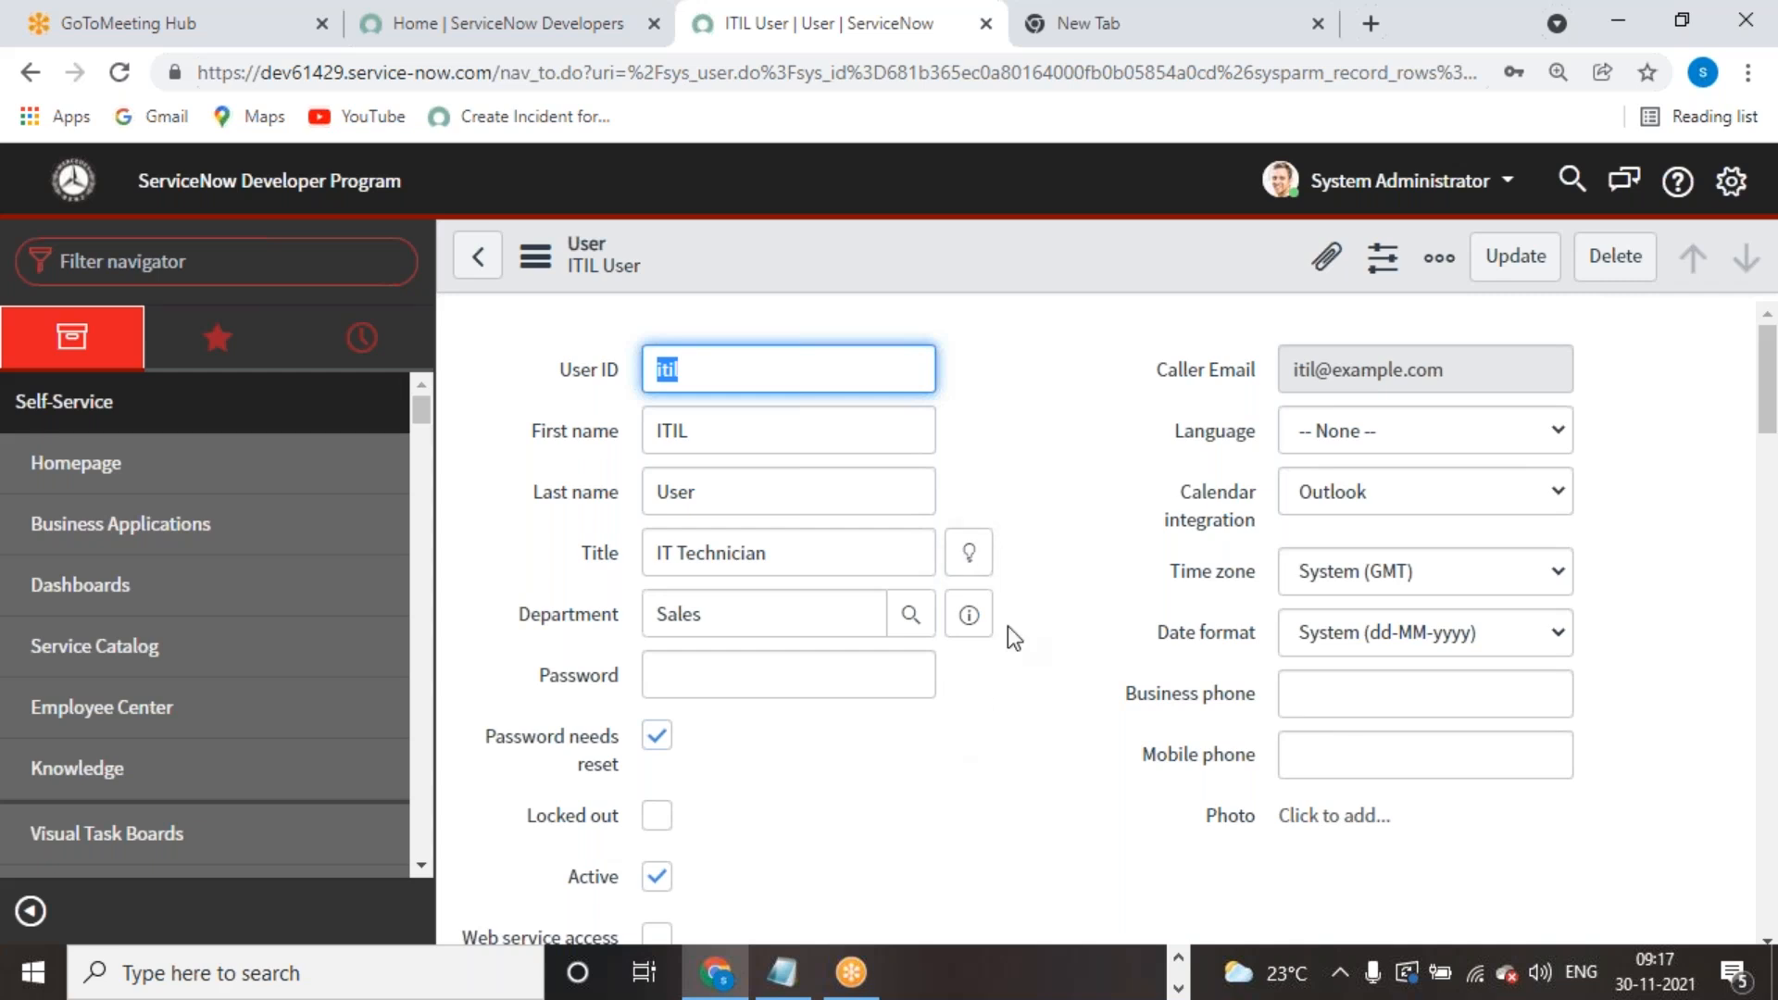
Step: Save the ITIL User record and impersonate the user ITIL User, found by searching for itil
right_click(1088, 257)
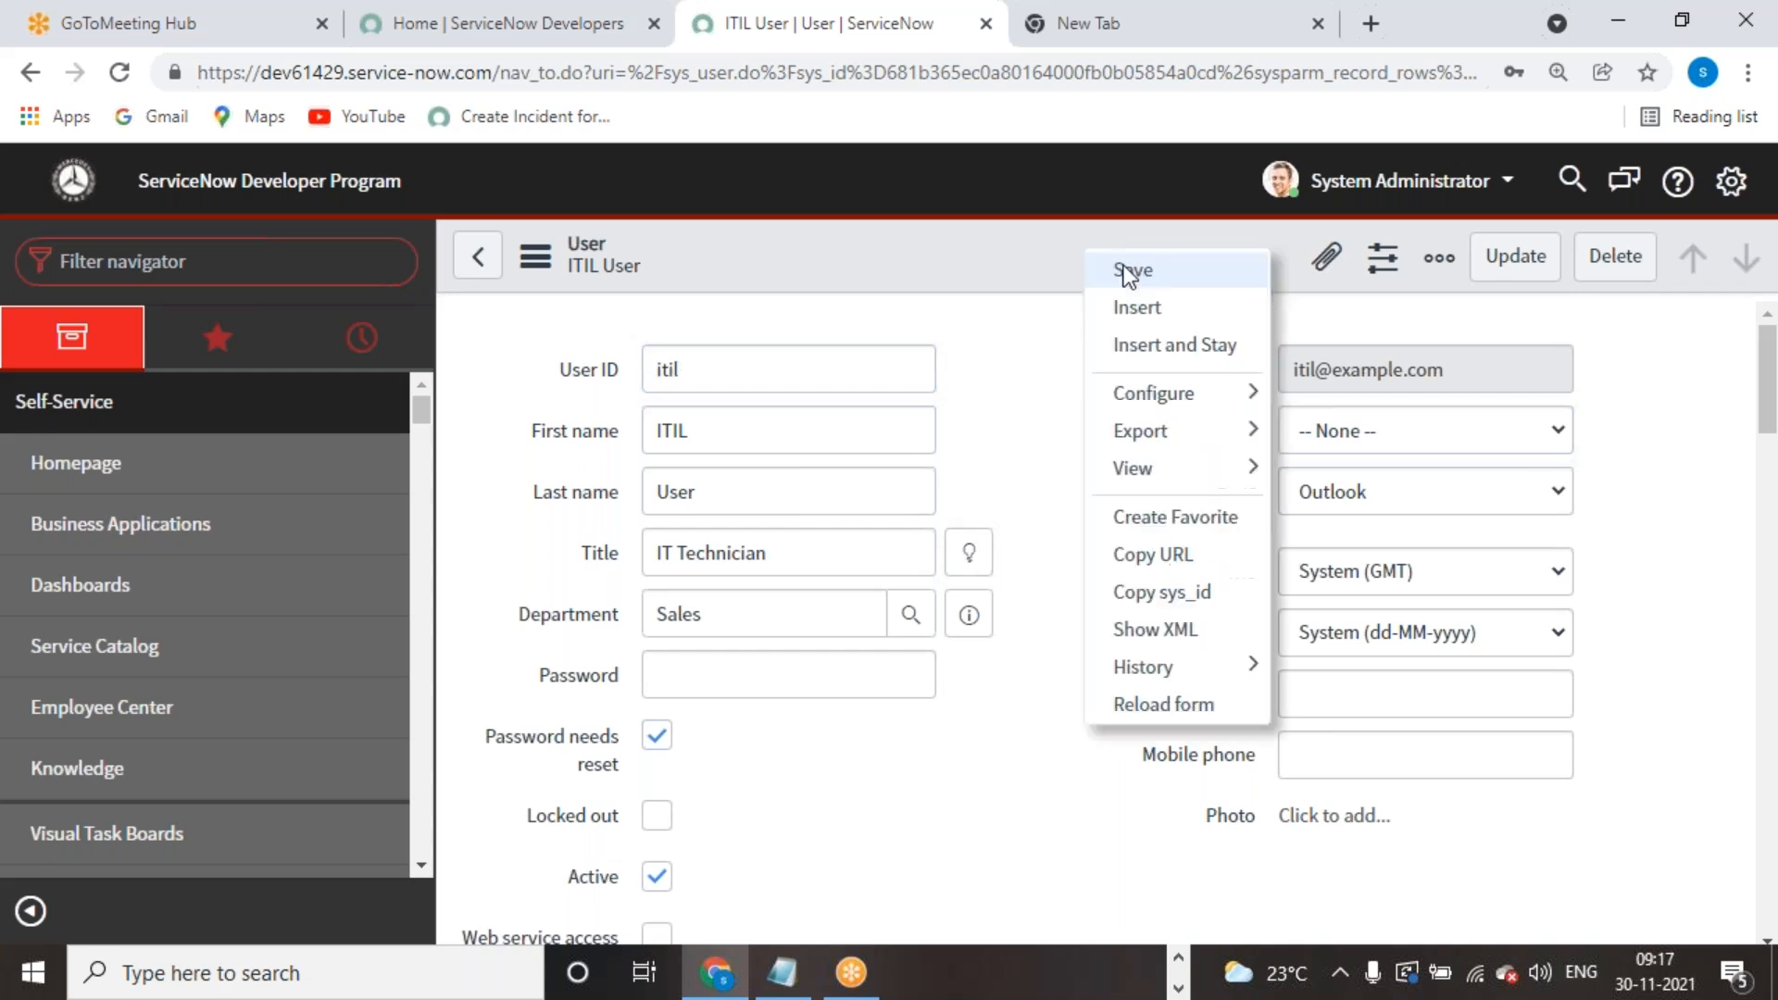
left_click(1131, 270)
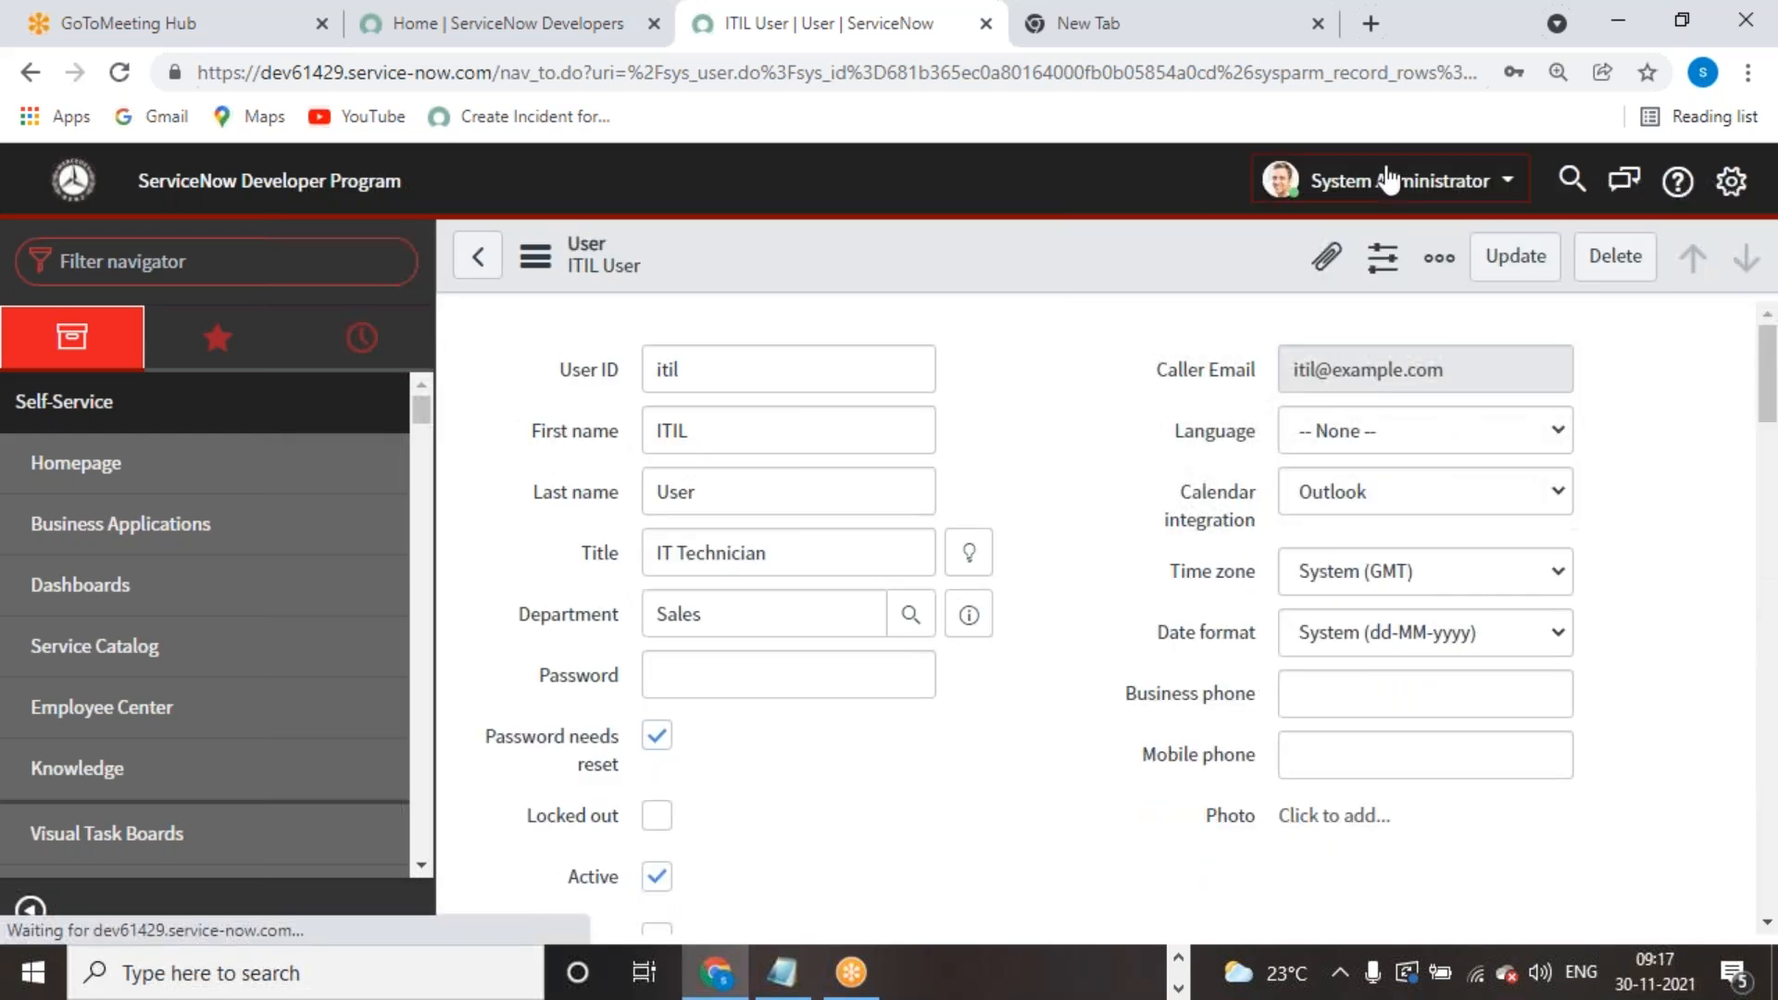
left_click(1386, 178)
left_click(1385, 271)
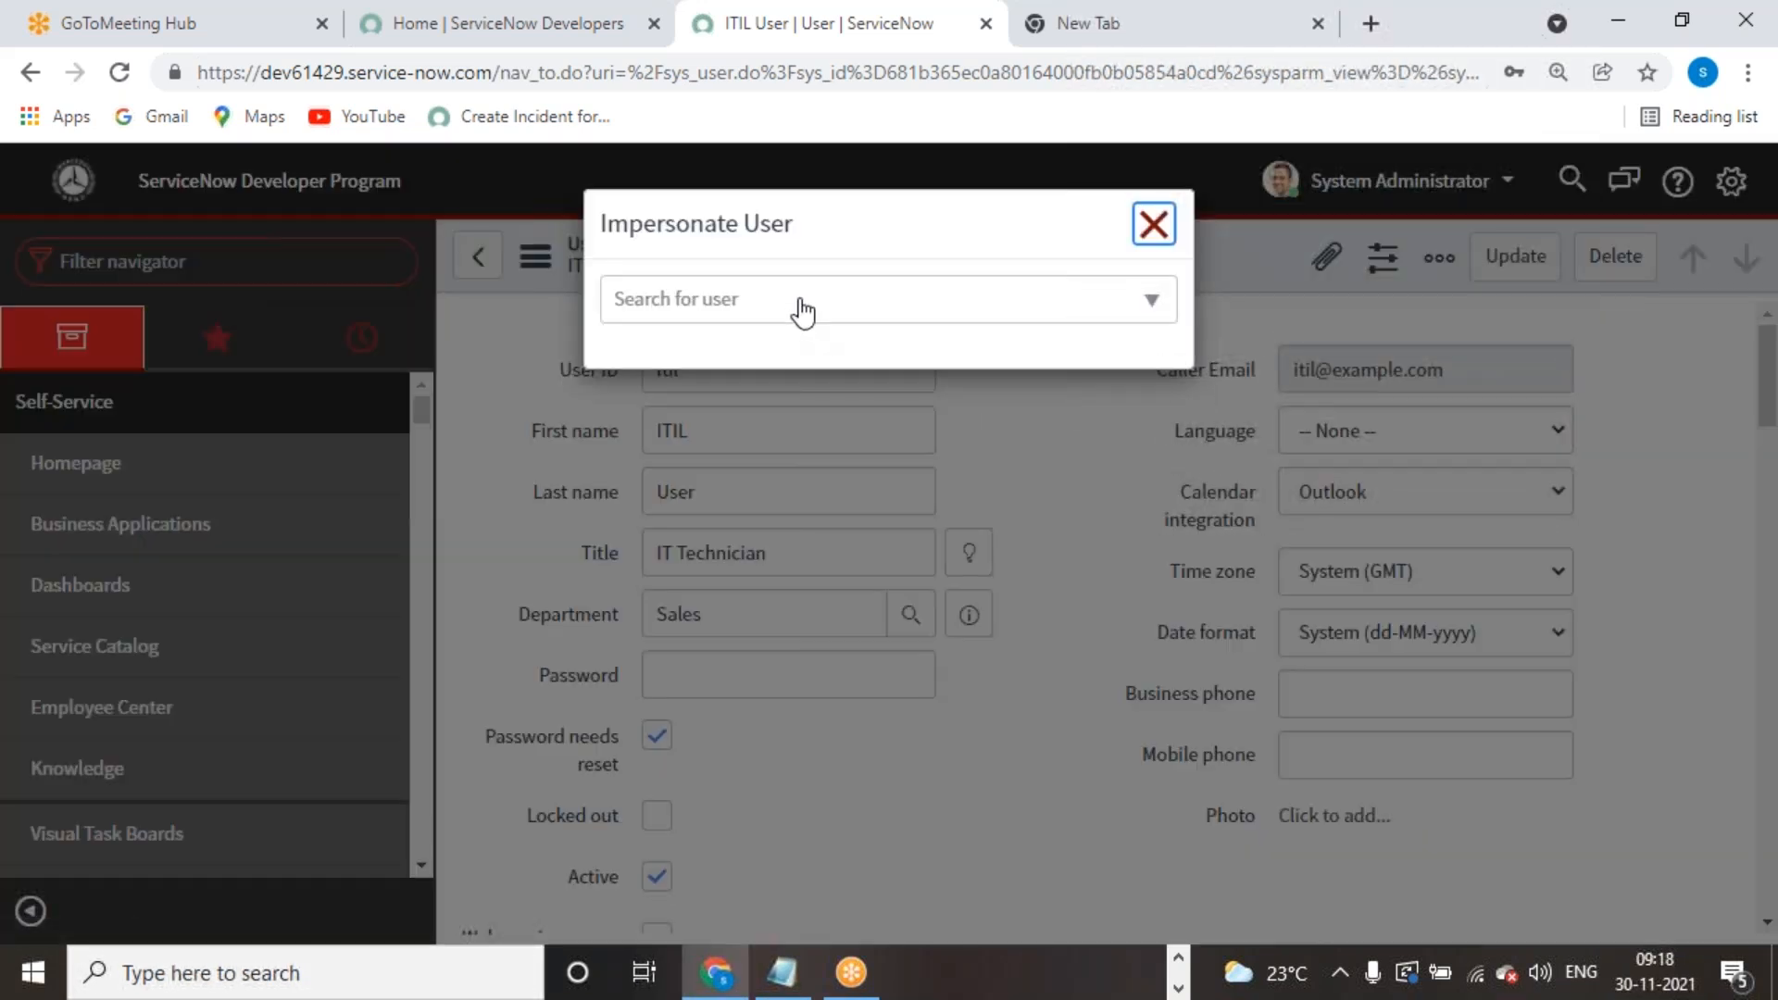
left_click(802, 312)
type("itil")
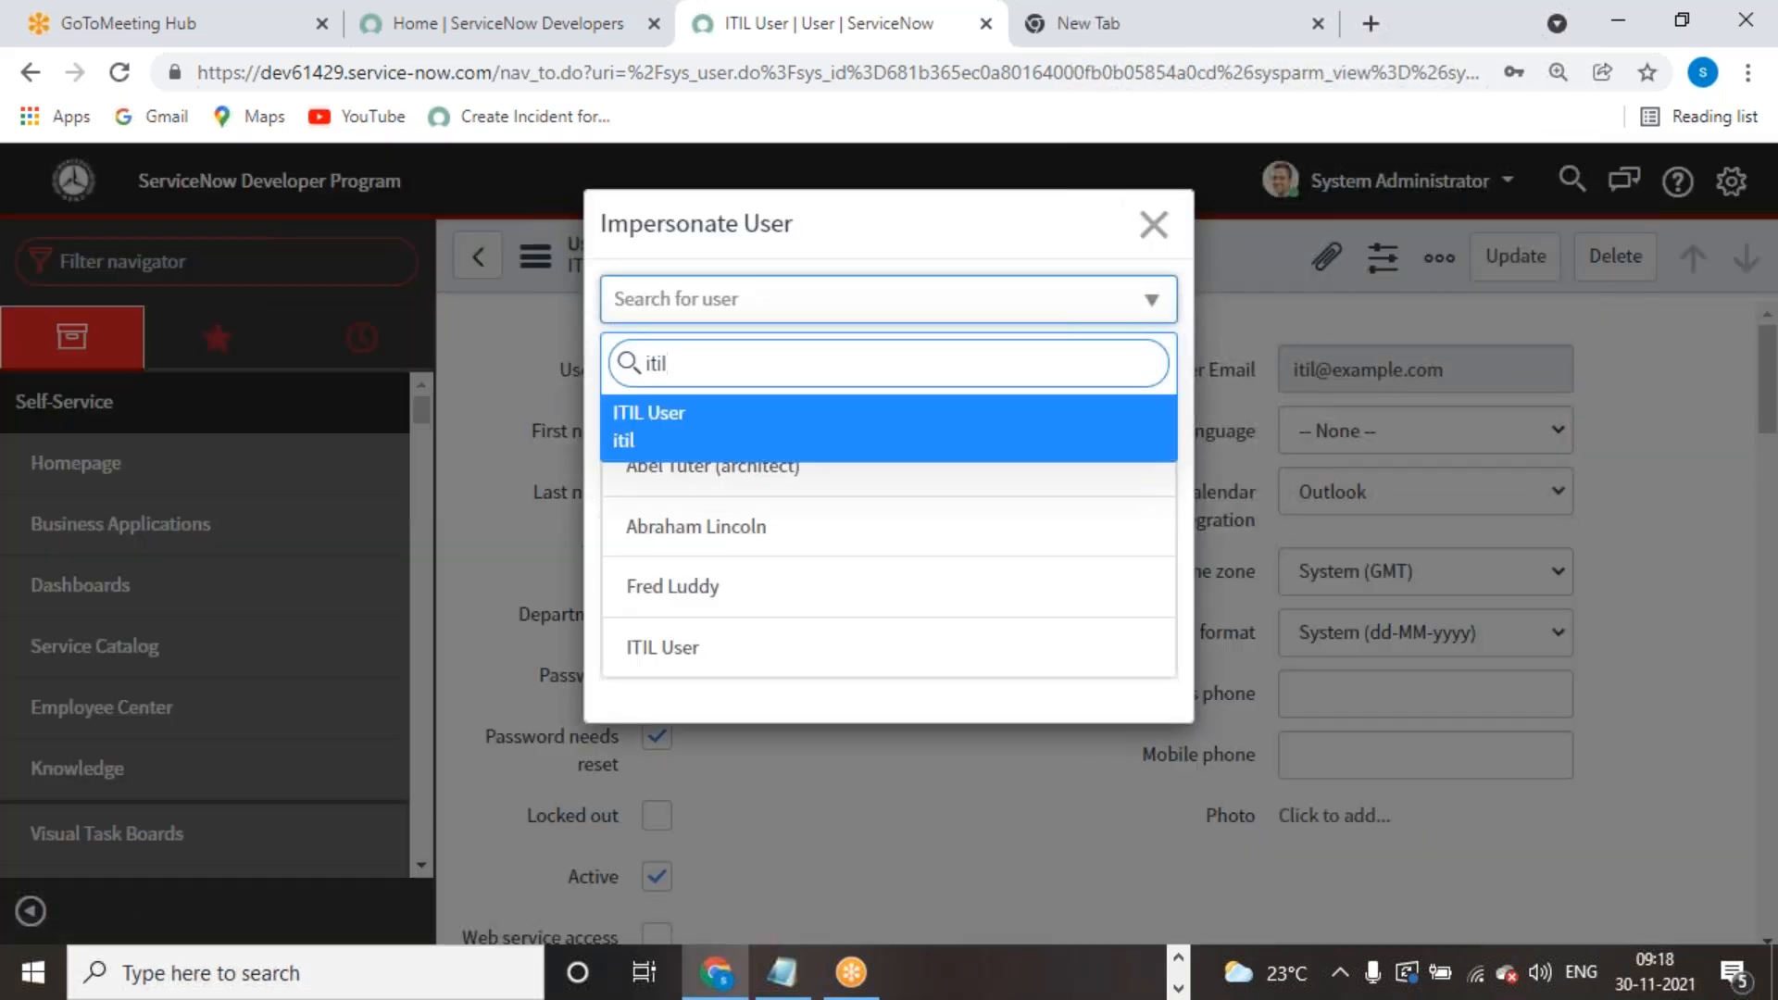
key("Return")
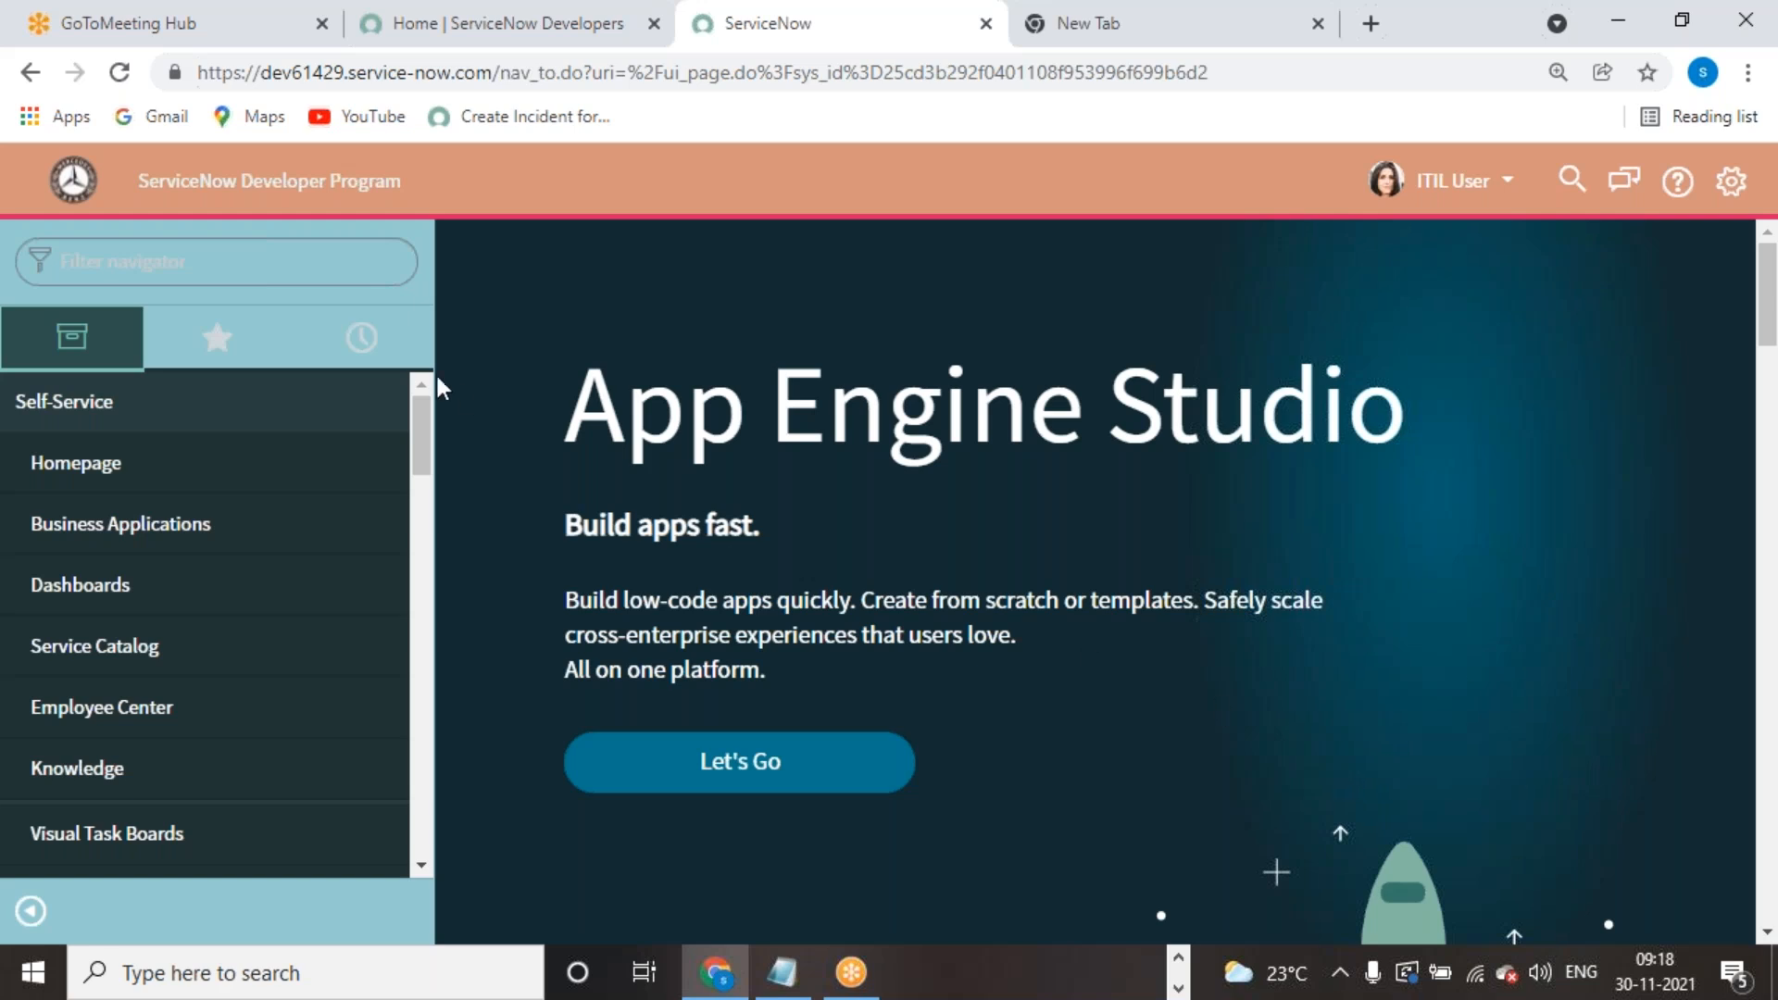
Step: Search the navigator for servicenow to check access to the Servicenow Academy module, and clear the search
left_click(338, 282)
type("serv")
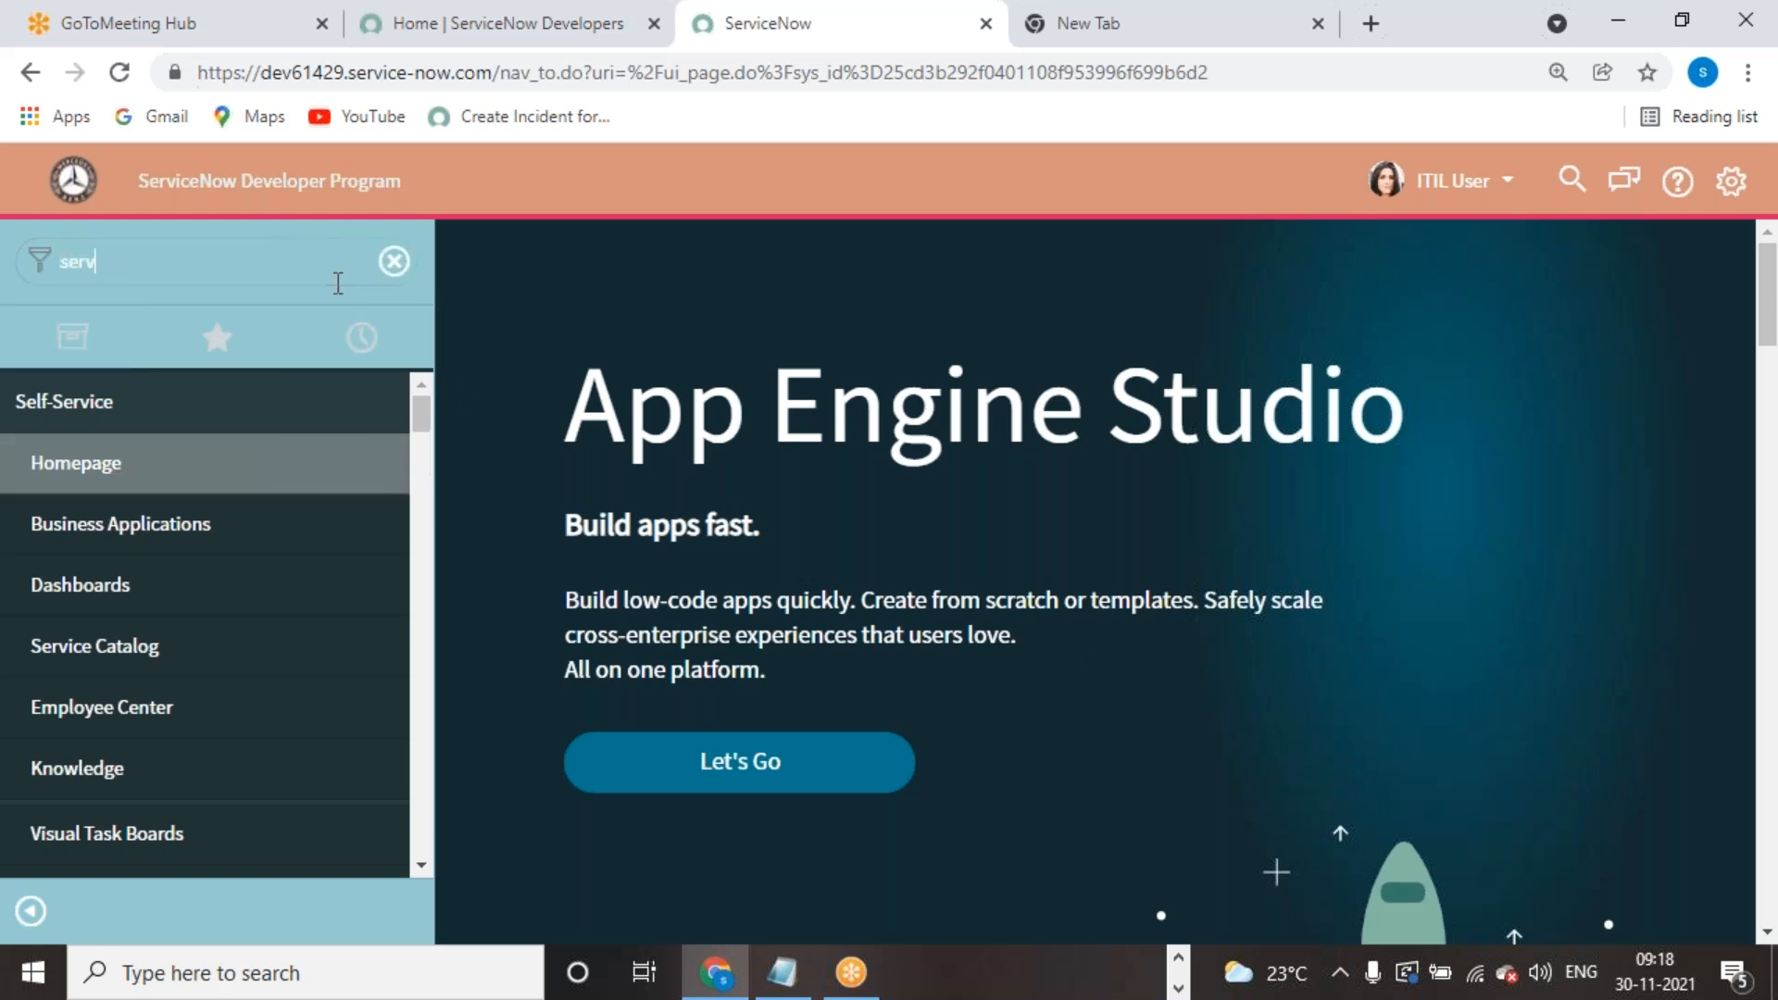
type("icenow")
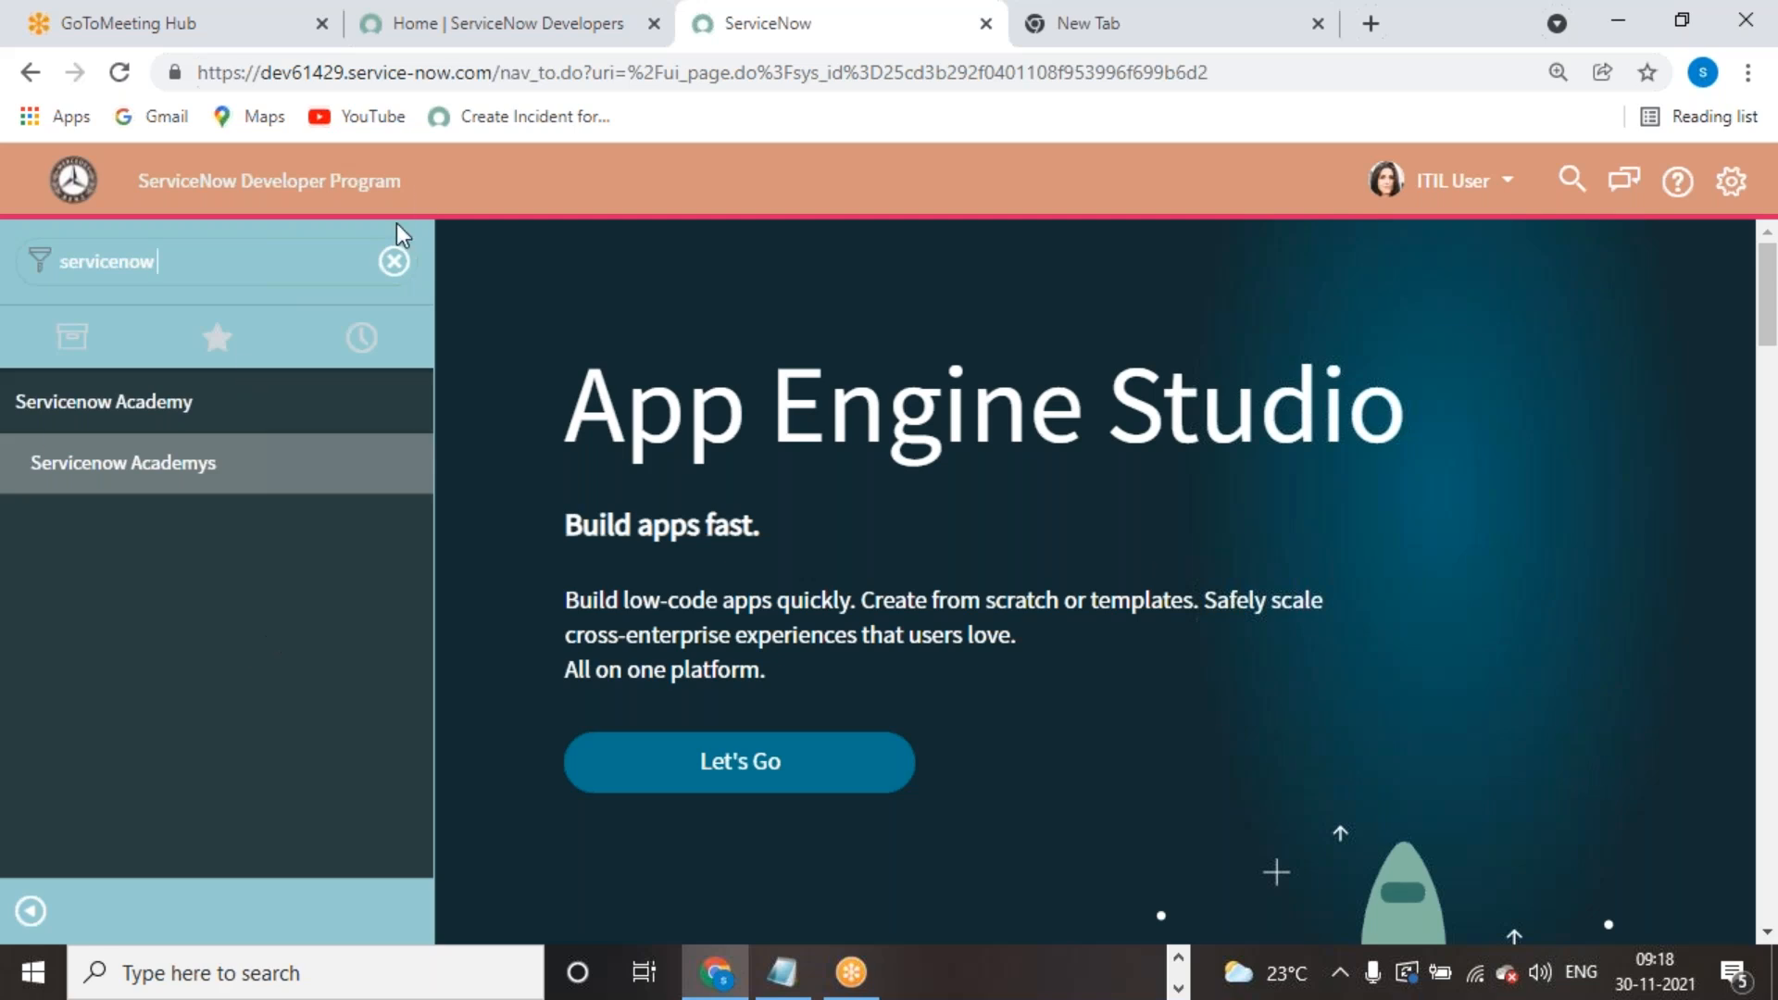
left_click(394, 262)
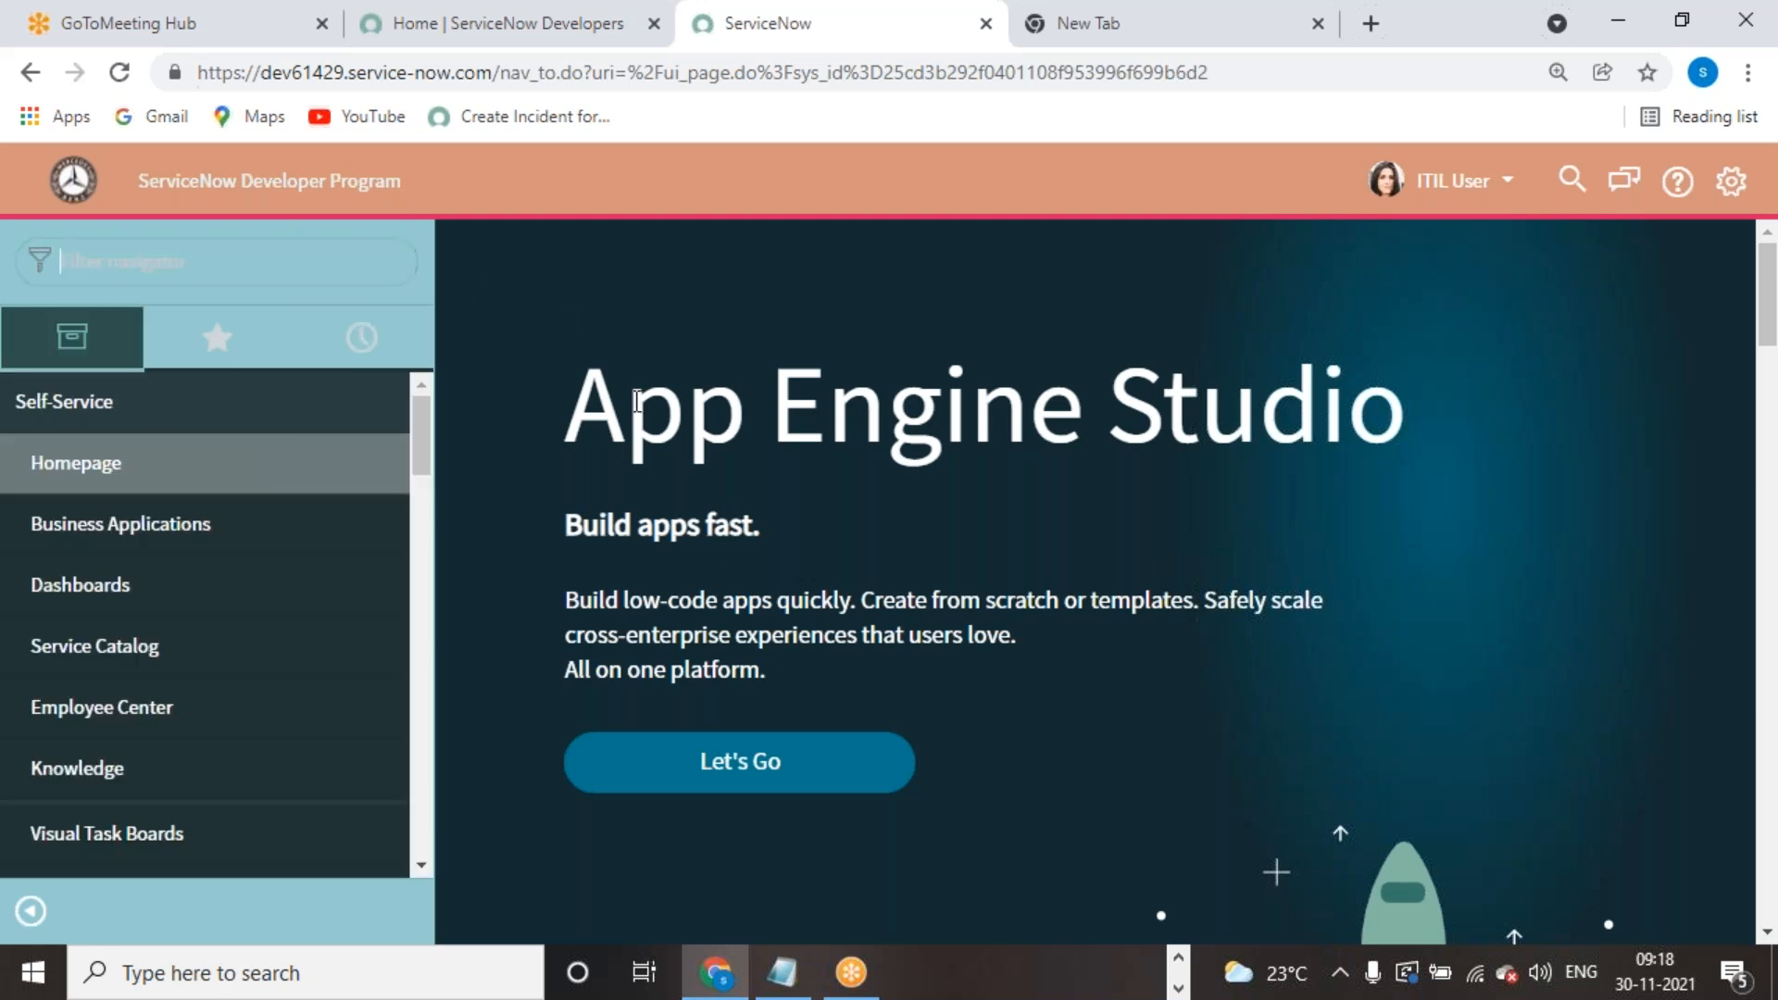
left_click(1226, 47)
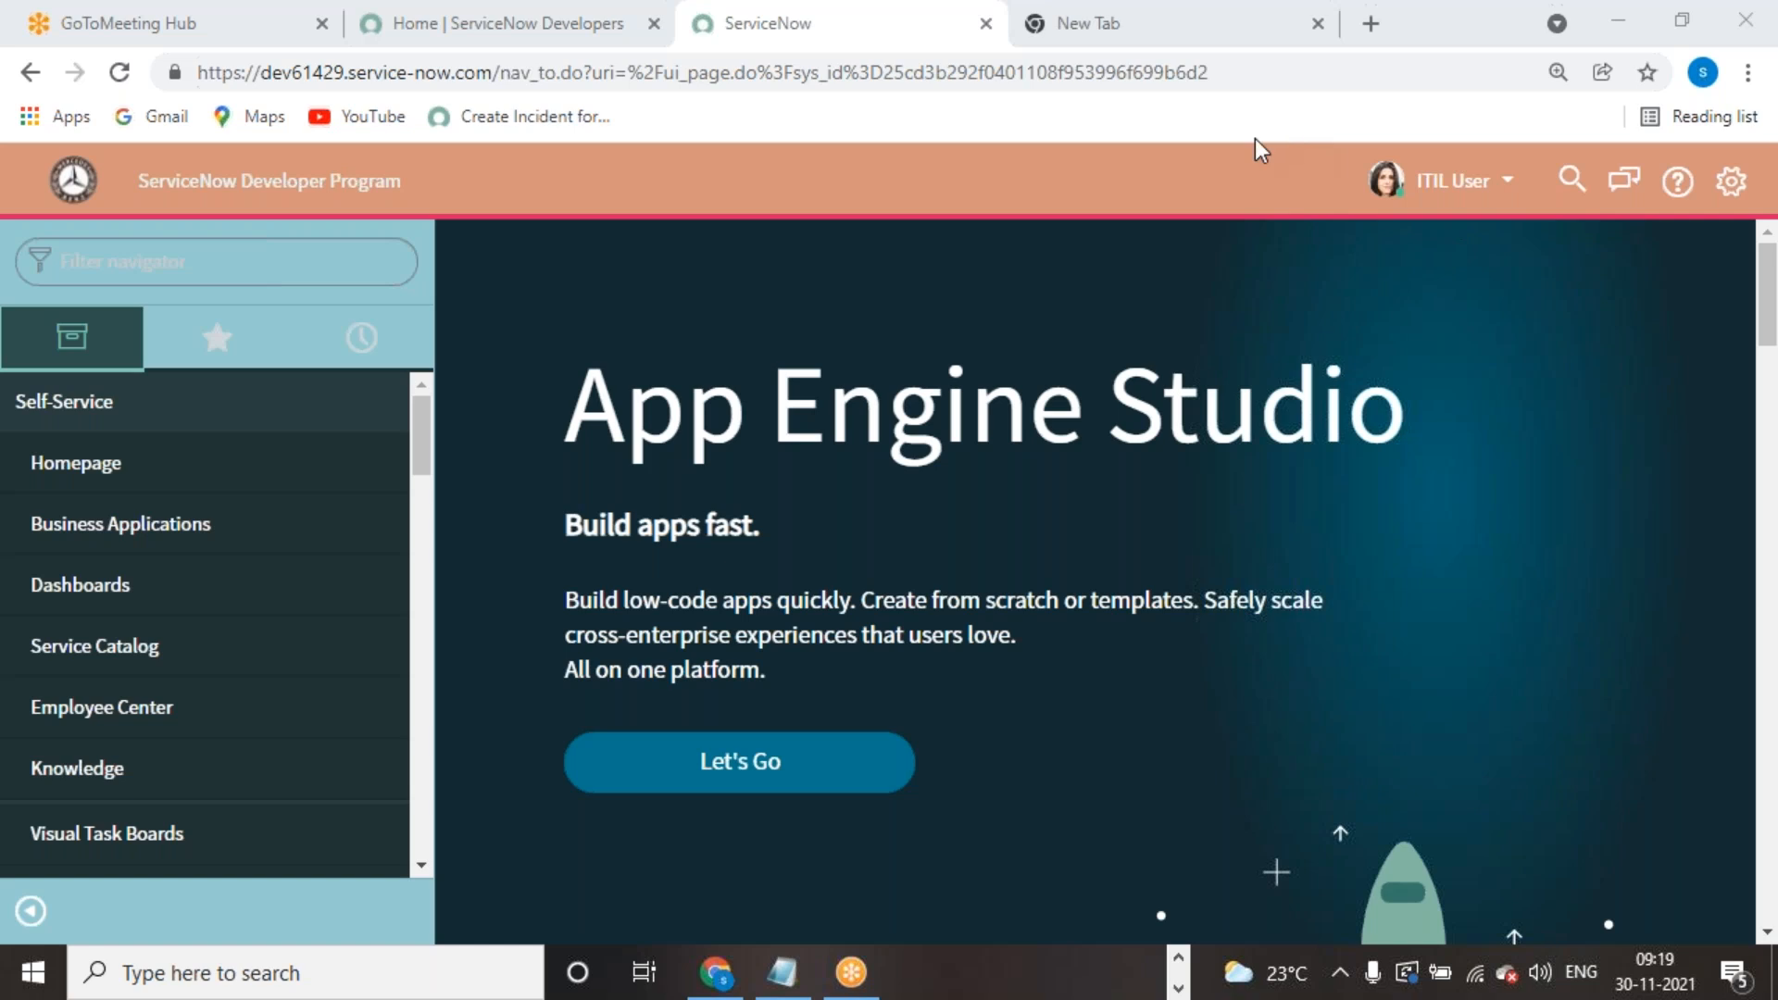
left_click(359, 282)
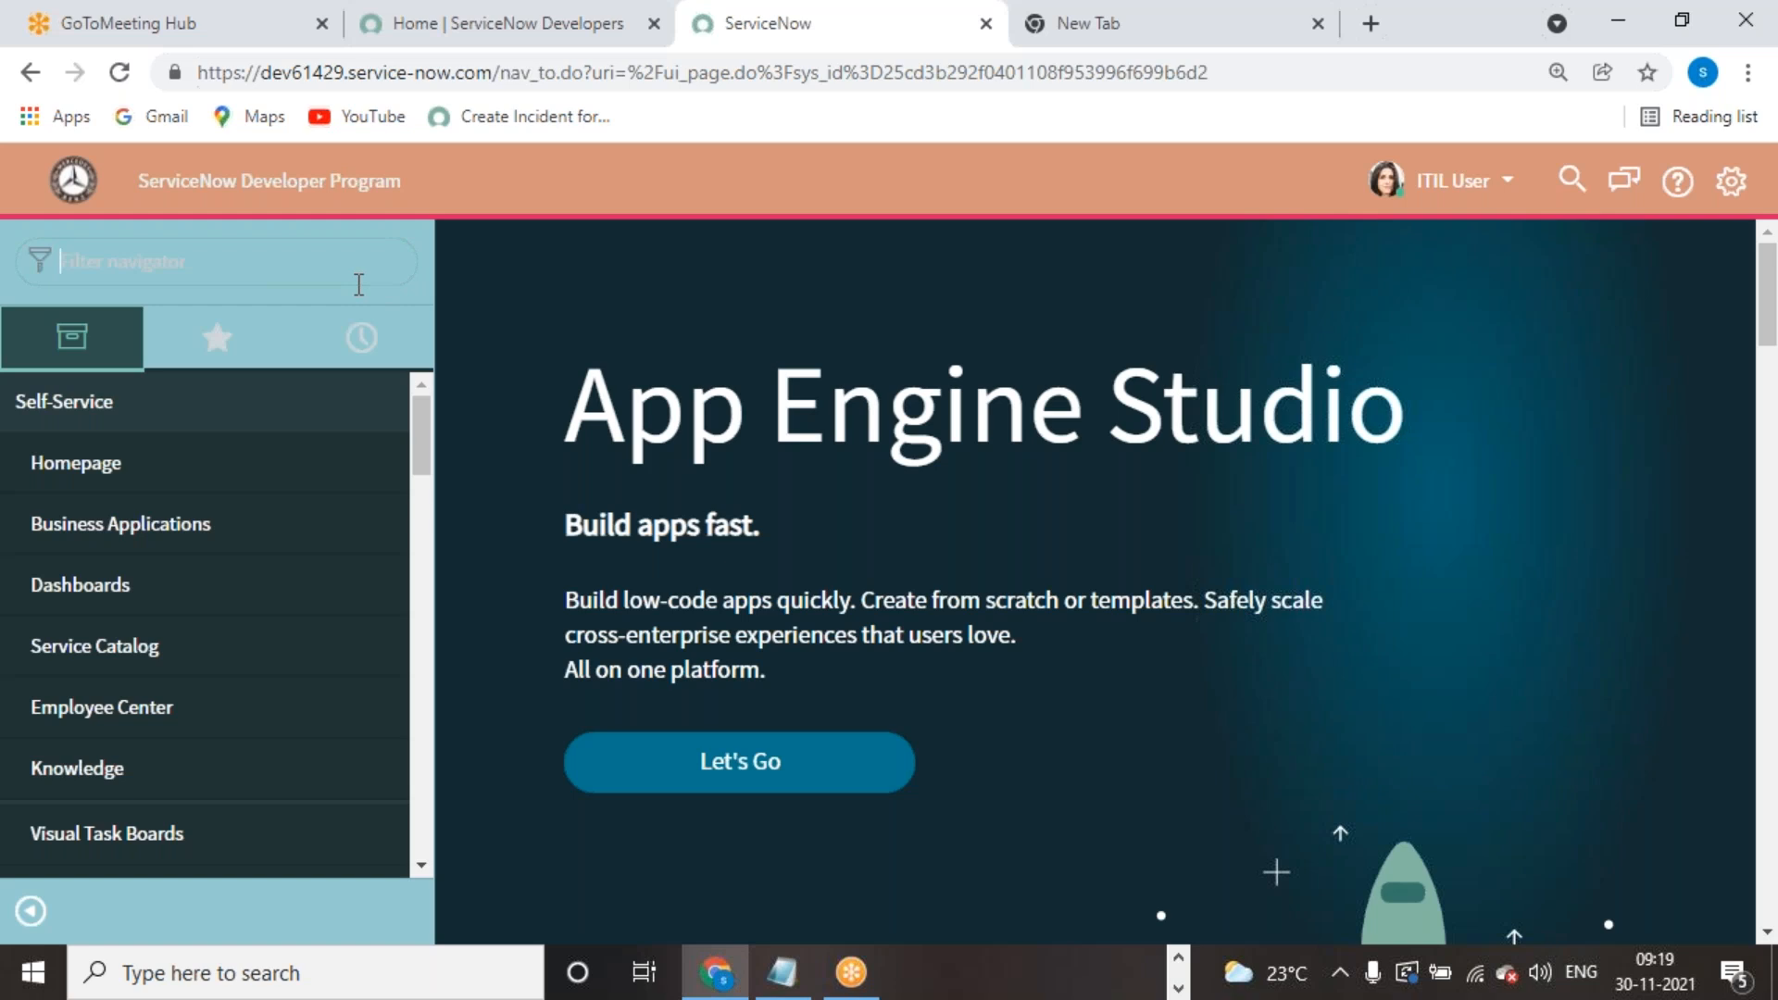
left_click(1449, 182)
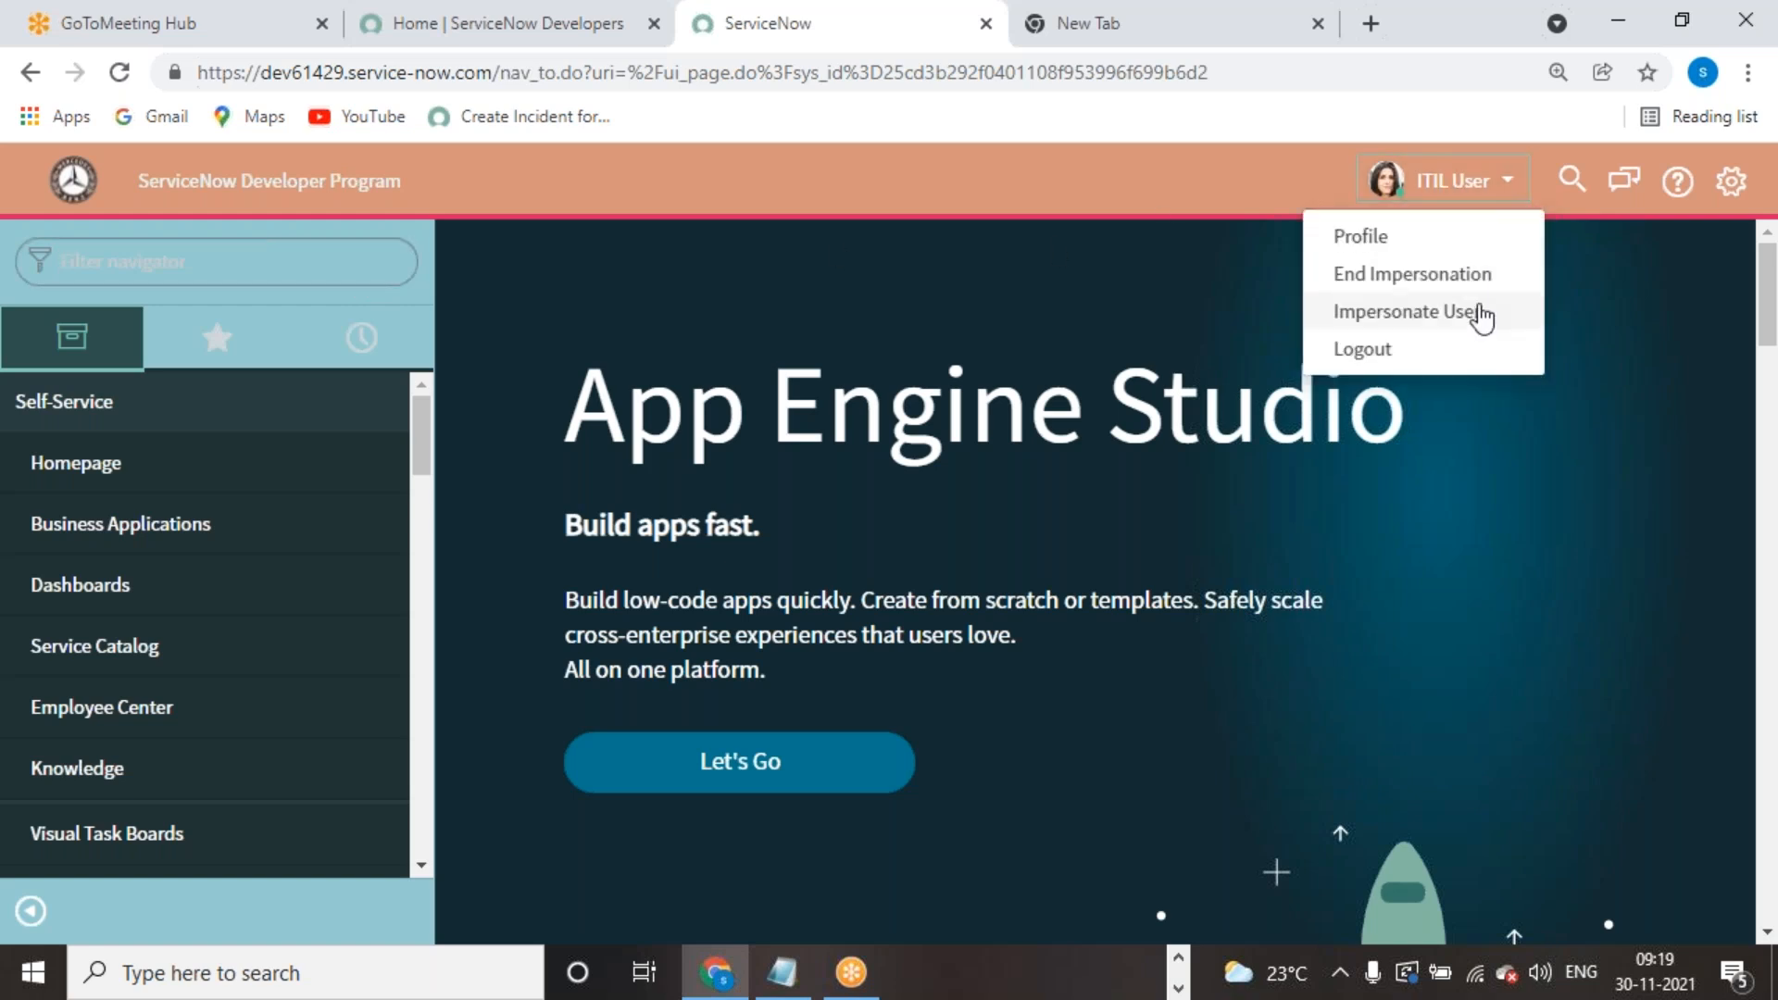
left_click(1407, 315)
left_click(944, 287)
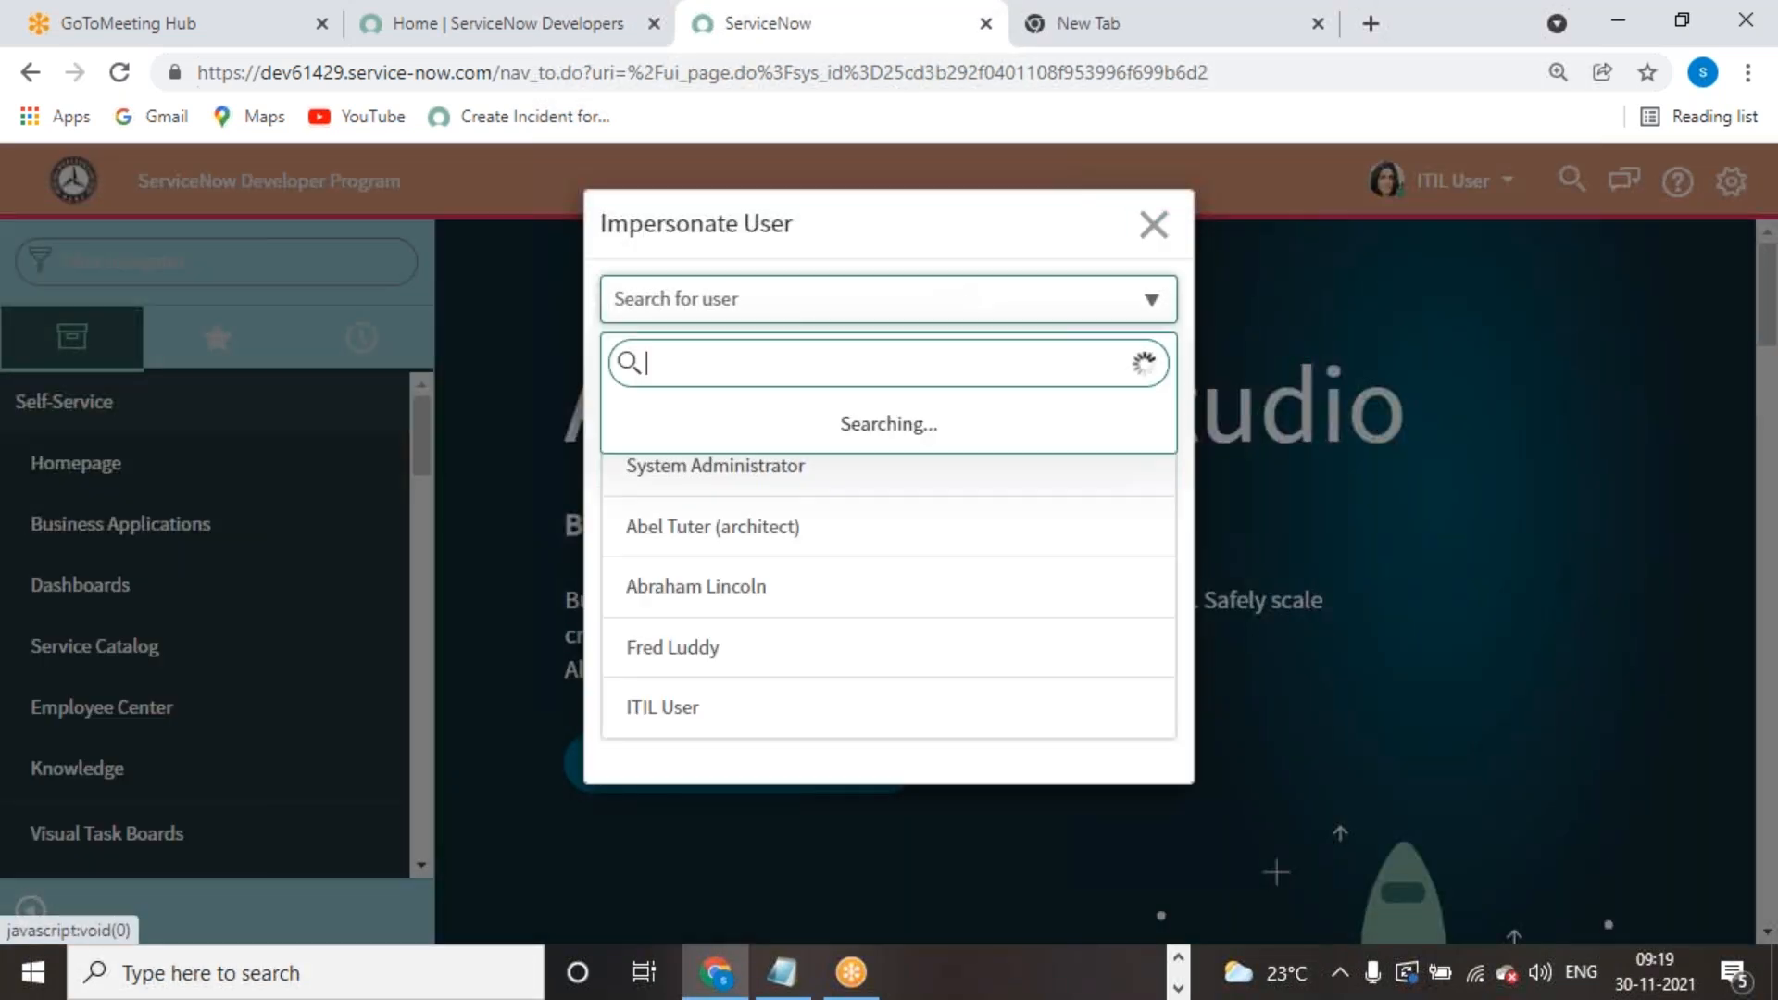
type("ad")
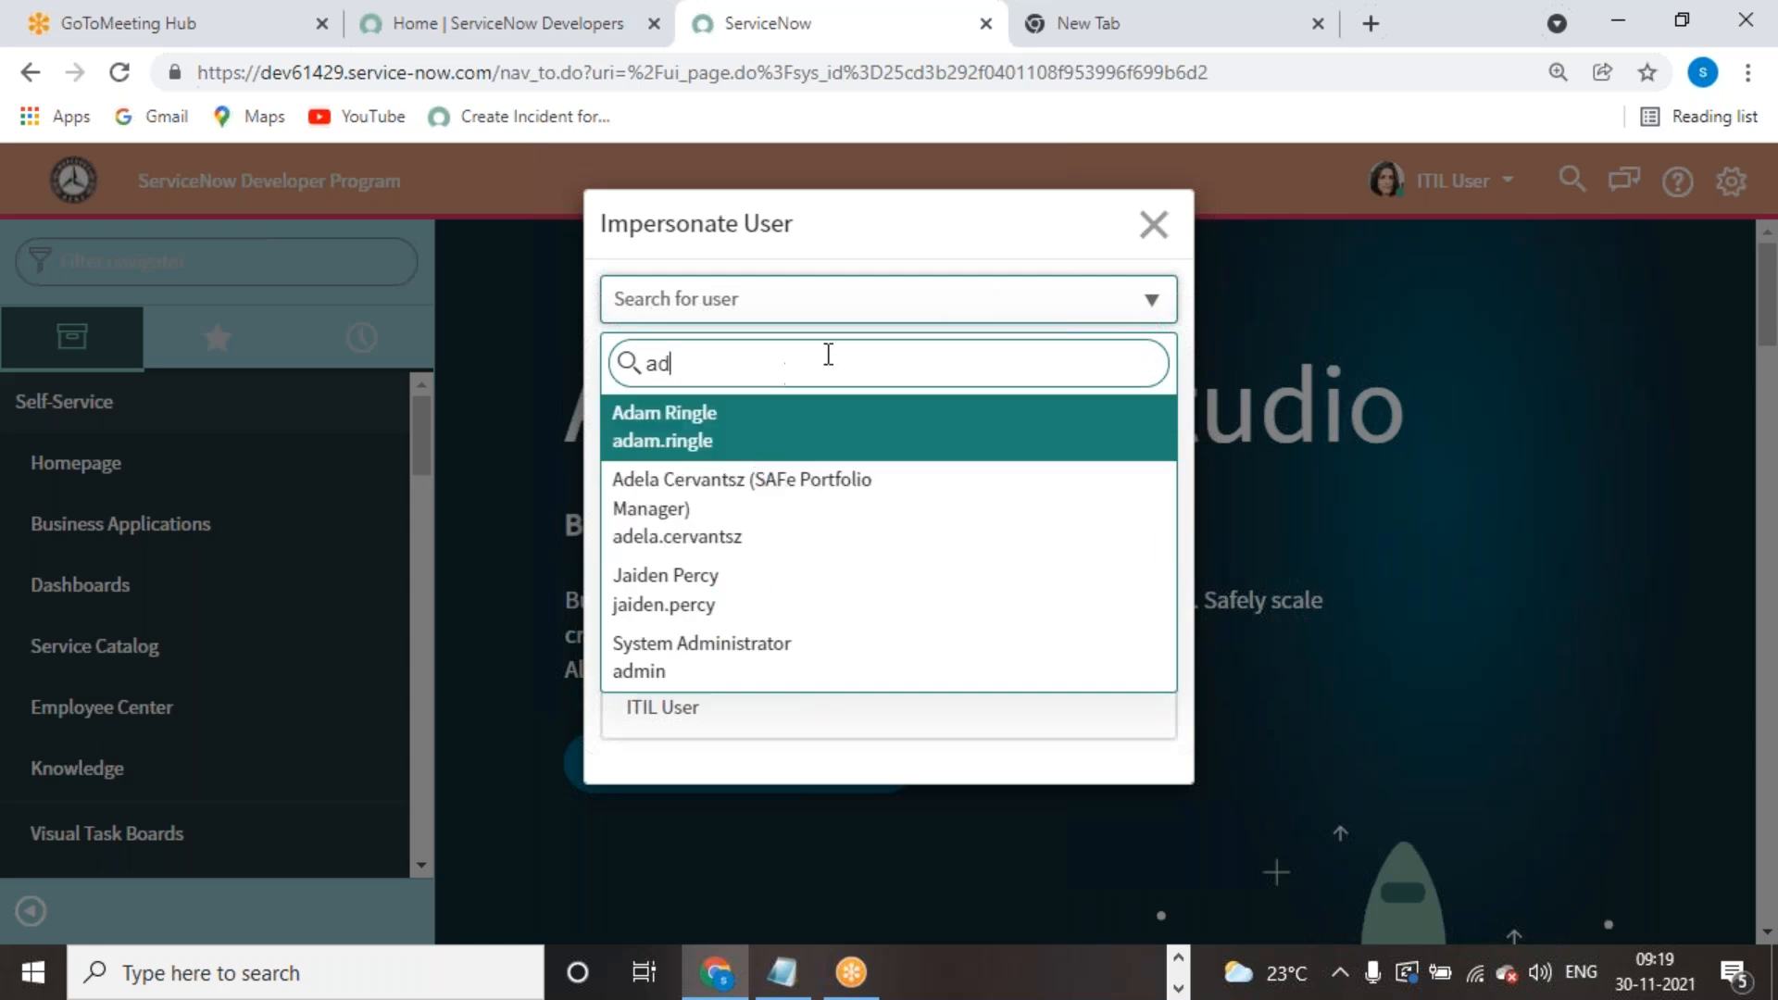
left_click(1167, 230)
Step: End the impersonation of ITIL User to return to the System Administrator account
left_click(1411, 194)
left_click(1426, 191)
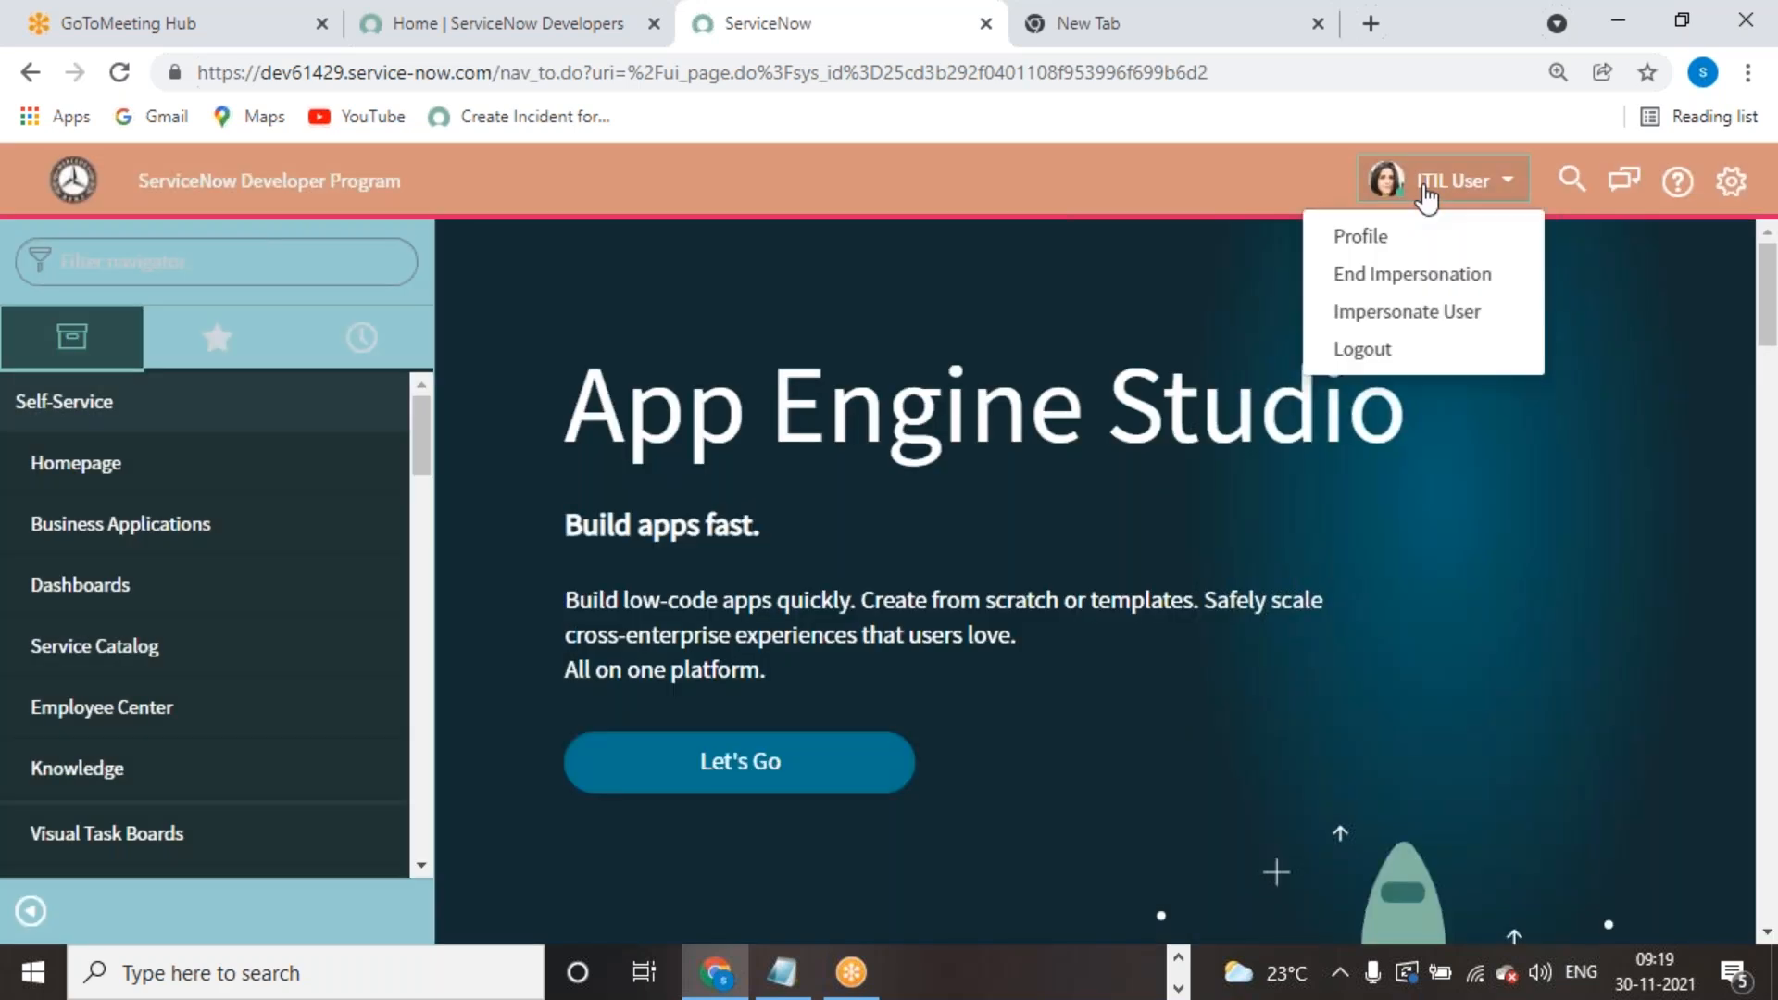
left_click(1409, 273)
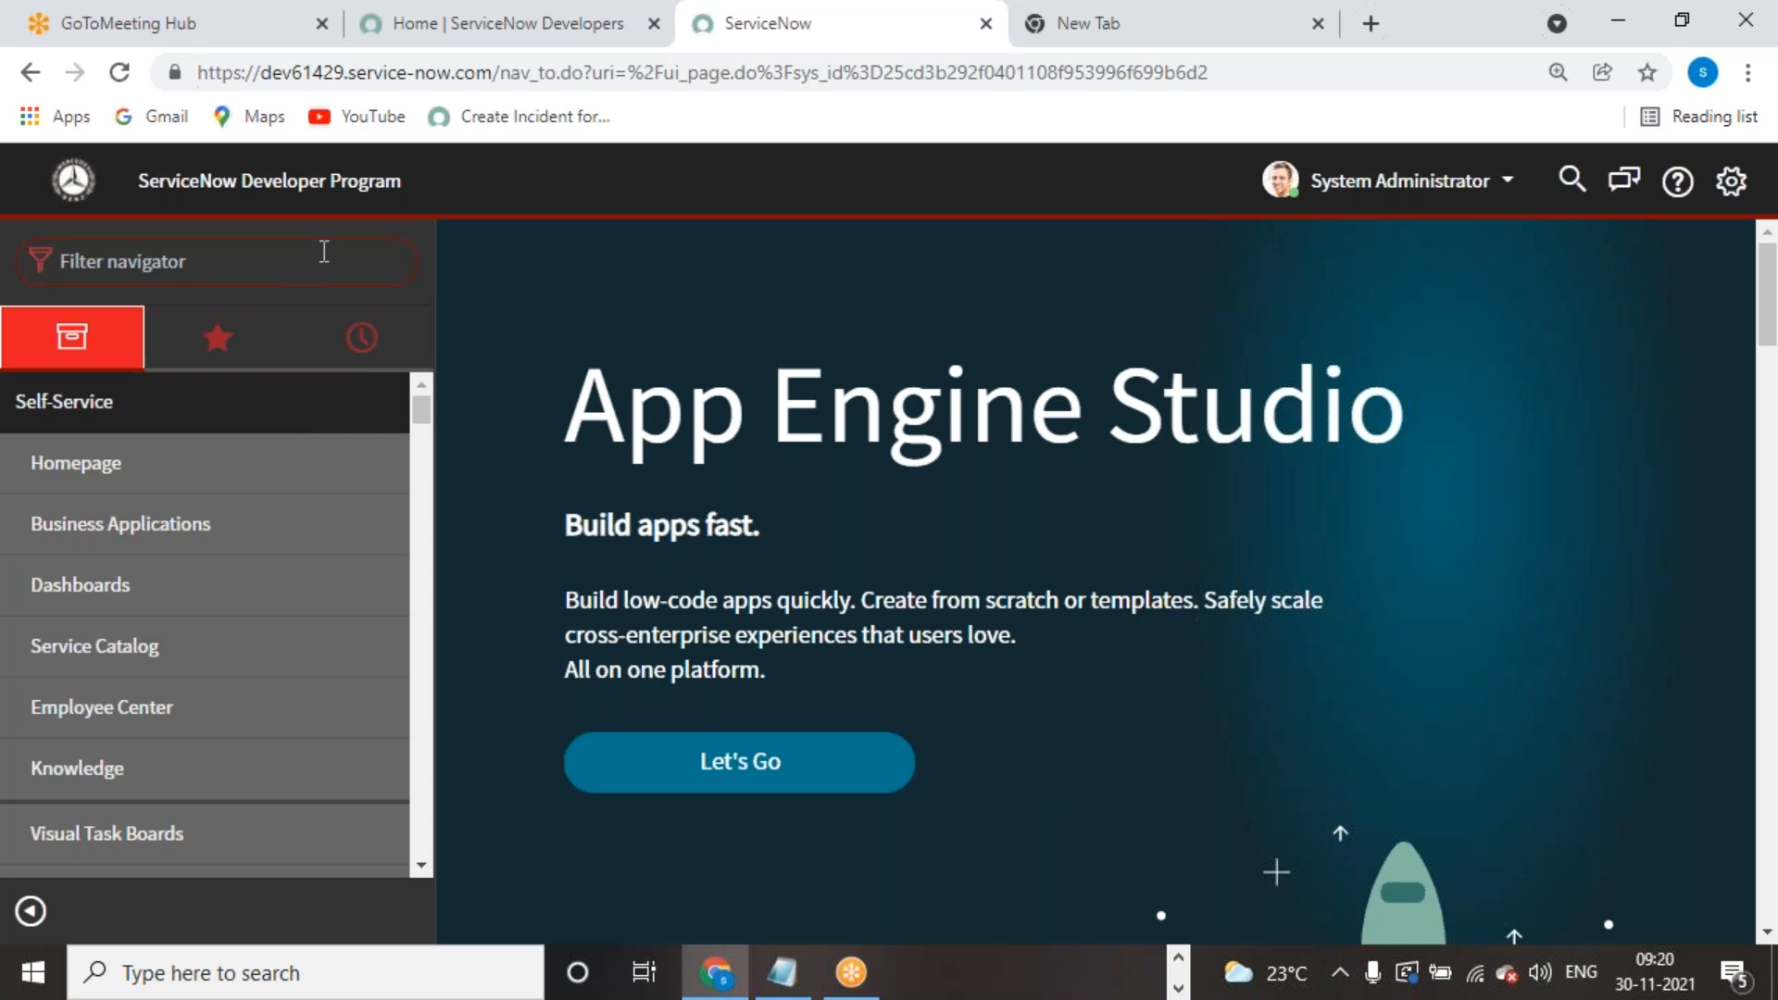
Step: Open a new incident form from the Incident application and show the security rules configured for its table
type("incident")
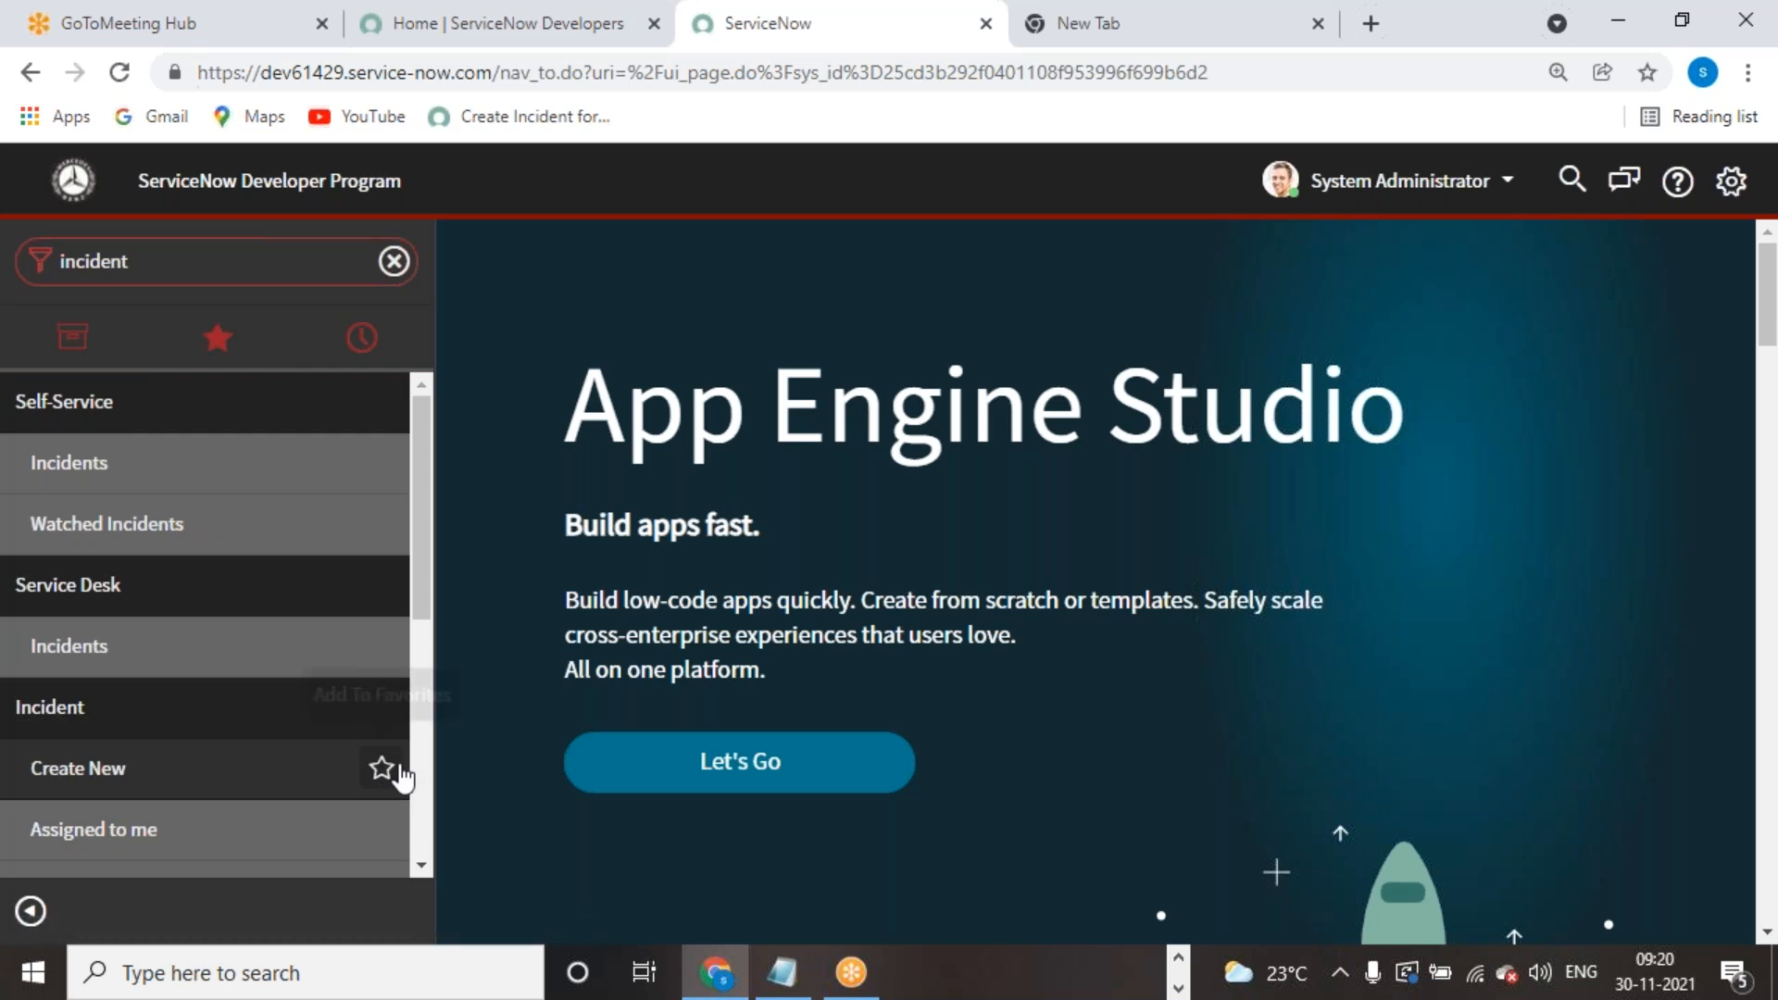
scroll(210, 774, "down", 2)
left_click(105, 681)
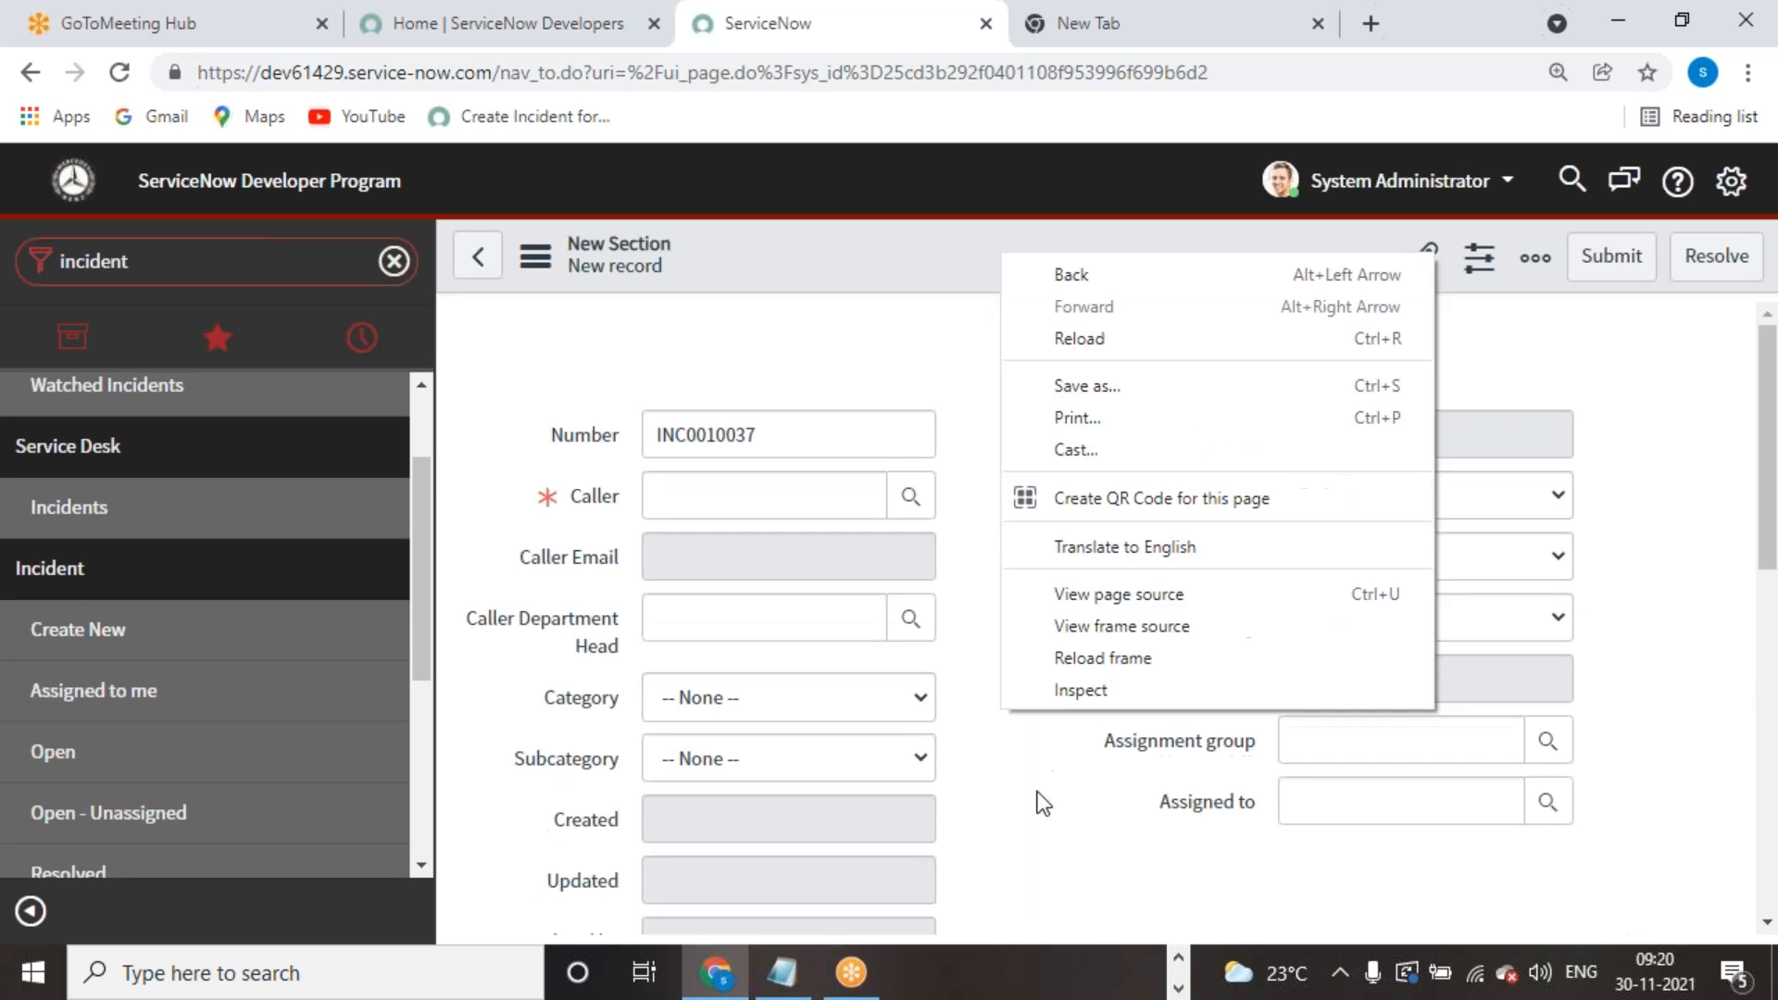
right_click(1035, 249)
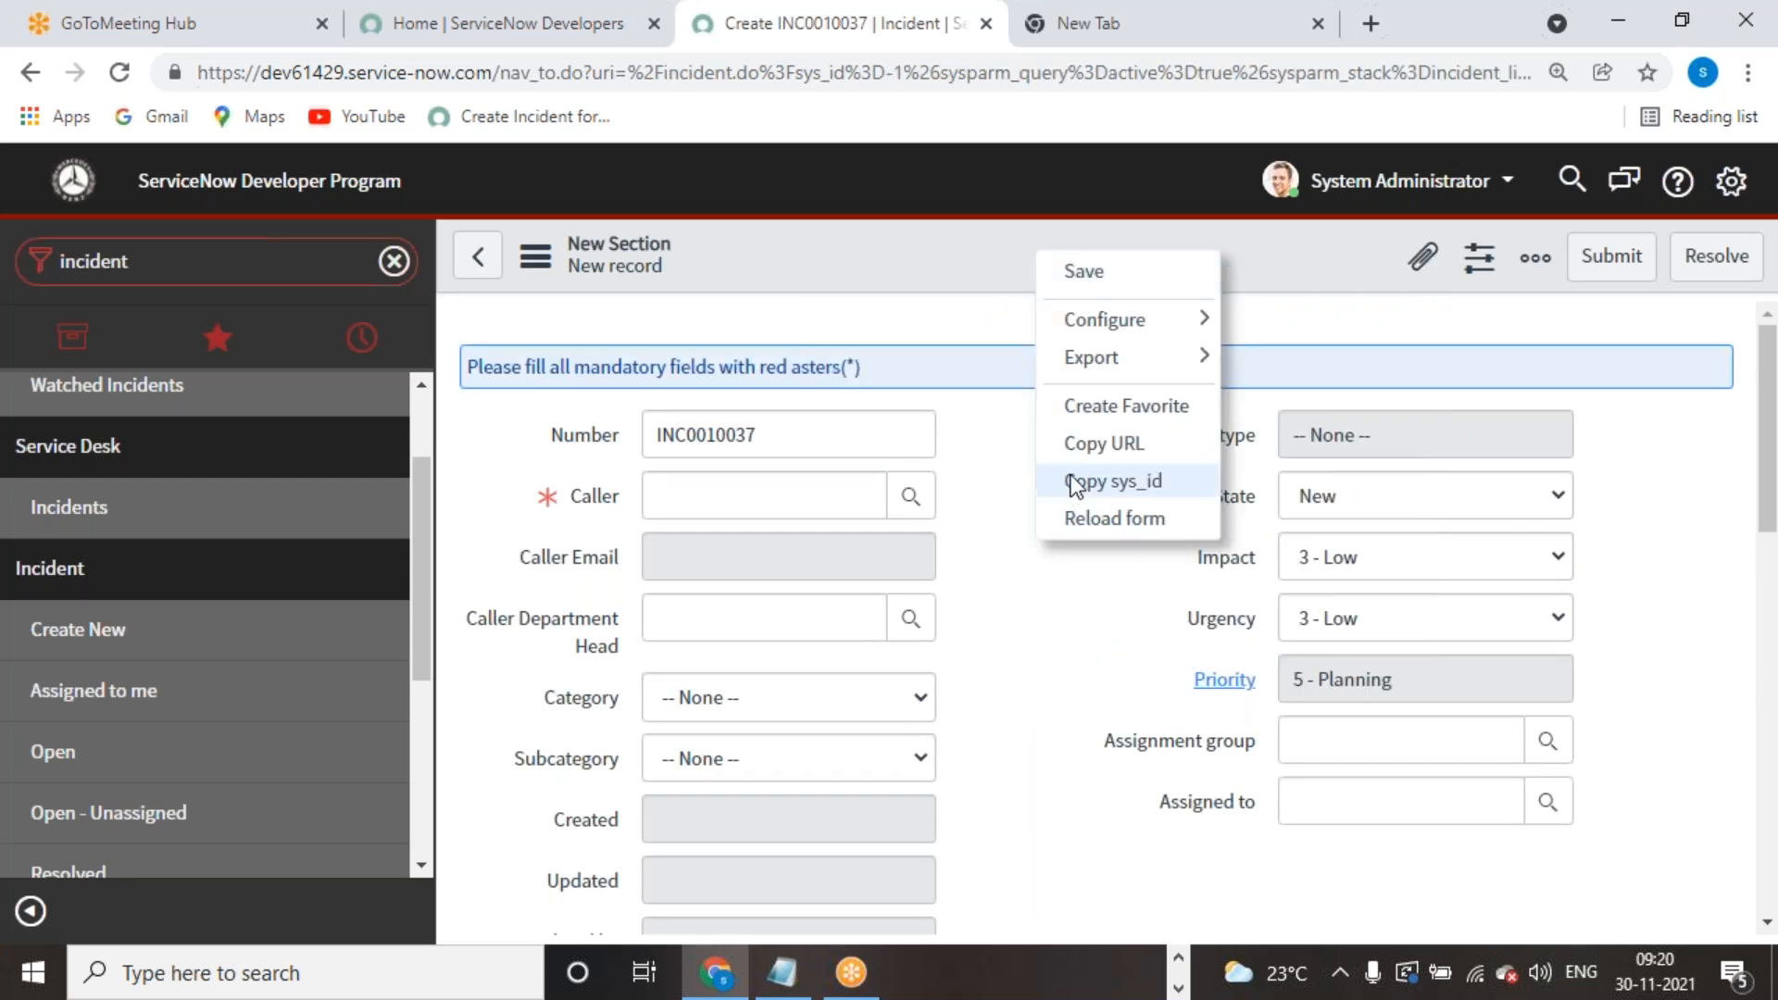
mouse_move(1178, 324)
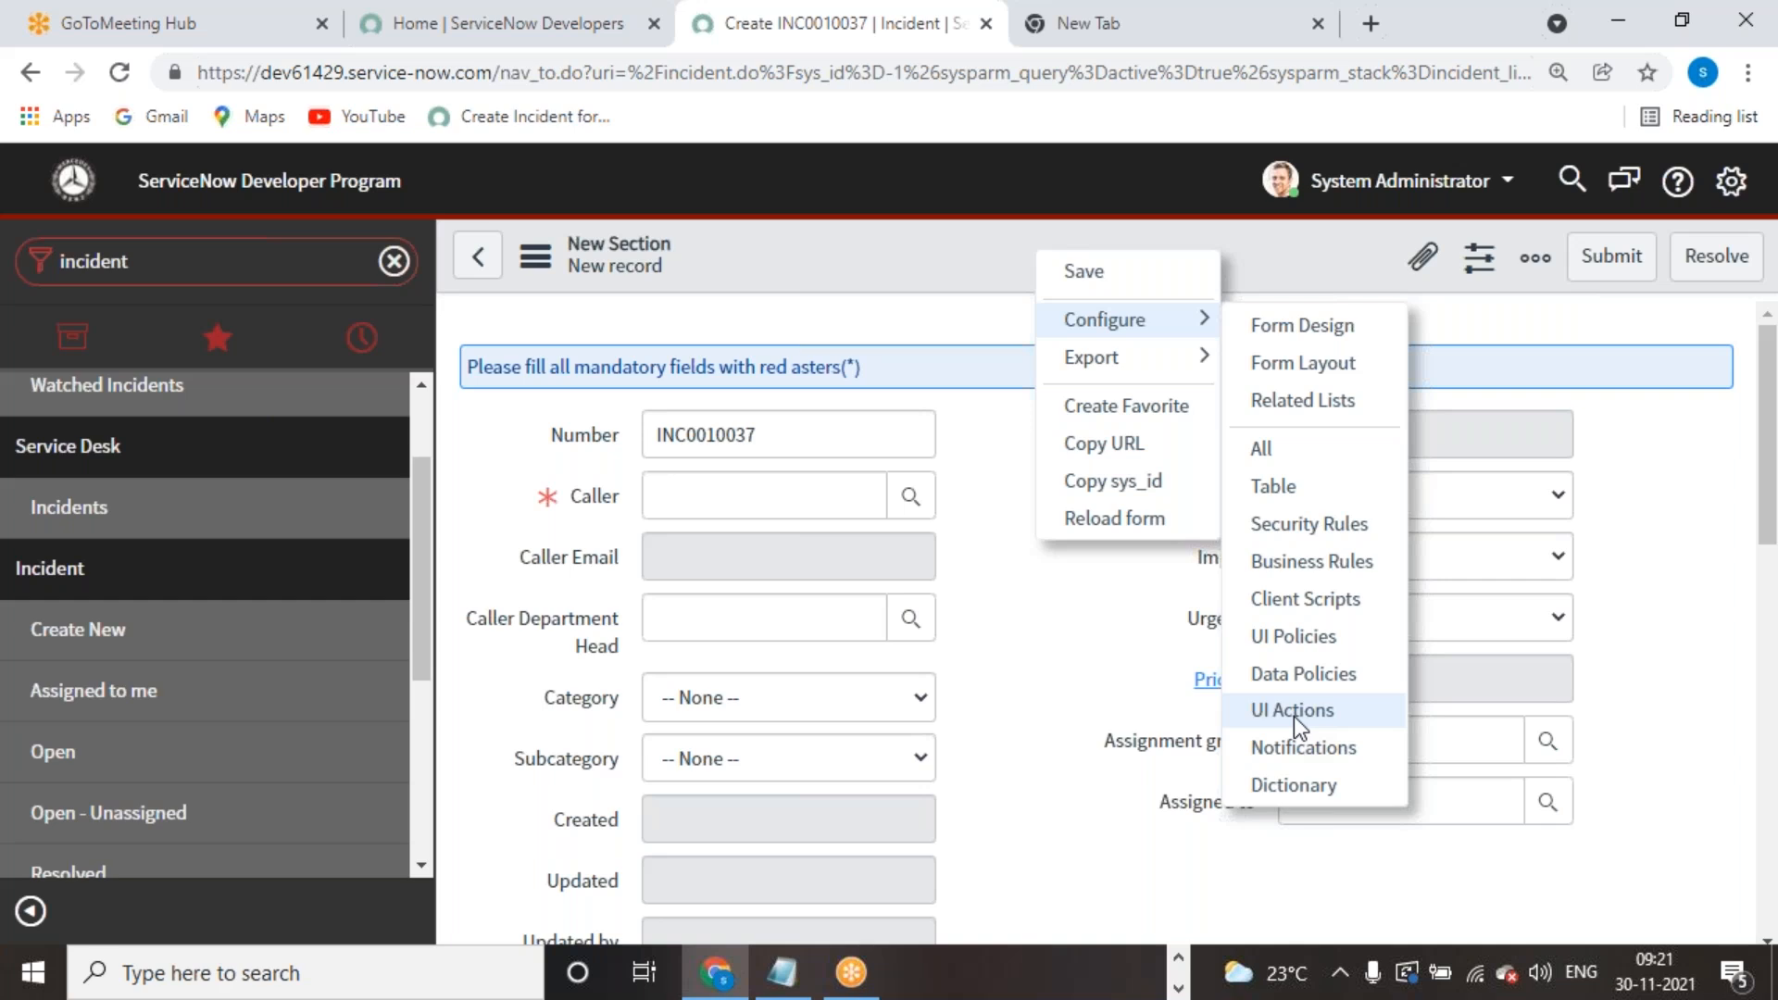
left_click(1341, 532)
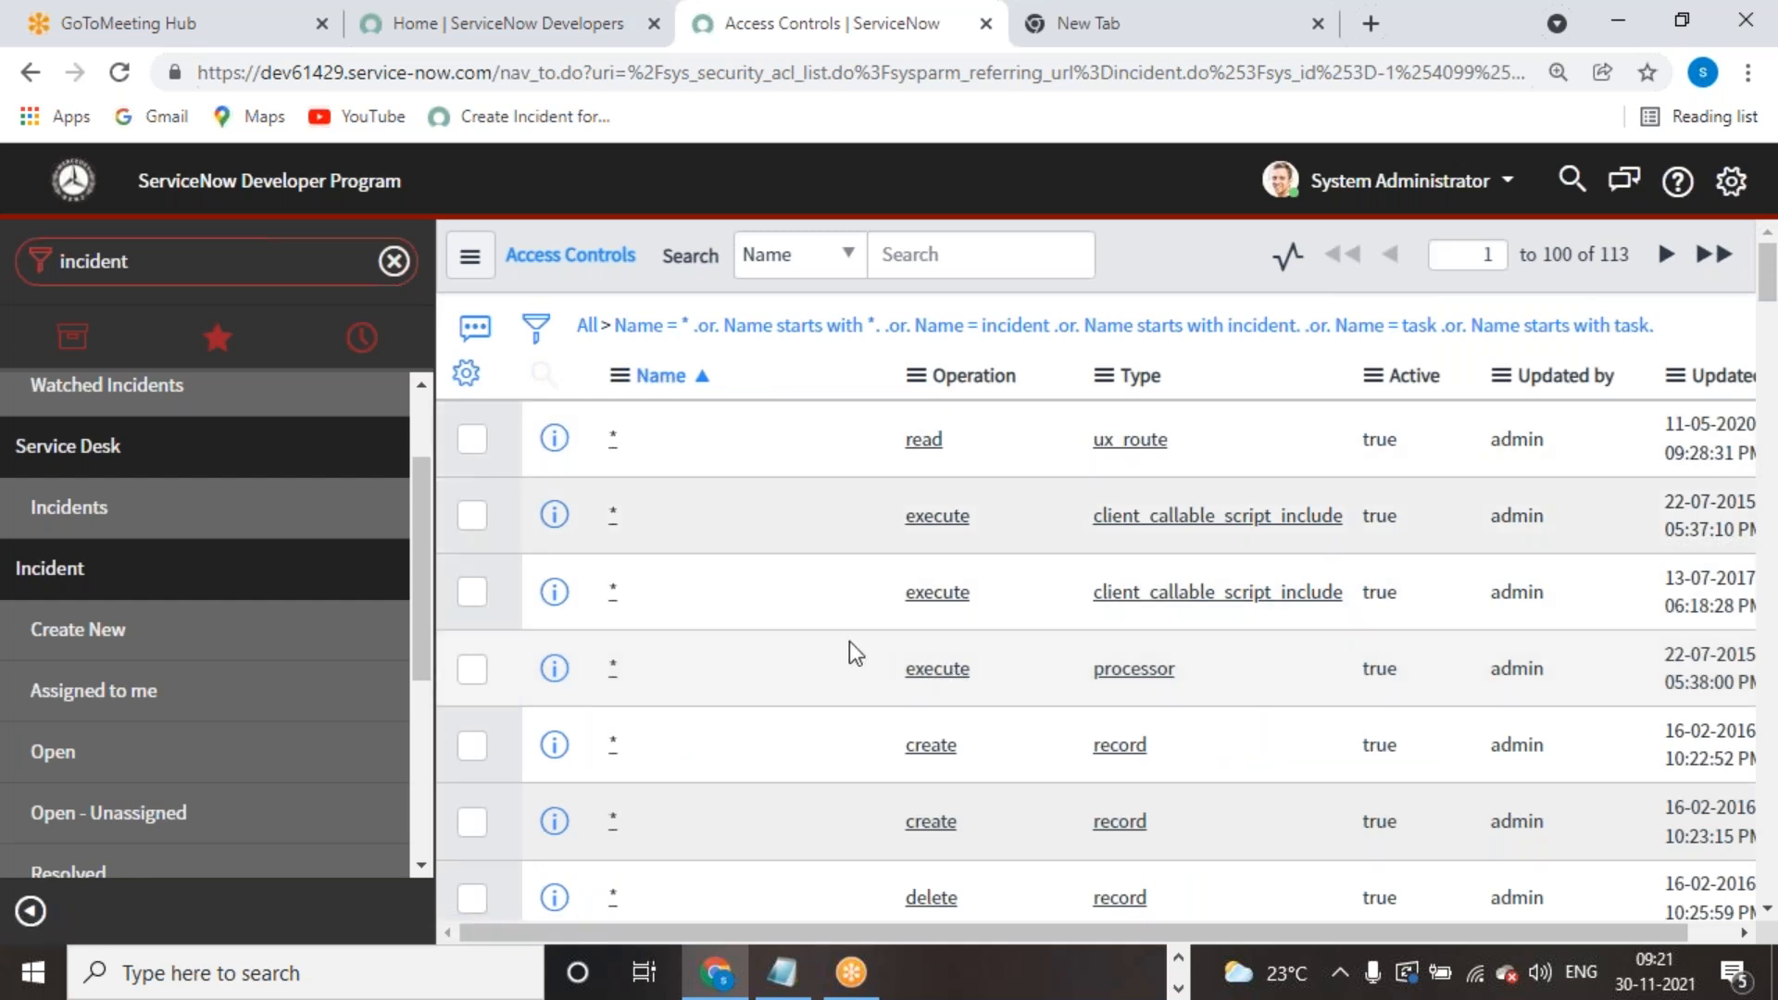
Step: Remove the existing filter from the access controls list and filter it by the name incident
scroll(848, 641, "down", 5)
scroll(848, 641, "up", 5)
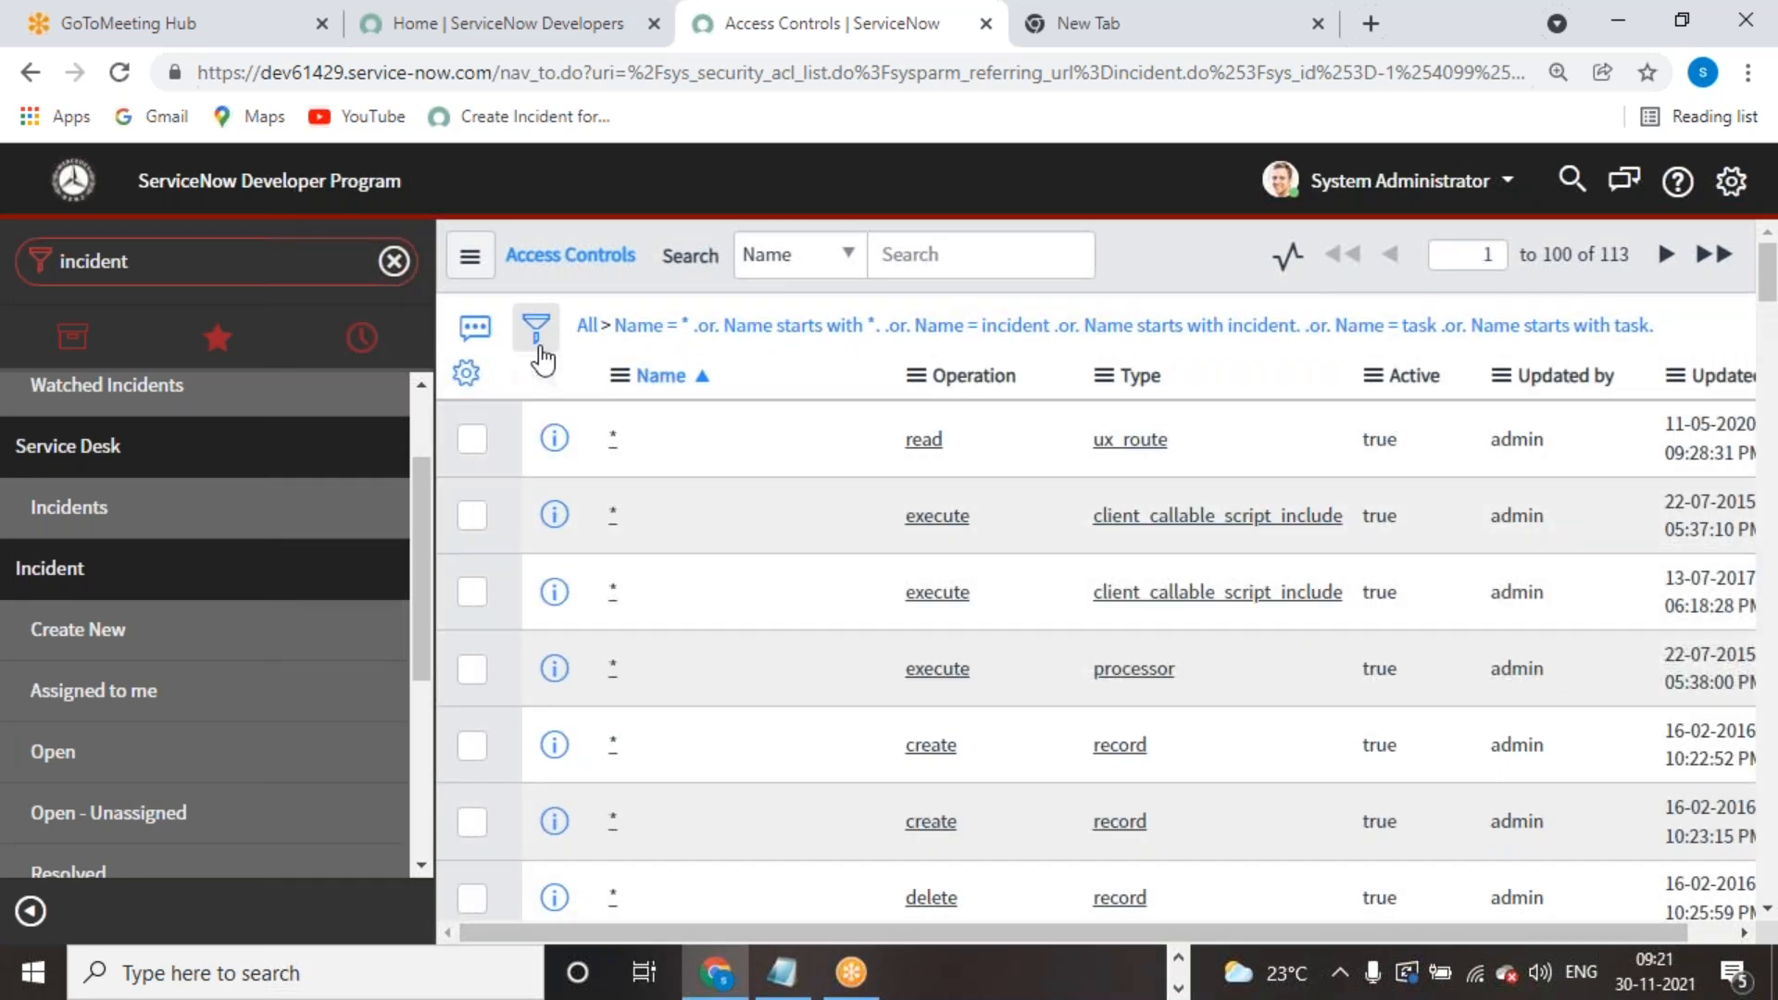
left_click(587, 325)
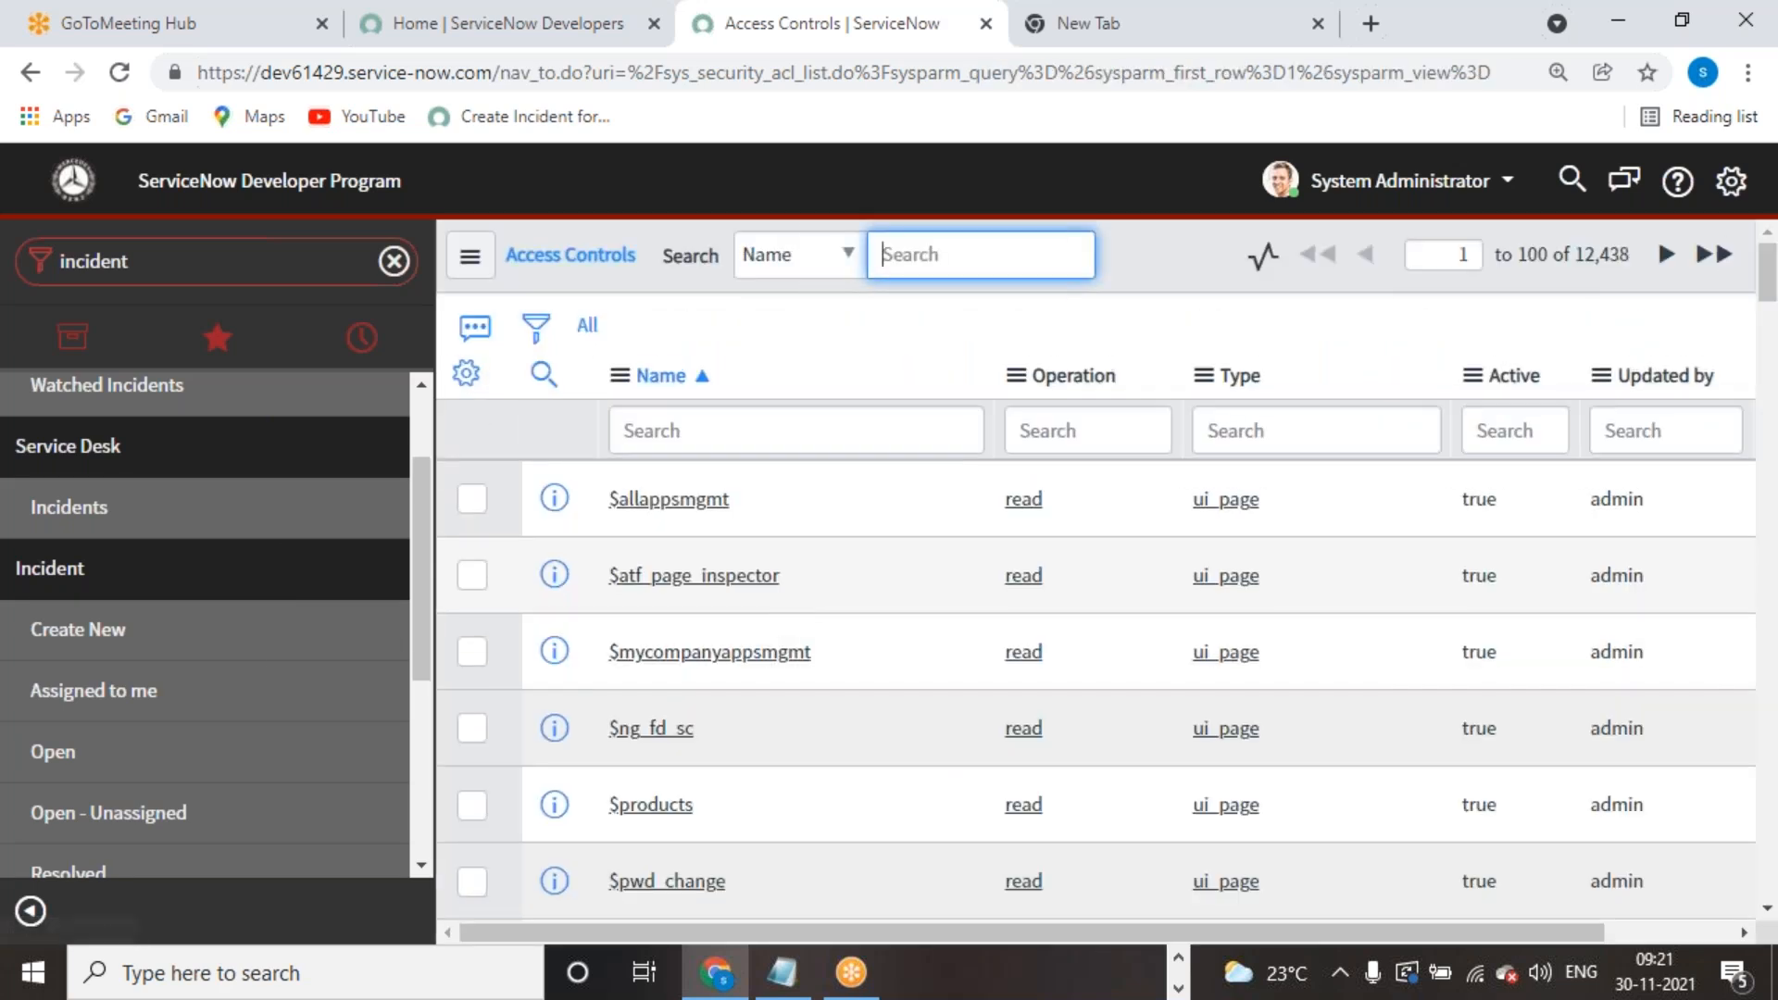
left_click(698, 428)
type("incident")
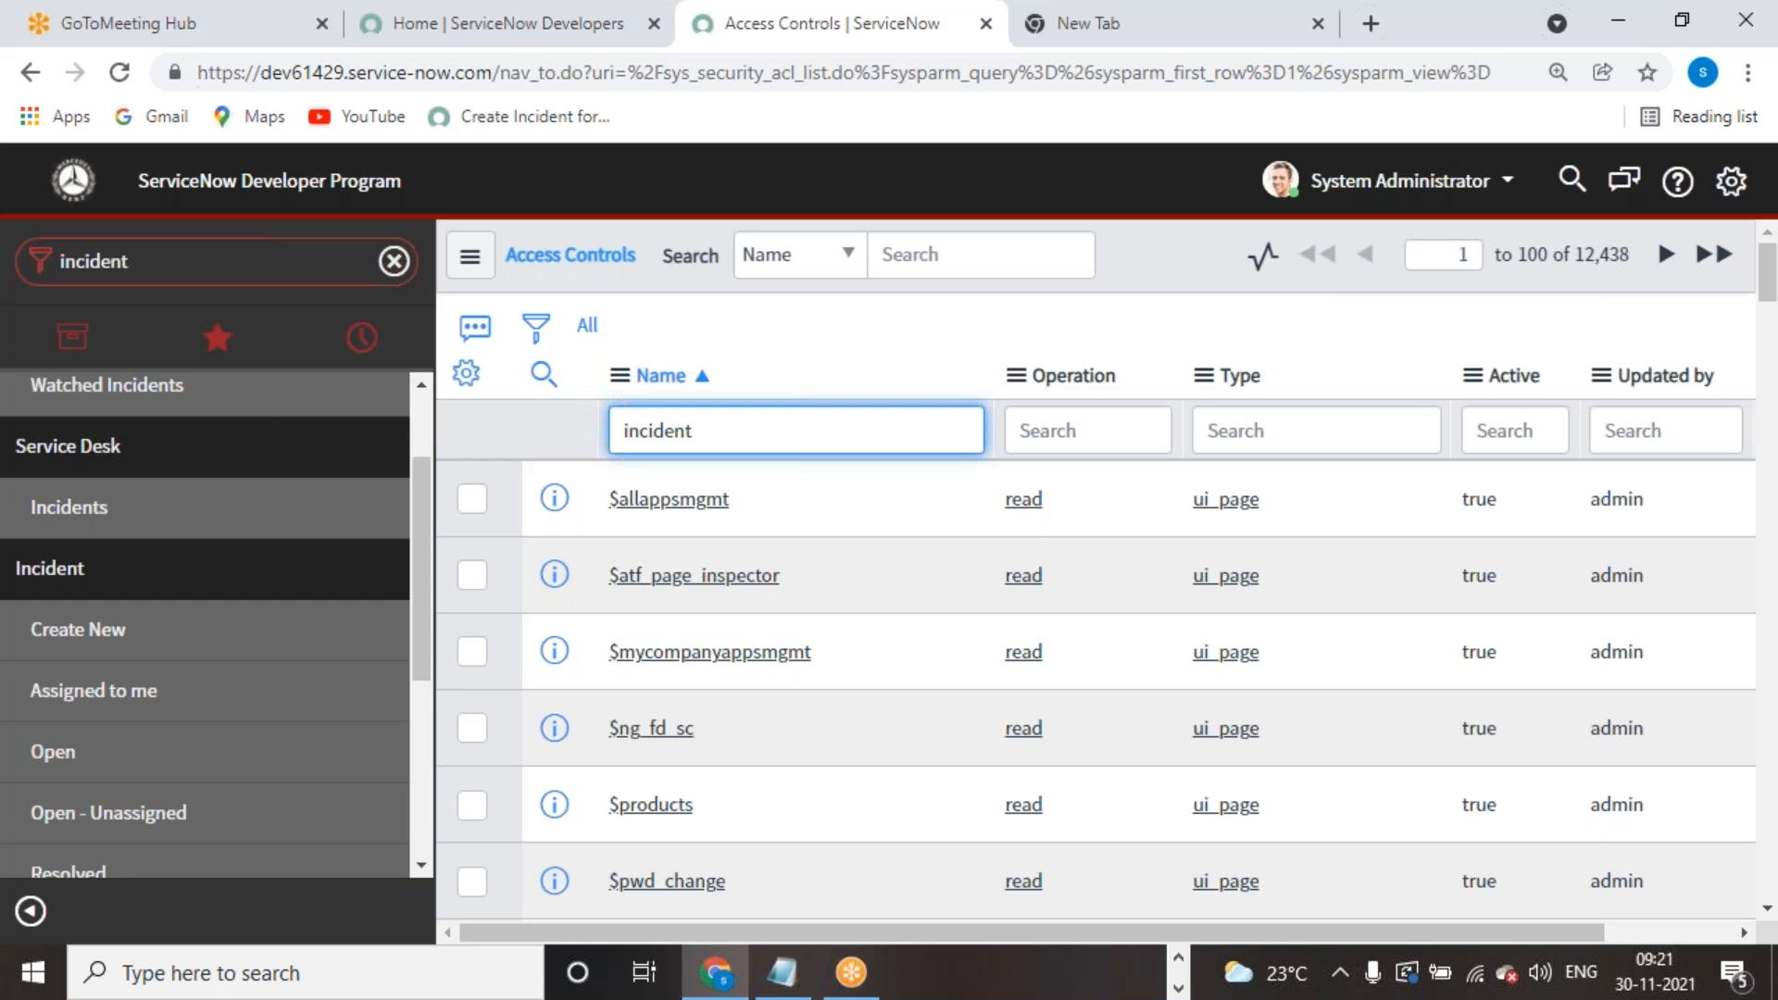
key("Return")
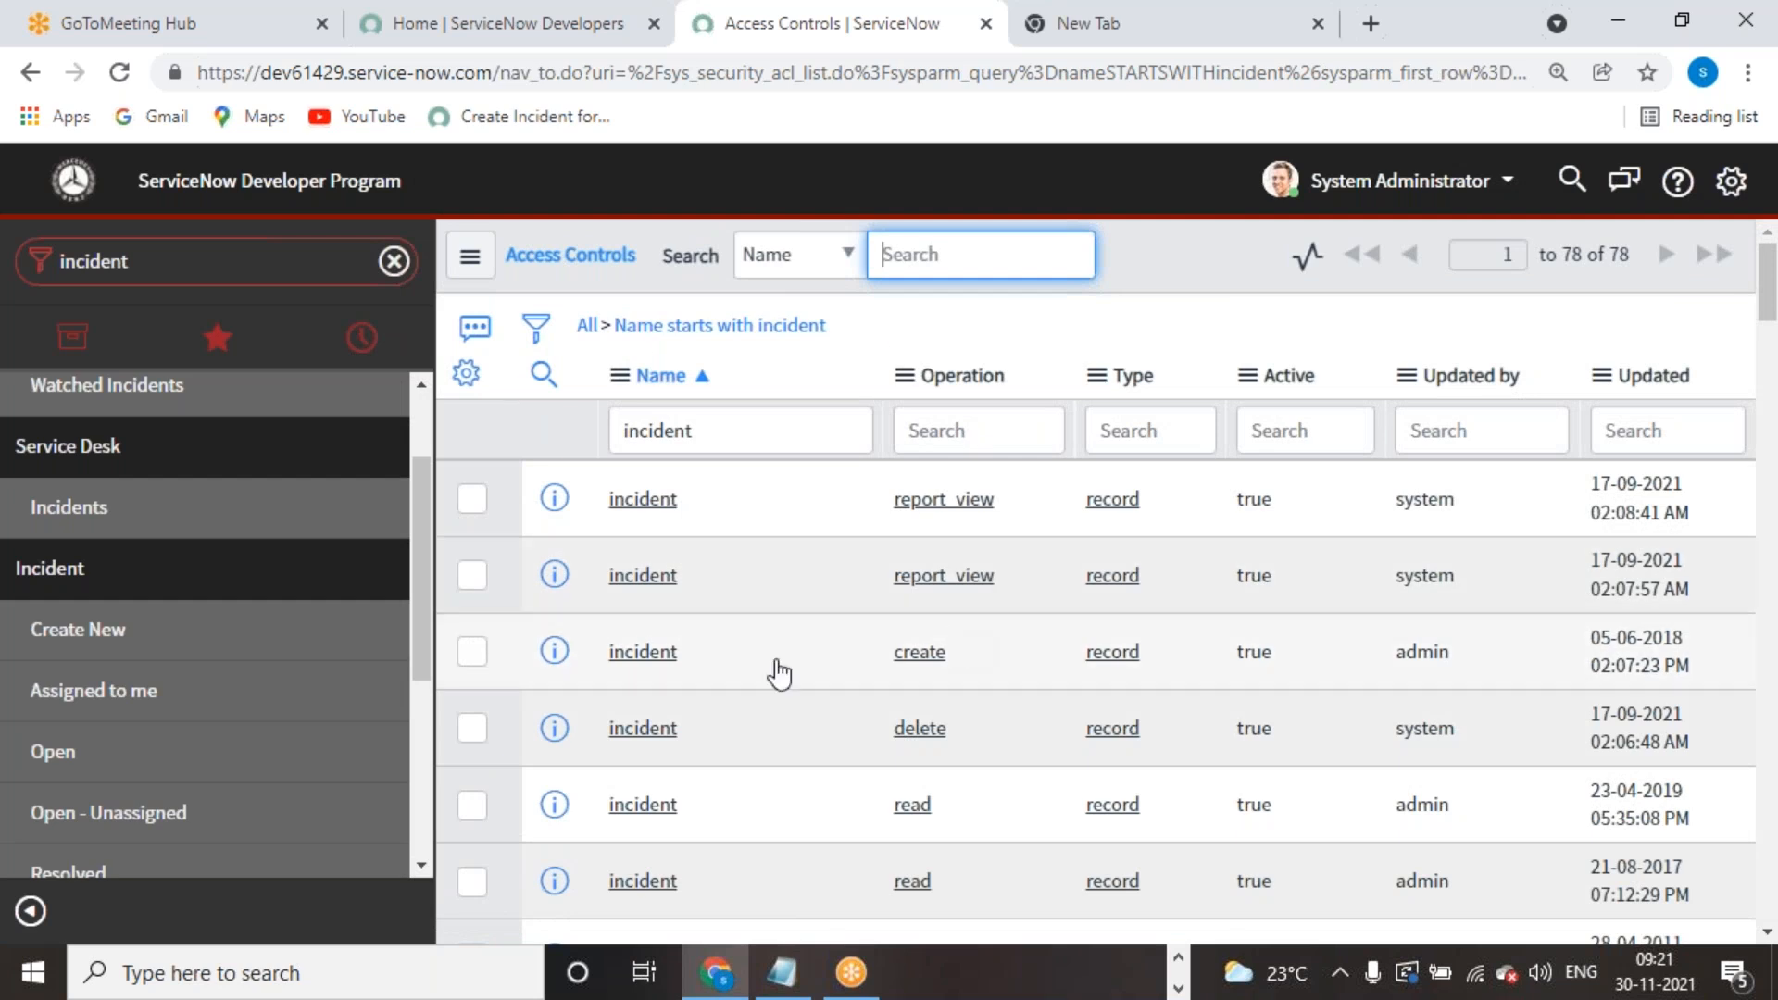
Step: Examine the names and operations of the incident access controls, comparing table-level entries with field-level ones such as incident.short_description
scroll(1009, 698, "down", 10)
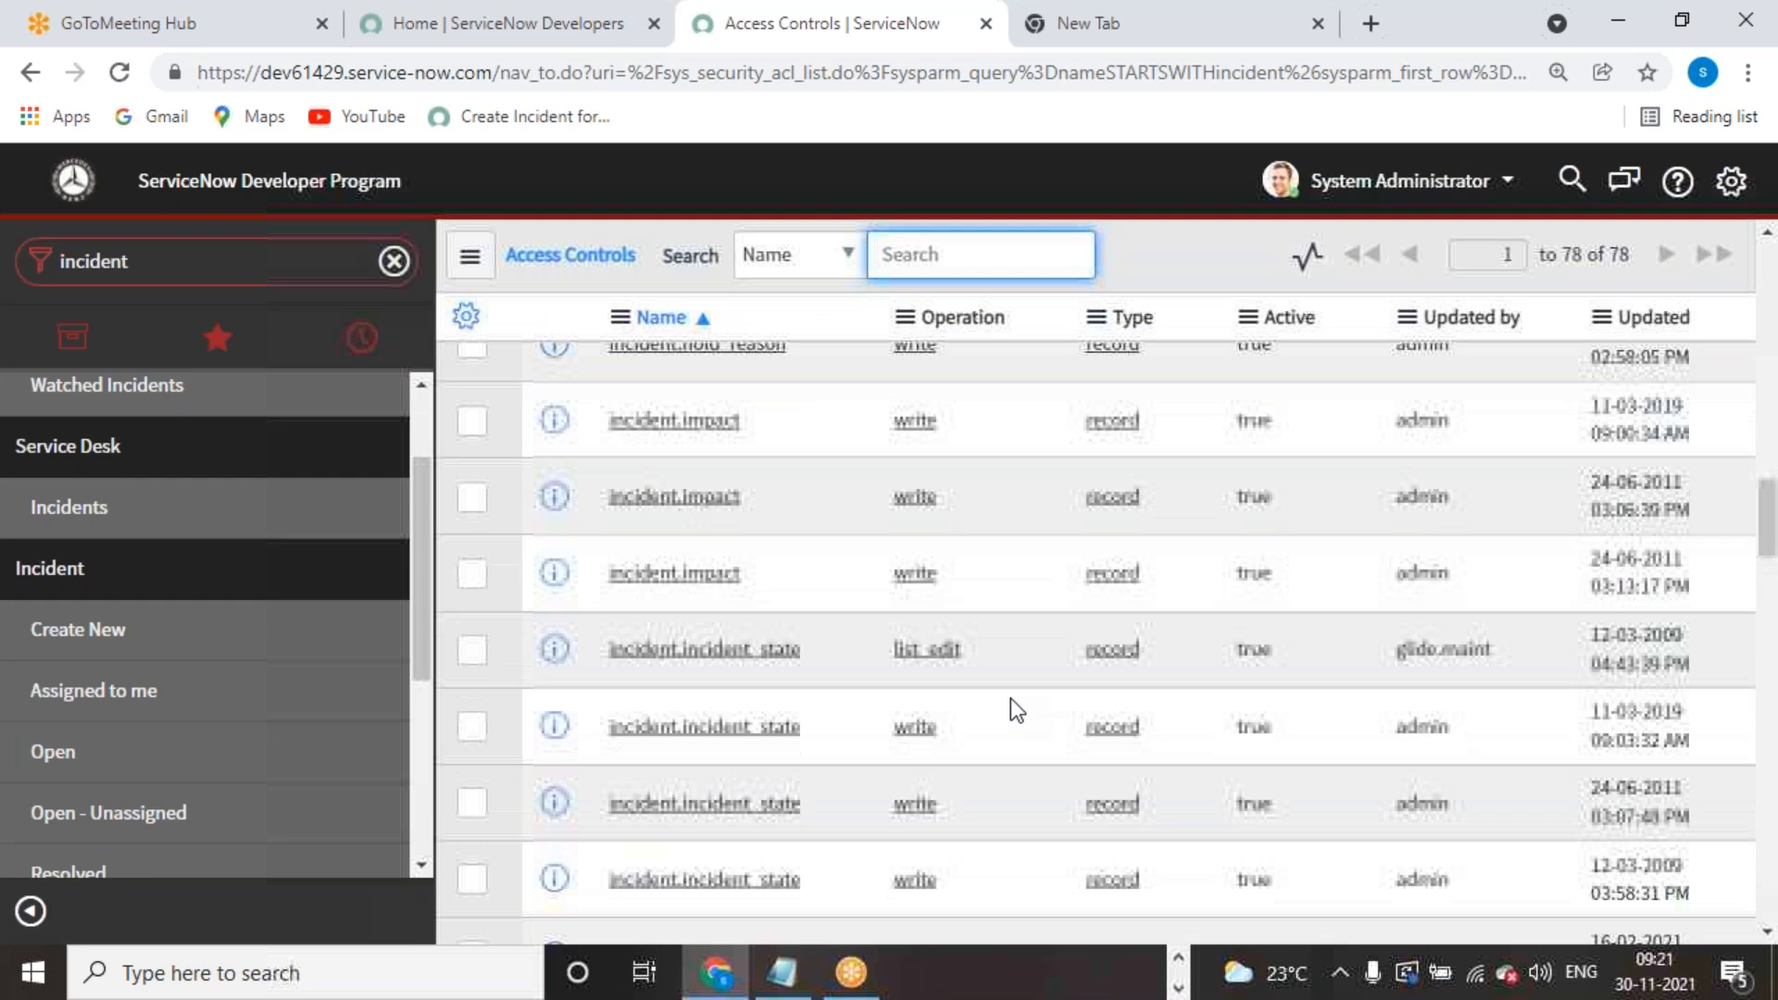
scroll(1010, 698, "down", 10)
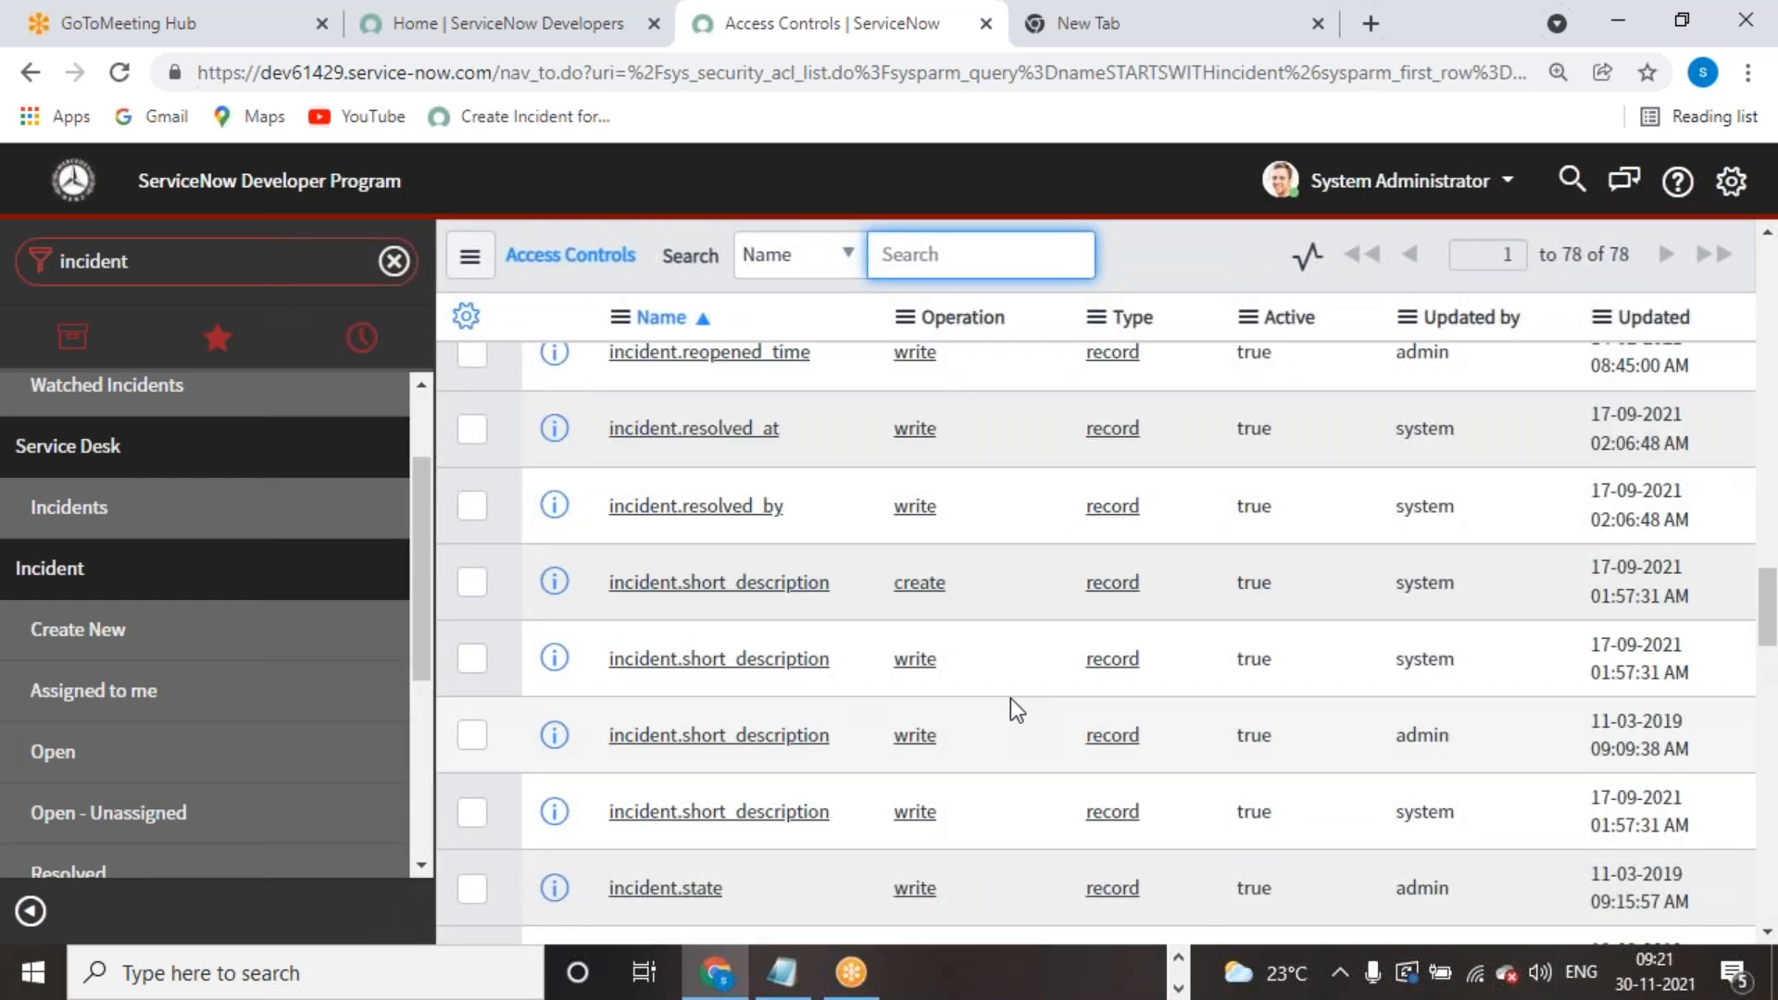
scroll(1009, 698, "down", 10)
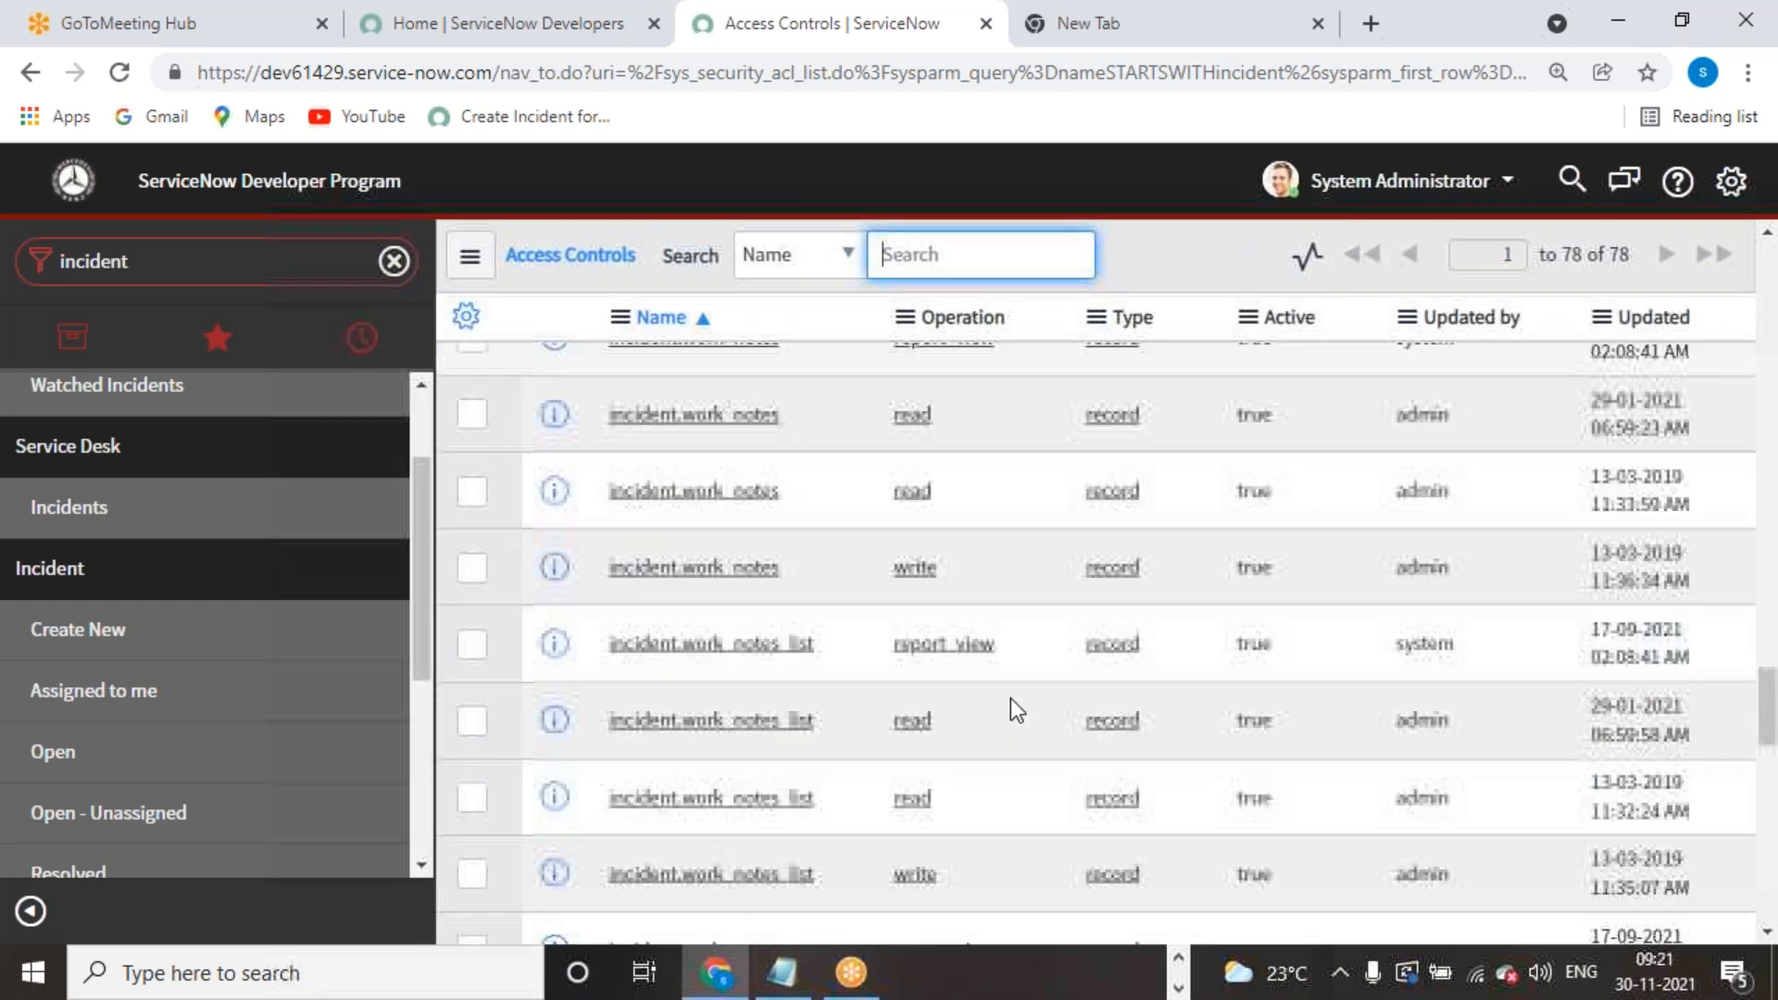
scroll(1009, 699, "down", 8)
scroll(1009, 698, "up", 6)
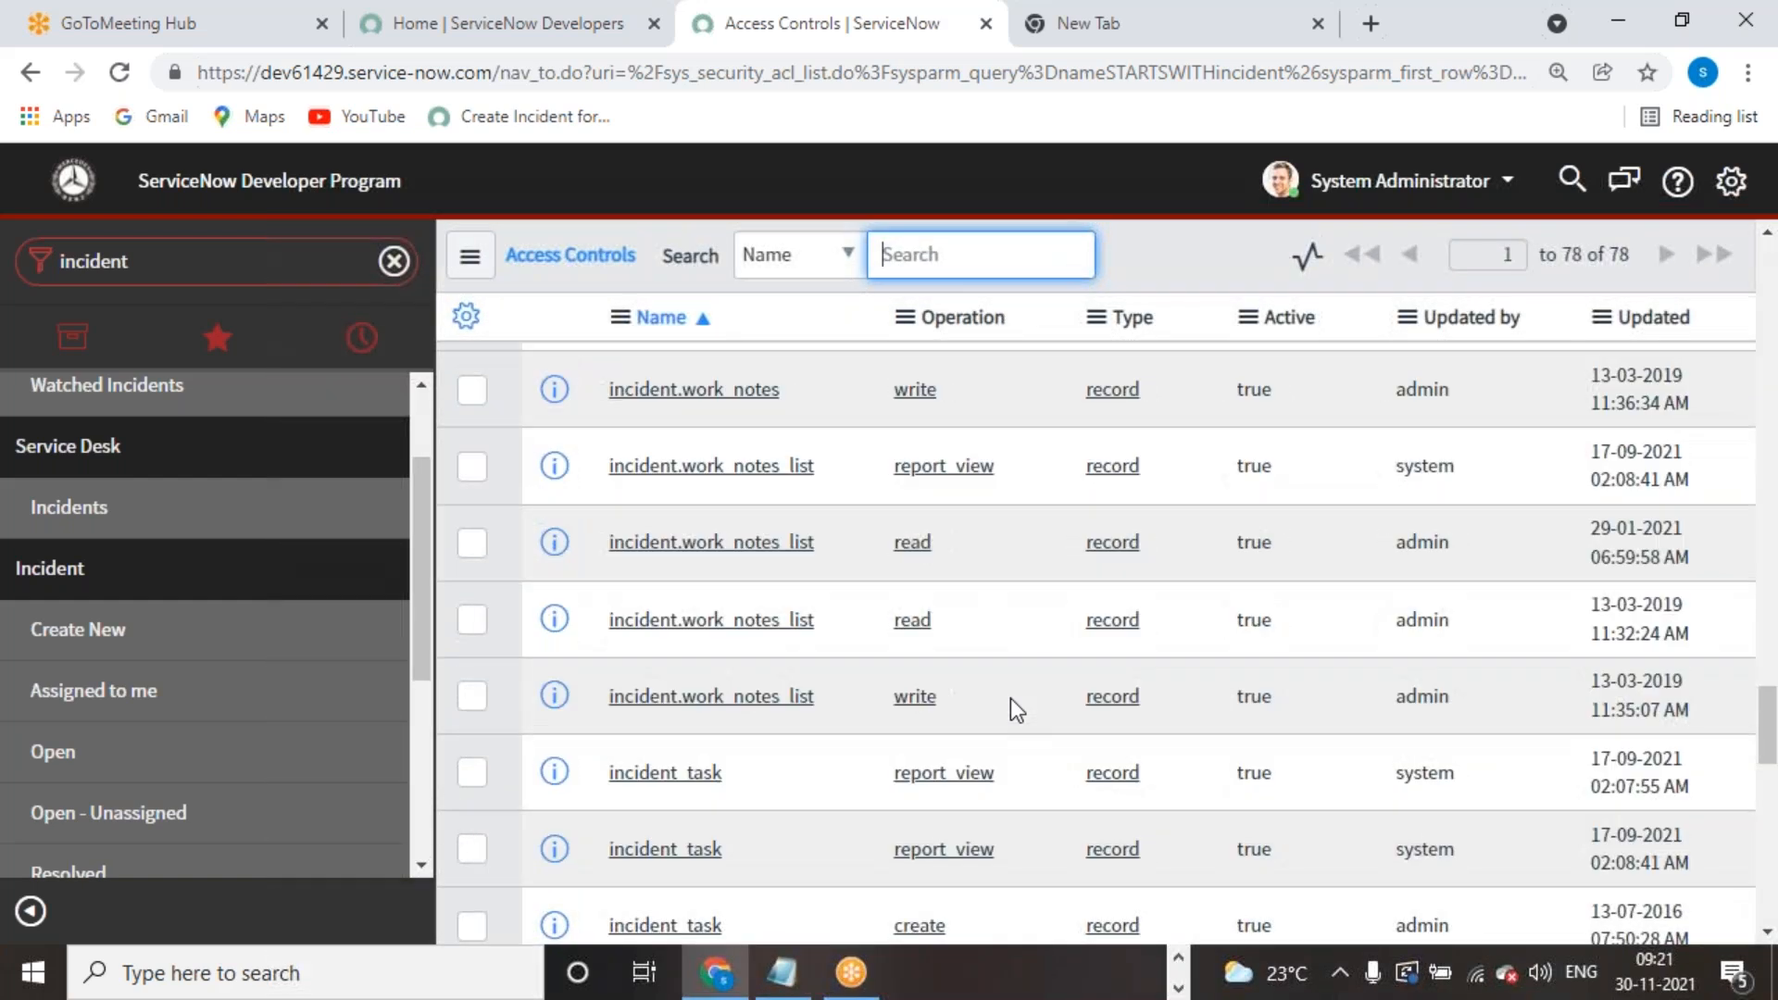
scroll(1010, 698, "up", 8)
Step: Switch to Notepad and clear all the text in the open note
left_click(798, 987)
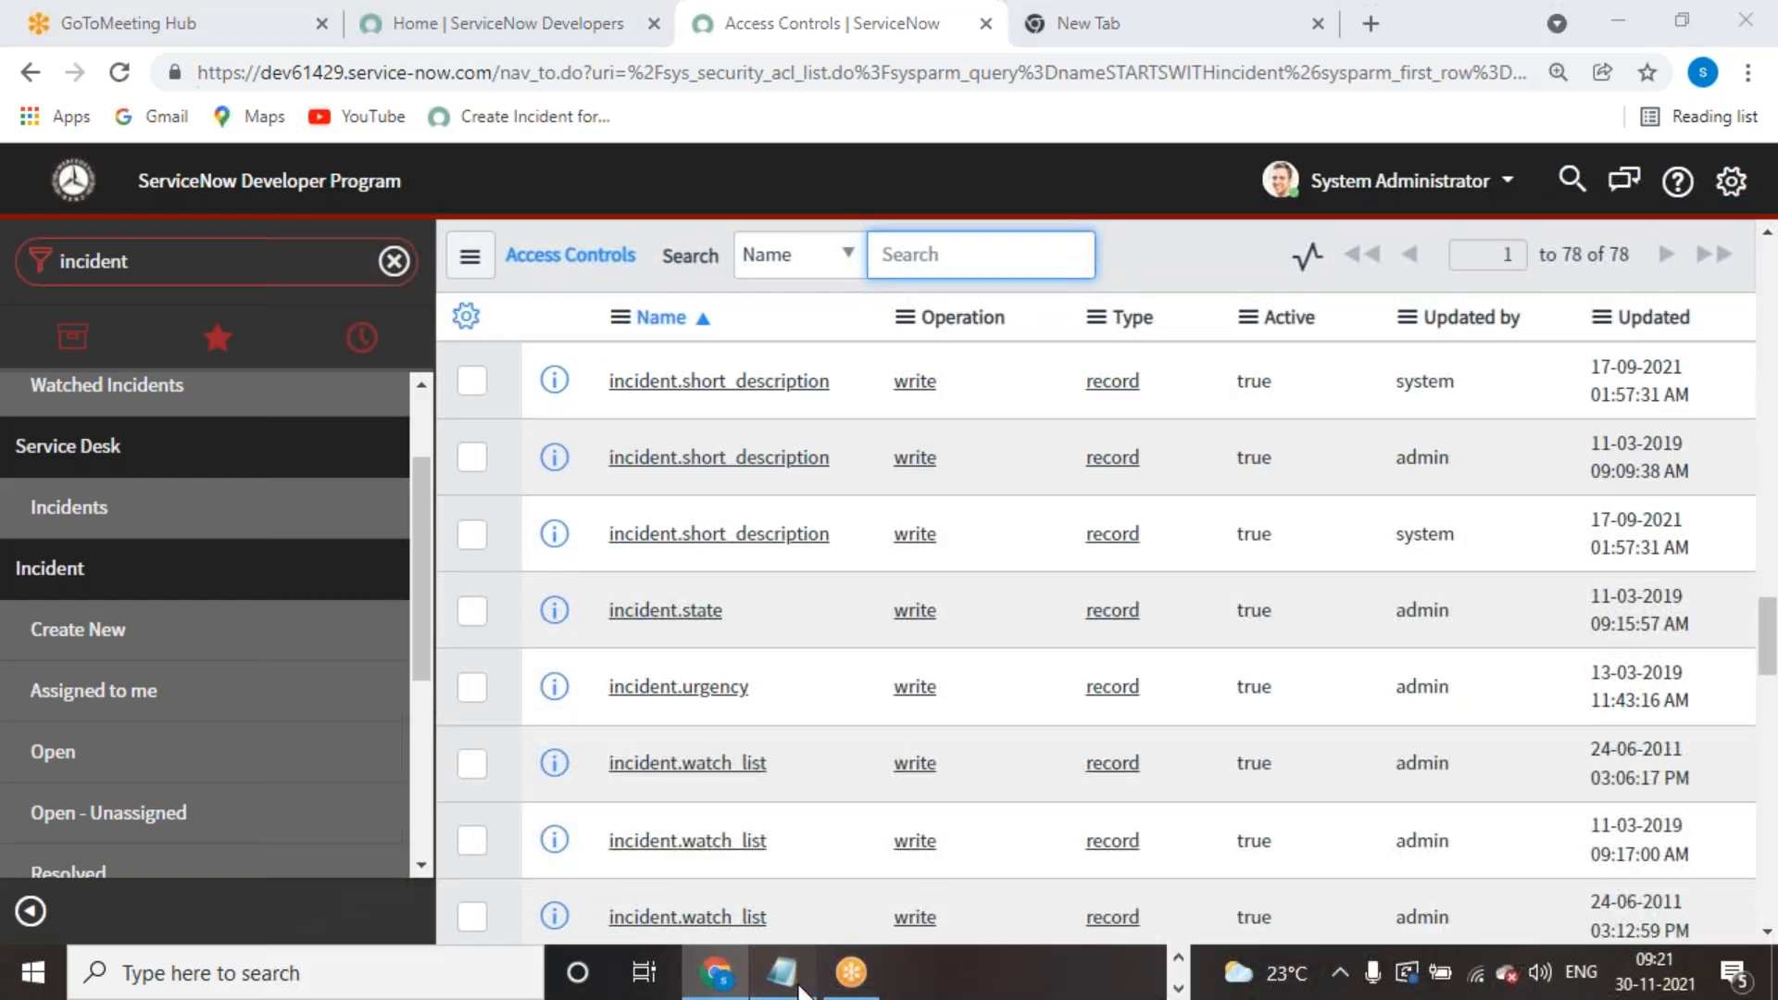
key("ctrl+a")
key("Delete")
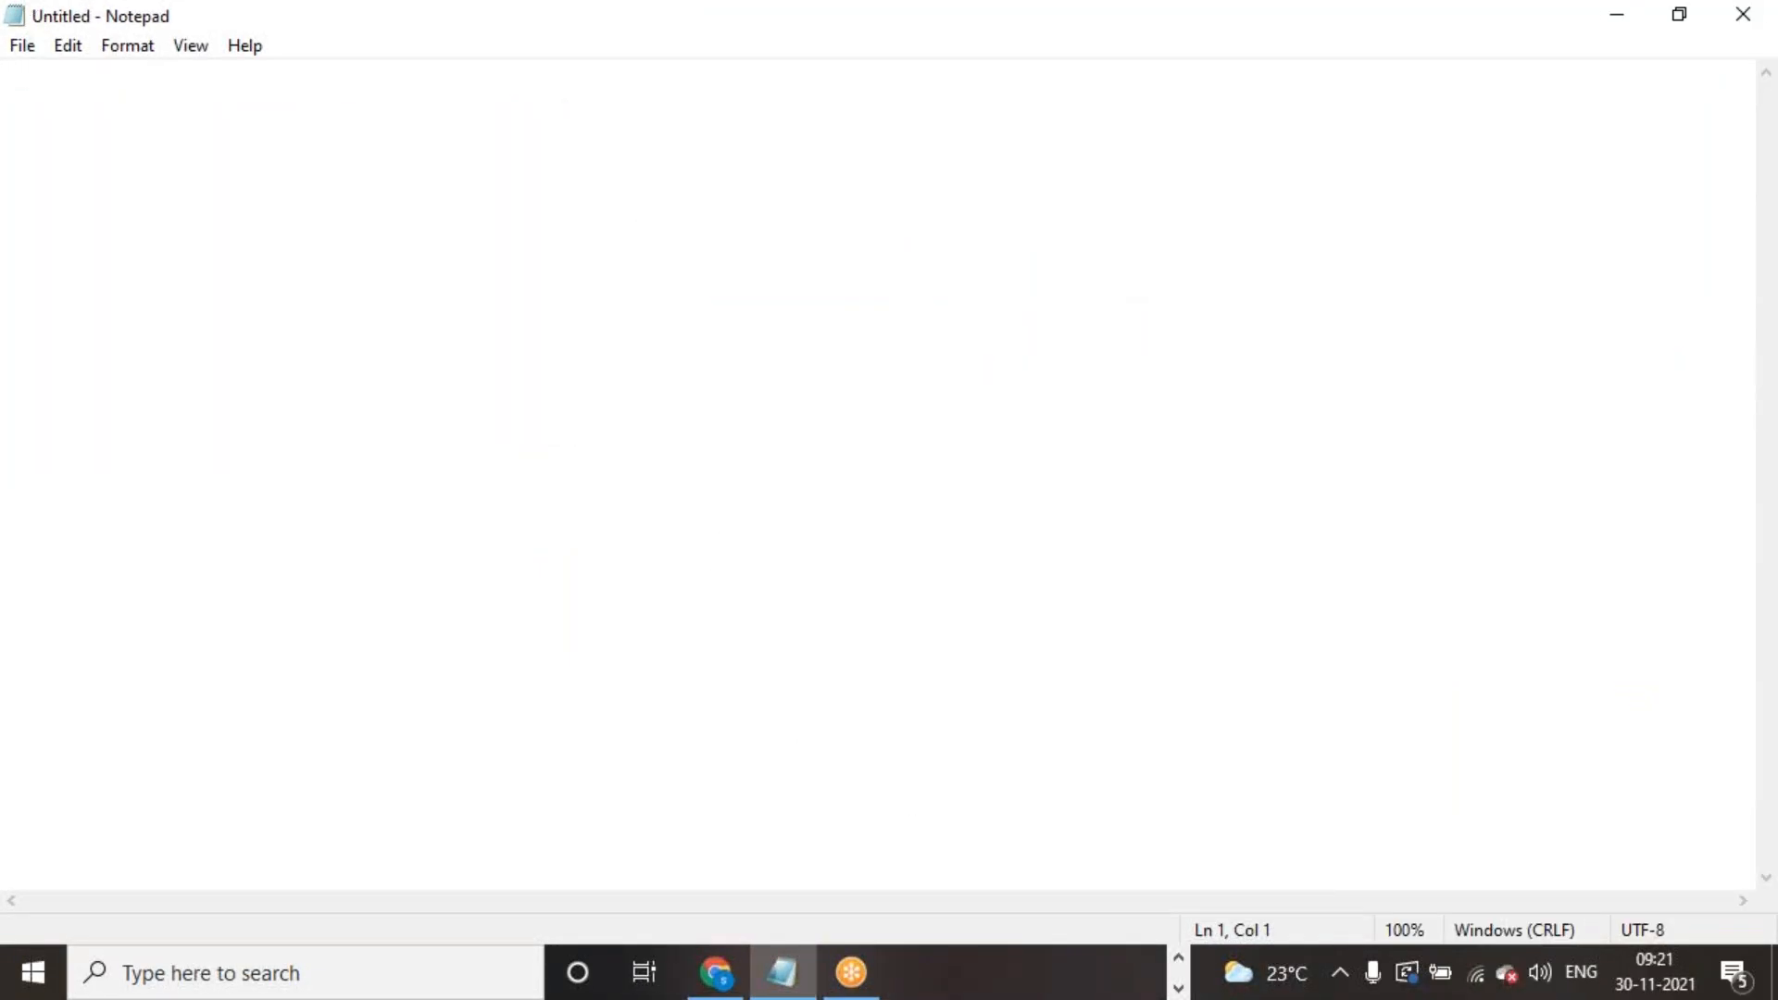
Step: Below a few blank lines, write Table and Field Level on separate lines with an empty line between them
key("Return")
key("Return")
key("Return")
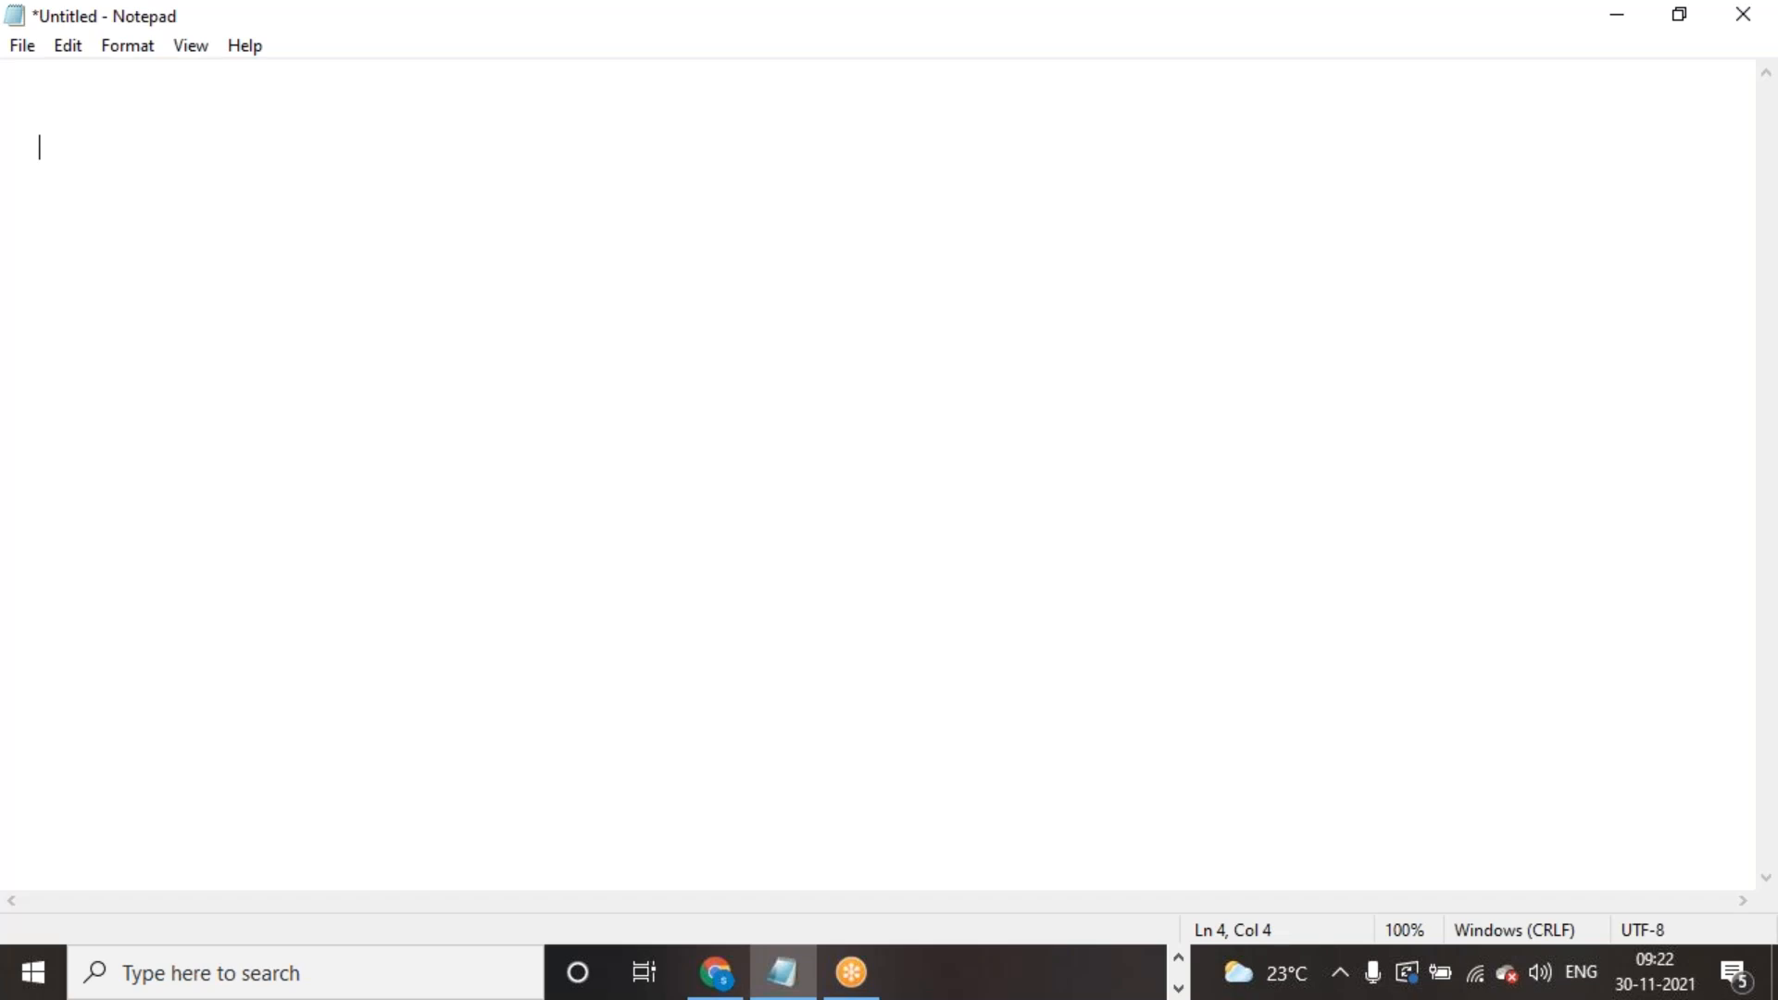
type("Tbale")
key("BackSpace")
key("BackSpace")
key("BackSpace")
key("BackSpace")
key("BackSpace")
type("able")
key("Return")
type("Field ")
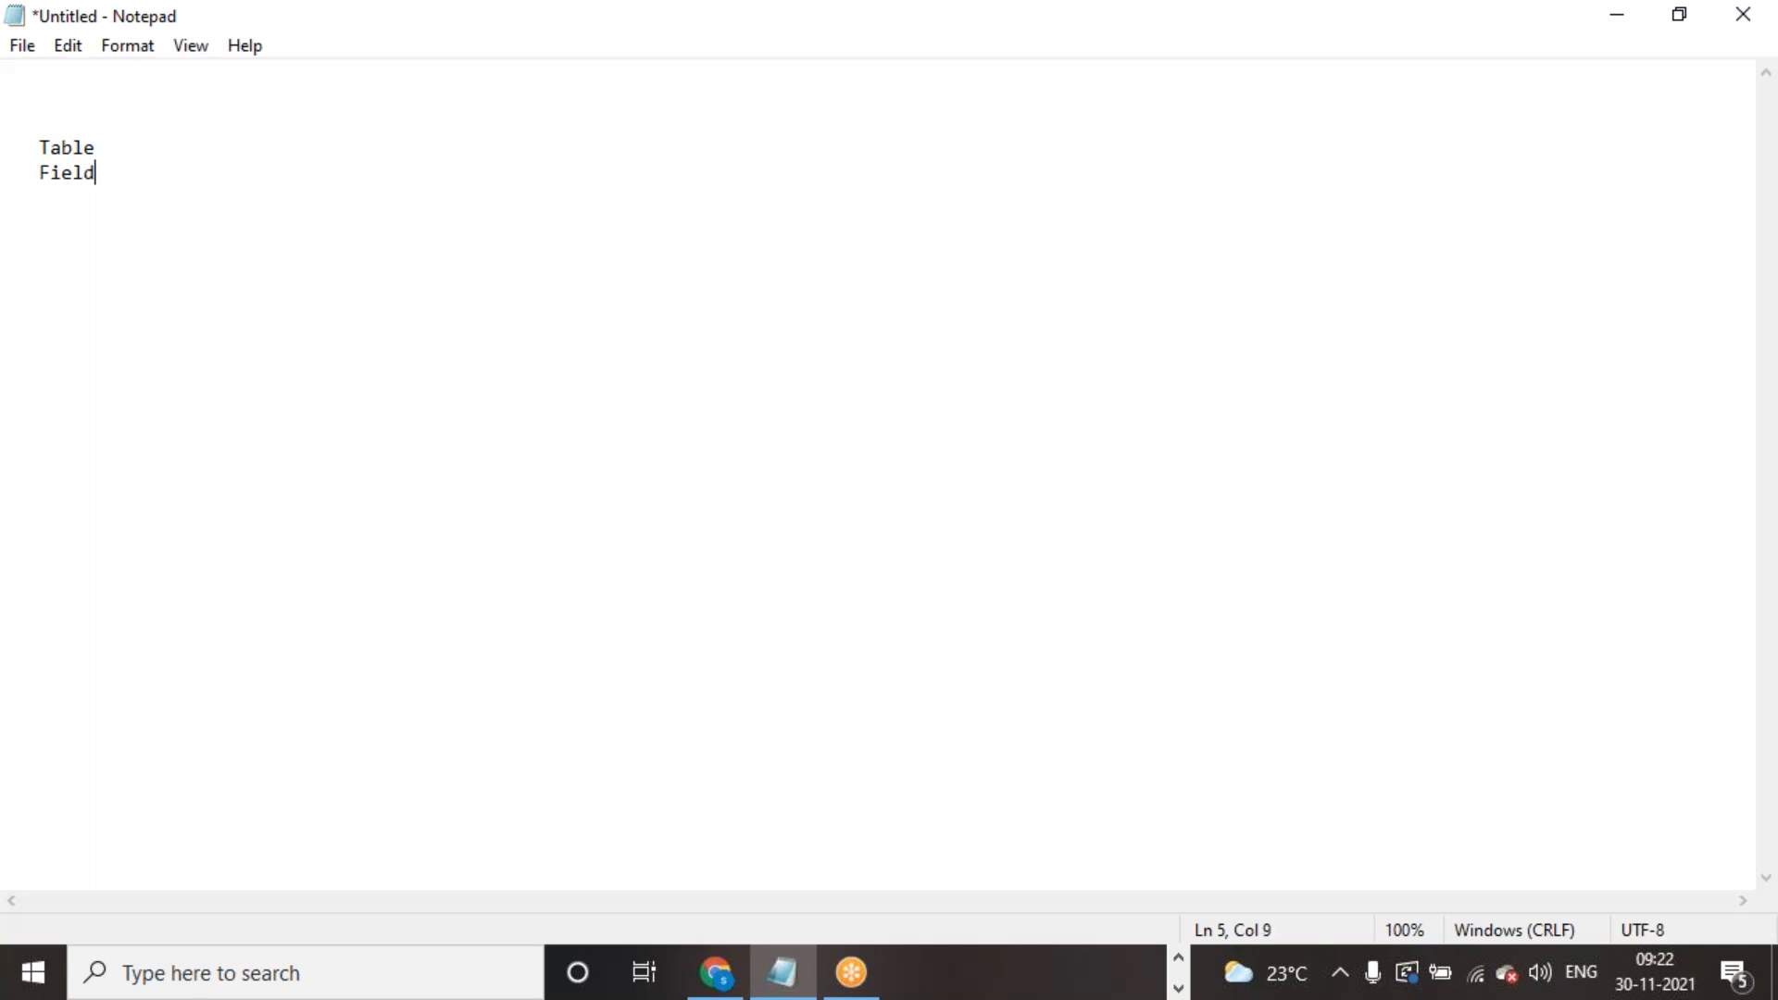
type("Level")
left_click(127, 148)
key("Return")
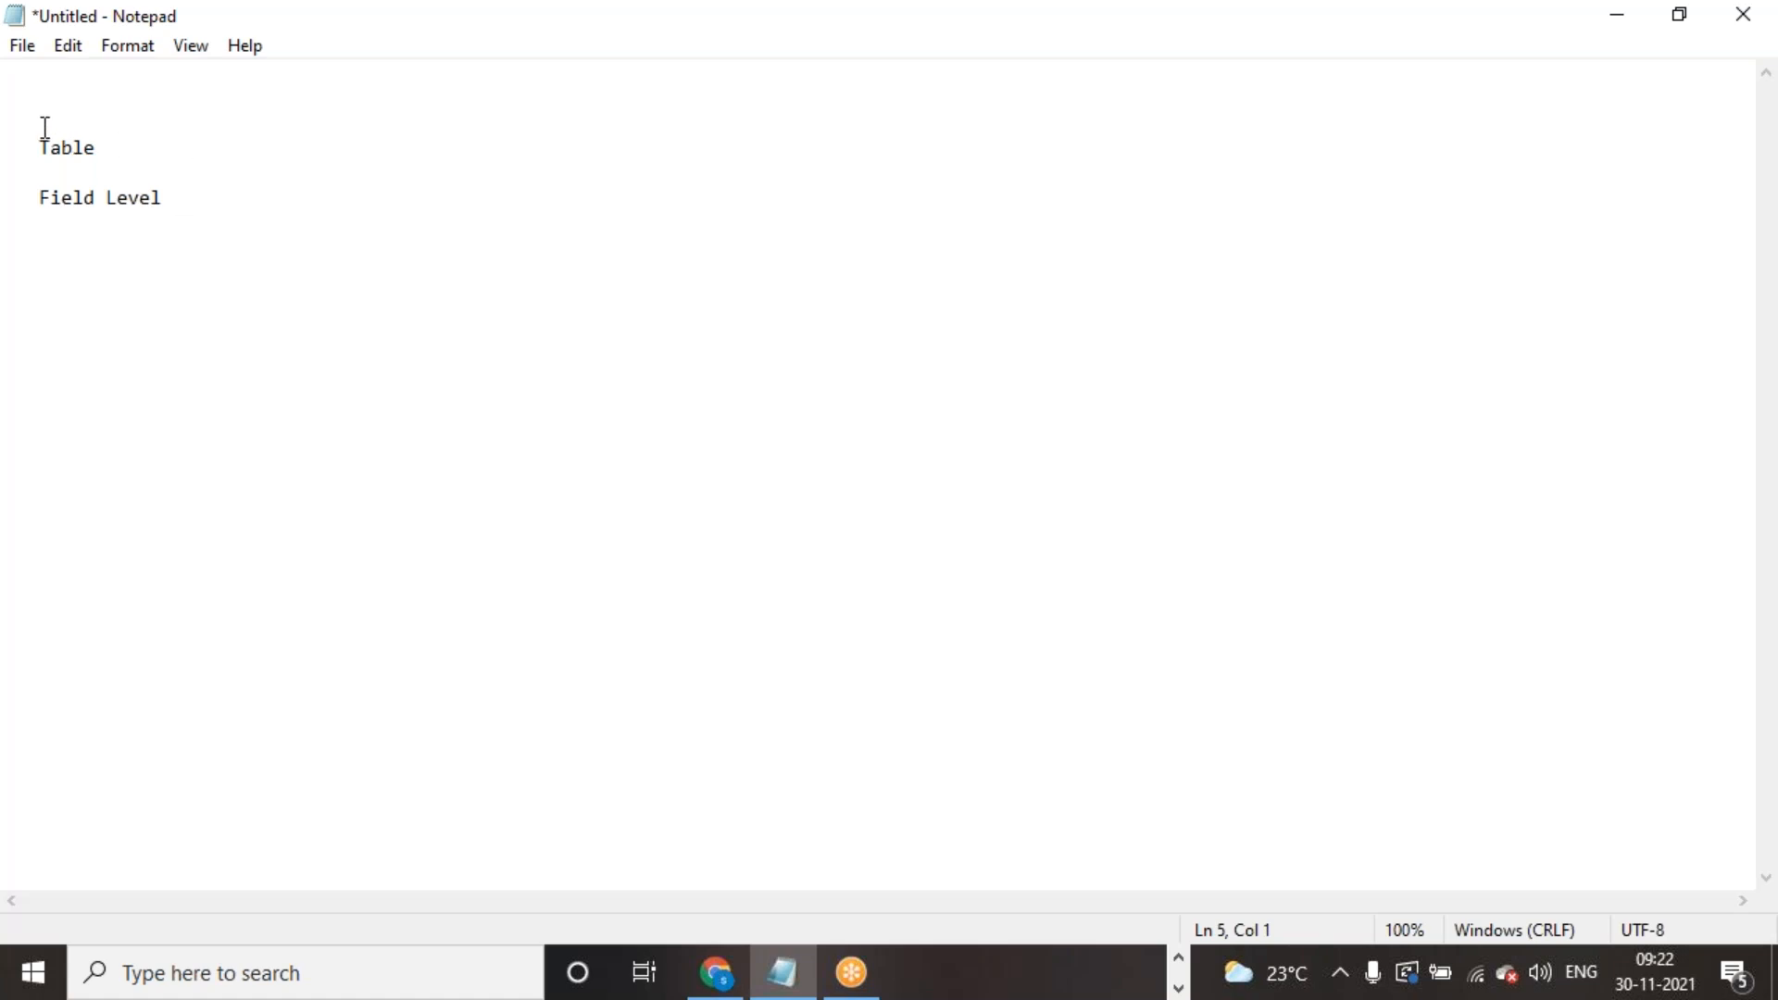
left_click_drag(37, 193, 234, 218)
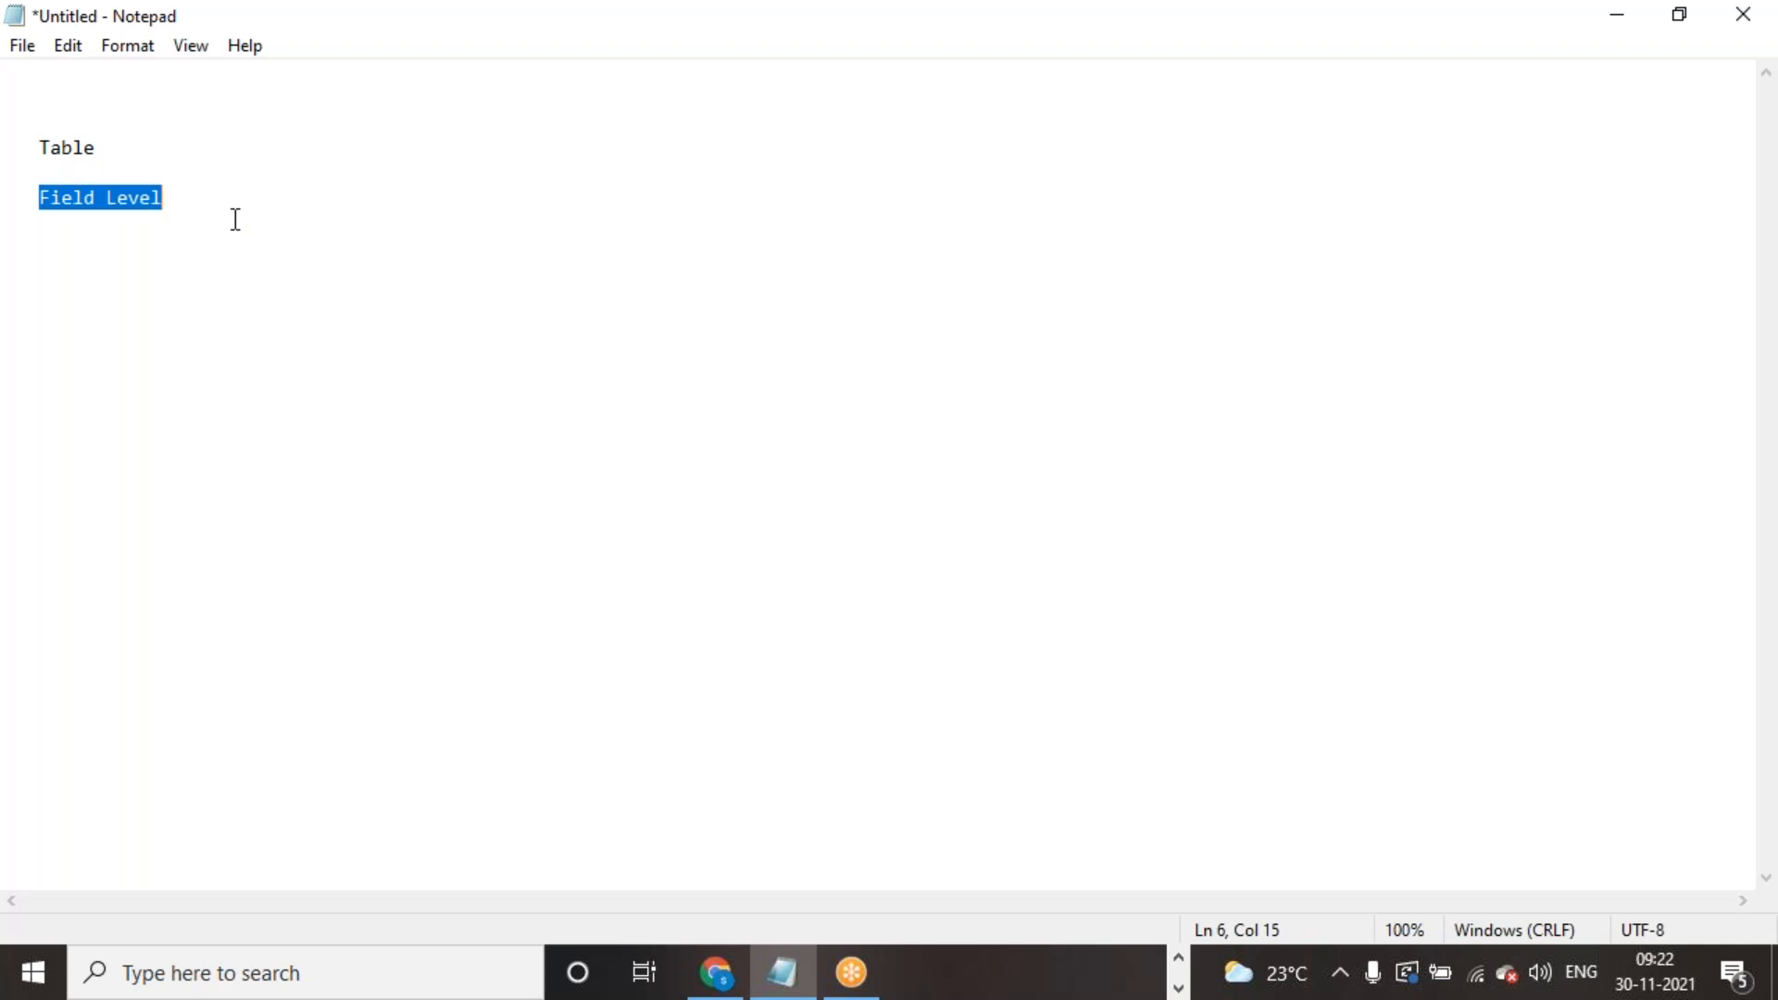
left_click(206, 150)
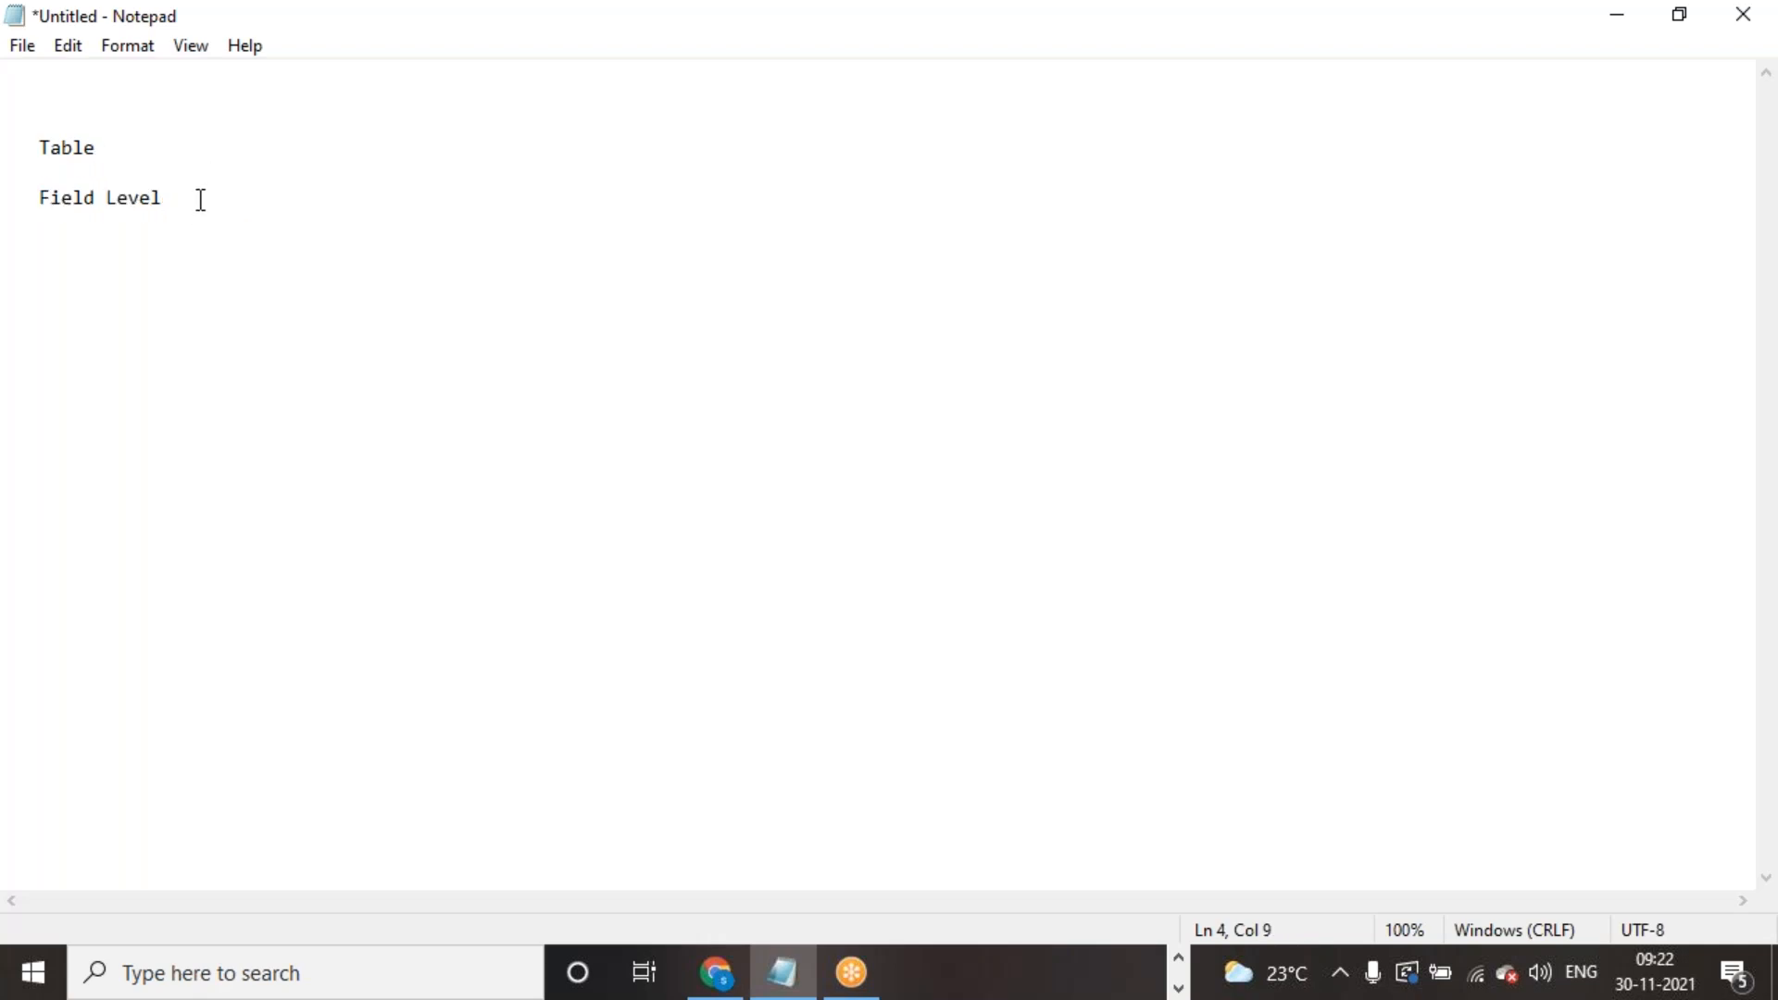
Step: Highlight the Table and Field Level lines of the note in turn to point out the two access control levels
left_click_drag(142, 151, 181, 211)
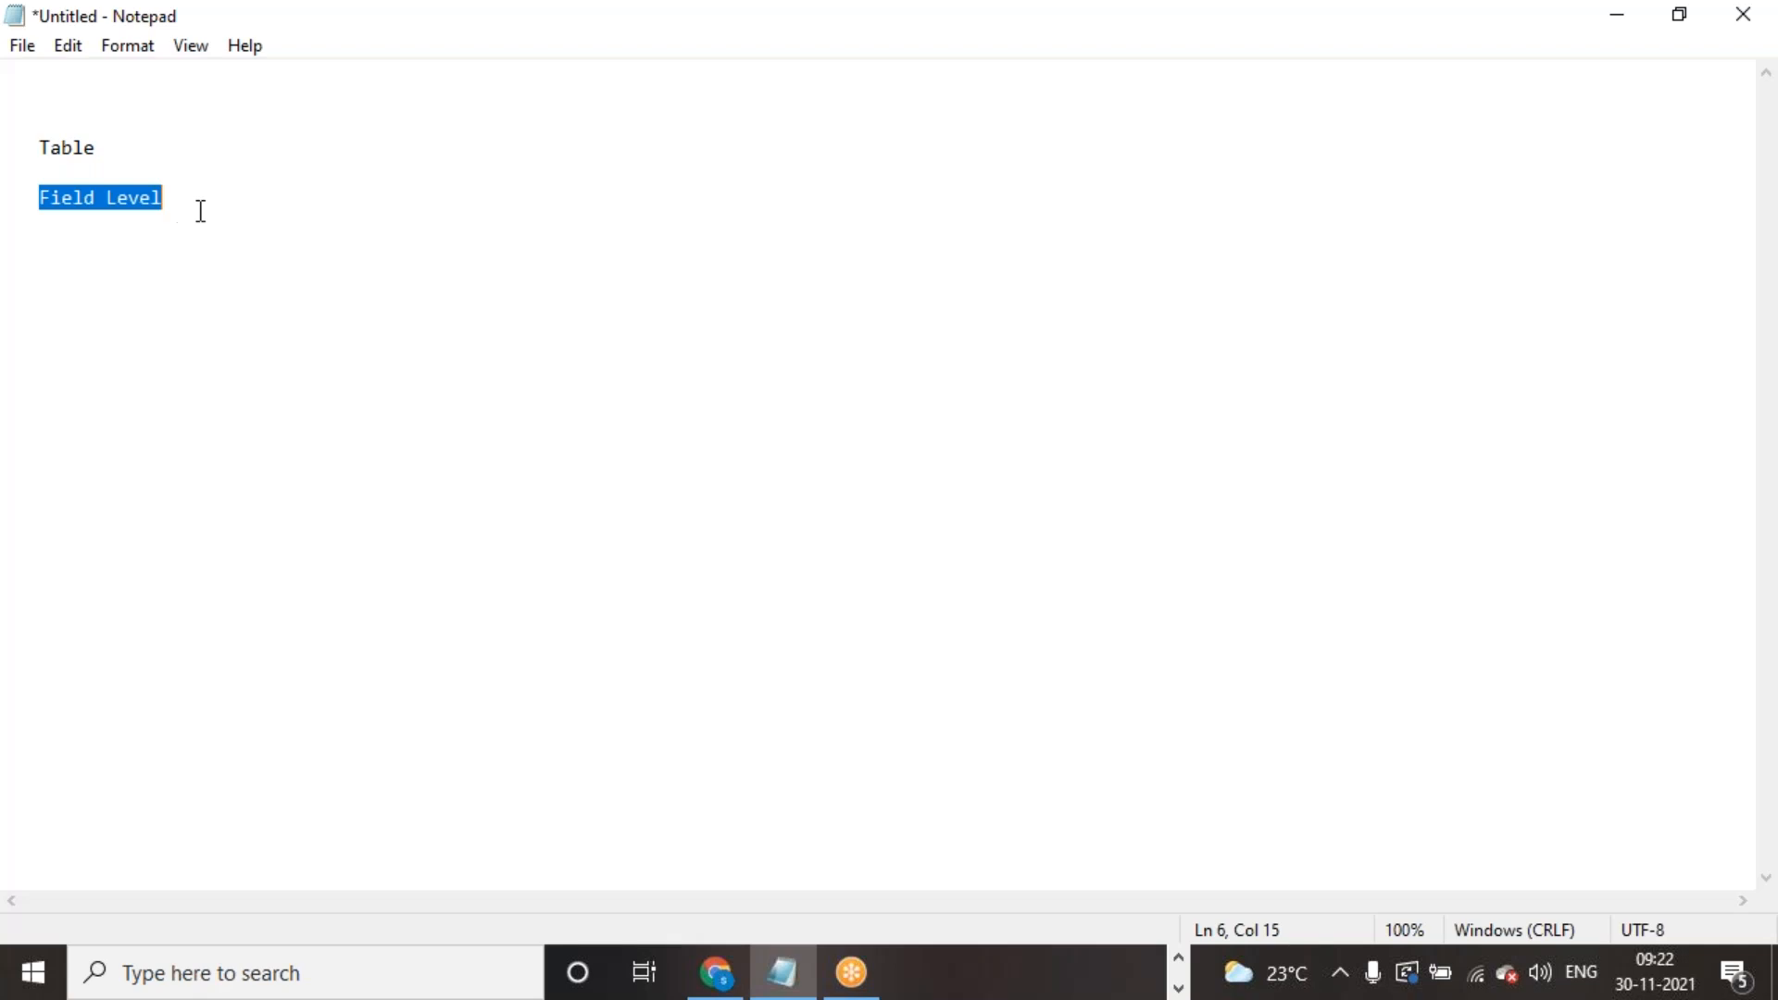
left_click(219, 234)
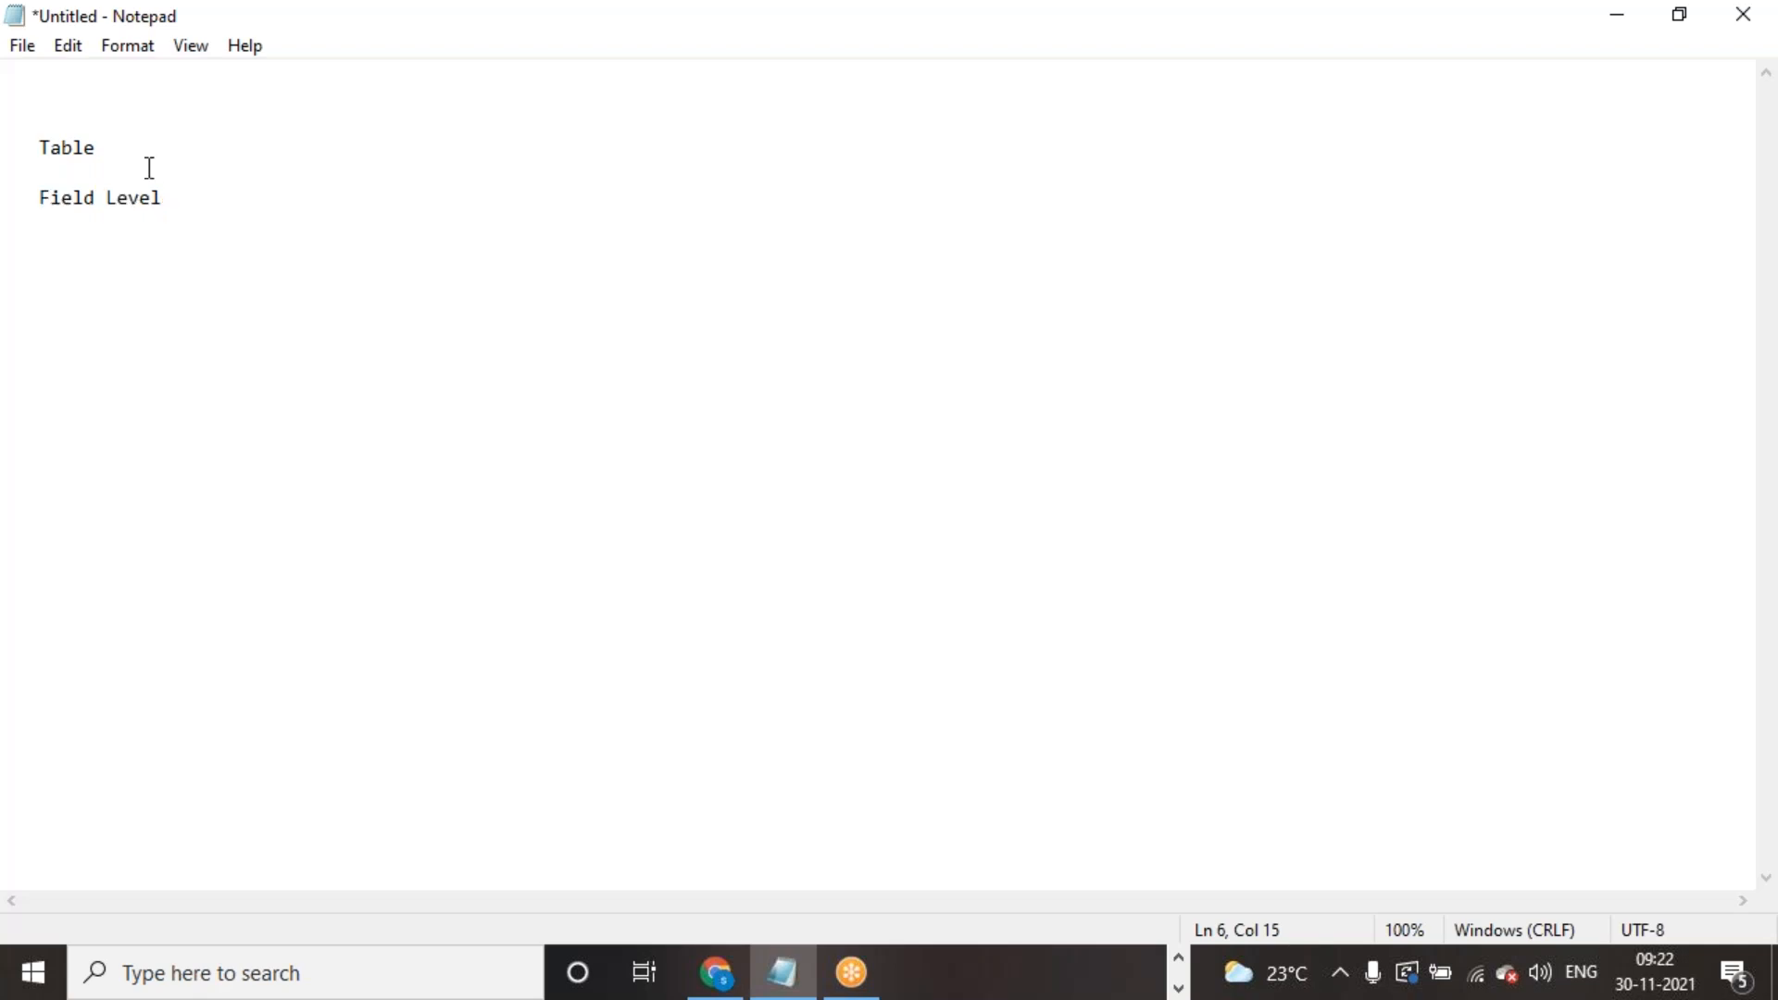
left_click_drag(42, 199, 164, 198)
left_click(178, 308)
left_click_drag(41, 143, 113, 148)
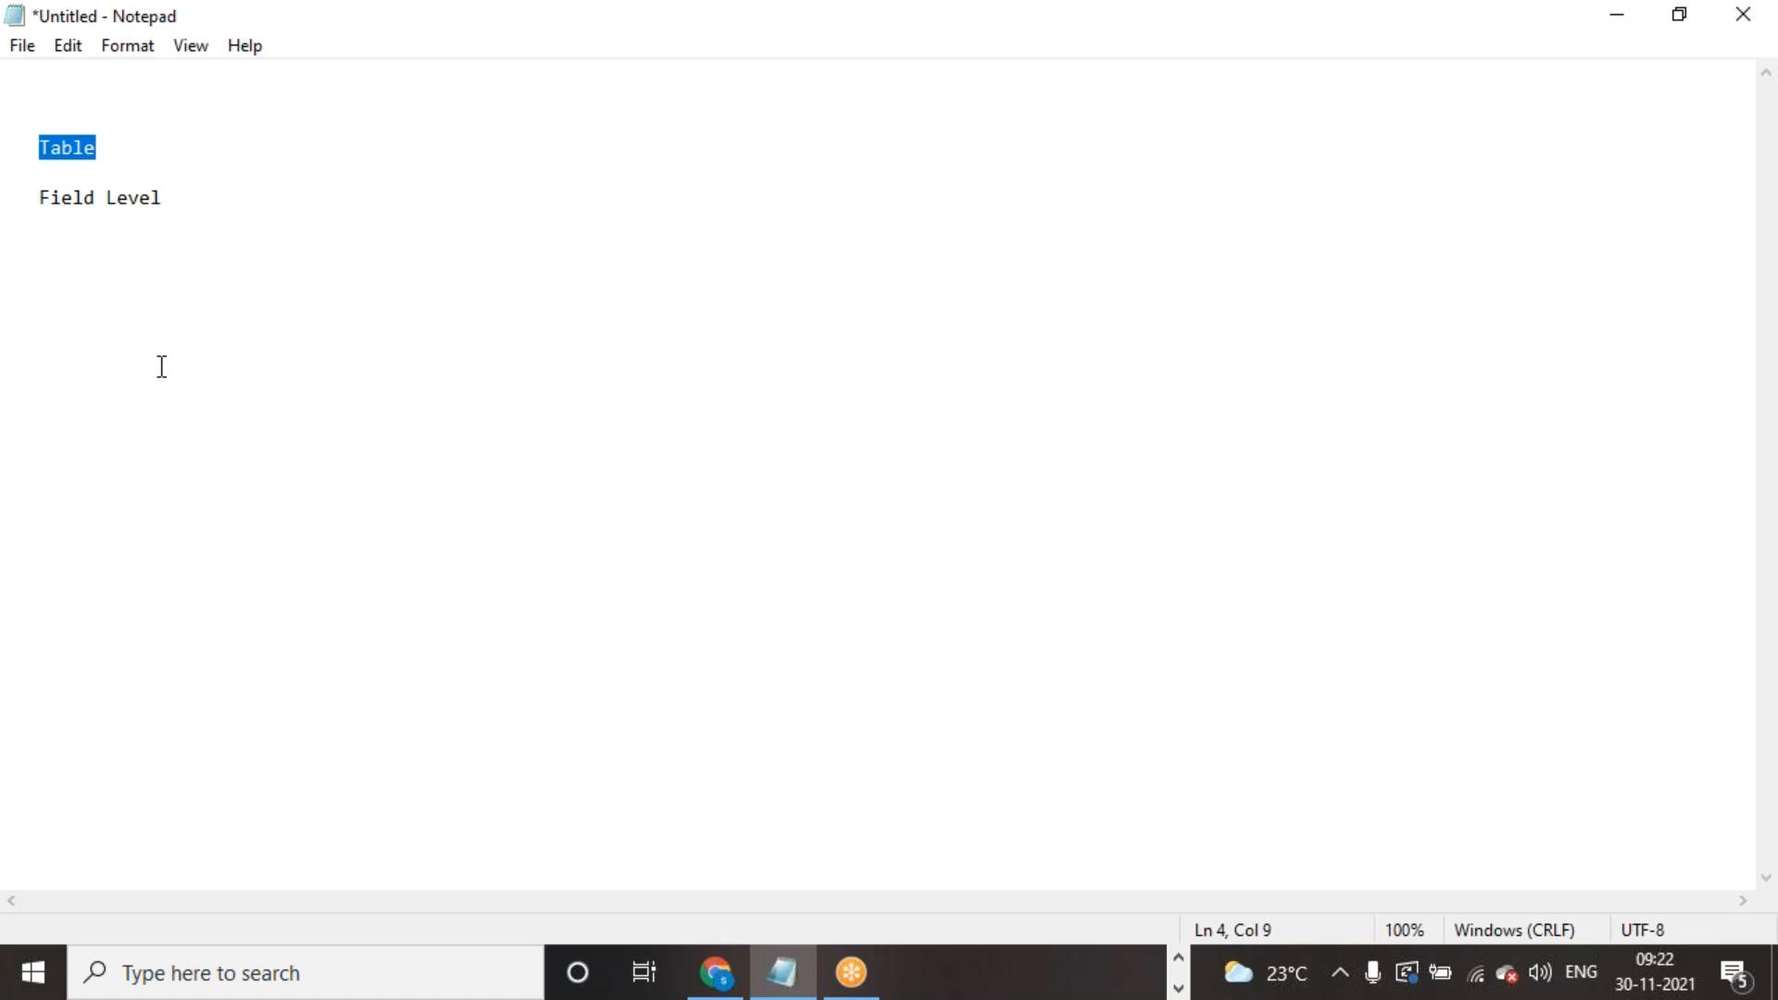
left_click(75, 145)
left_click(154, 229)
left_click_drag(39, 195, 166, 196)
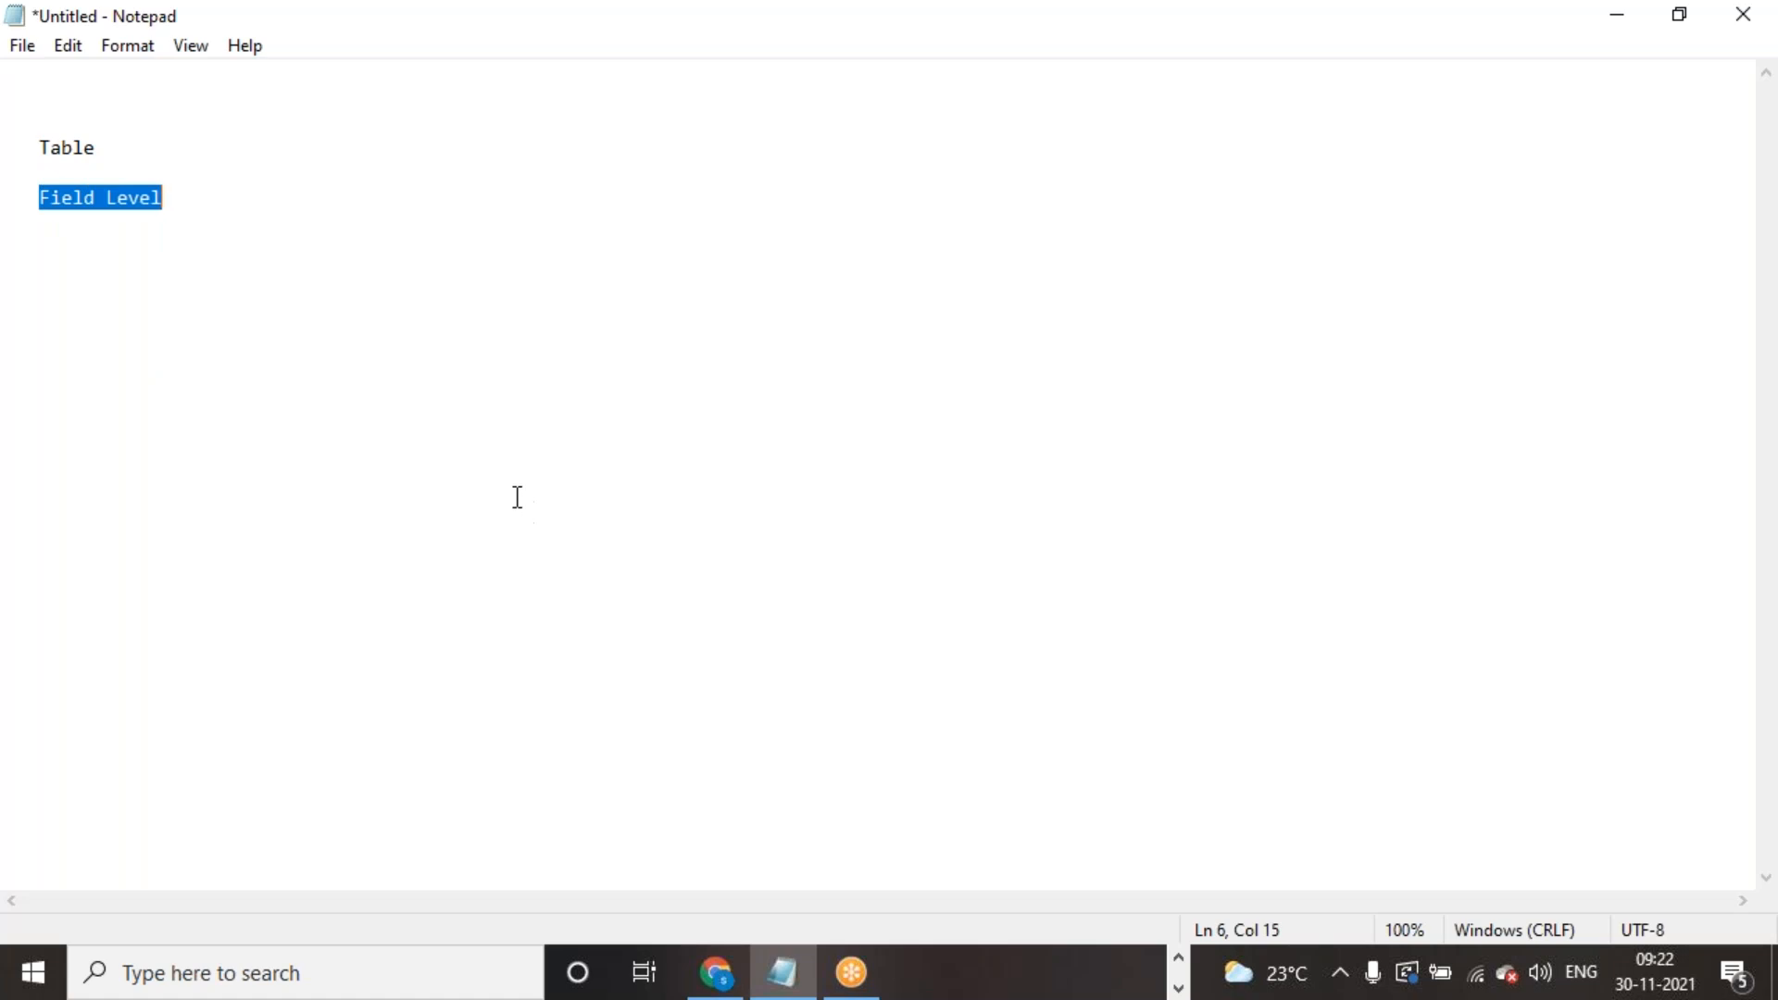
left_click(117, 289)
left_click_drag(40, 197, 170, 198)
Step: Below Field Level, list Role, Condition and Scripting on separate lines, and add Order Of Excecution ACL RUle beneath them after two empty lines
left_click(528, 403)
key("Return")
key("Return")
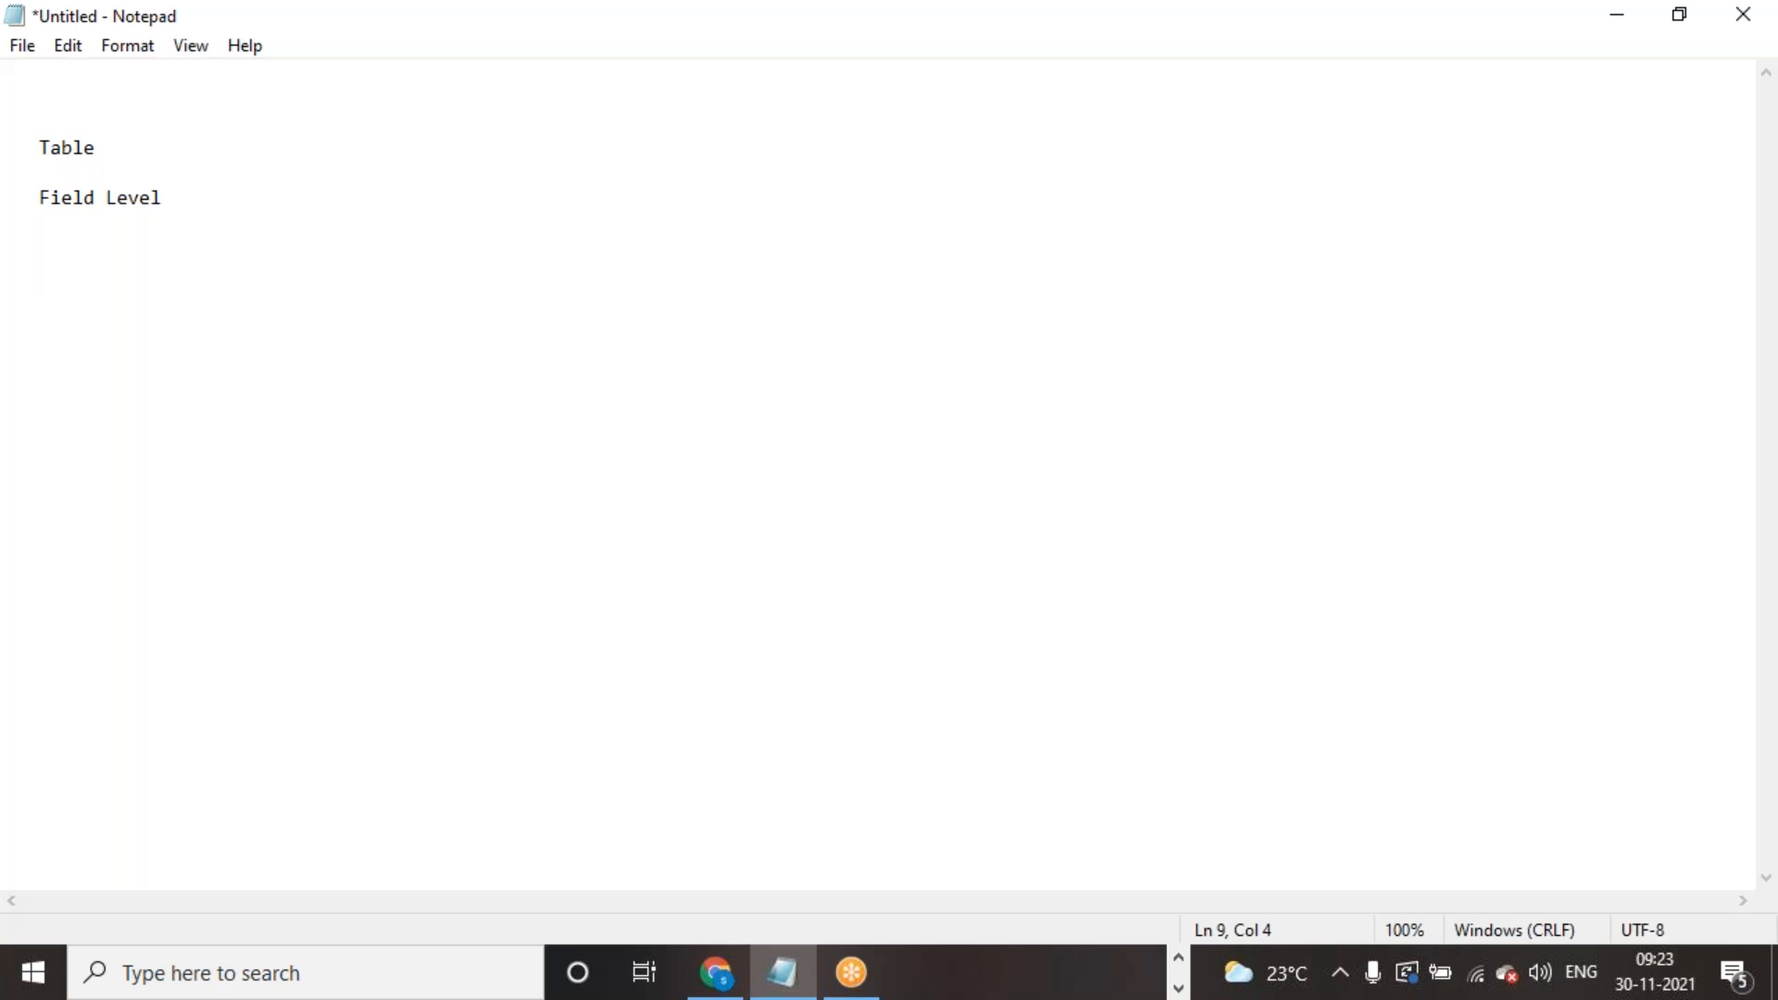
type("Role")
key("Return")
type("Condition")
key("Return")
type("Scripting")
key("Return")
key("Return")
key("Return")
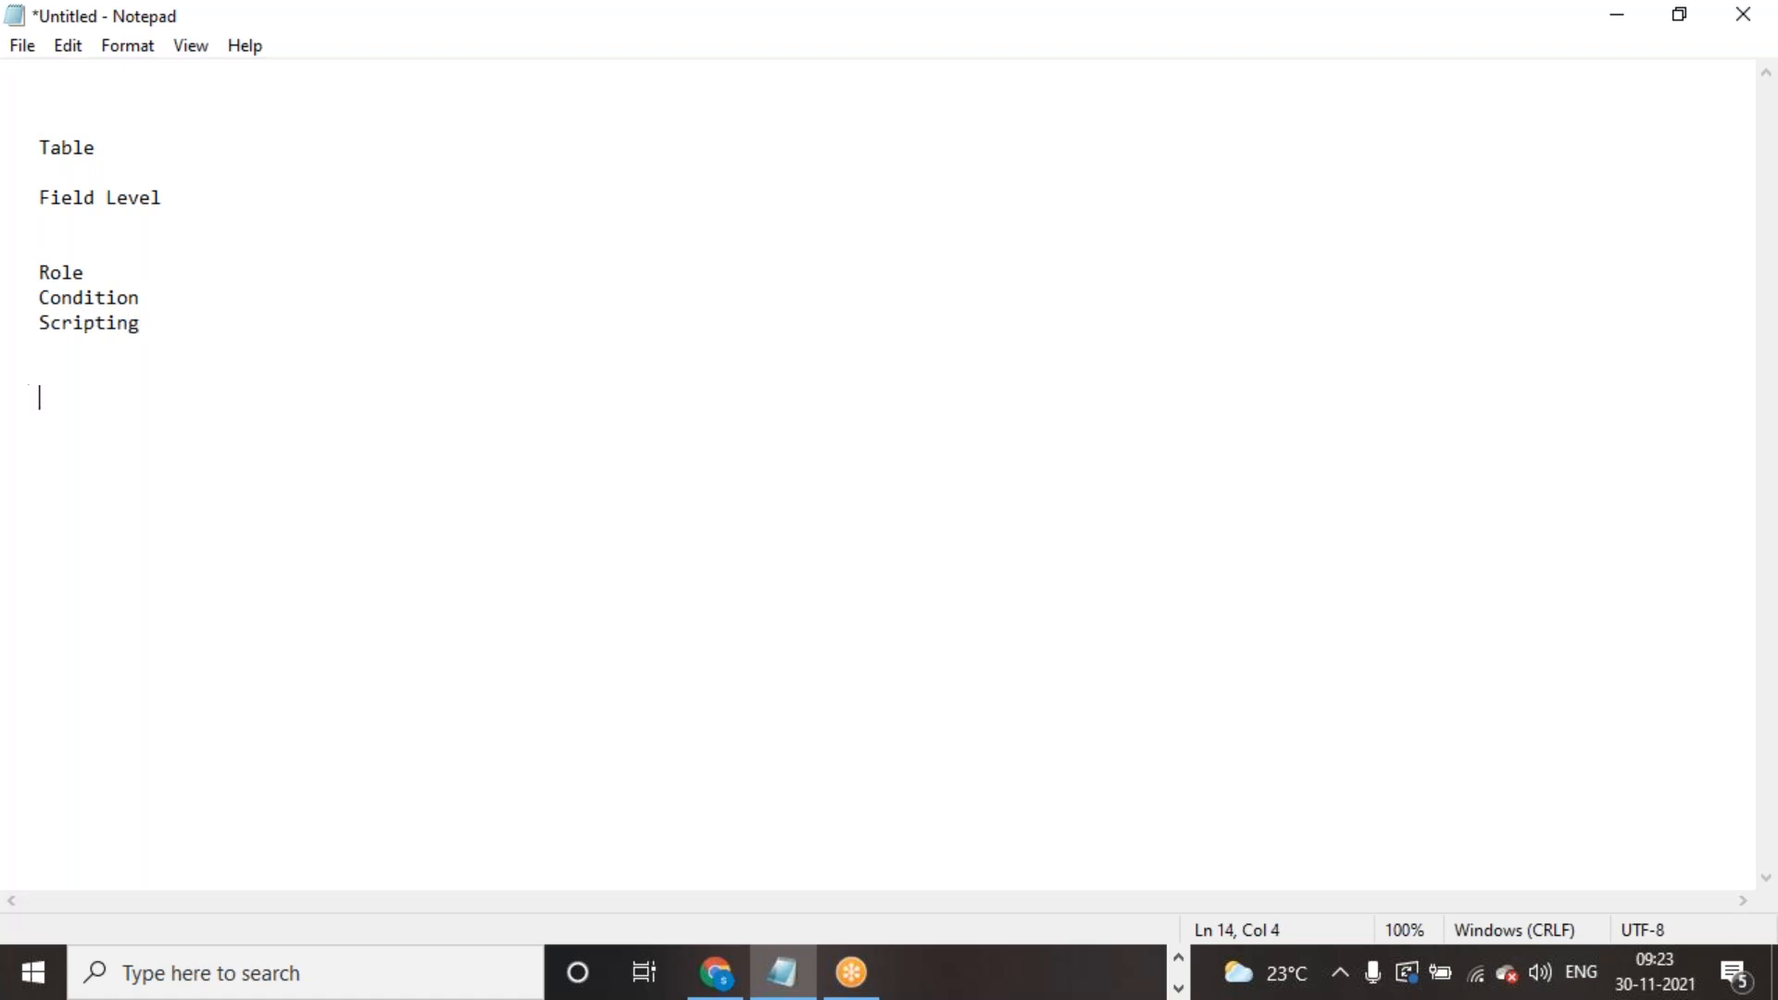
type("Order Of Excecution ACL RUle")
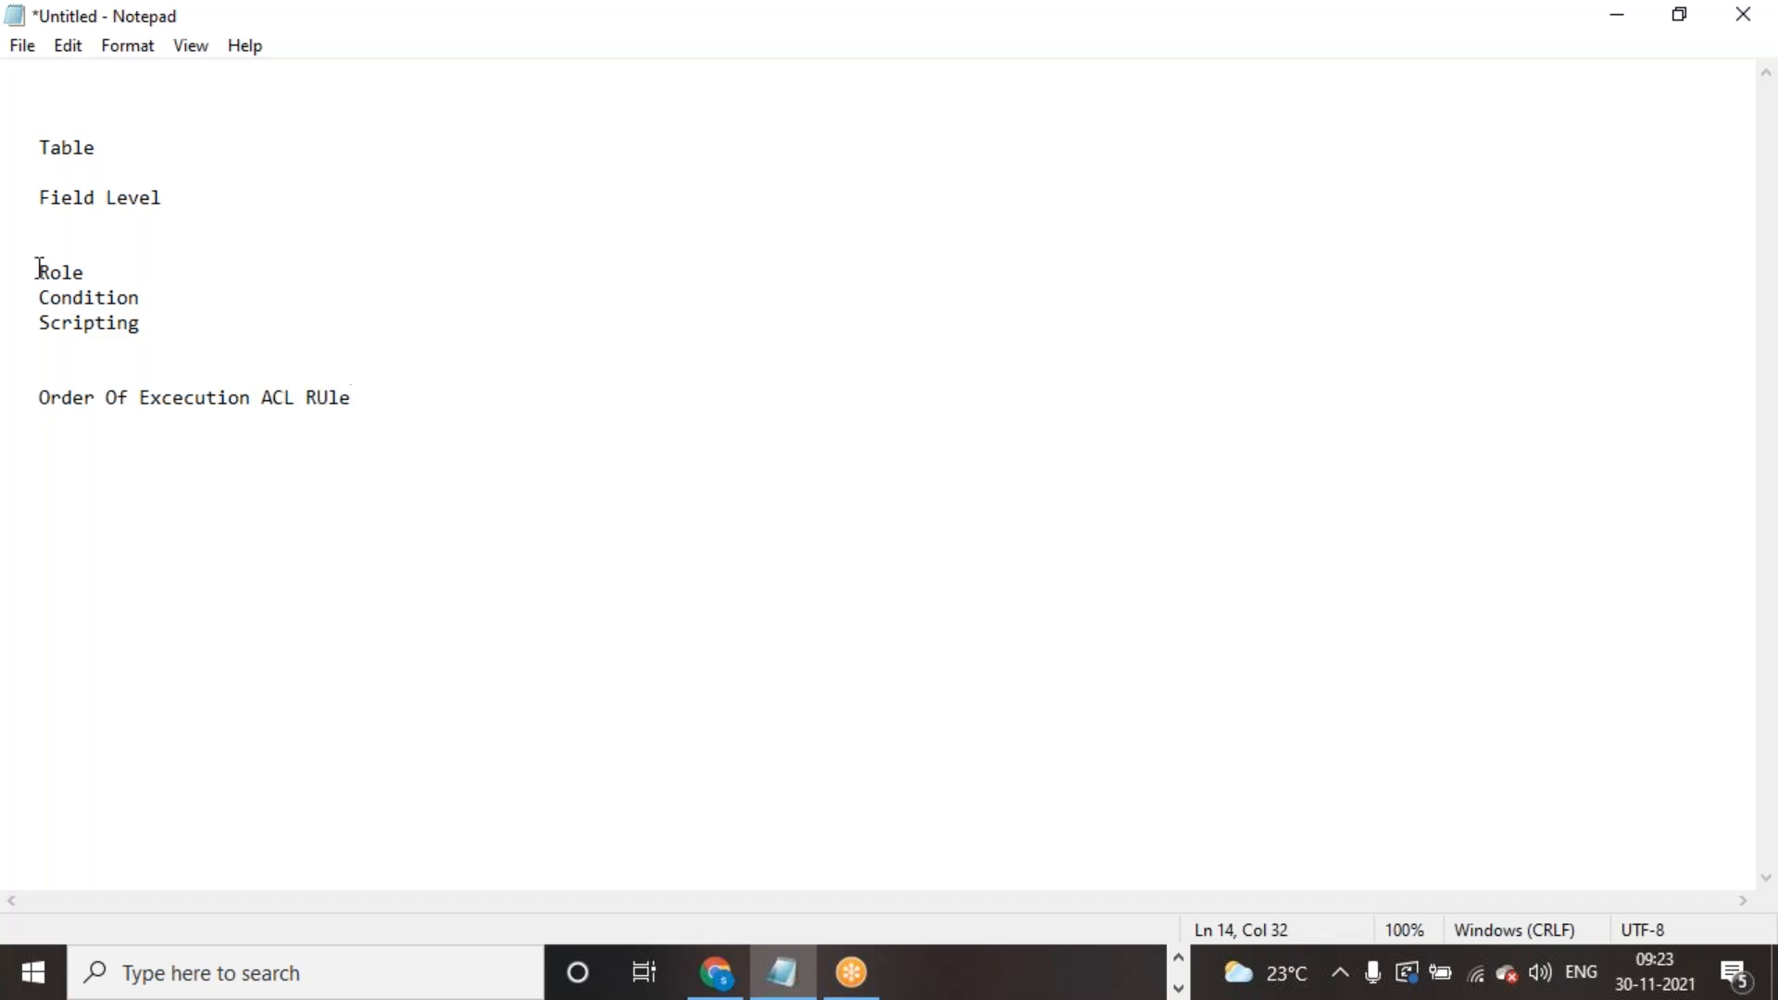
Step: Highlight Role, Condition and Scripting in the note, individually and as a group, to review the order of execution
left_click_drag(39, 268, 116, 277)
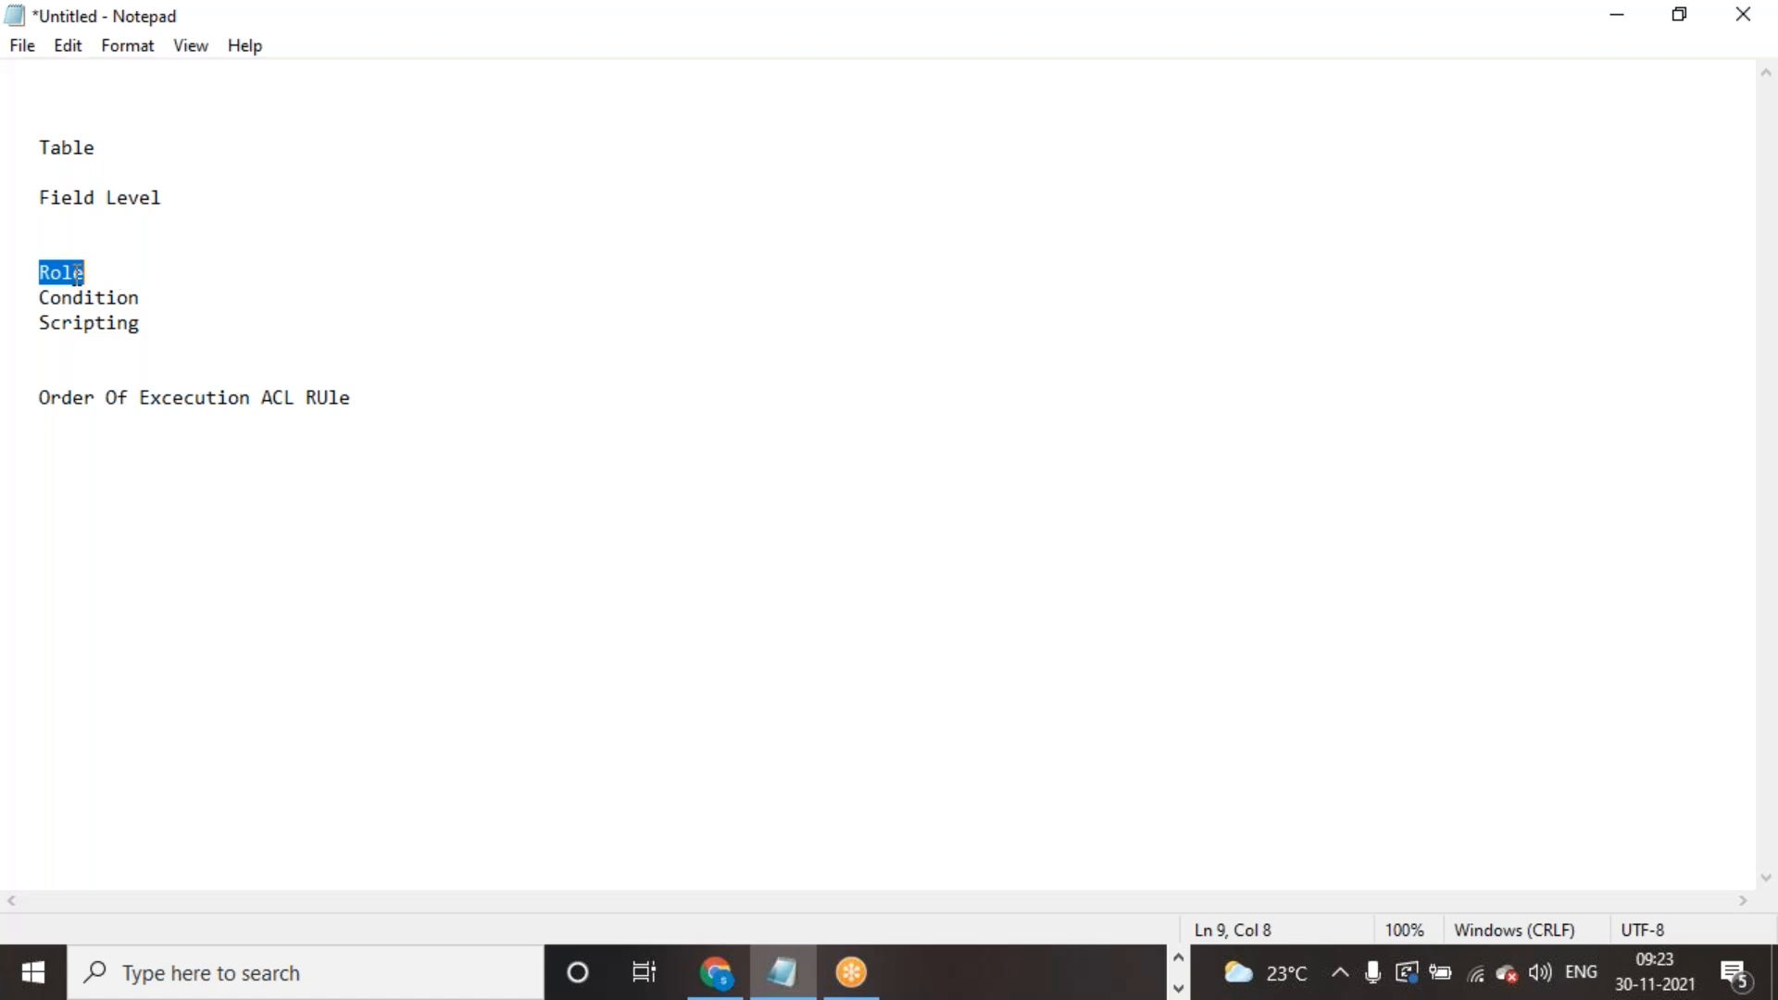
left_click(81, 275)
left_click_drag(41, 272, 44, 332)
left_click(148, 293)
left_click(83, 299)
left_click(170, 341)
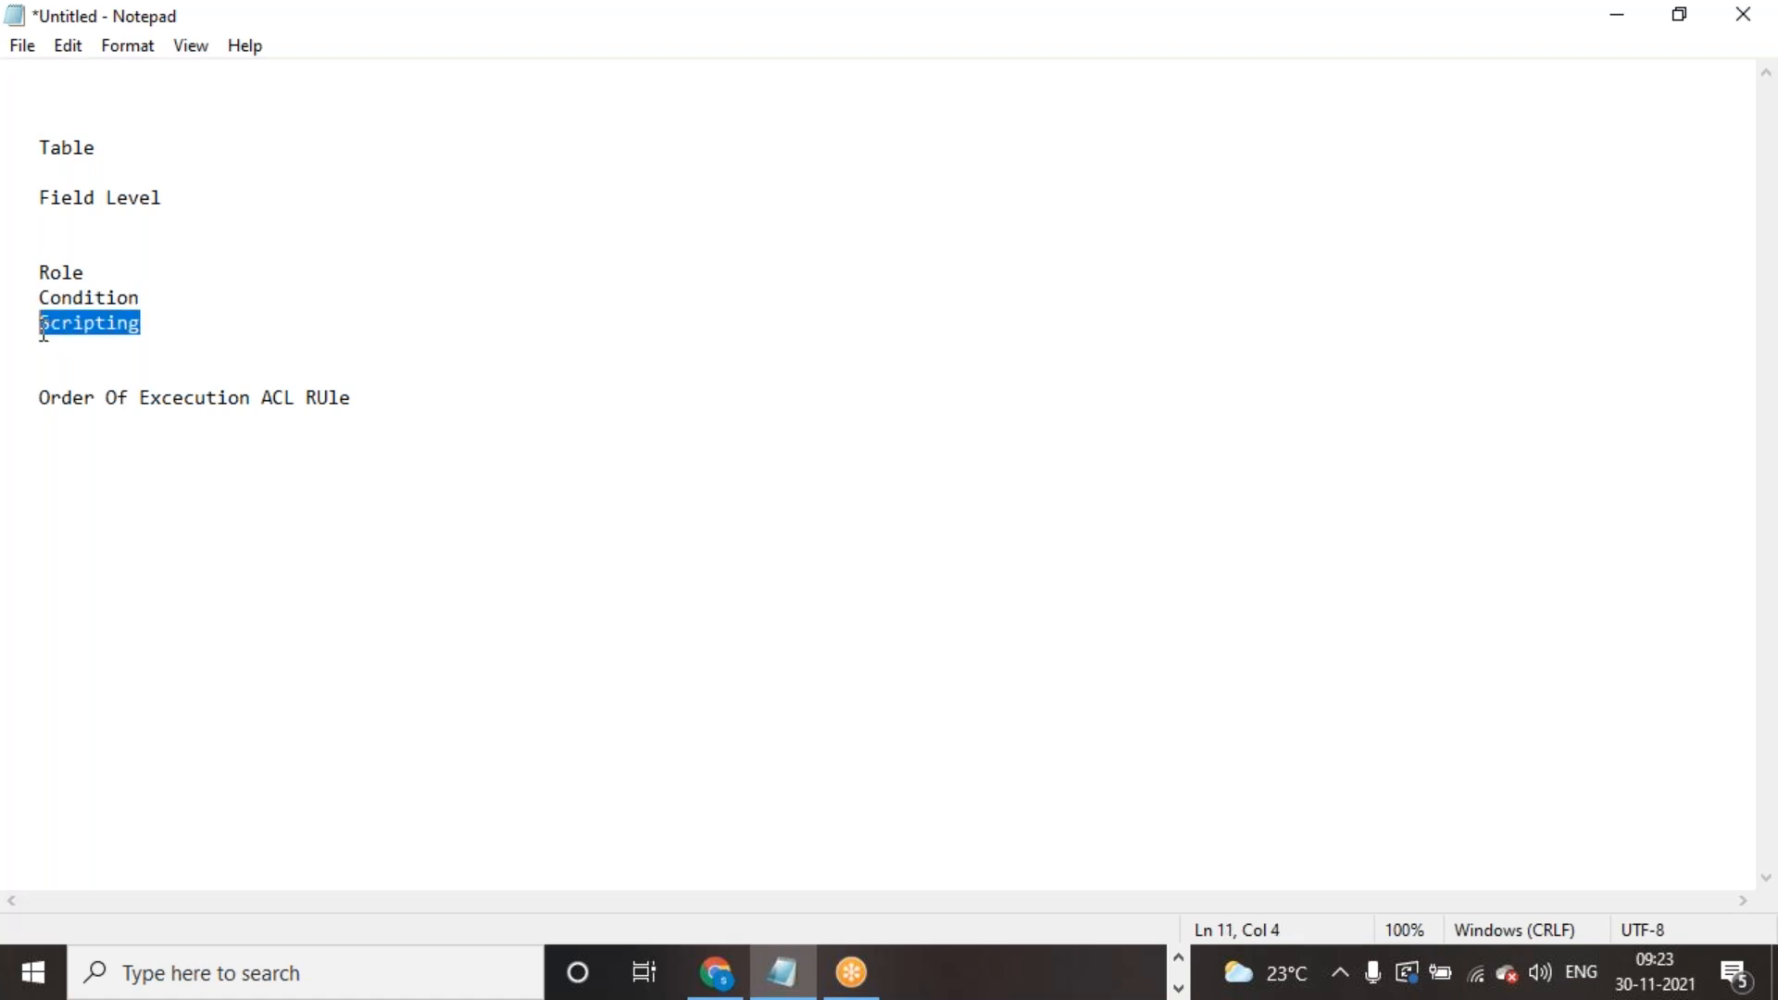
left_click(143, 340)
left_click(106, 297)
left_click(30, 266)
left_click_drag(30, 265, 172, 316)
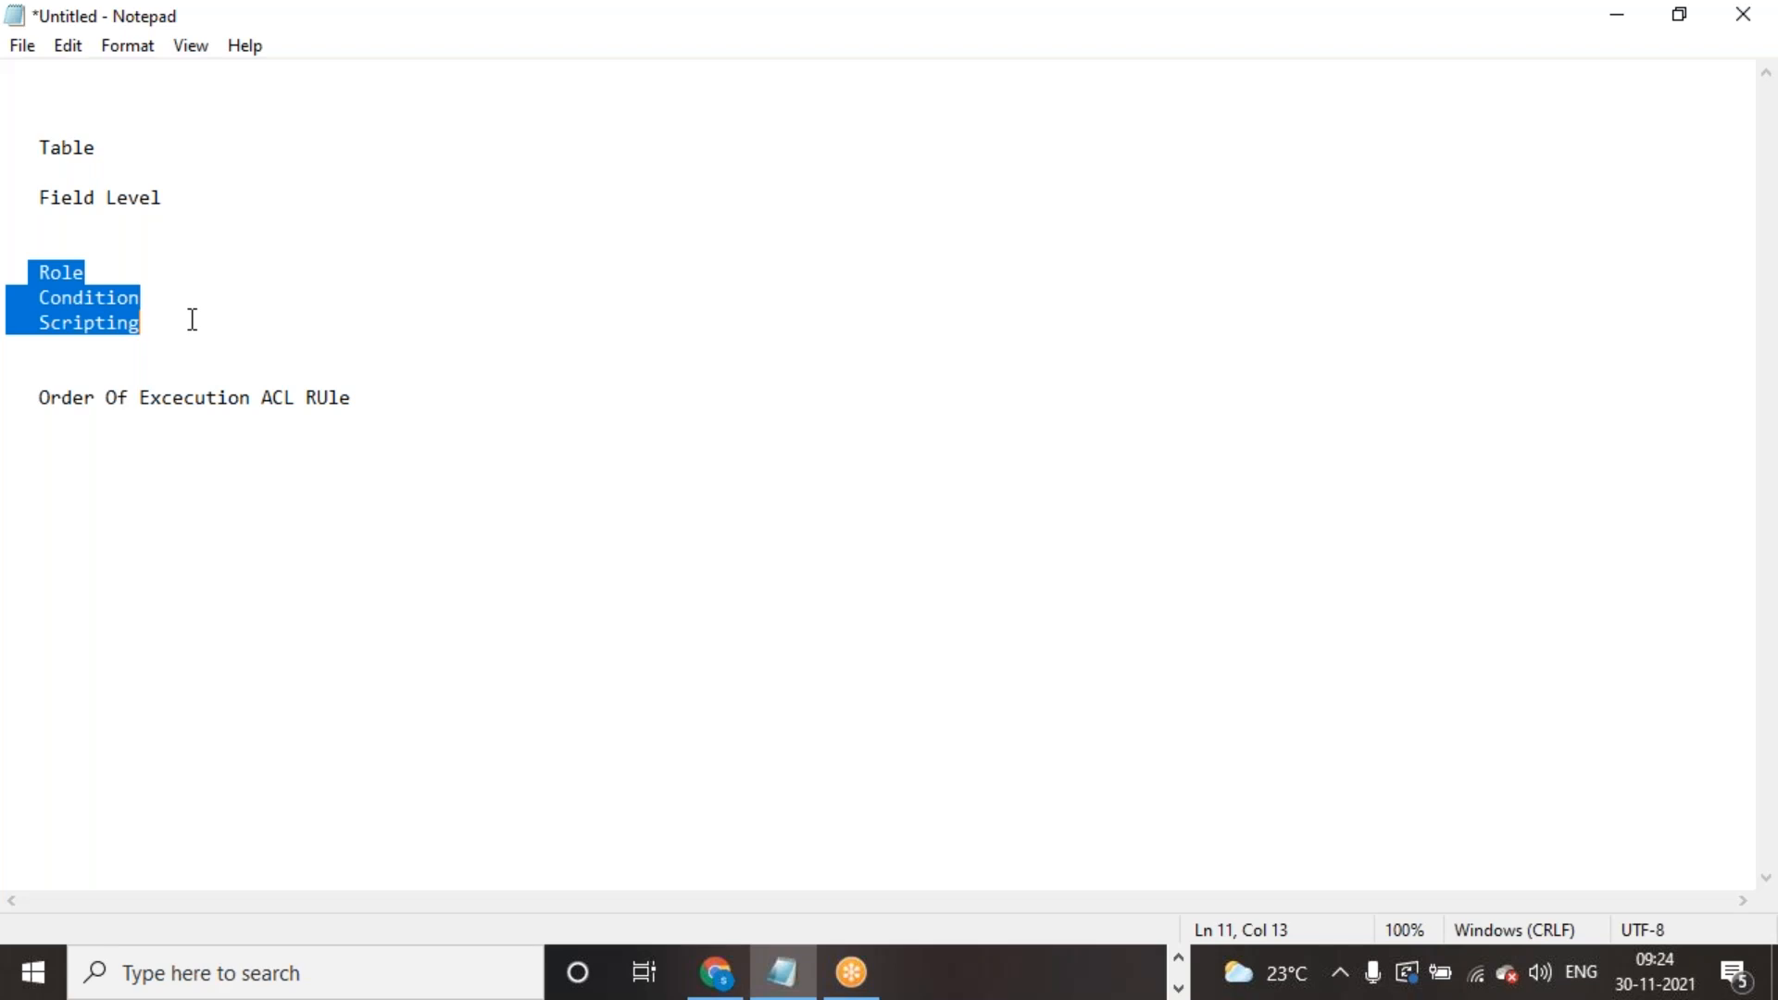
Step: Switch to Chrome and narrow the access controls list to entries whose name is exactly incident
left_click(1179, 956)
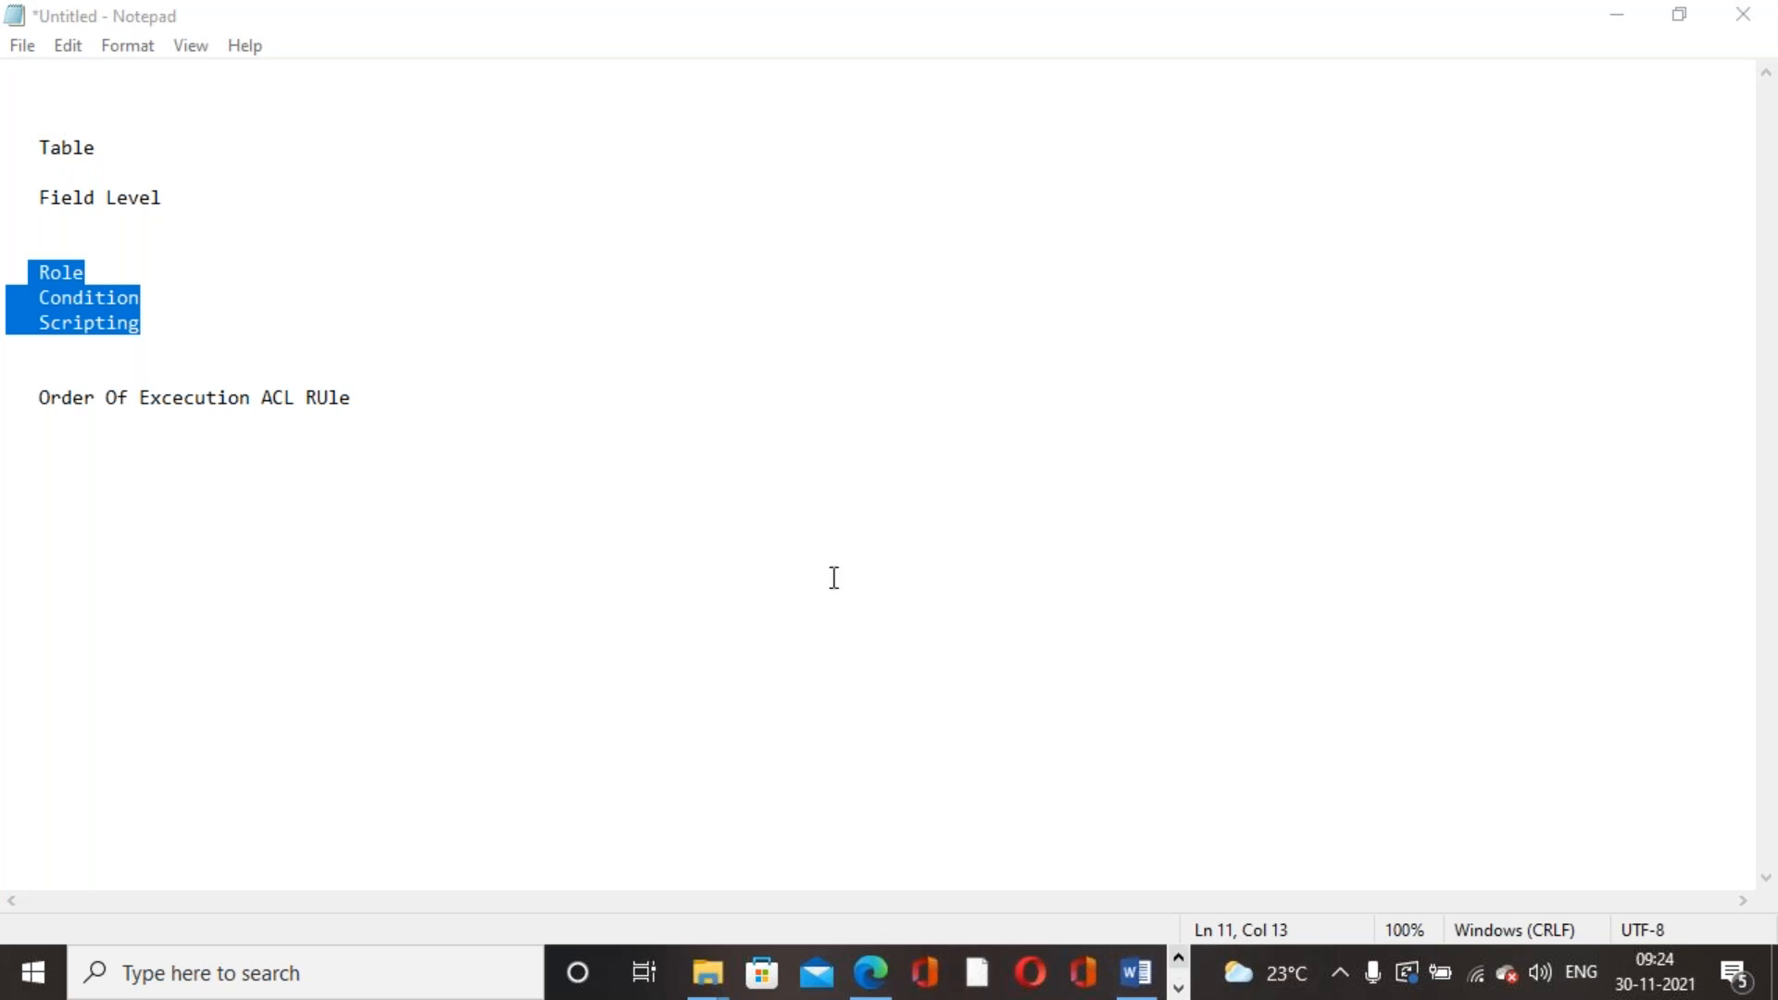
left_click(1178, 988)
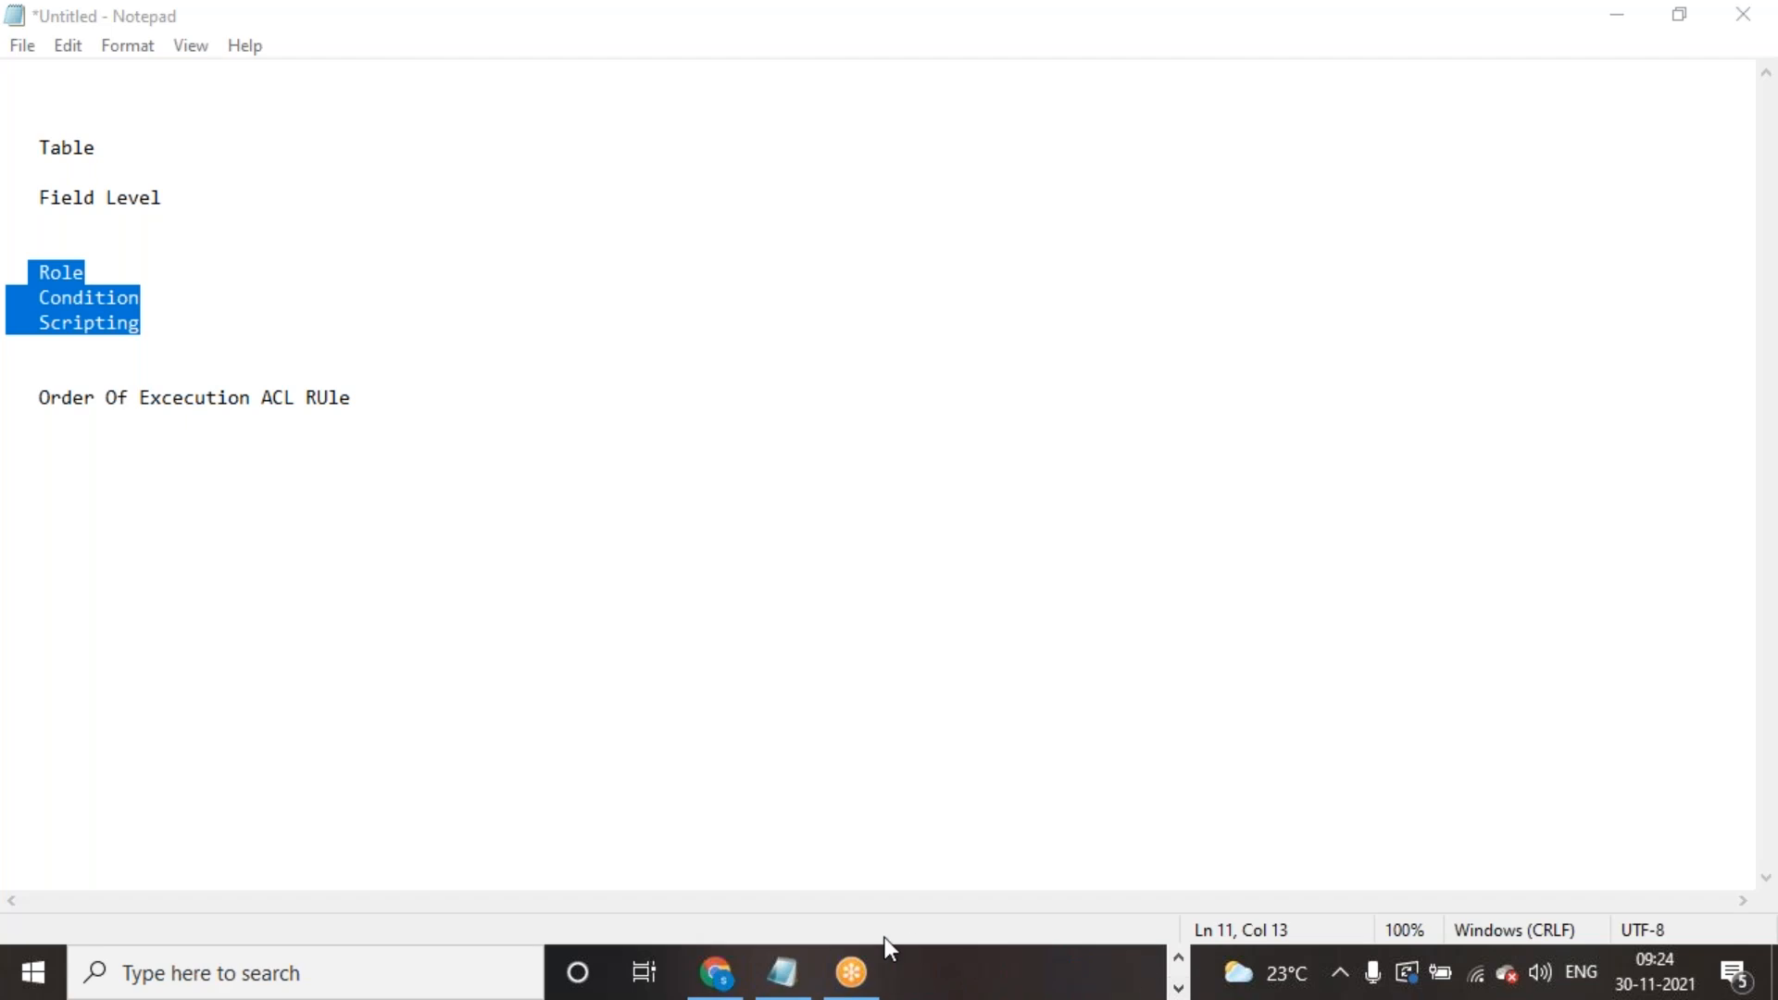
left_click(731, 972)
scroll(898, 798, "up", 5)
scroll(898, 798, "up", 20)
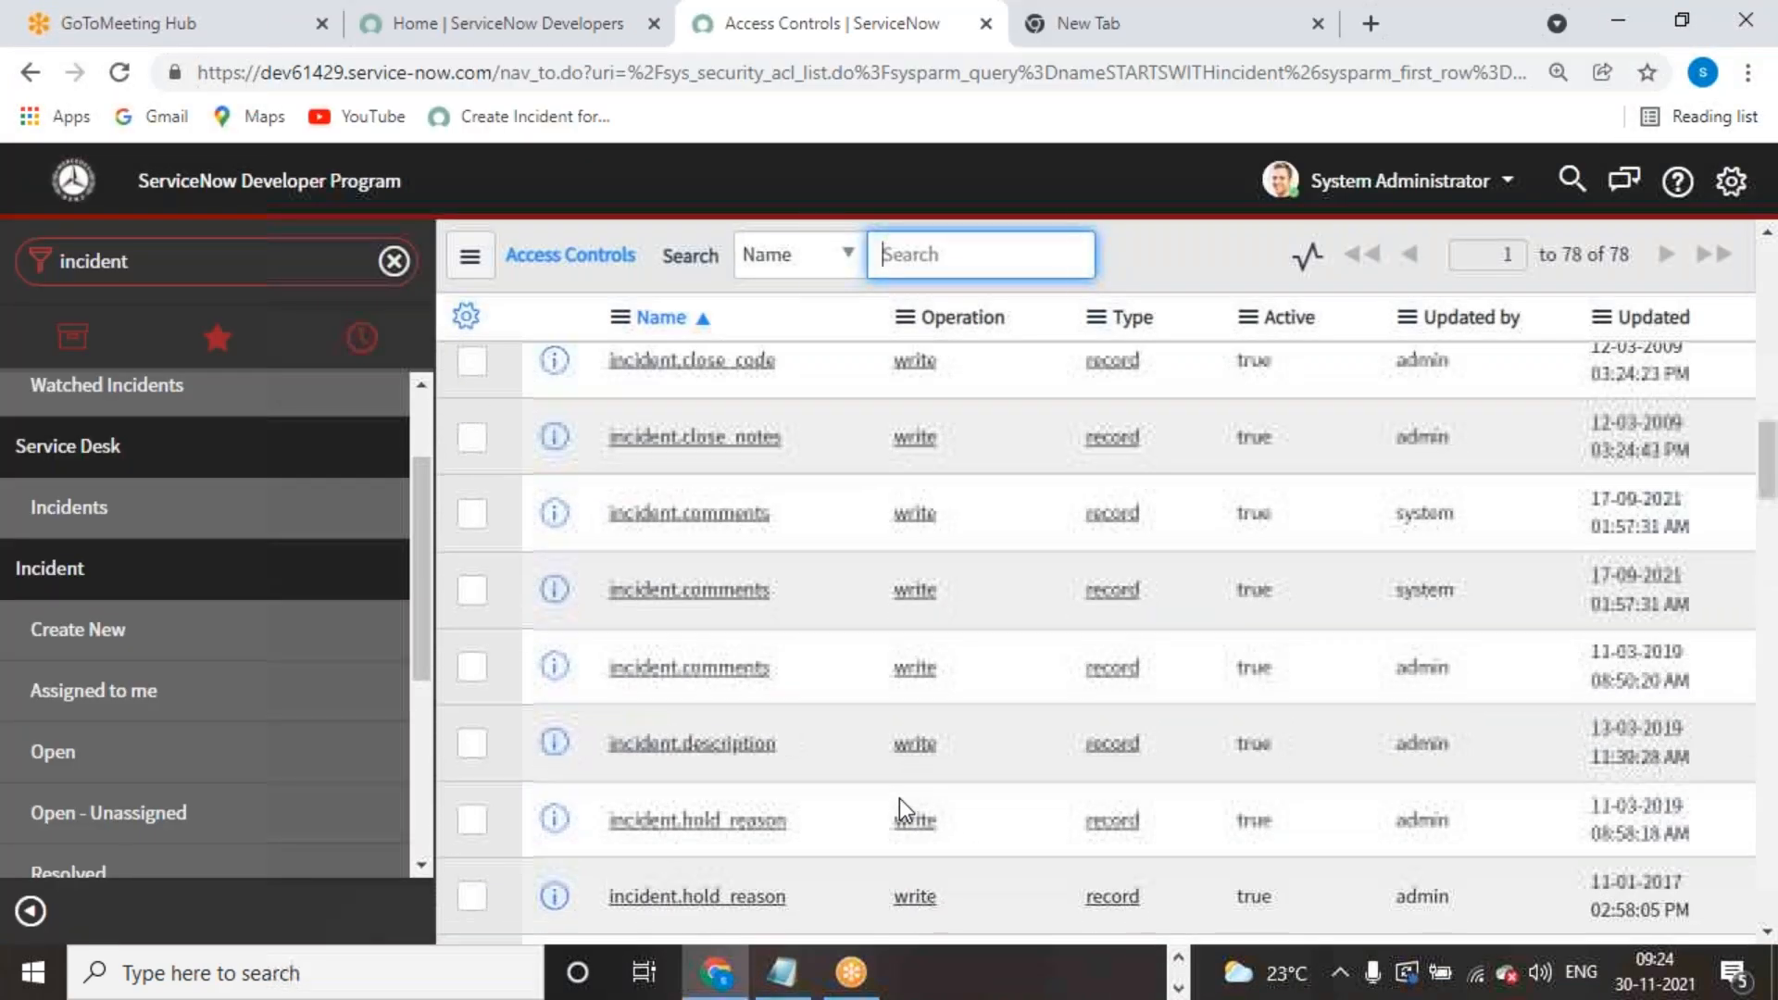
scroll(869, 782, "down", 2)
scroll(868, 782, "up", 3)
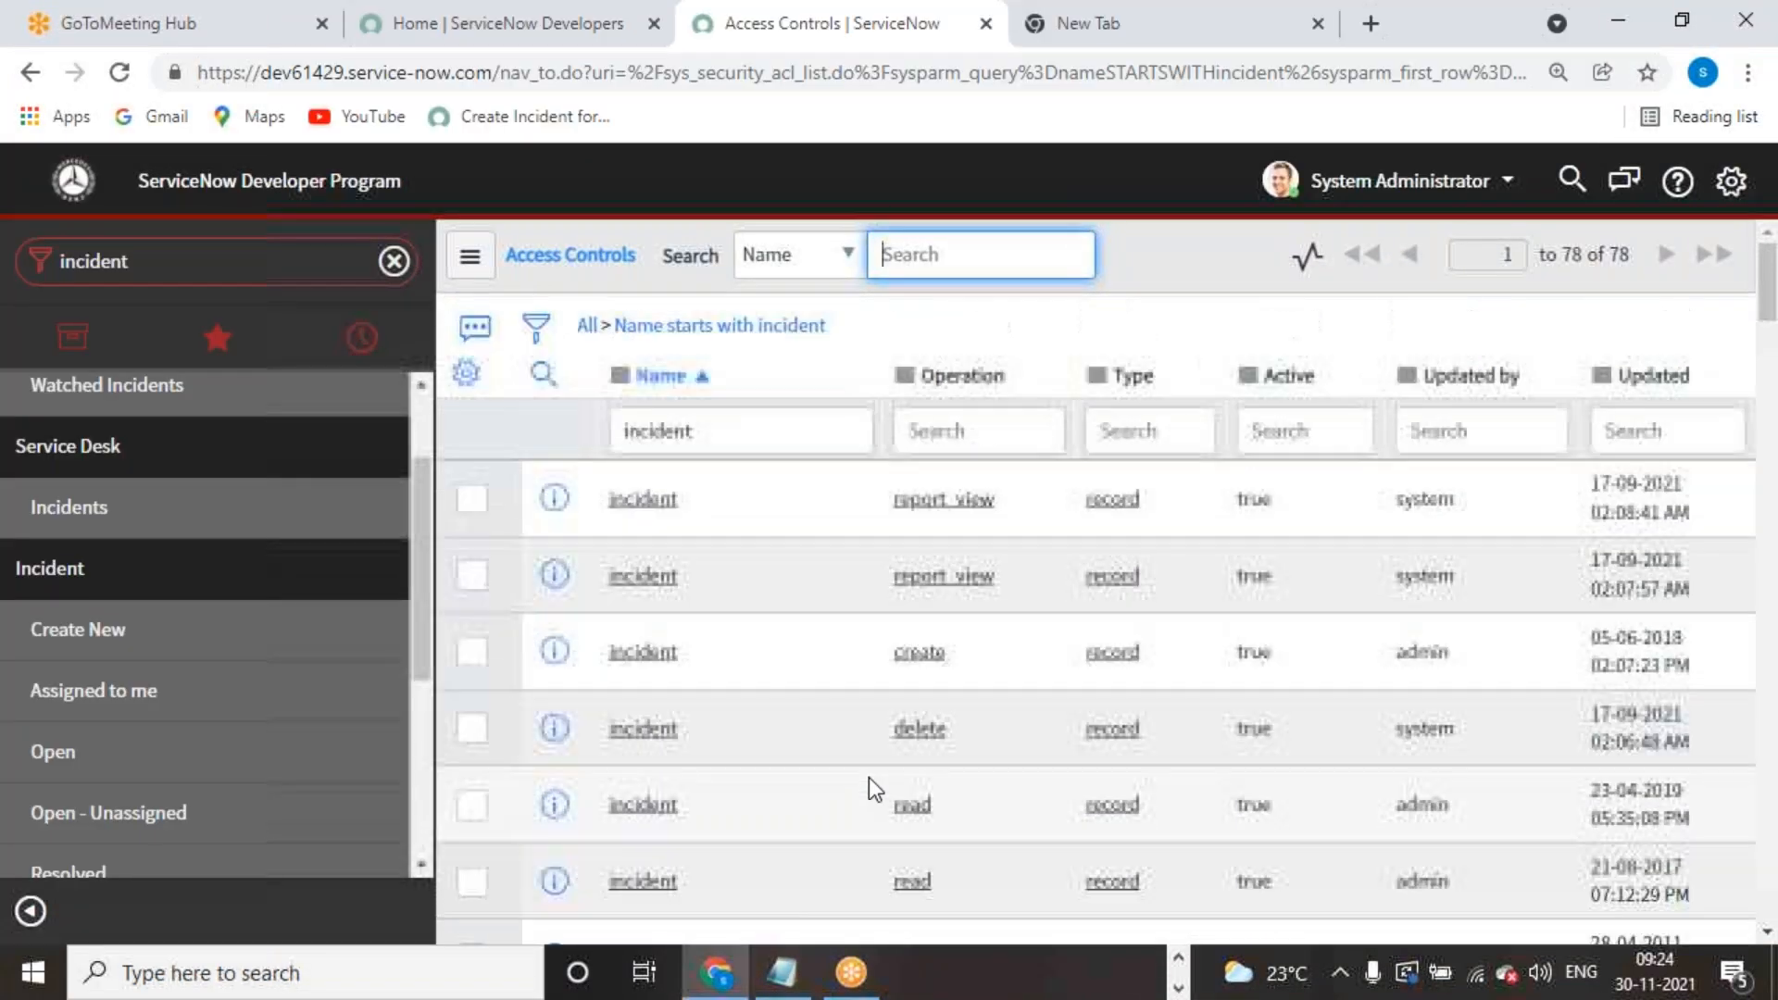
right_click(647, 656)
left_click(970, 685)
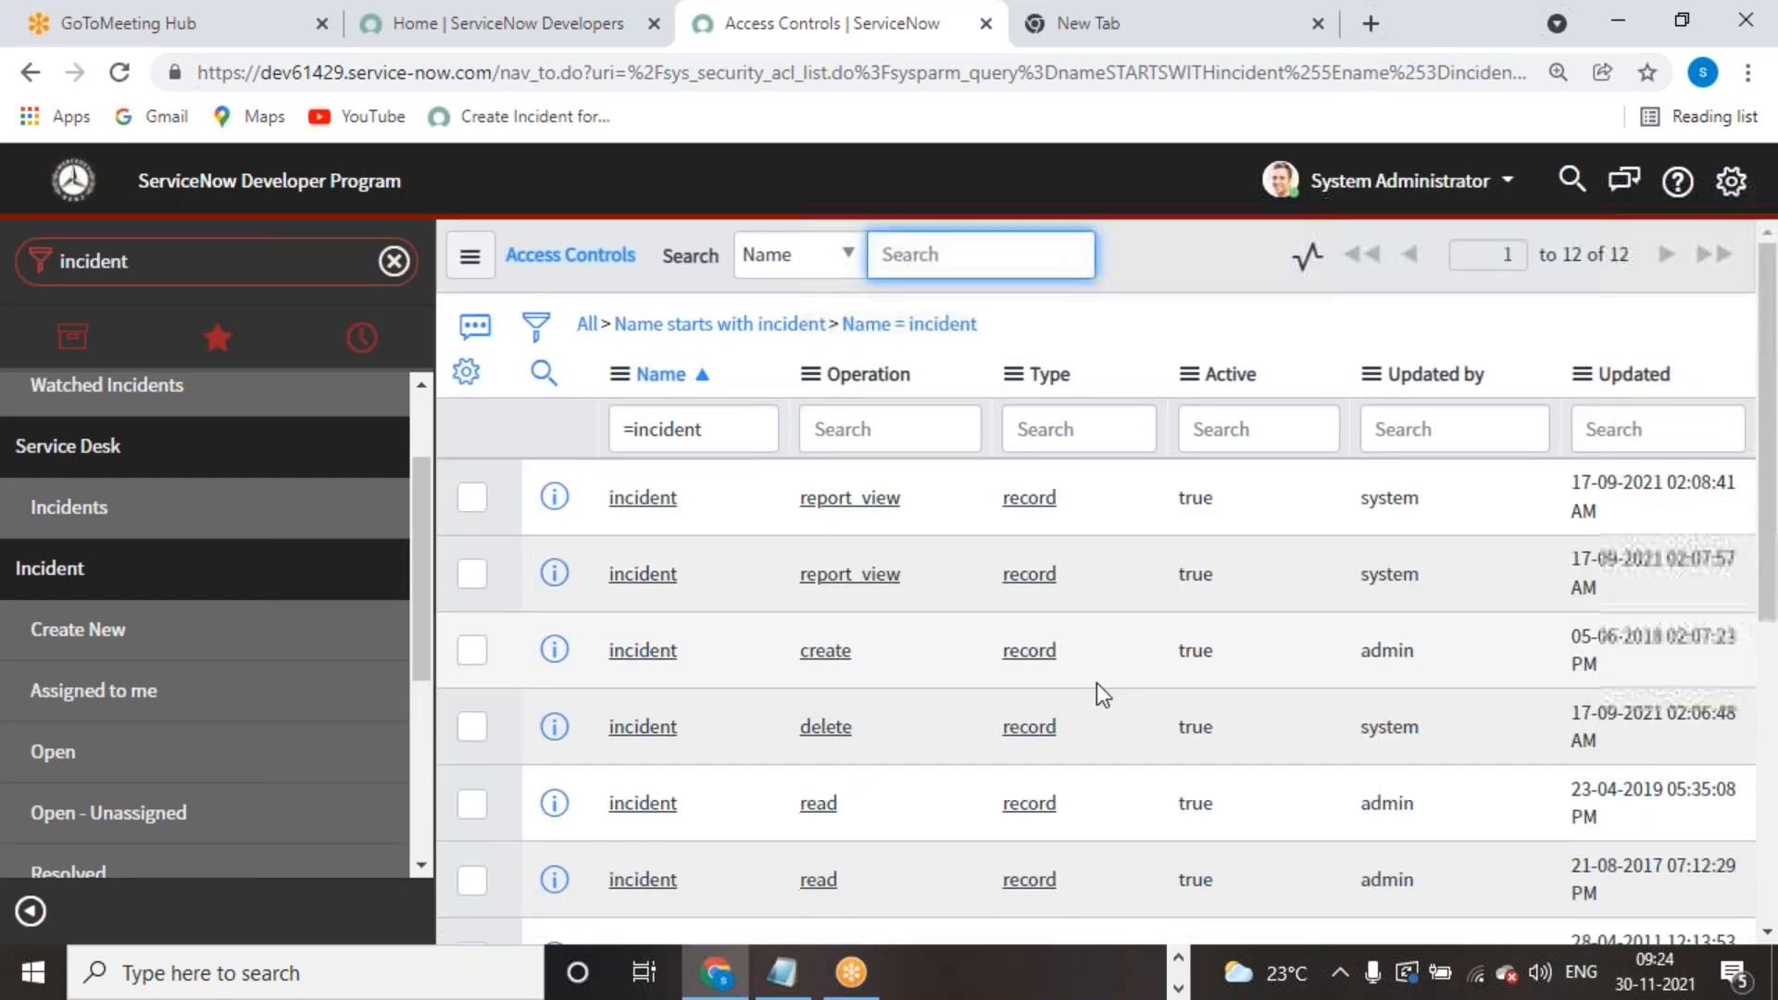
Step: Examine the operations and active status of the table-level incident access controls in the filtered list
scroll(1096, 682, "down", 5)
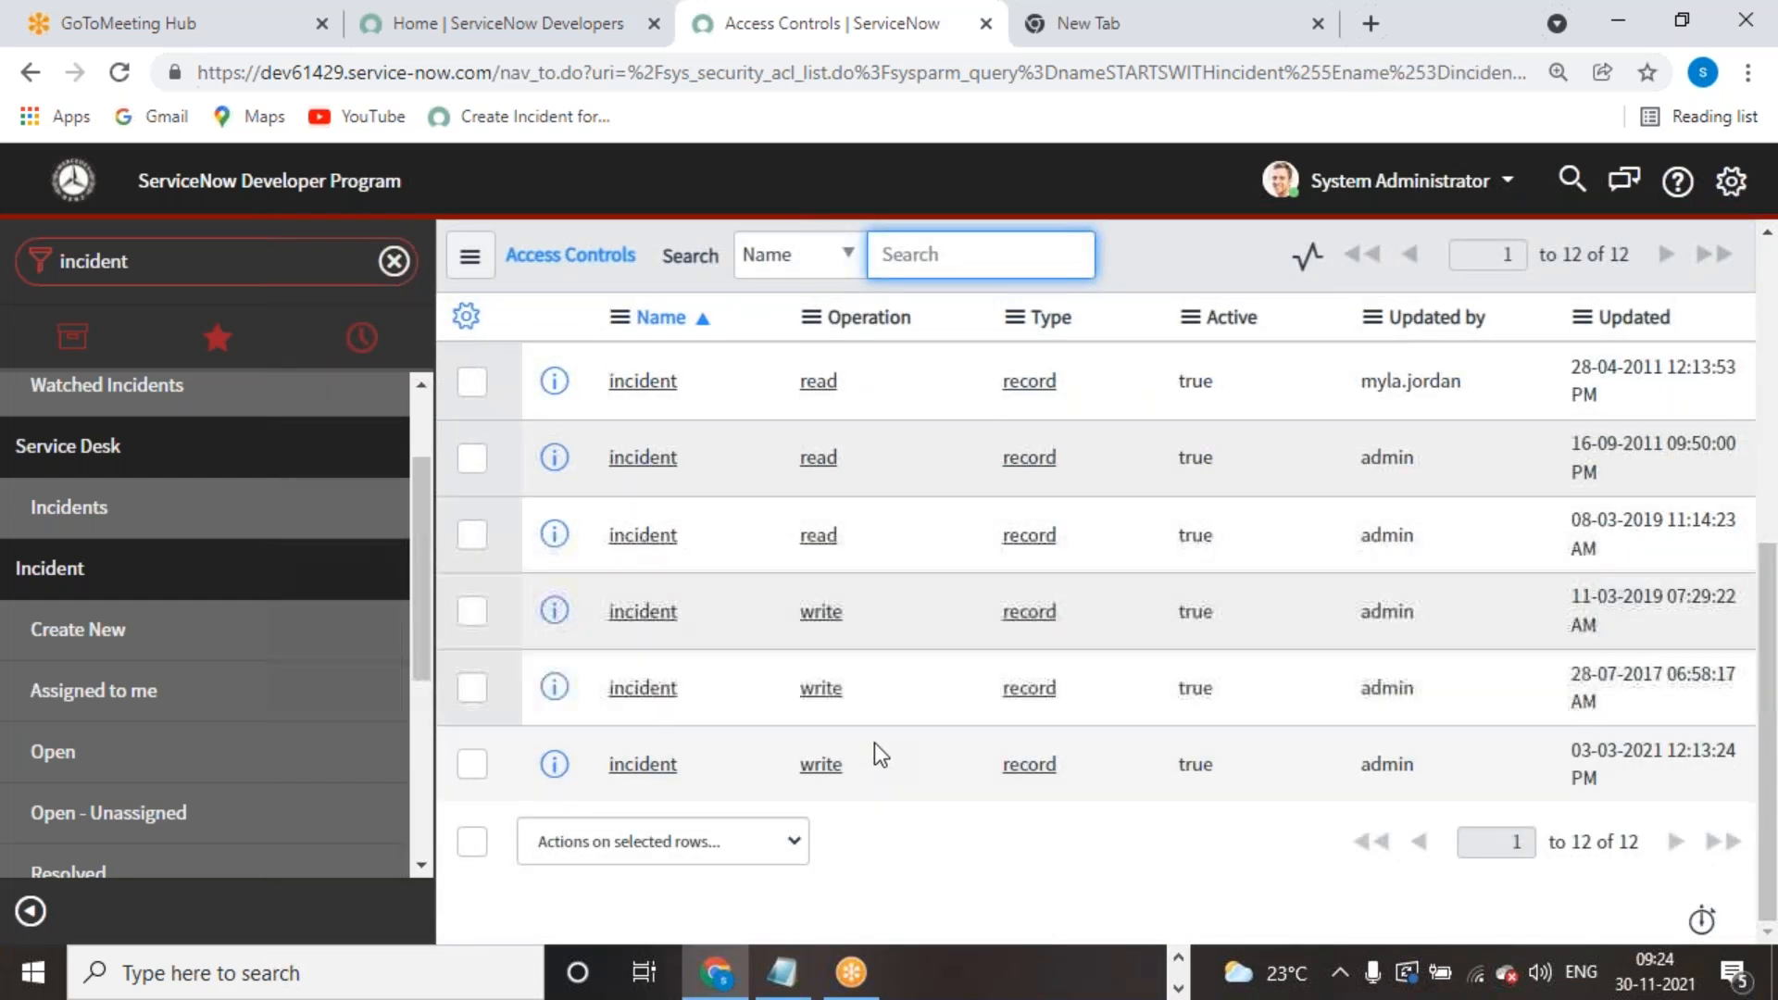
scroll(848, 752, "up", 1)
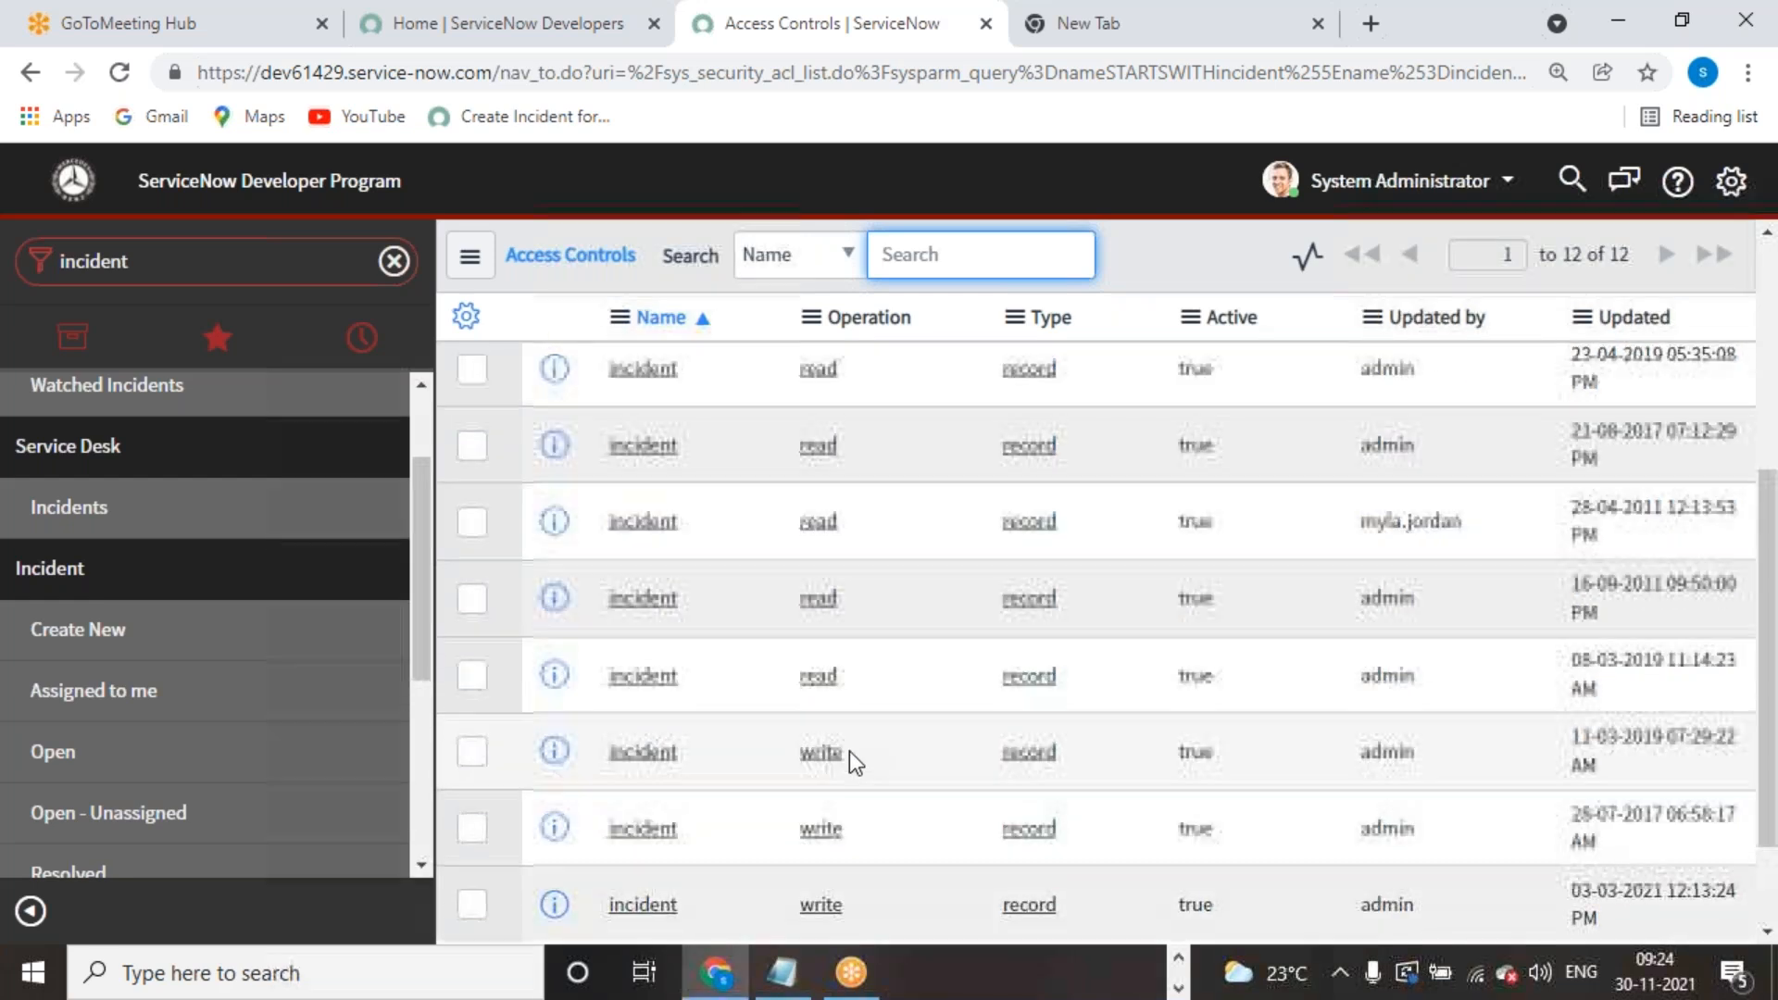
scroll(848, 752, "up", 1)
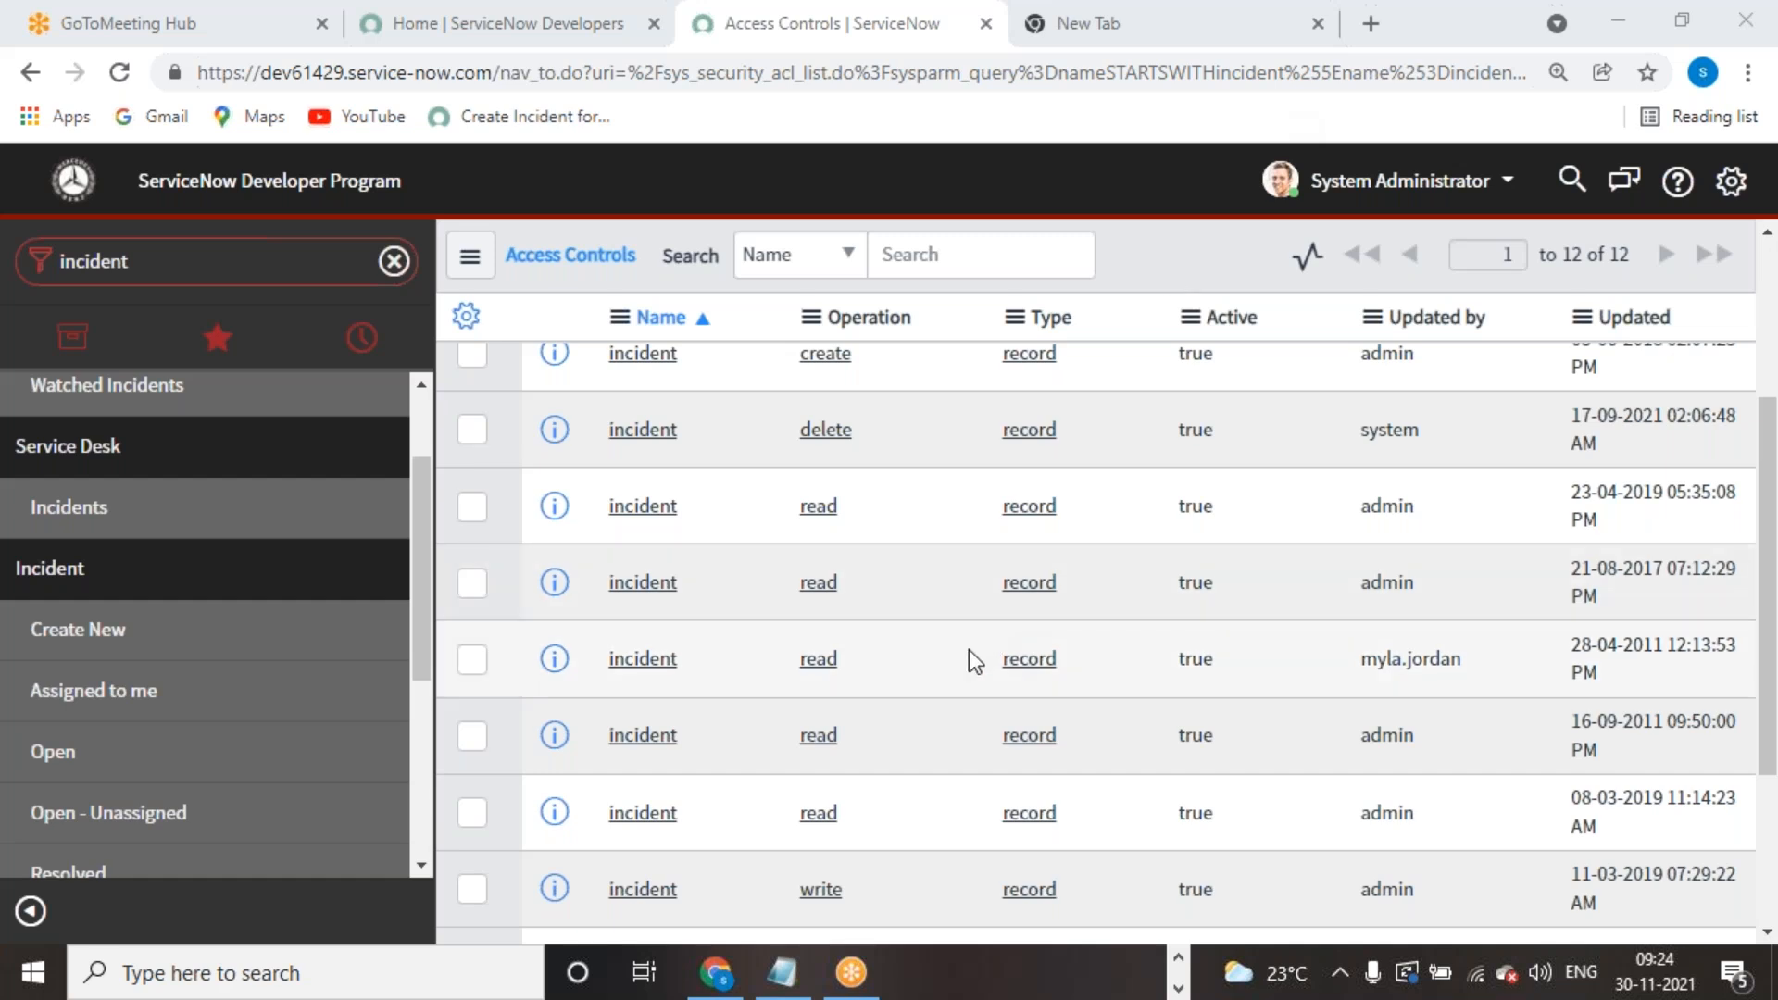
scroll(928, 732, "down", 3)
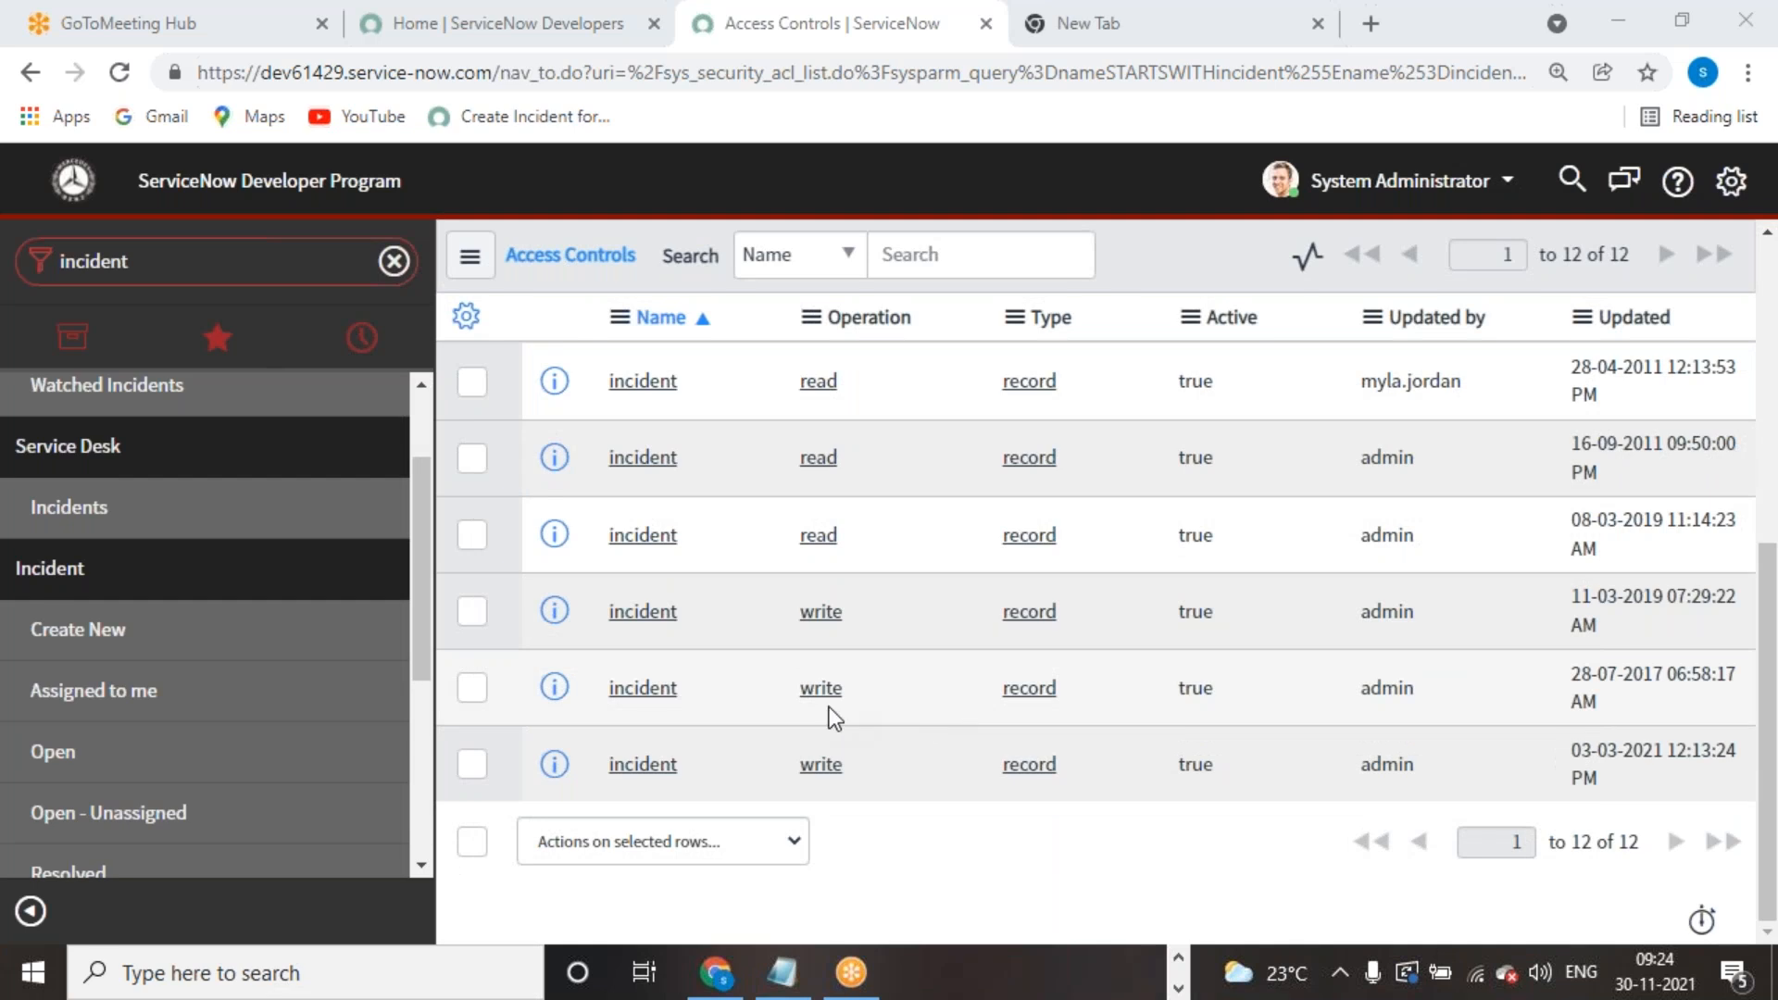
scroll(829, 707, "up", 2)
scroll(842, 795, "down", 2)
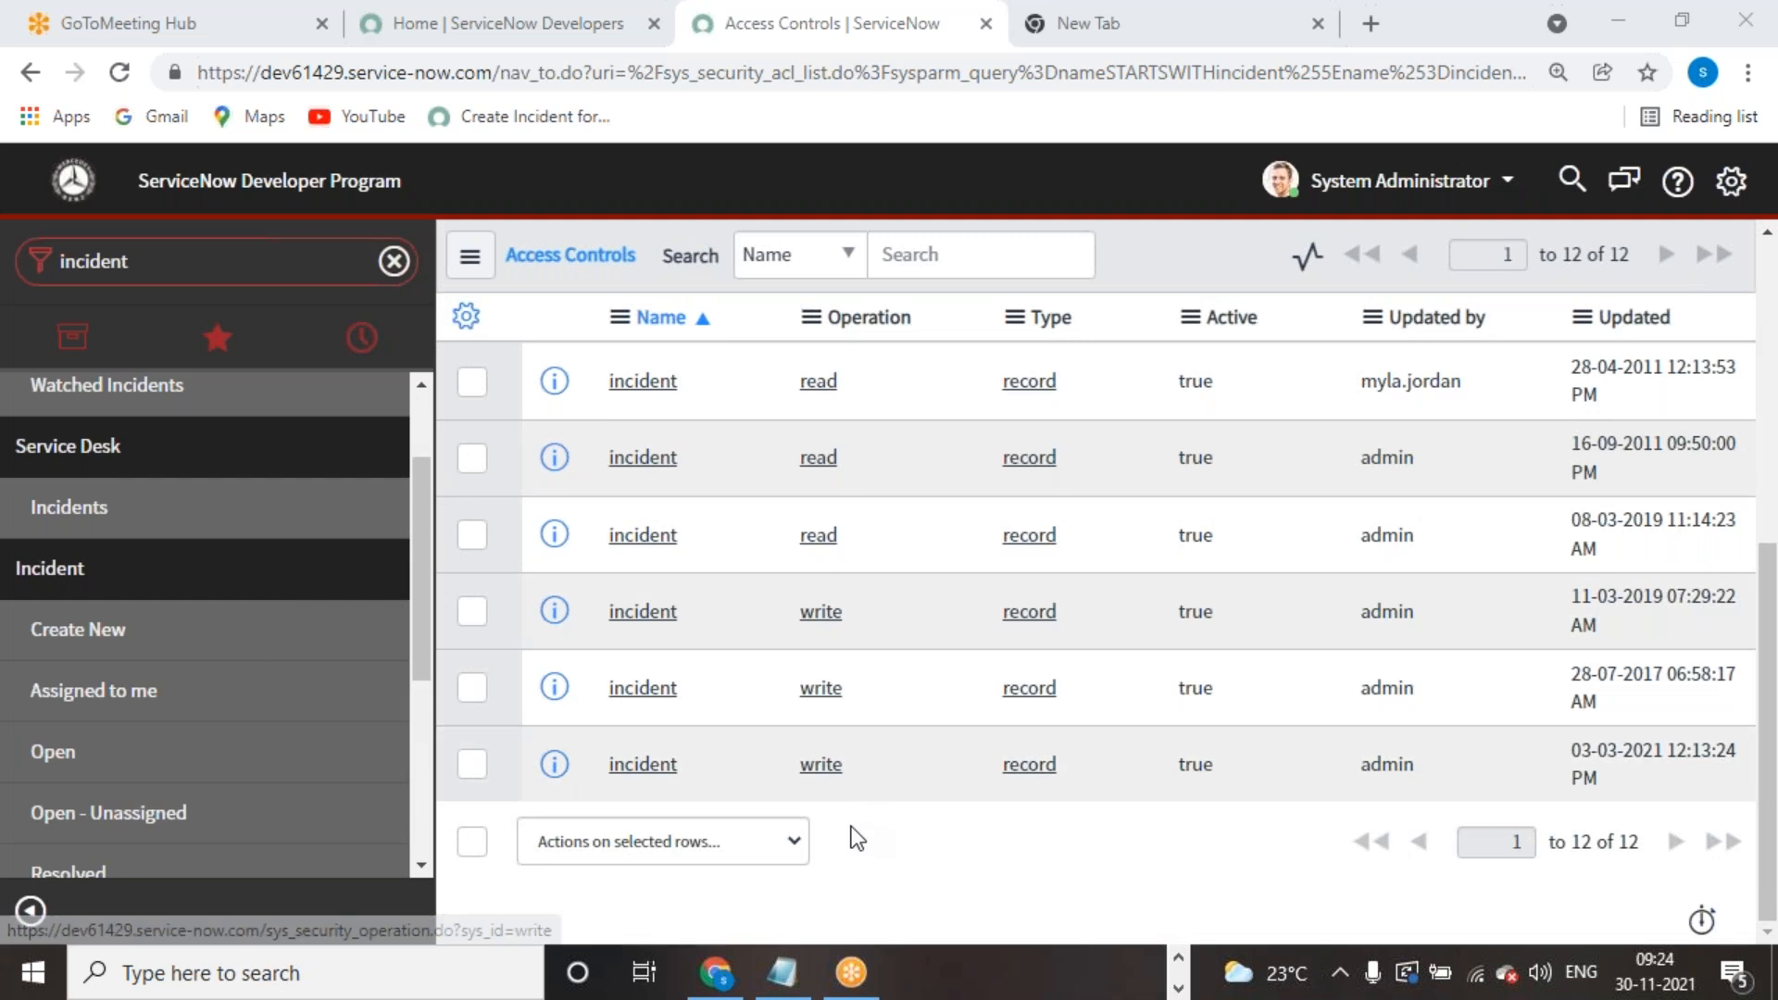
scroll(852, 833, "up", 2)
scroll(837, 578, "up", 4)
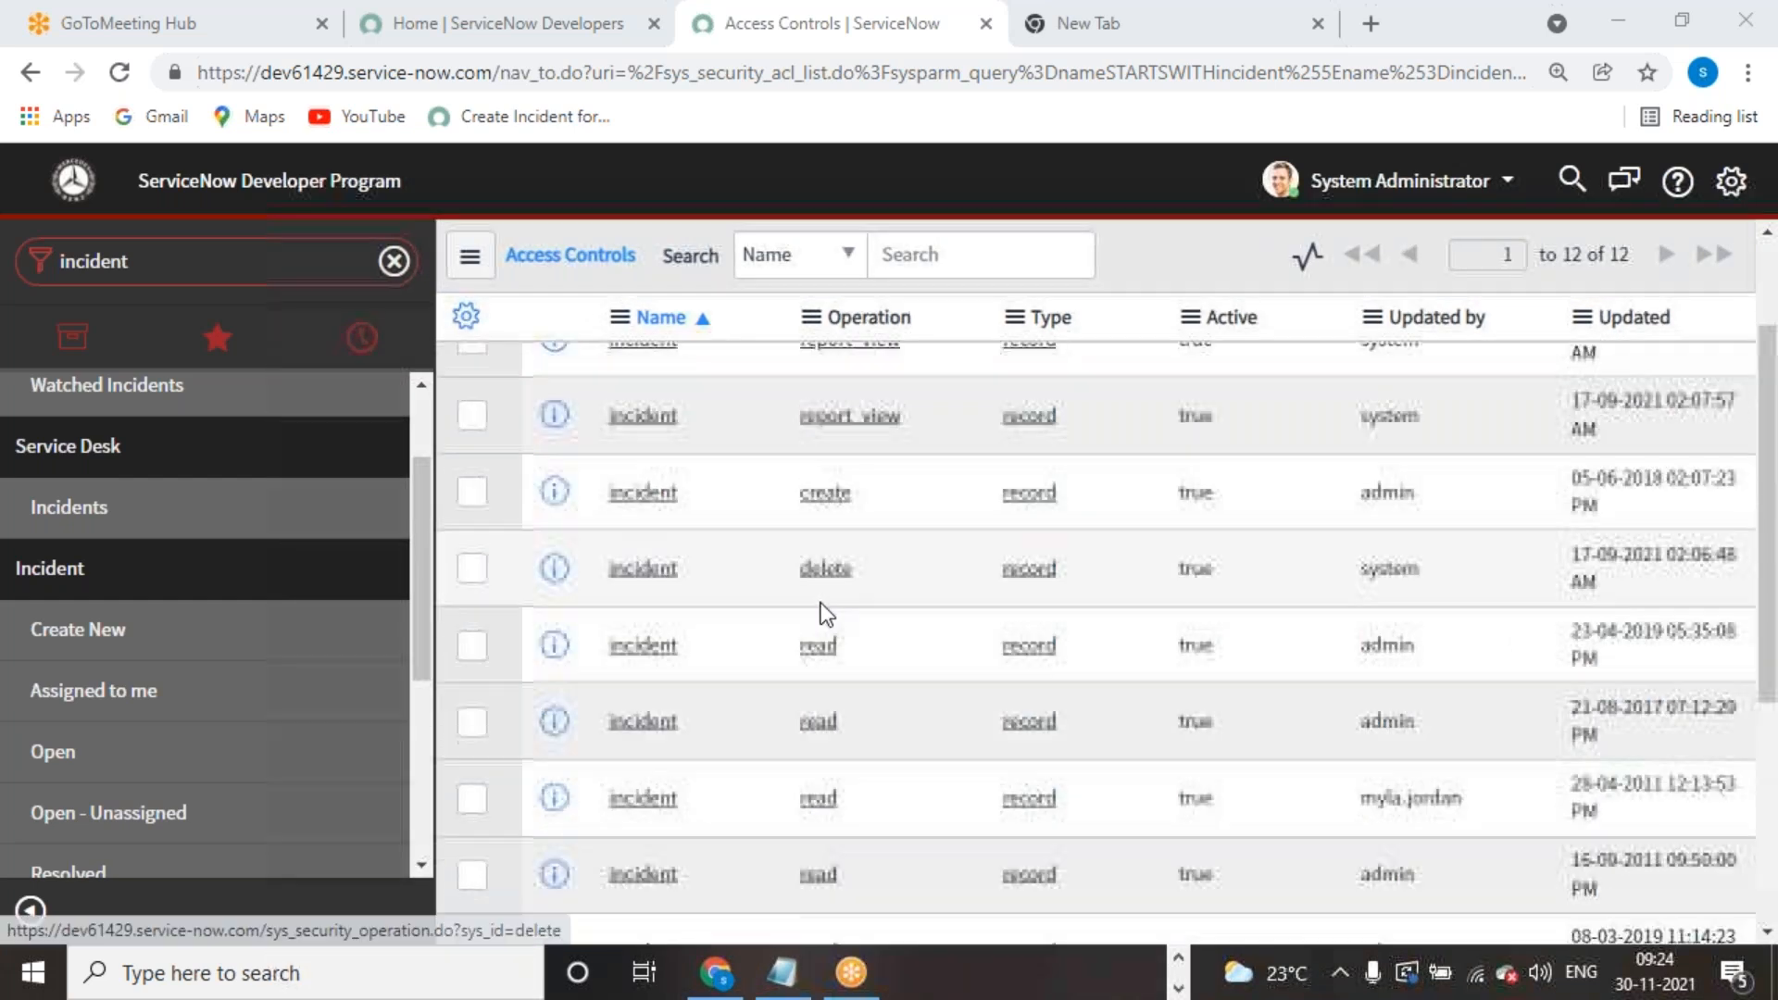
scroll(824, 648, "up", 3)
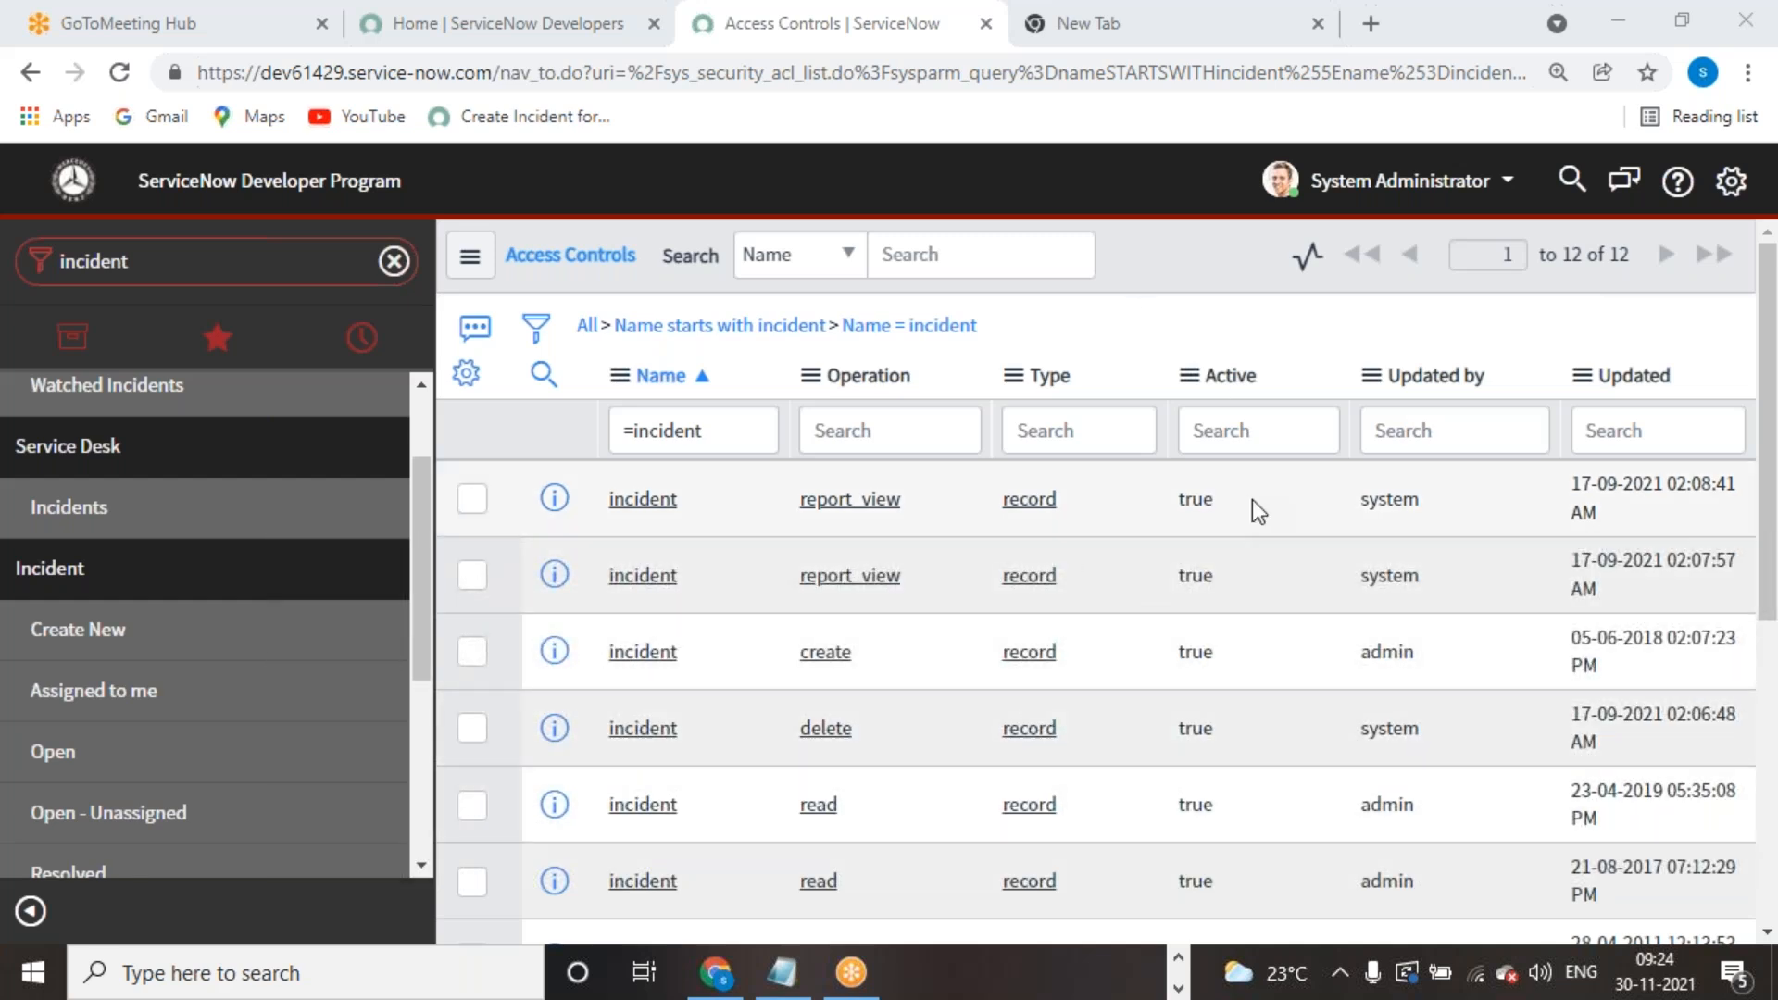
scroll(1189, 745, "down", 5)
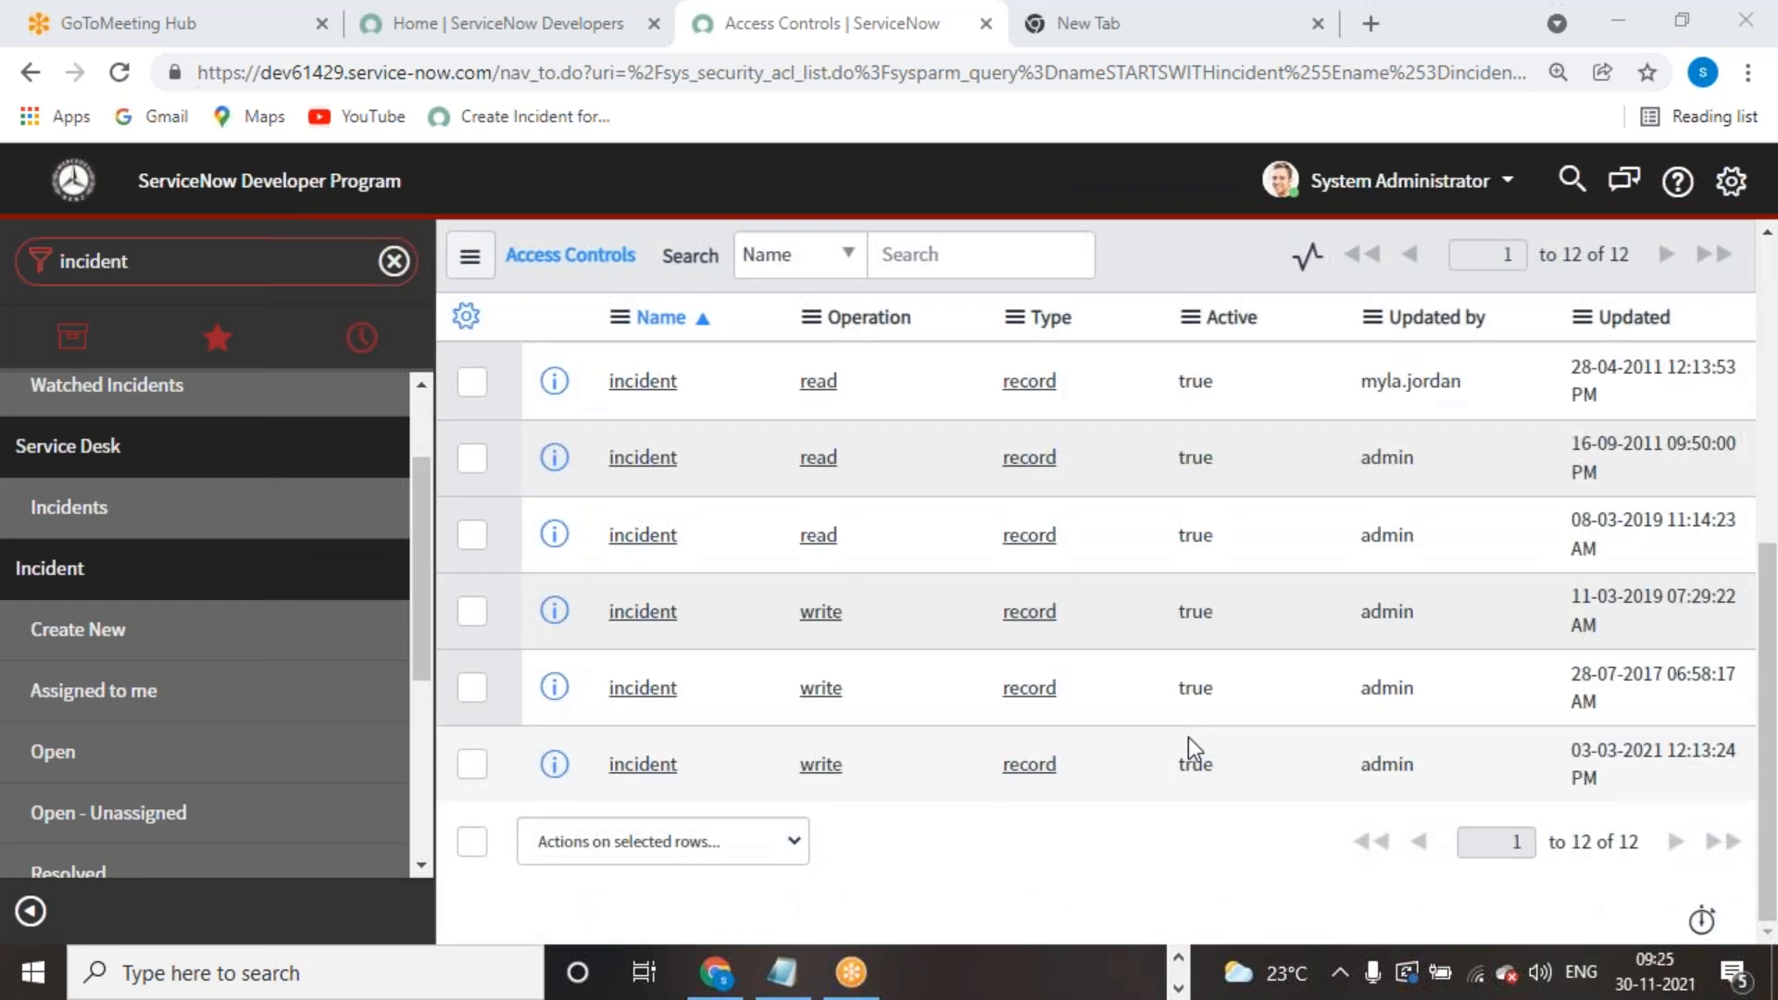
scroll(1187, 737, "up", 3)
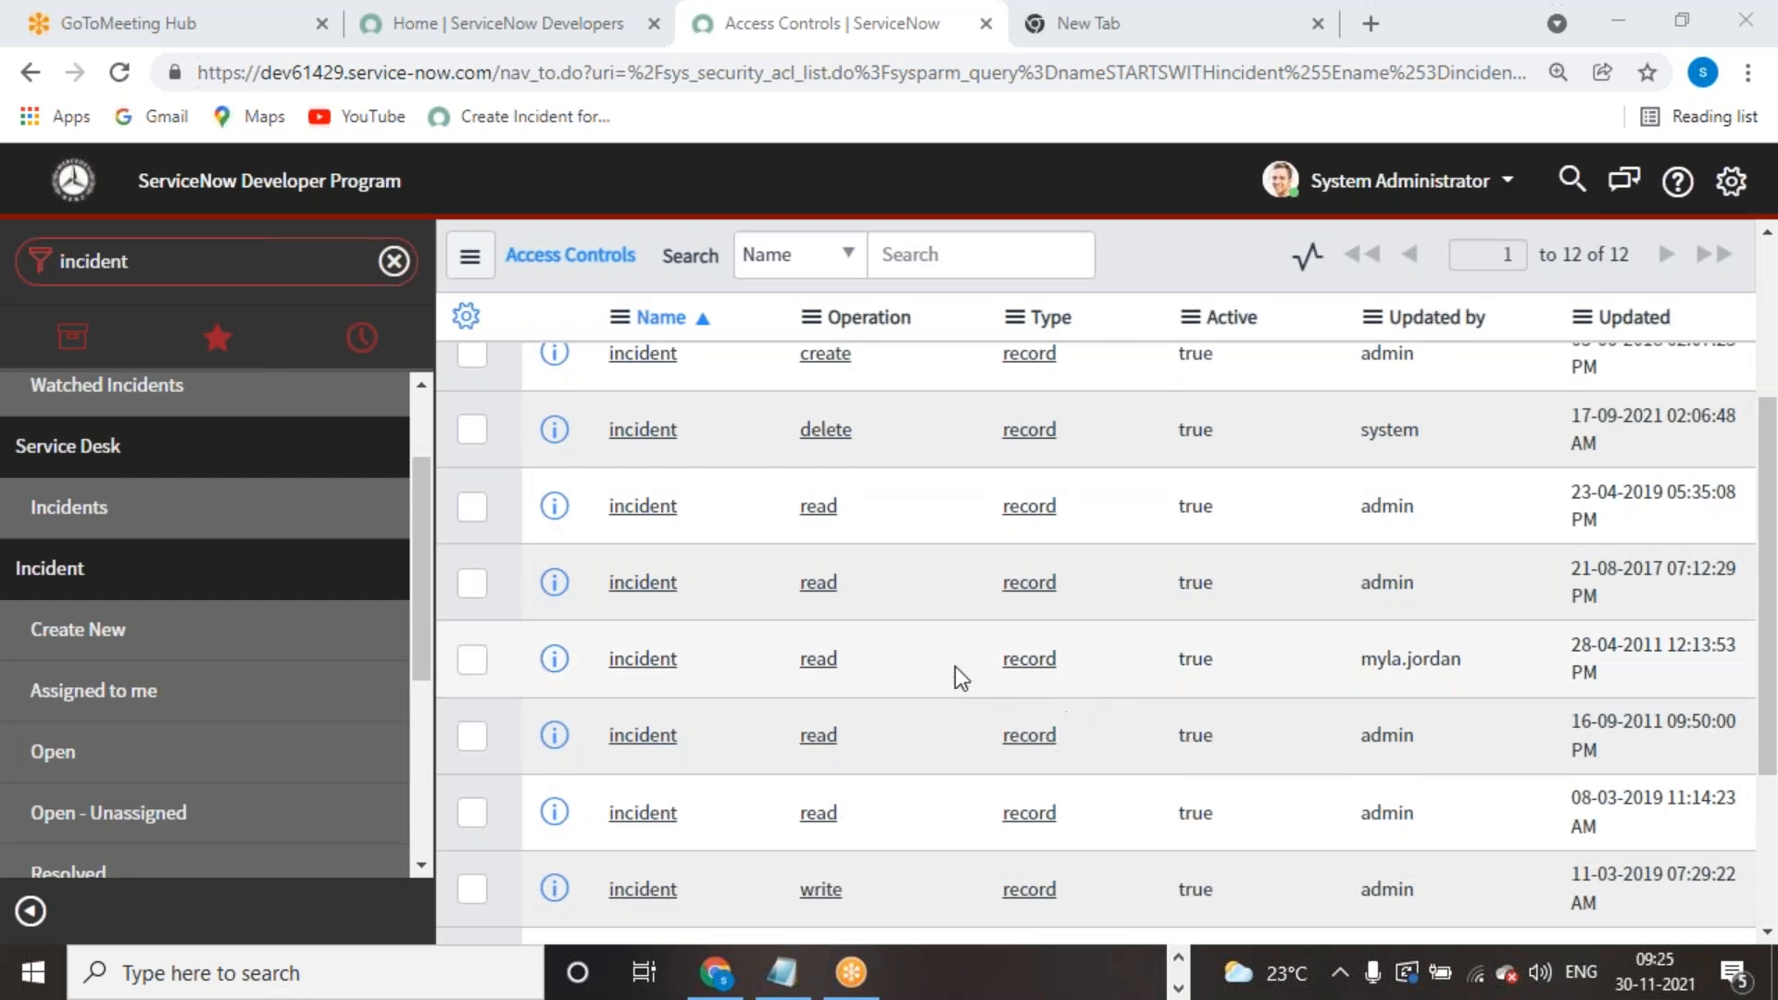
scroll(953, 665, "down", 3)
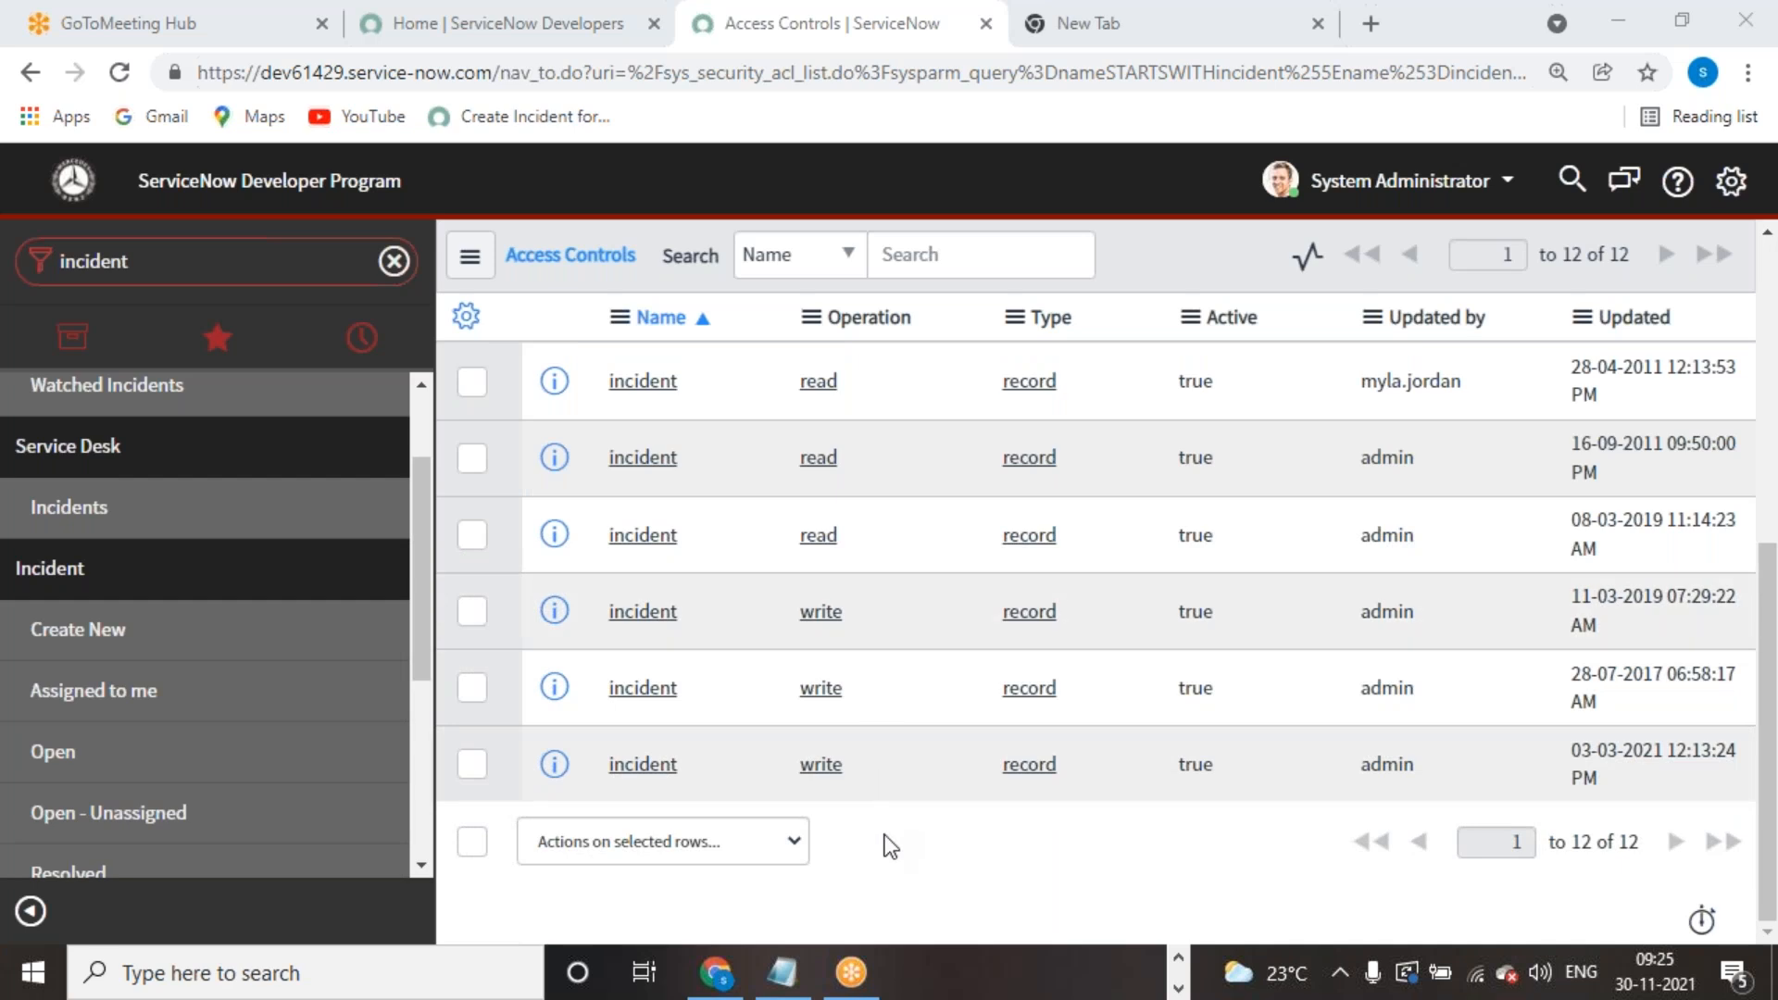
Step: Open the last incident write access control in the list and look over its fields and definition
left_click(657, 769)
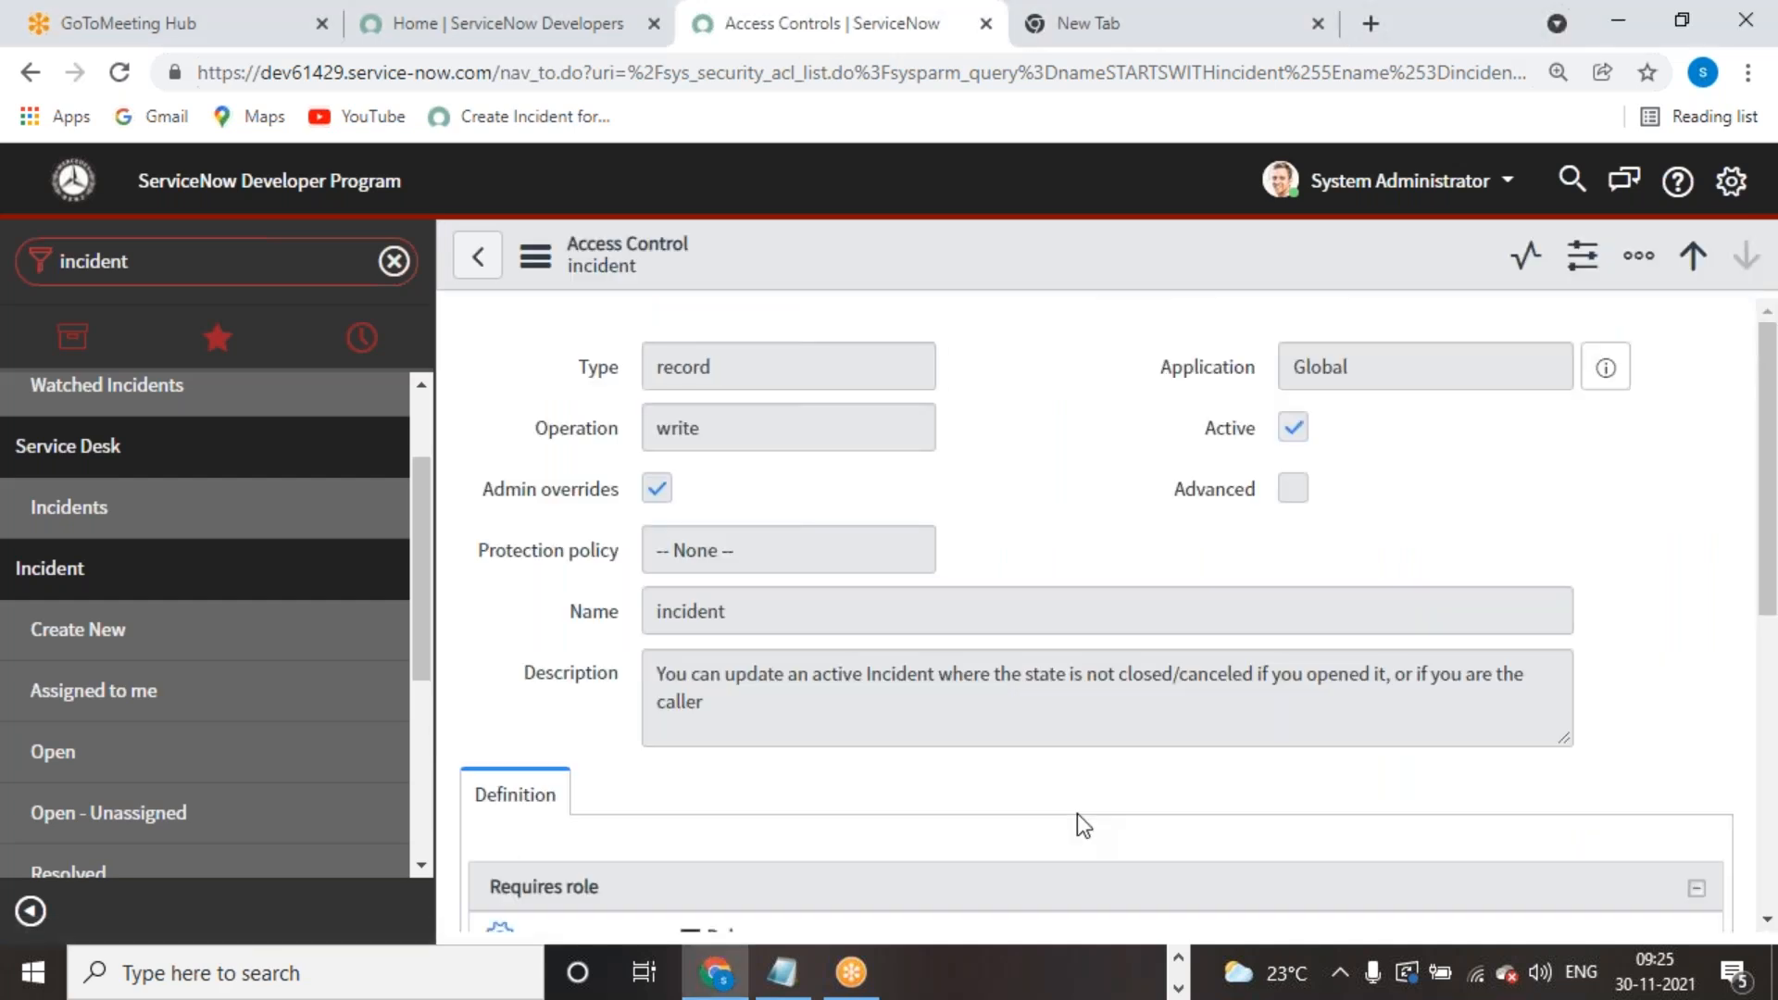
scroll(1065, 570, "down", 5)
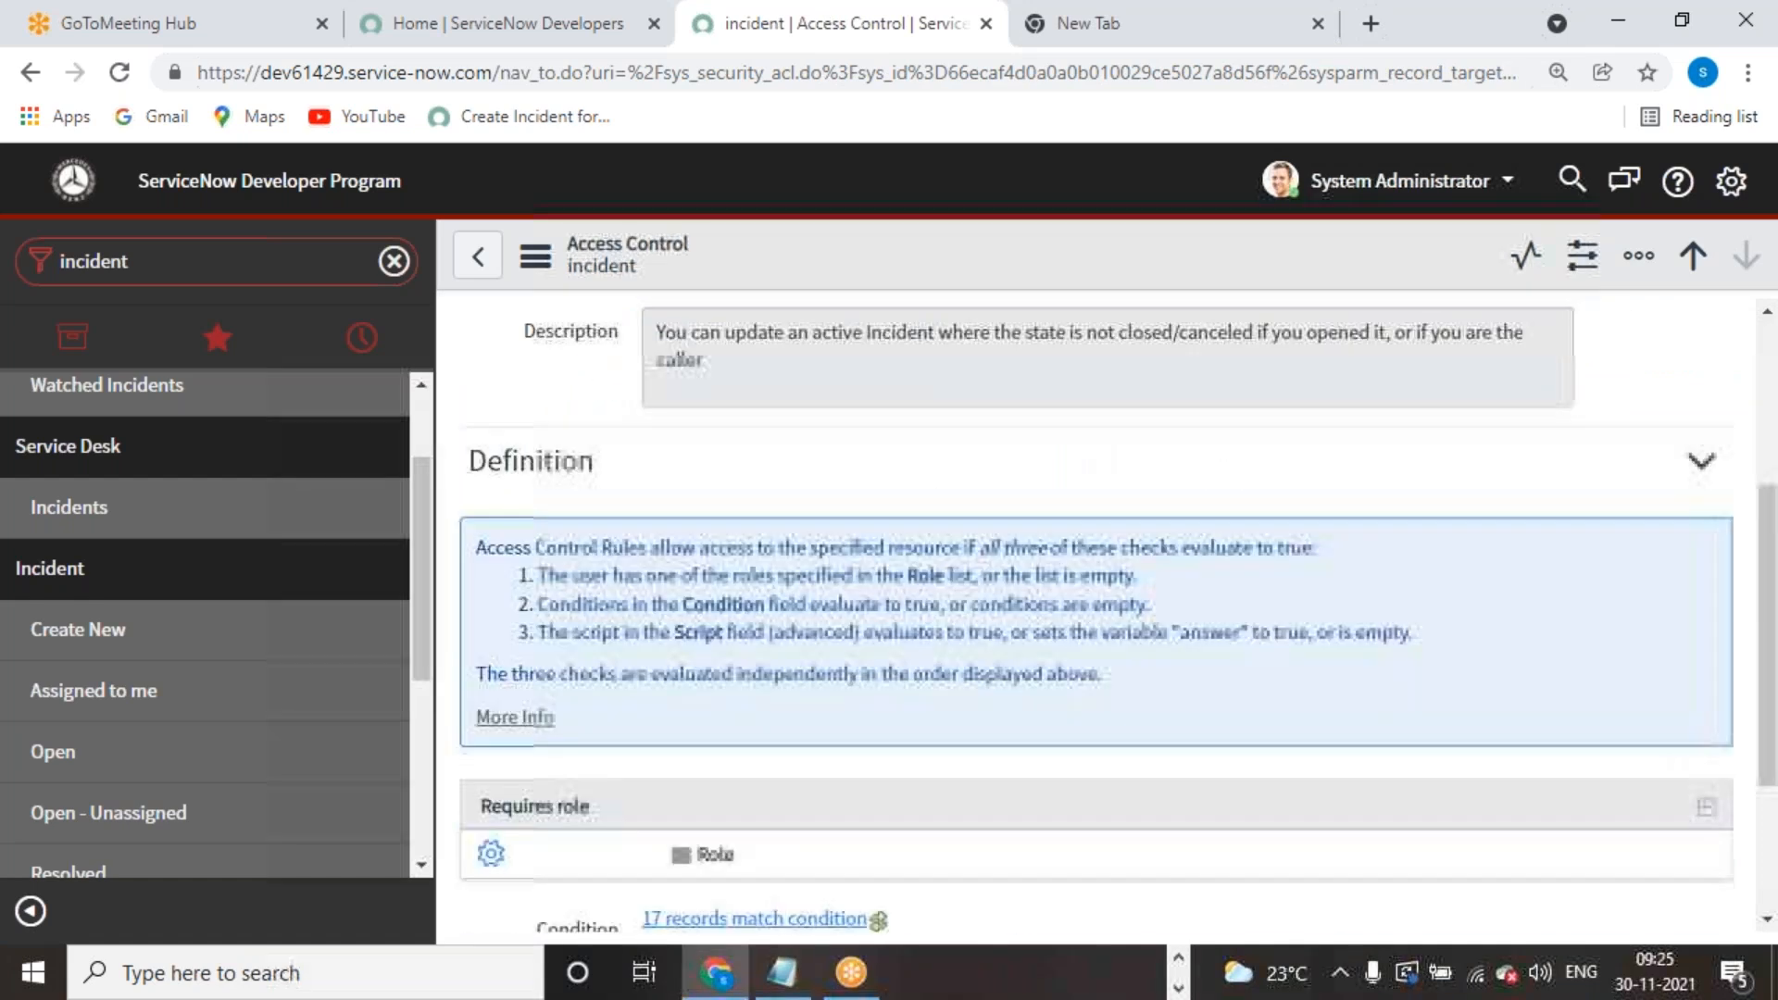
scroll(1085, 679, "up", 5)
Step: Elevate the System Administrator session with the security_admin role
left_click(1400, 185)
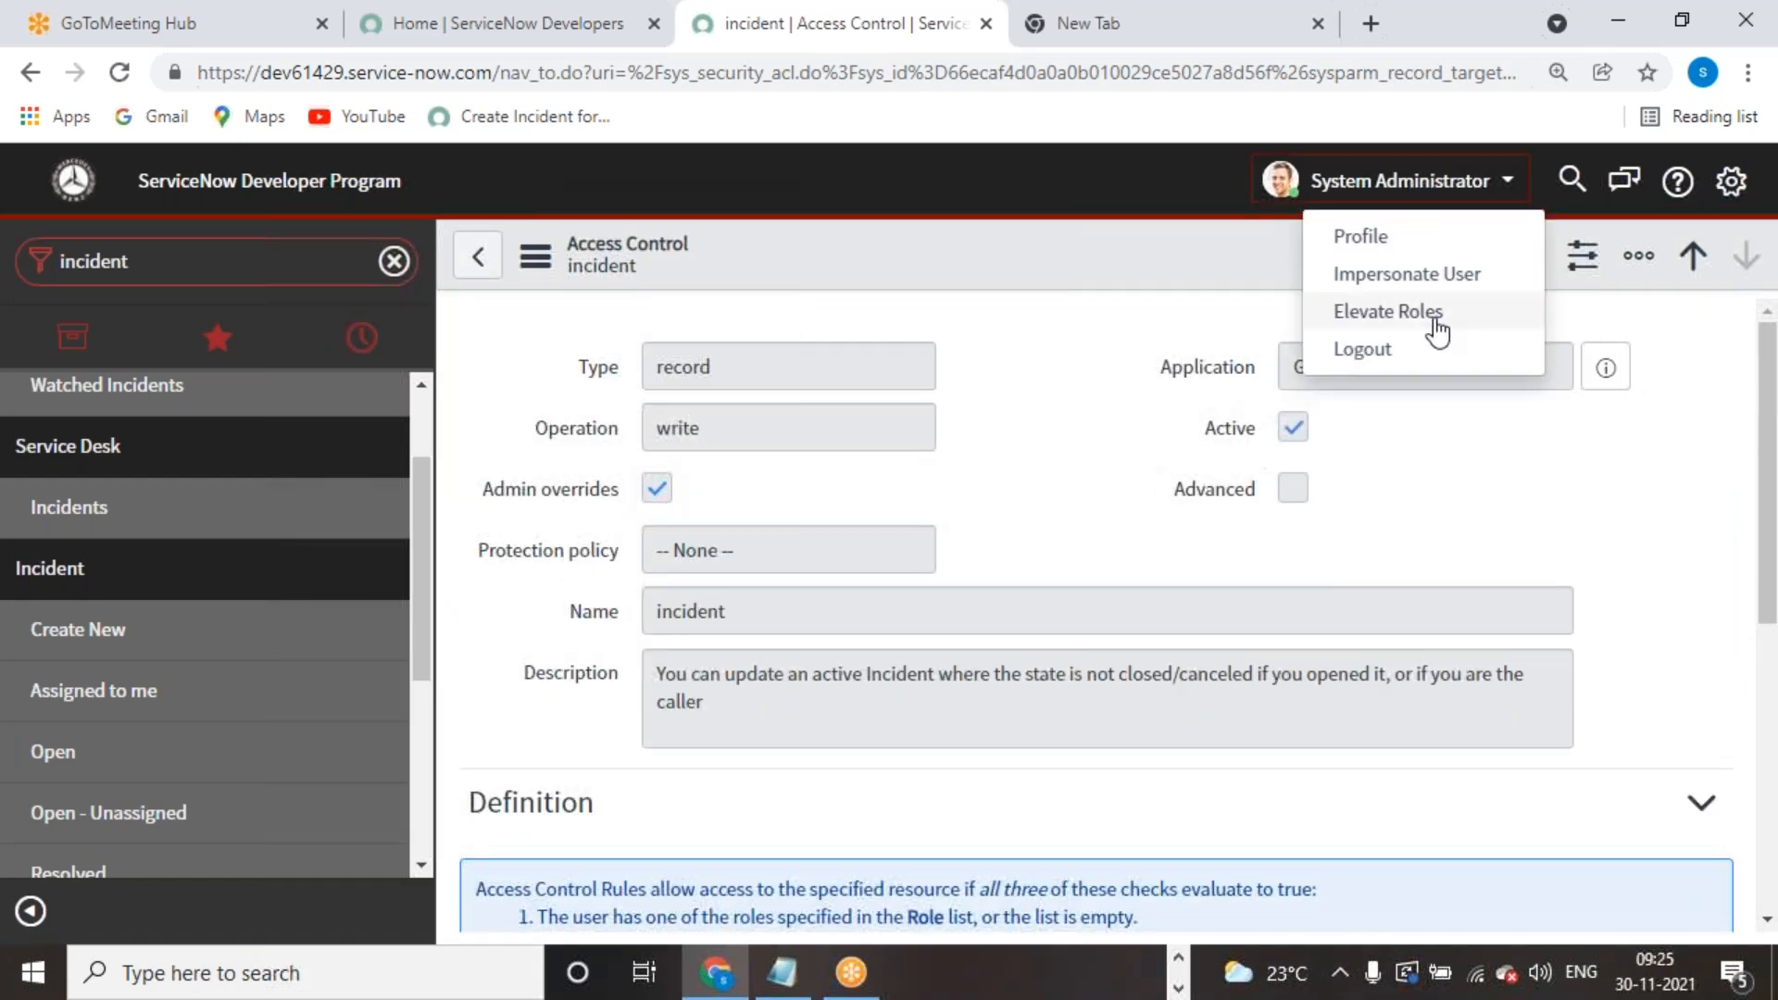
left_click(1407, 315)
left_click(609, 375)
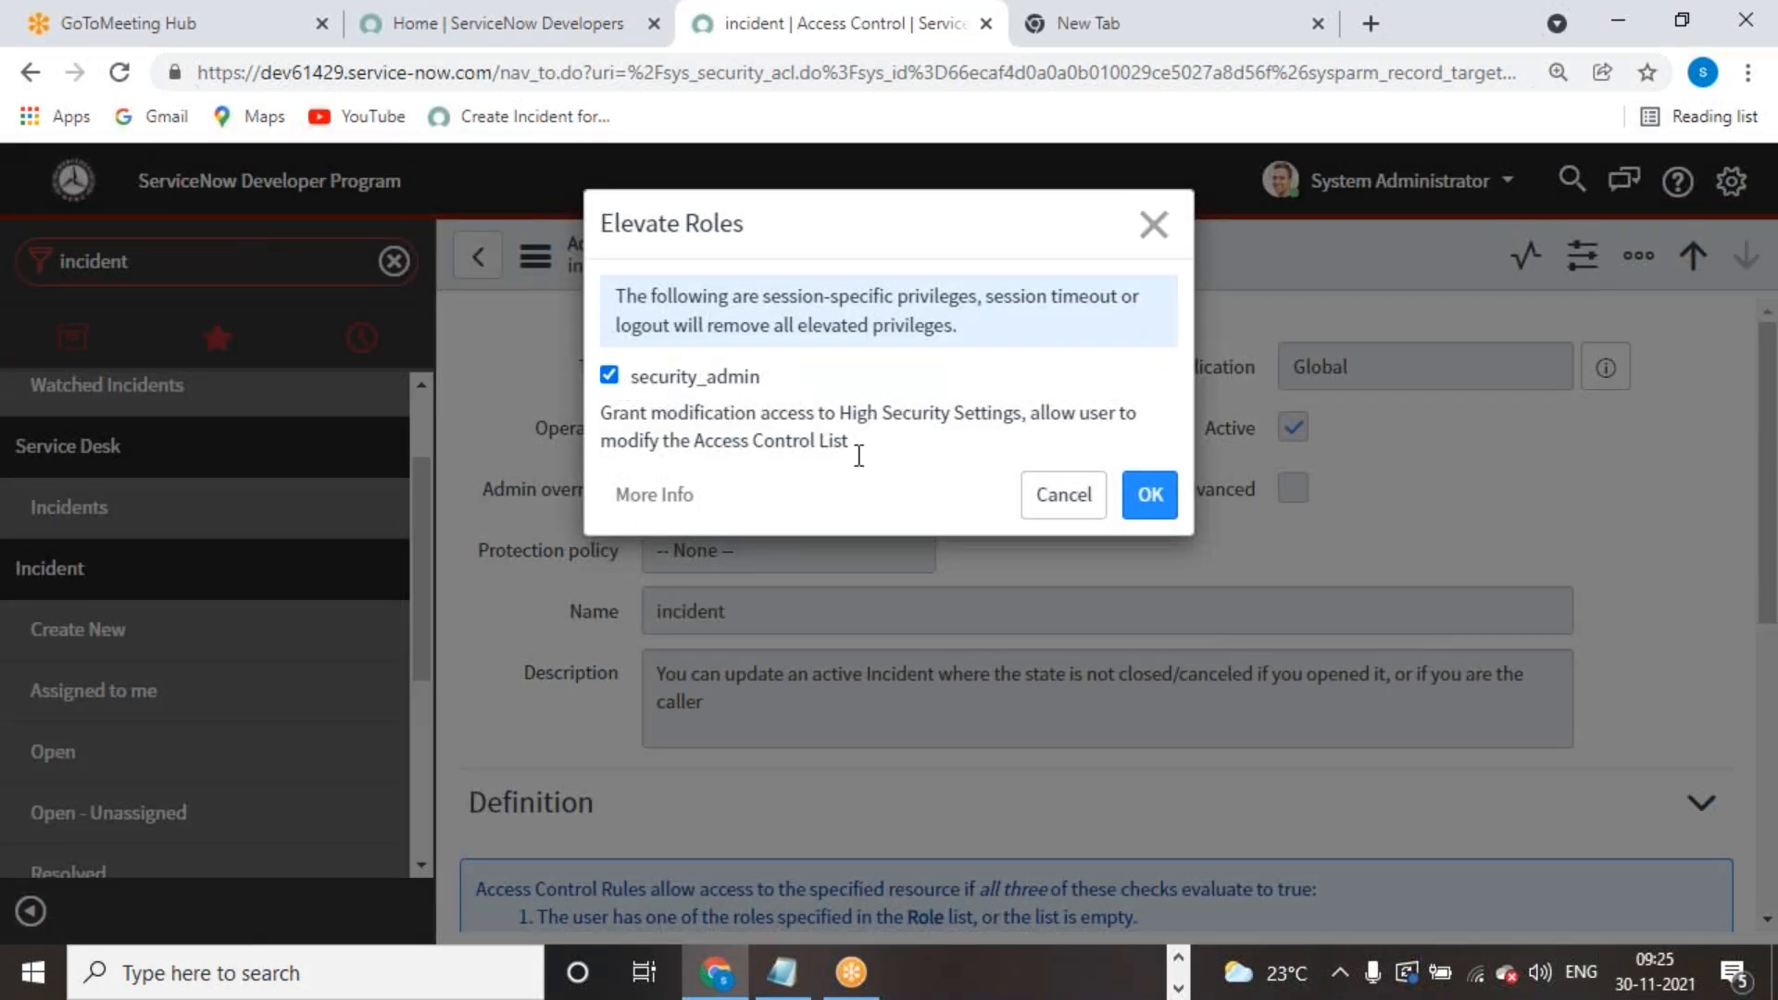
left_click(1148, 497)
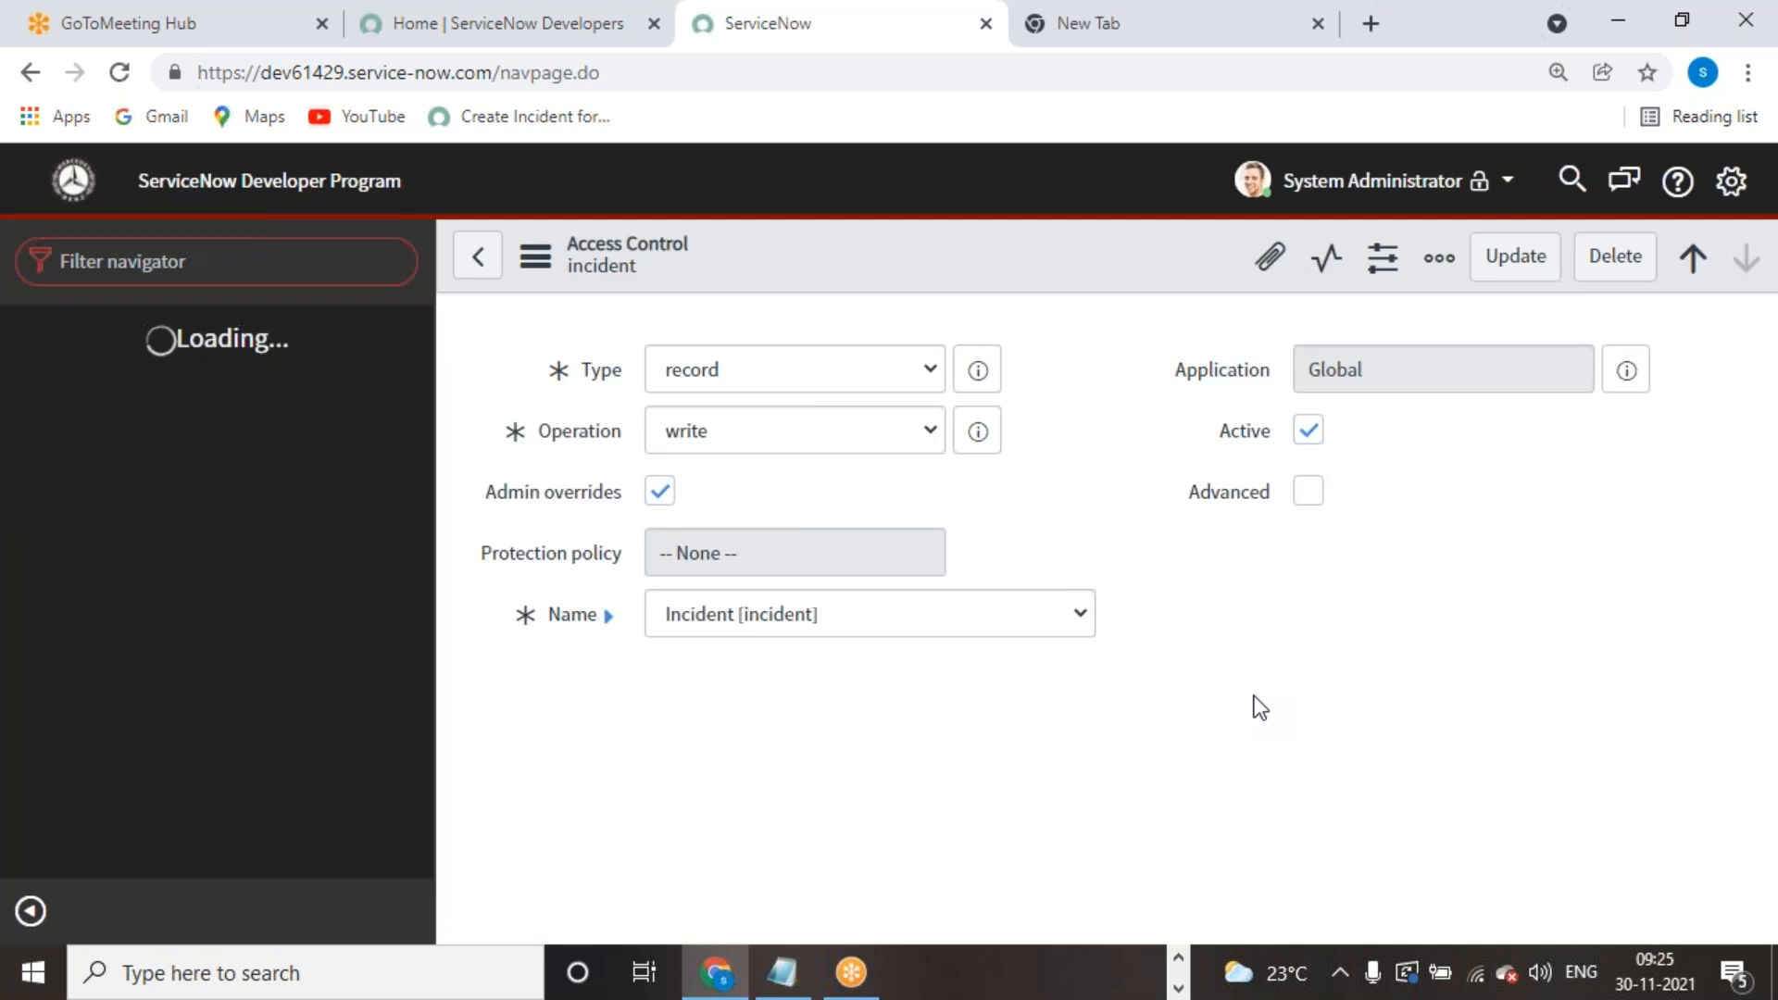
Step: Return to the access controls list, open the first incident write entry and review its description, required role and condition
left_click(496, 268)
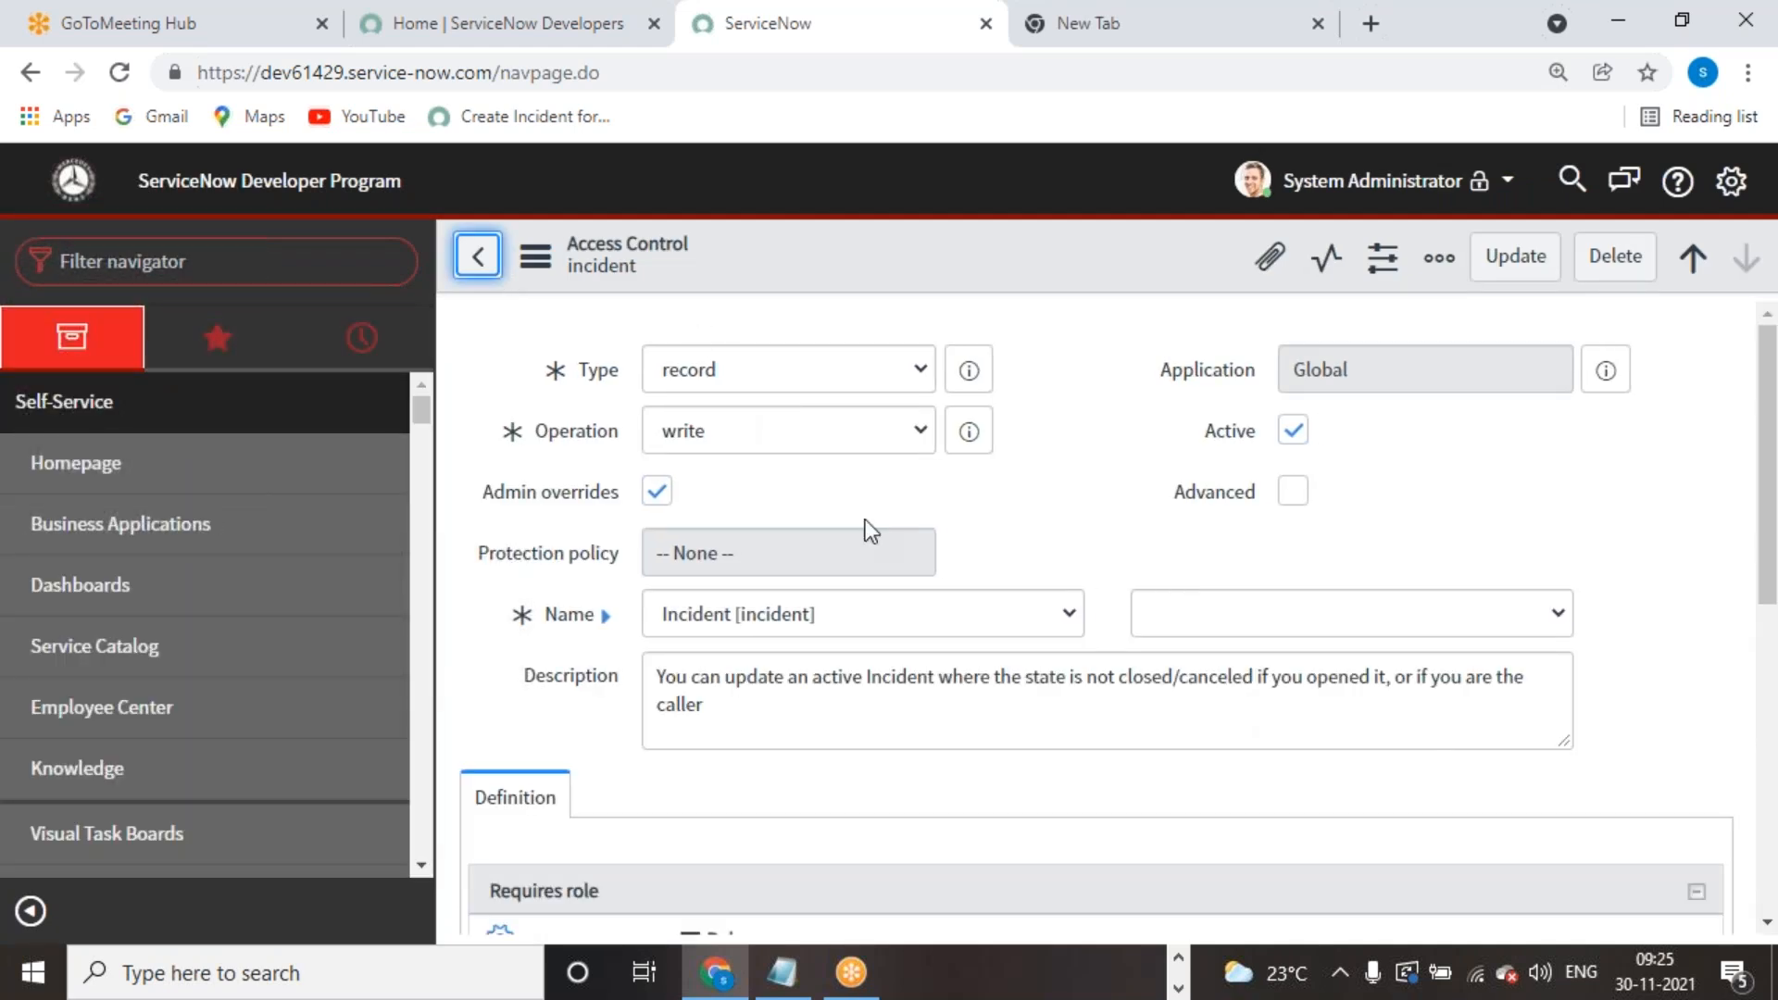
scroll(834, 671, "down", 5)
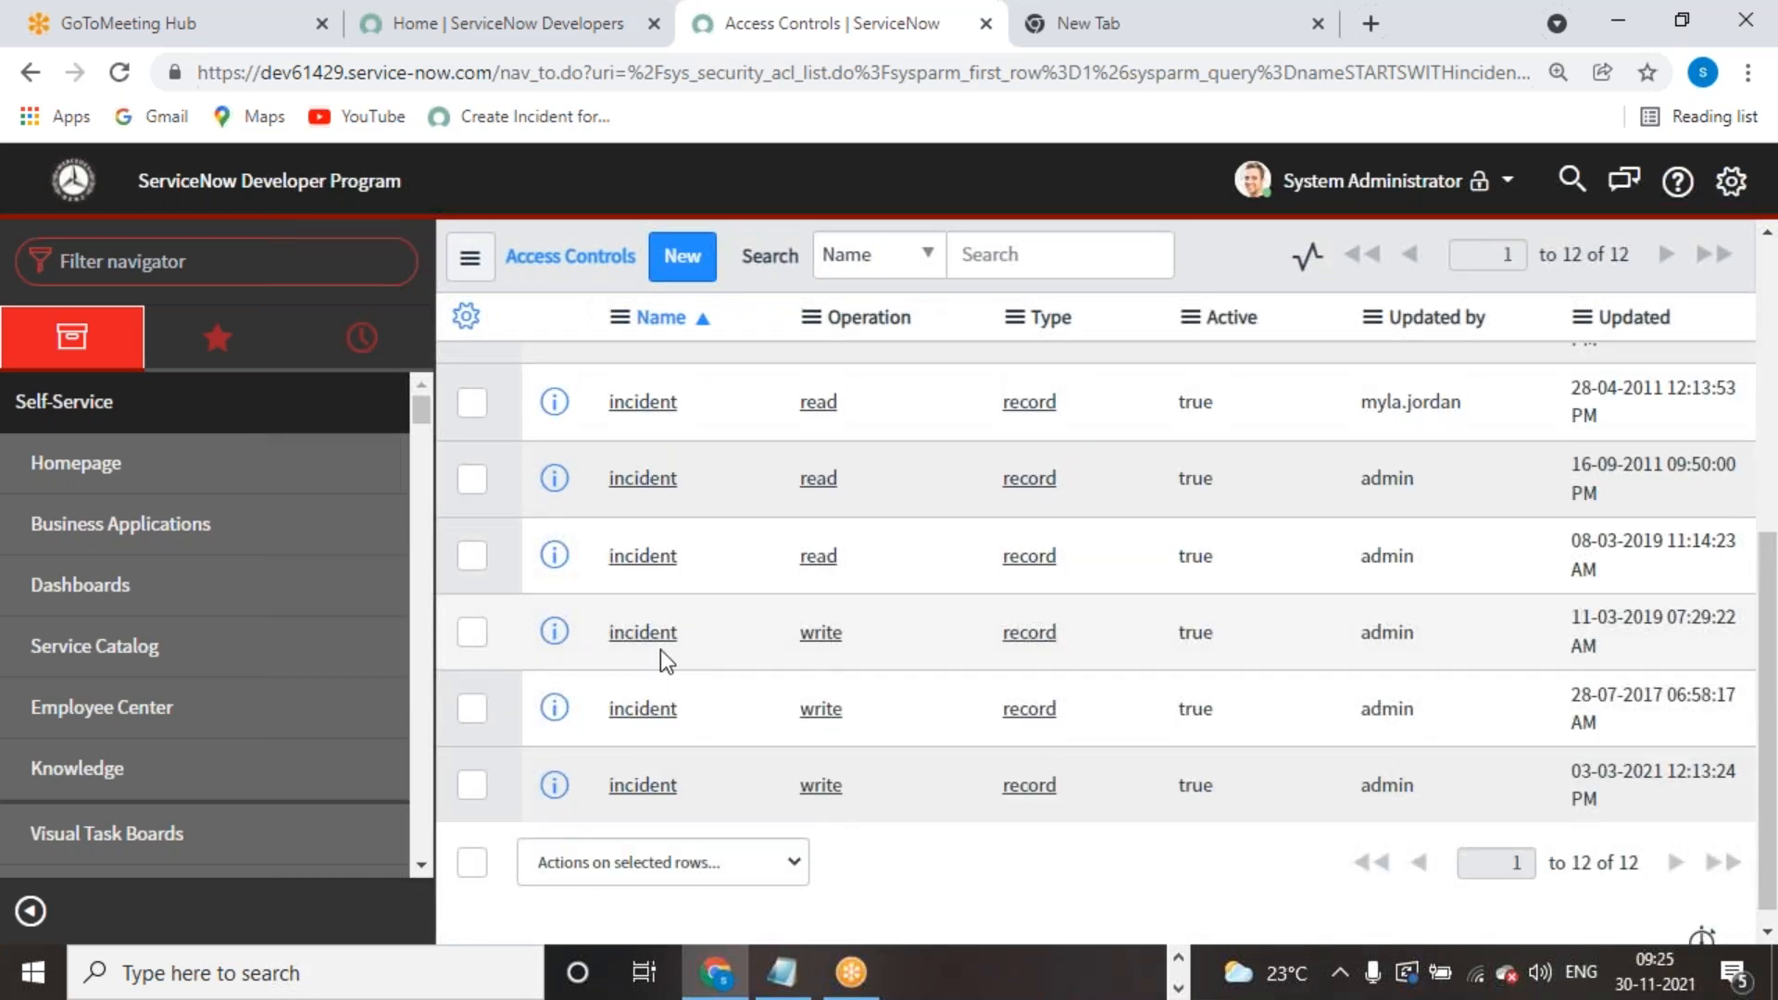
left_click(626, 632)
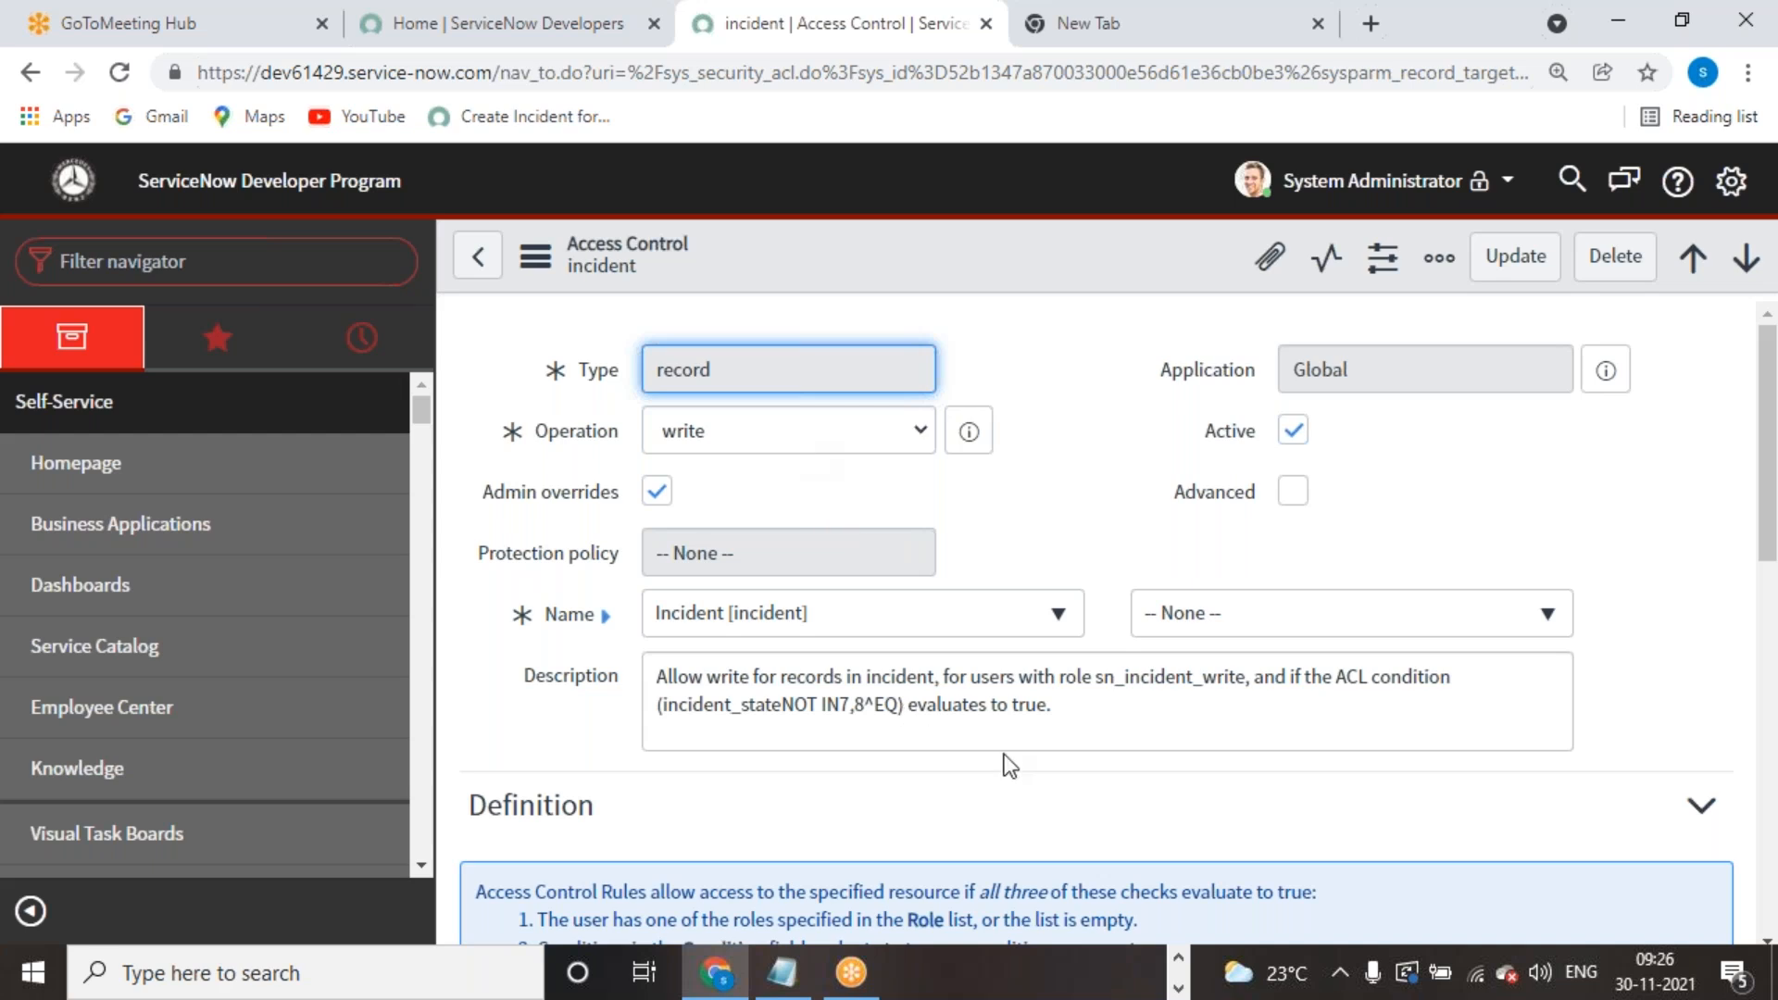
scroll(1030, 709, "down", 7)
scroll(714, 627, "down", 2)
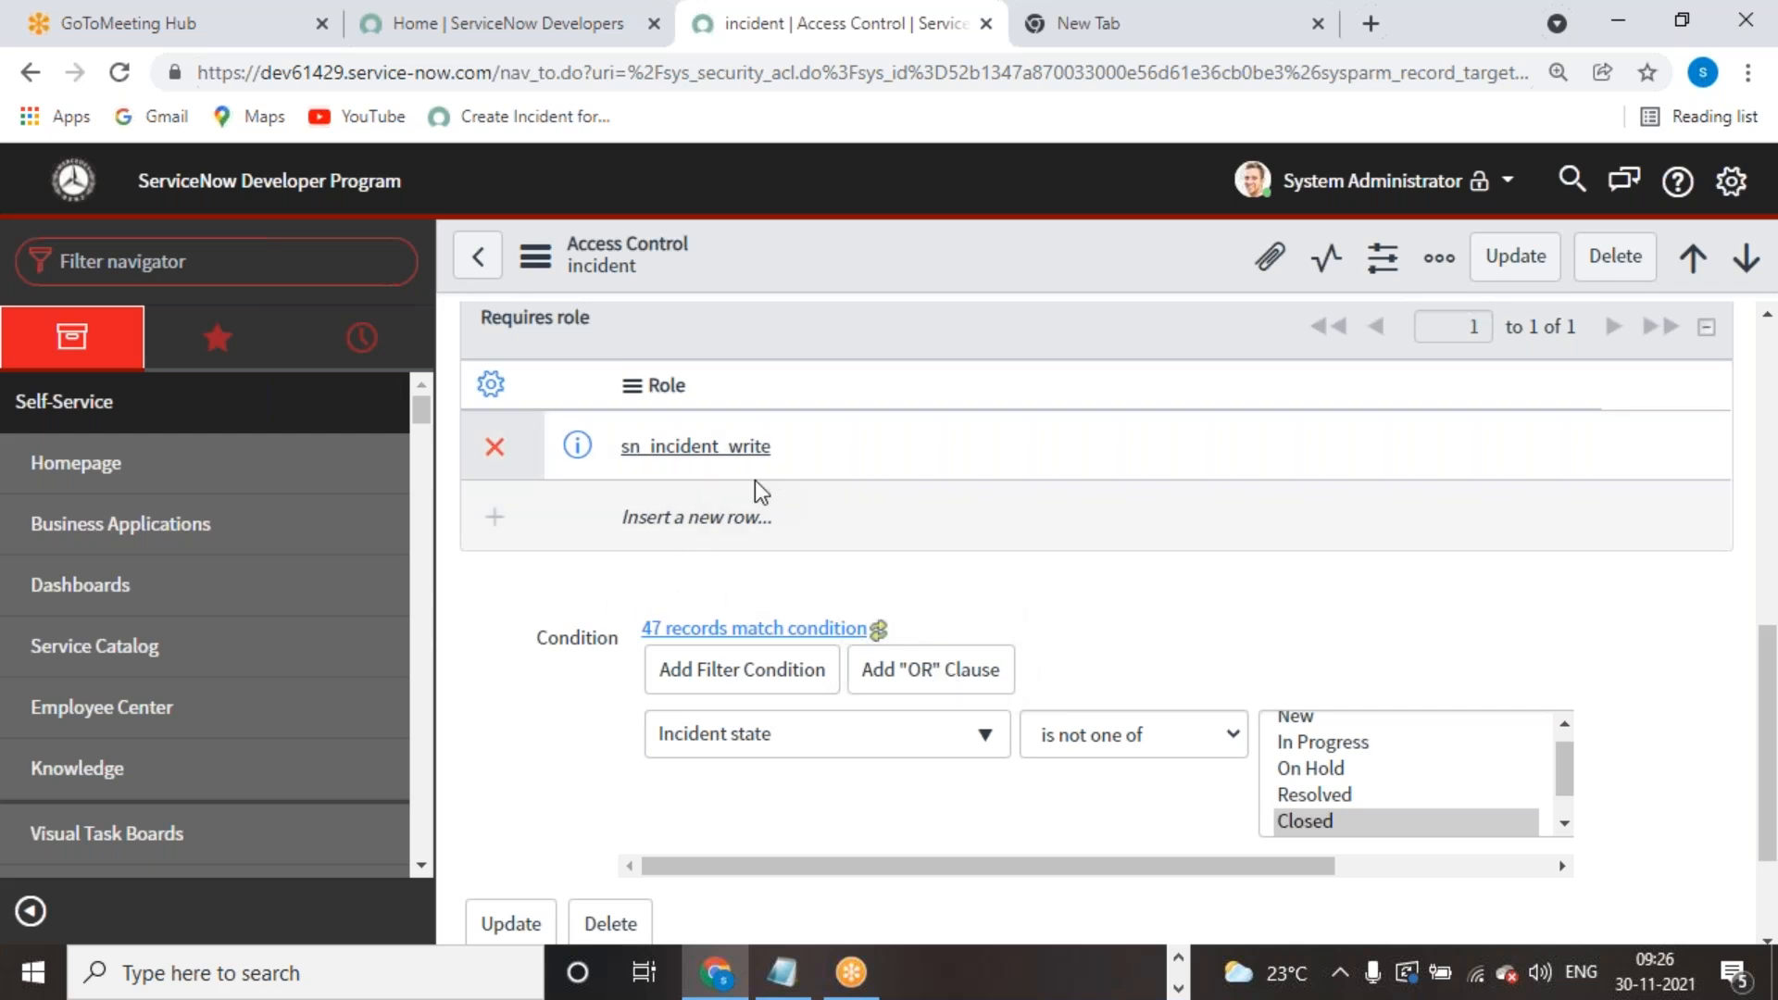
scroll(722, 495, "up", 2)
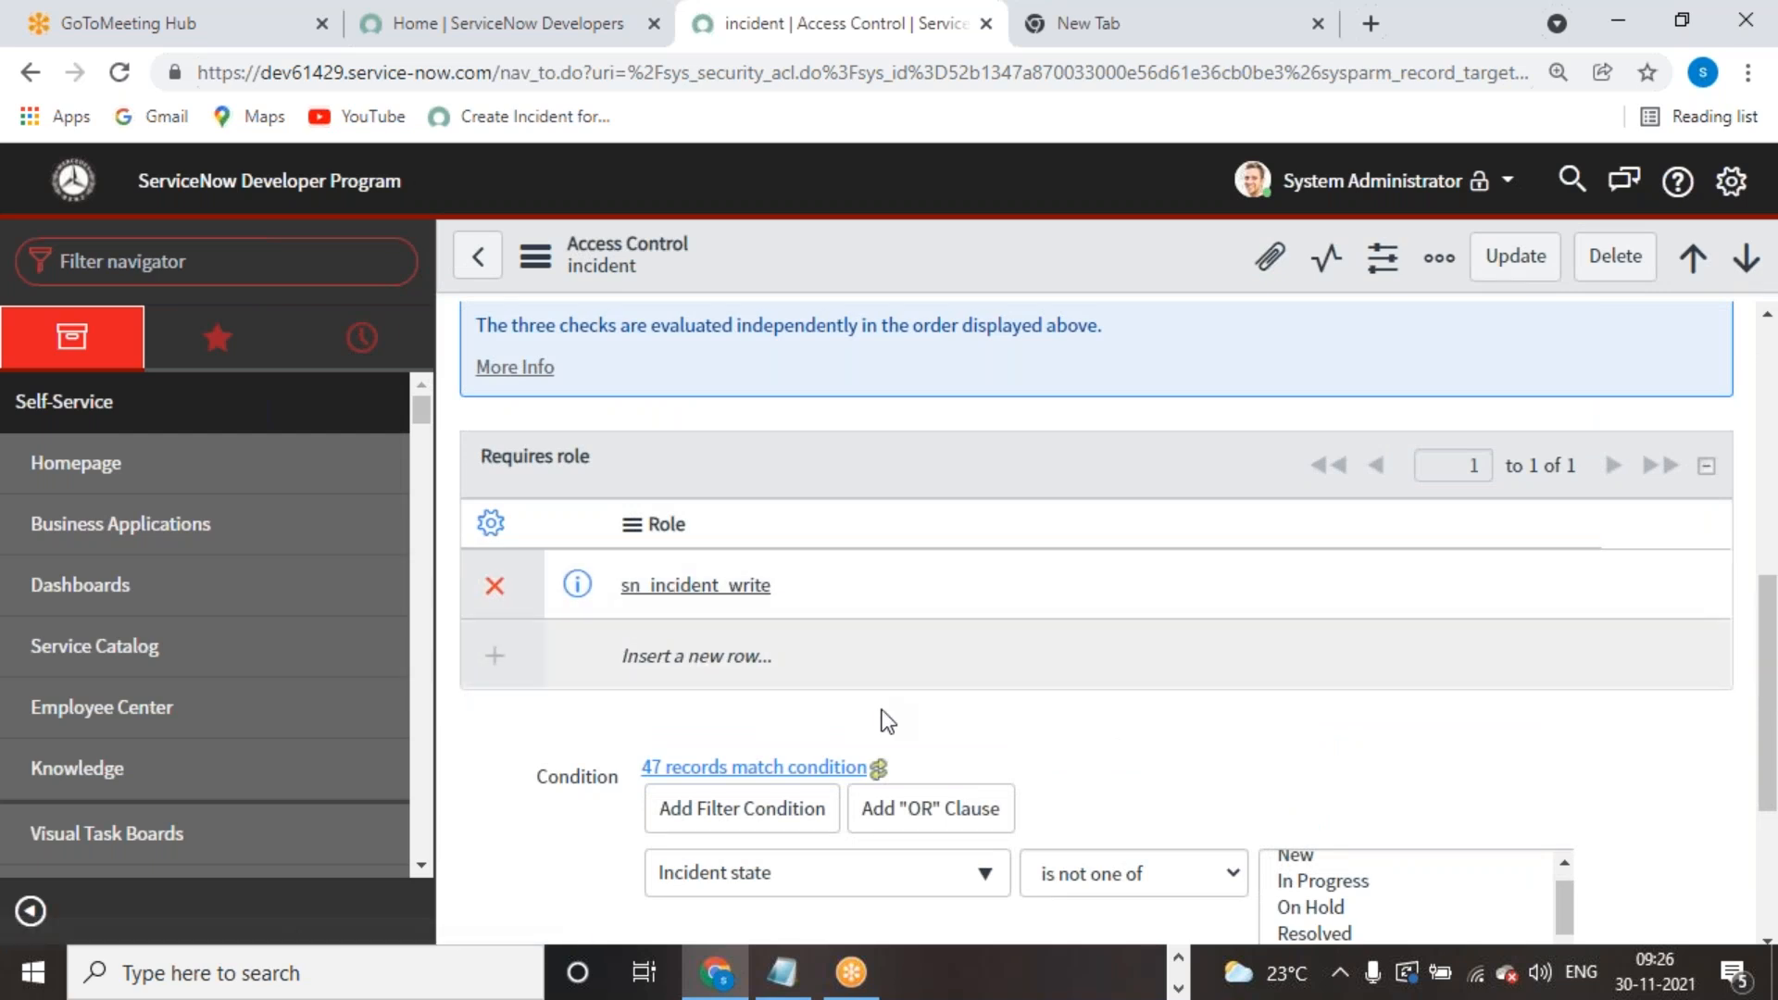
Step: Recheck the first incident write entry's description and condition, and highlight its required role
scroll(881, 709, "up", 6)
scroll(881, 709, "up", 1)
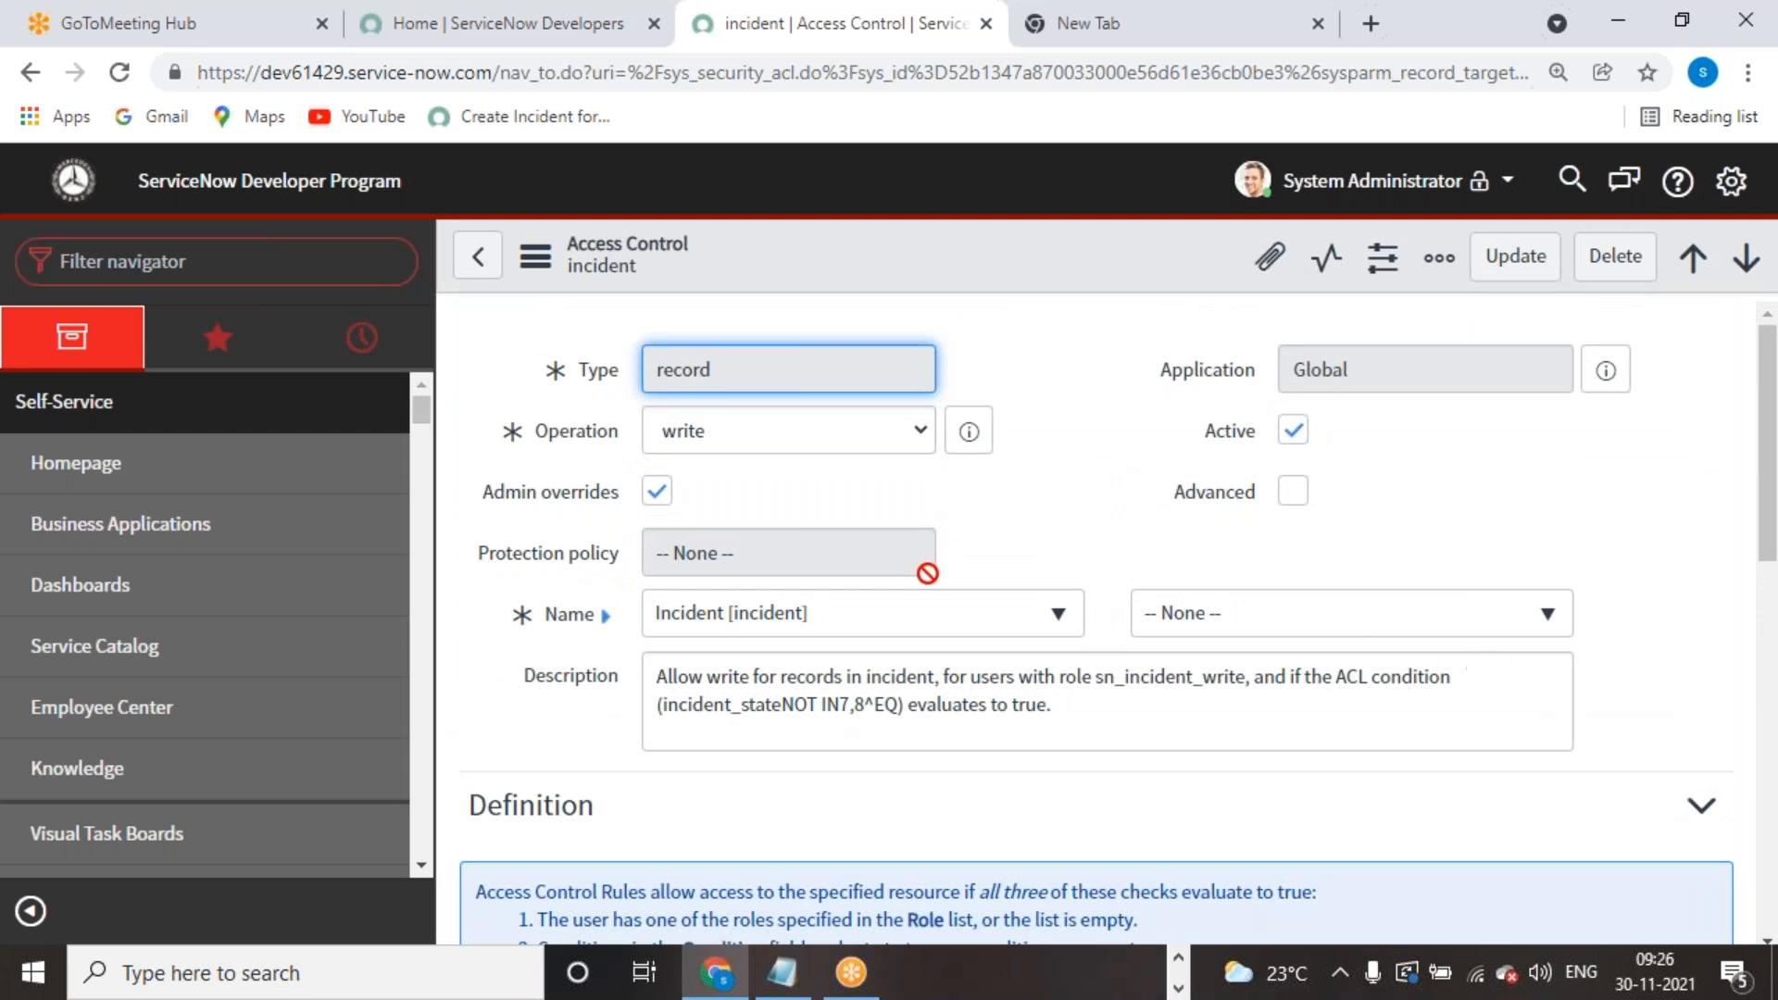
scroll(920, 568, "down", 8)
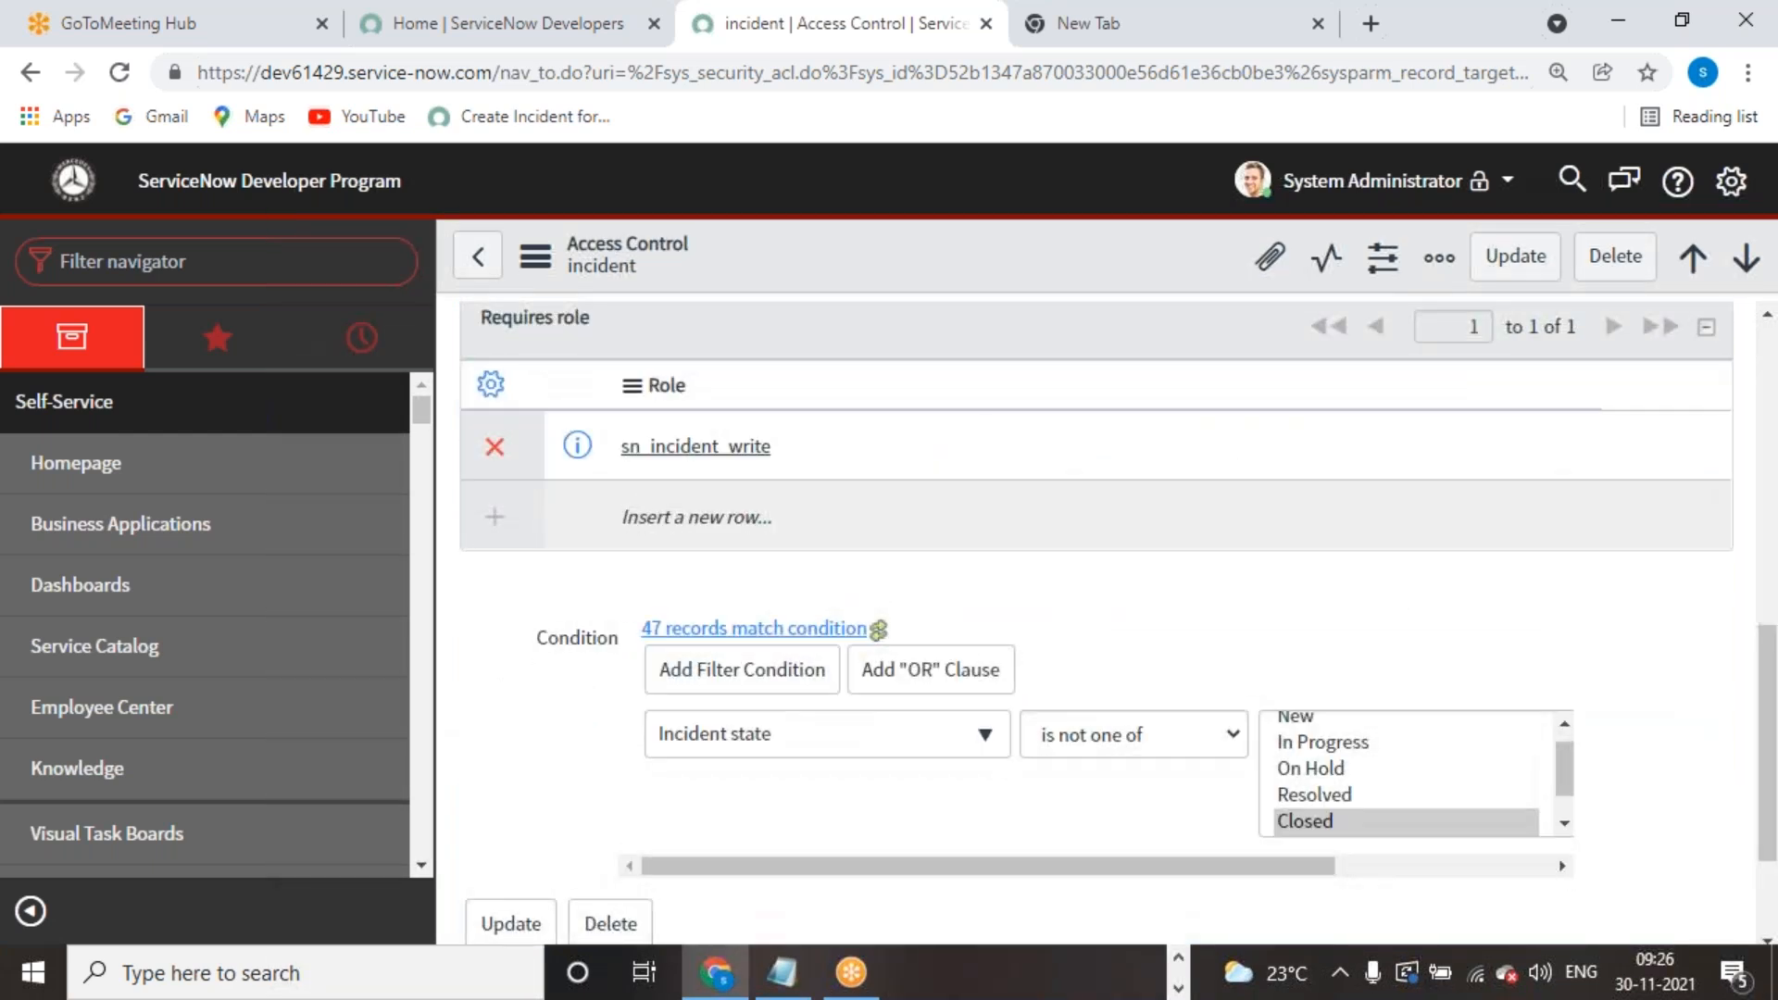
scroll(782, 731, "up", 3)
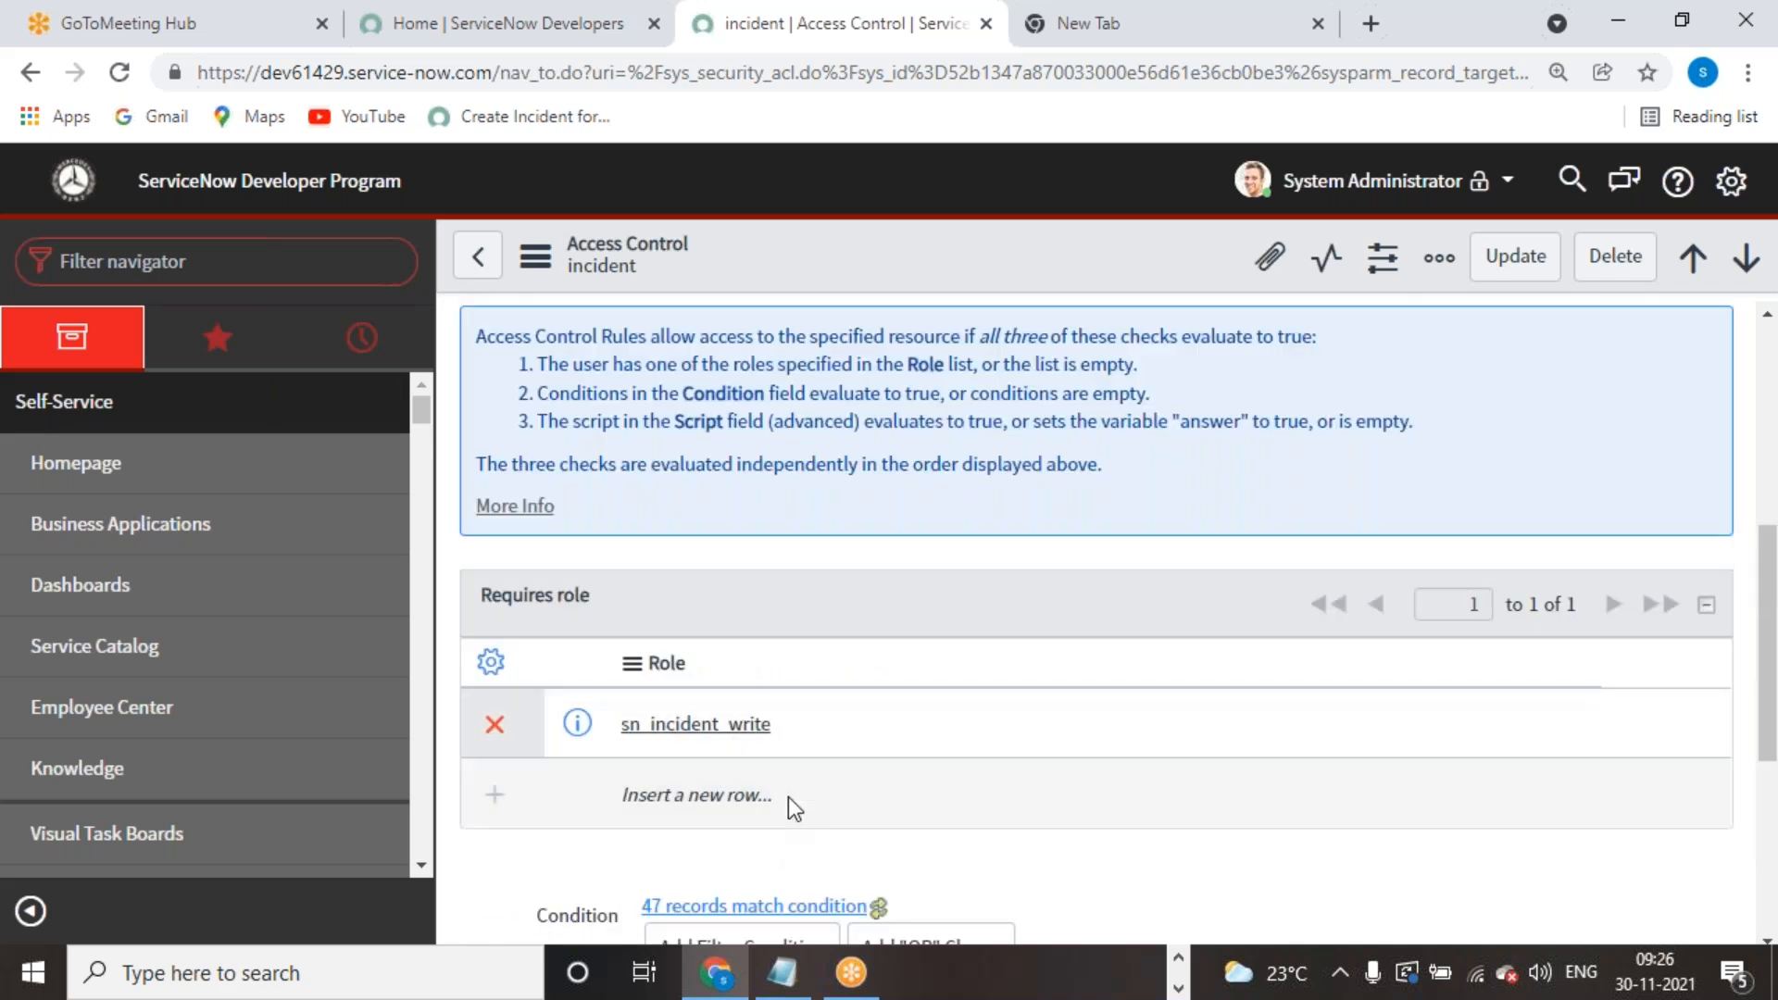
left_click_drag(874, 726, 618, 726)
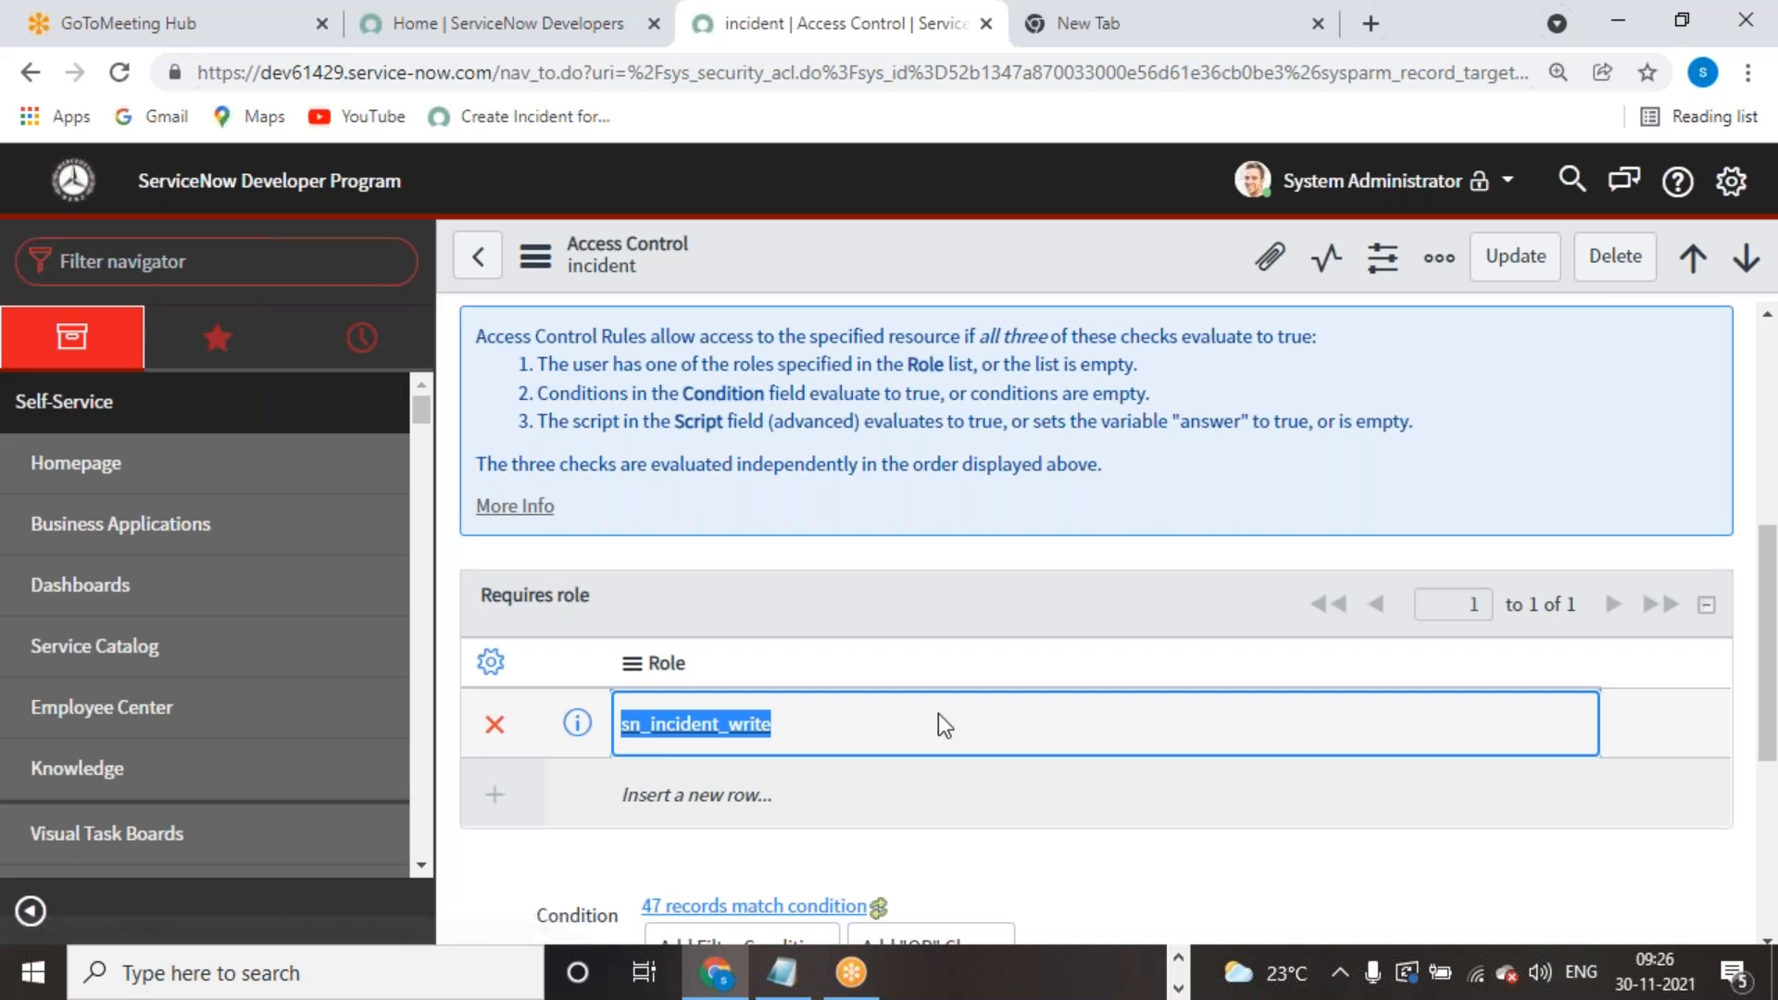
scroll(937, 714, "up", 3)
scroll(937, 713, "up", 3)
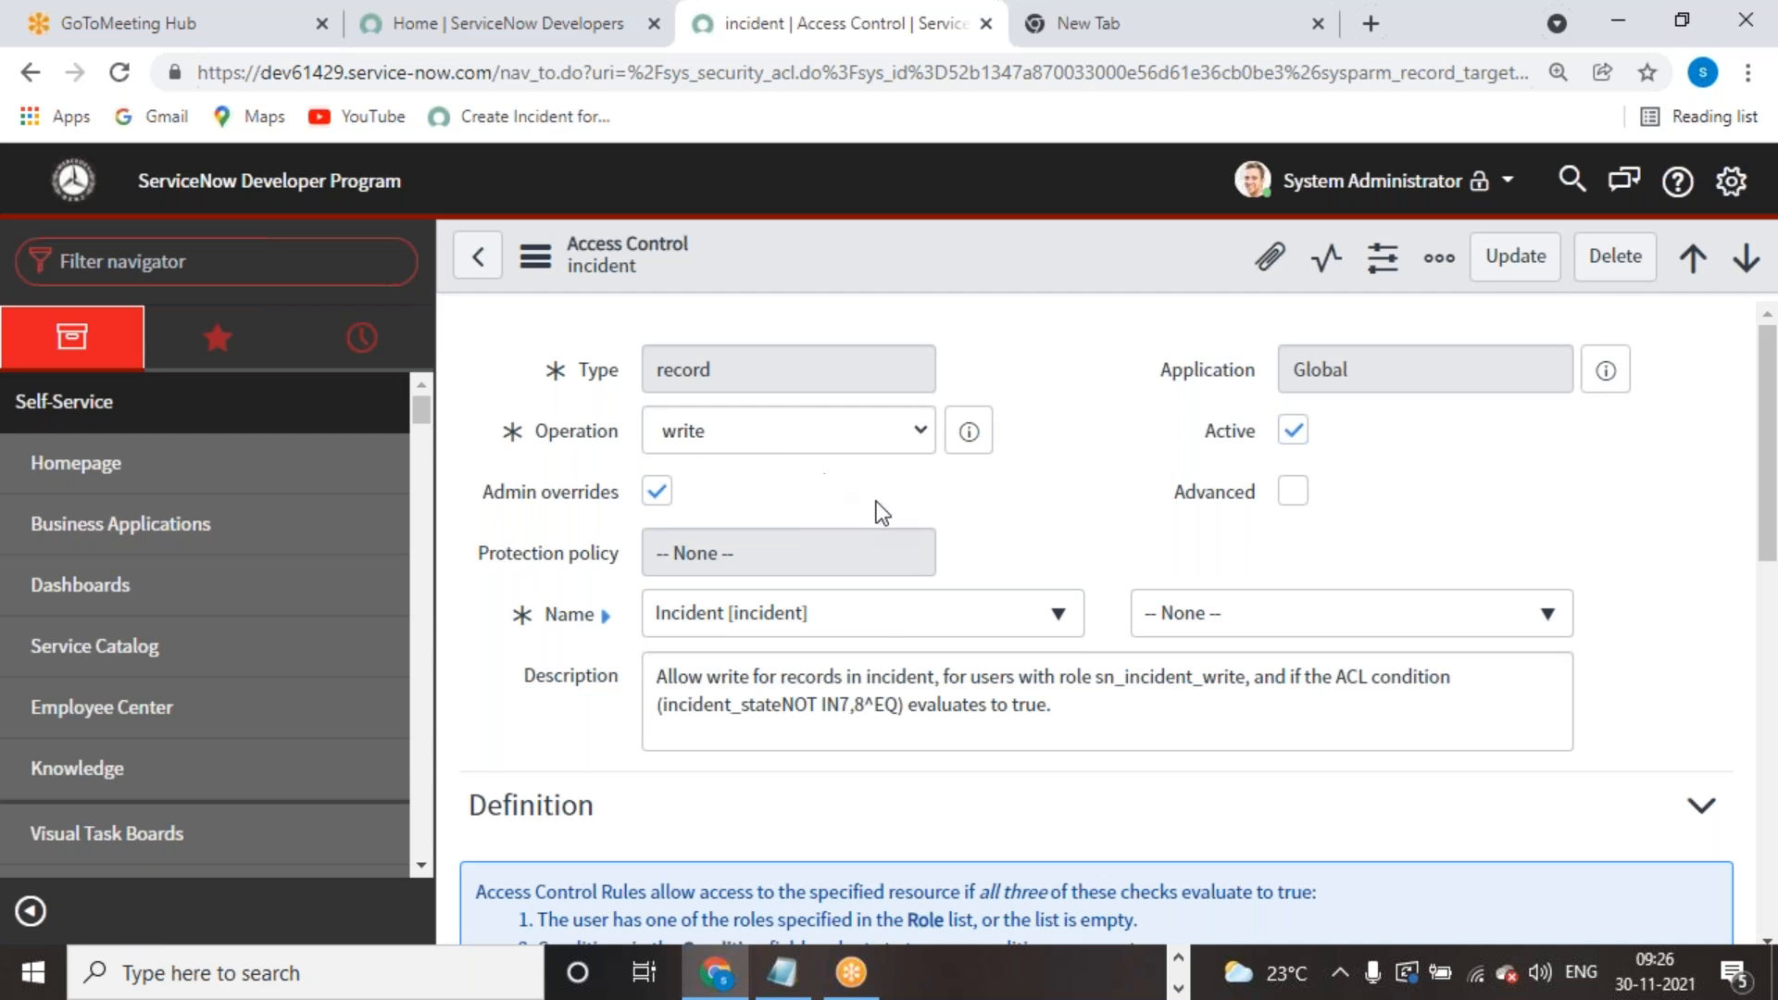
Step: Examine the Incident state condition of the first incident write entry, including its selected states, alongside the required role
scroll(1014, 664, "down", 9)
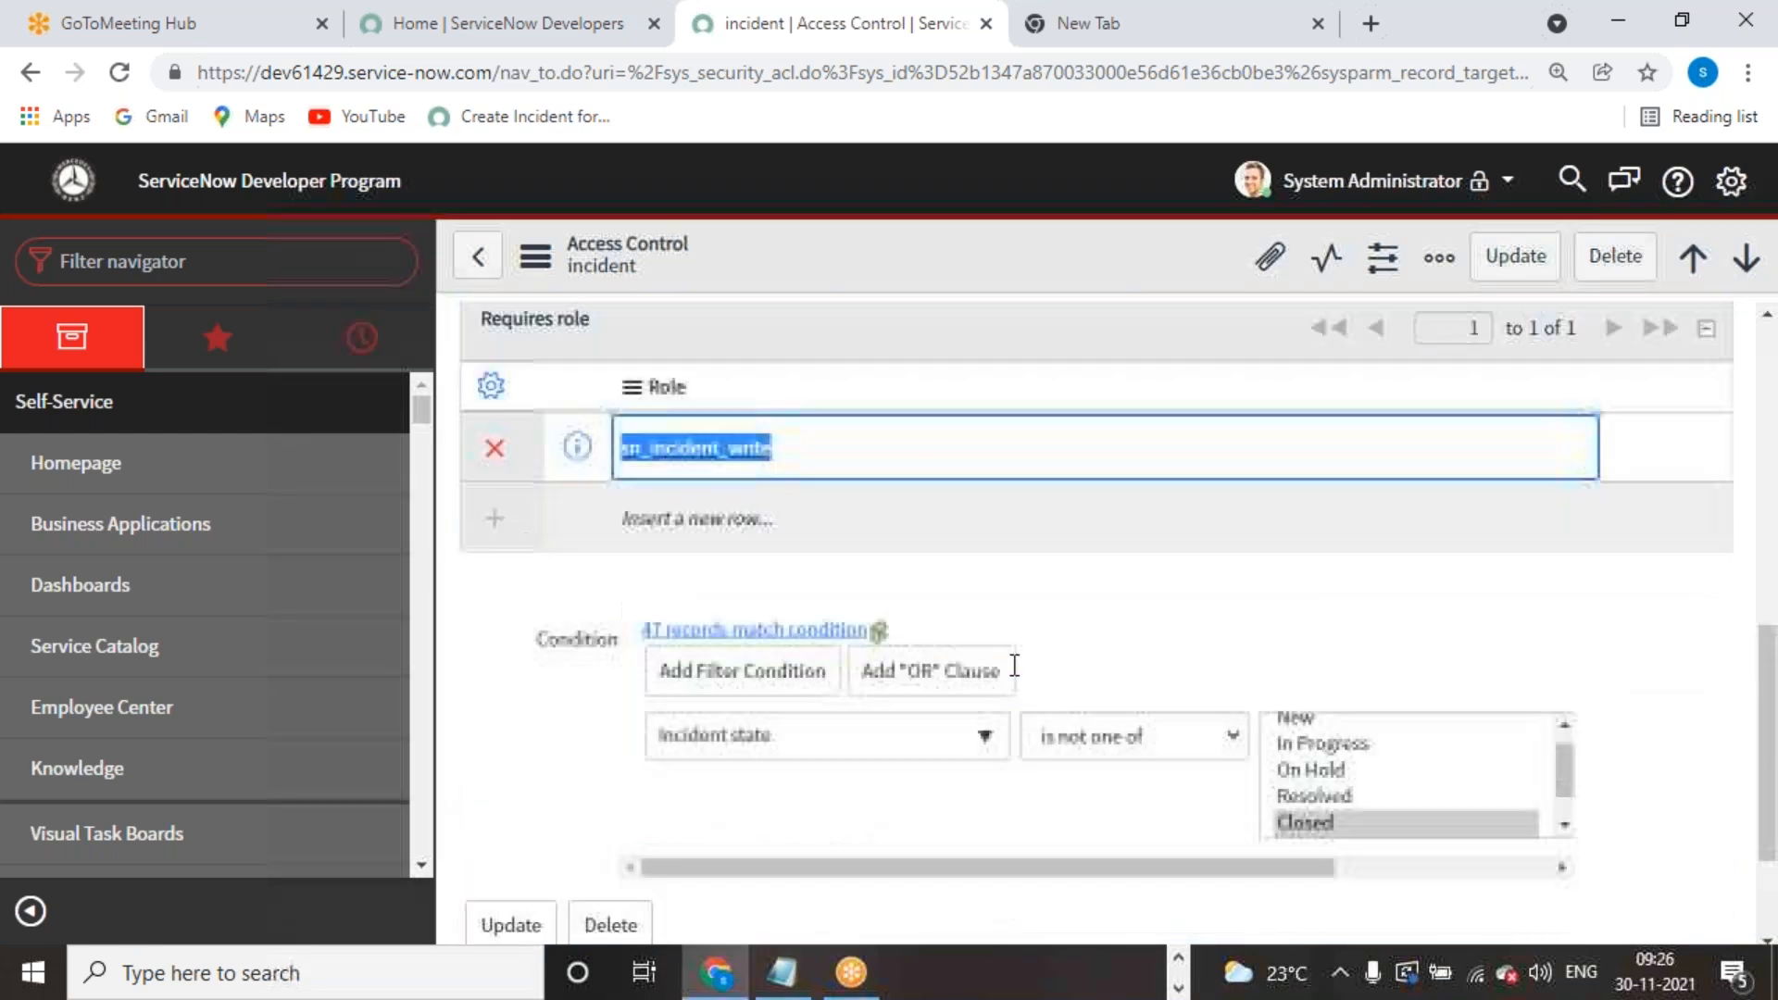
scroll(940, 635, "up", 6)
scroll(939, 635, "down", 7)
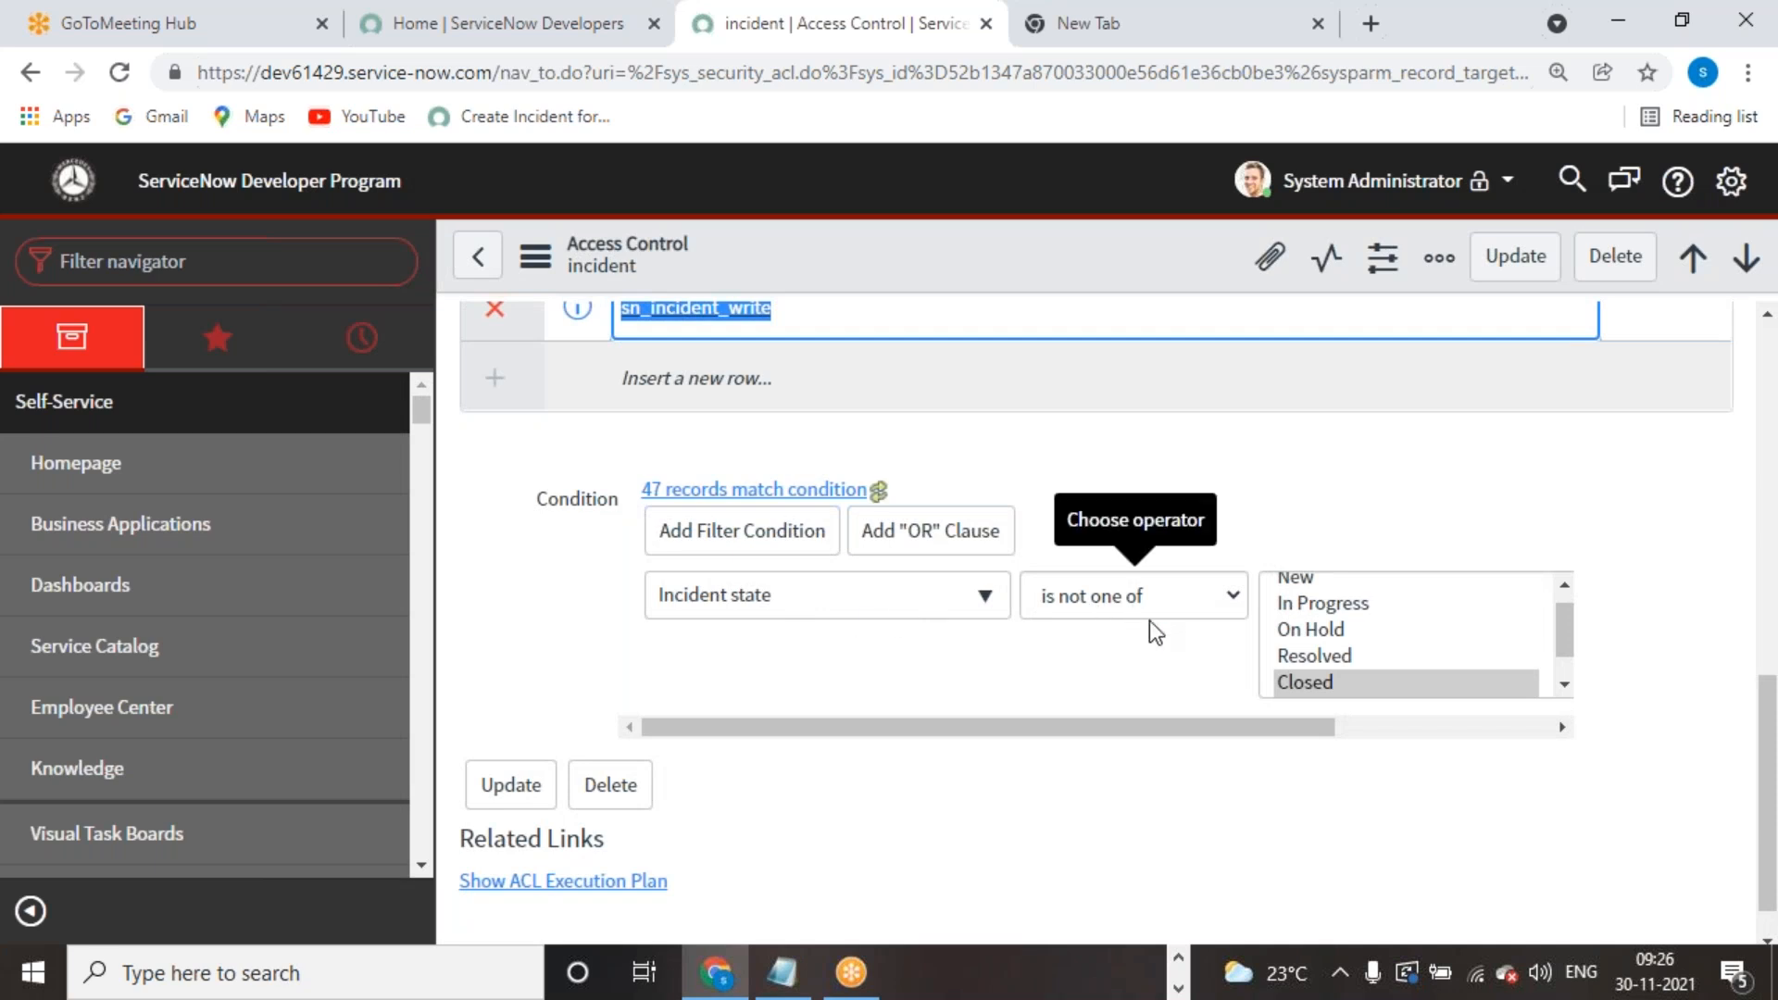
left_click_drag(1530, 695, 1559, 698)
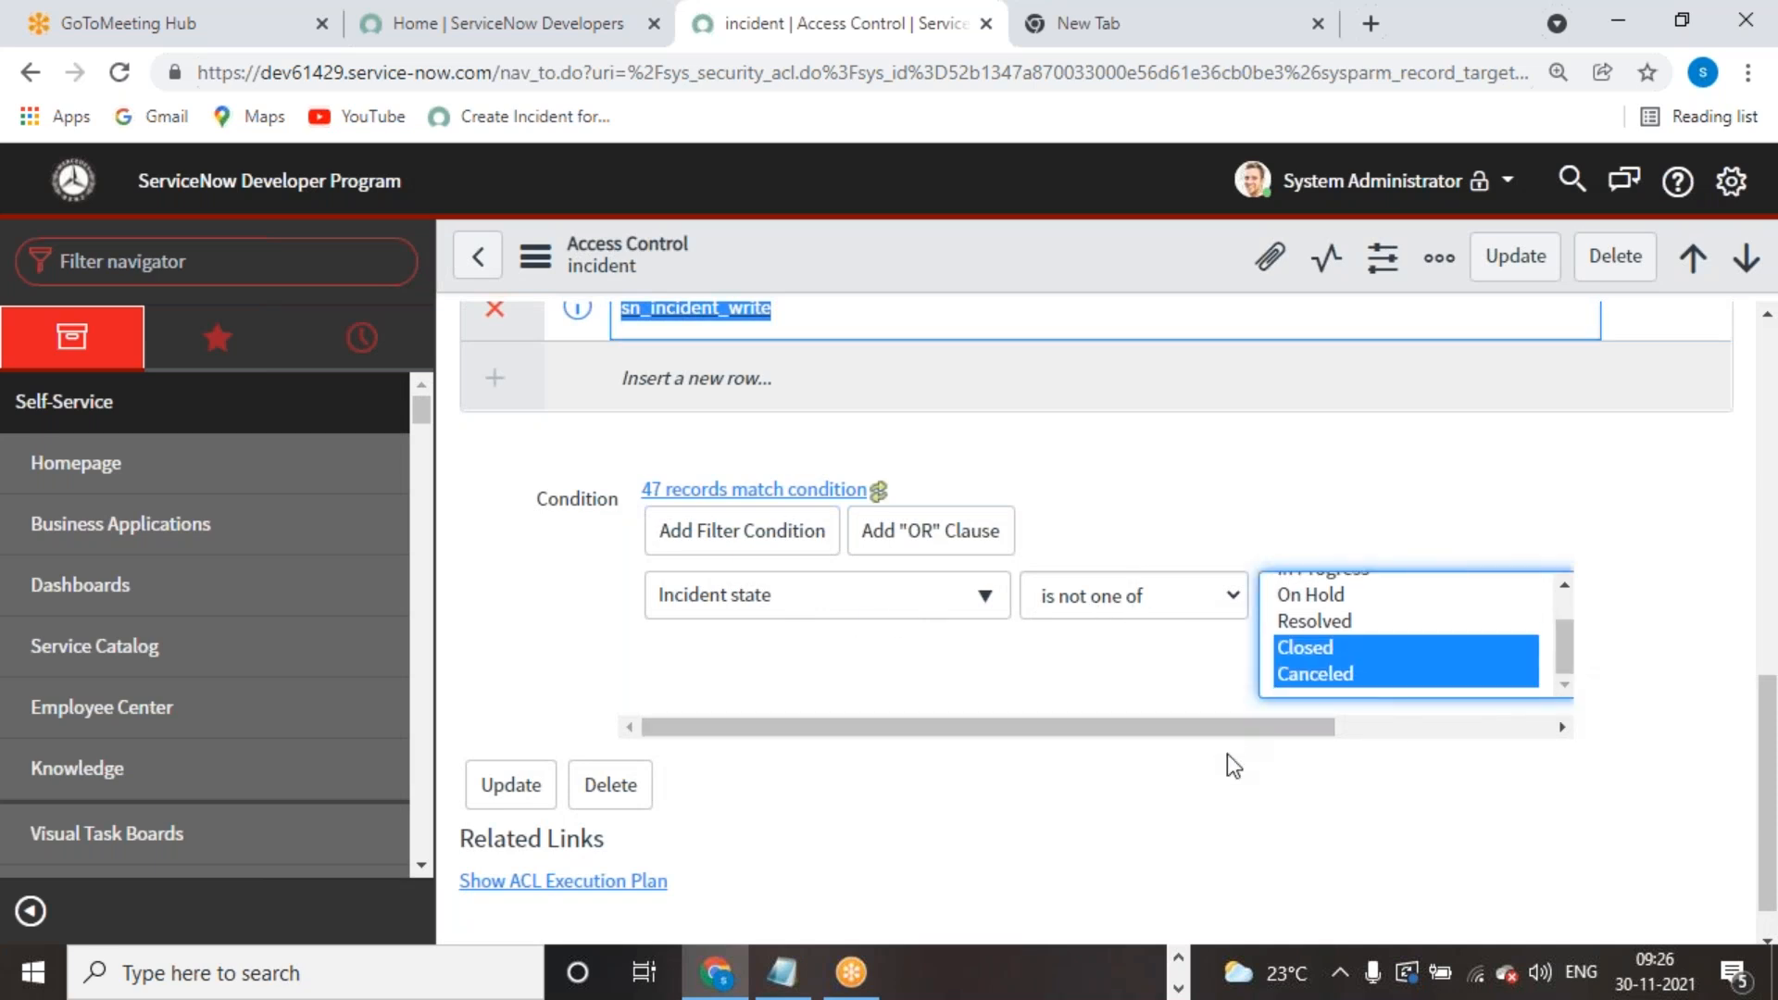
scroll(1234, 765, "up", 1)
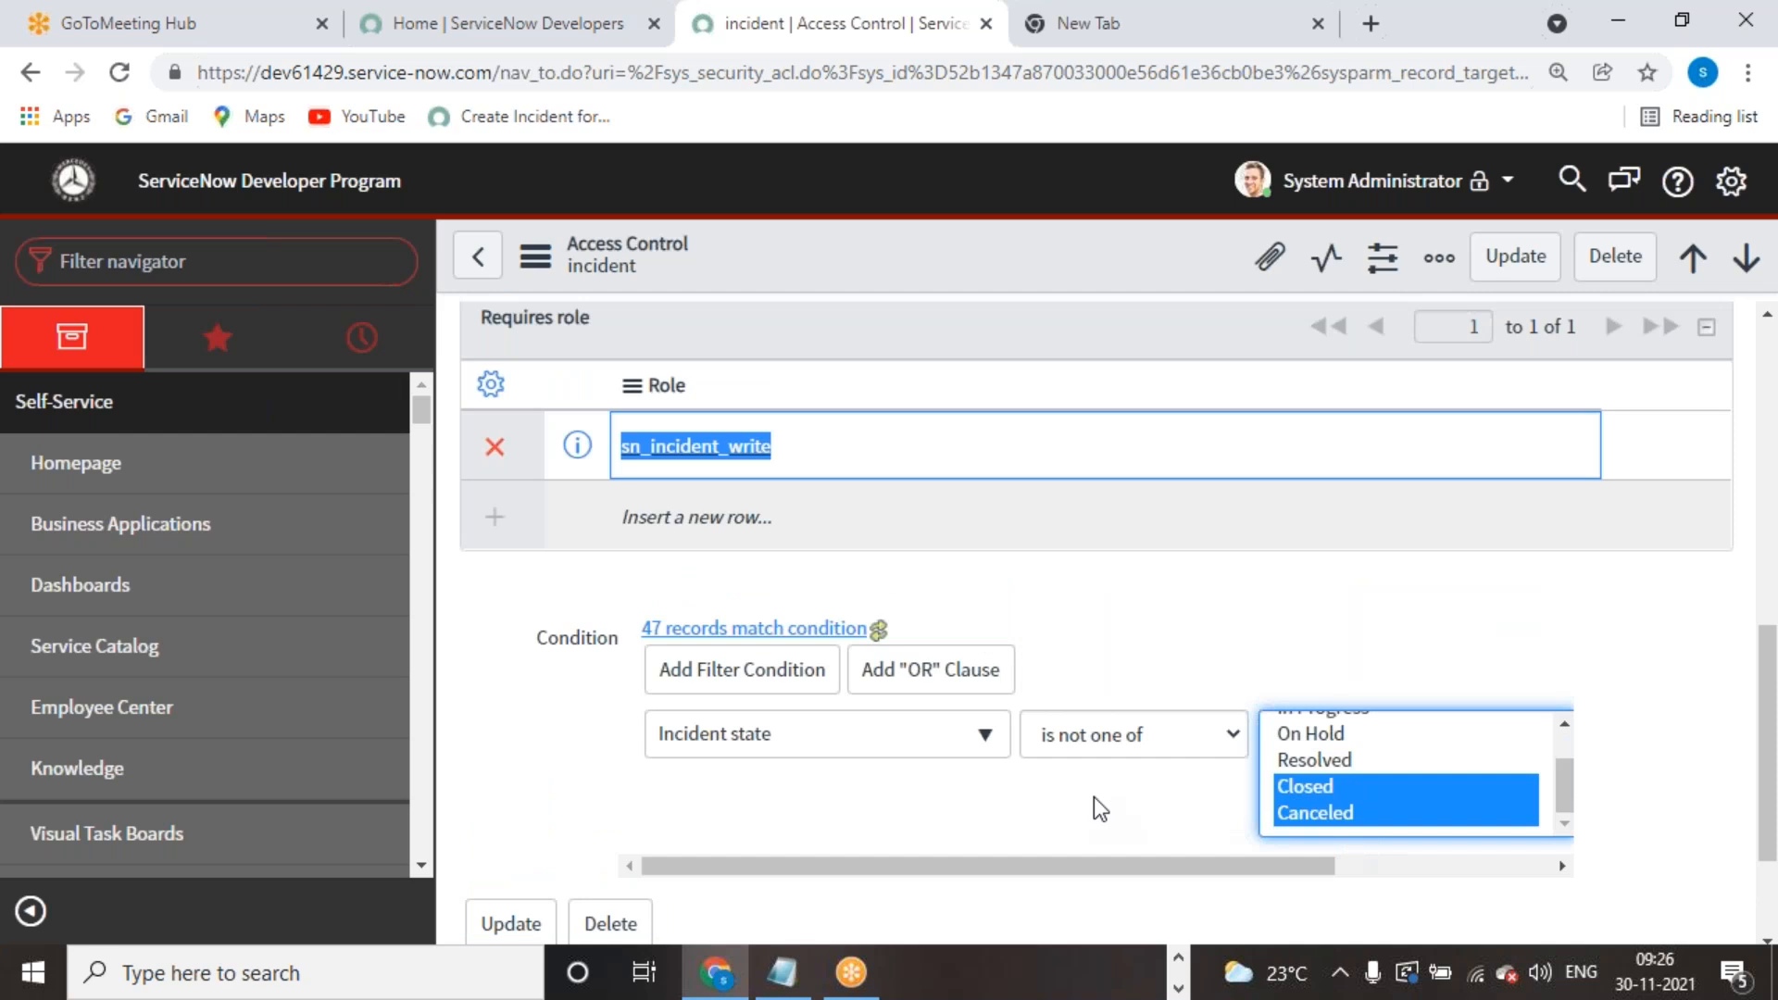
scroll(1333, 822, "up", 1)
scroll(949, 771, "up", 3)
left_click(869, 731)
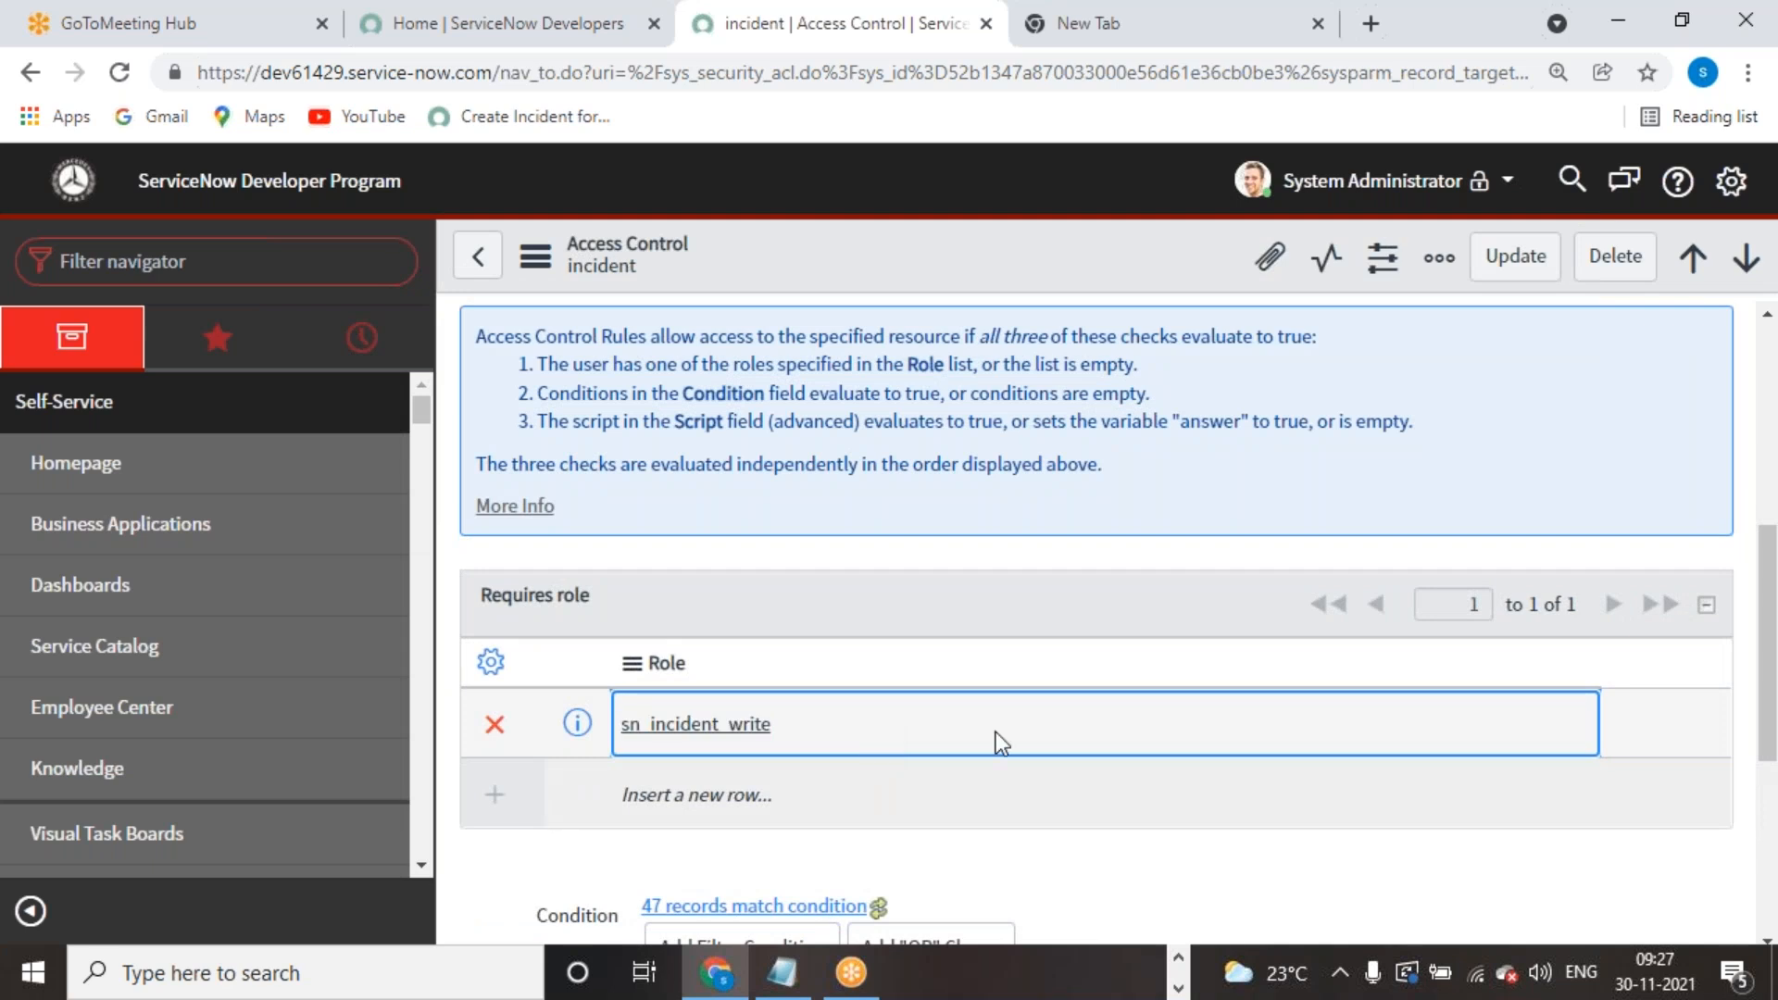
scroll(503, 310, "up", 2)
Step: Return to the access controls list, open the second incident write entry and review its required role and condition
left_click(478, 256)
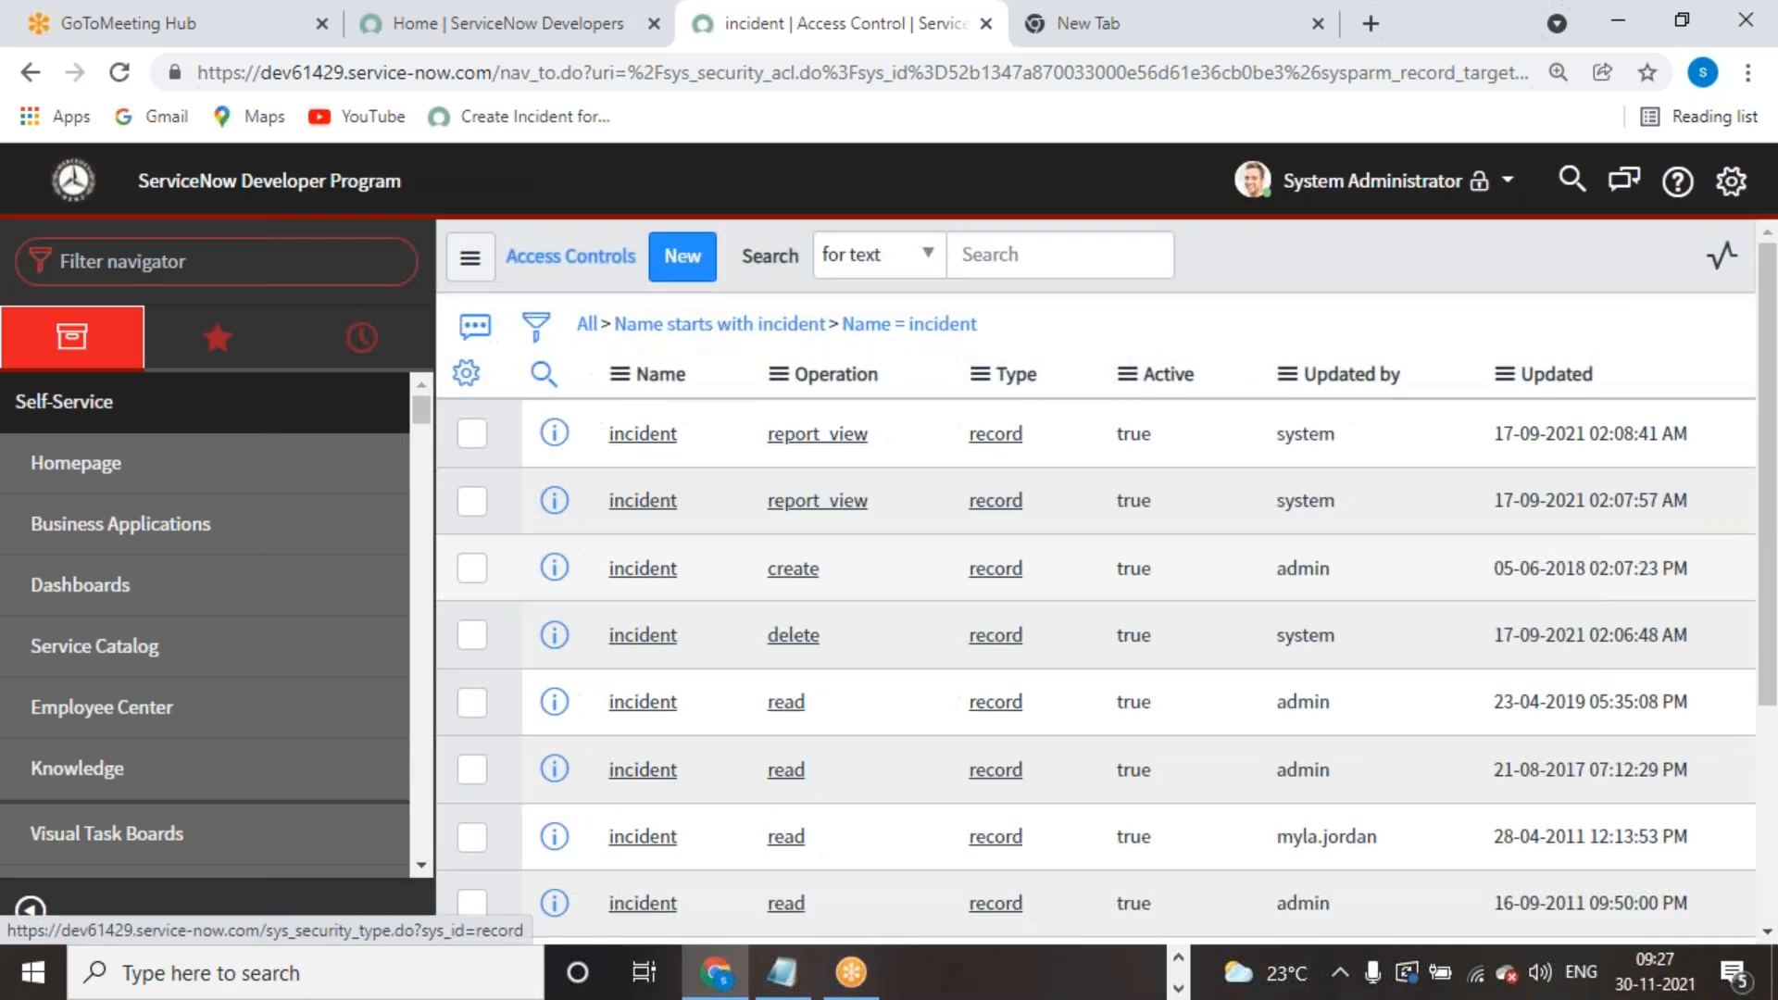
scroll(742, 675, "down", 5)
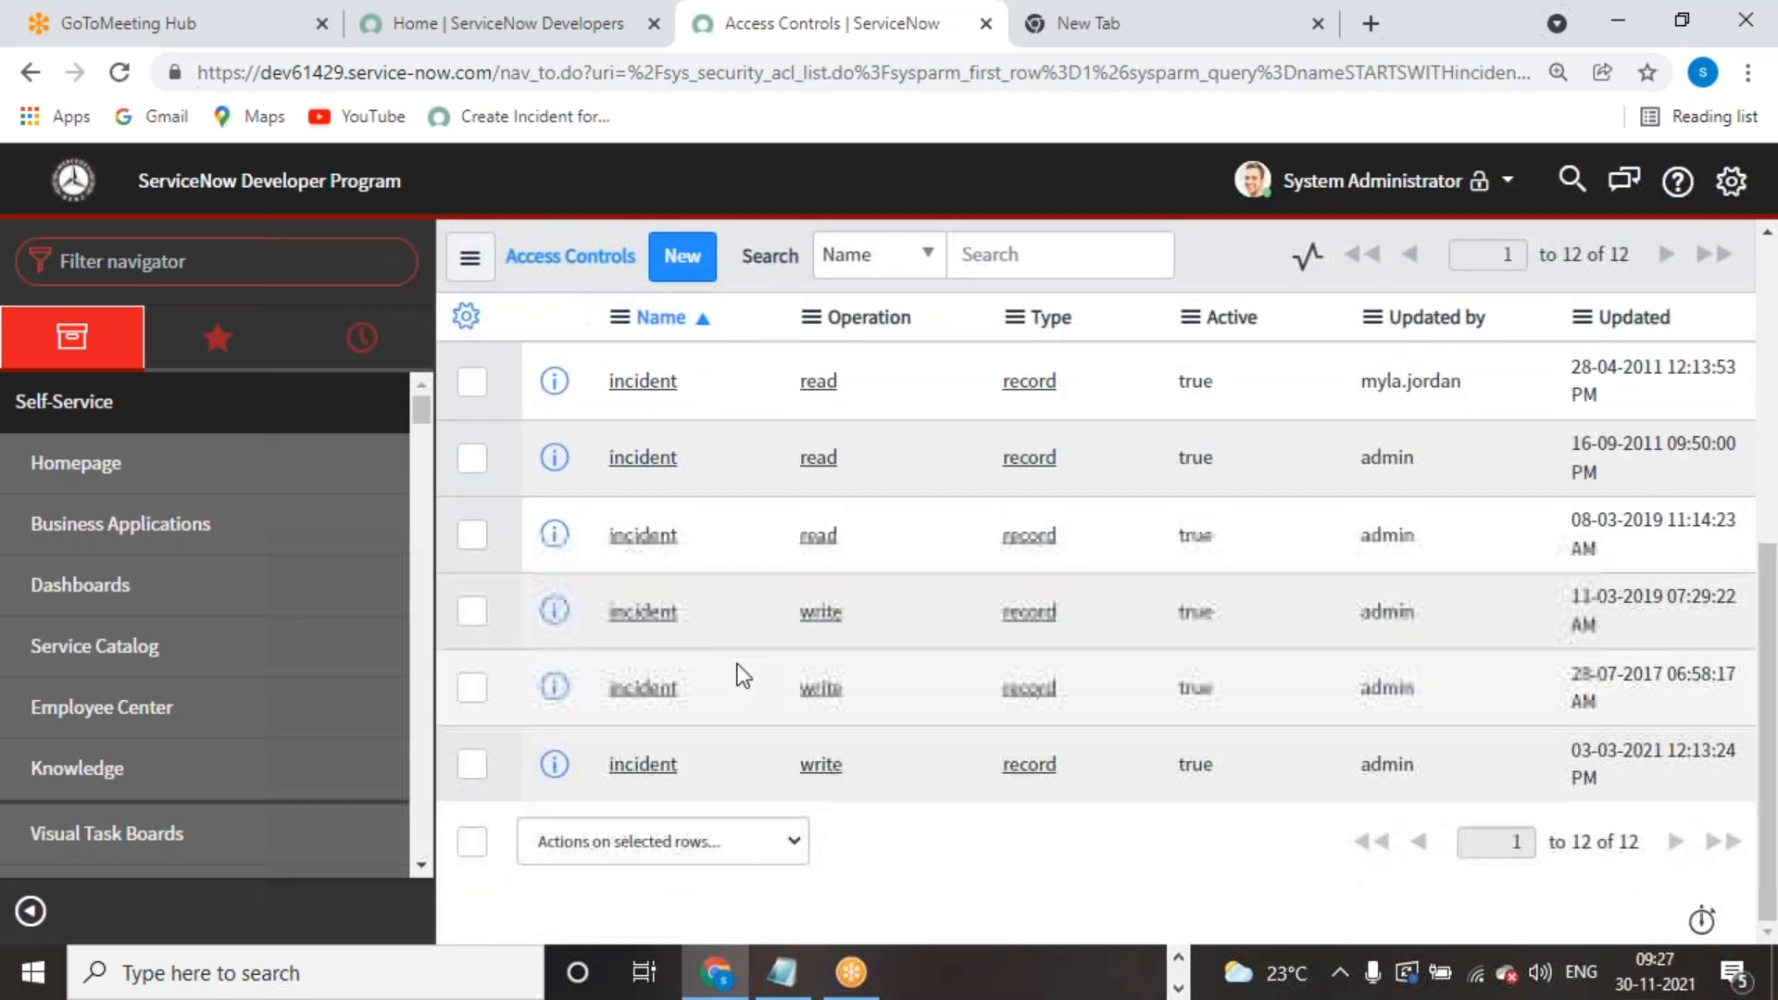
left_click(645, 690)
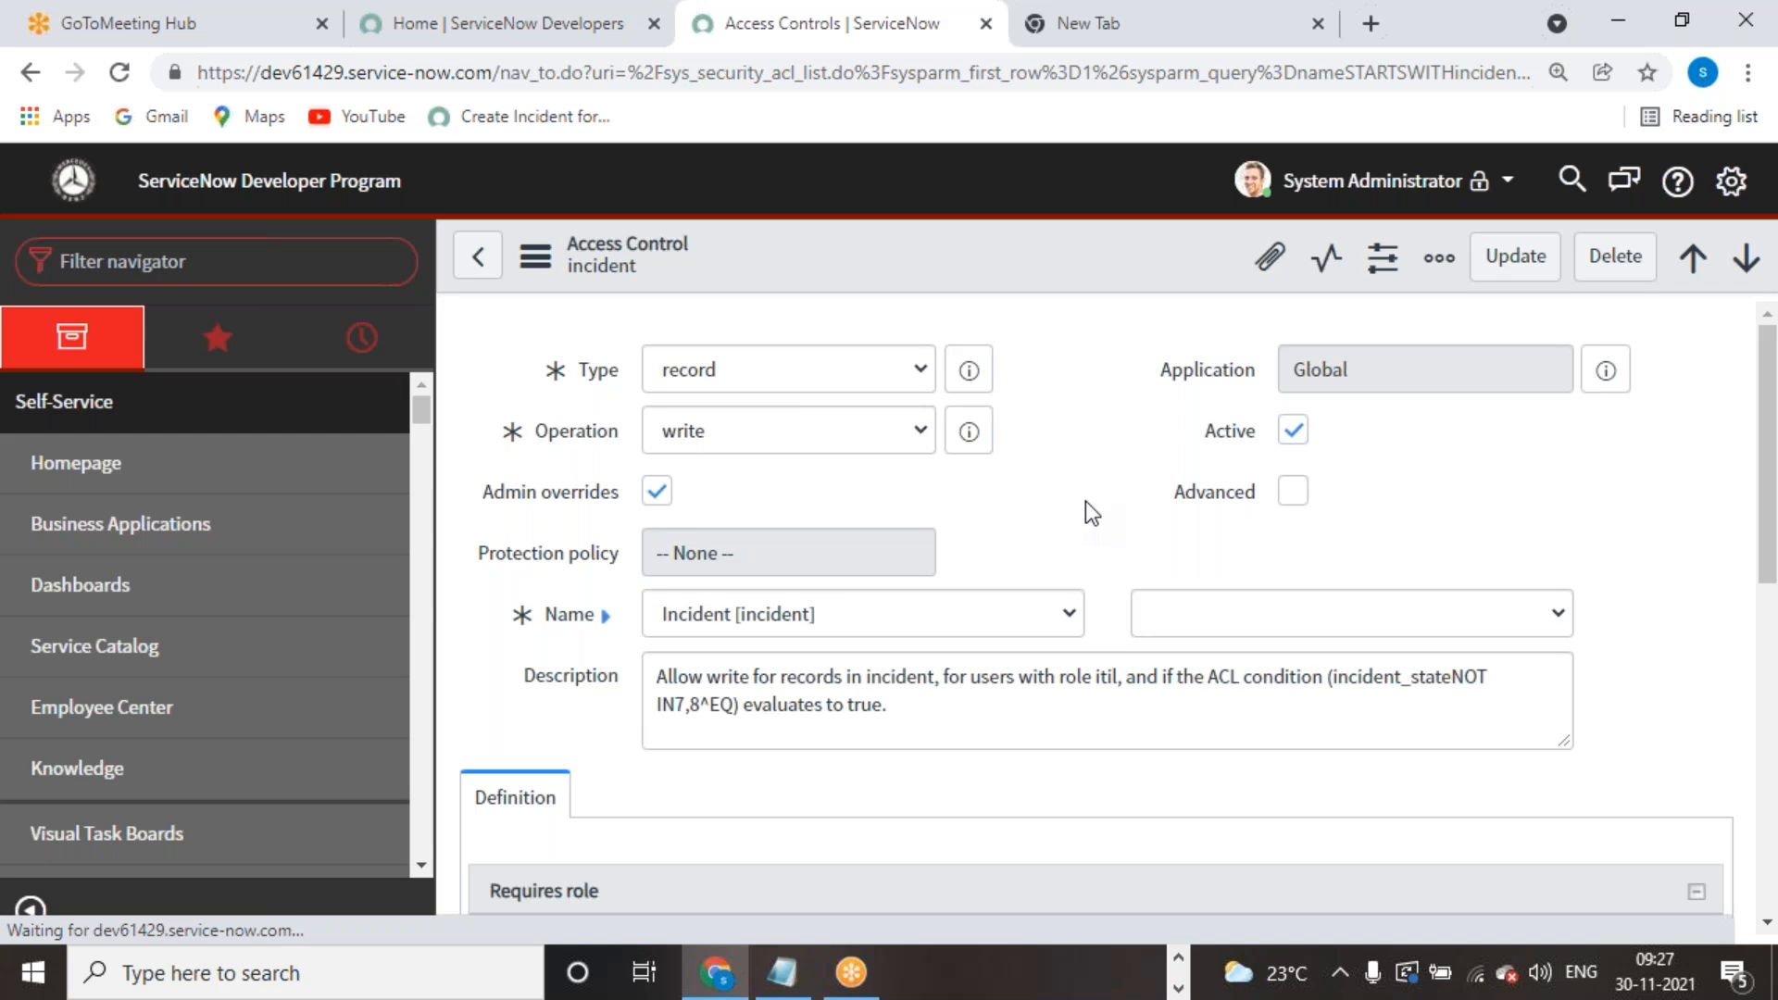
scroll(1086, 503, "down", 6)
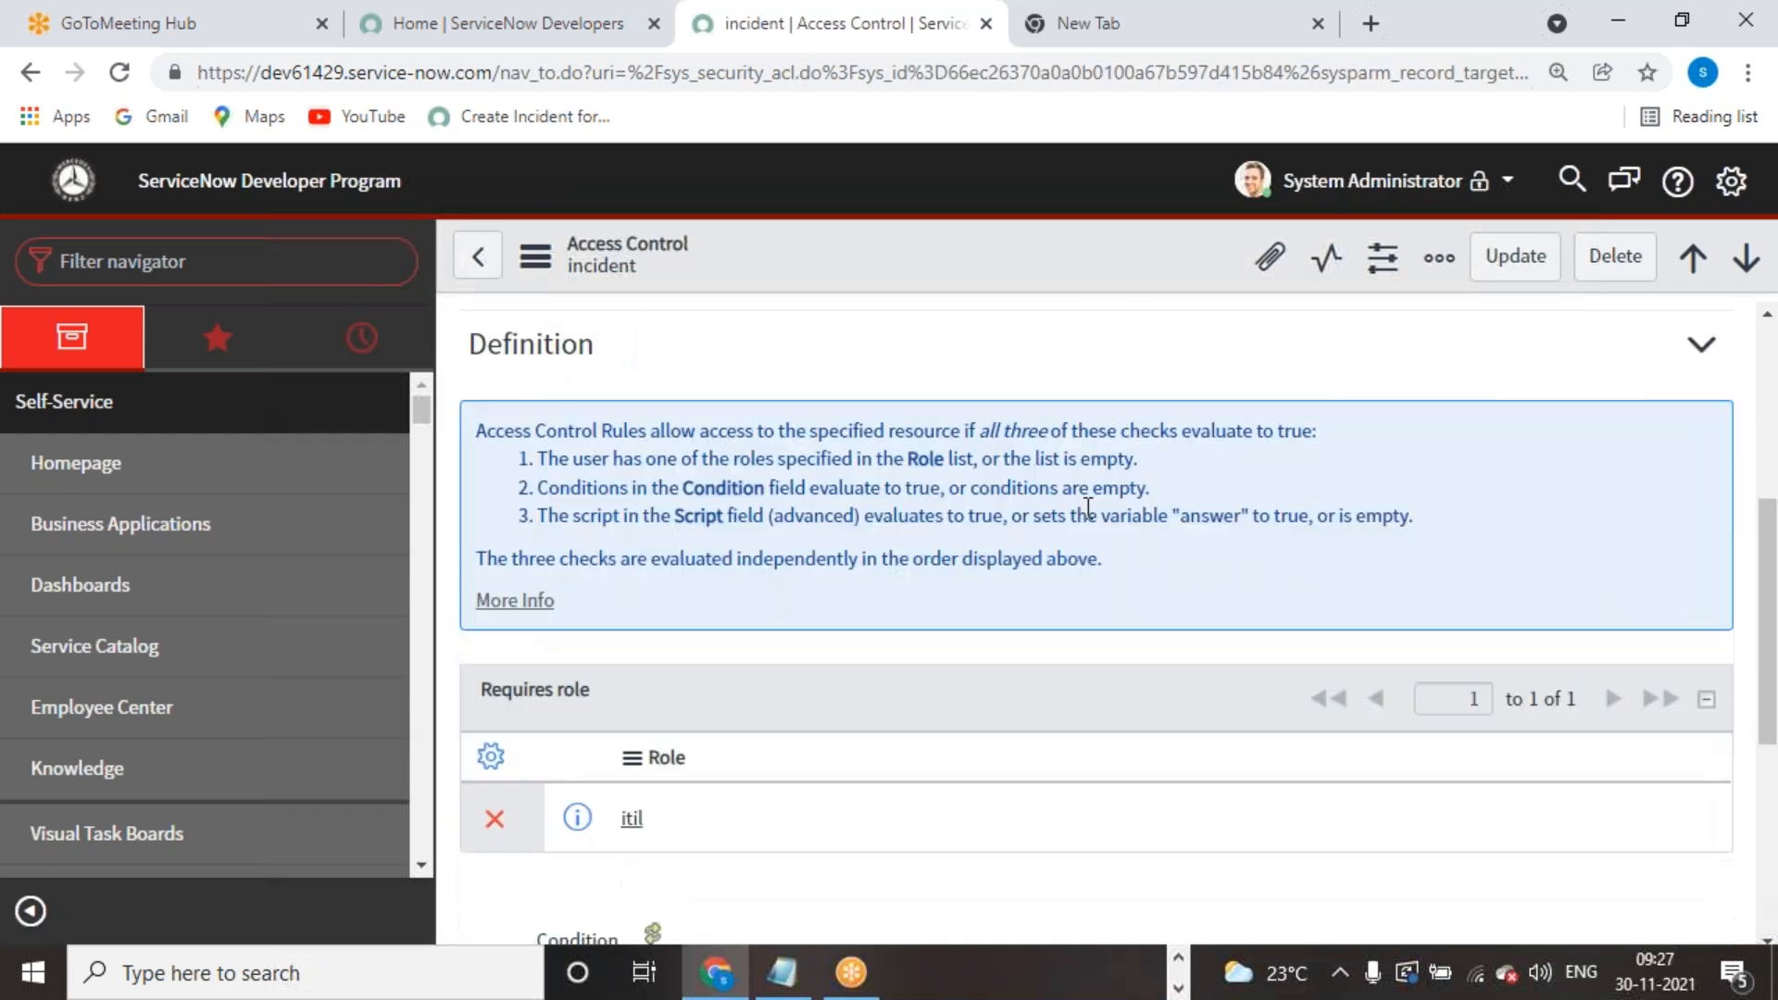
scroll(884, 838, "down", 2)
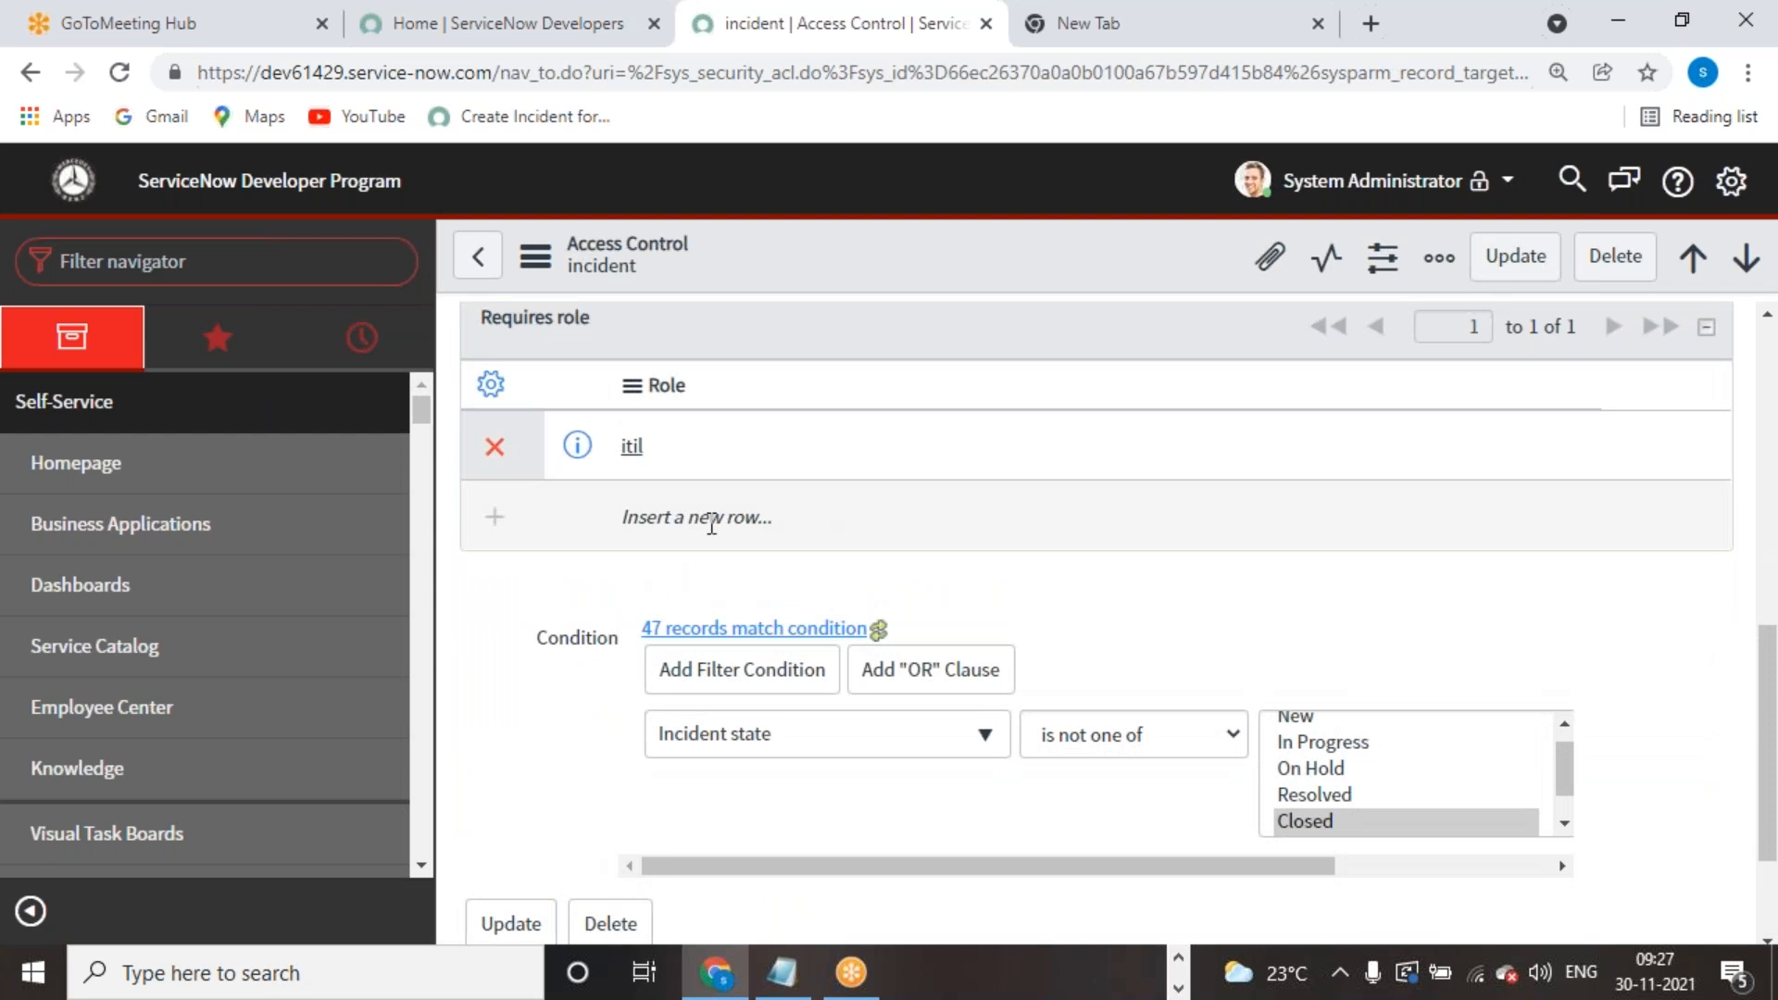
scroll(669, 602, "up", 1)
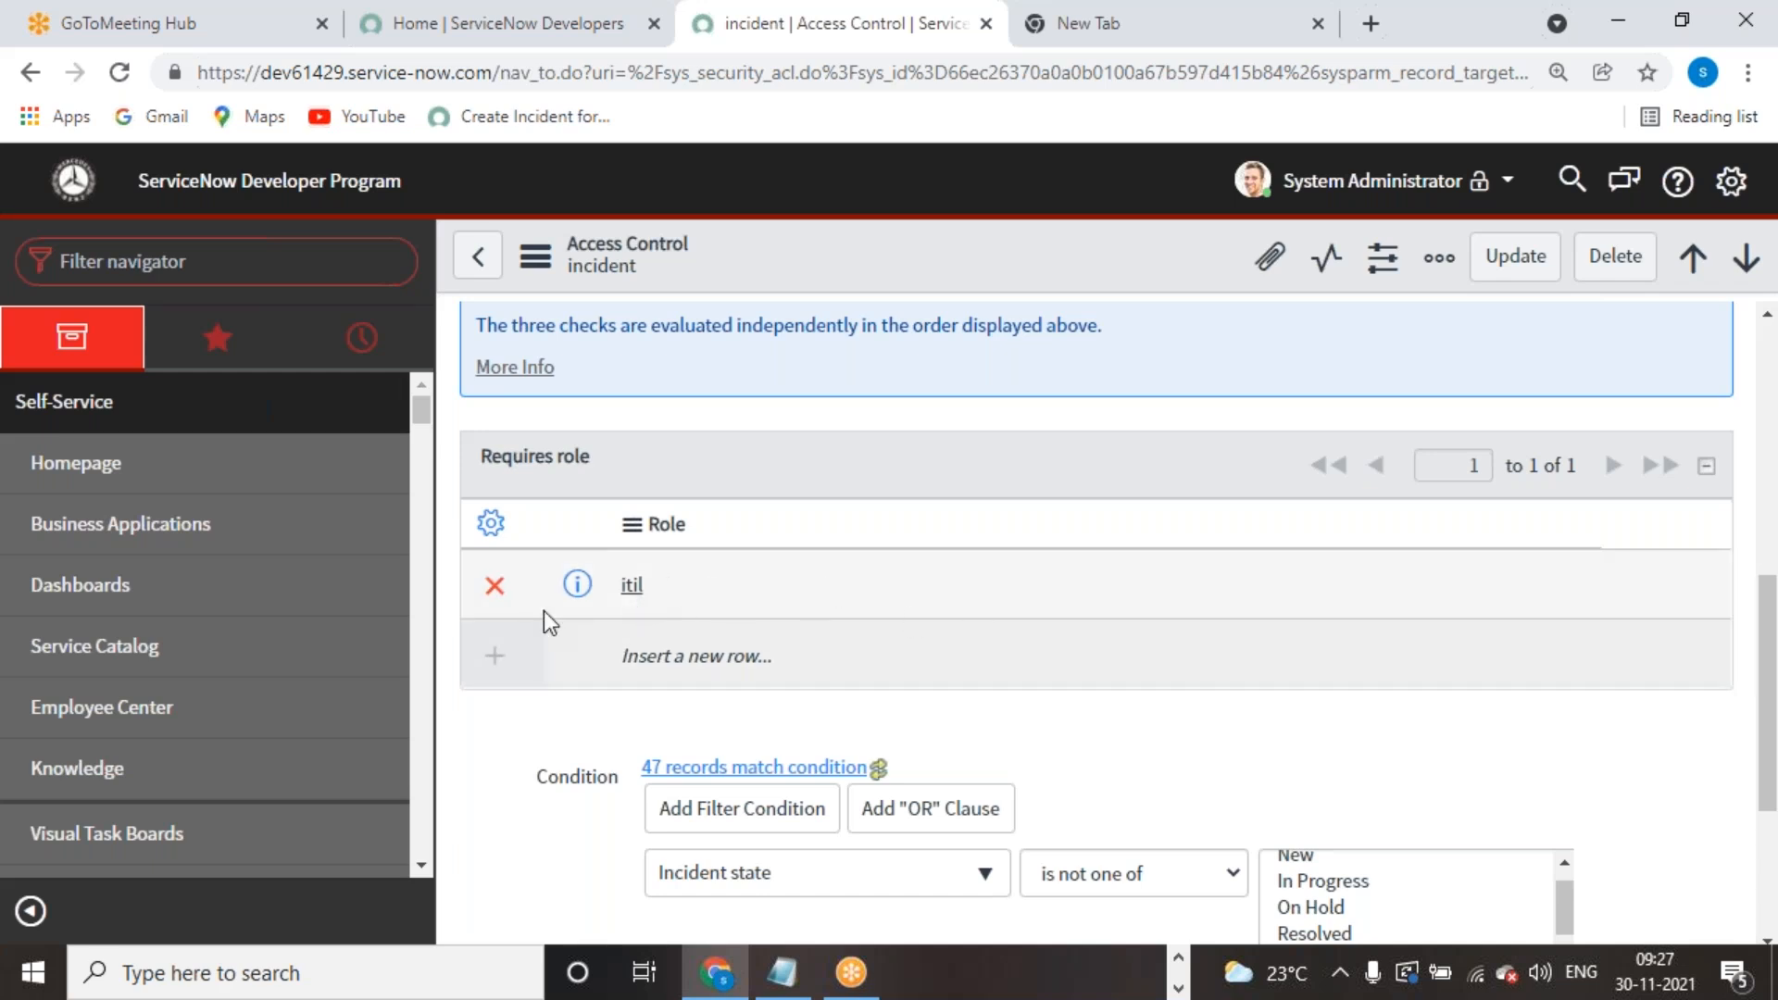
Step: Compare the second incident write entry's operation and description with its required role and Incident state condition
scroll(937, 696, "down", 1)
scroll(781, 529, "up", 8)
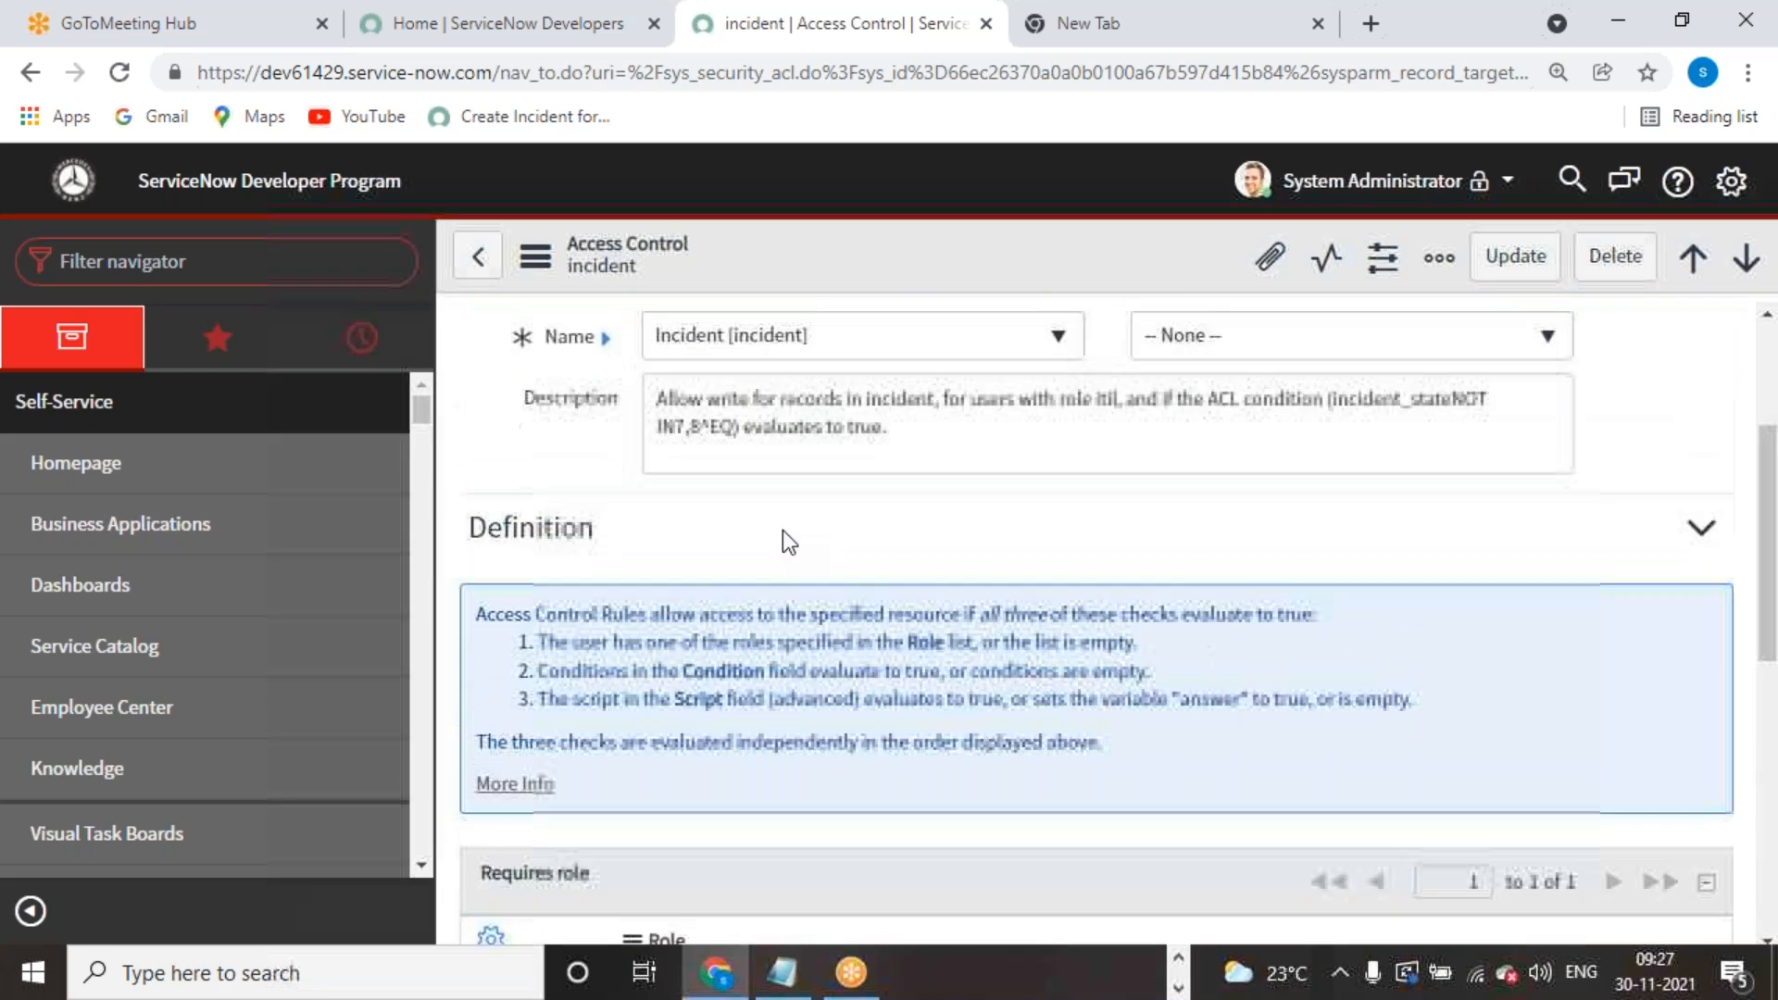
left_click(924, 485)
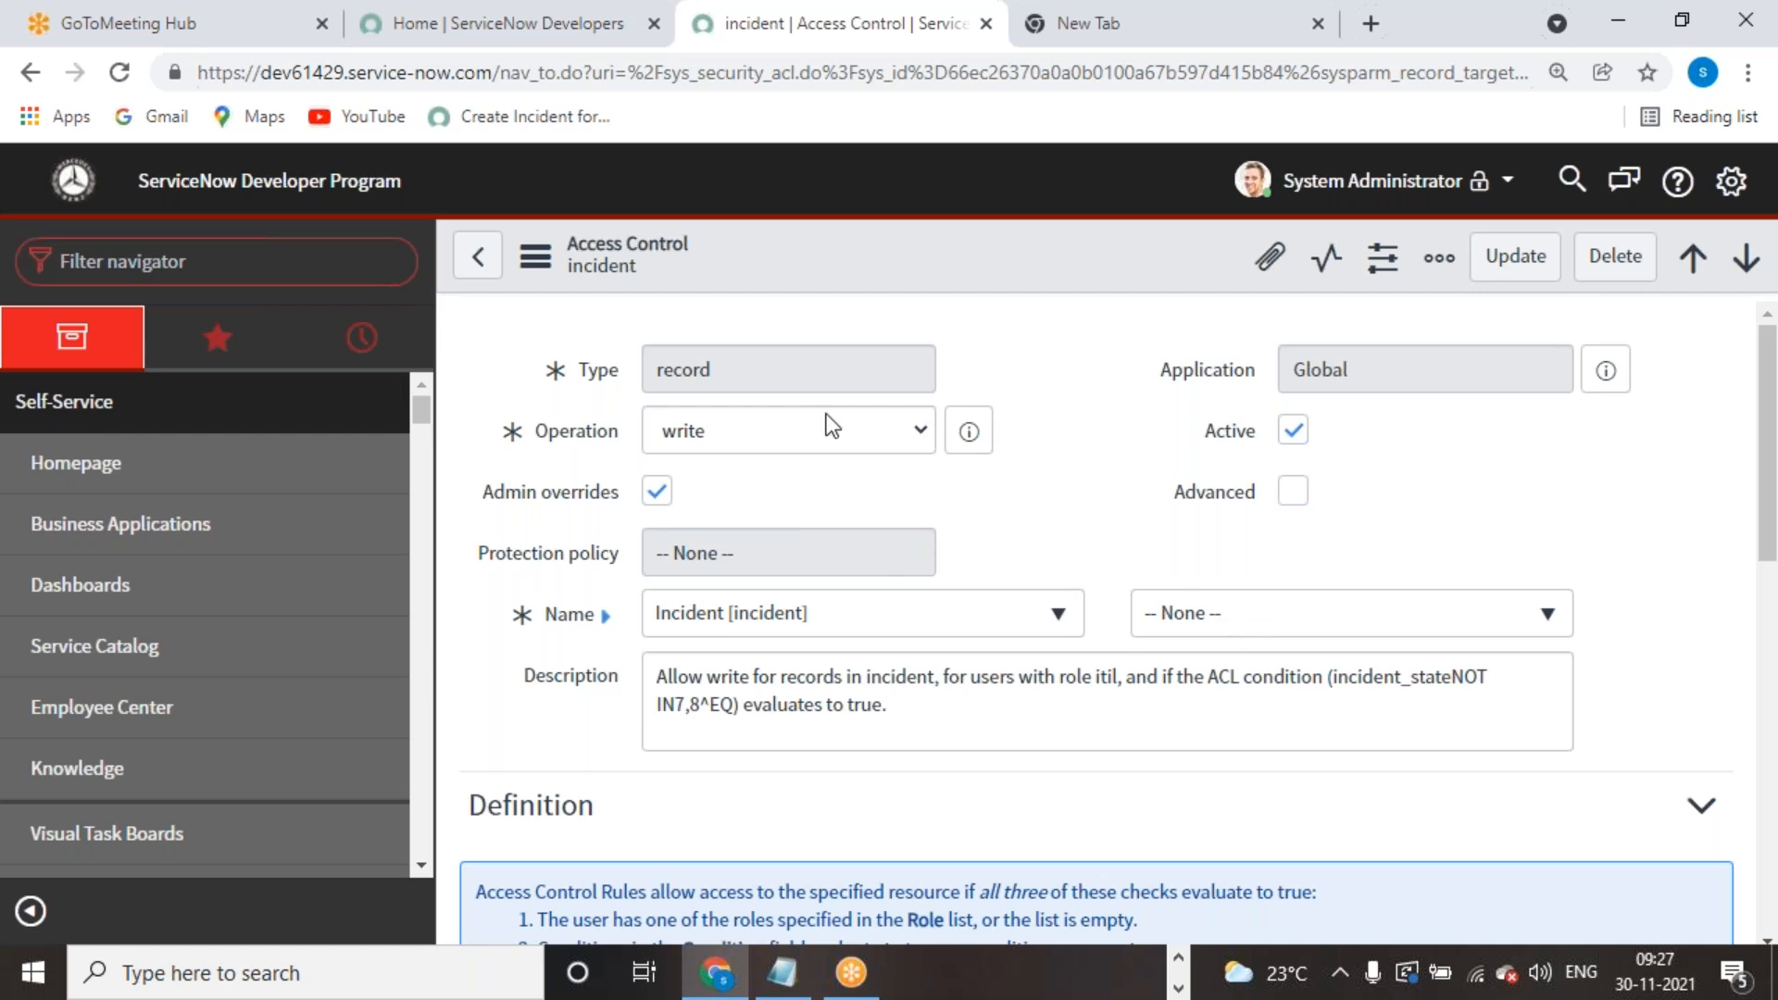
scroll(937, 637, "down", 1)
scroll(936, 635, "down", 6)
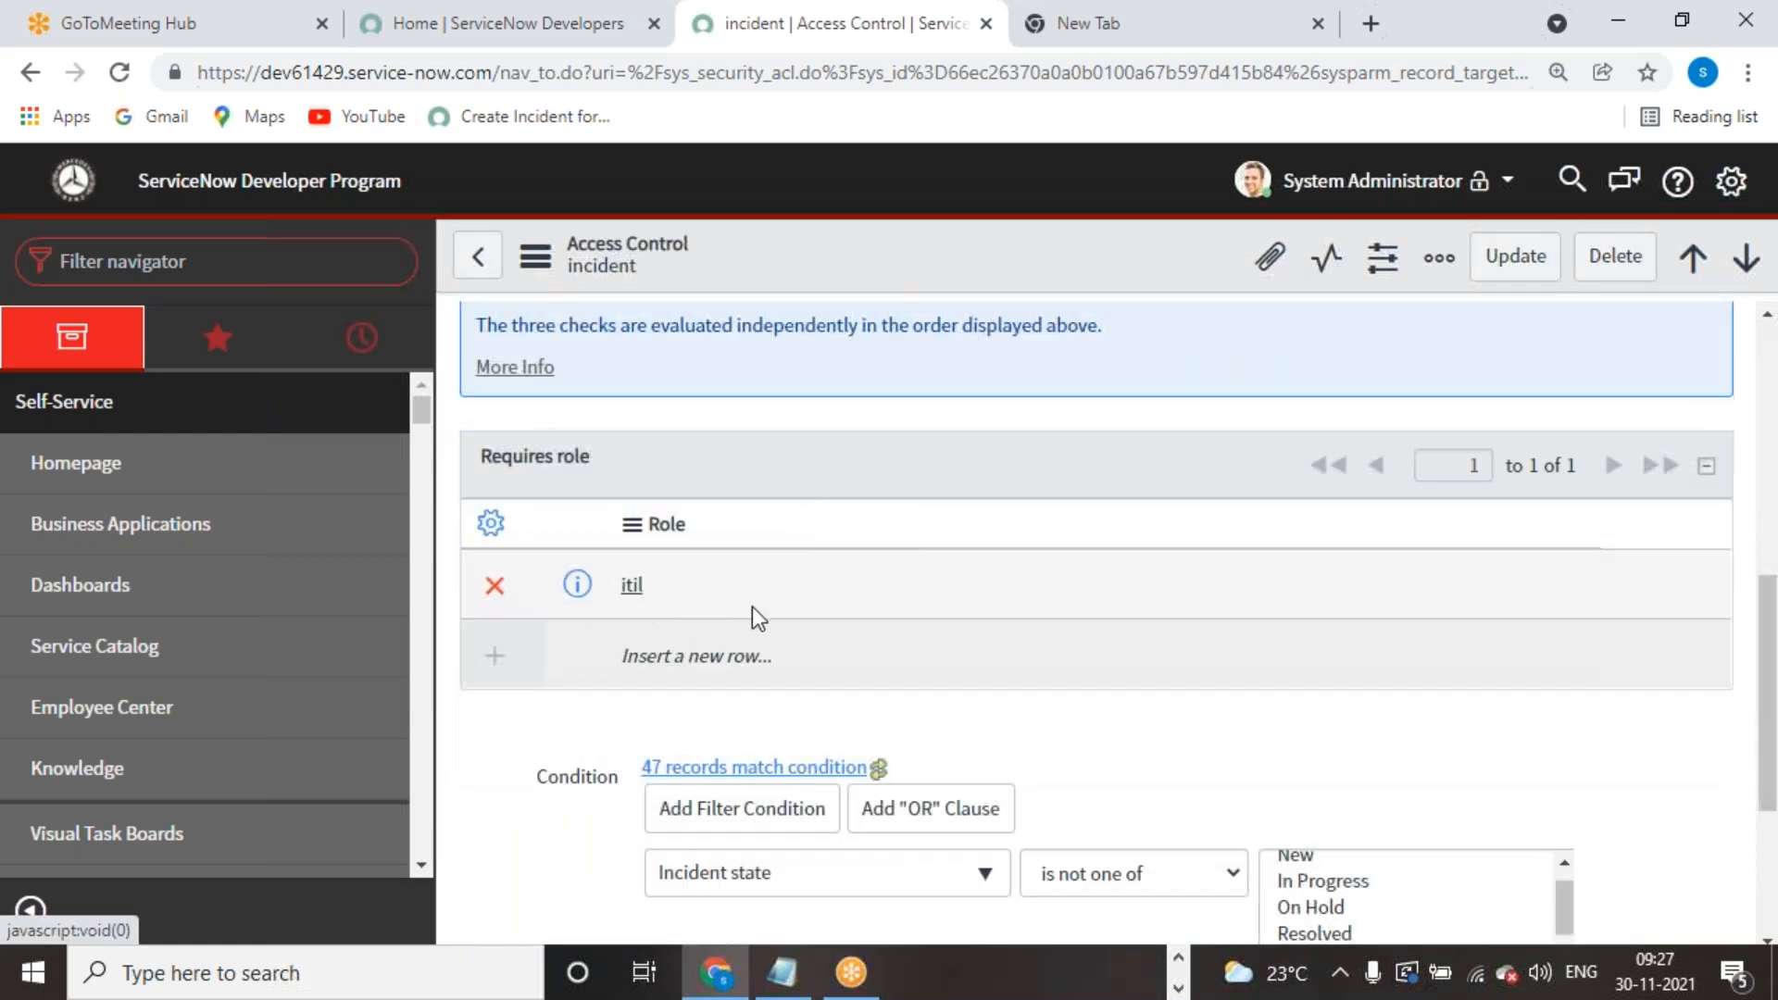
scroll(685, 611, "down", 3)
scroll(630, 649, "up", 3)
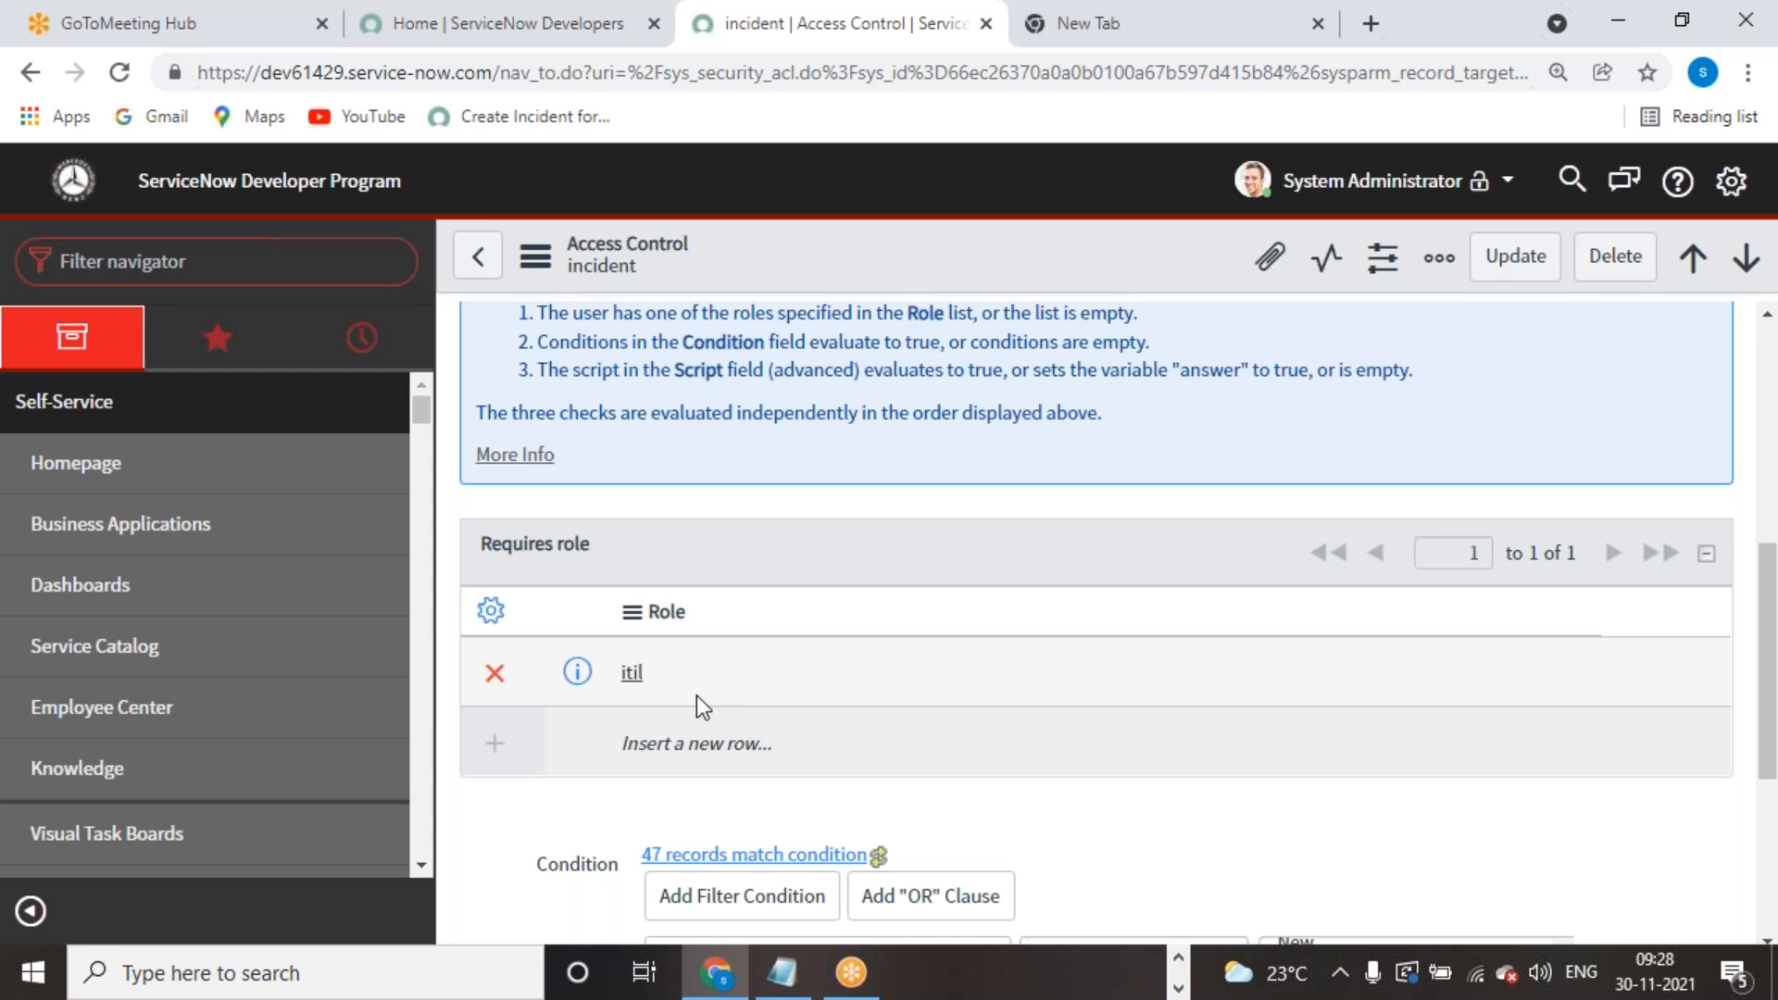
scroll(674, 671, "up", 1)
Step: Return to the access controls list, open the last incident write entry and review its description, role list and conditions
left_click(476, 256)
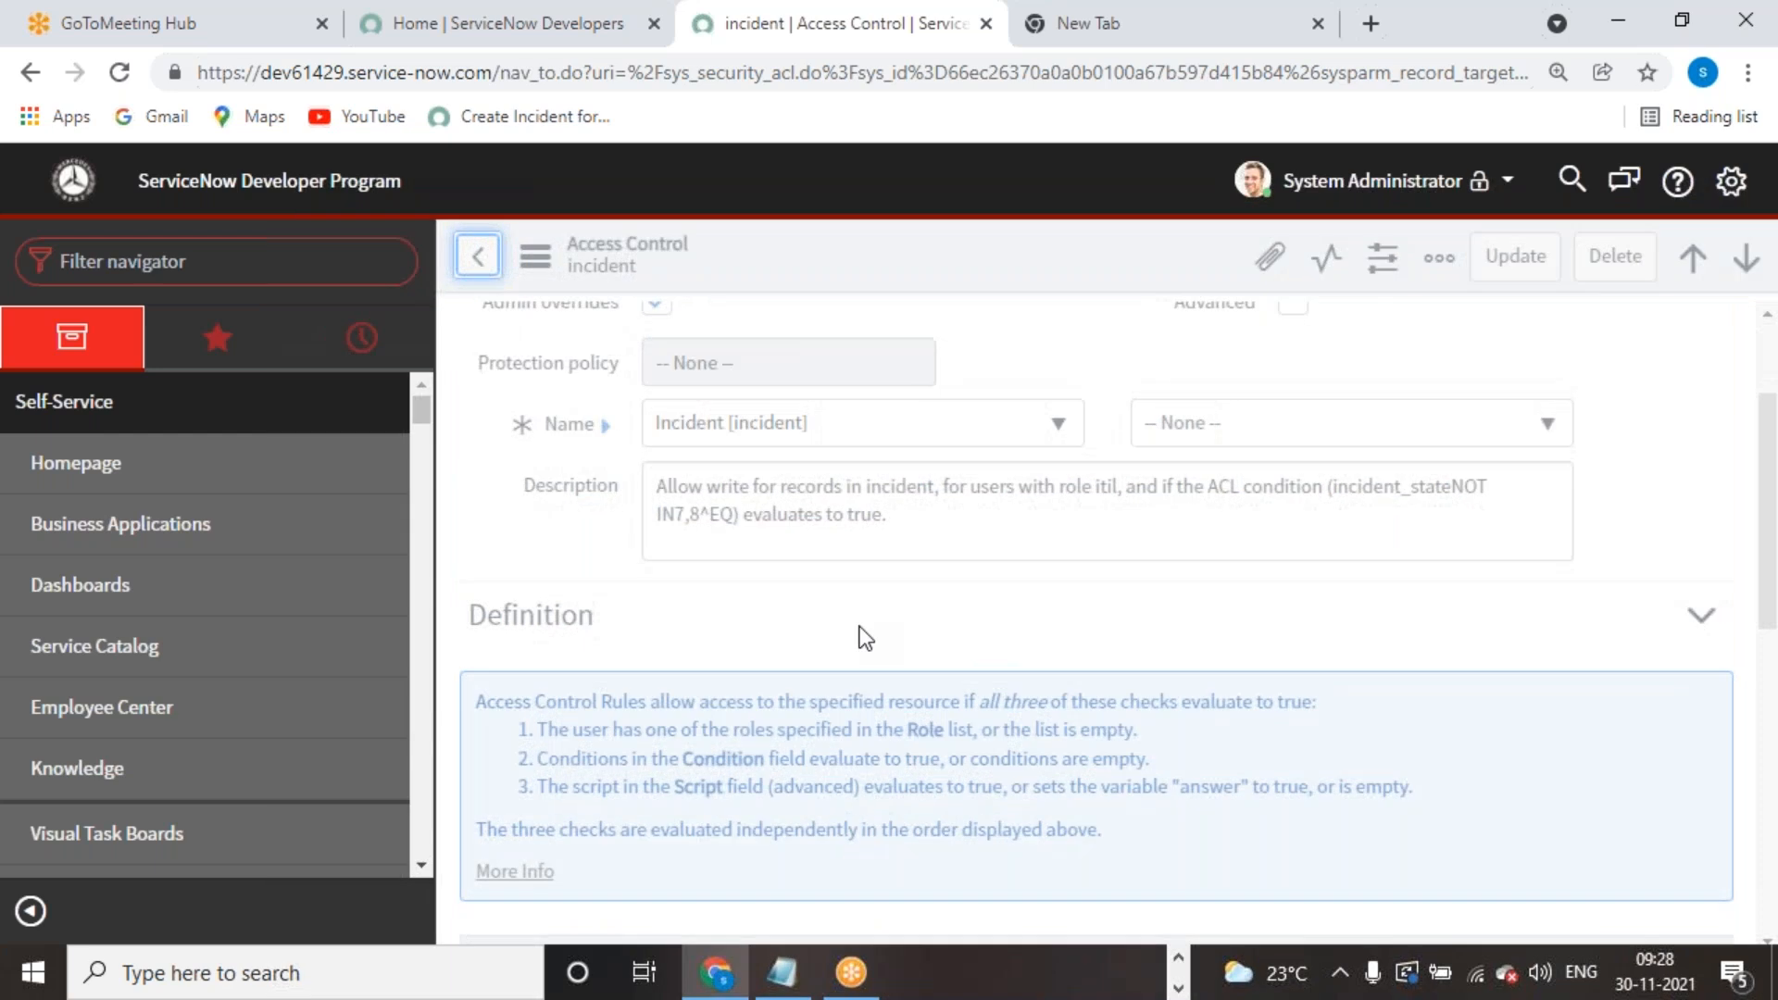
scroll(859, 626, "down", 3)
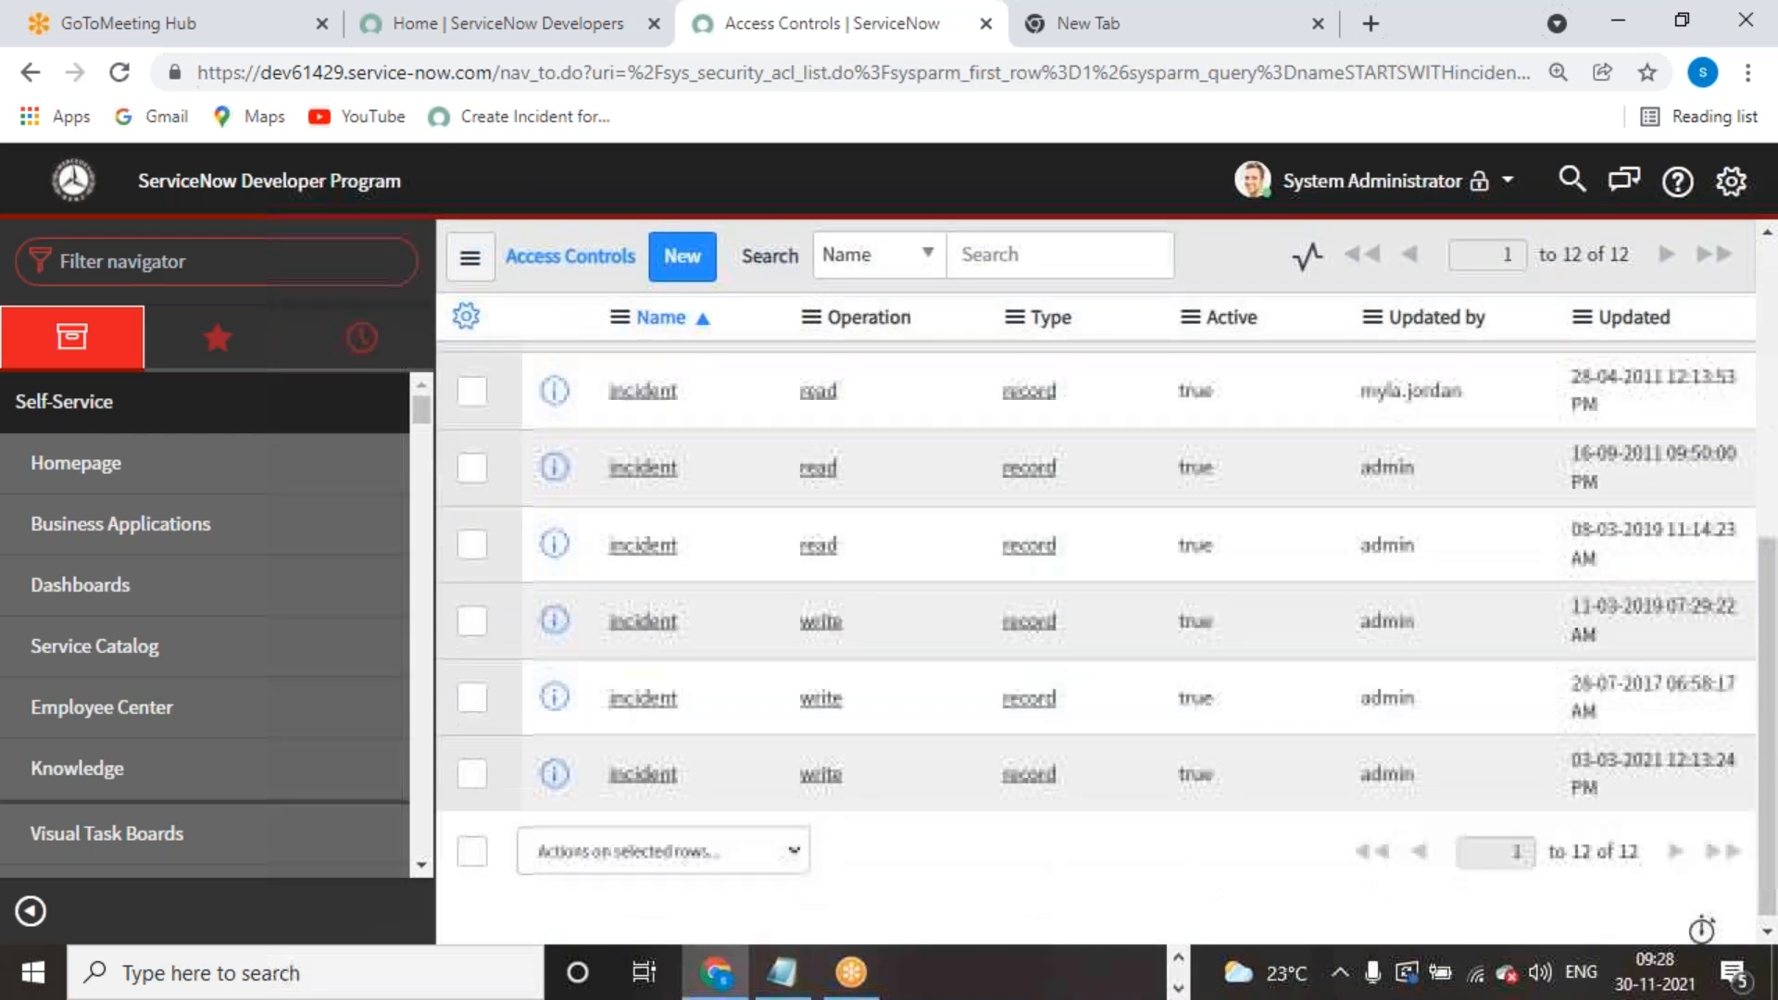
left_click(642, 769)
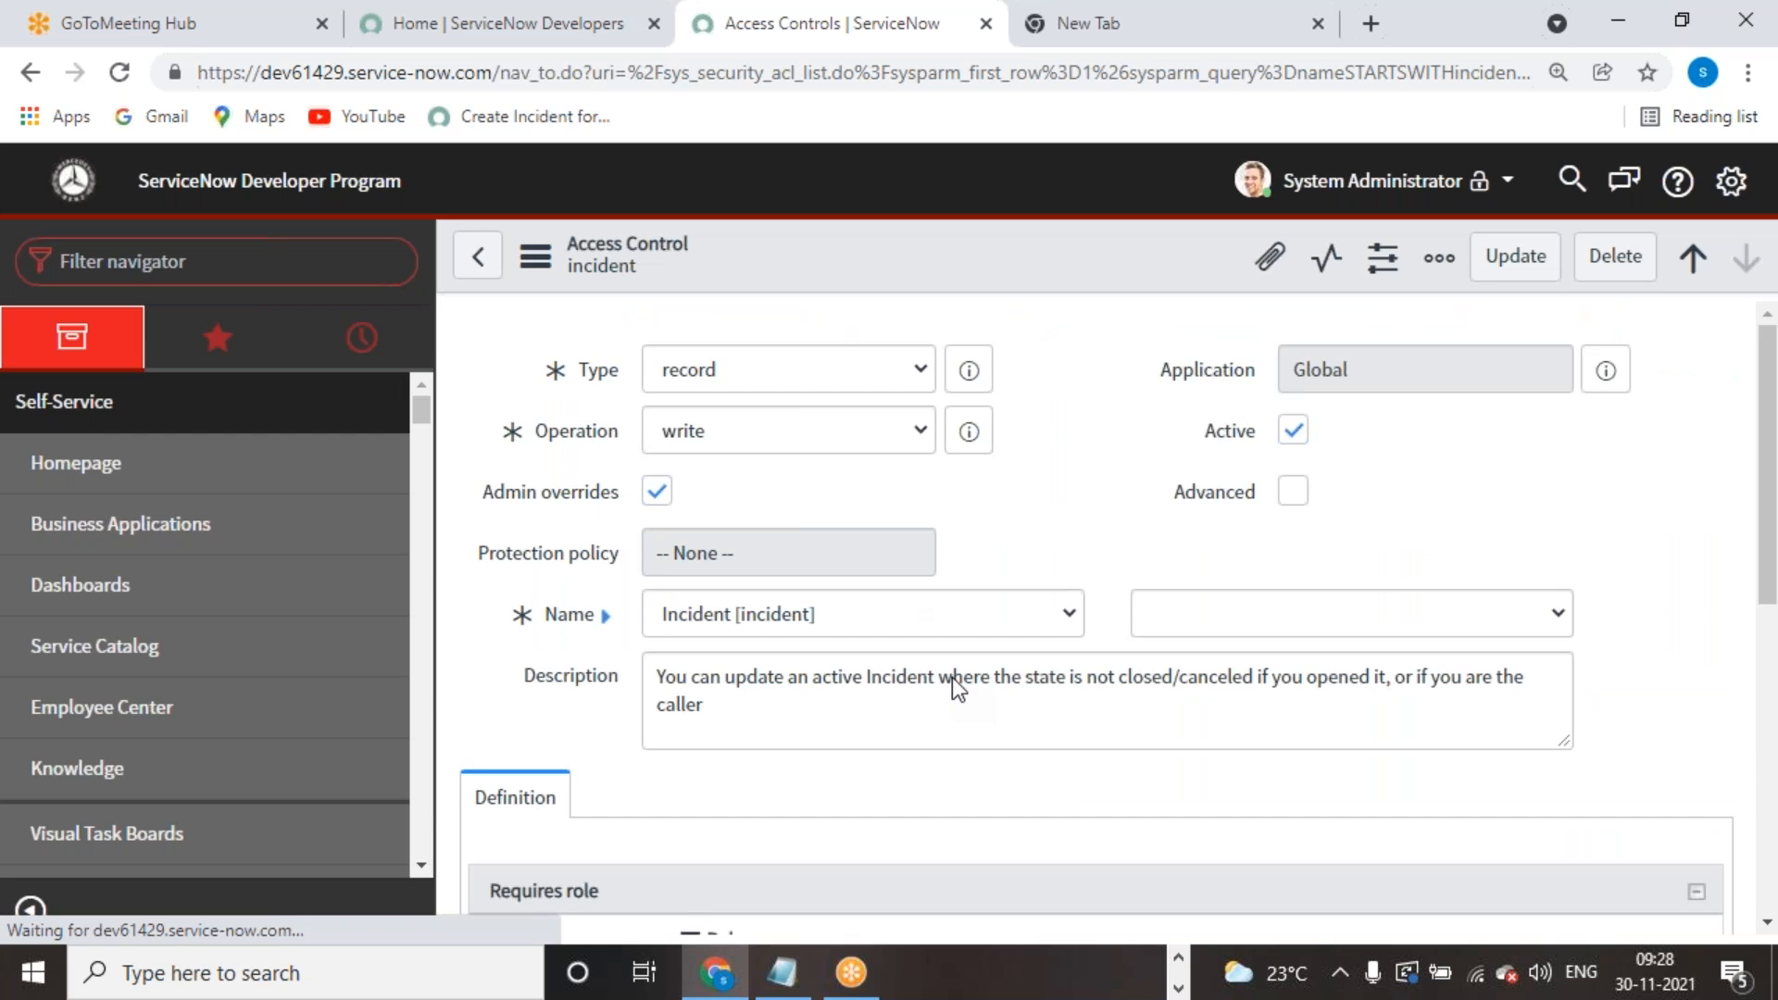
scroll(952, 676, "down", 5)
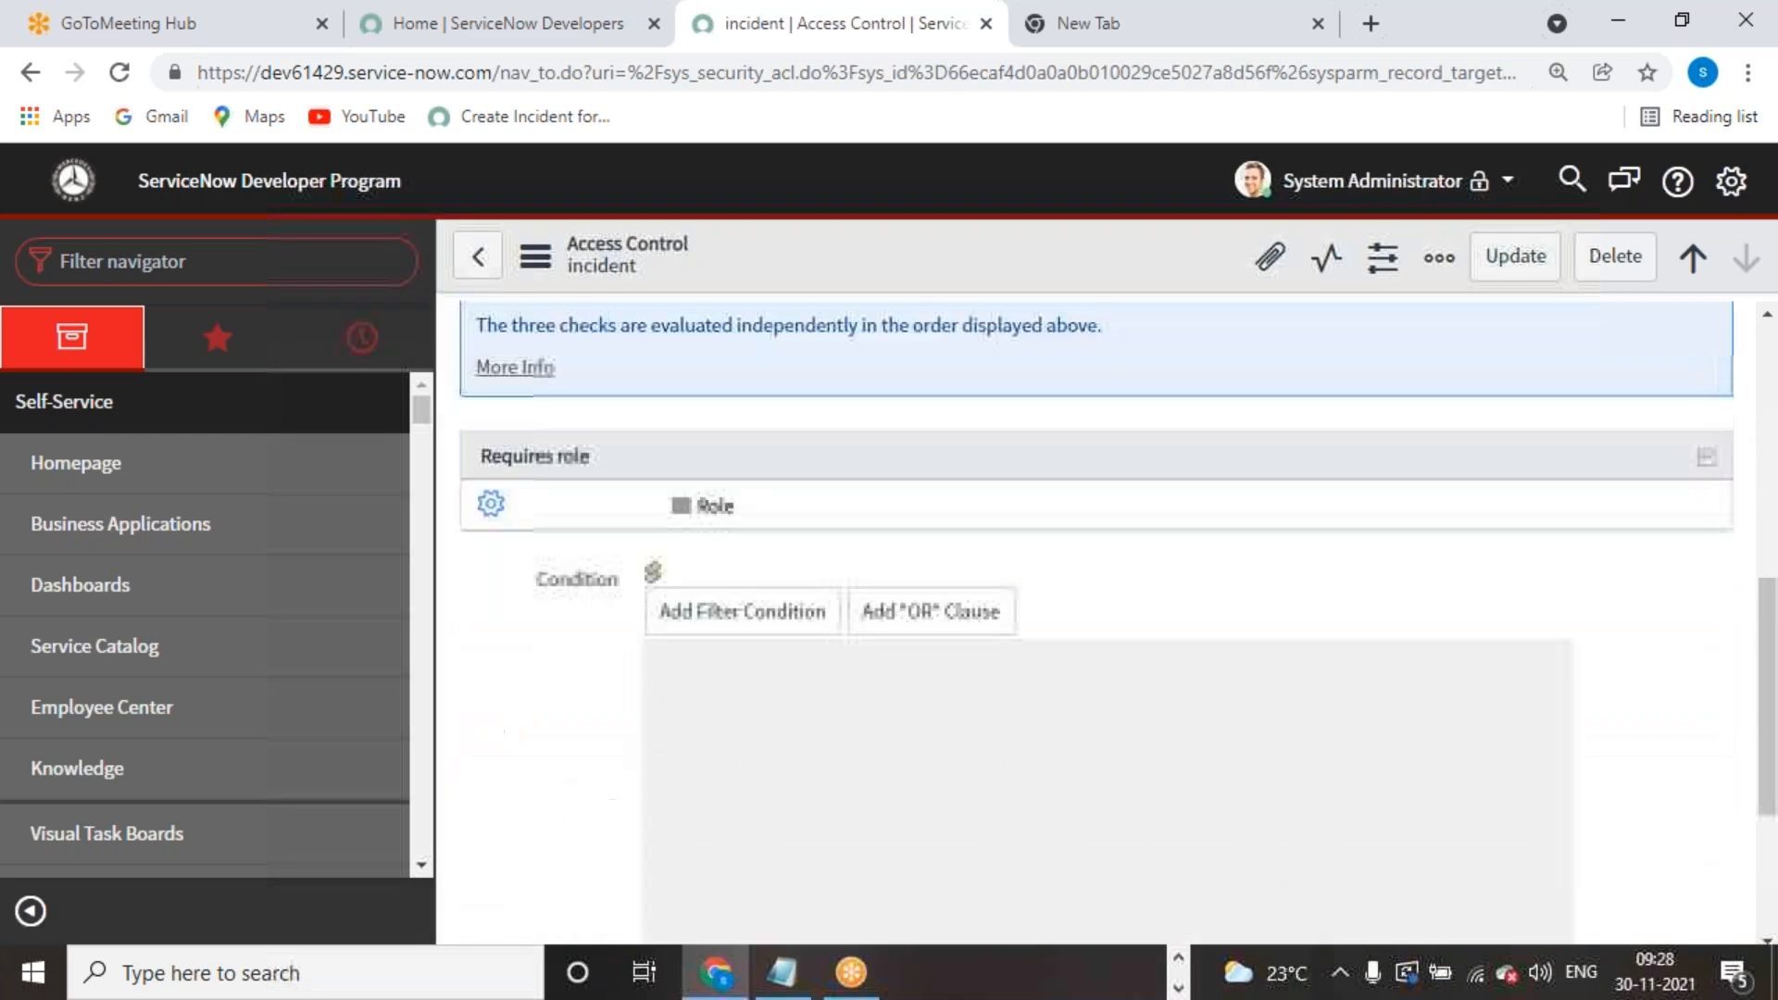
scroll(951, 676, "down", 3)
scroll(1065, 718, "up", 1)
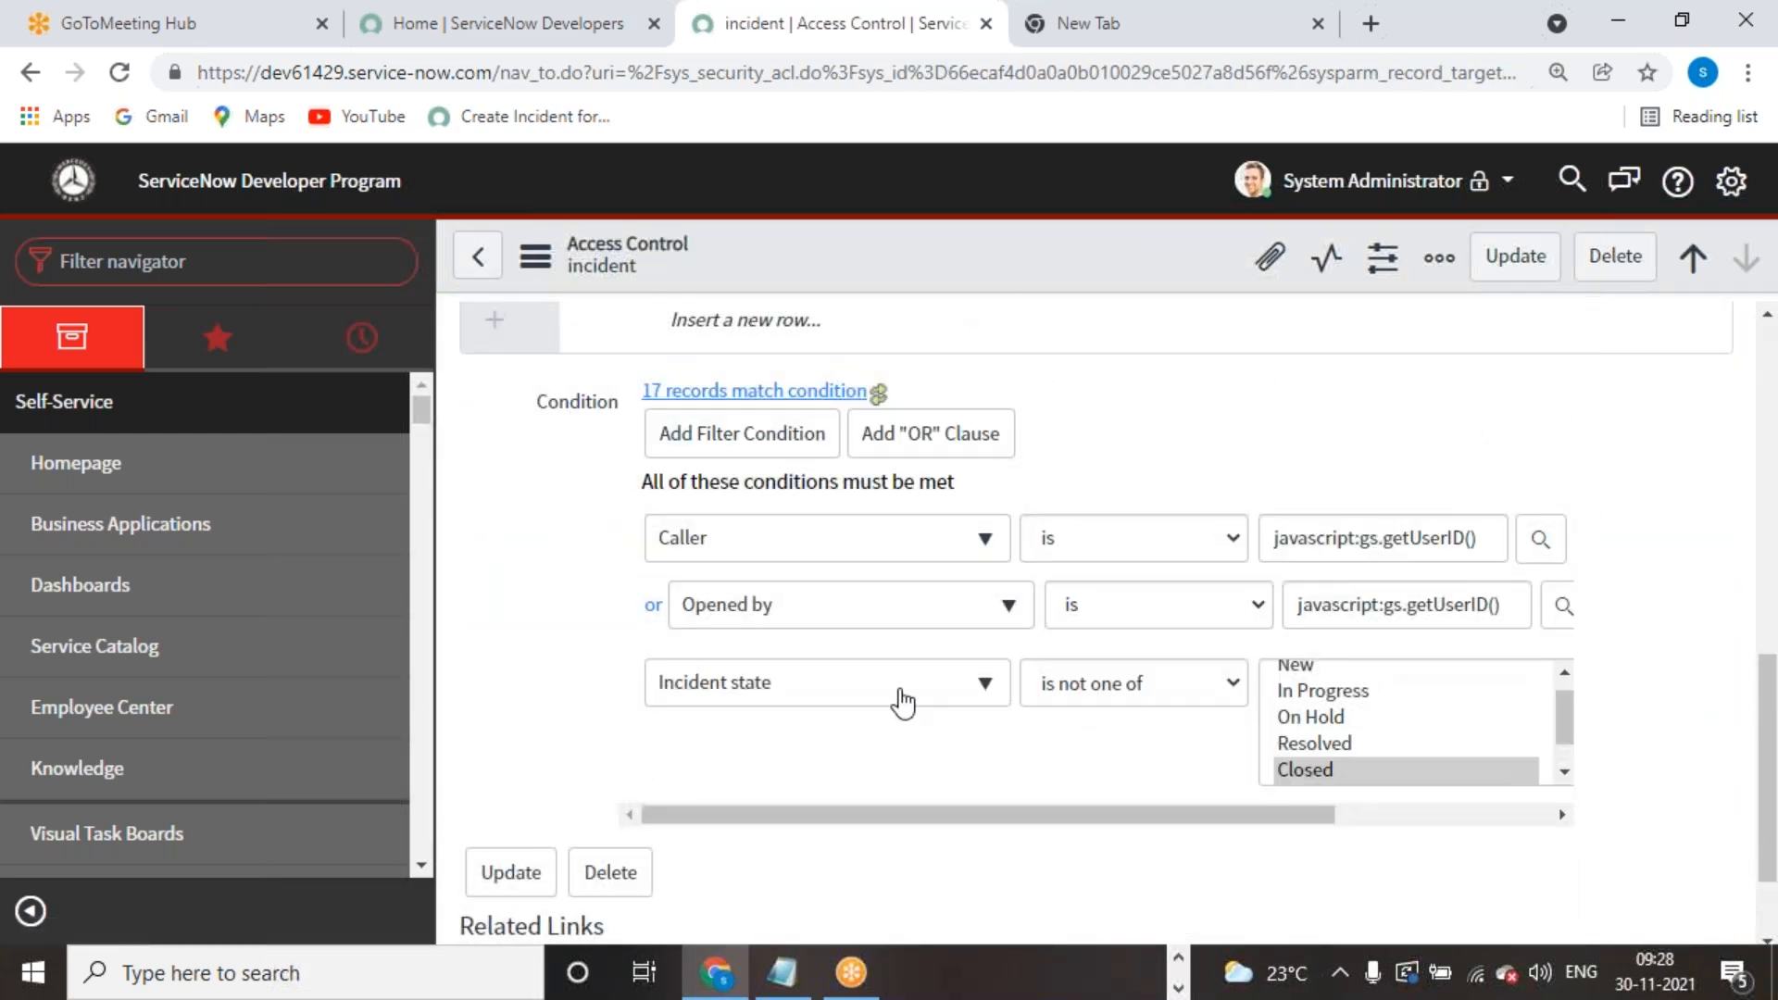
scroll(903, 704, "up", 3)
scroll(1152, 648, "down", 3)
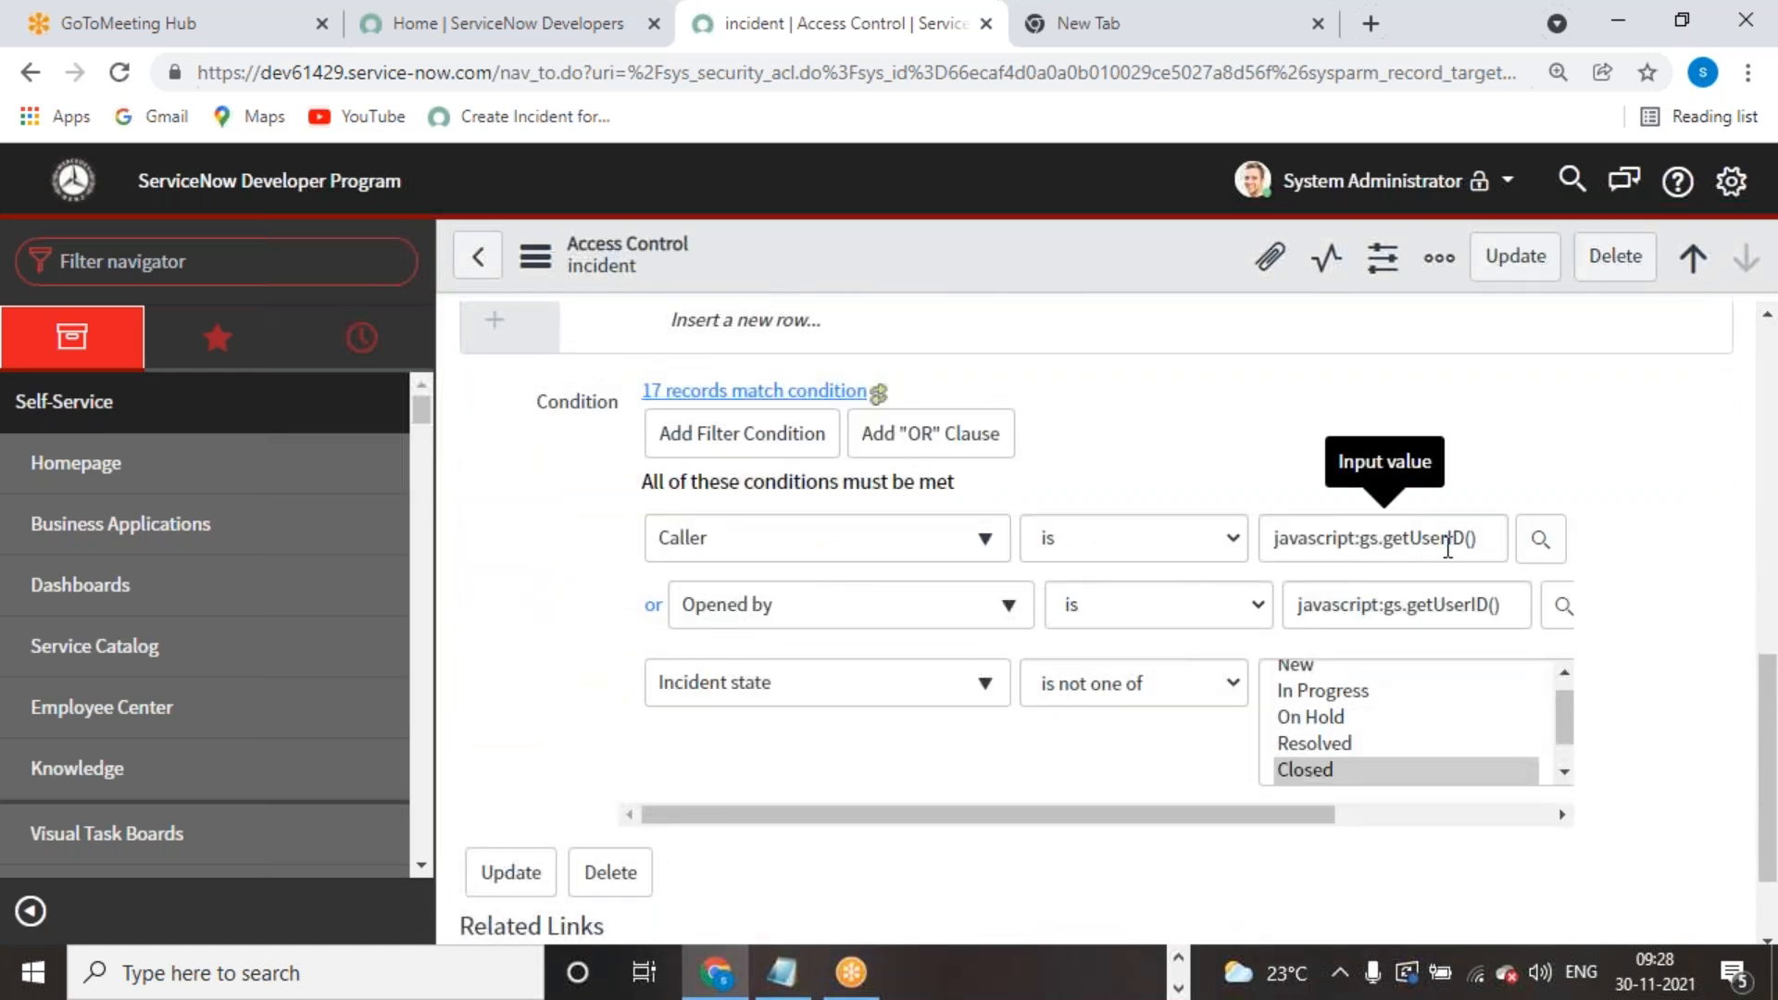
Step: Highlight the Caller condition's value and examine how the Caller, Opened by and Incident state conditions relate to the entry's description
left_click_drag(1464, 550, 1269, 546)
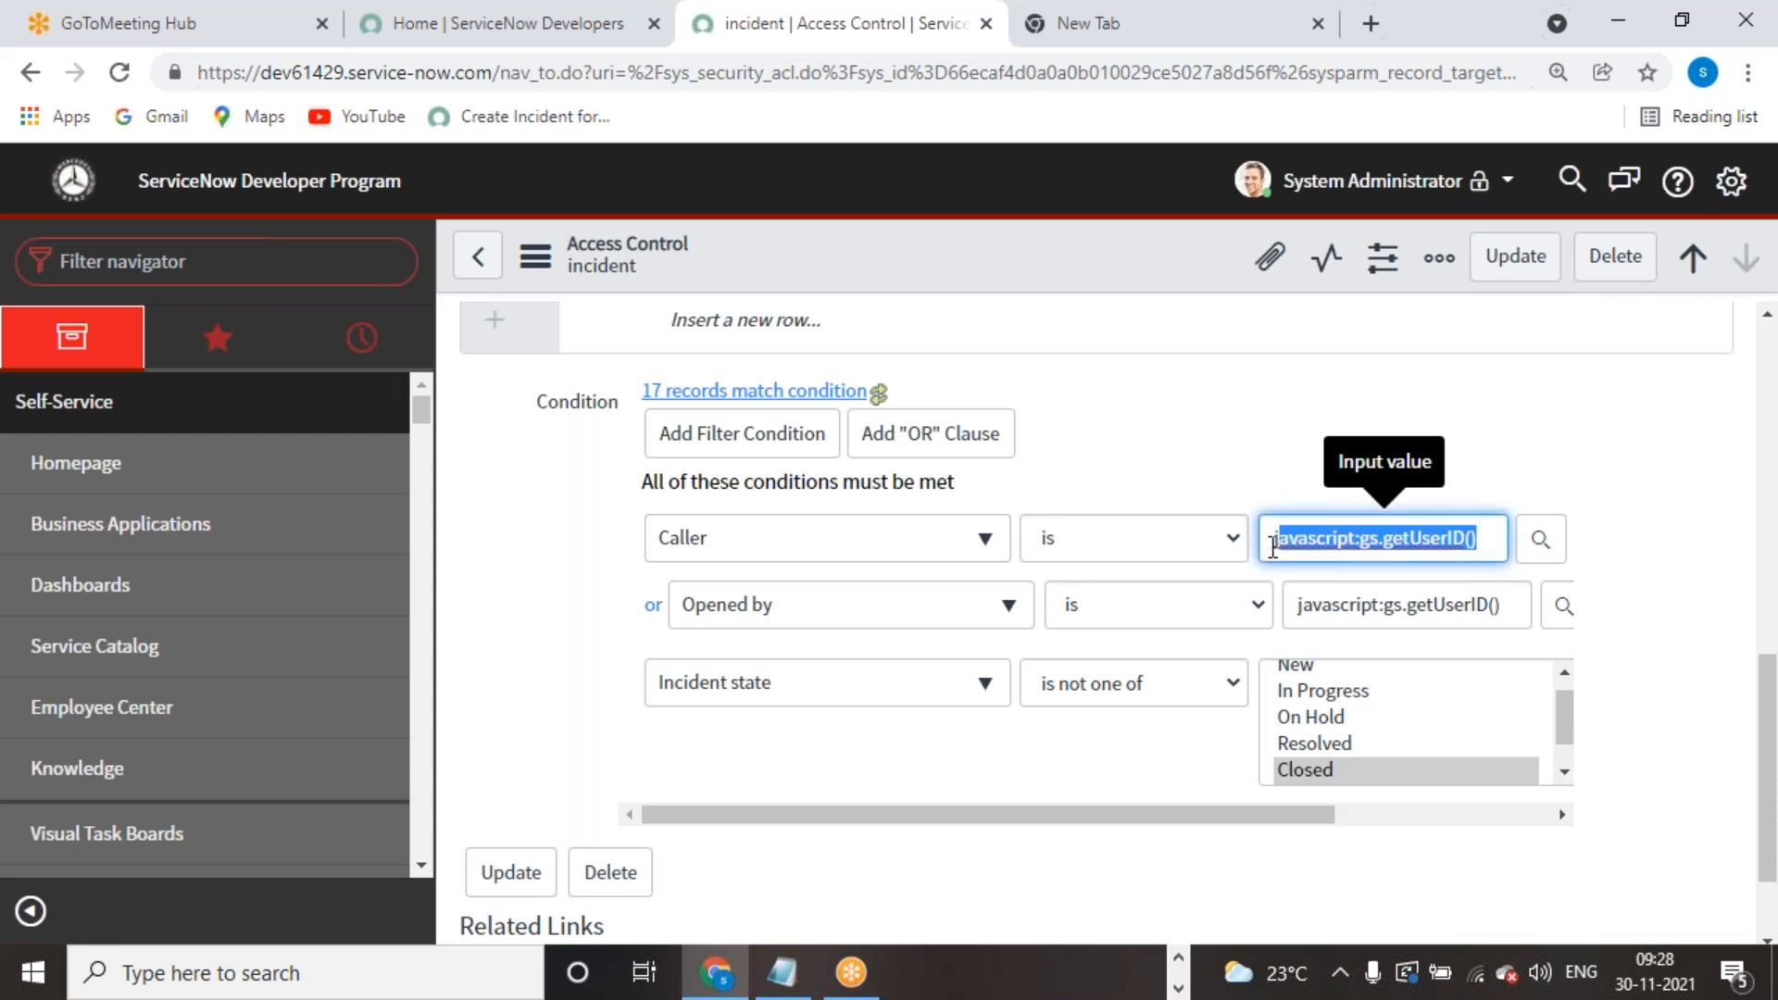
left_click(1505, 428)
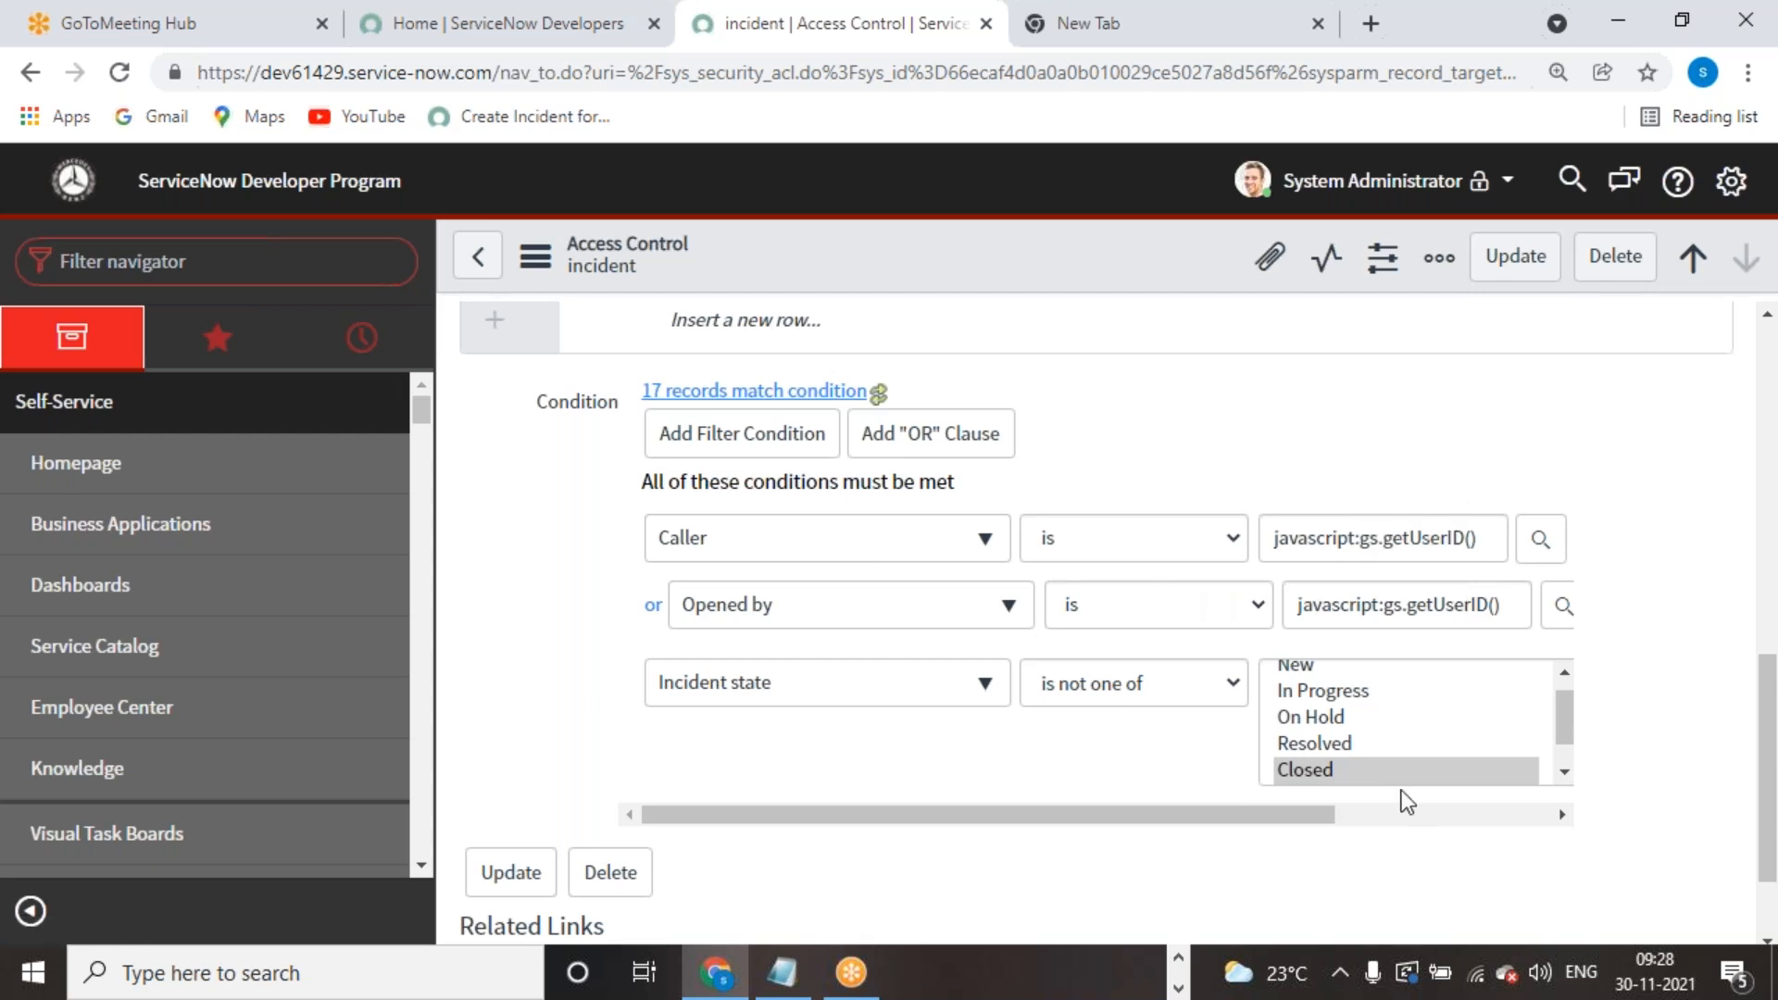
scroll(1041, 713, "up", 8)
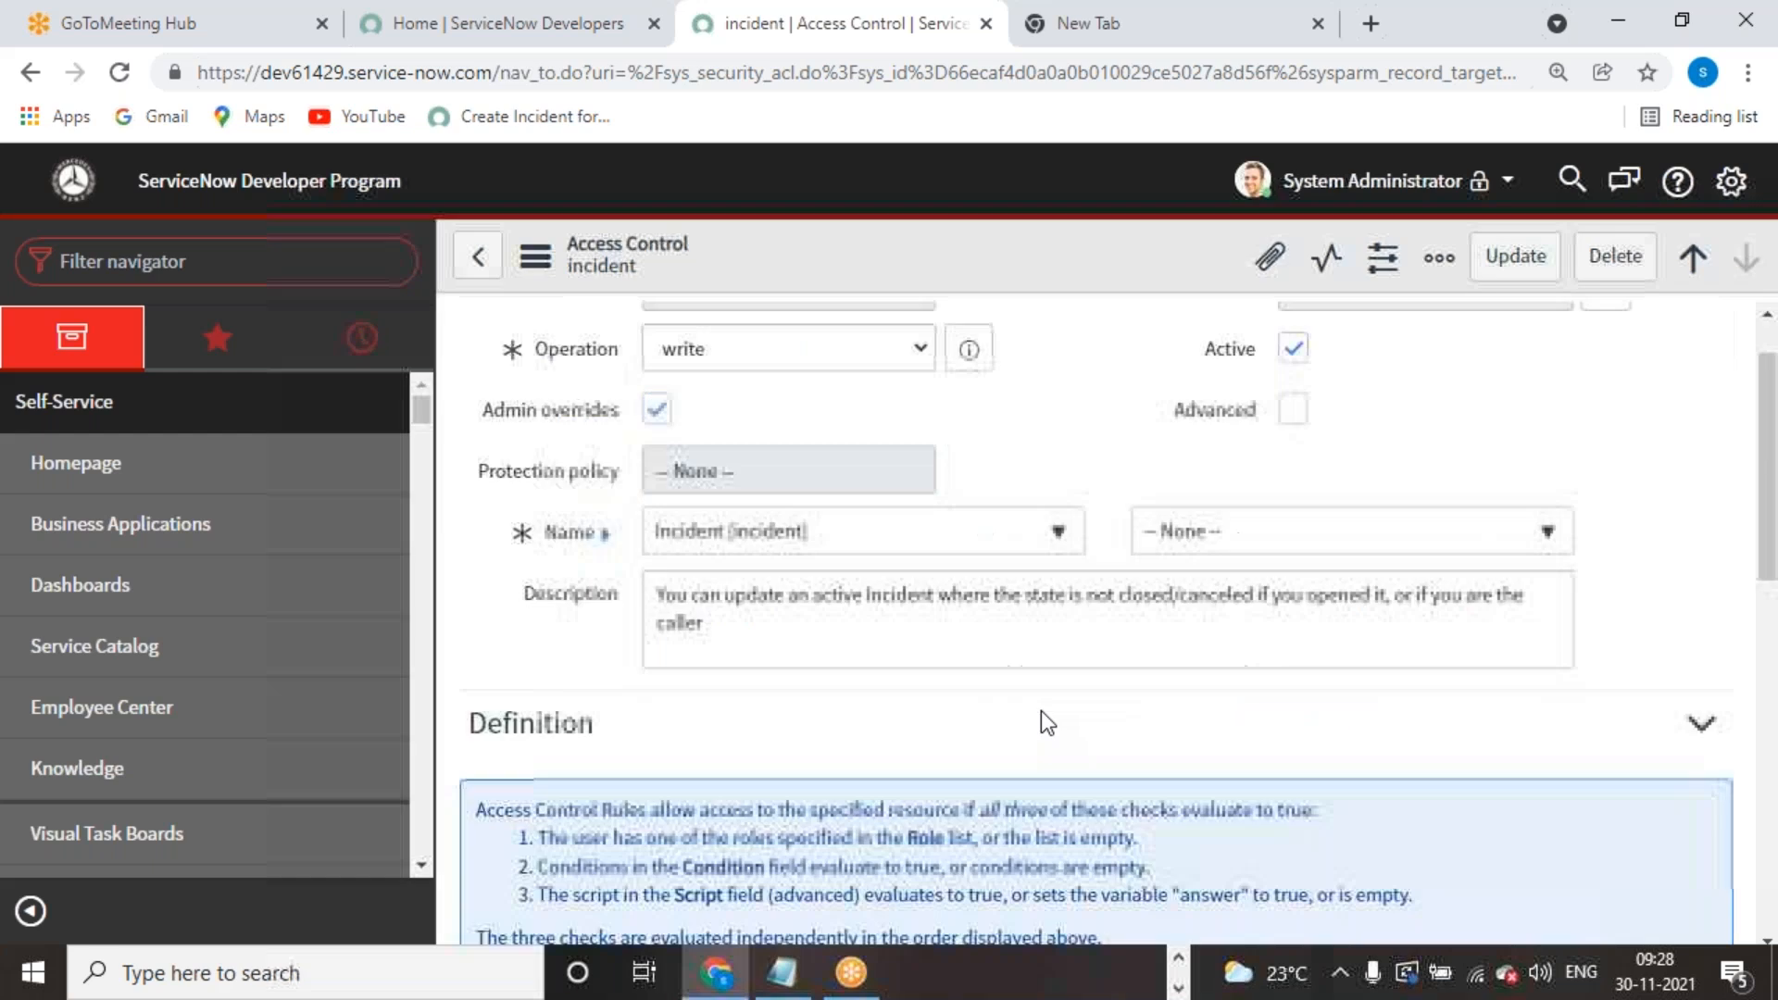
scroll(1109, 576, "down", 8)
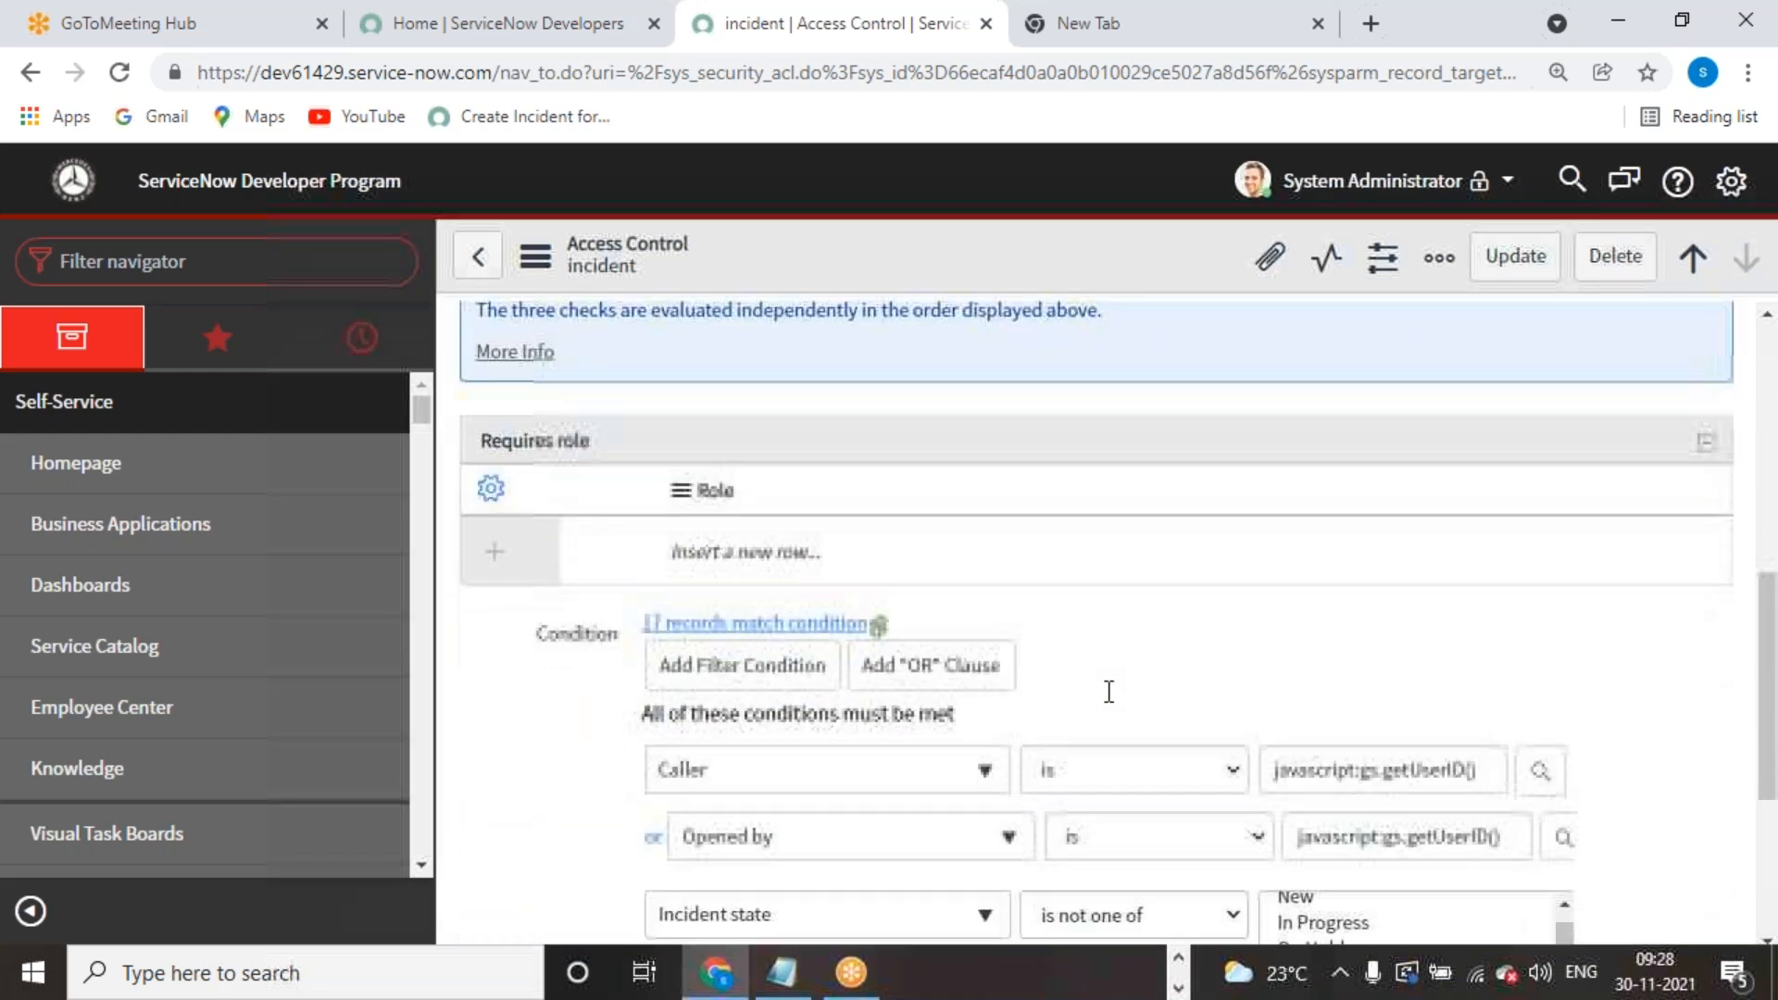
scroll(1108, 691, "down", 3)
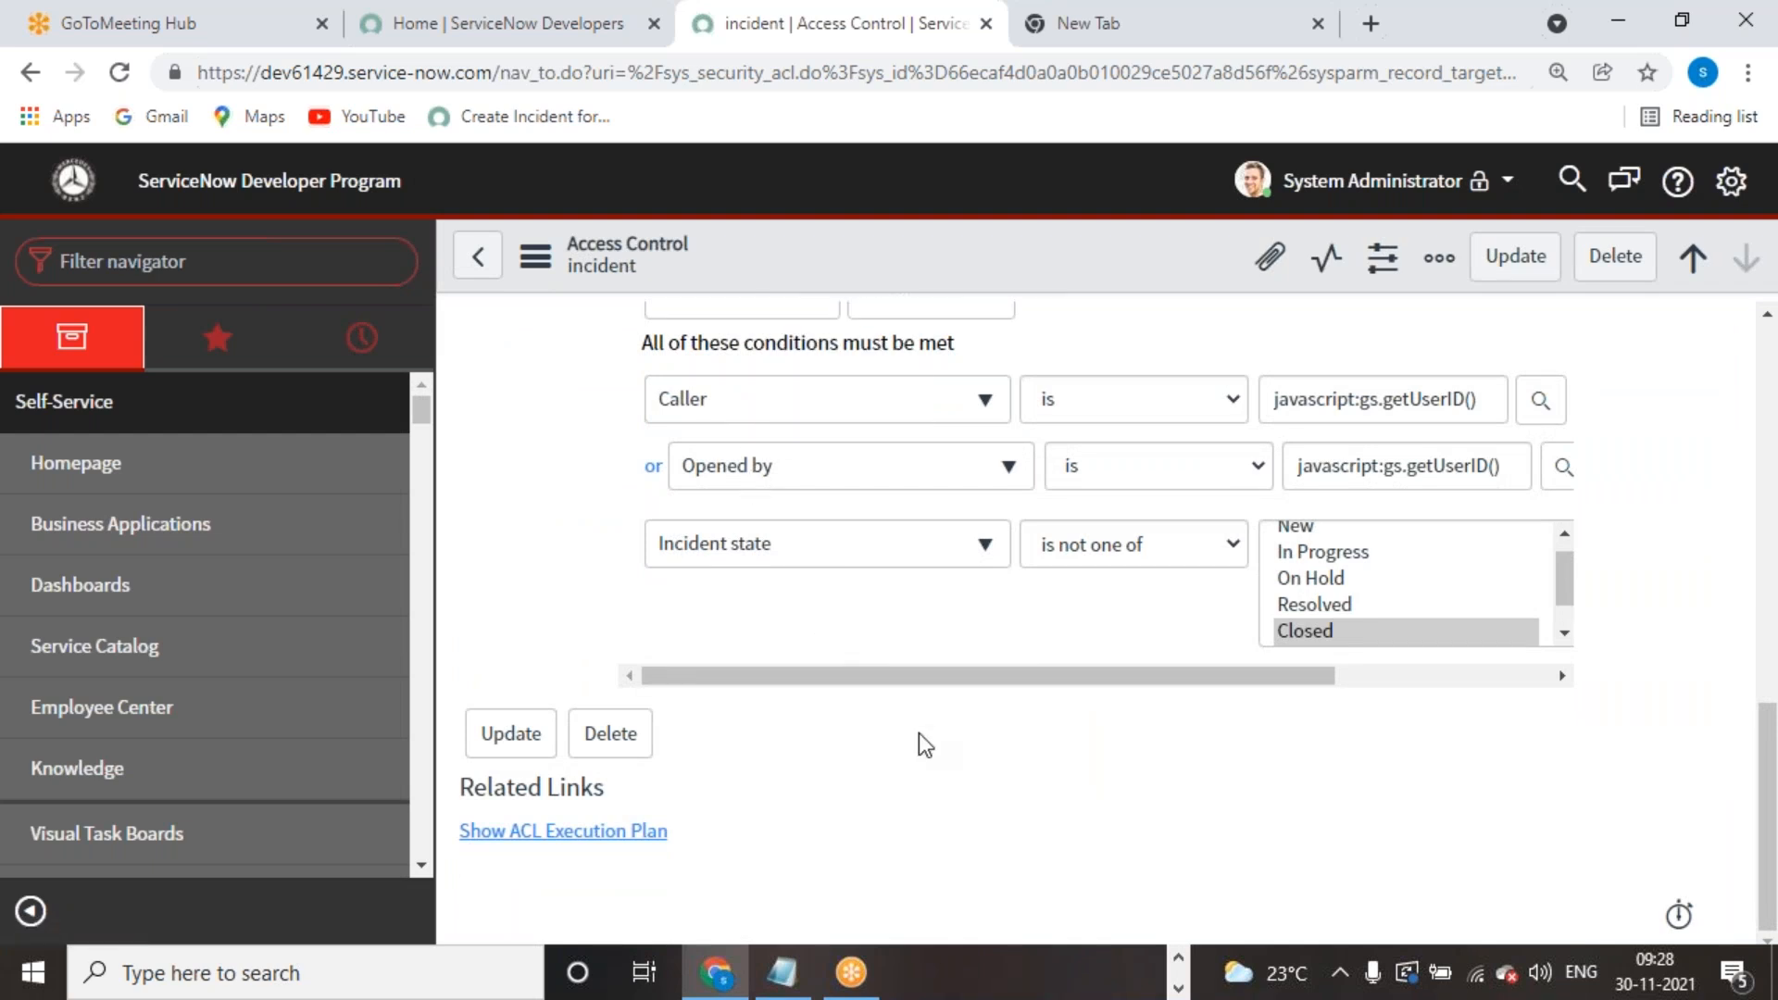
scroll(916, 741, "up", 2)
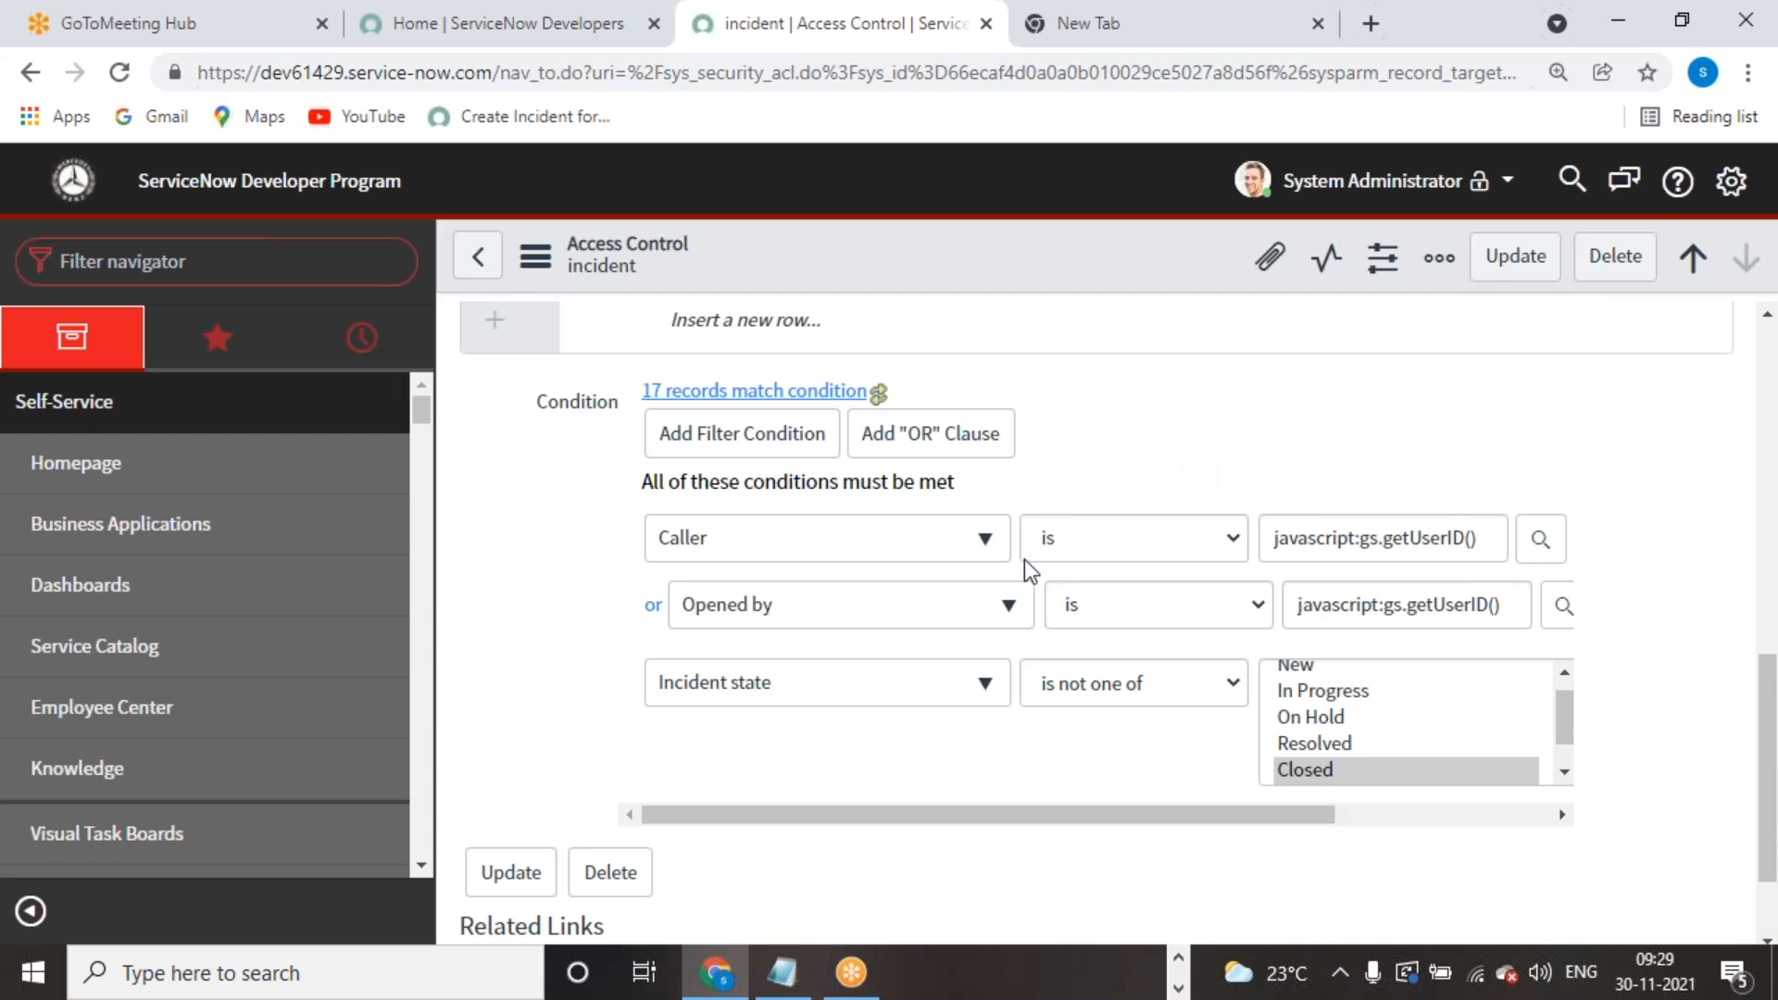
scroll(1020, 639, "up", 5)
scroll(1026, 645, "down", 3)
scroll(1026, 646, "down", 3)
scroll(766, 741, "up", 6)
Step: Return to the access controls list, open the first incident read entry and review its description, role list, condition and script
left_click(477, 257)
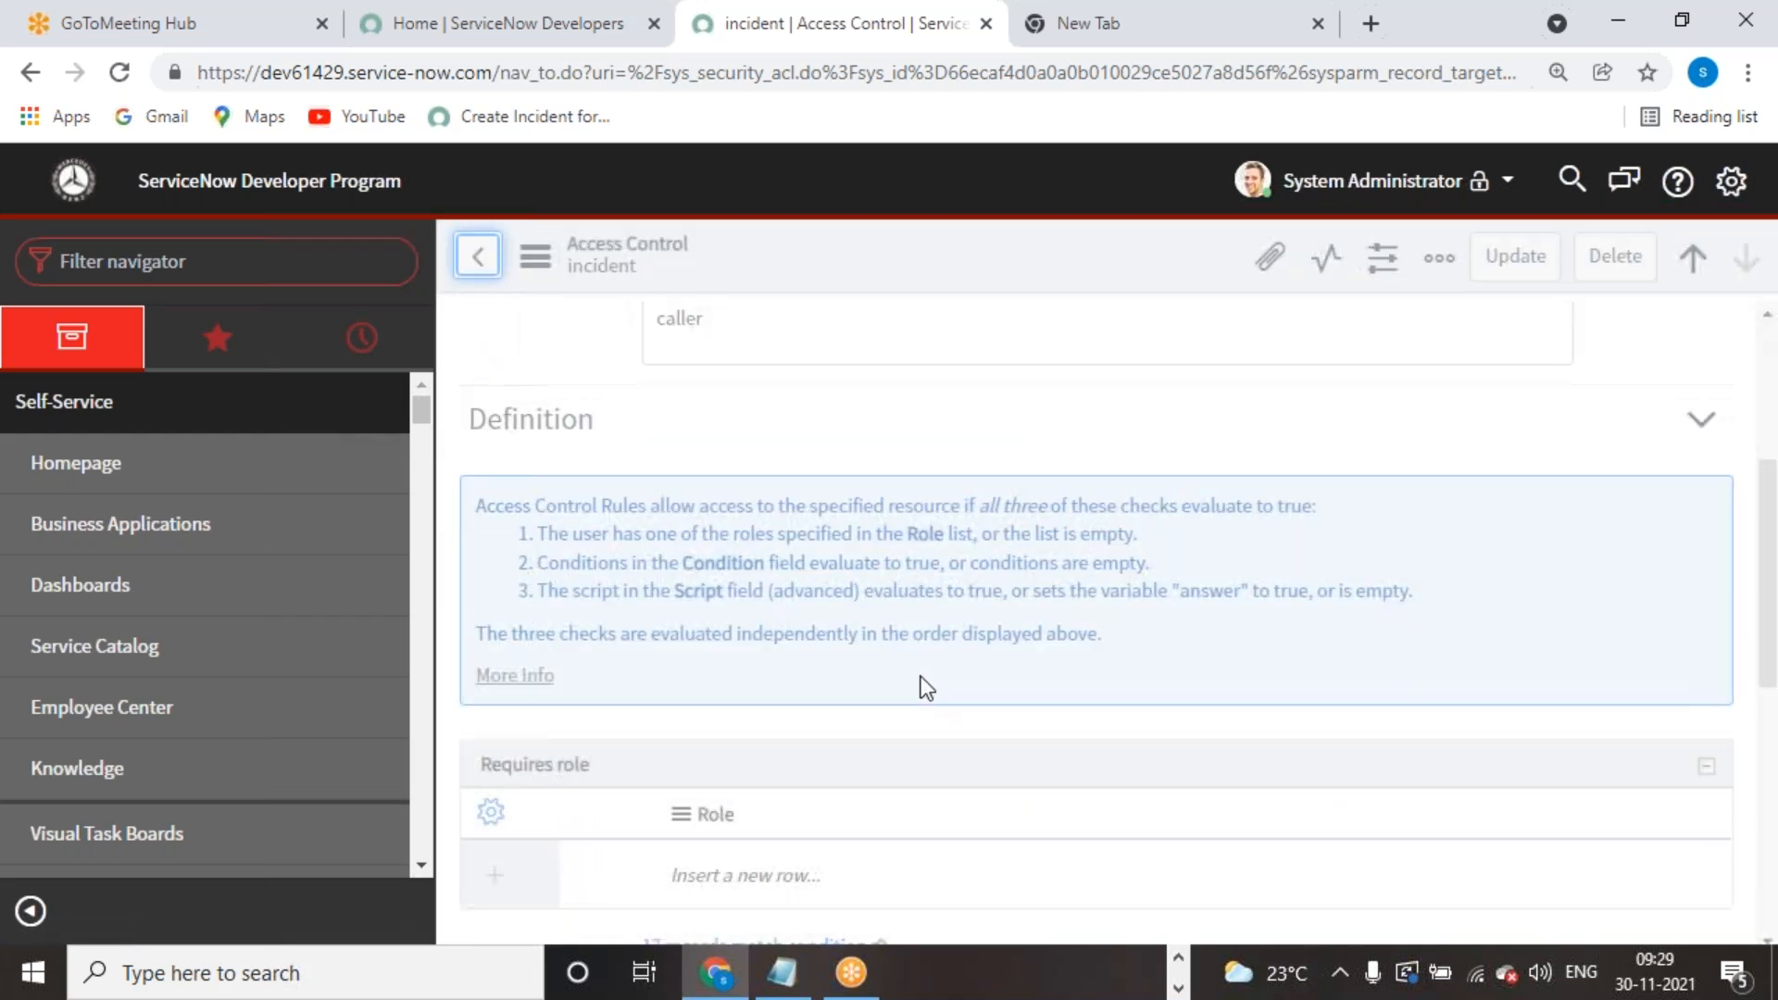
scroll(920, 676, "down", 5)
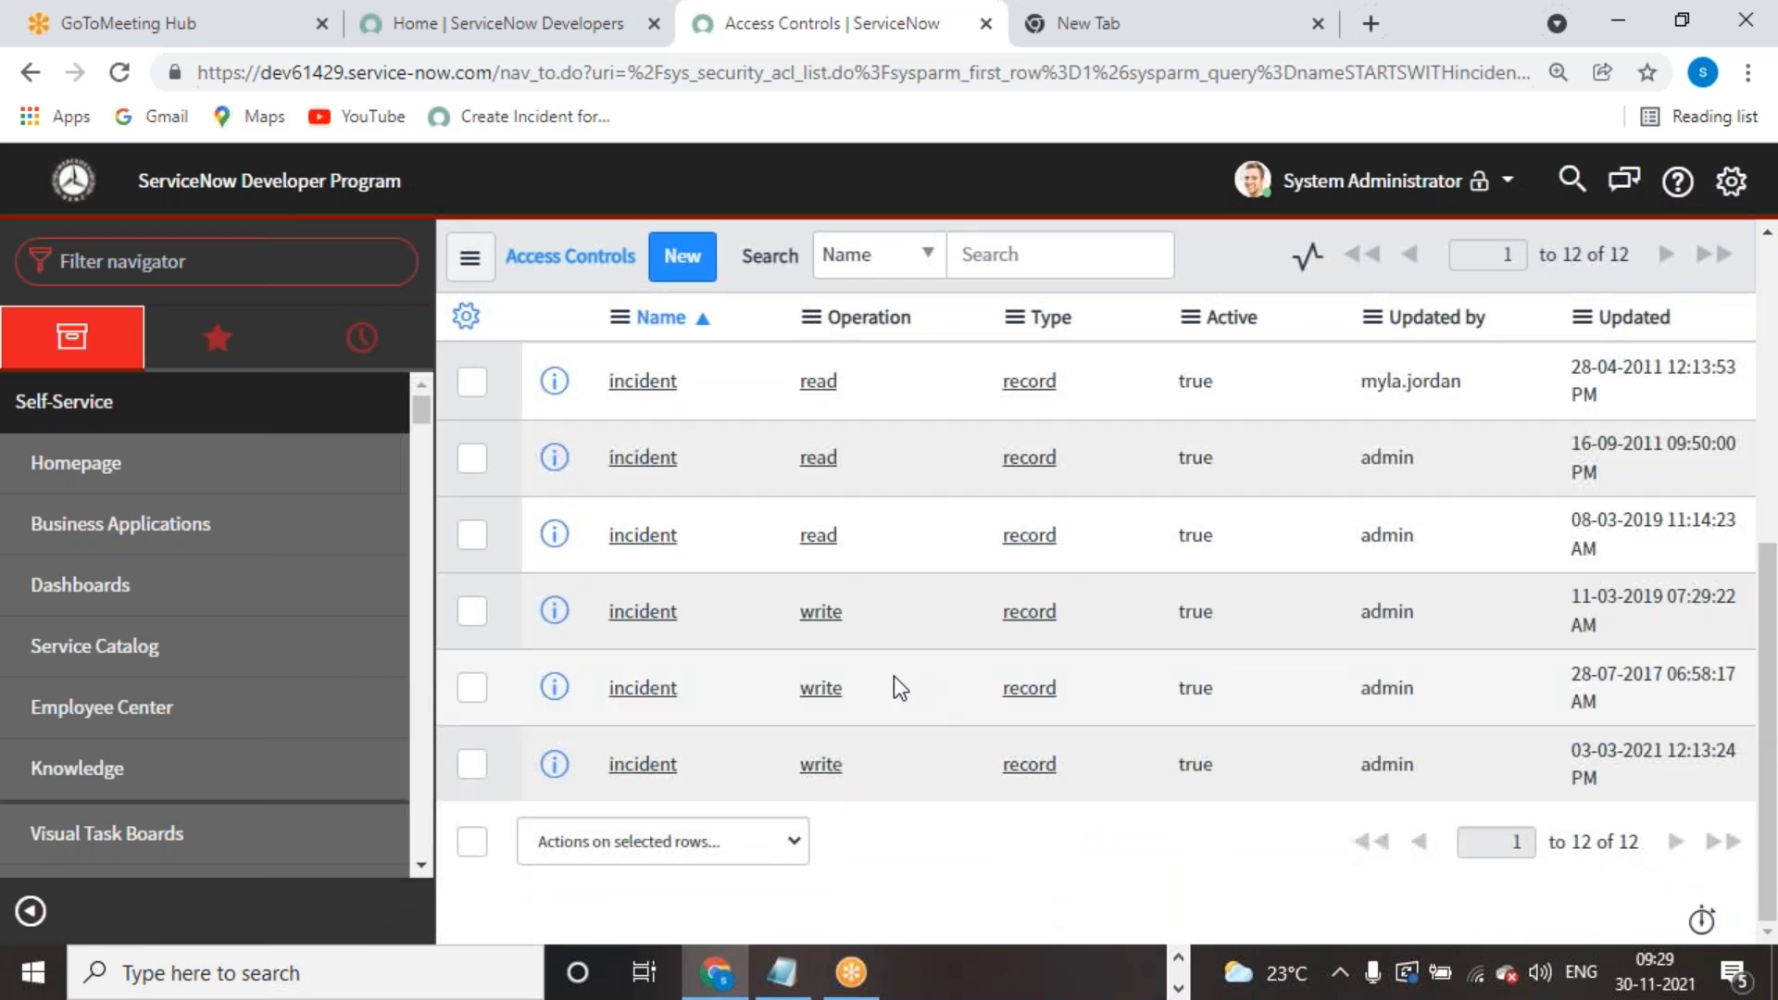
scroll(892, 676, "up", 3)
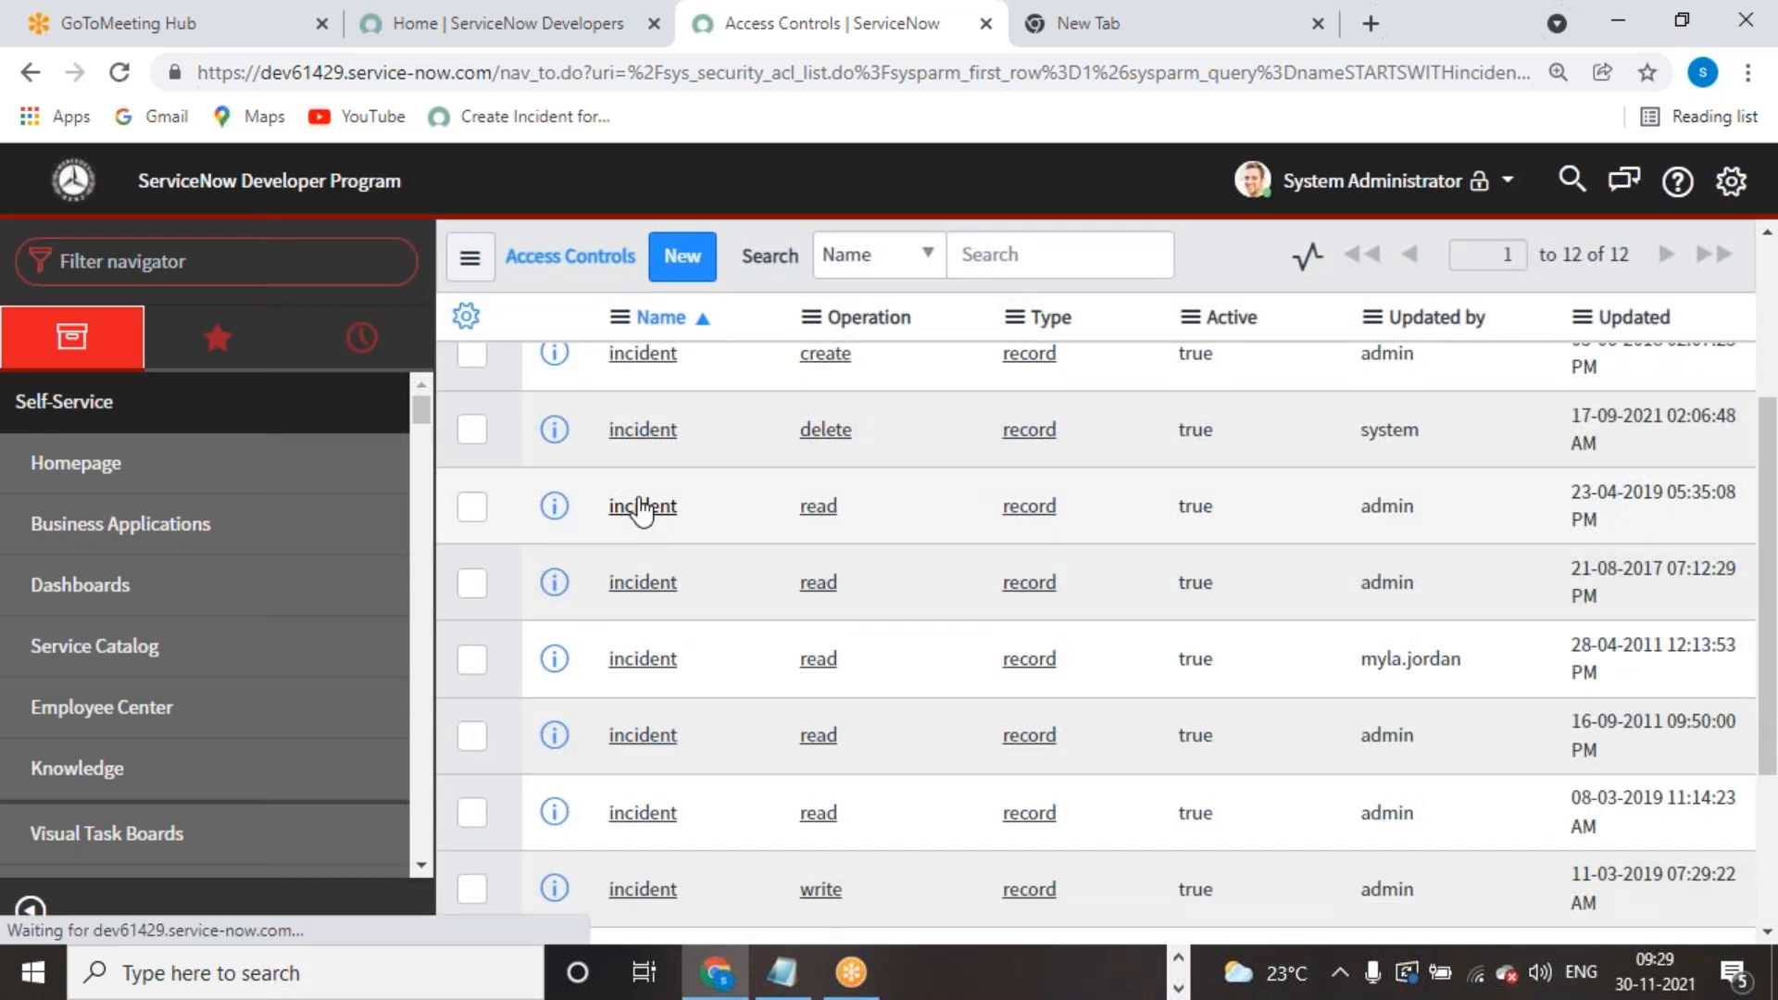
left_click(641, 507)
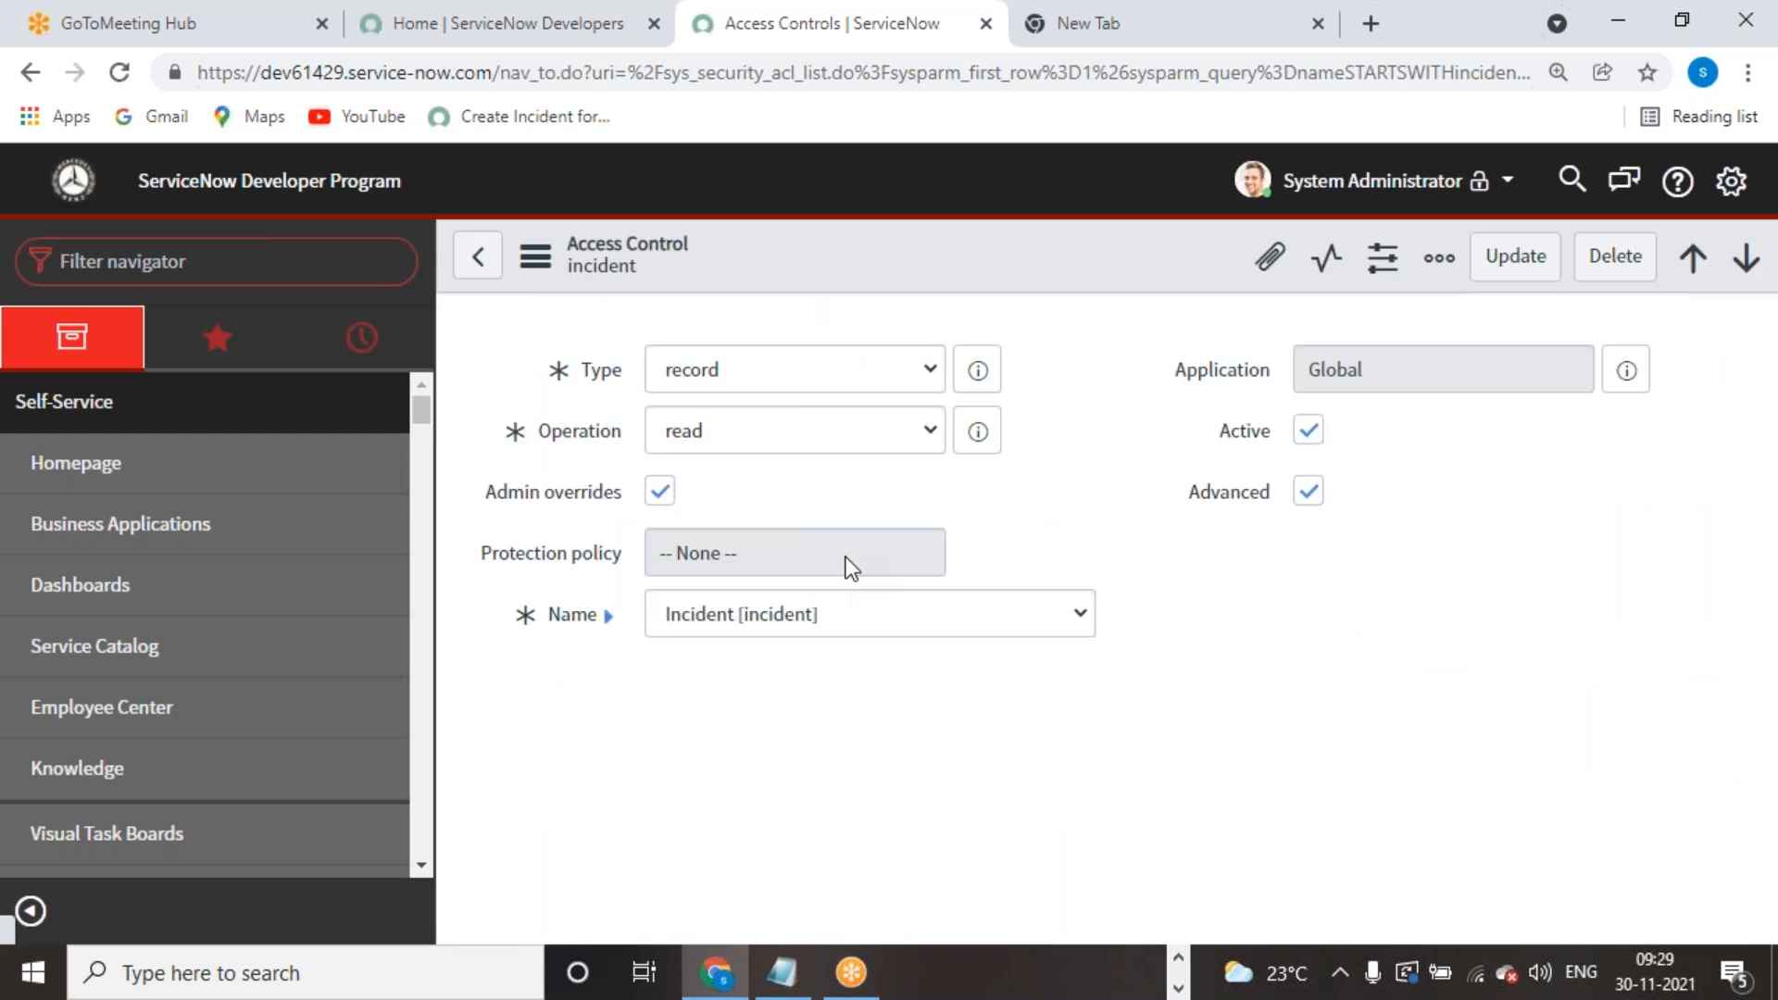
scroll(861, 734, "down", 2)
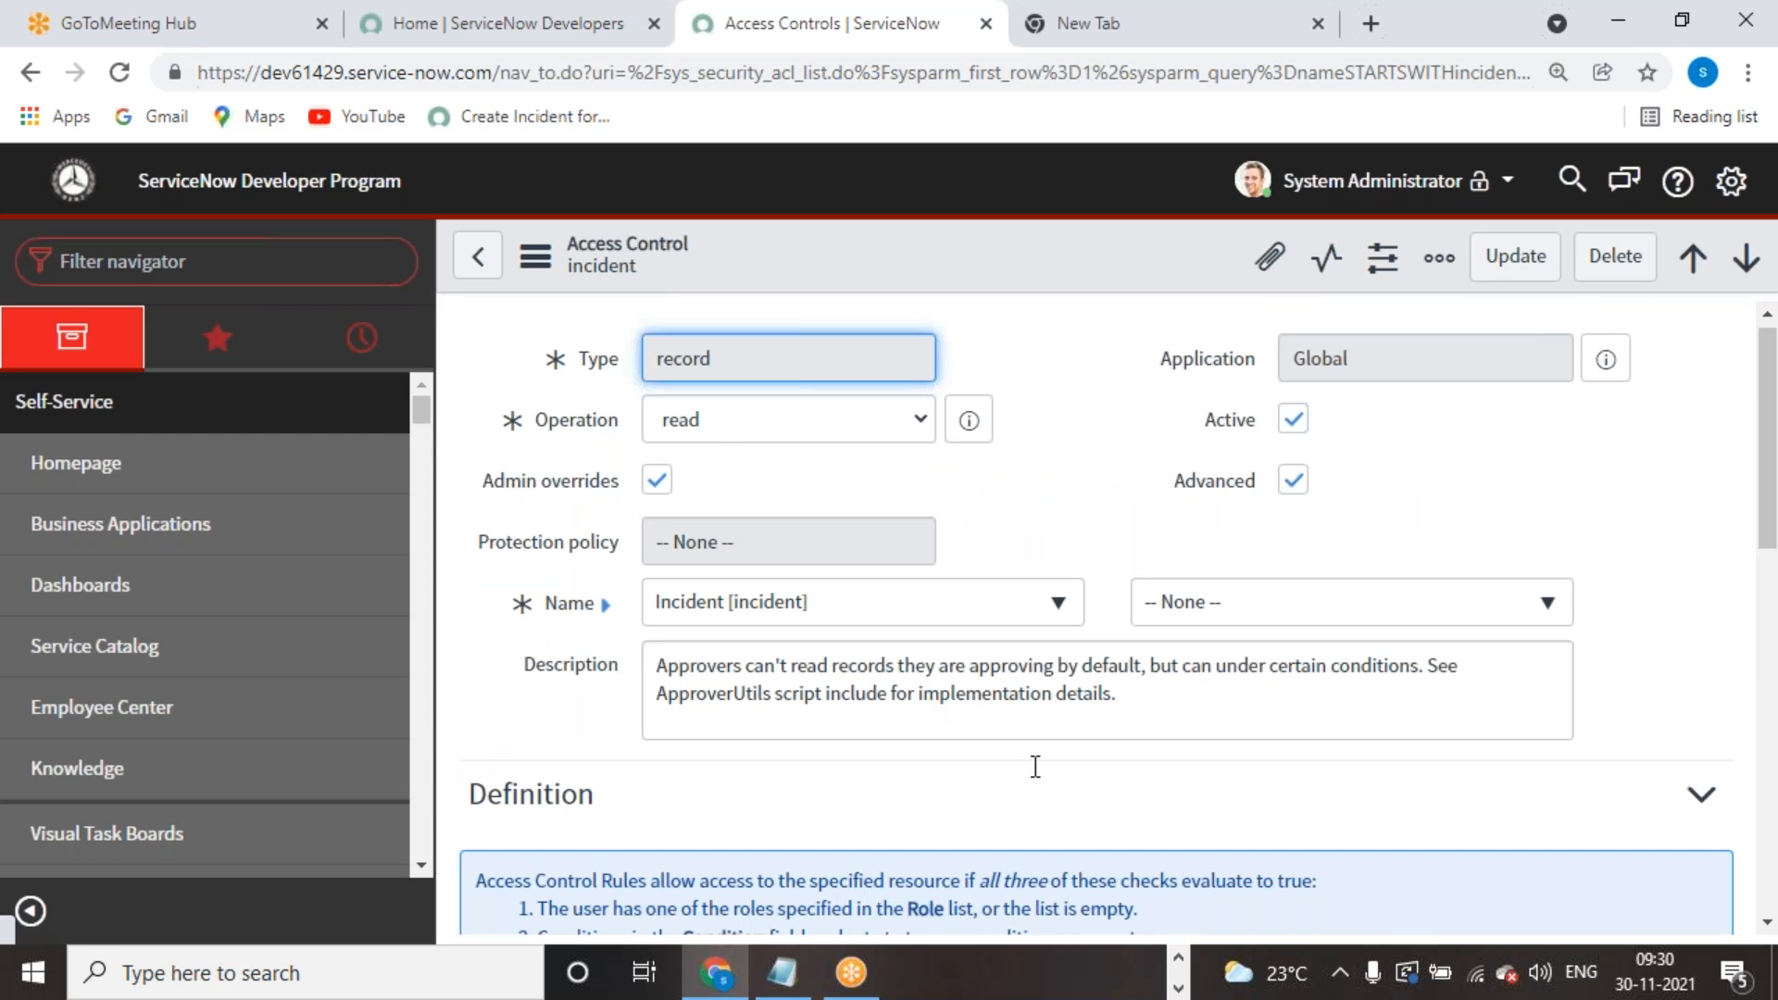
scroll(1035, 767, "down", 9)
scroll(1035, 766, "up", 3)
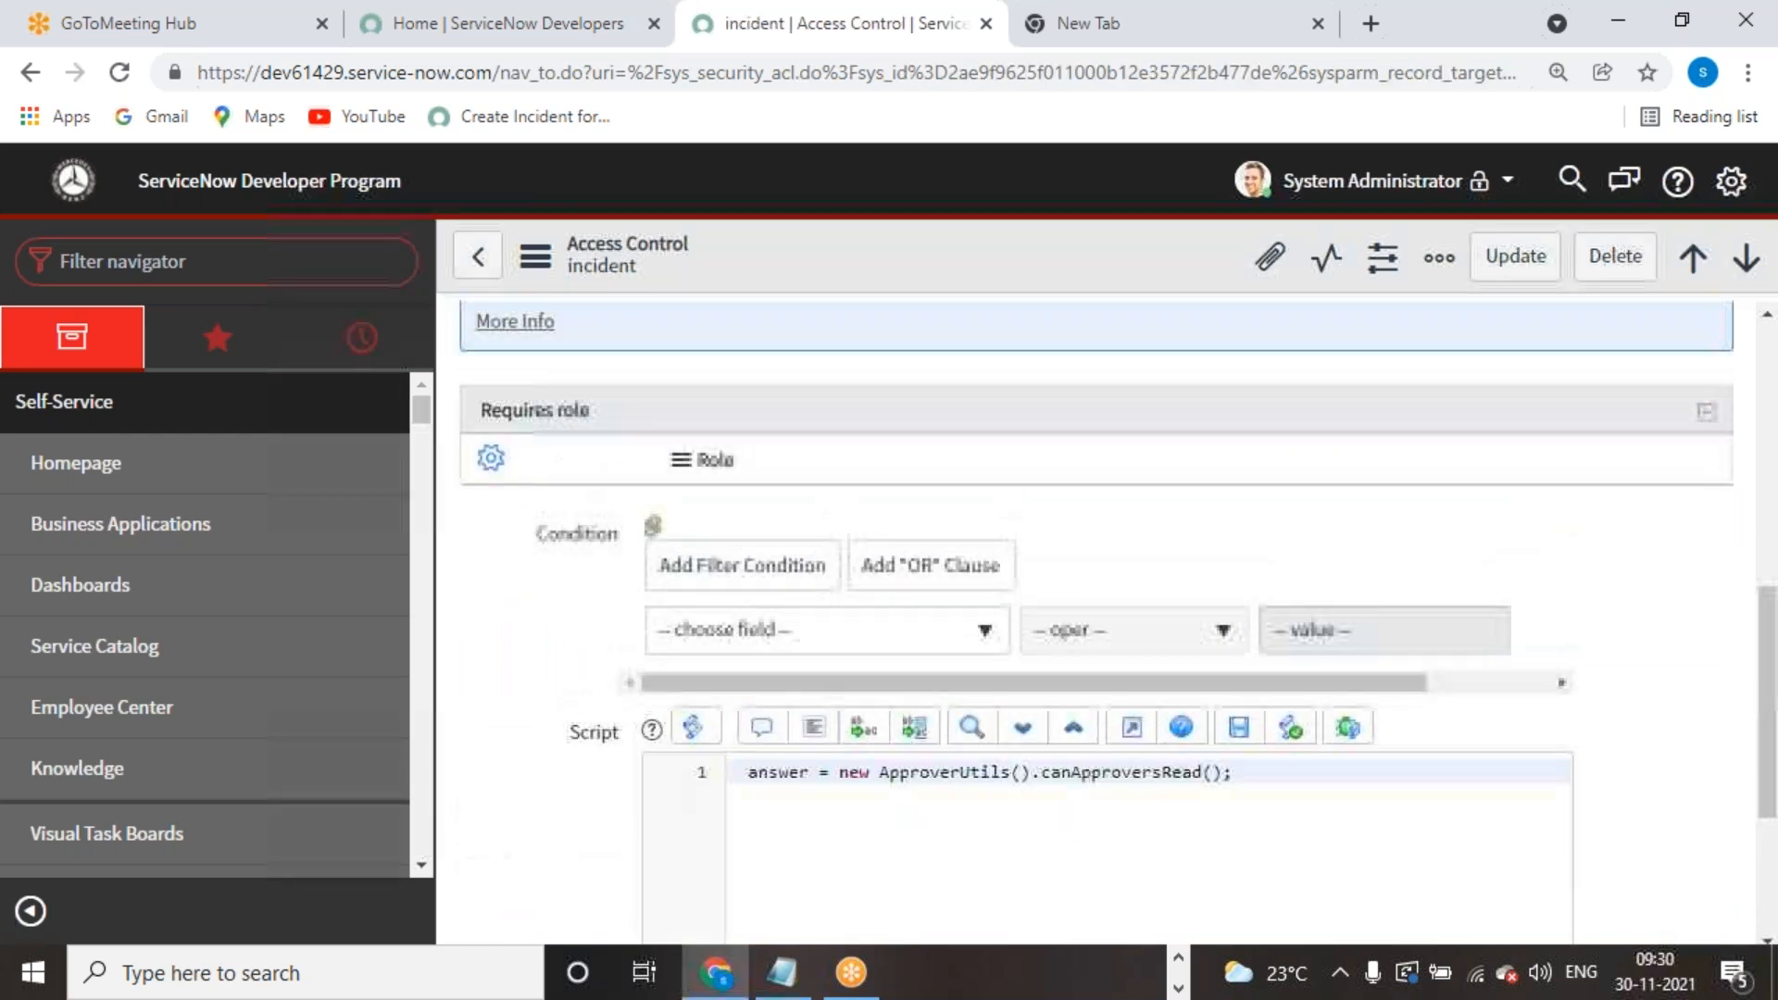
Step: Return to the access controls list, open the second incident read entry and compare its description with its required roles
left_click(483, 263)
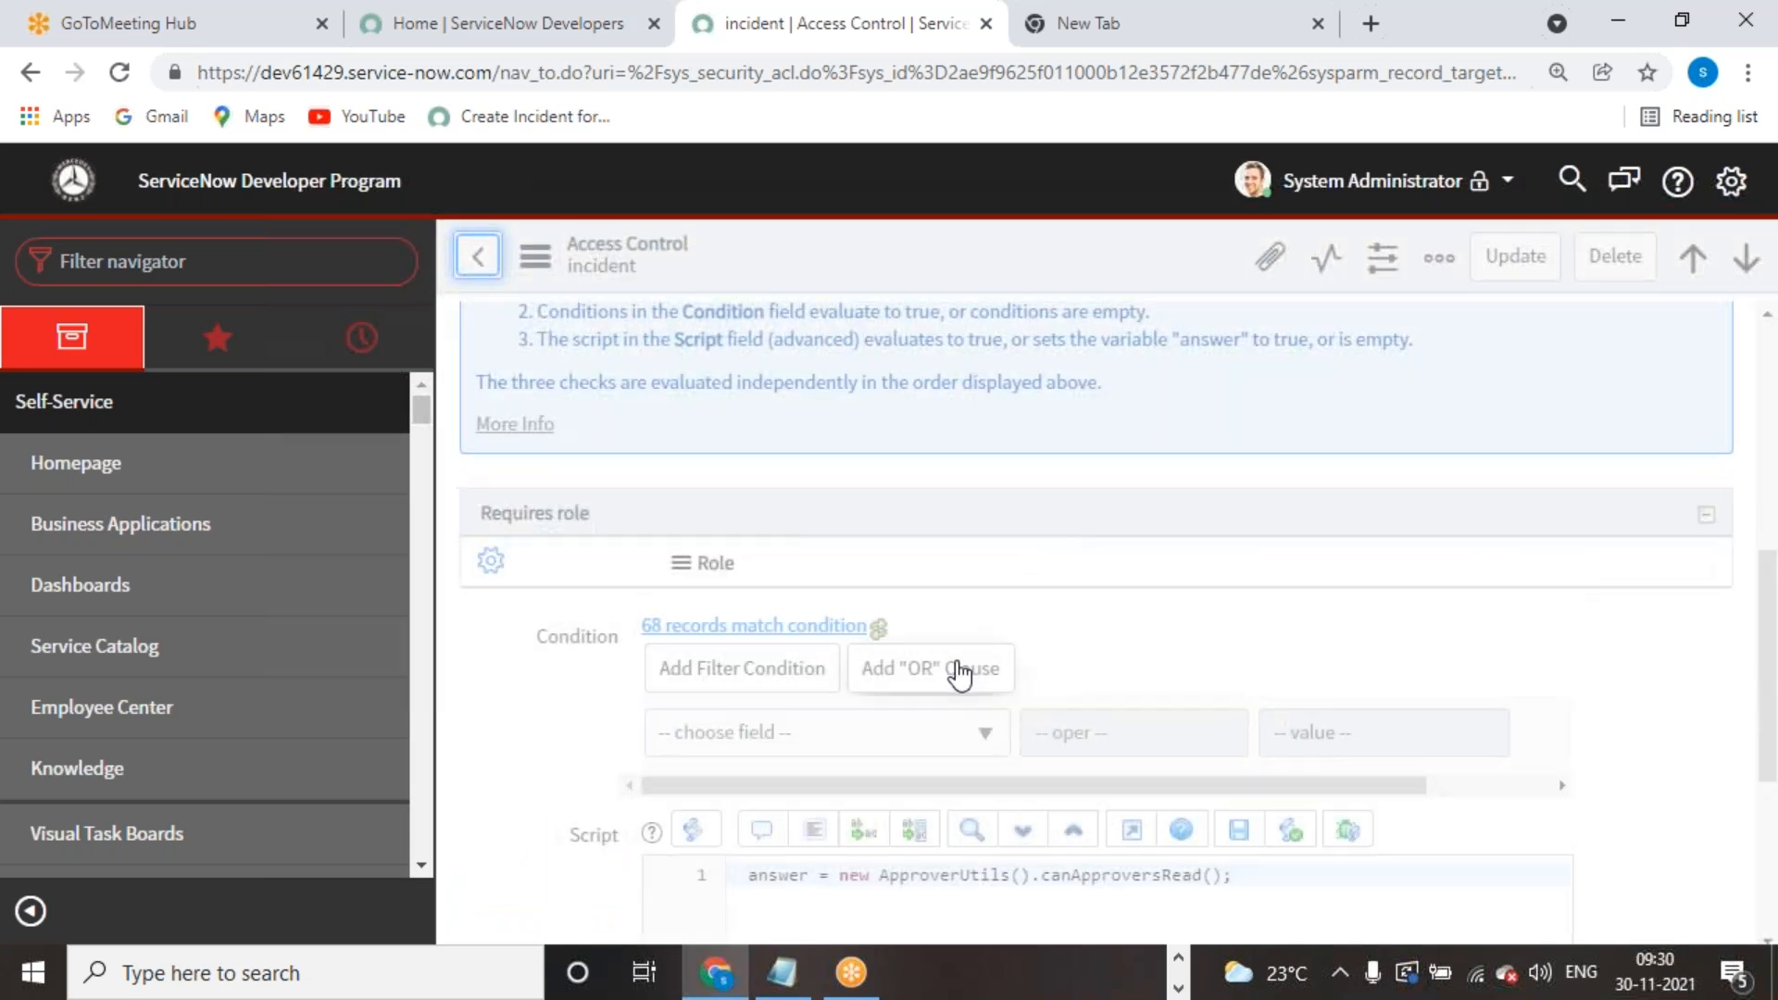
scroll(711, 671, "down", 3)
left_click(642, 603)
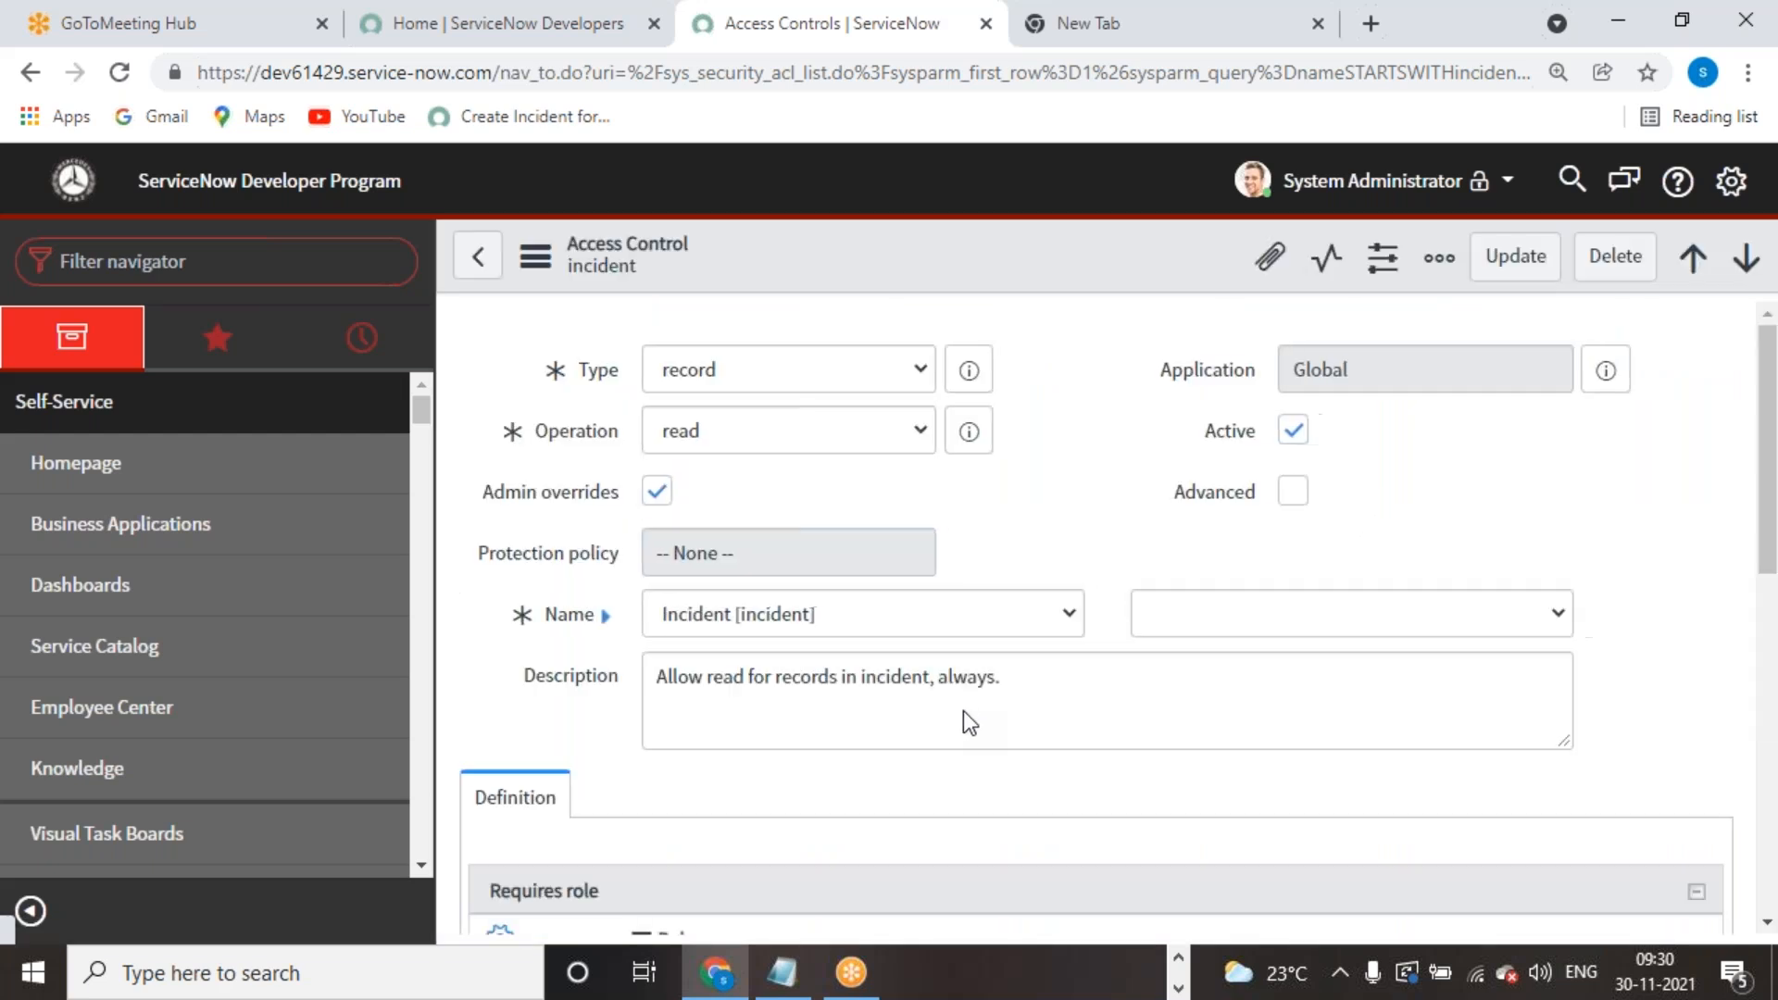
scroll(963, 709, "down", 3)
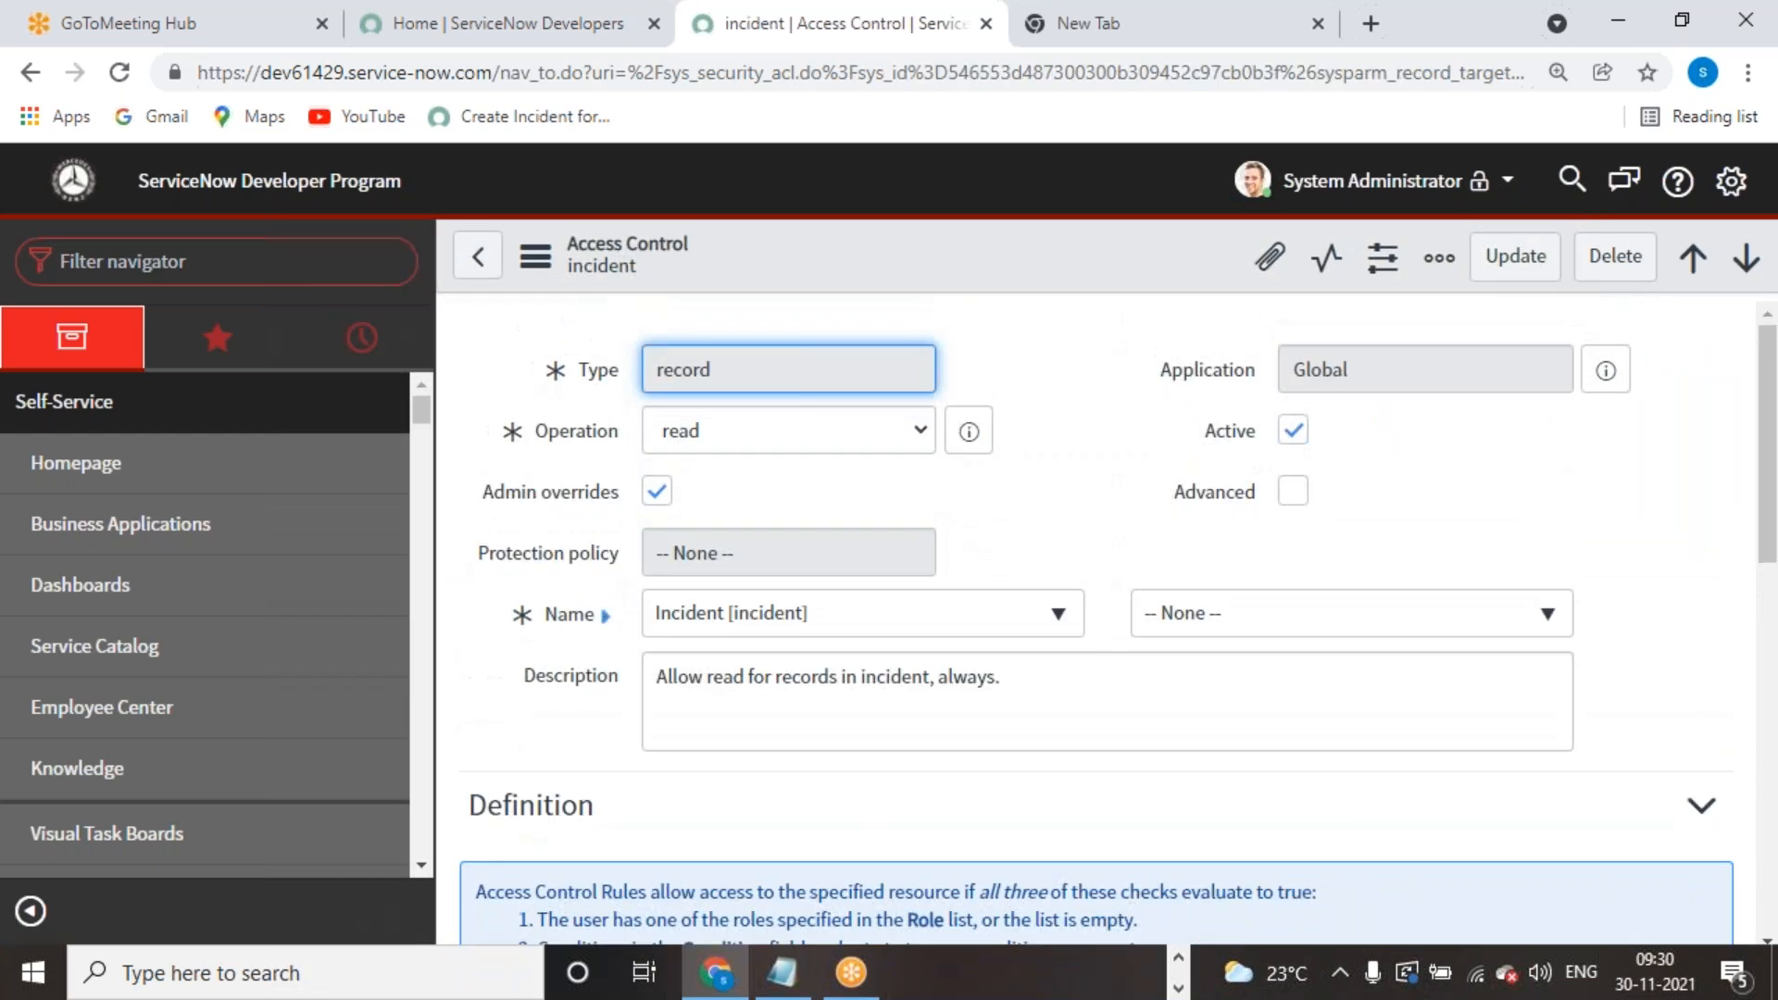
scroll(917, 674, "down", 6)
scroll(916, 674, "up", 6)
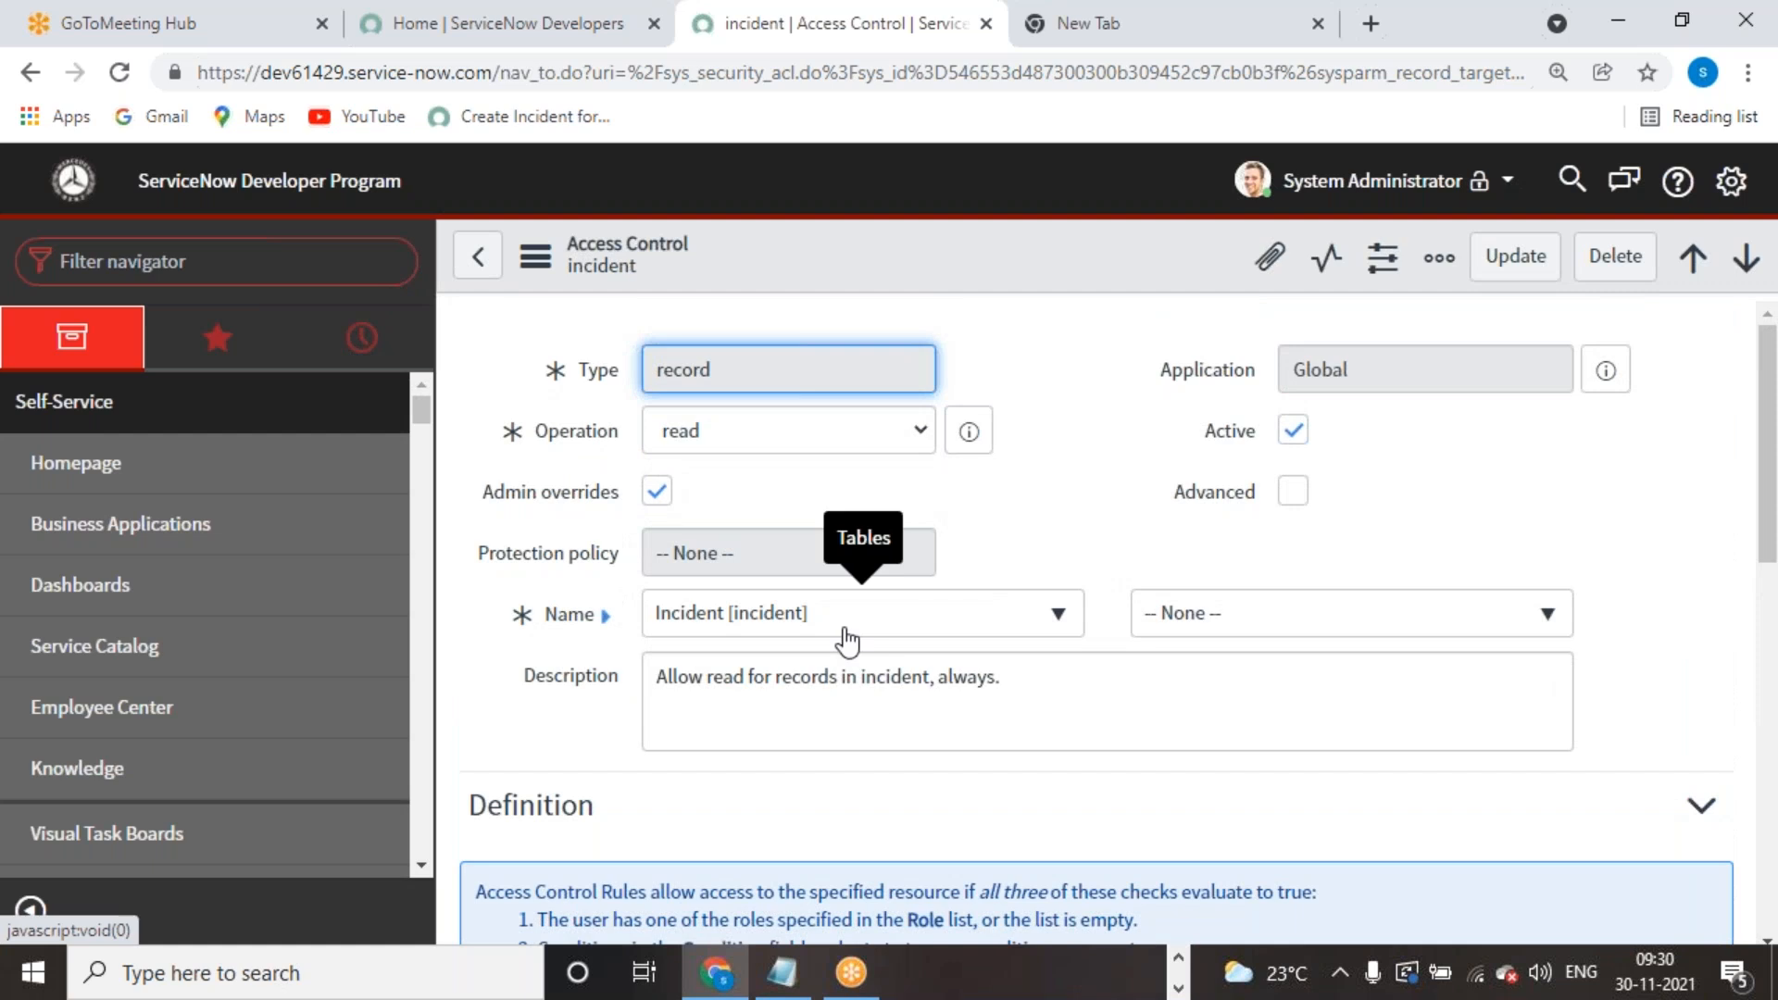
scroll(935, 763, "down", 6)
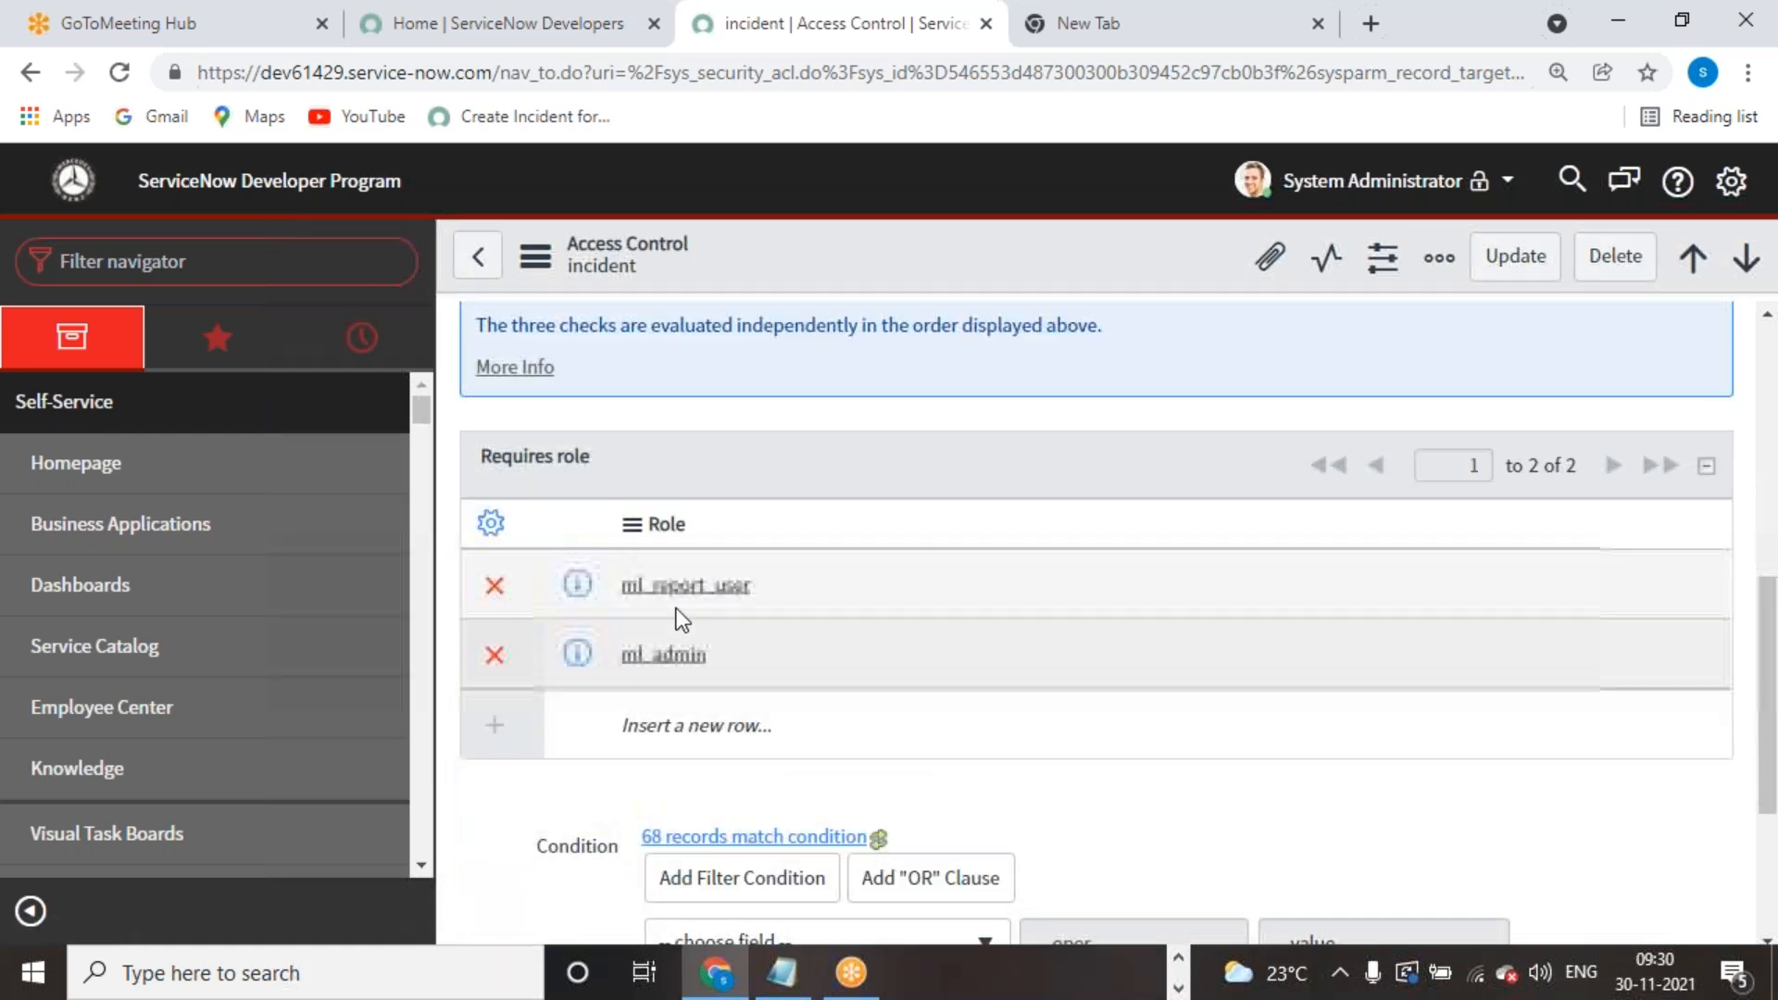
scroll(822, 753, "up", 6)
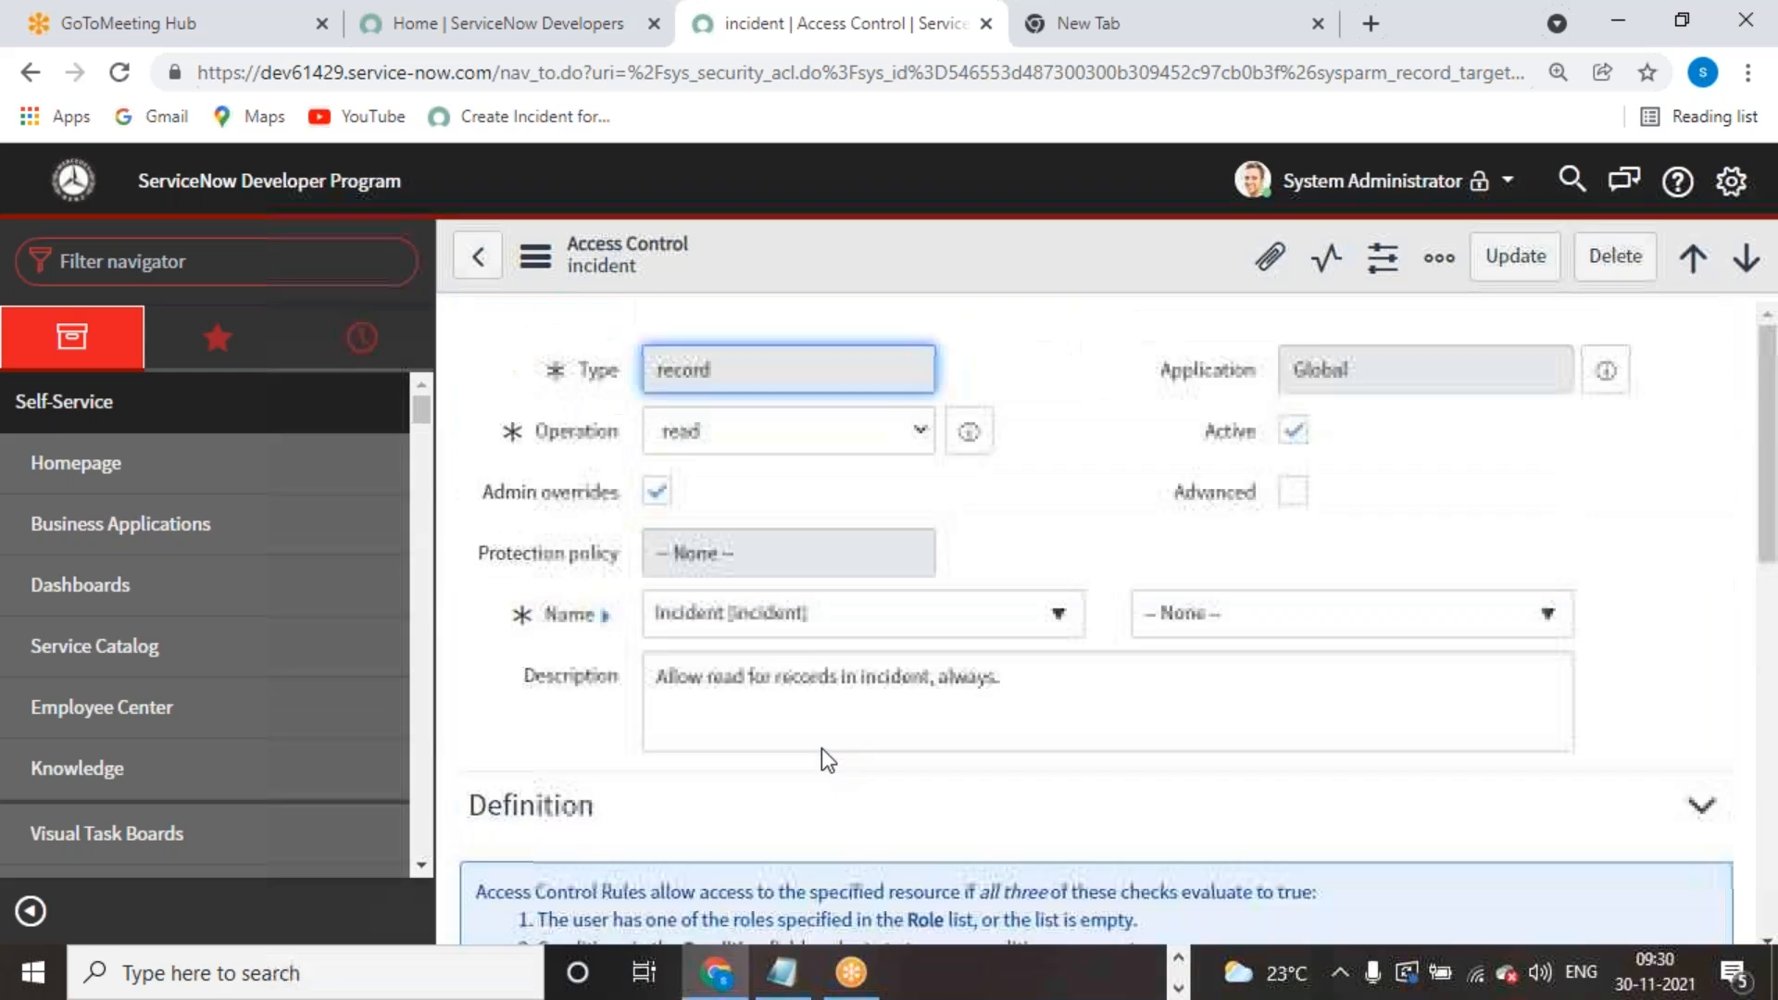
scroll(821, 748, "down", 5)
scroll(559, 431, "up", 5)
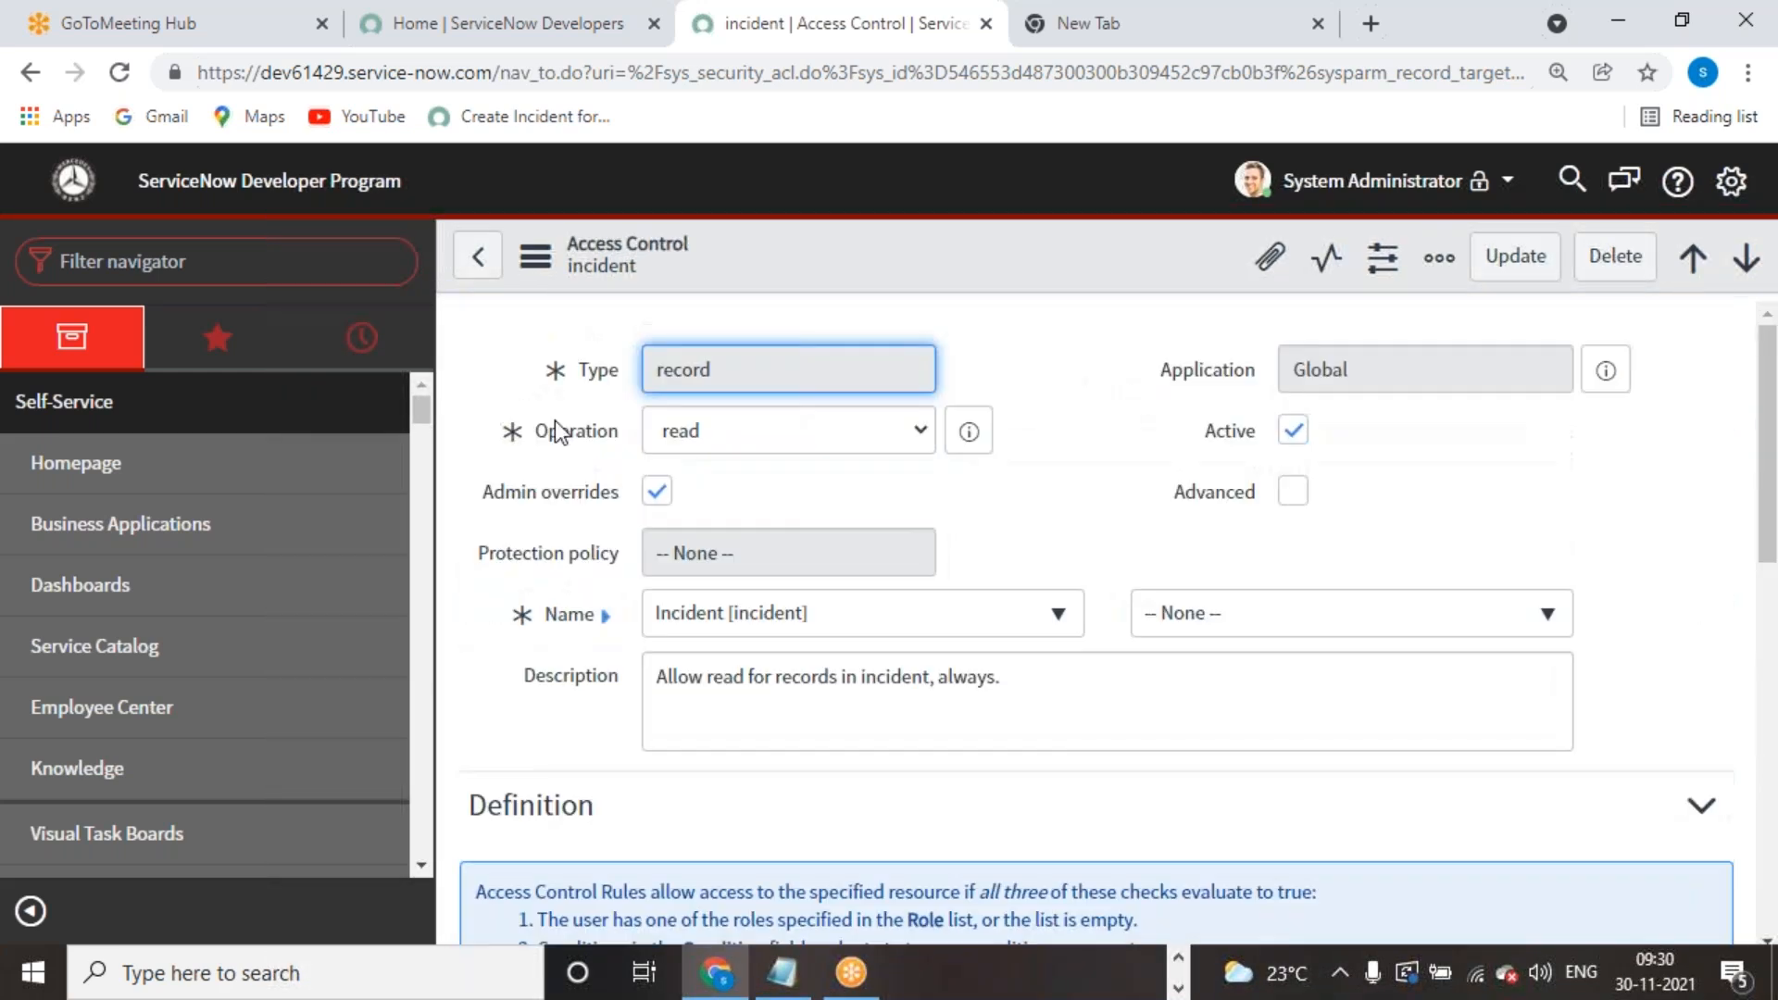
Step: Return to the access controls list, open the third incident read entry and review its description and required role
left_click(477, 256)
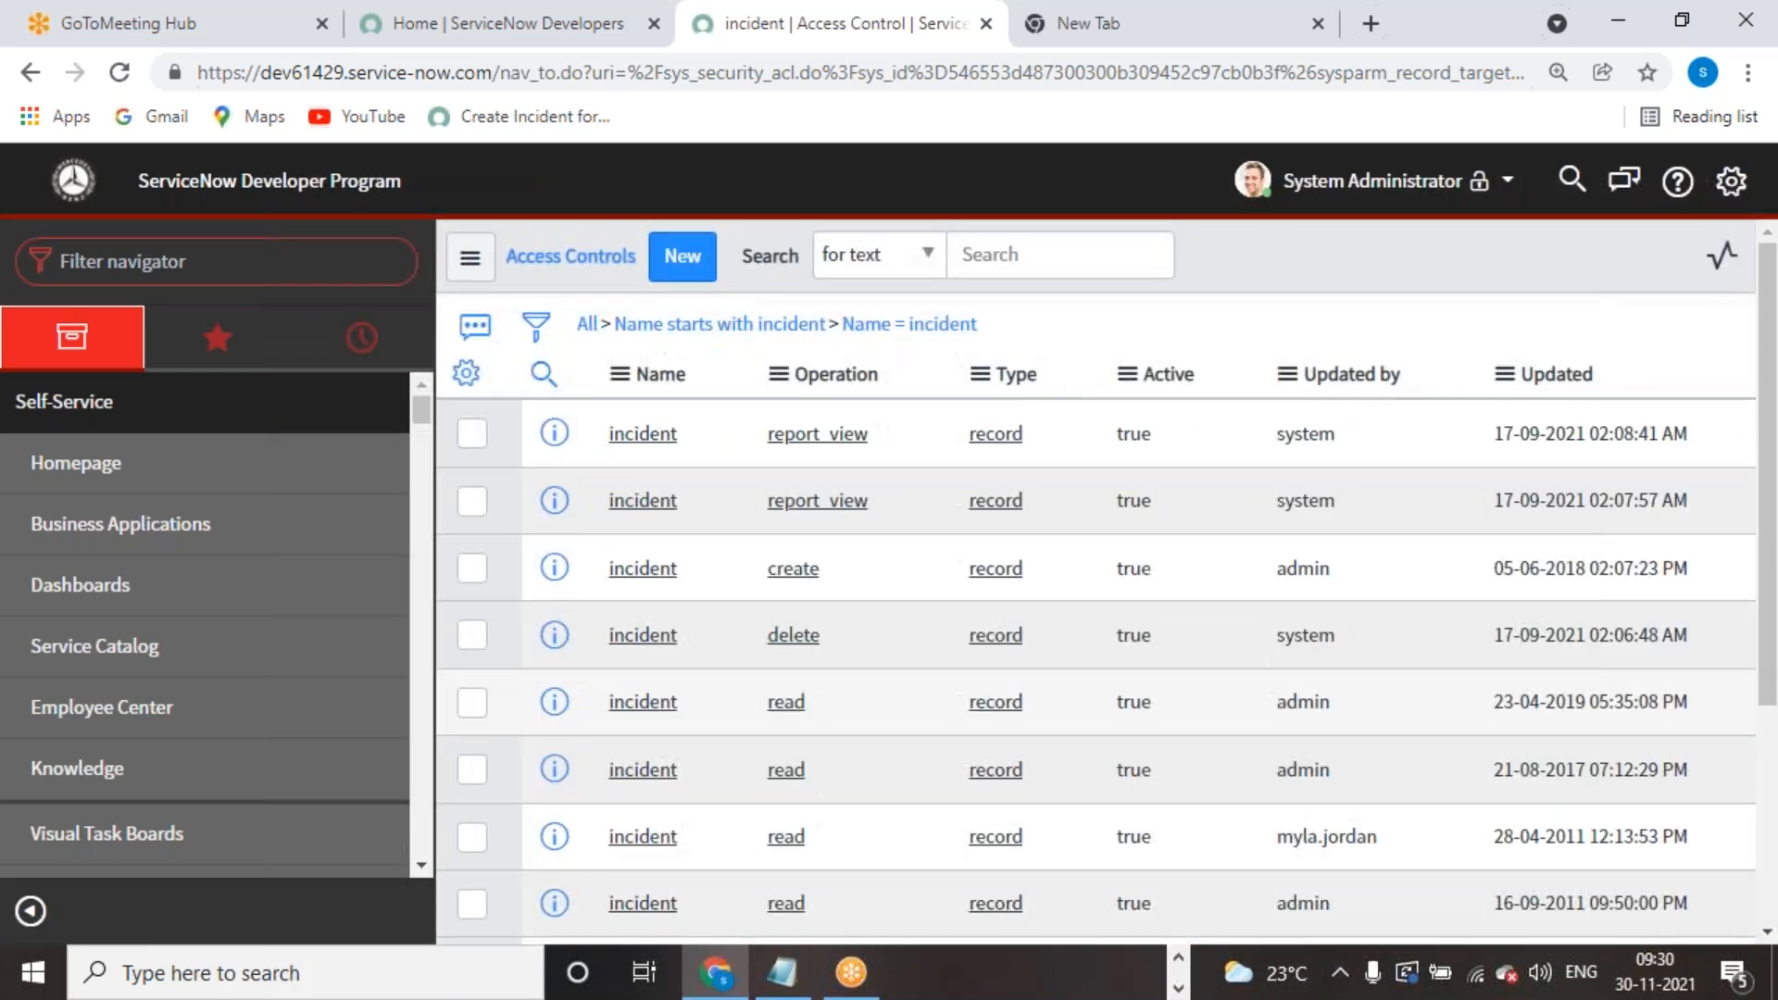
scroll(792, 696, "down", 3)
left_click(646, 685)
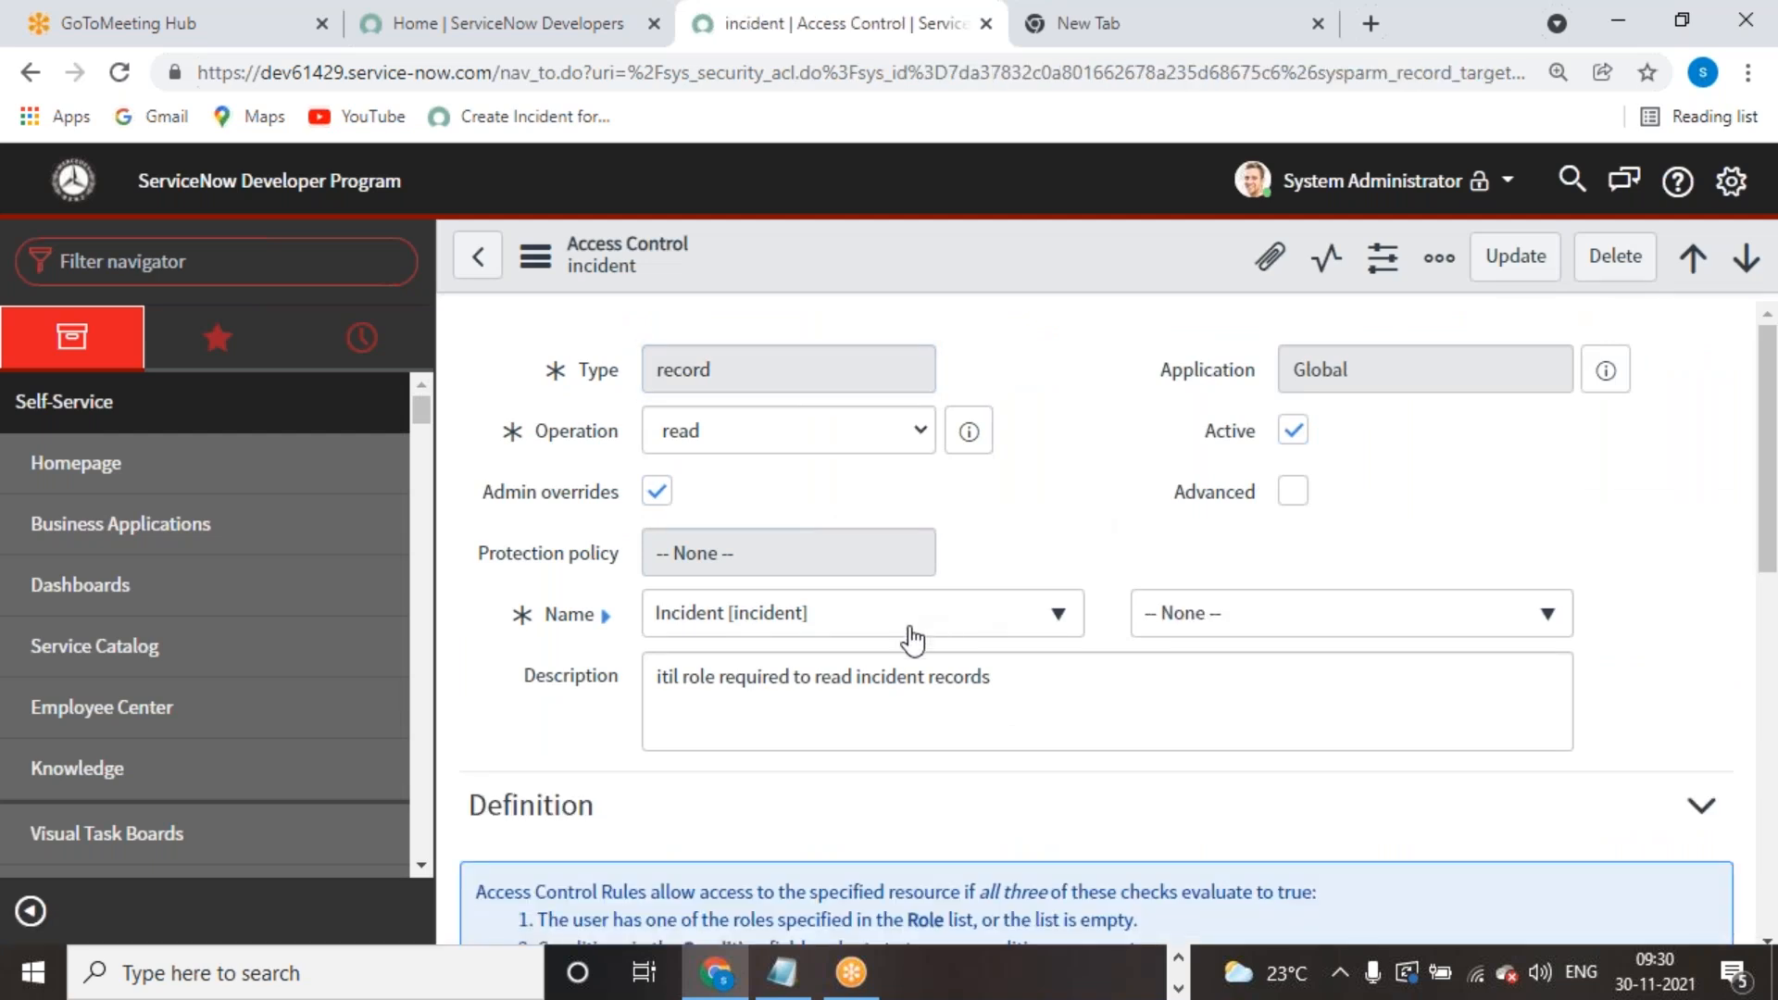
scroll(925, 726, "down", 6)
scroll(846, 715, "up", 5)
Step: Return to the access controls list, open the fourth incident read entry and review its description, role list and script
left_click(478, 255)
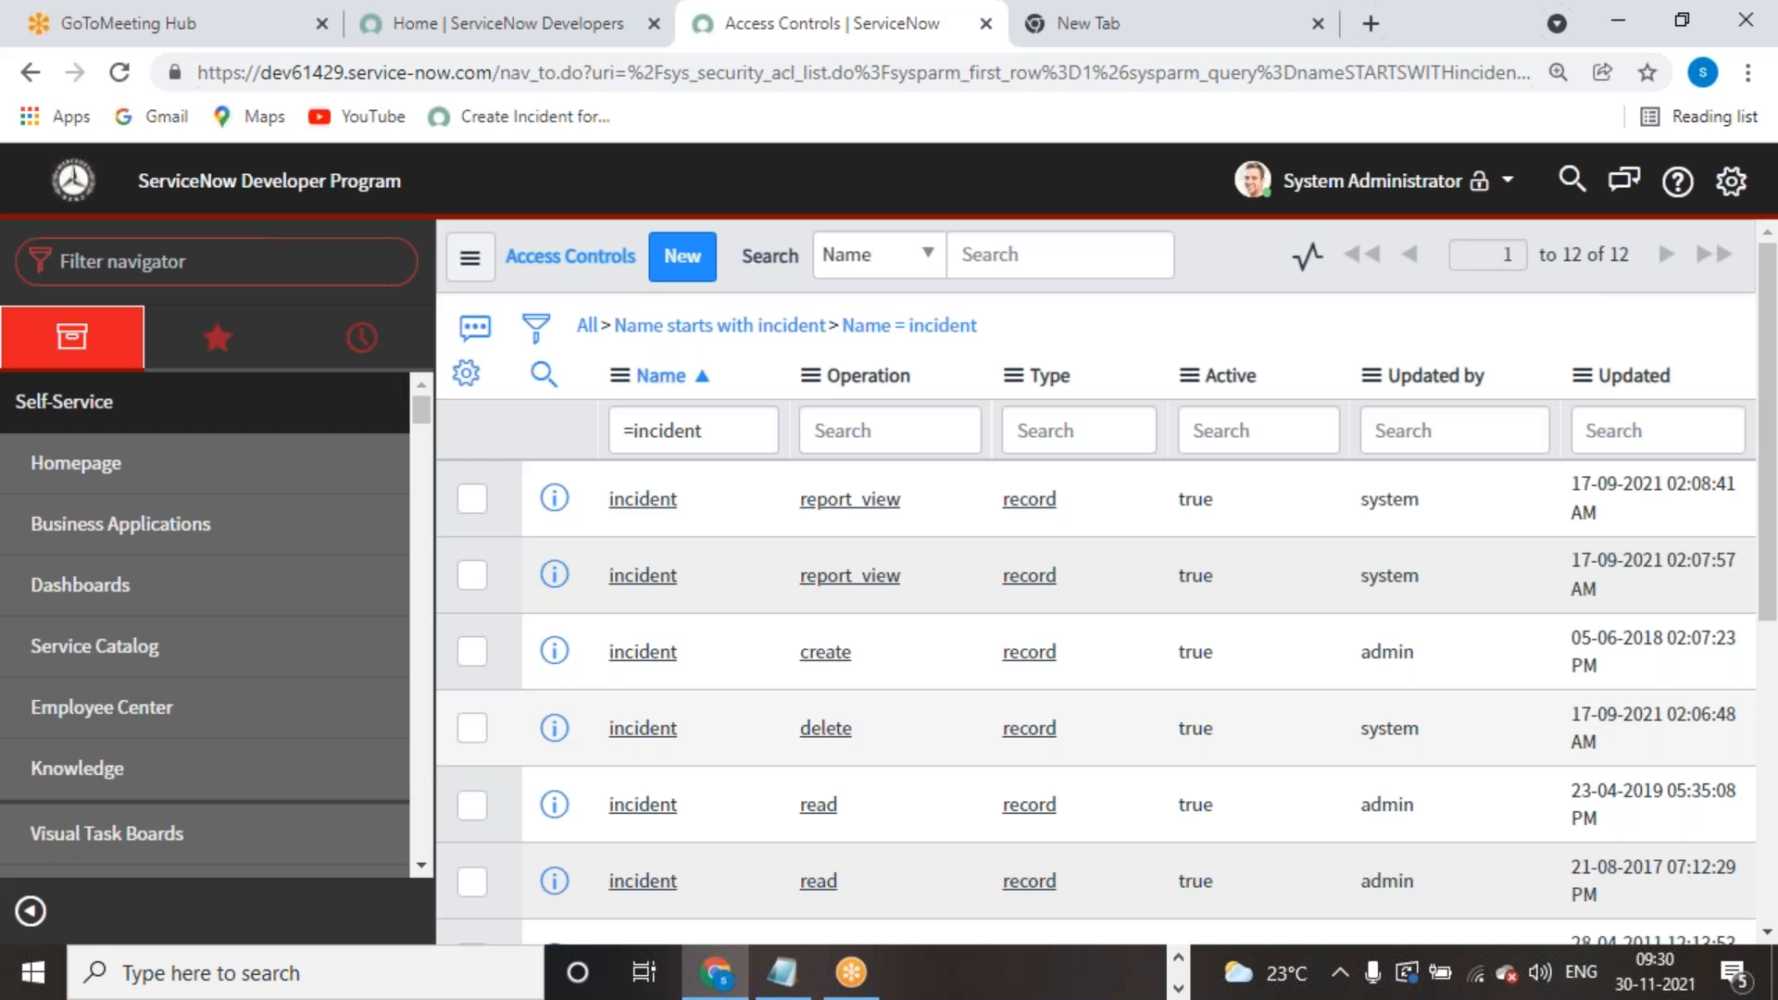
scroll(695, 675, "down", 3)
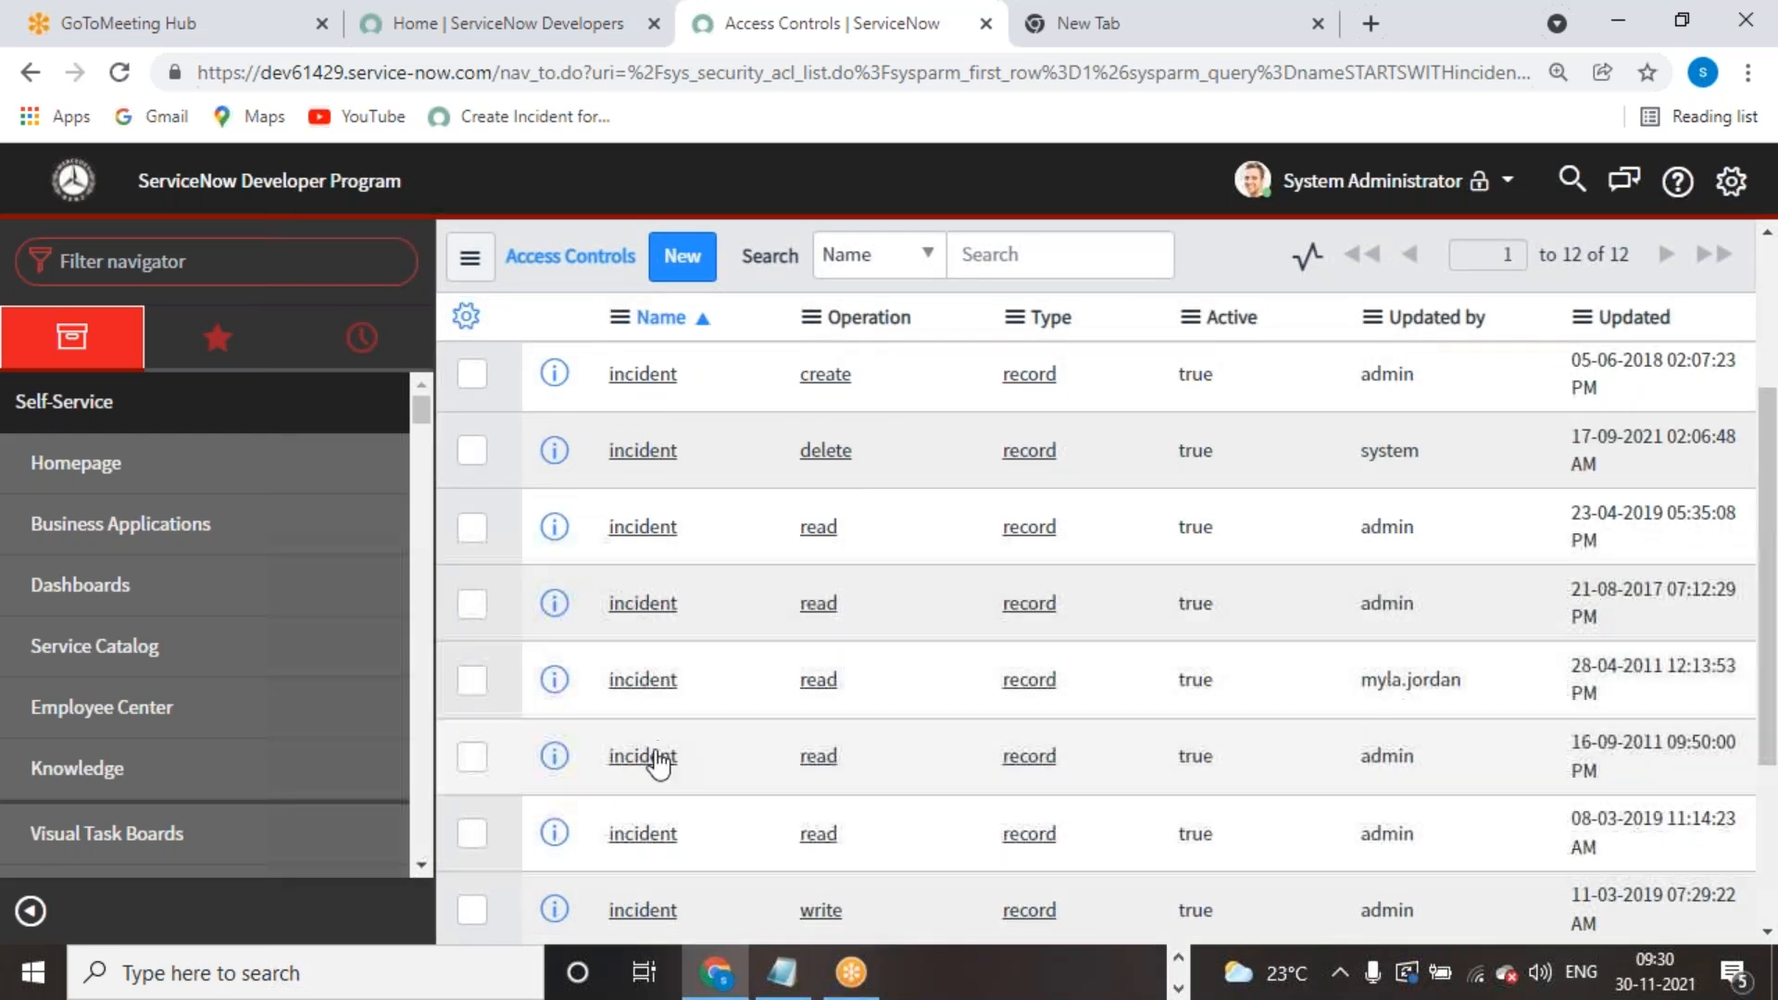
left_click(643, 758)
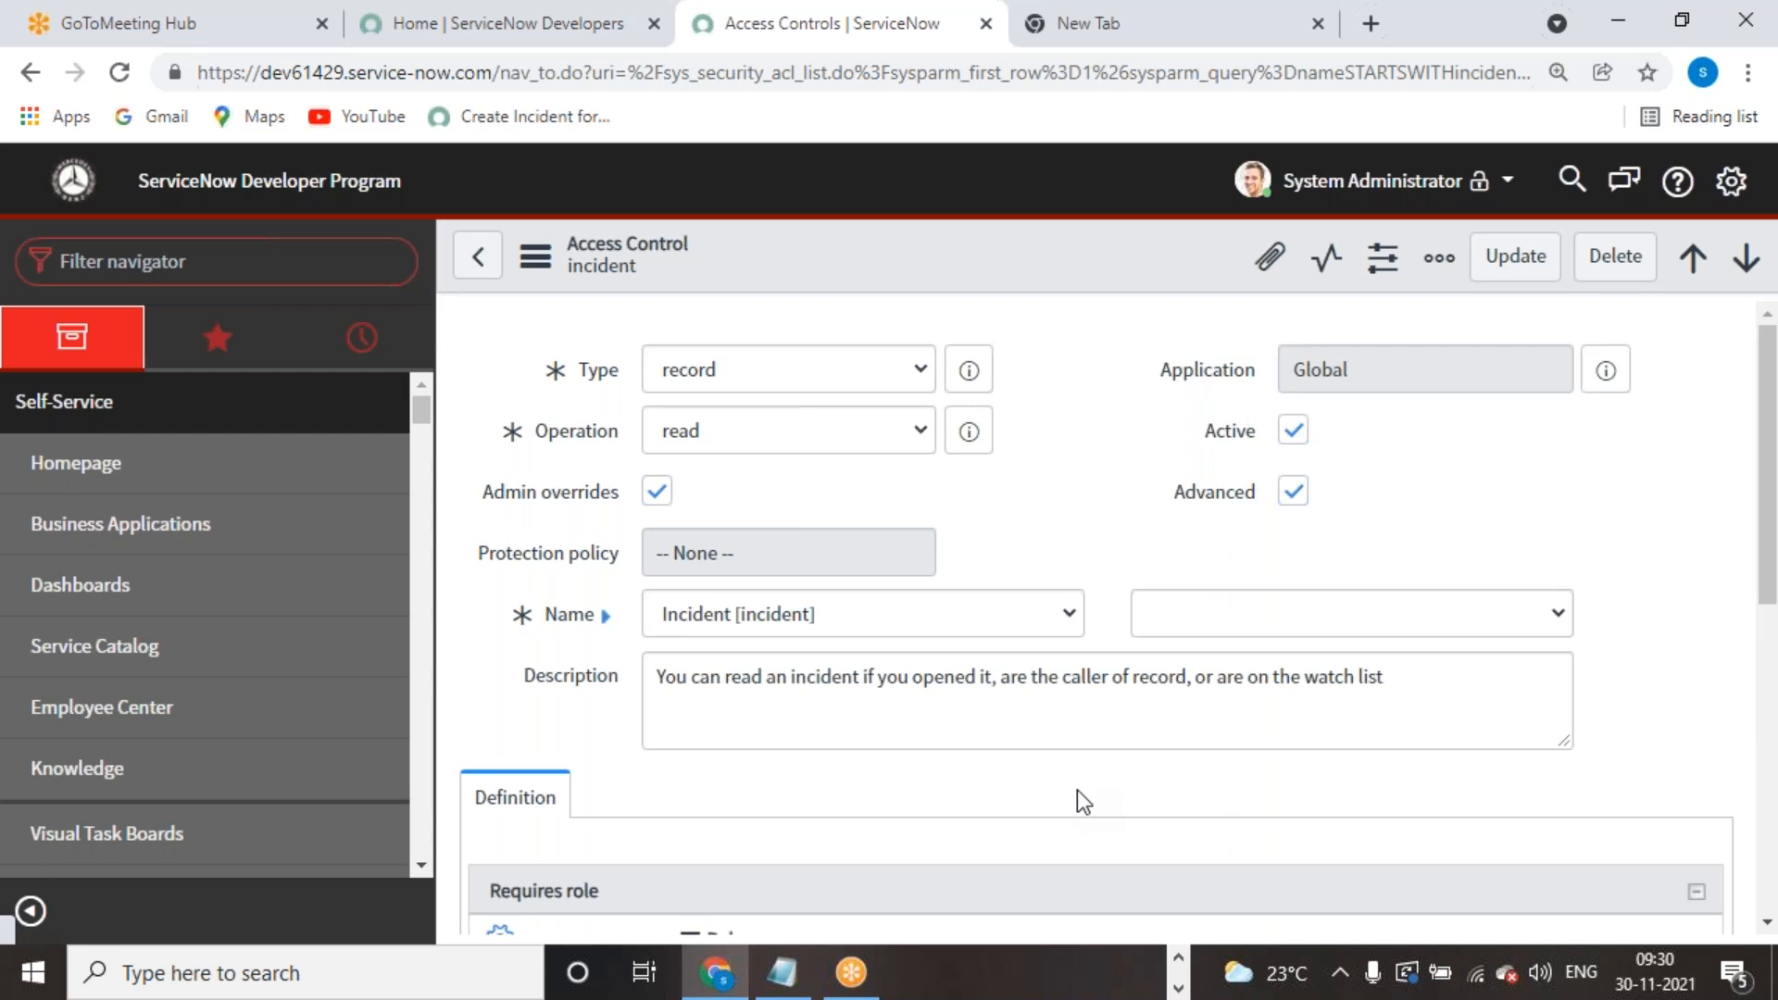
scroll(1076, 791, "down", 6)
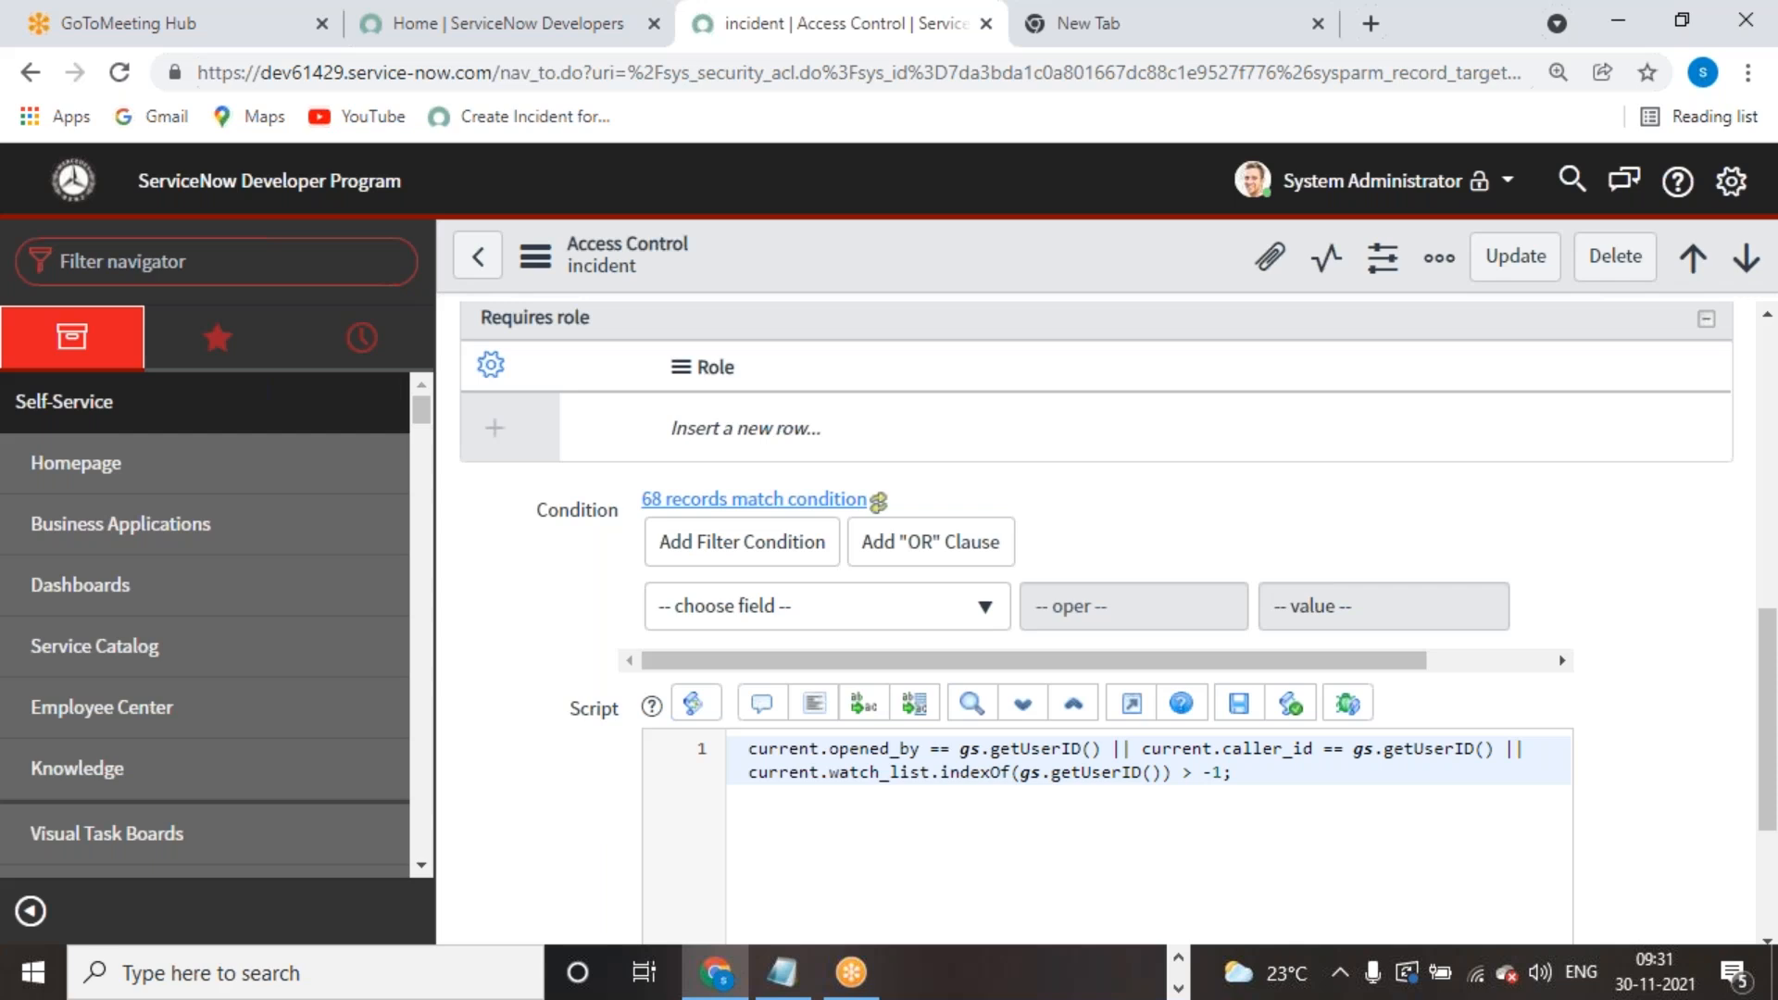
Step: Highlight the script's opened_by check against gs.getUserID() and compare the whole script with the read entry's description
triple_click(1062, 750)
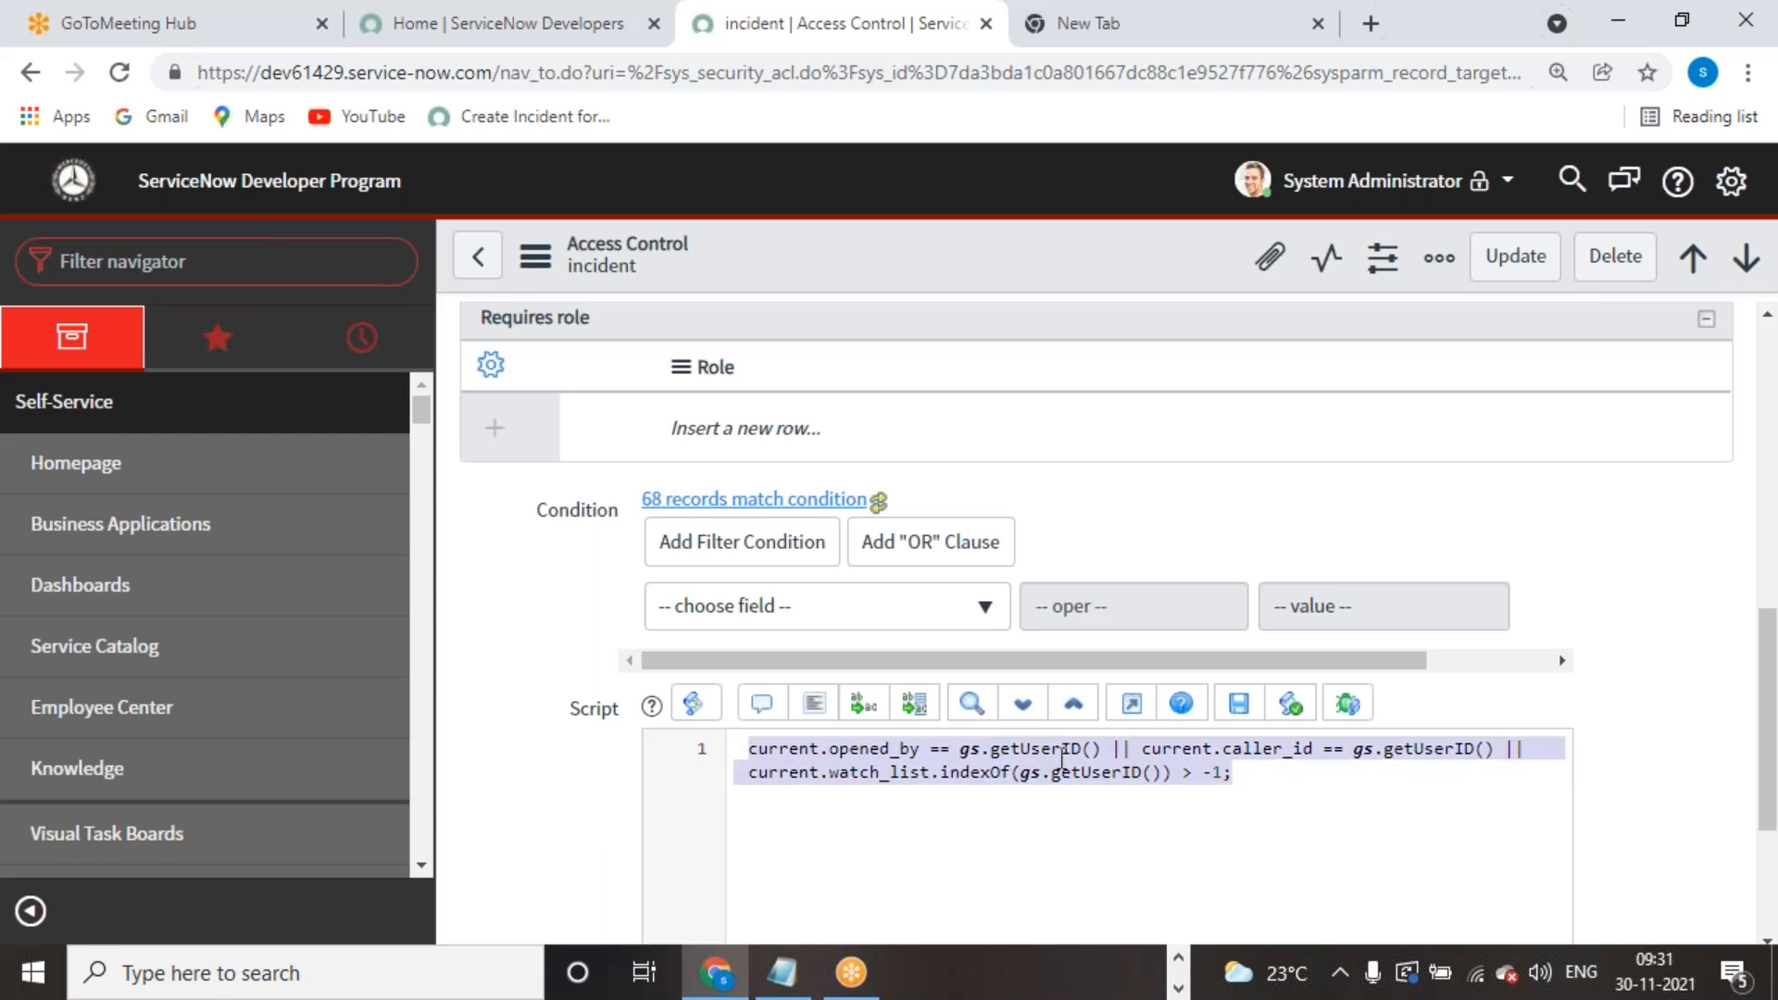
double_click(875, 752)
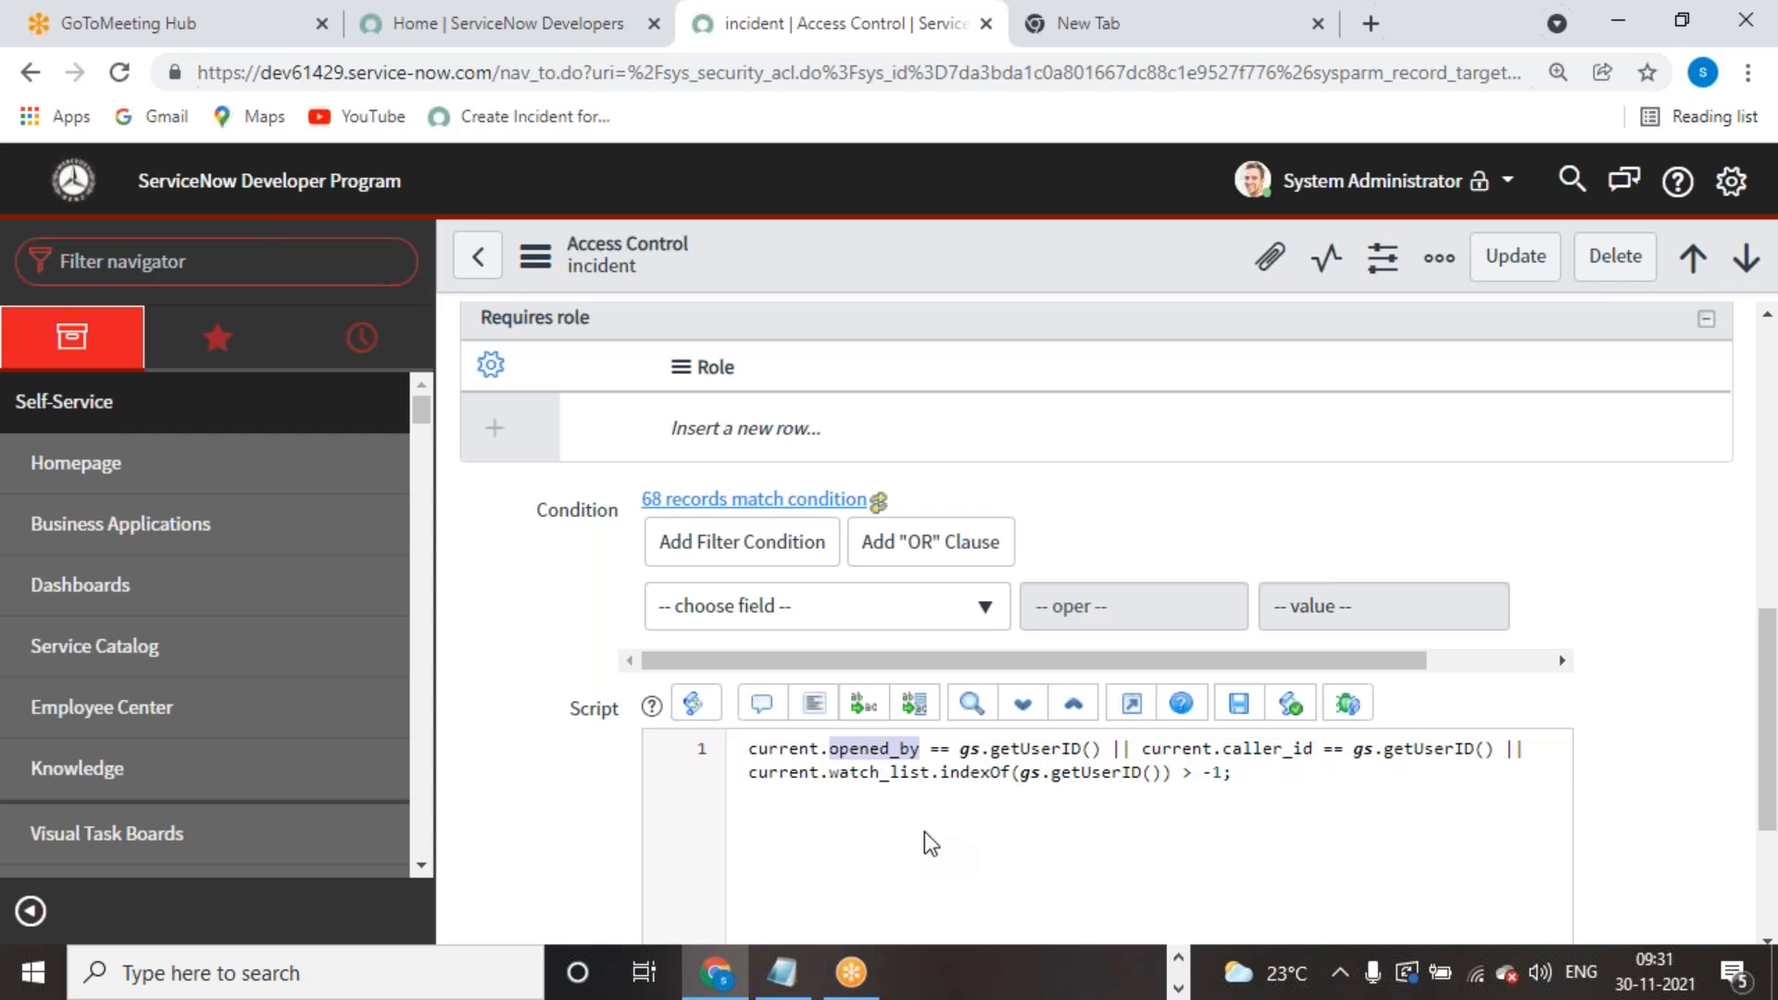
left_click(1001, 830)
left_click_drag(1105, 753, 741, 751)
left_click(1157, 861)
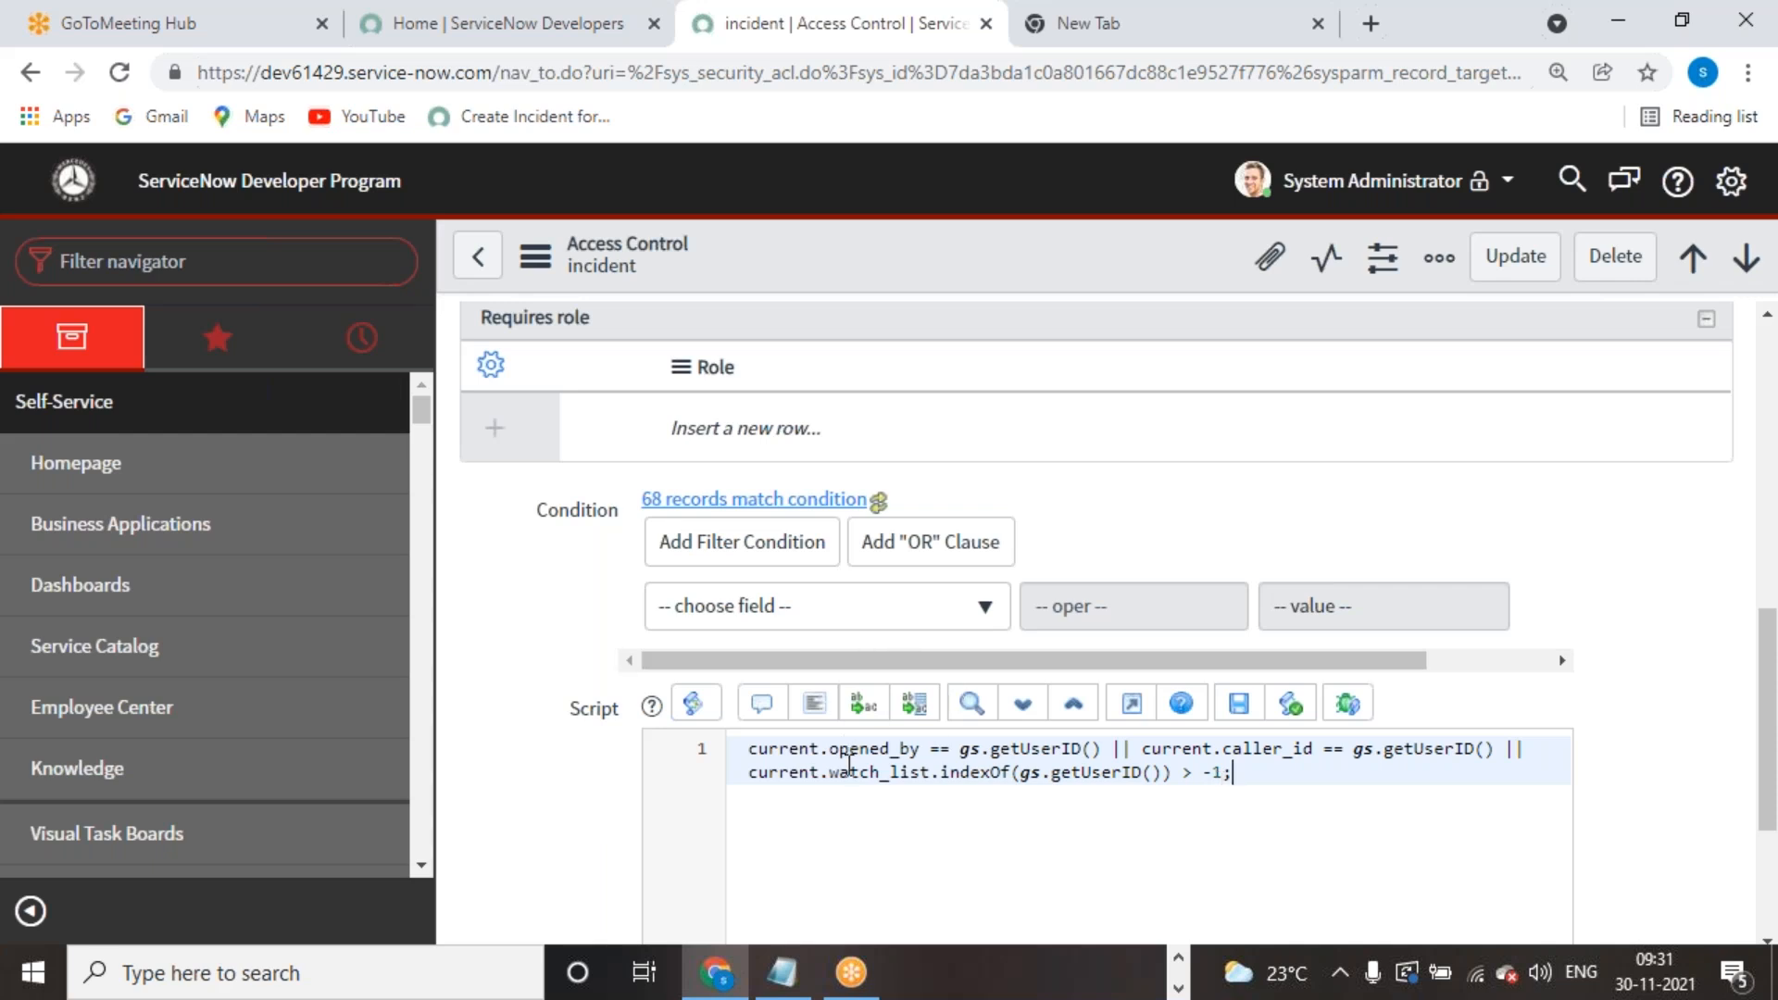
scroll(1063, 829, "up", 6)
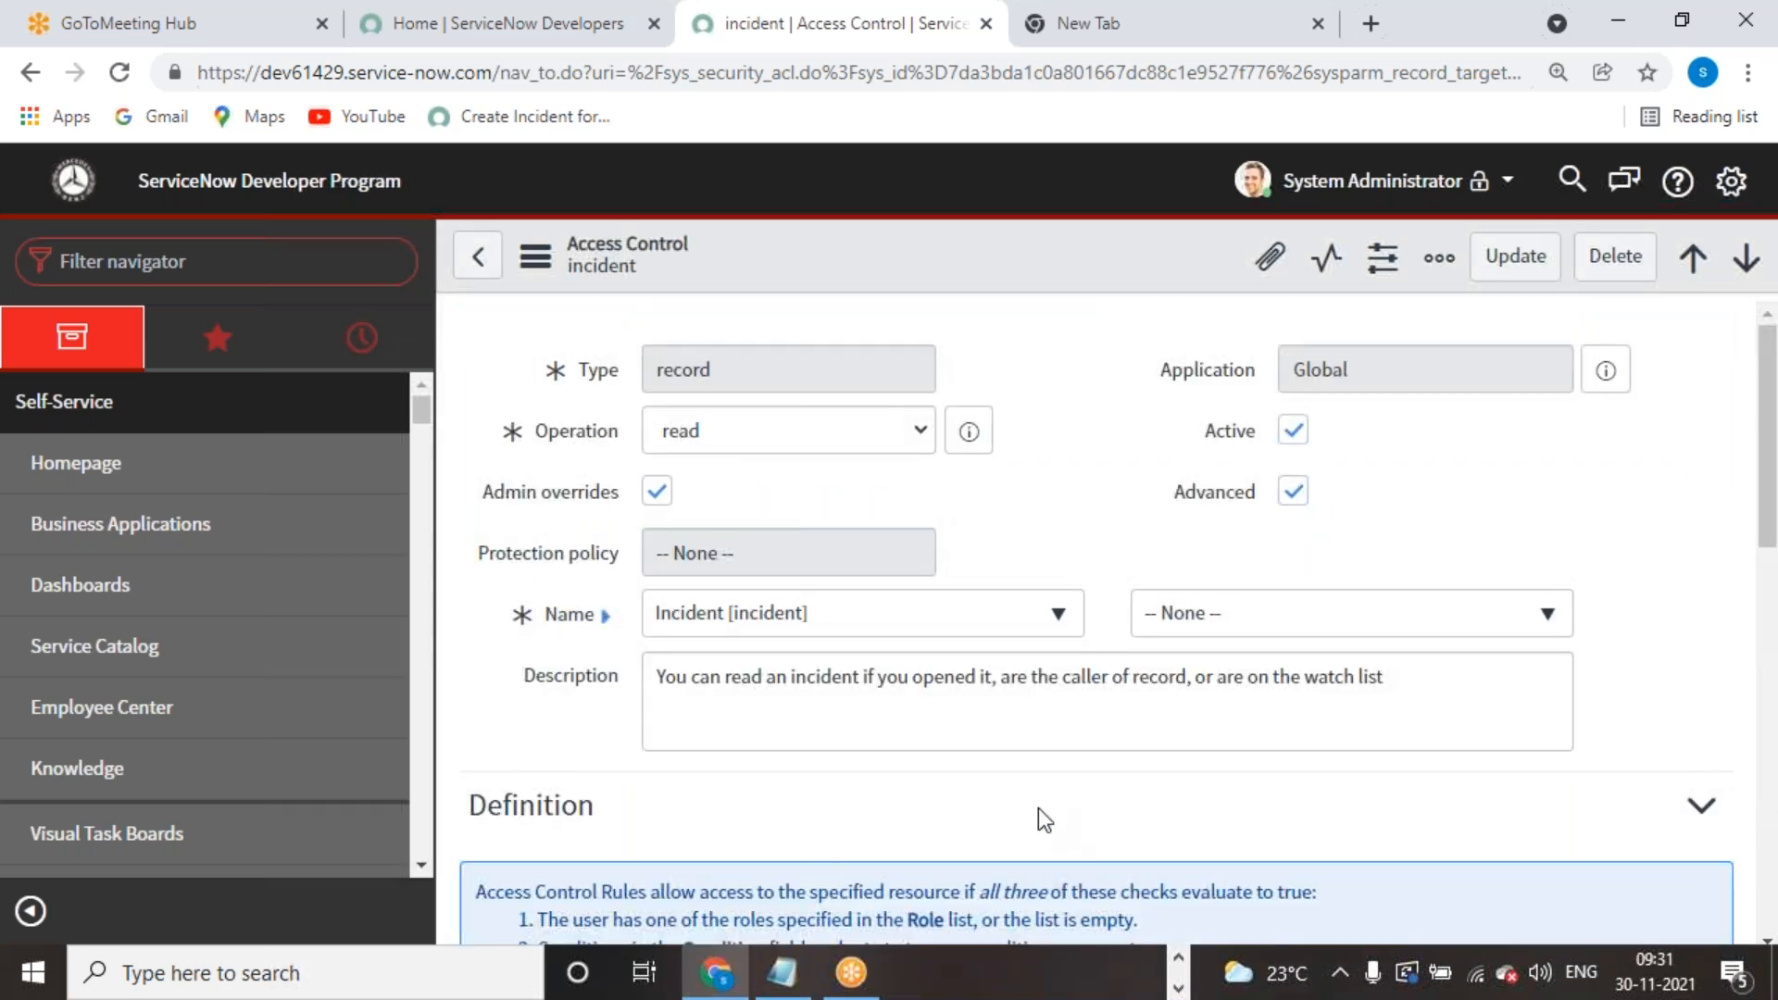
scroll(735, 702, "down", 6)
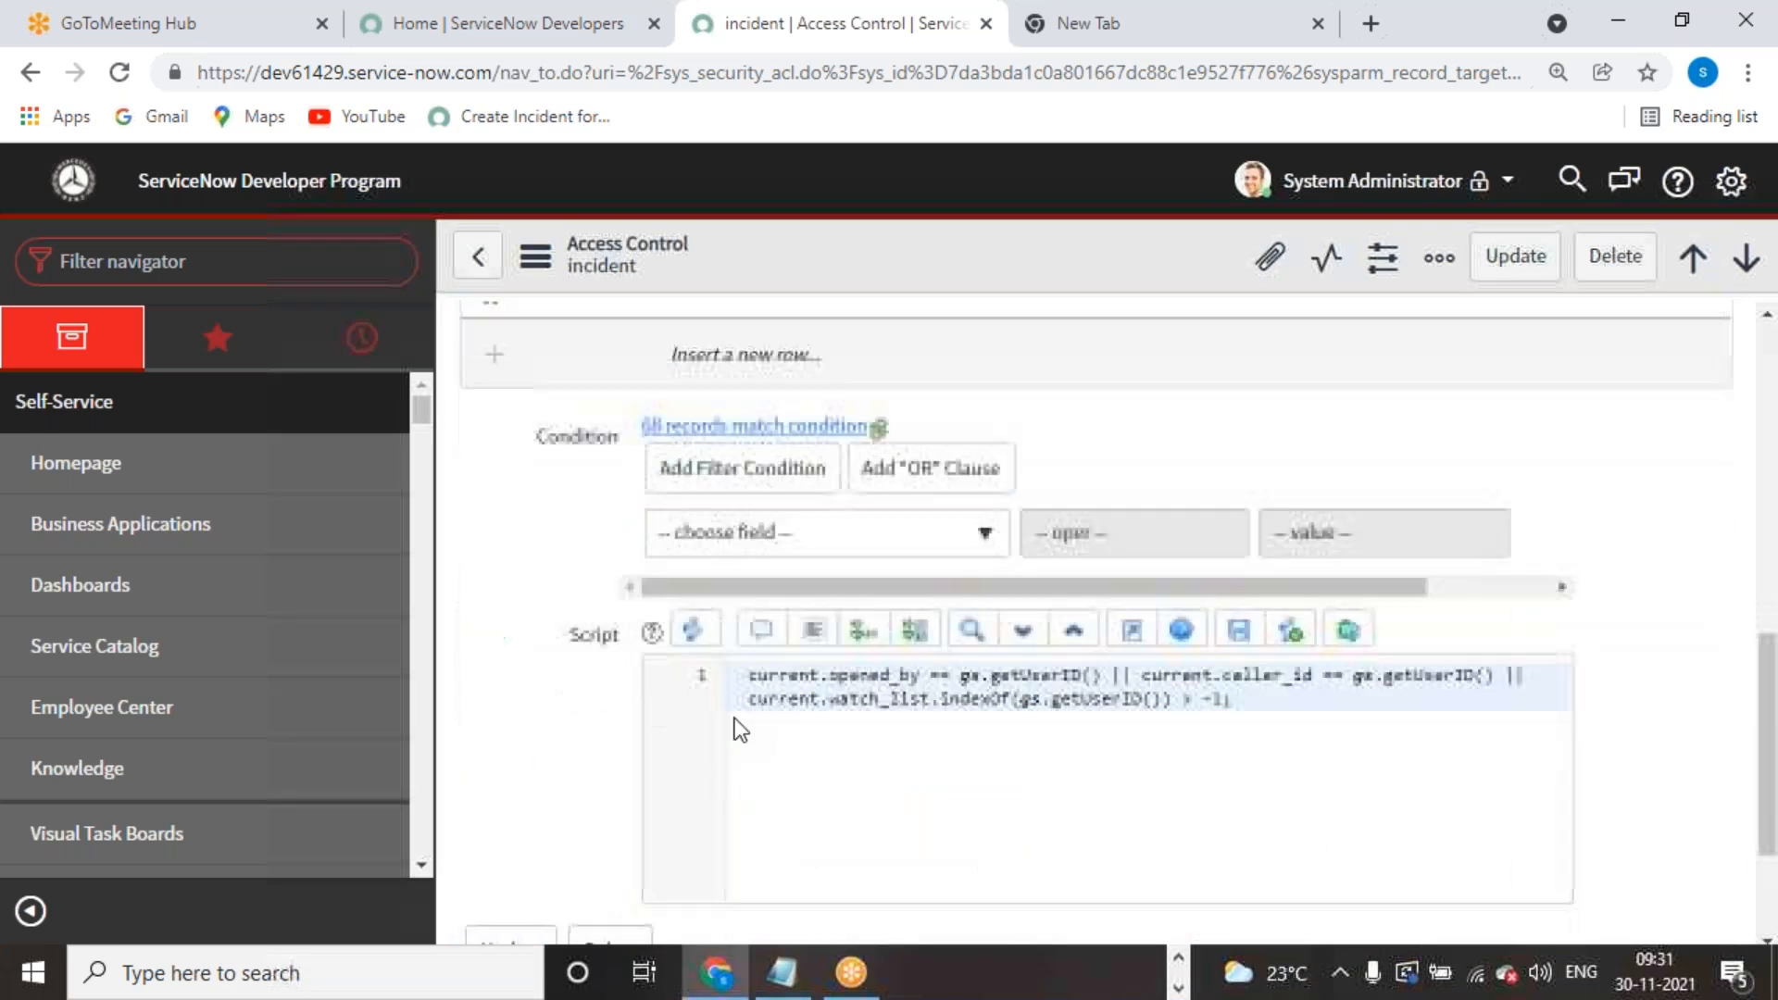
Step: Return to the access controls list, open the incident delete entry and review its operation and required role
left_click(478, 256)
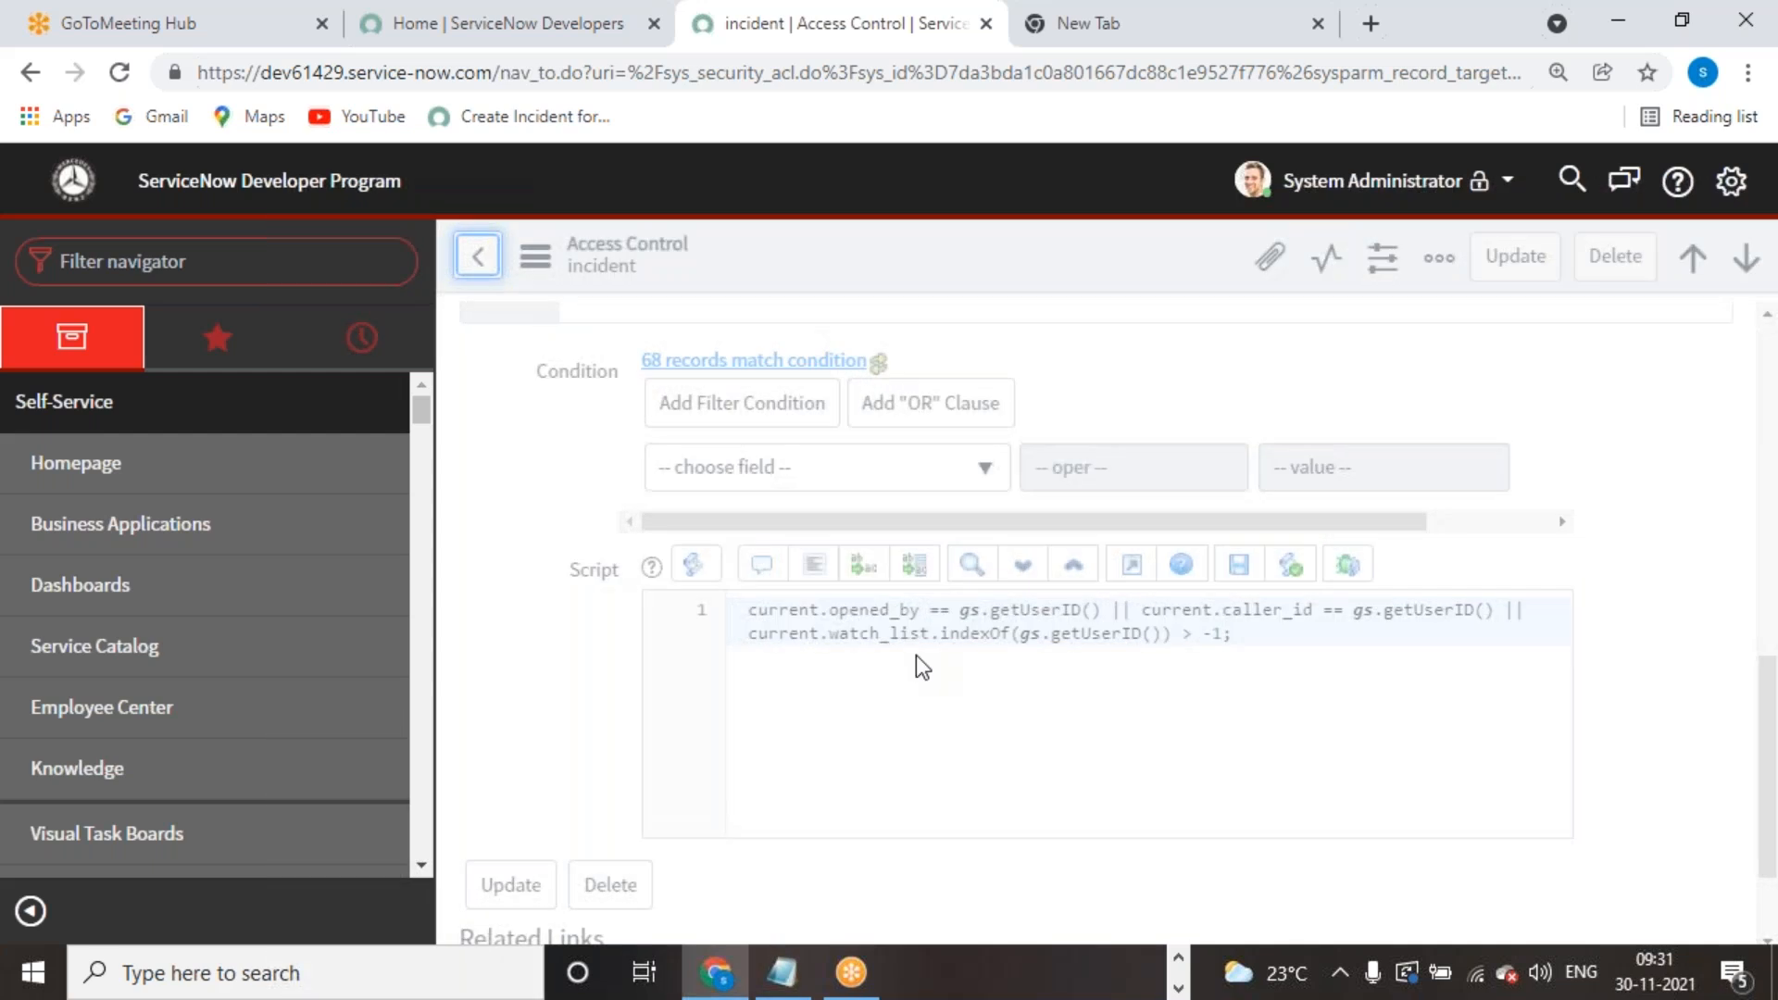
scroll(902, 681, "down", 3)
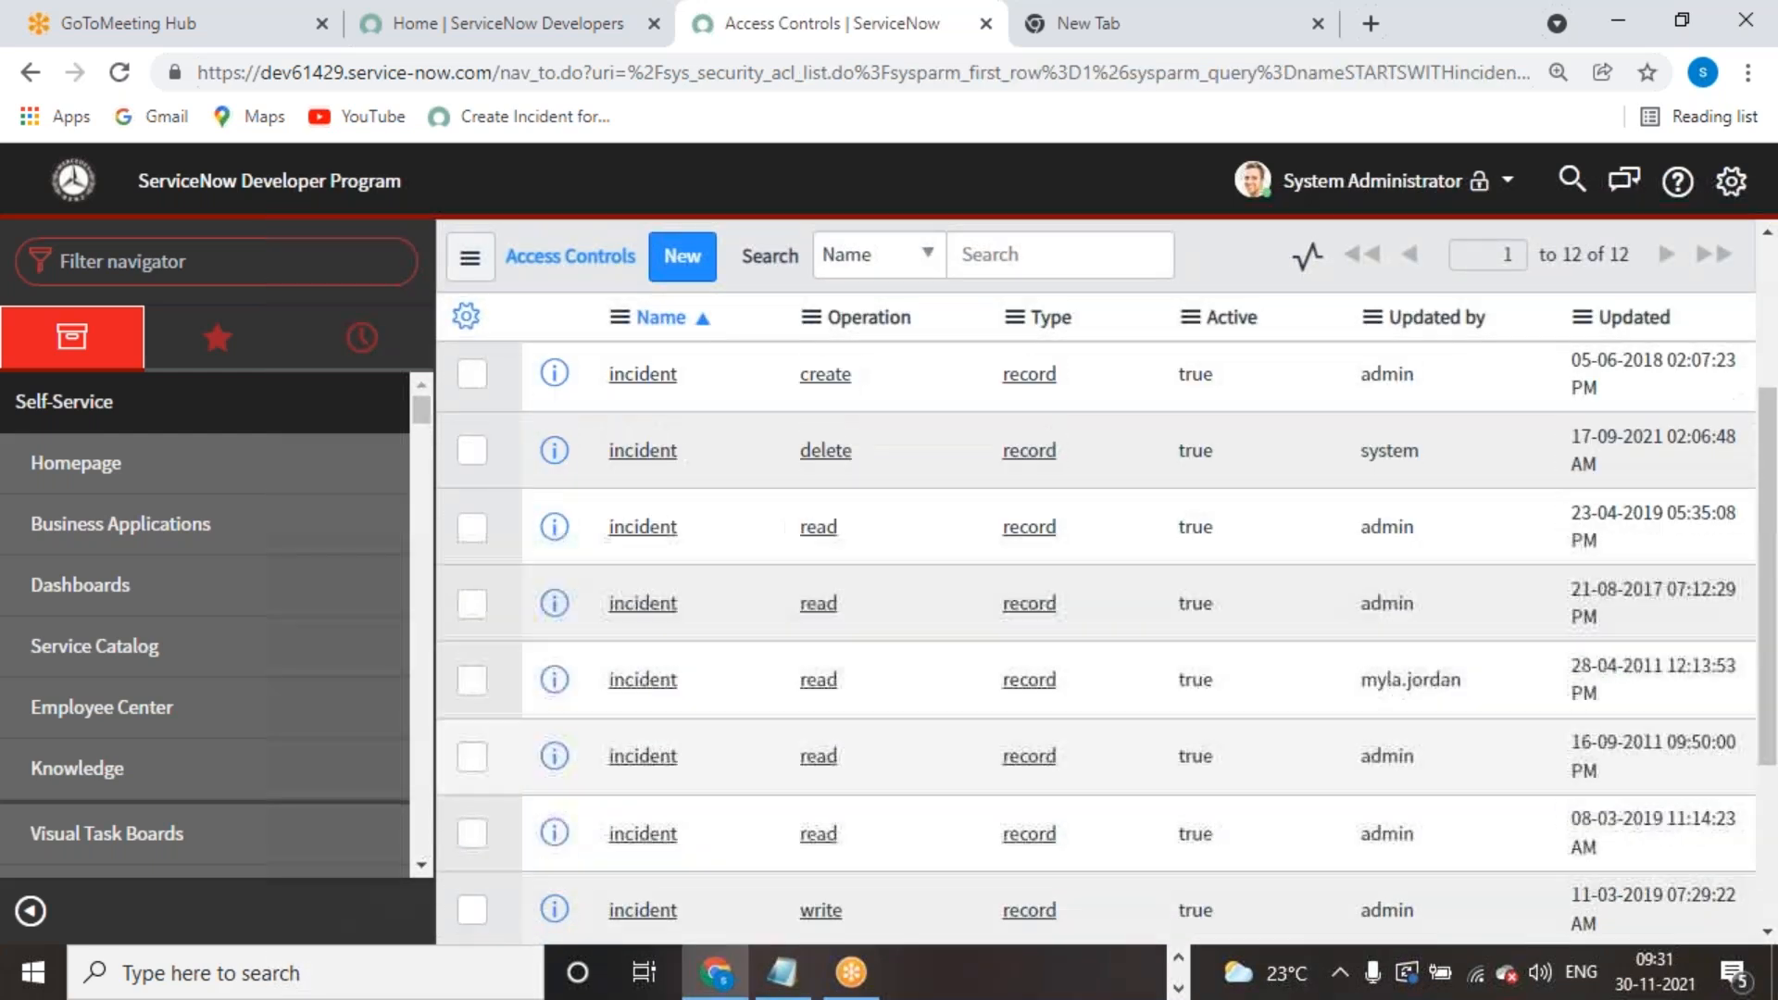
scroll(715, 676, "up", 3)
left_click(648, 729)
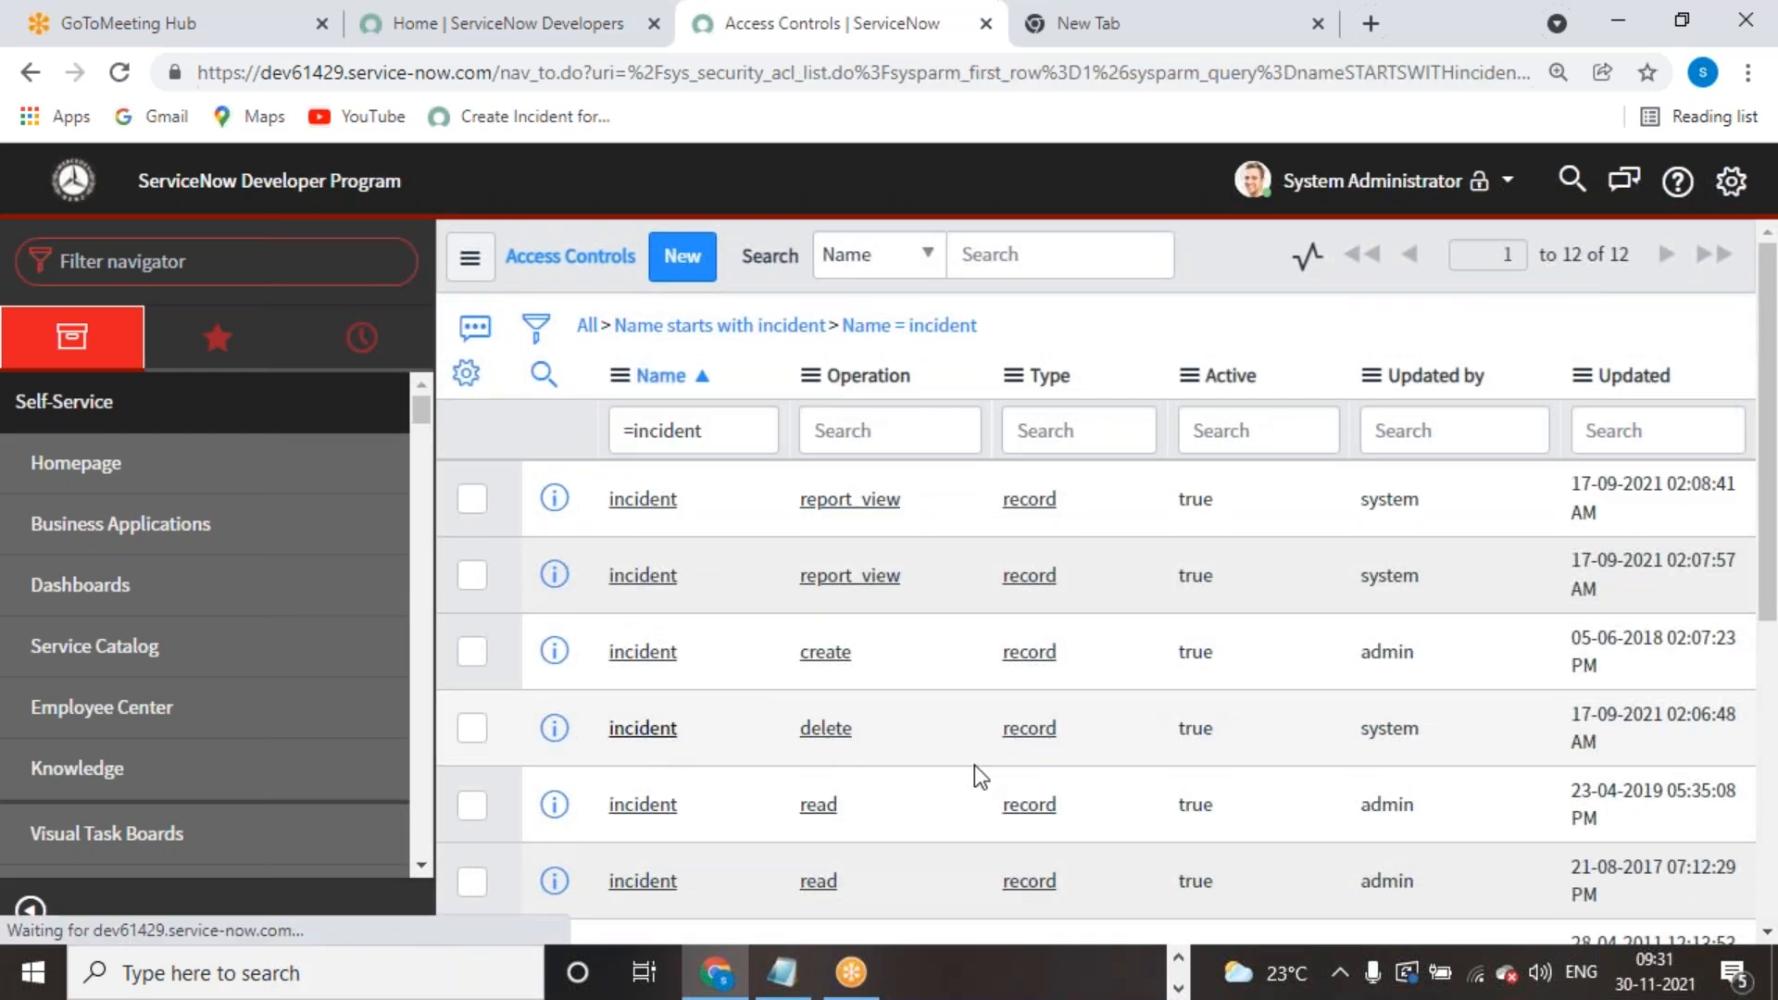
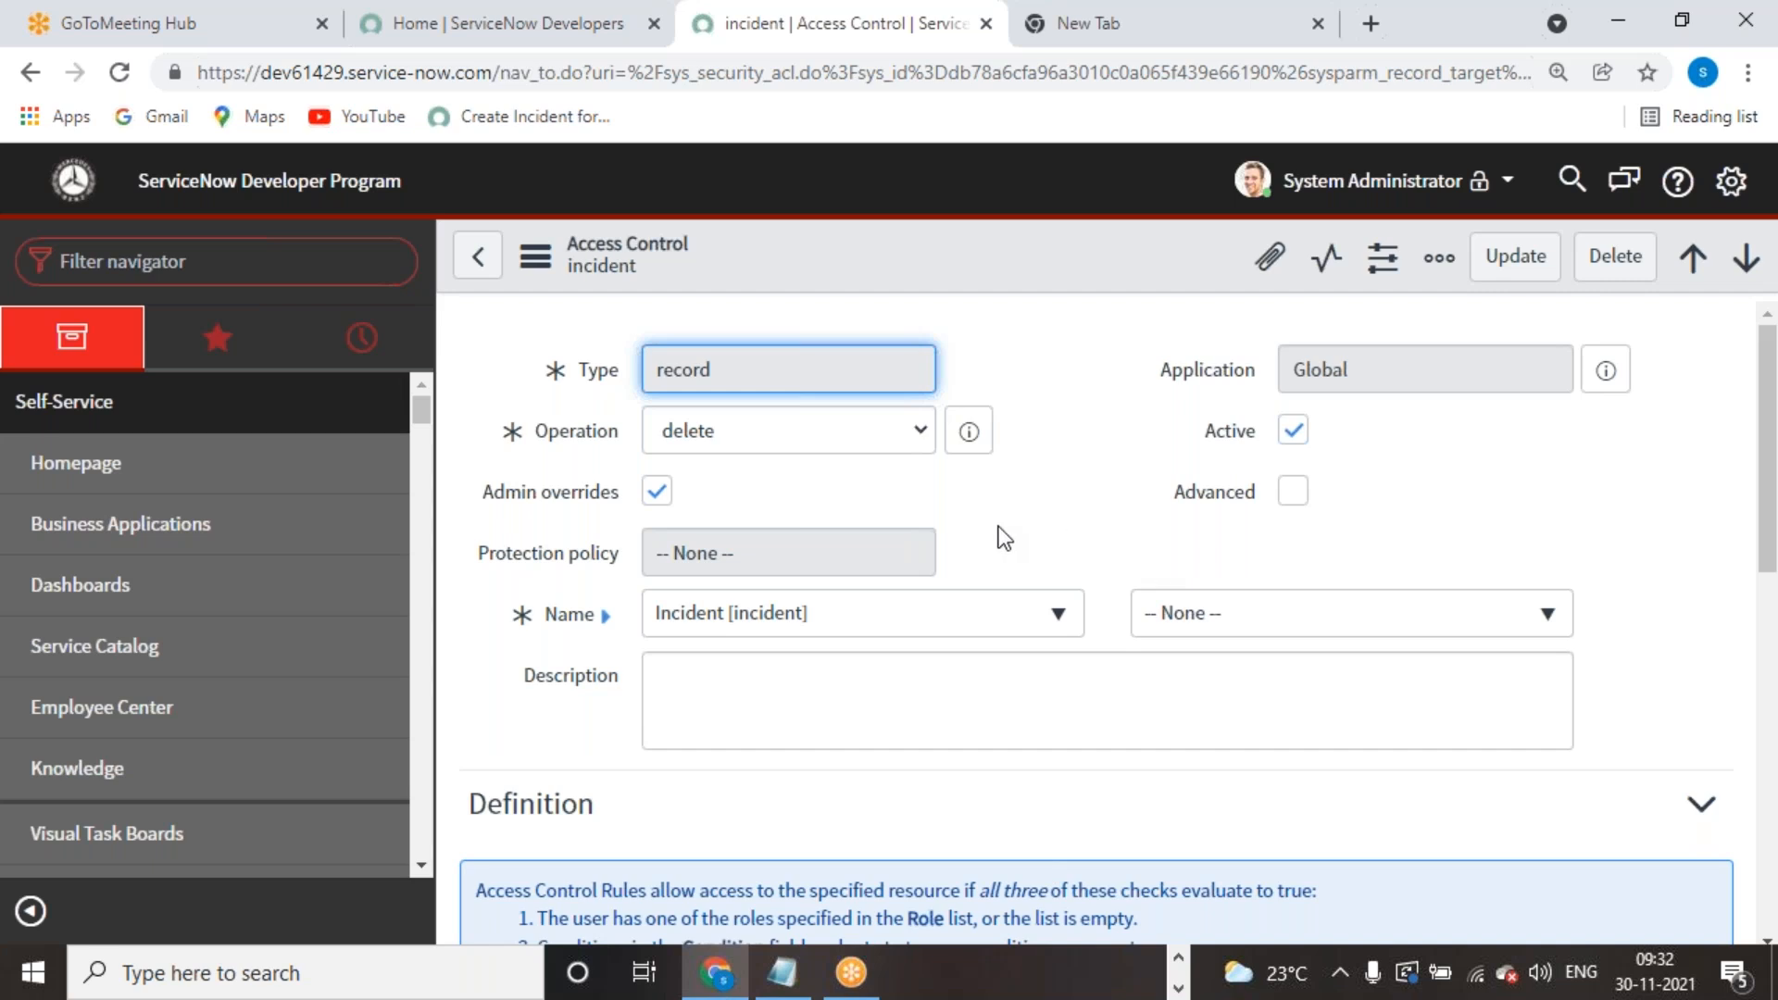
scroll(998, 526, "down", 6)
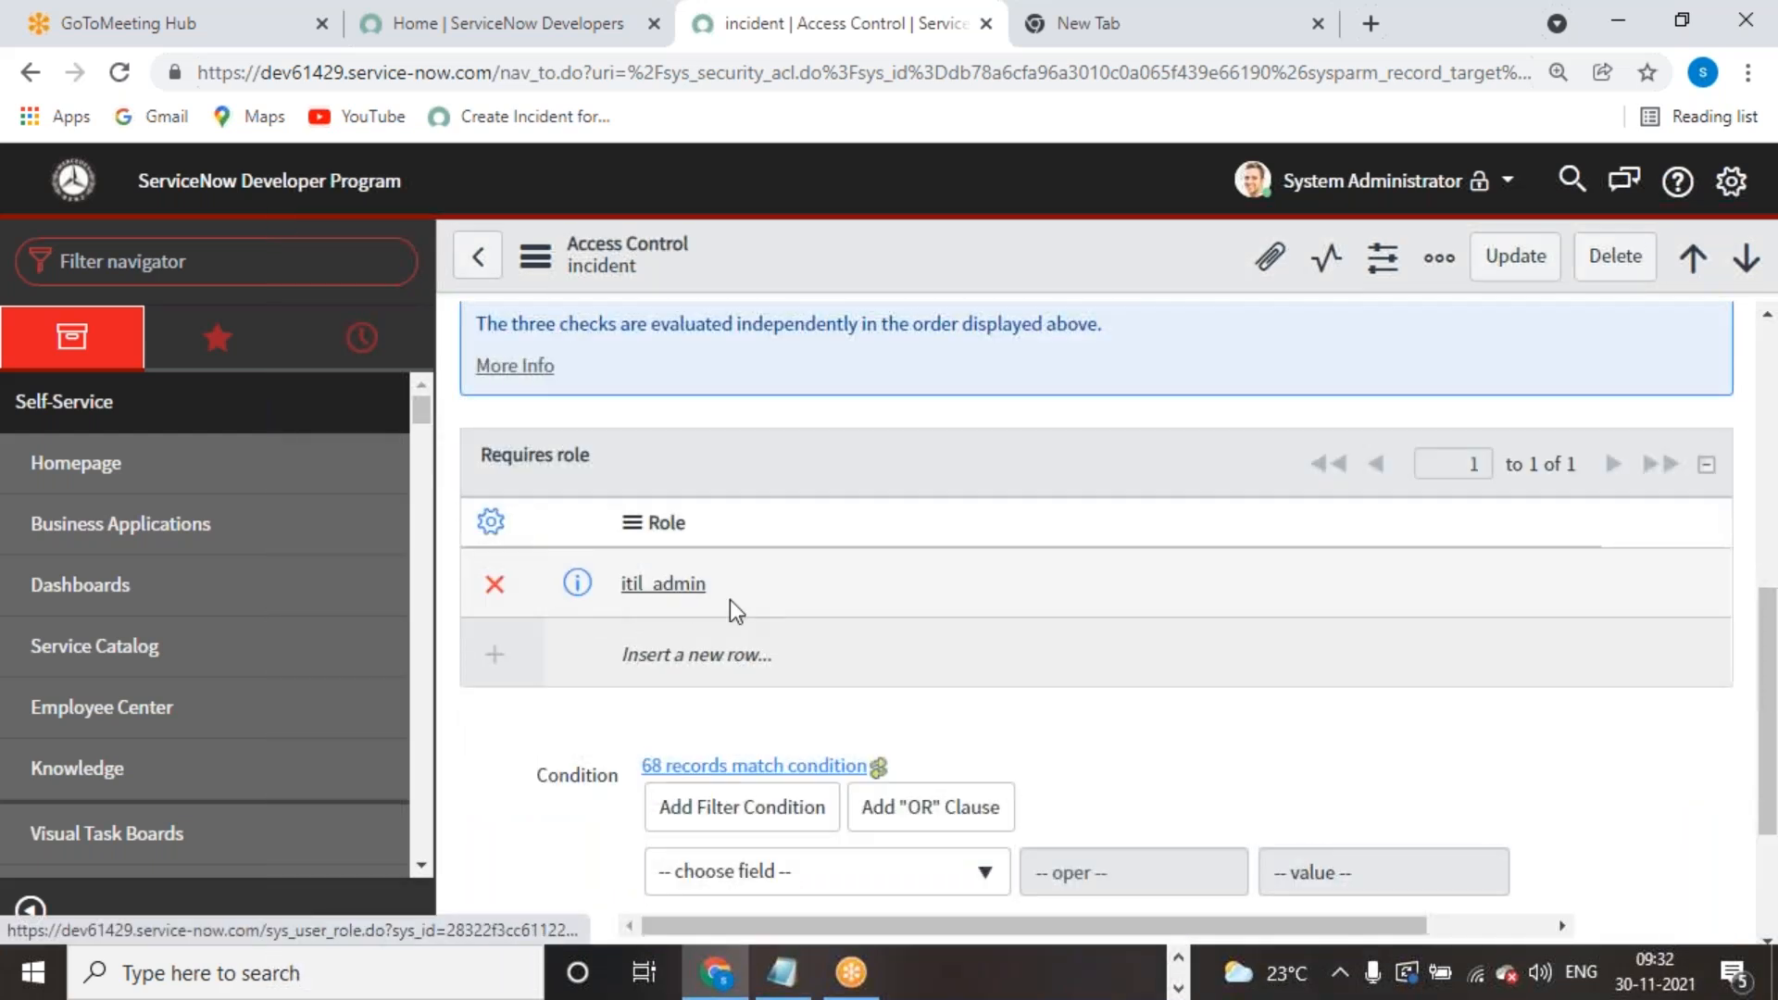
scroll(774, 623, "up", 6)
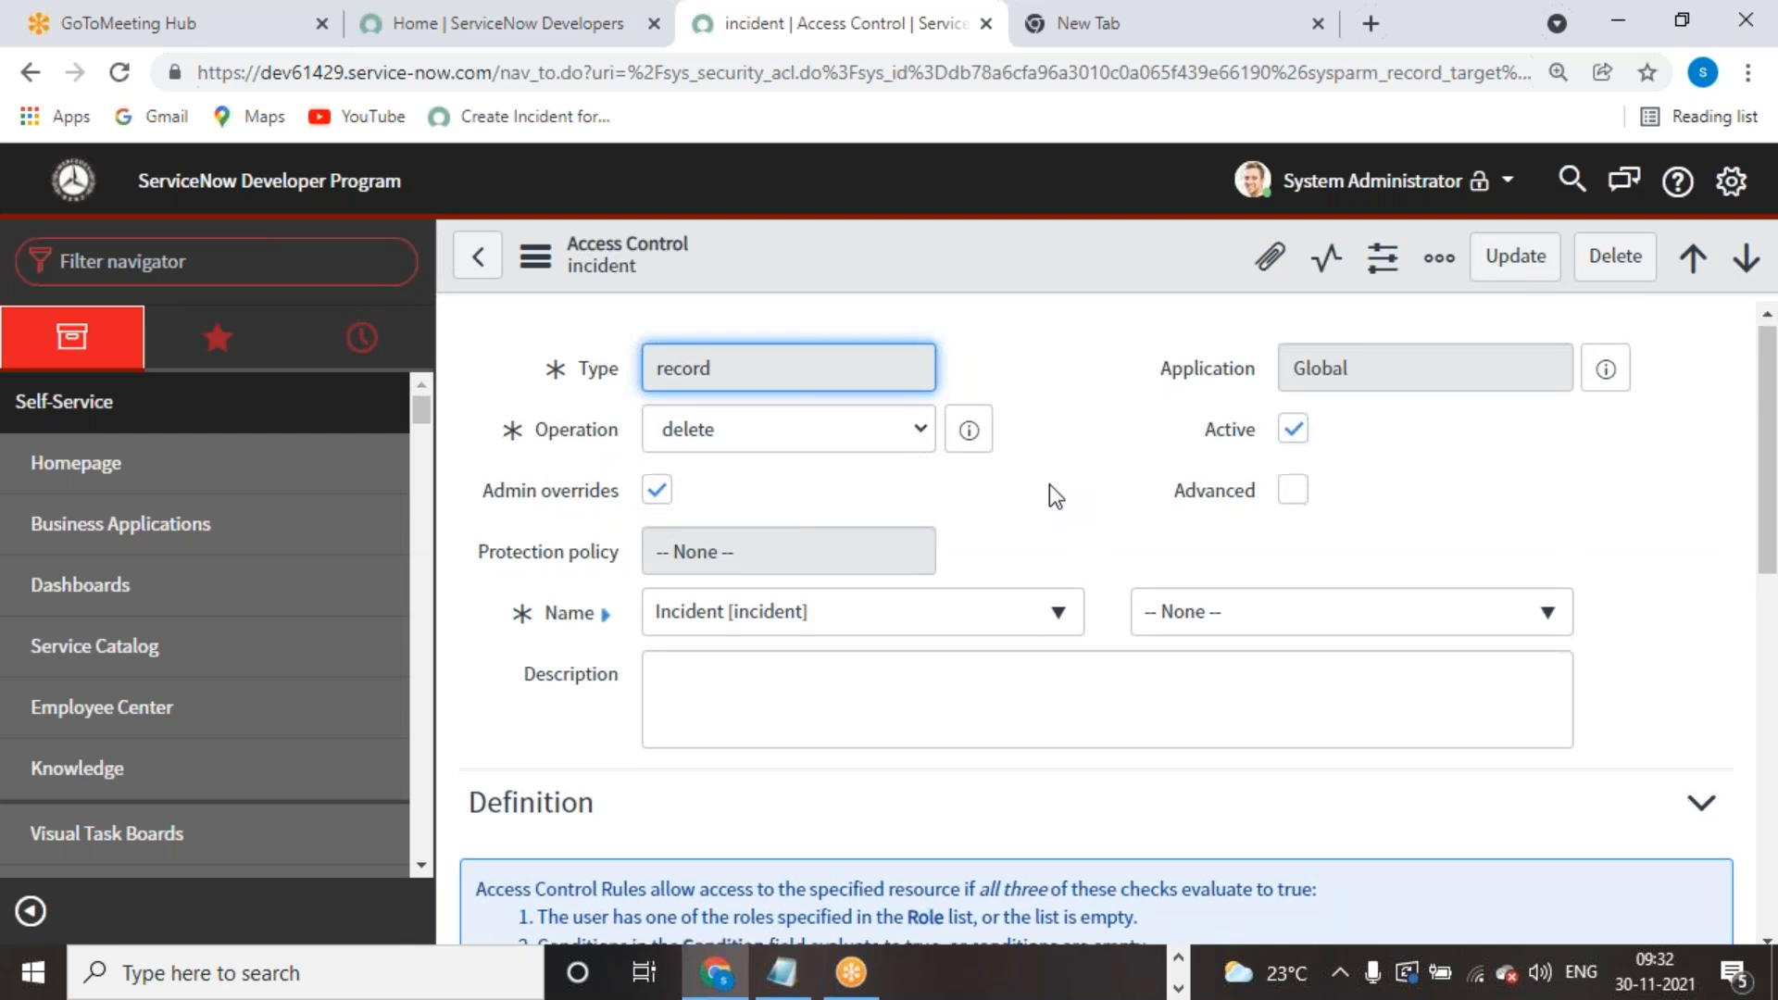
Step: Compare the delete entry's operation and table settings with its access rule checks, required role and condition
scroll(1048, 485, "down", 6)
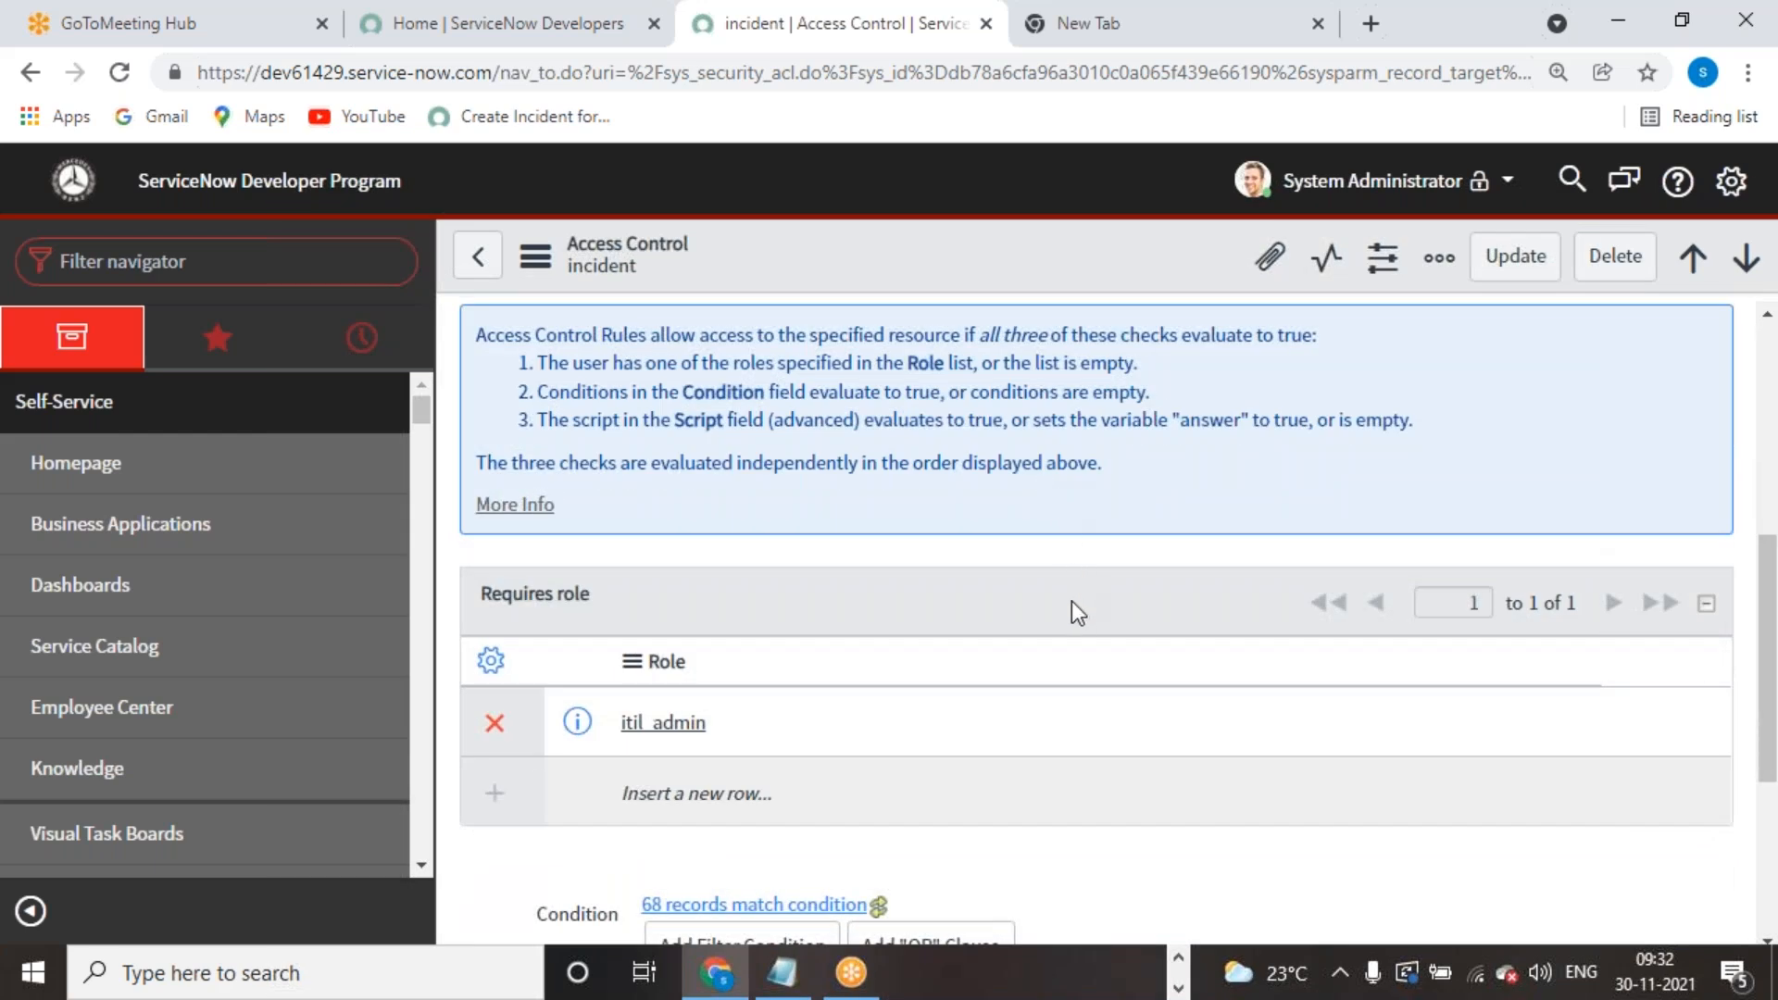
scroll(1071, 601, "up", 6)
scroll(1070, 601, "down", 1)
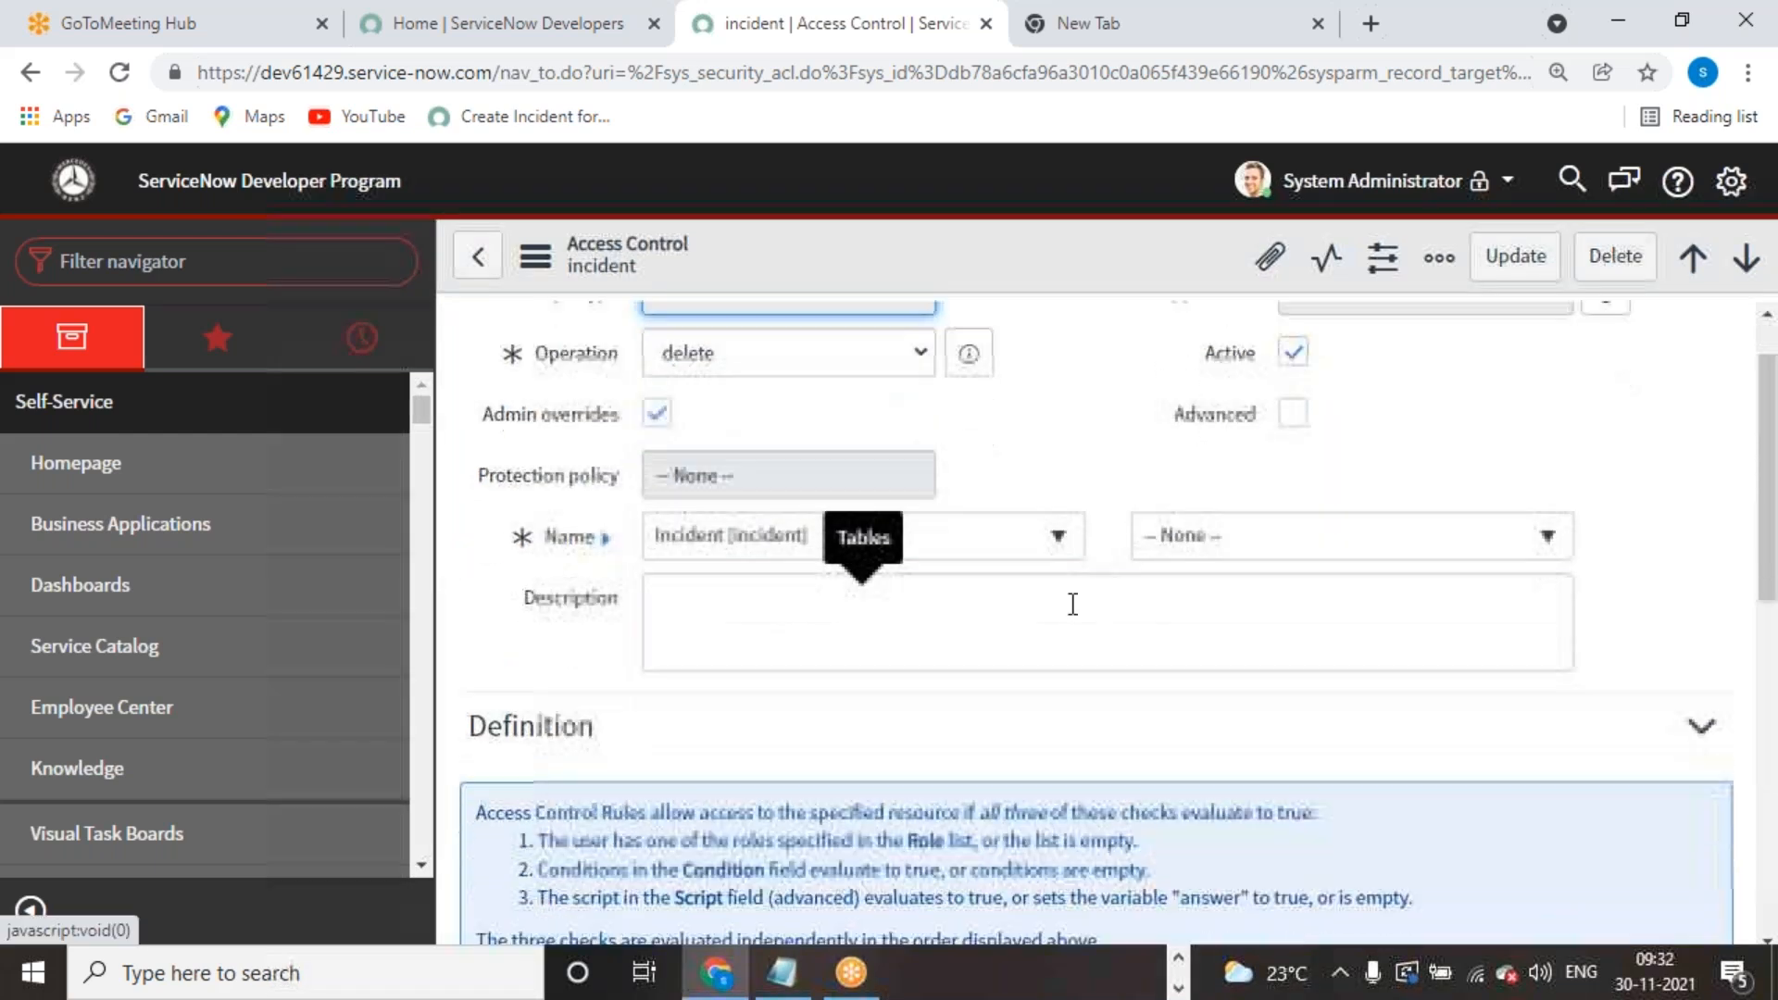
scroll(1072, 604, "down", 5)
scroll(870, 596, "up", 6)
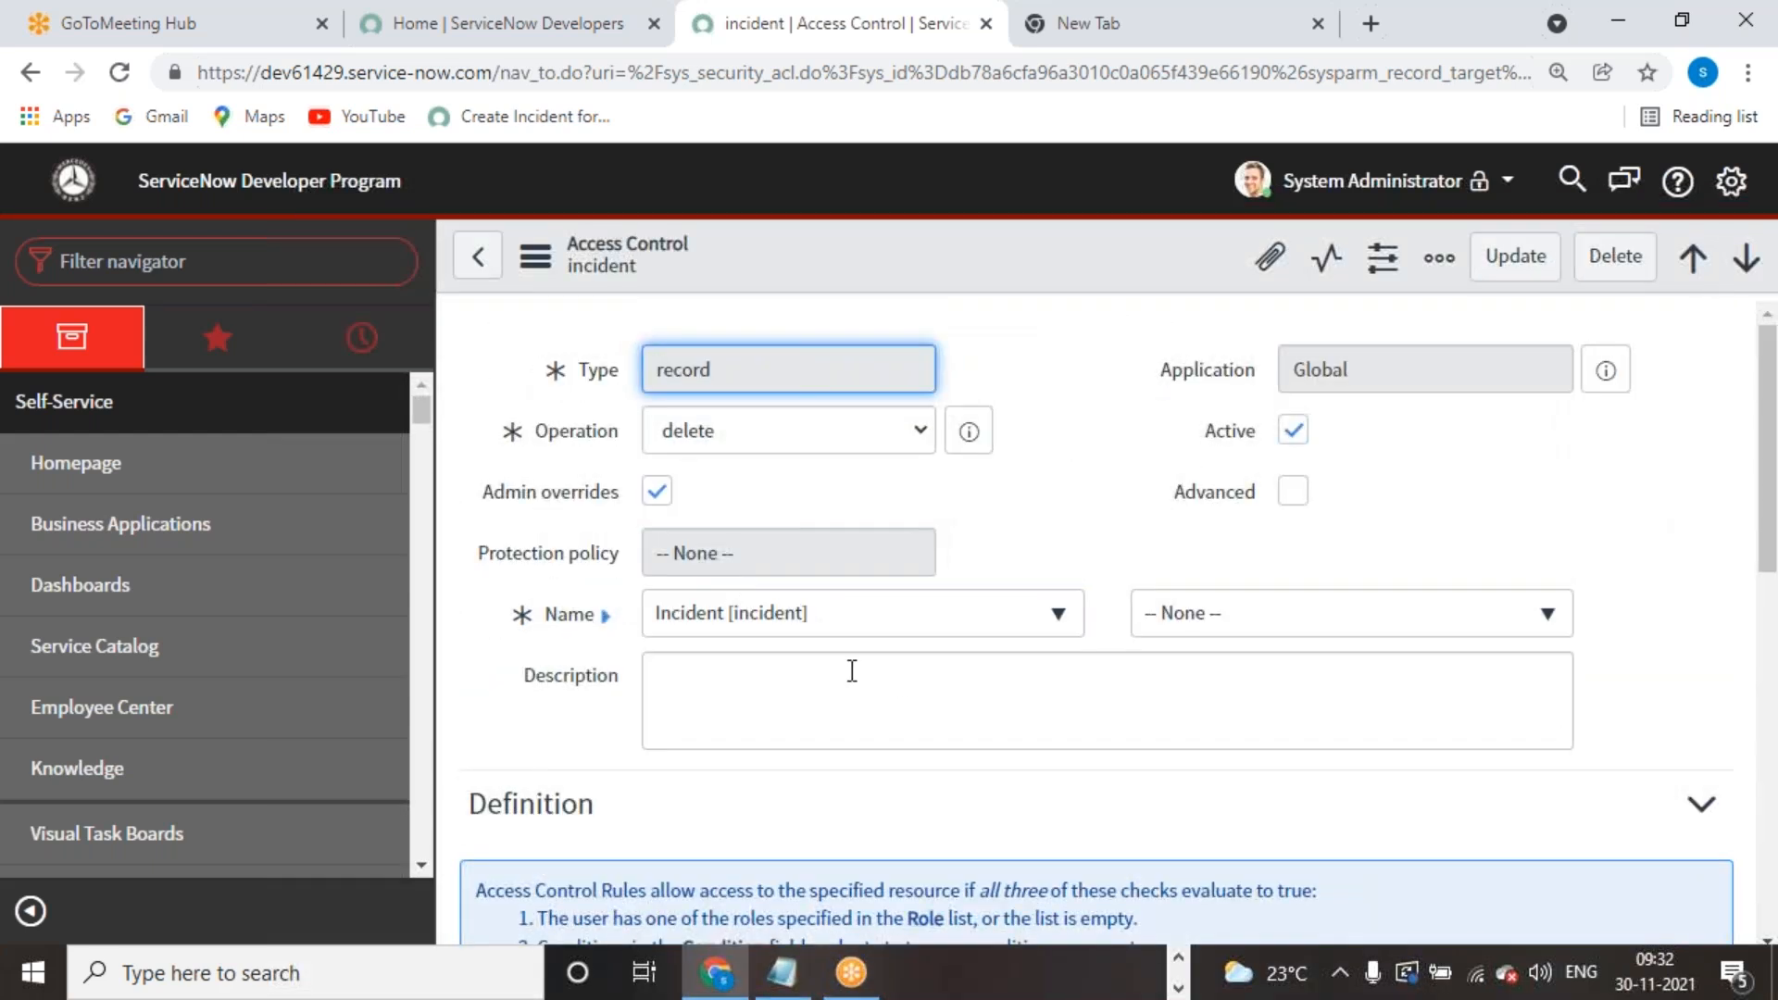
scroll(786, 840, "down", 5)
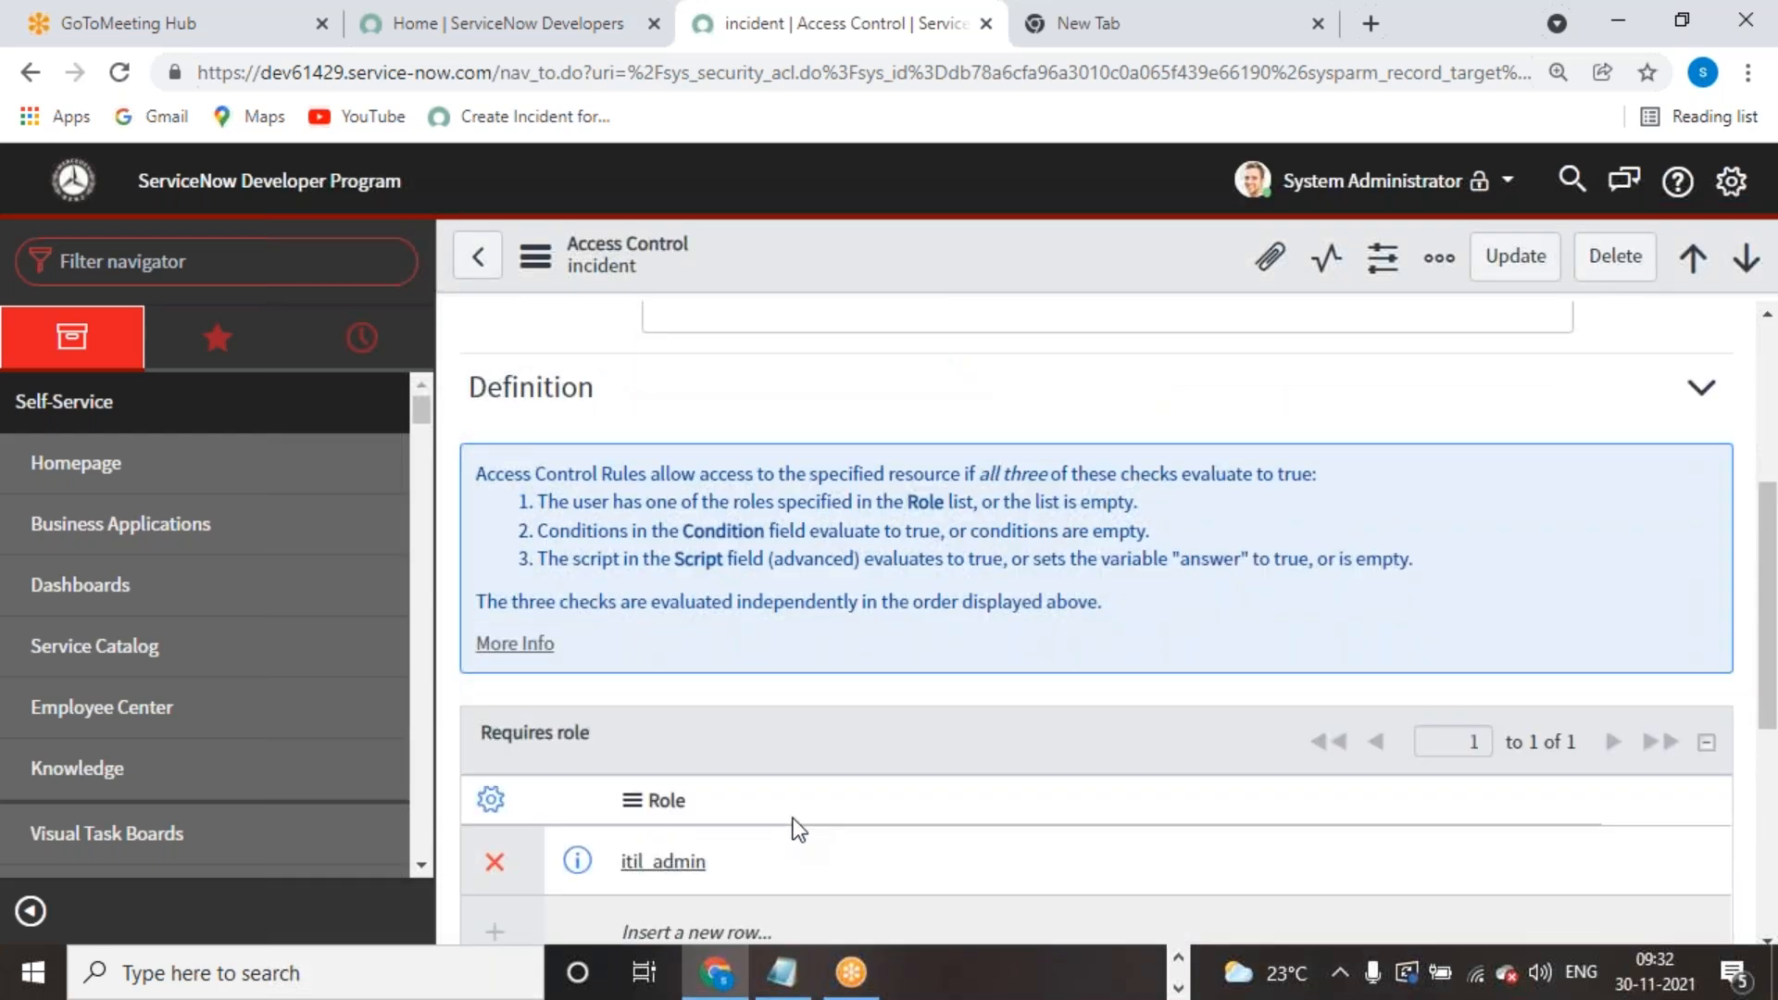
scroll(798, 802, "down", 3)
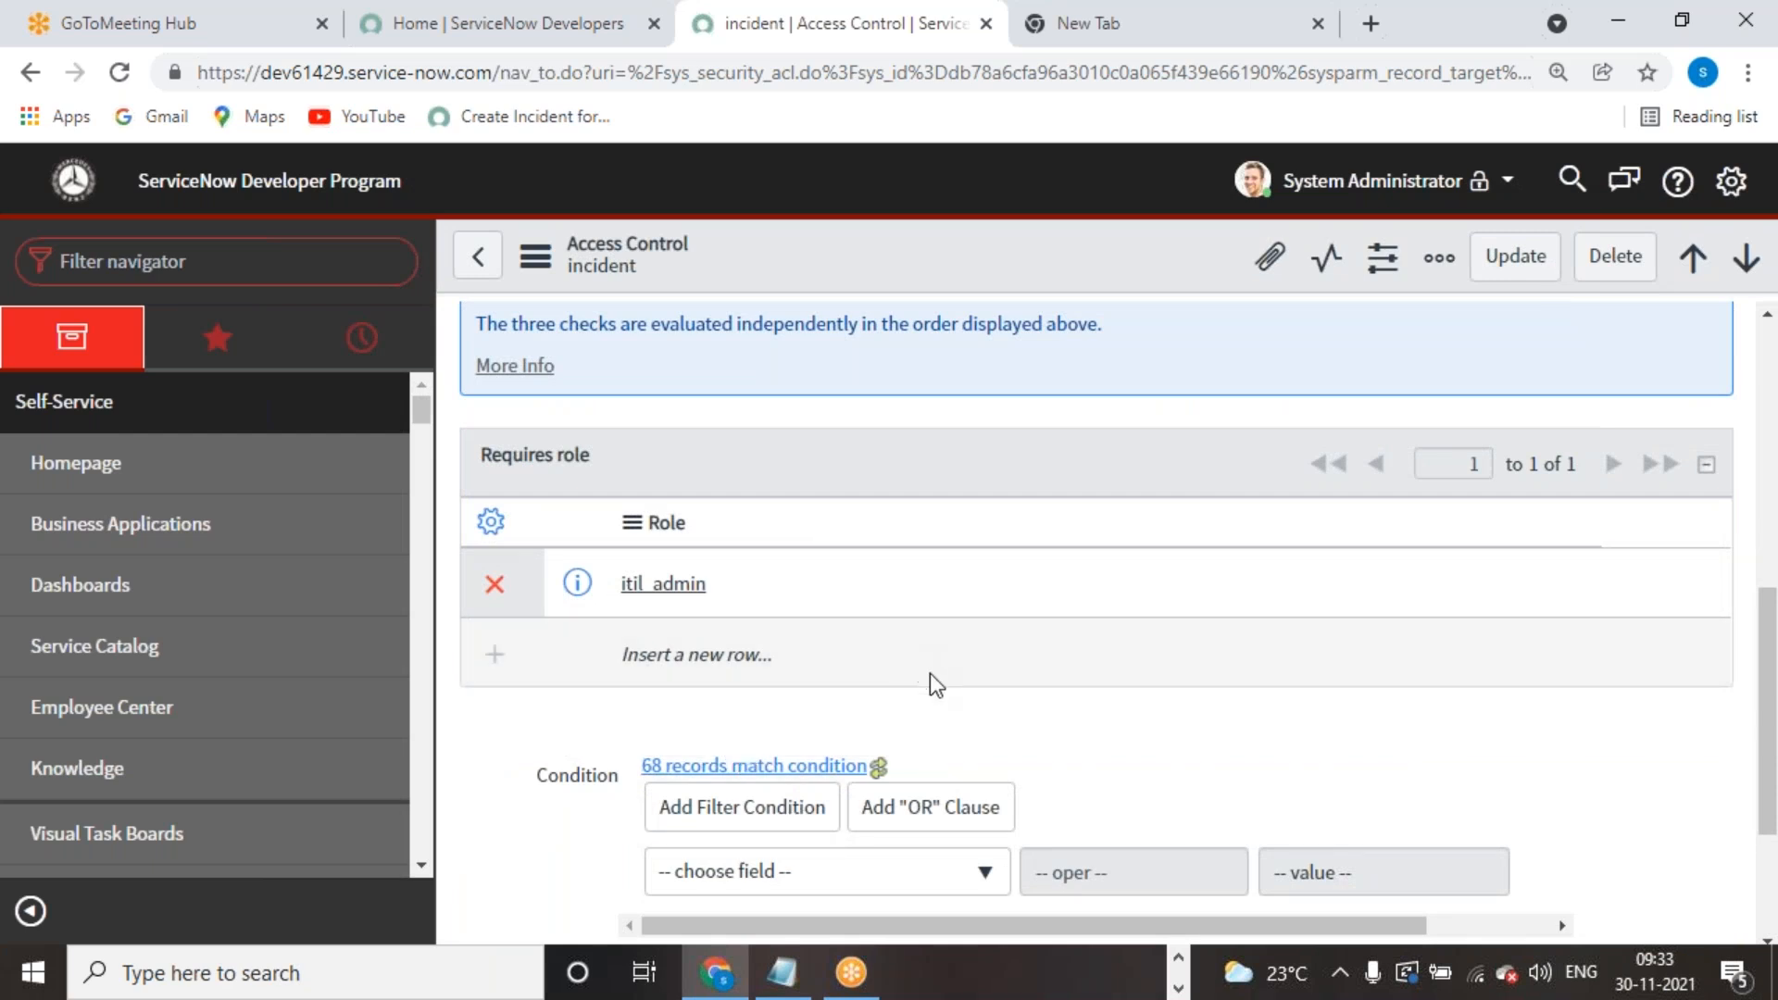
Step: Leave the incident delete entry and return to the access controls list
scroll(992, 766, "up", 7)
left_click(478, 256)
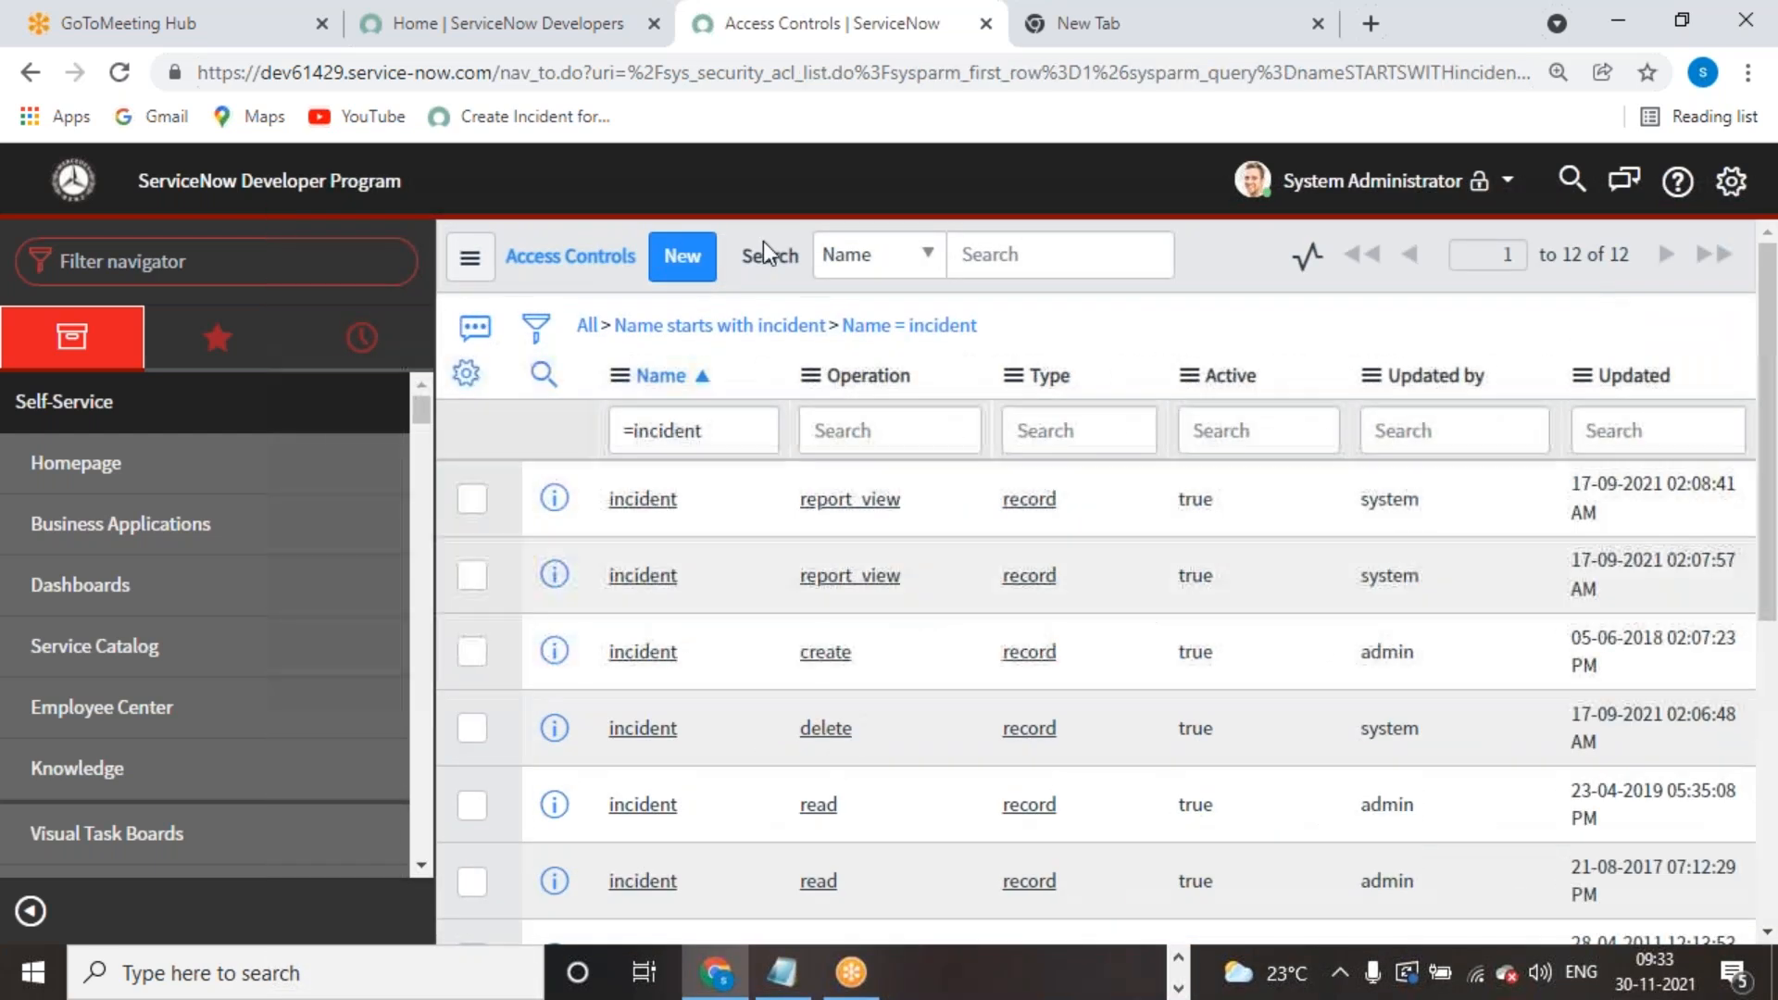
left_click(212, 274)
type("itil")
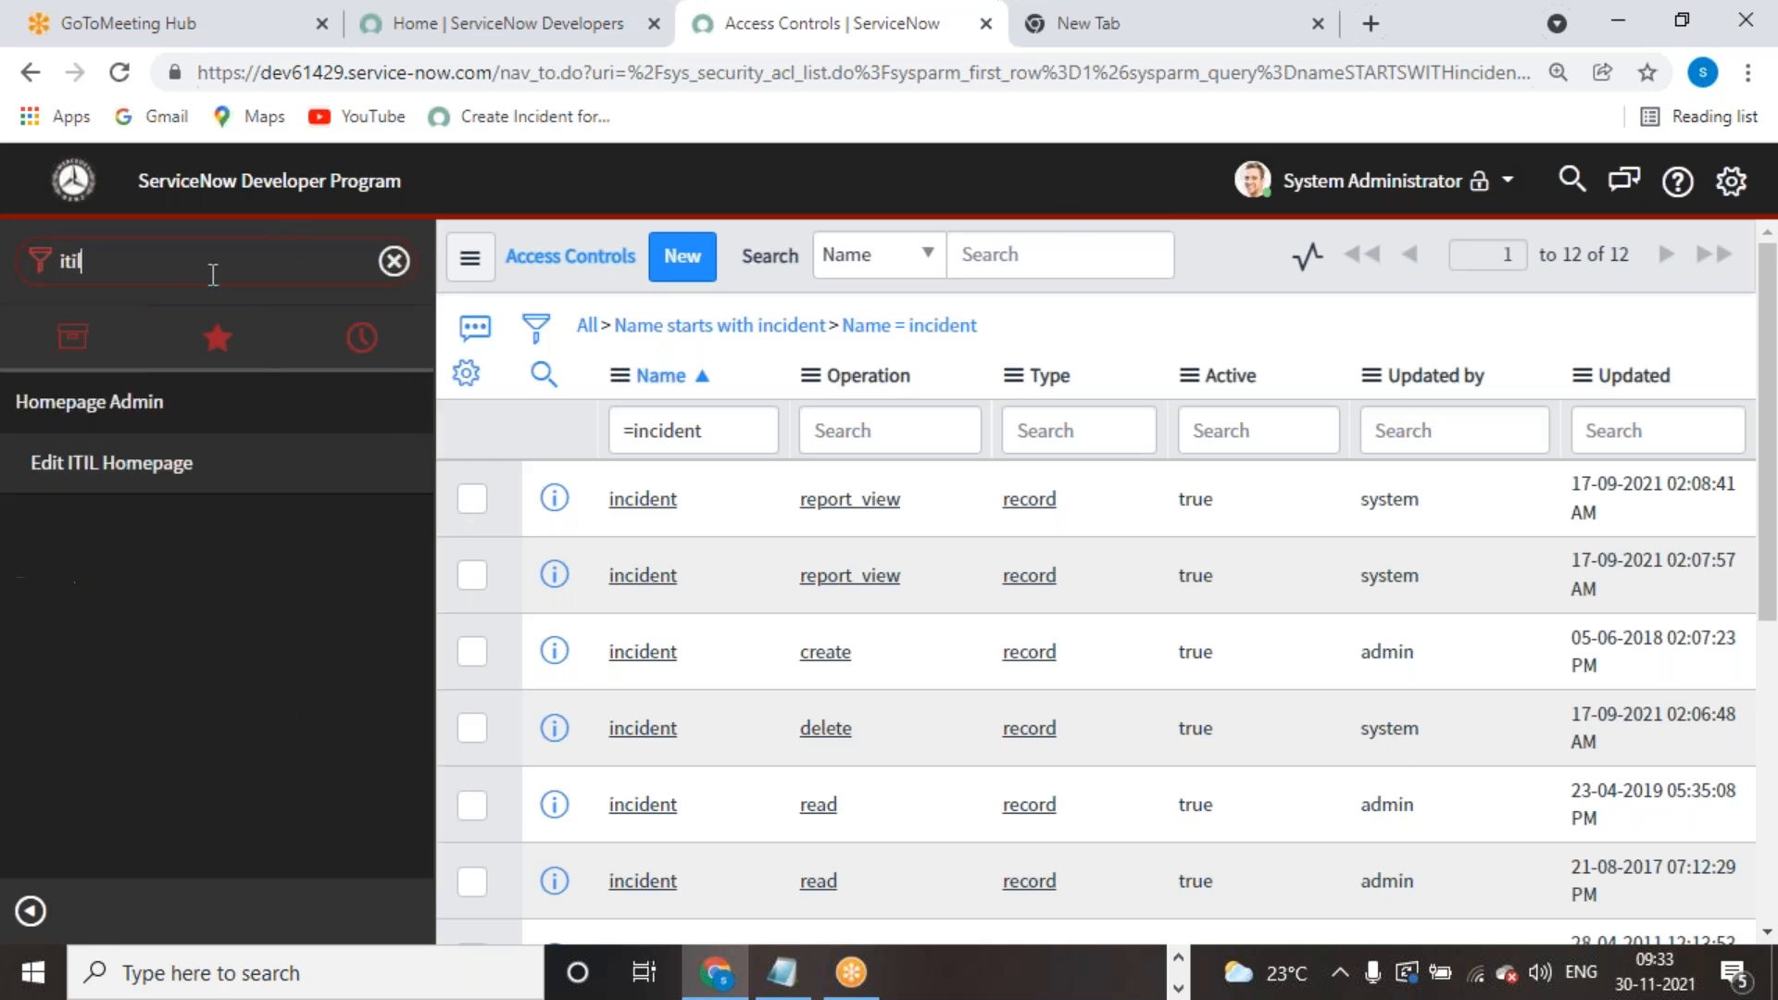
key("BackSpace")
key("BackSpace")
key("BackSpace")
key("BackSpace")
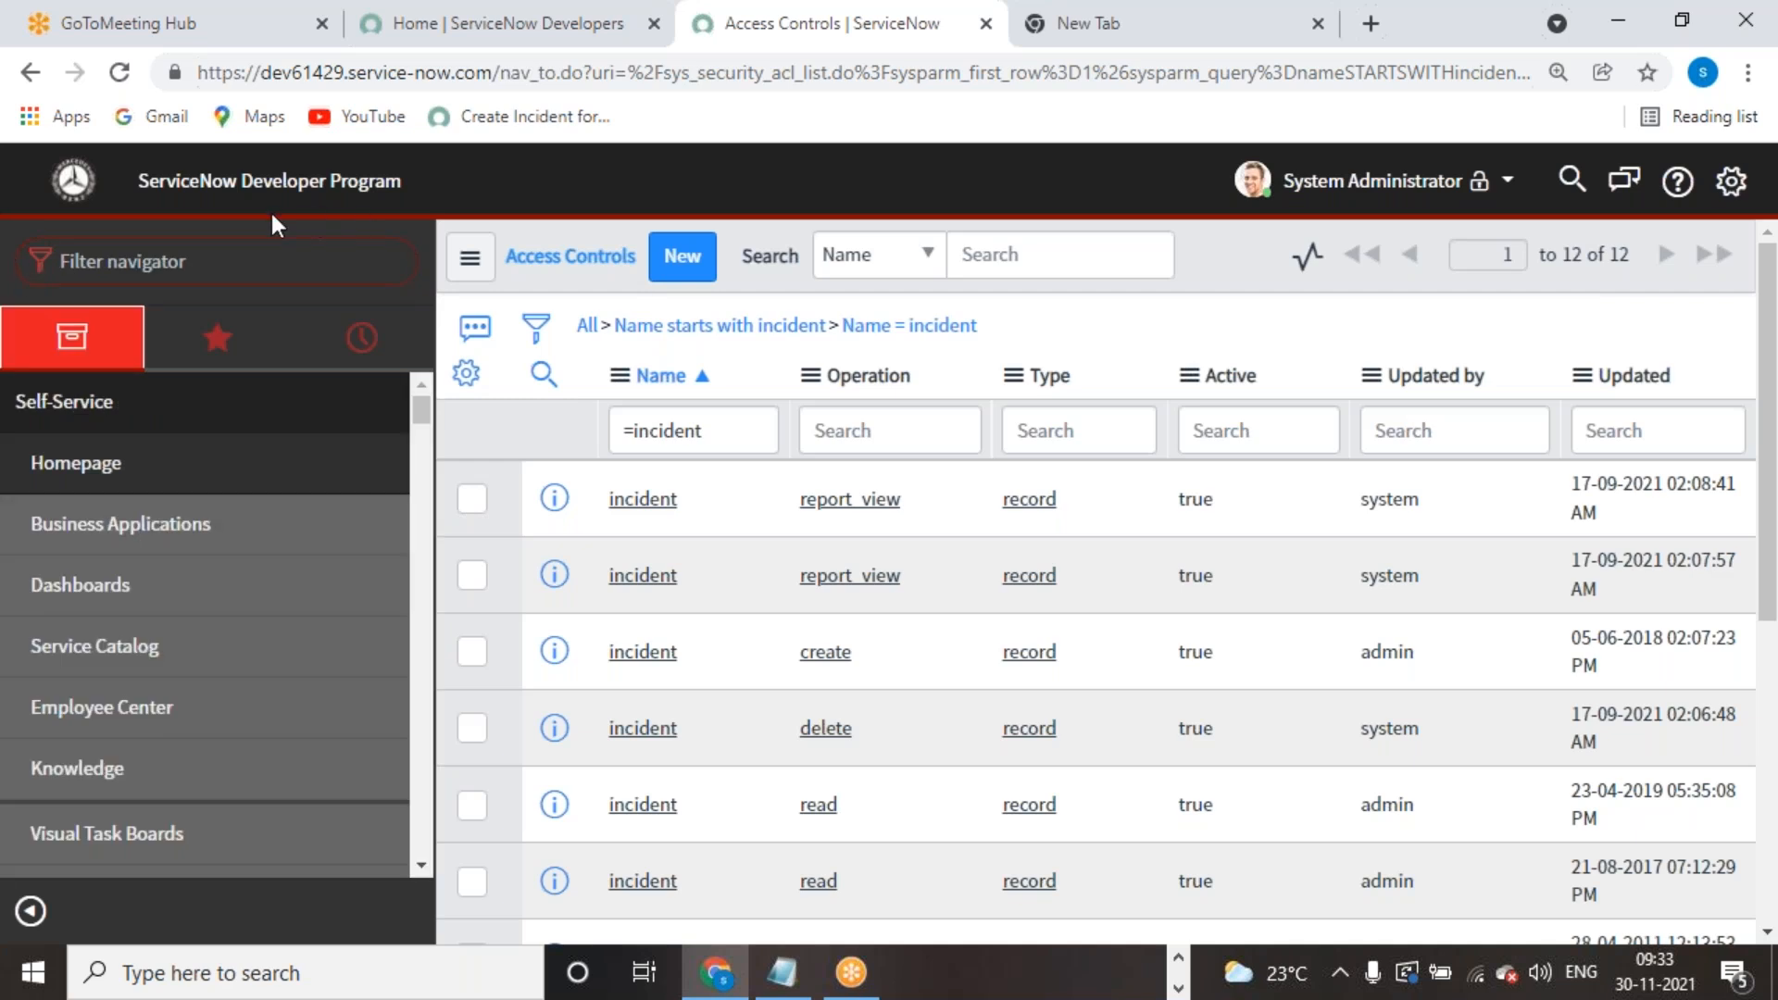
Step: Search the users for itil and impersonate the ITIL User account
left_click(1375, 185)
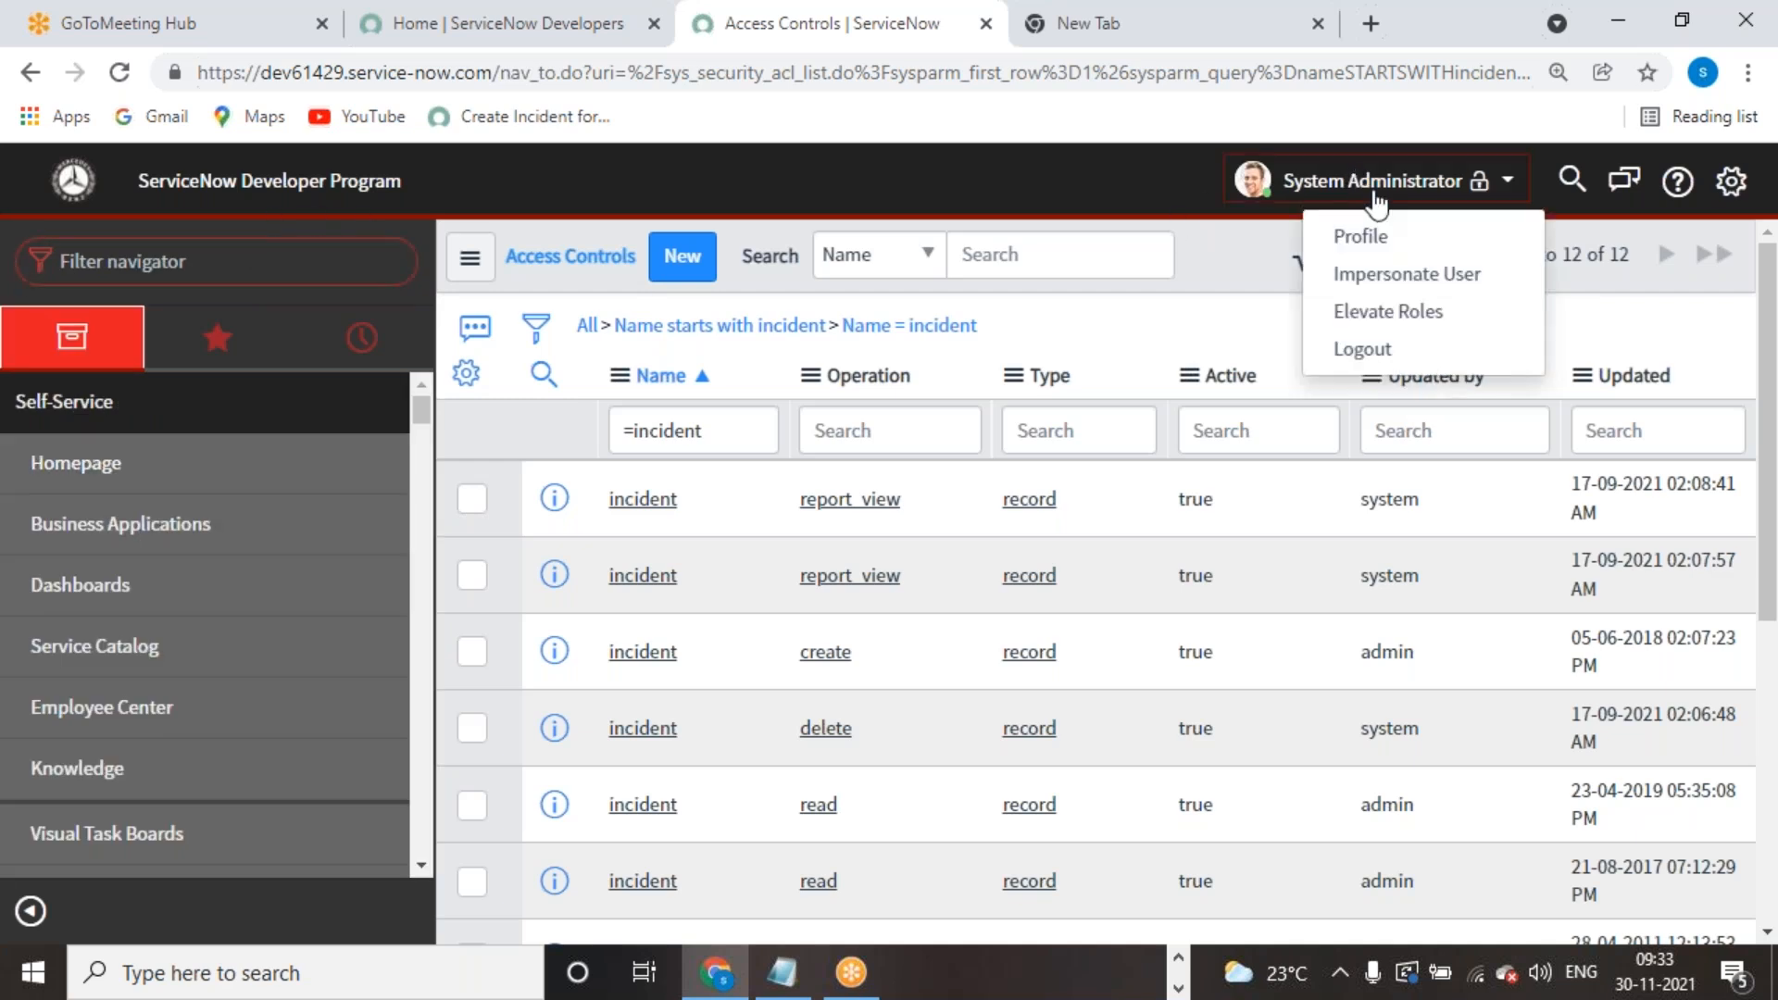
left_click(1400, 274)
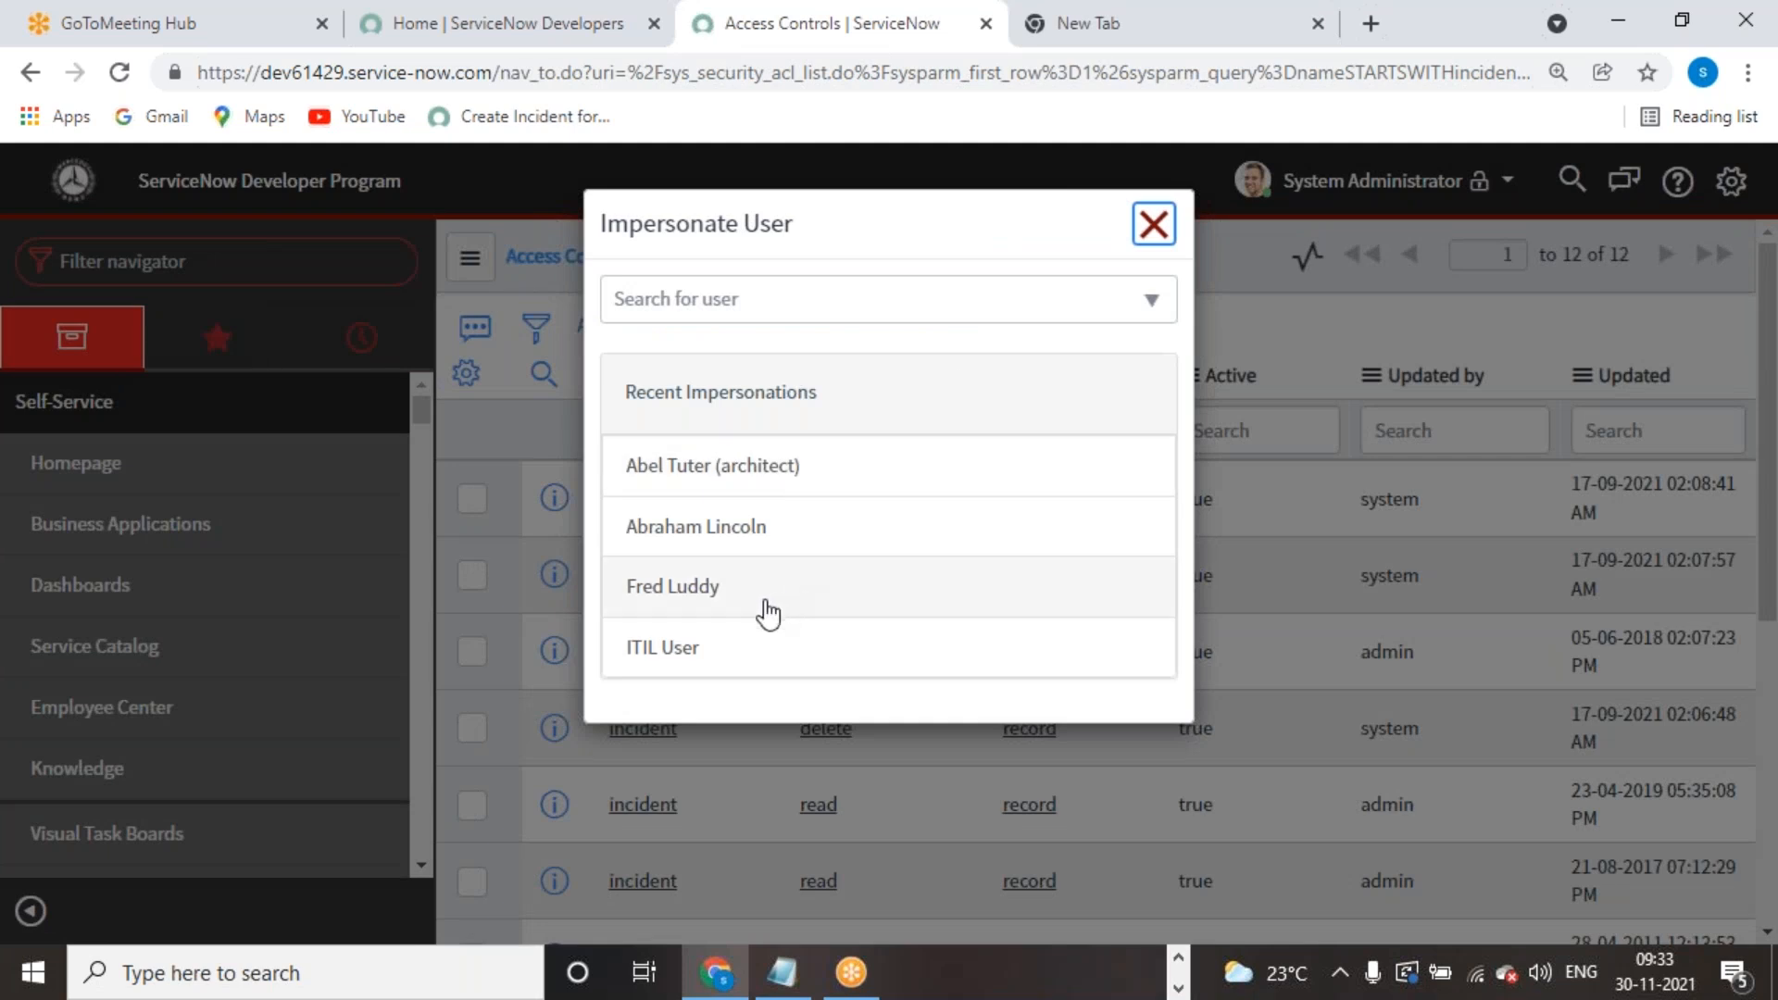
left_click(845, 306)
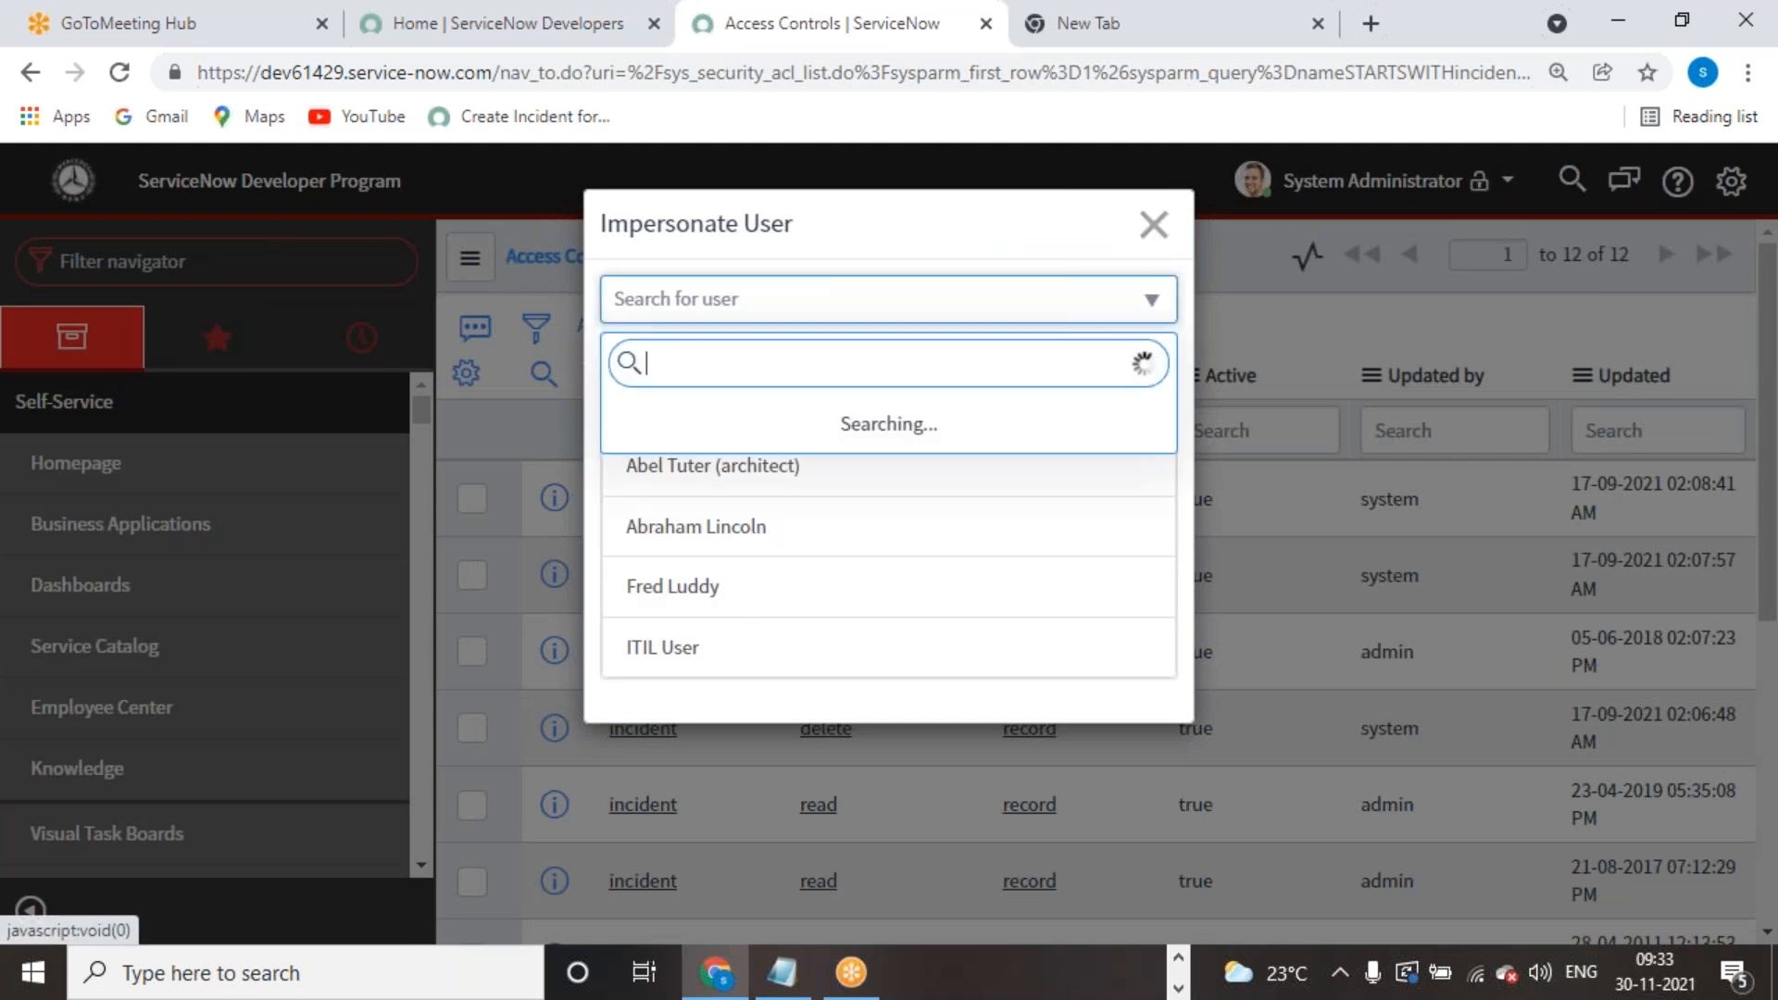
type("itil")
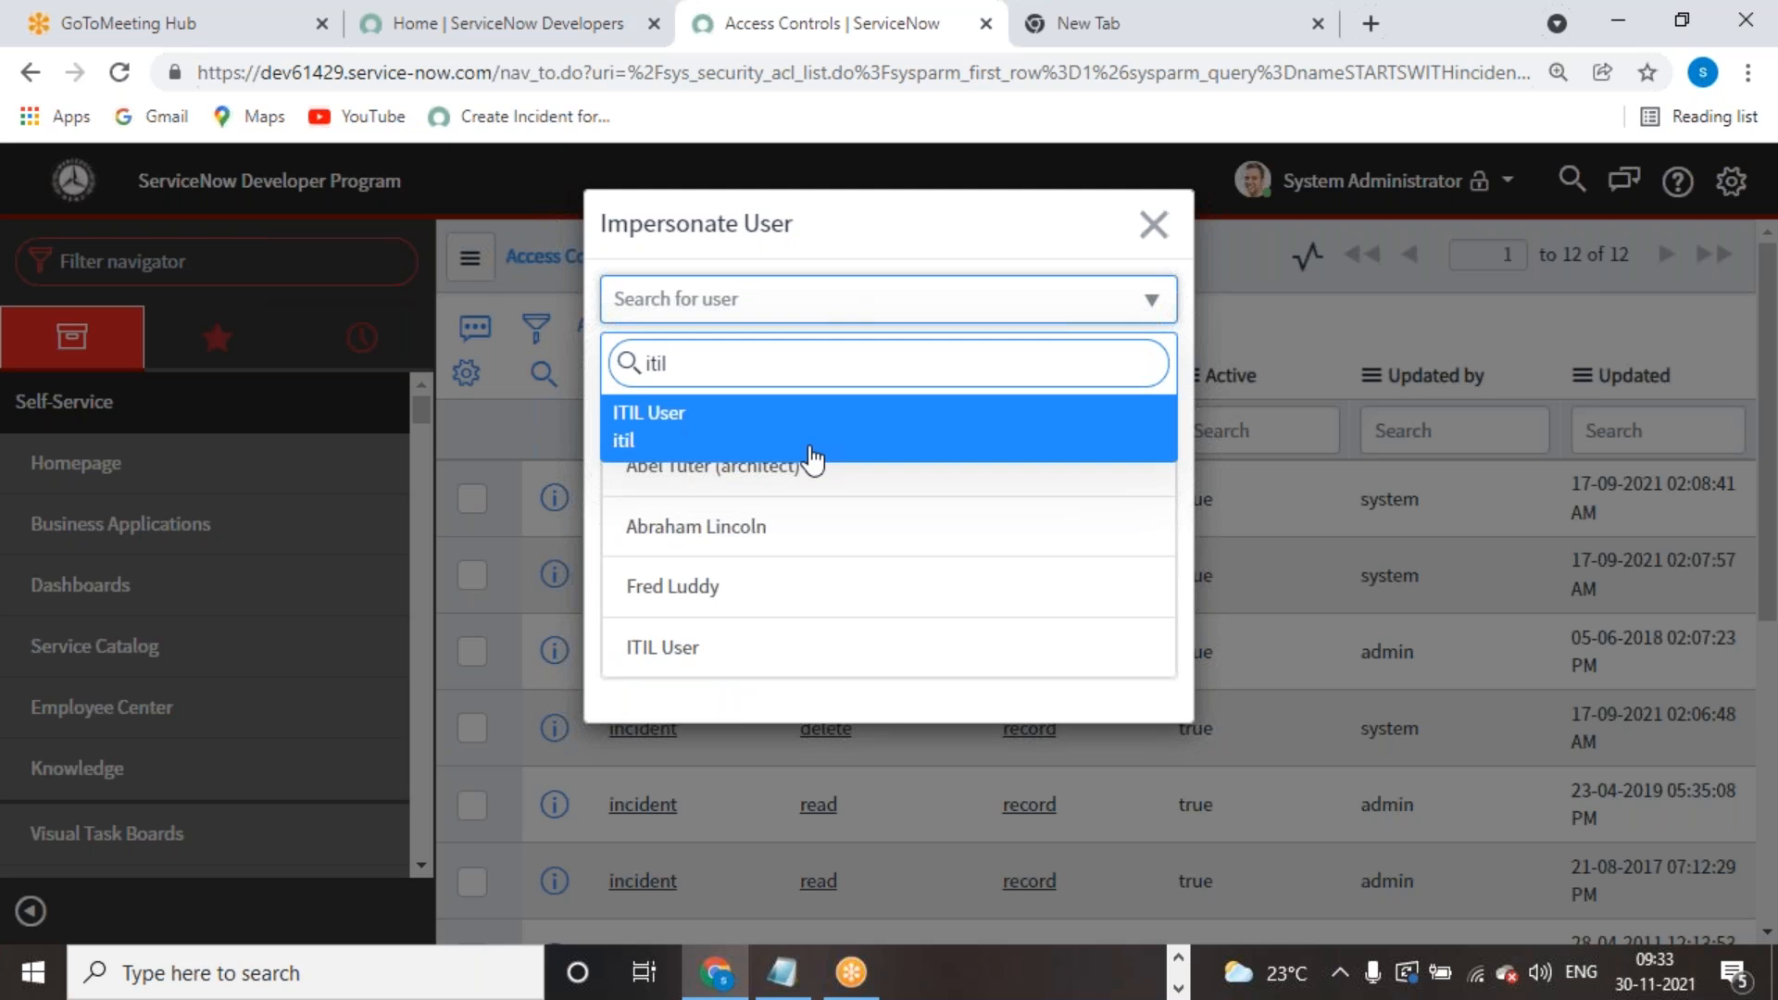
left_click(805, 443)
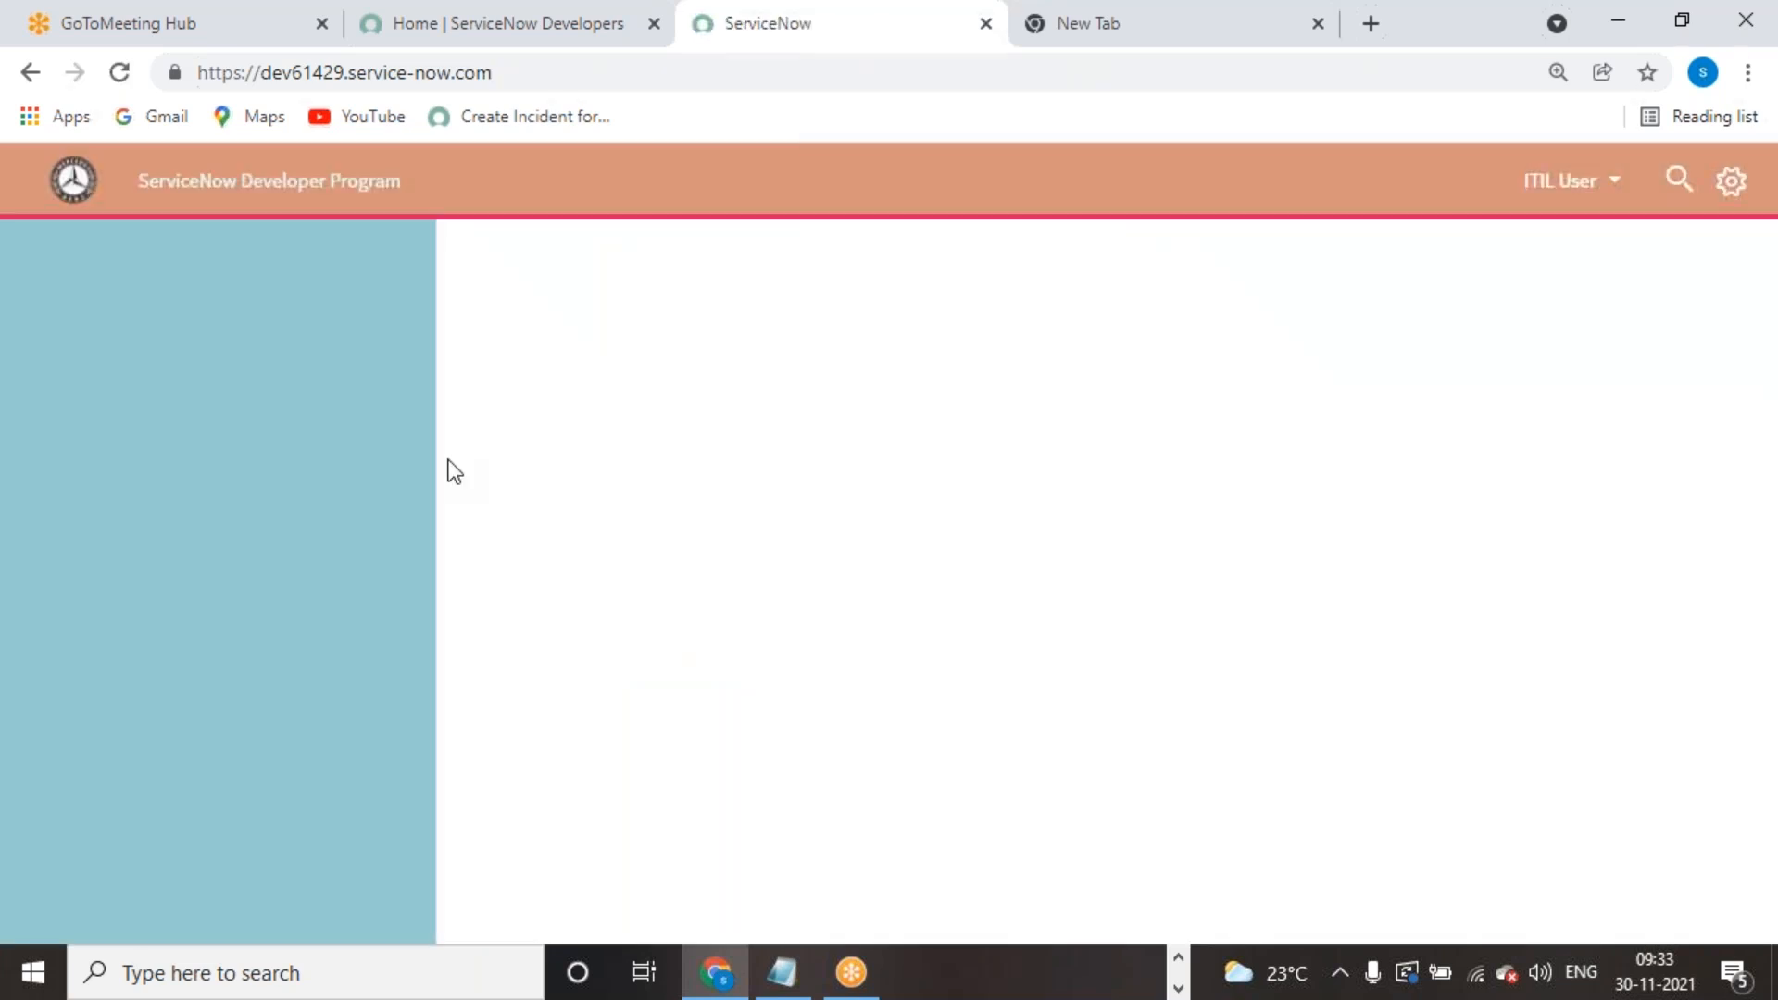
type("itil")
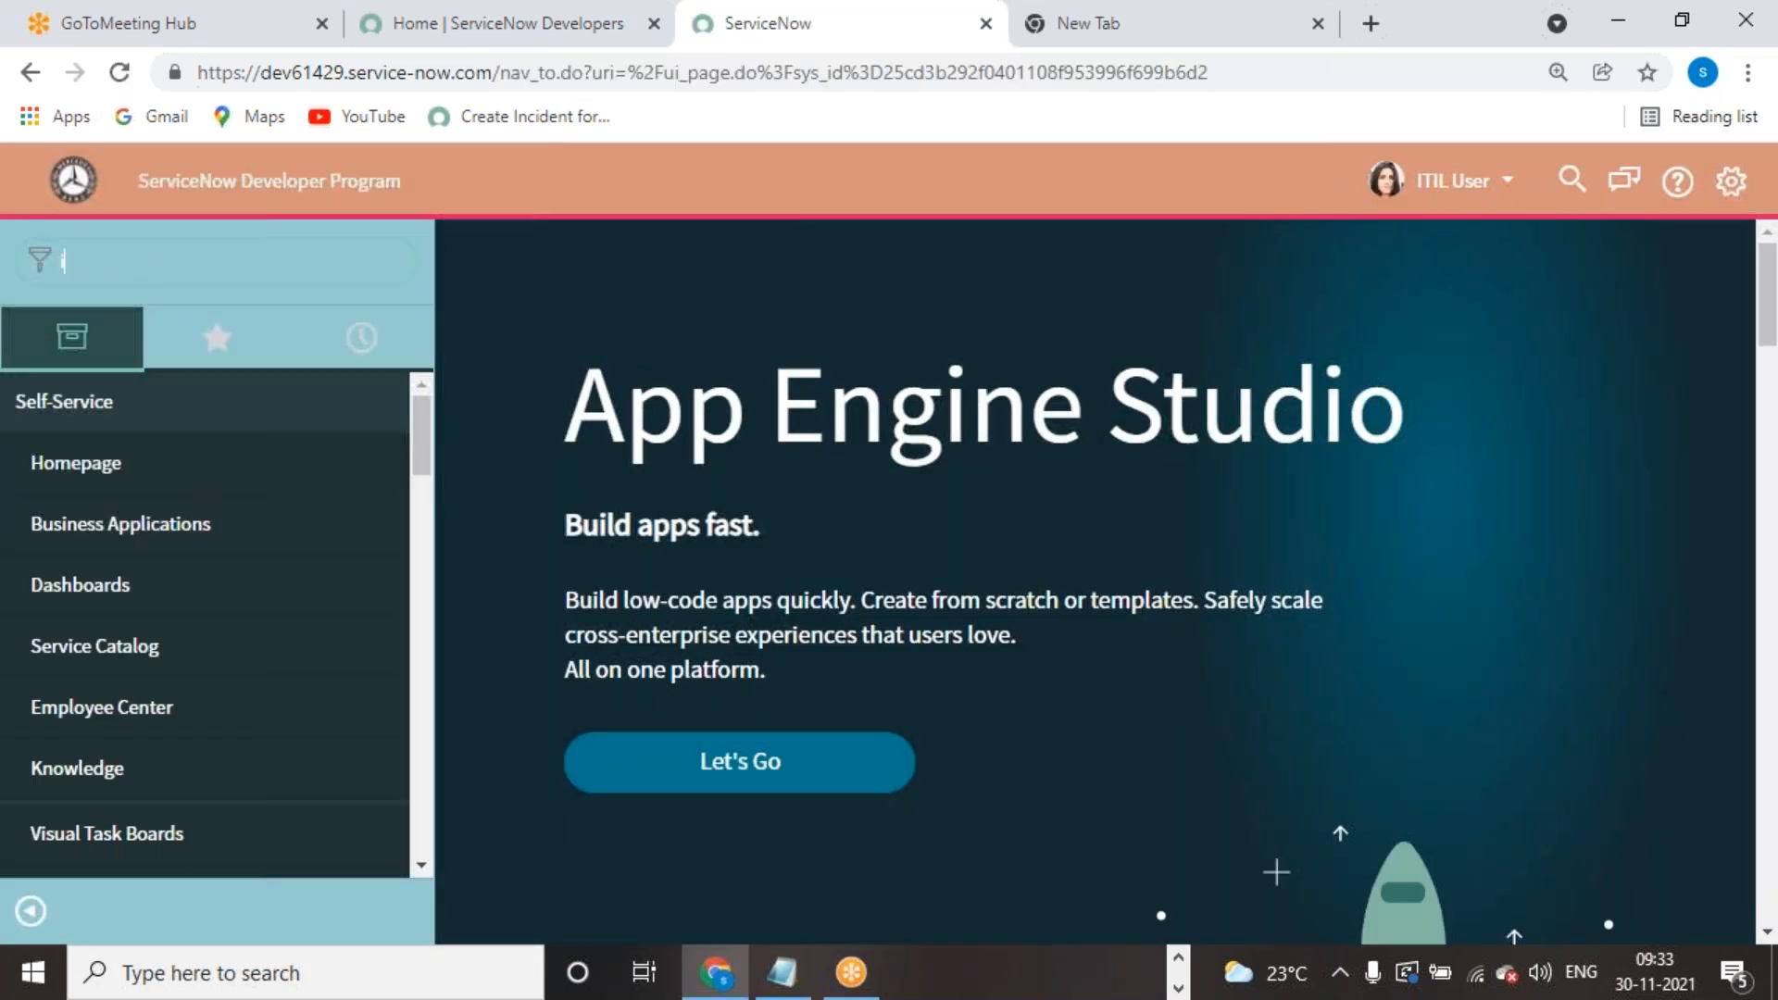
key("BackSpace")
key("BackSpace")
key("BackSpace")
key("BackSpace")
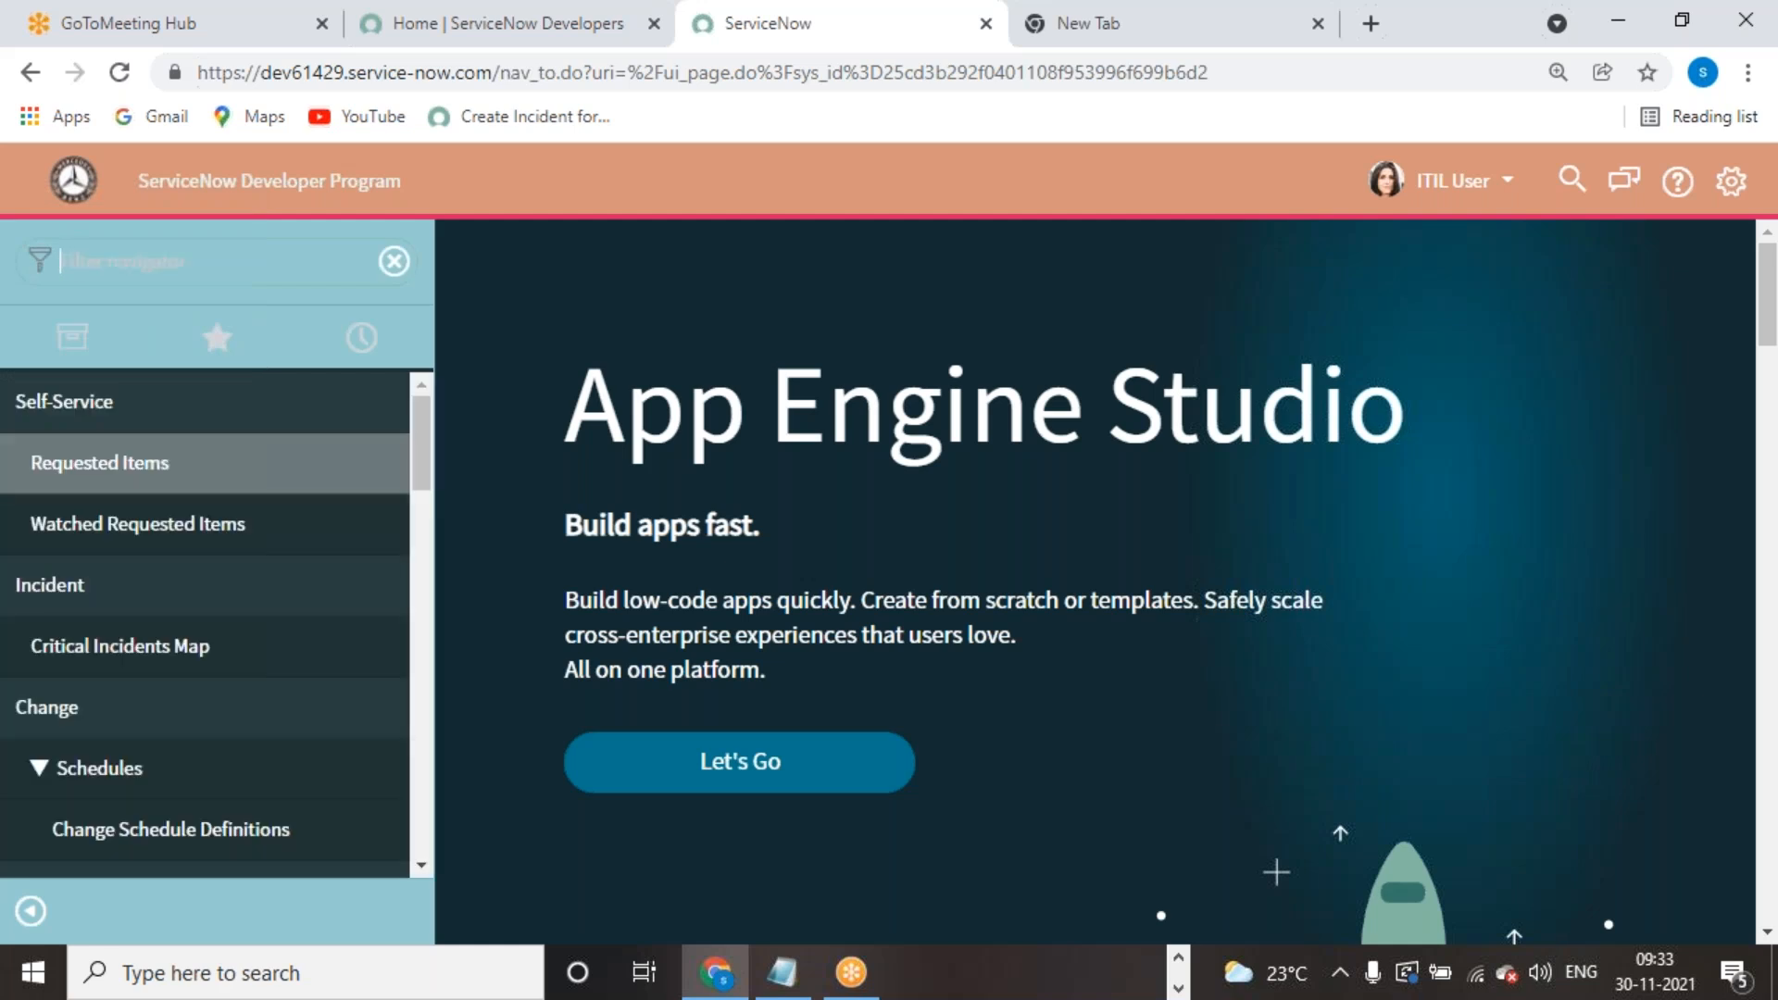
Step: Filter the navigator for servicenow and submit a new blank record in the Servicenow Academys table
type("servicenow")
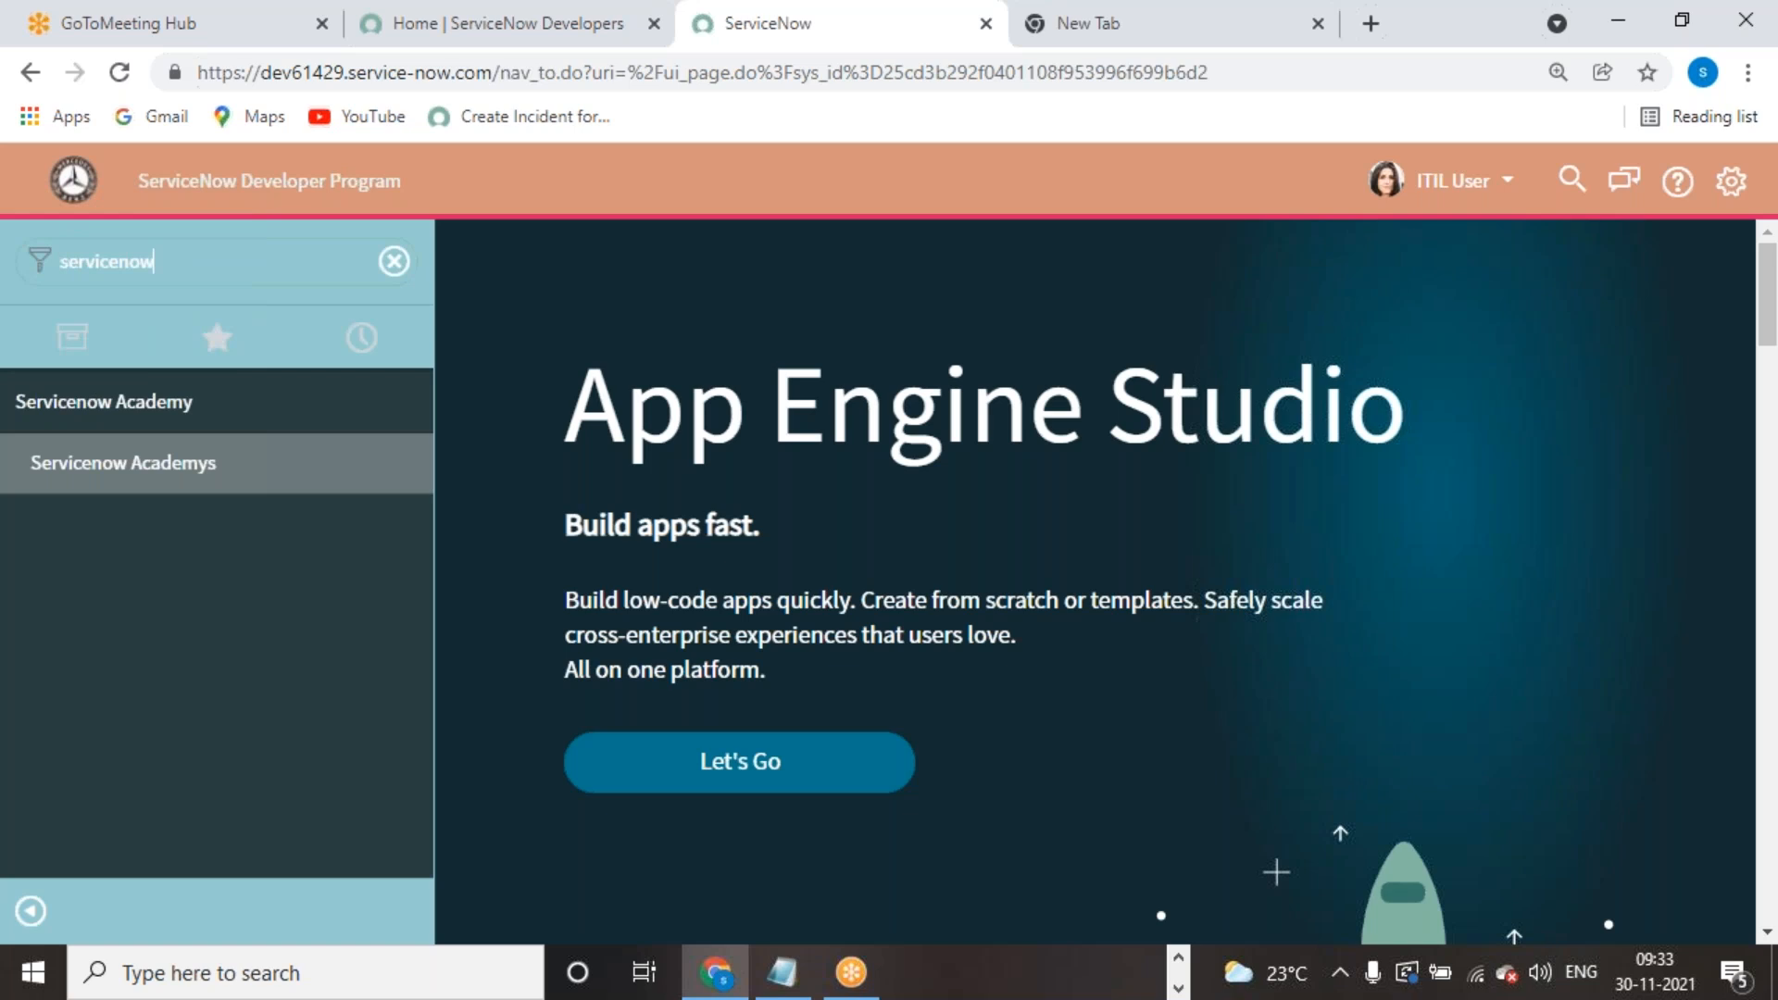
left_click(107, 468)
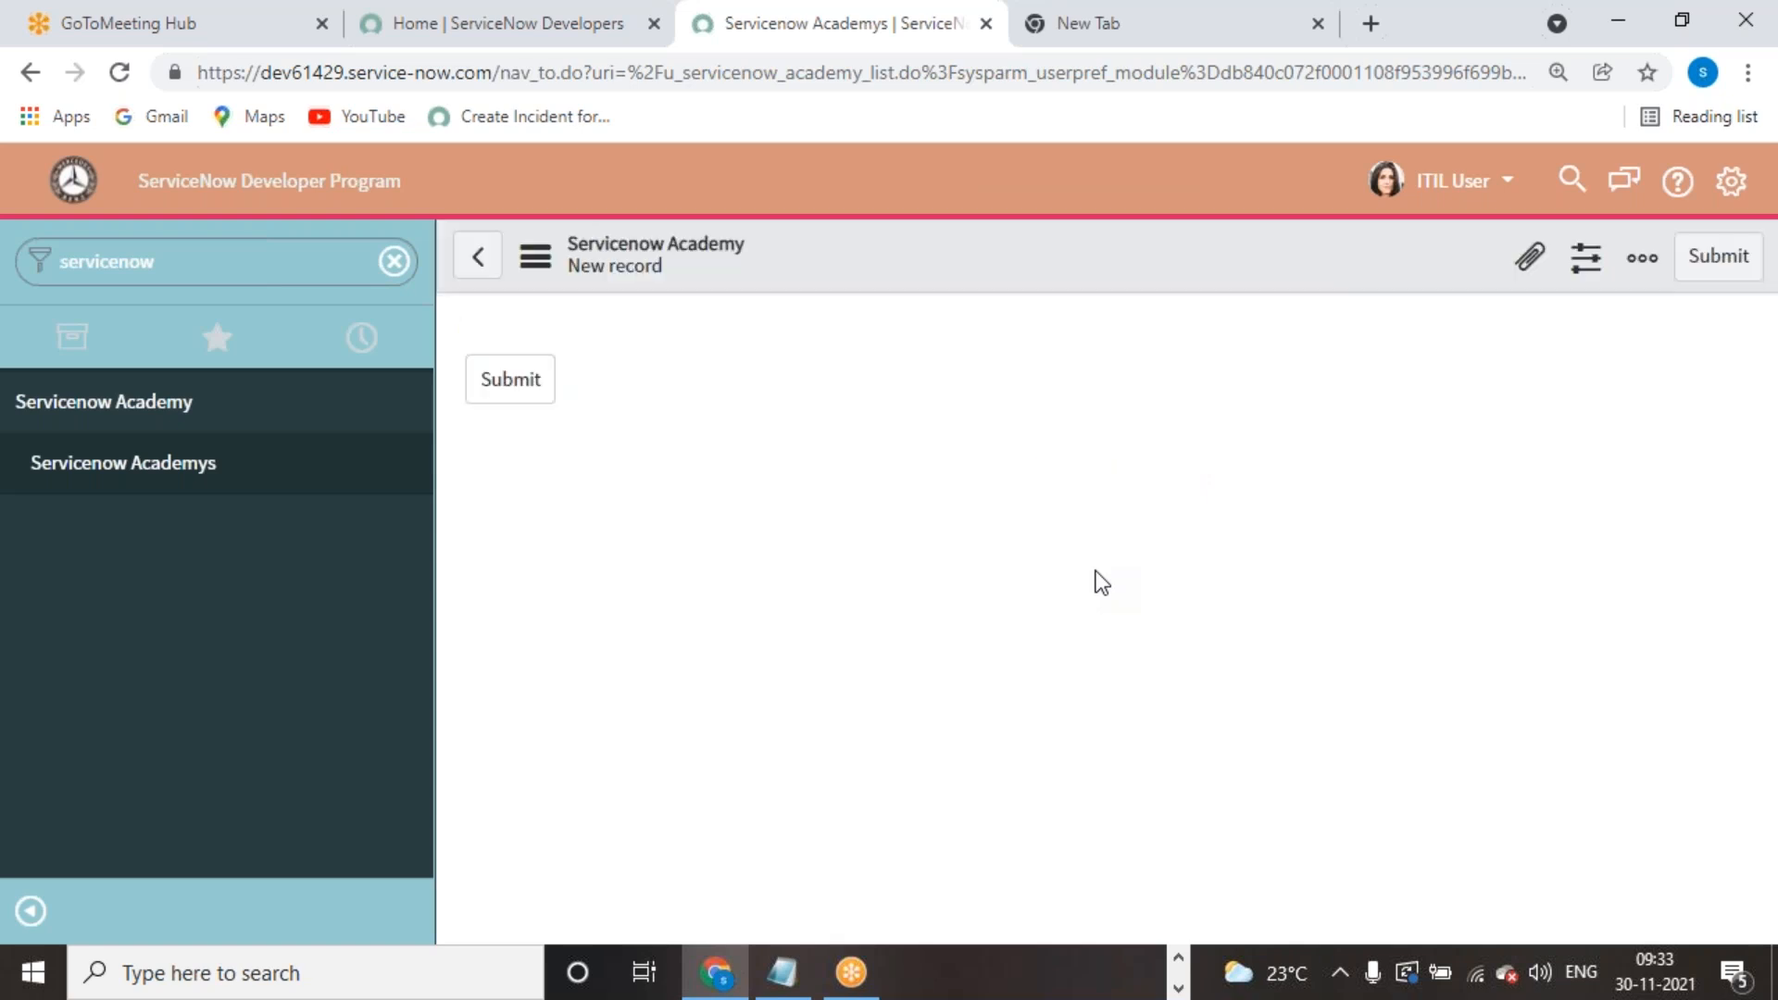
left_click(510, 381)
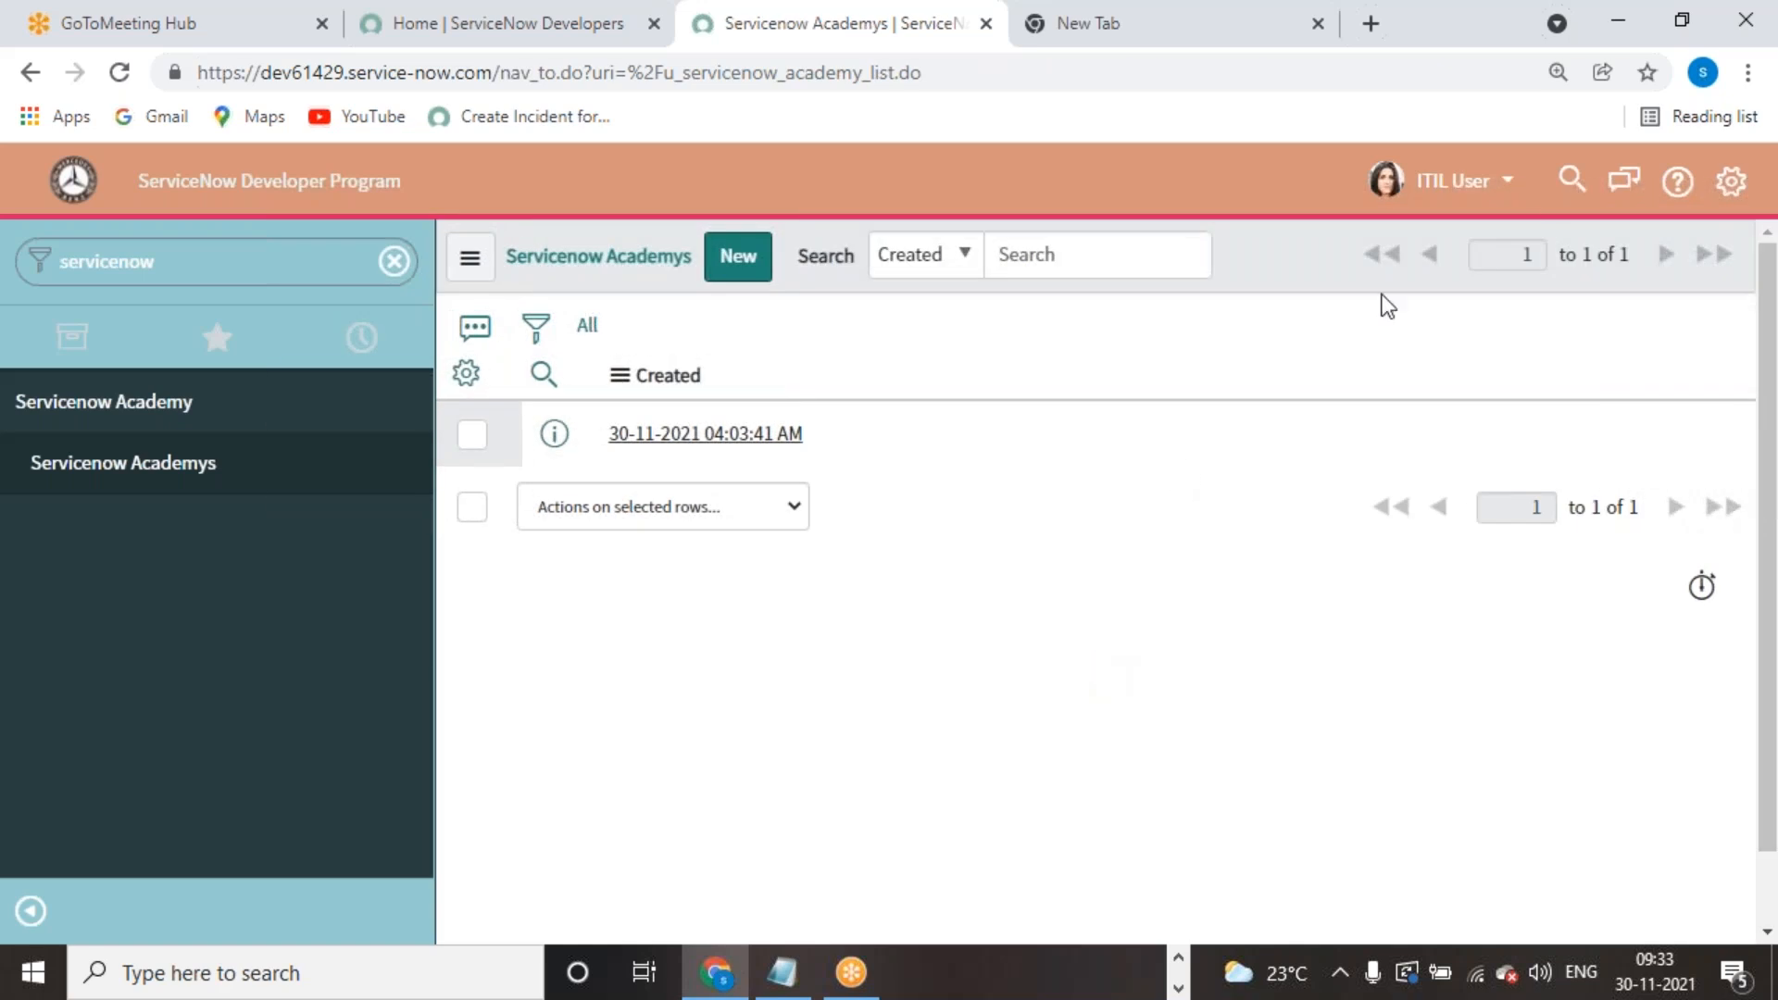
Step: Select the new Servicenow Academys record and check whether the actions for selected rows include Delete
left_click(473, 435)
left_click(798, 506)
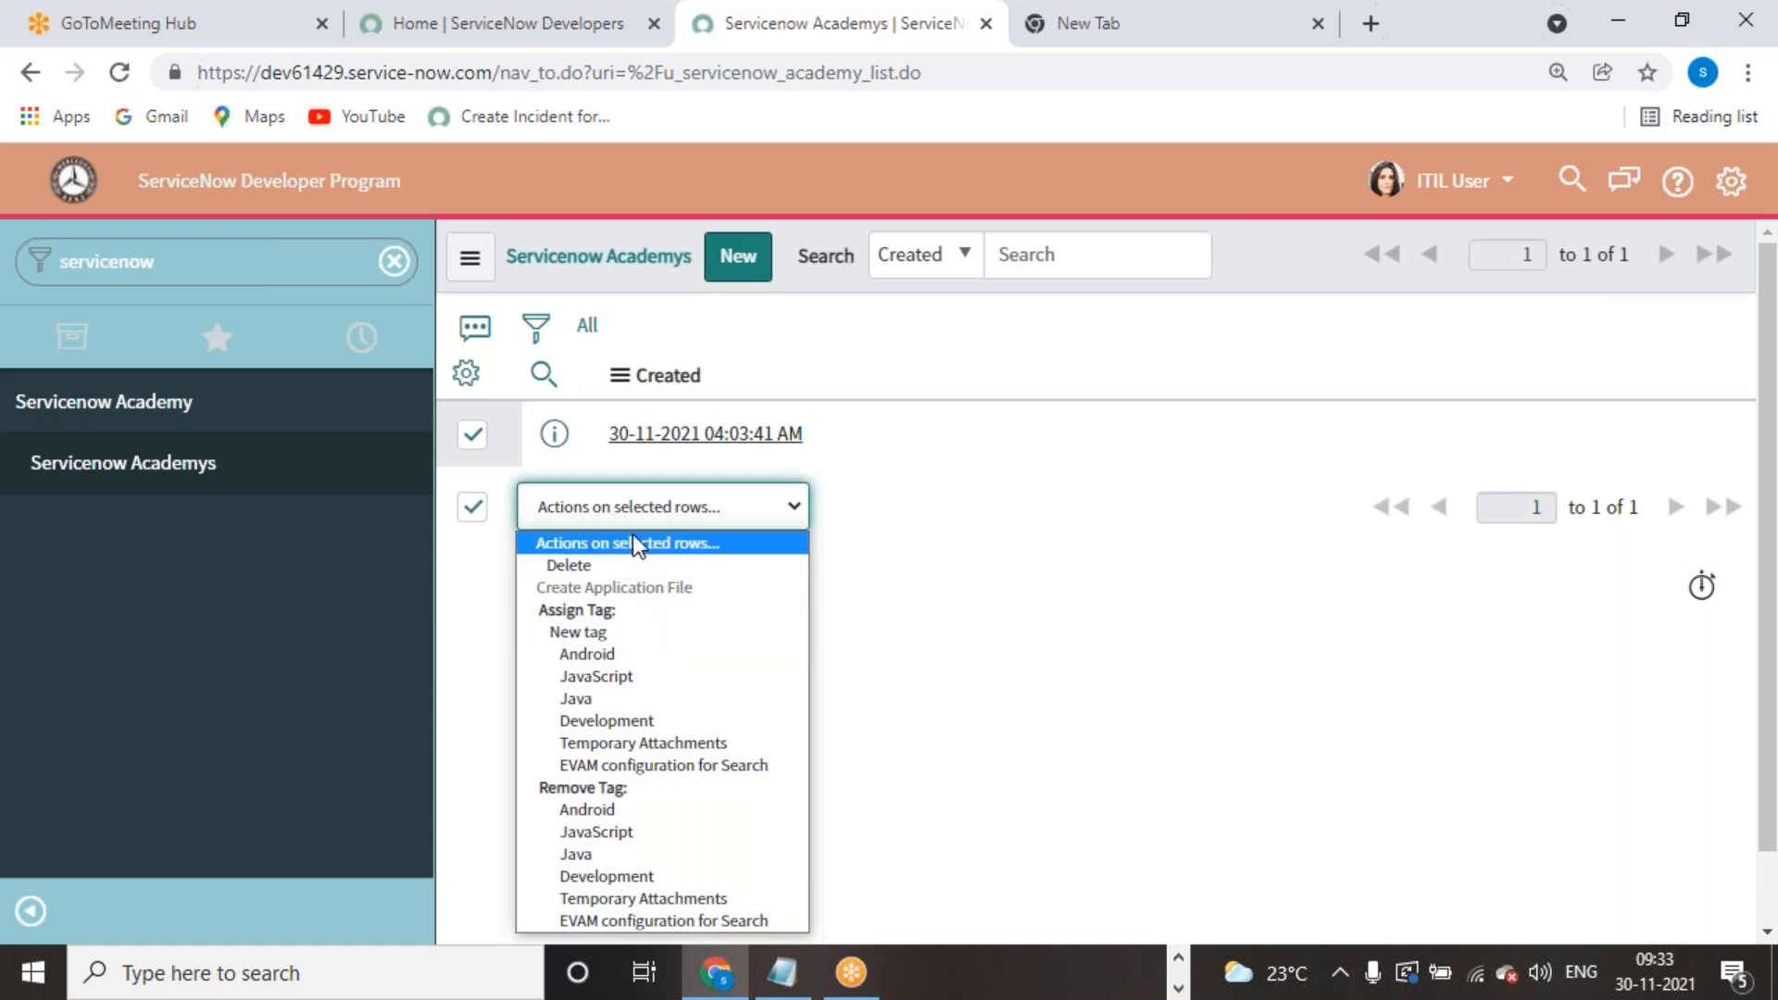
left_click(1085, 512)
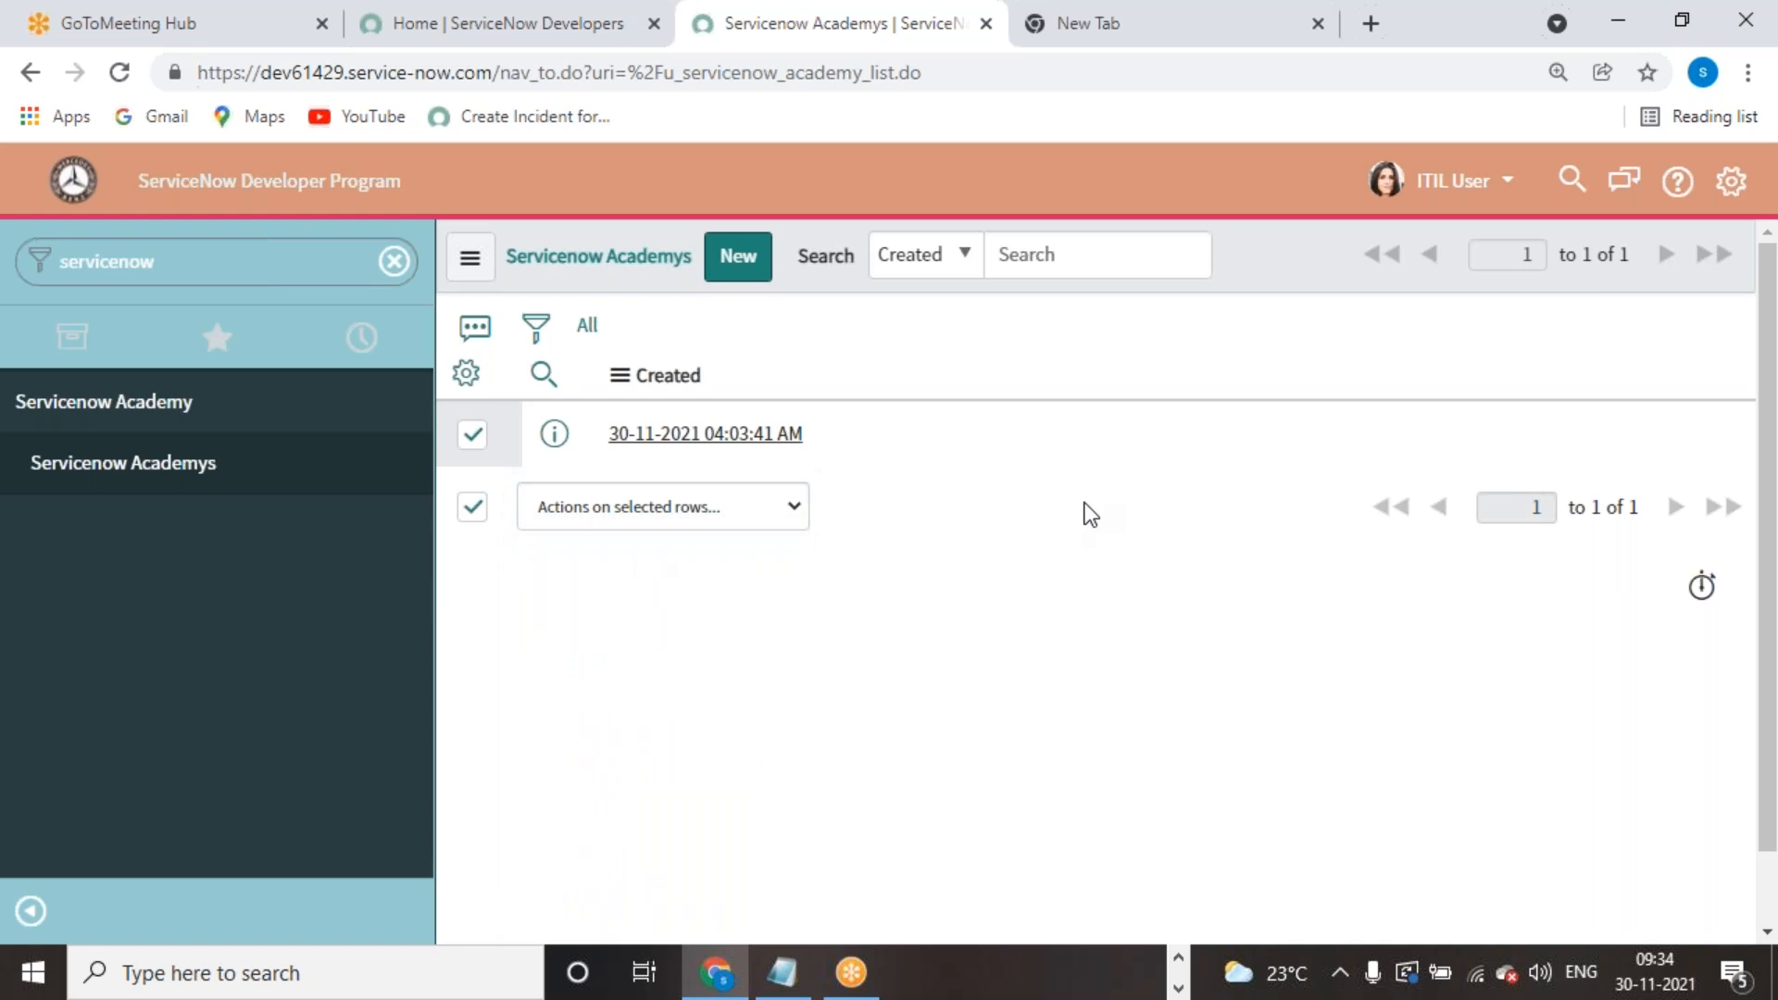
left_click(1456, 180)
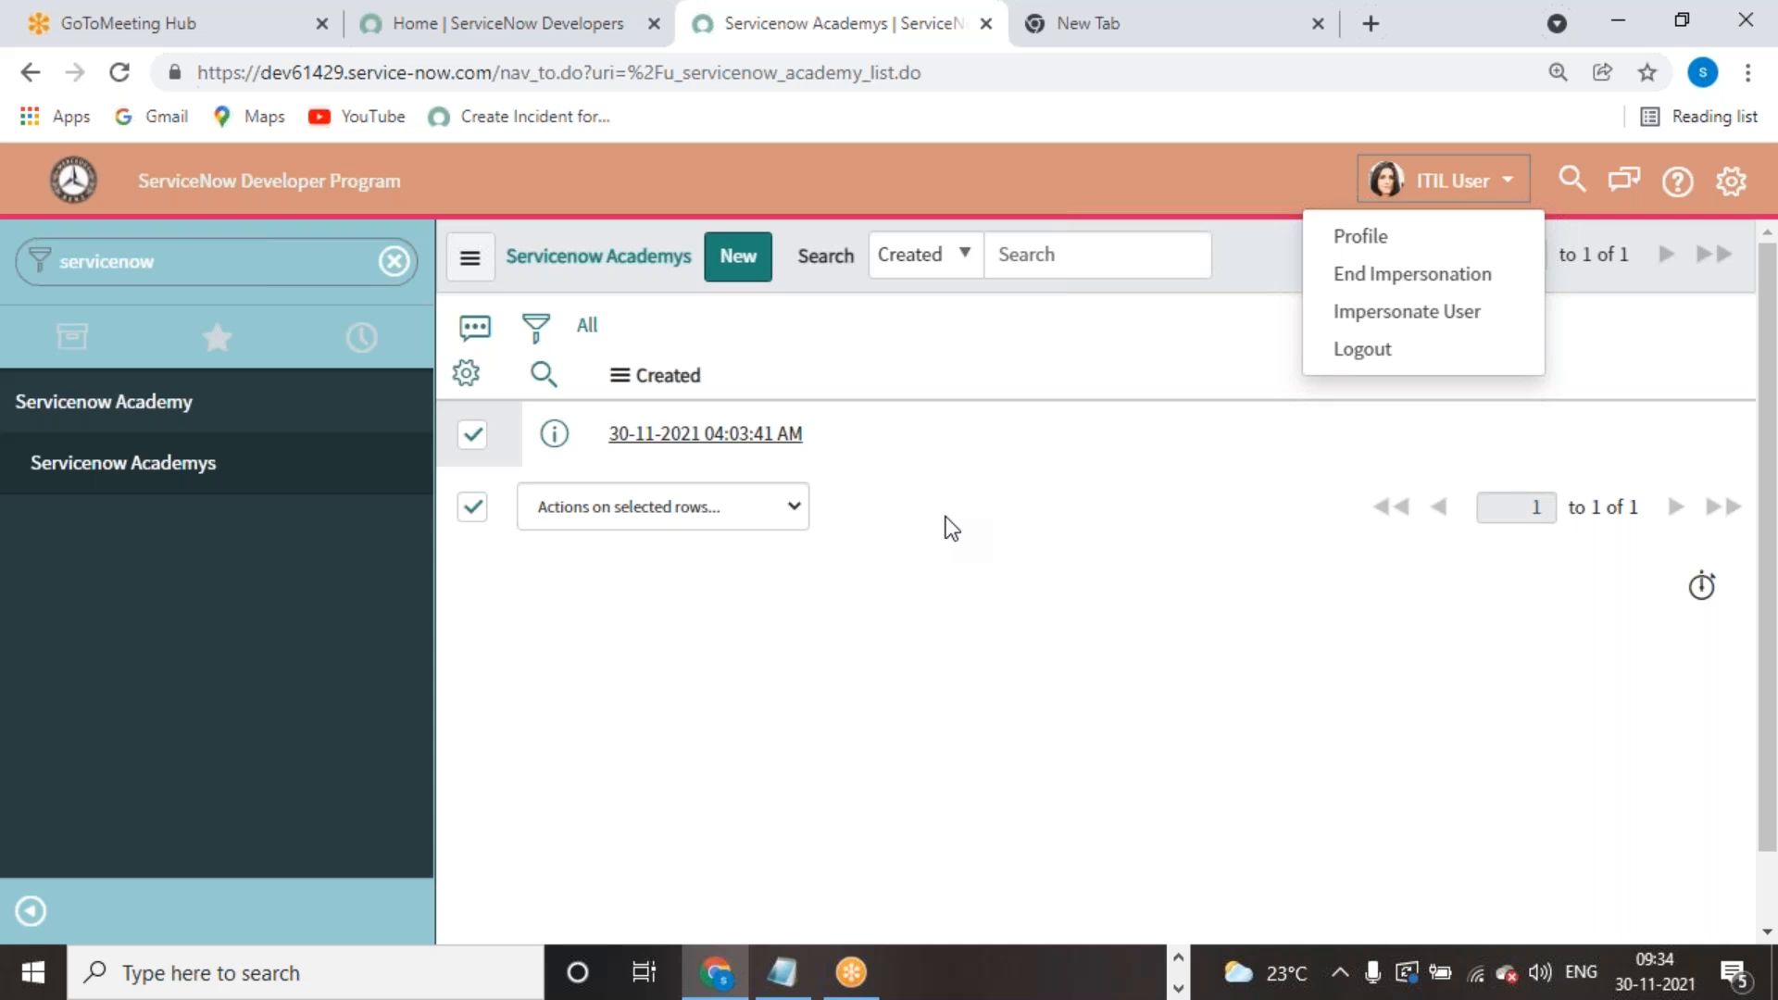
left_click(298, 278)
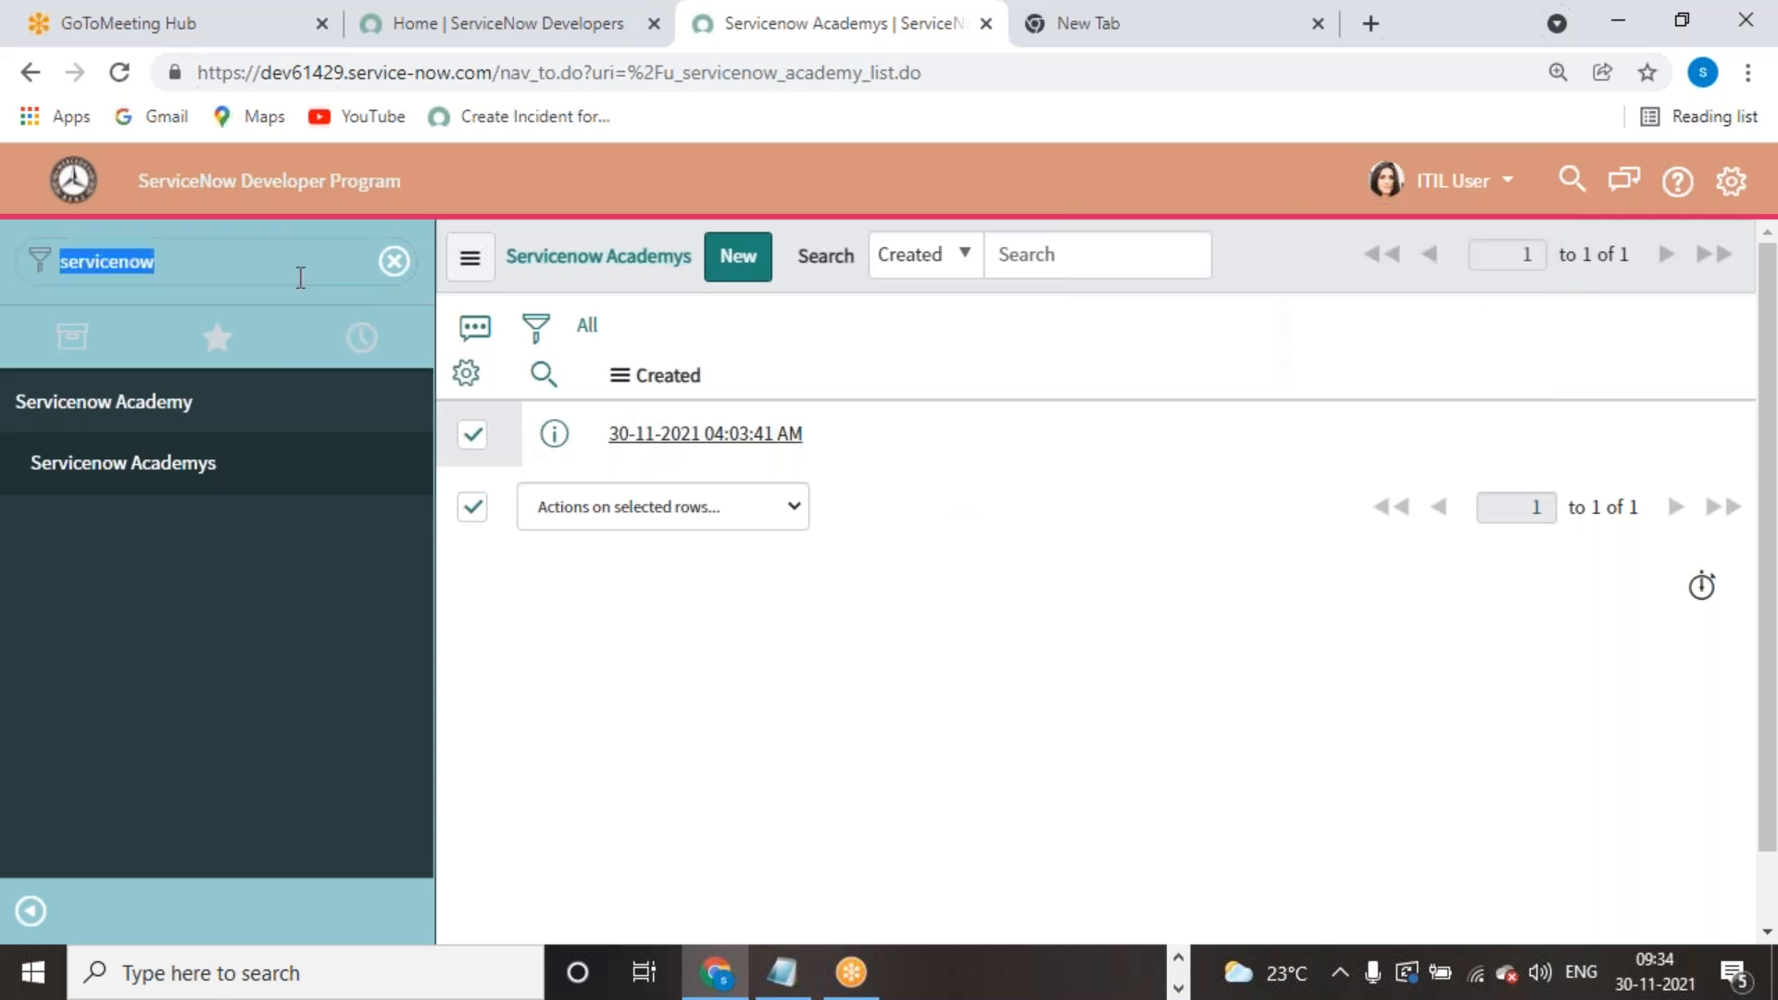
type("role")
key("BackSpace")
key("BackSpace")
key("BackSpace")
key("BackSpace")
Step: End the impersonation of ITIL User
left_click(1518, 190)
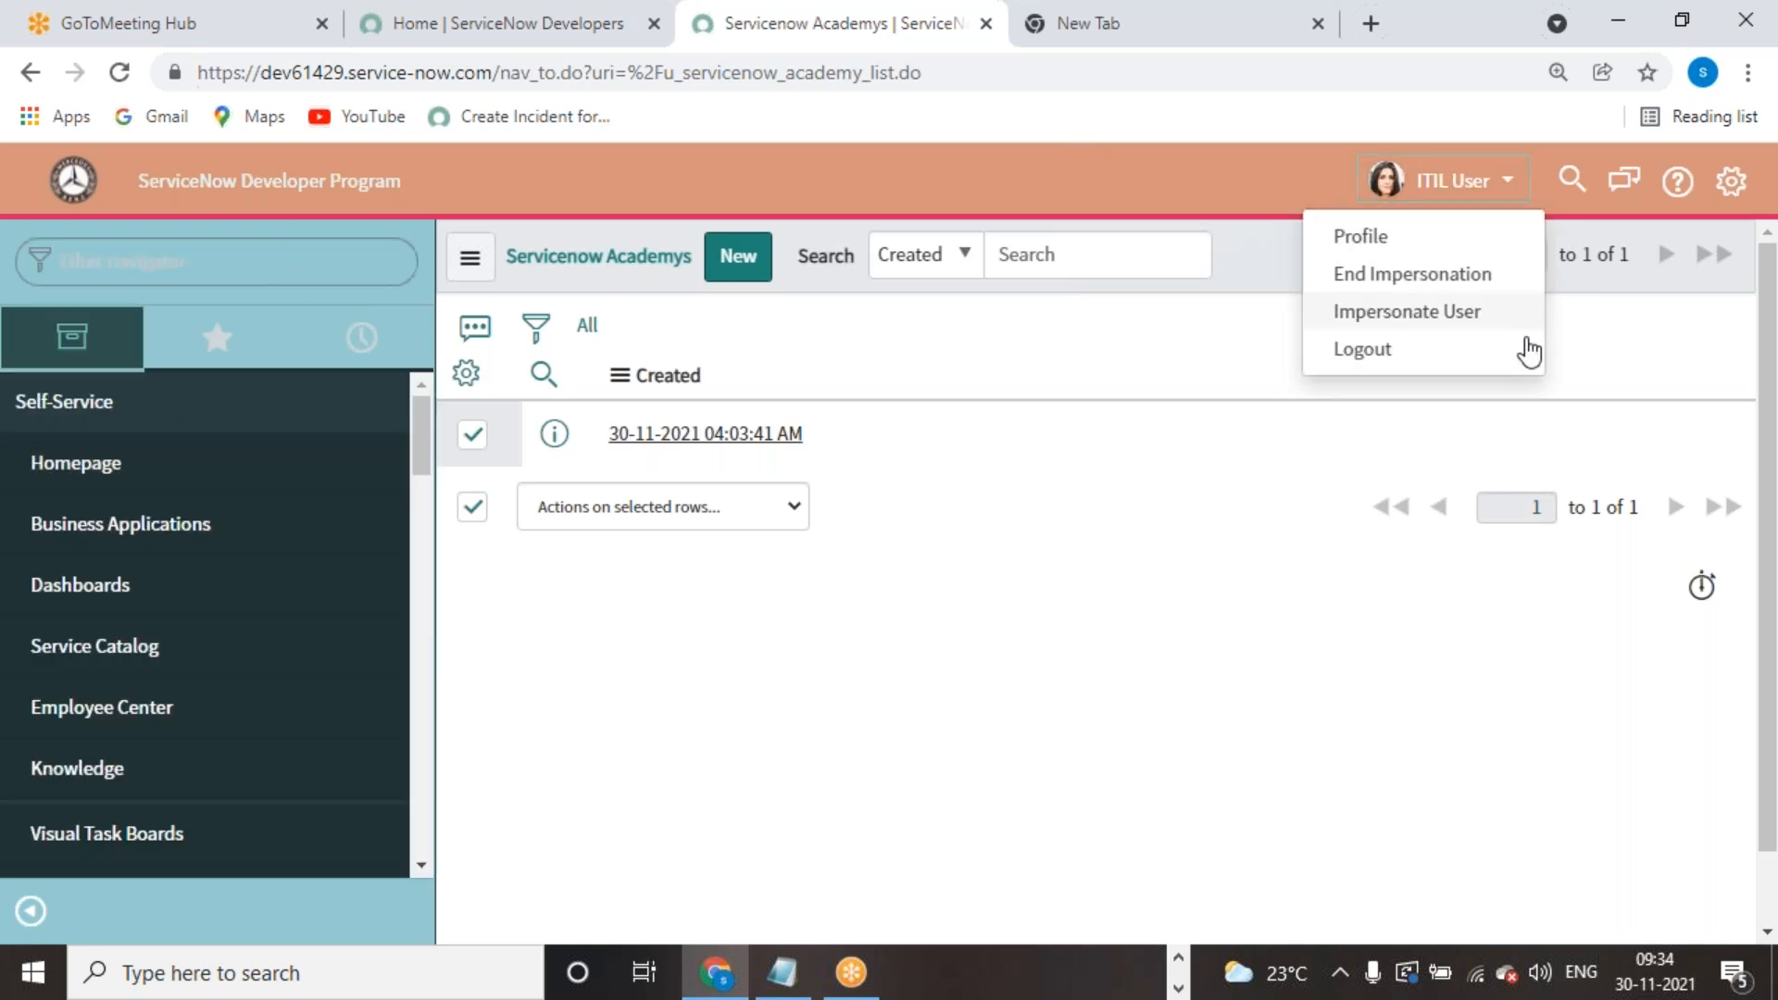
left_click(1384, 276)
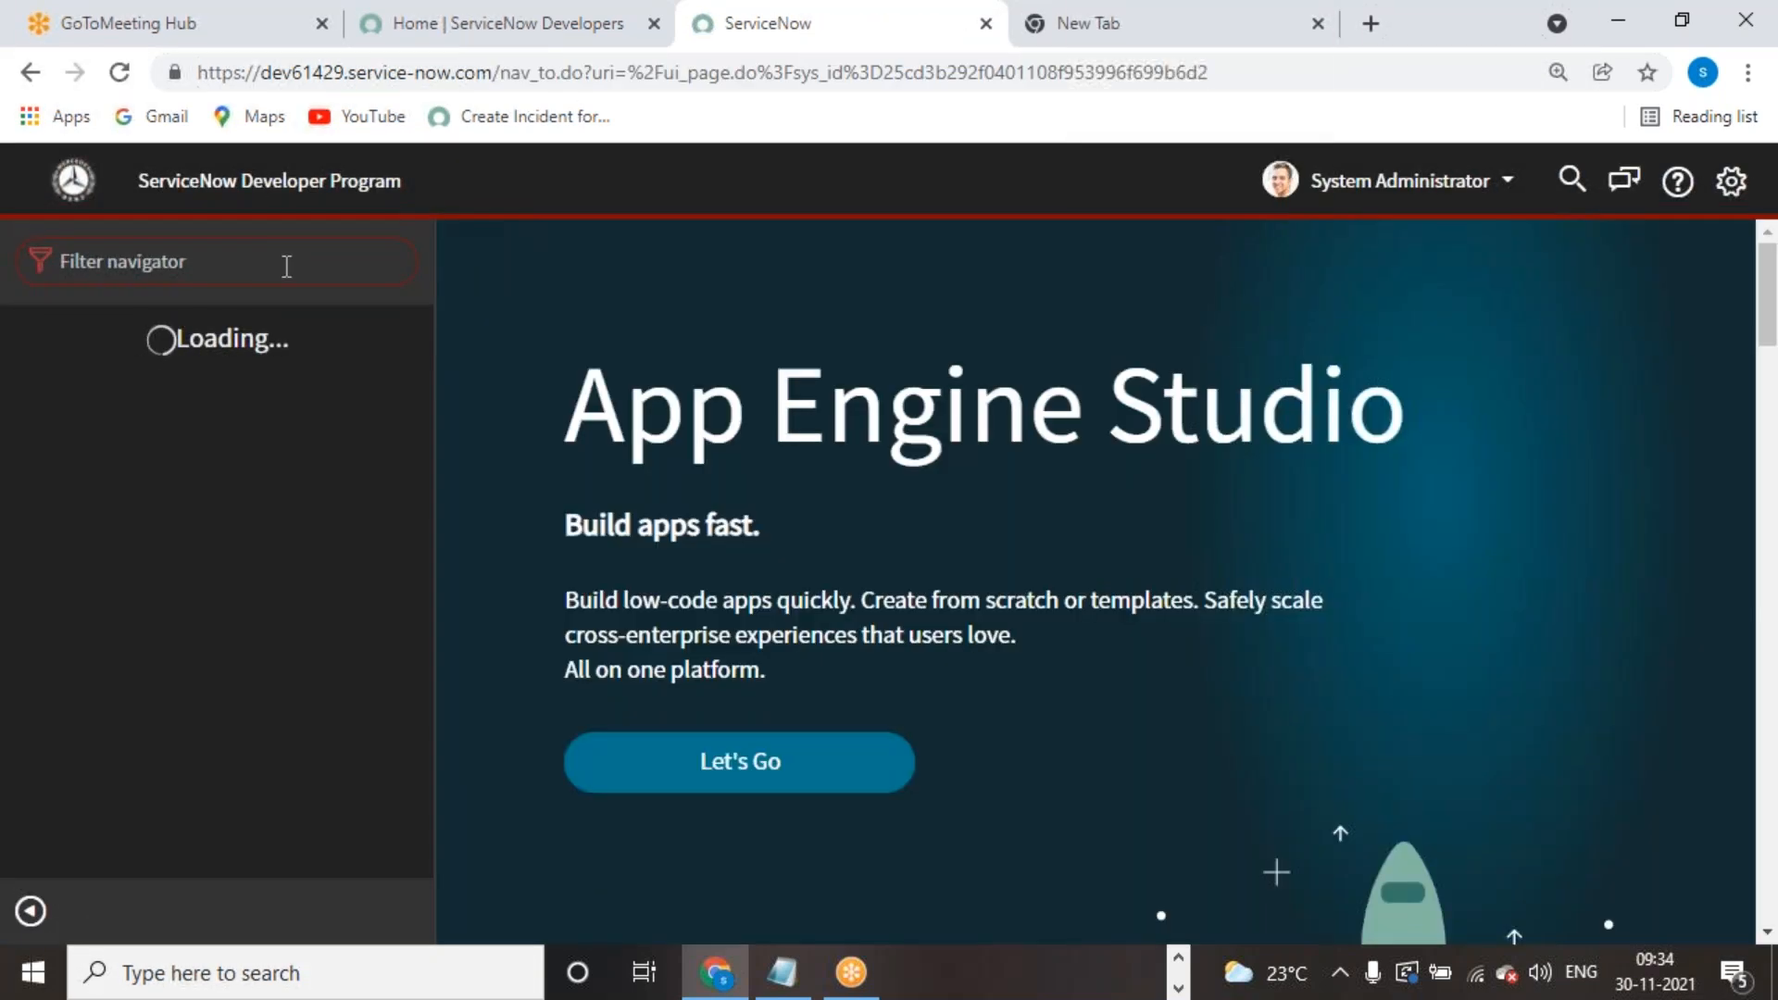
type("incide")
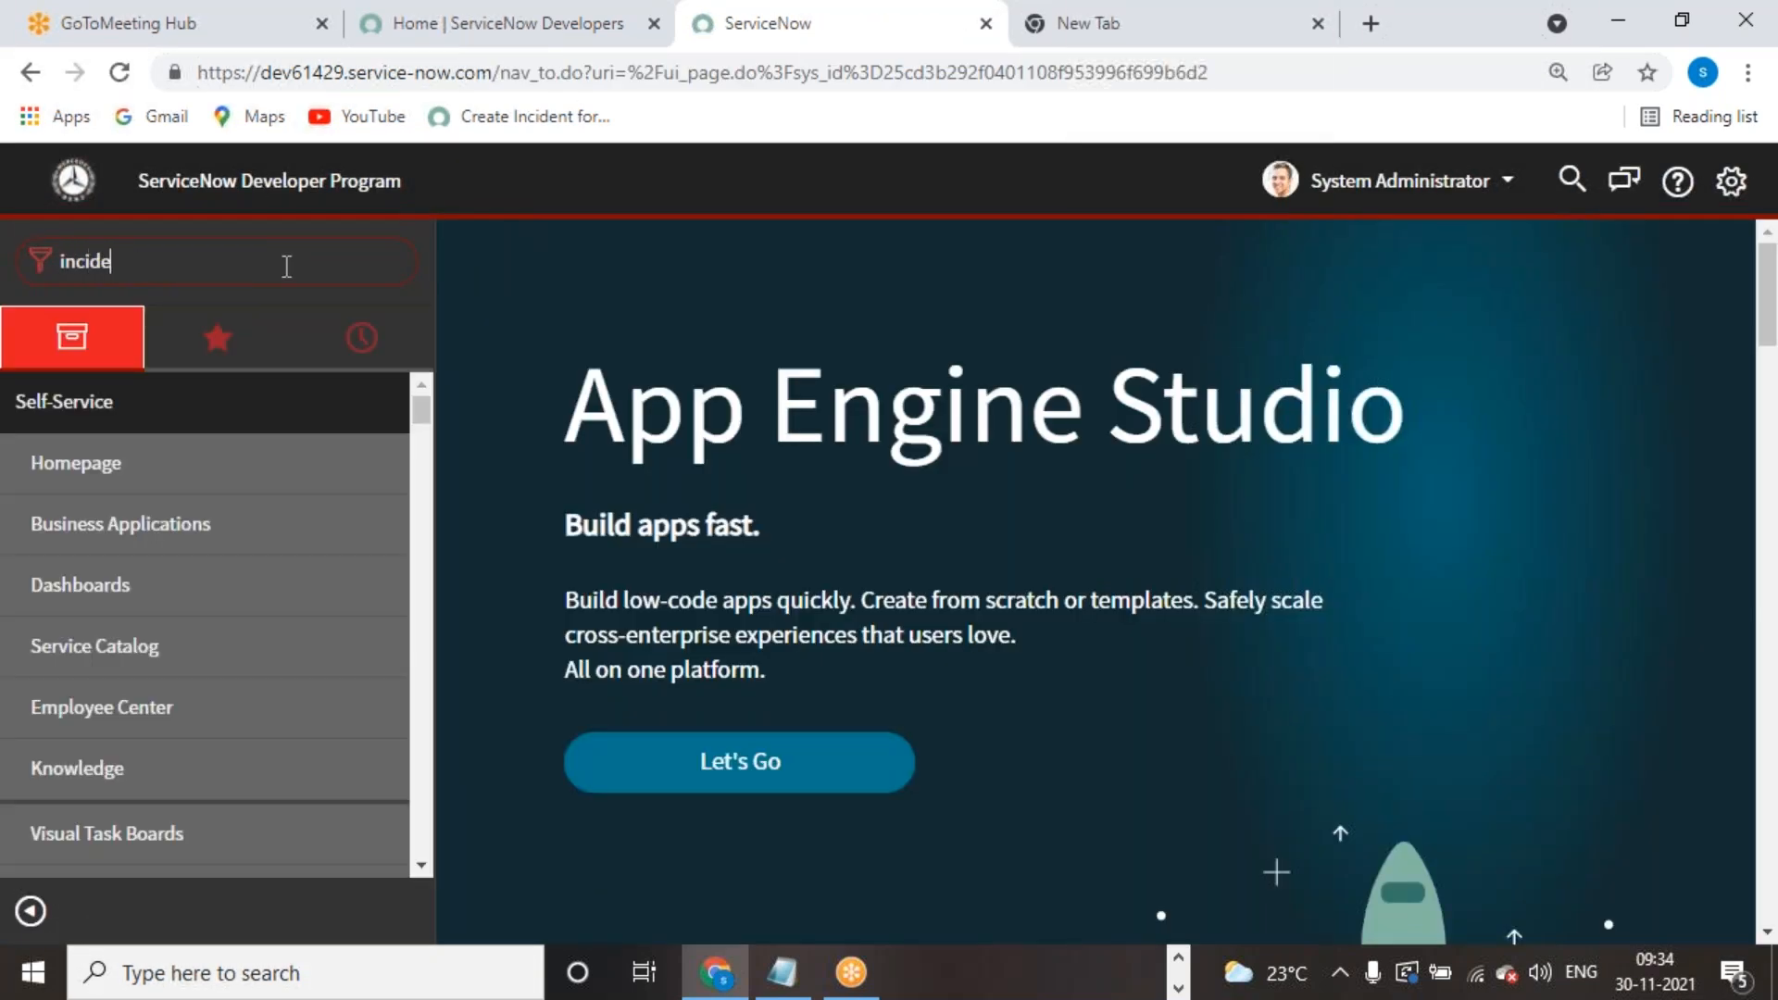
type("nt")
key("BackSpace")
key("BackSpace")
key("BackSpace")
key("BackSpace")
key("BackSpace")
key("BackSpace")
key("BackSpace")
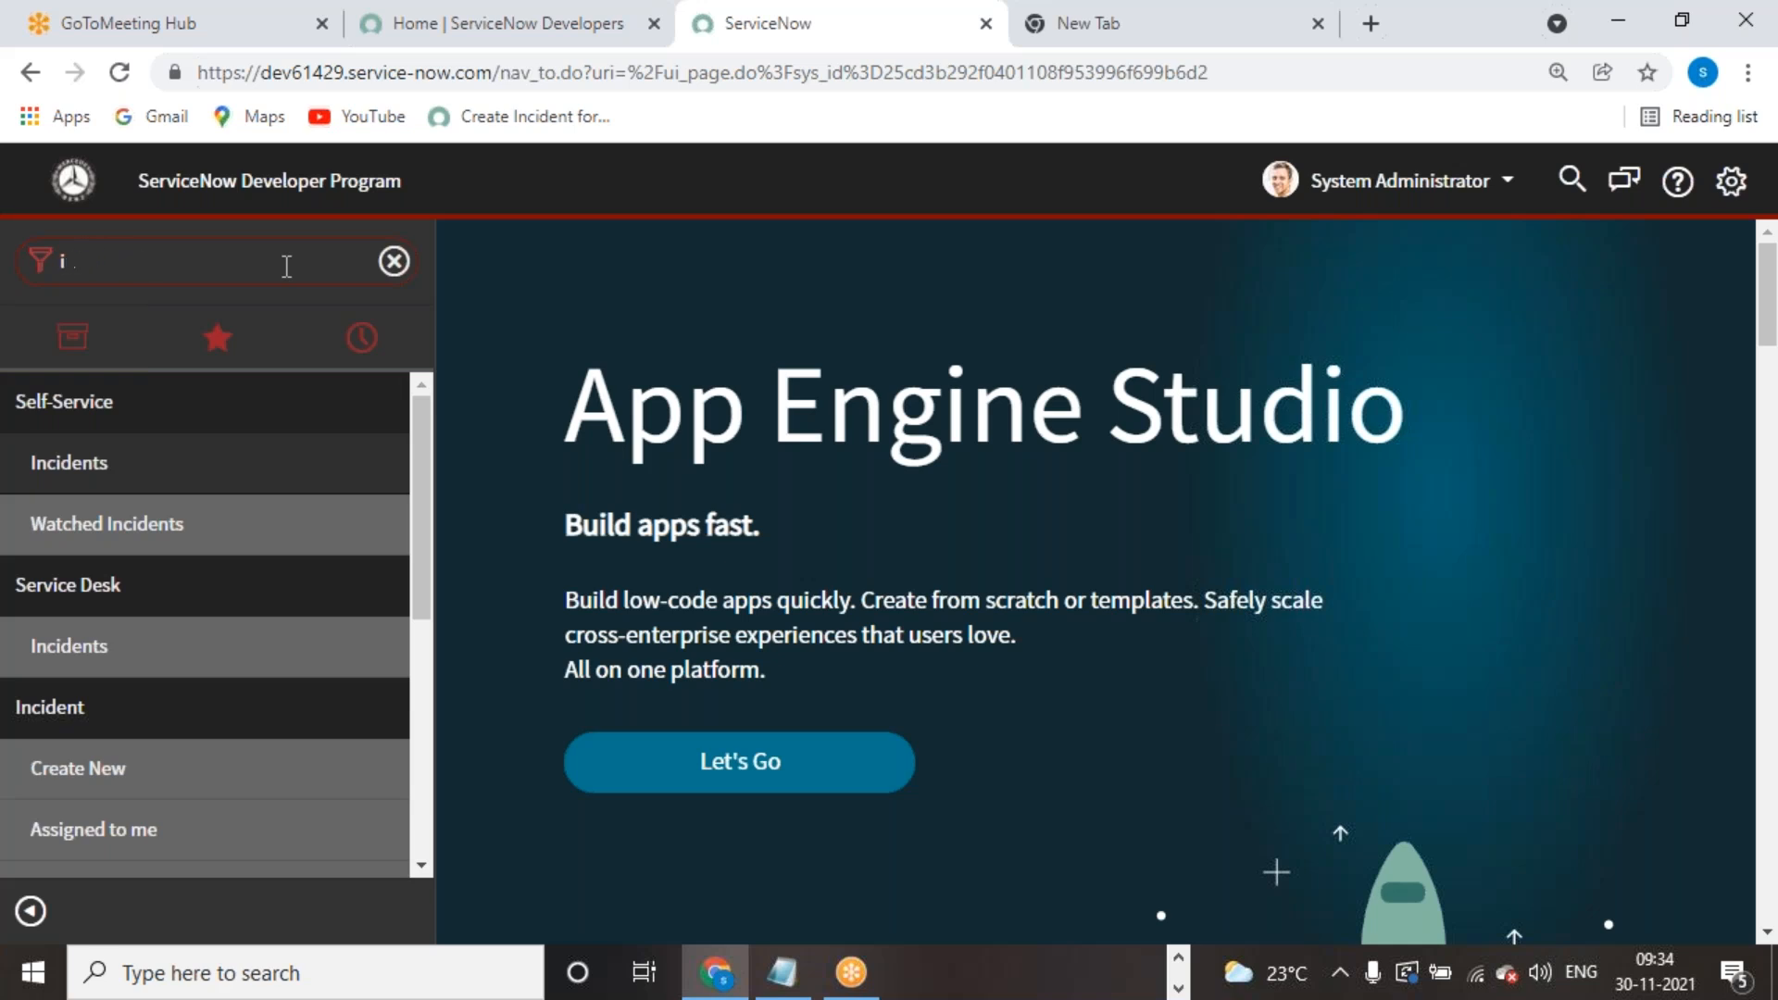
key("BackSpace")
Step: Open the User Administration roles list and start a new role named servicenow_academy_admin
type("user ad")
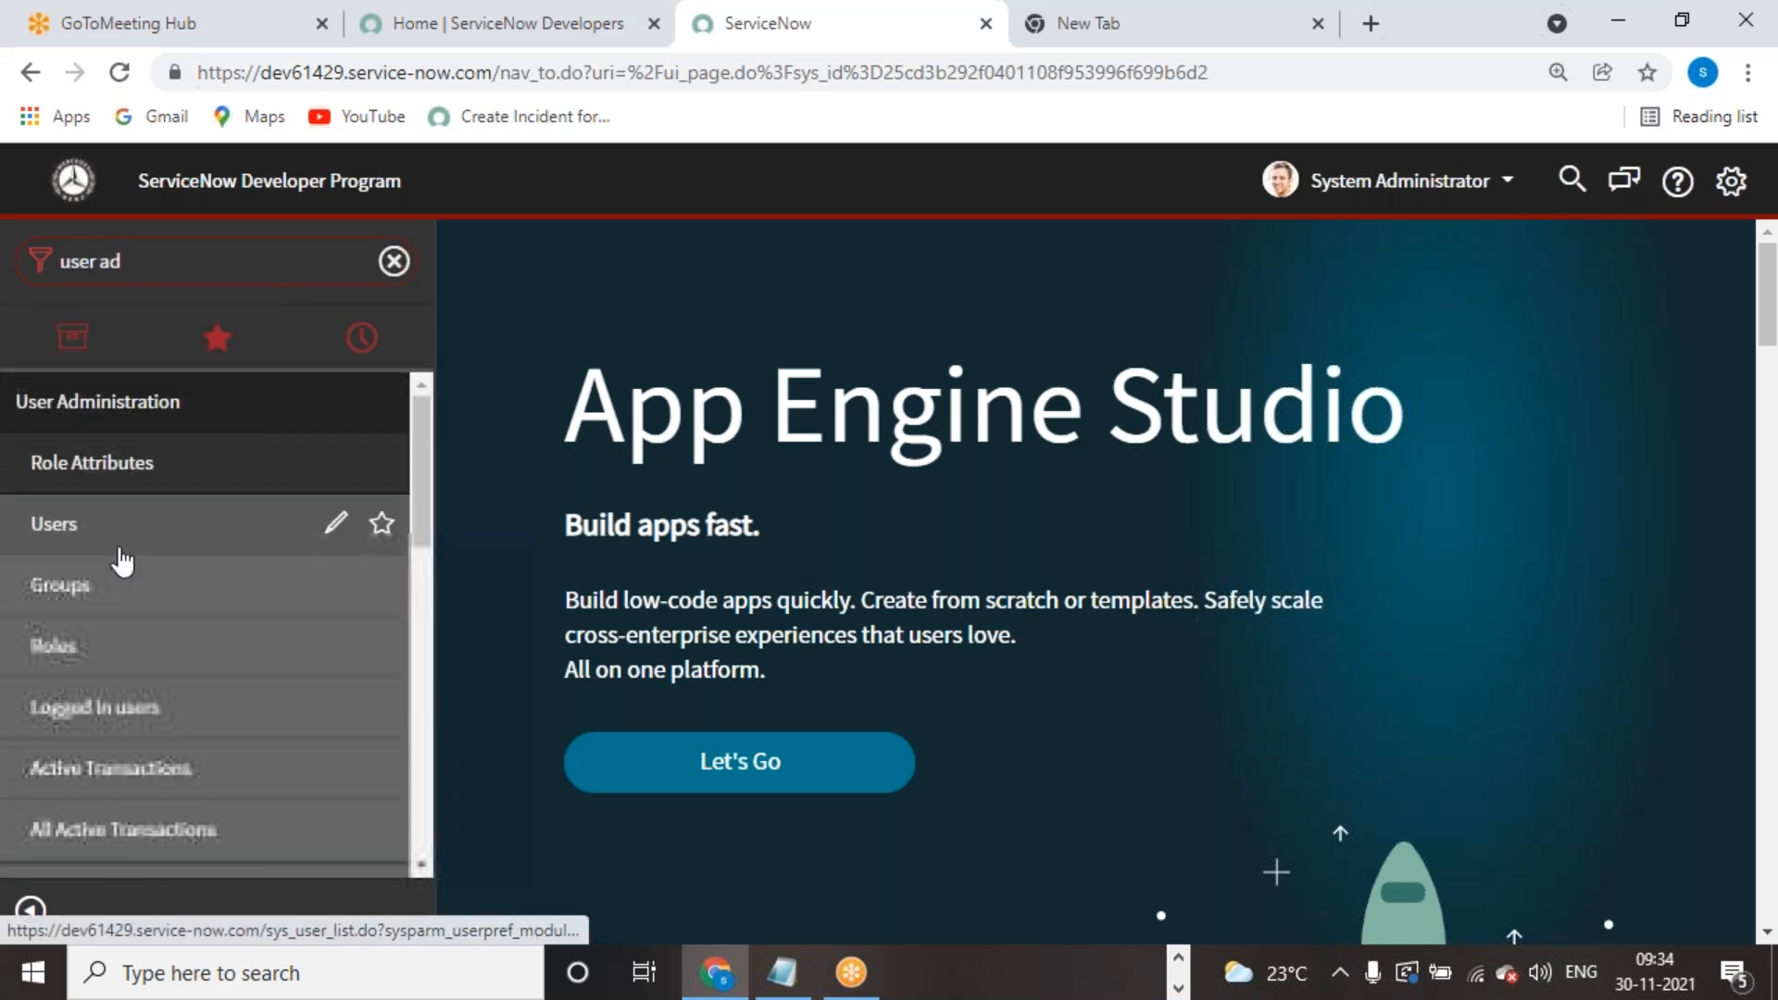
left_click(97, 648)
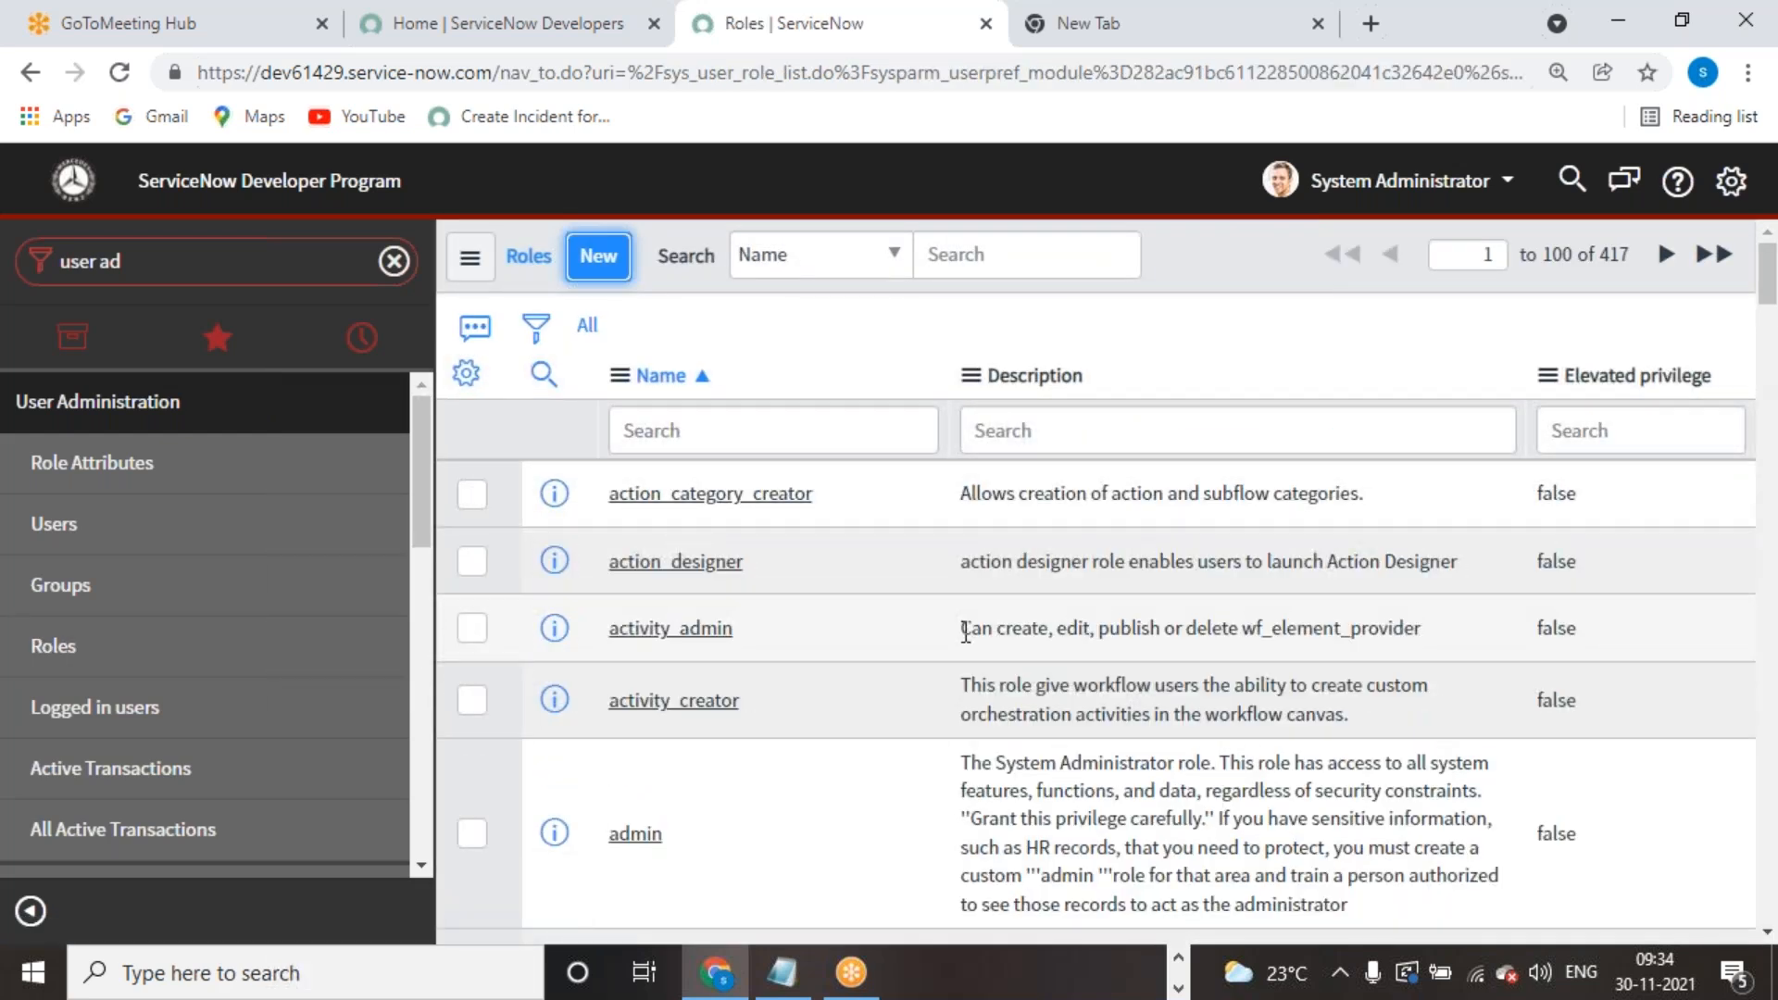
left_click(598, 256)
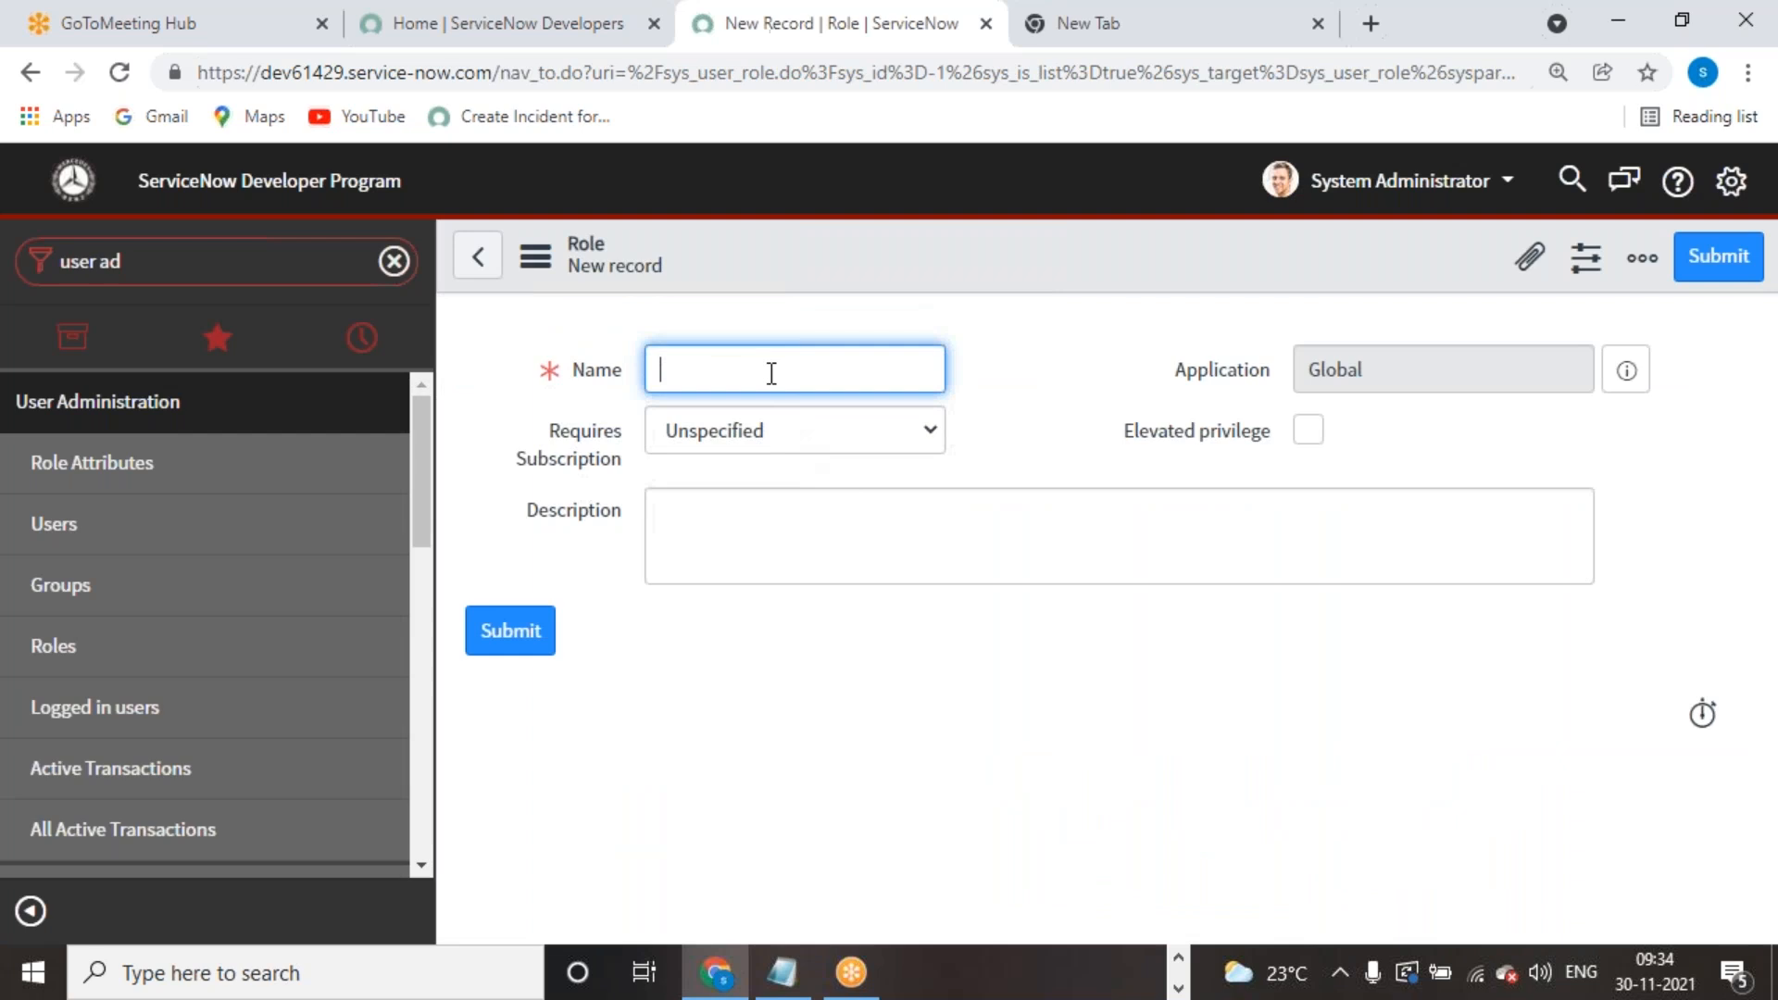
type("servicenow_academy_admin")
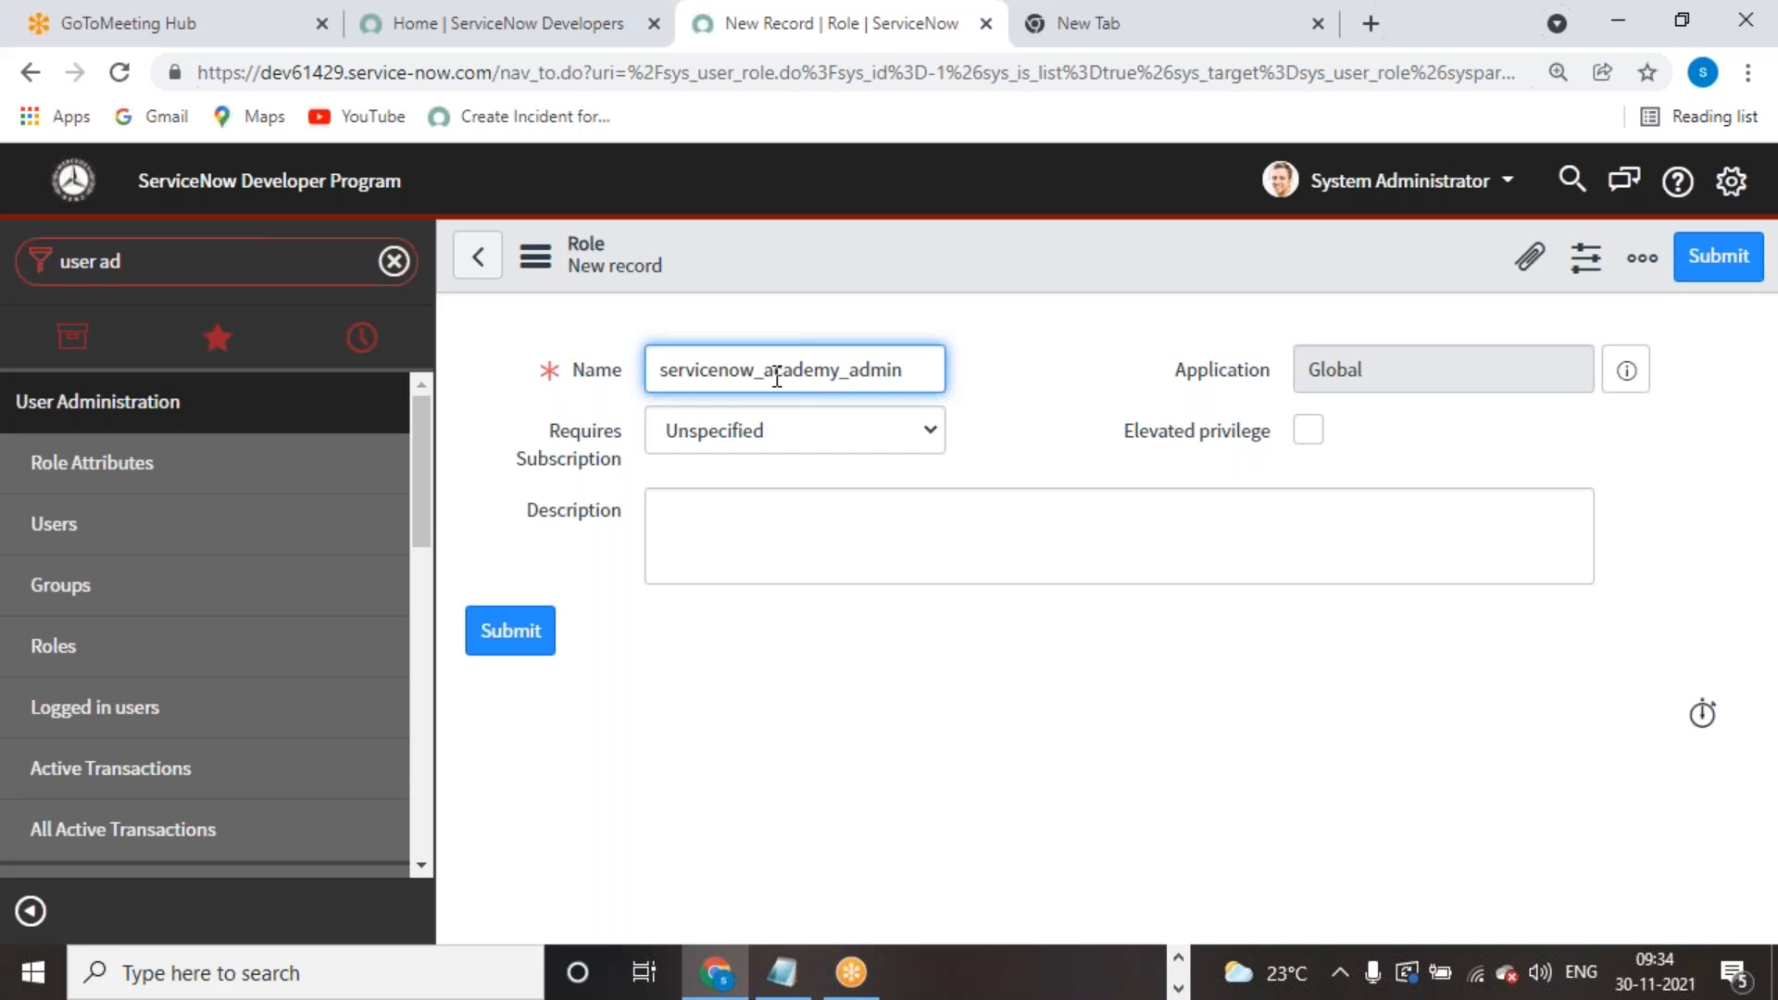
Step: Enable elevated privilege for the new role, check the subscription options without changing them, and submit the role
left_click(989, 422)
left_click(930, 431)
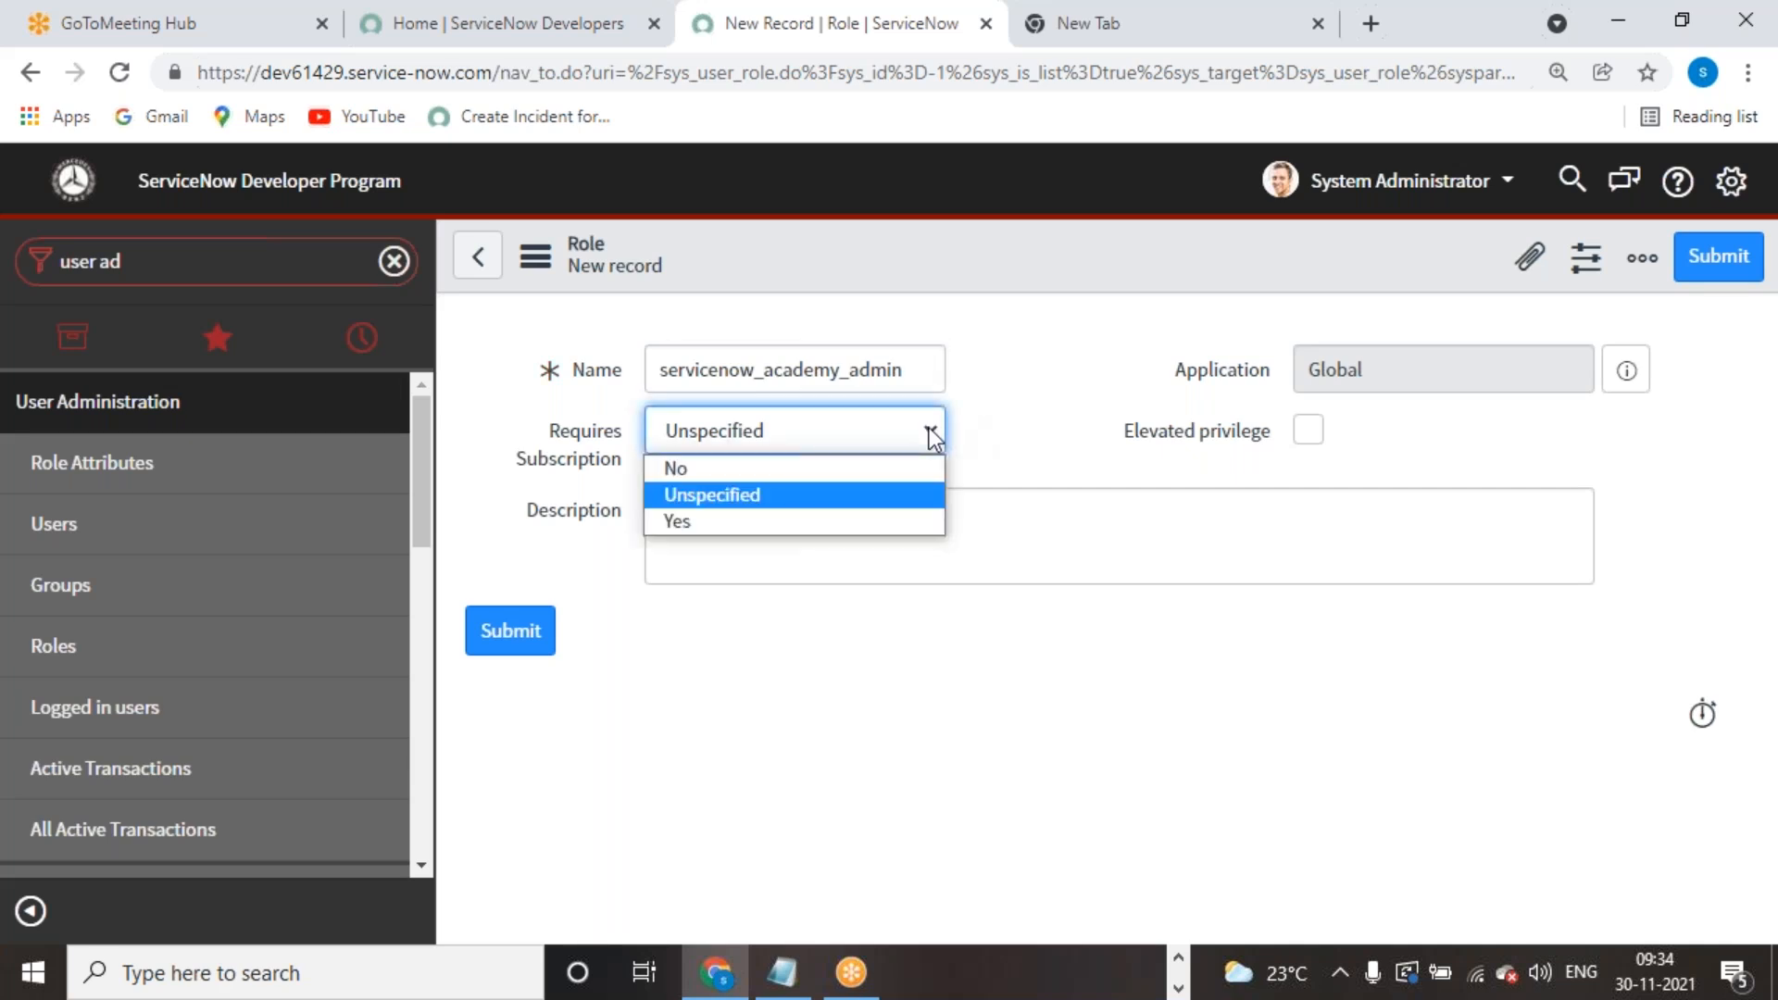
left_click(1002, 431)
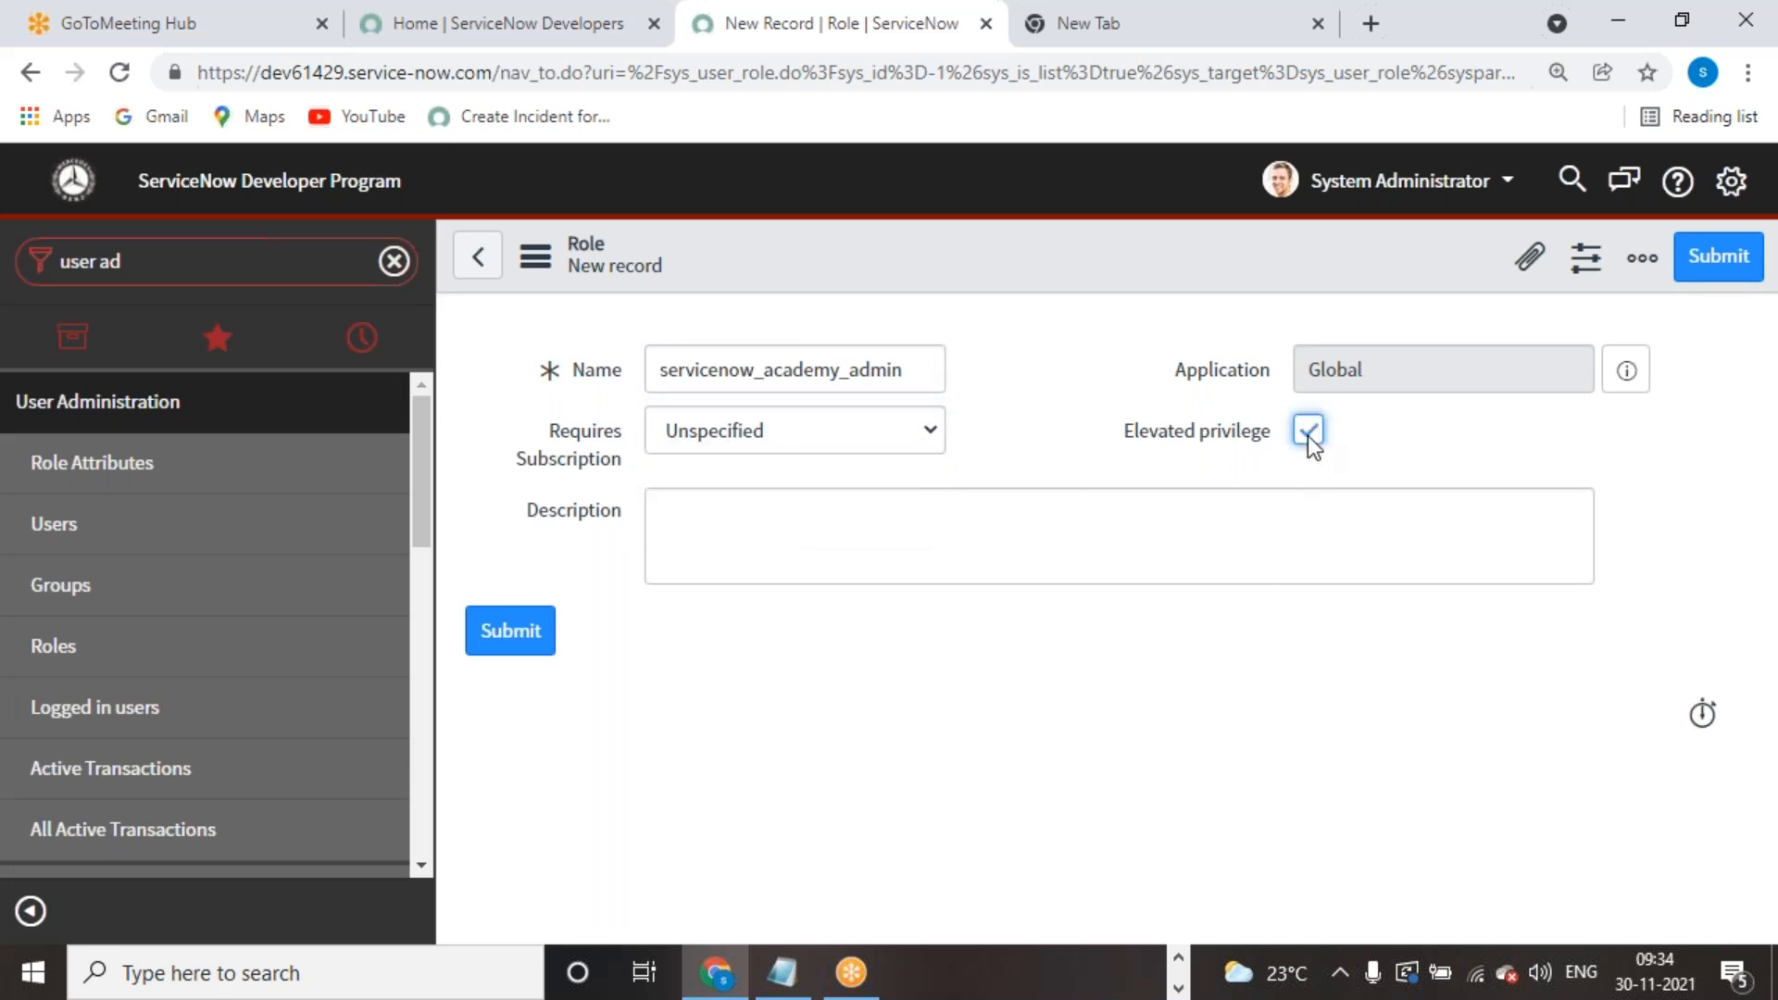
left_click(1266, 661)
left_click(1694, 264)
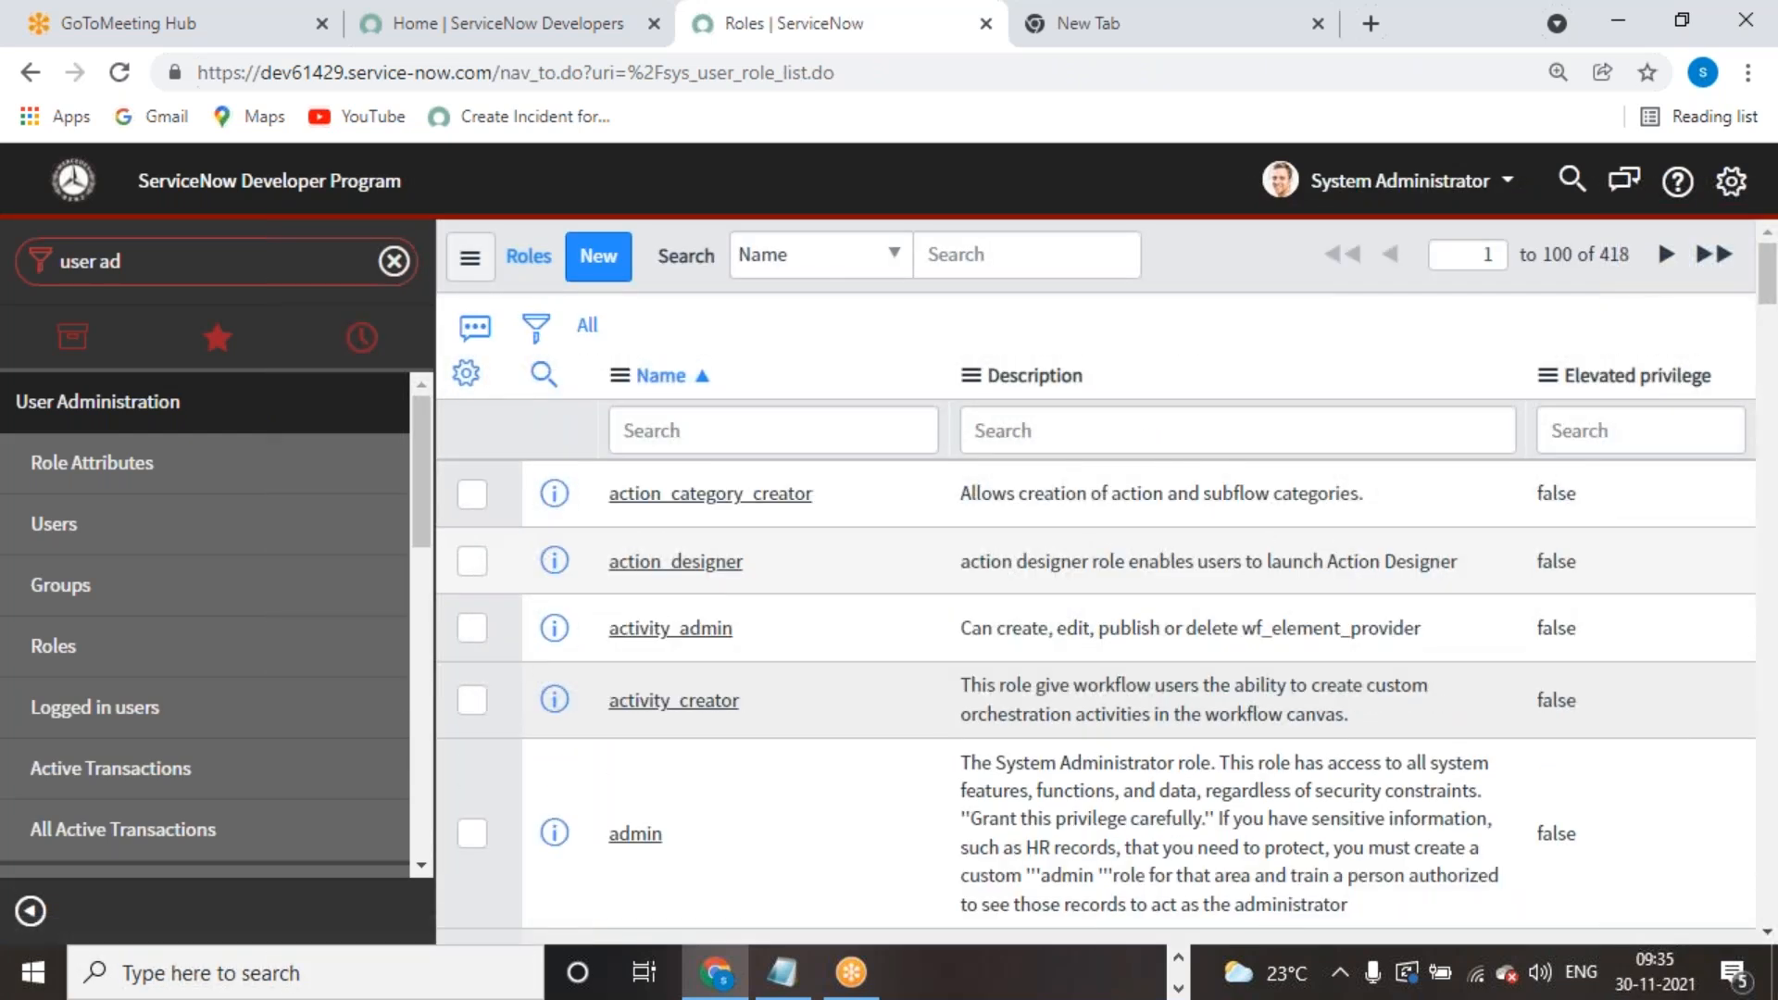
Step: Select the existing navigator filter text
triple_click(210, 268)
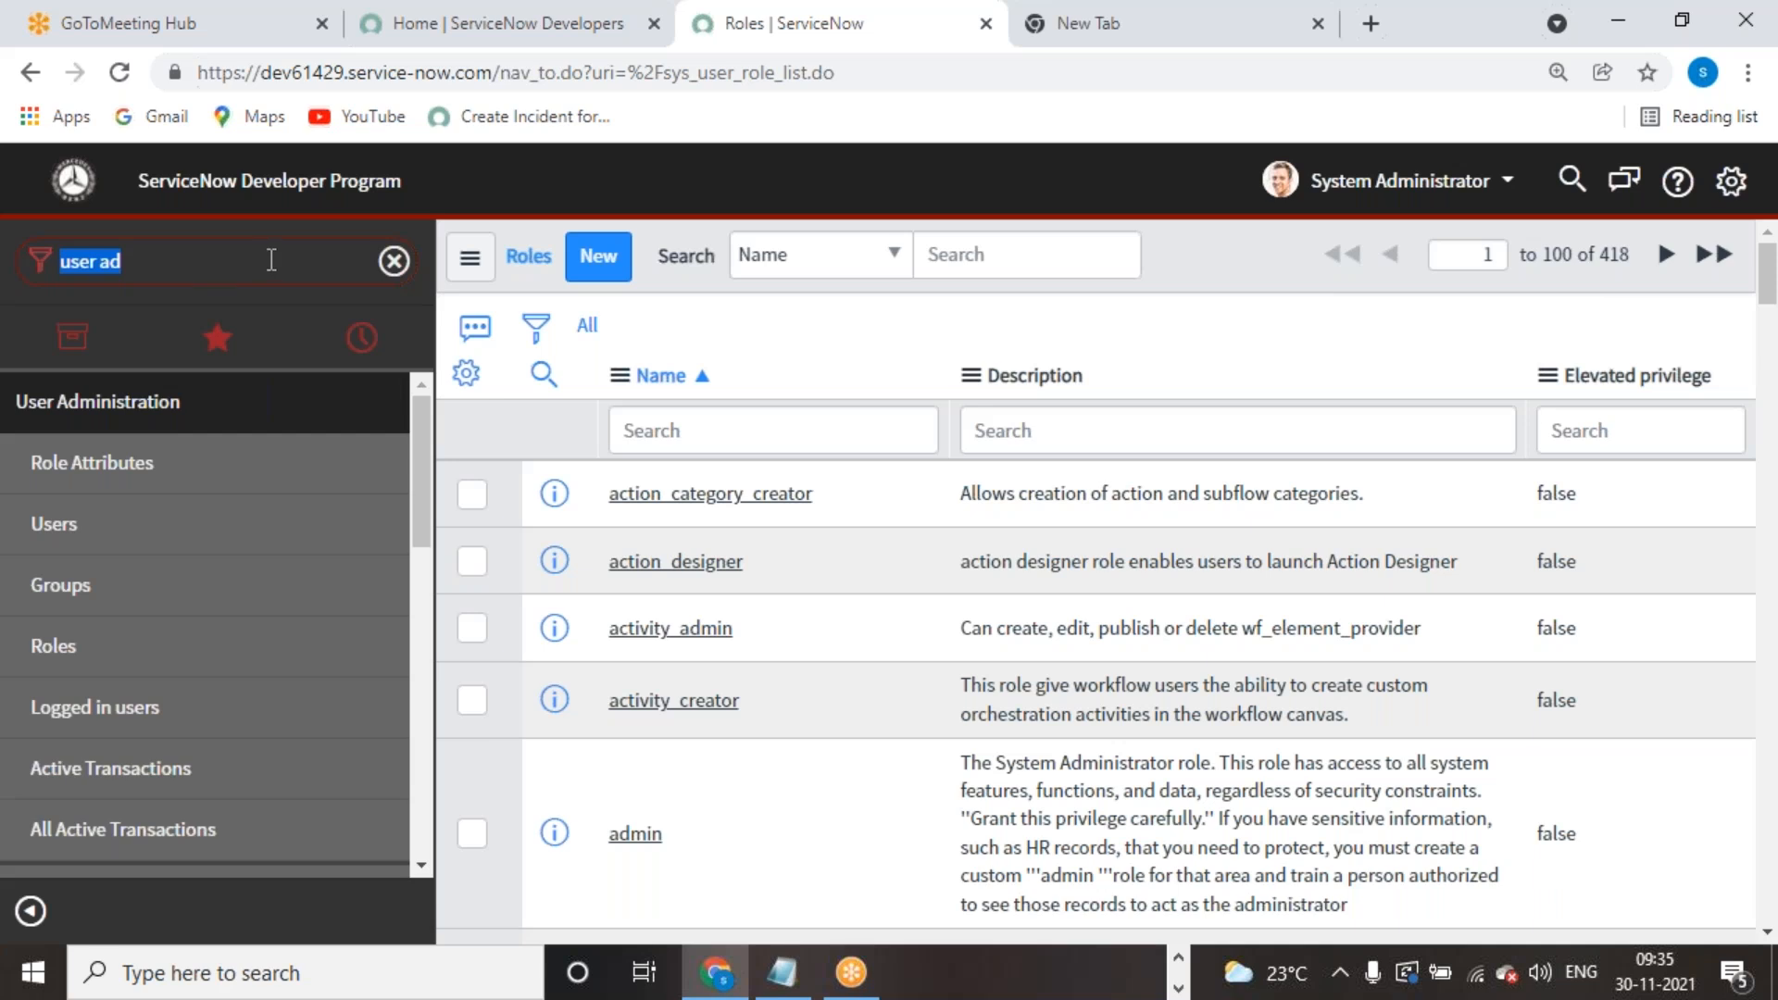
type("acl")
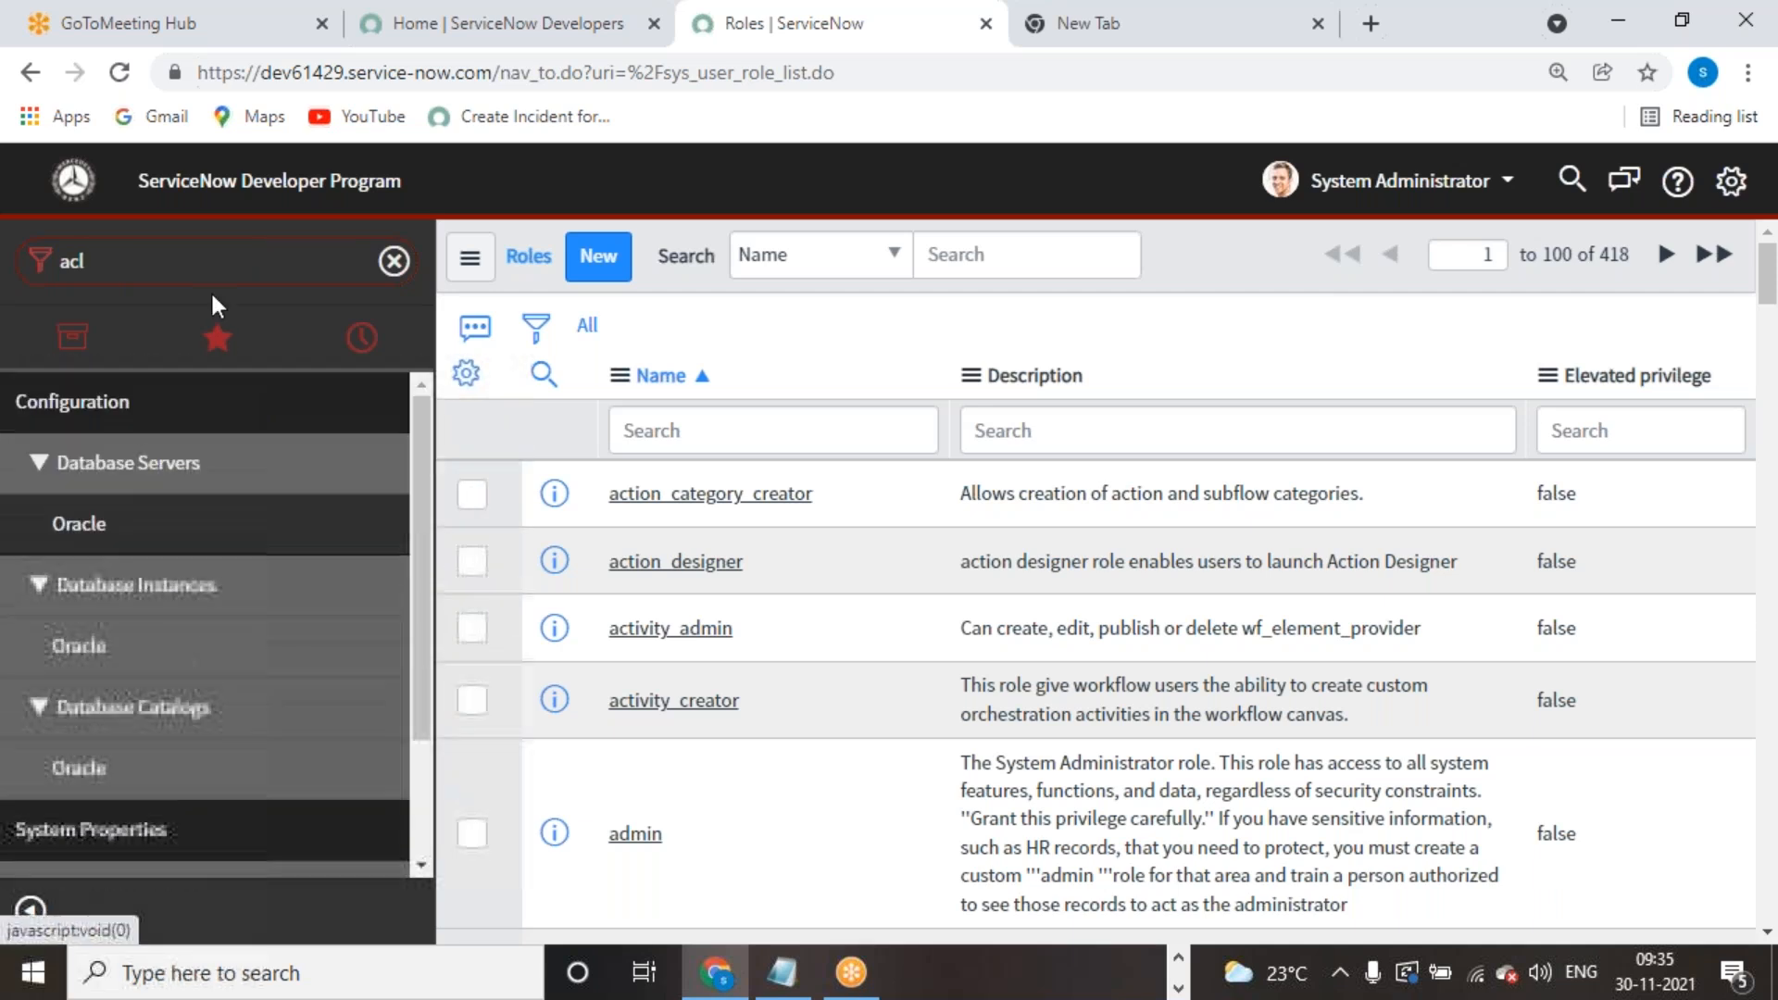
left_click_drag(88, 262, 5, 269)
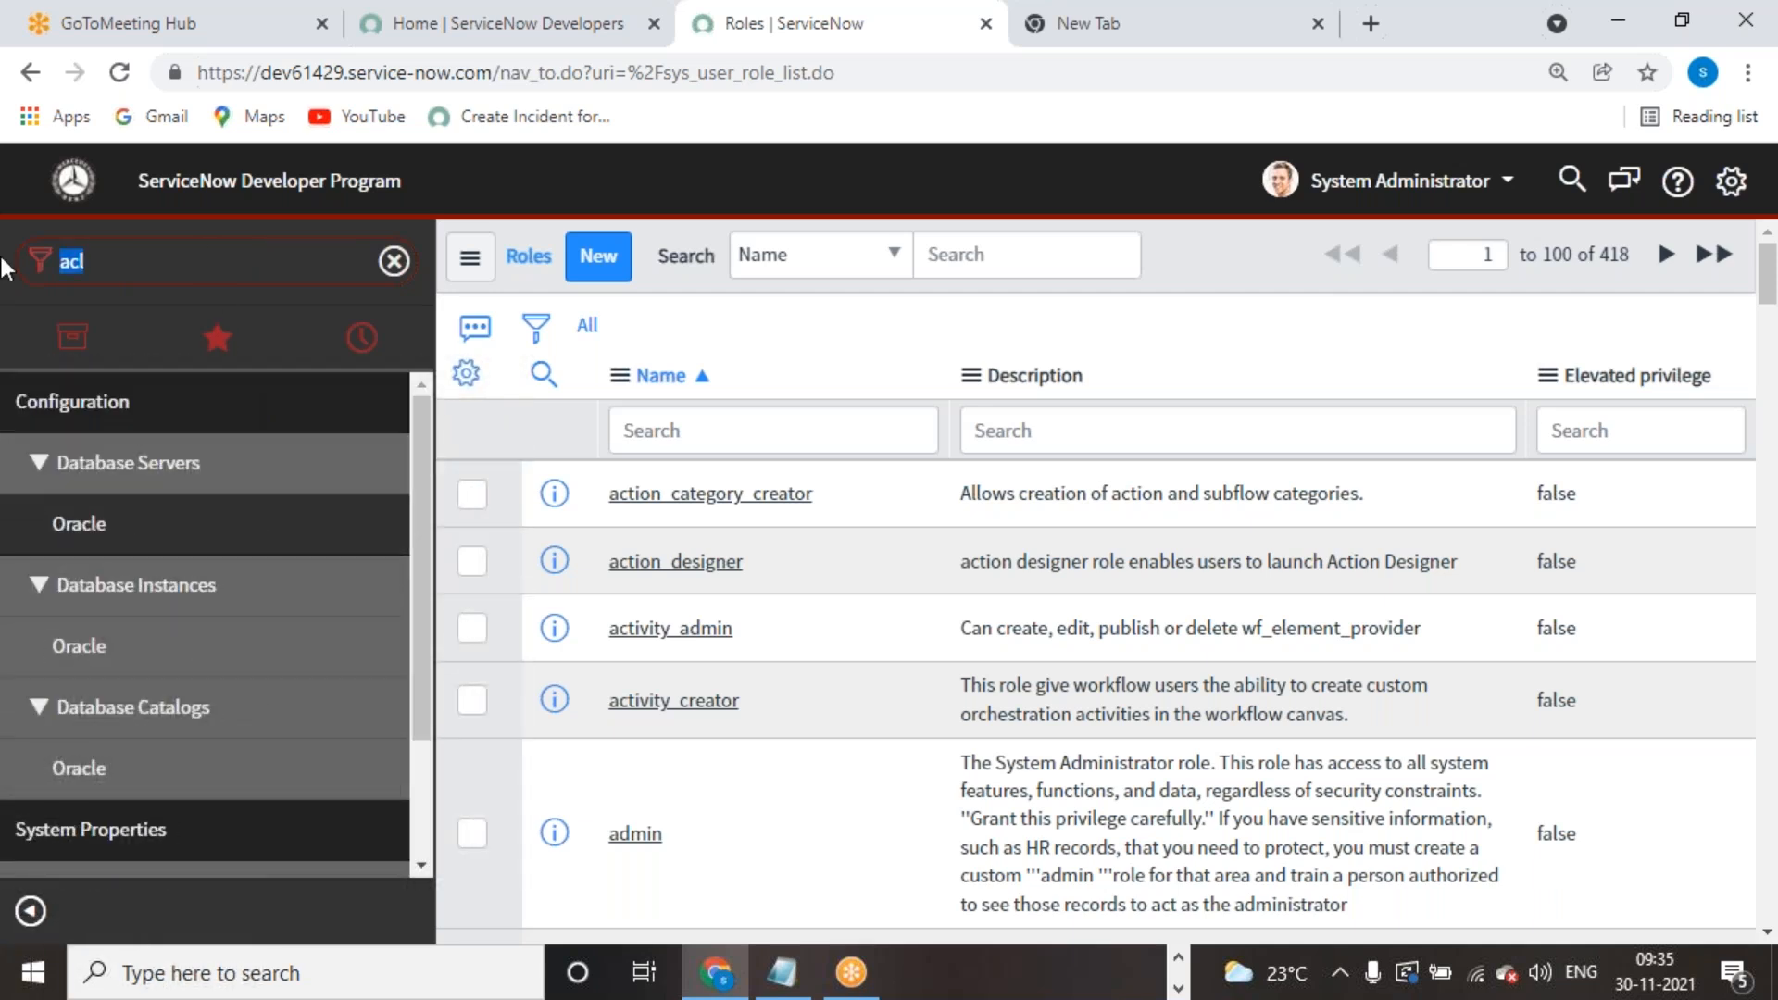
key("BackSpace")
Step: Filter the navigator for servicenow, open the Servicenow Academys list, and open its record
type("serv")
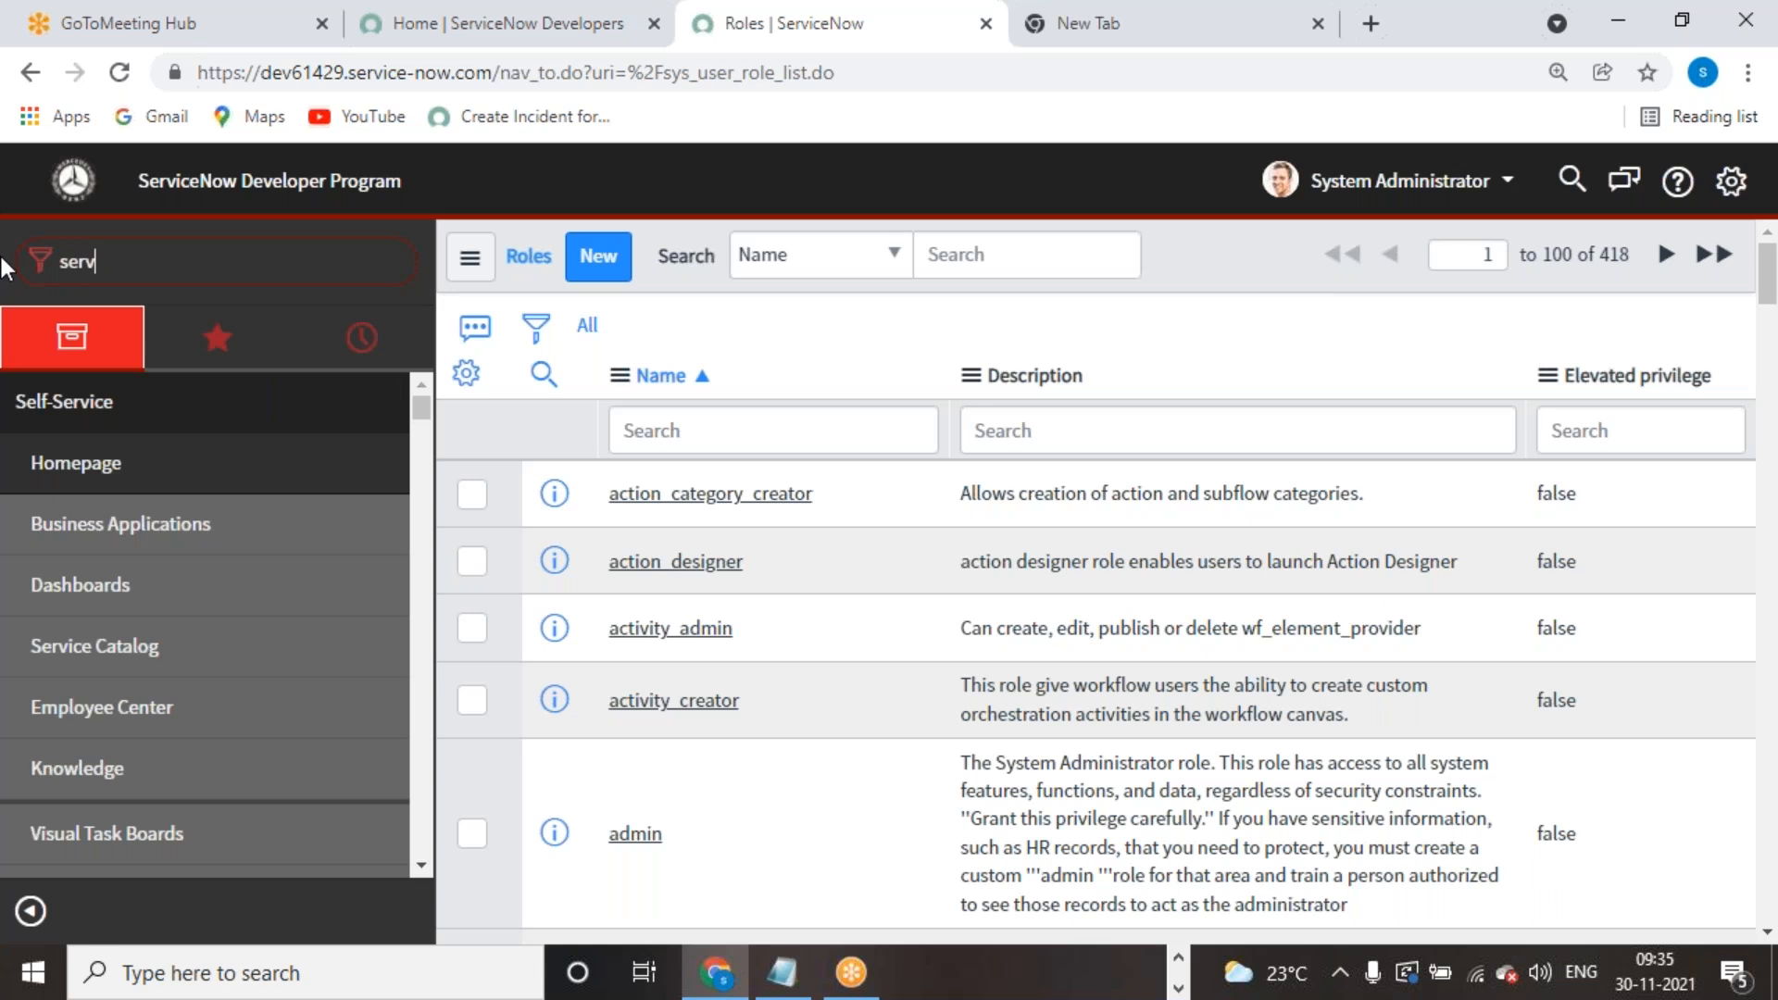
type("icenow")
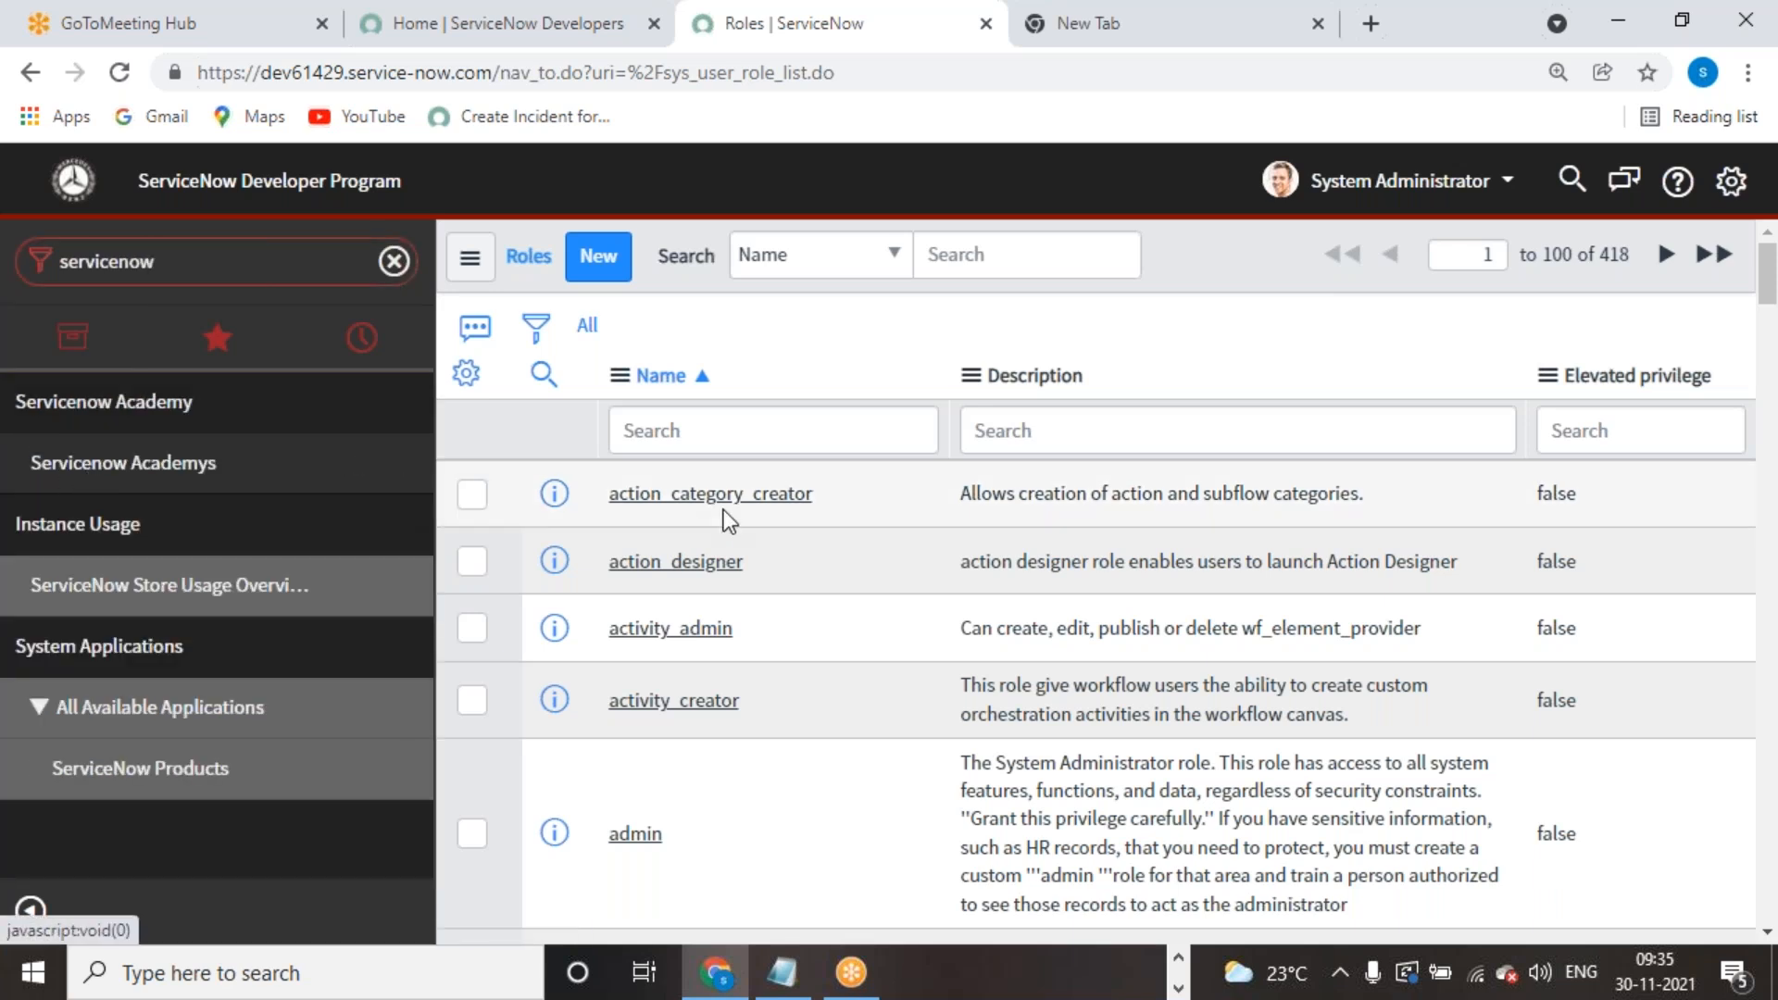
key("Return")
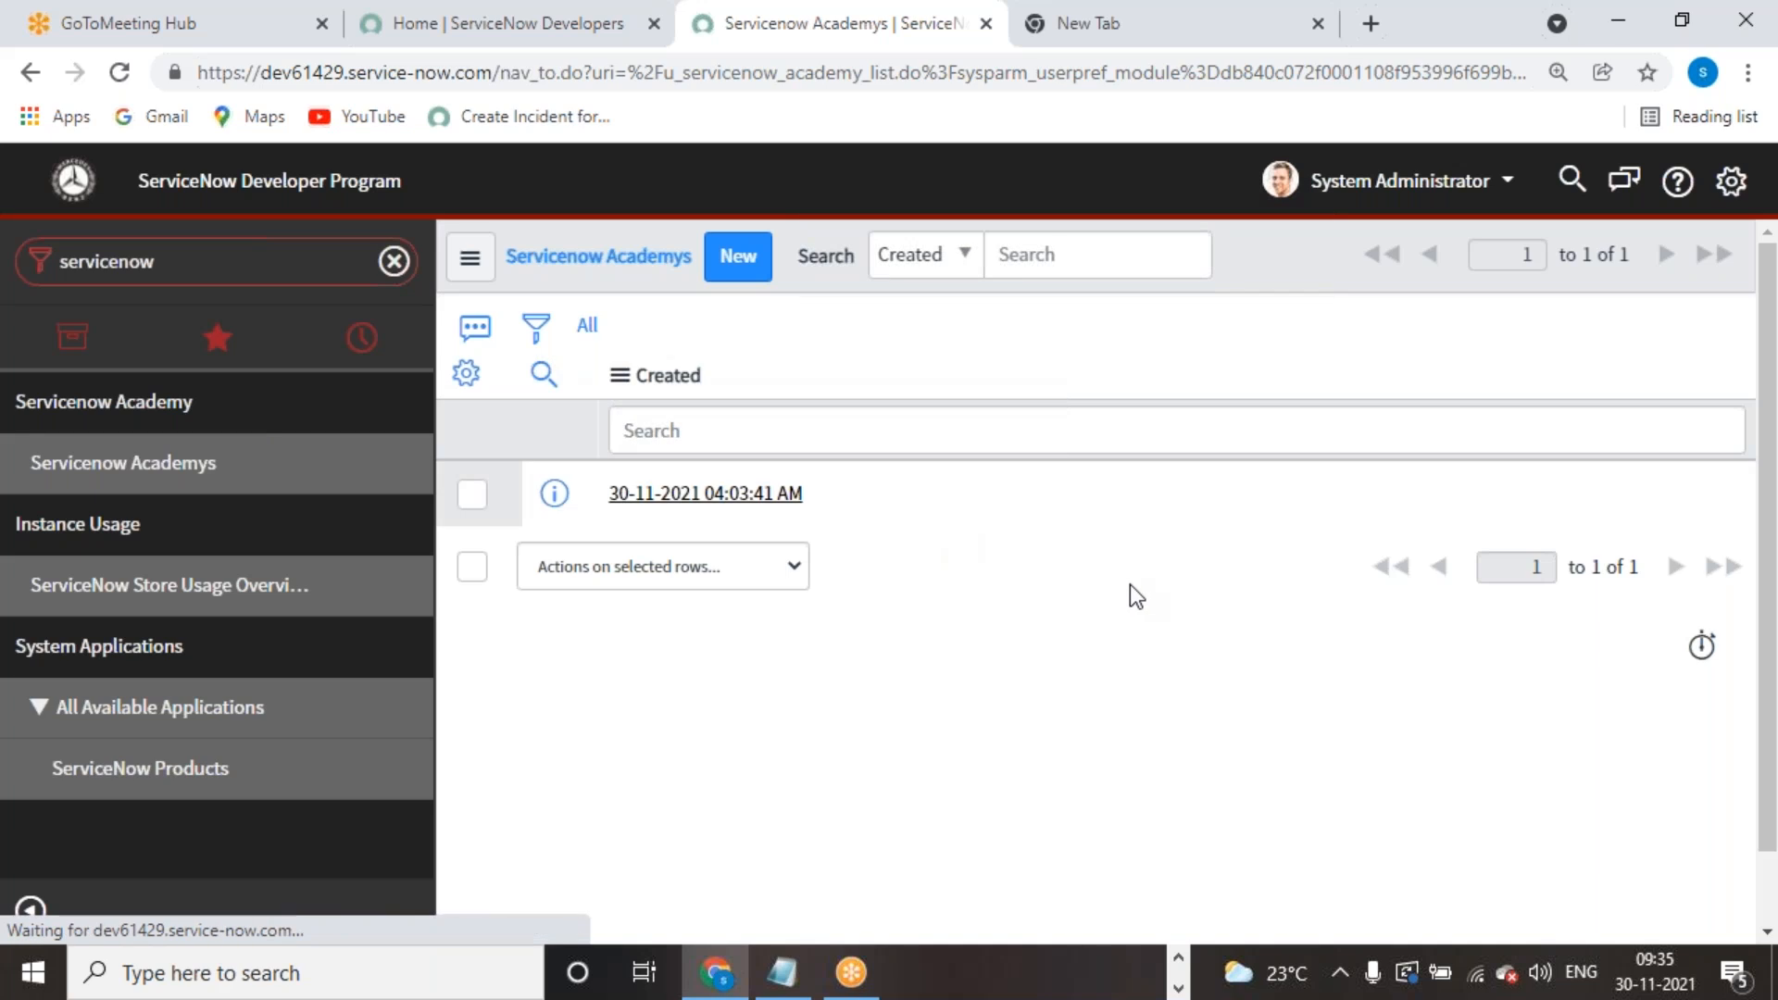
Step: Open the security rules configured for the Servicenow Academy table from the record form
right_click(987, 276)
mouse_move(1068, 460)
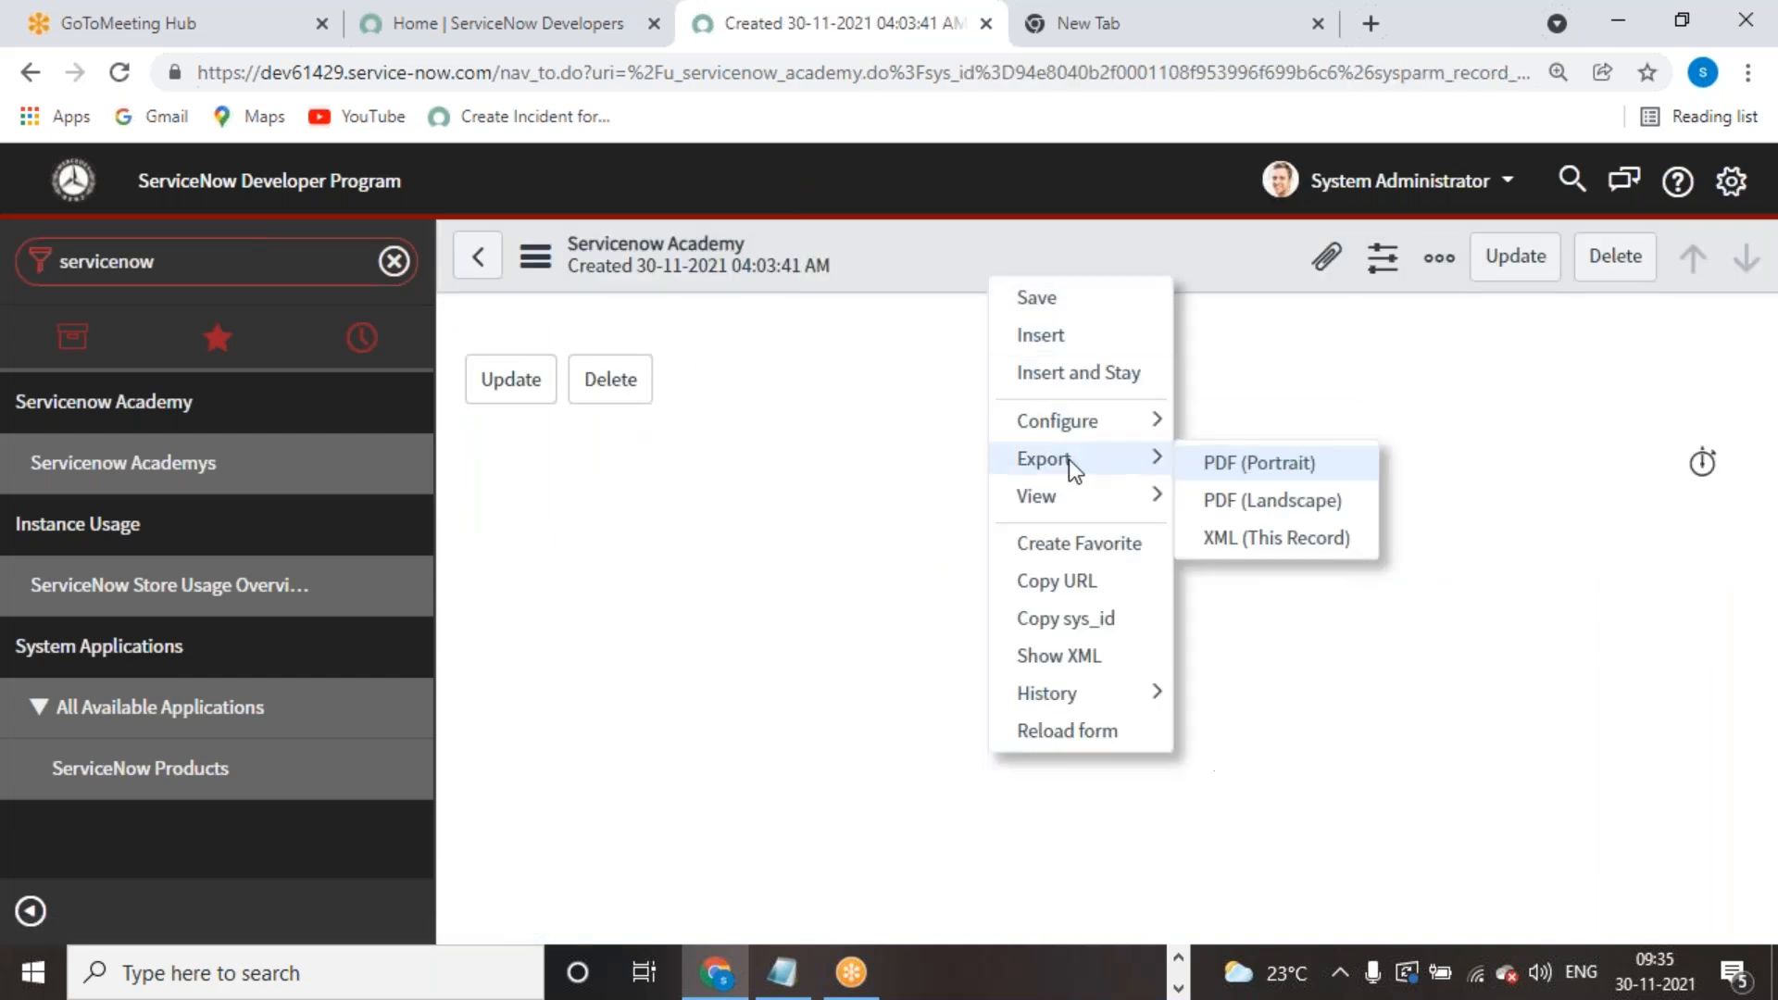
mouse_move(1131, 429)
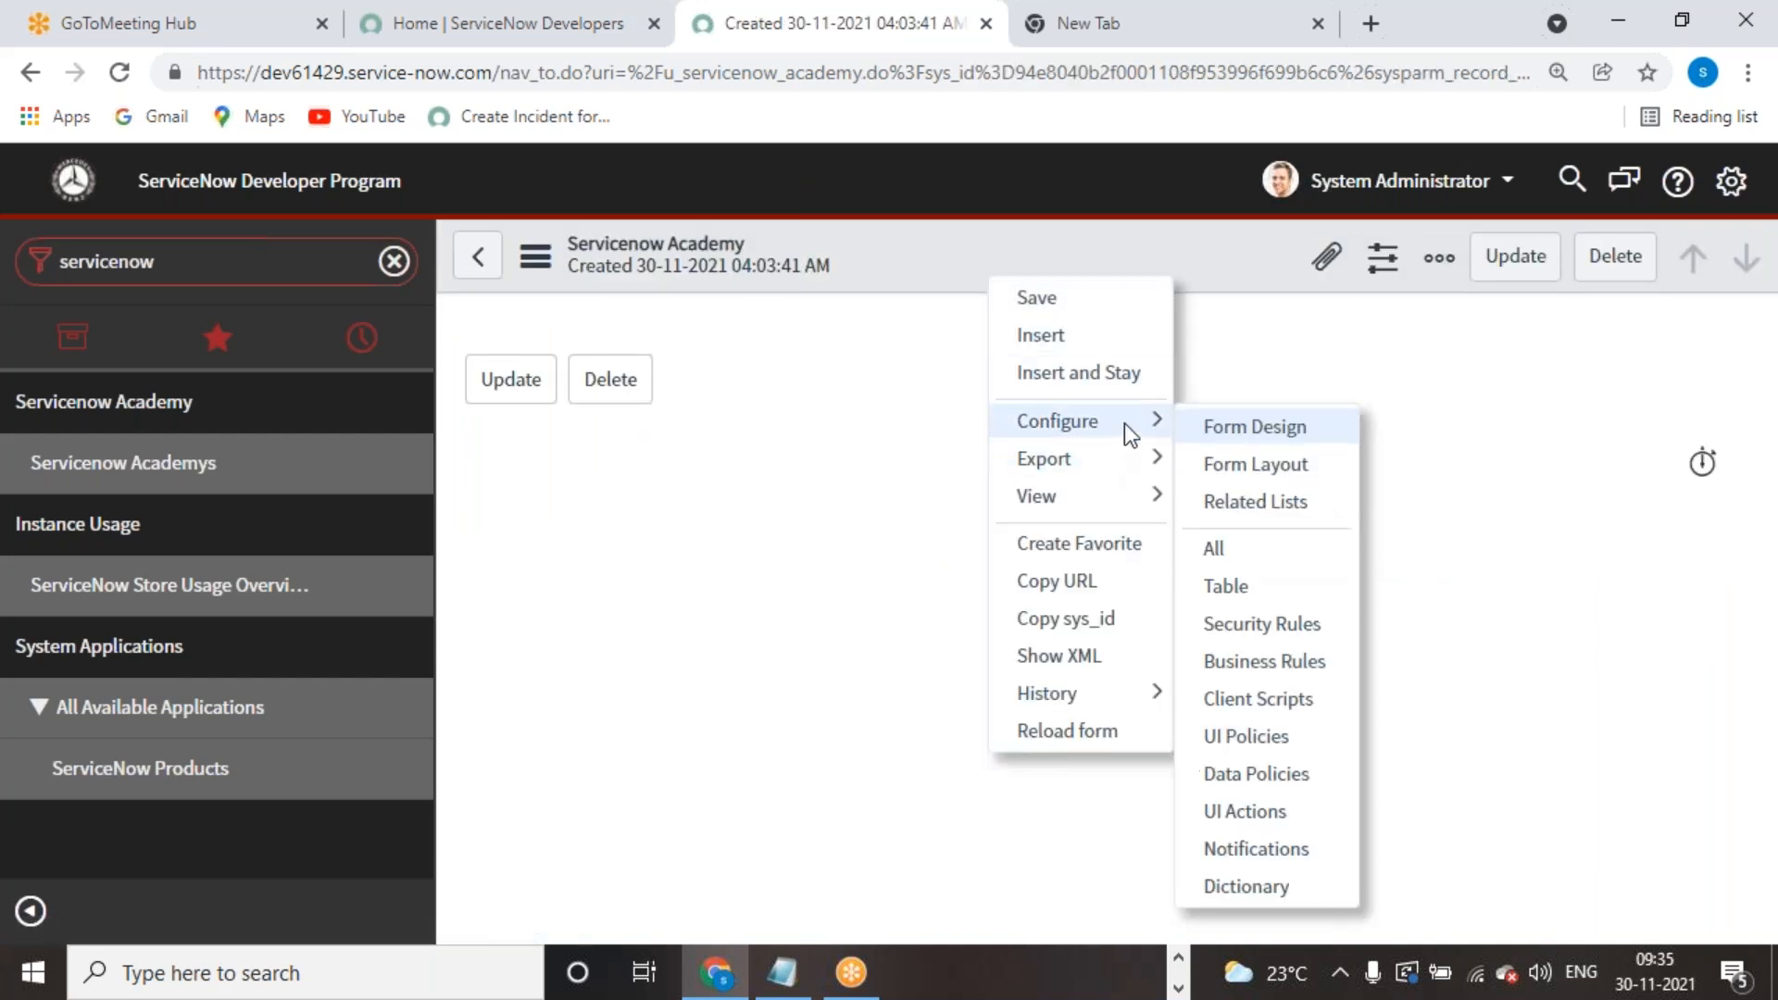
left_click(1276, 622)
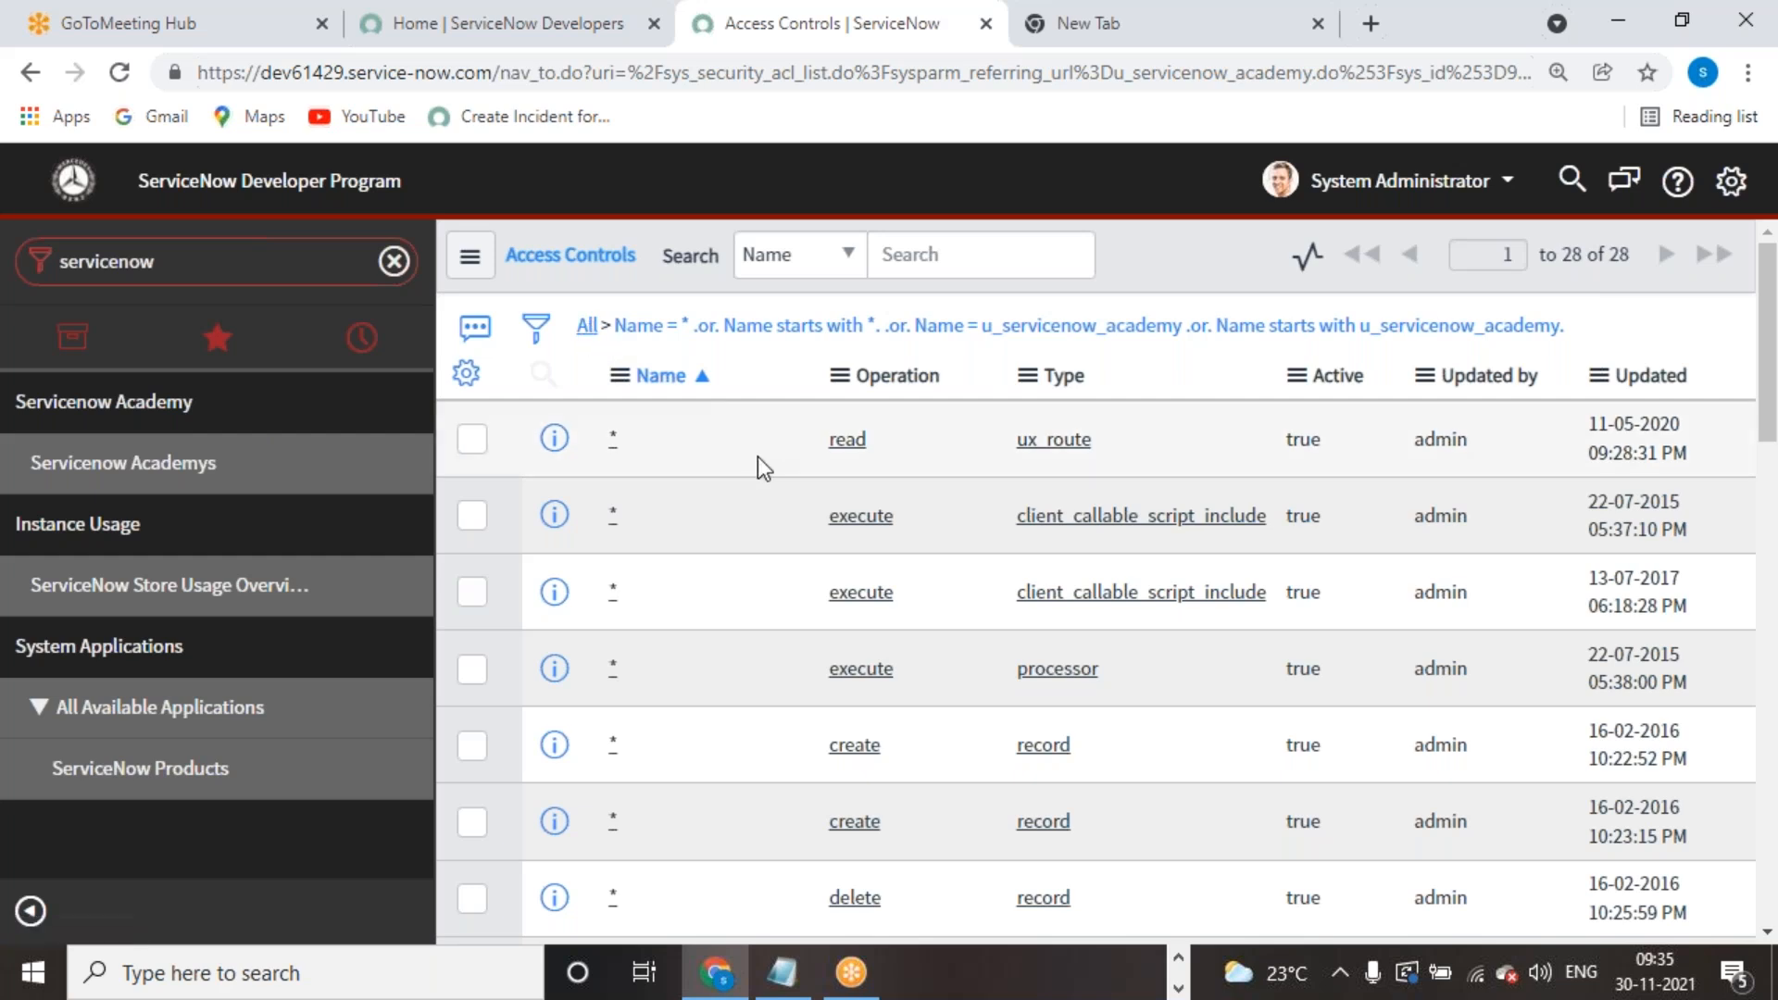
Step: Elevate the System Administrator's role and start a new access control record
left_click(1446, 185)
left_click(1407, 309)
left_click(611, 377)
left_click(1149, 495)
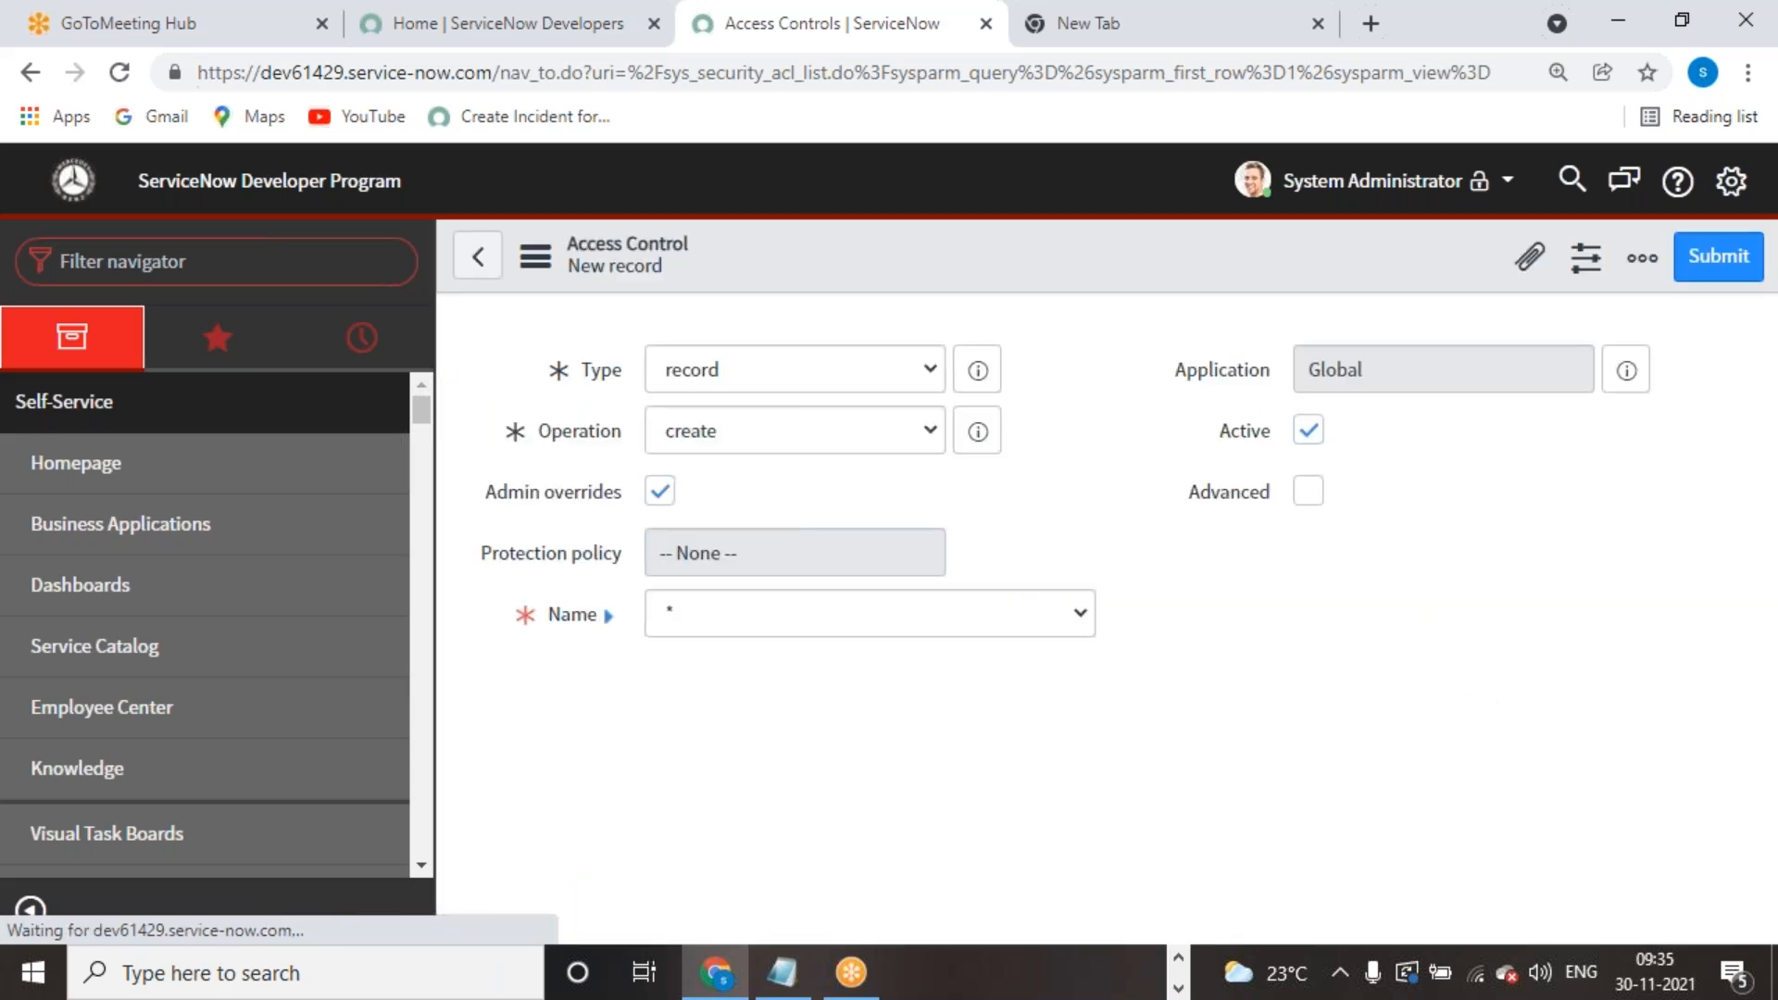
Step: Set the access control's operation to delete and its name to the Servicenow Academy [u_servicenow_academy] table
left_click(922, 429)
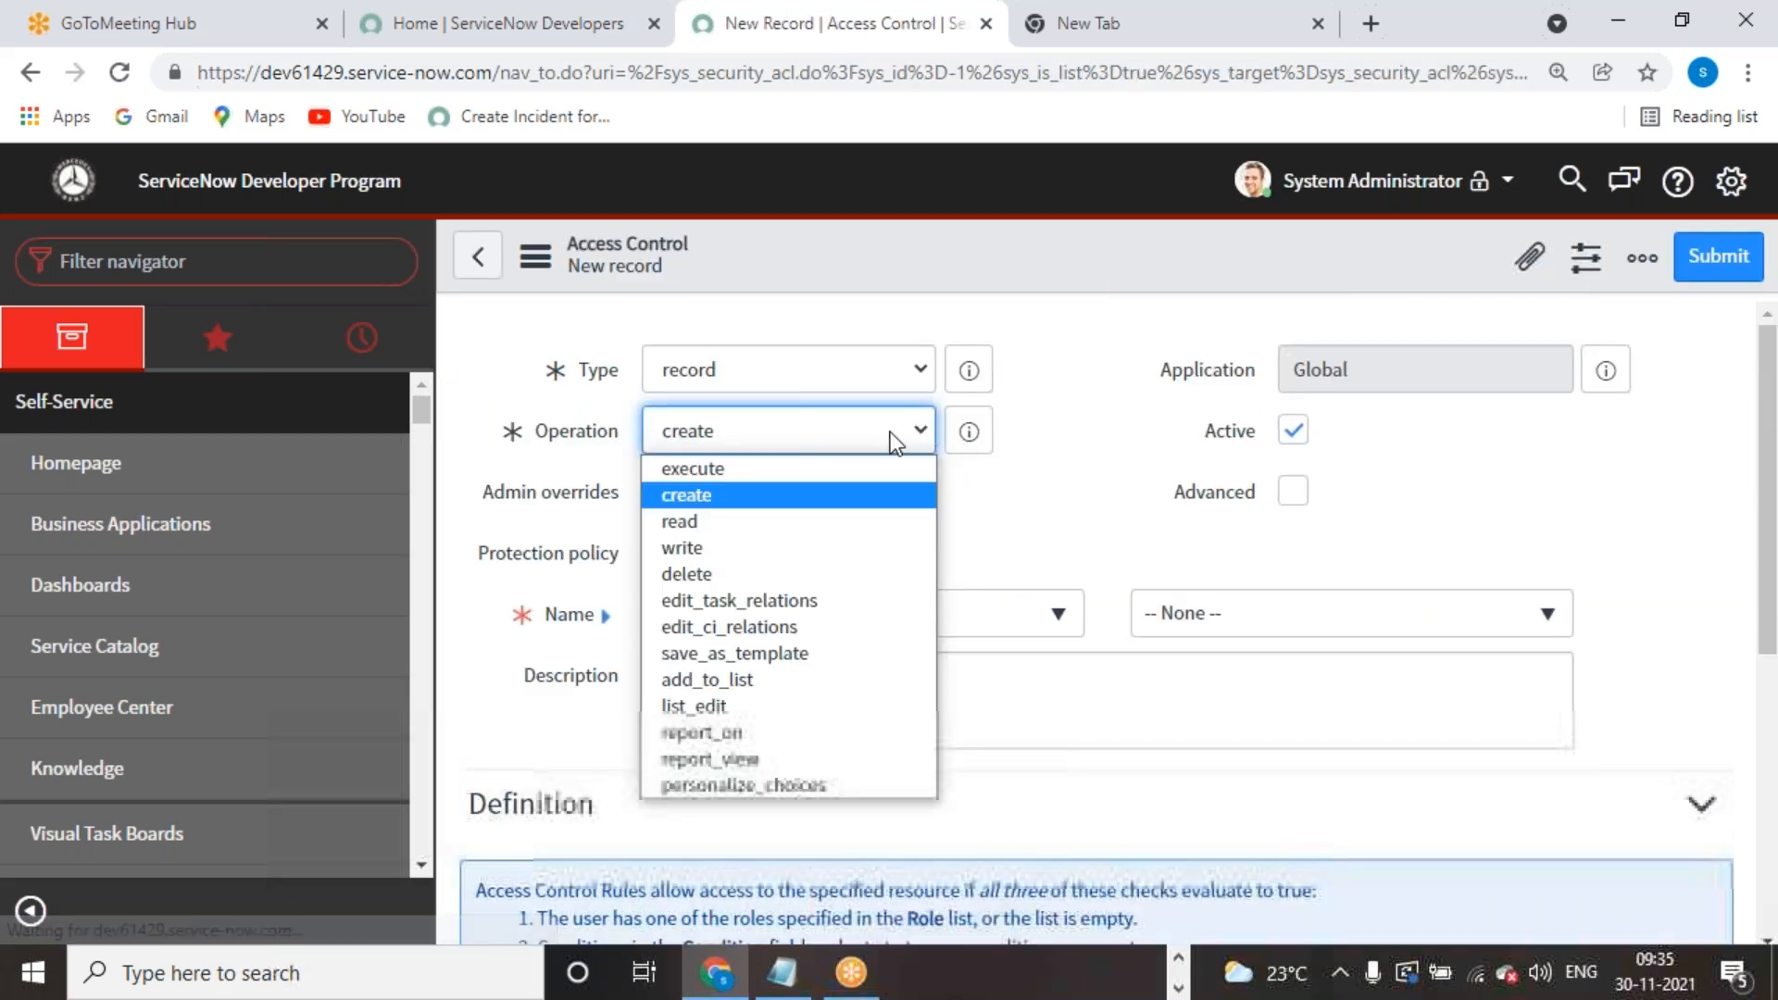
left_click(754, 576)
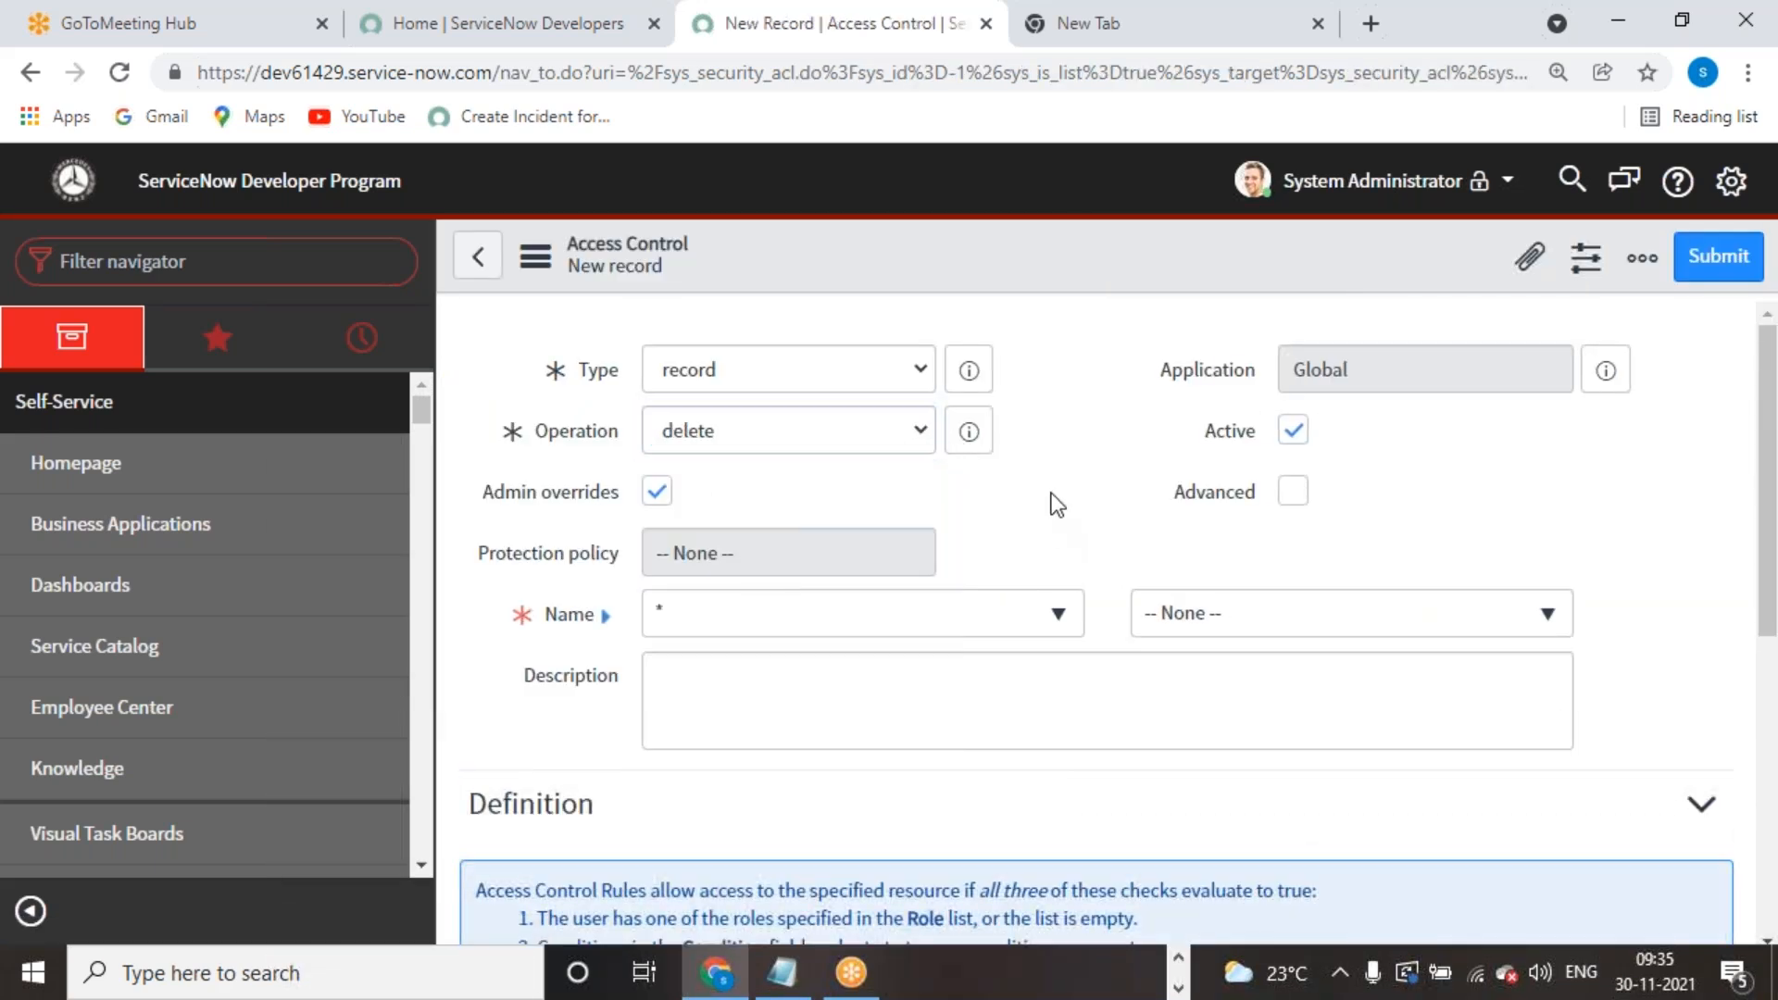
left_click(1053, 615)
type("servicenow")
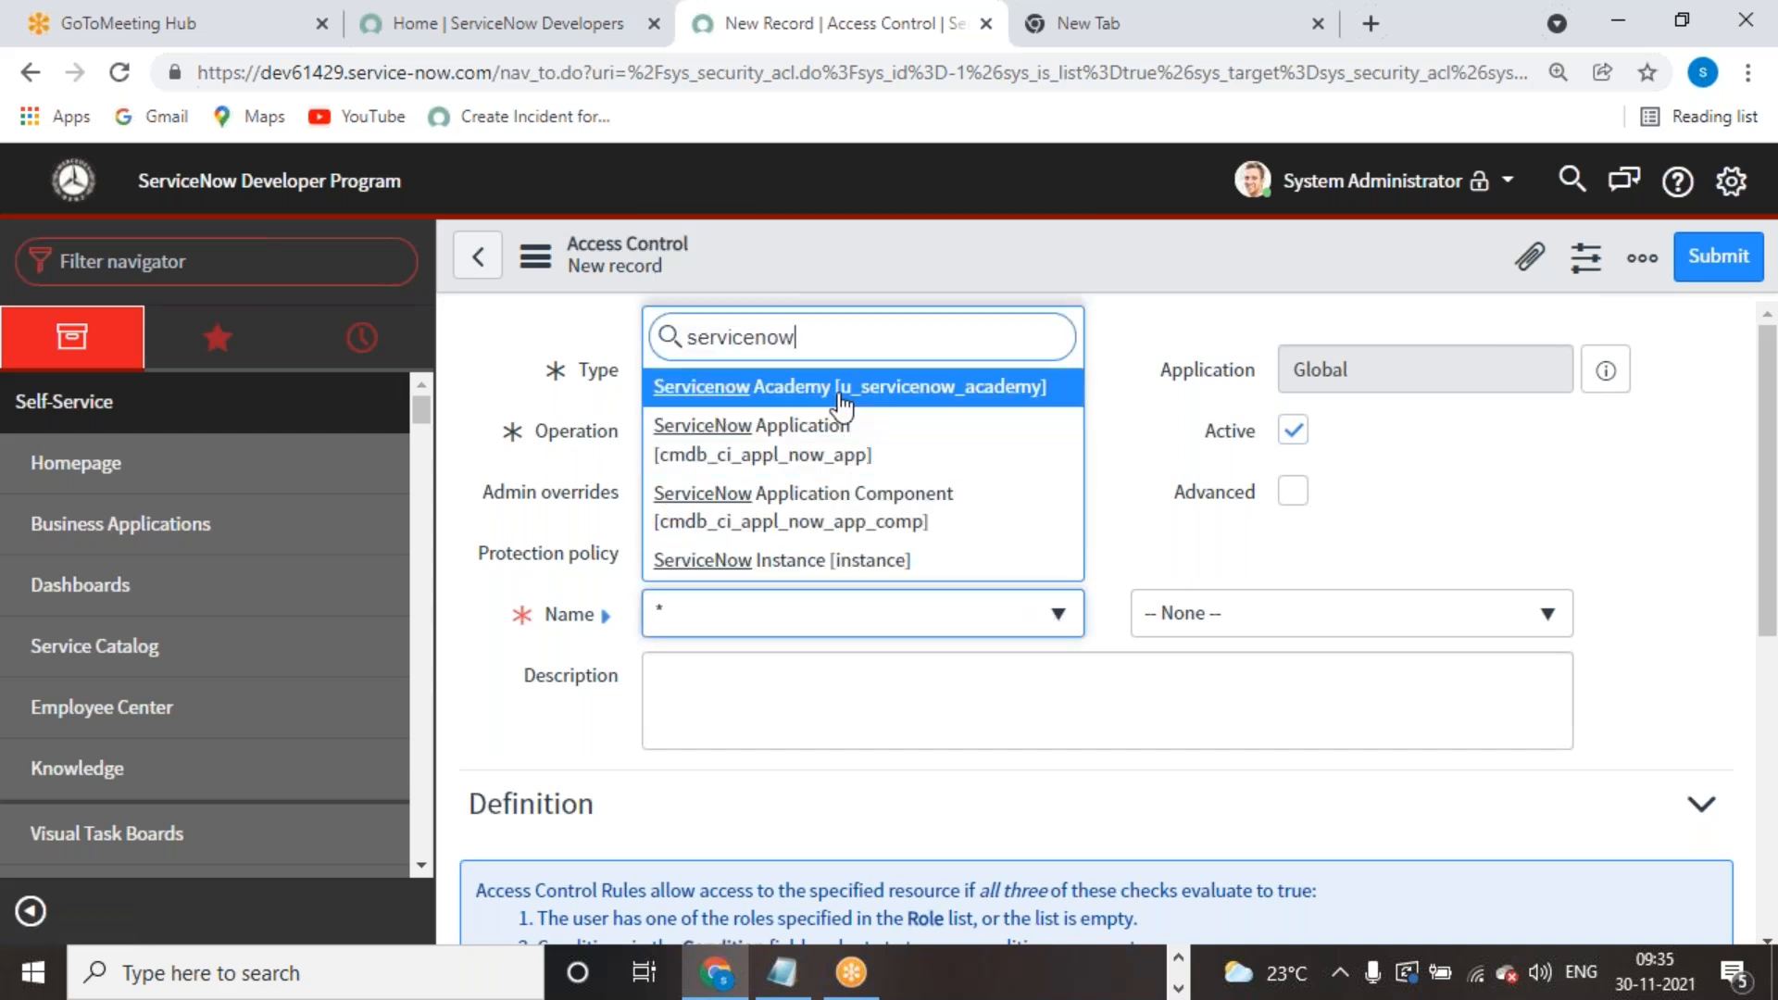
left_click(841, 405)
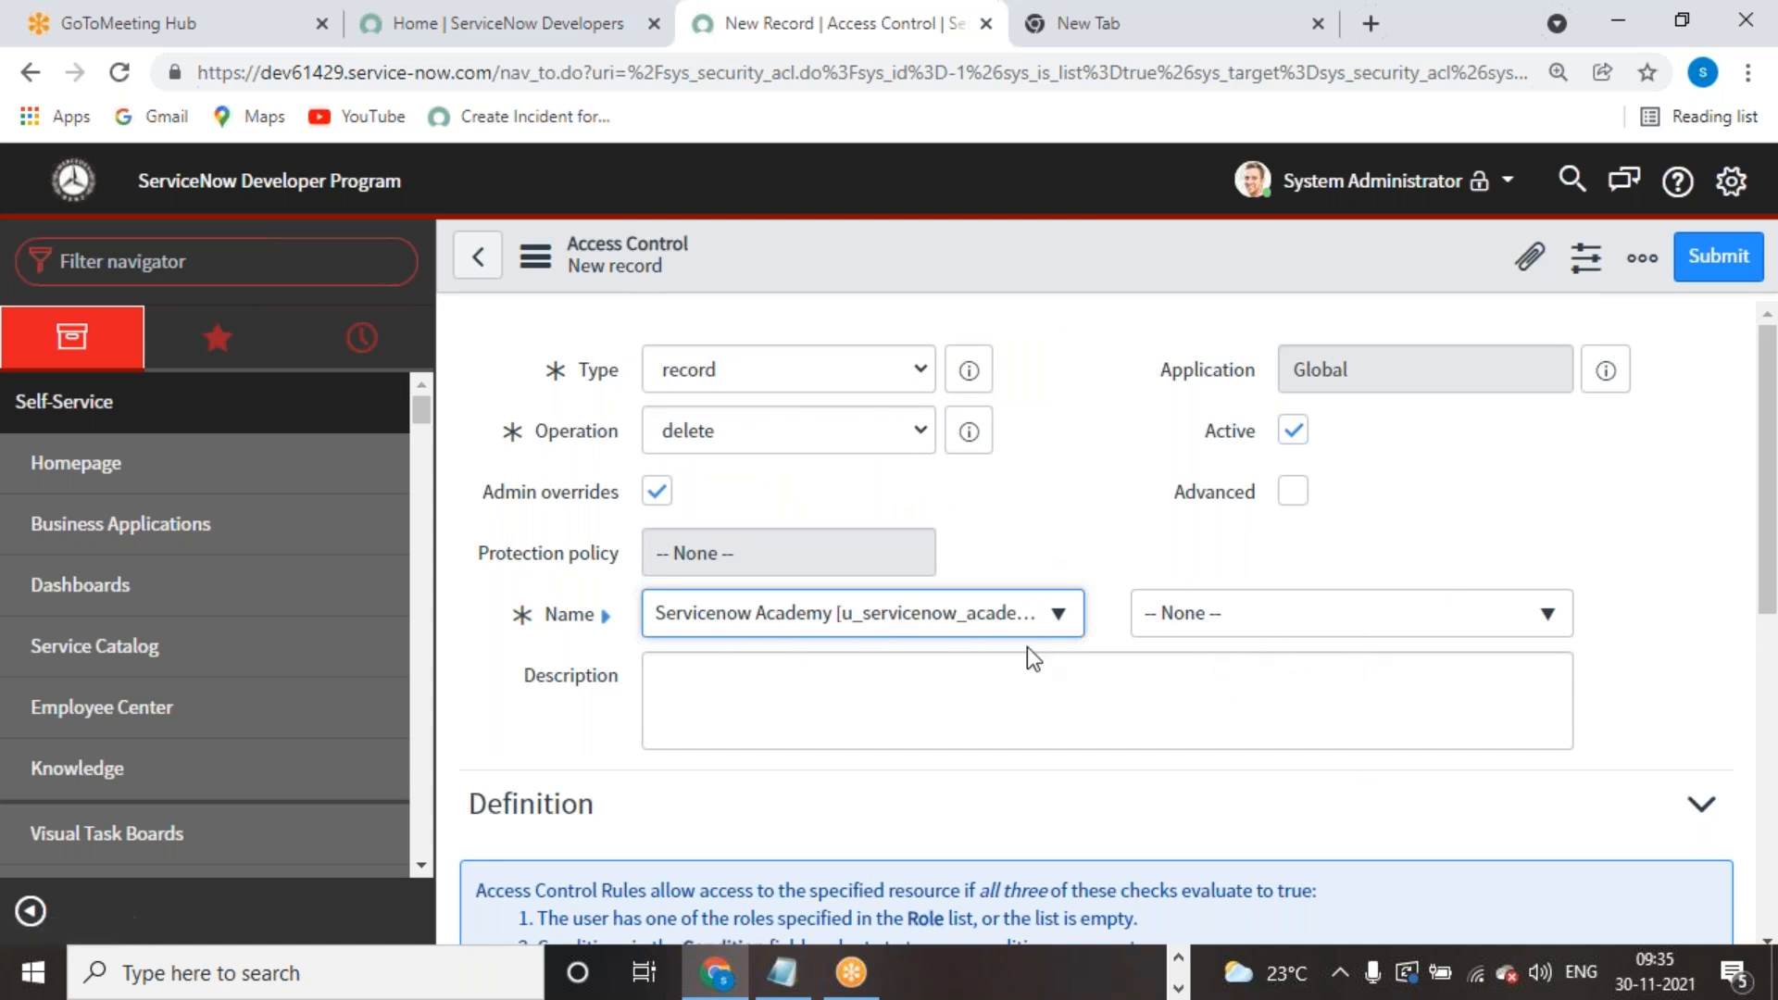
Step: Add servicenow_academy_admin as the required role and submit the access control, continuing through the security rule verification
scroll(948, 647, "down", 8)
left_click(807, 565)
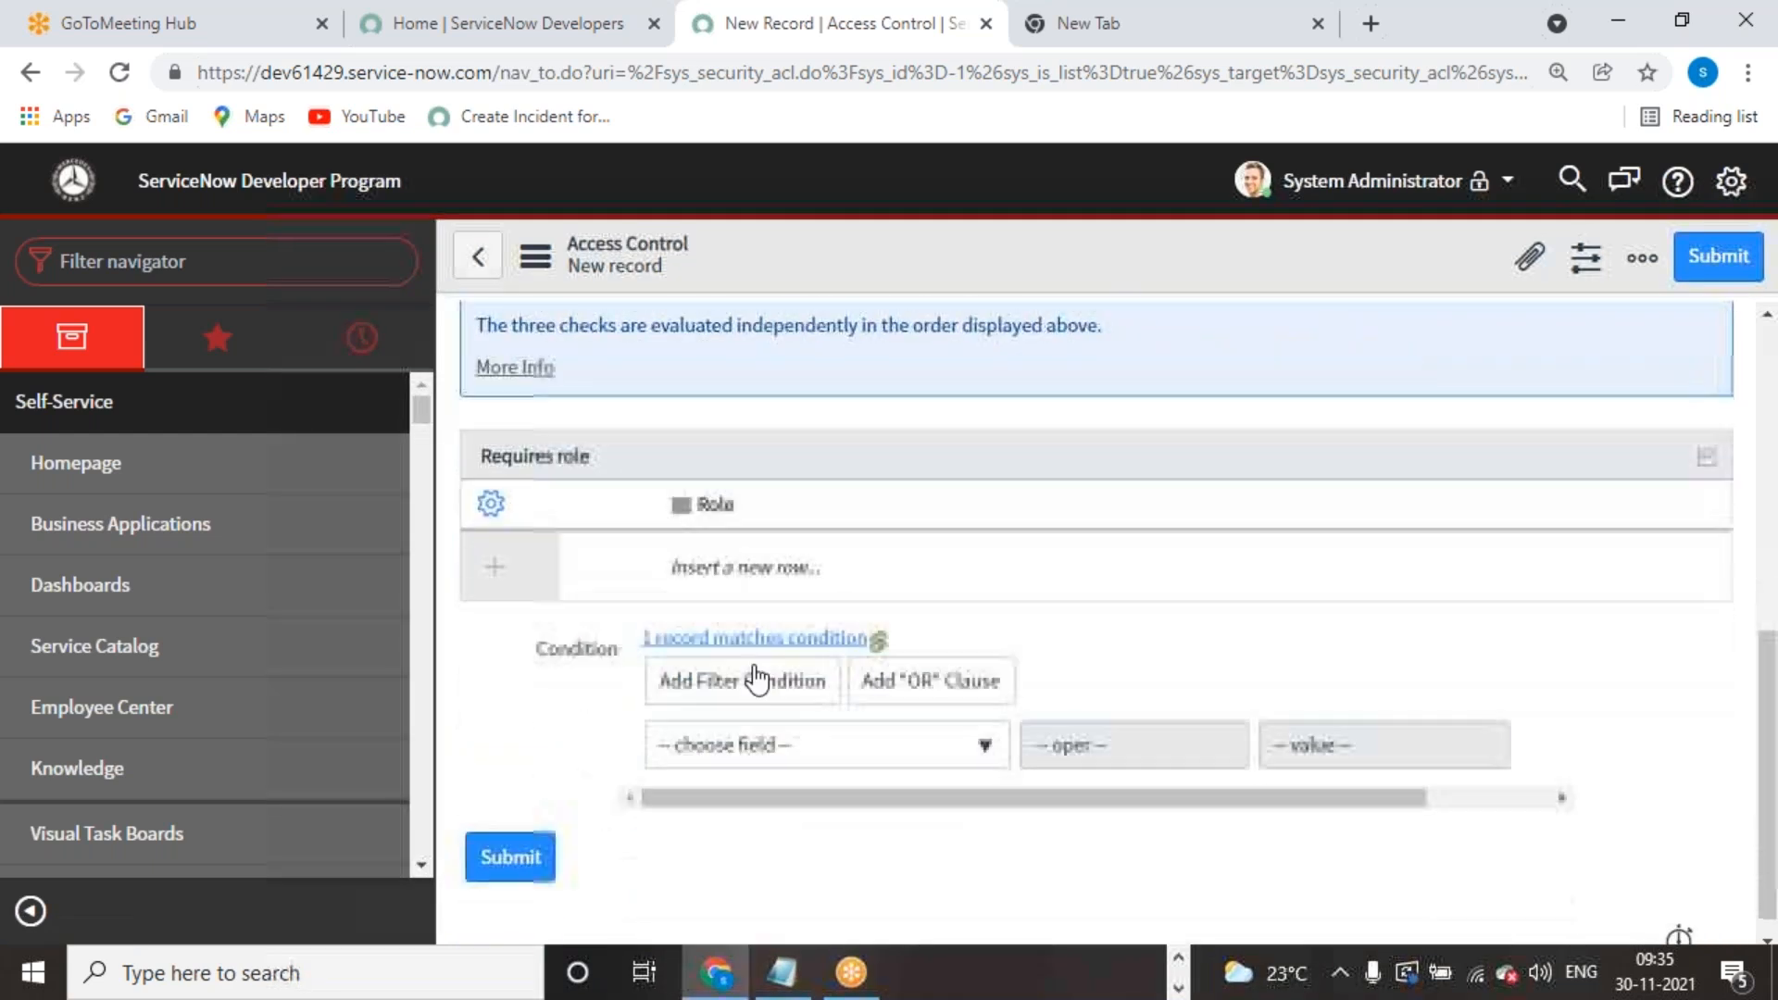
left_click(808, 565)
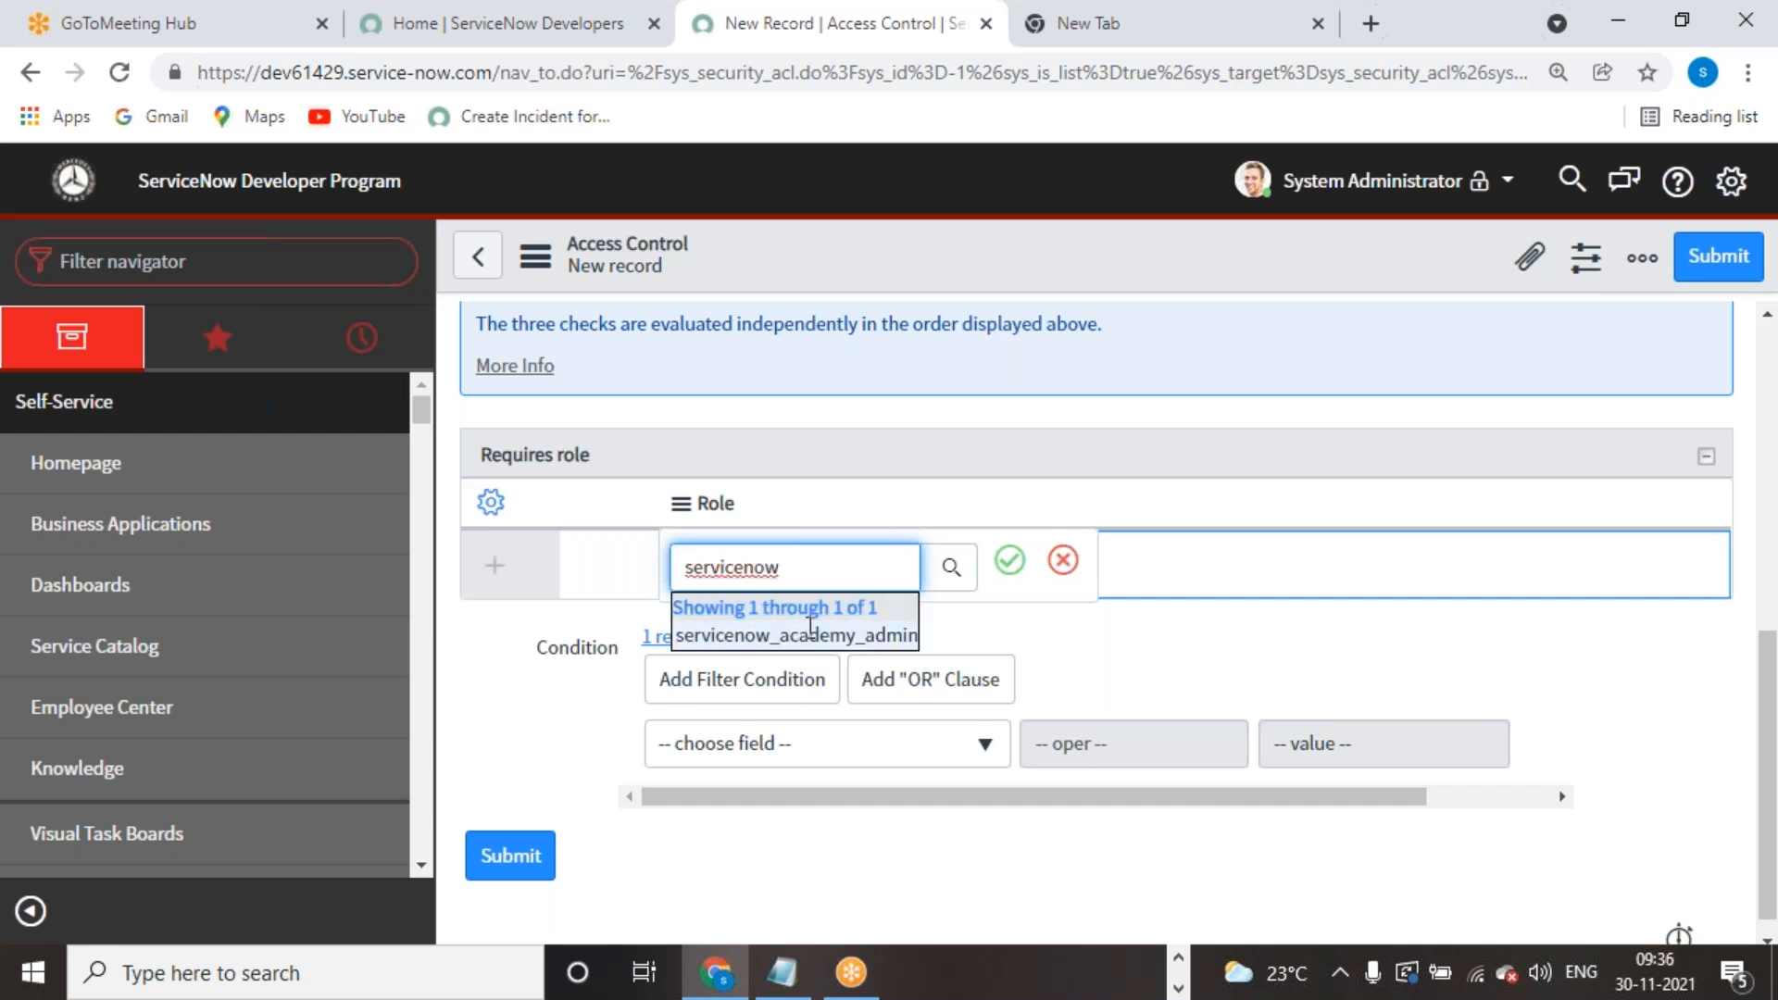
left_click(807, 639)
left_click(1008, 563)
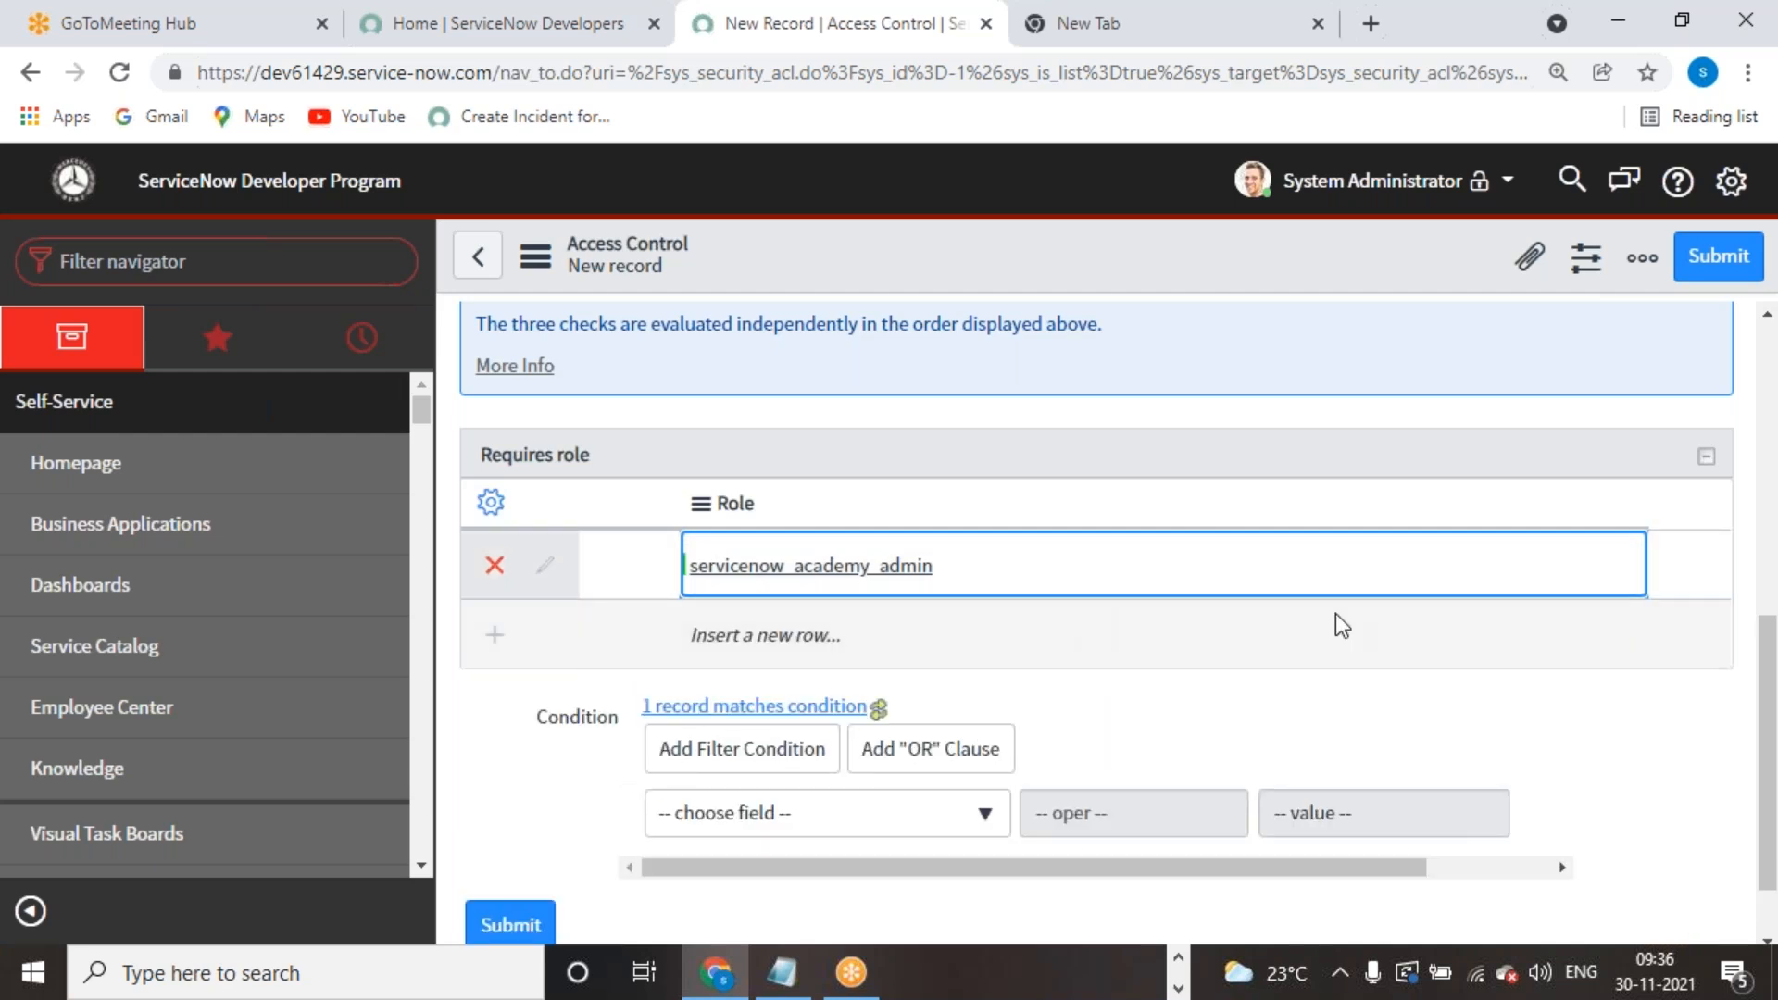
left_click(1717, 256)
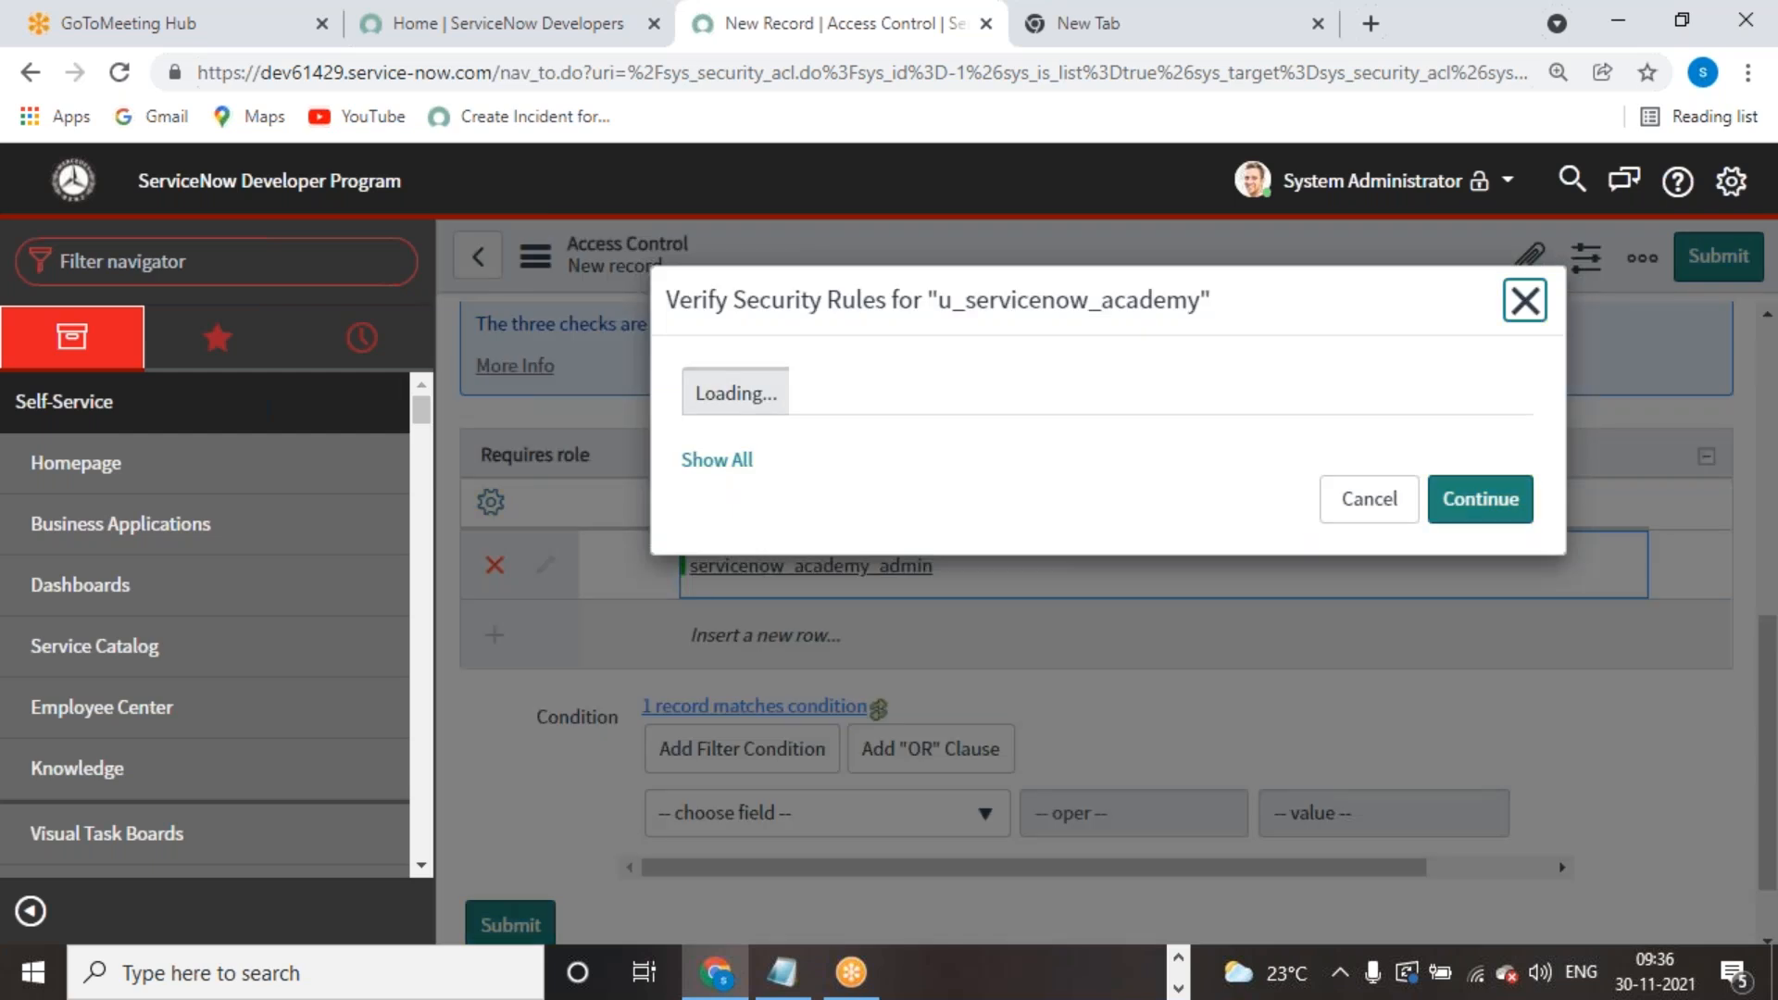
left_click(1476, 600)
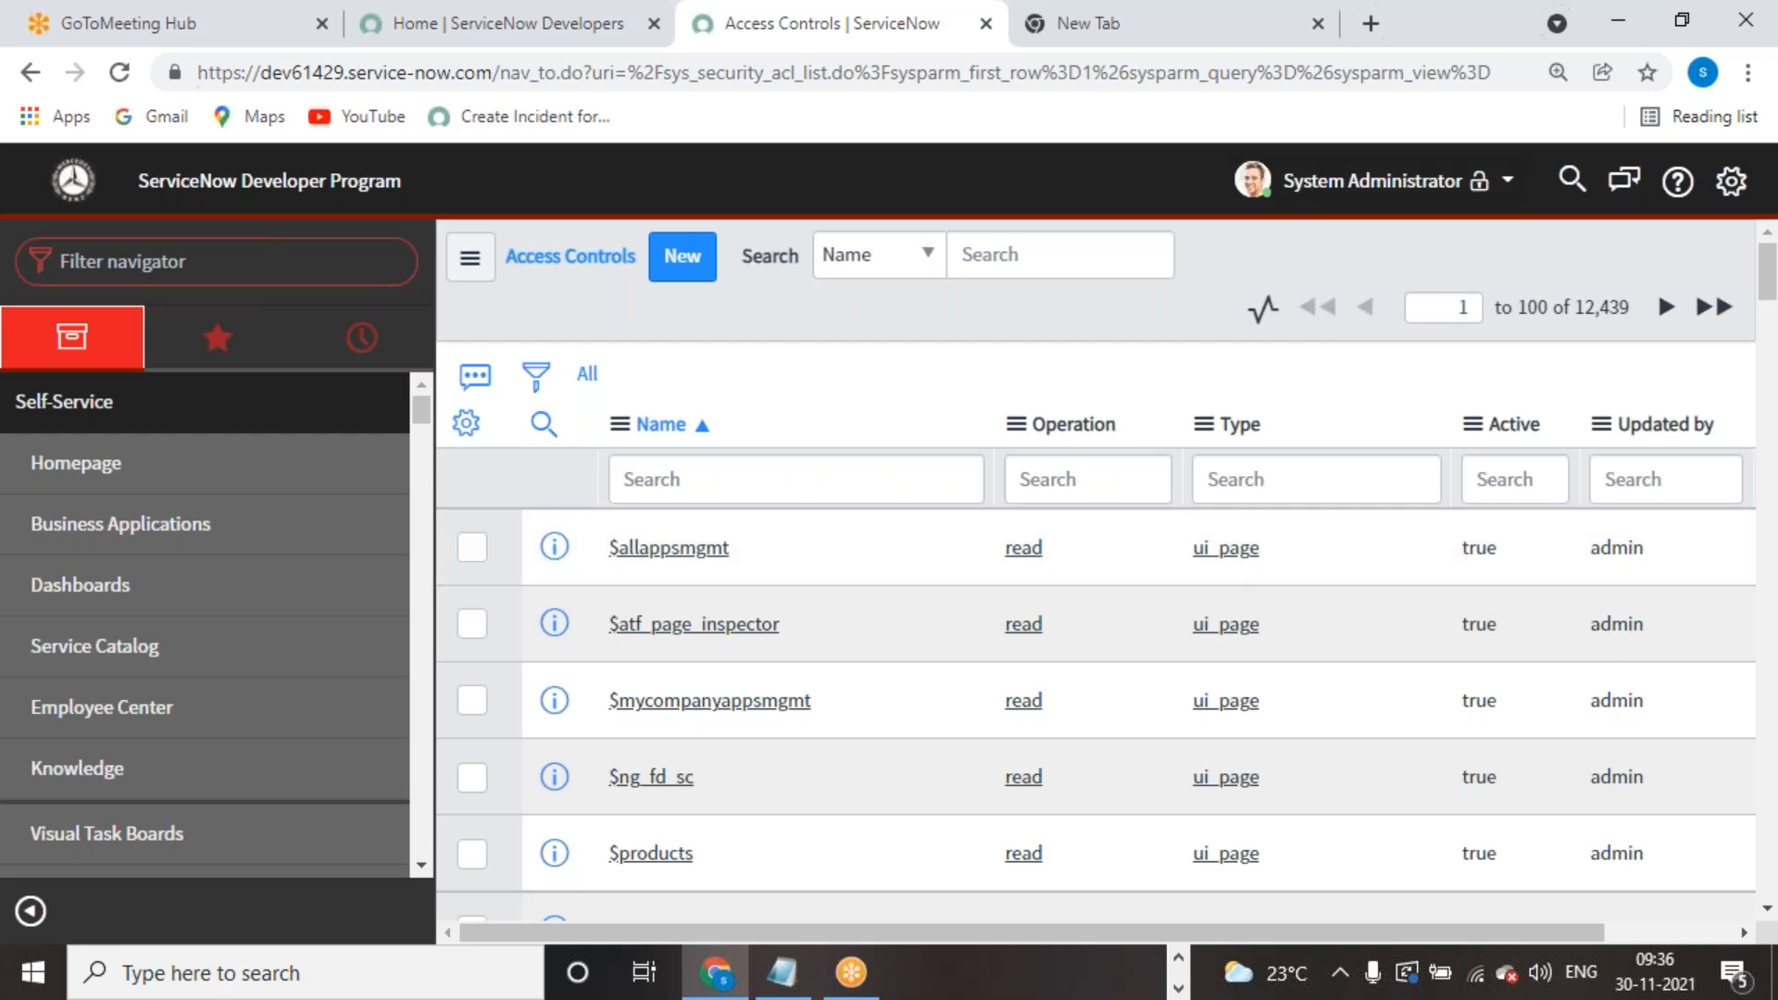
Step: Impersonate the ITIL User account
left_click(1380, 182)
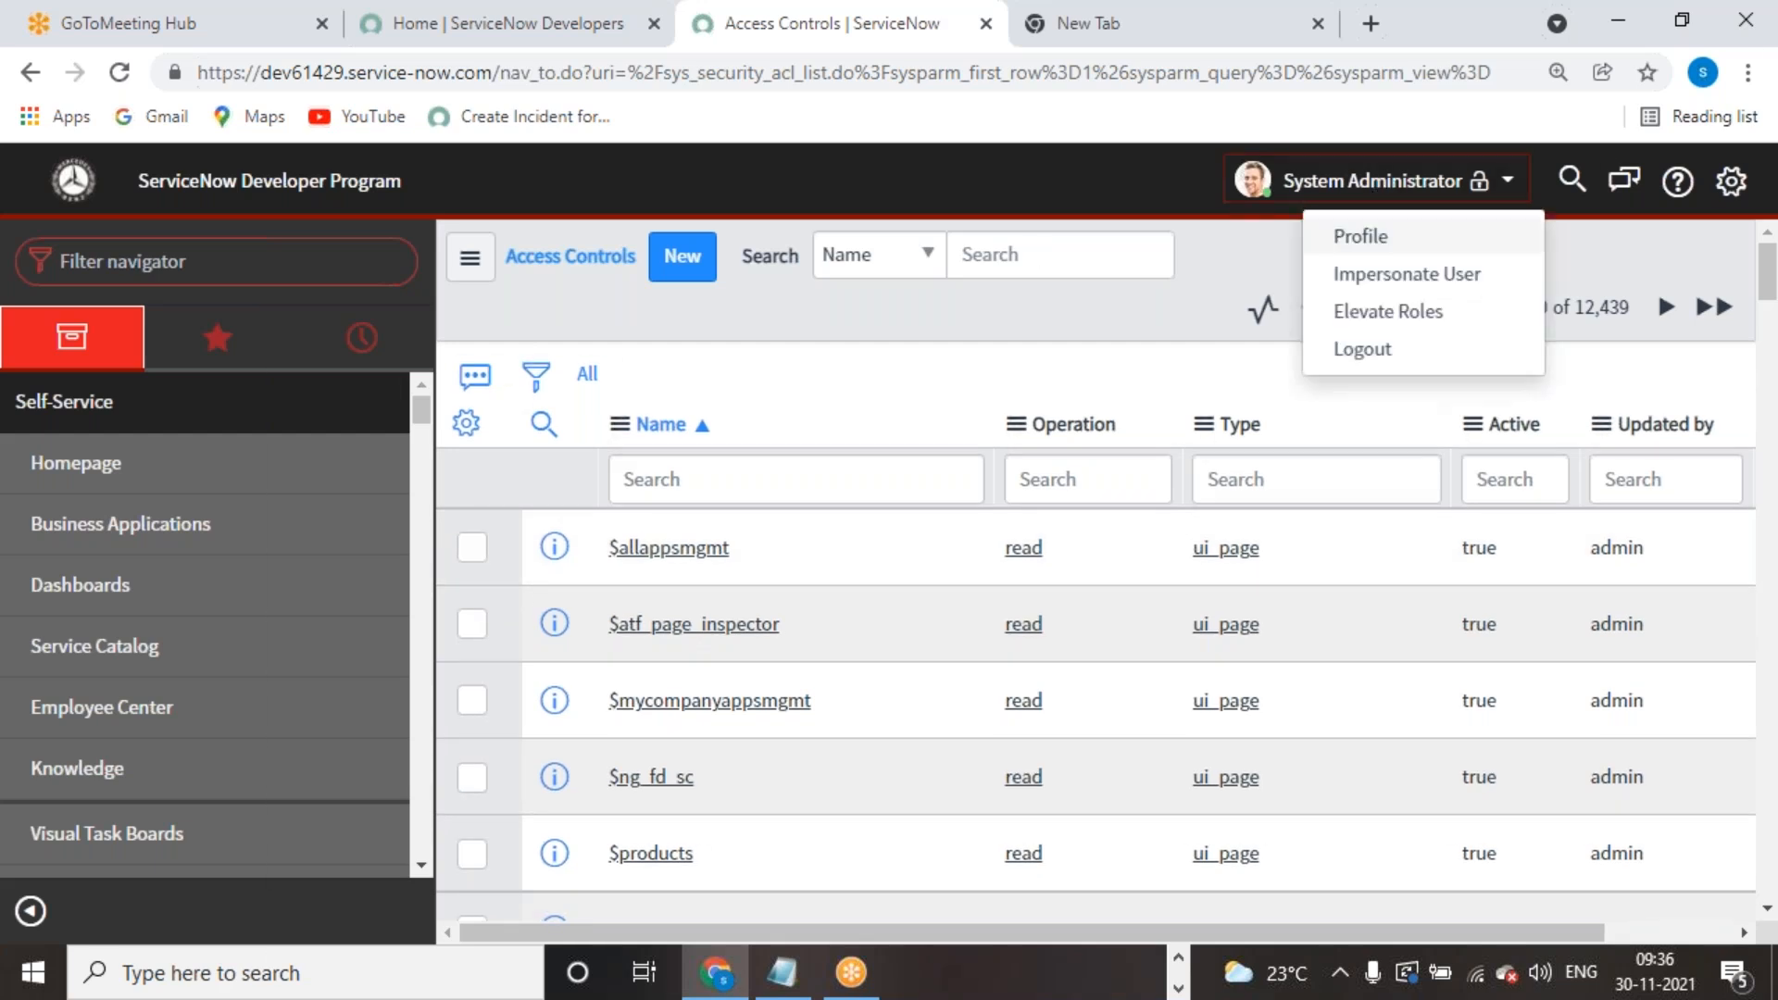
left_click(321, 261)
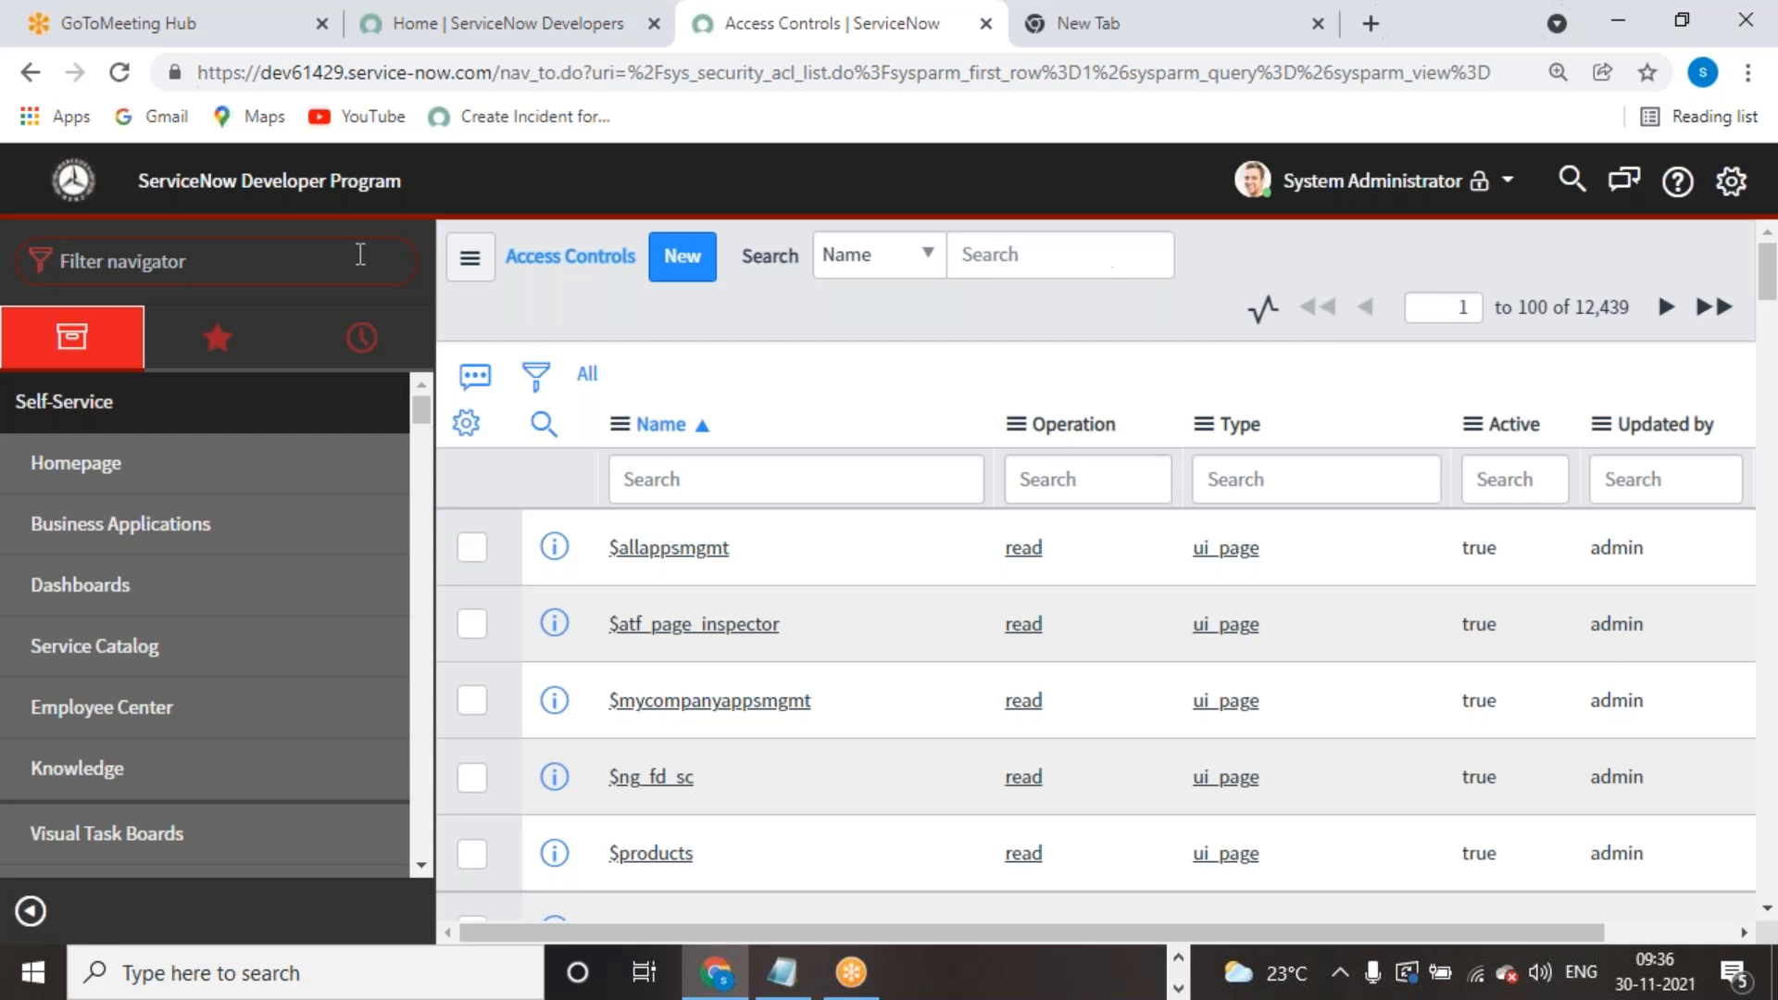
left_click(1370, 181)
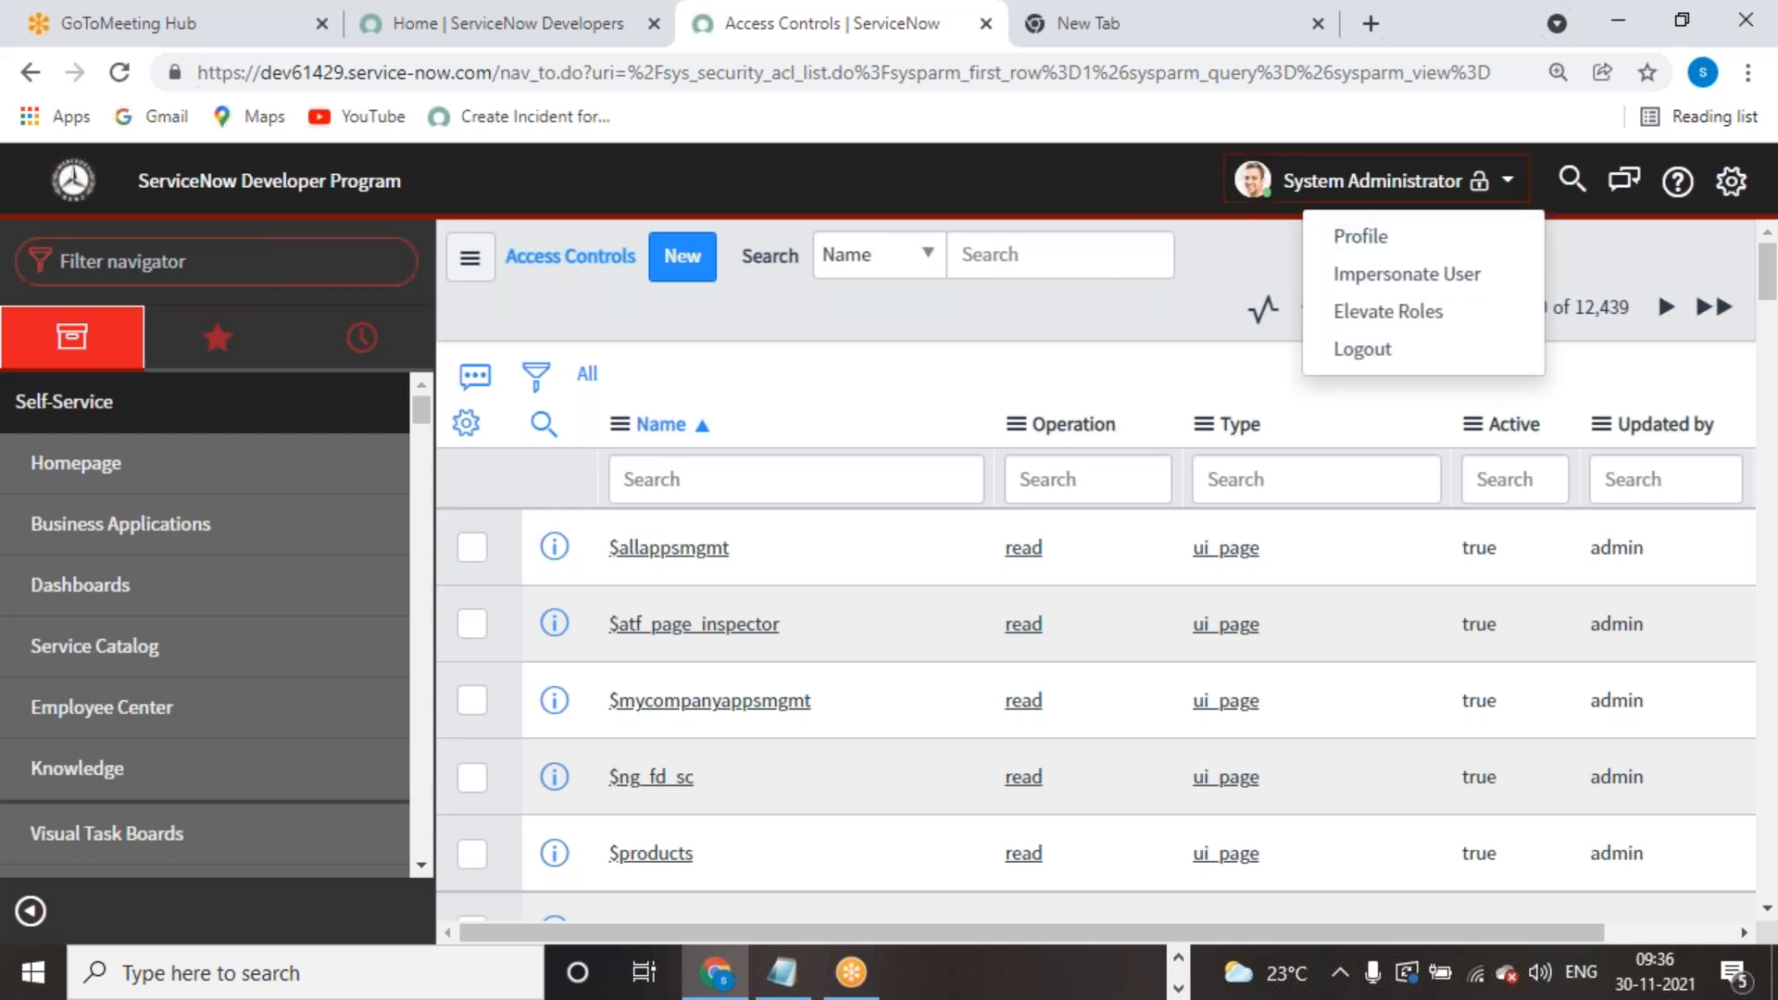
left_click(1389, 286)
type("itil")
left_click(765, 417)
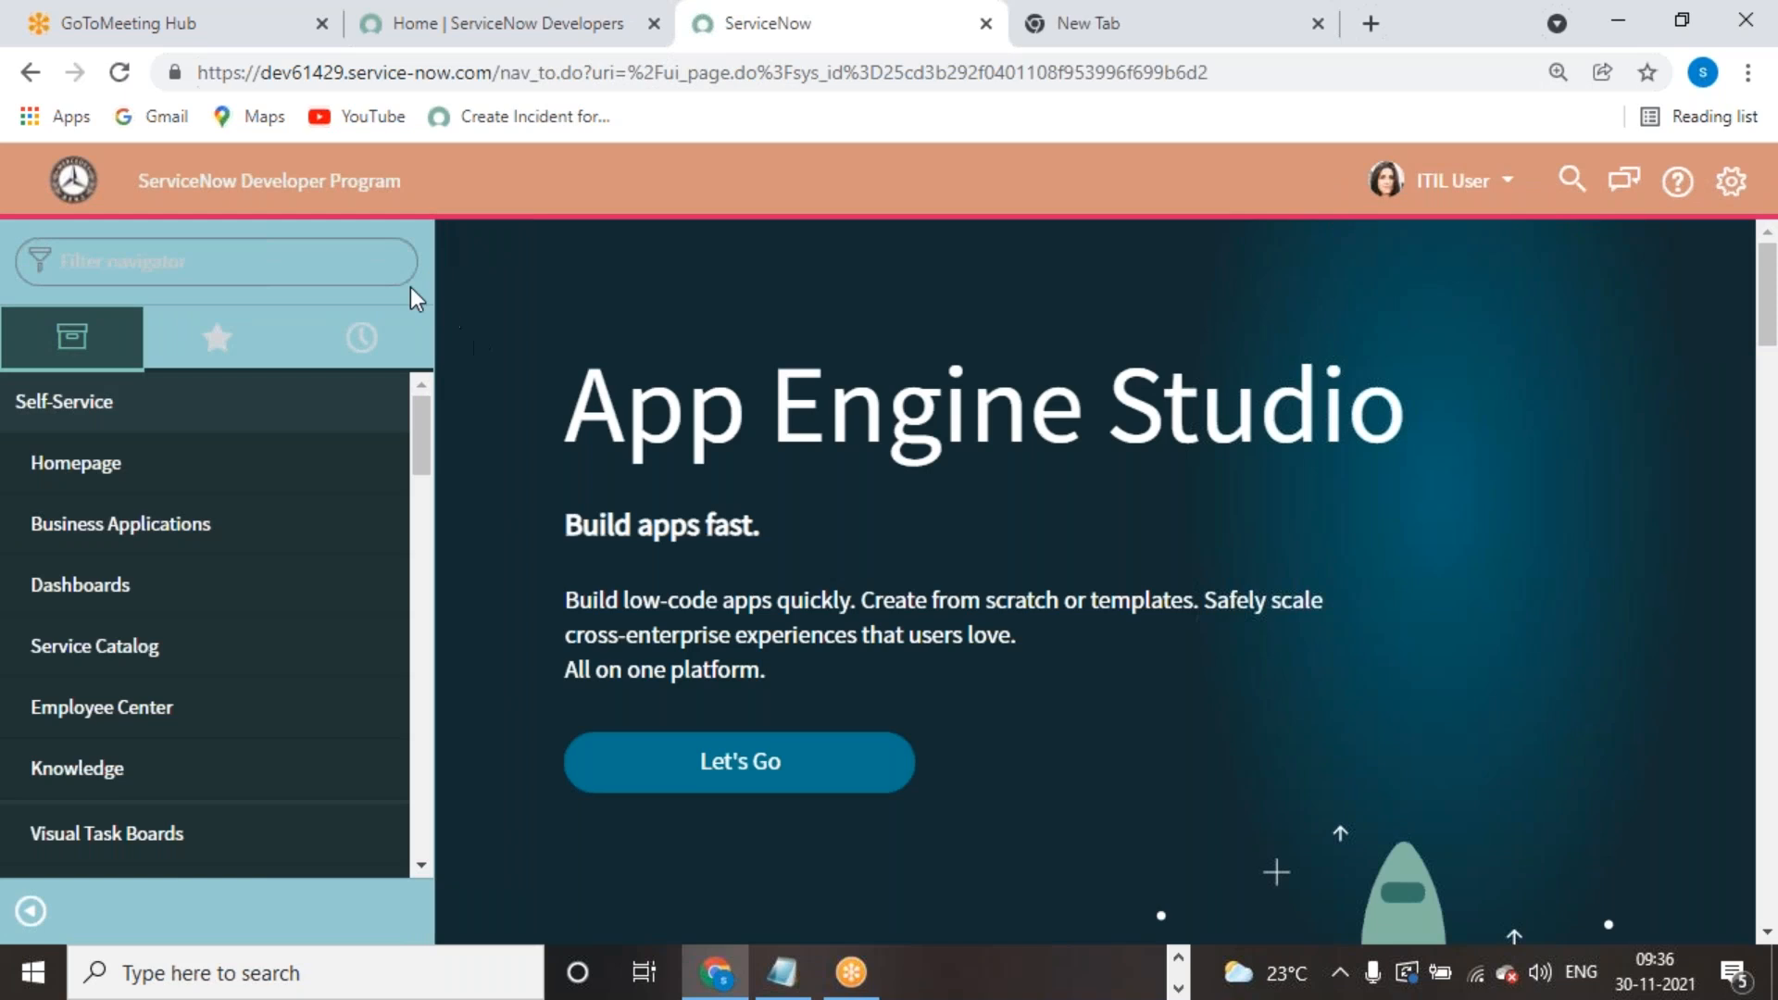
Step: Filter the navigator for servicenow, open the Servicenow Academys list, and start a new record
left_click(385, 268)
type("in")
key("BackSpace")
key("BackSpace")
type("serv")
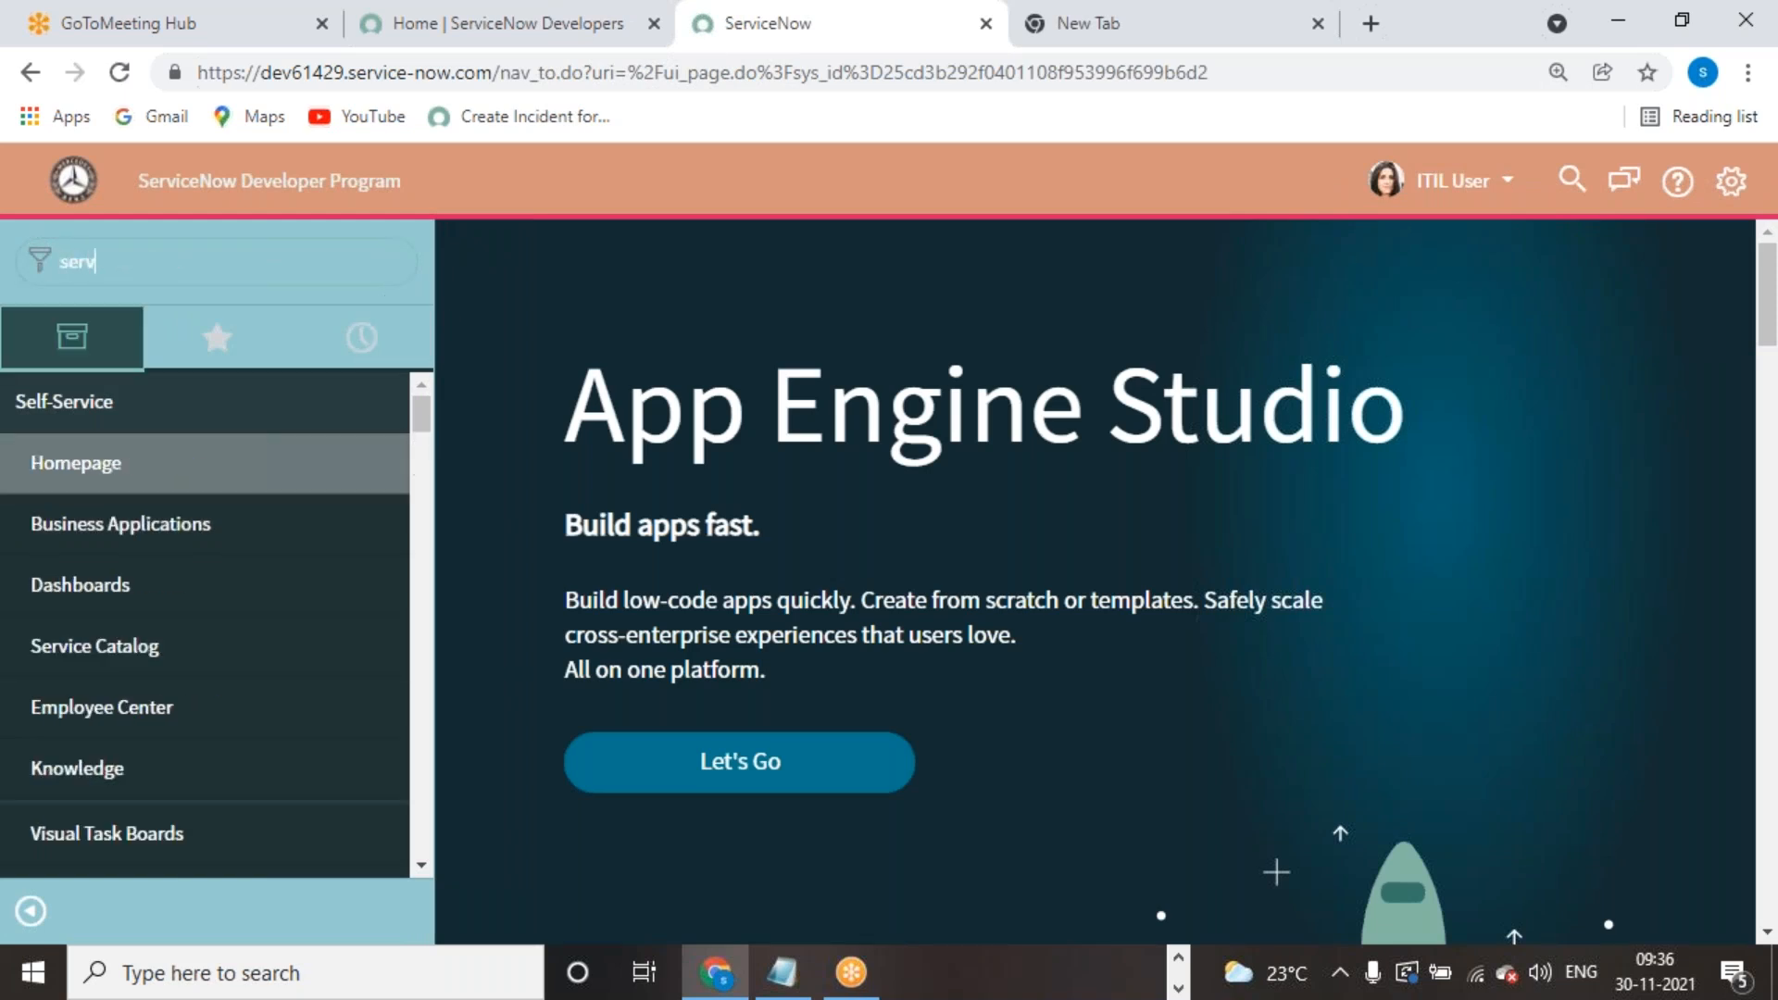
type("icenow")
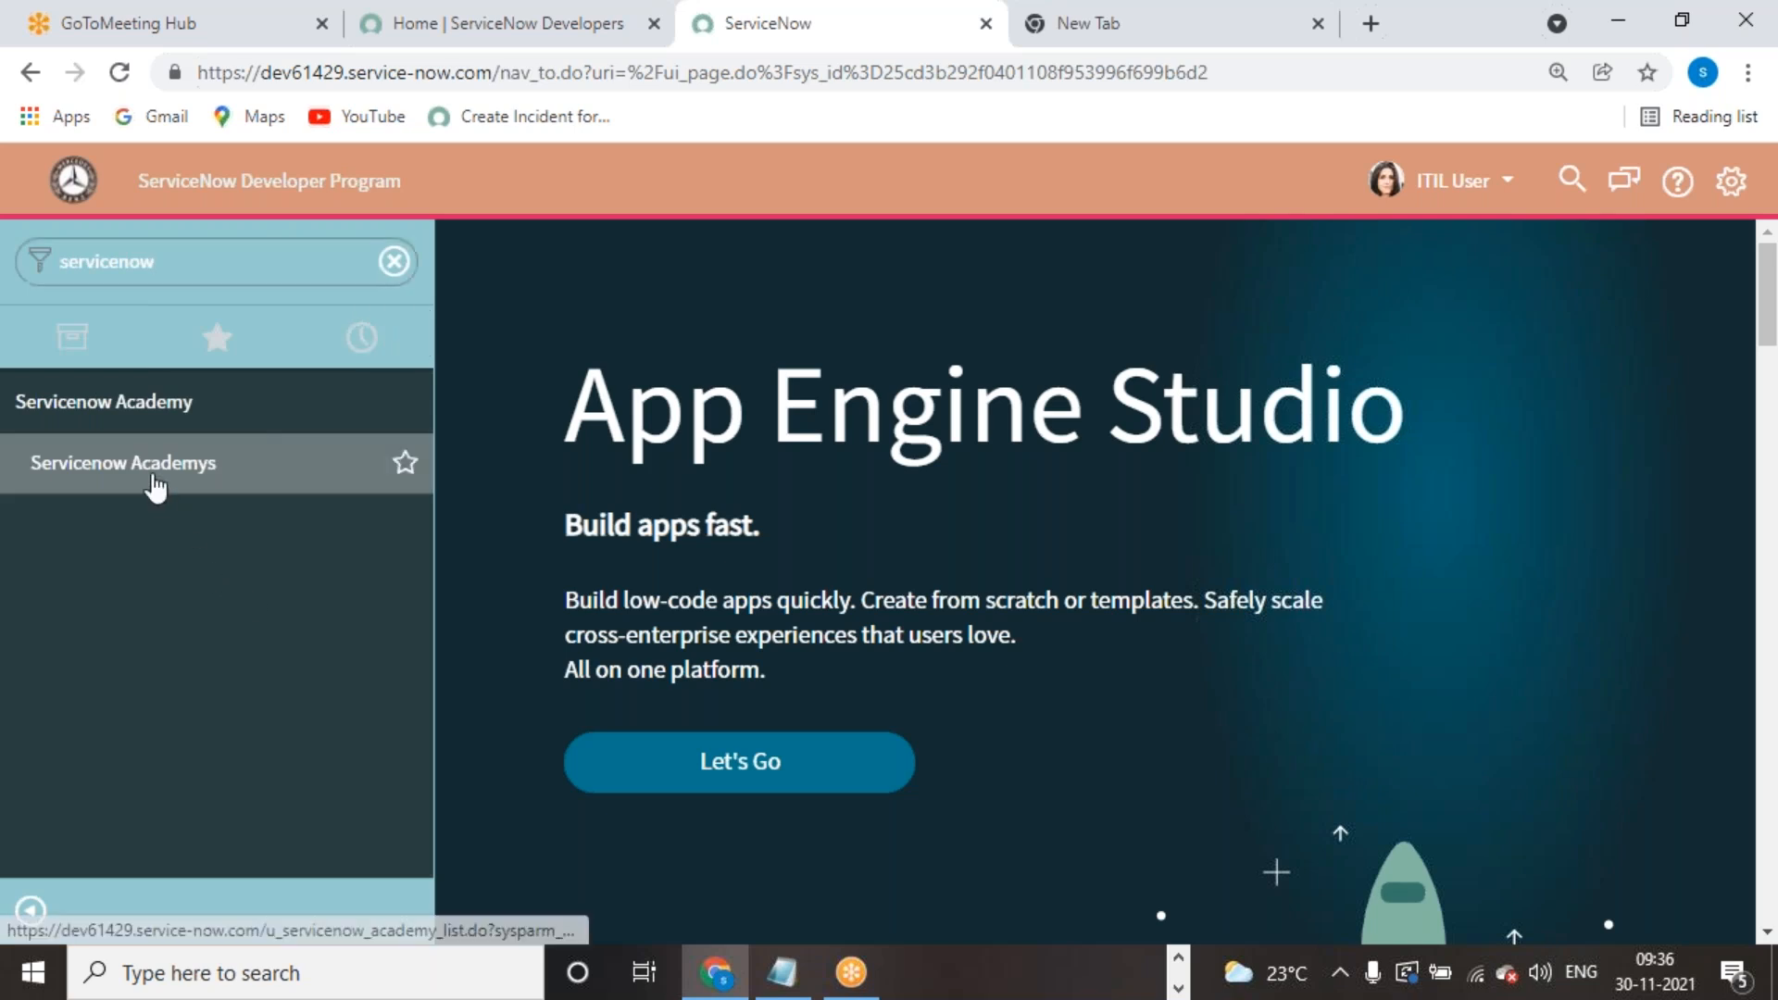
left_click(155, 481)
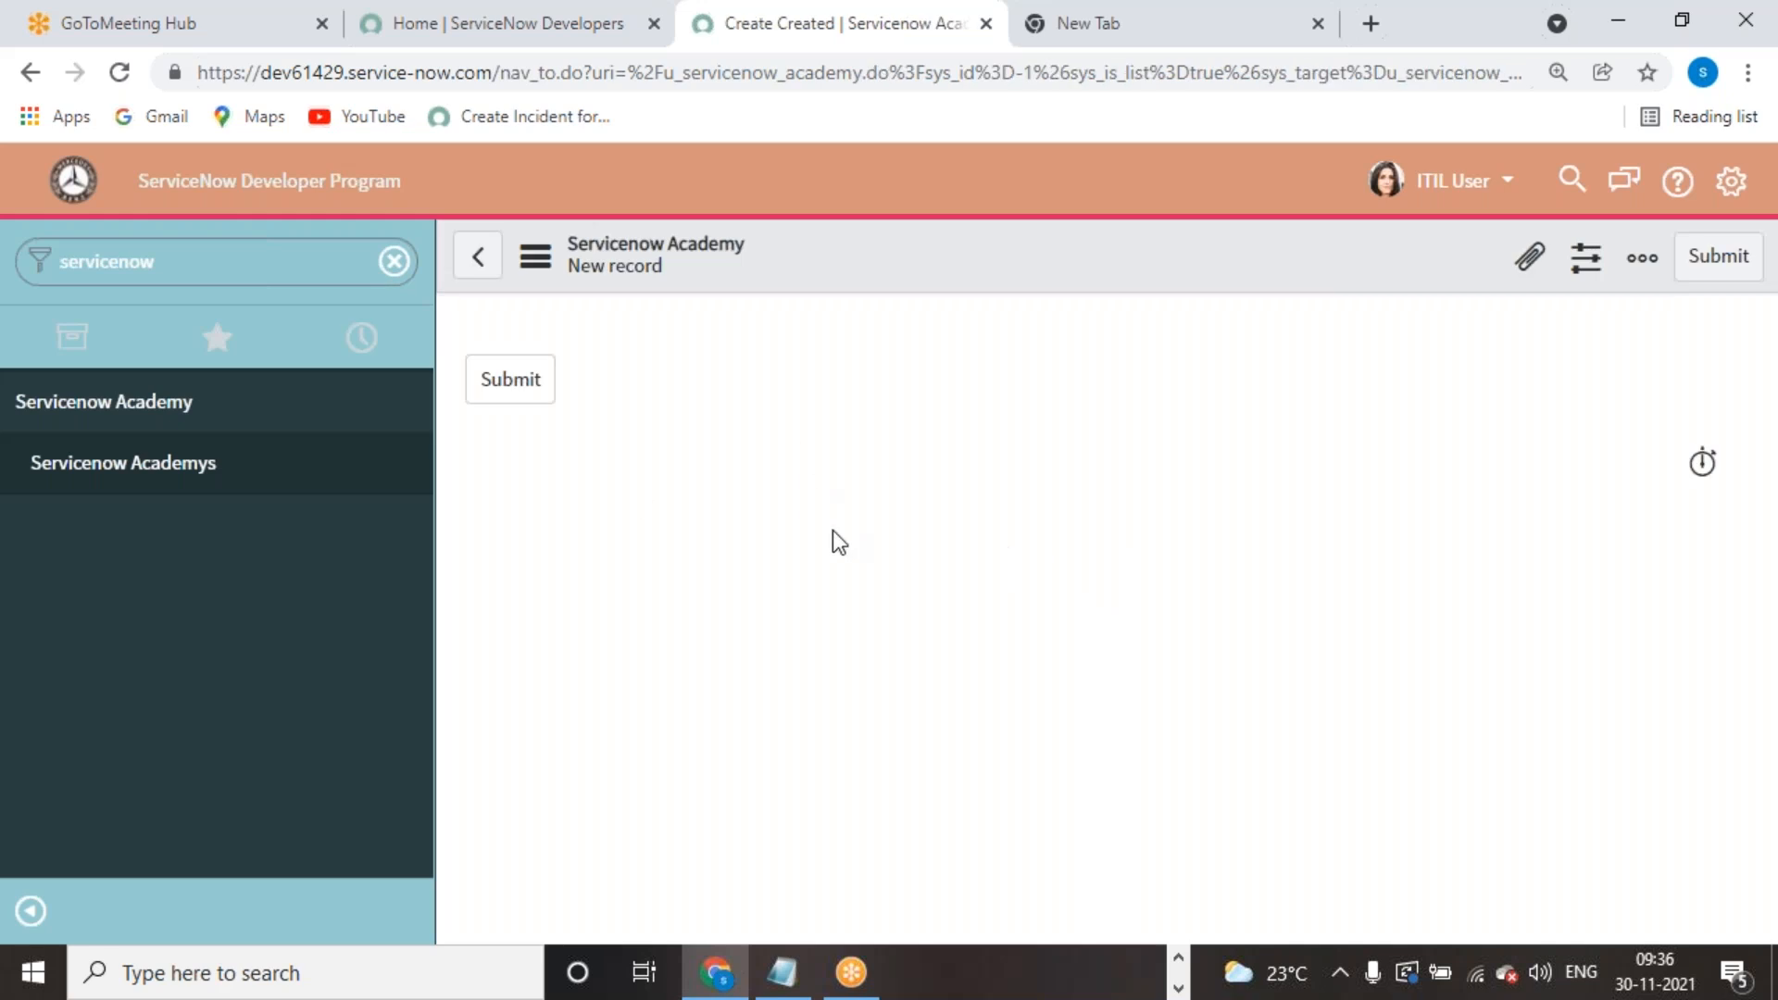
Step: Submit the blank Servicenow Academy record
right_click(960, 261)
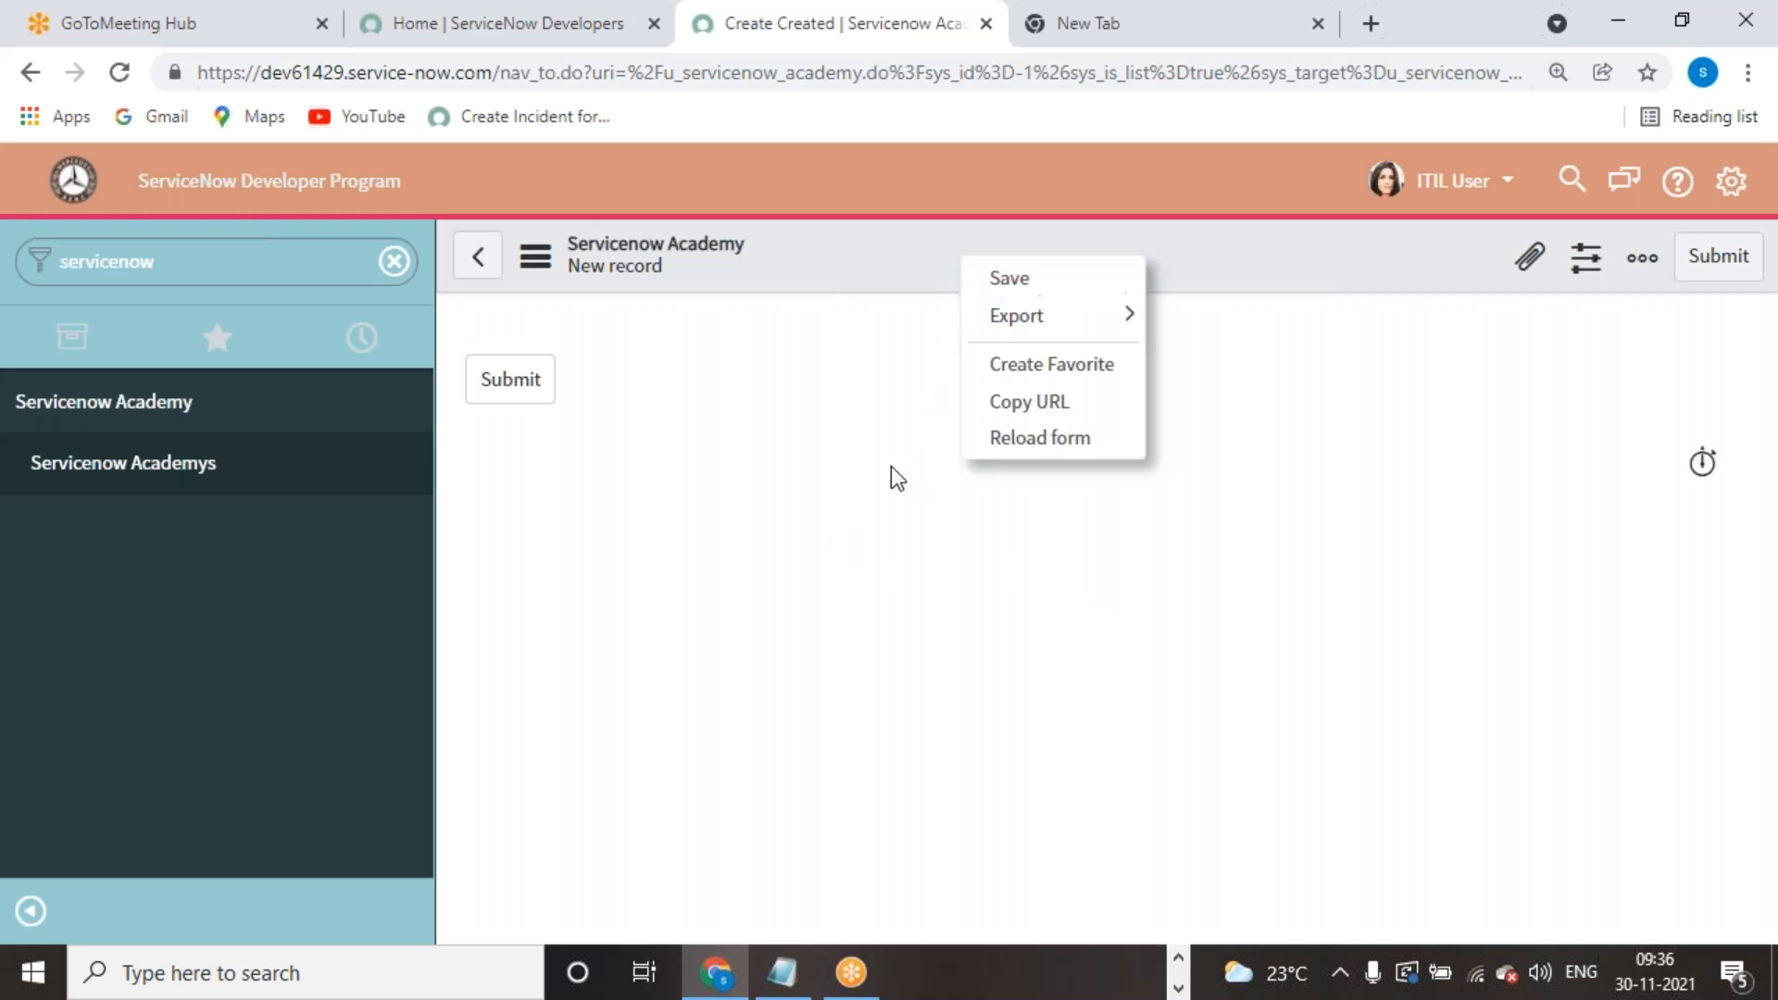
left_click(871, 454)
left_click(510, 380)
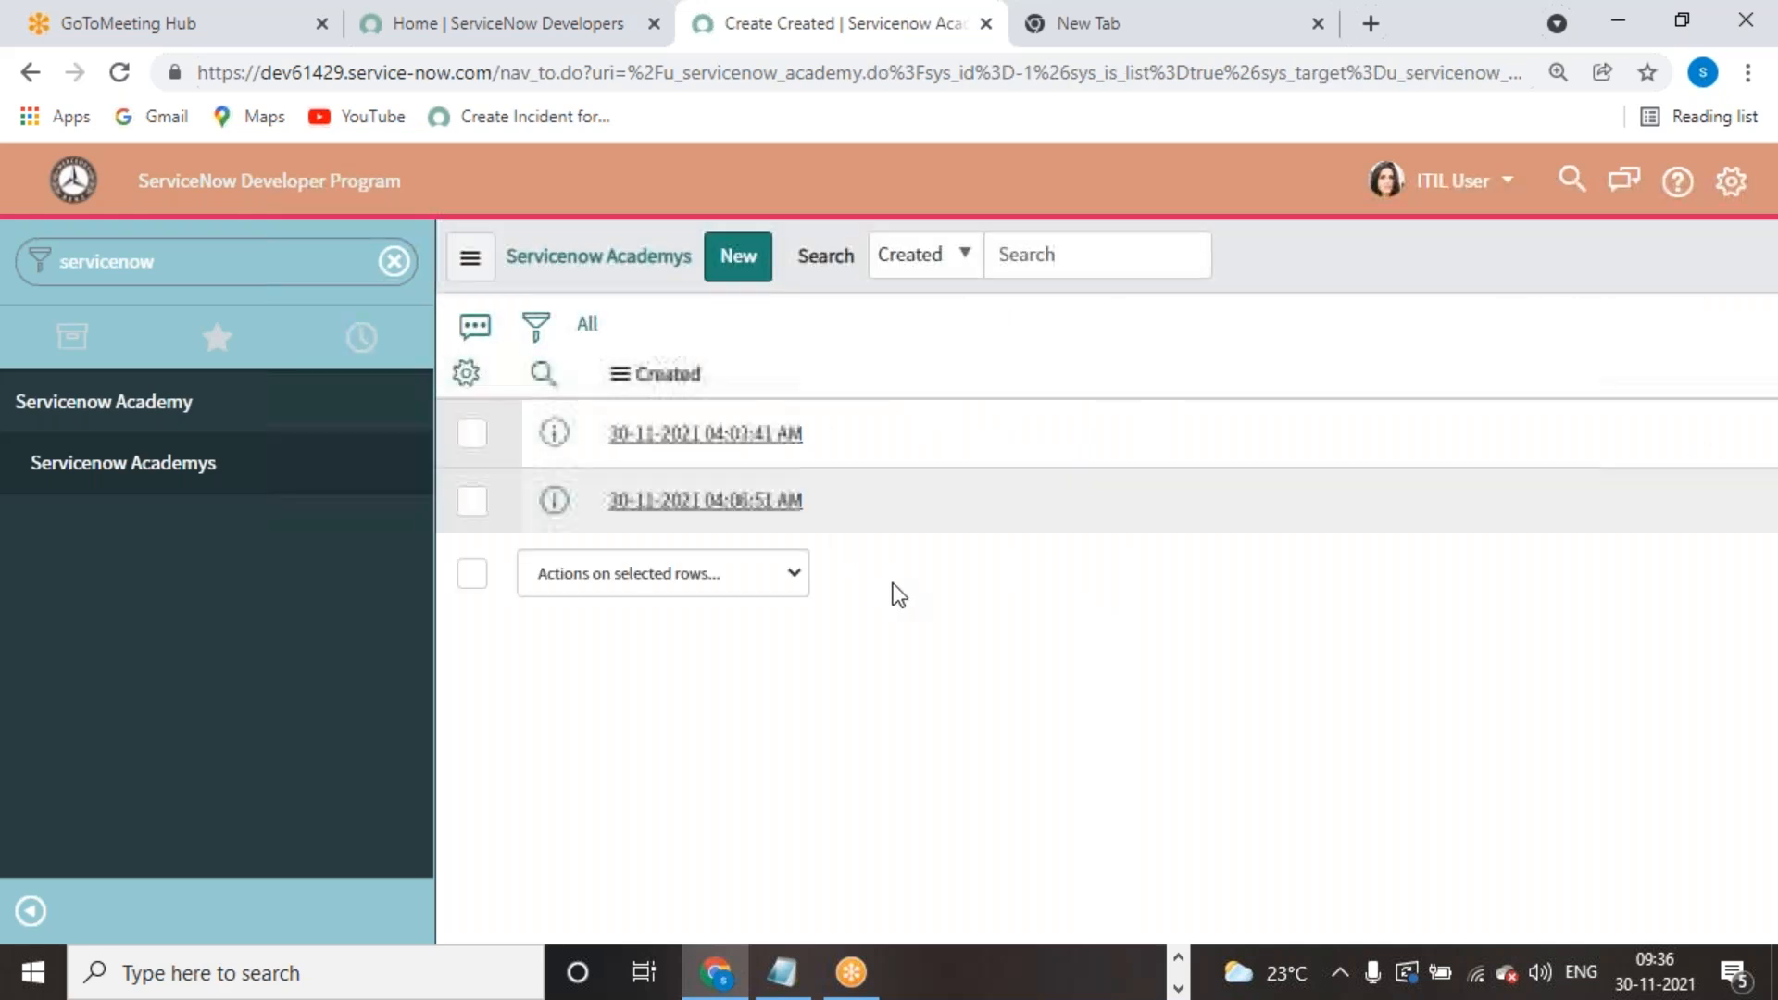
Step: Select the newly submitted record and check which row actions and user account options are available
left_click(790, 581)
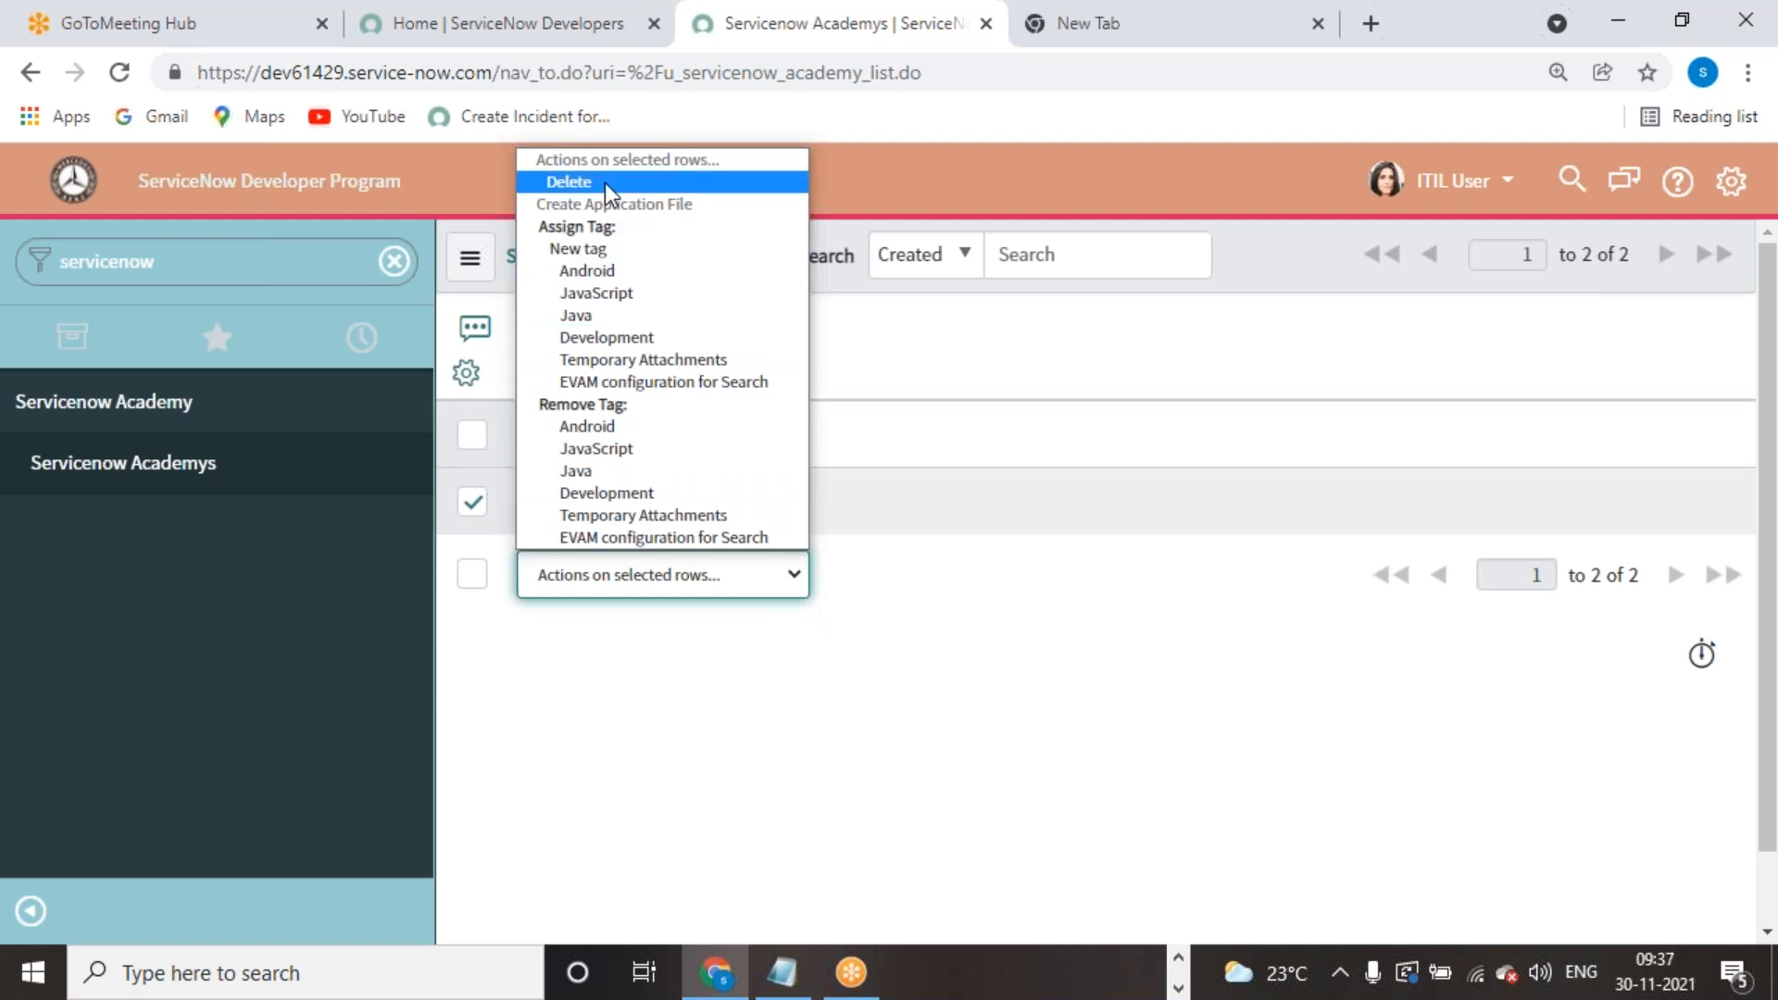
left_click(1065, 625)
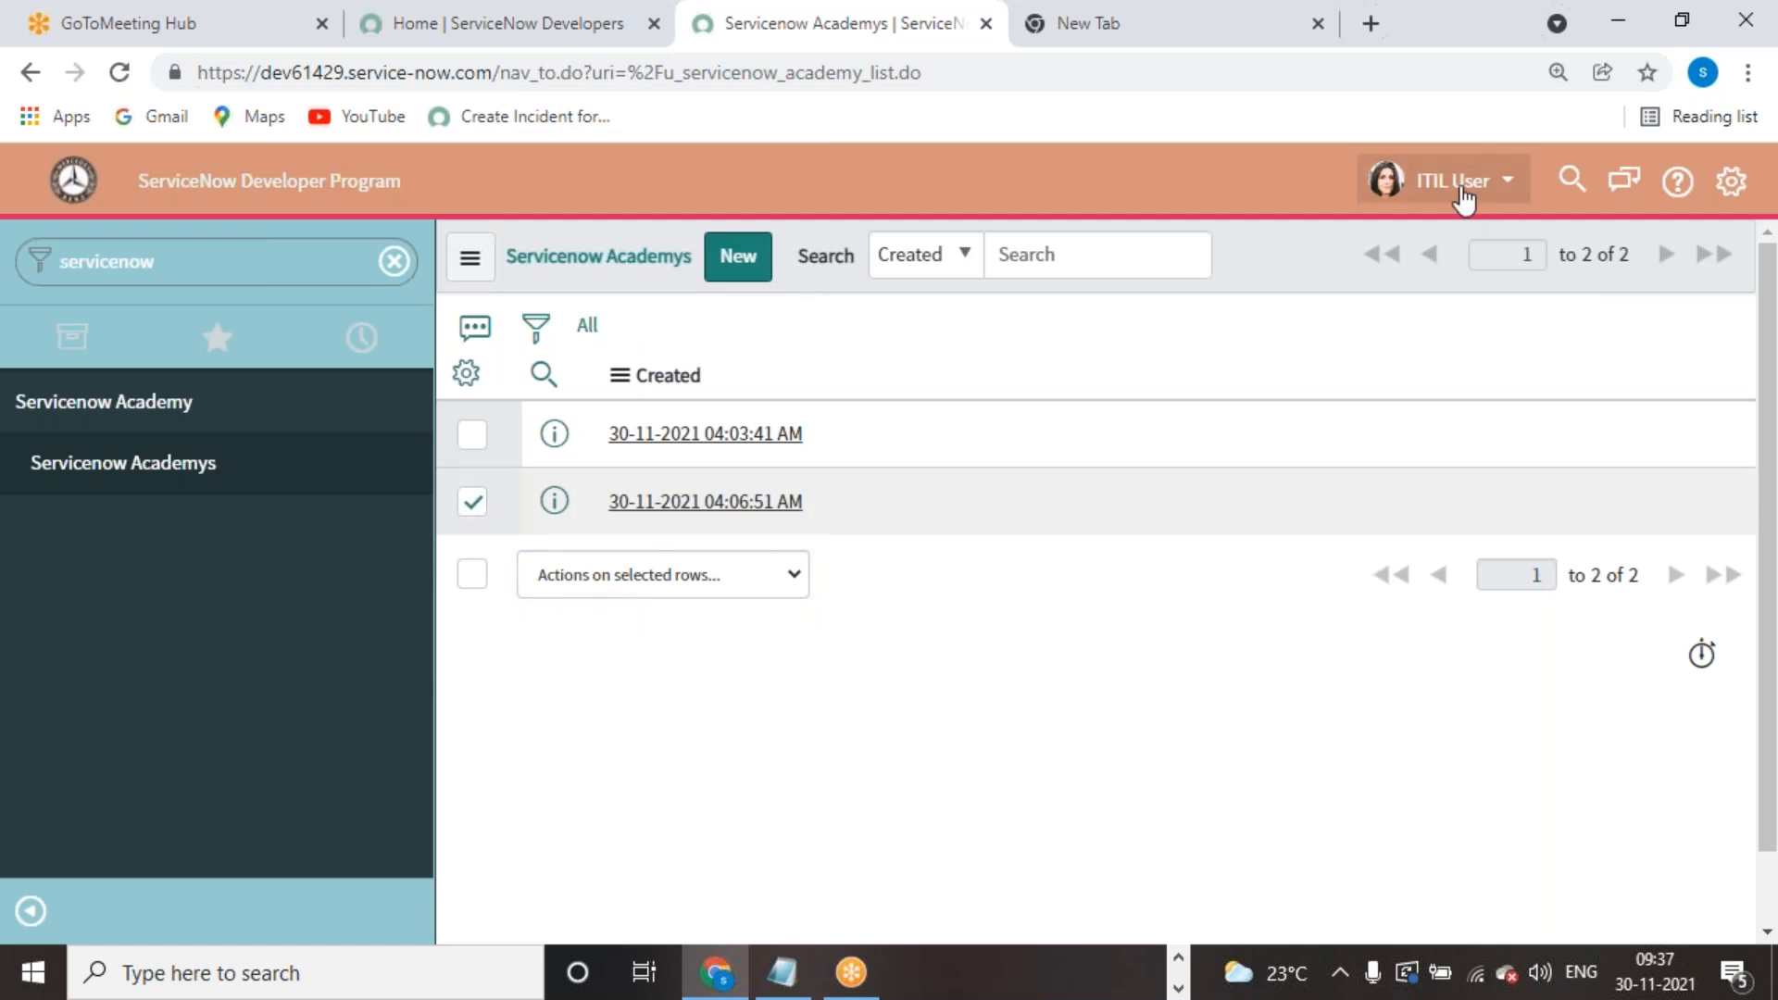
left_click(1491, 186)
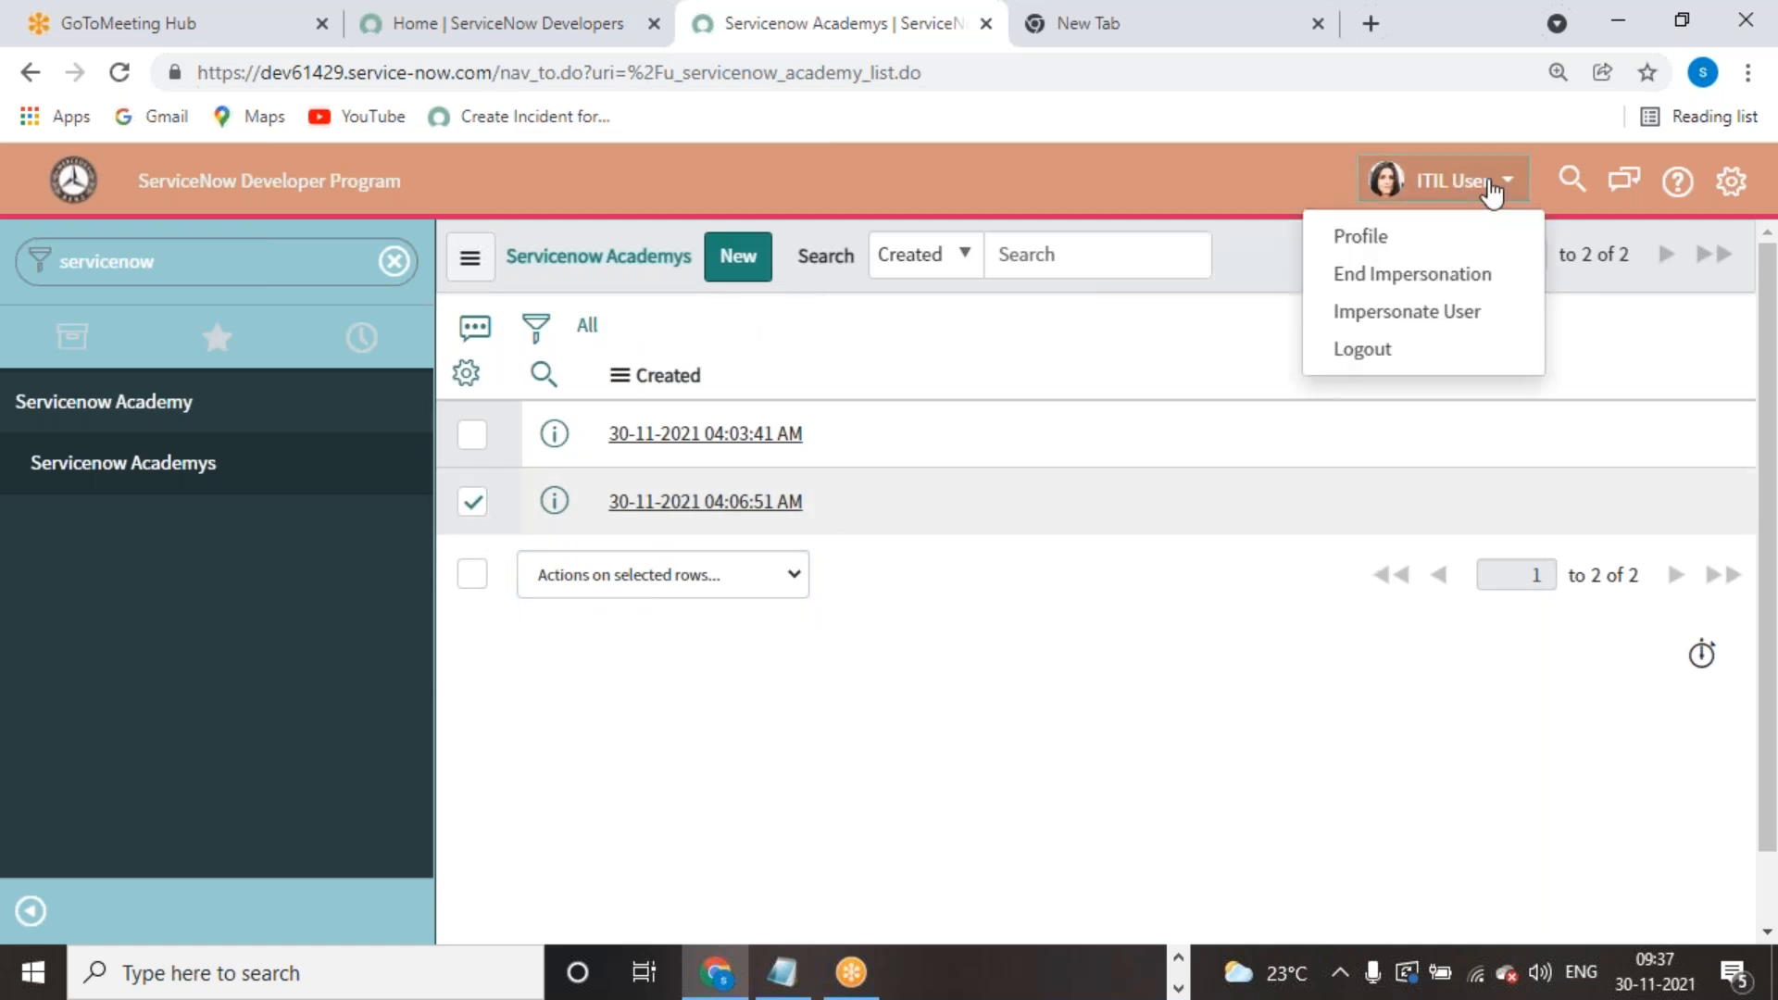
Step: Select both Servicenow Academy records, request their deletion, and cancel at the confirmation
left_click(473, 435)
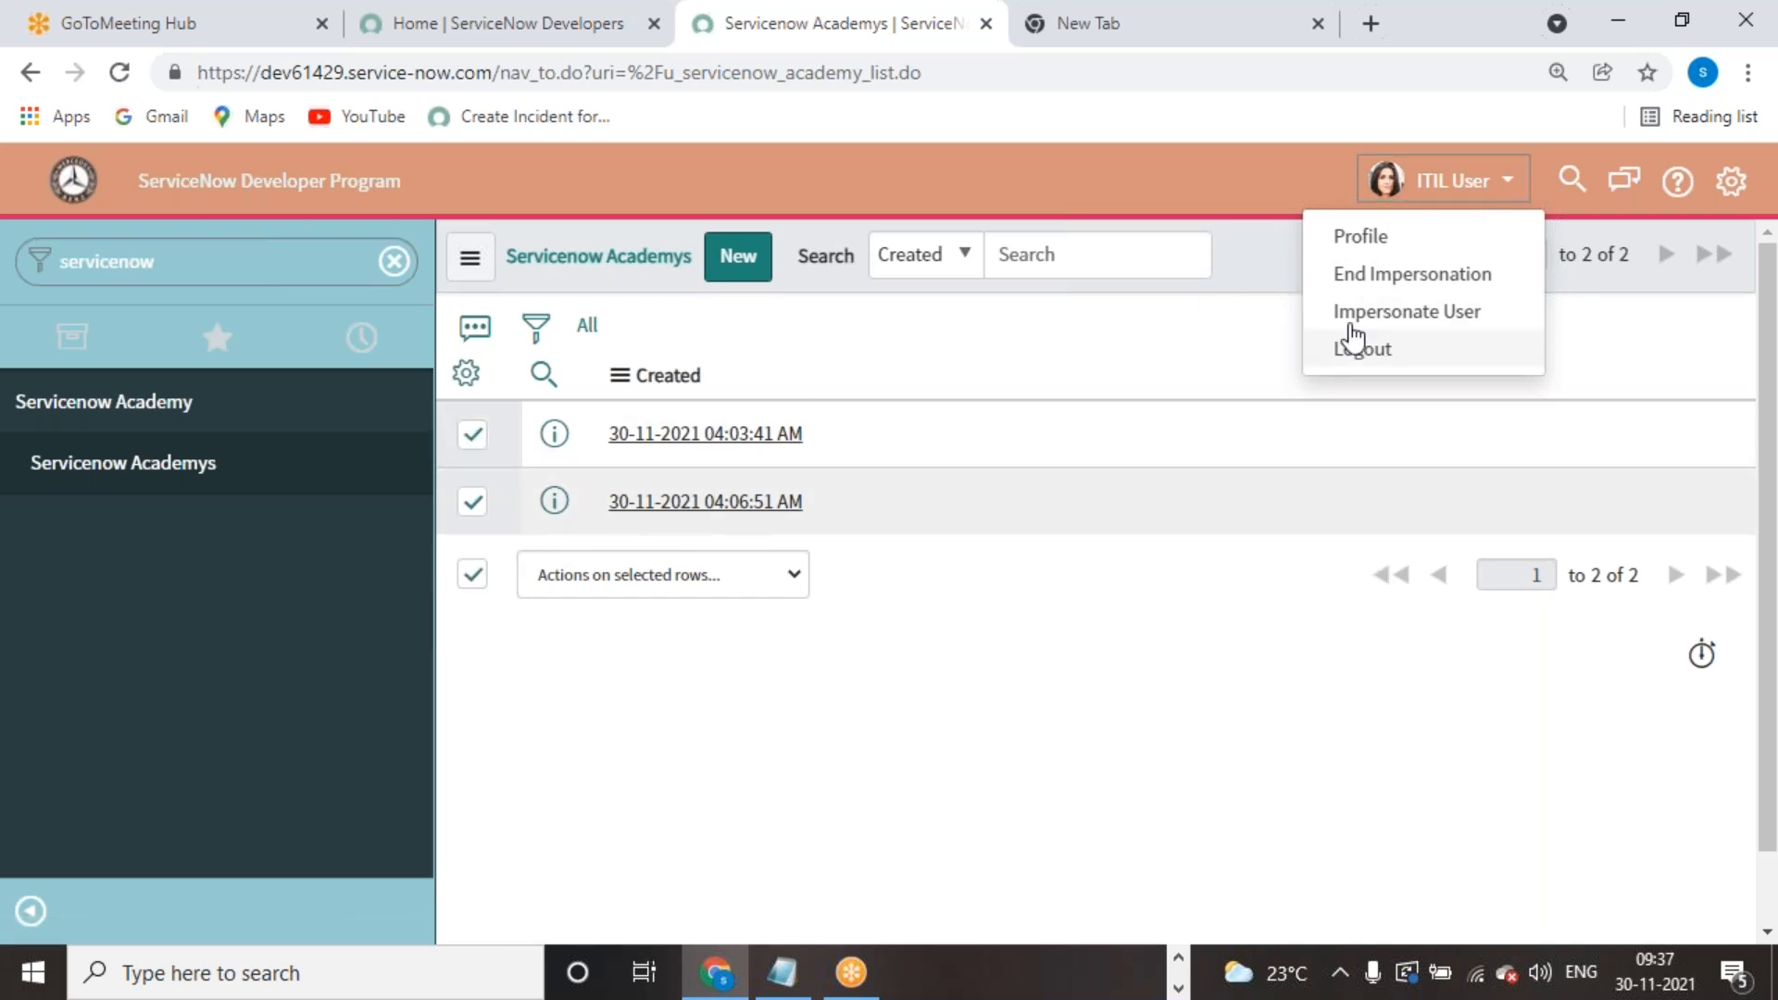
left_click(791, 580)
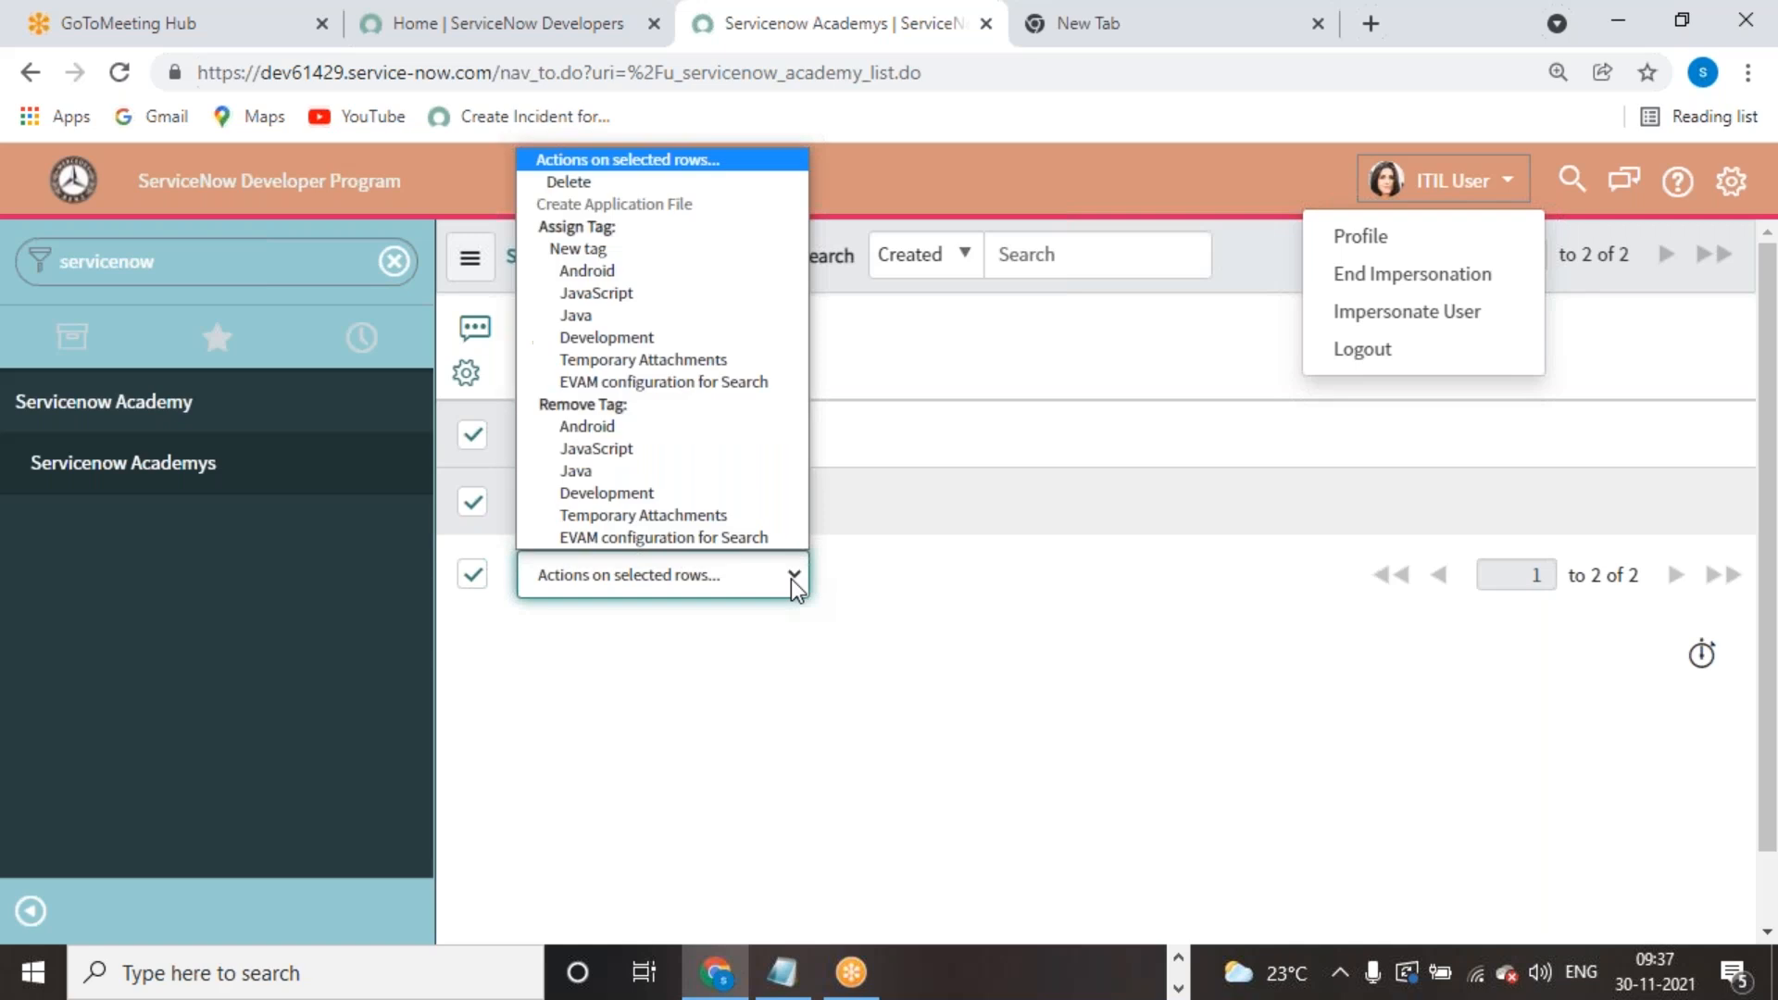
left_click(558, 188)
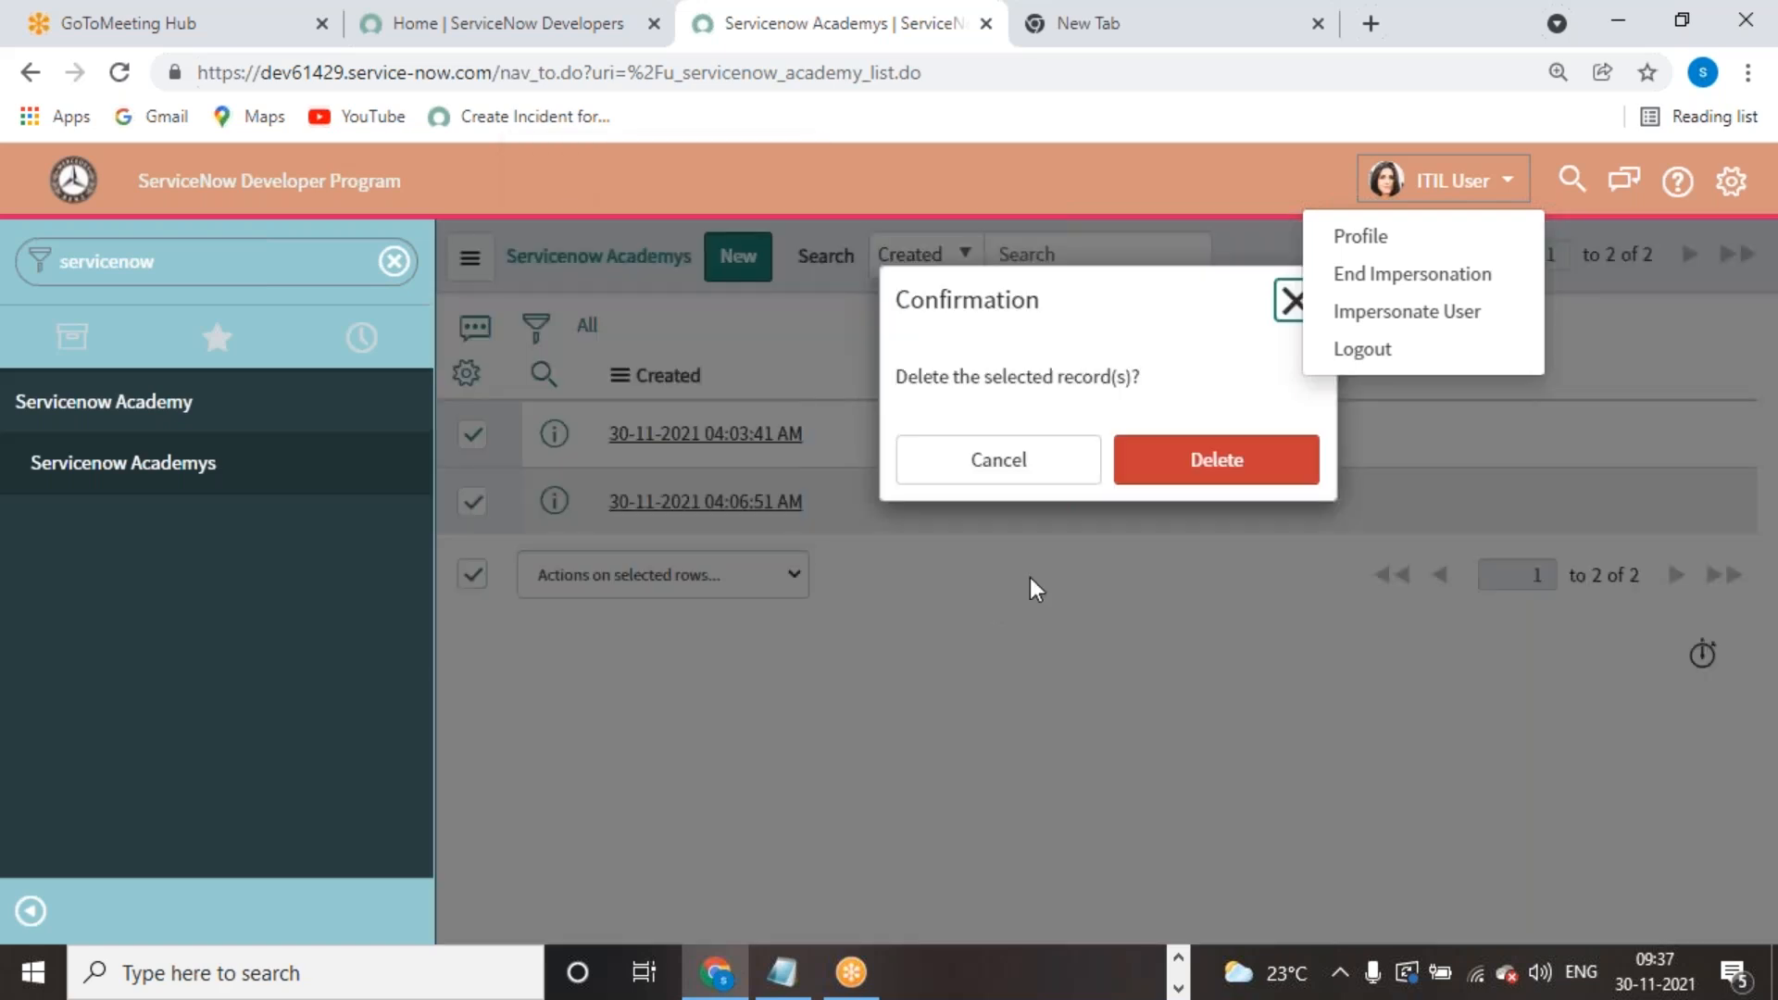
left_click(1285, 299)
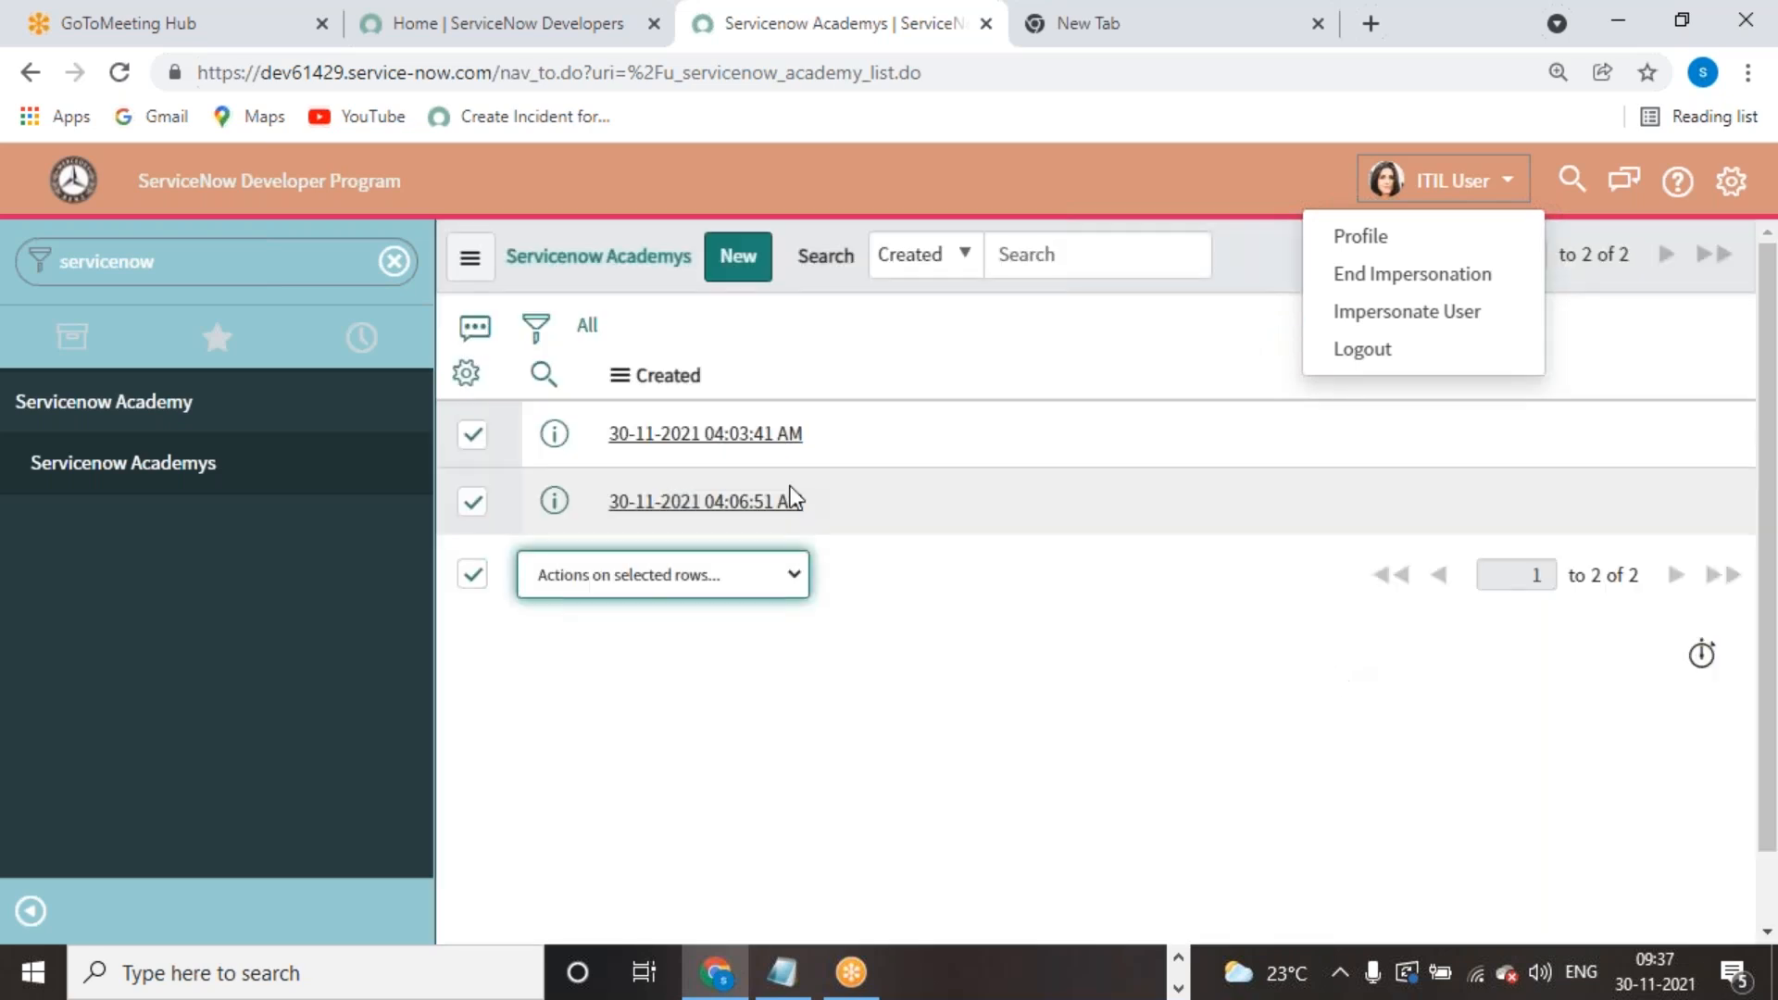
Step: Reopen the Servicenow Academys list, open its first record, and check which form actions are available to the ITIL user
left_click(285, 259)
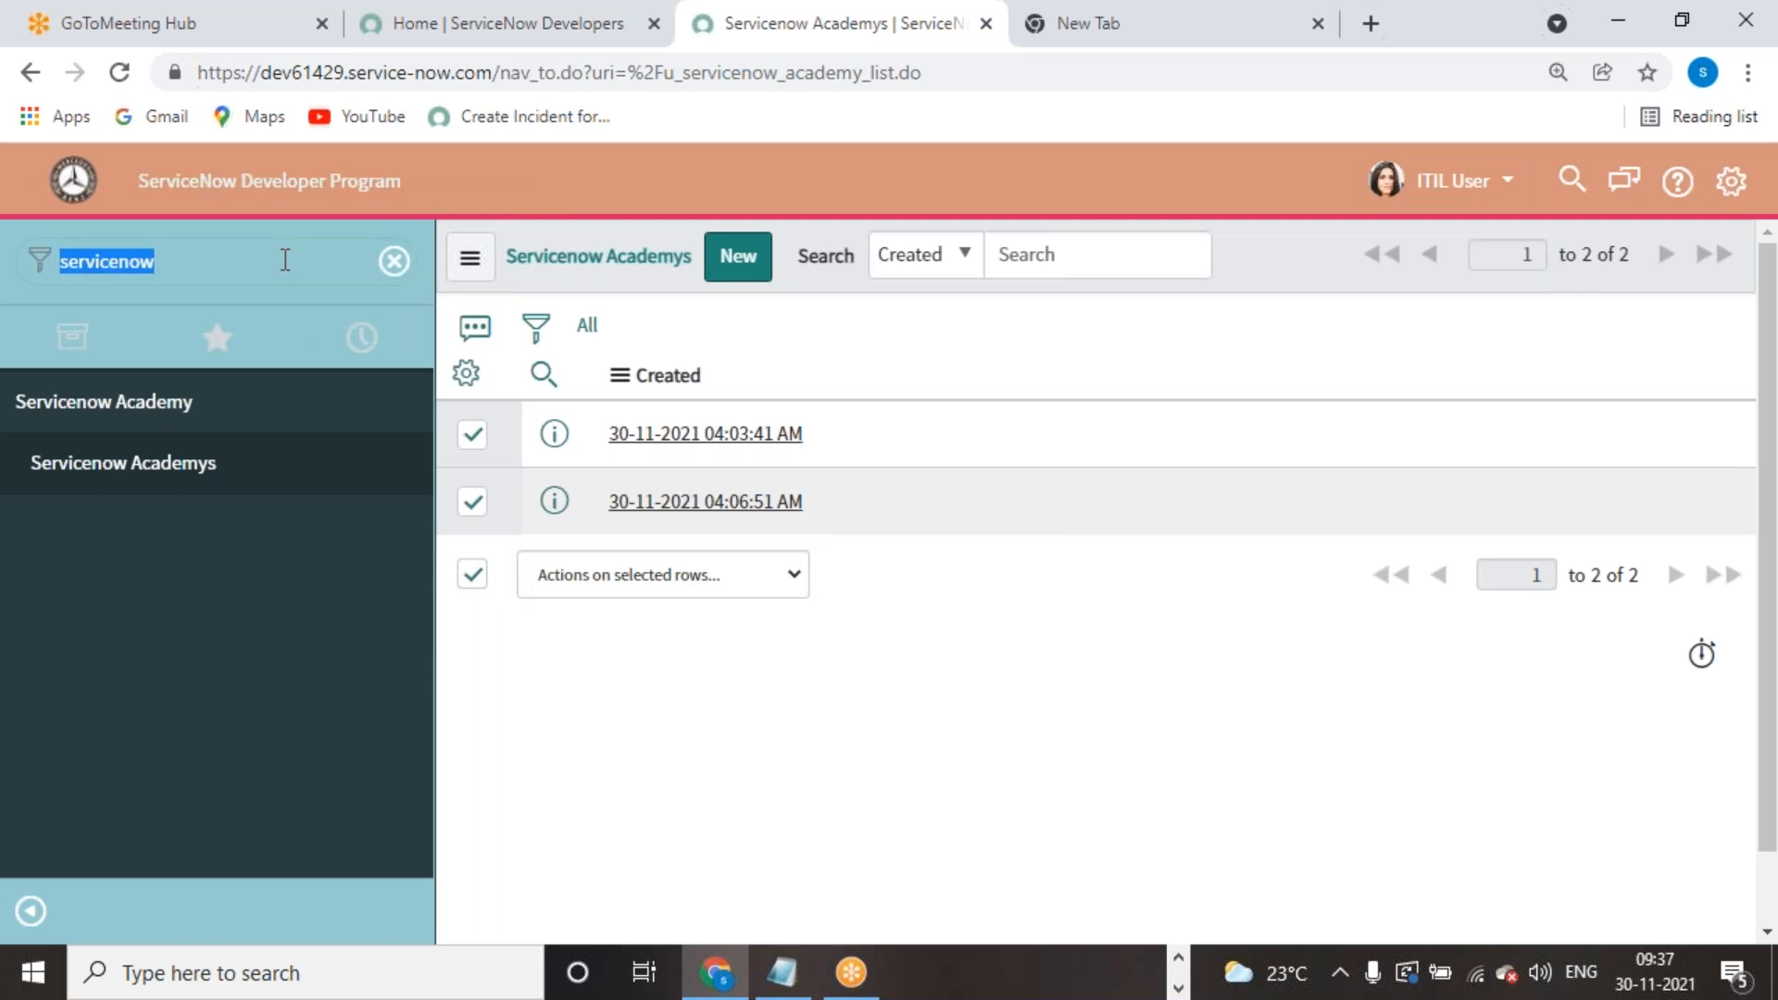
type("serv")
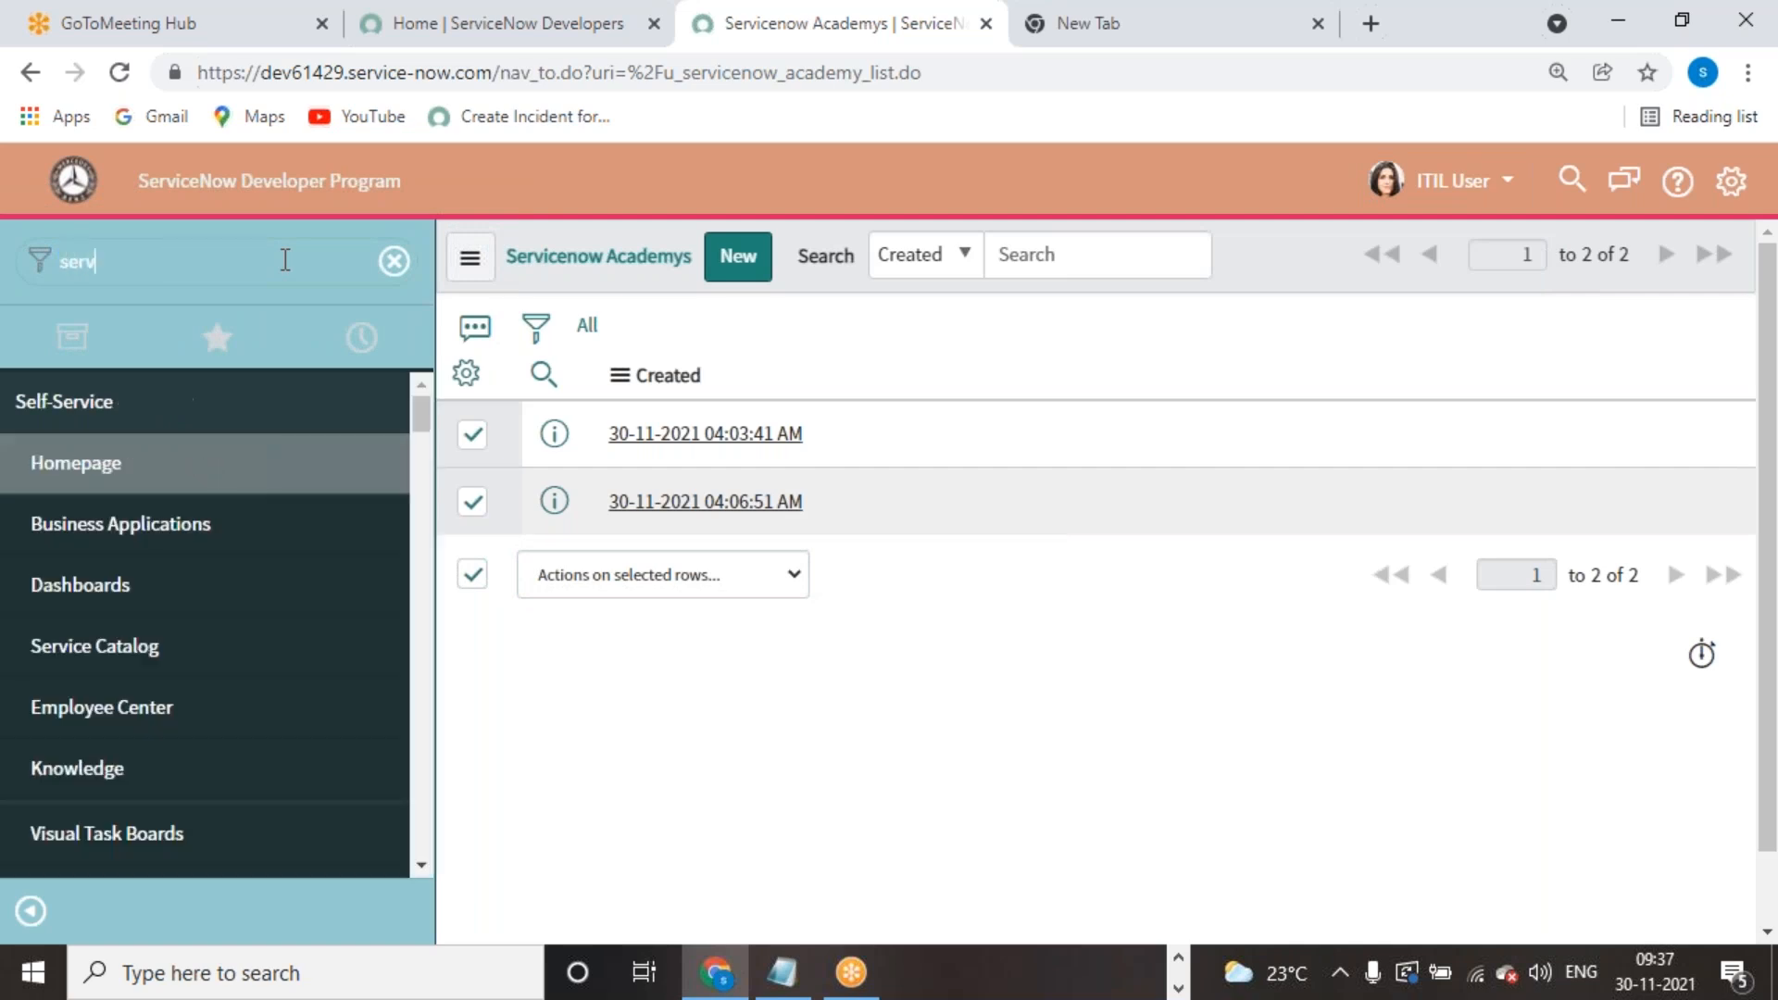
type("icenow")
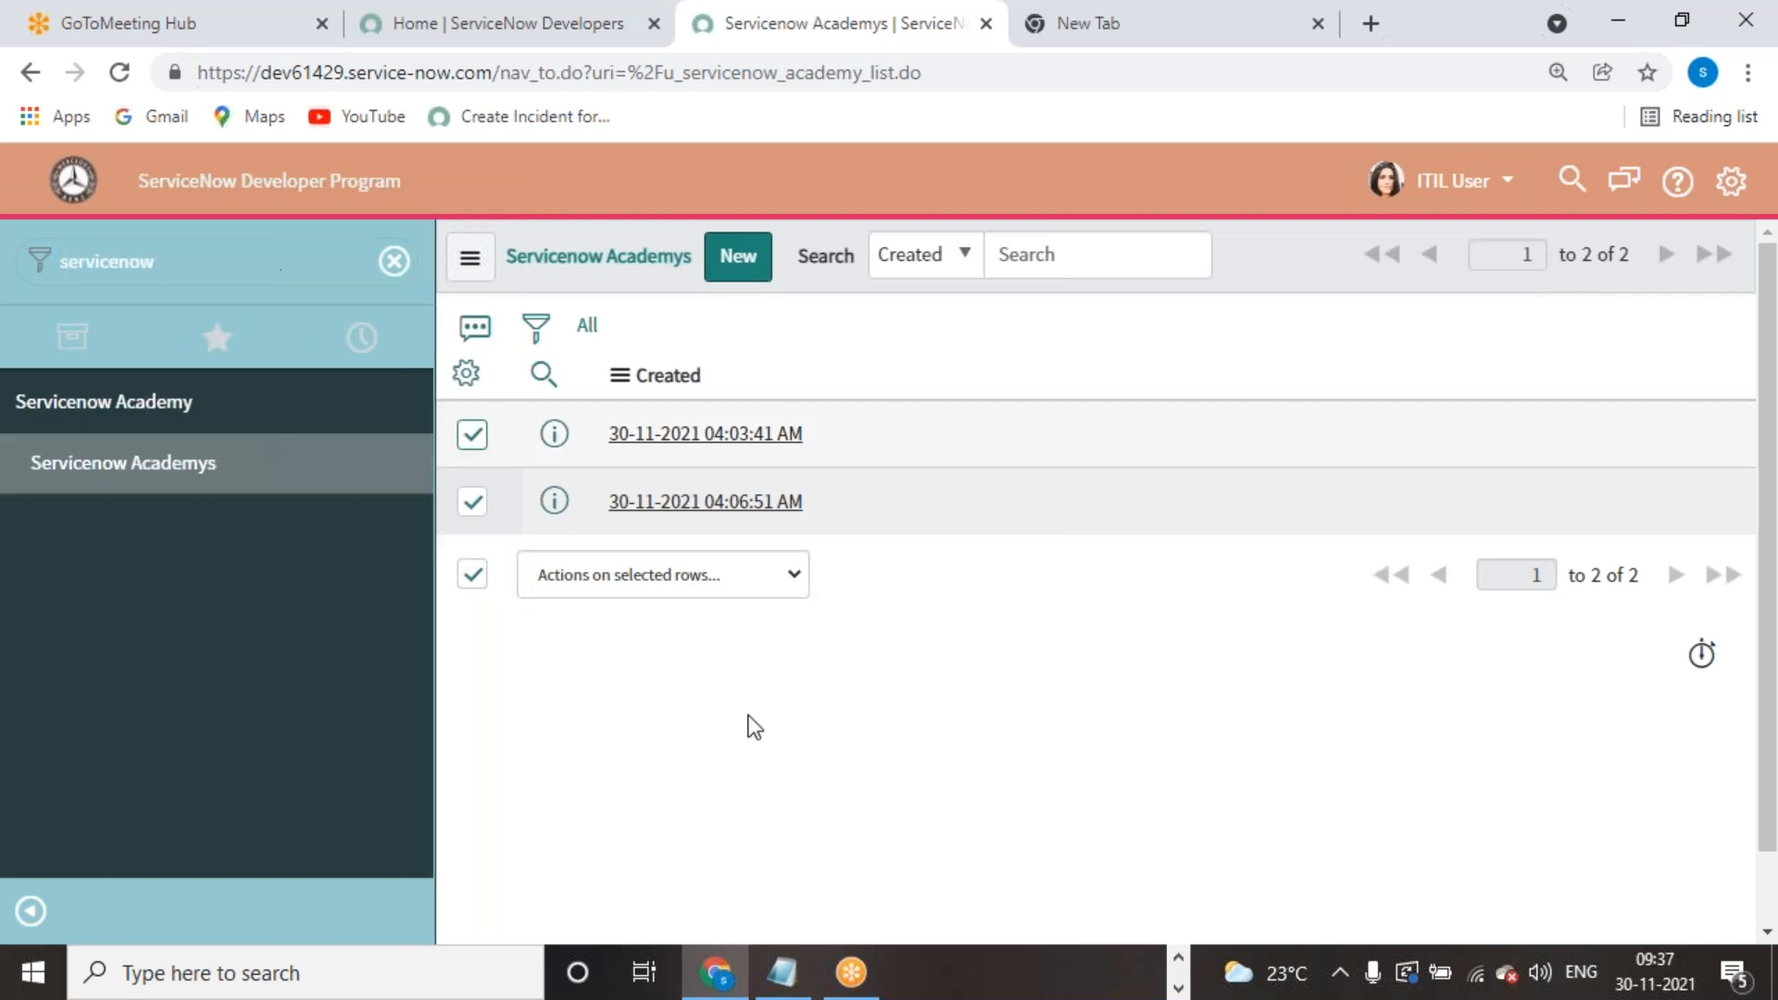
left_click(203, 472)
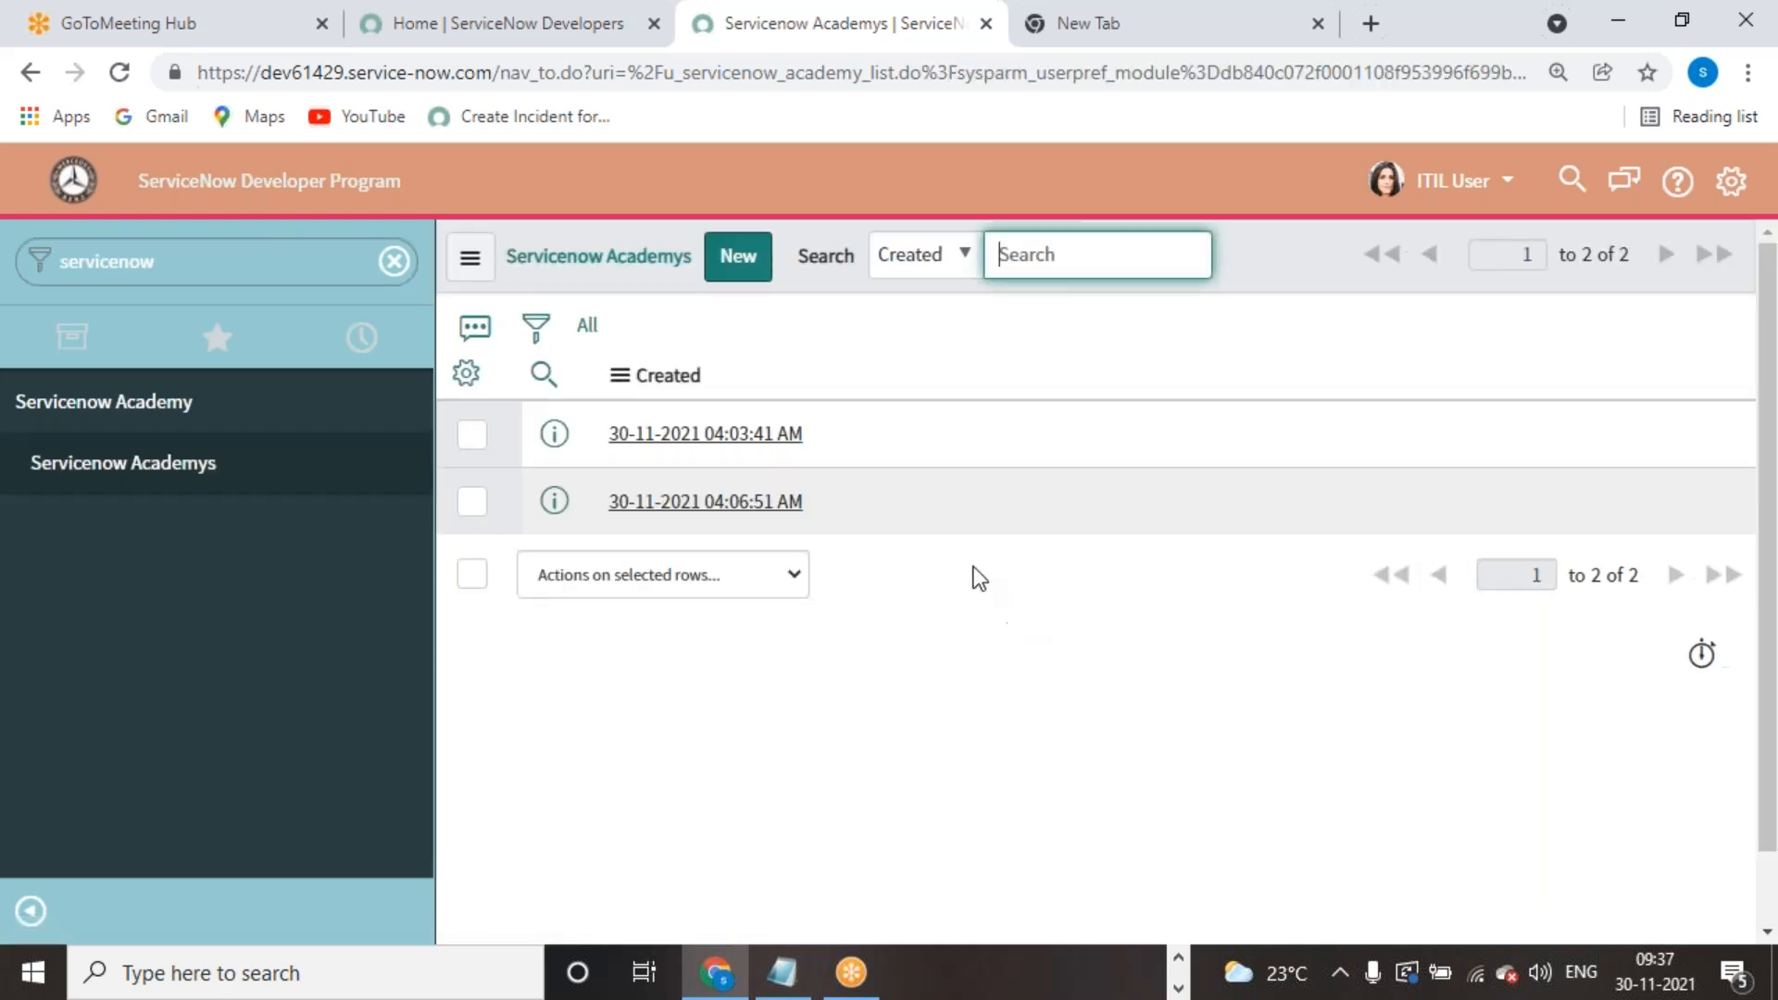
left_click(783, 435)
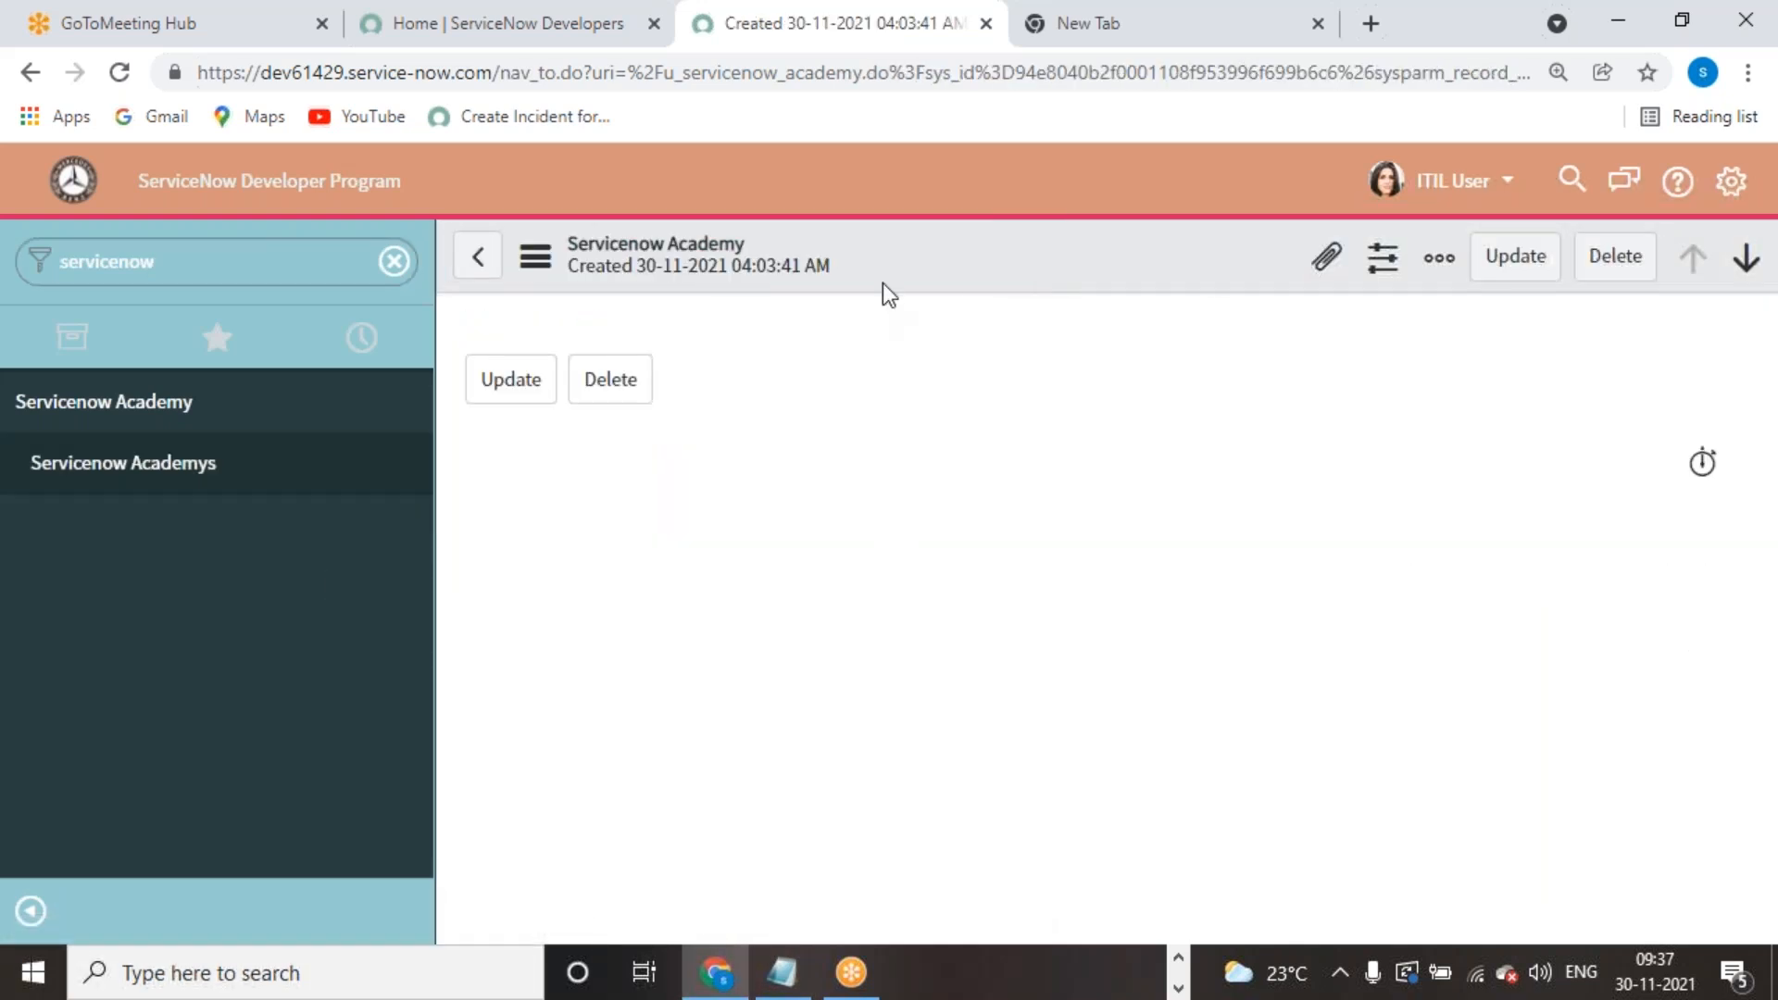
right_click(897, 259)
mouse_move(1052, 435)
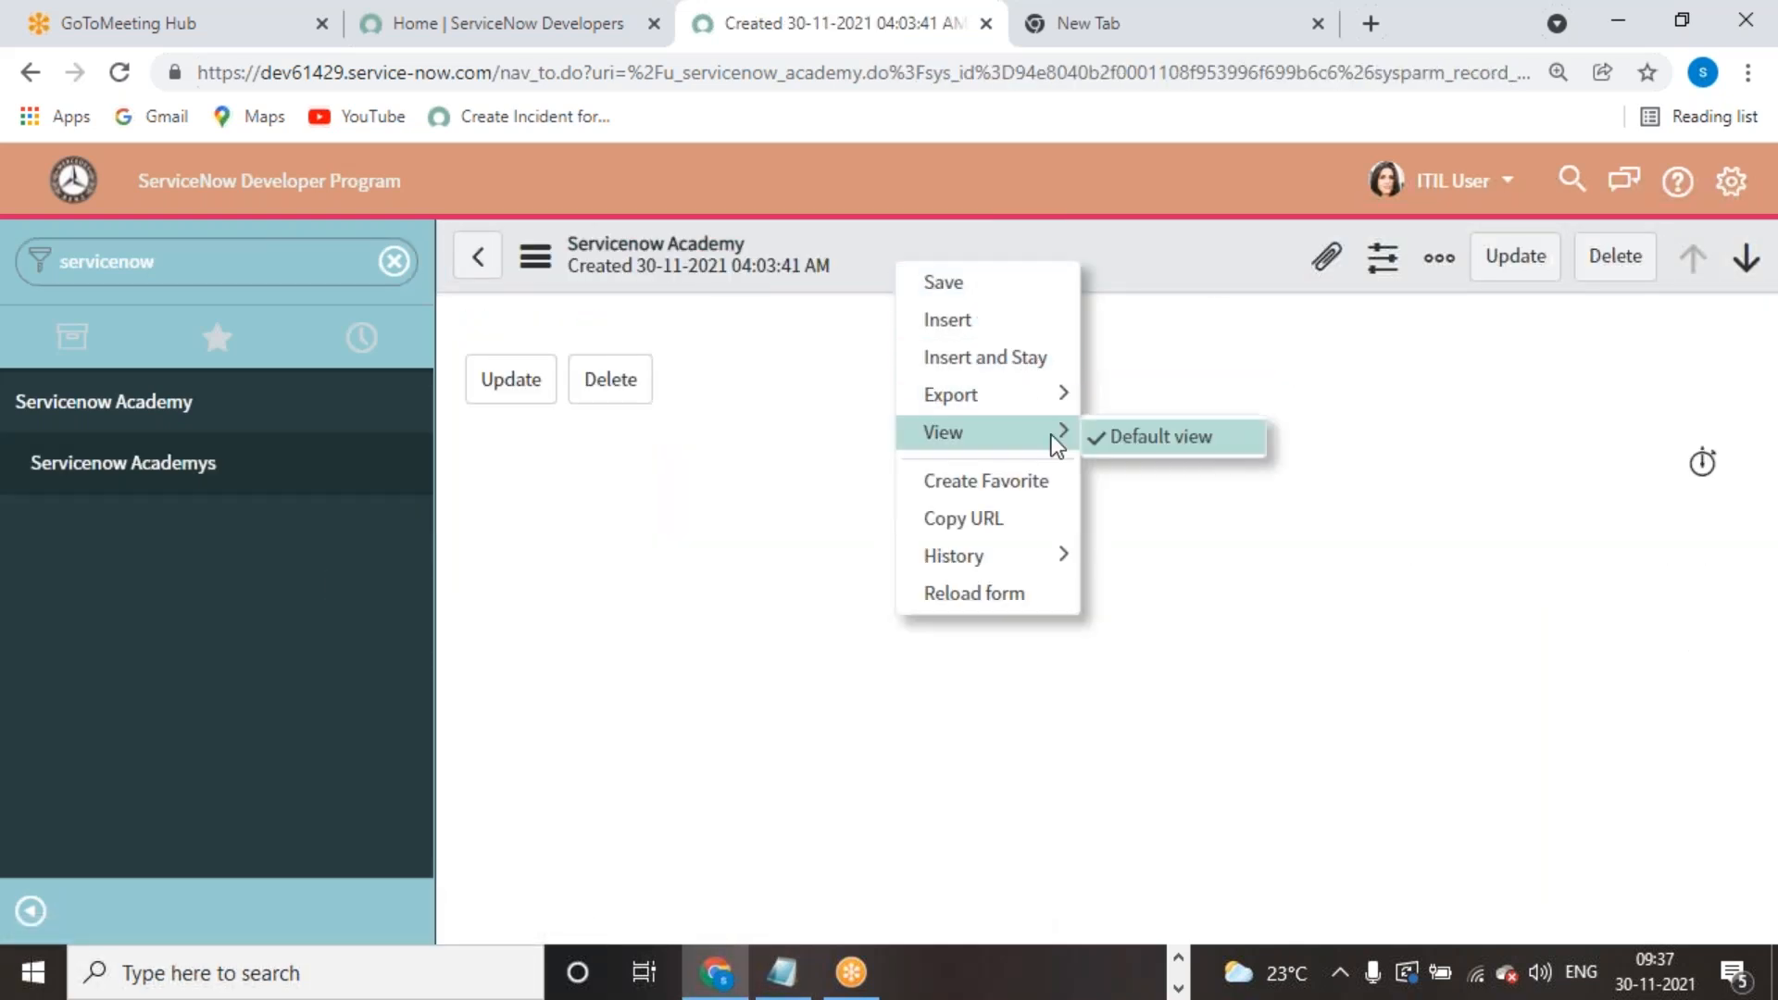
Step: End the impersonation, filter the navigator for user ad, and open the Roles list under User Administration
left_click(1426, 183)
left_click(1445, 274)
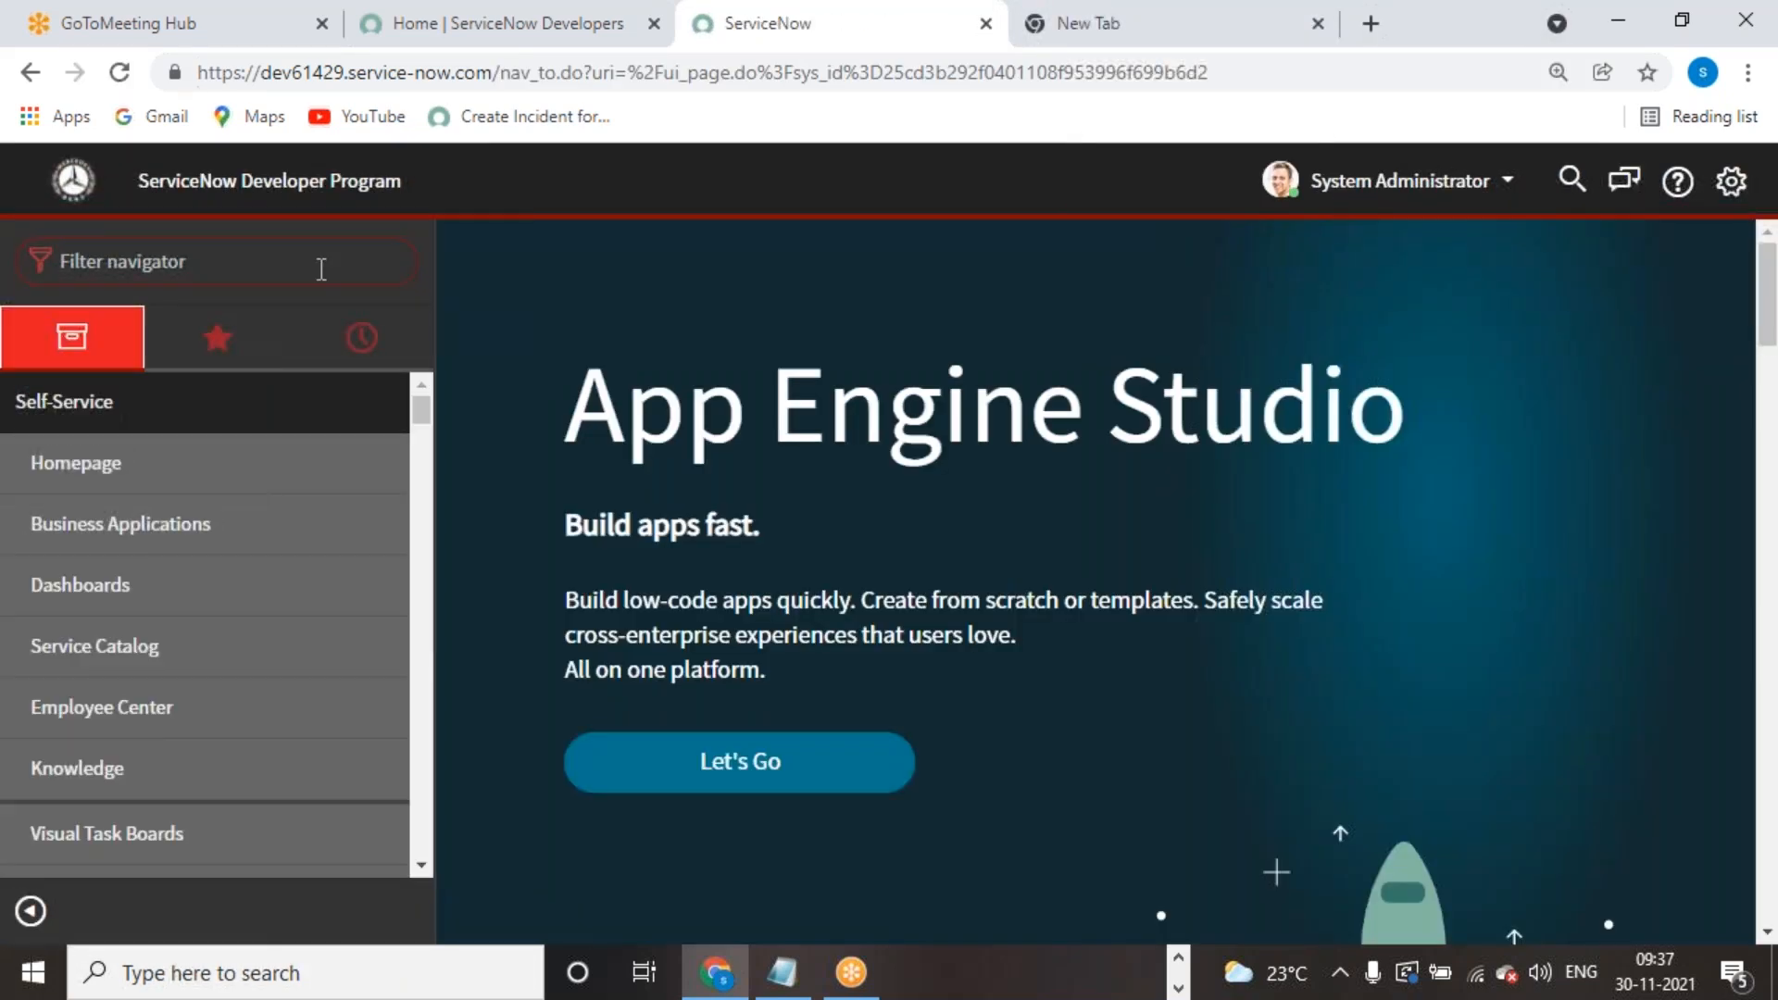
type("role")
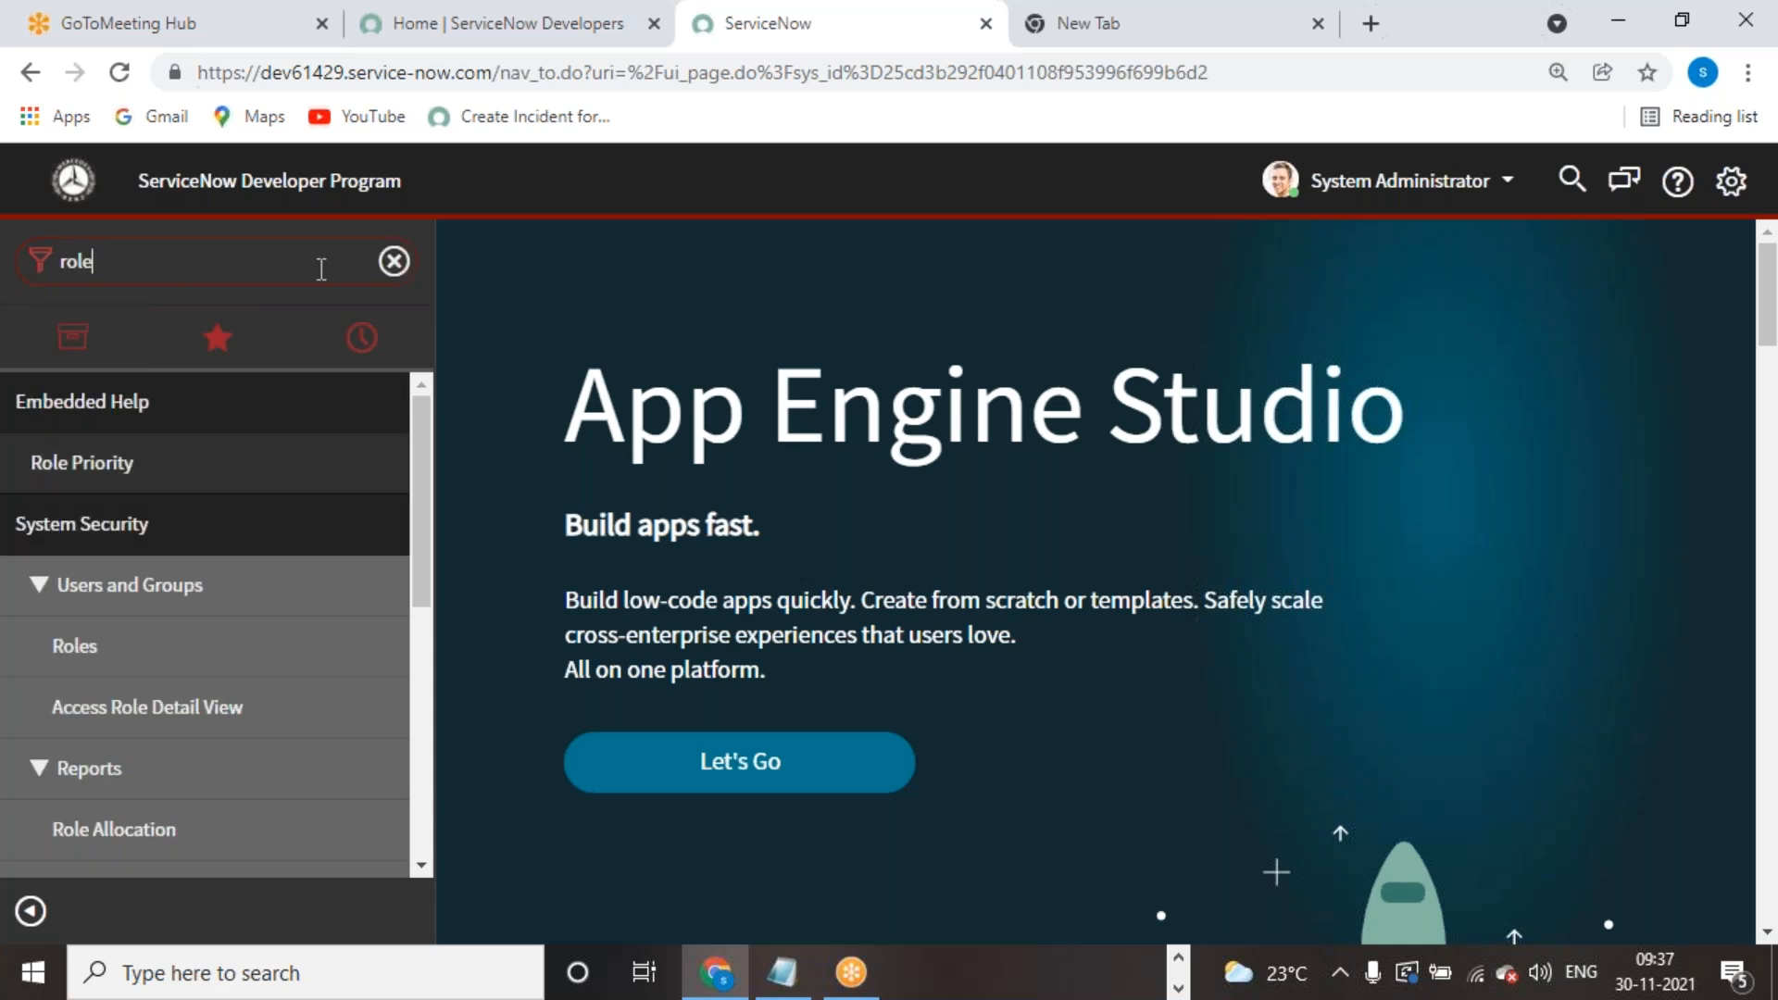
key("ctrl+a")
type("user ad")
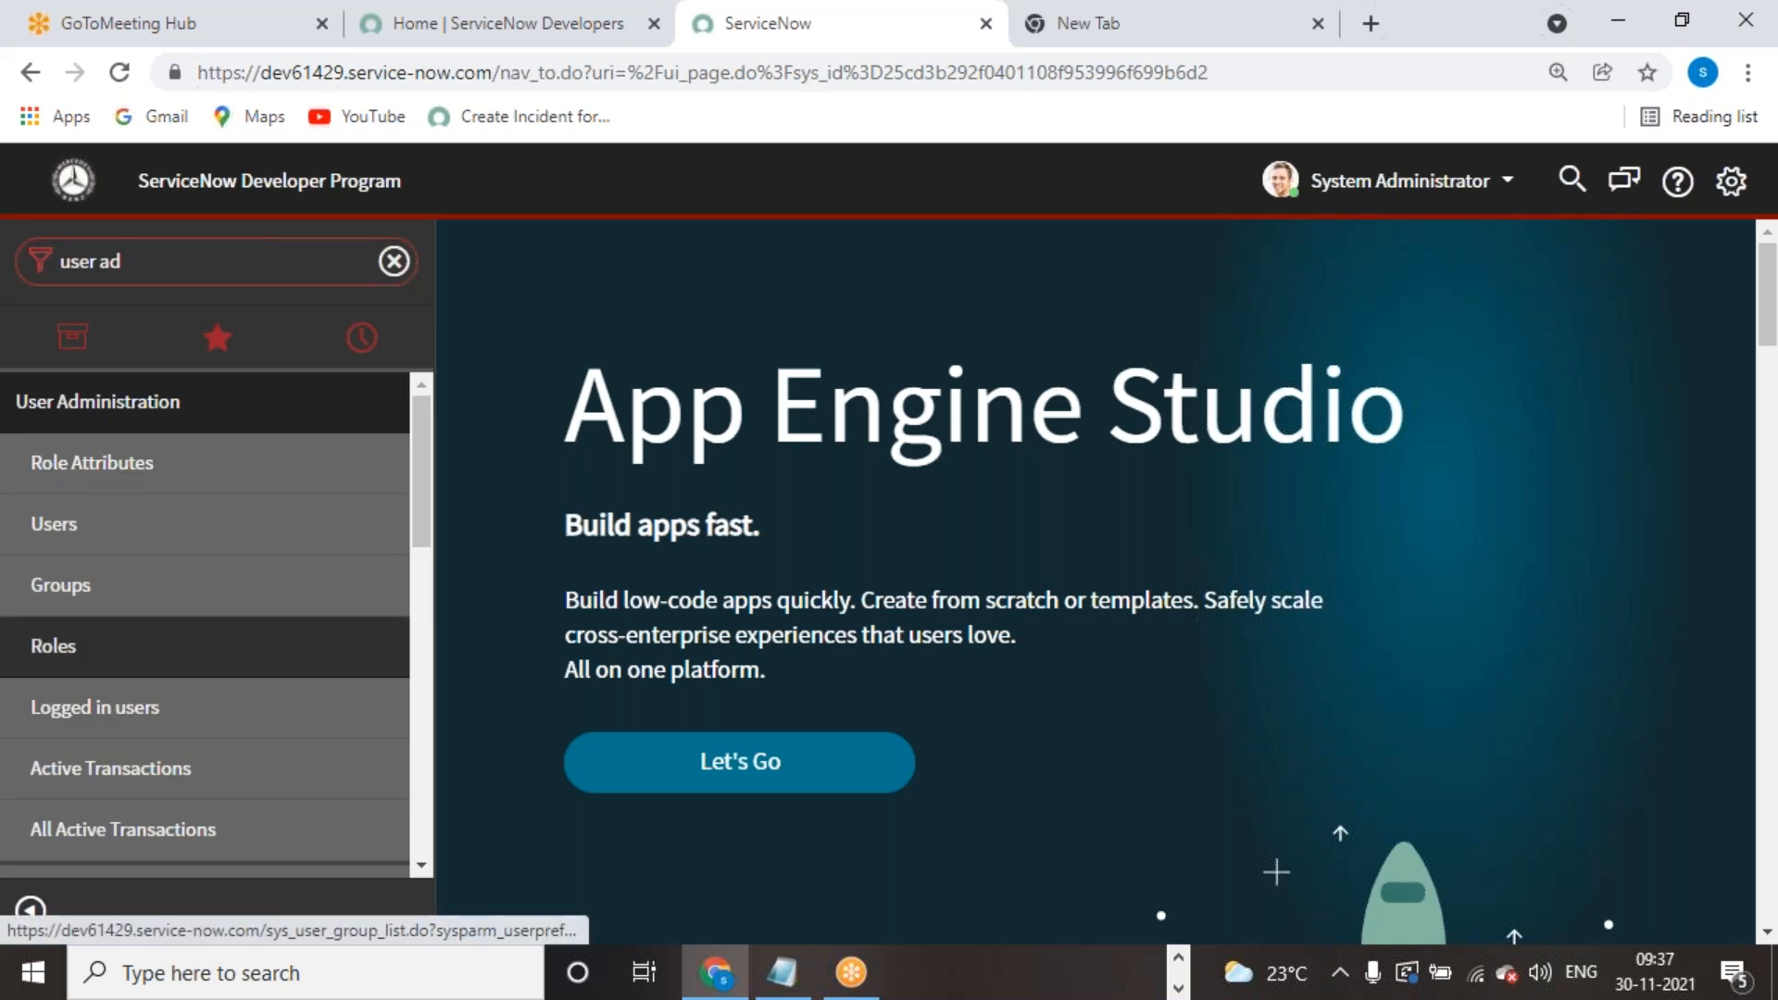
left_click(53, 646)
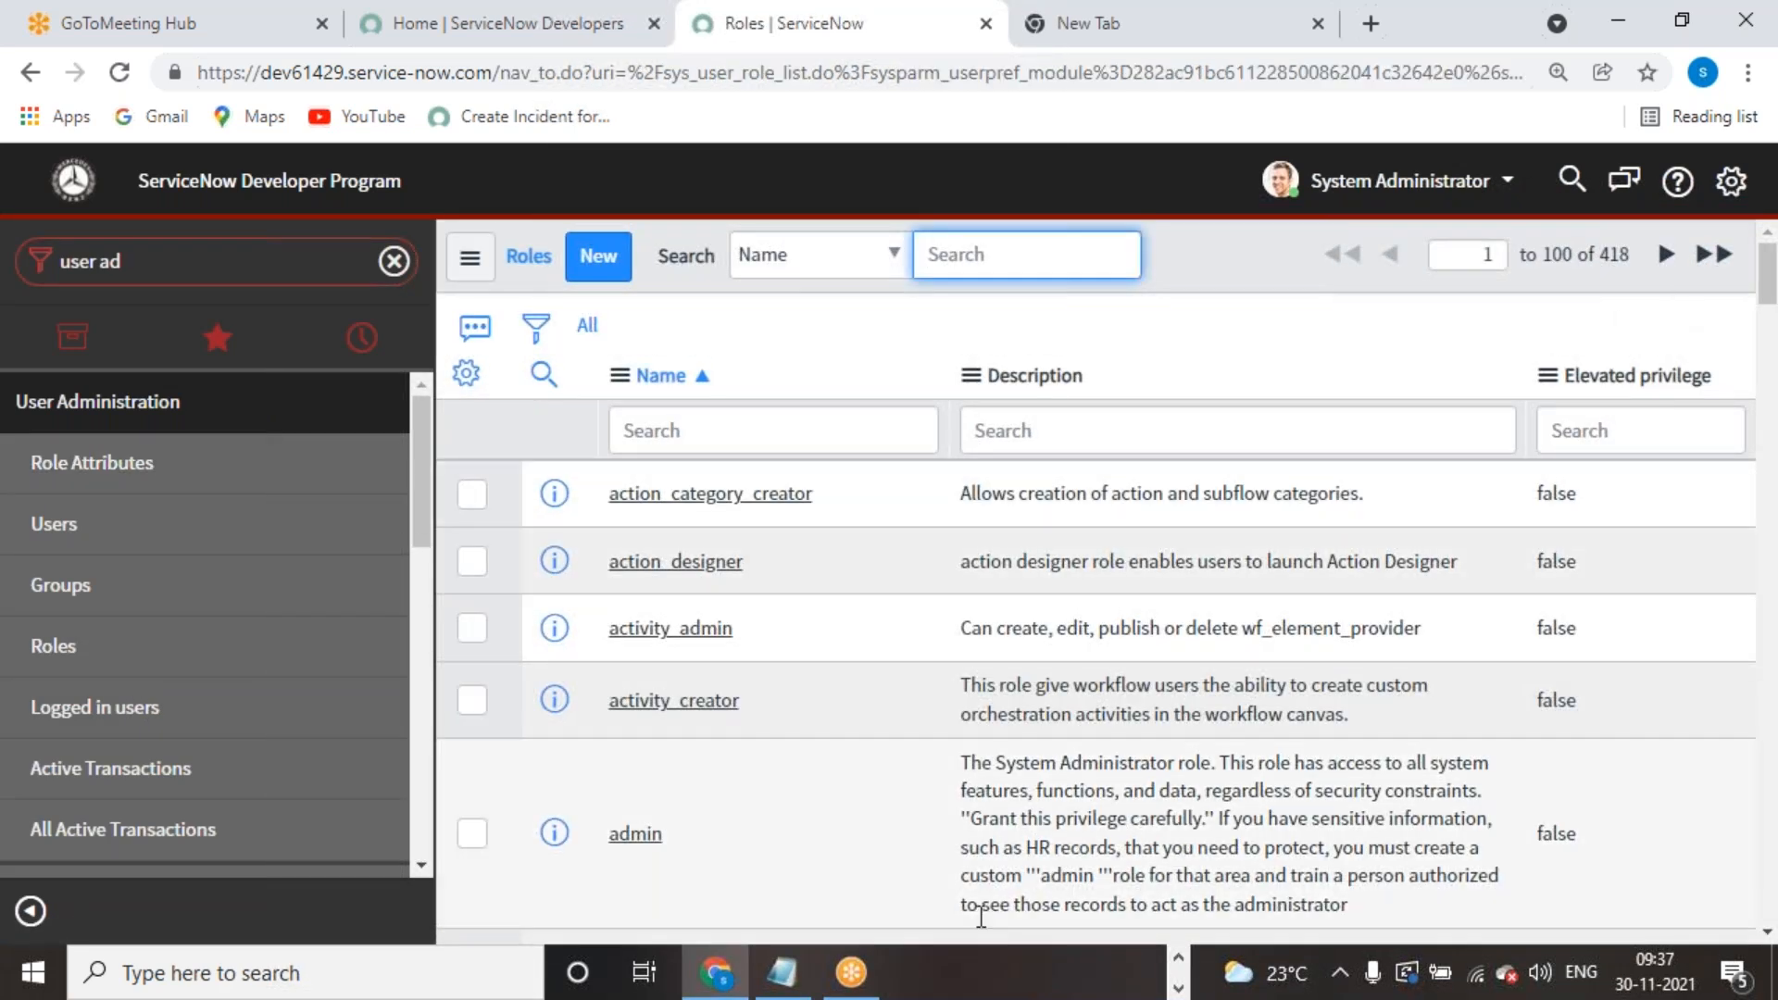
Step: Add the Updated column to the Roles list and sort the roles by it, newest first
left_click(467, 372)
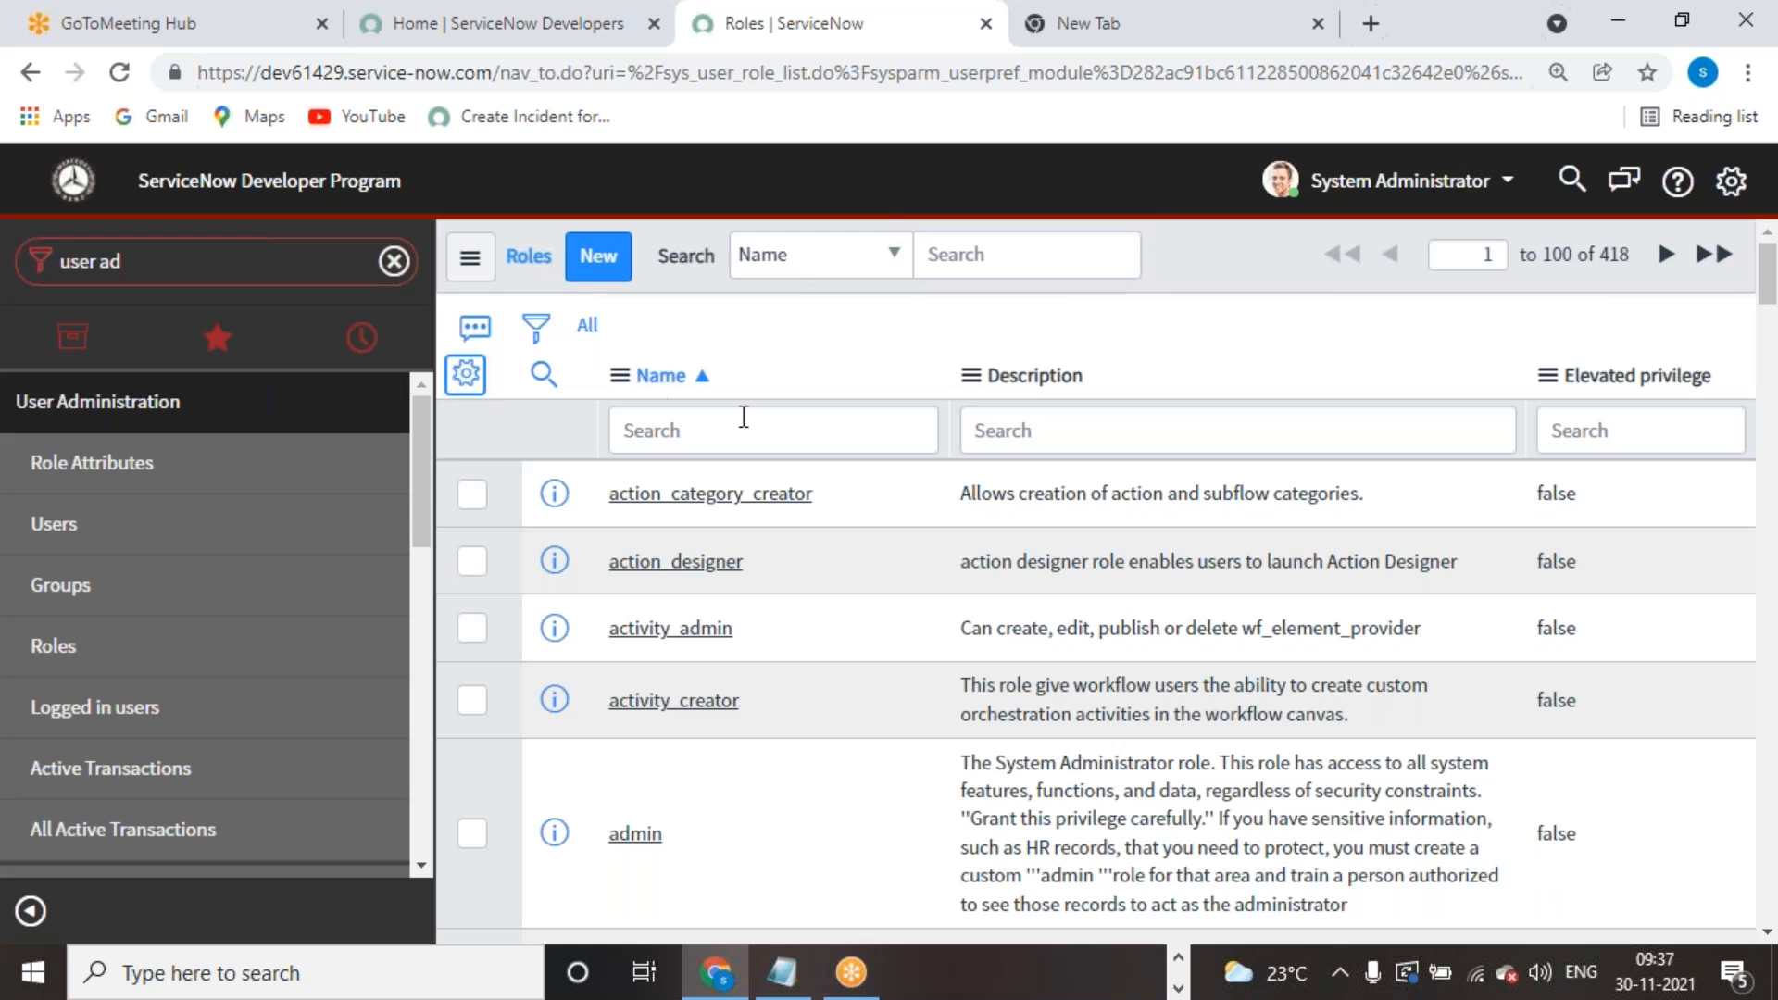
scroll(824, 752, "down", 1)
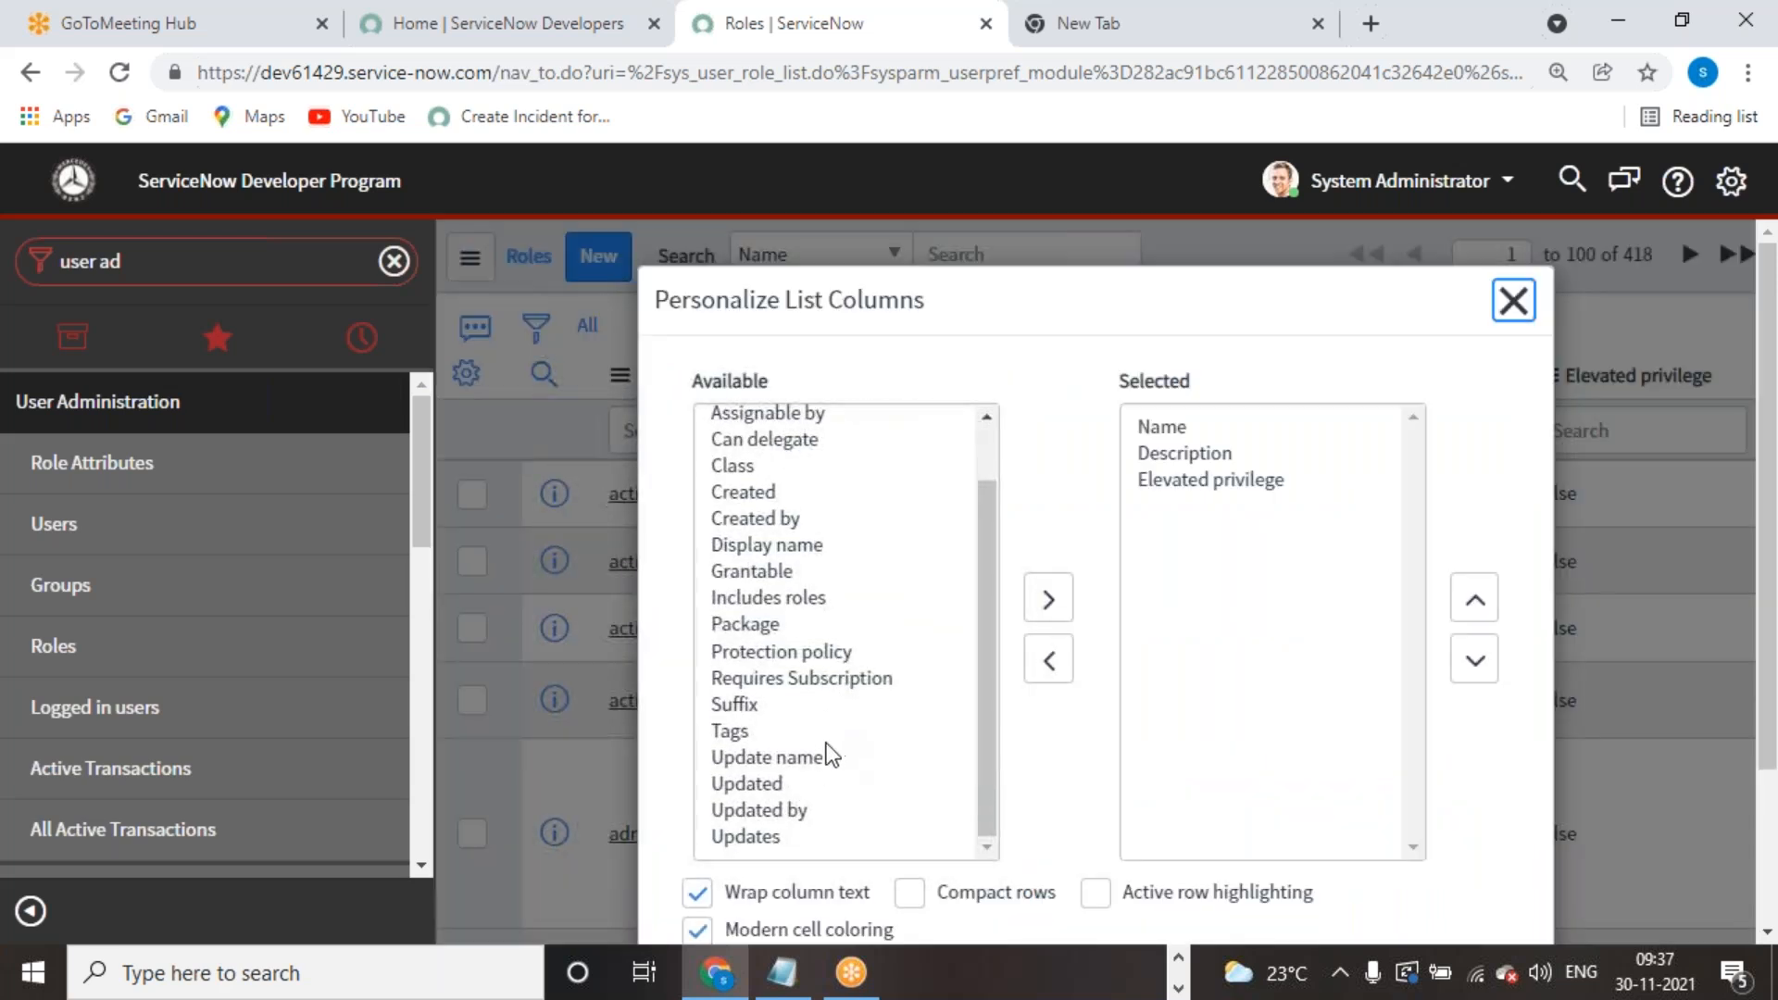
double_click(768, 781)
scroll(1393, 844, "down", 3)
left_click(1424, 837)
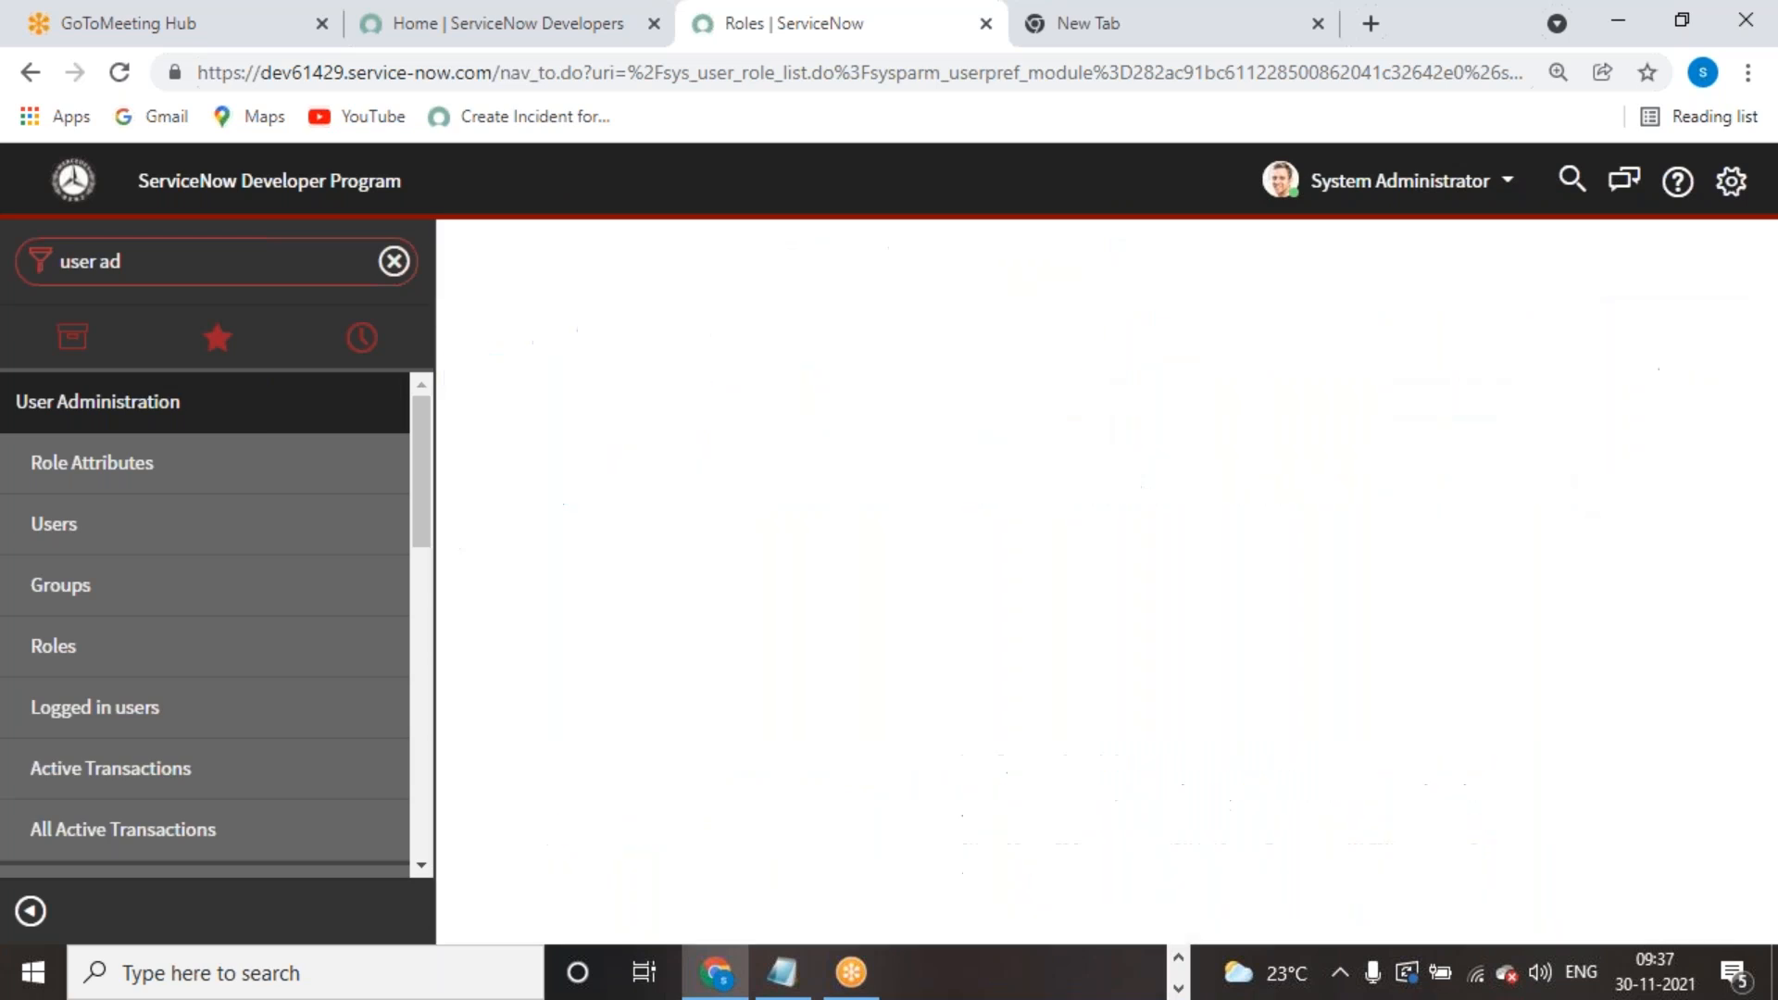
left_click(1682, 384)
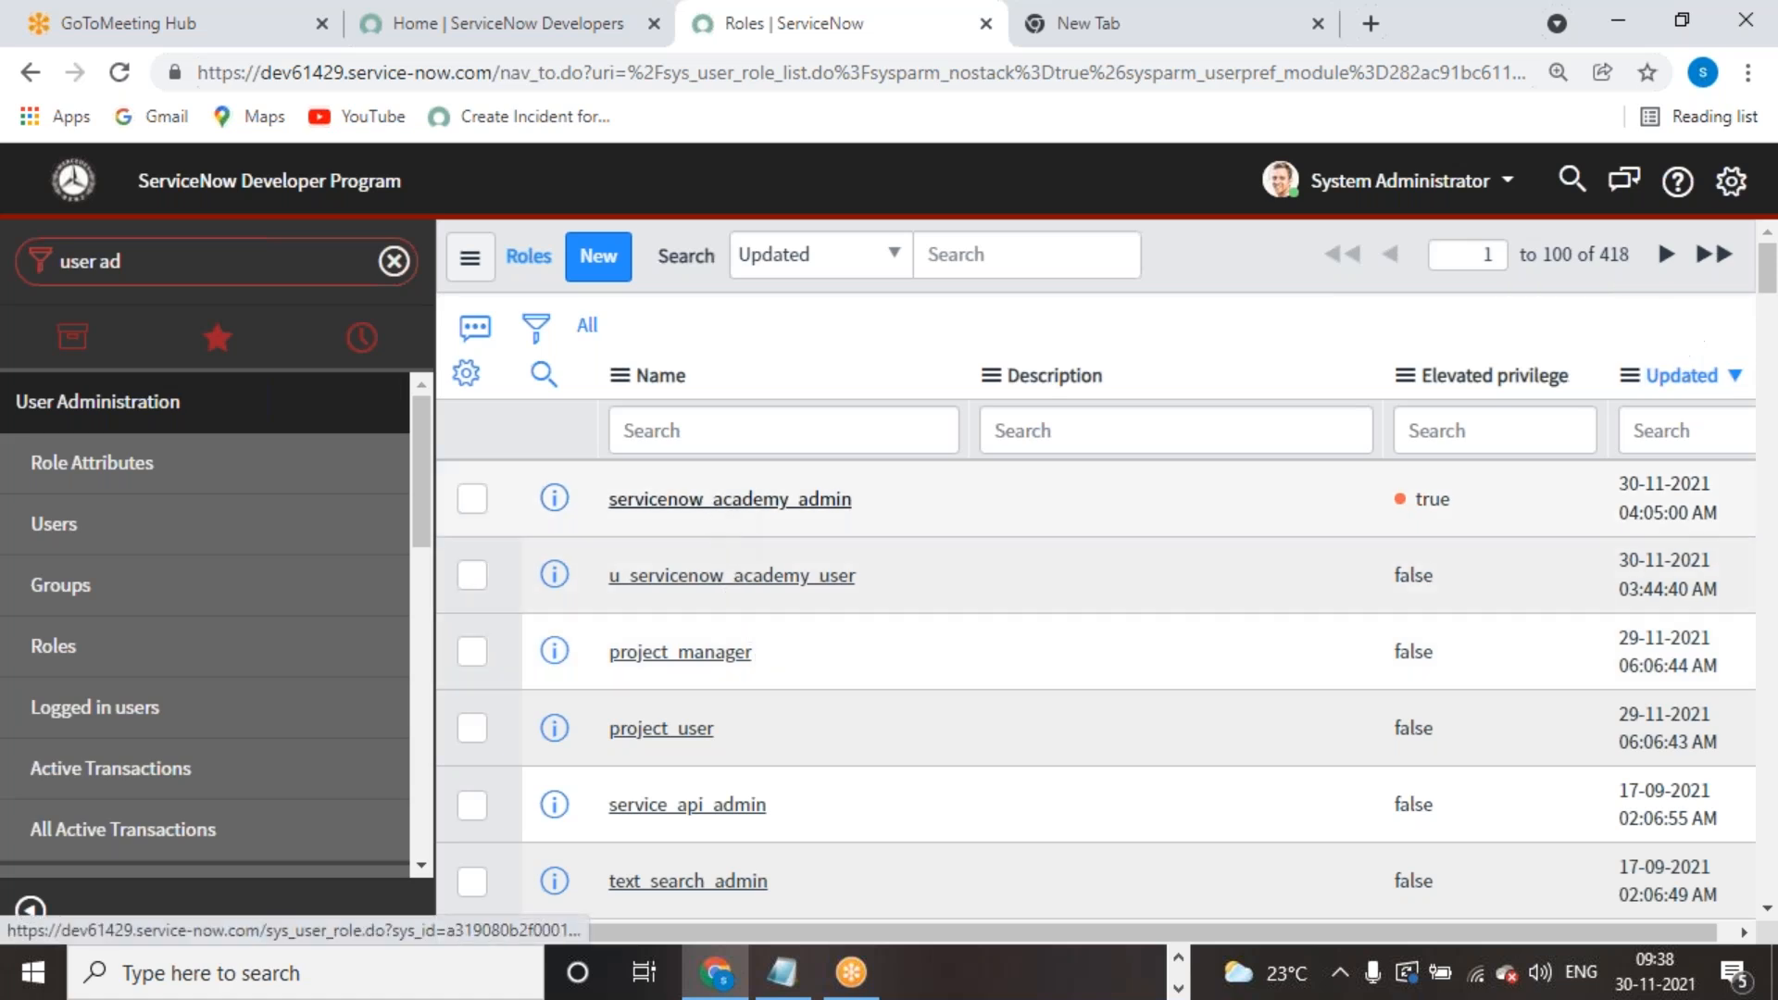
Step: Open the servicenow_academy_admin role and examine its settings and contained roles
left_click(729, 498)
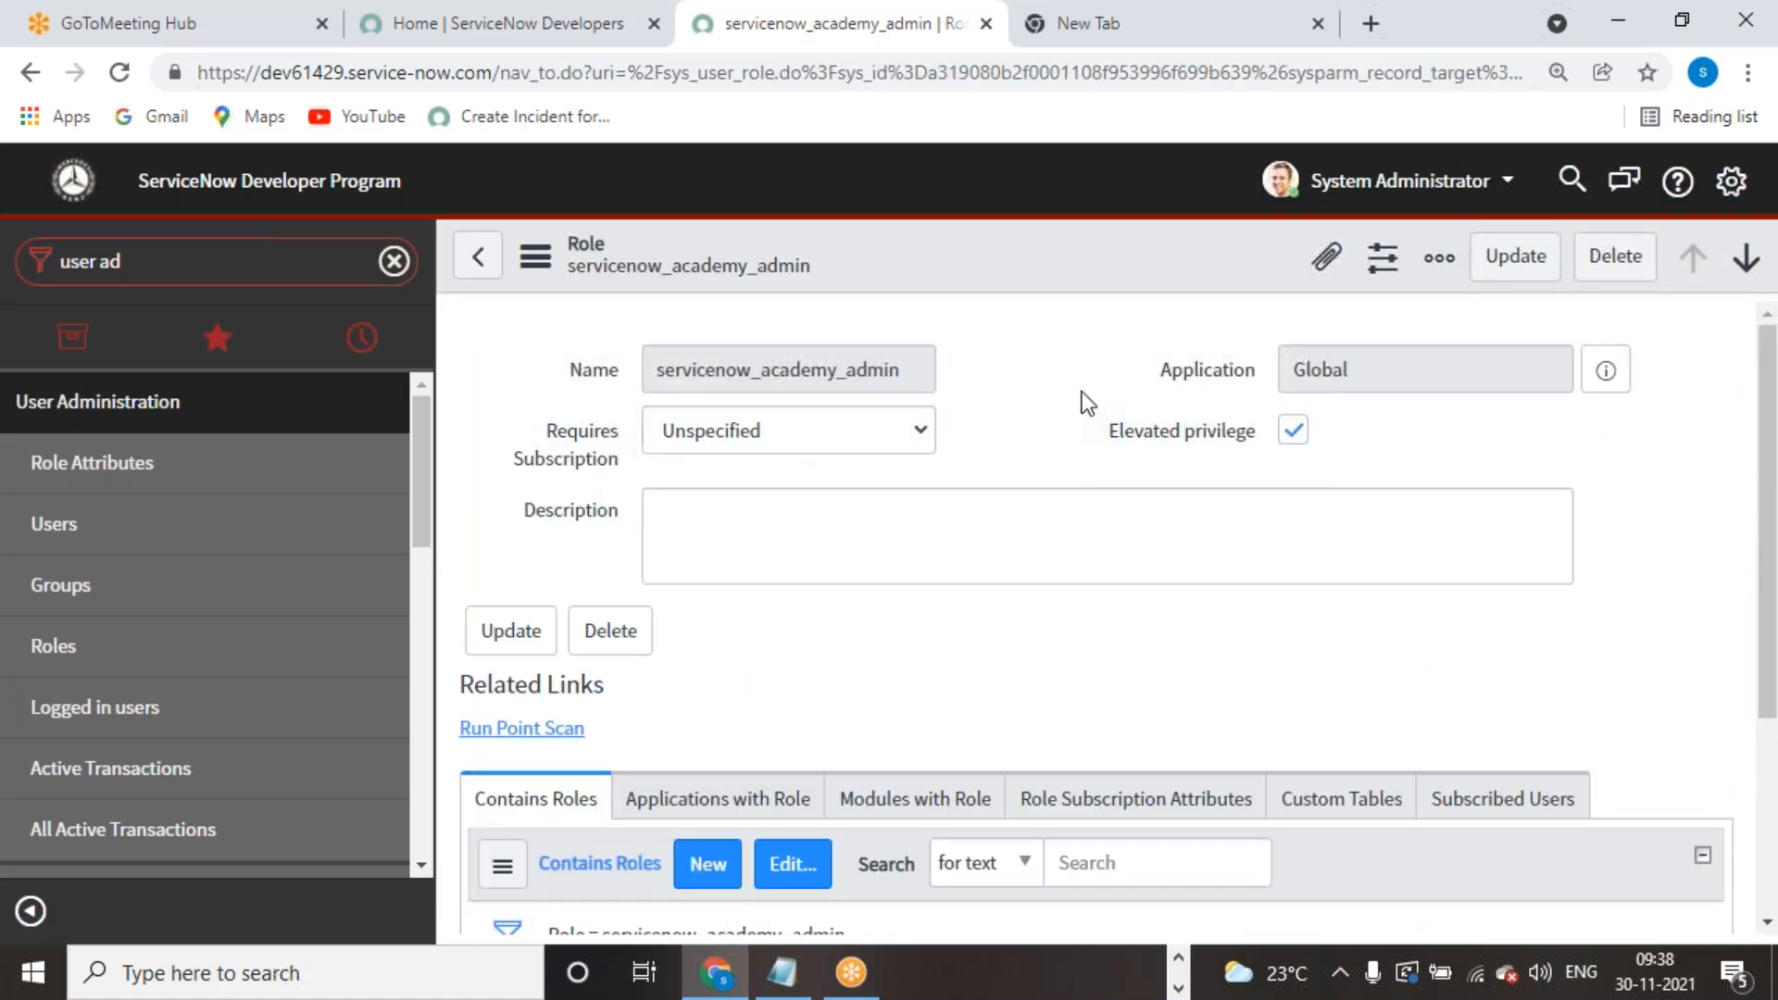
scroll(968, 551, "down", 3)
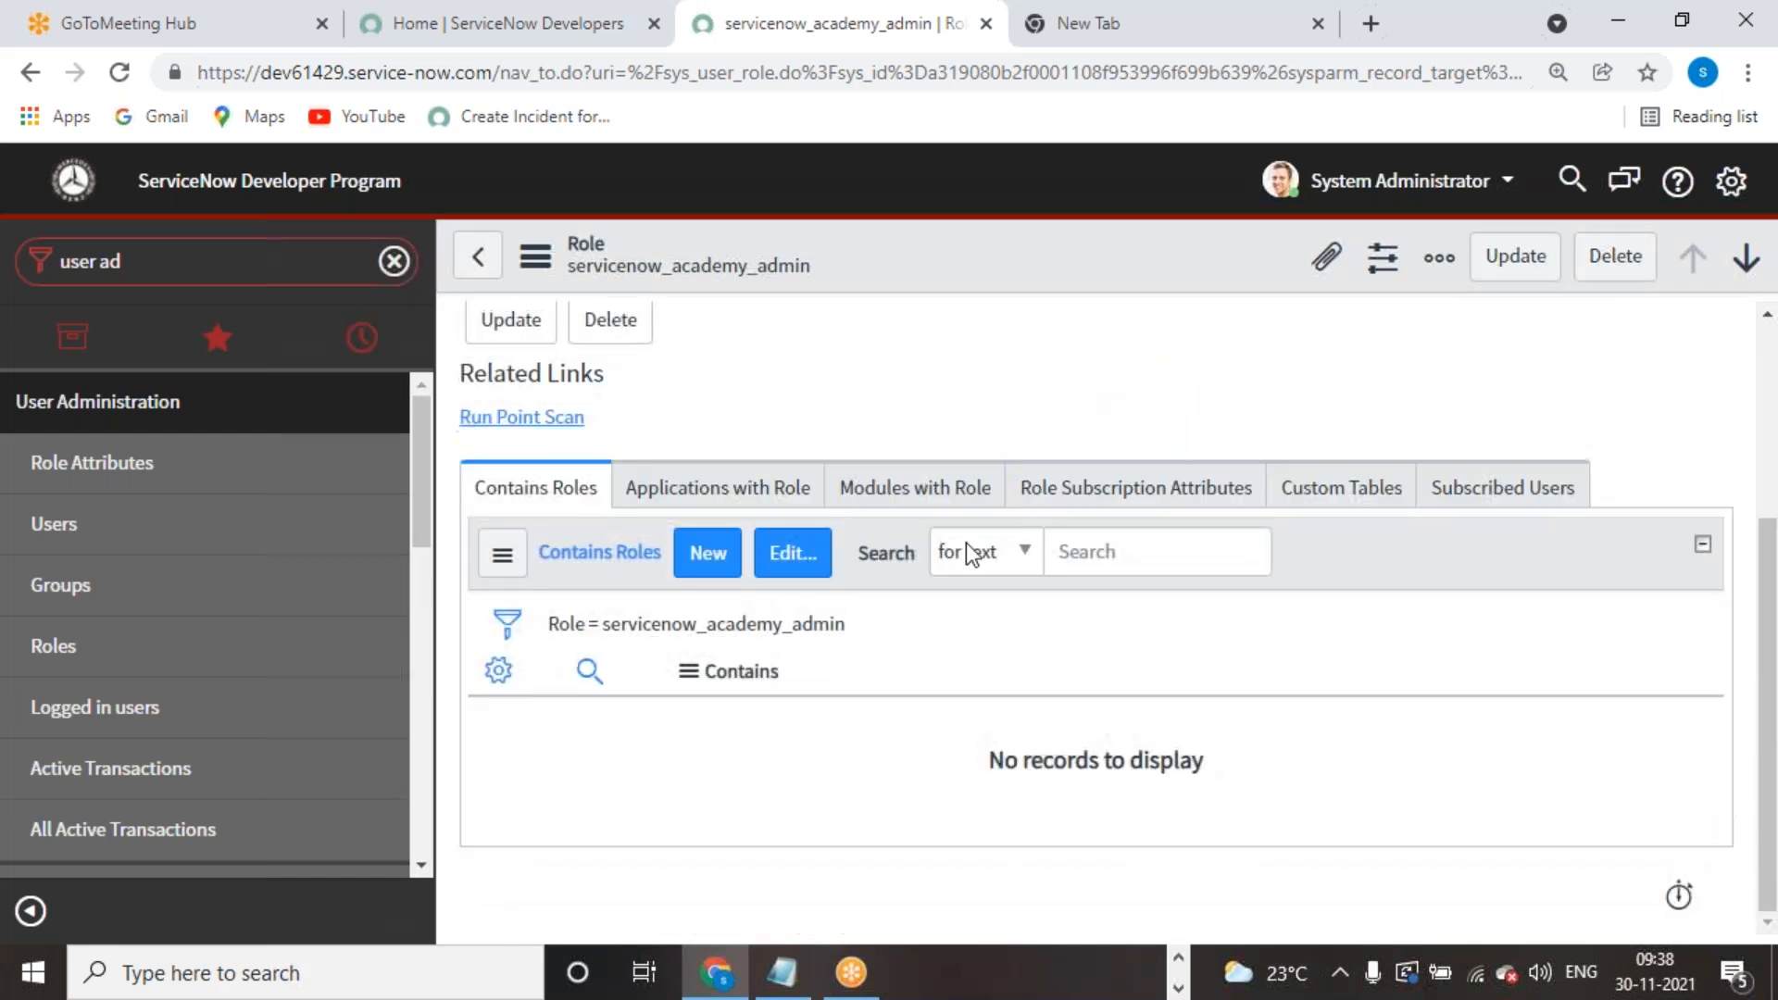
scroll(932, 586, "up", 3)
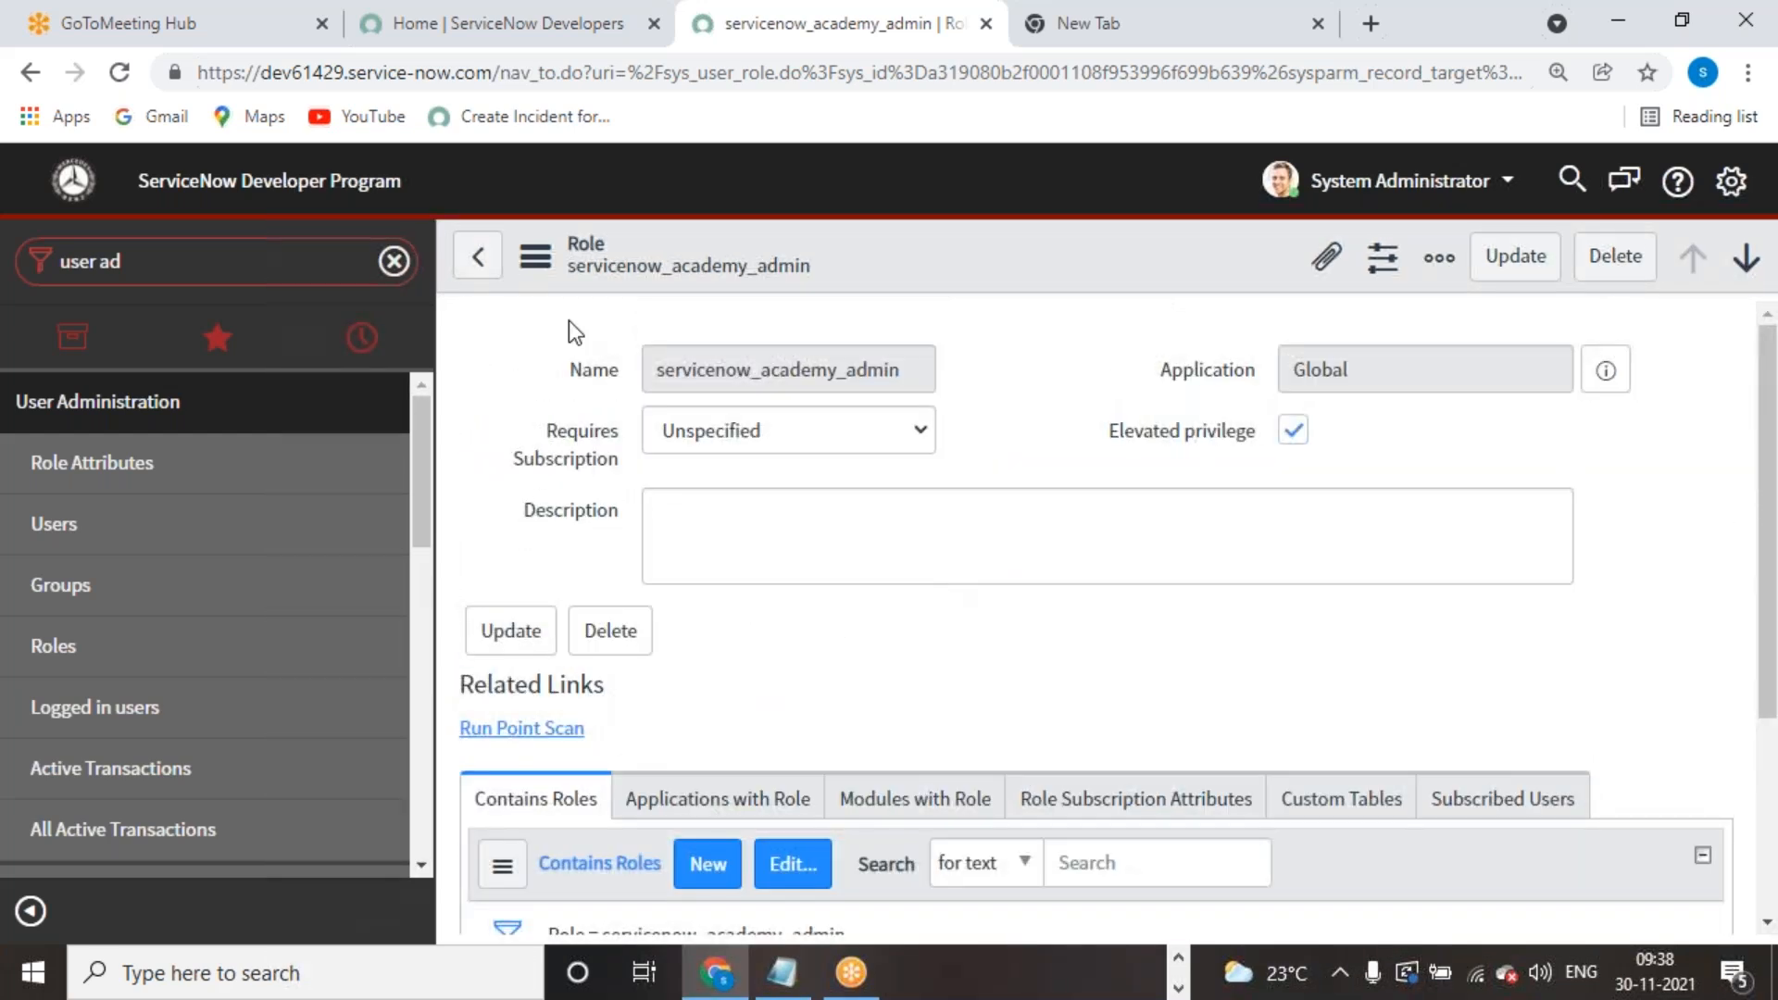
left_click(478, 256)
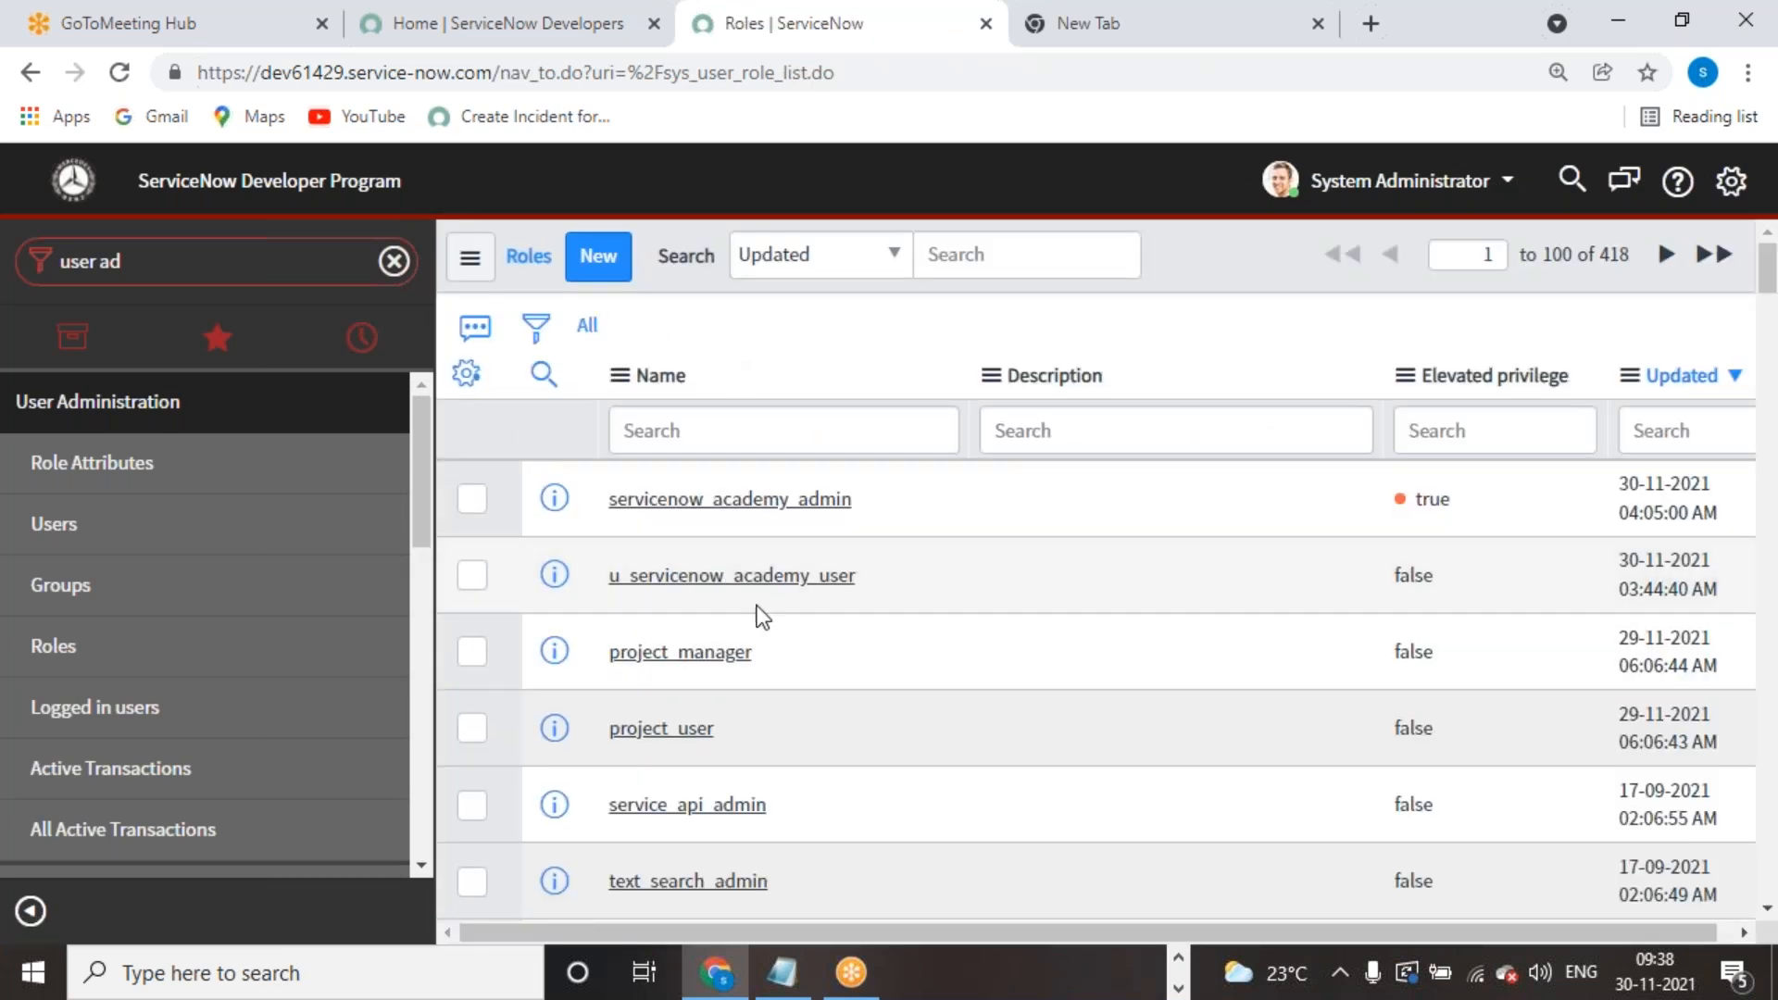
left_click(751, 500)
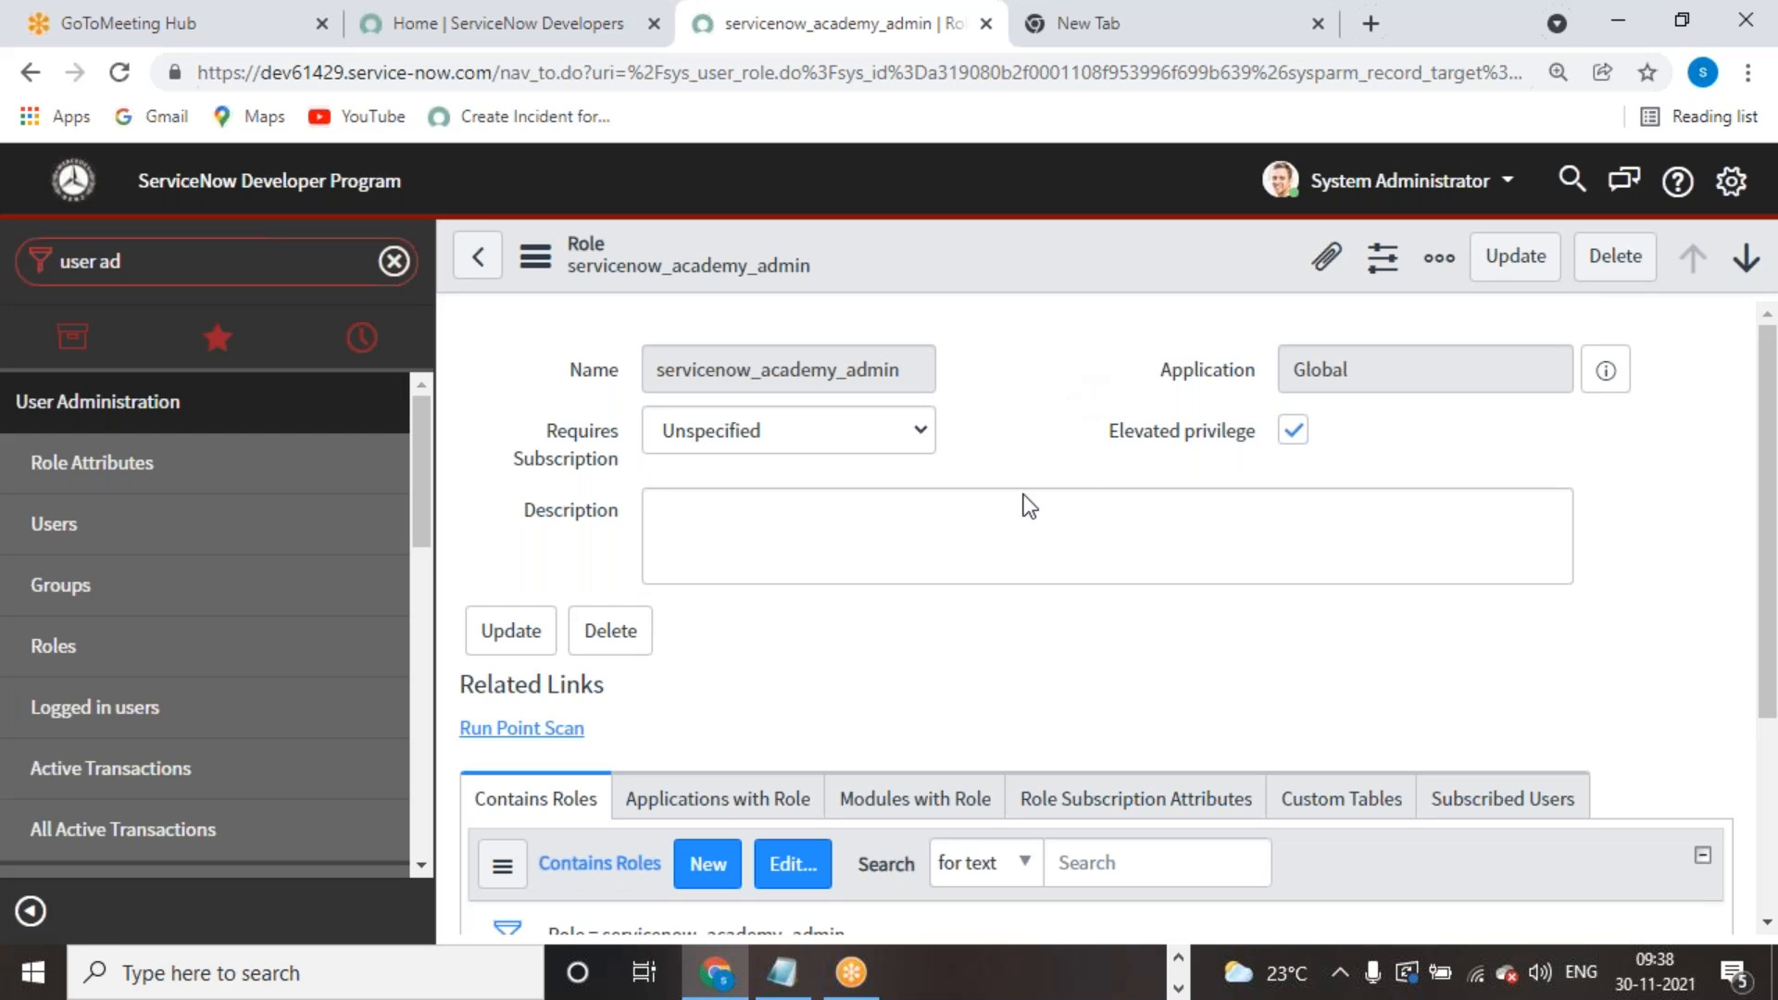
scroll(1027, 505, "down", 3)
scroll(1019, 508, "up", 3)
Step: Clear the Elevated privilege option on the servicenow_academy_admin role and look over its form
left_click(1293, 429)
left_click(875, 448)
left_click(981, 496)
left_click(983, 497)
scroll(983, 497, "down", 3)
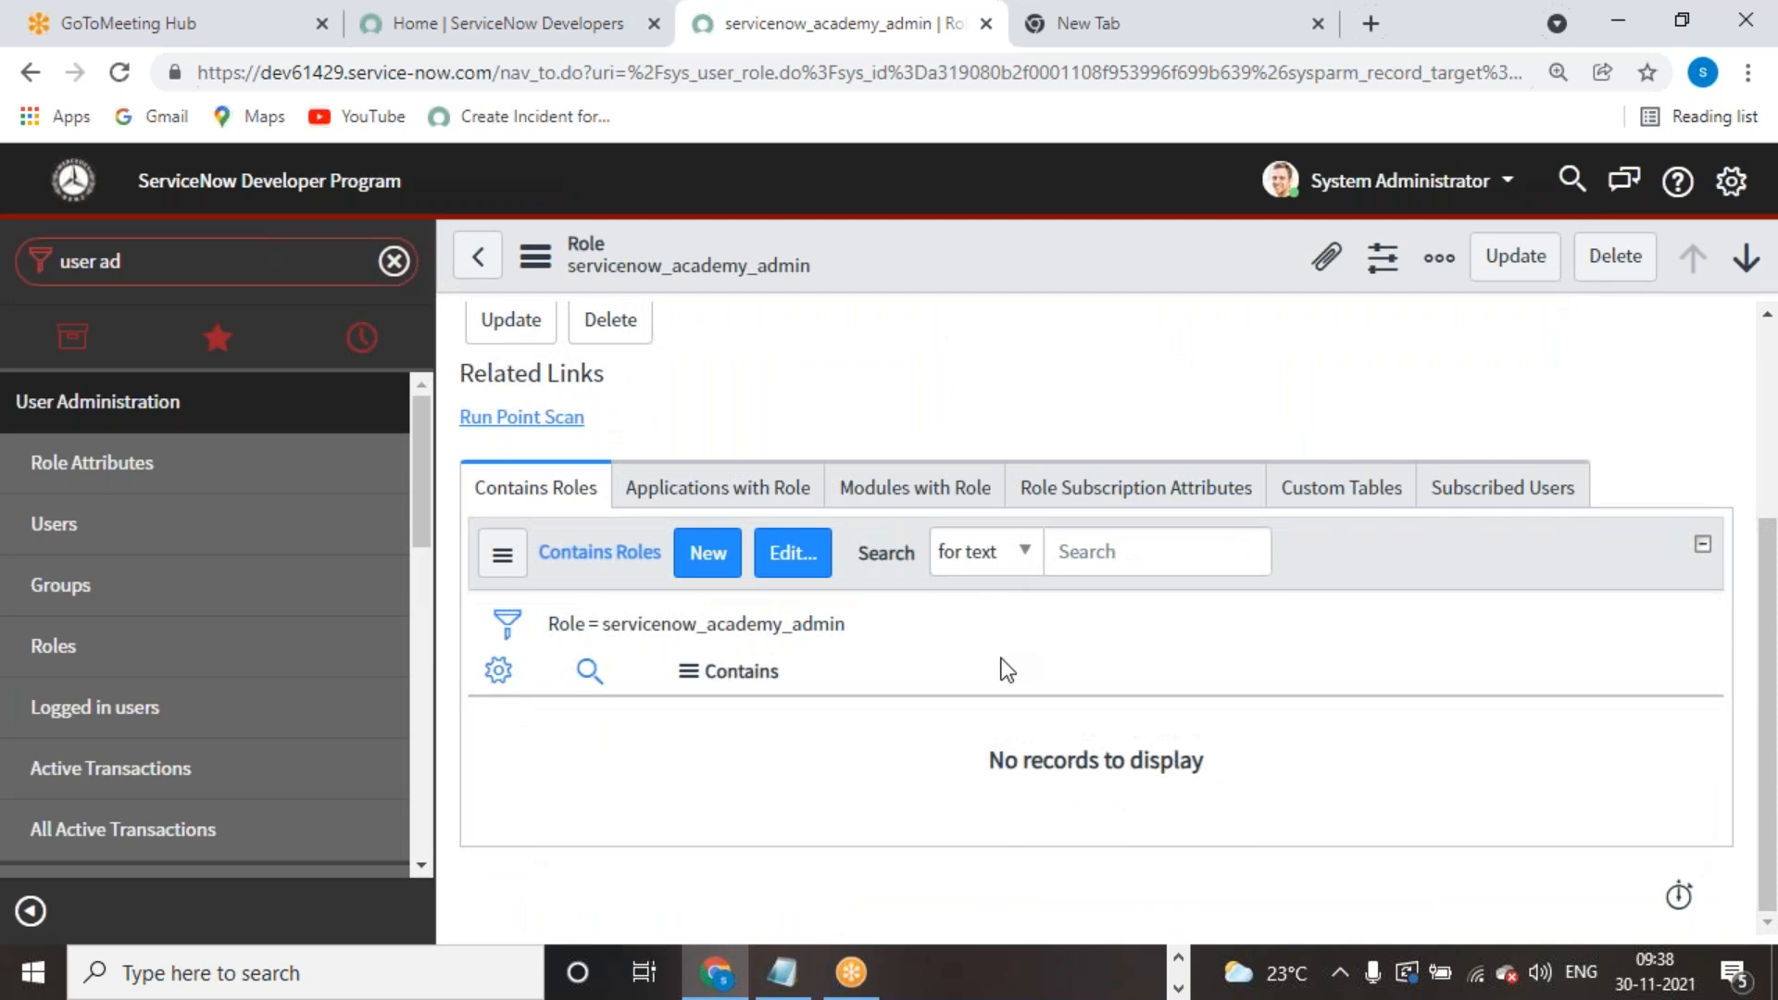
scroll(1002, 658, "up", 3)
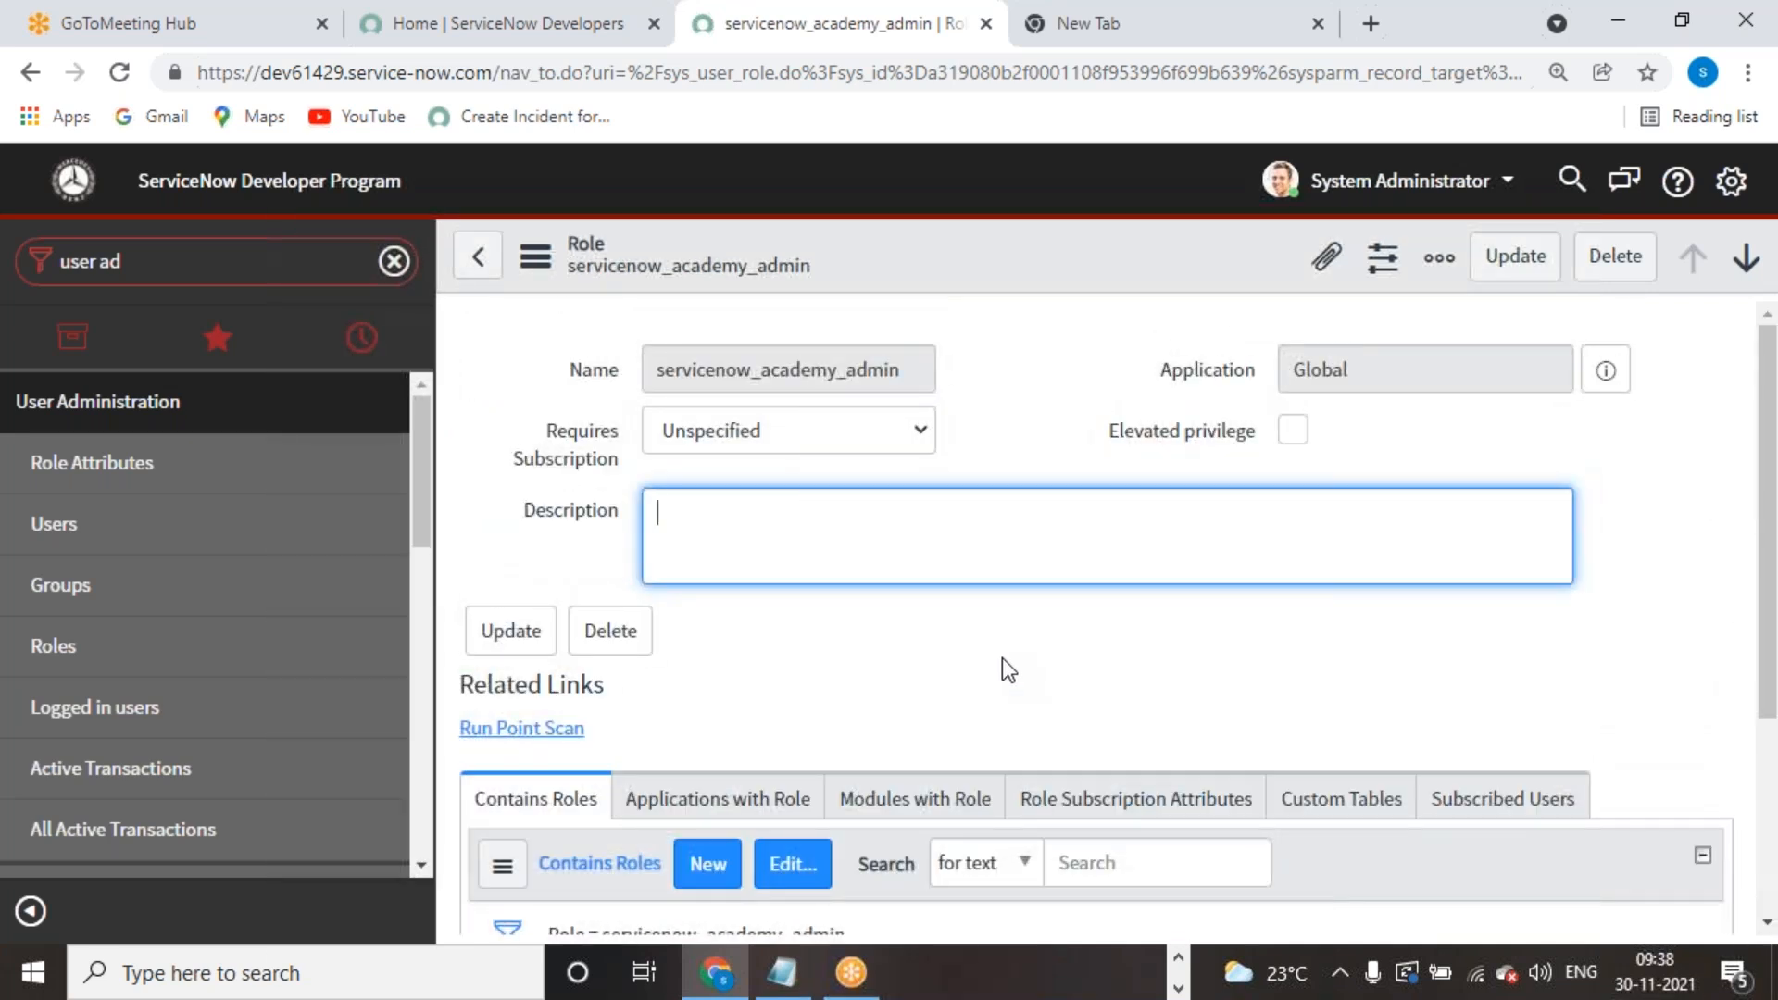
left_click(1063, 356)
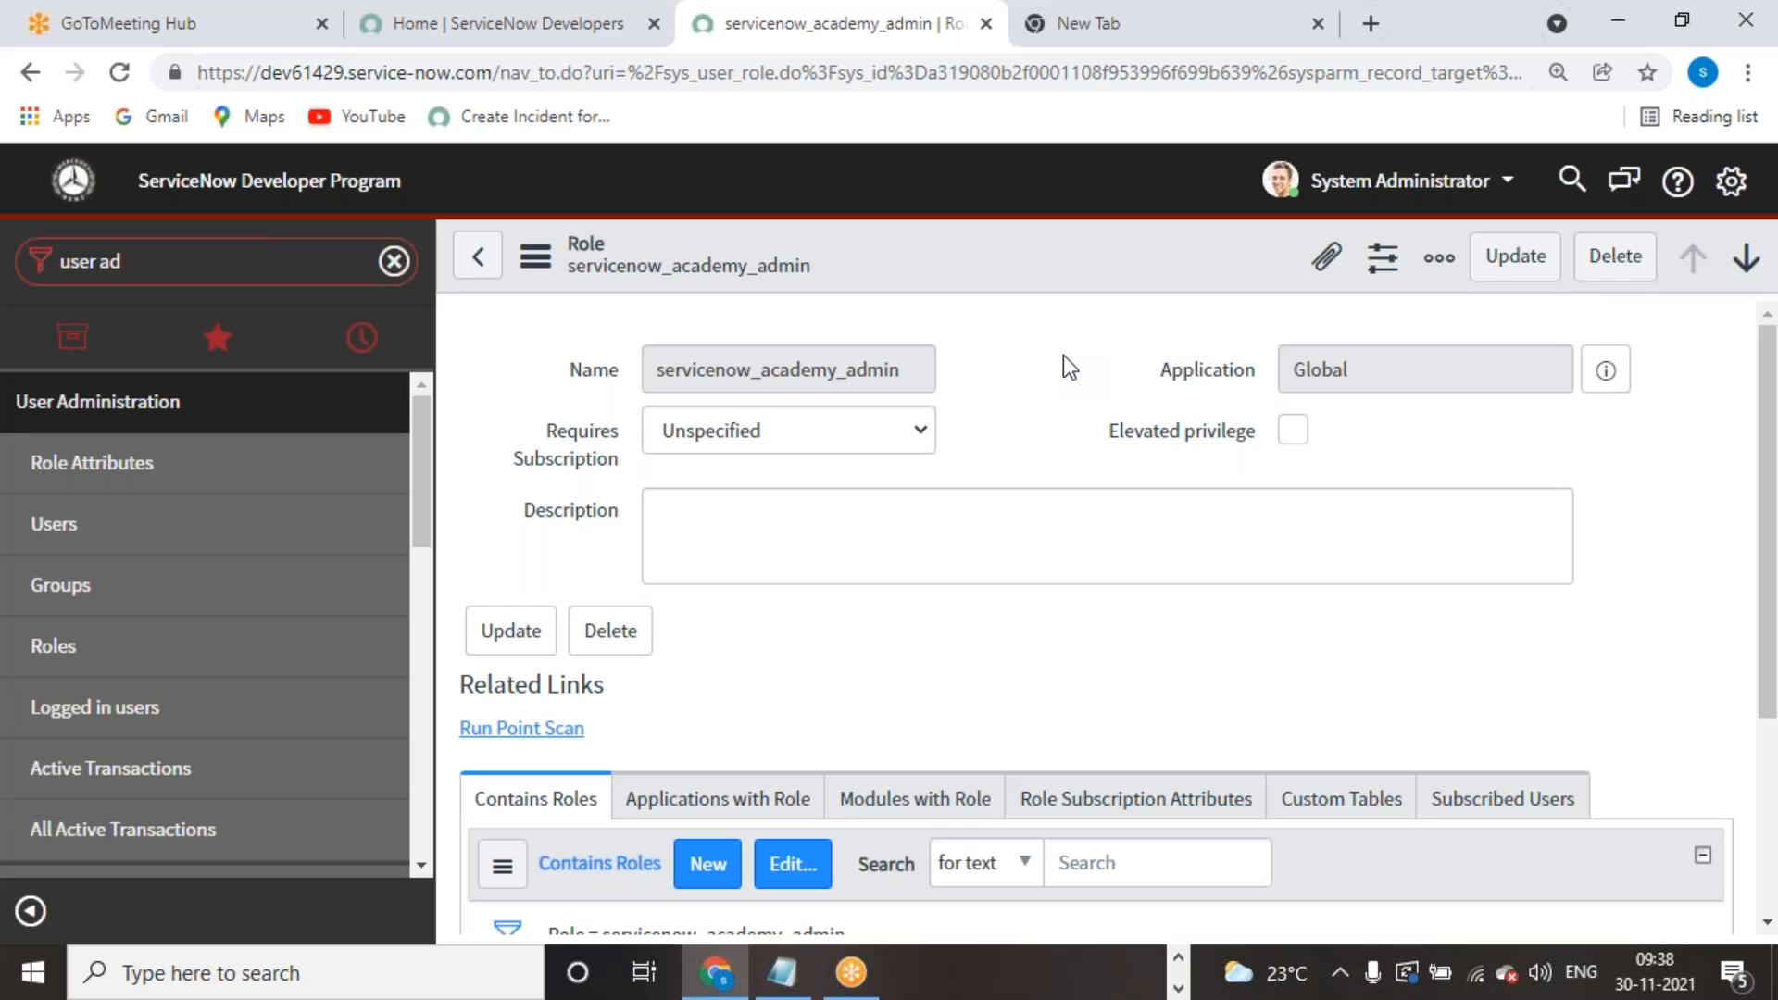
Step: Start a new application menu from the role's Applications with Role list, leaving the role form without saving its changes
scroll(706, 622, "down", 3)
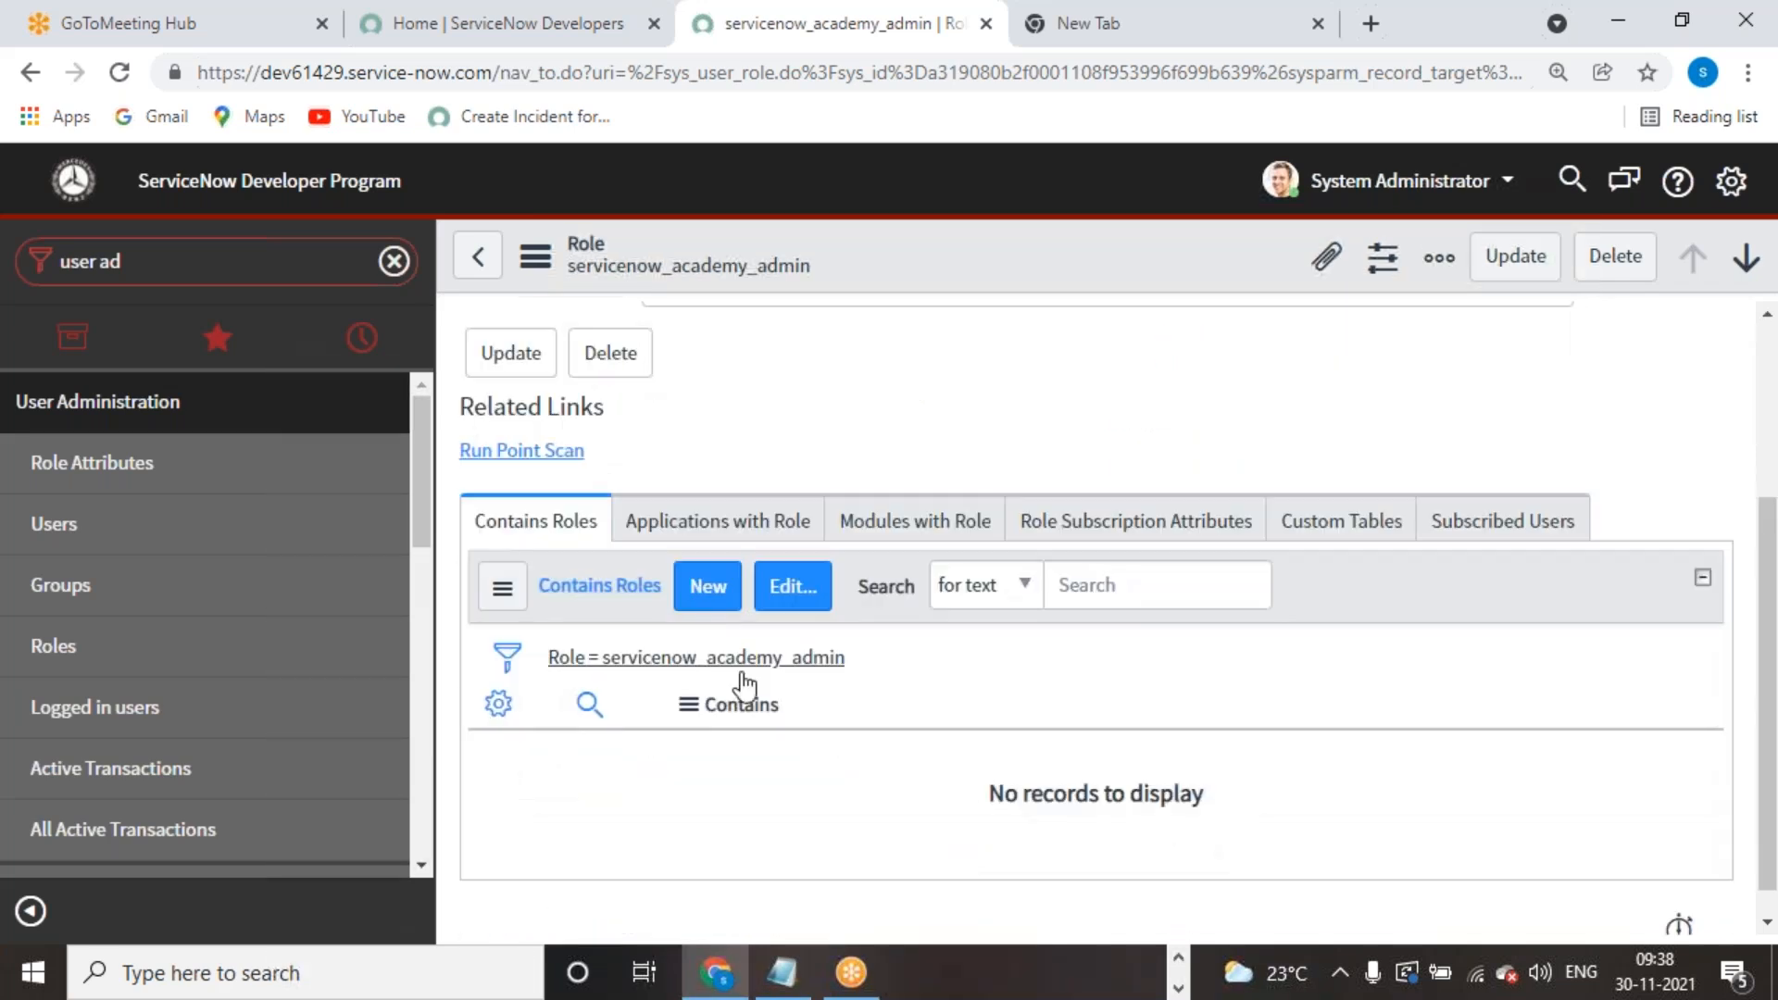
left_click(759, 533)
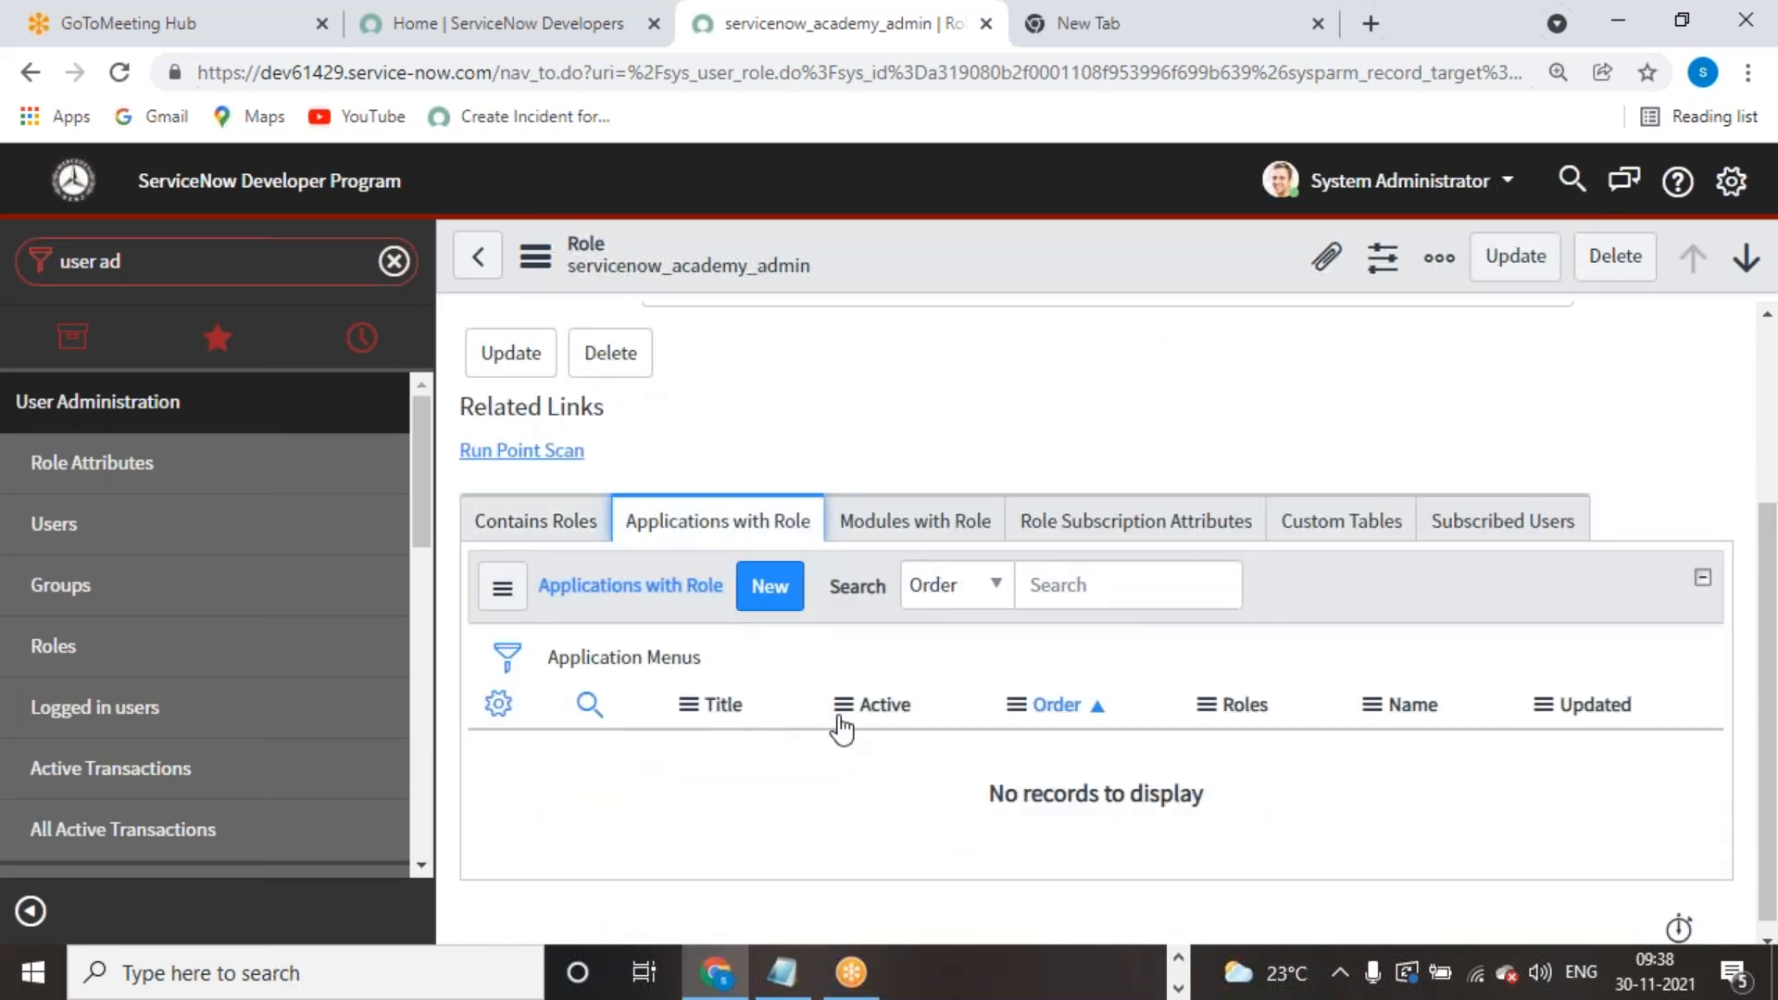
left_click(522, 535)
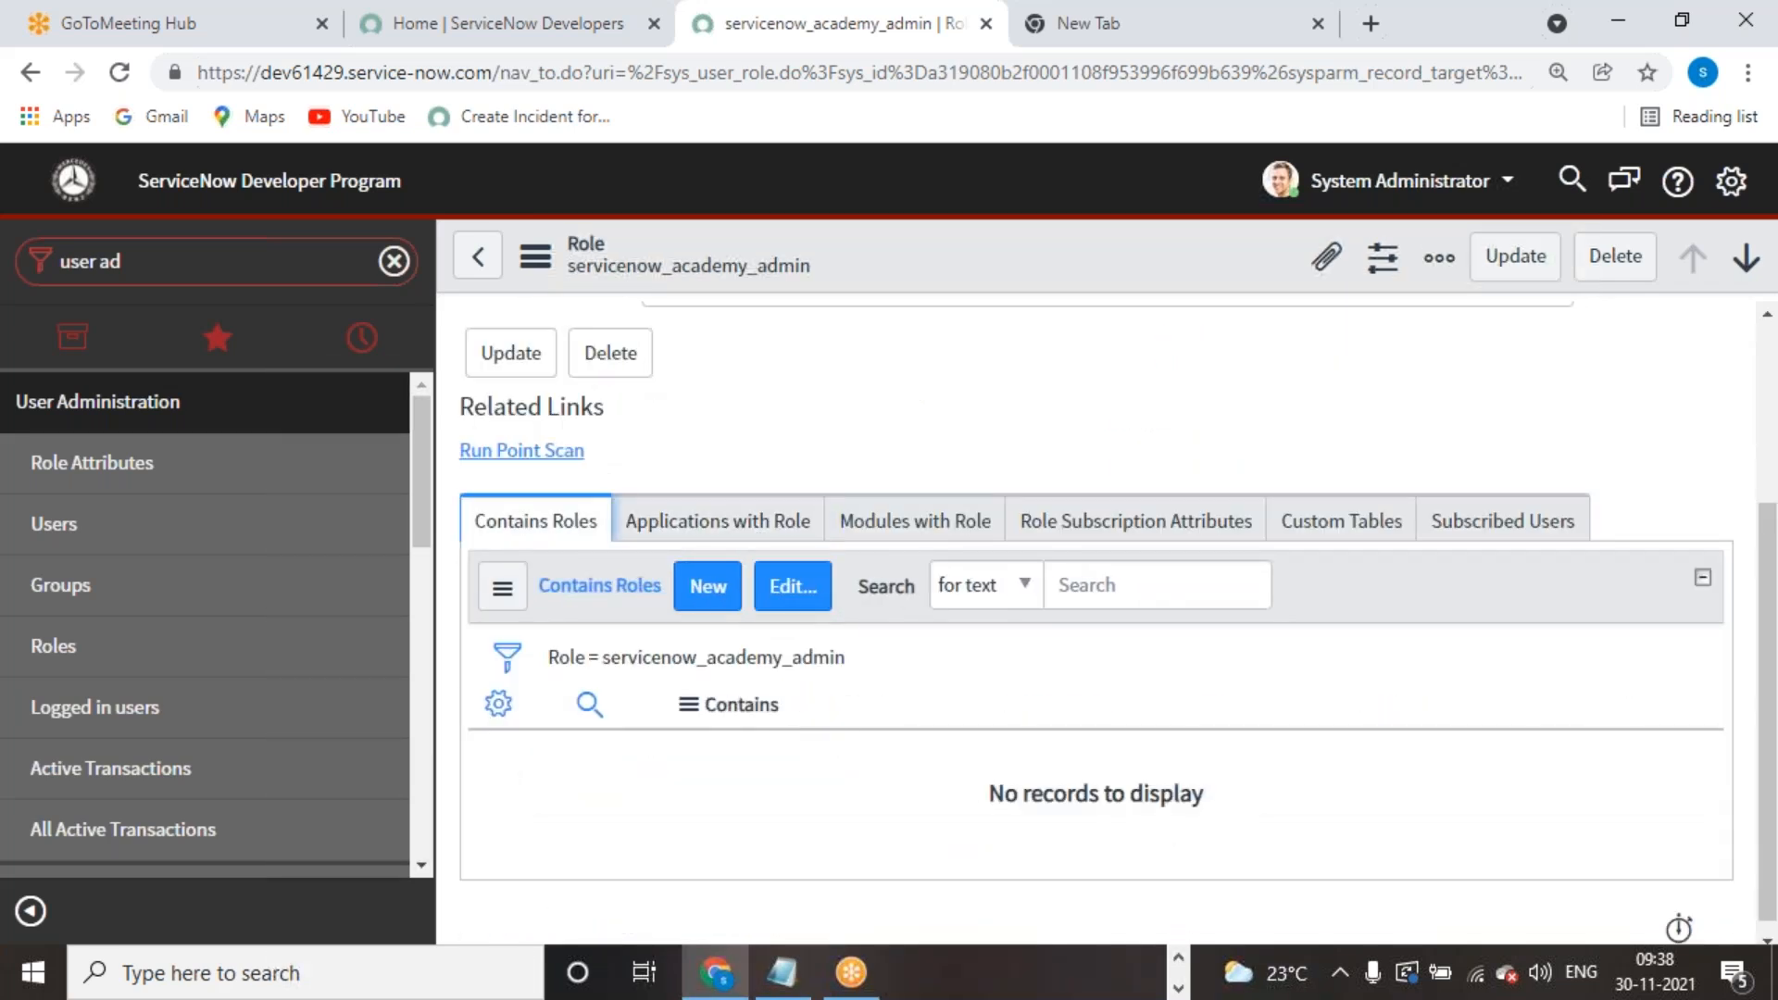
left_click(720, 535)
left_click(773, 593)
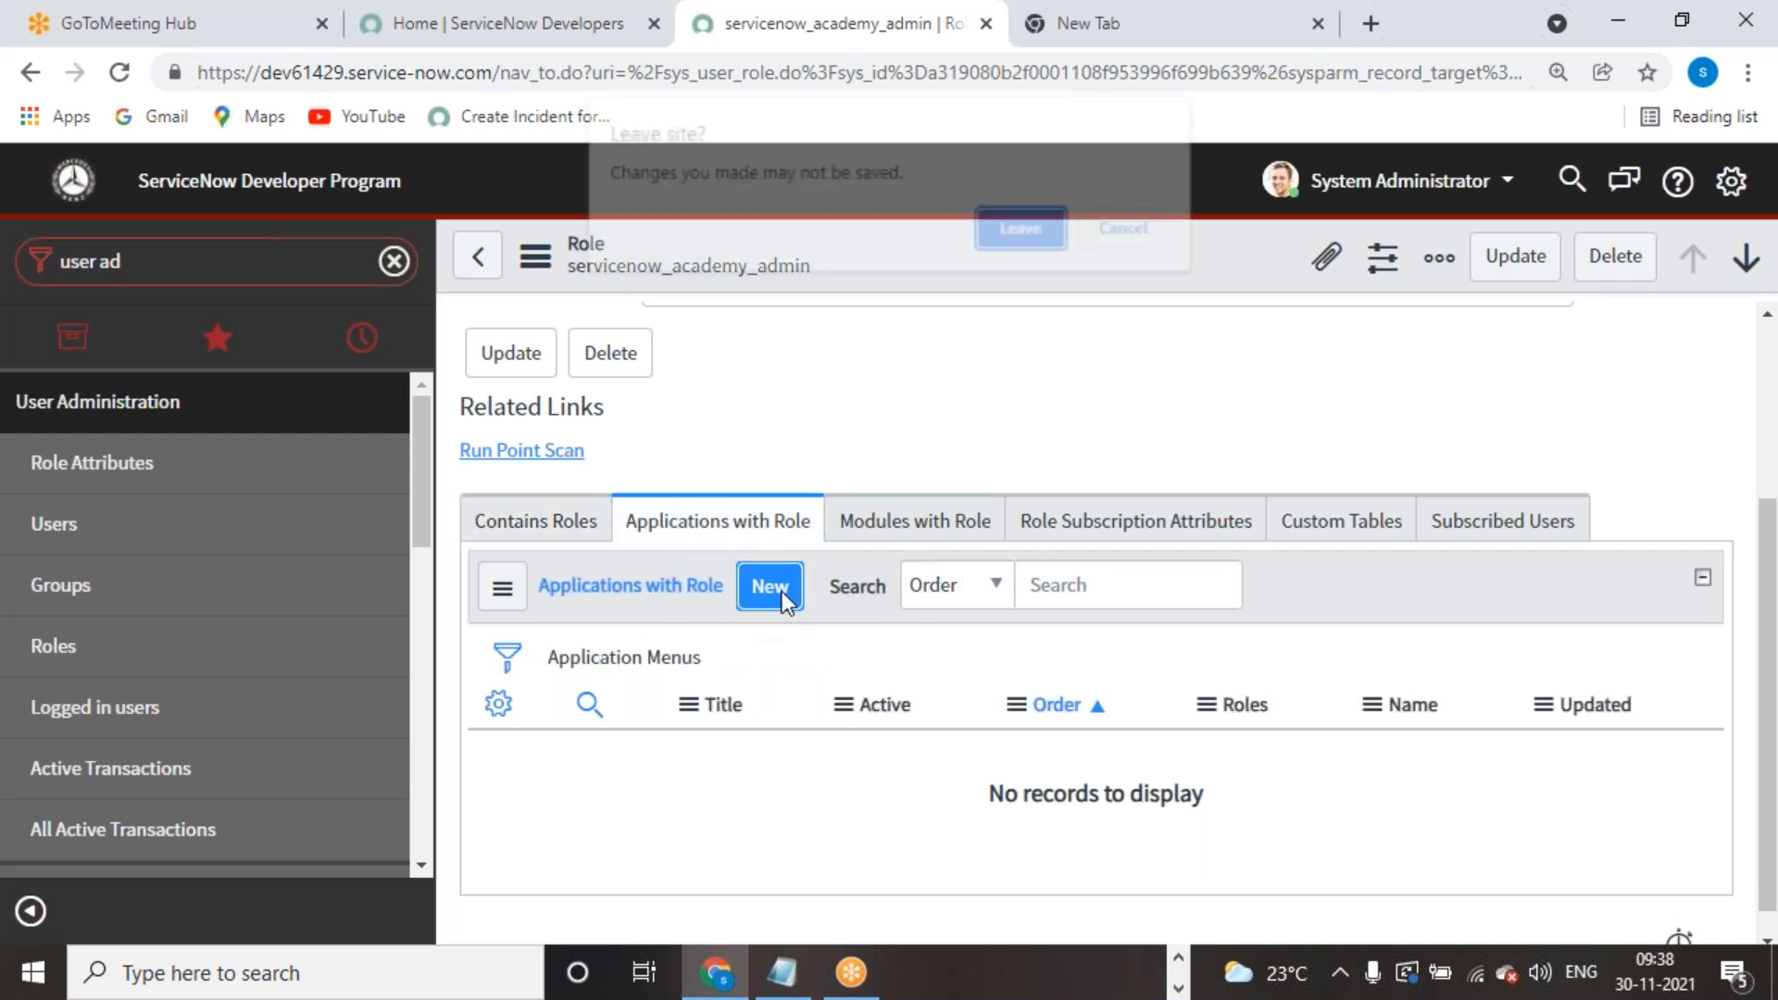
left_click(1023, 229)
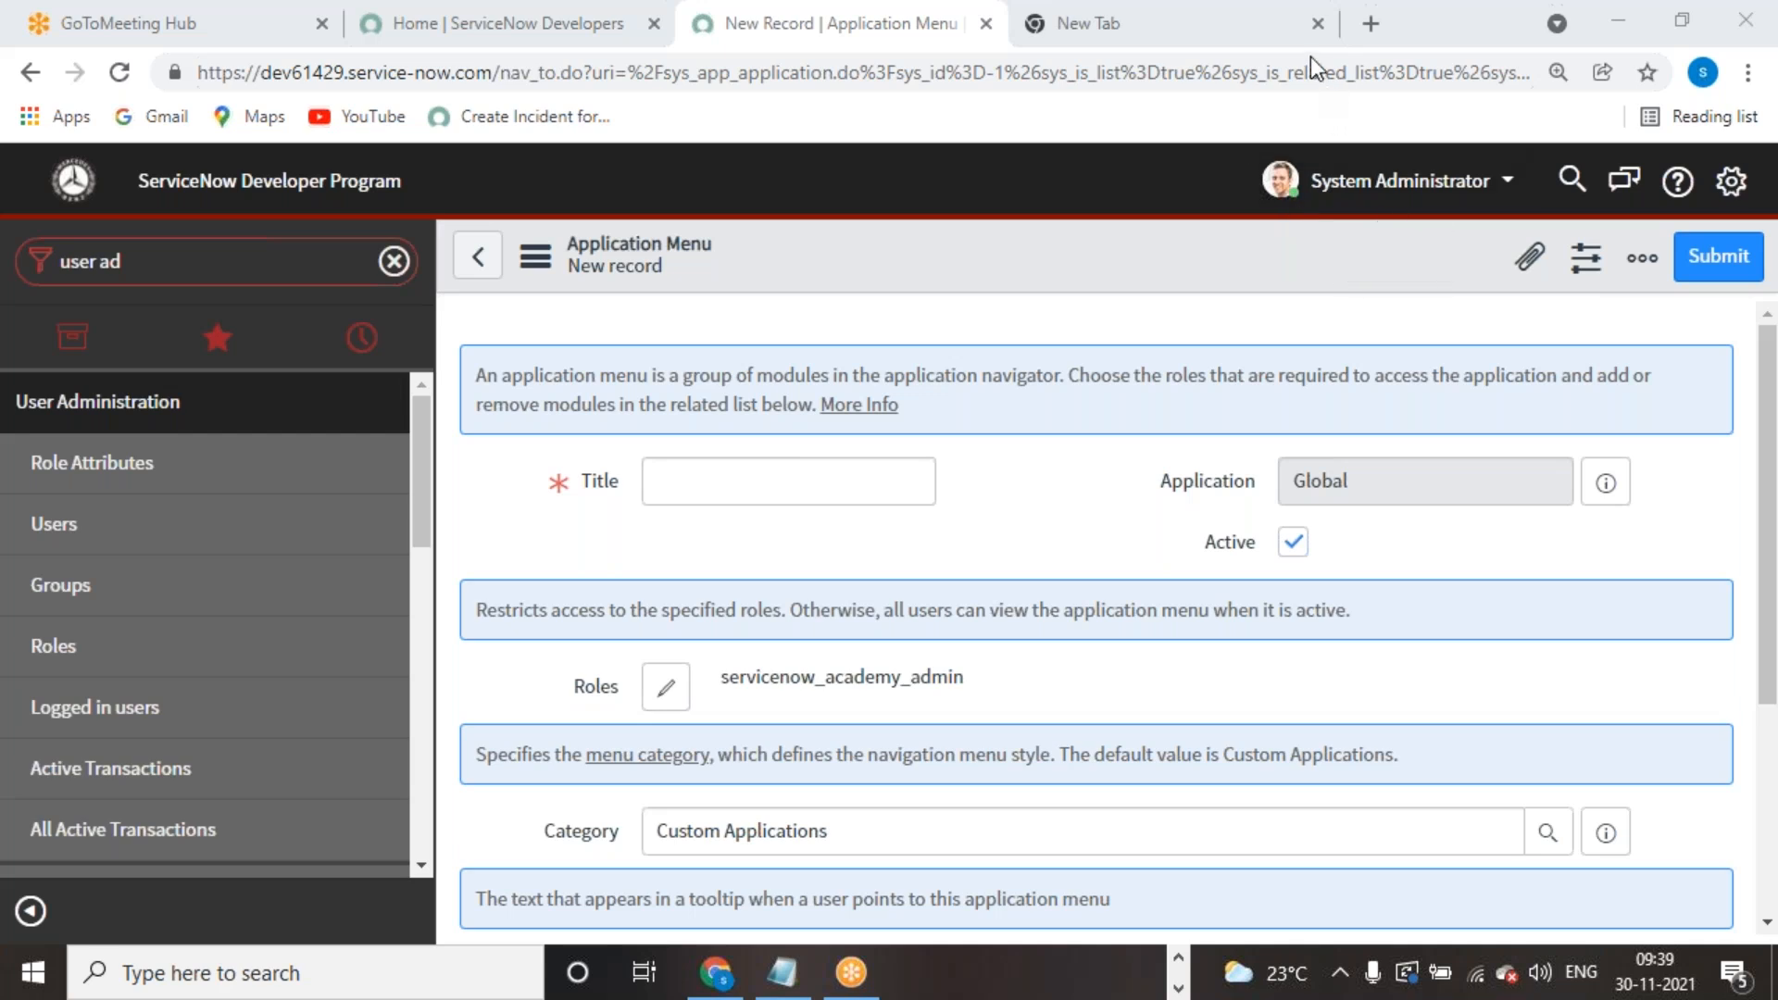
Step: Title the new application menu Servicenow Academy and submit it
left_click(837, 476)
scroll(981, 509, "down", 3)
scroll(1037, 574, "up", 3)
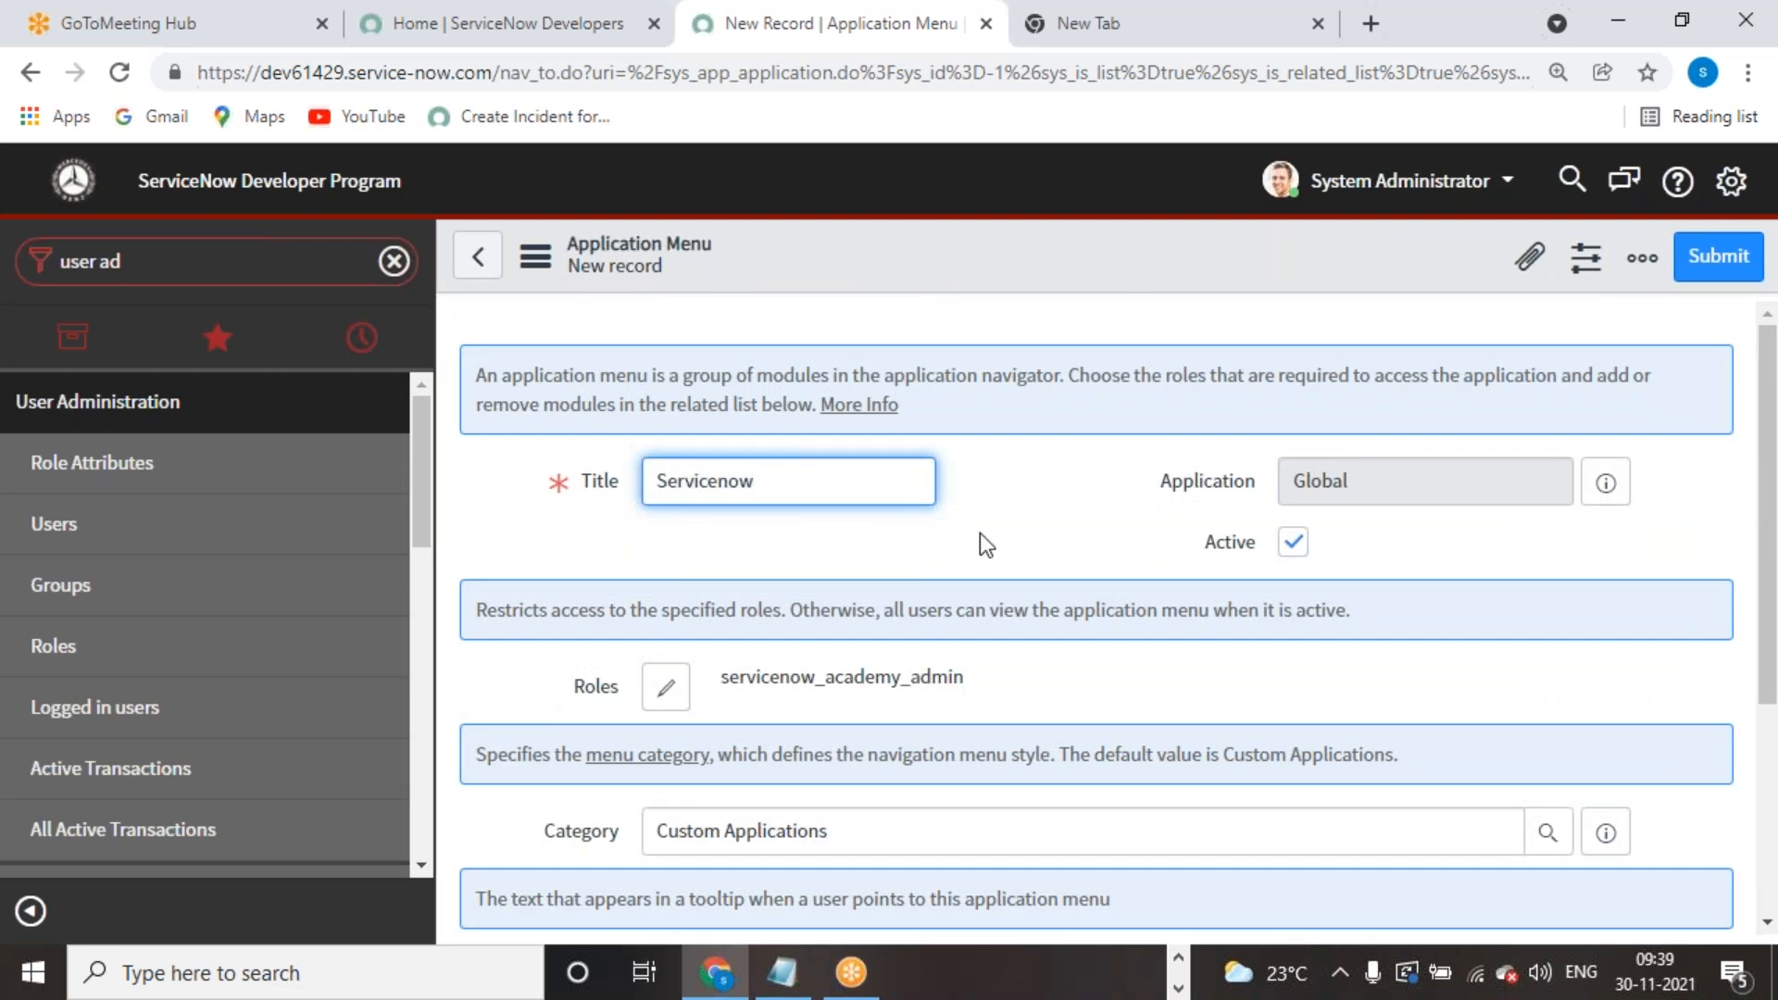
type("Servicenow Academy")
left_click(1734, 262)
left_click(1732, 259)
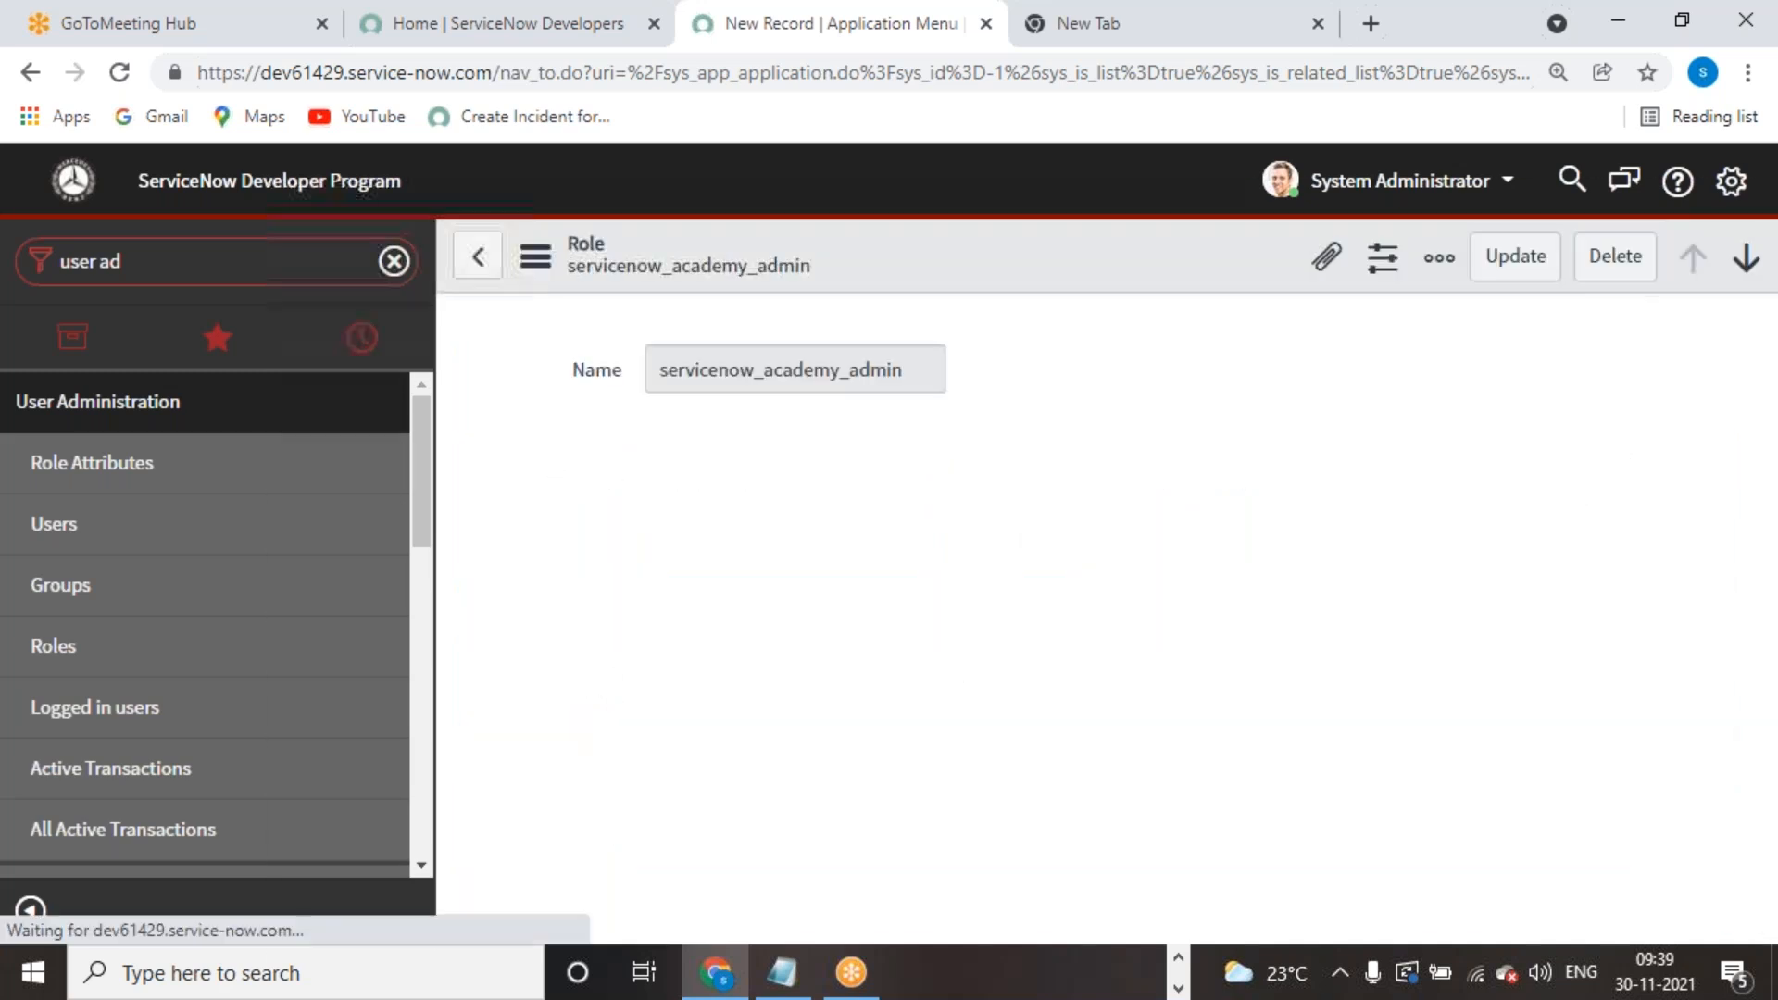
Step: Review the applications assigned to the servicenow_academy_admin role and update the role record
scroll(1138, 608, "down", 4)
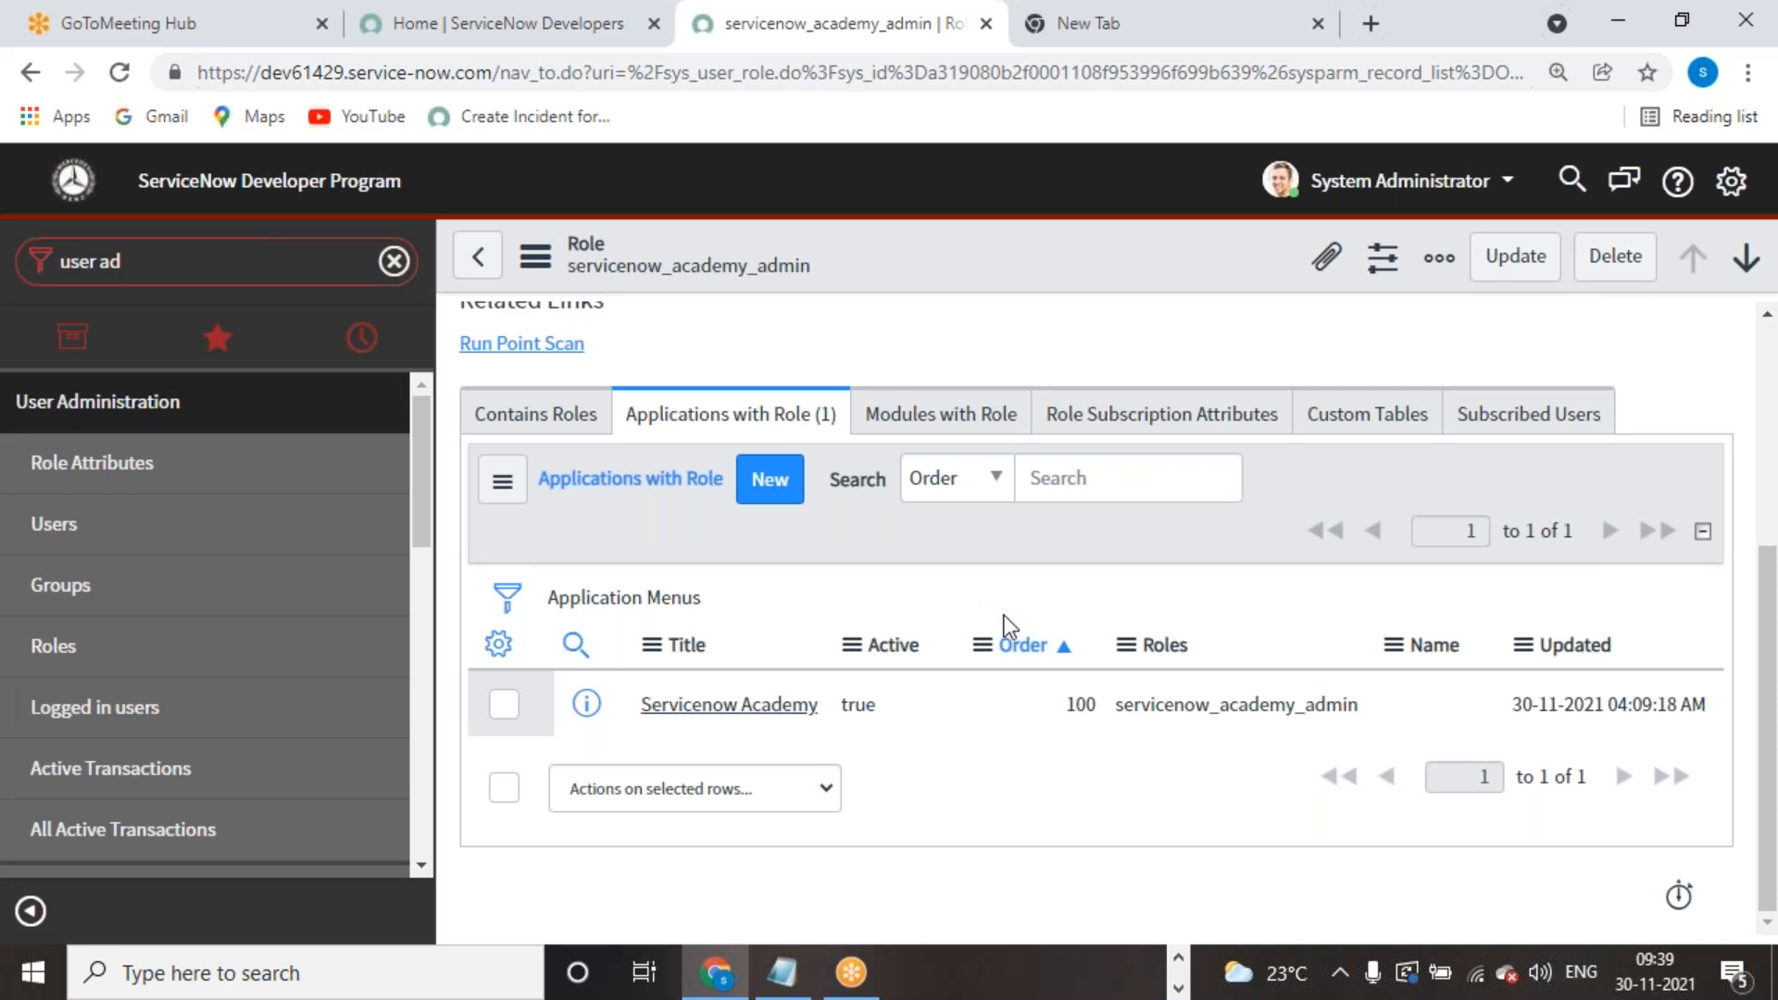
scroll(1003, 615, "up", 4)
scroll(1424, 388, "down", 3)
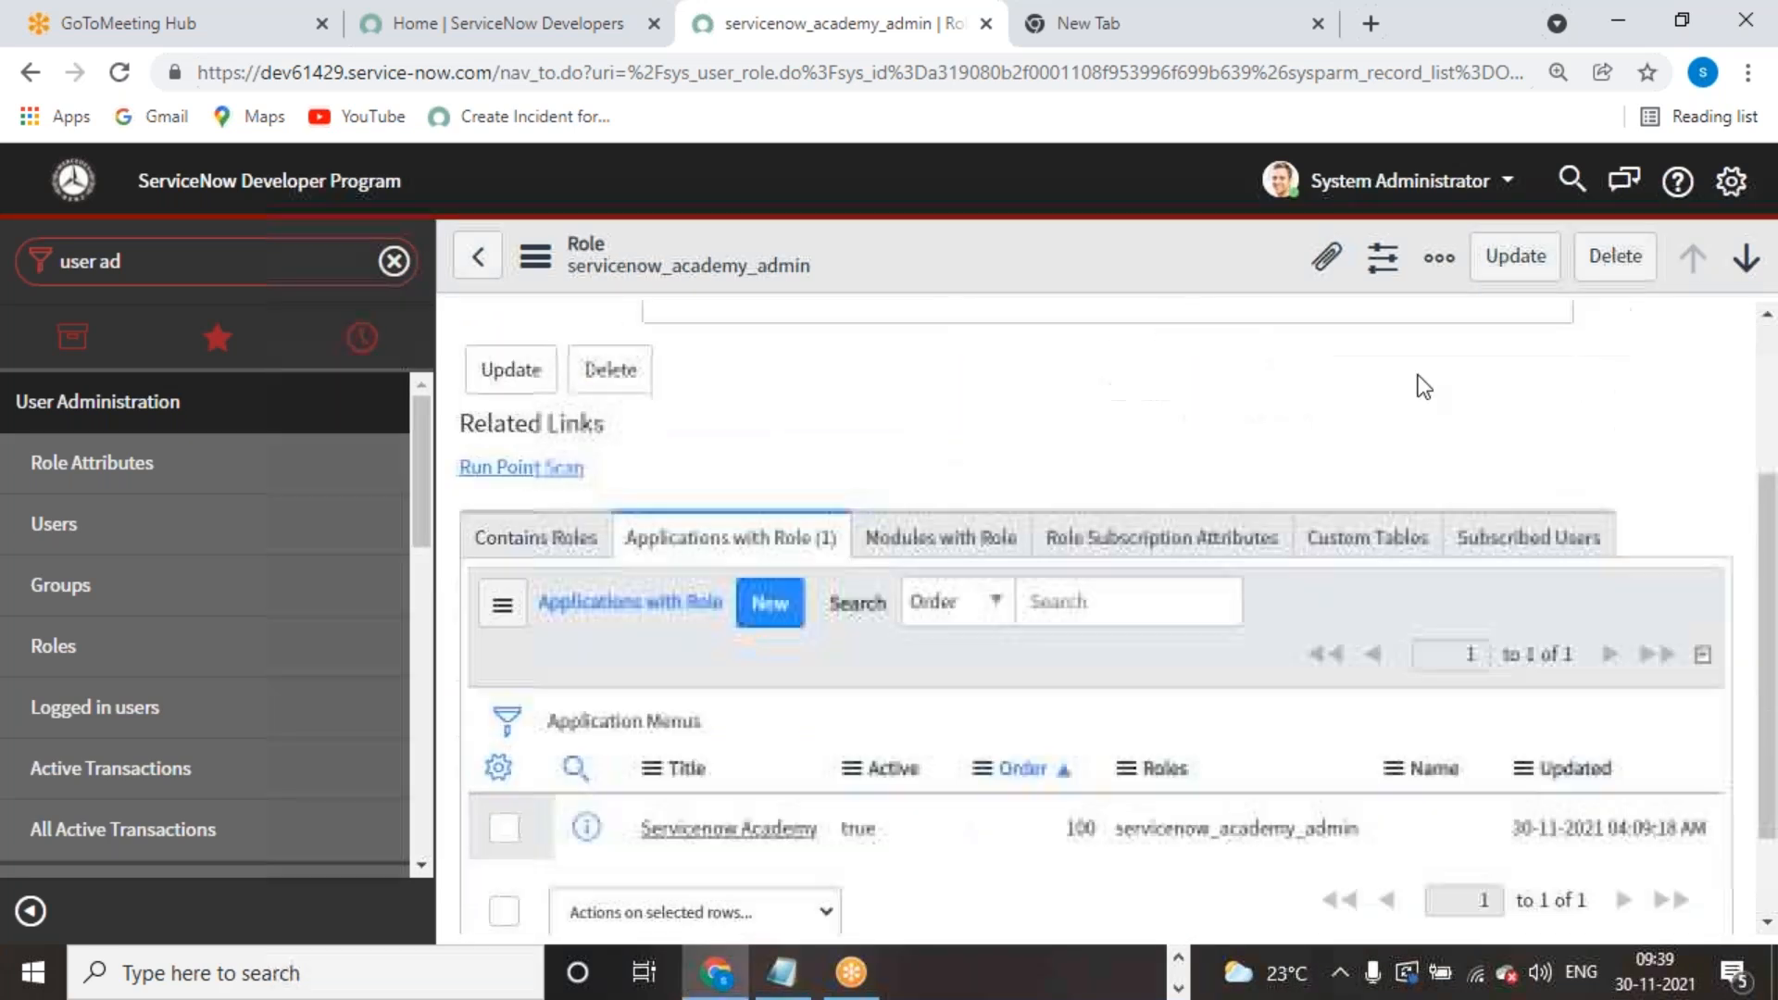
left_click(1516, 261)
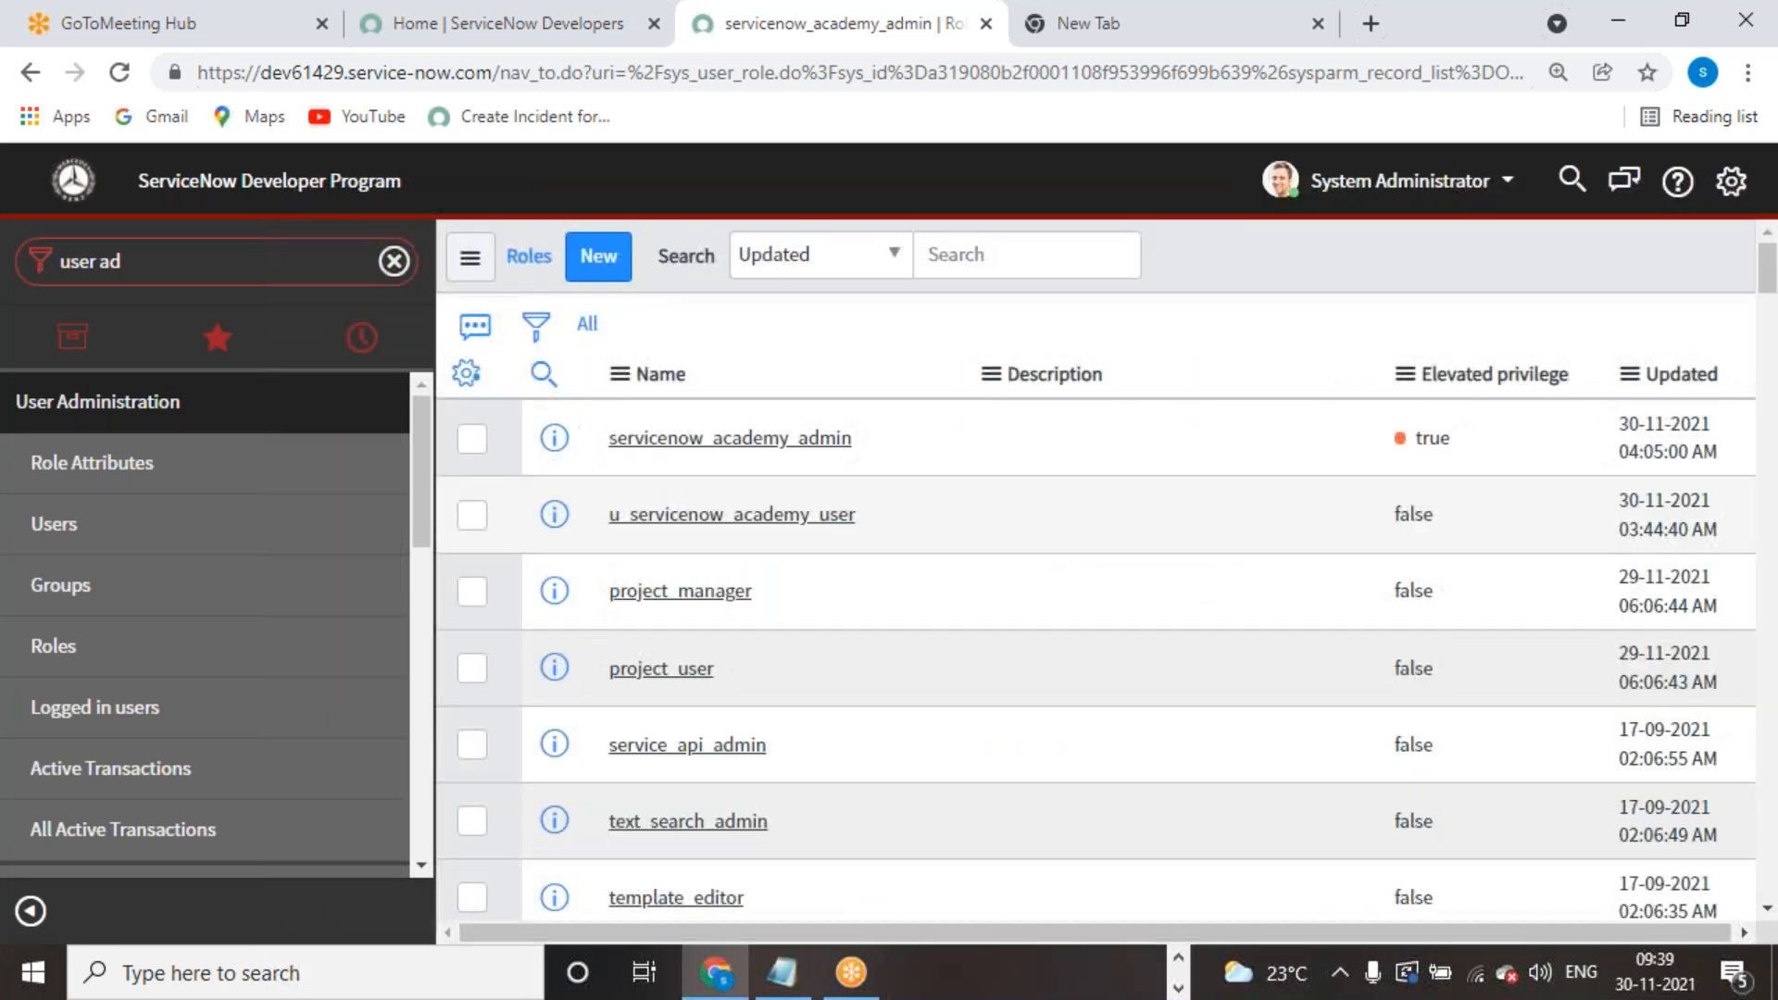
Step: Impersonate the ITIL User account, searching for it by "itil"
left_click(1509, 180)
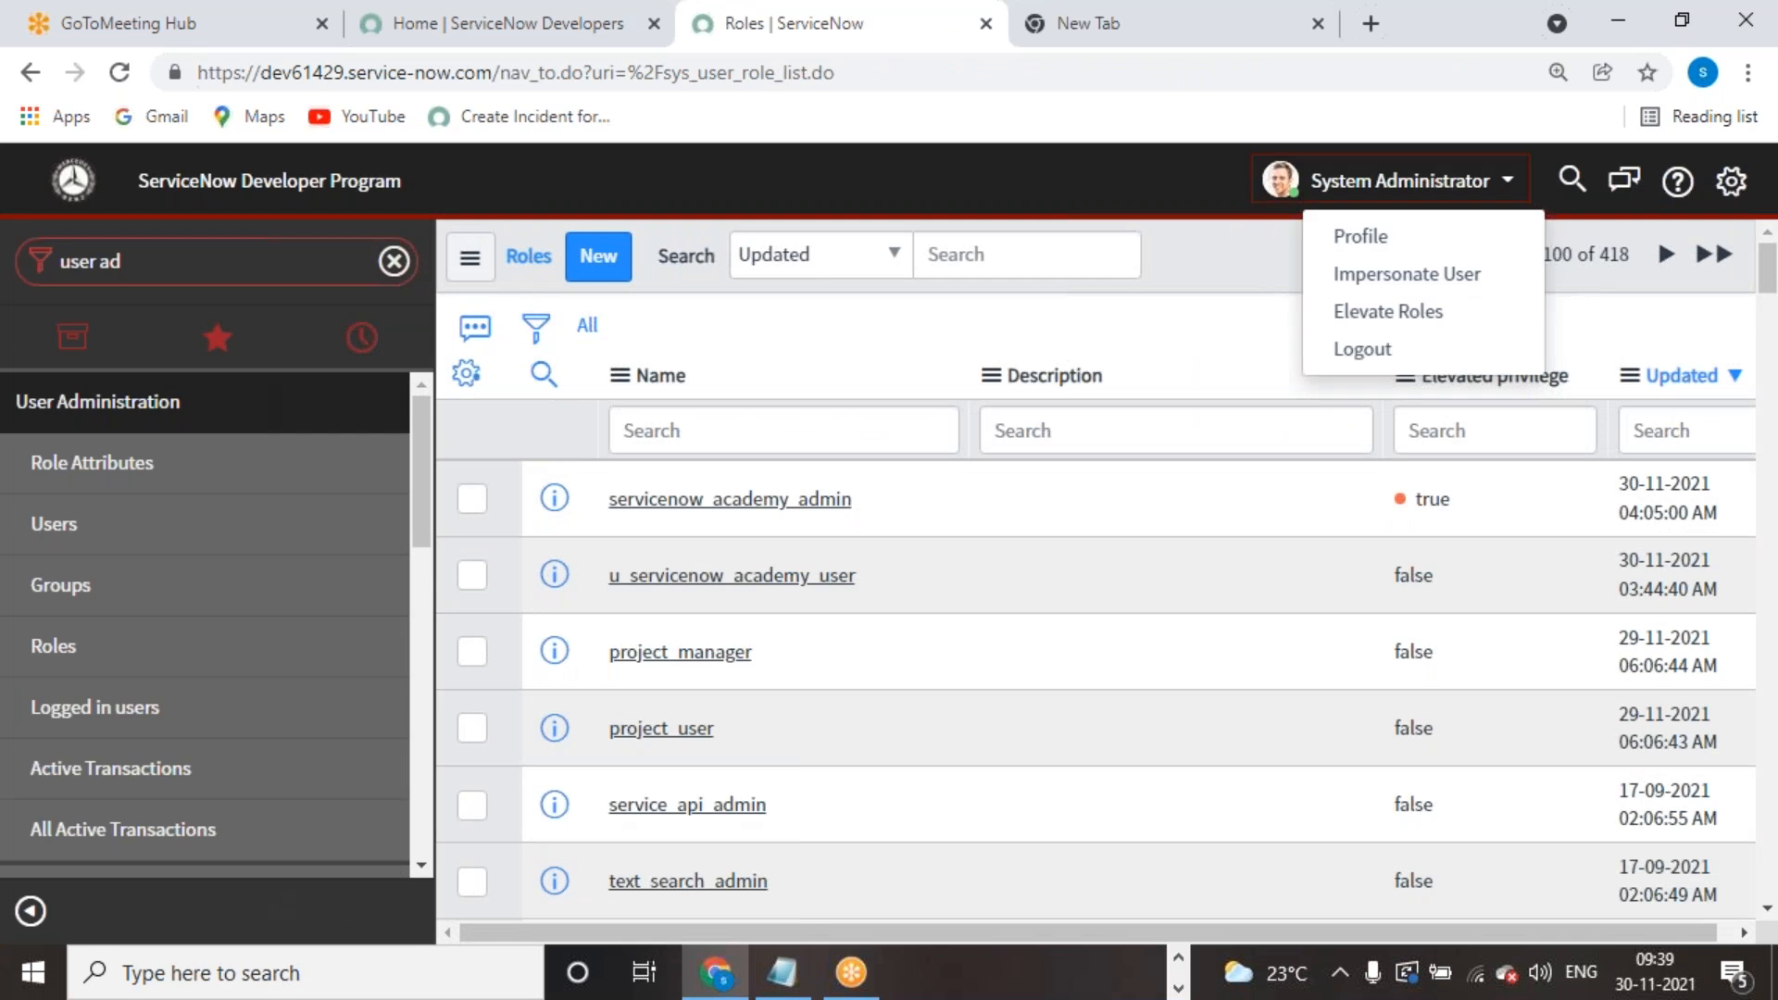
left_click(1386, 277)
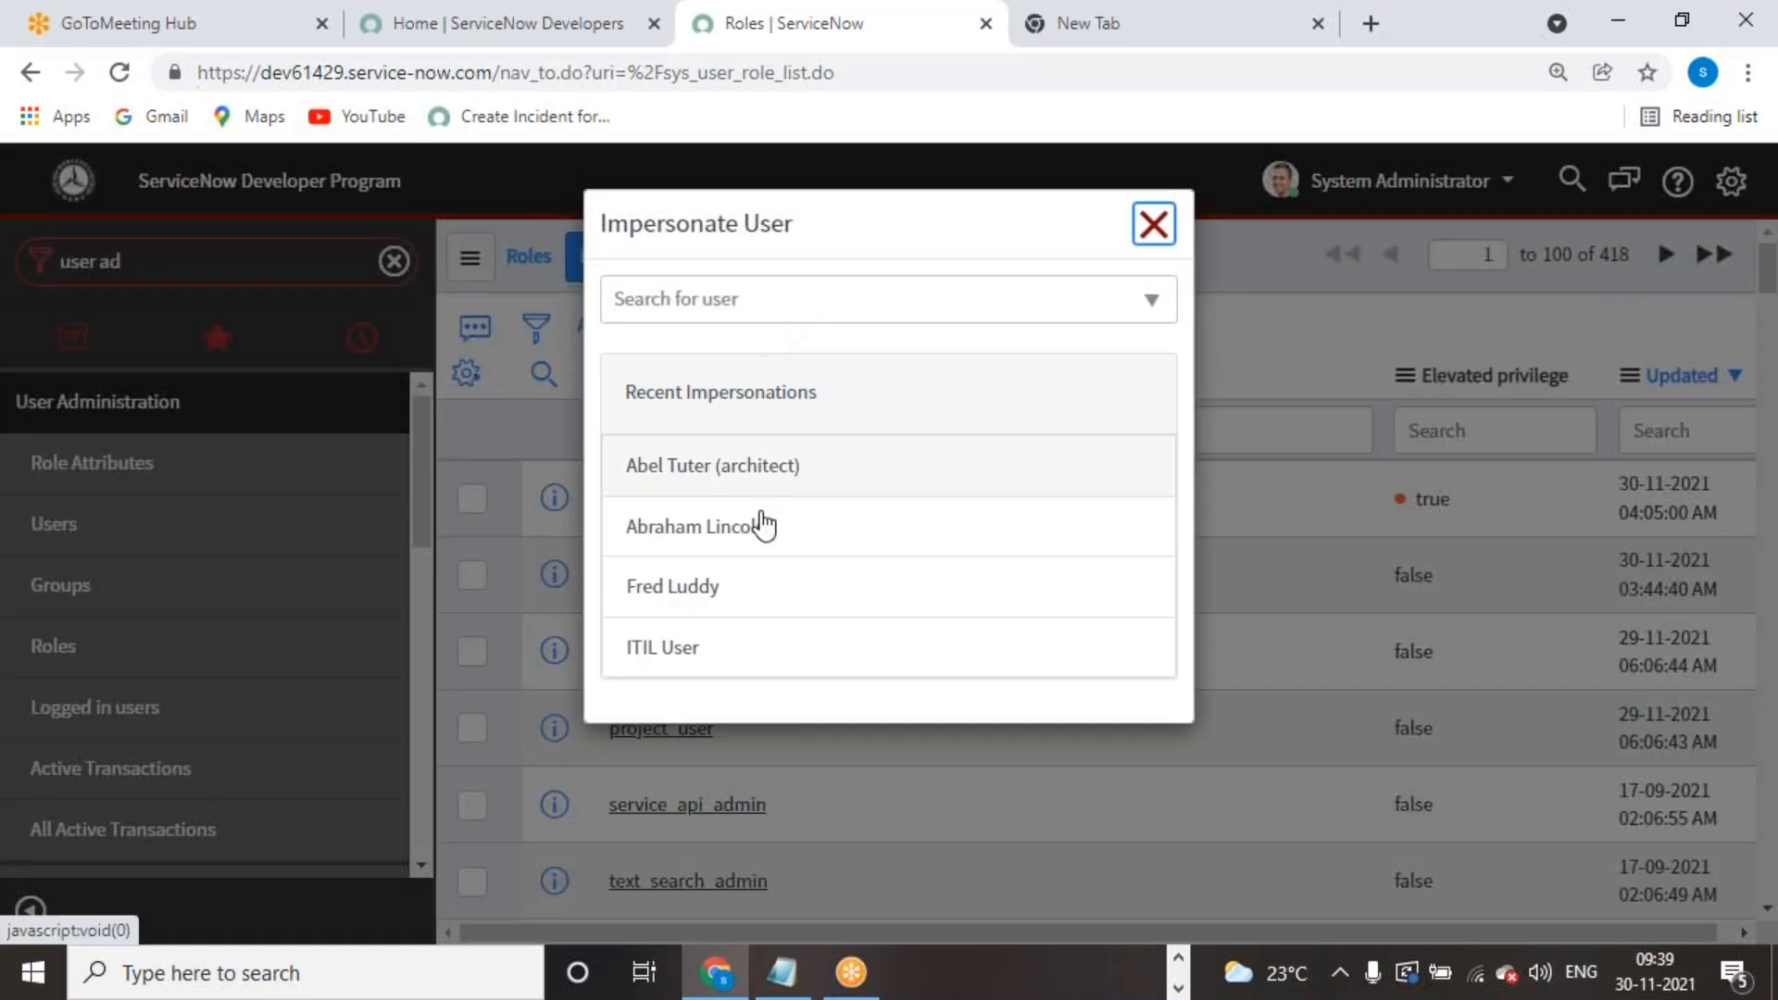
left_click(833, 301)
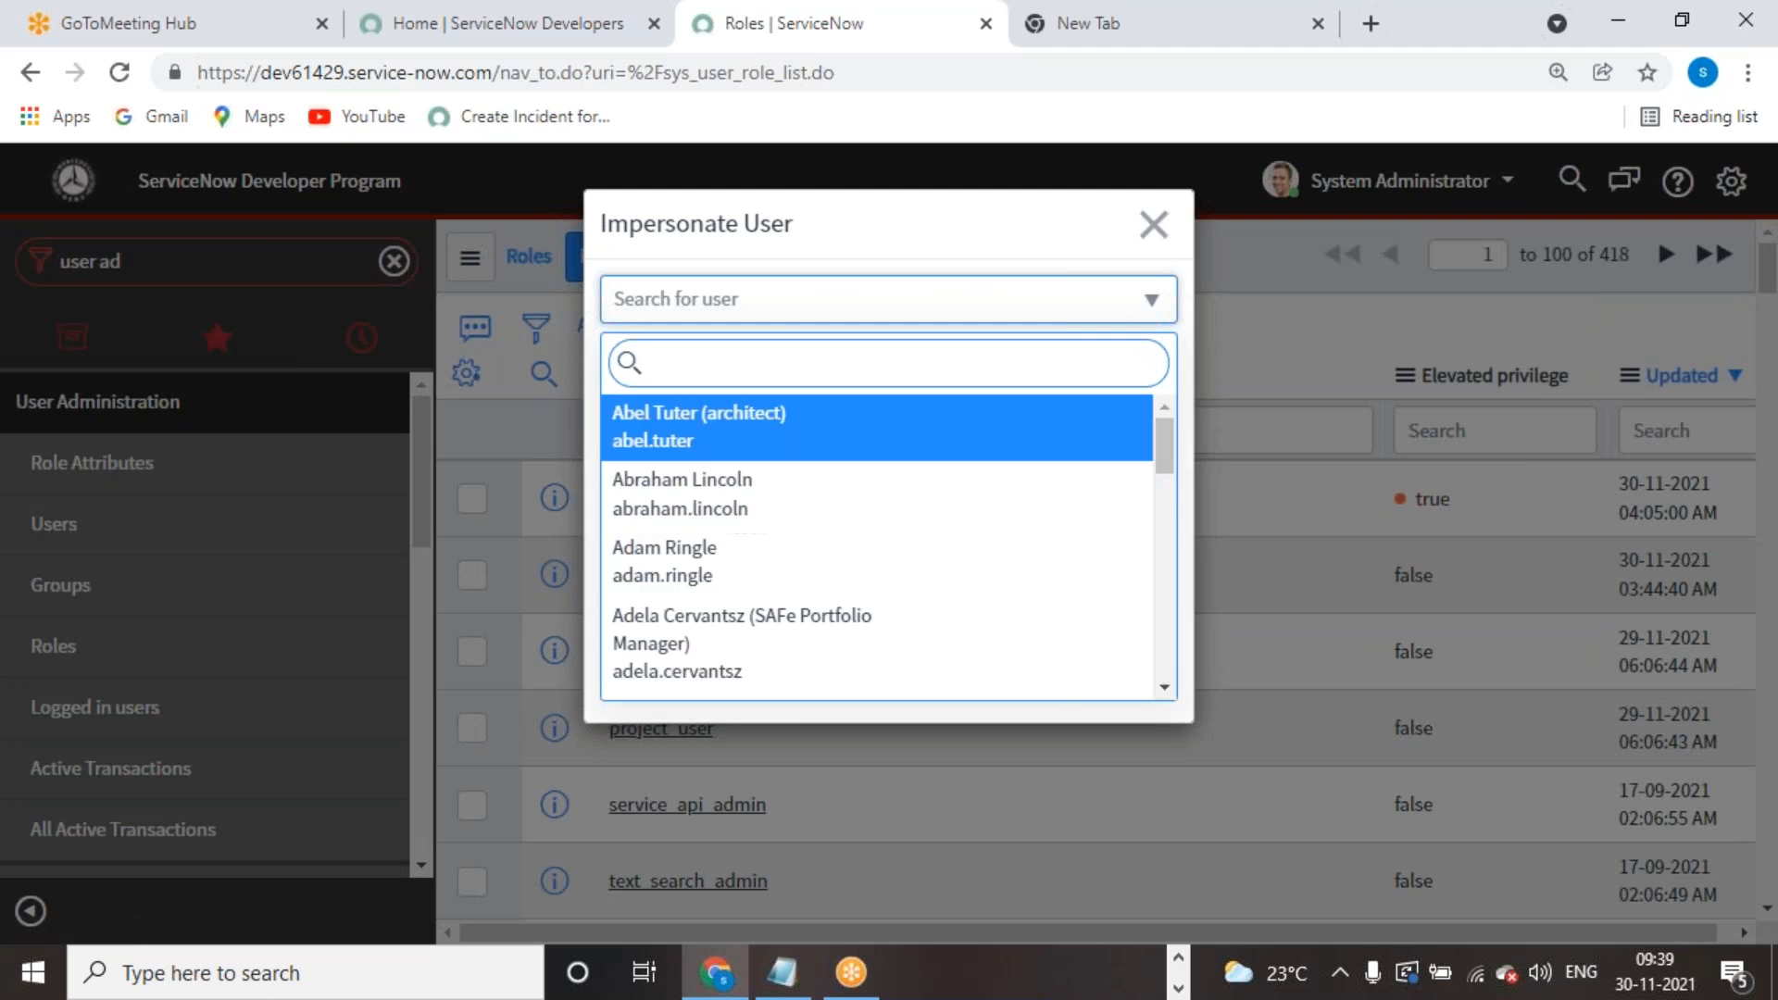
type("itil")
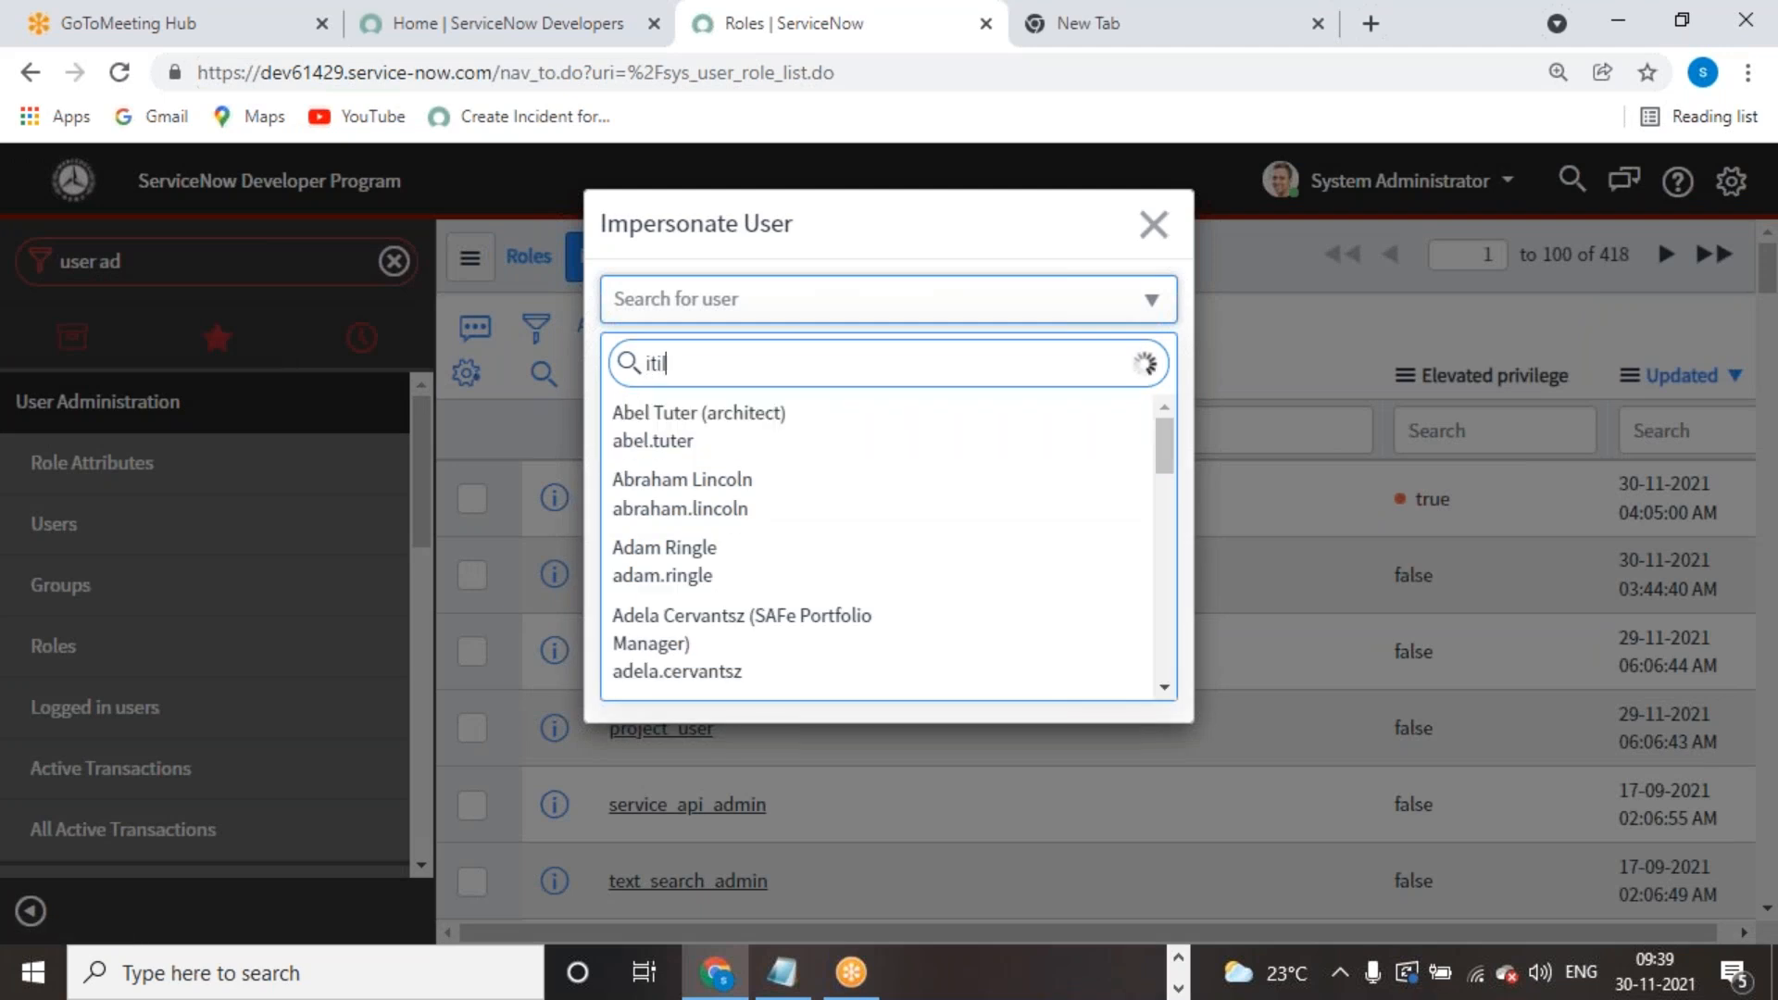
left_click(824, 424)
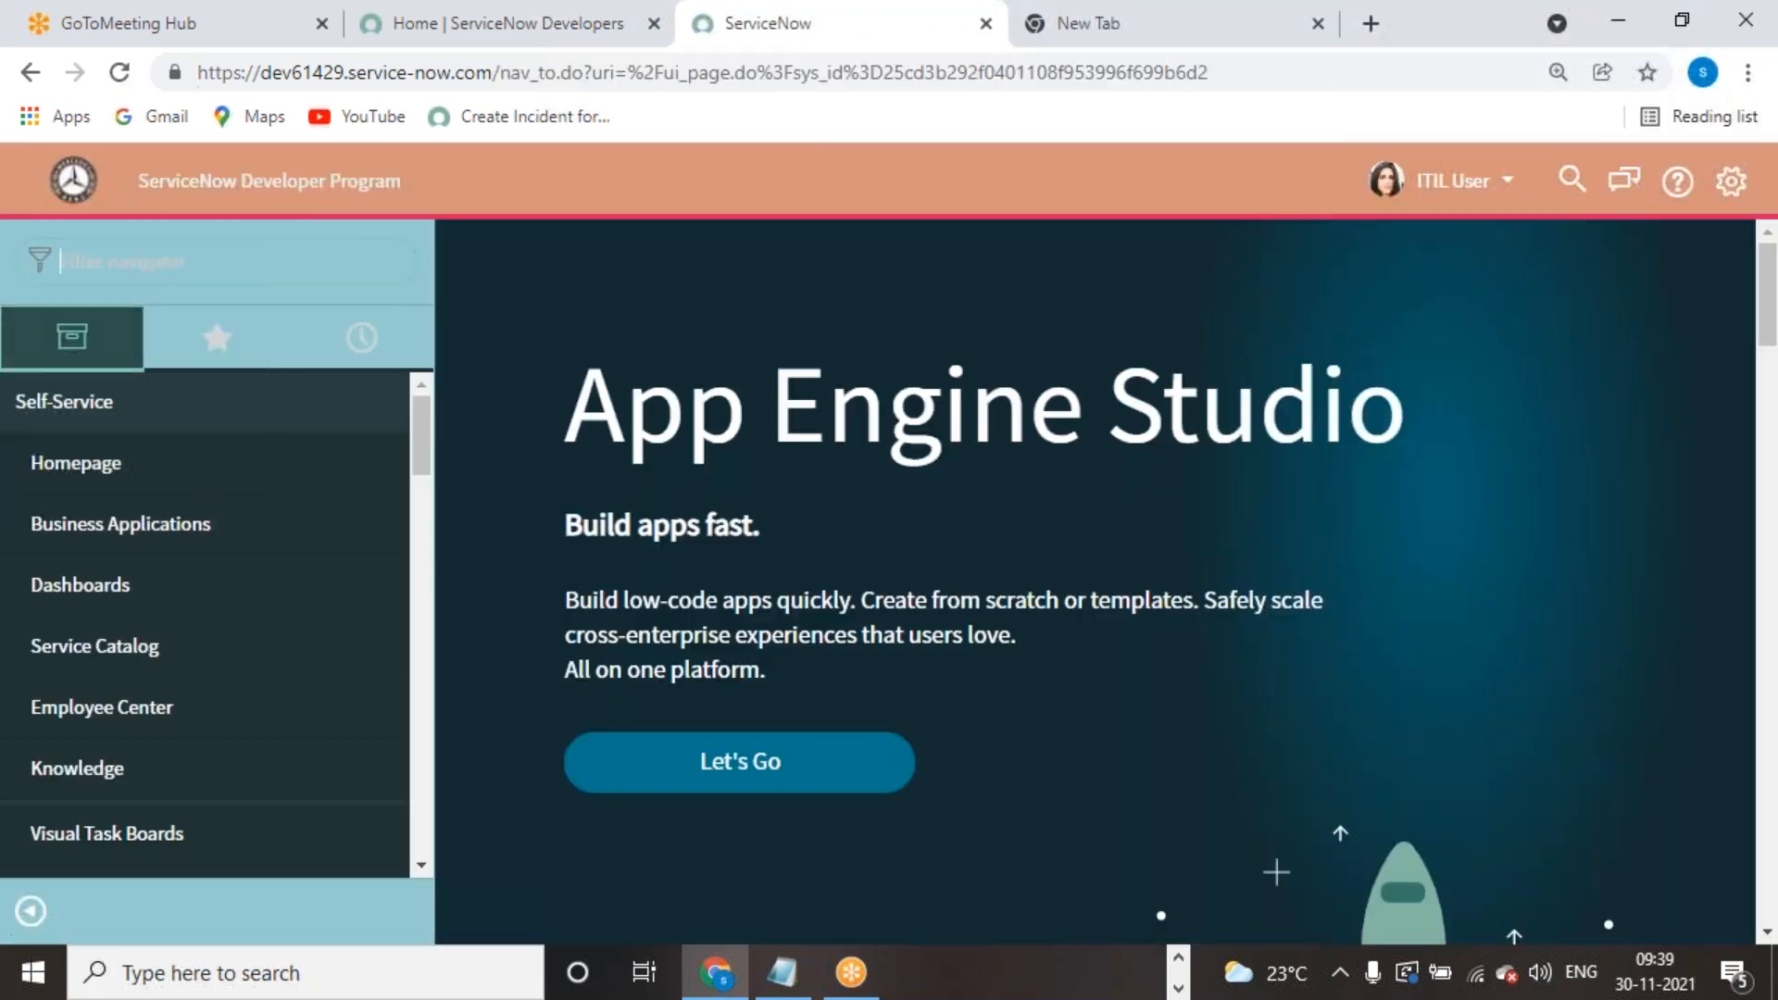
Step: Open the first record in the Servicenow Academys list, check which form actions are available, and update the record
type("servicenow")
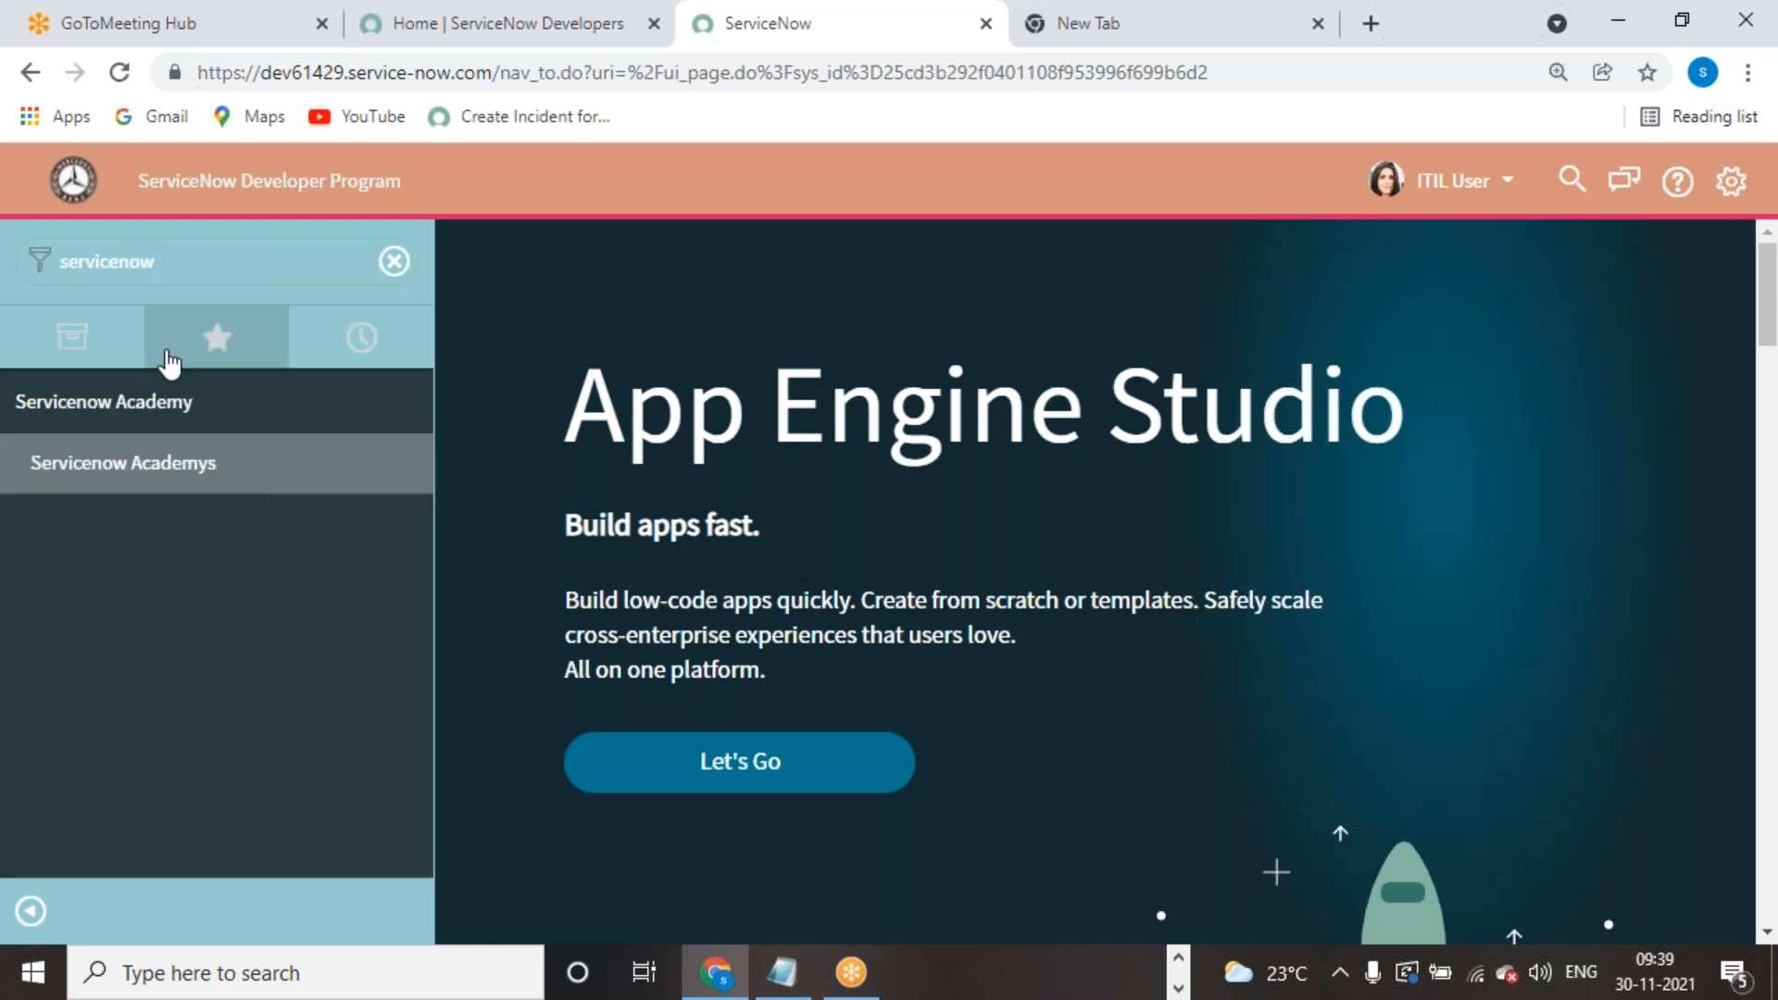
left_click(325, 472)
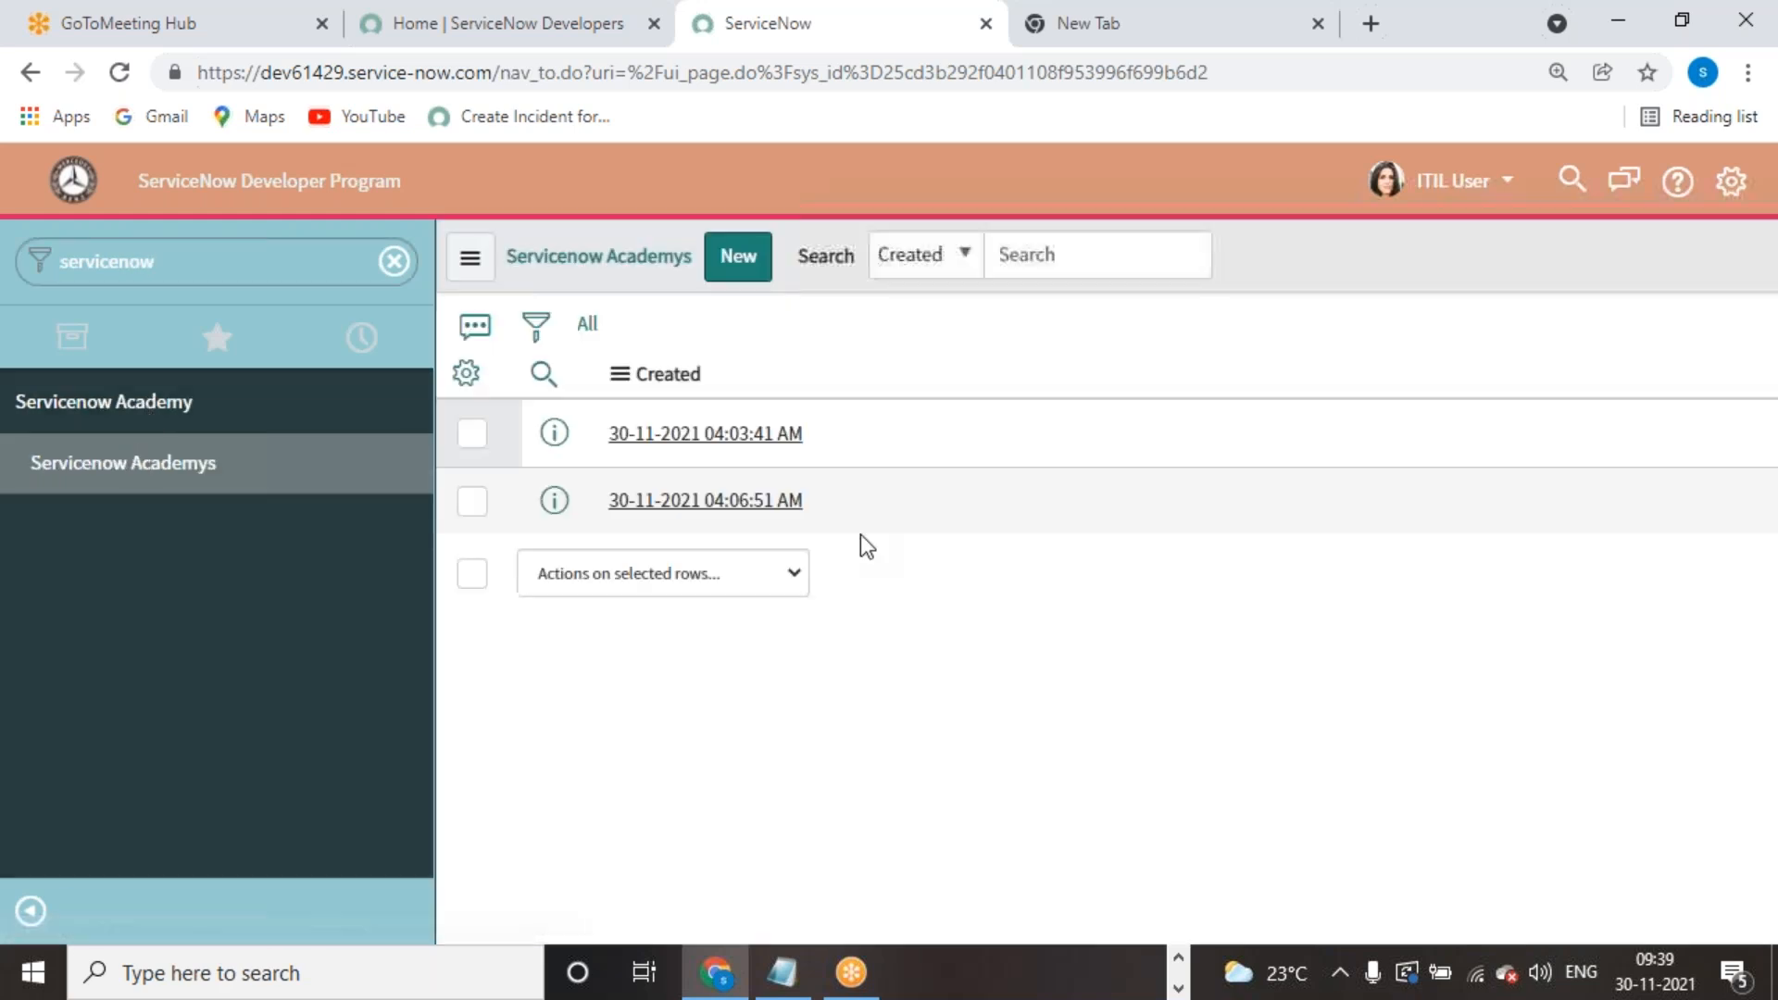
left_click(722, 433)
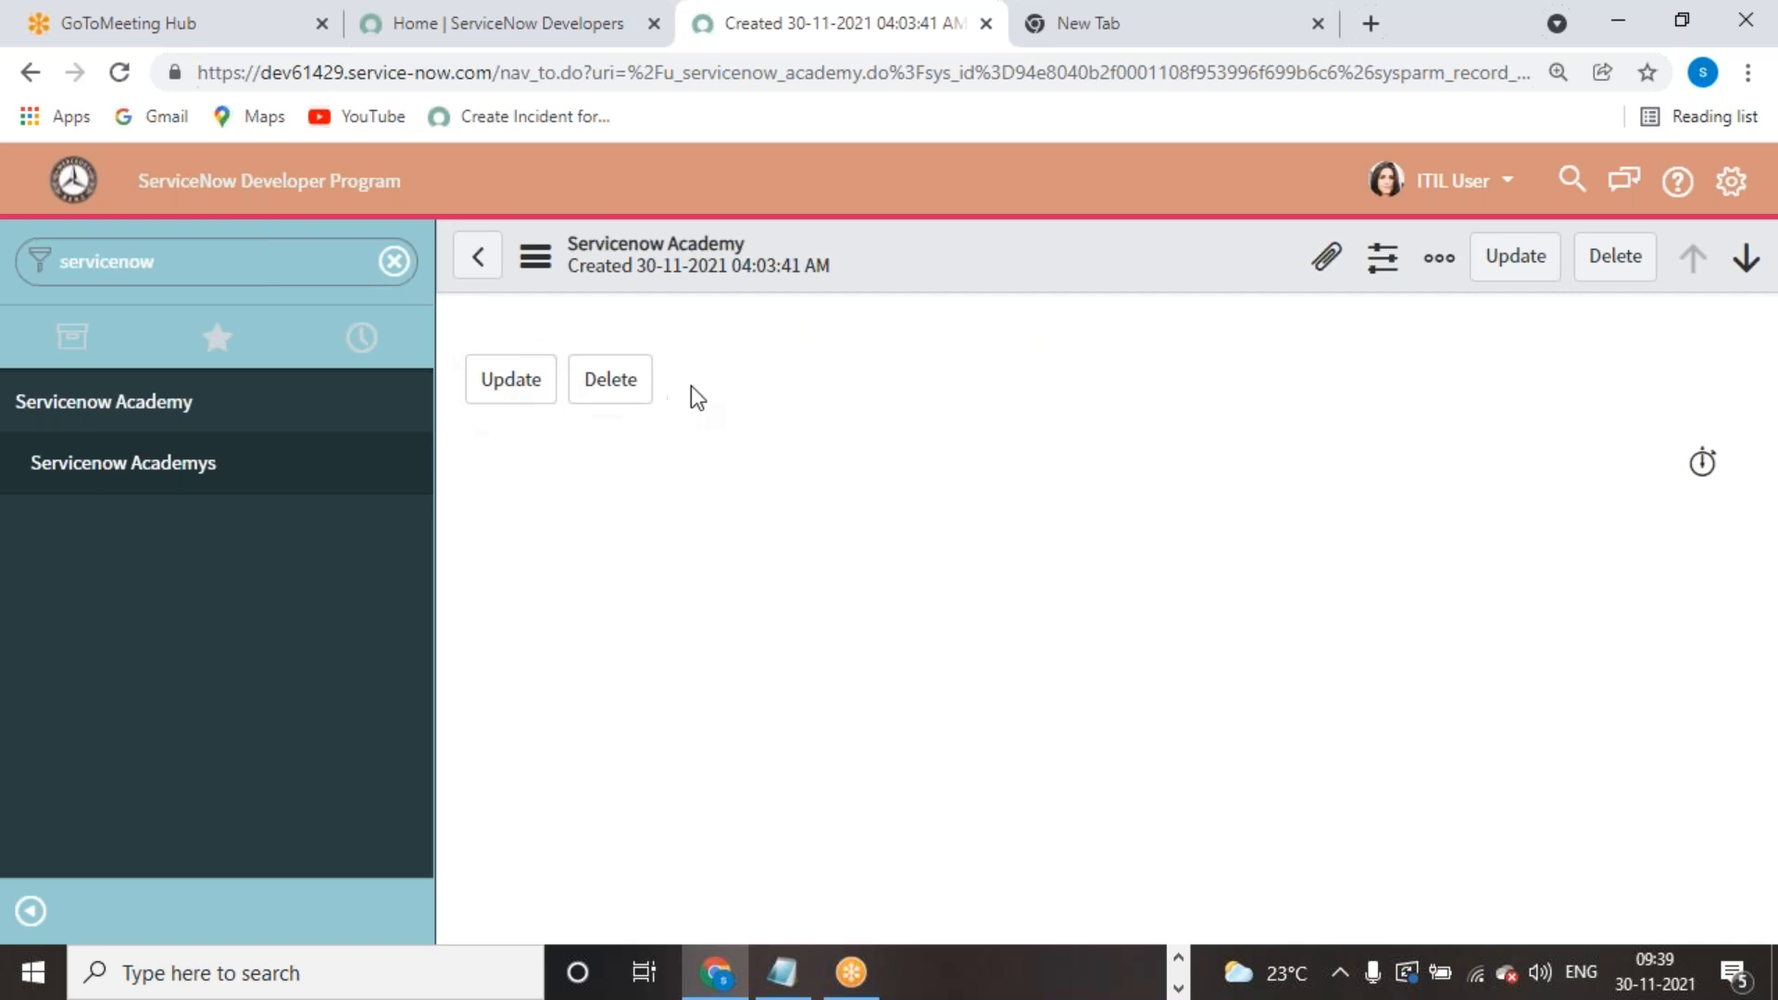
left_click(1542, 267)
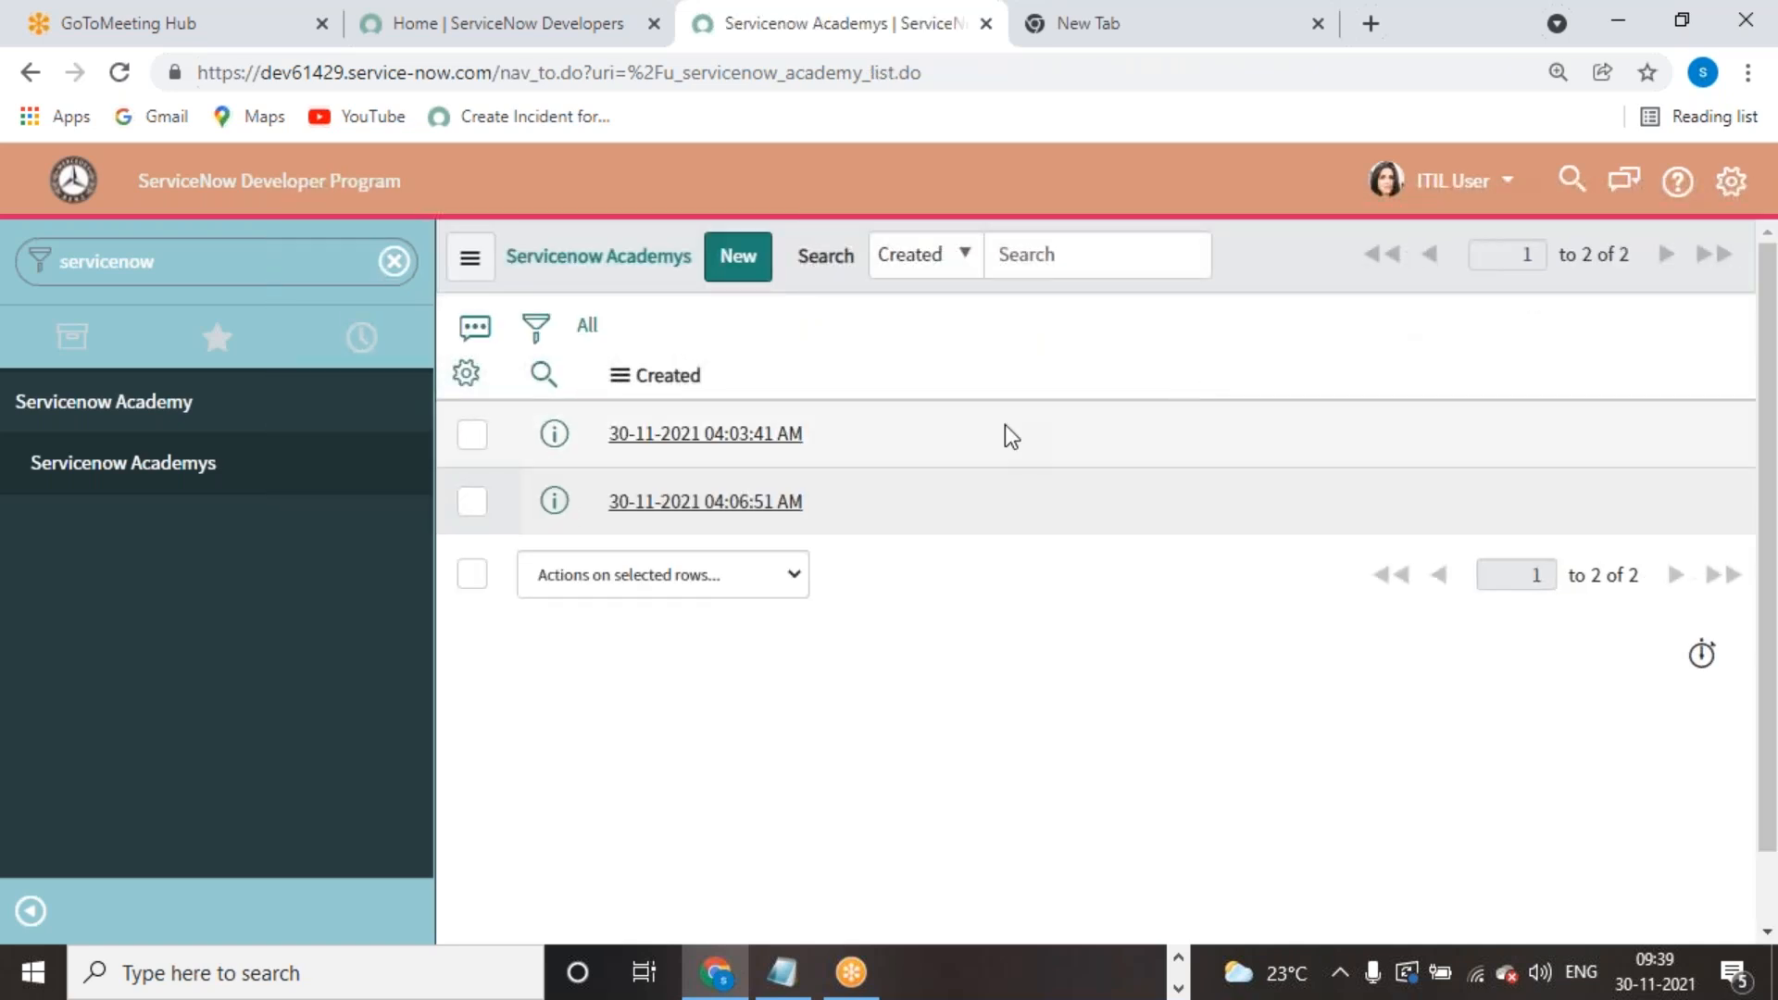
Step: Select the second record in the Servicenow Academys list and check whether Delete is offered for selected rows
left_click(468, 505)
left_click(781, 576)
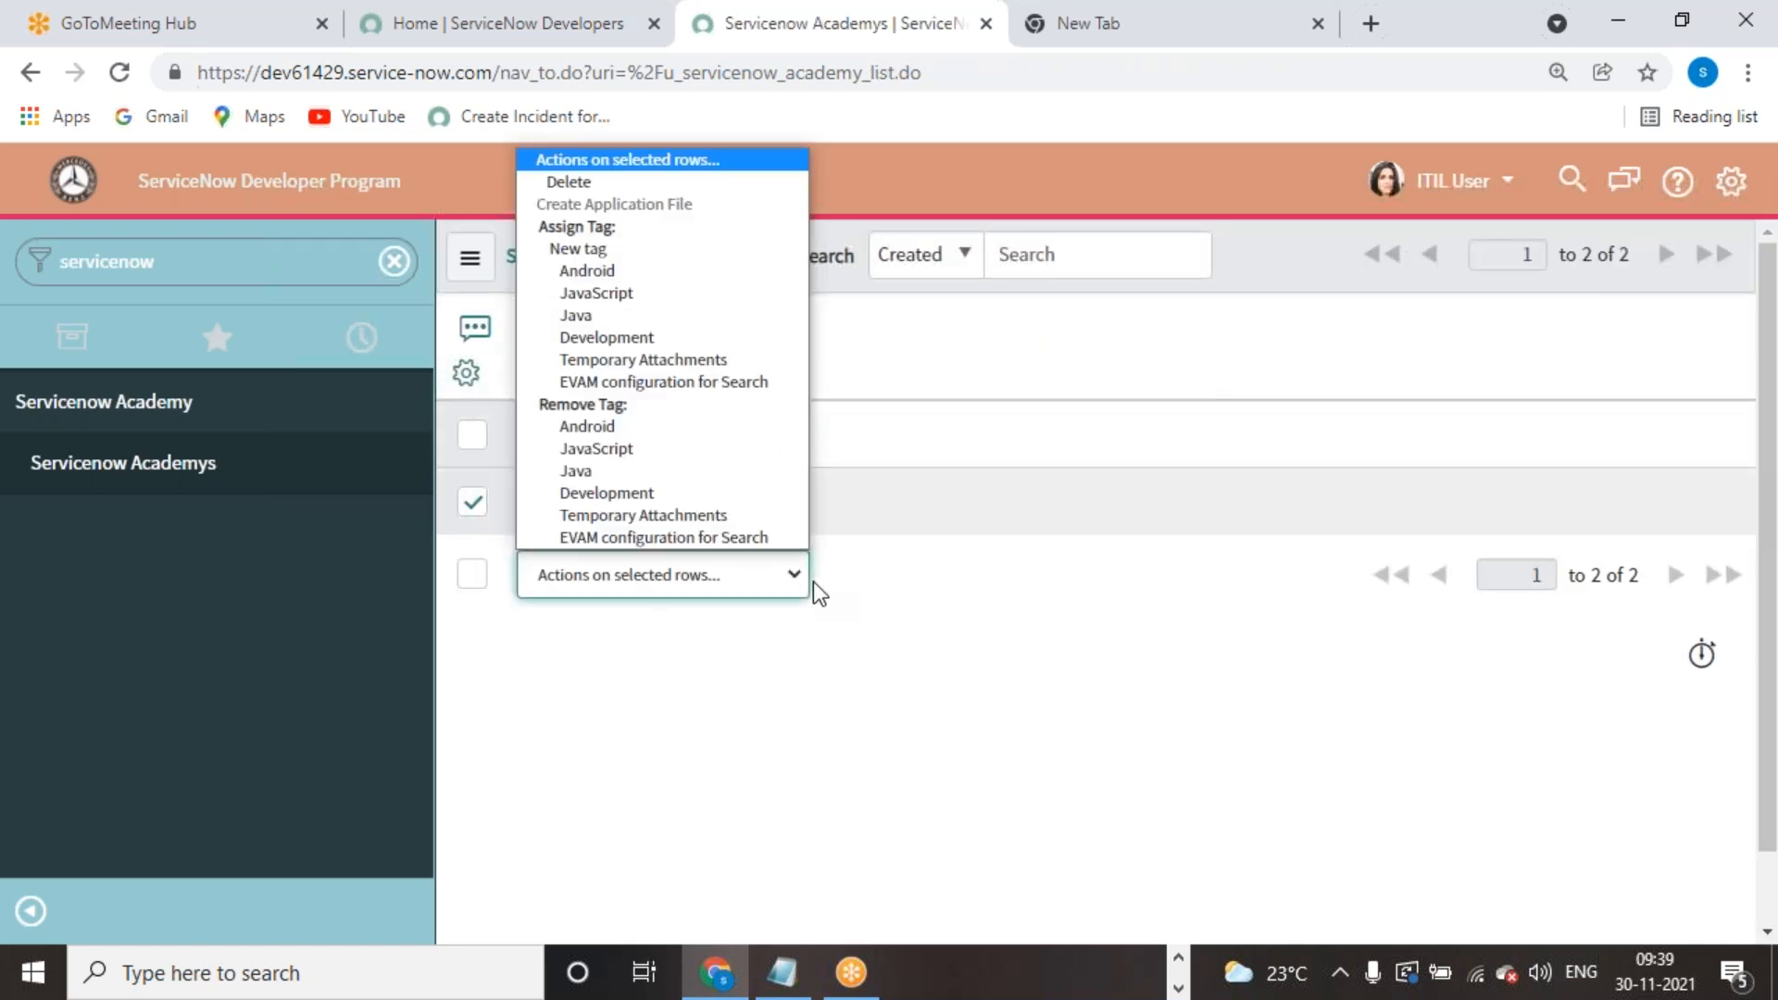
left_click(997, 599)
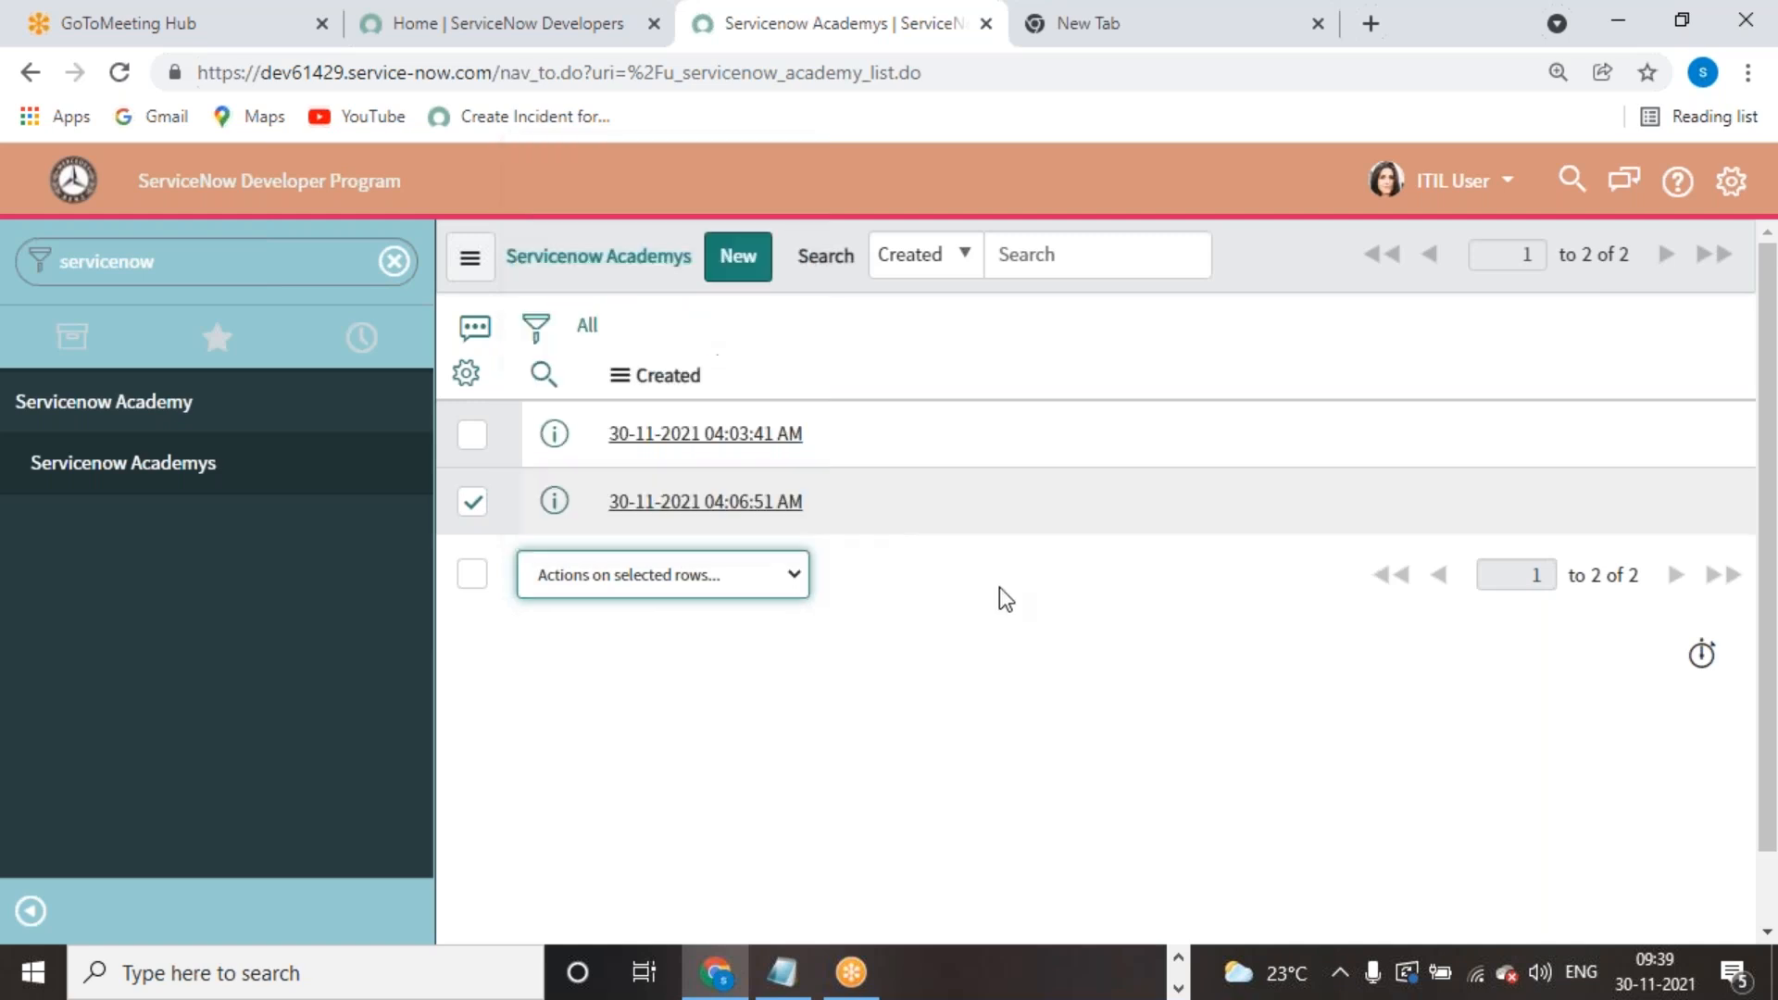
left_click(393, 261)
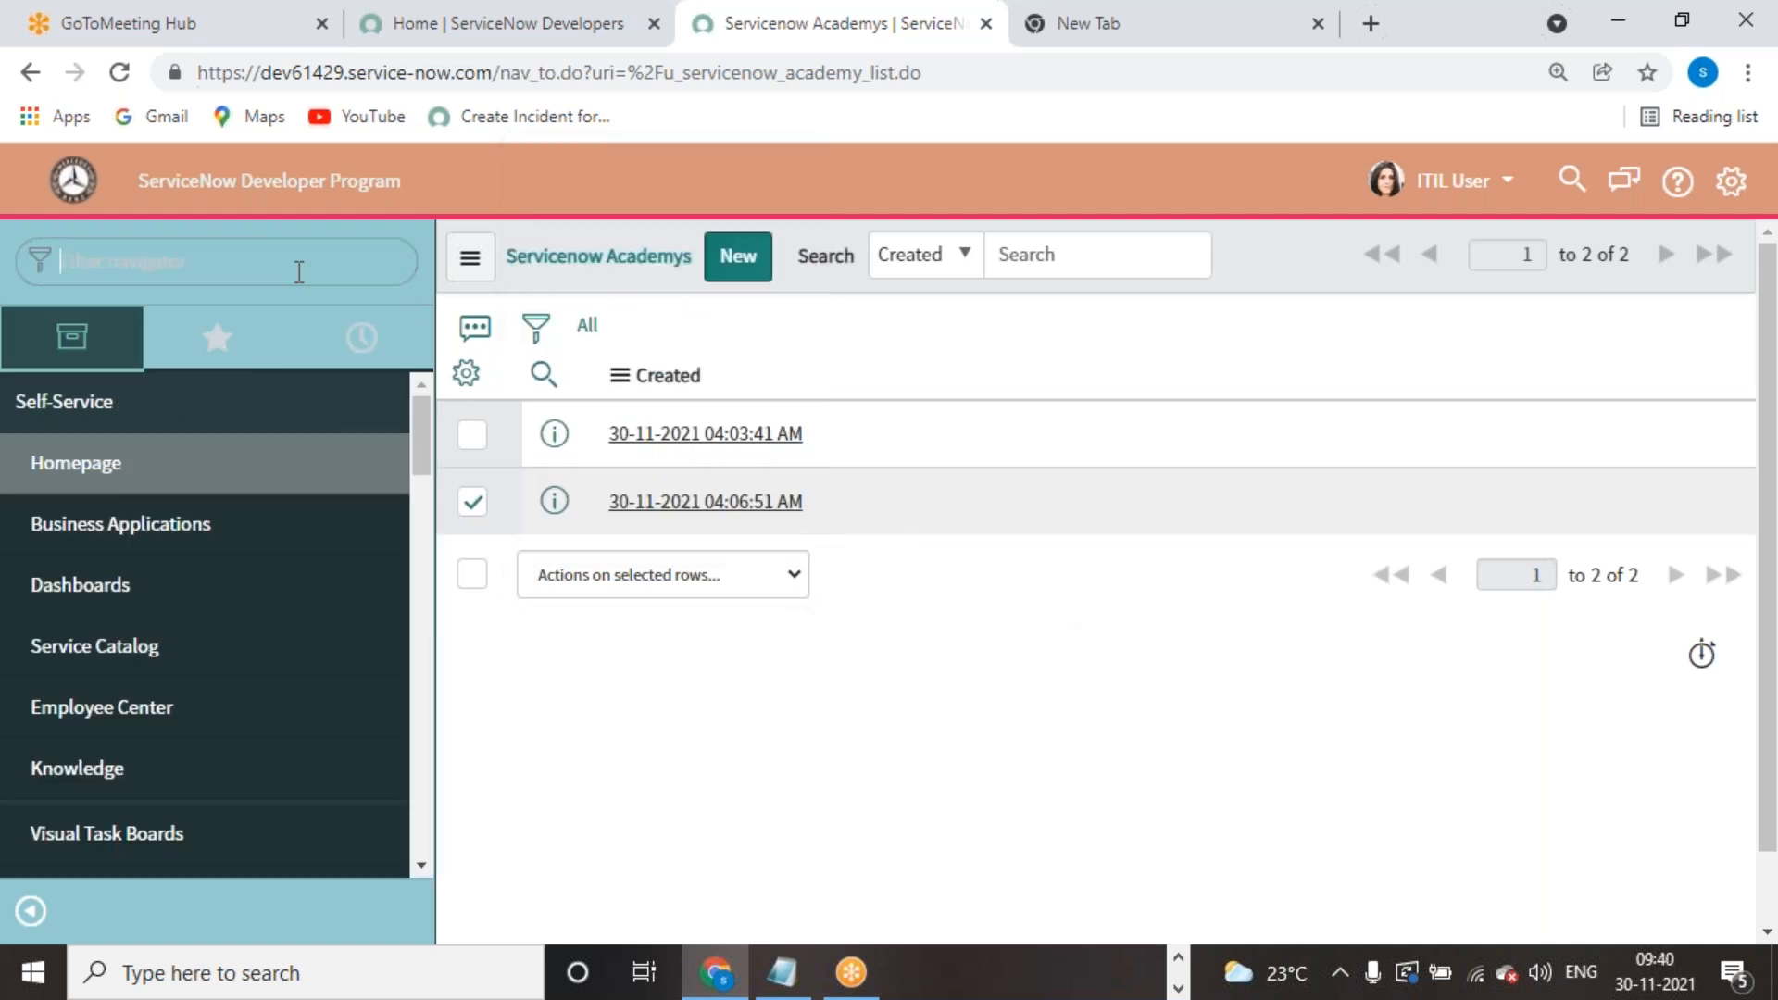
Step: End the ITIL User impersonation and return to the System Administrator account
left_click(1472, 180)
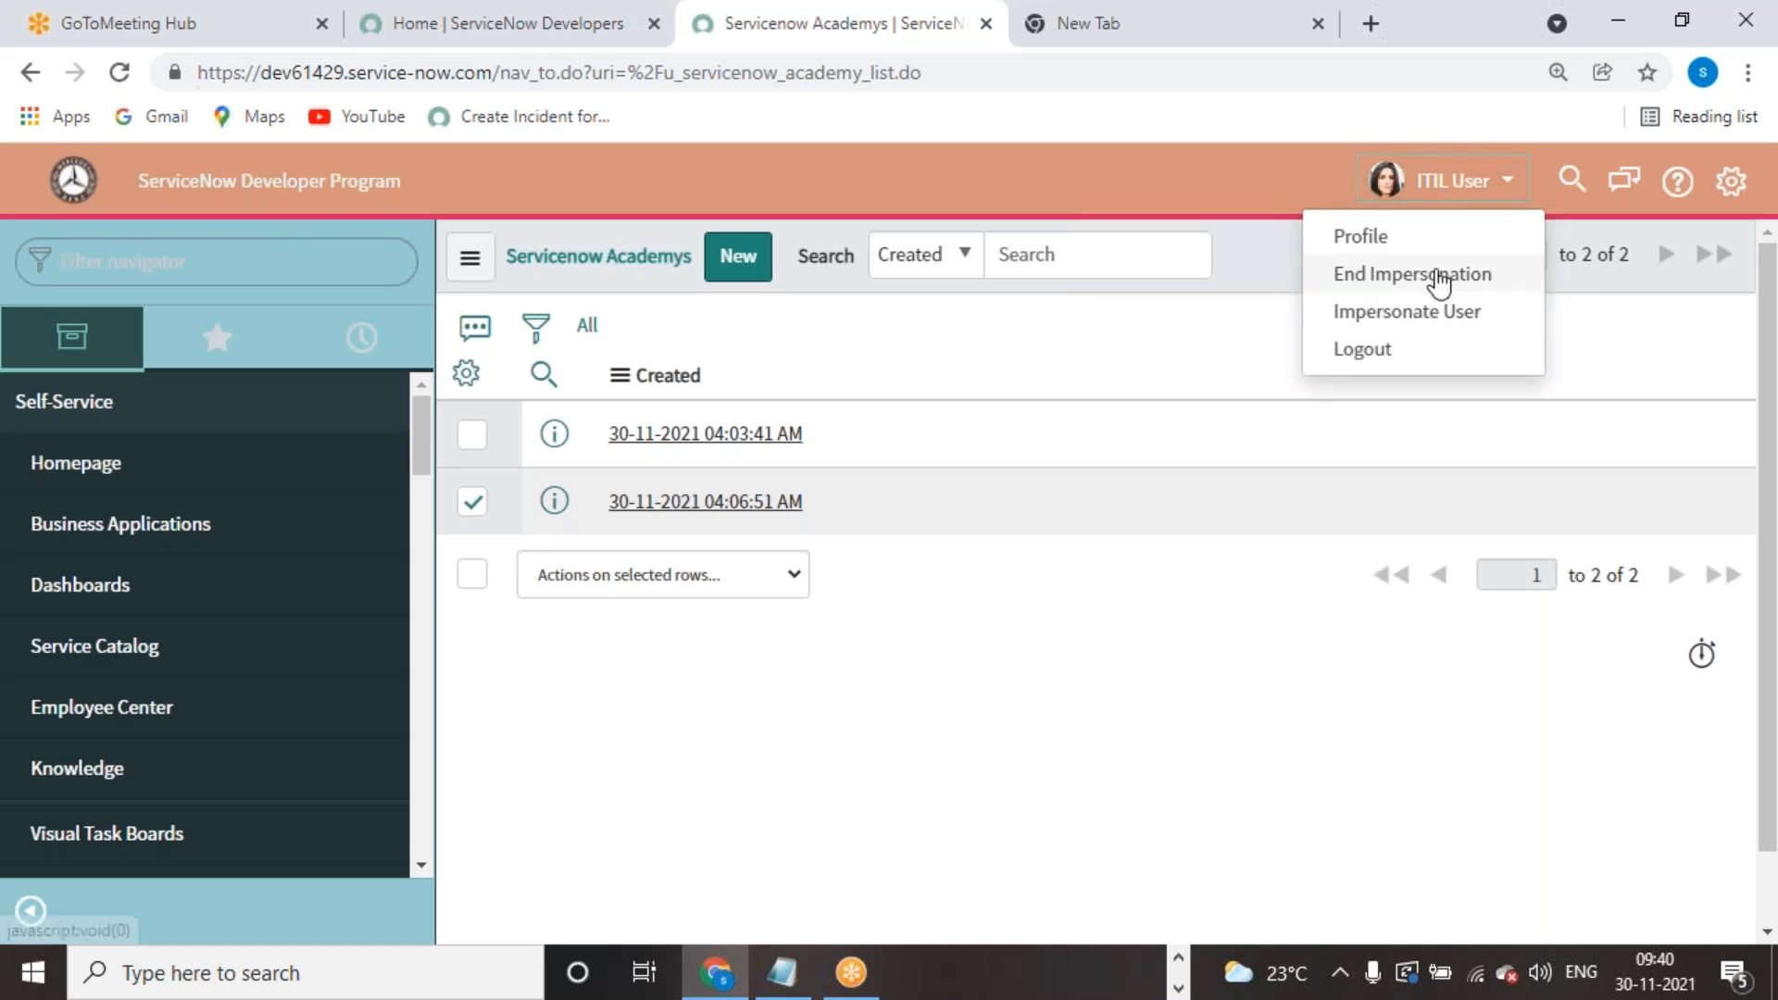
left_click(1436, 307)
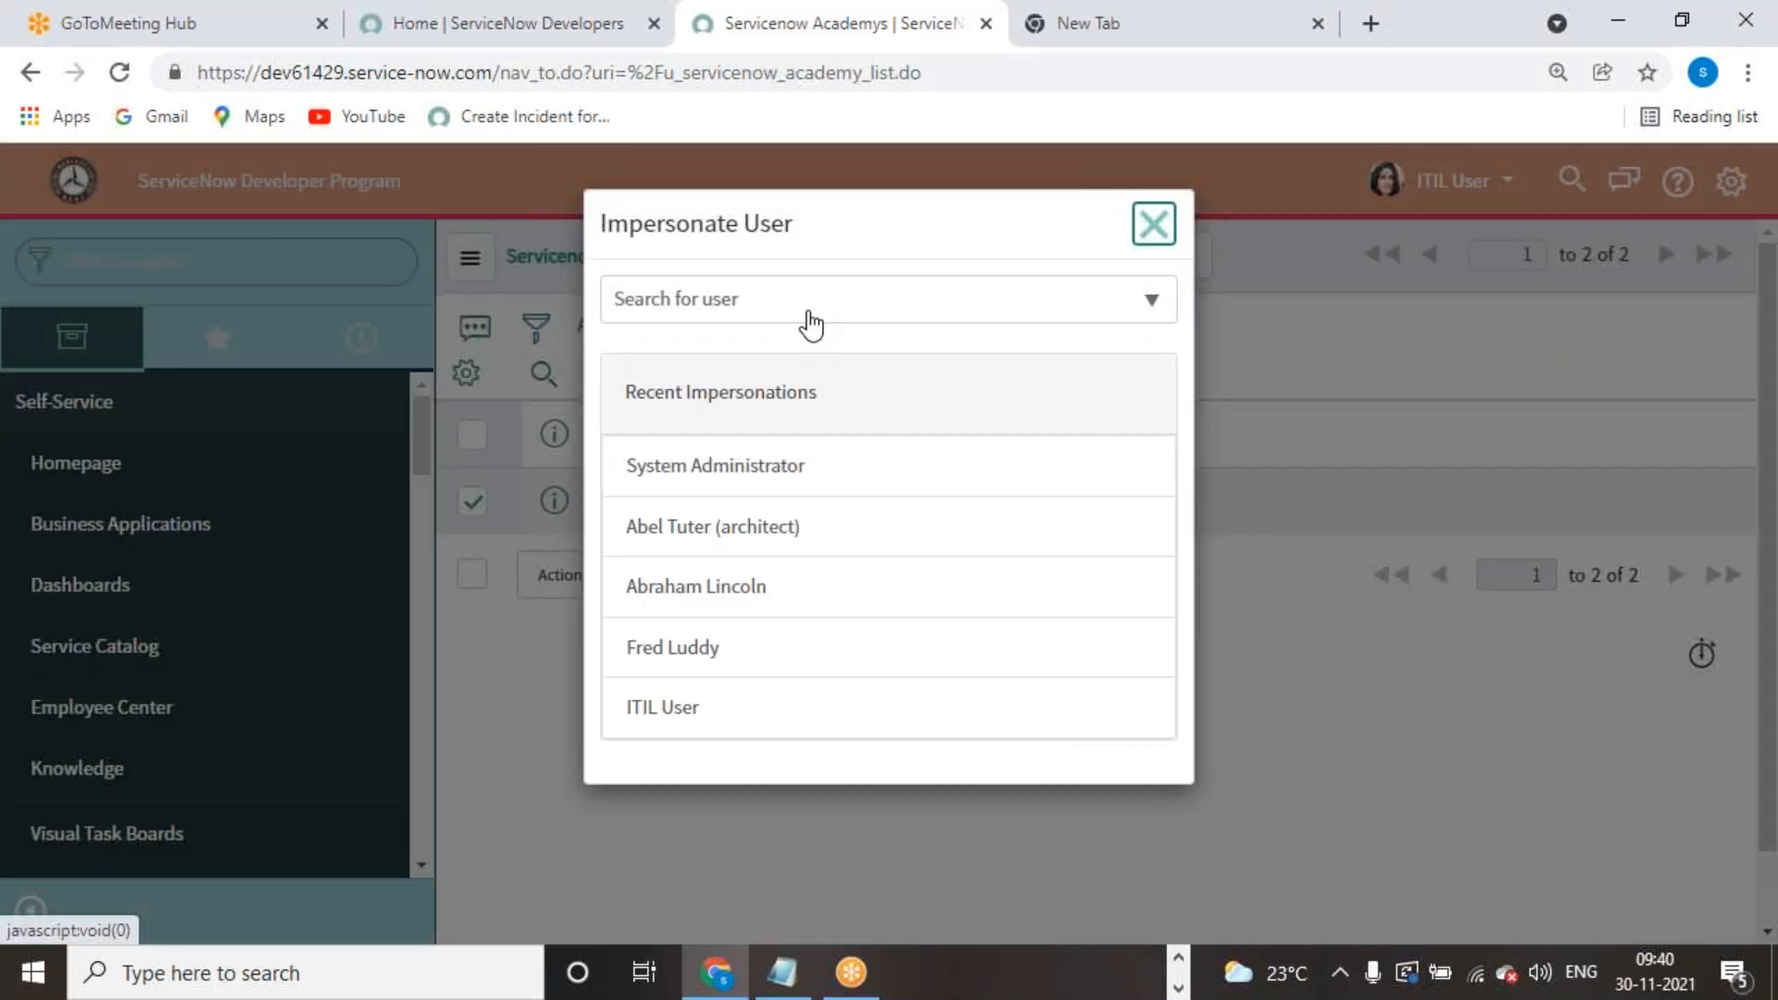
left_click(1157, 228)
left_click(1473, 190)
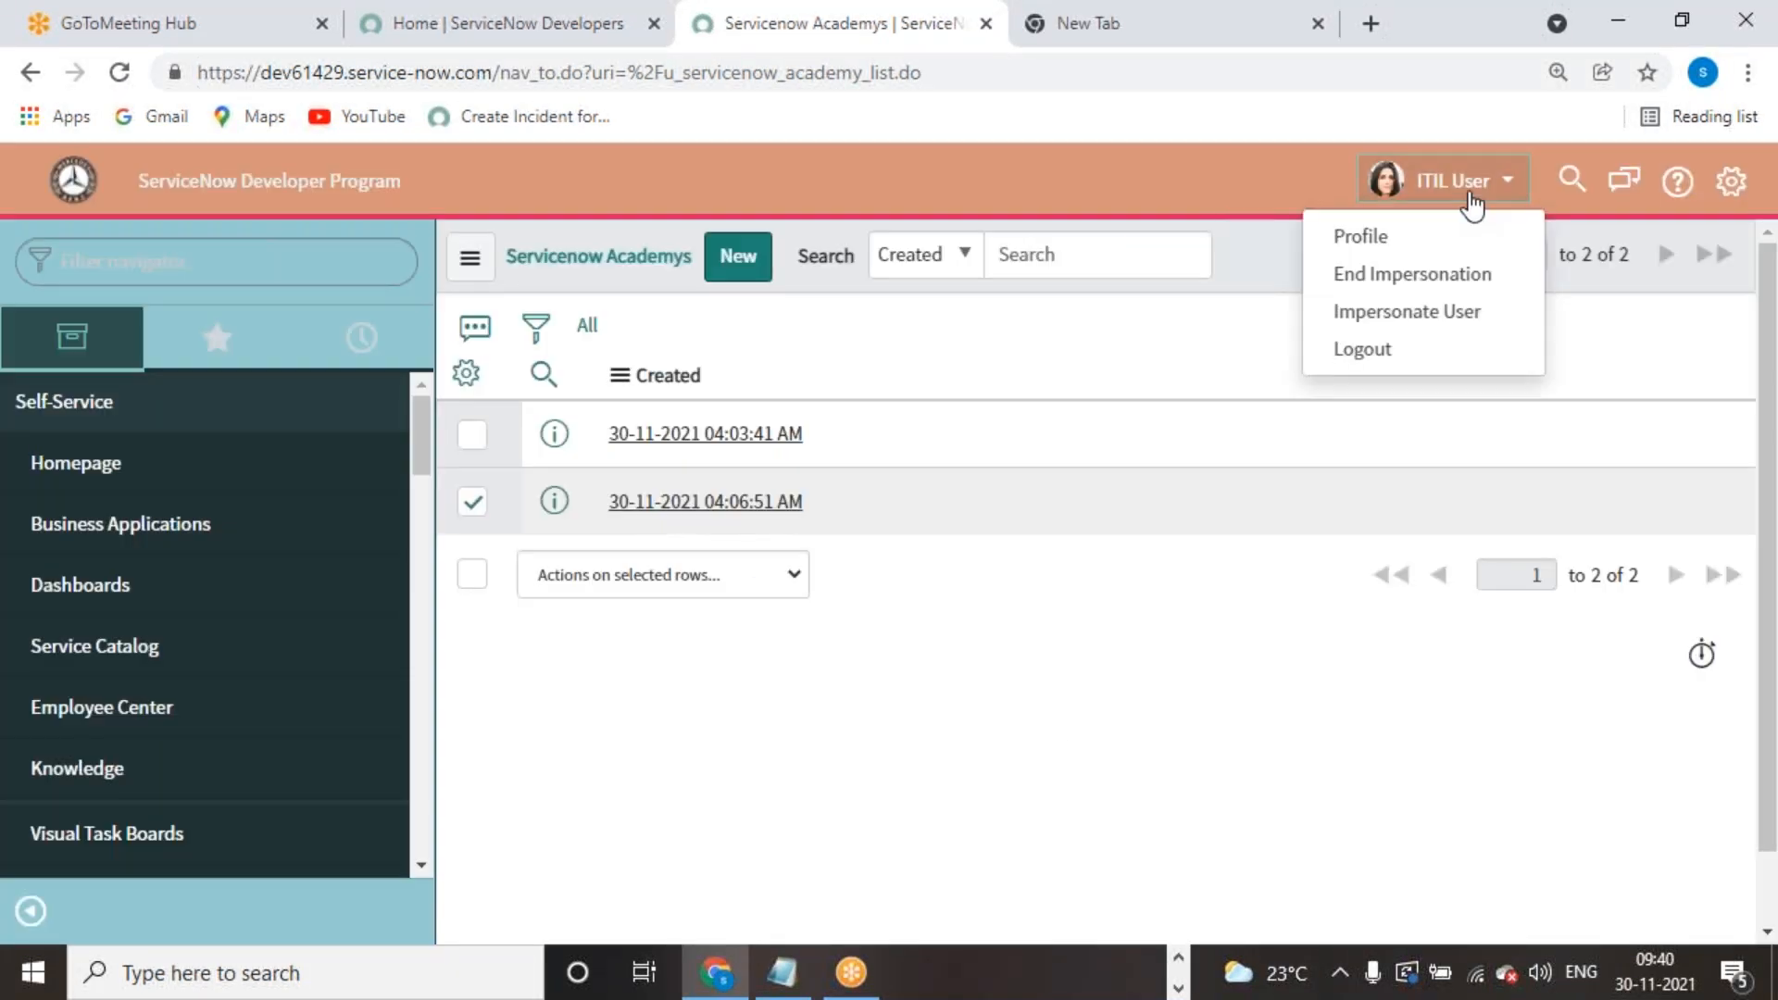
left_click(1427, 286)
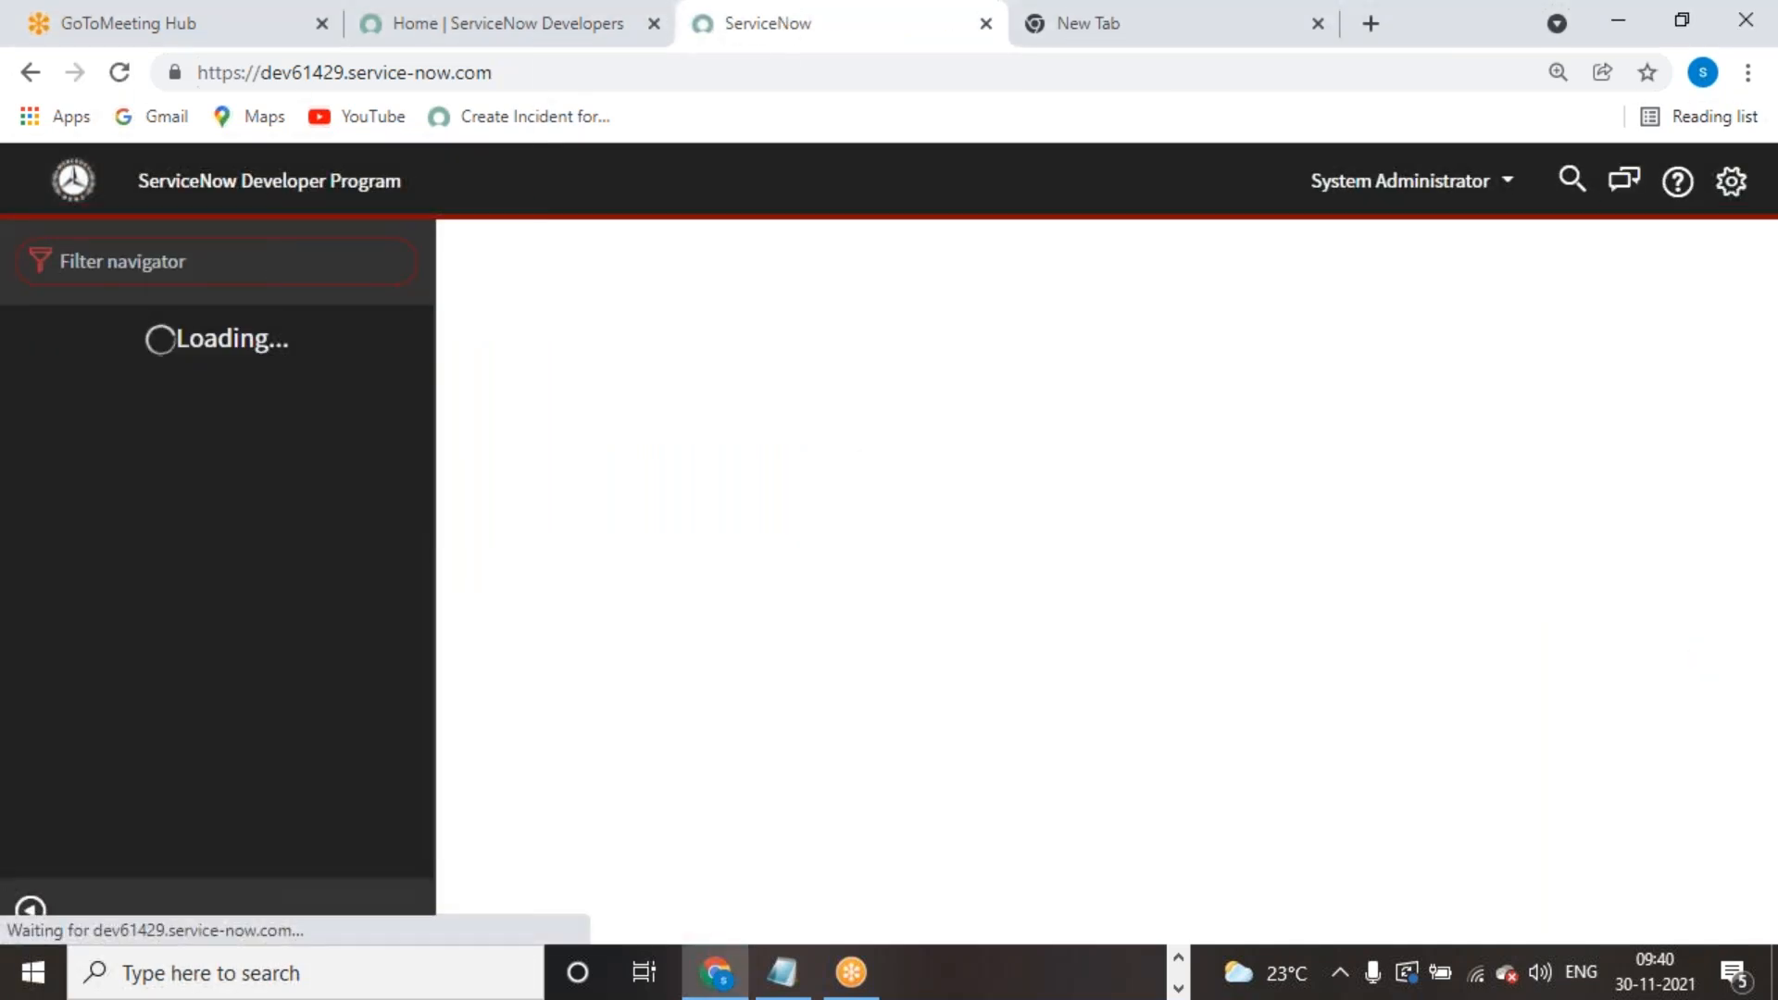
Step: Start a new user record from the Users list under User Administration and fill in its User ID
type("user ad")
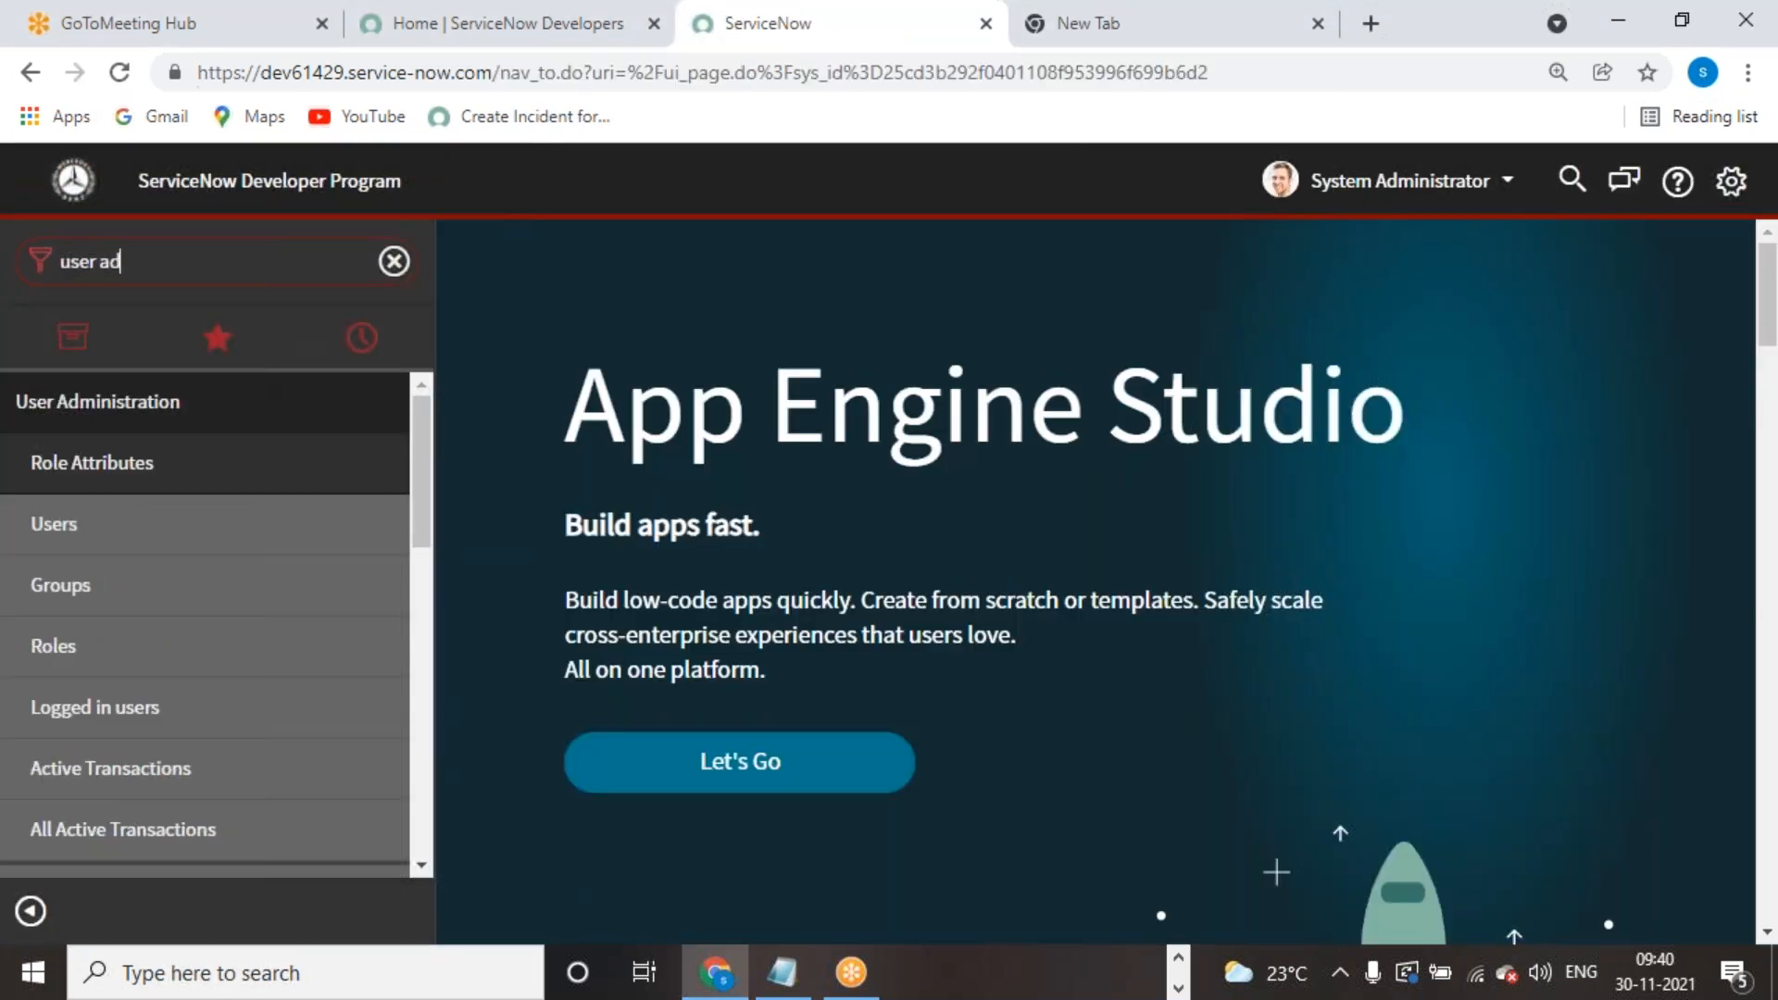
left_click(92, 524)
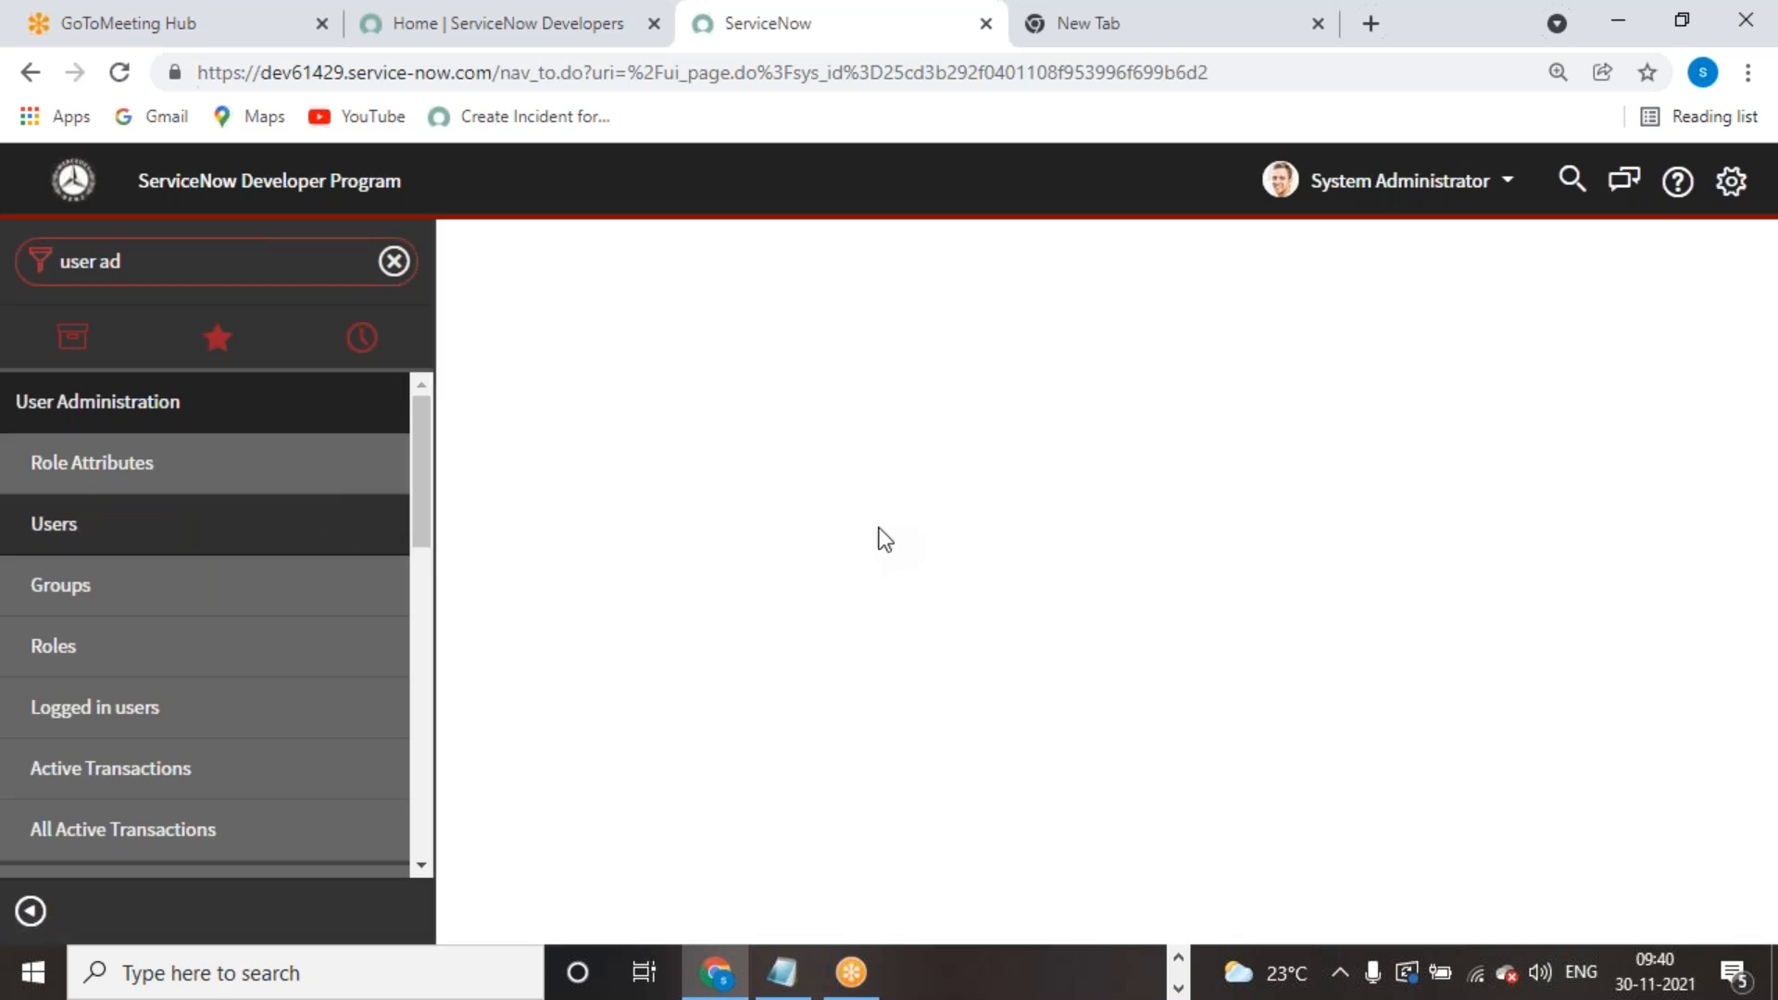
left_click(595, 260)
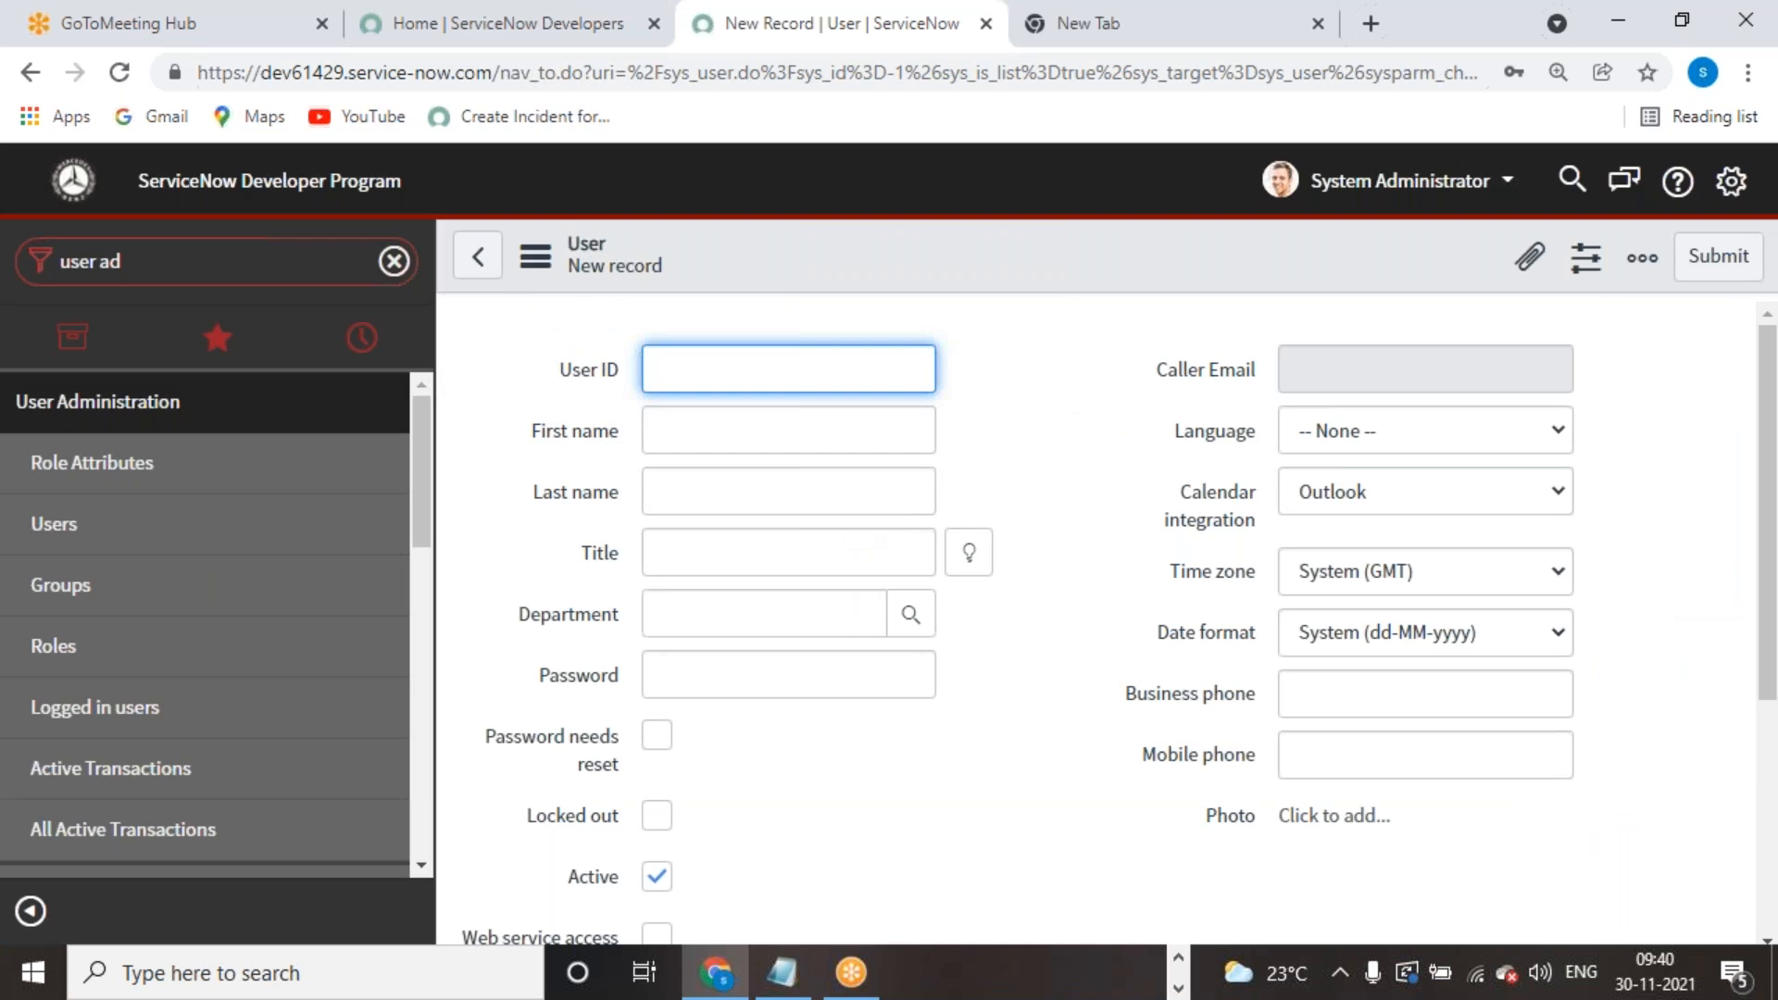
left_click(808, 380)
type("Srinivas")
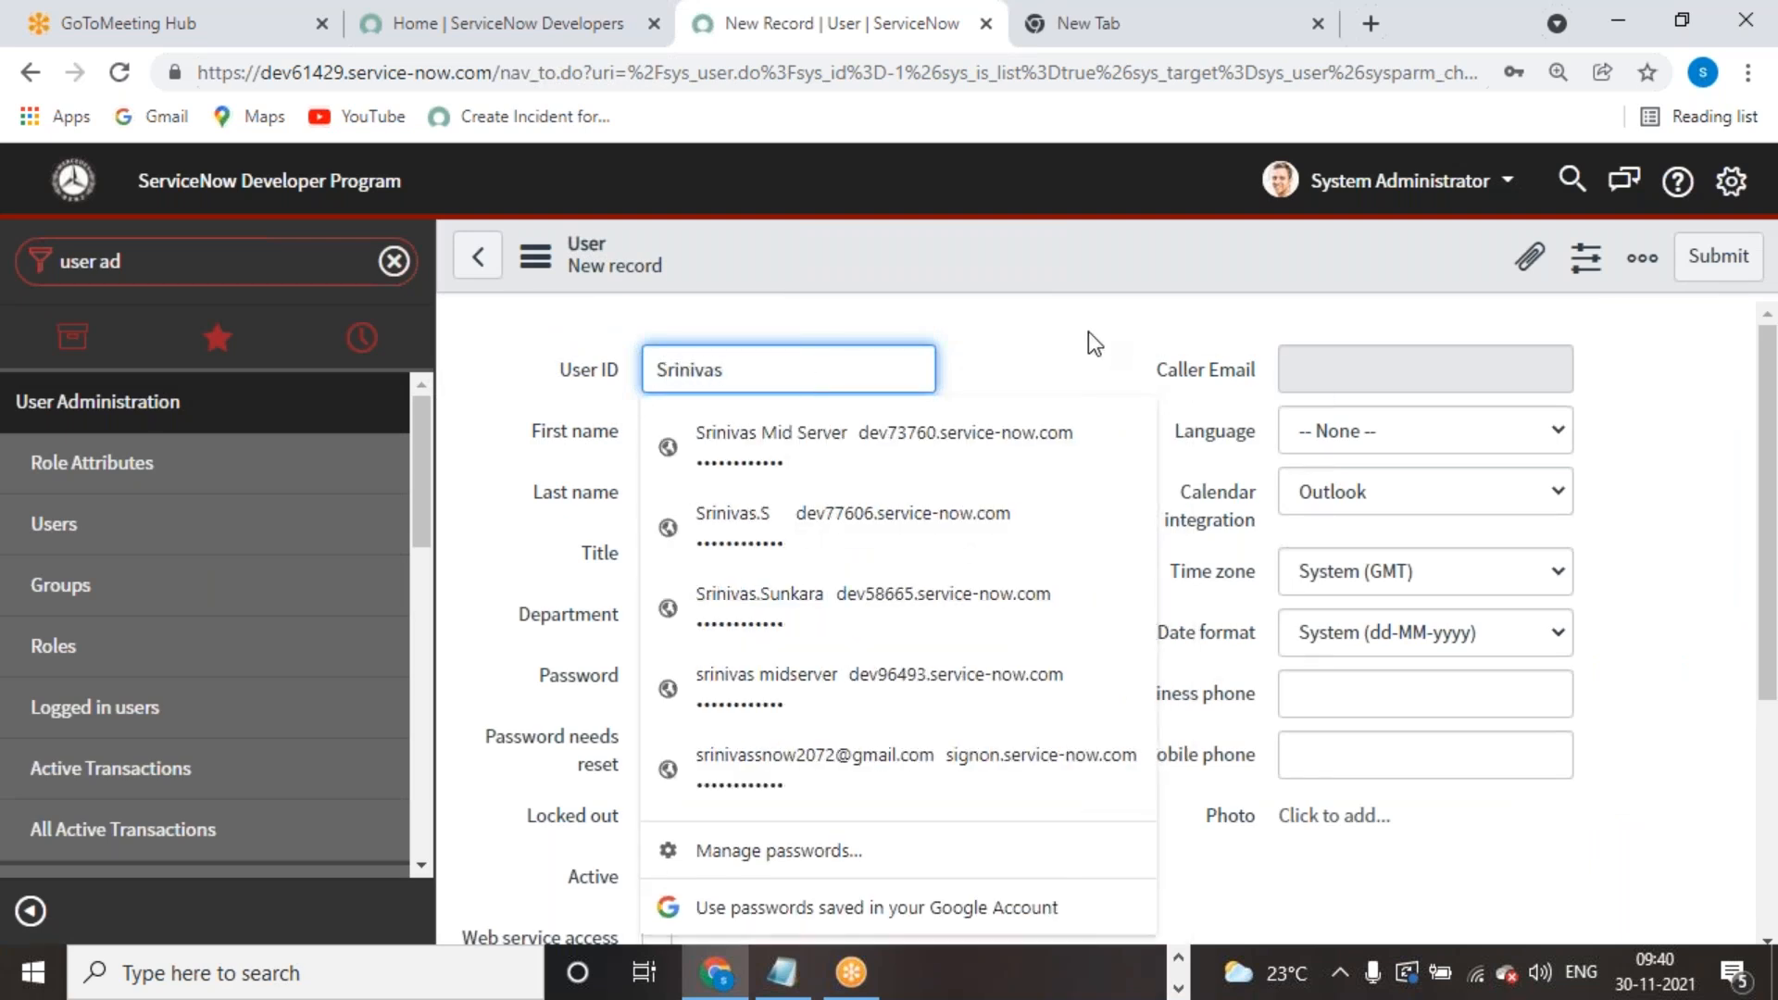
left_click(1087, 332)
left_click(719, 419)
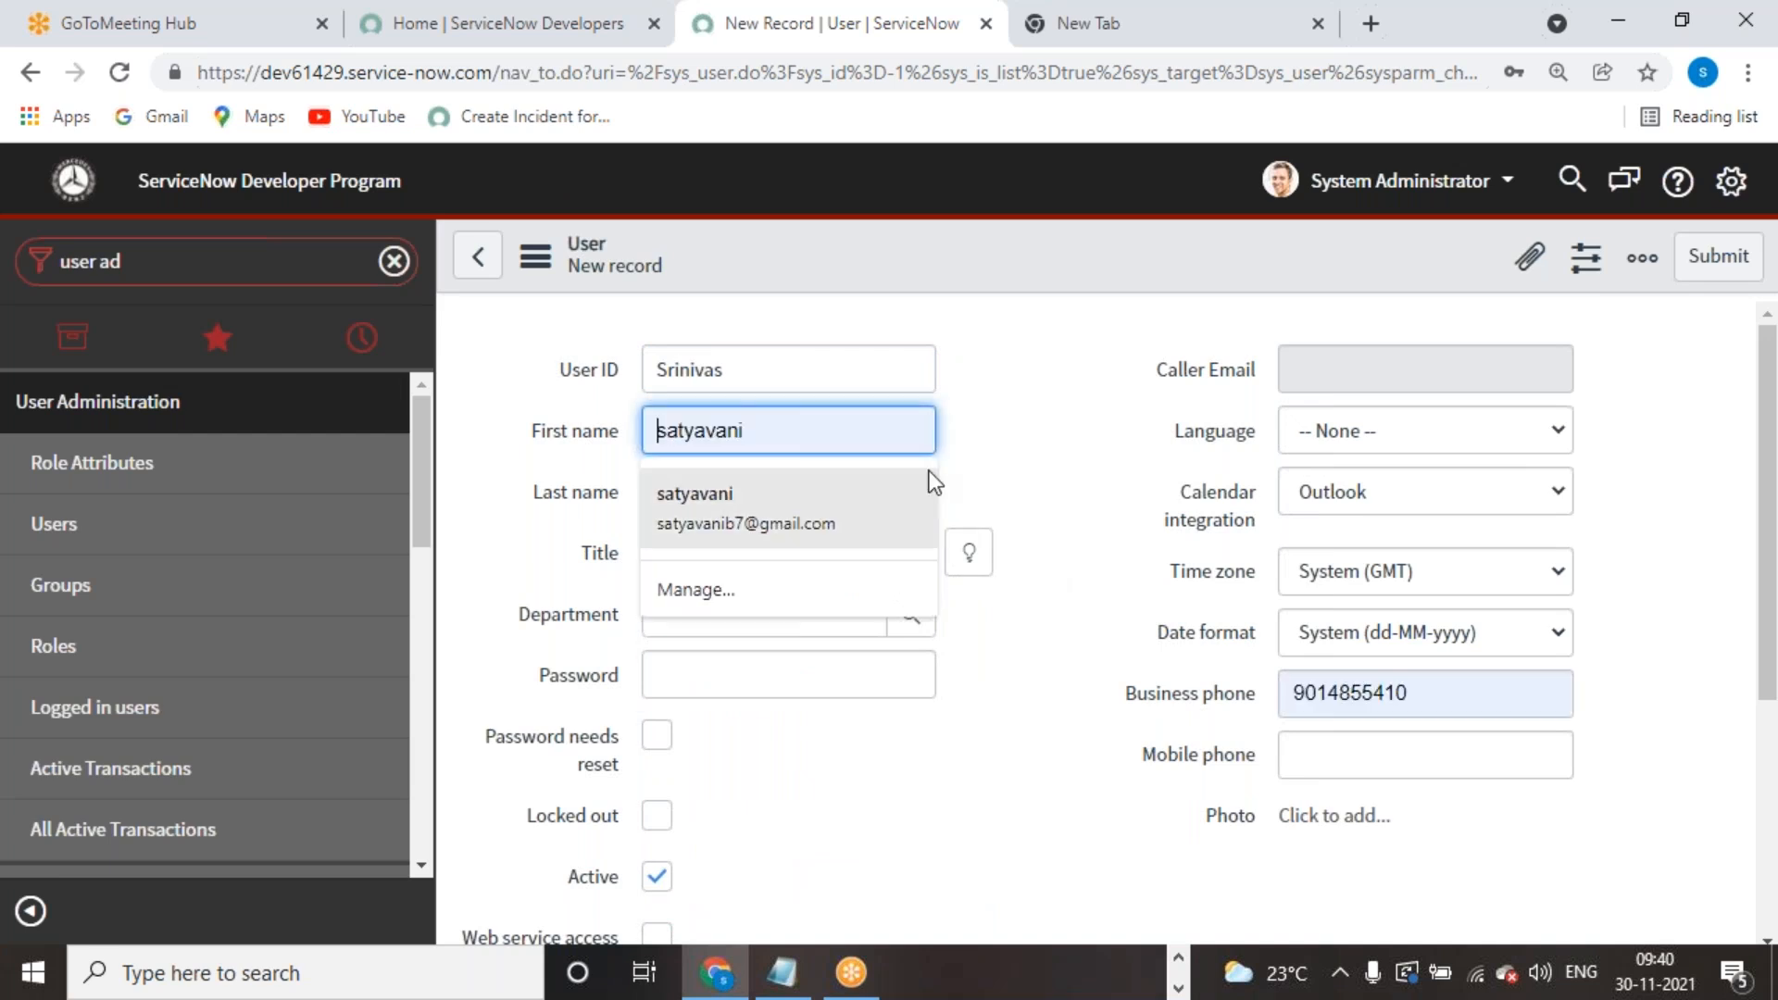
left_click(1052, 445)
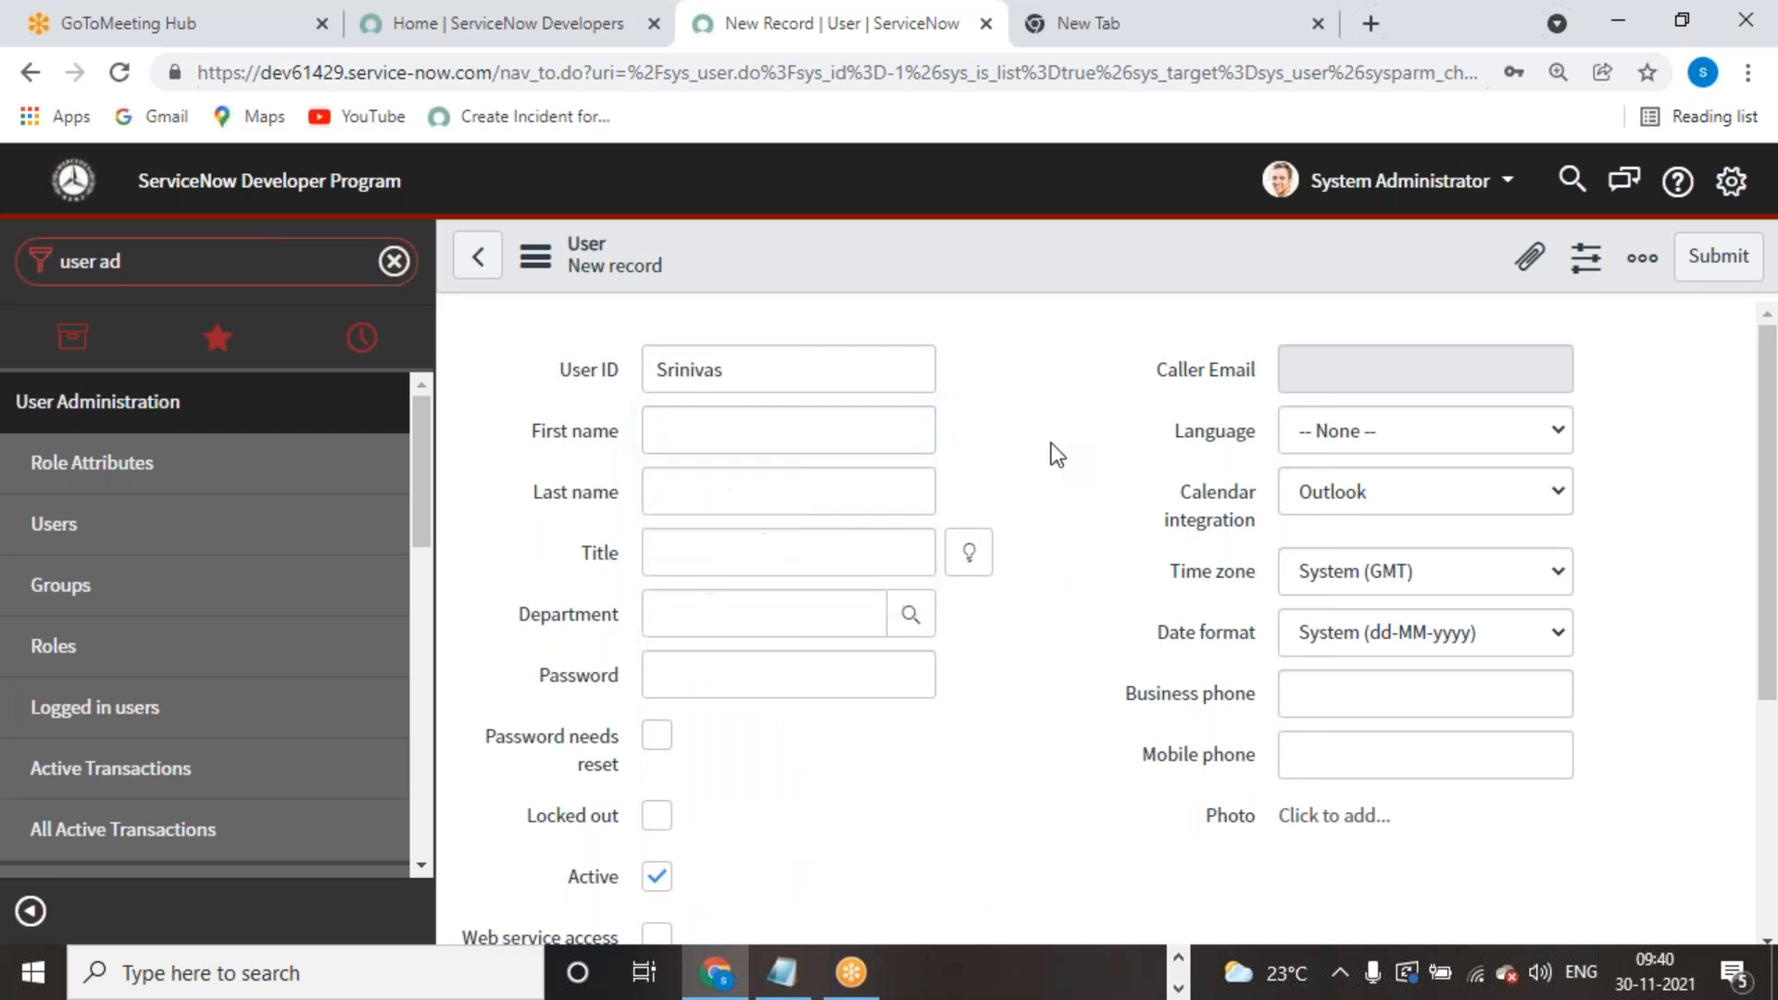
left_click(788, 378)
type(".S")
left_click(1010, 335)
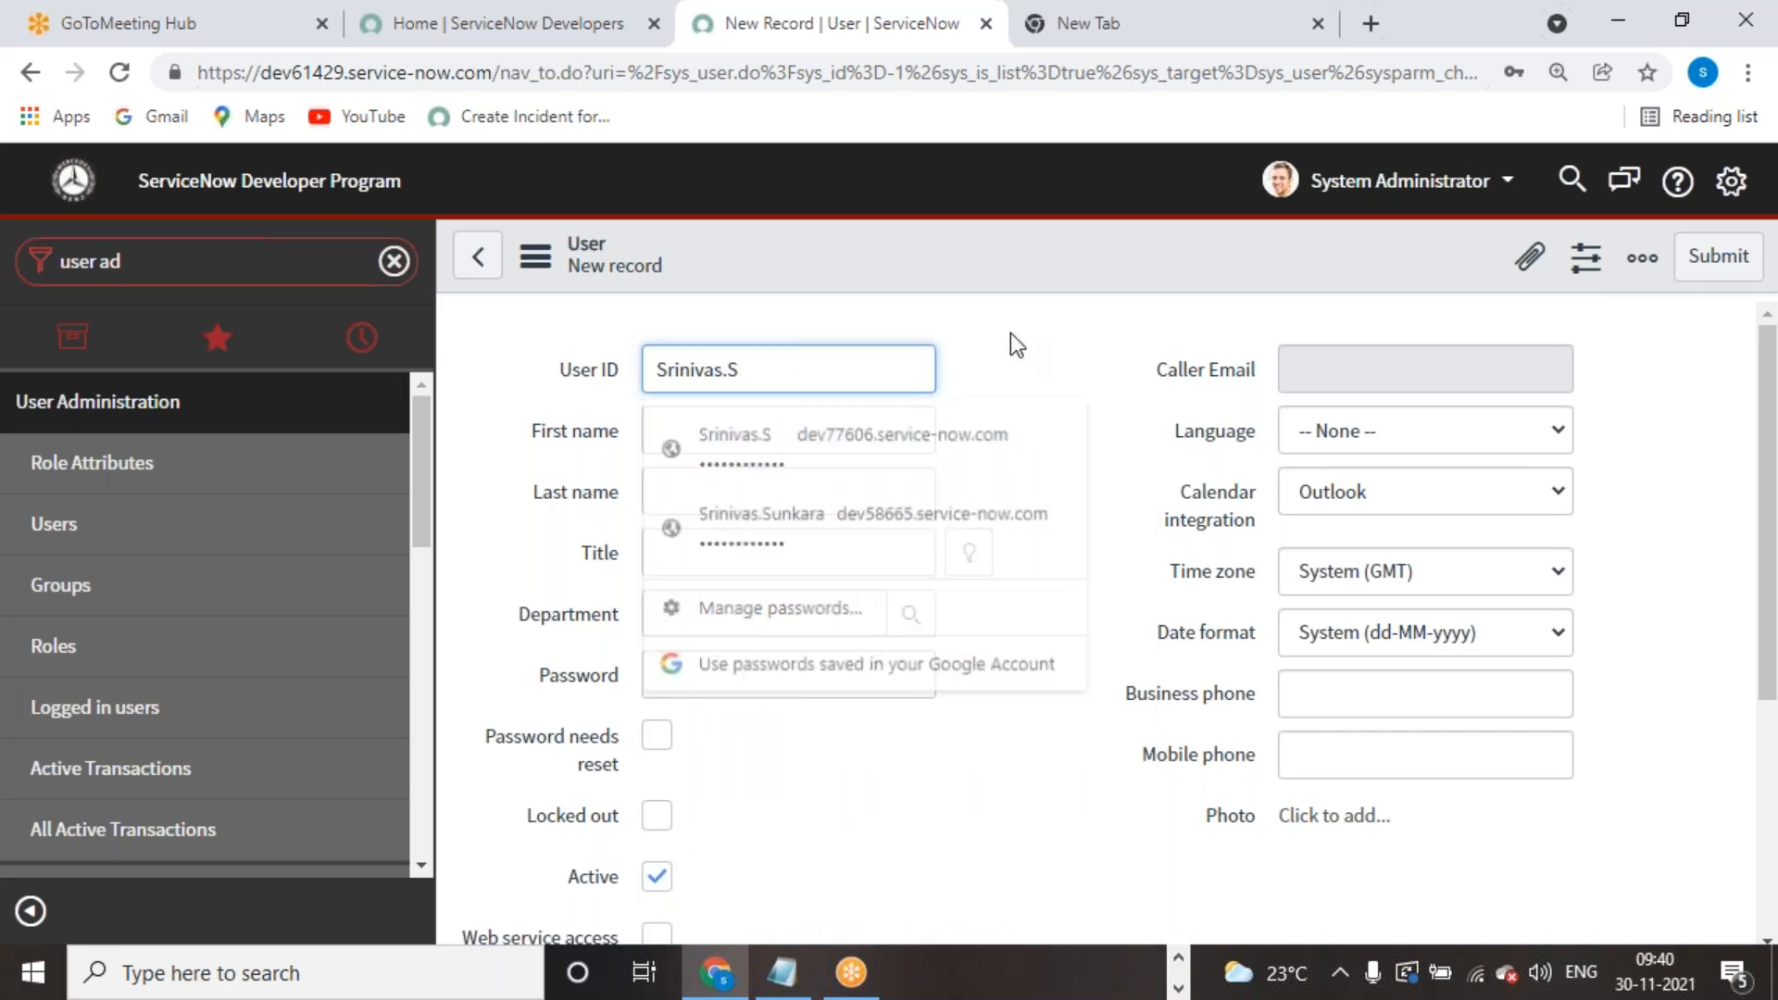
Step: Fill in the new user's first and last name and set the title to Director
left_click(816, 428)
type("Srinivas")
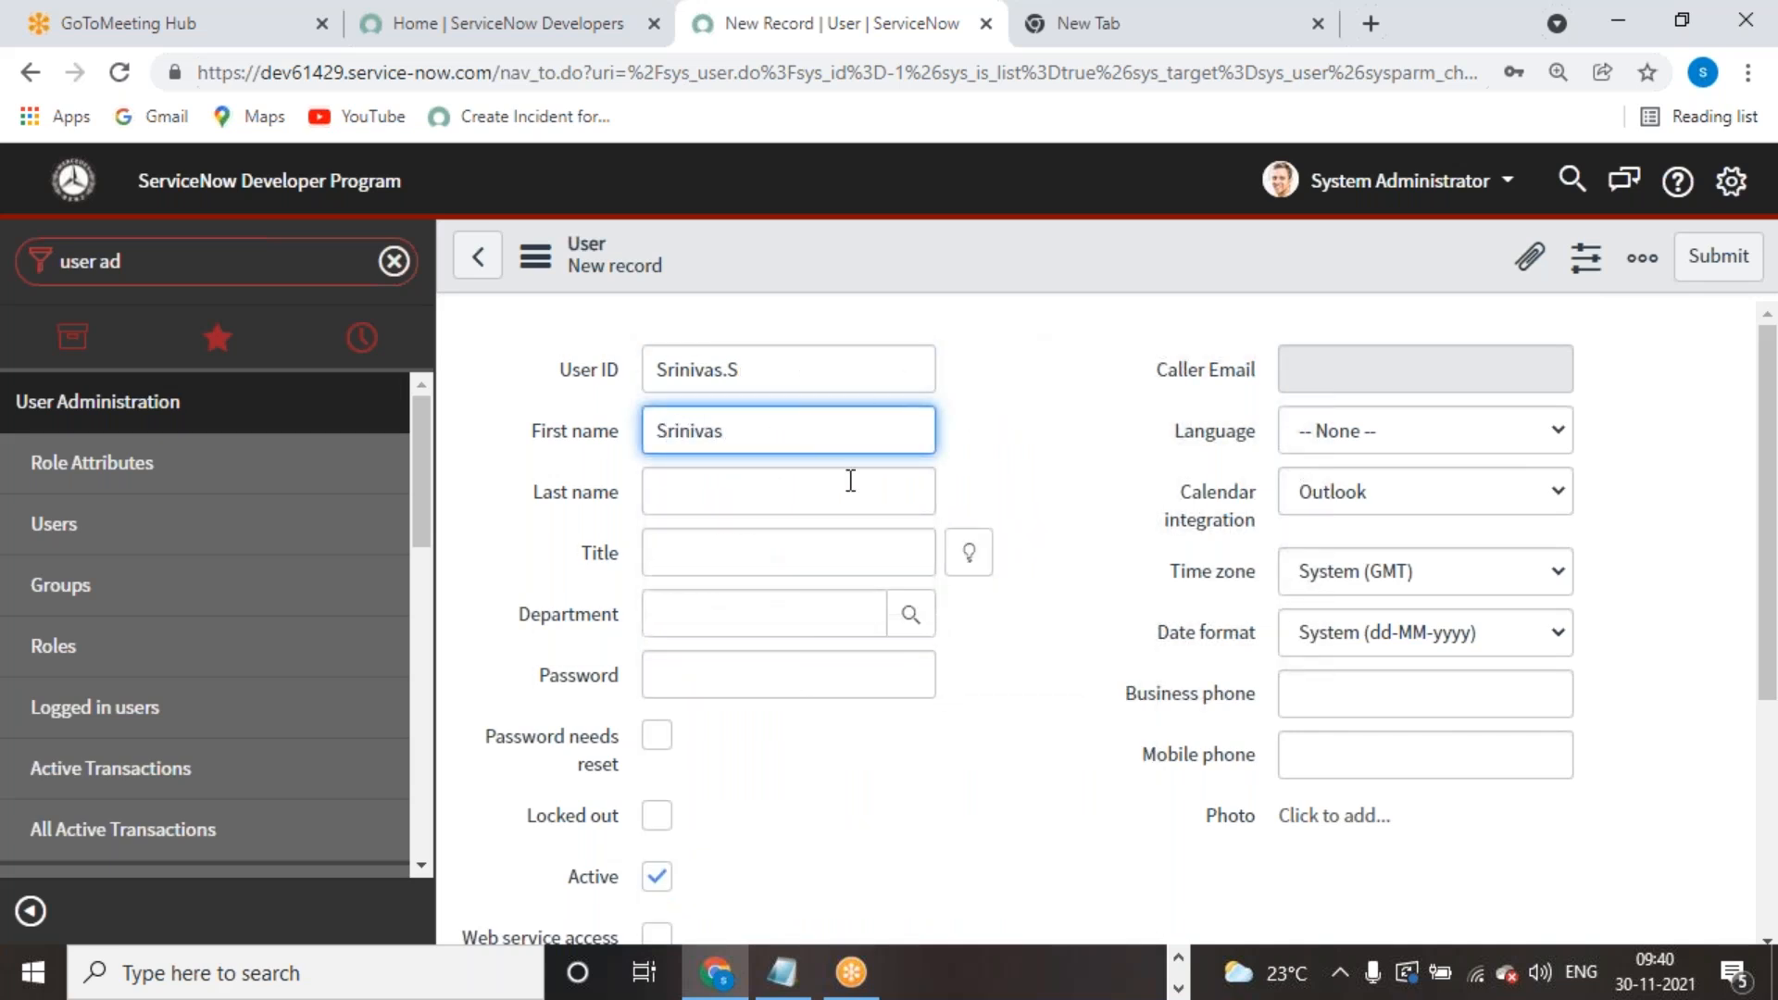
left_click(850, 481)
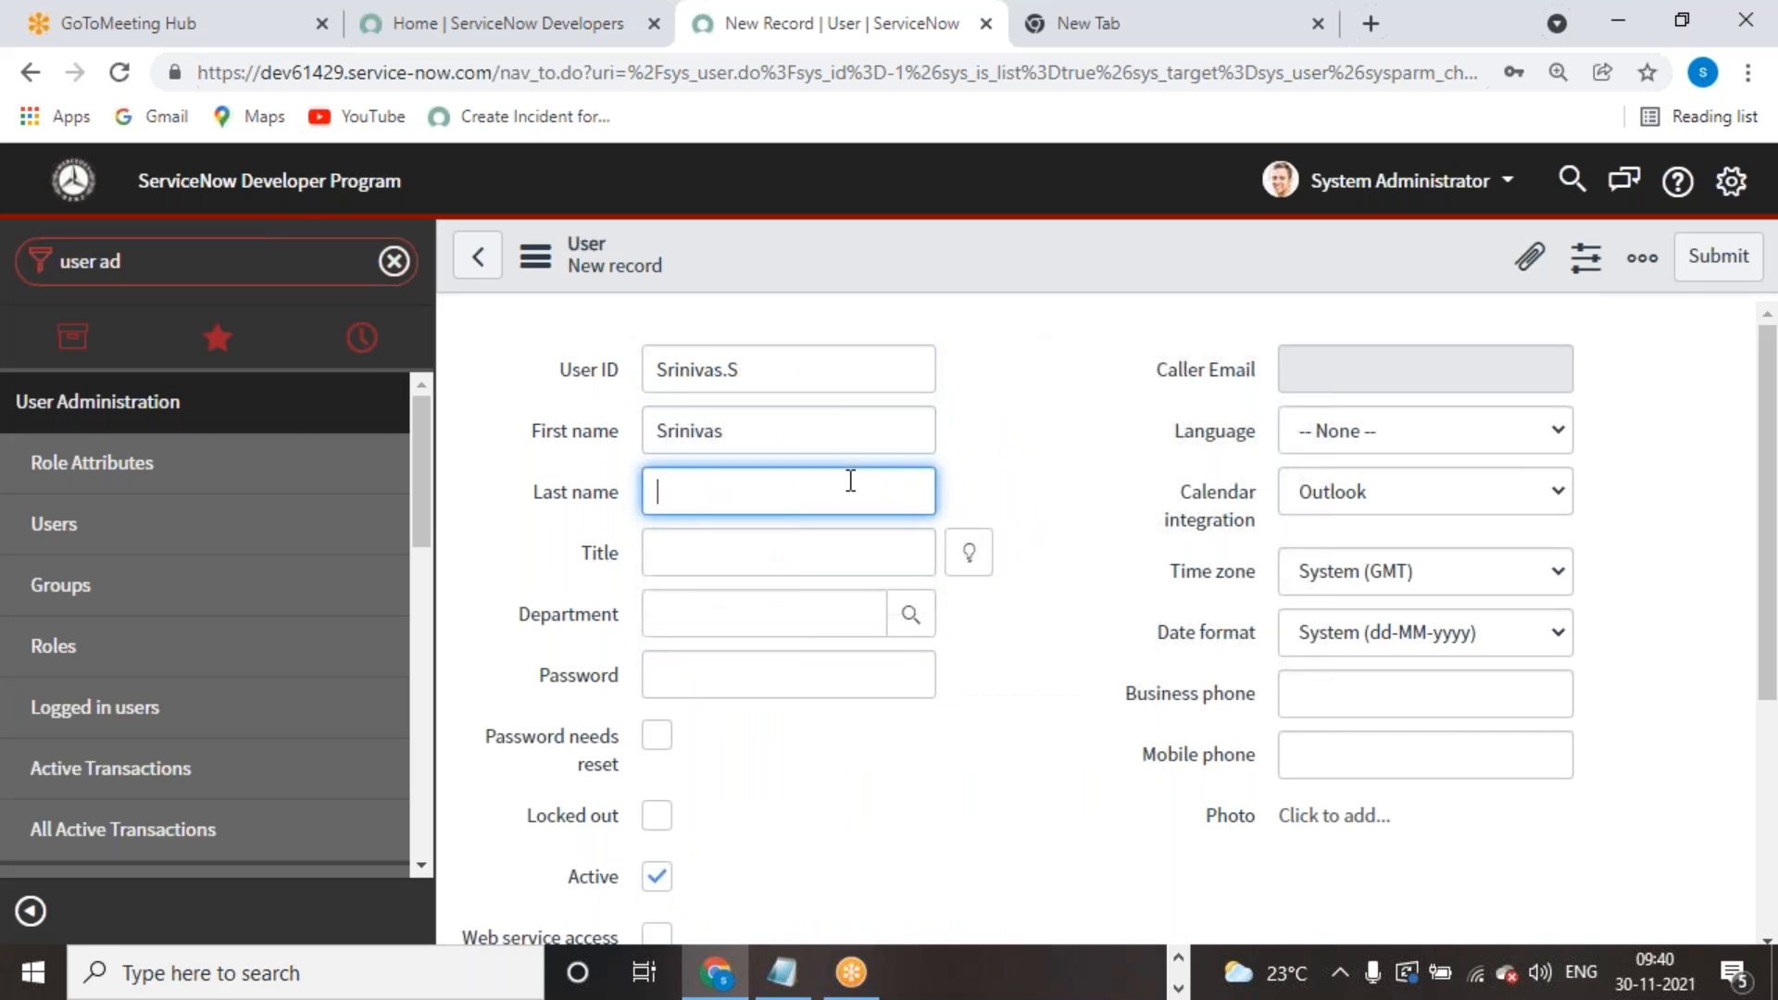
left_click(969, 551)
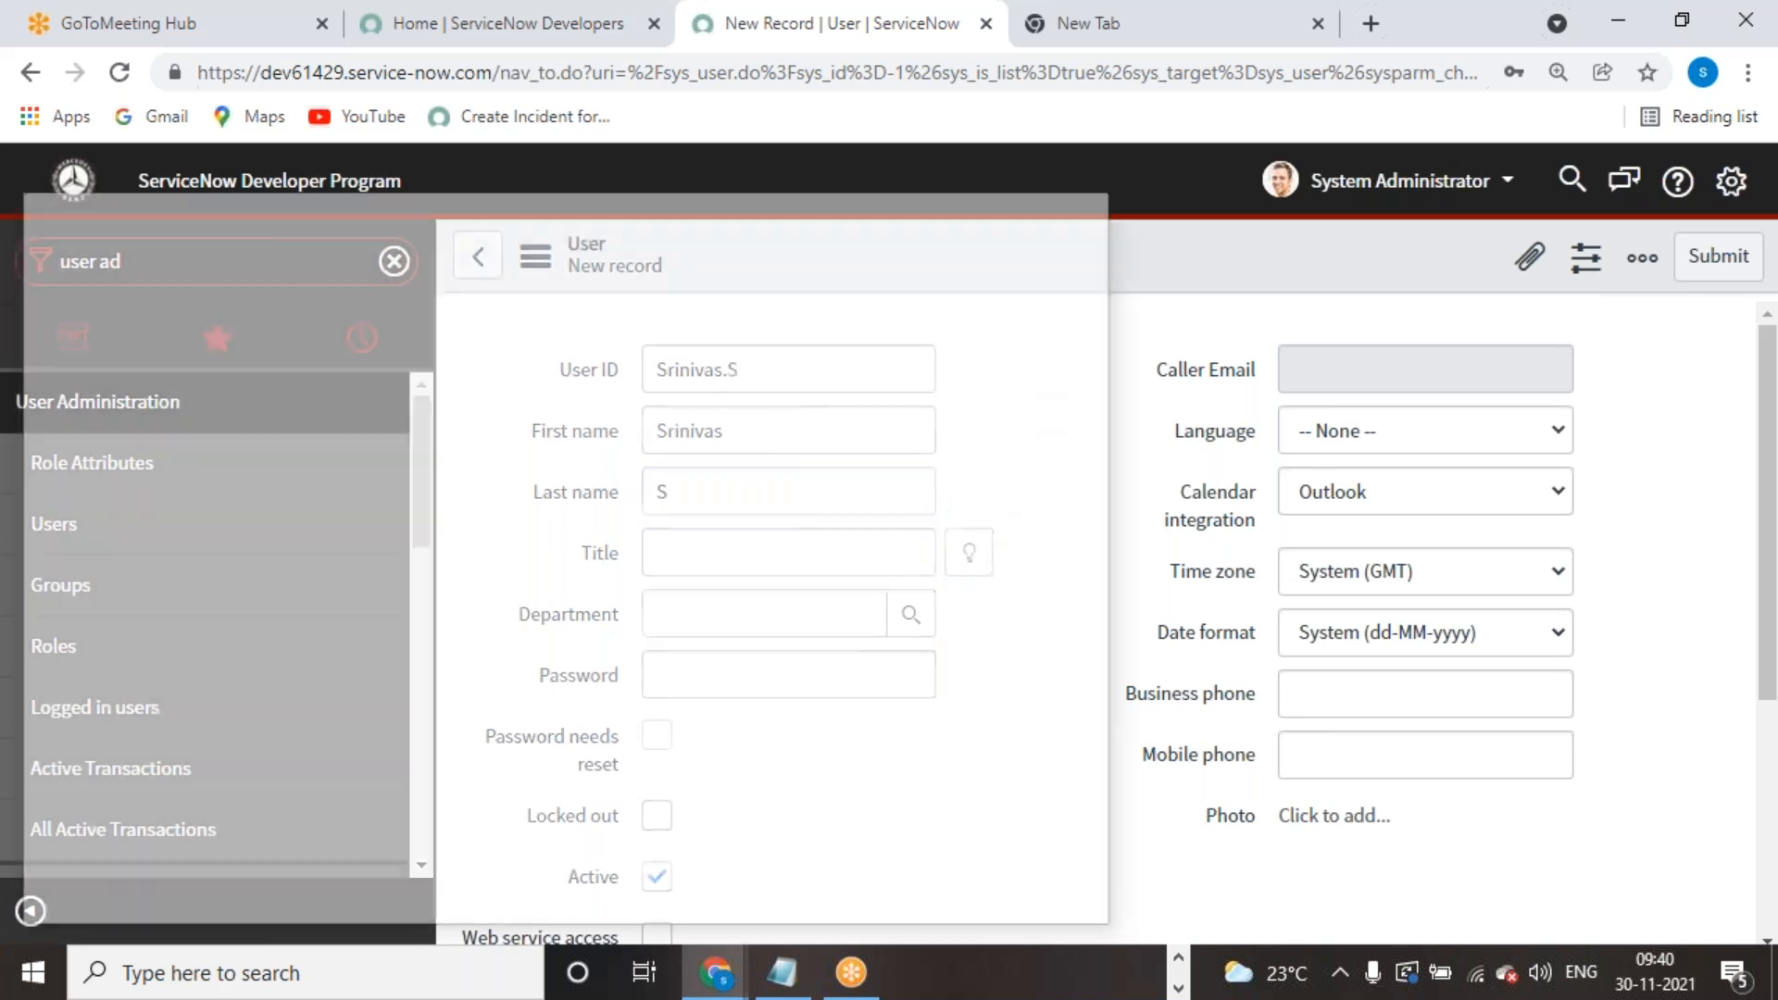
left_click(148, 656)
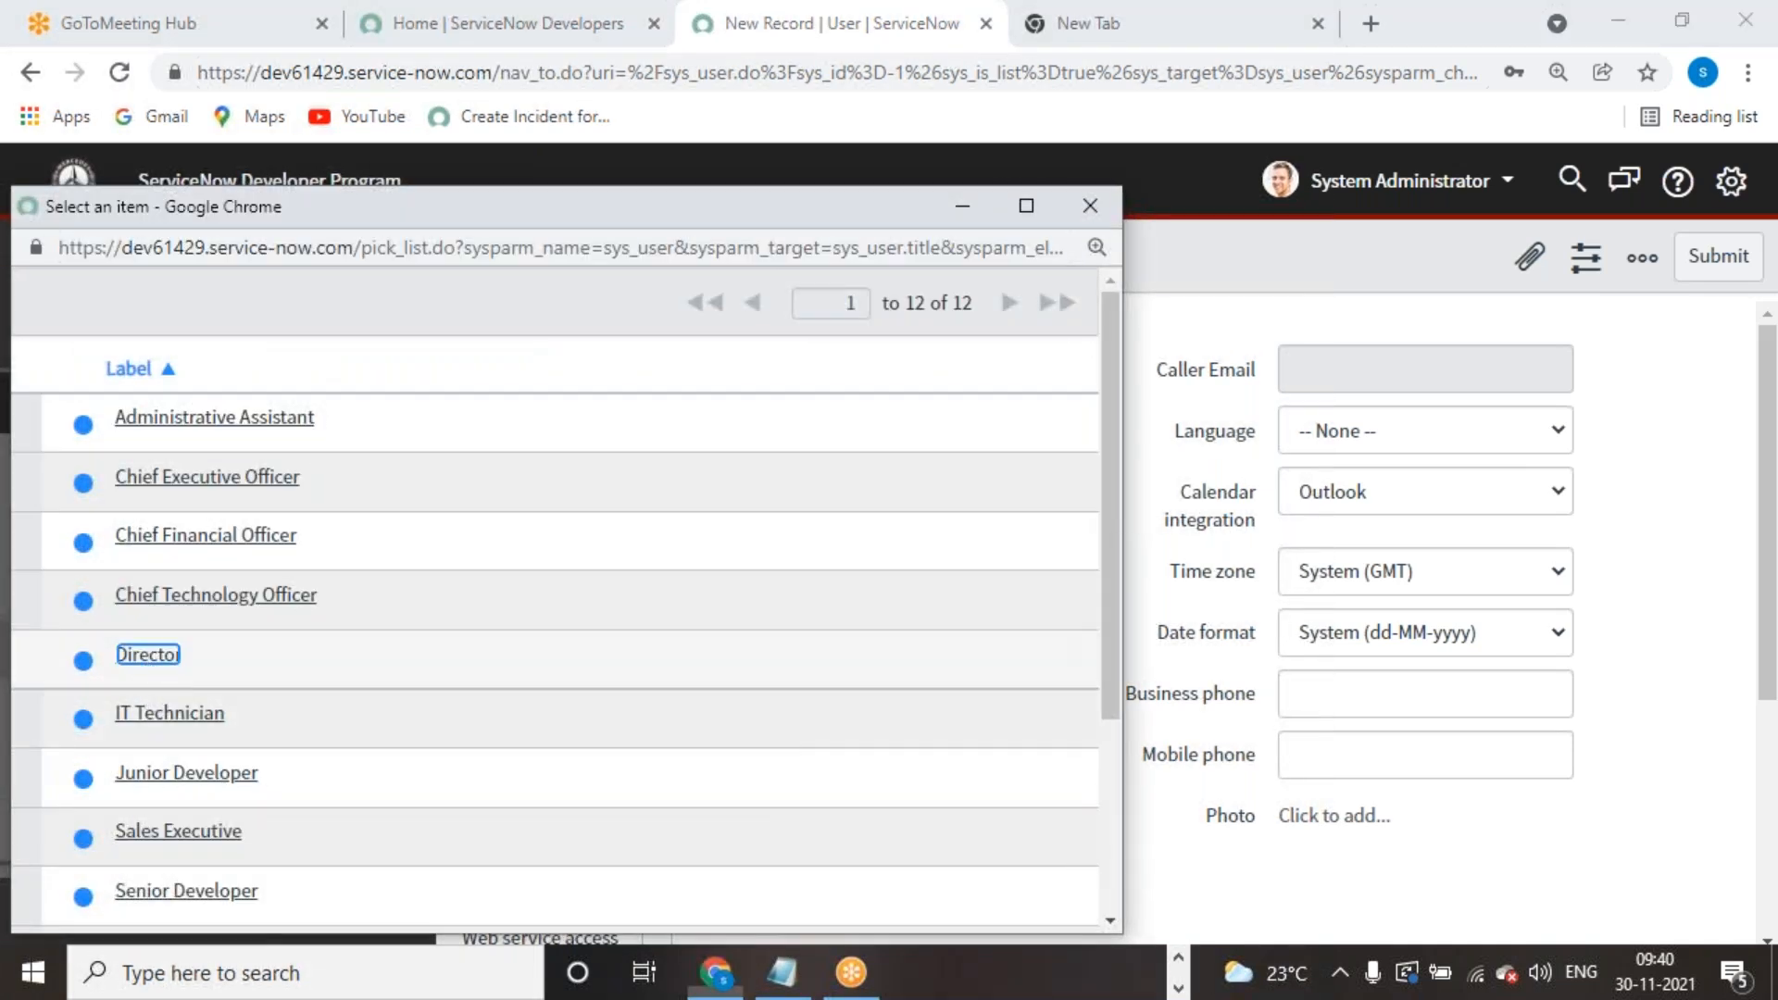
Step: Enter the new user's account password and save the record, staying on its form
left_click(907, 675)
type("••••")
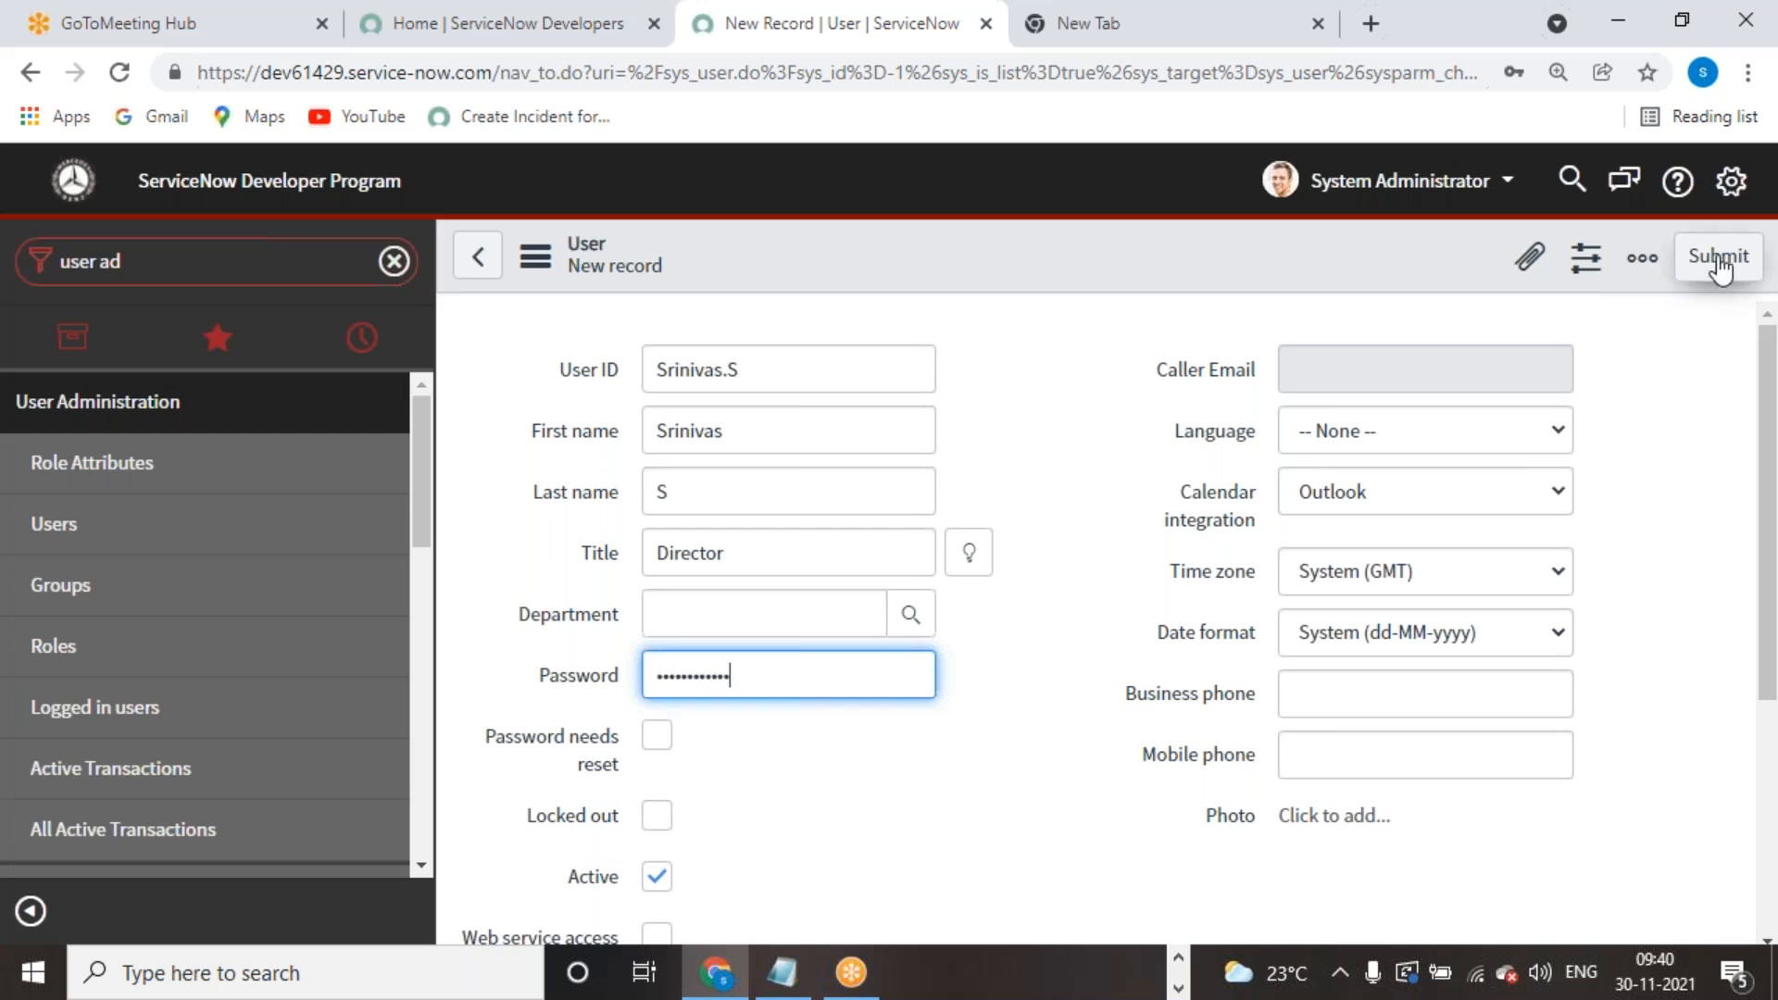
right_click(1145, 254)
left_click(1202, 270)
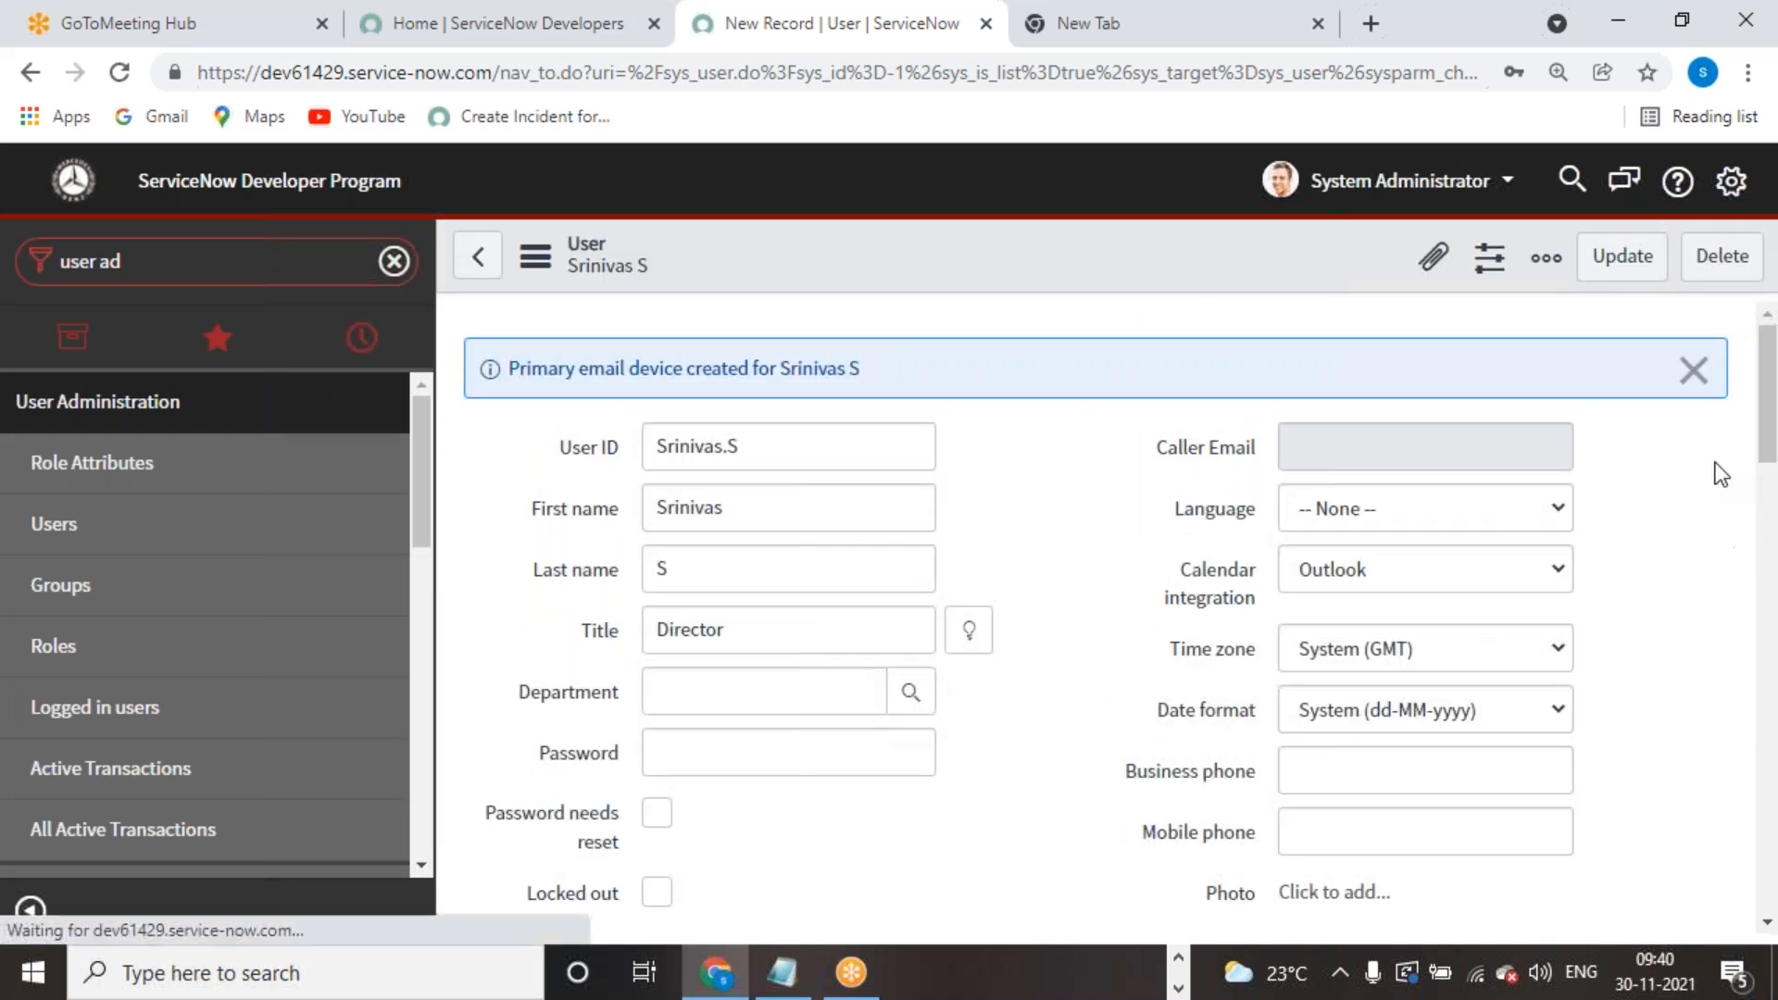
left_click(1716, 367)
Step: Edit the new user's roles and add servicenow_academy_admin and u_servicenow_academy_user to the Roles List
scroll(1056, 586, "down", 10)
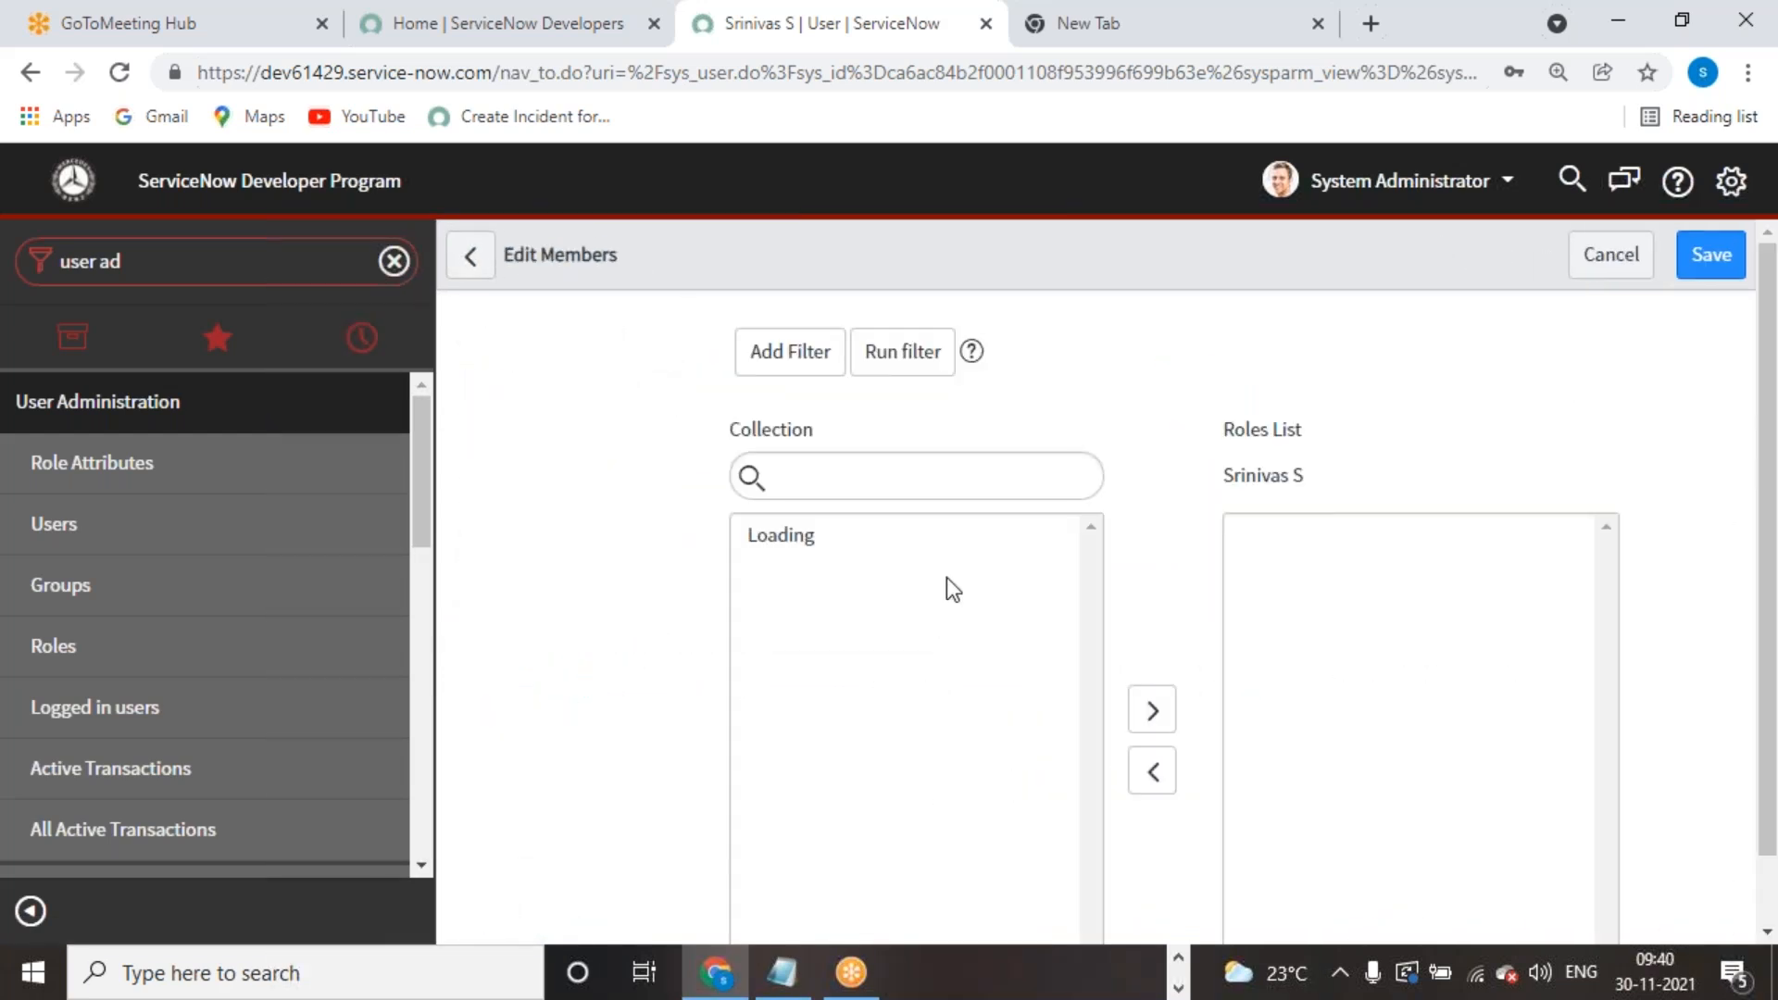
left_click(919, 632)
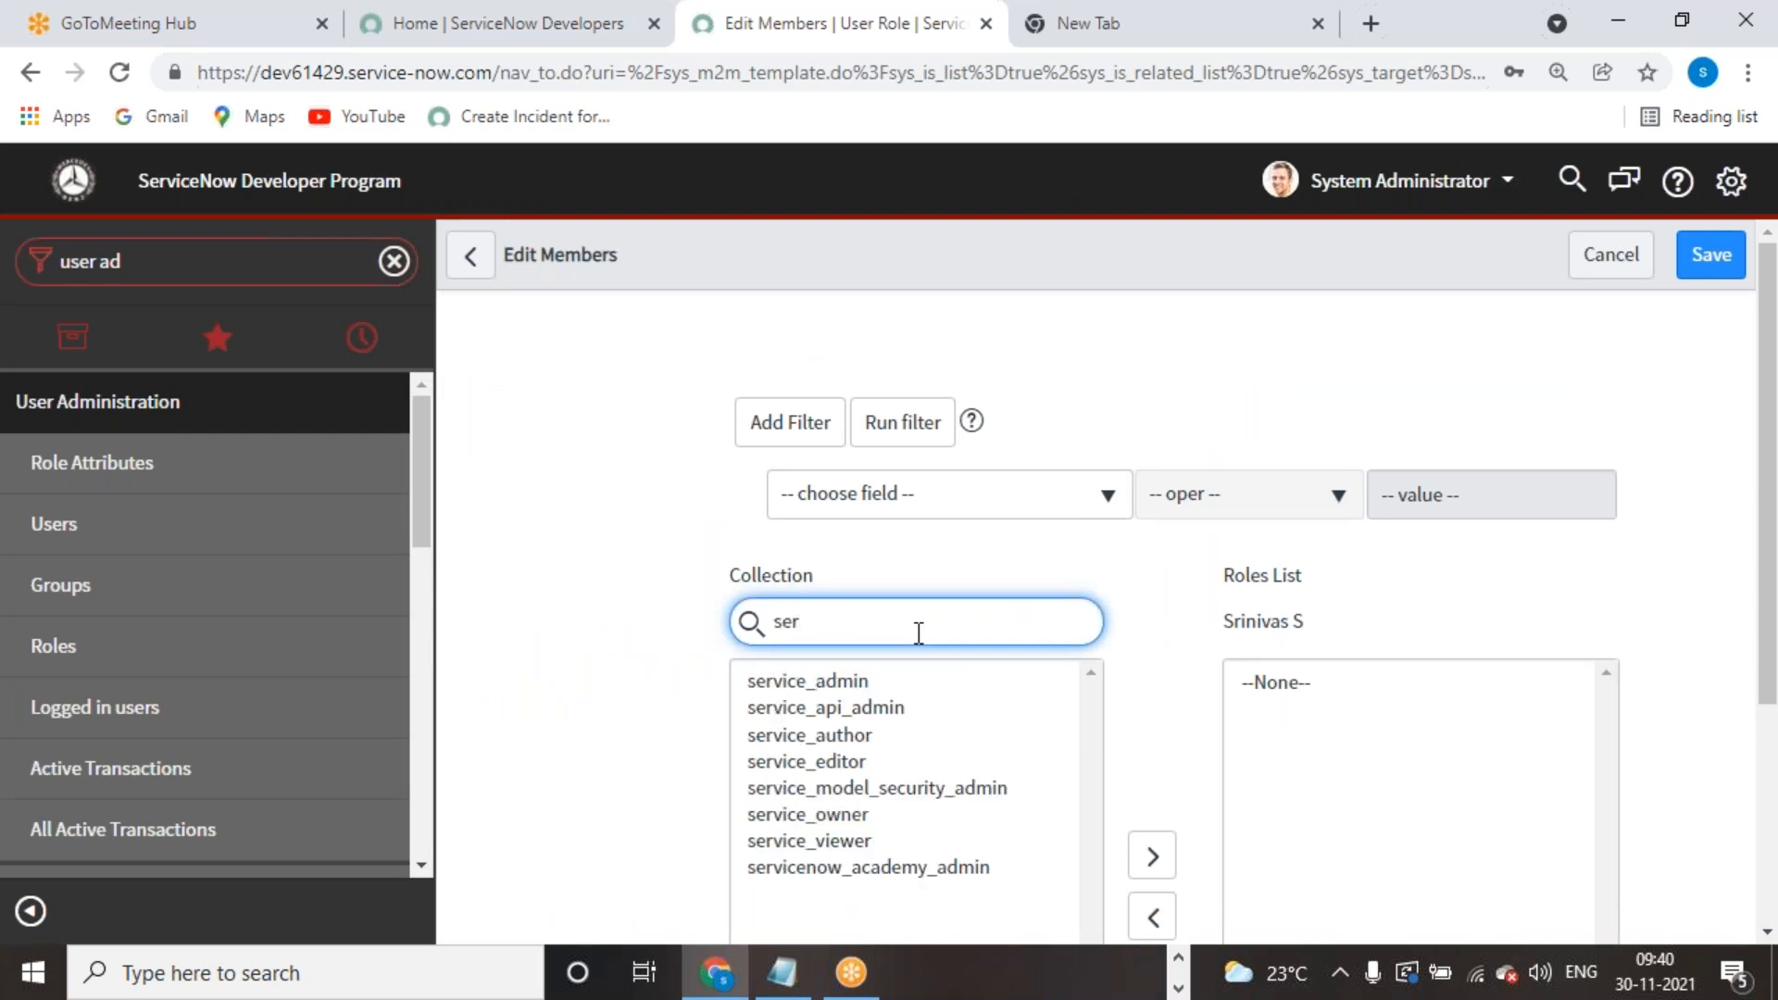
left_click(946, 865)
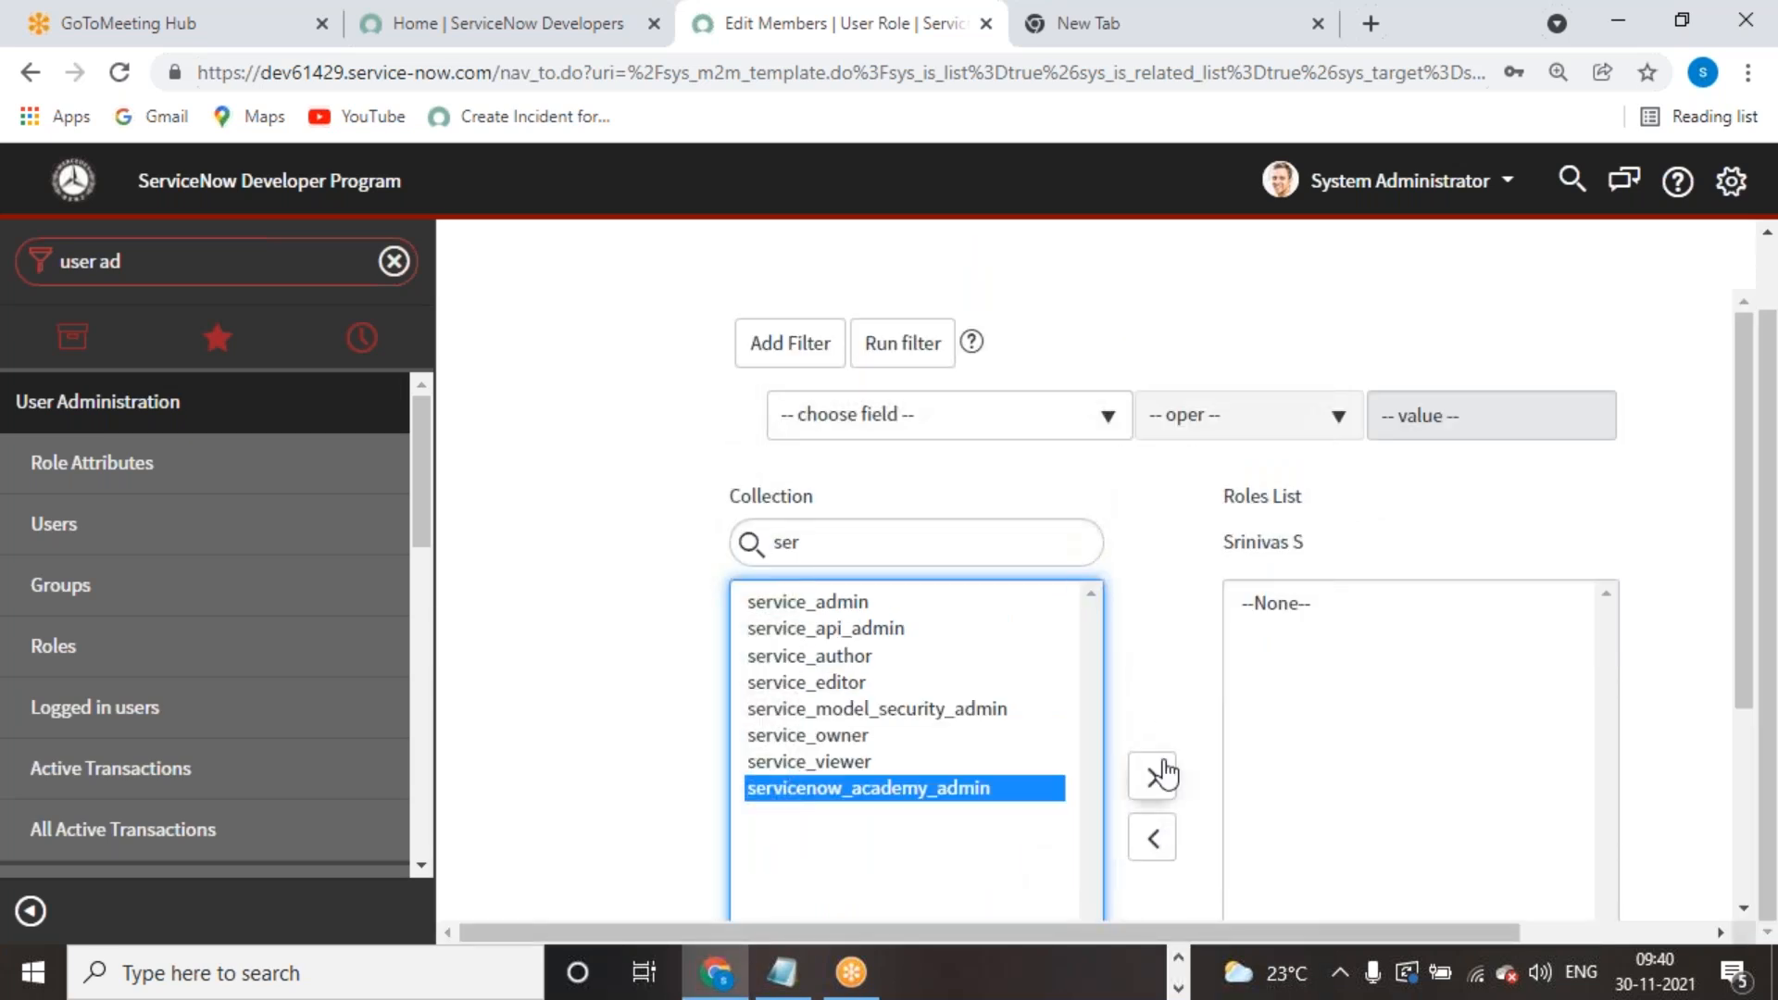
left_click(1152, 776)
double_click(900, 434)
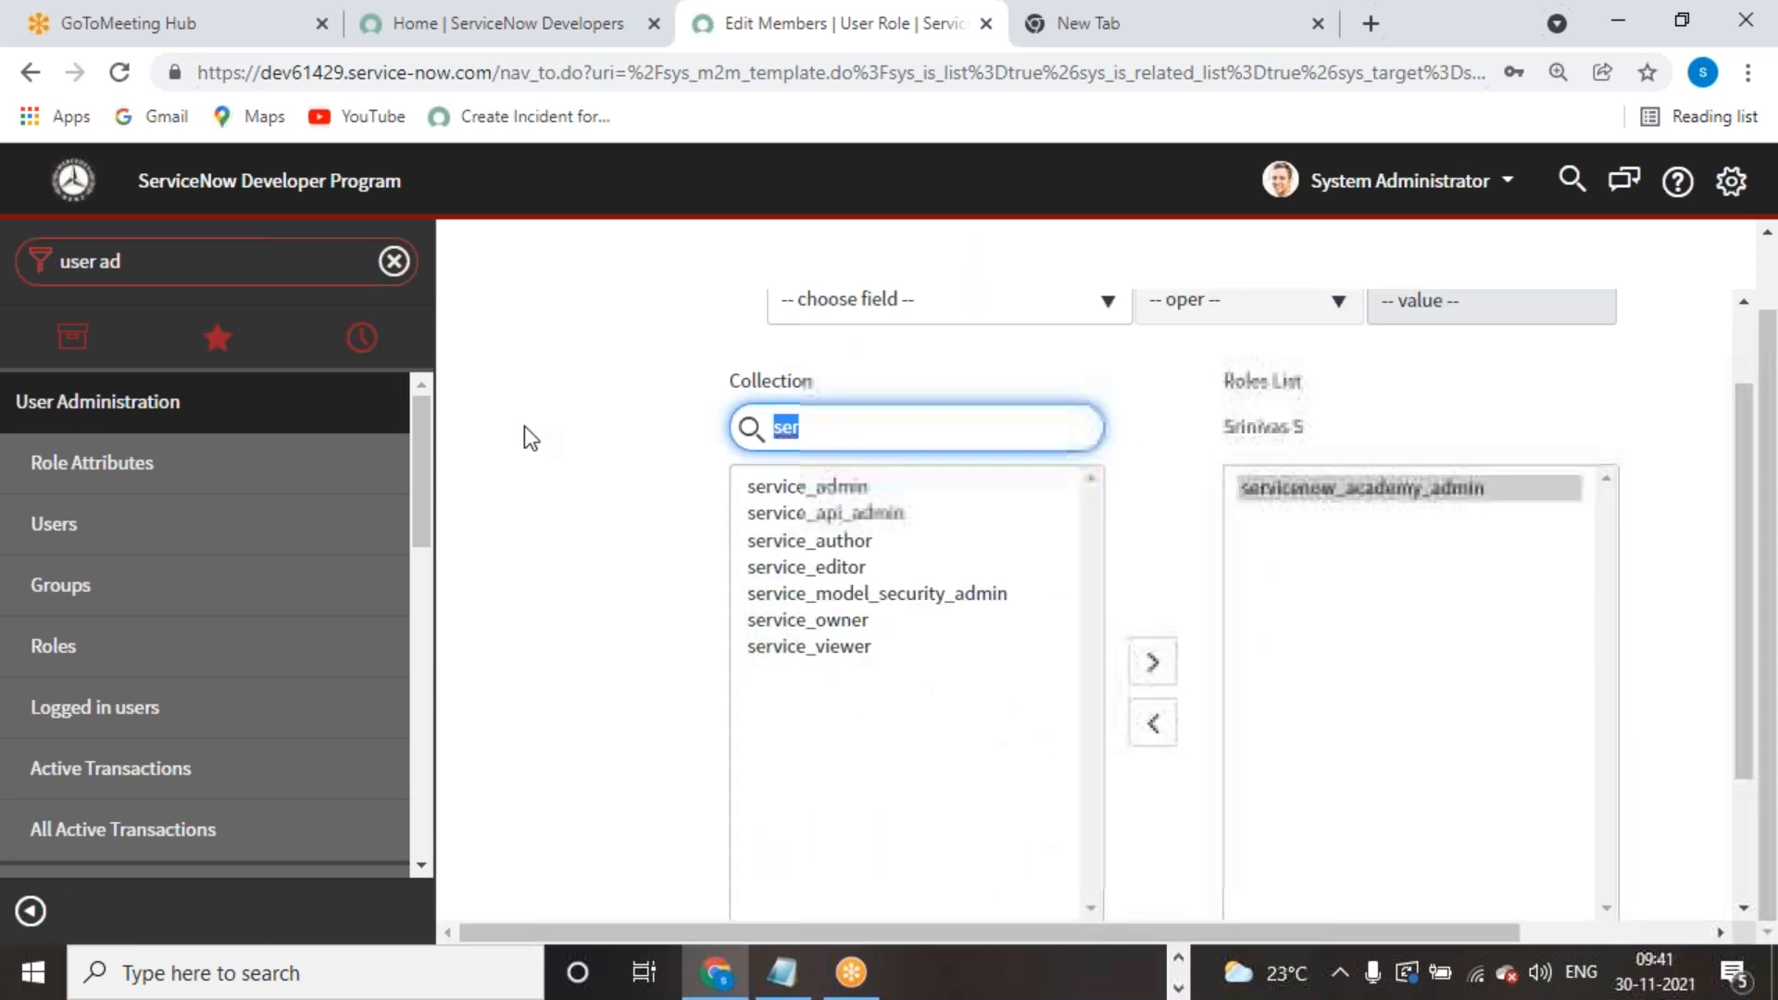
type("u_")
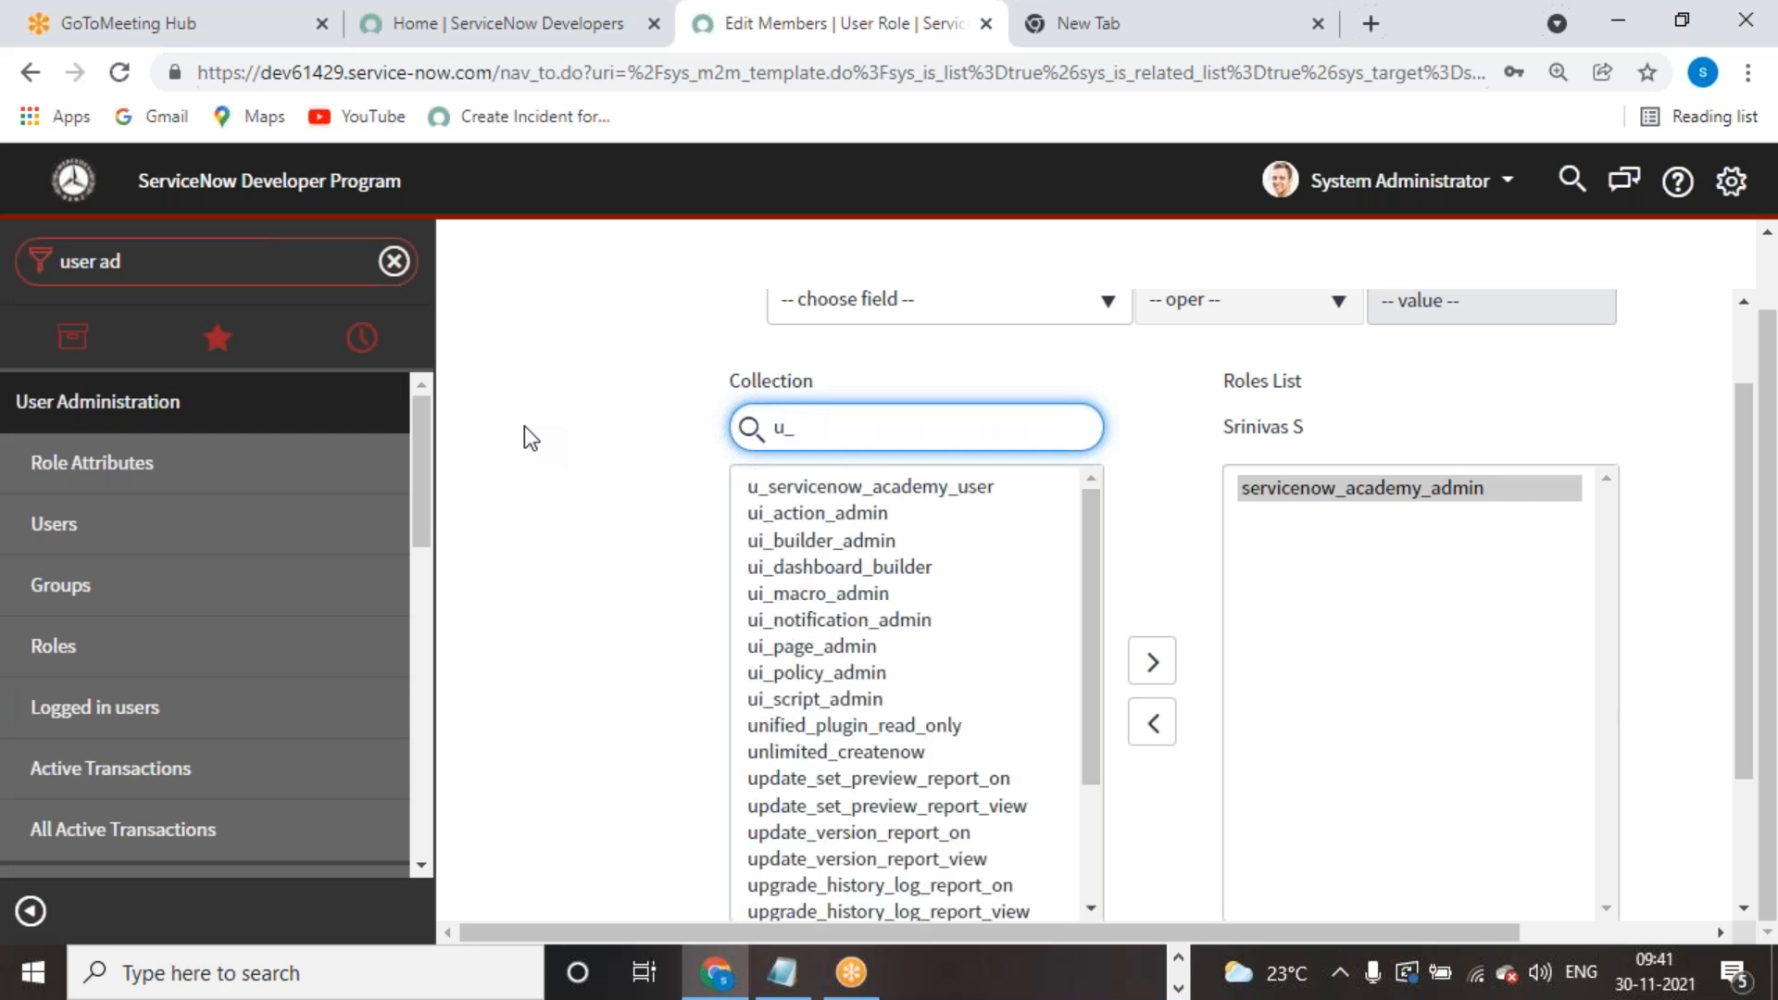
left_click(785, 487)
left_click(1151, 661)
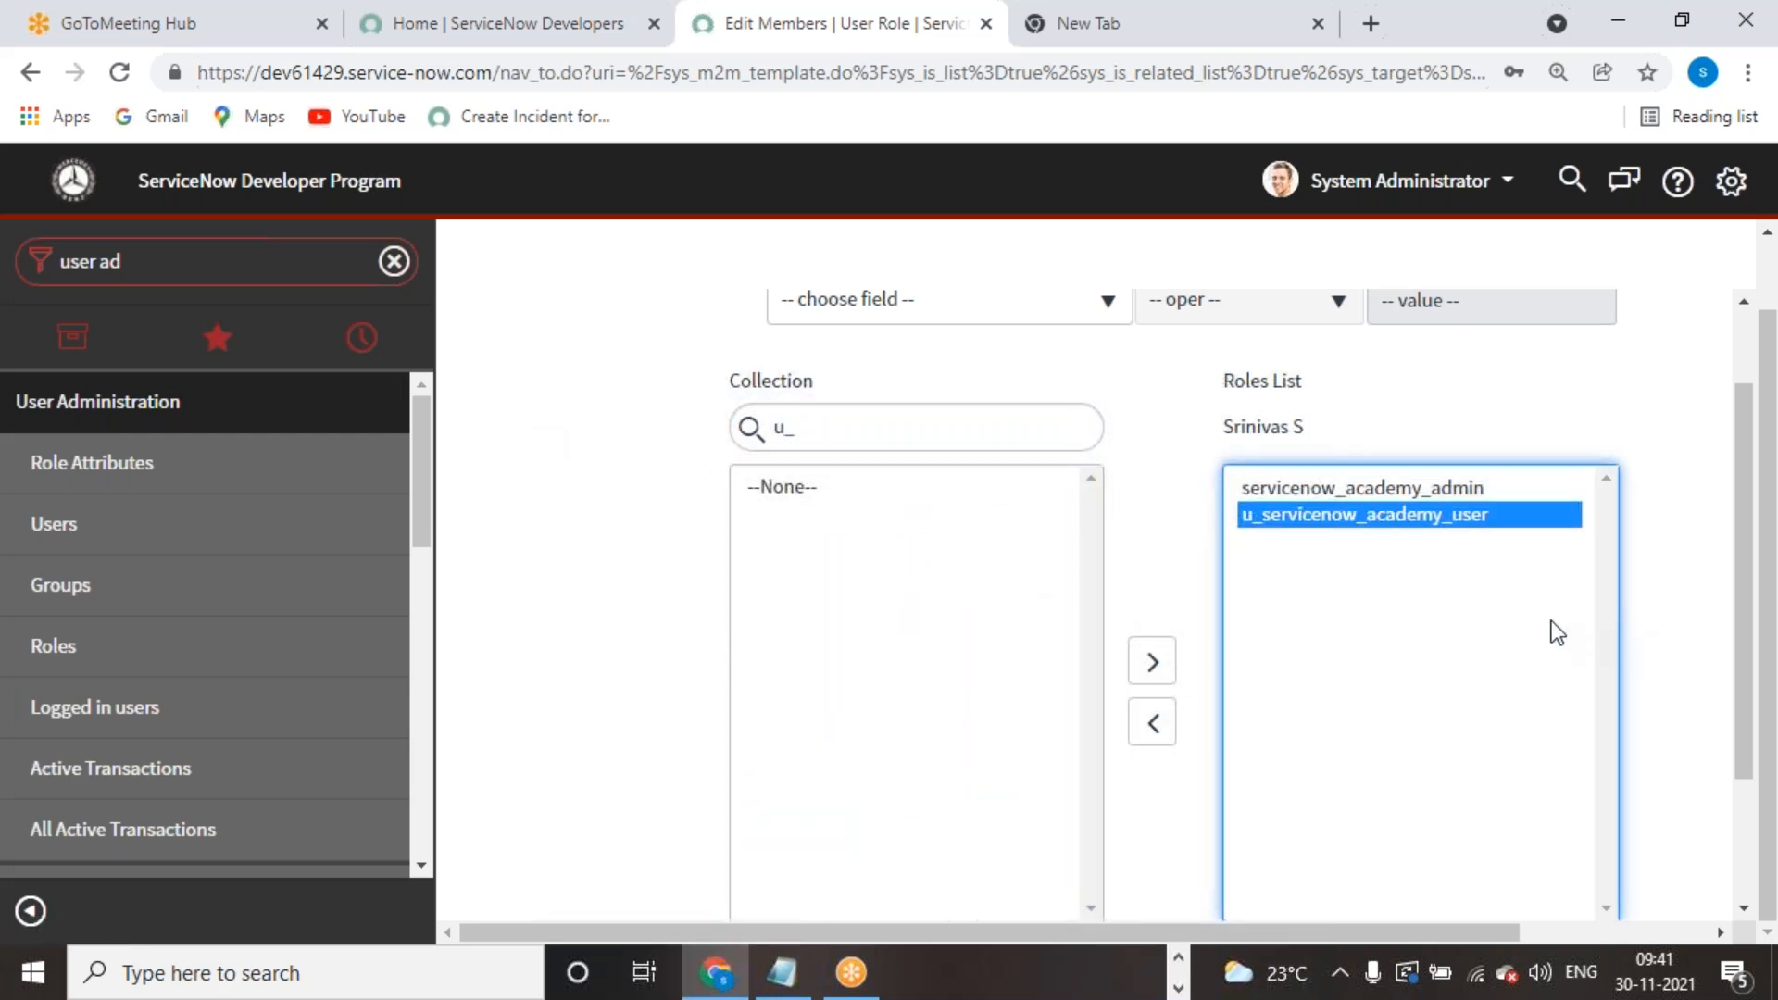
Step: Remove servicenow_academy_admin from the new user's Roles List and save the role assignment
left_click(1424, 487)
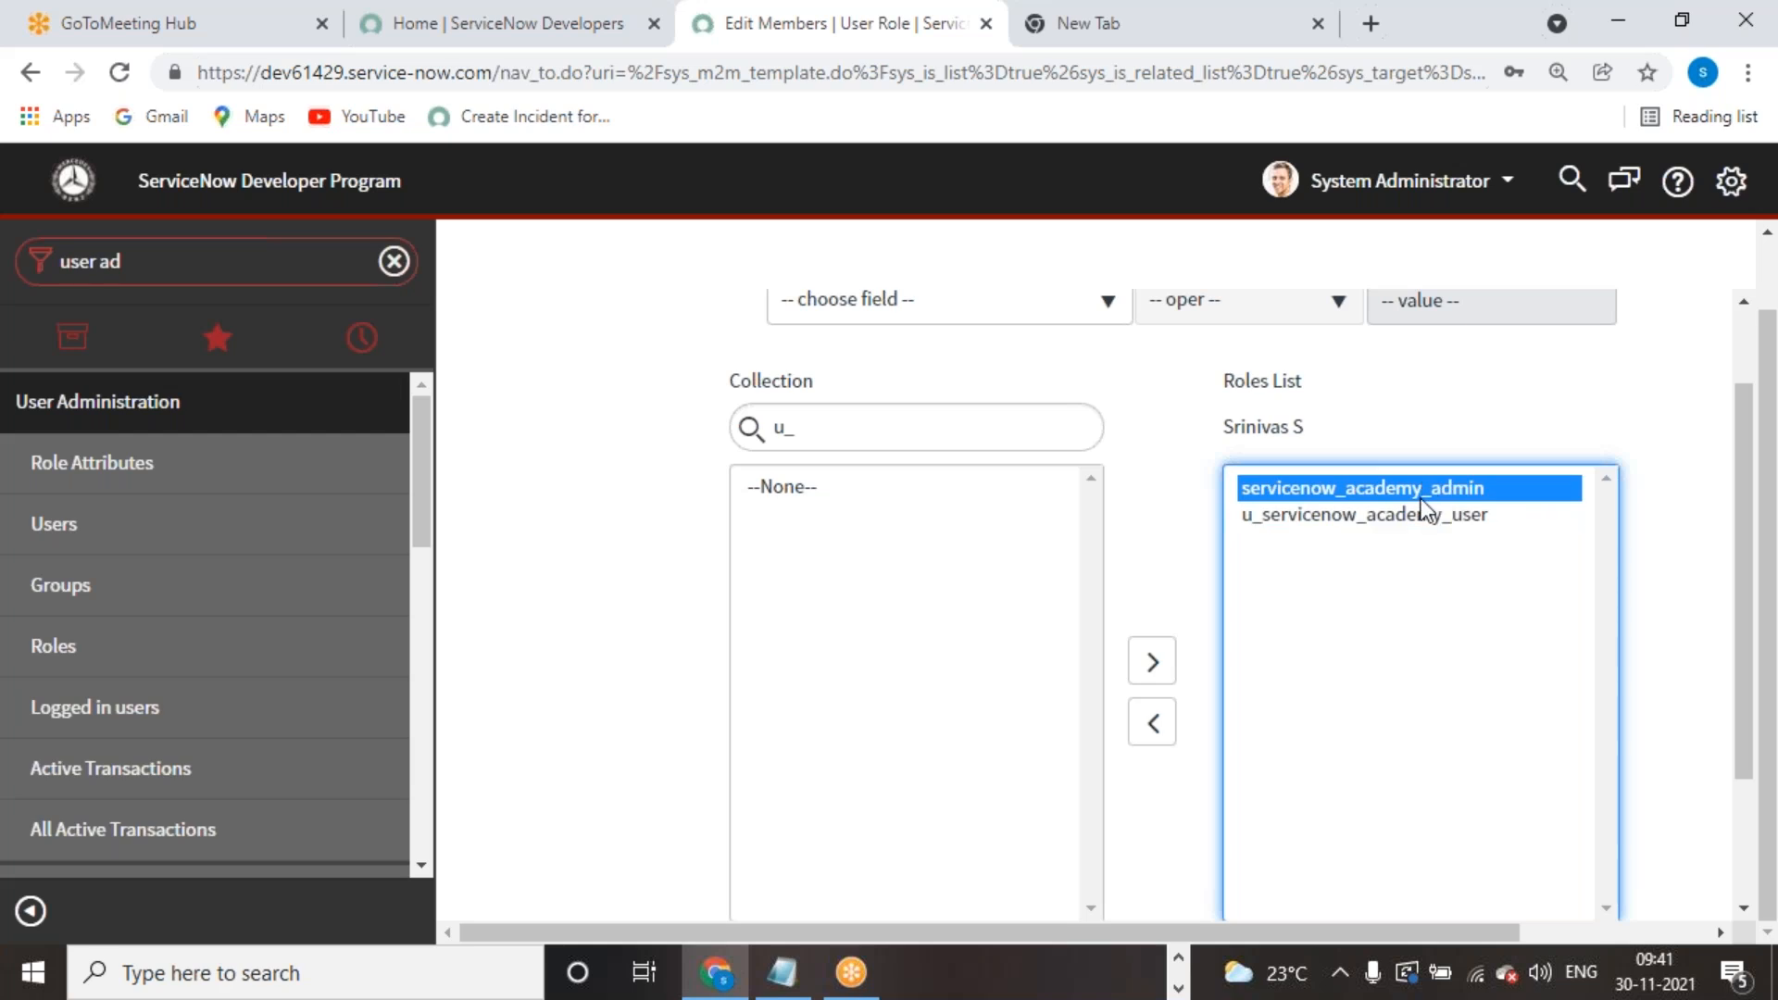
left_click(1153, 731)
scroll(1444, 695, "down", 2)
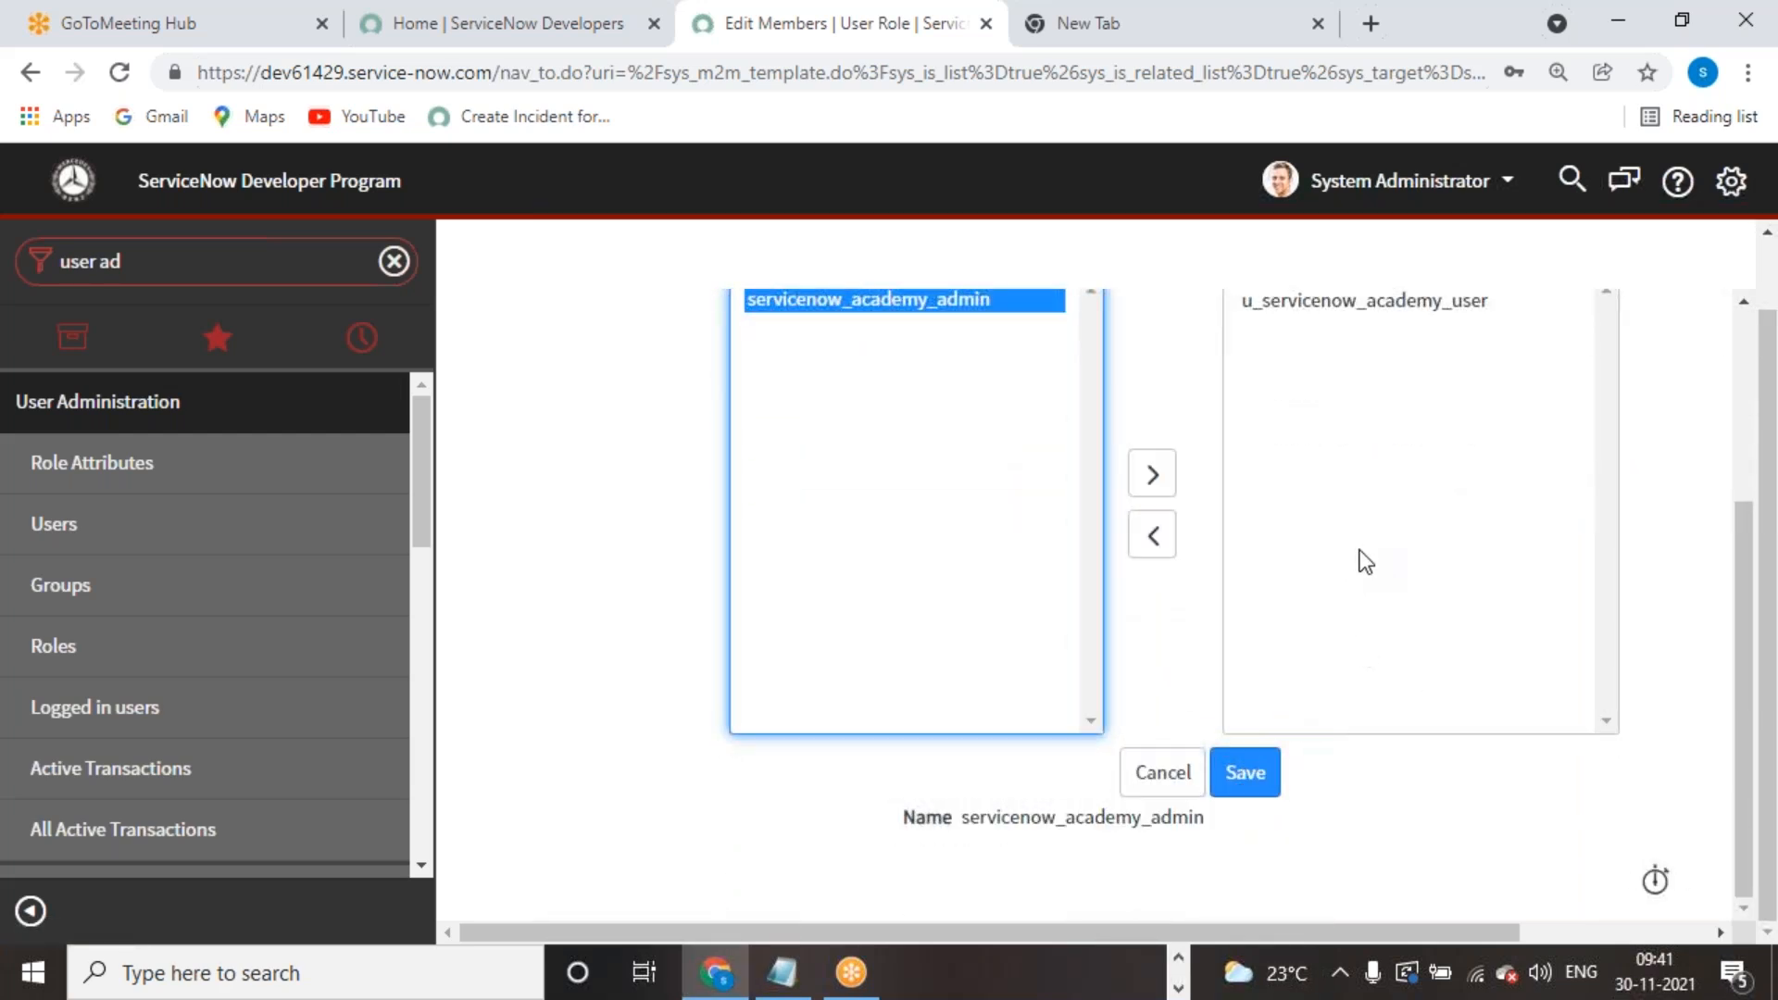
scroll(1369, 548, "up", 3)
scroll(1347, 685, "down", 3)
left_click(1248, 776)
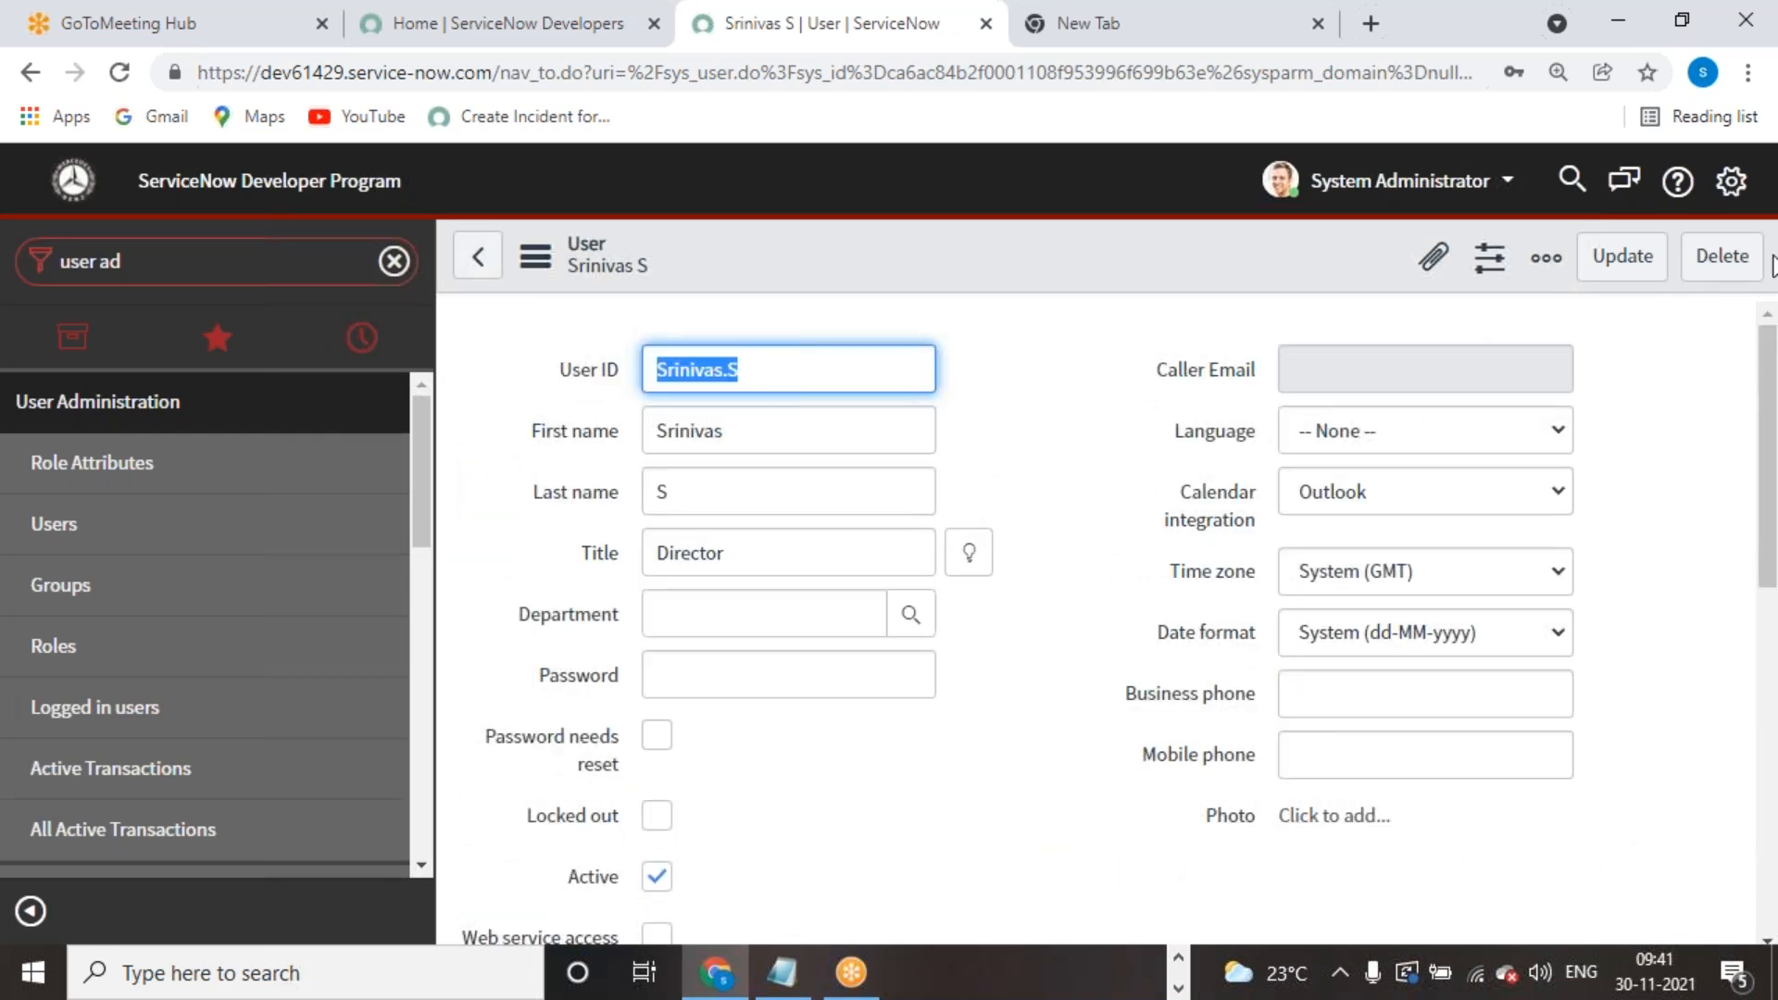
Step: Update the new user's record and dismiss the browser's offer to save the password
left_click(1620, 264)
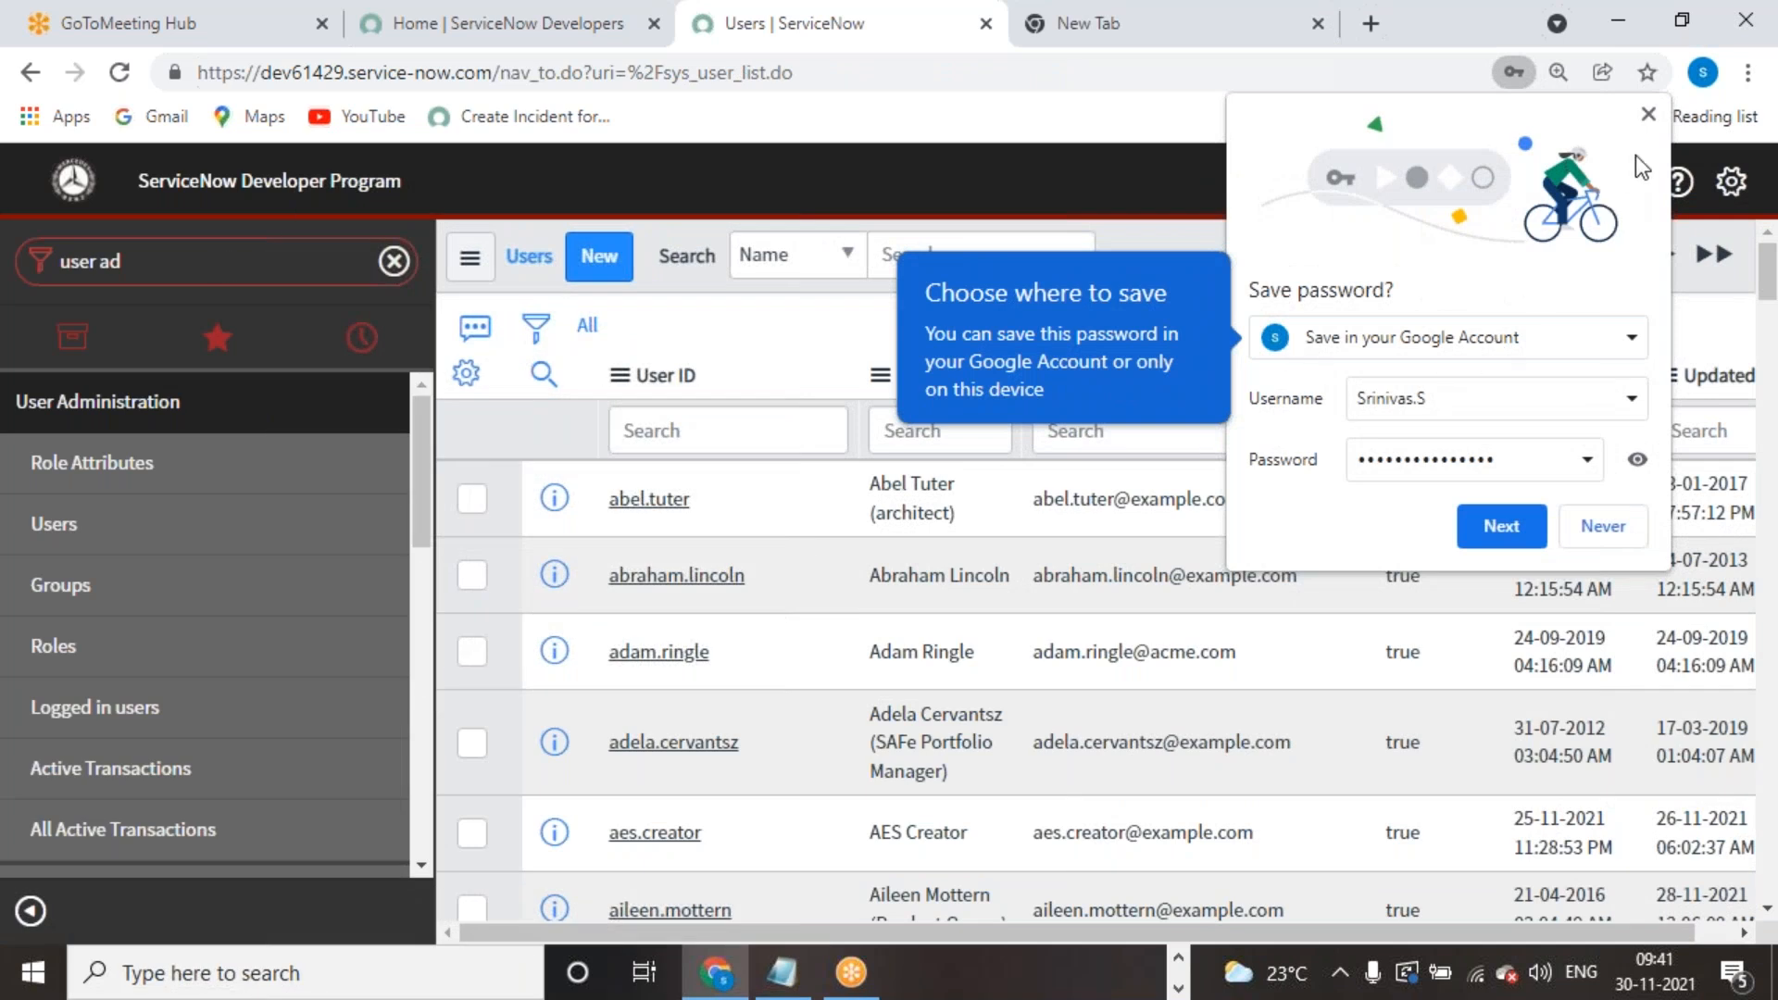
left_click(1472, 525)
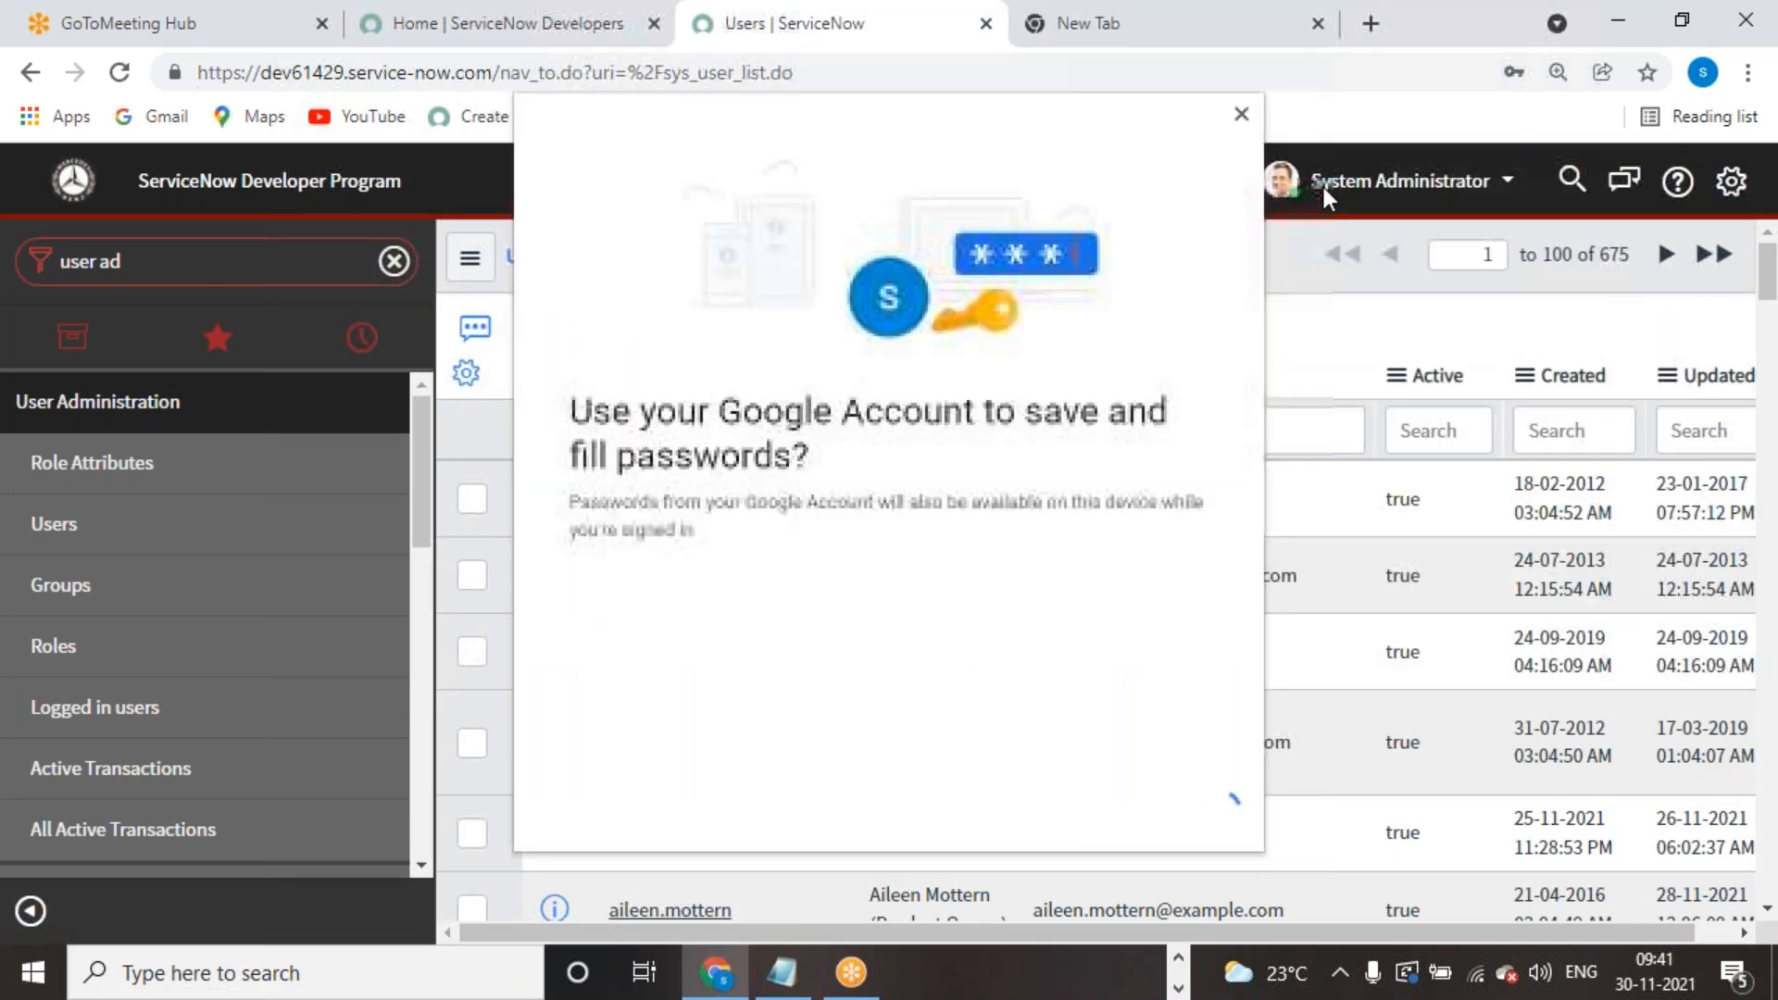
left_click(1242, 115)
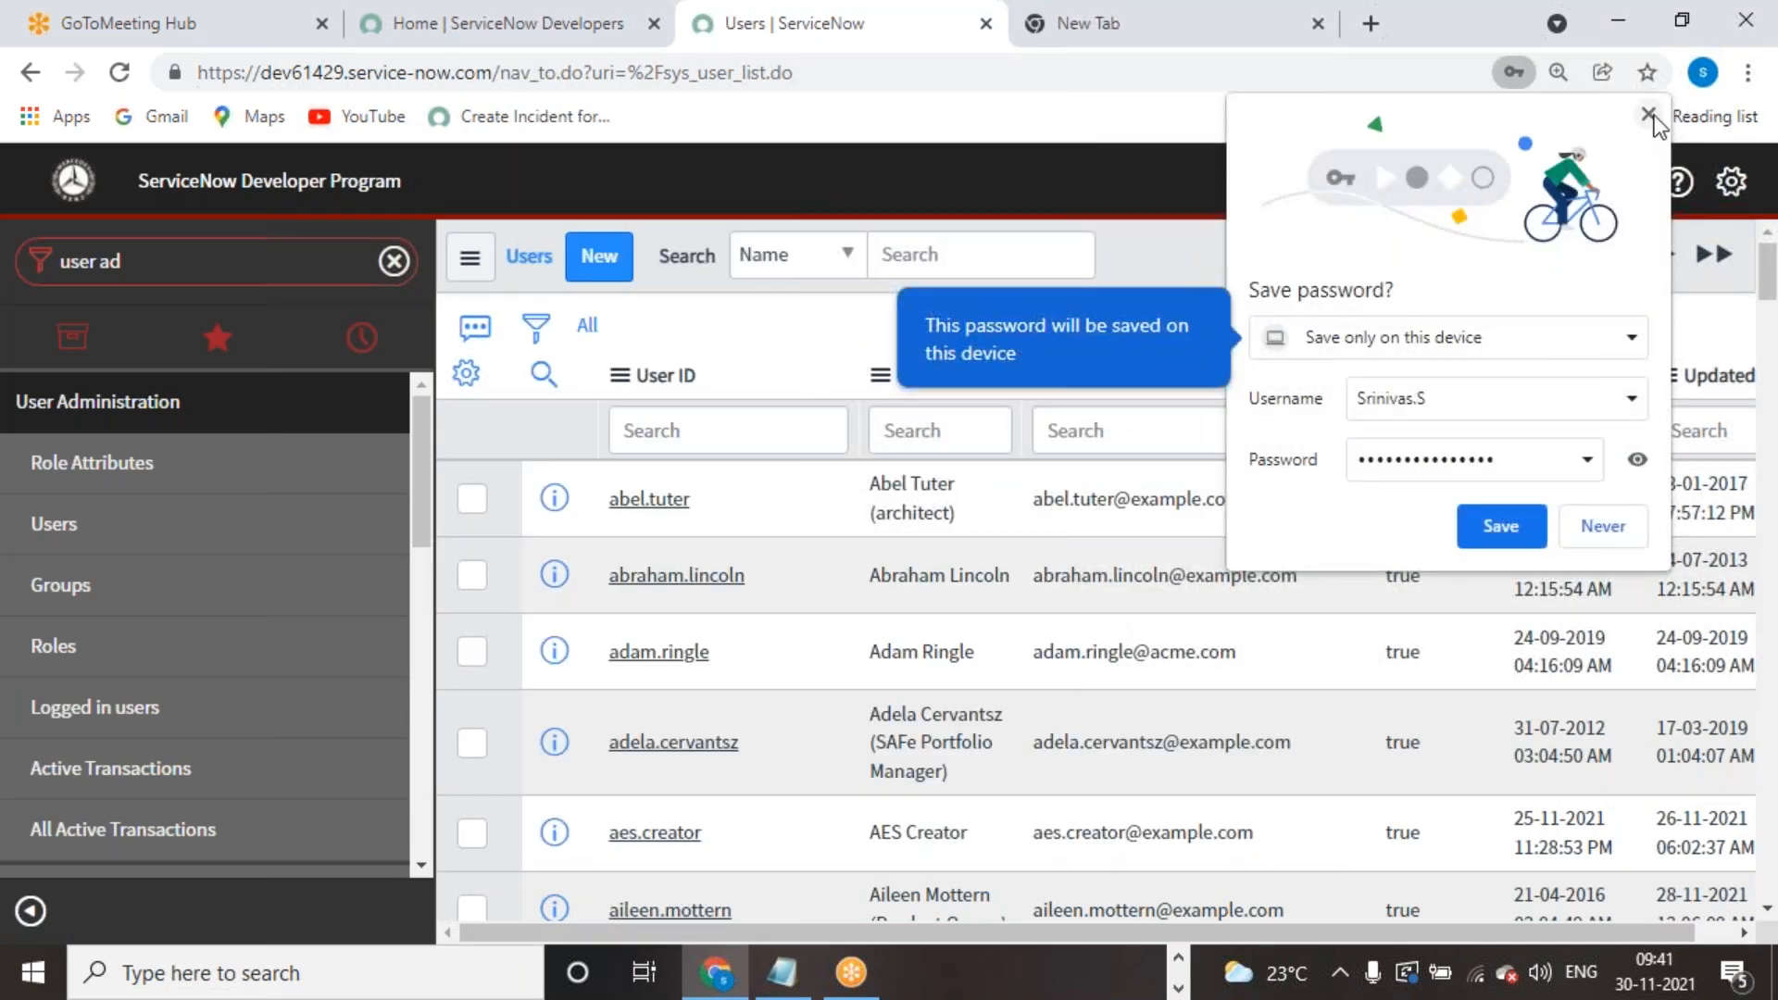
left_click(1649, 115)
left_click(154, 263)
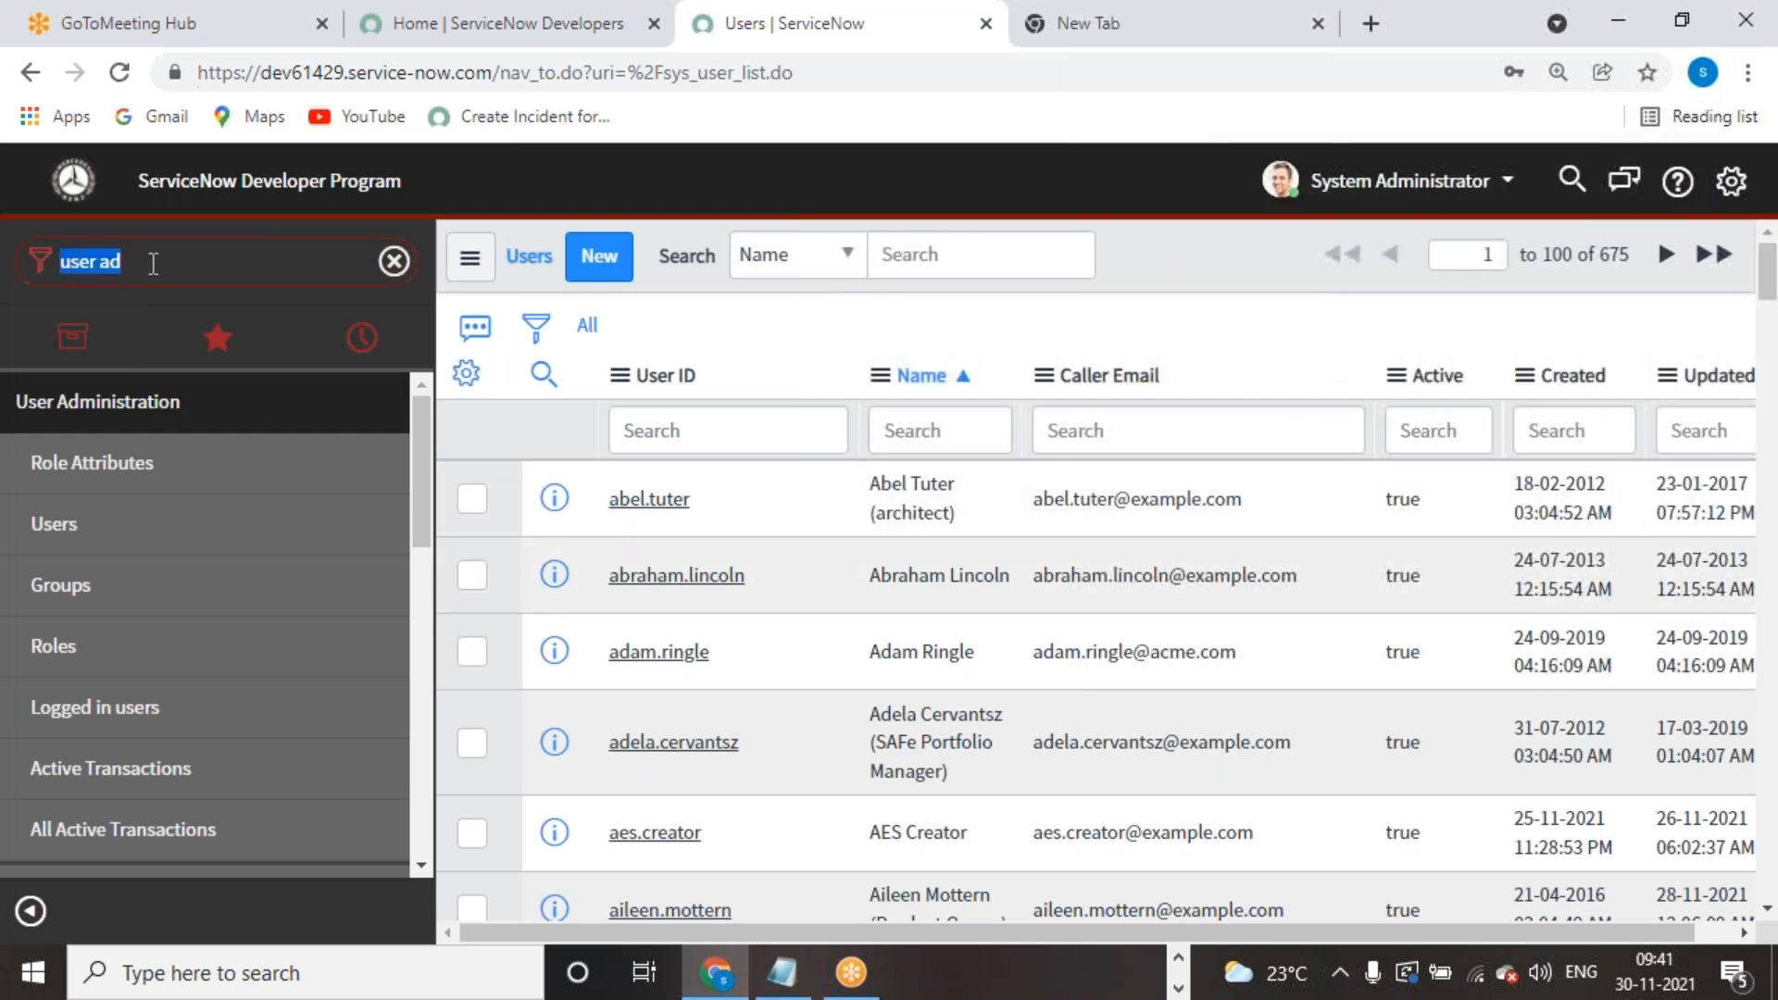
Step: Impersonate the newly created user, searching by first name
left_click(1434, 182)
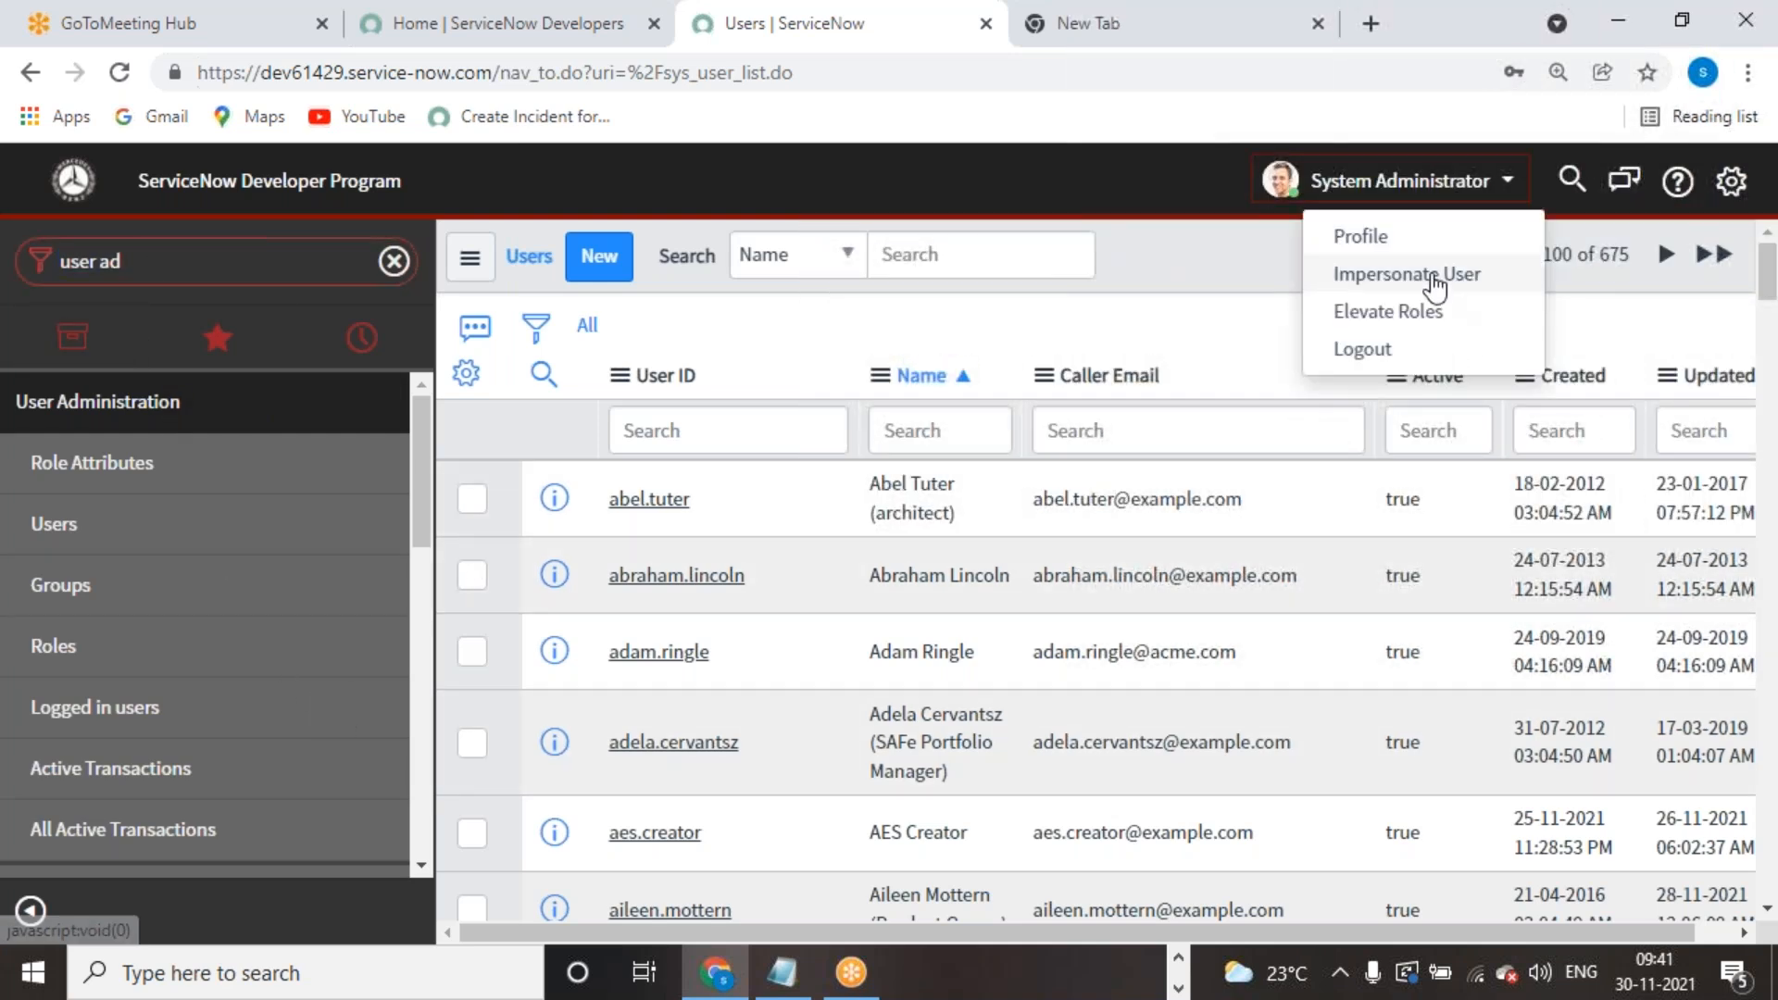
left_click(1428, 270)
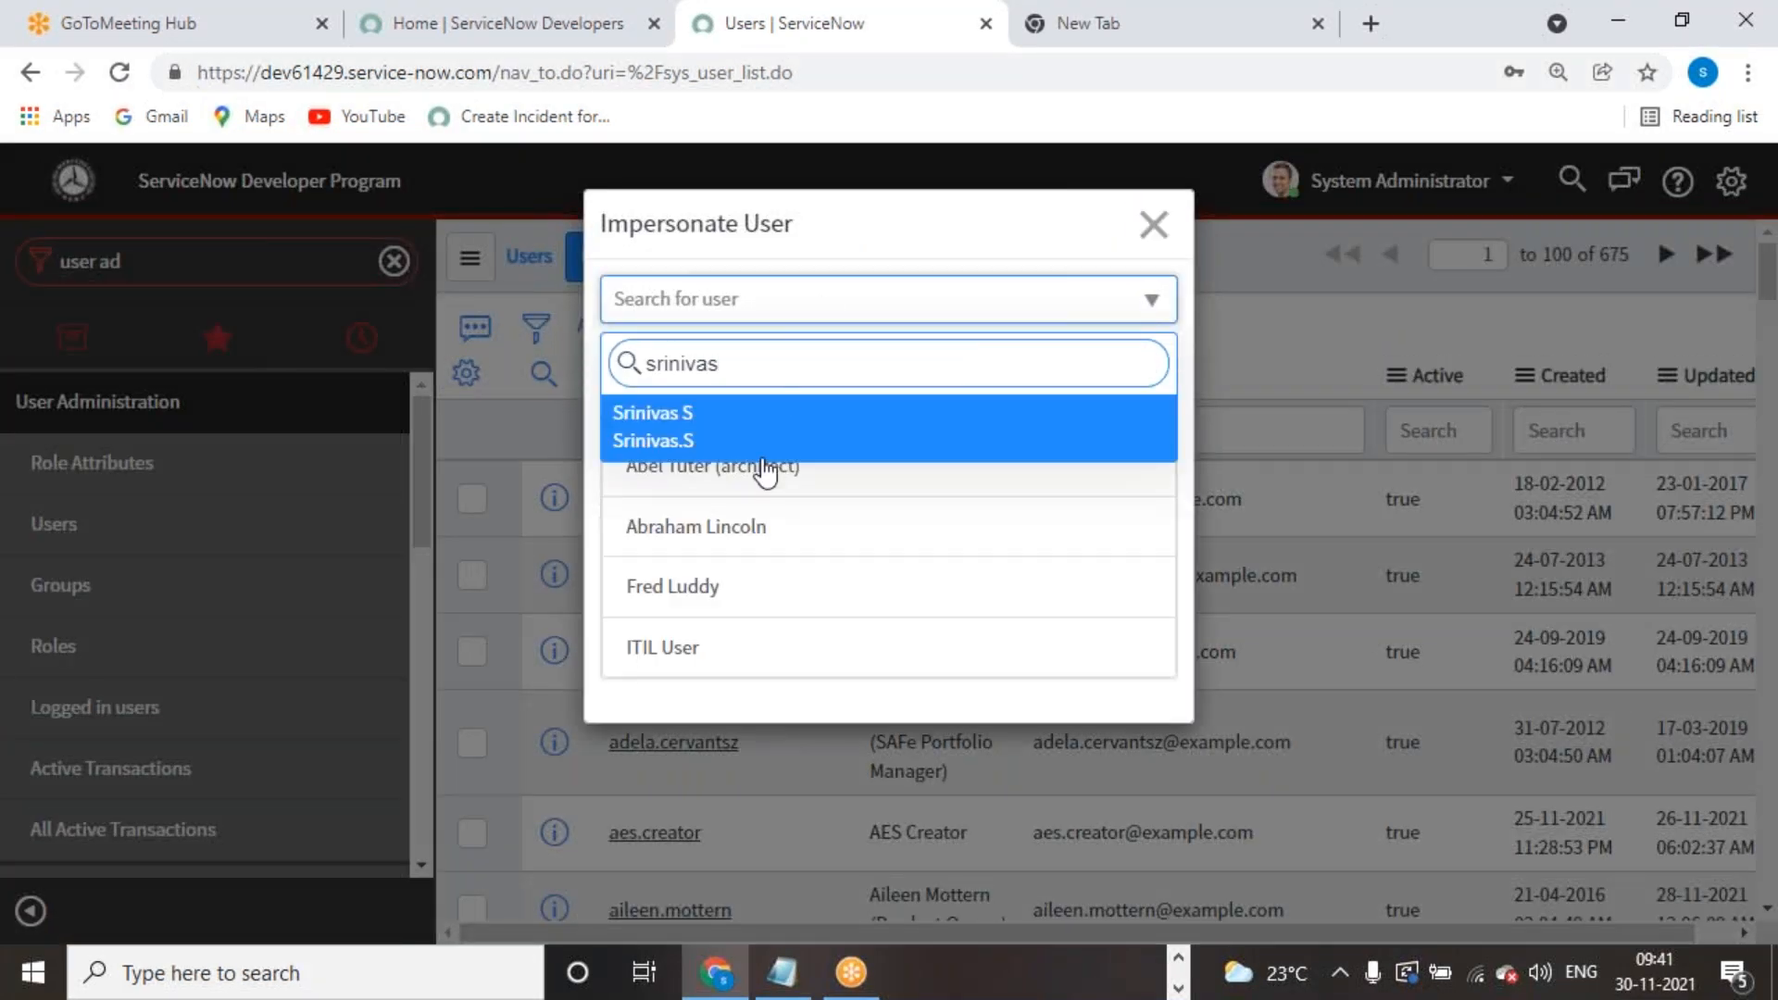
left_click(792, 409)
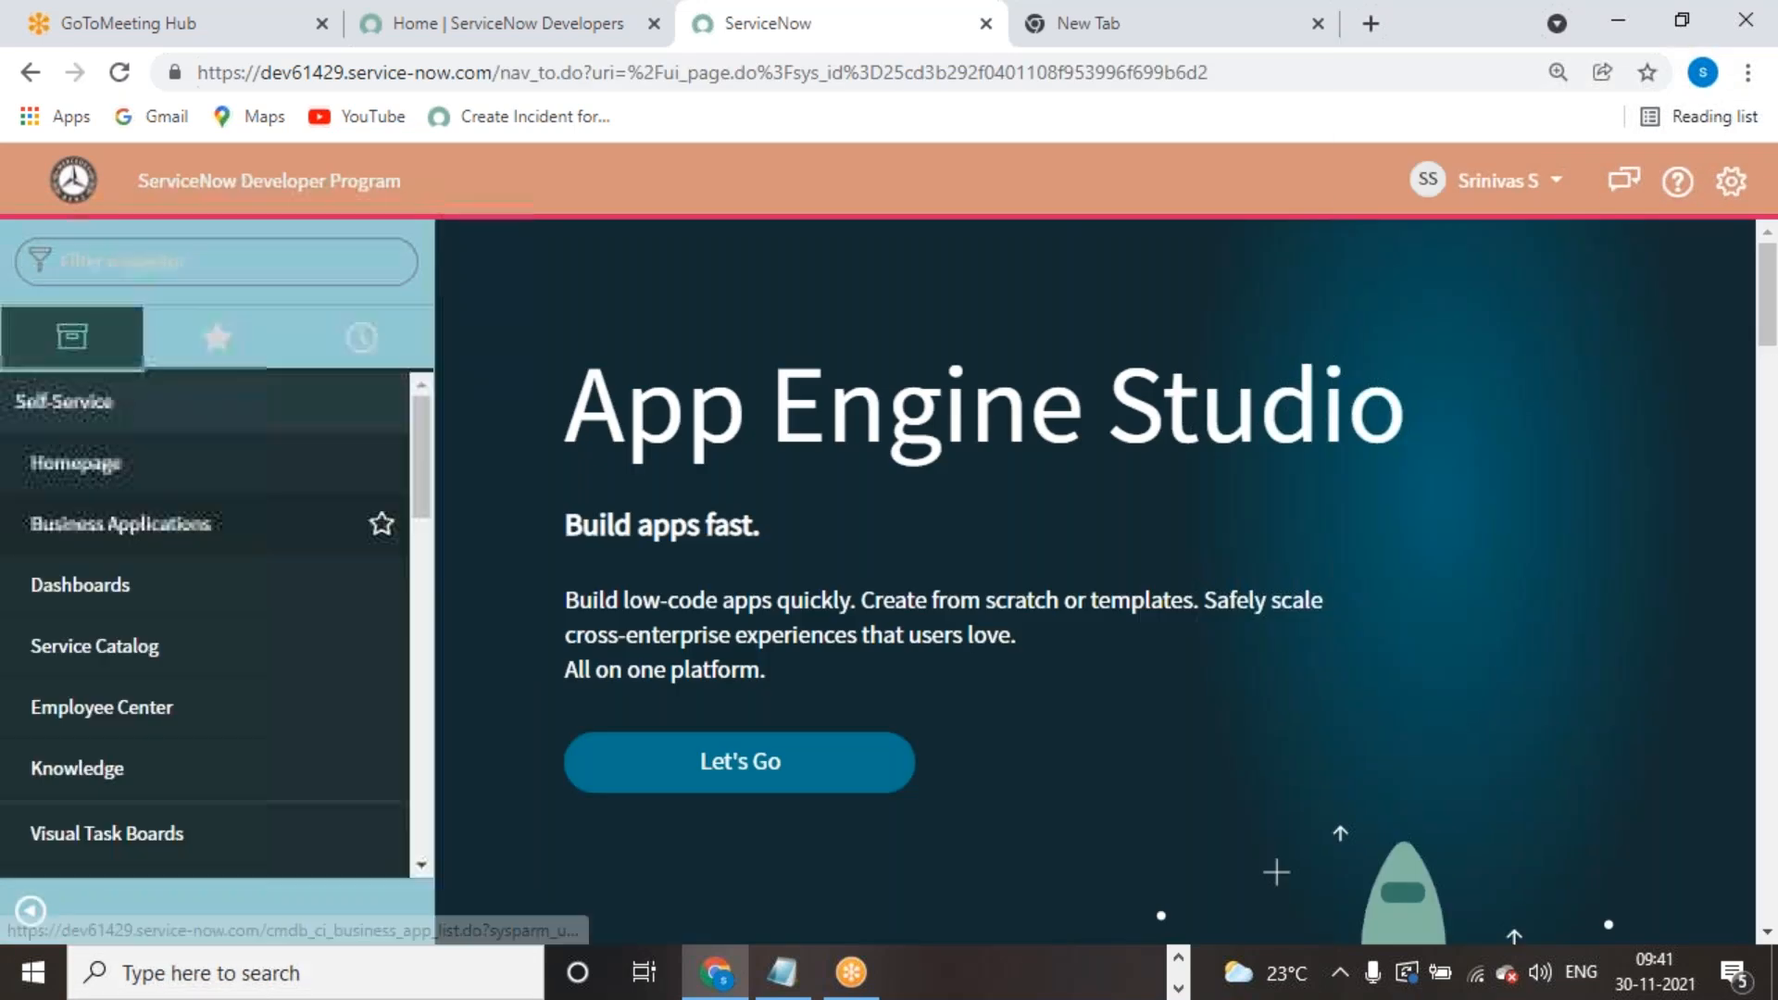
Step: Open the Servicenow Academys list and submit a new empty record
left_click(169, 423)
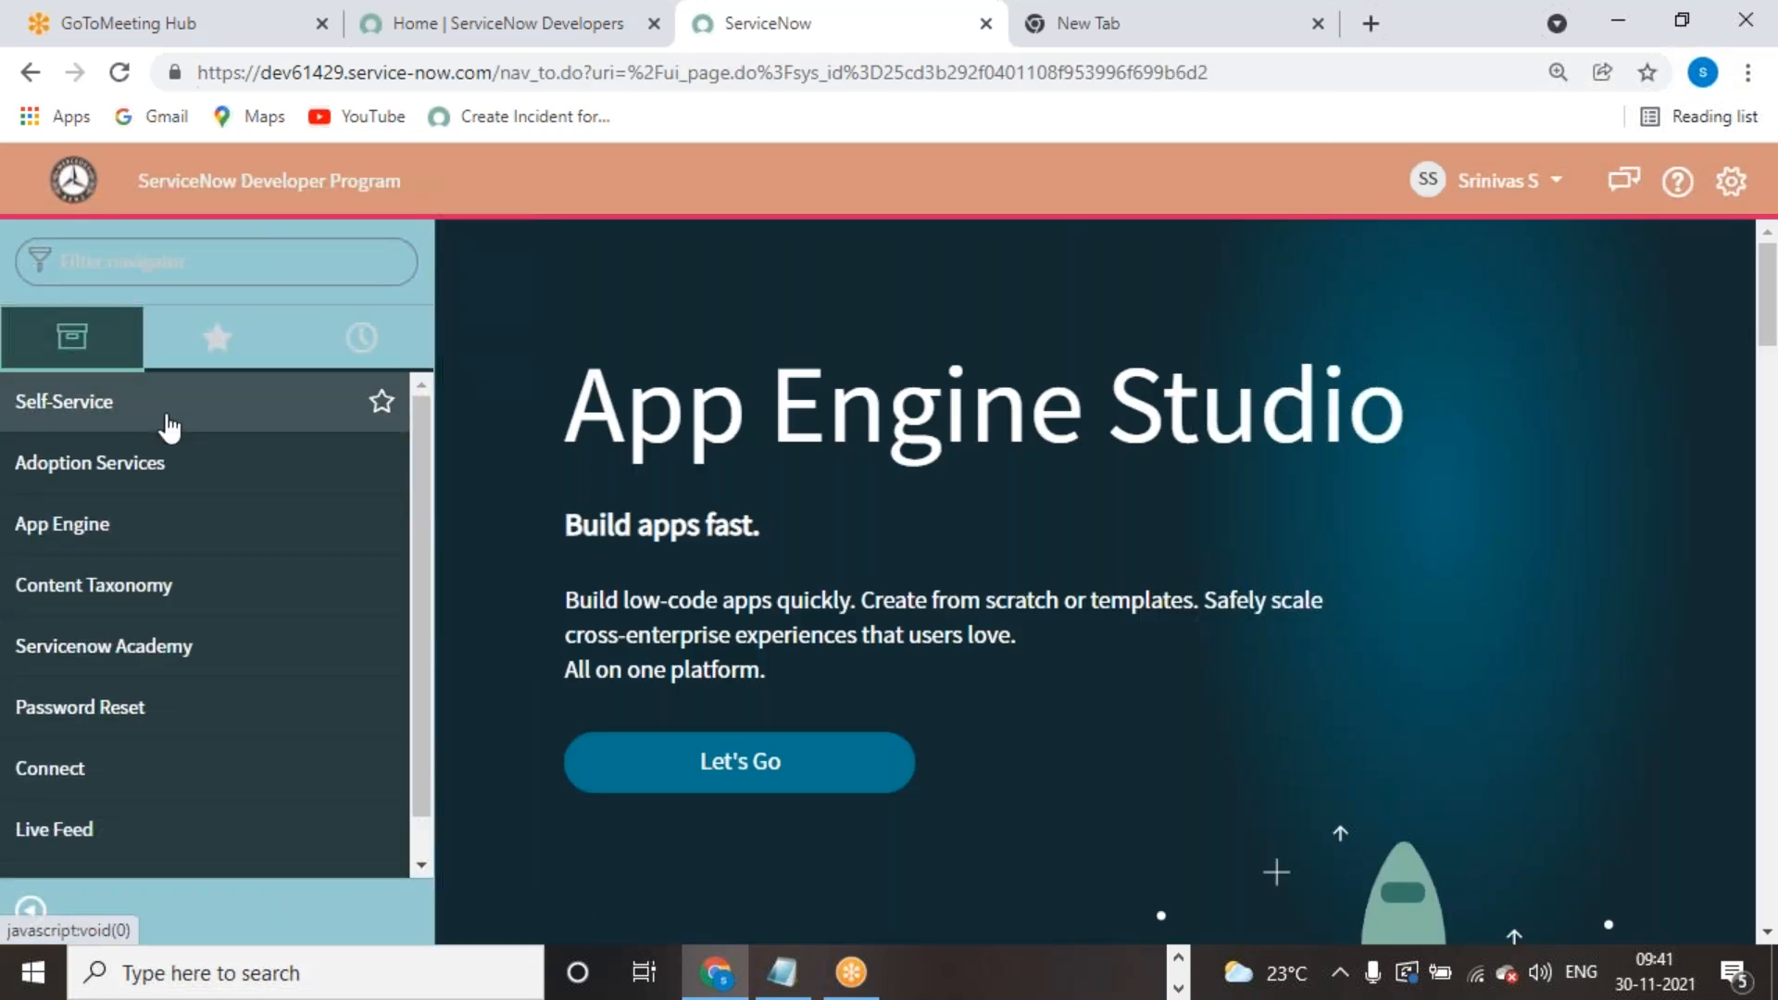
left_click(153, 659)
left_click(155, 708)
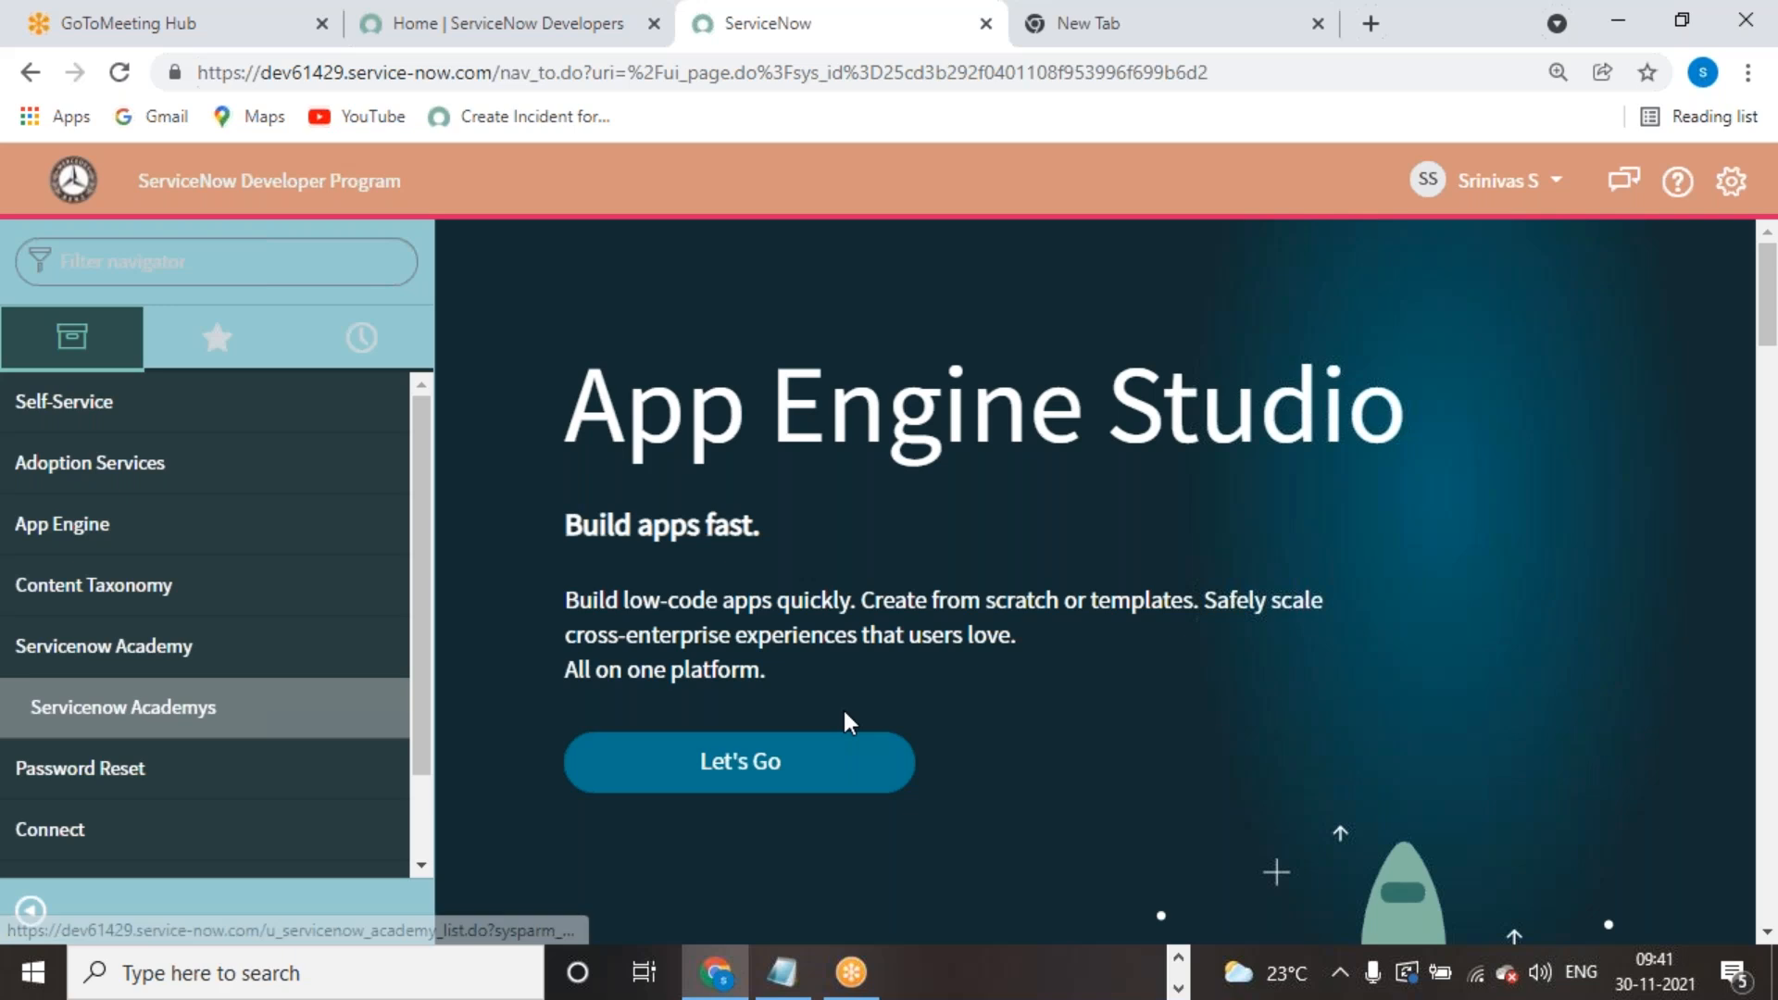
left_click(753, 269)
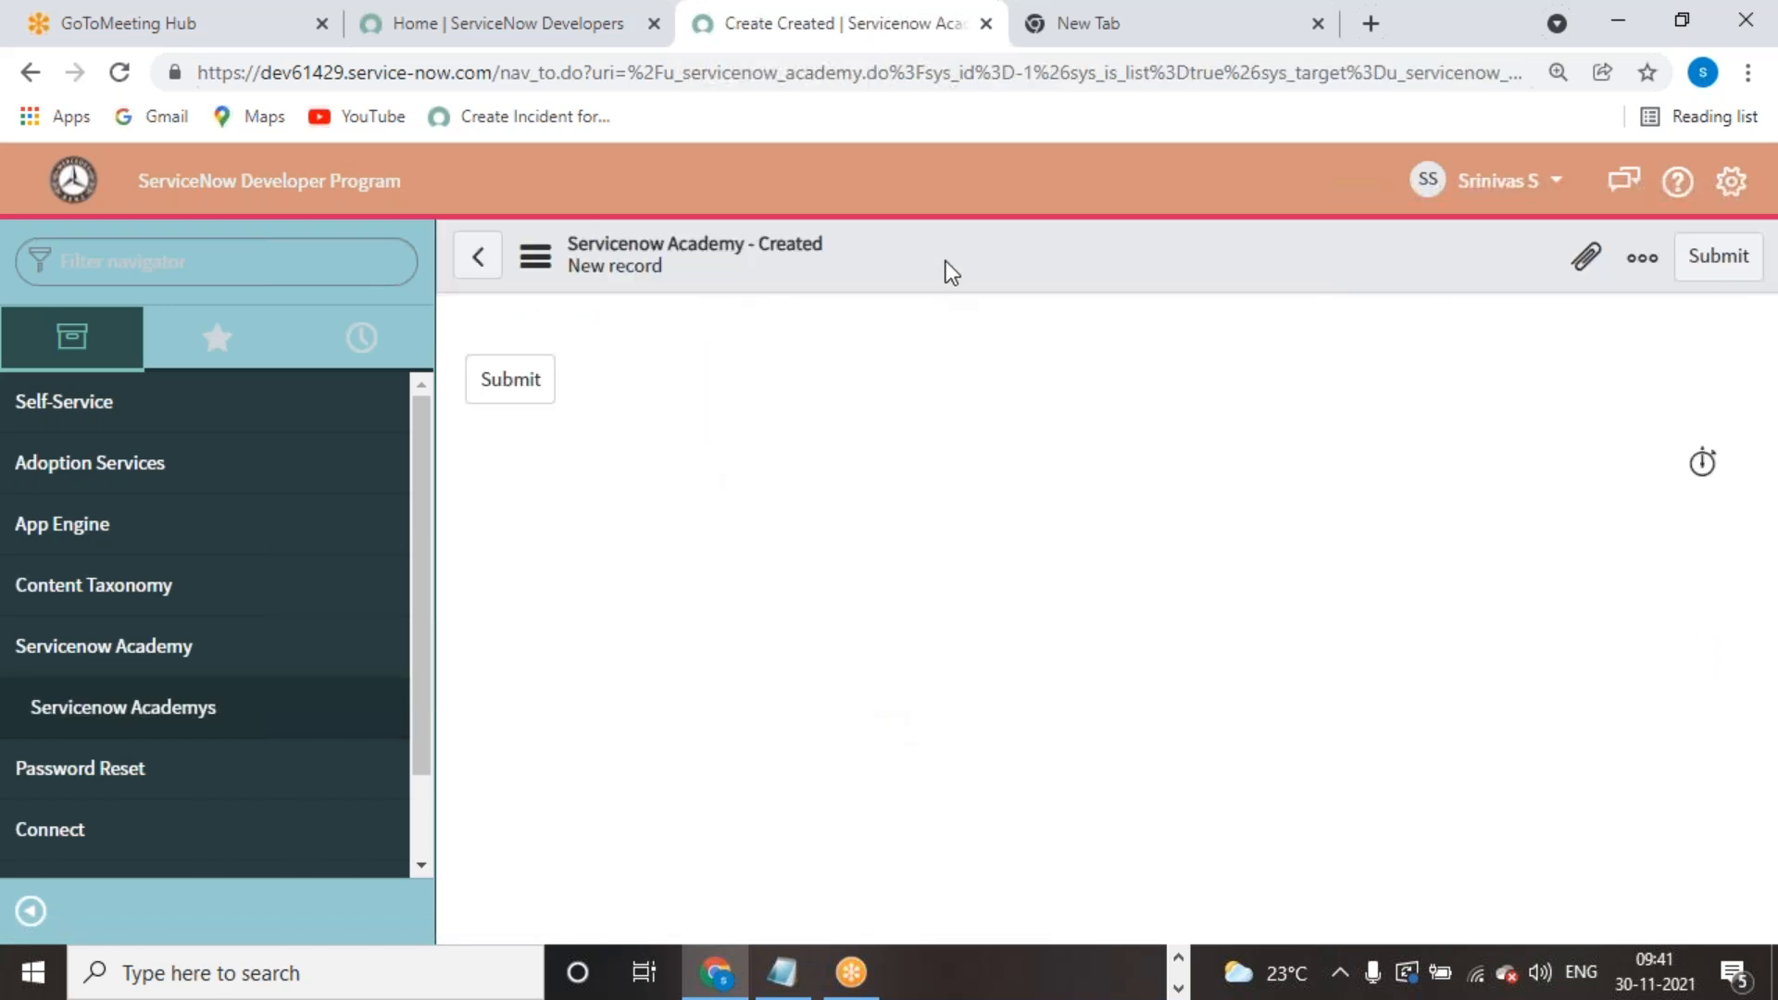
left_click(482, 383)
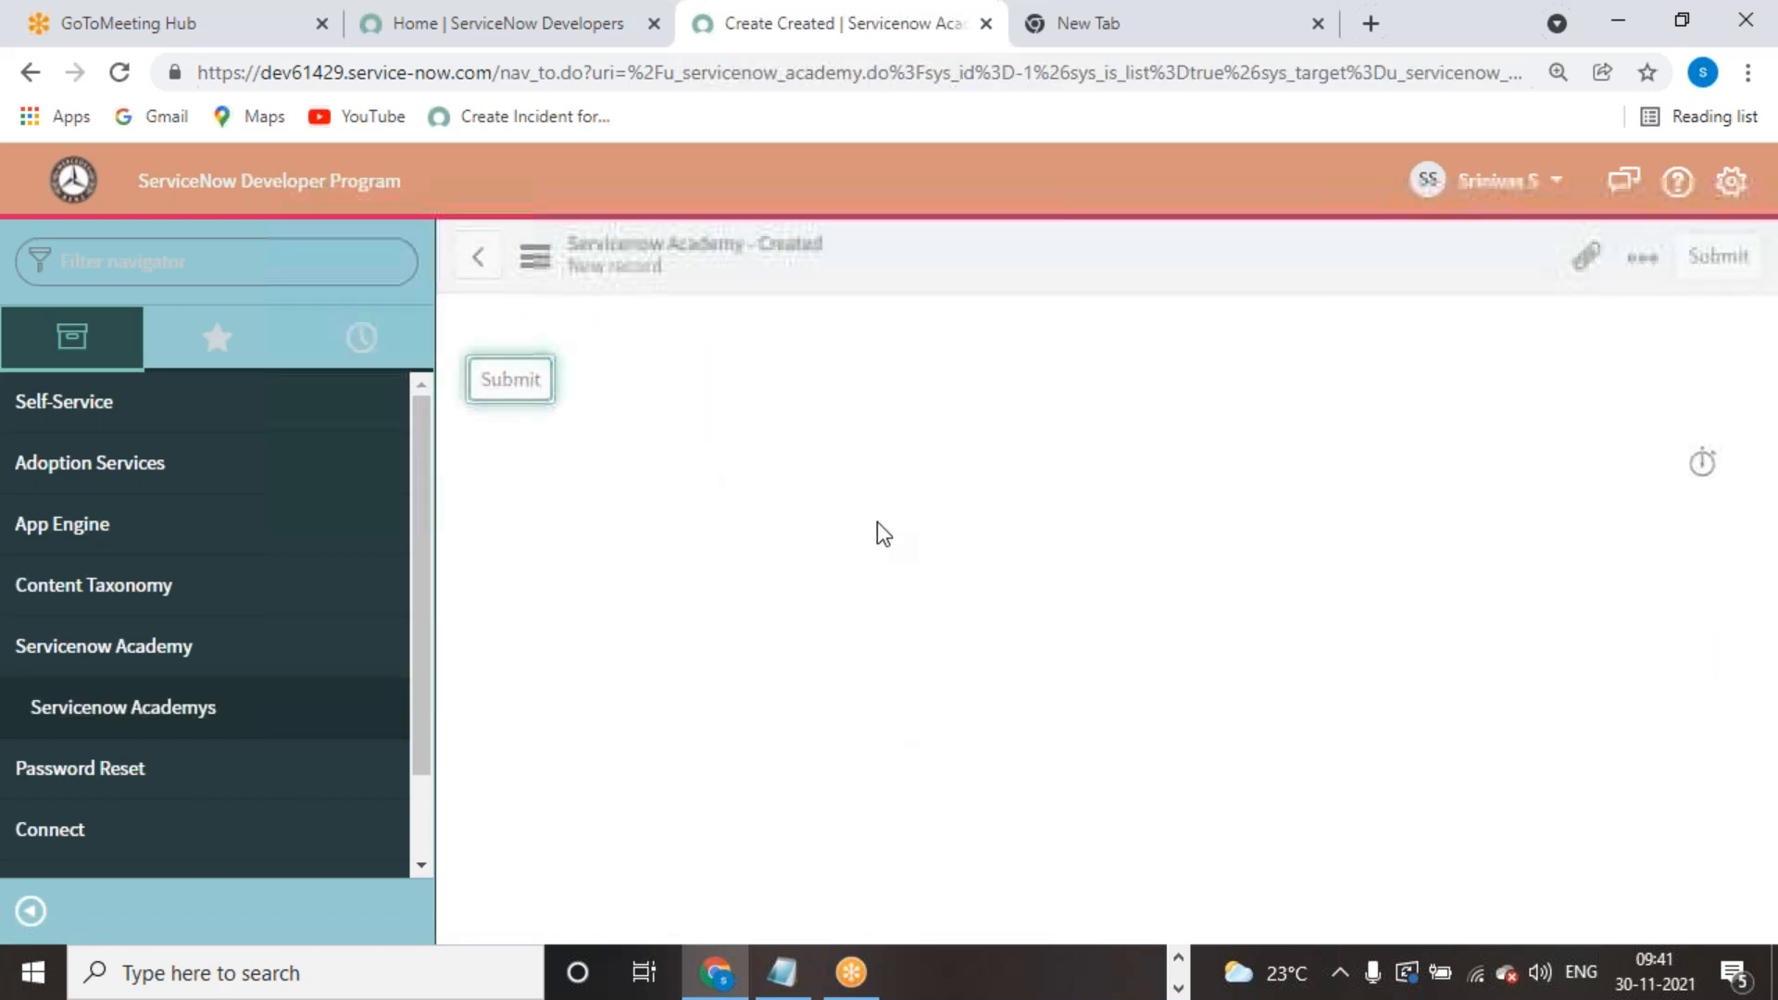
Step: Check the row actions offered for the record created at 04:06:51 AM and open the record created at 04:11:51 AM
left_click(472, 568)
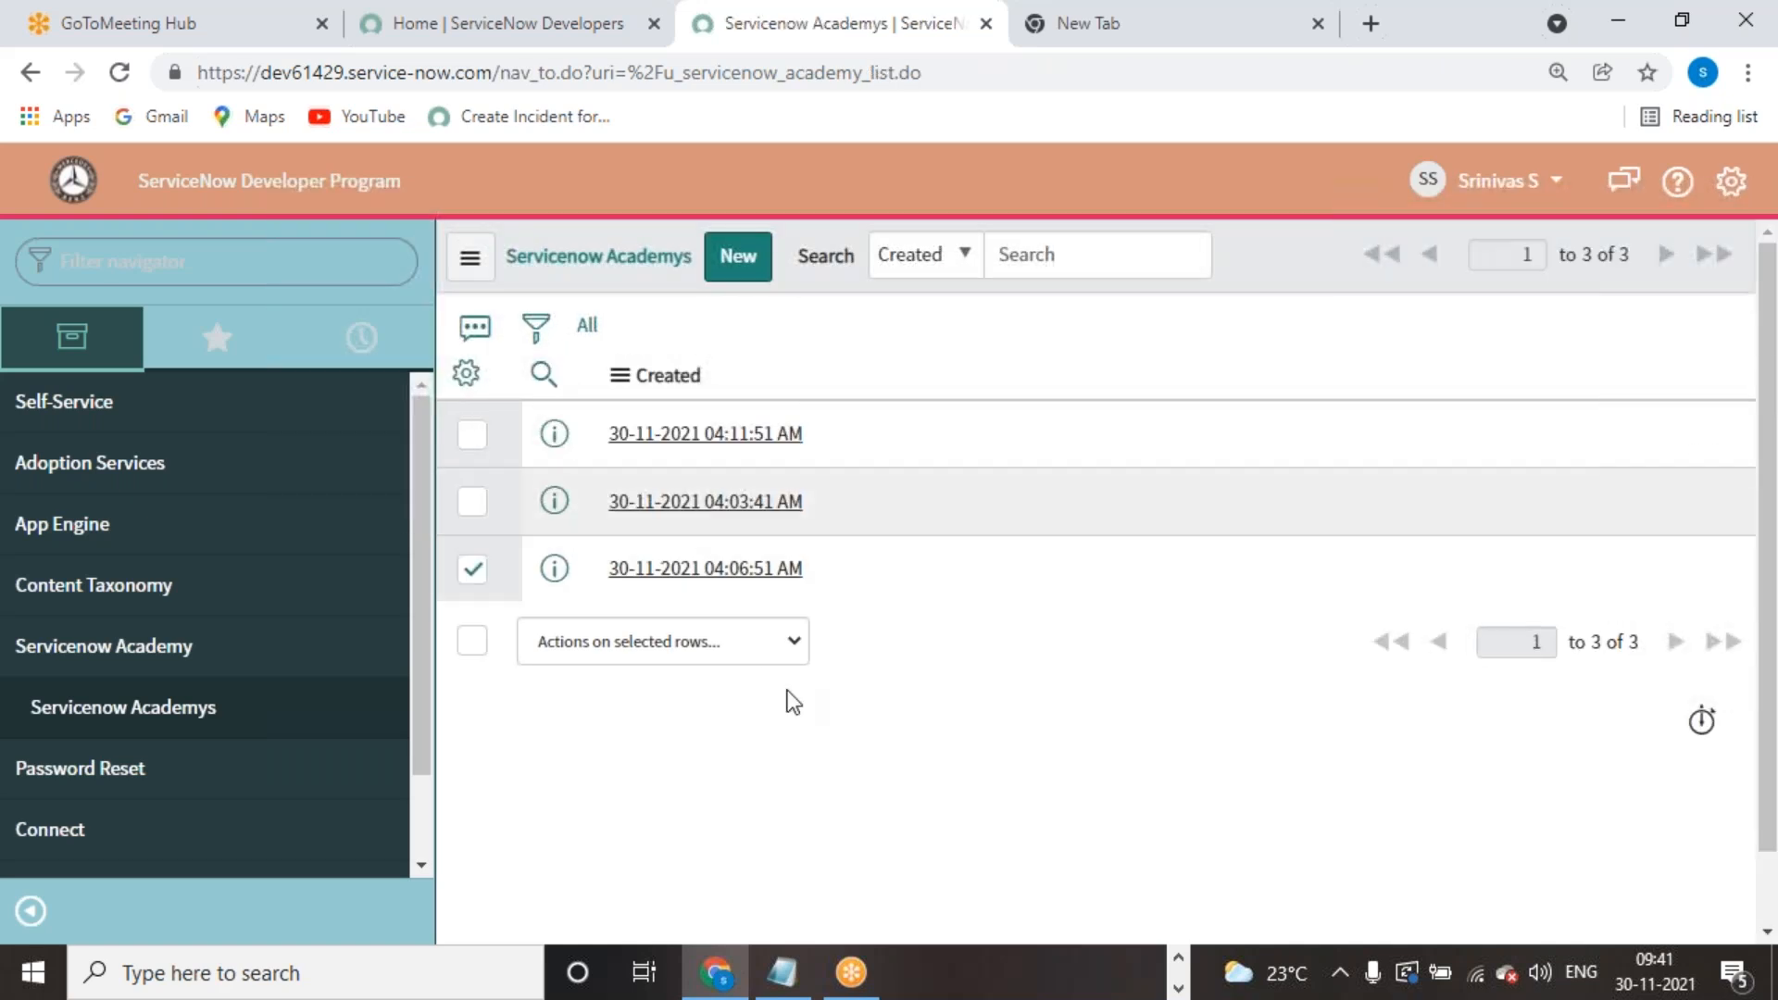
left_click(802, 640)
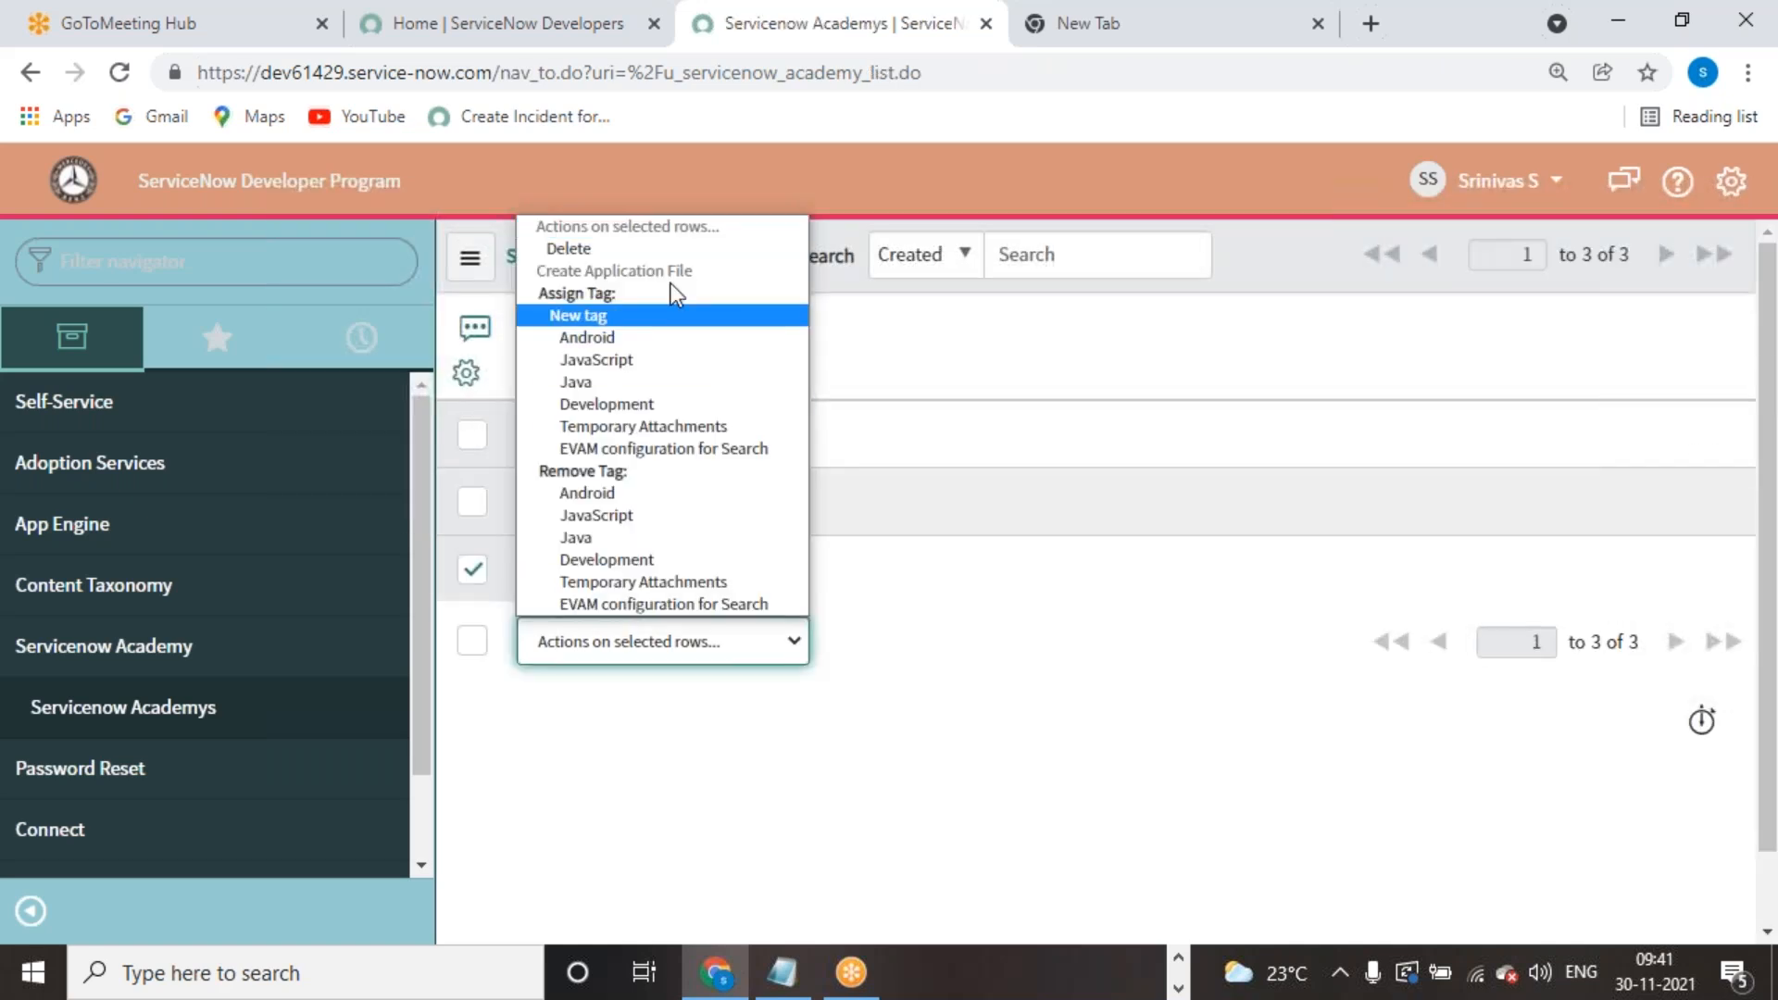
left_click(935, 648)
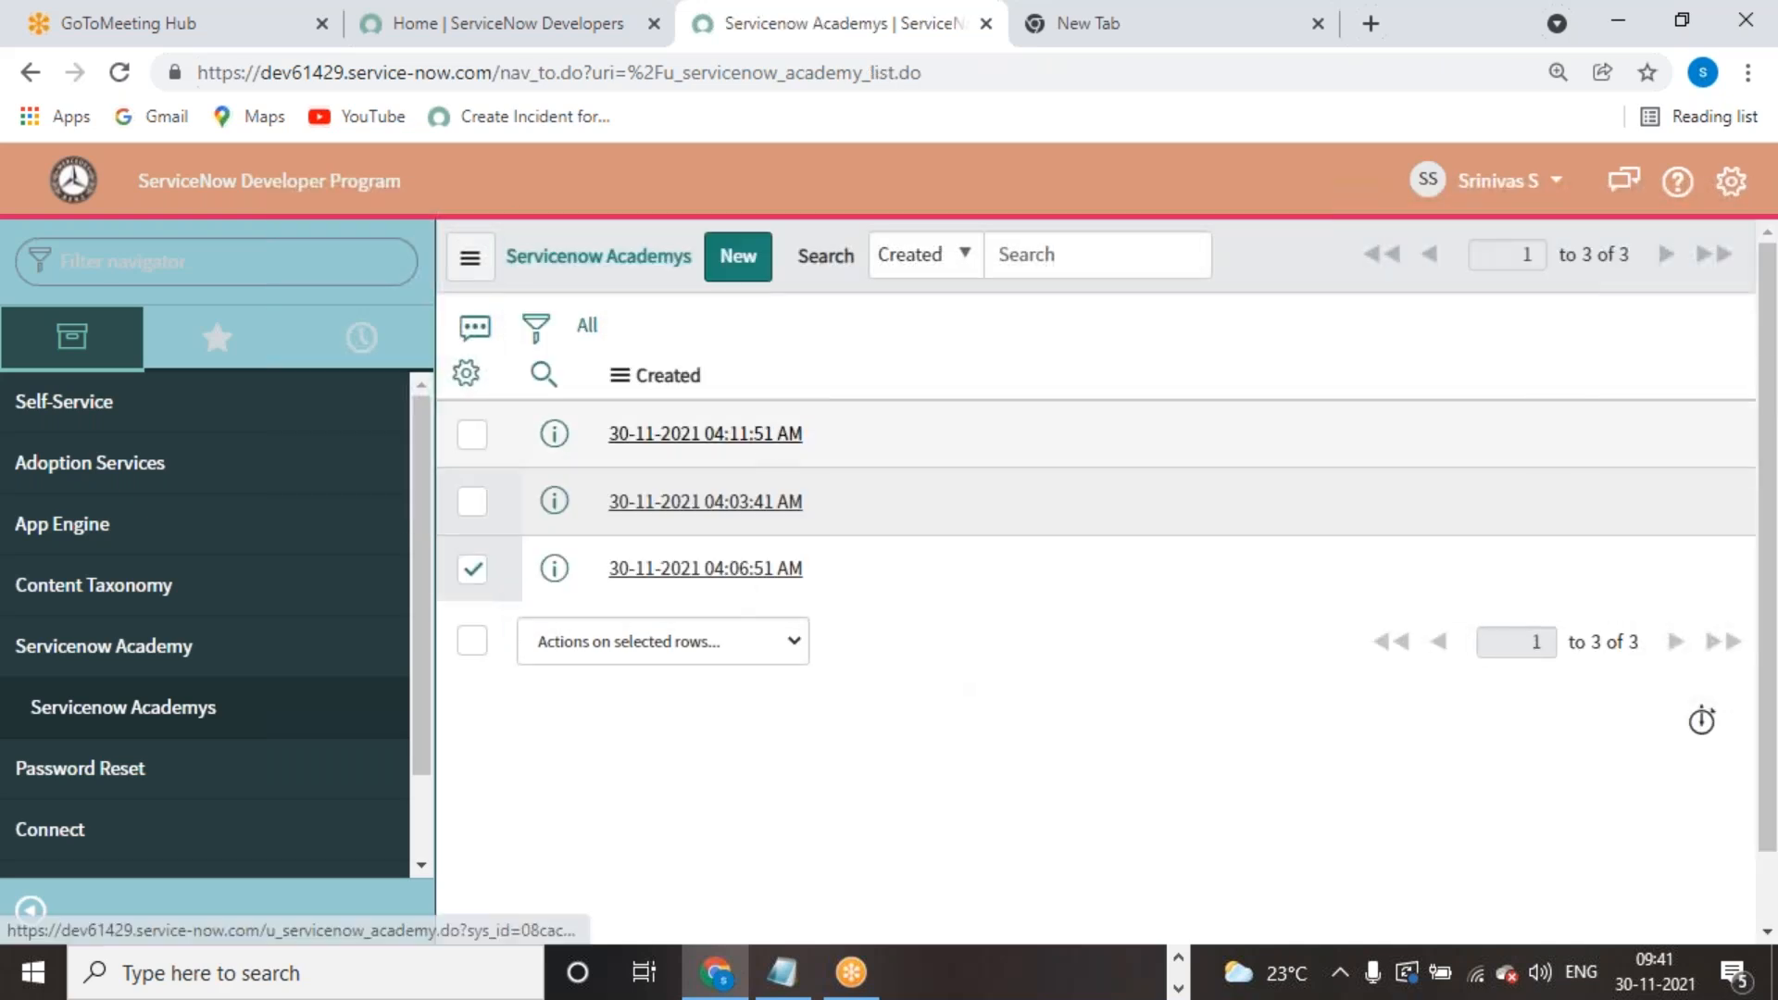
left_click(706, 433)
Step: Switch back to the System Administrator account, filter the navigator by "servicenow" and open the Servicenow Academys list
left_click(1476, 185)
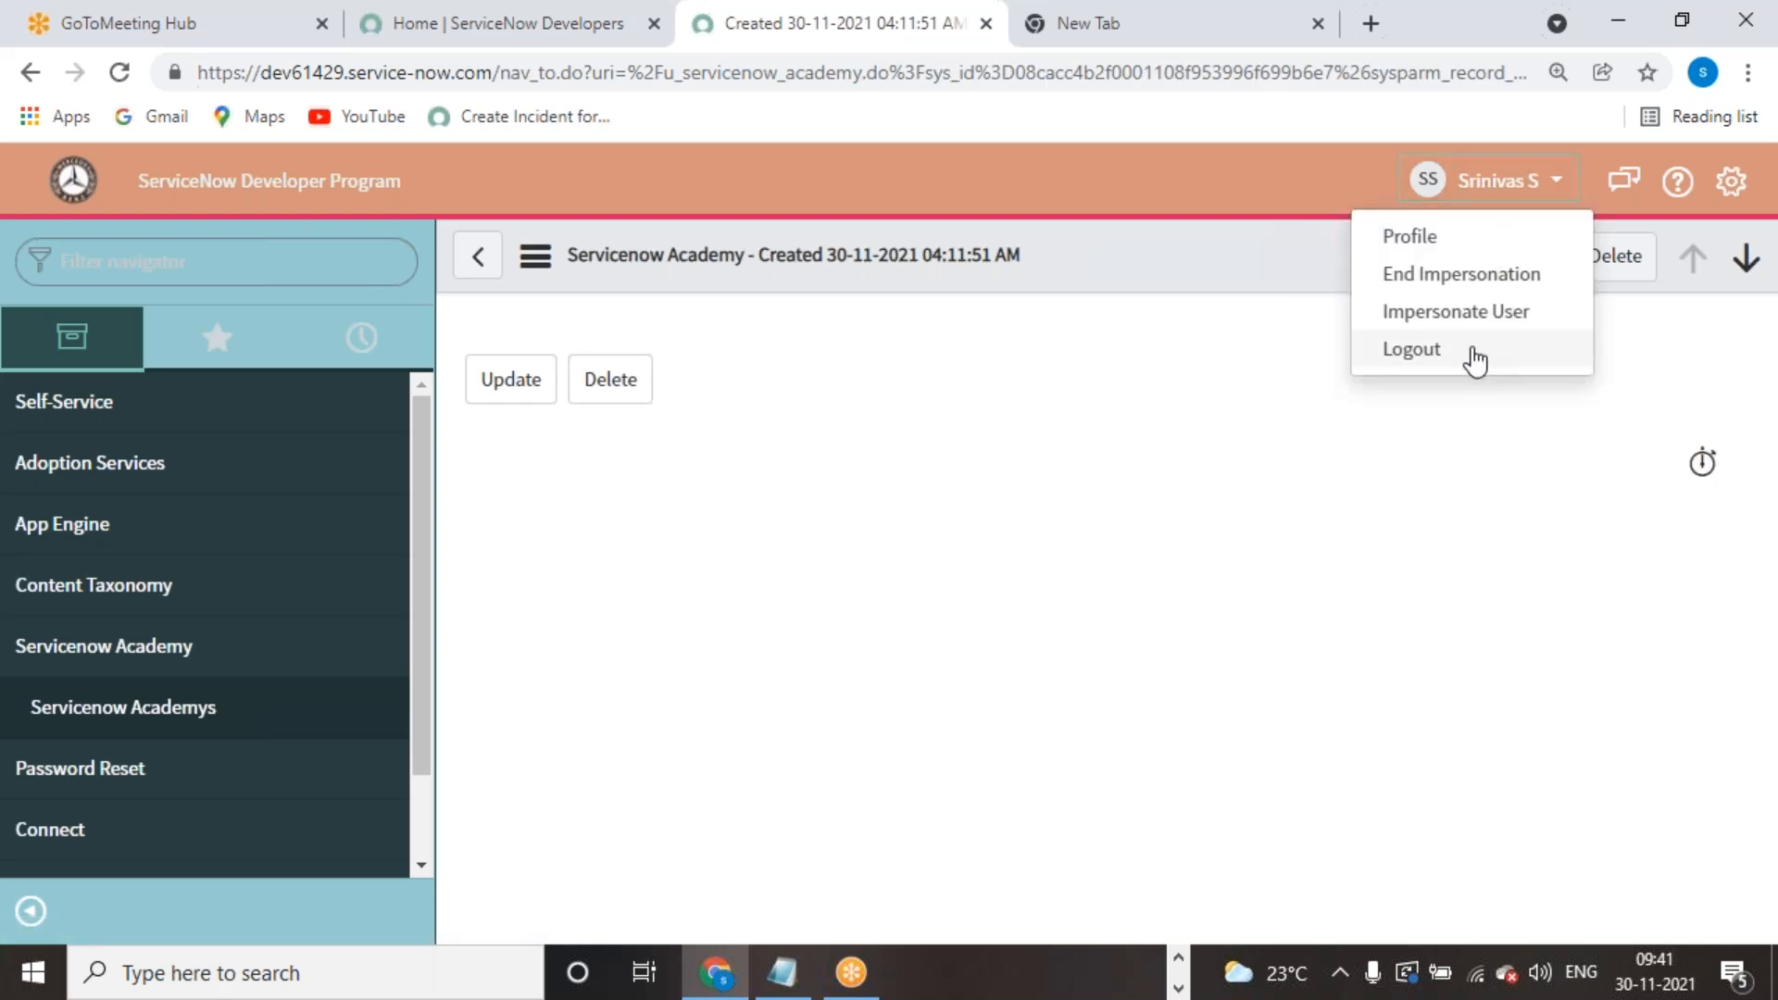
left_click(1436, 312)
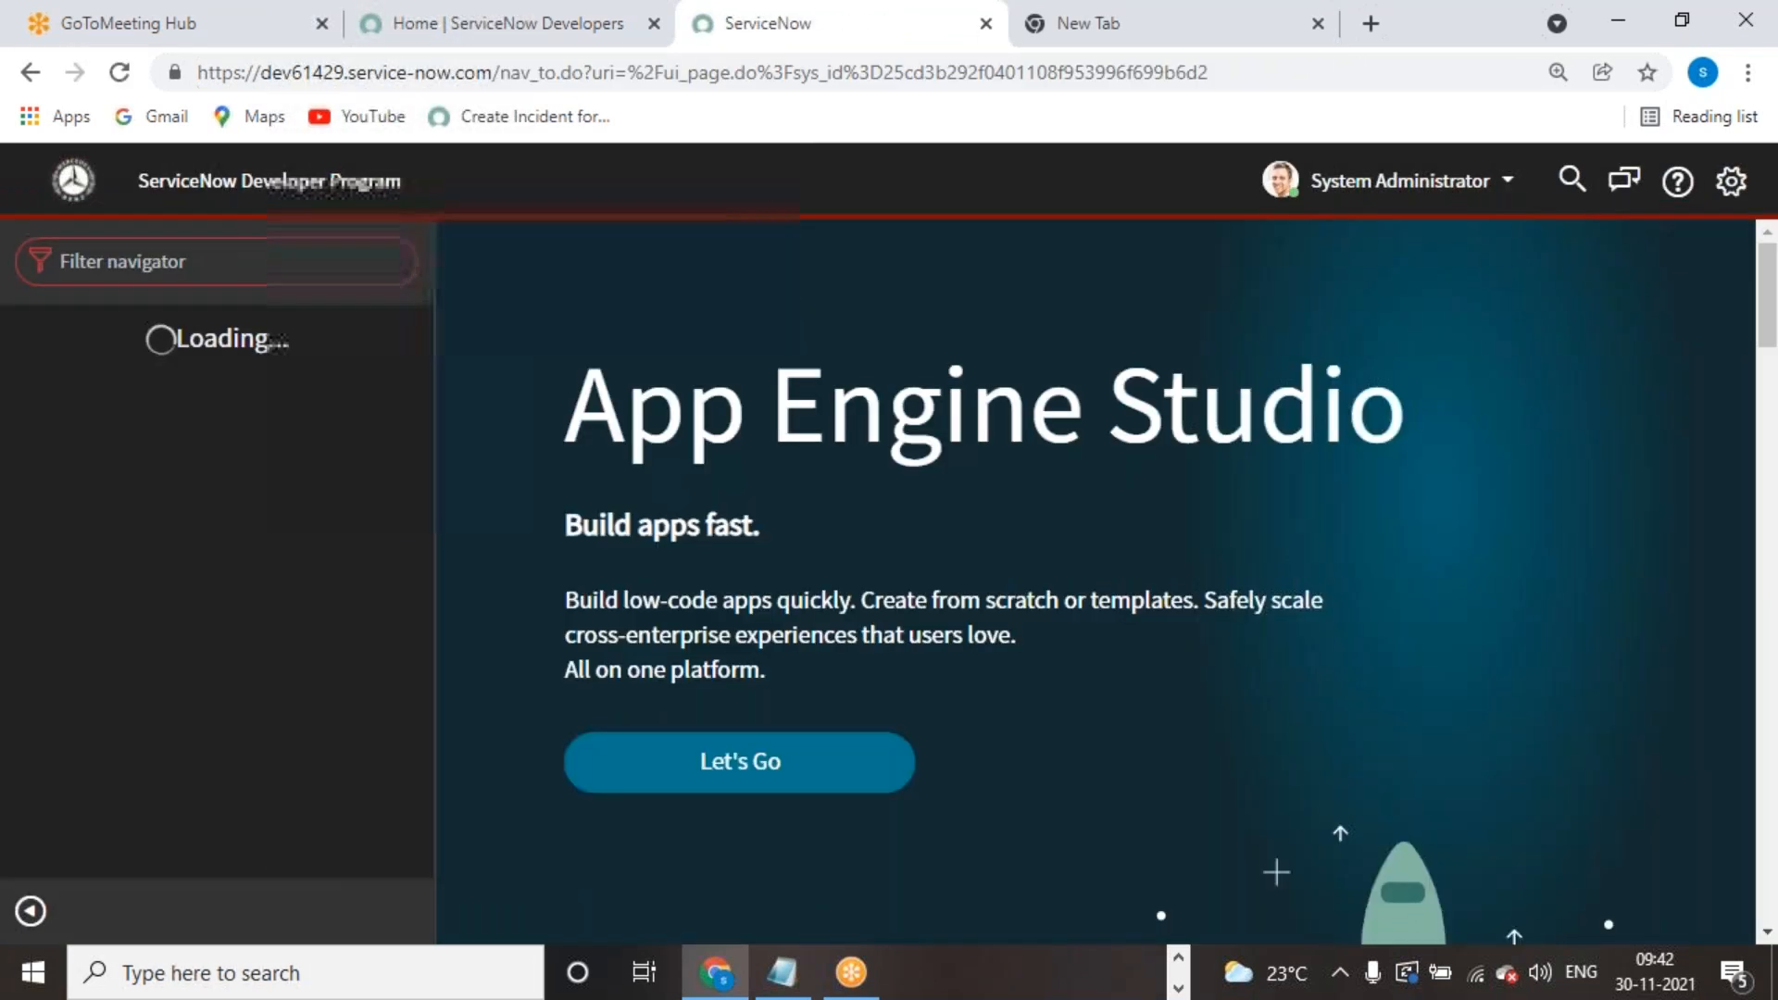
left_click(239, 272)
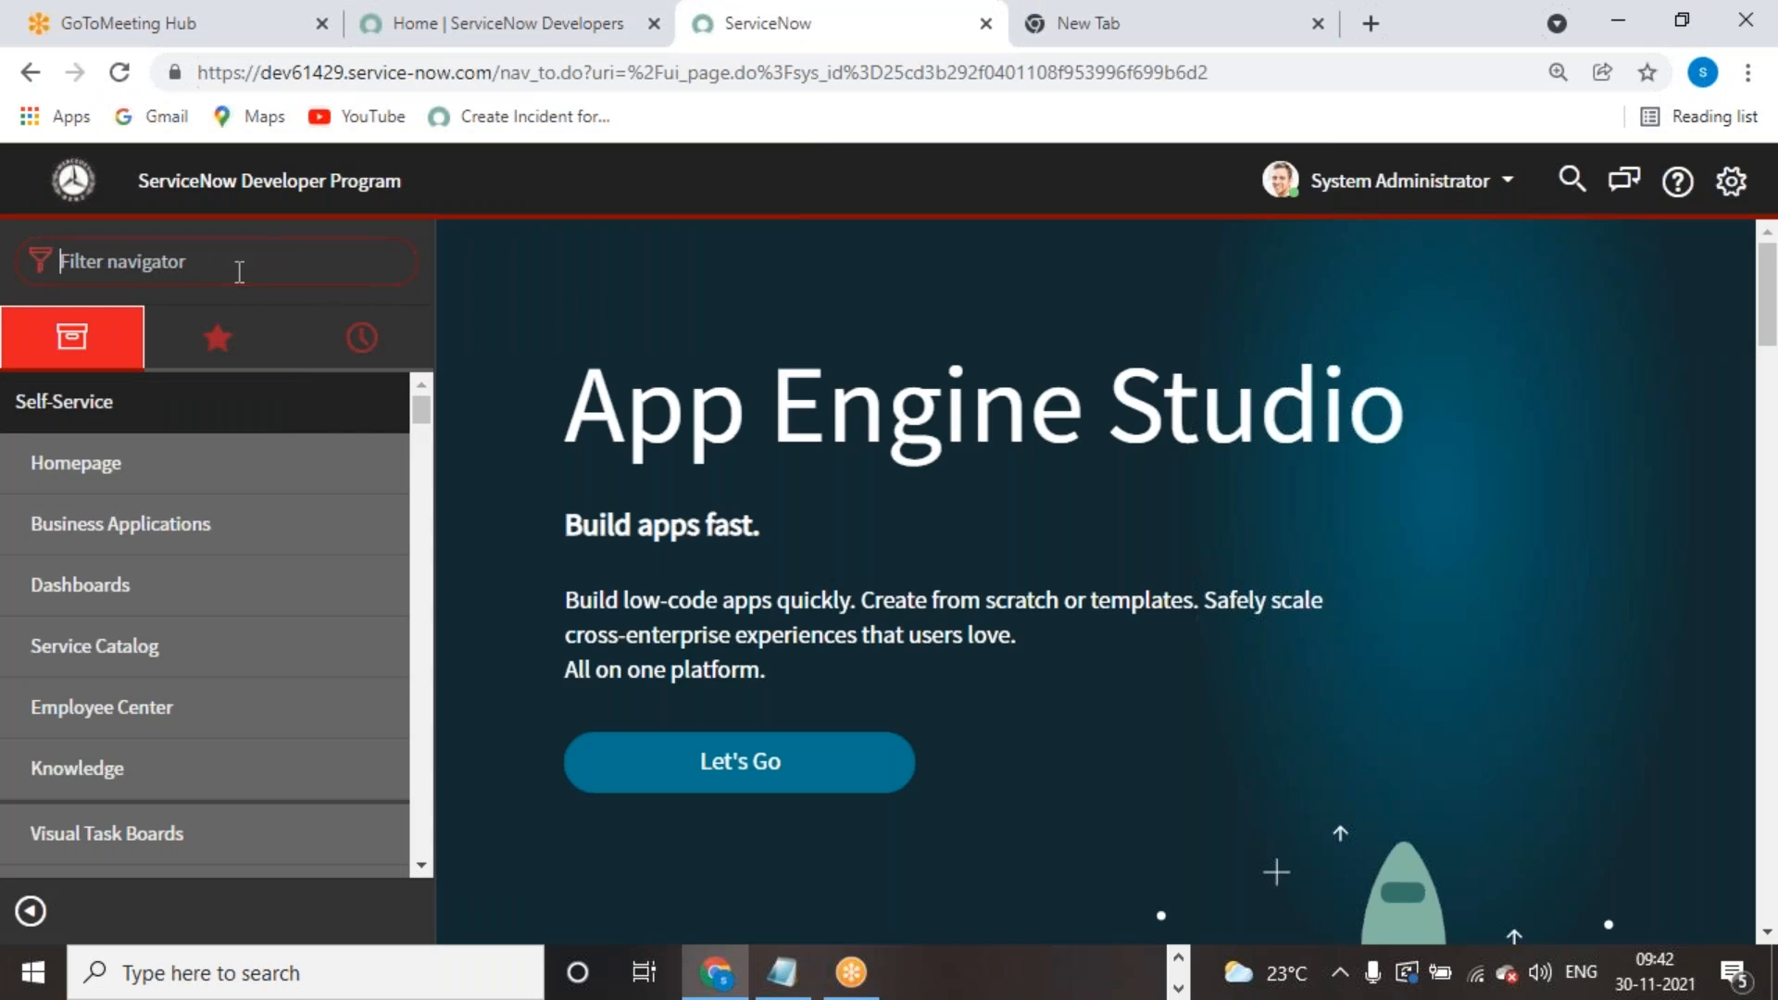
type("servicenow")
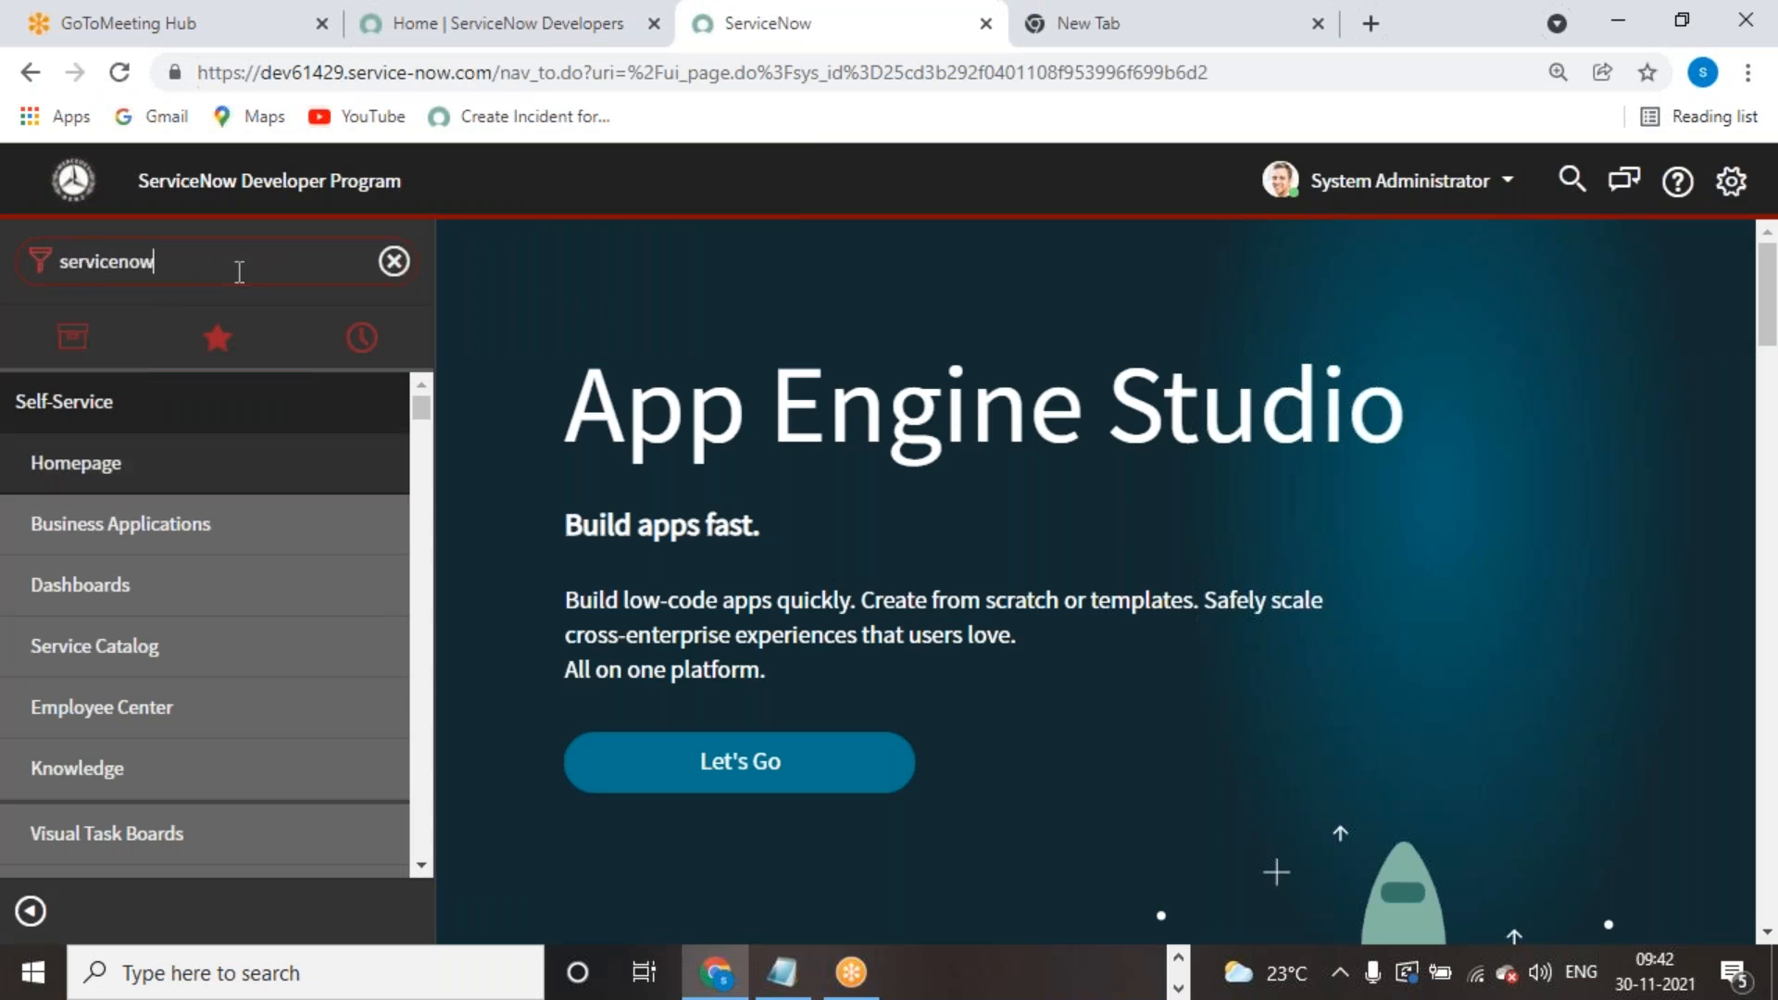
left_click(170, 465)
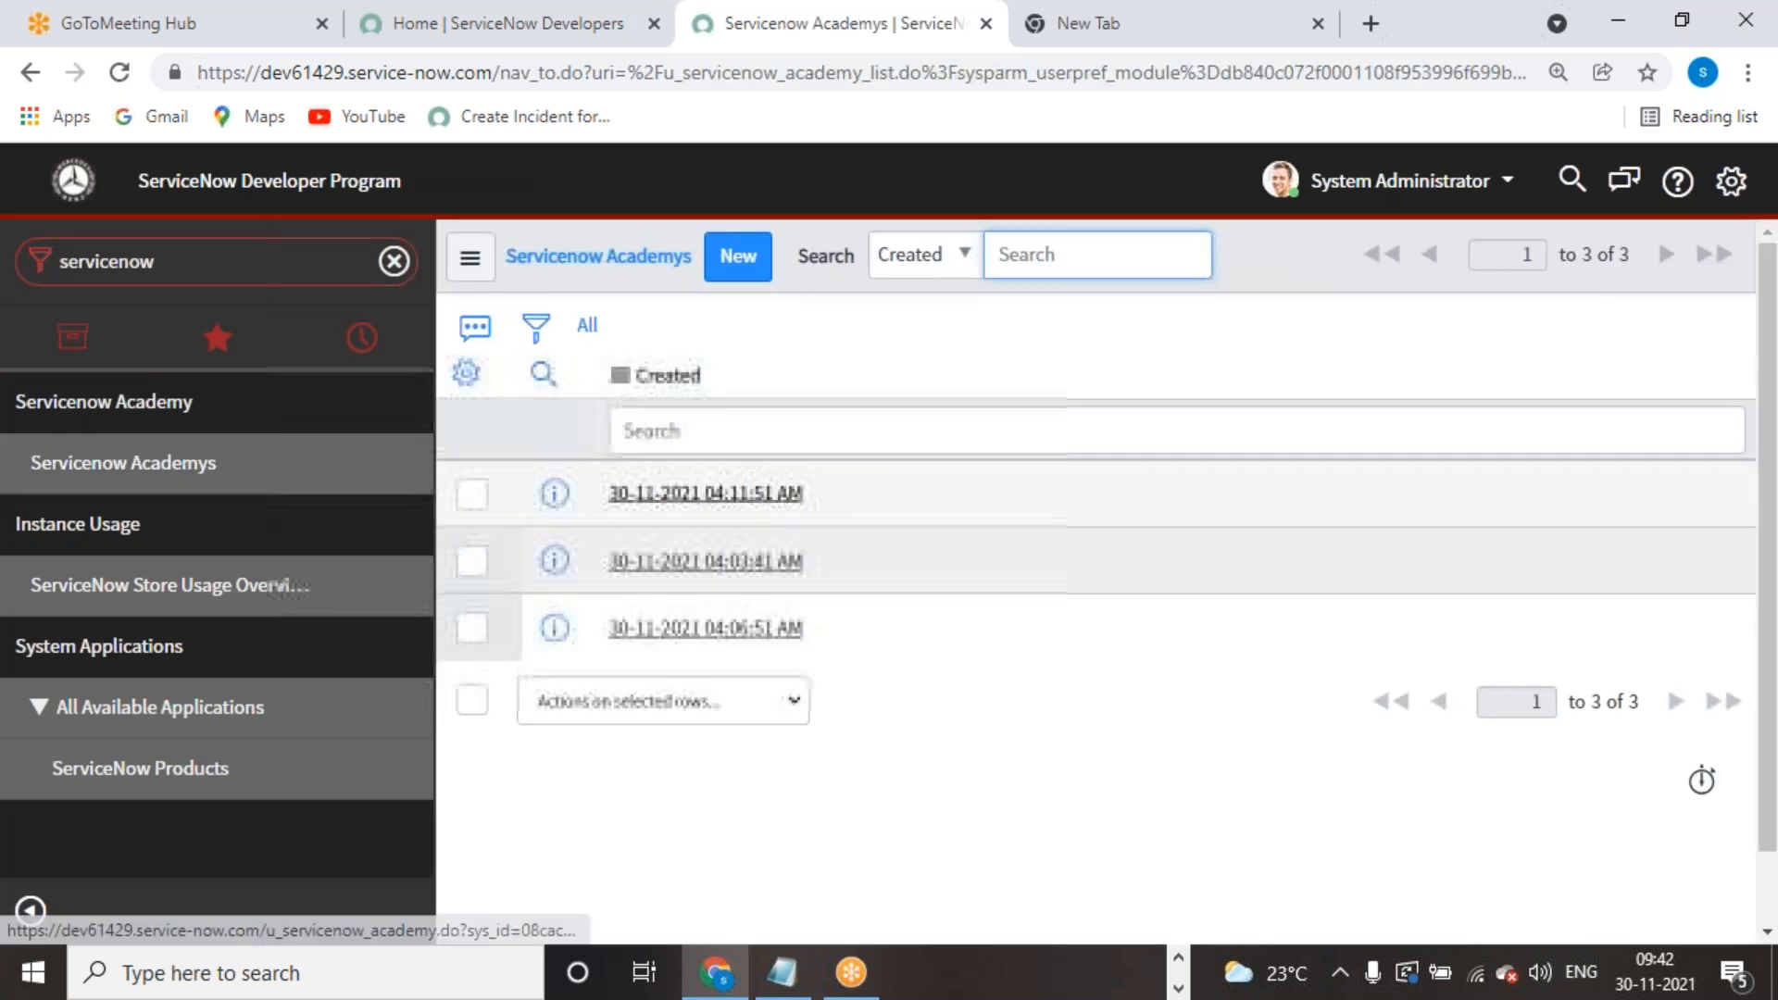
Step: Open the record created at 04:11:51 AM and bring up the security rules configured for its table
left_click(782, 500)
right_click(998, 233)
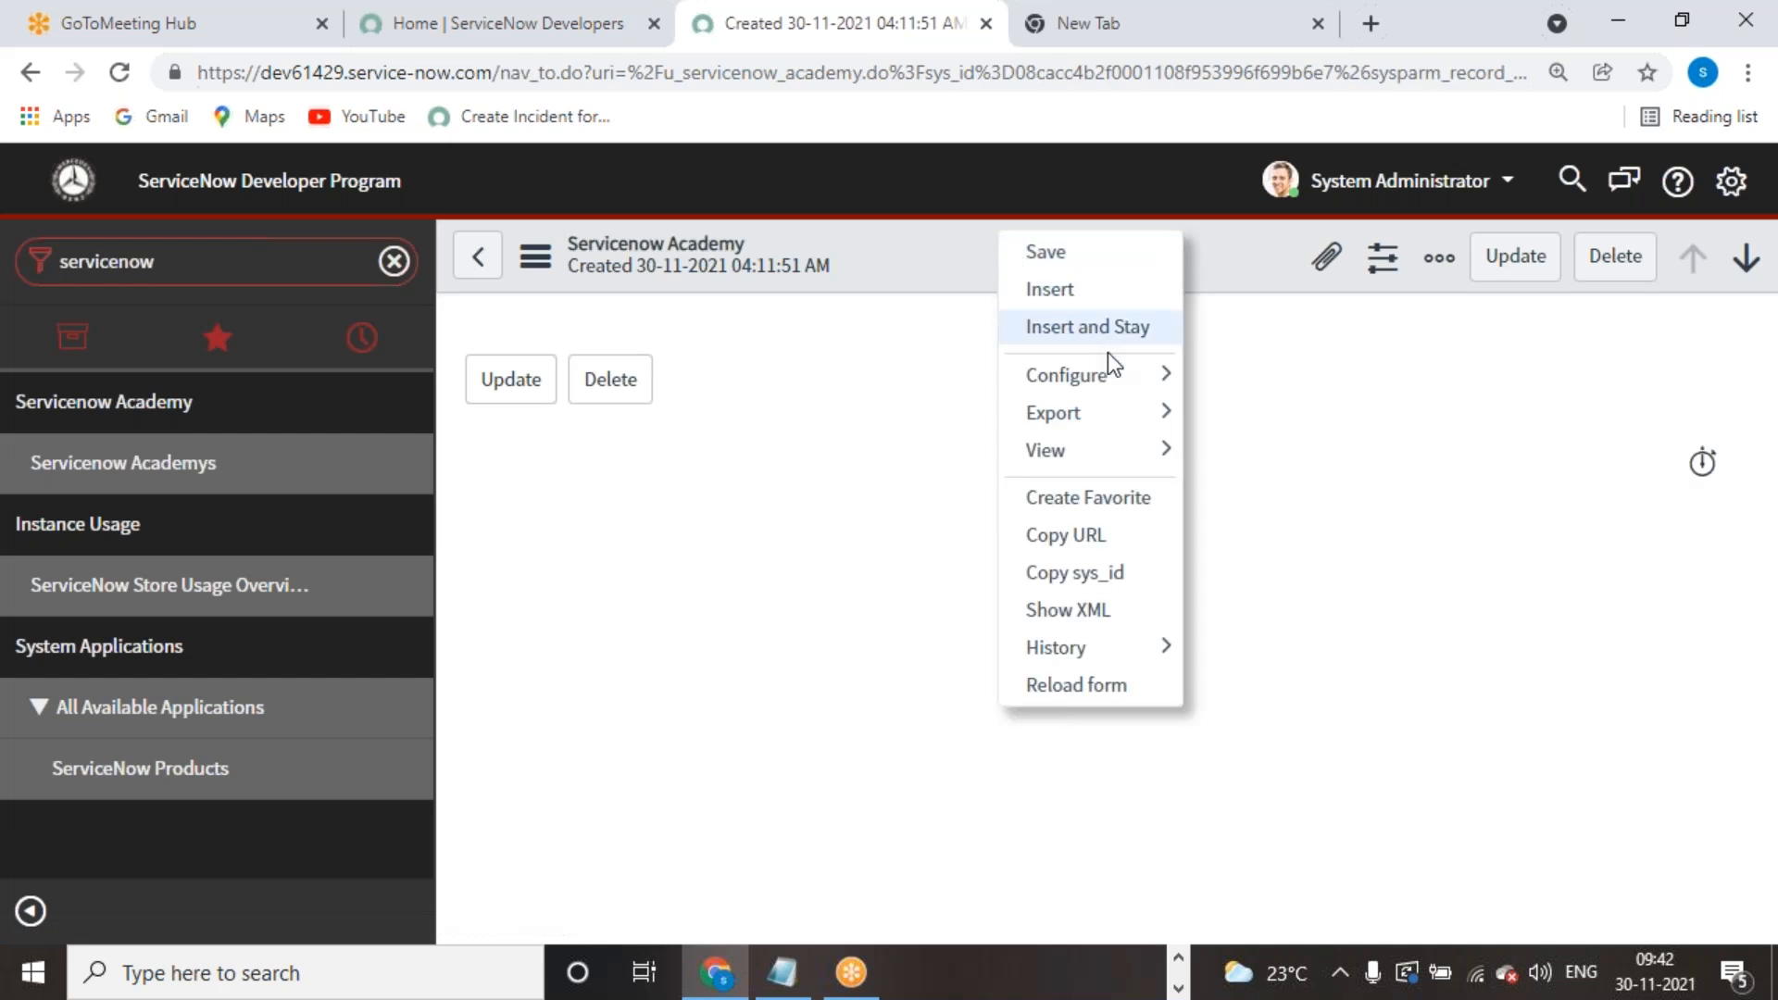
mouse_move(1111, 375)
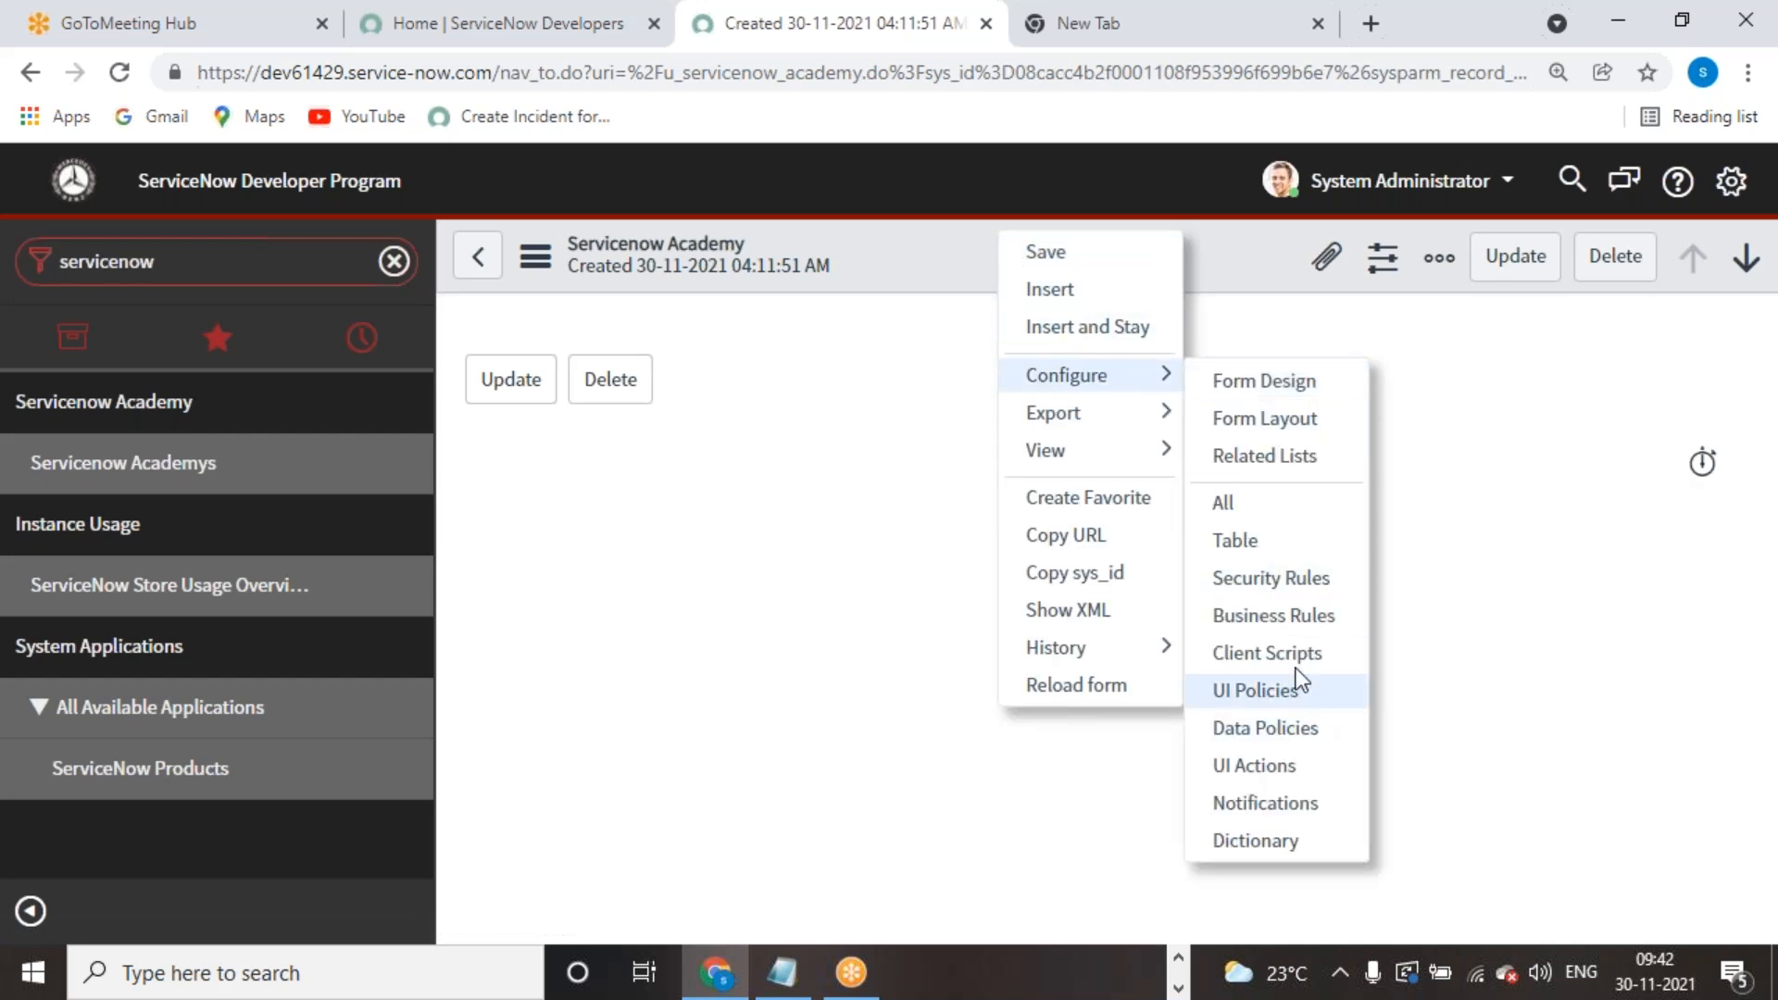
left_click(1285, 589)
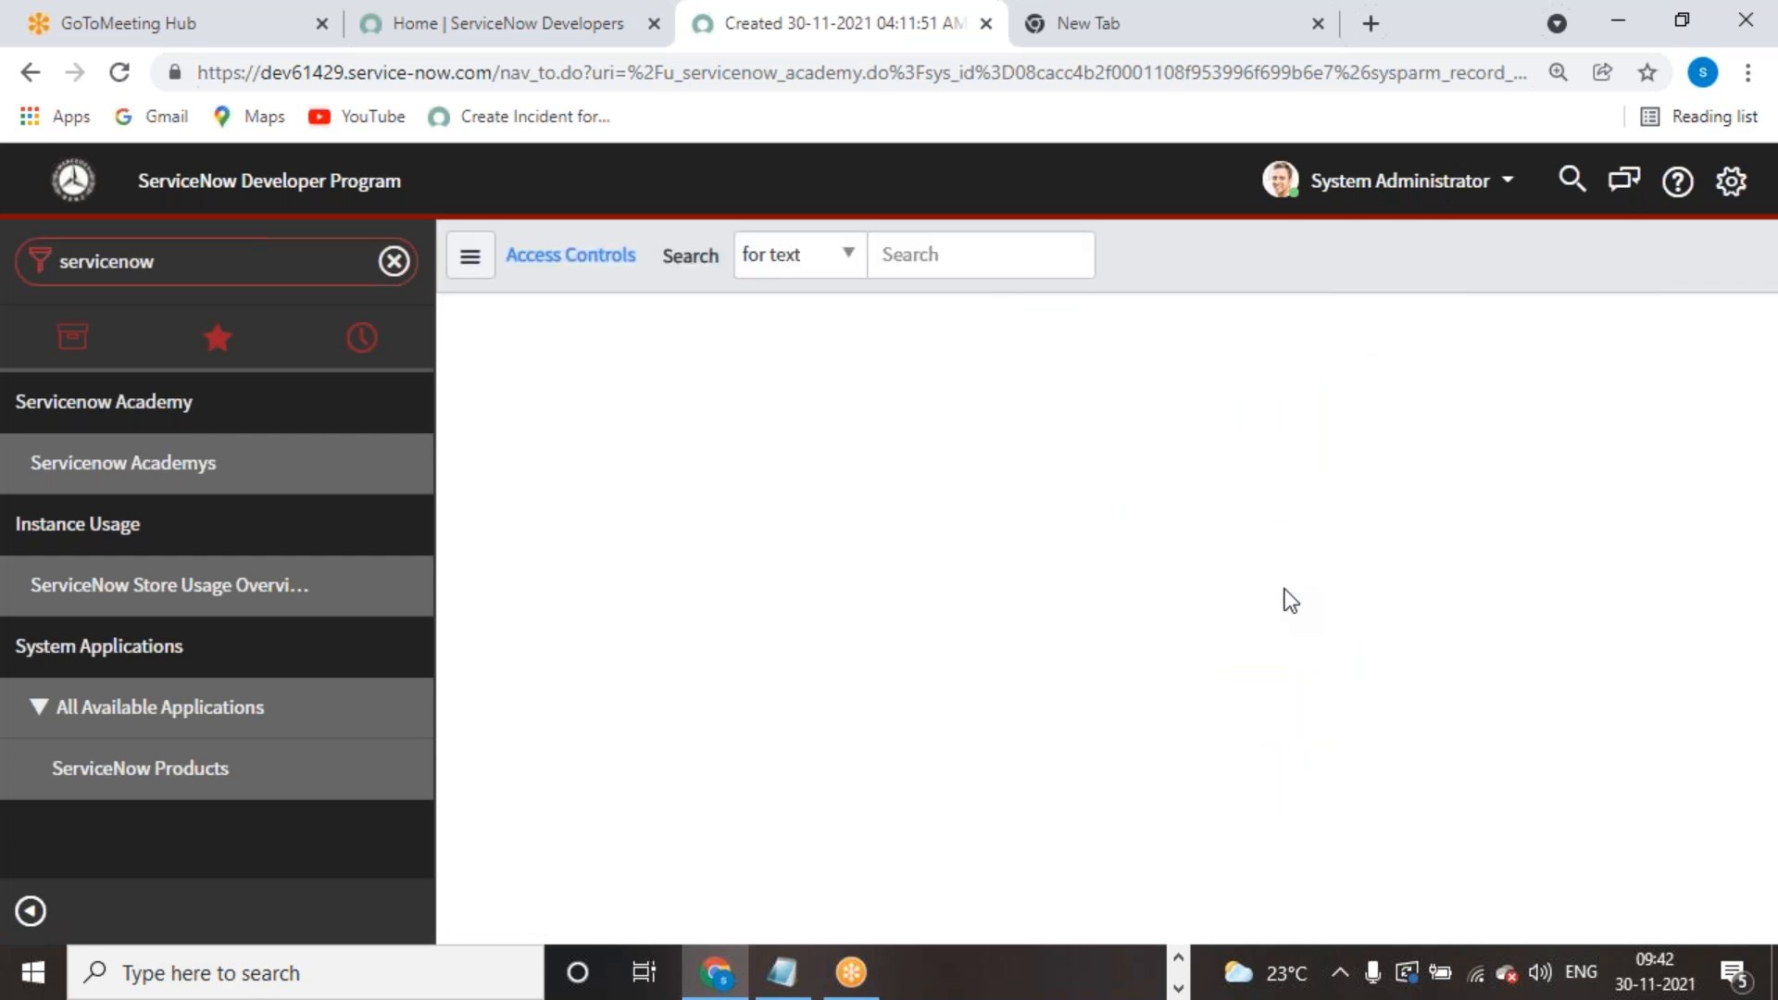
scroll(790, 696, "down", 6)
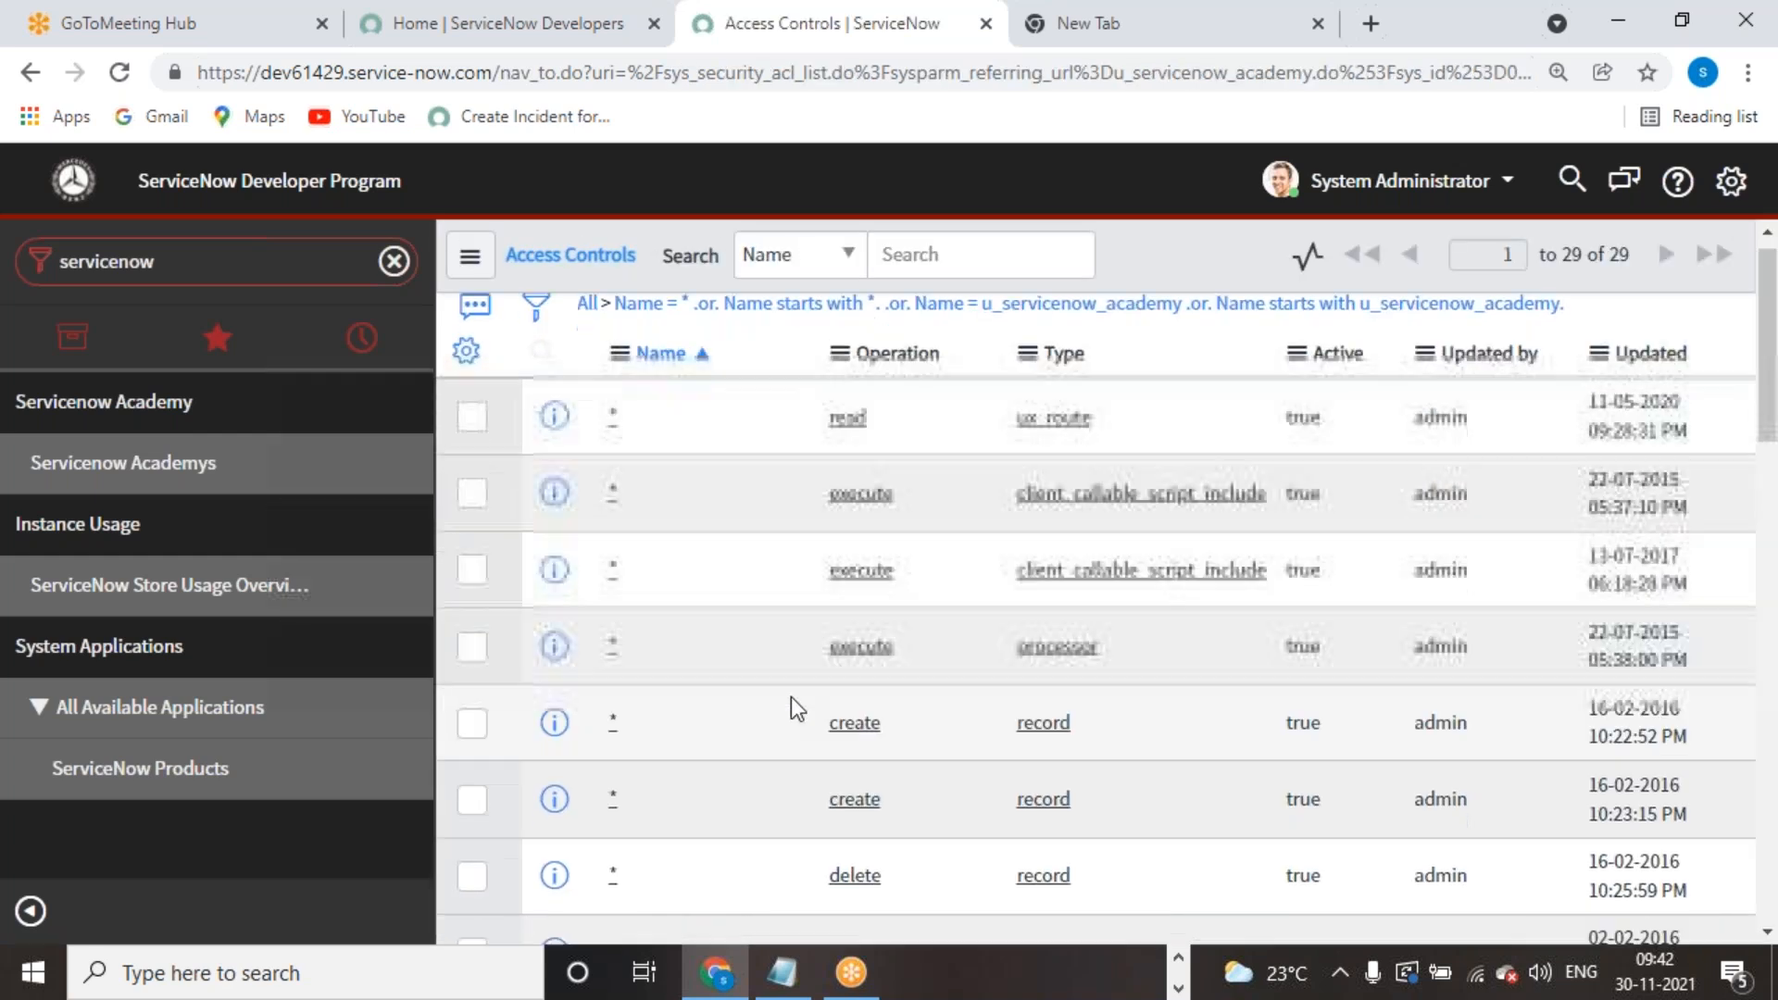
scroll(798, 692, "down", 8)
scroll(865, 718, "up", 3)
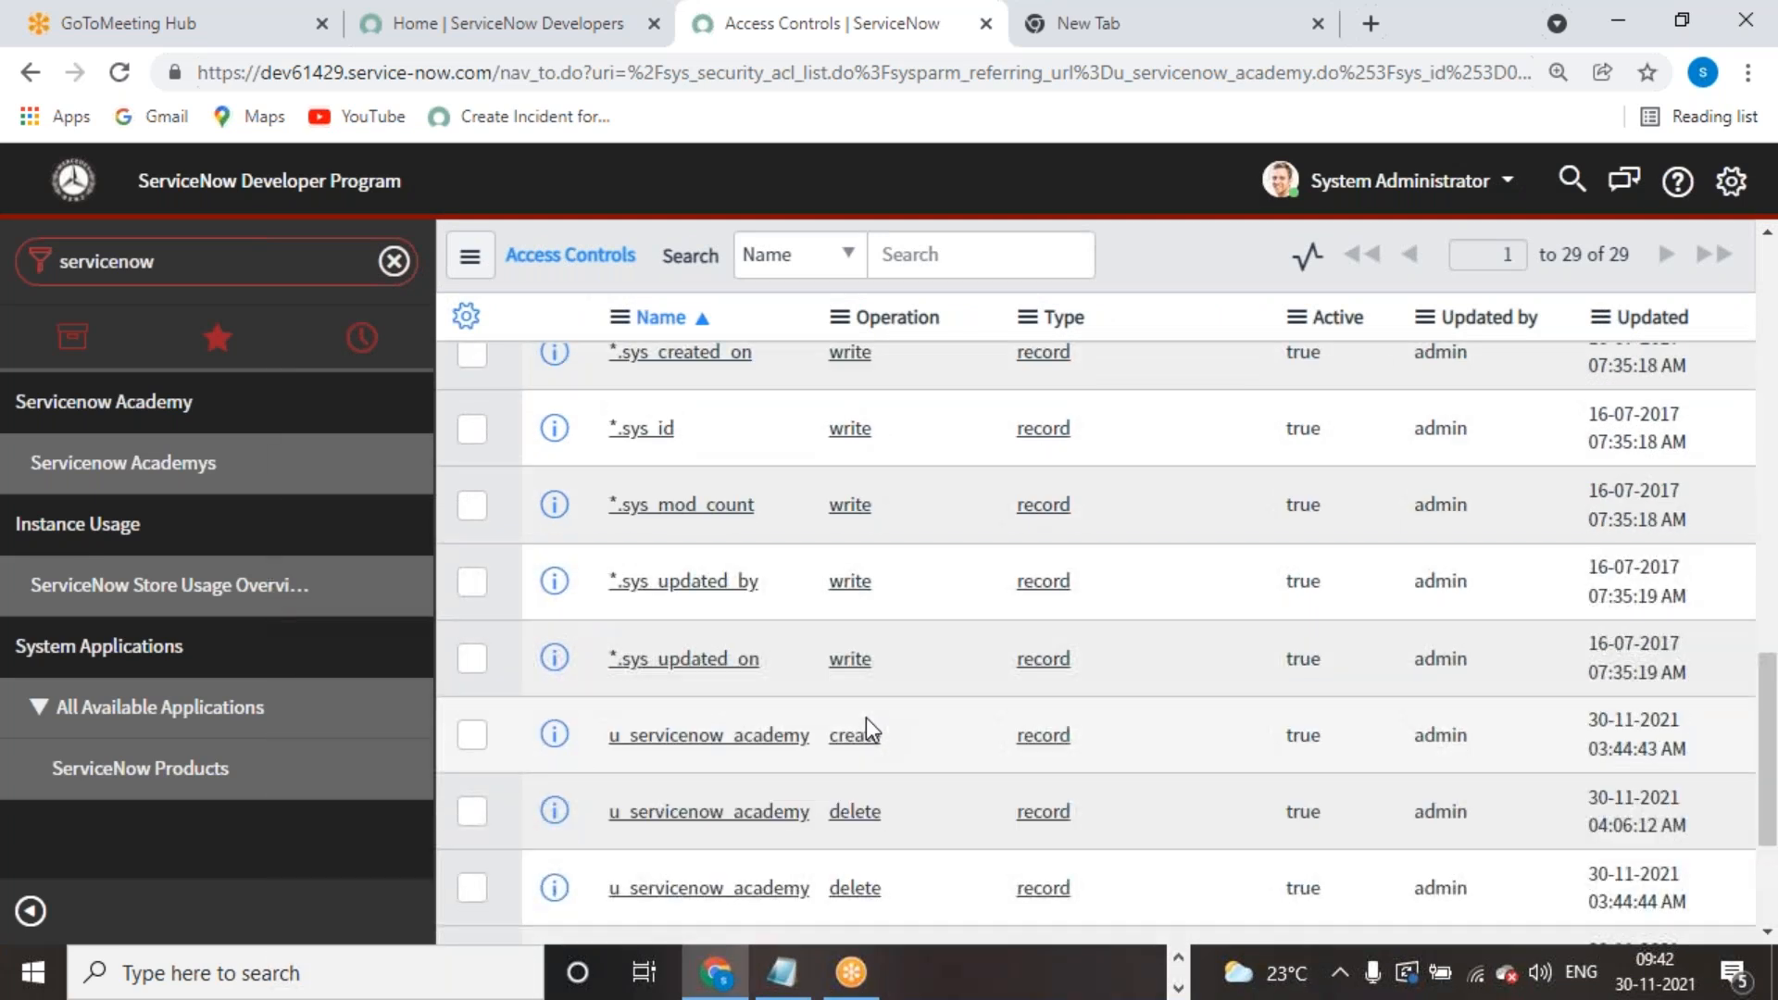
scroll(864, 719, "down", 3)
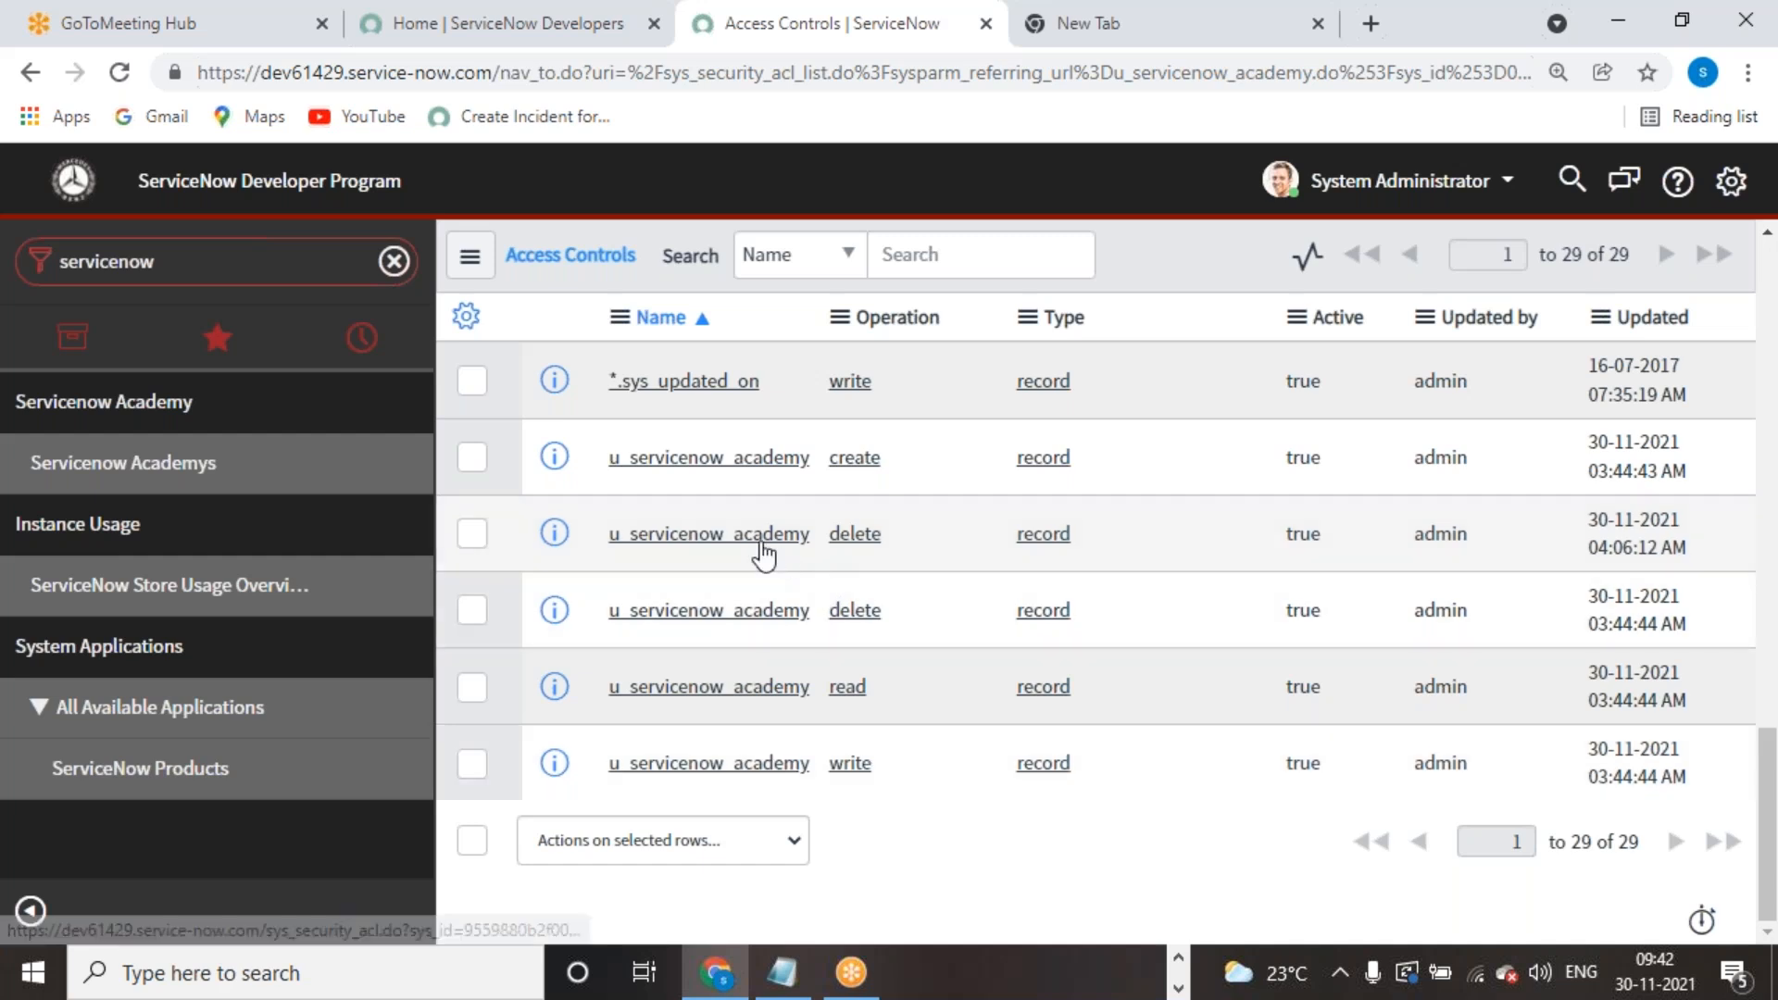
left_click(708, 535)
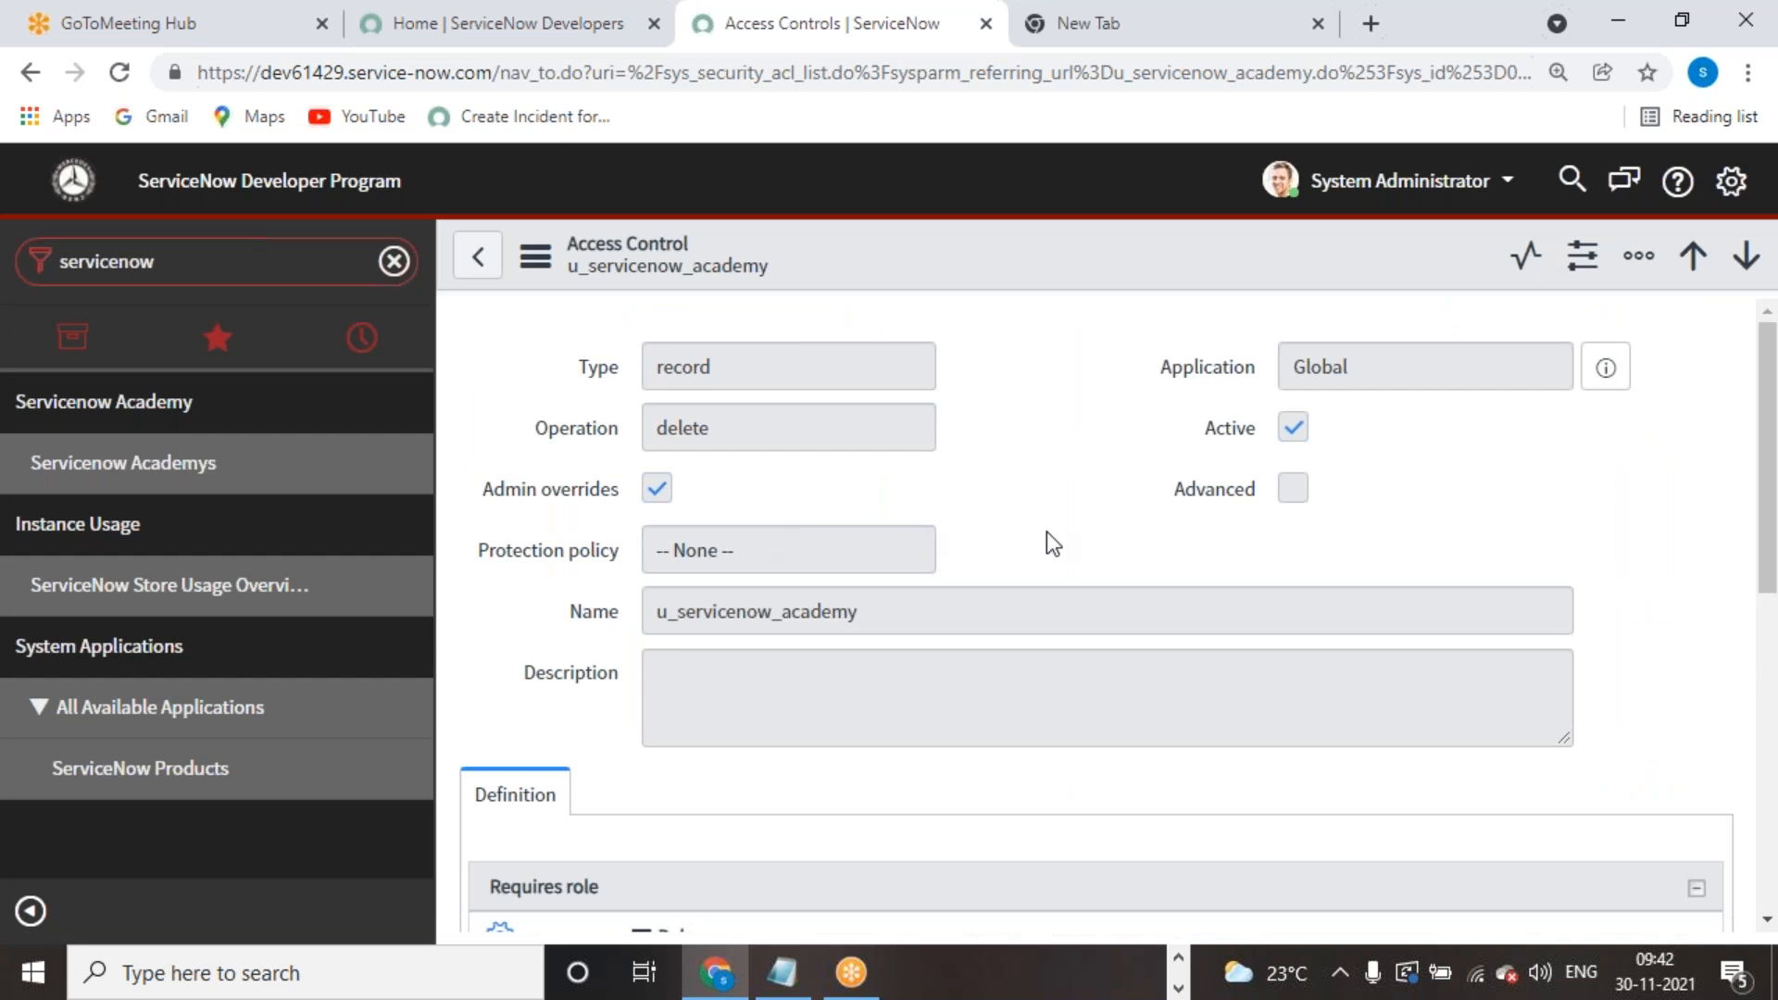
Step: Look over the definition of the delete access control and try to elevate the administrator's roles
scroll(787, 609, "down", 3)
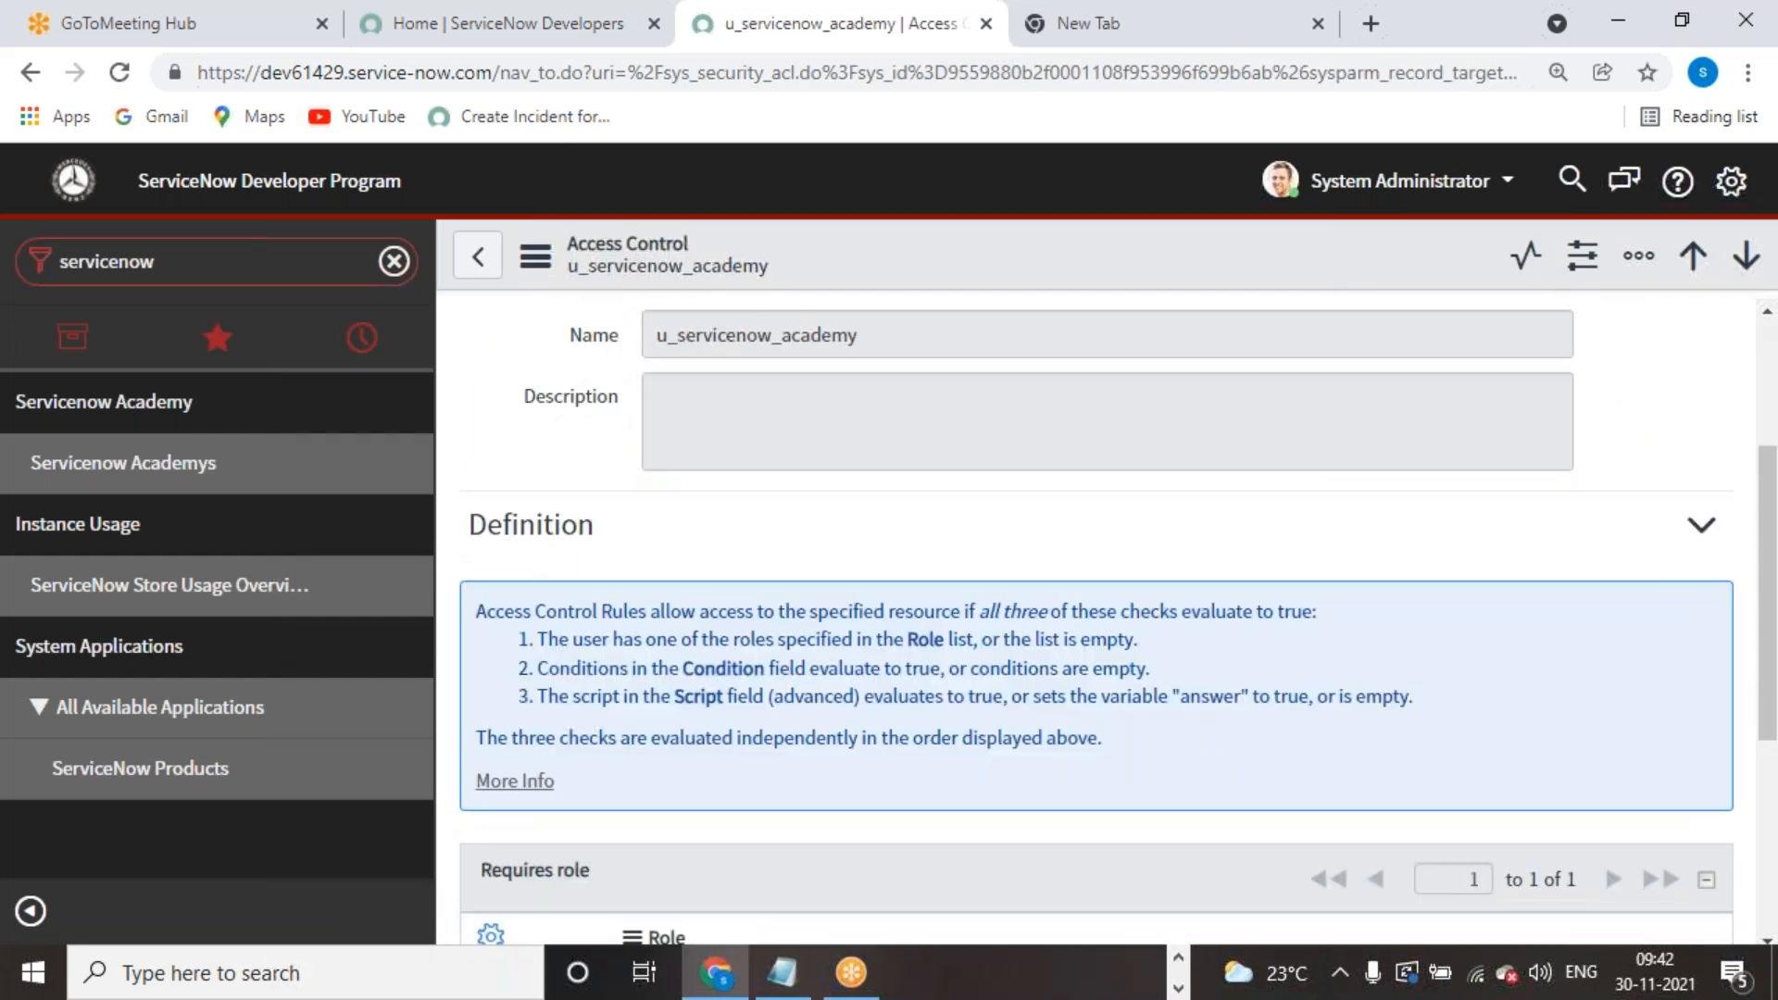
scroll(1089, 671, "up", 3)
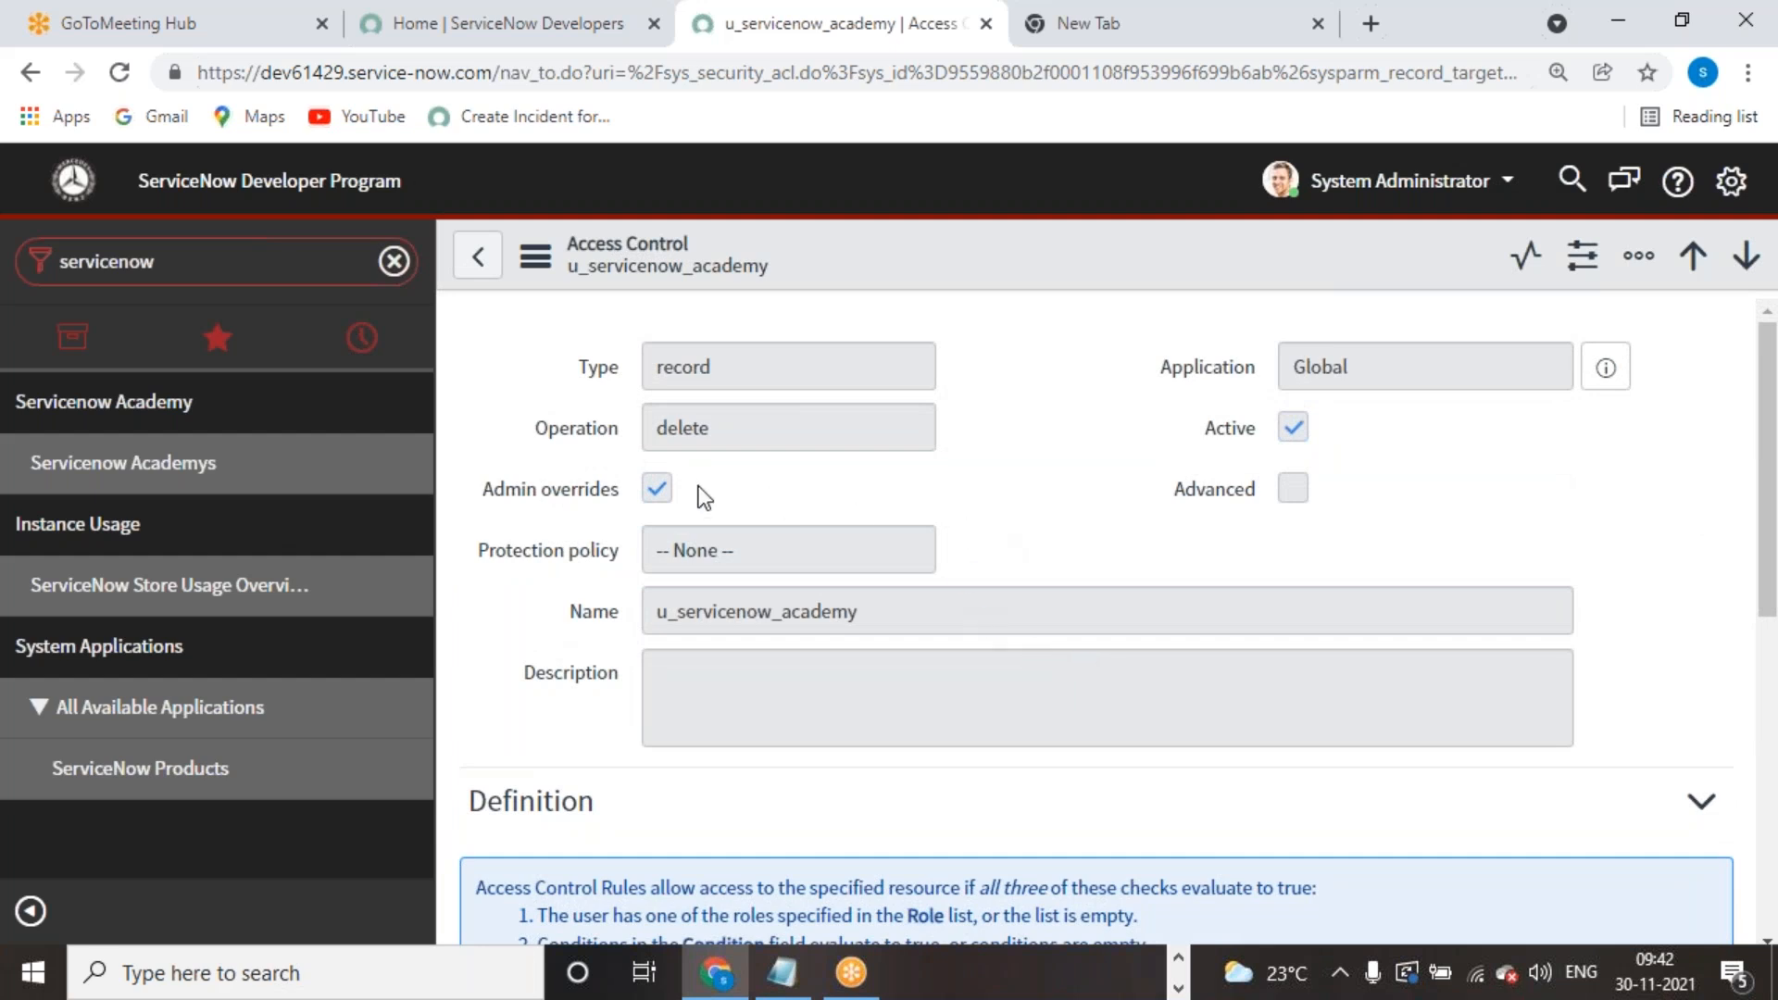
left_click(1330, 190)
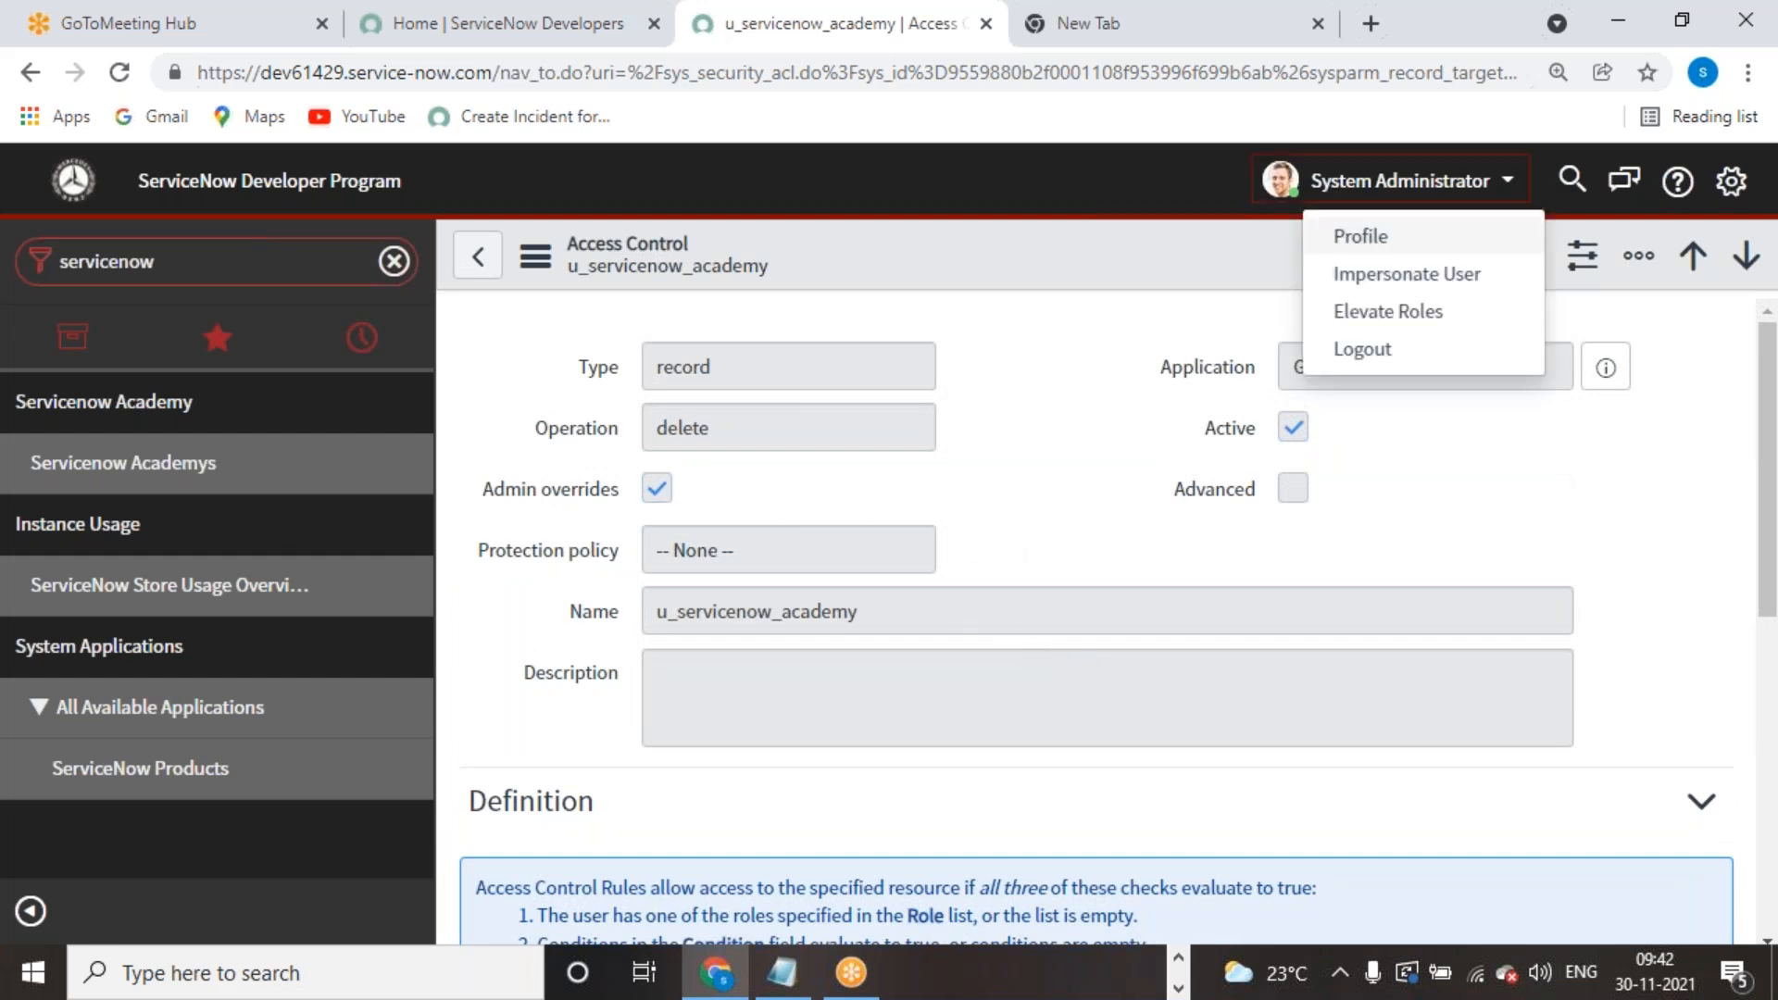
left_click(1374, 315)
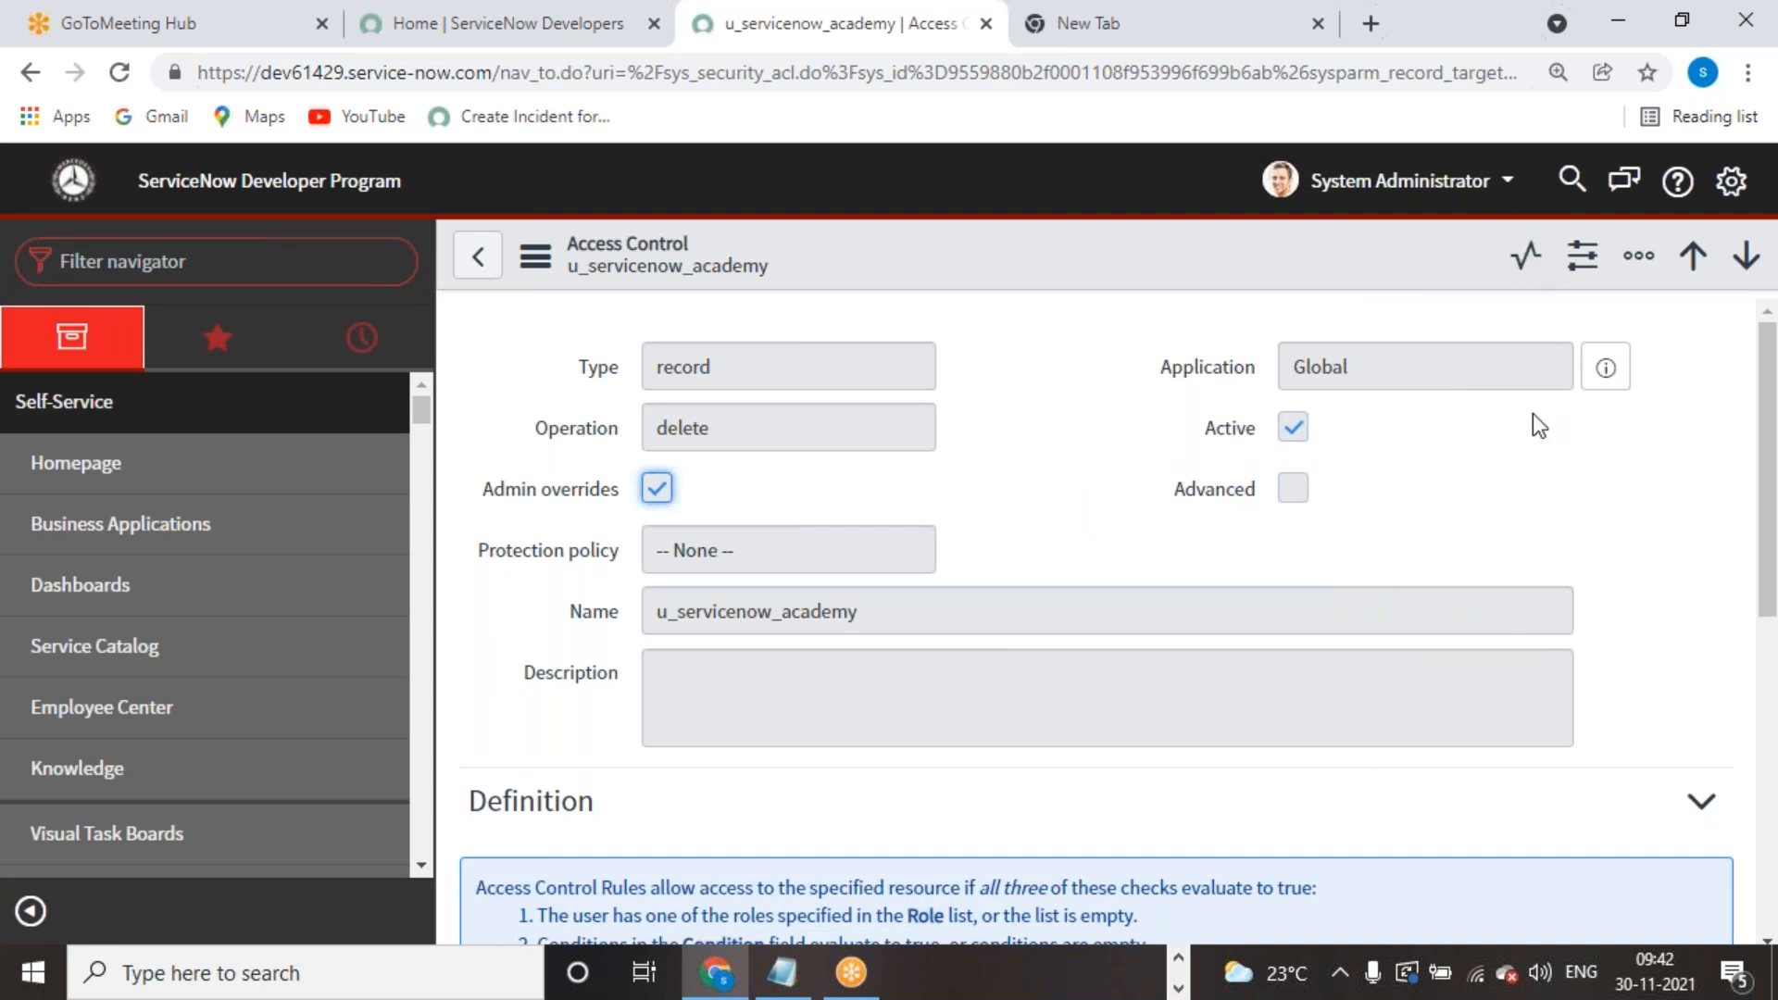
left_click(1482, 196)
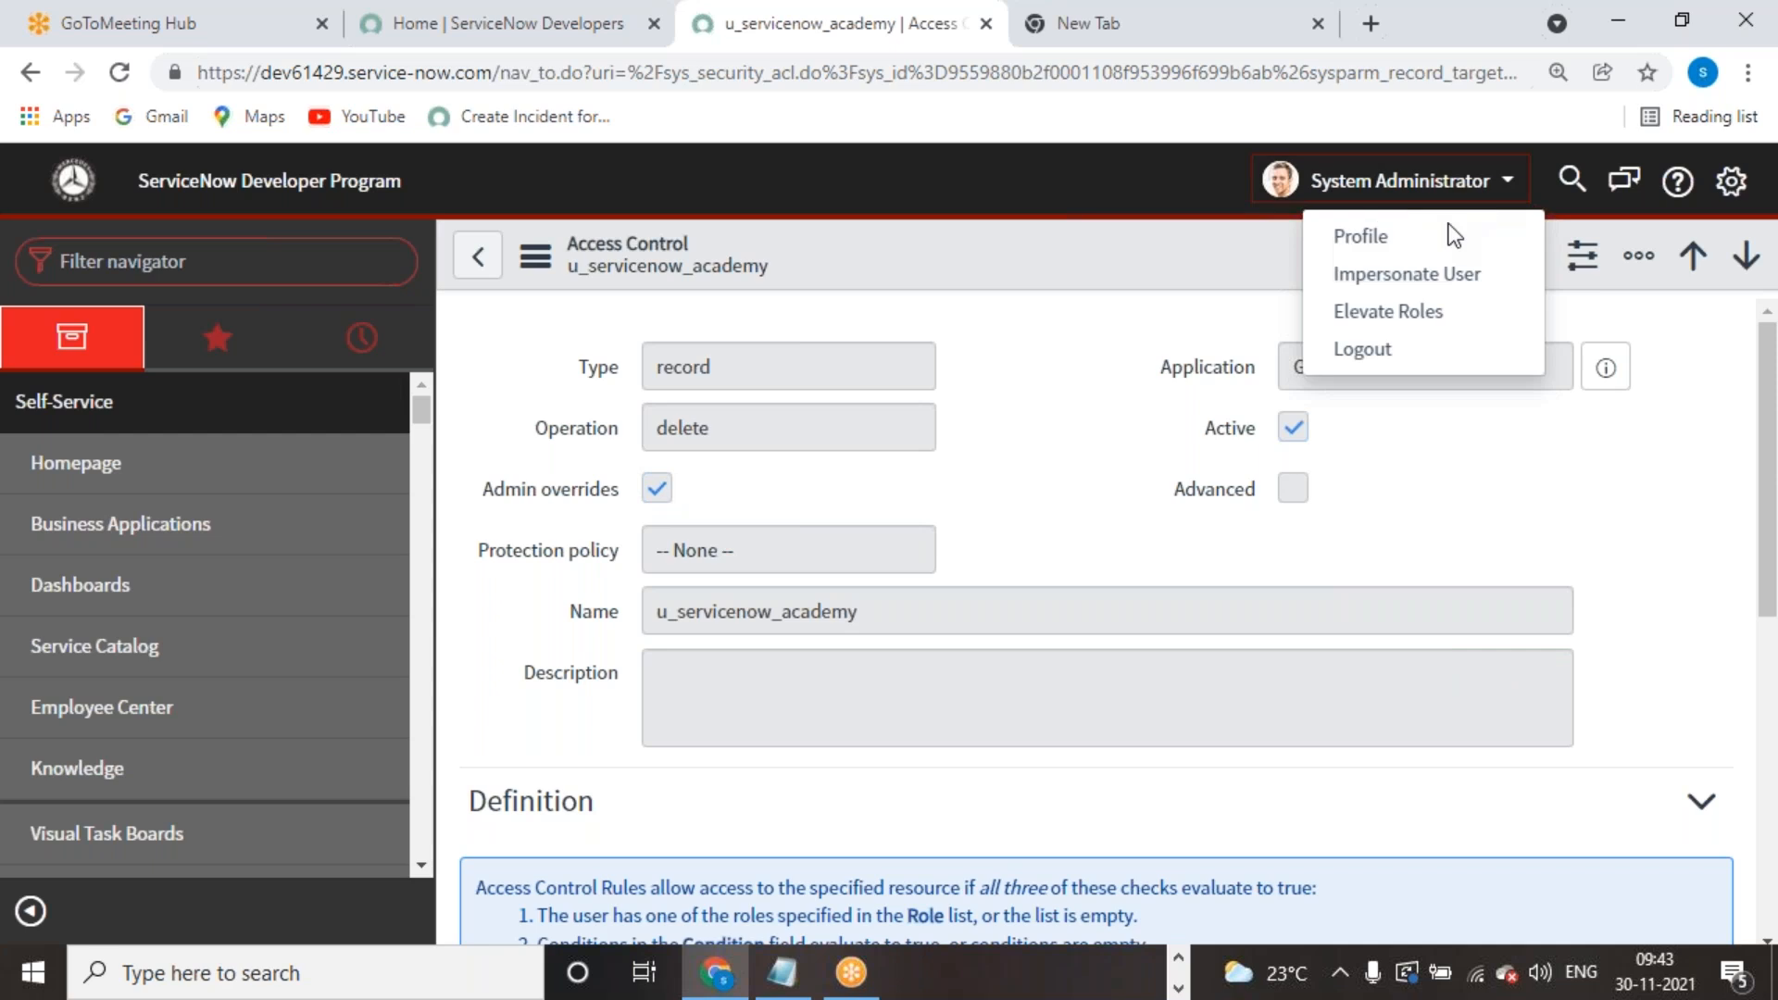
left_click(1387, 274)
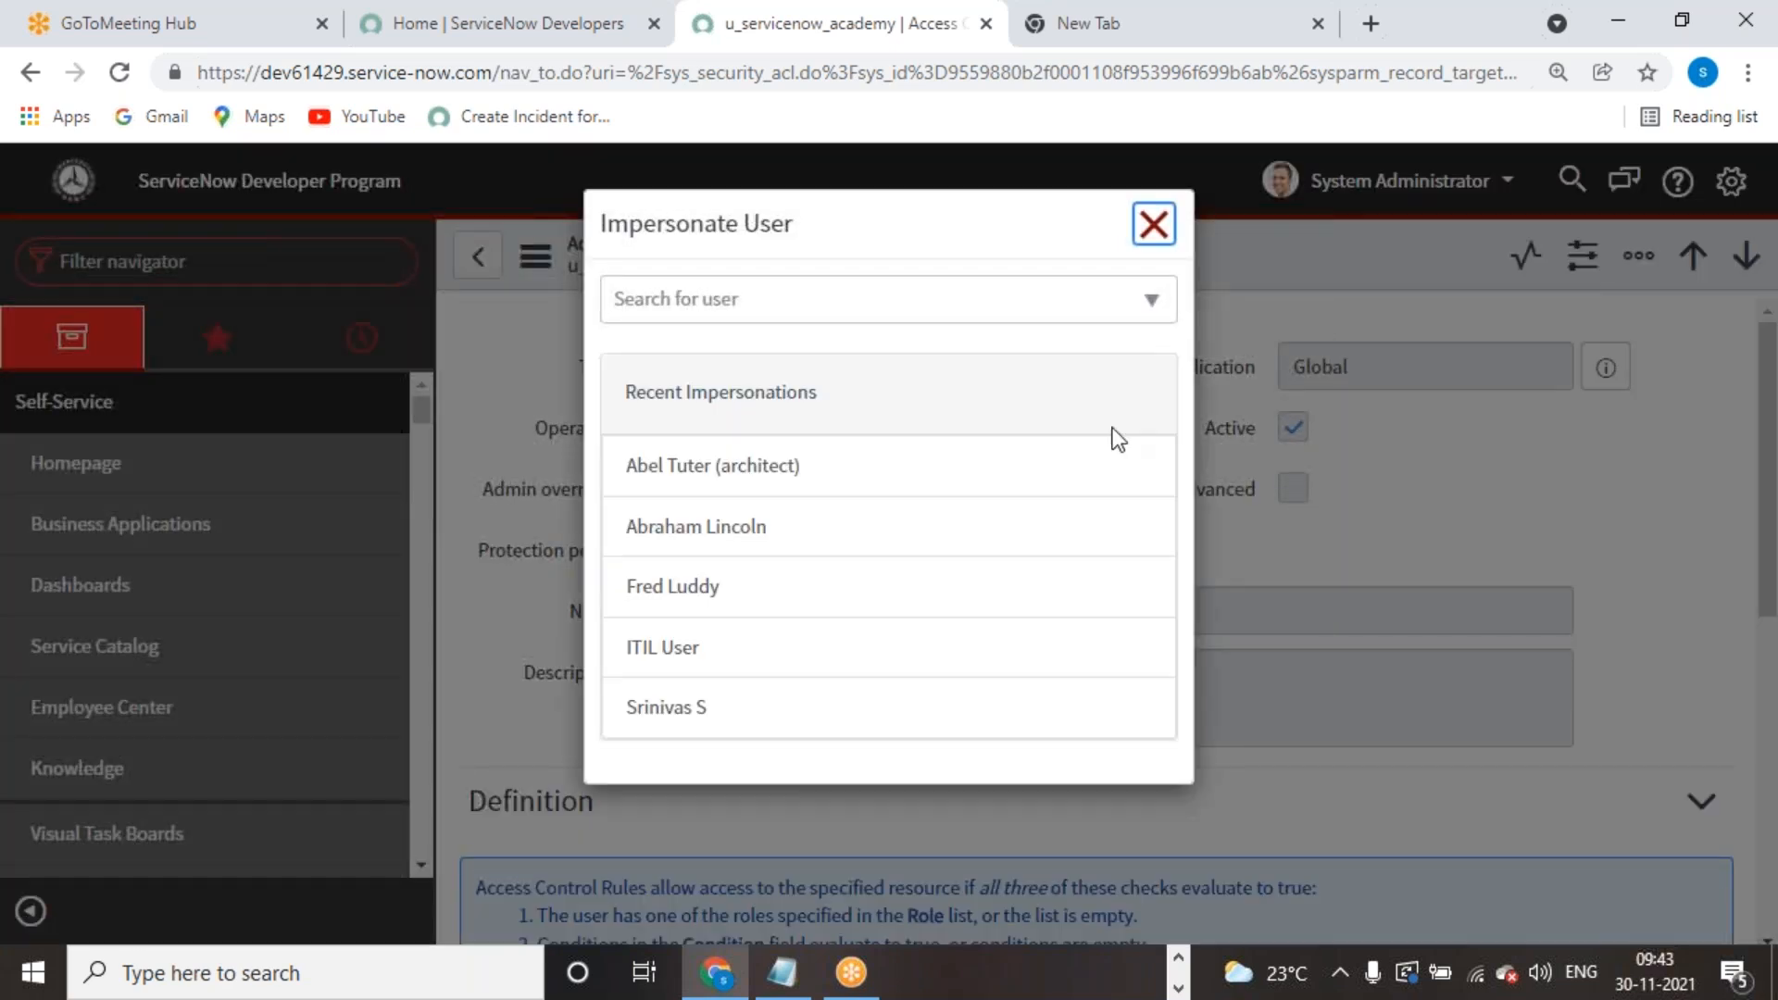
left_click(1168, 241)
Step: Elevate the System Administrator's role so that the u_servicenow_academy delete rule can be edited
left_click(1398, 180)
left_click(1399, 306)
left_click(630, 379)
left_click(1150, 495)
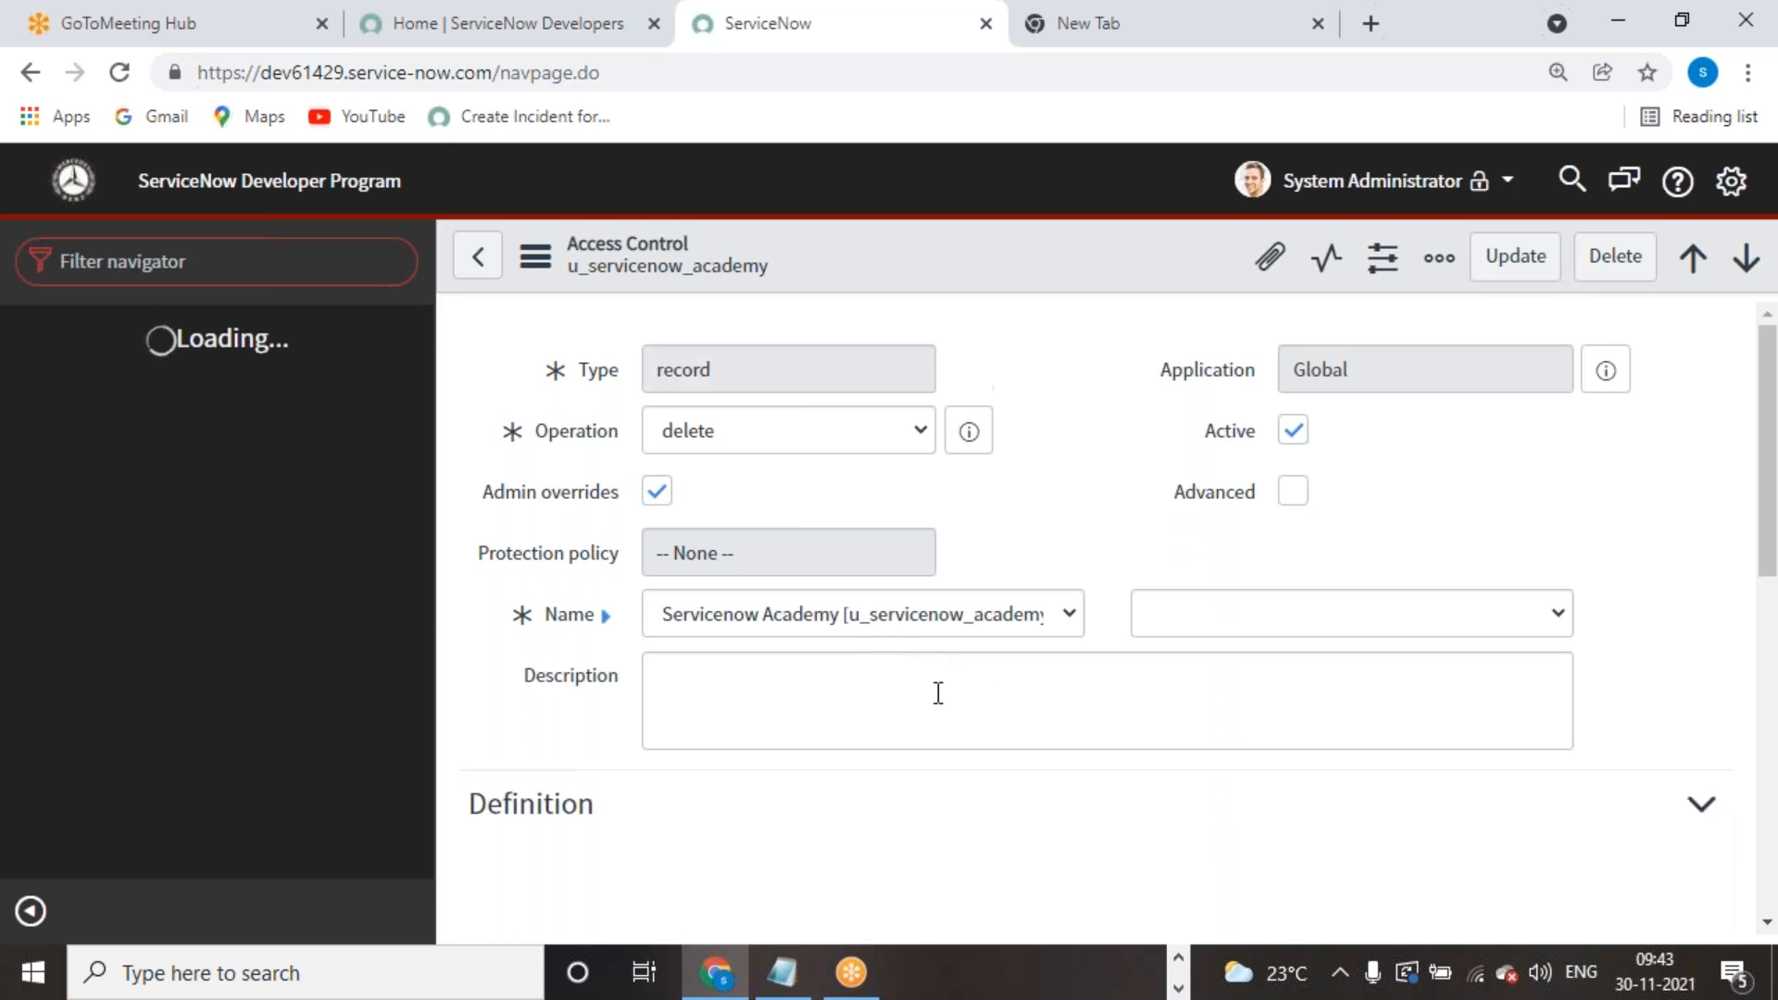
Step: Examine the required role, condition and general settings of the u_servicenow_academy delete access control
scroll(937, 691, "down", 3)
scroll(879, 590, "down", 6)
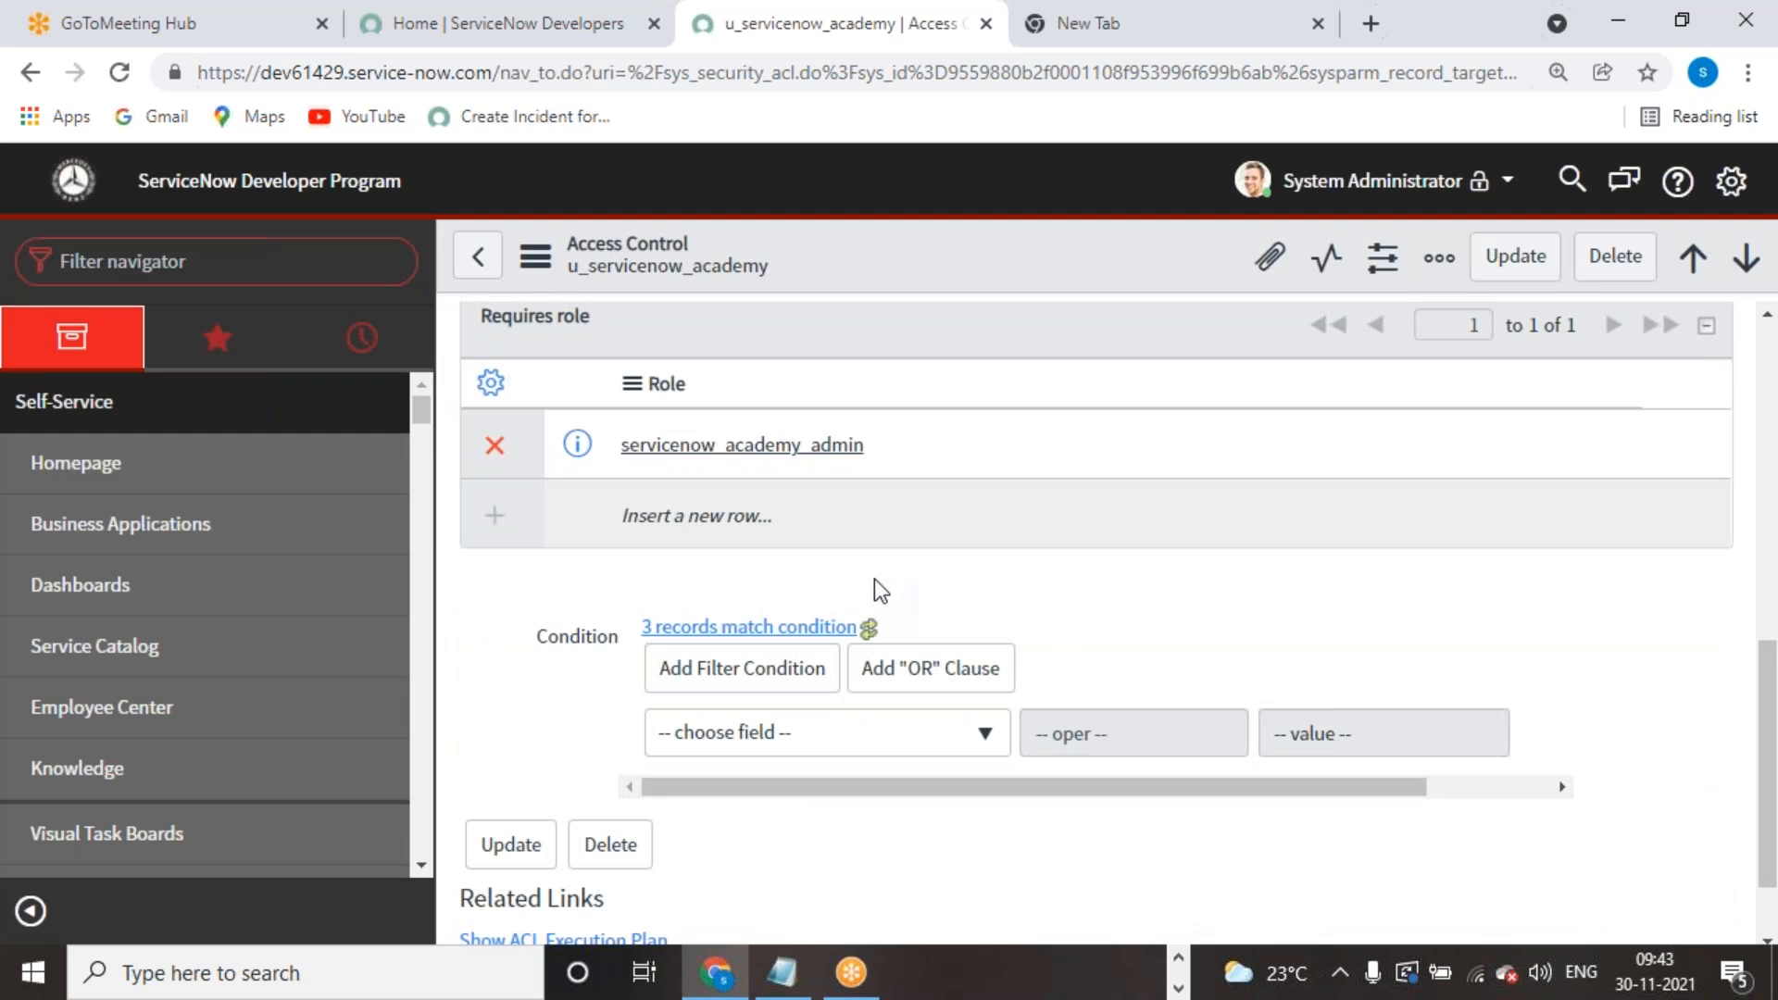
scroll(881, 589, "up", 9)
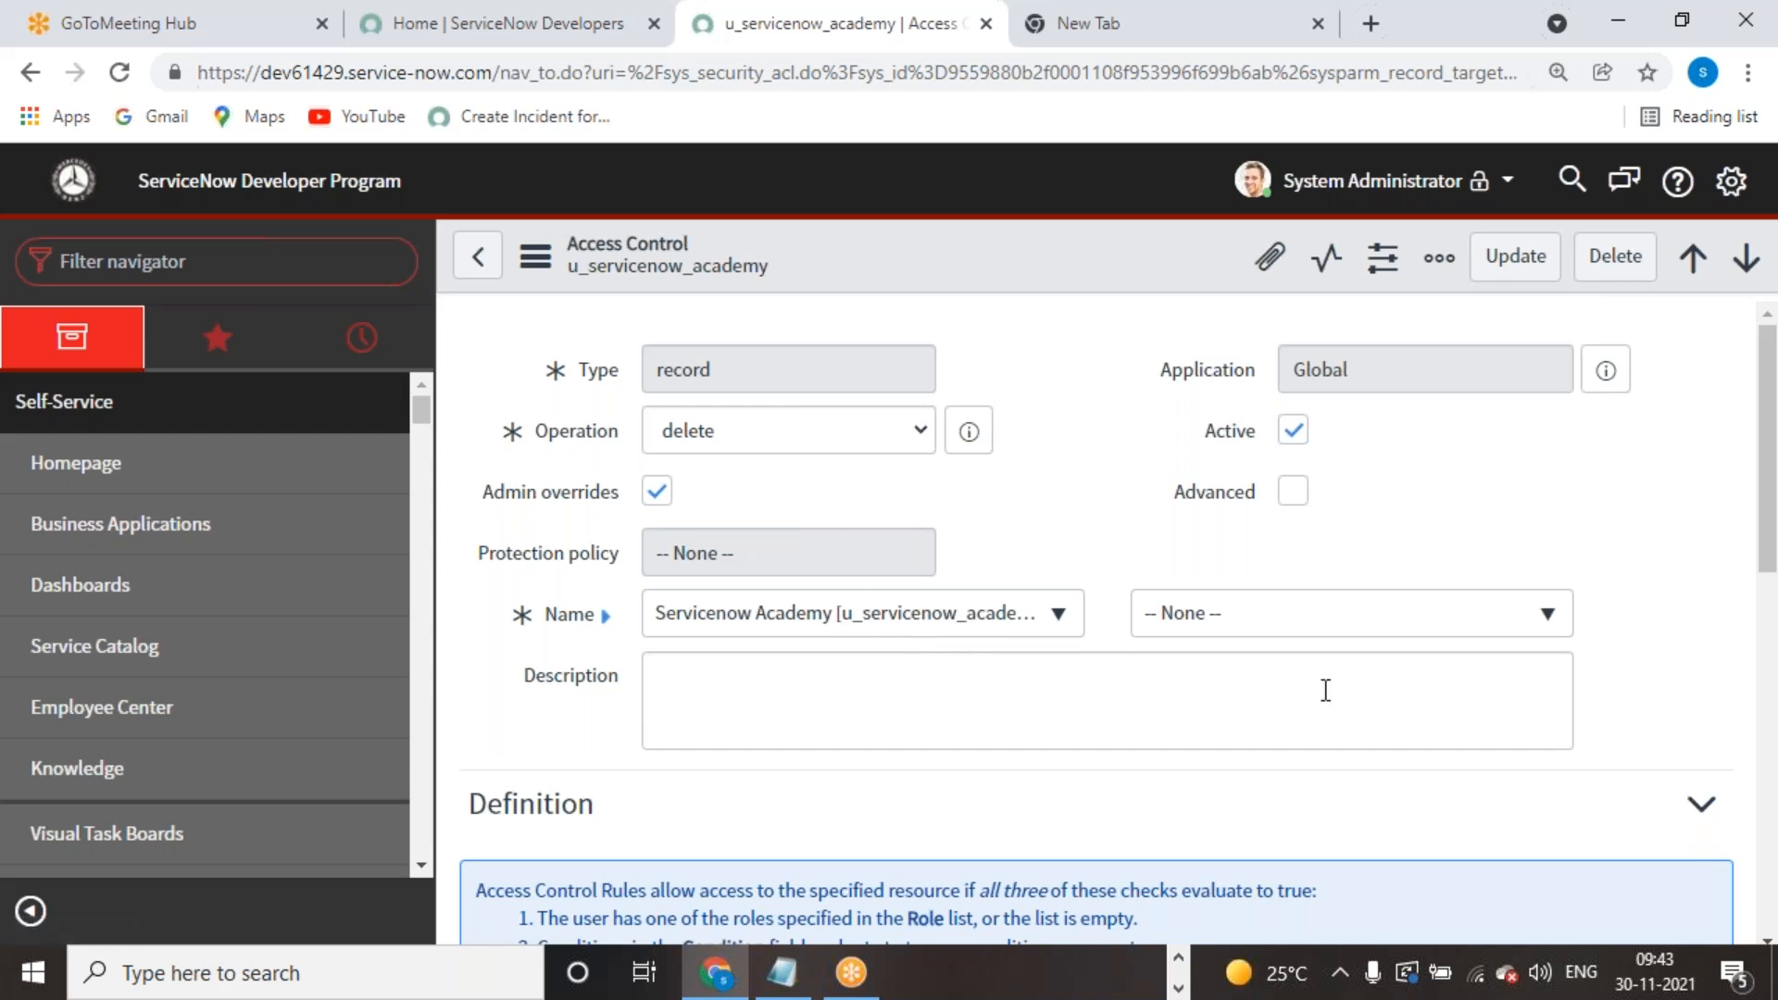
scroll(926, 639, "down", 10)
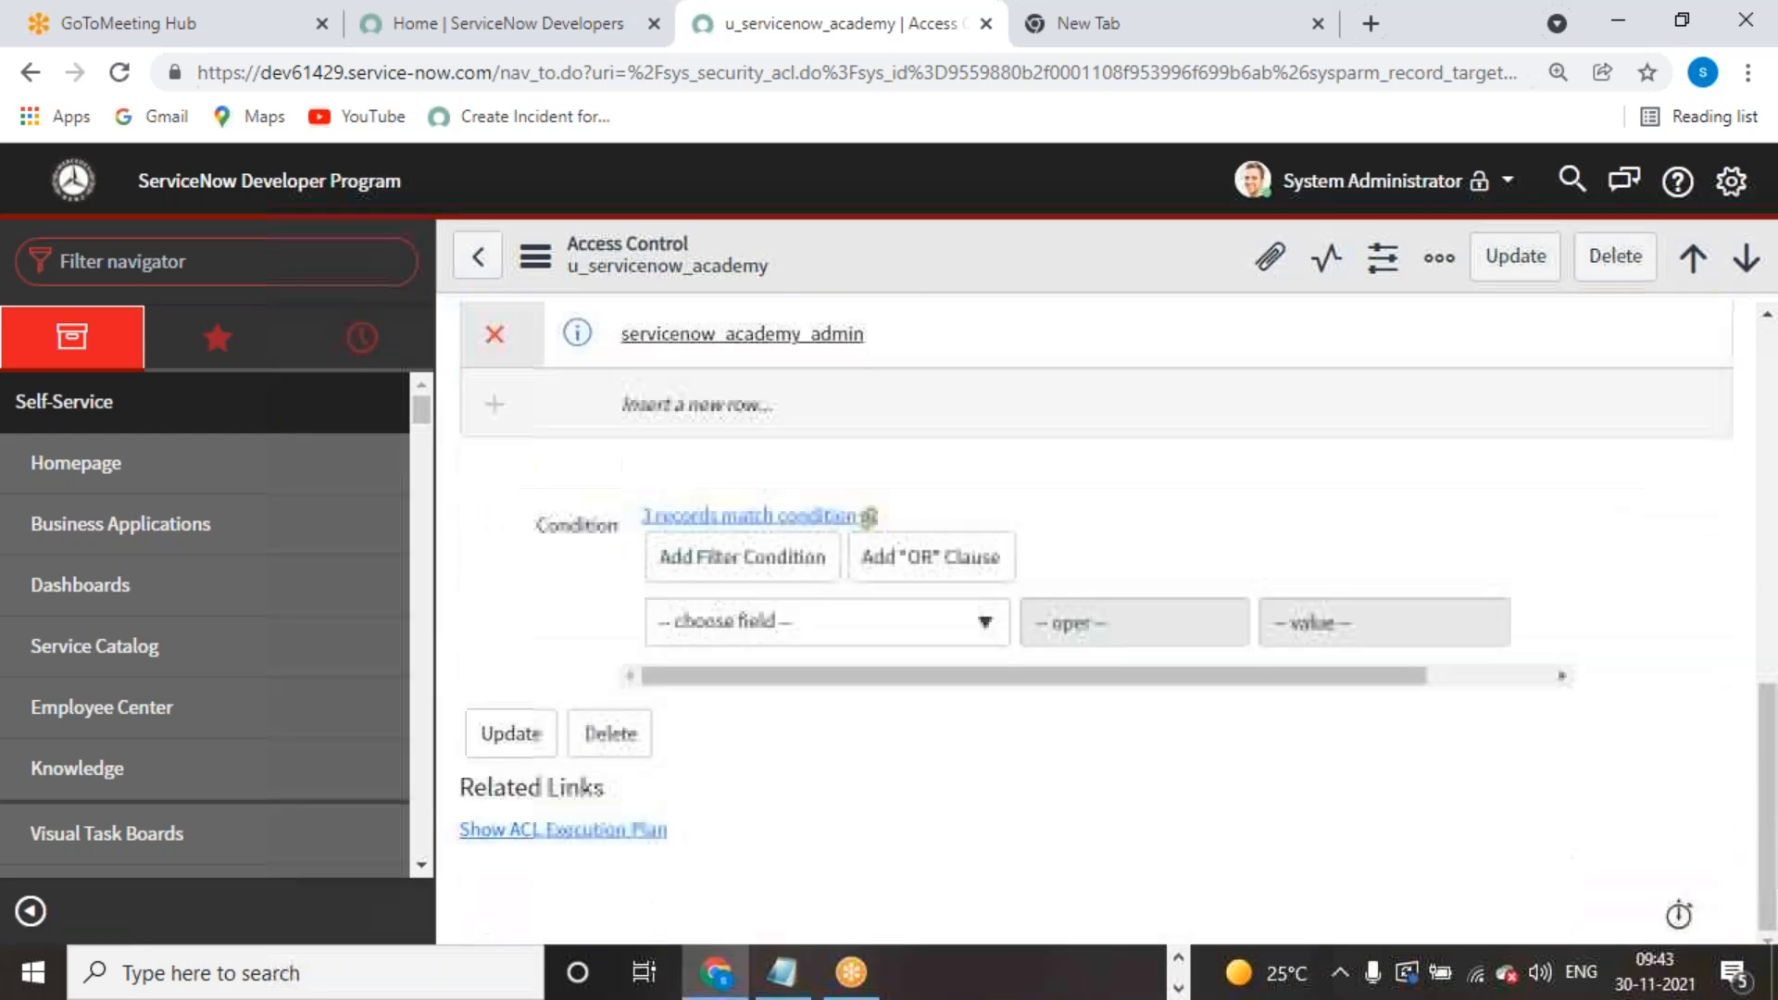
scroll(1102, 621, "up", 4)
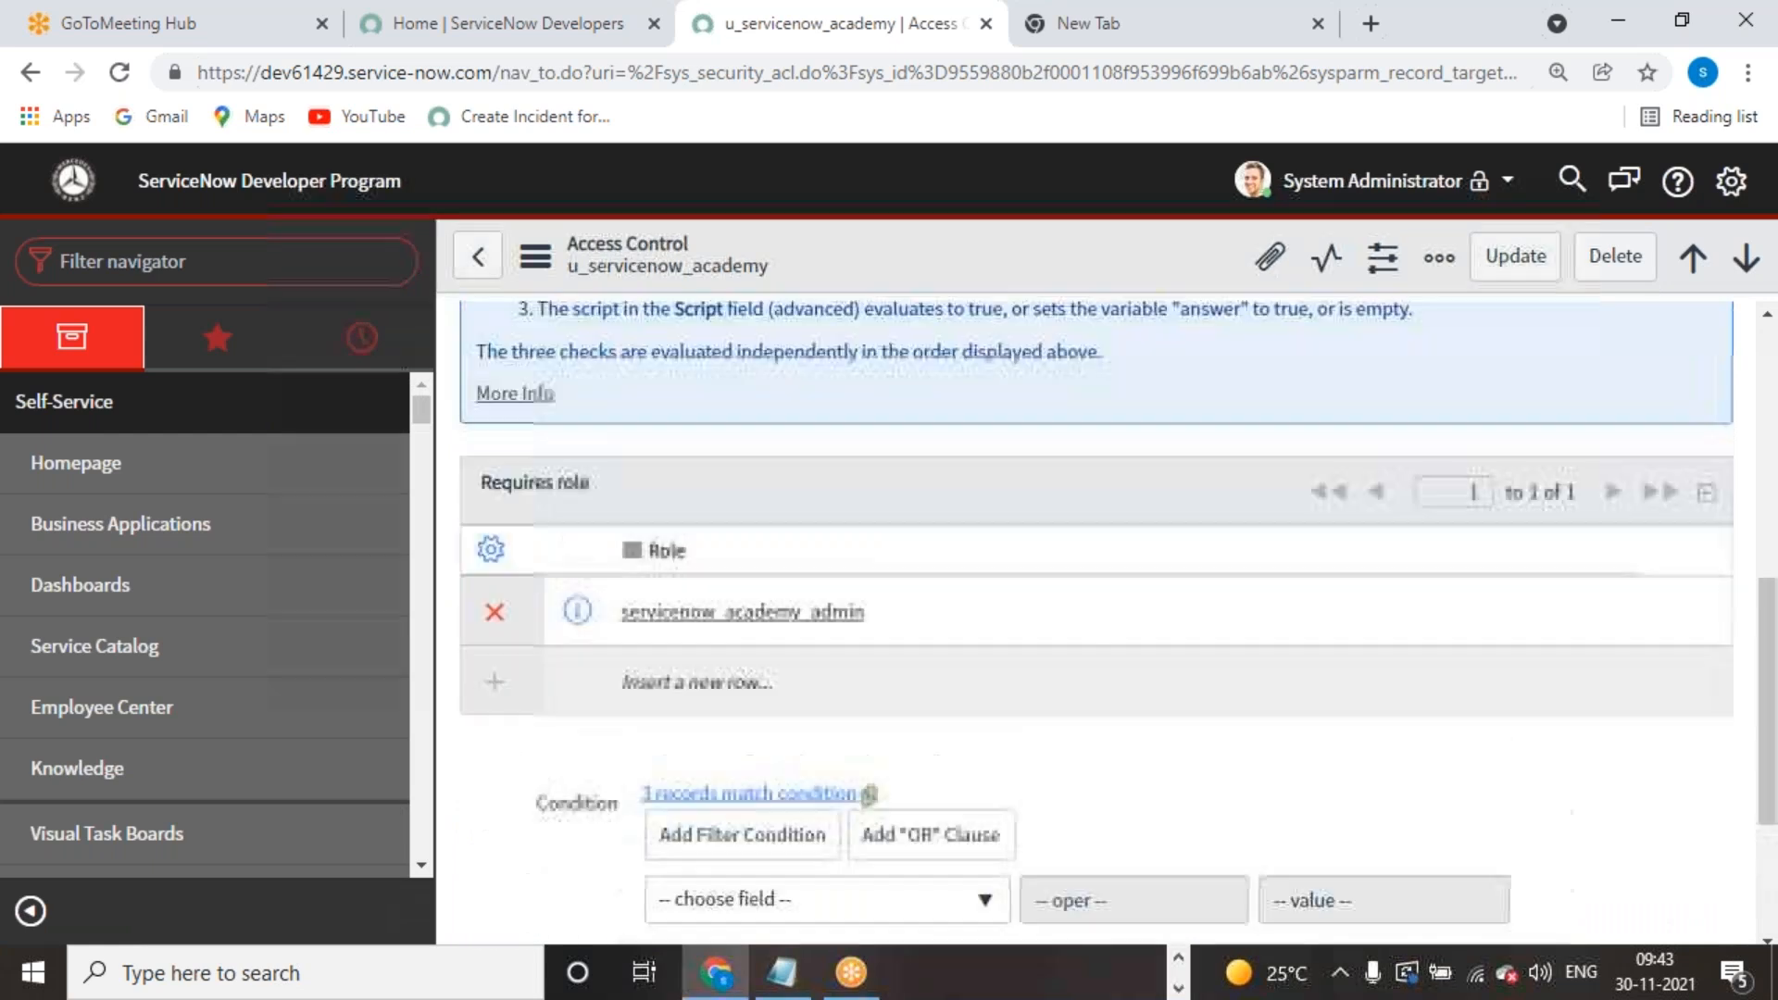
scroll(1102, 620, "up", 2)
scroll(1102, 620, "down", 5)
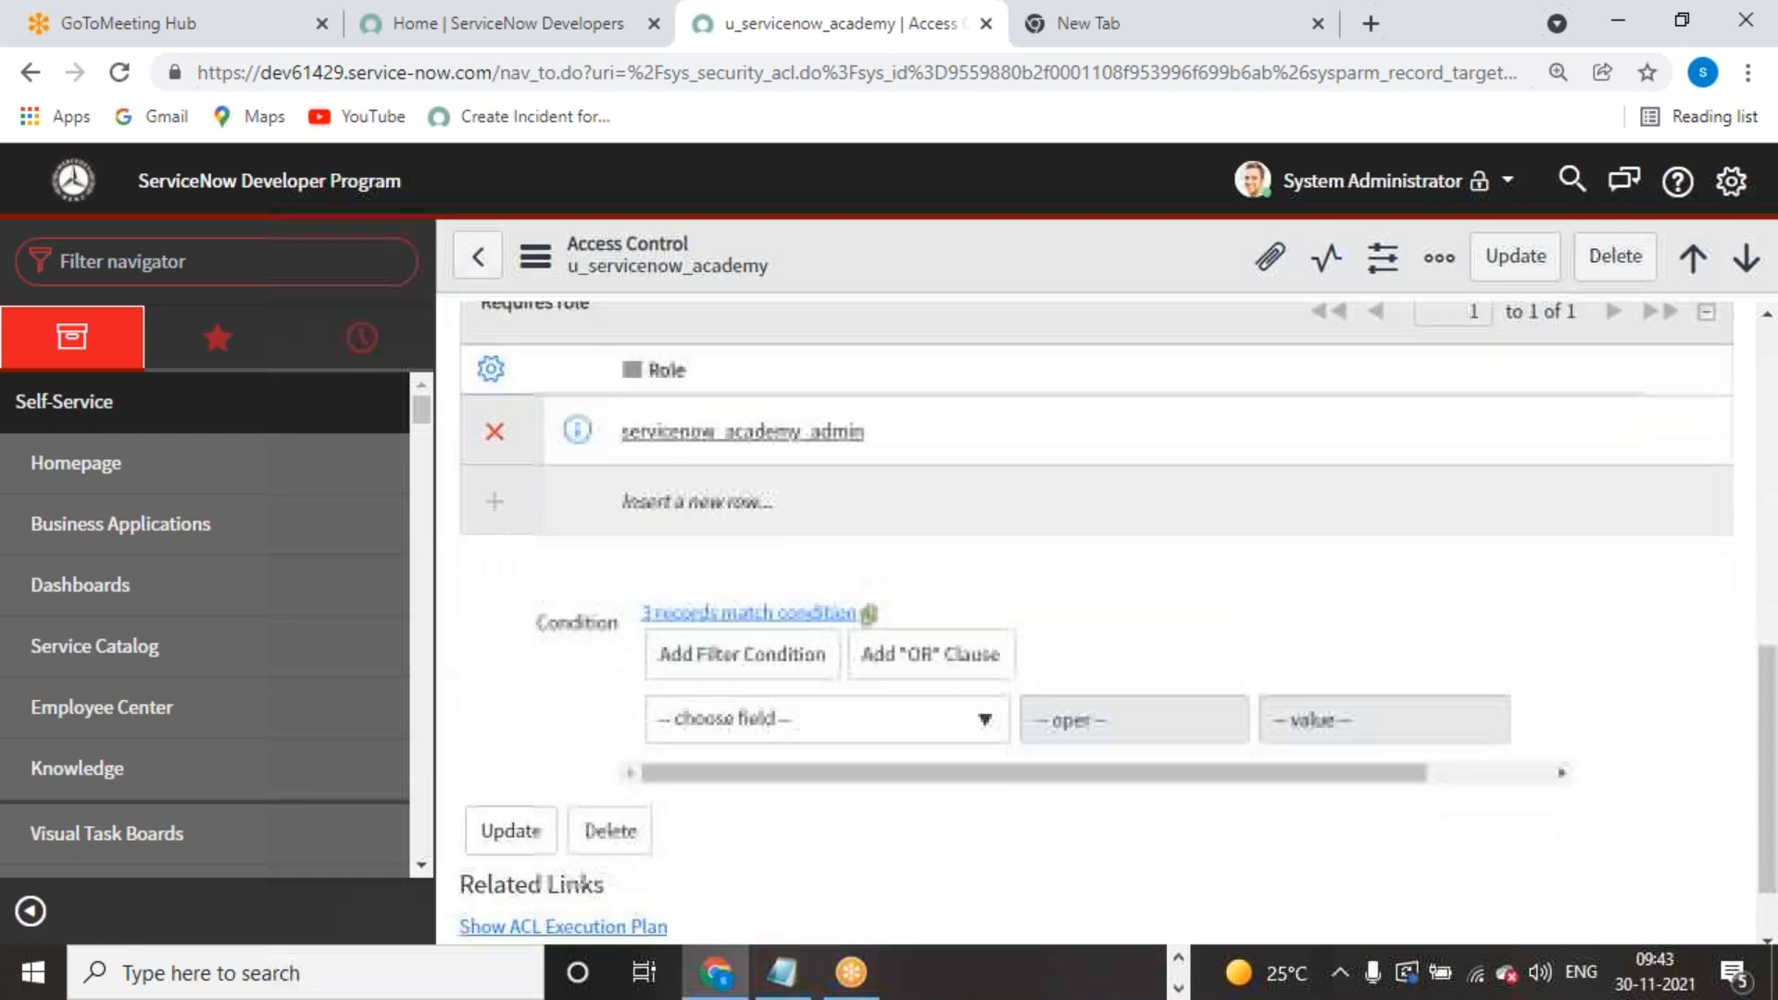
scroll(1102, 620, "up", 5)
scroll(1102, 621, "down", 5)
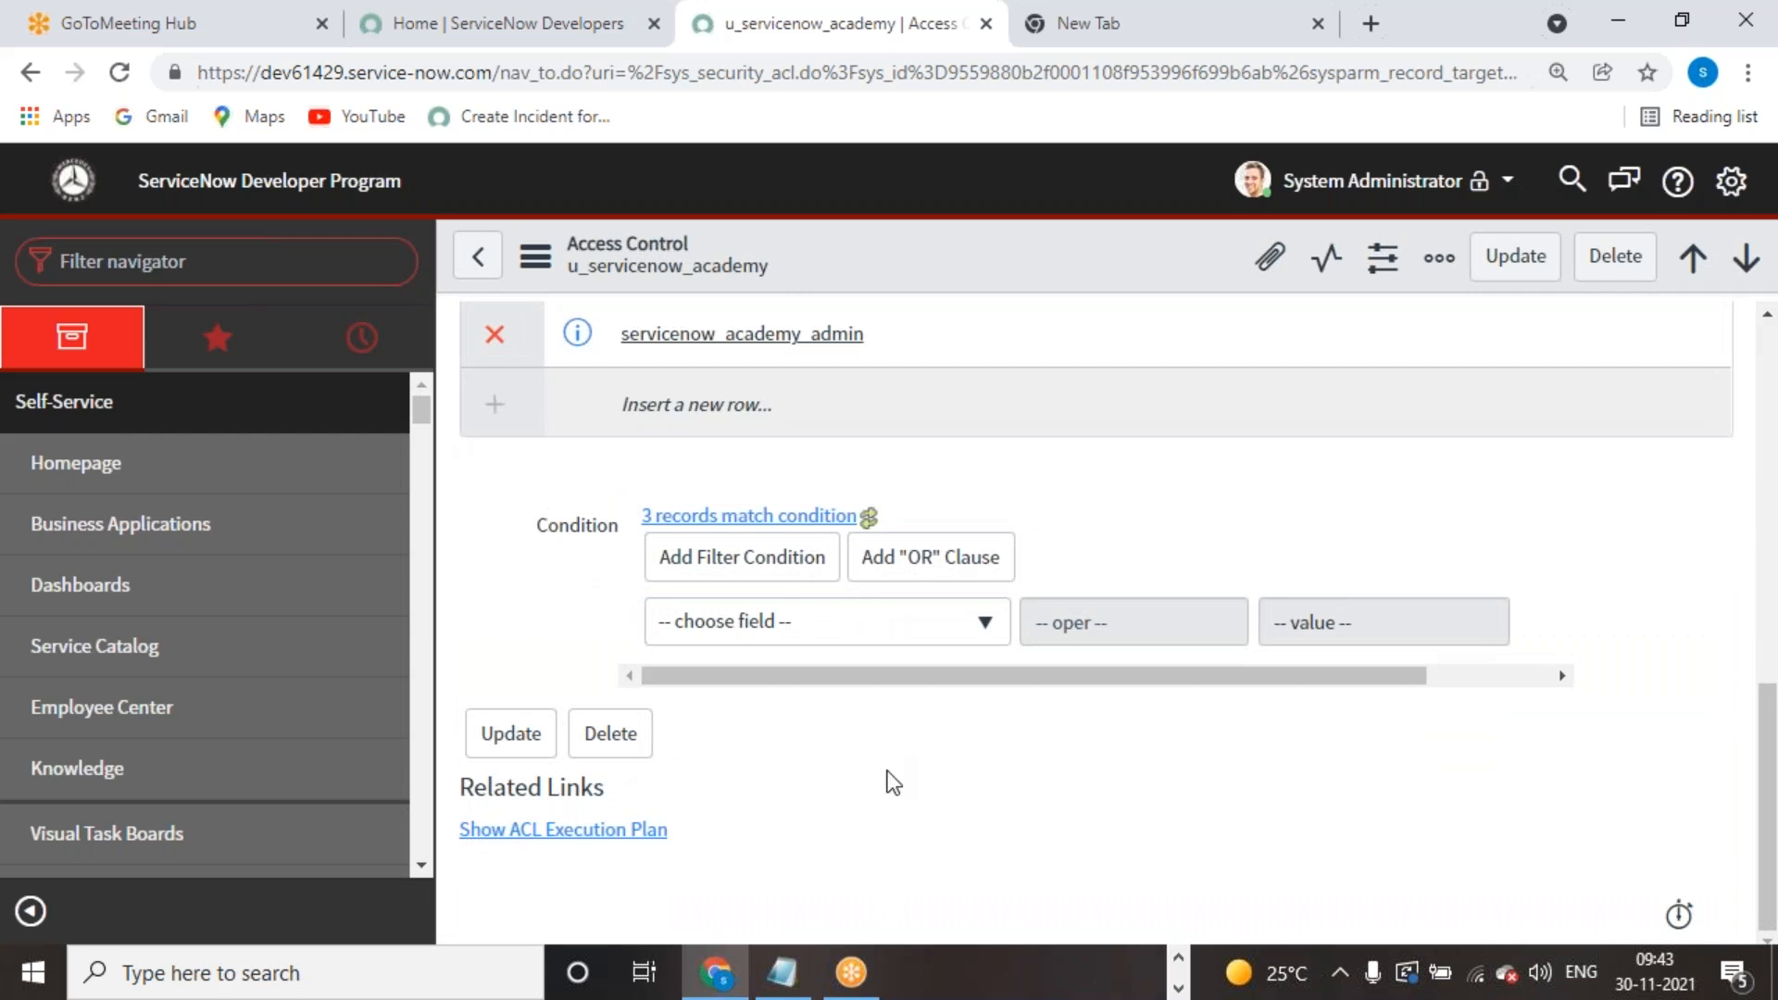
Step: Show the rule's ACL execution plan, open the other row-level delete rule for u_servicenow_academy and review its required role
left_click(581, 833)
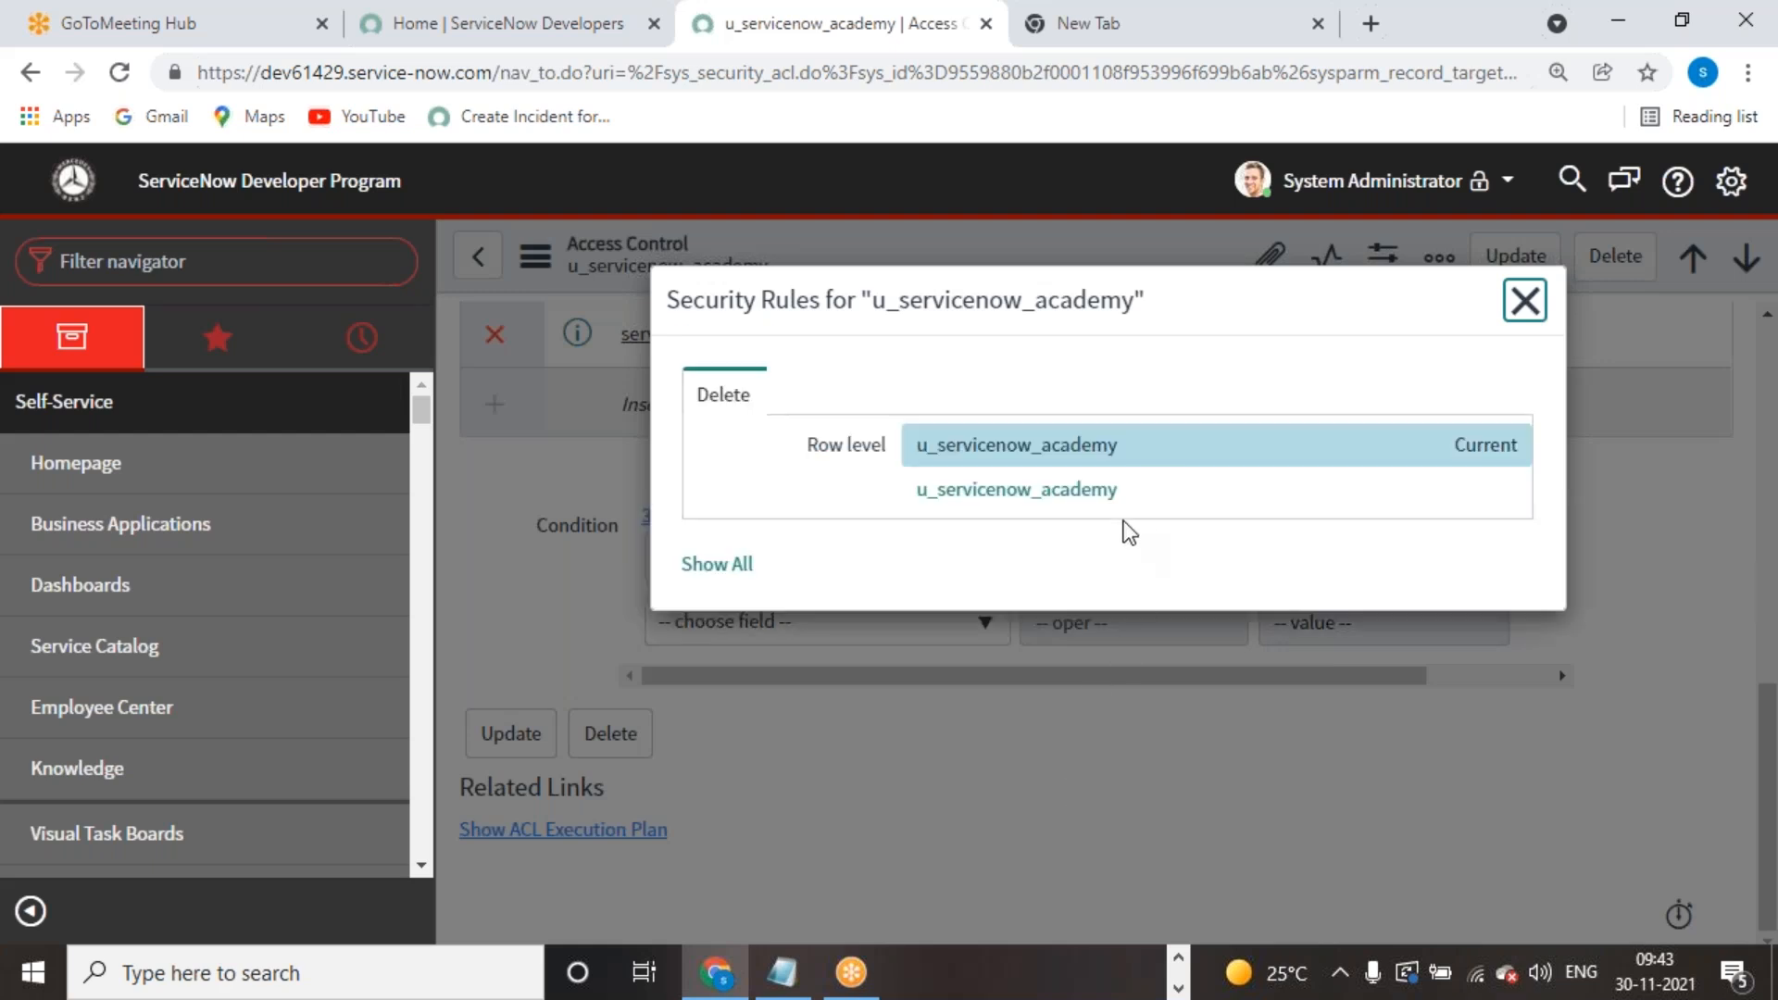
left_click(1043, 493)
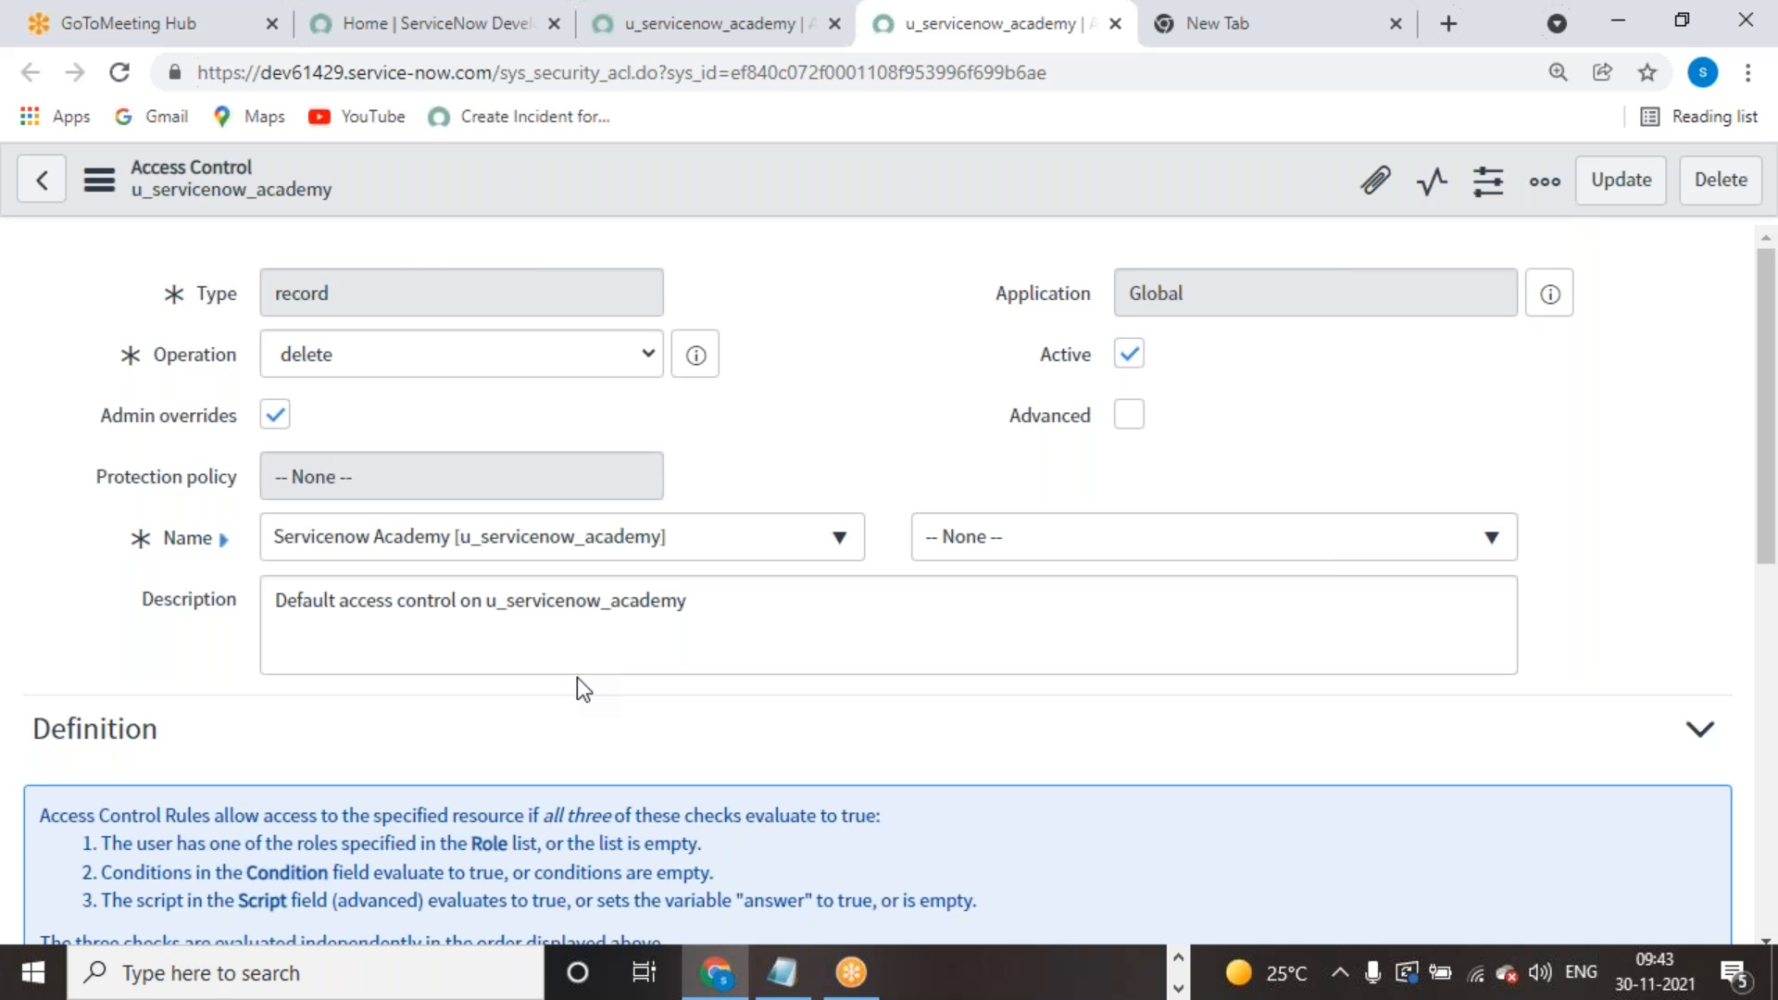
scroll(577, 680, "down", 7)
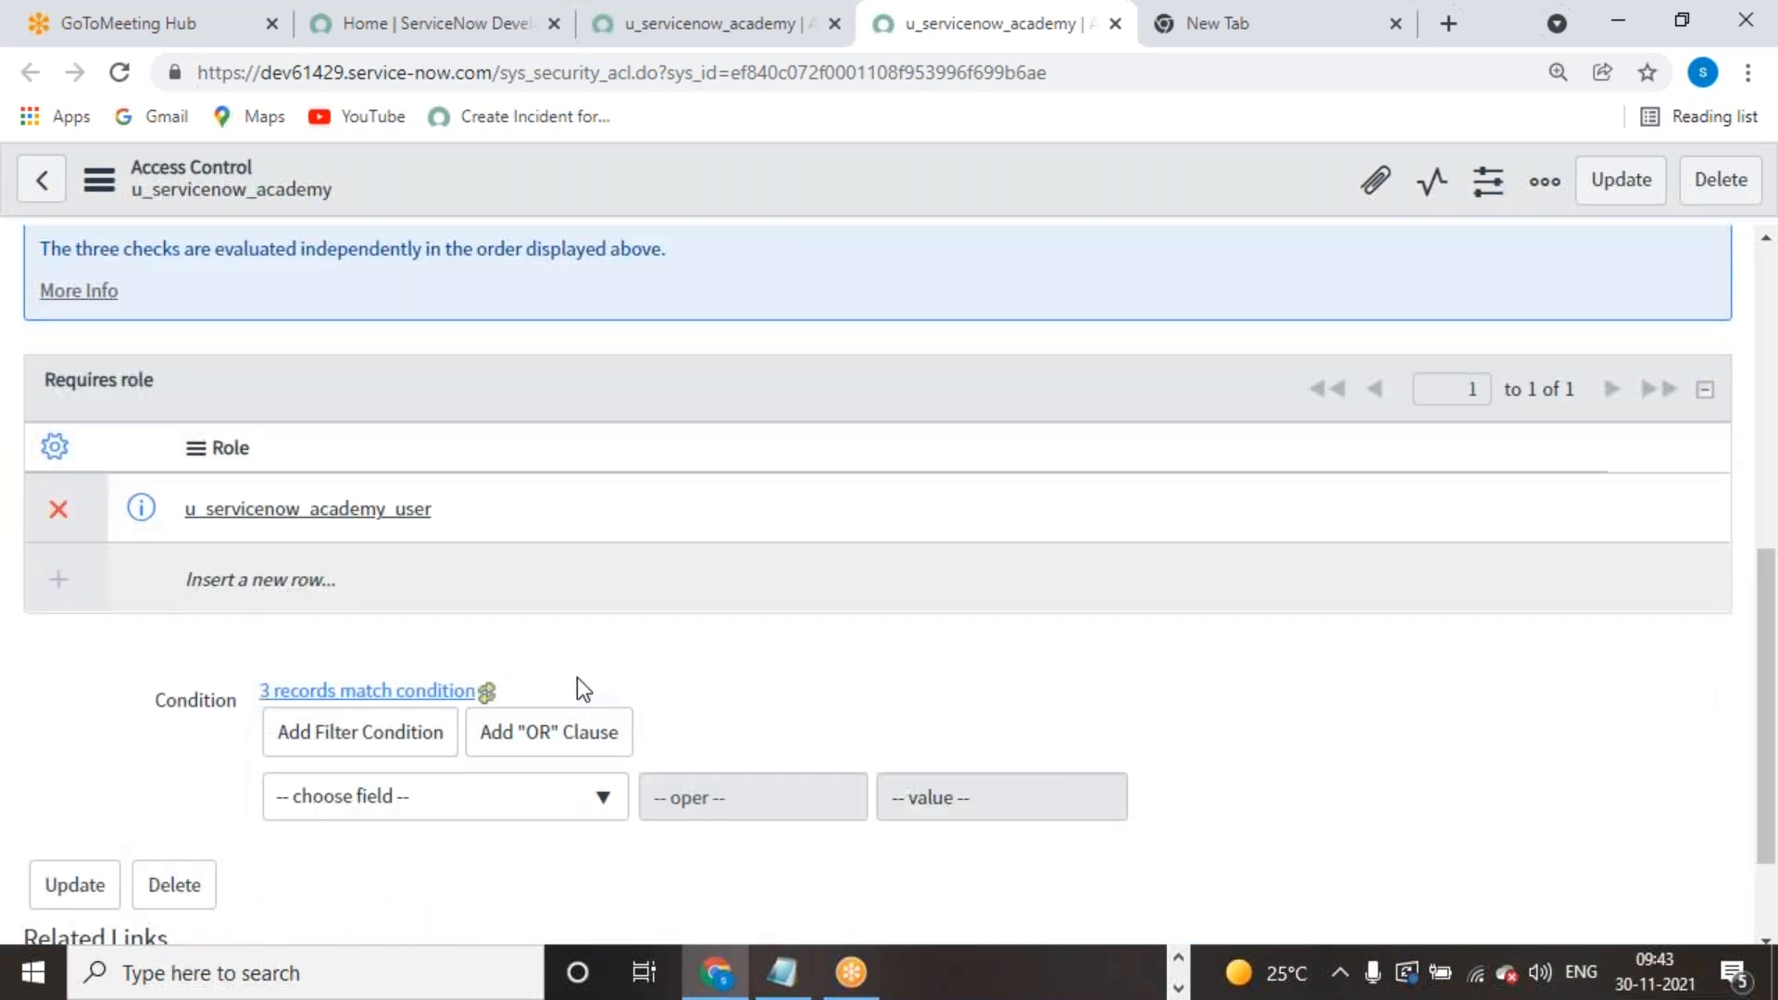
scroll(577, 681, "up", 6)
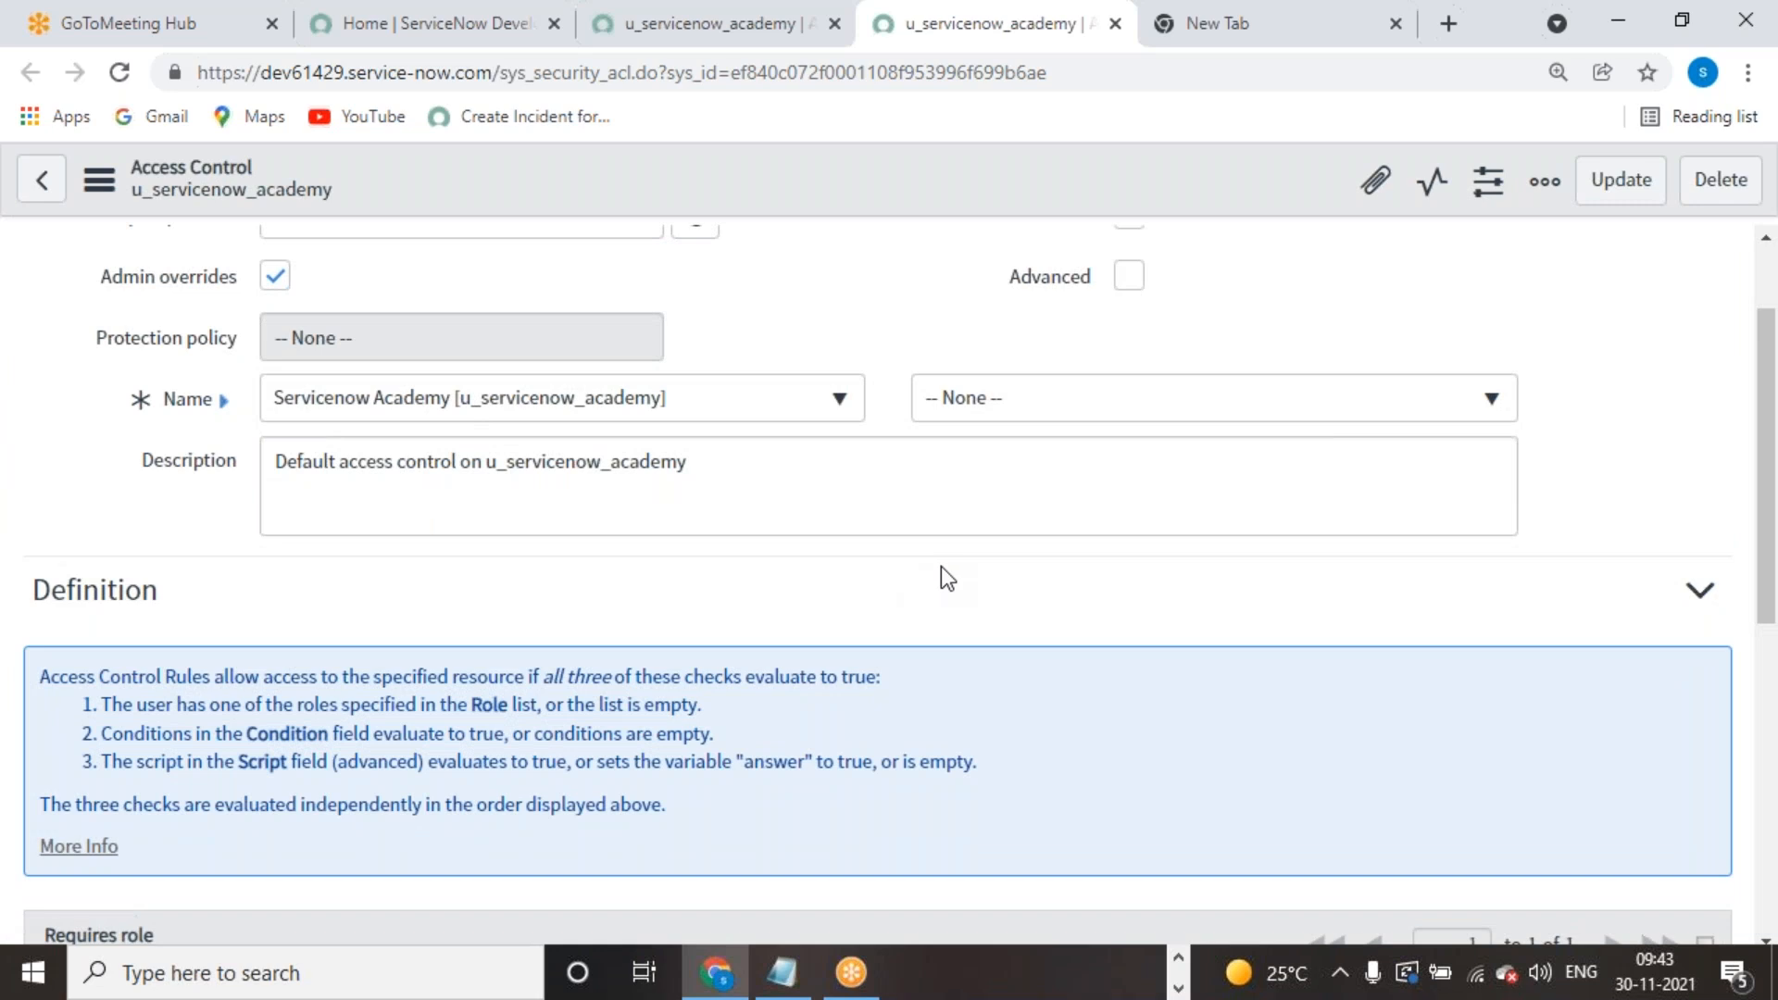
scroll(941, 567, "up", 2)
scroll(665, 498, "down", 4)
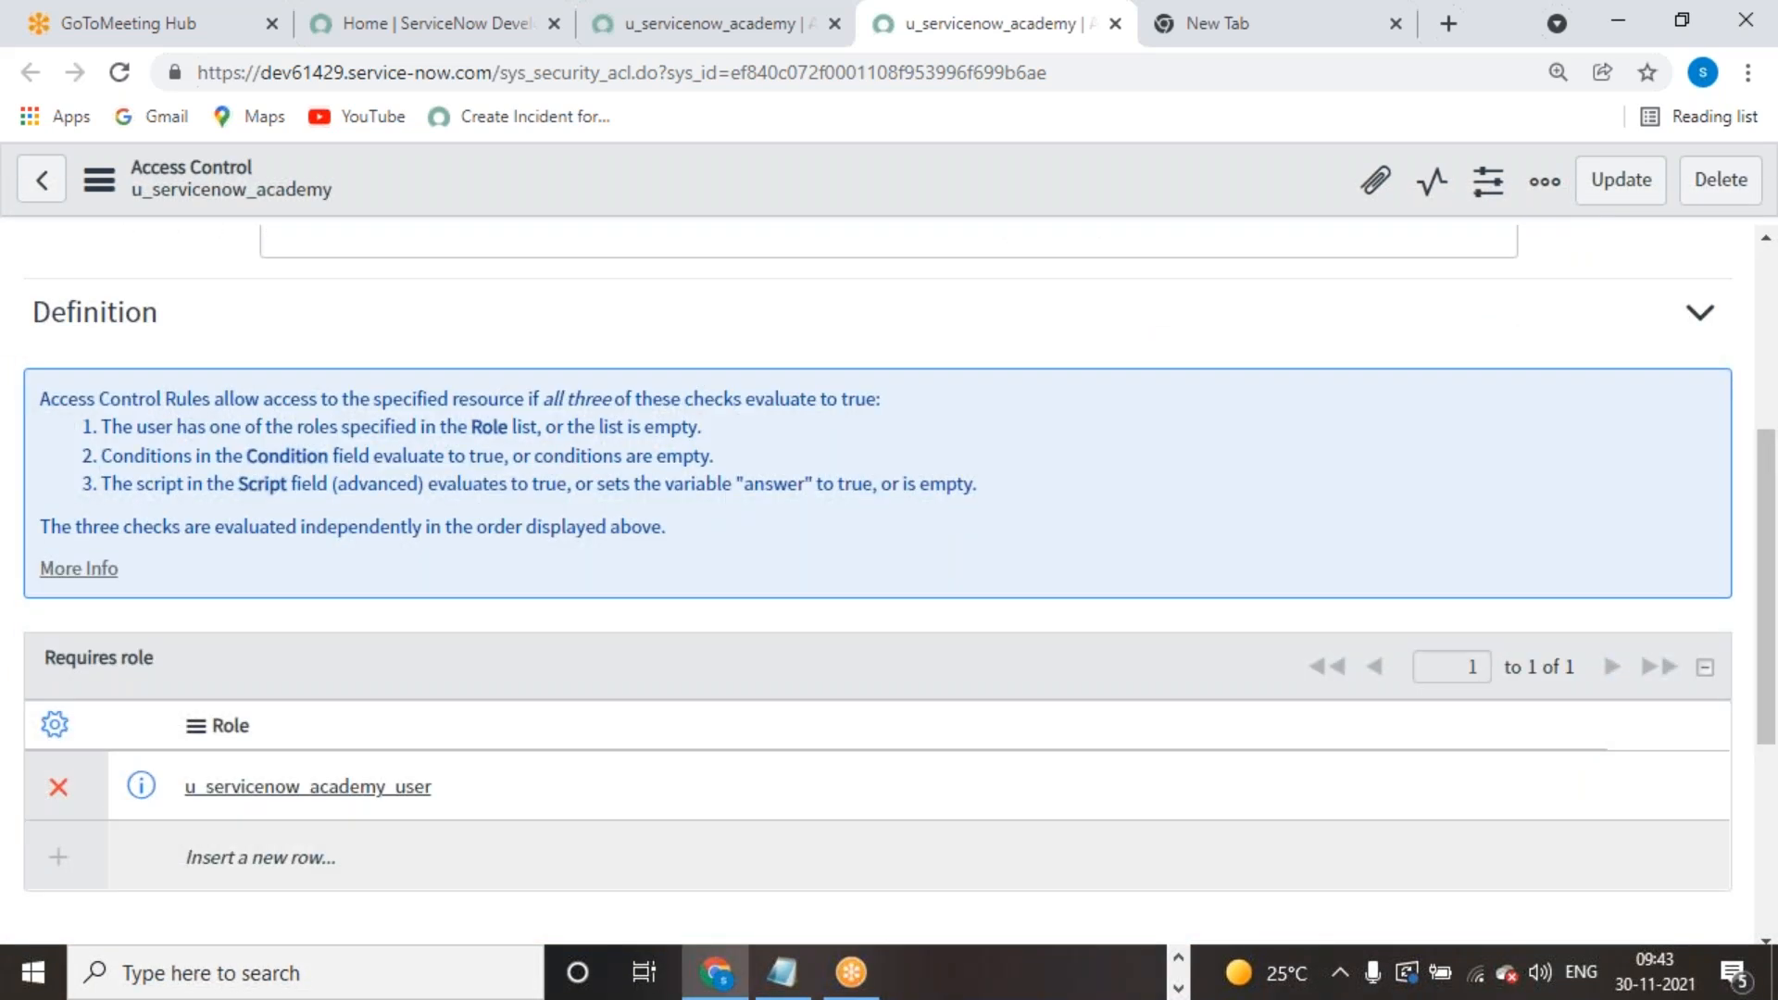
scroll(290, 824, "down", 3)
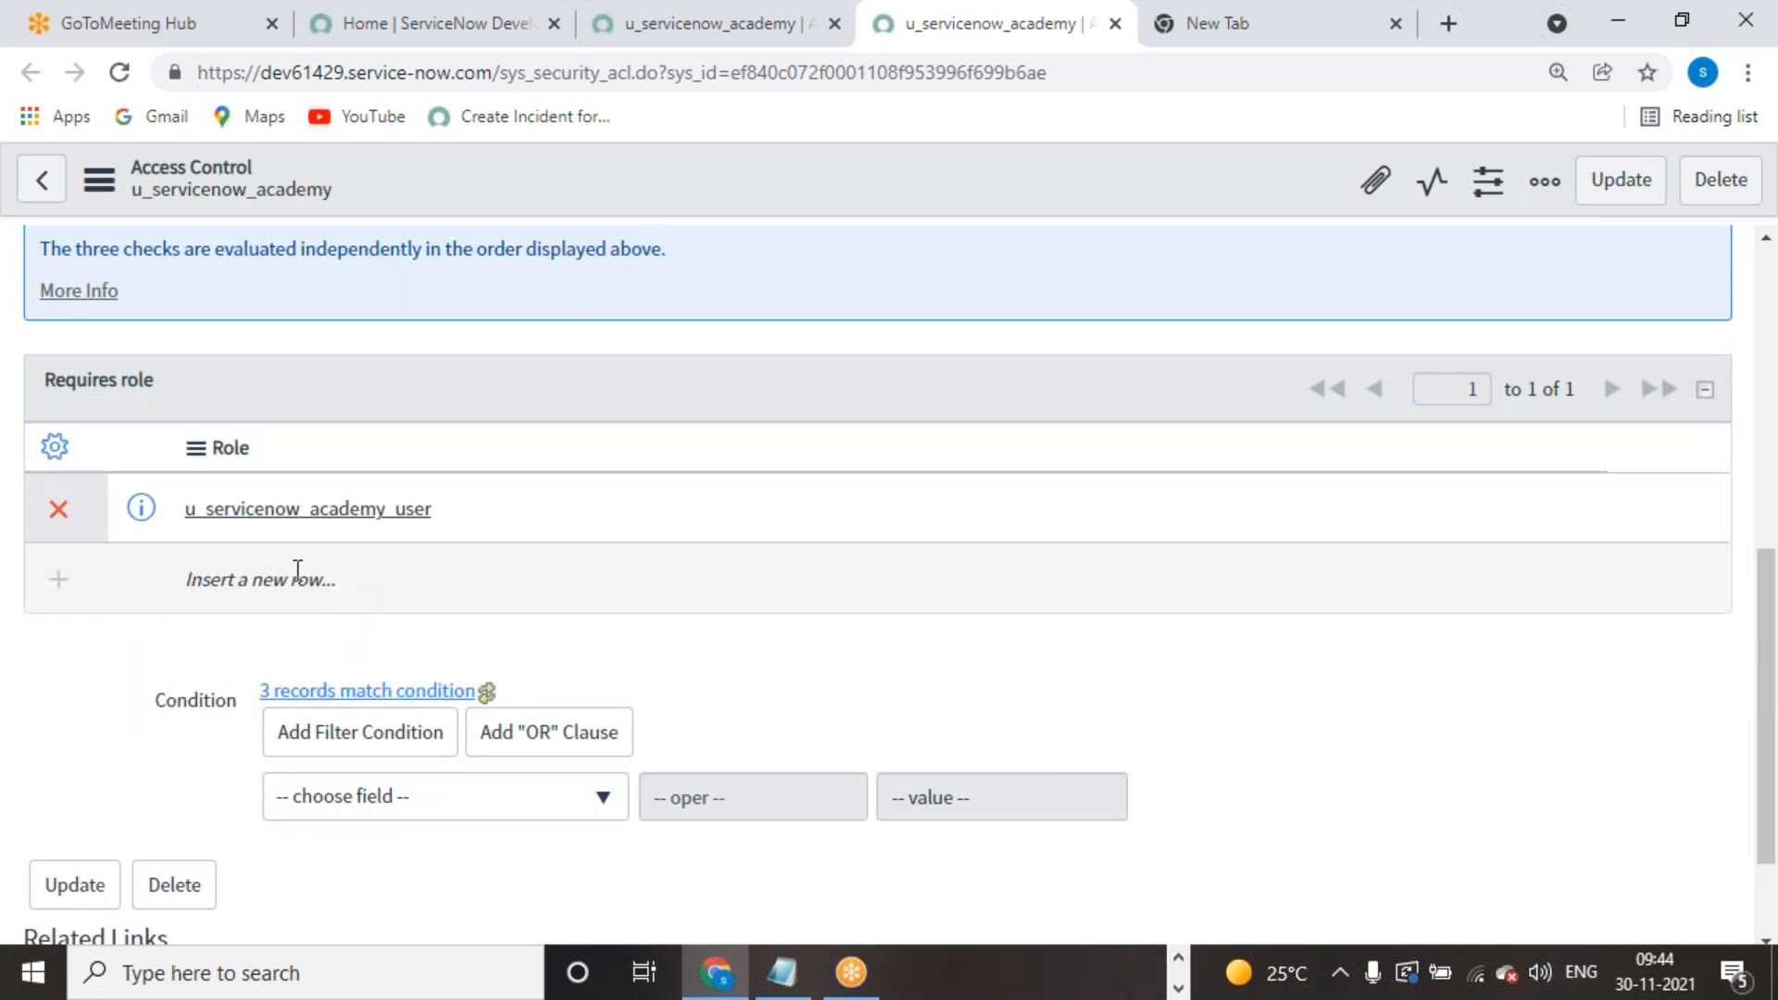
Step: Inspect the u_servicenow_academy_user role record and its applications, and return to the default delete access control
left_click(380, 512)
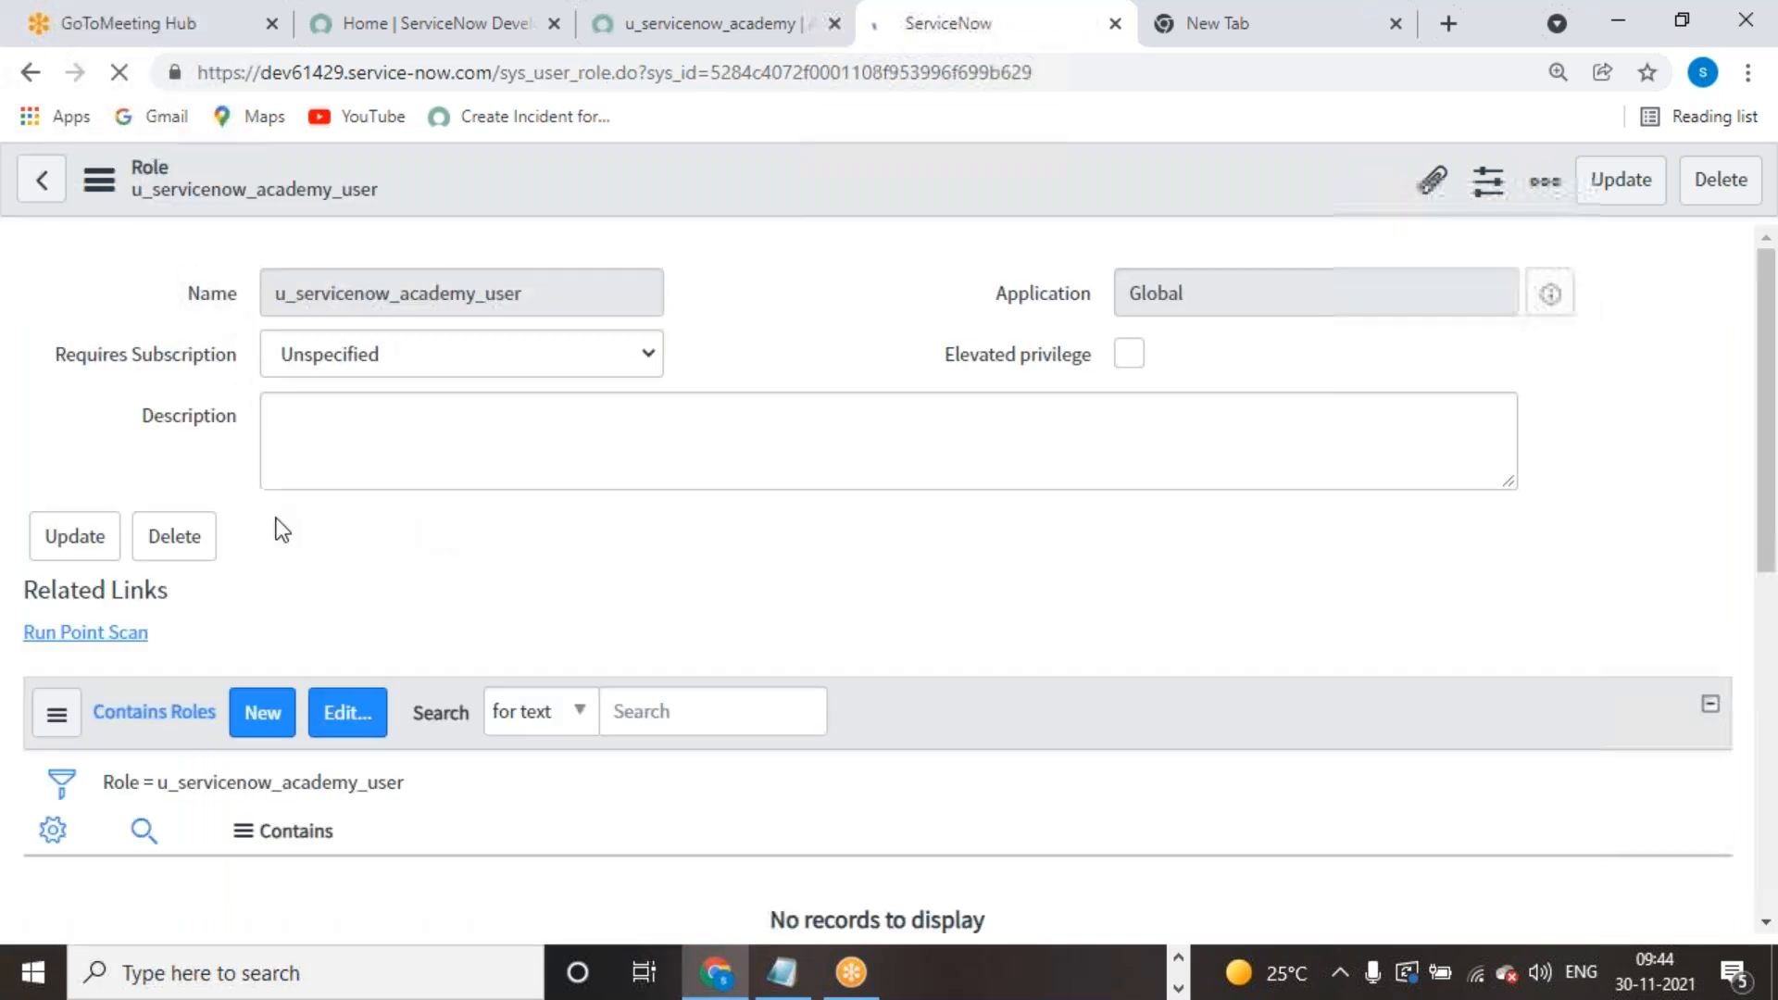
scroll(278, 518, "down", 2)
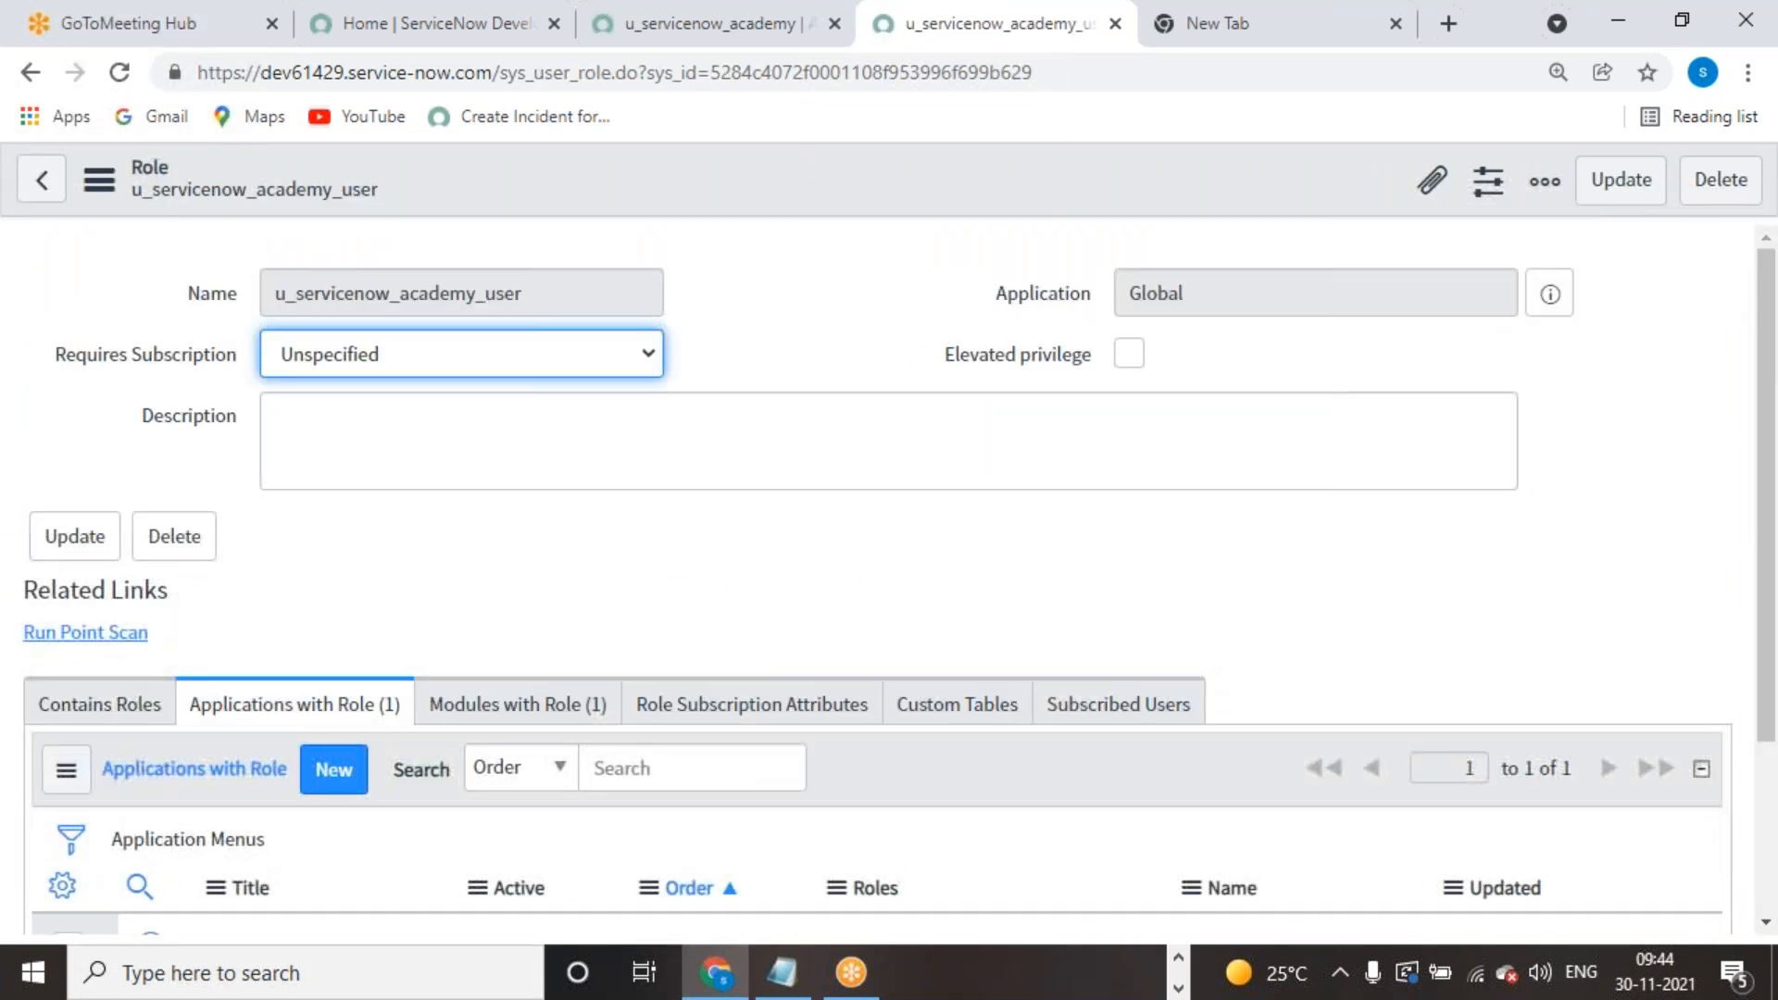
scroll(377, 681, "down", 3)
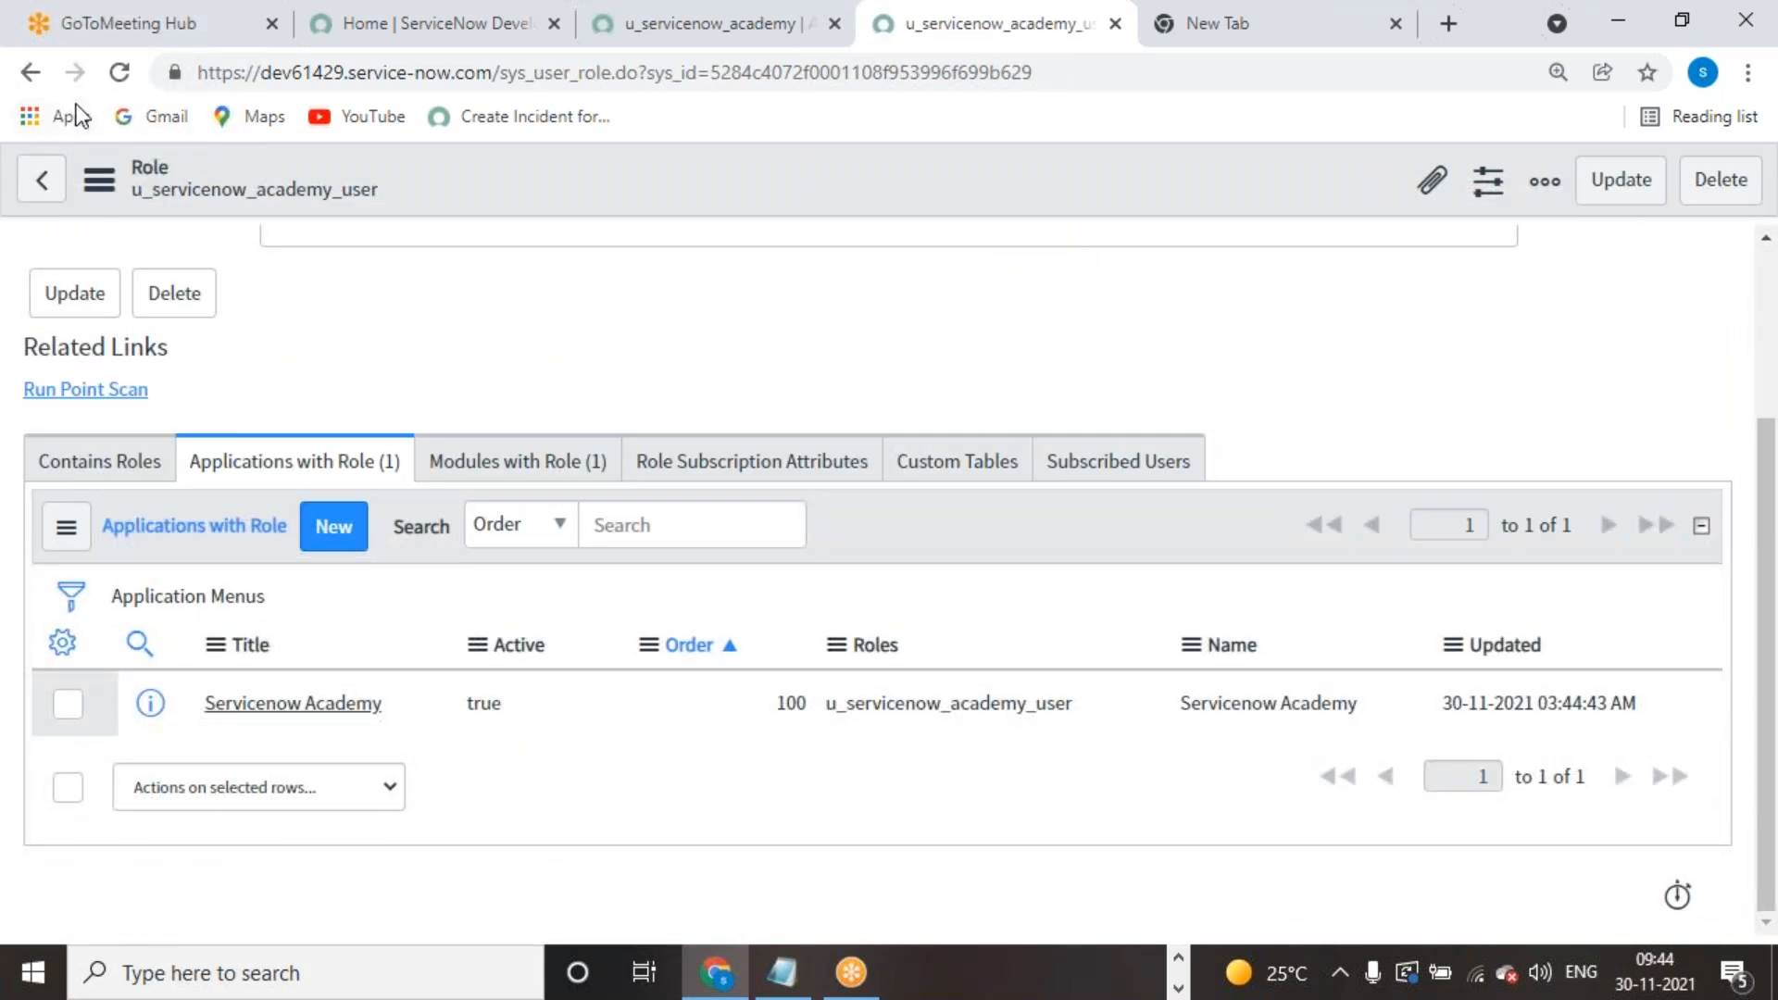
left_click(28, 74)
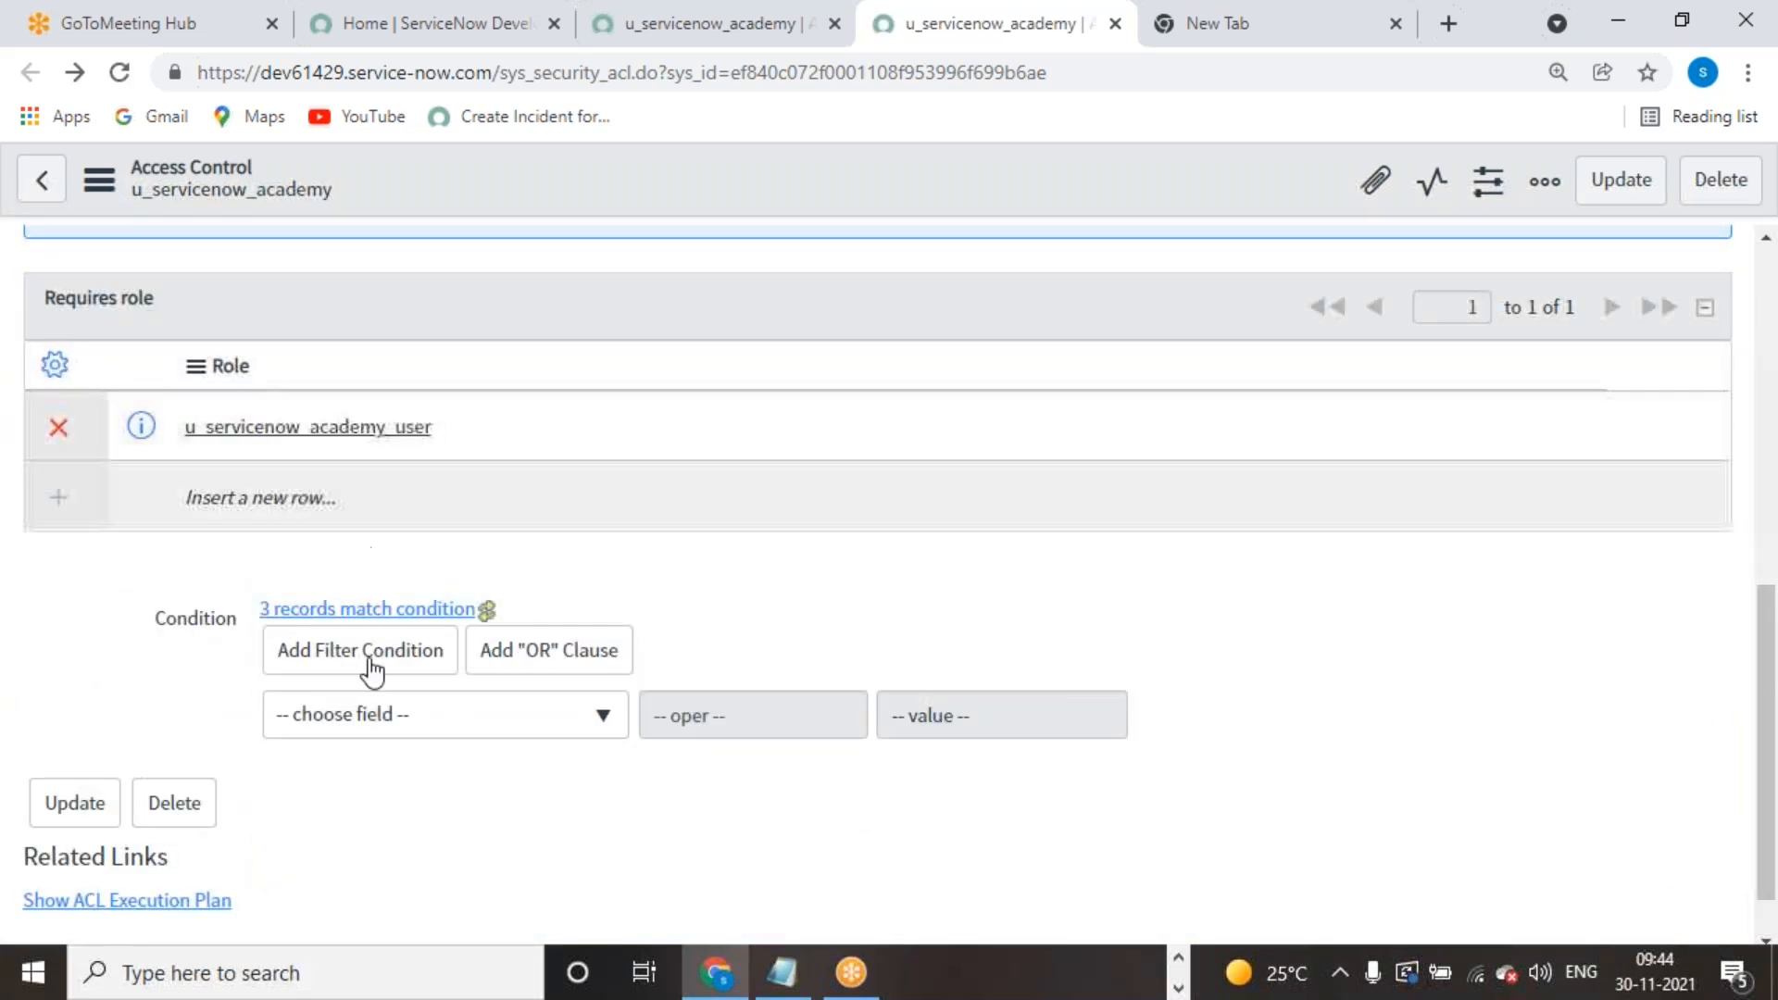
Step: Replace the required role u_servicenow_academy_user with servicenow_academy_admin in the default delete access control and save the rule
left_click(55, 427)
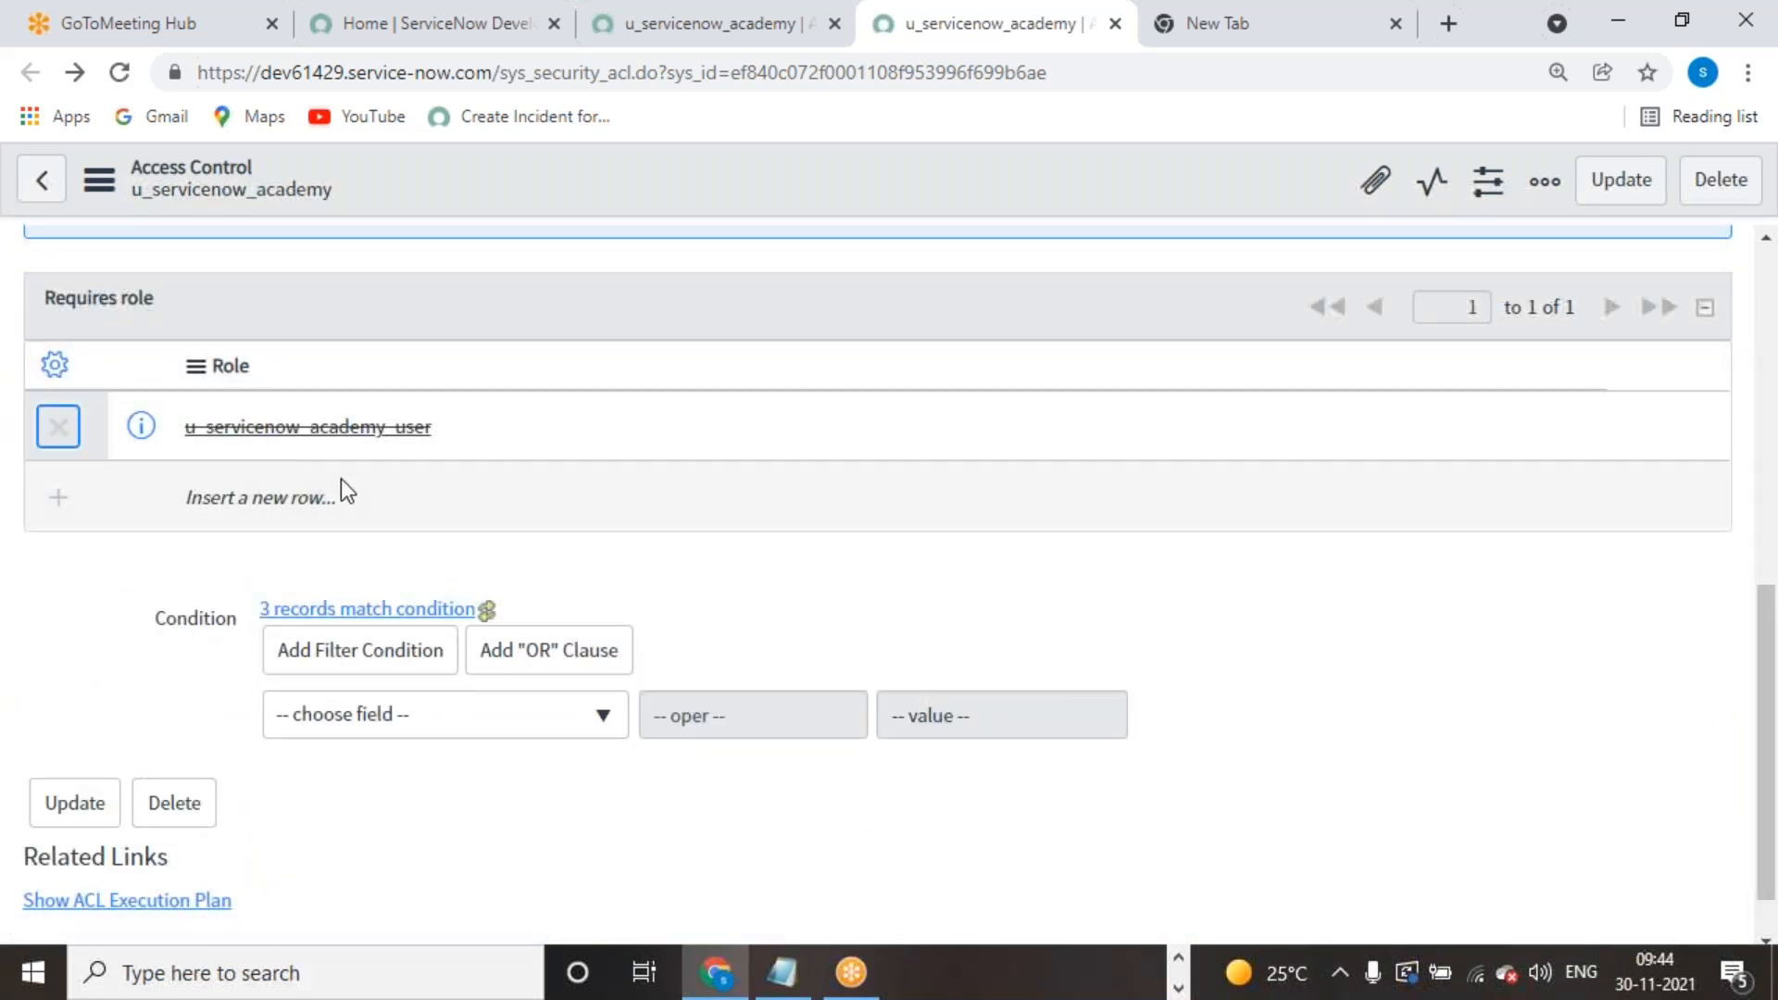
left_click(317, 500)
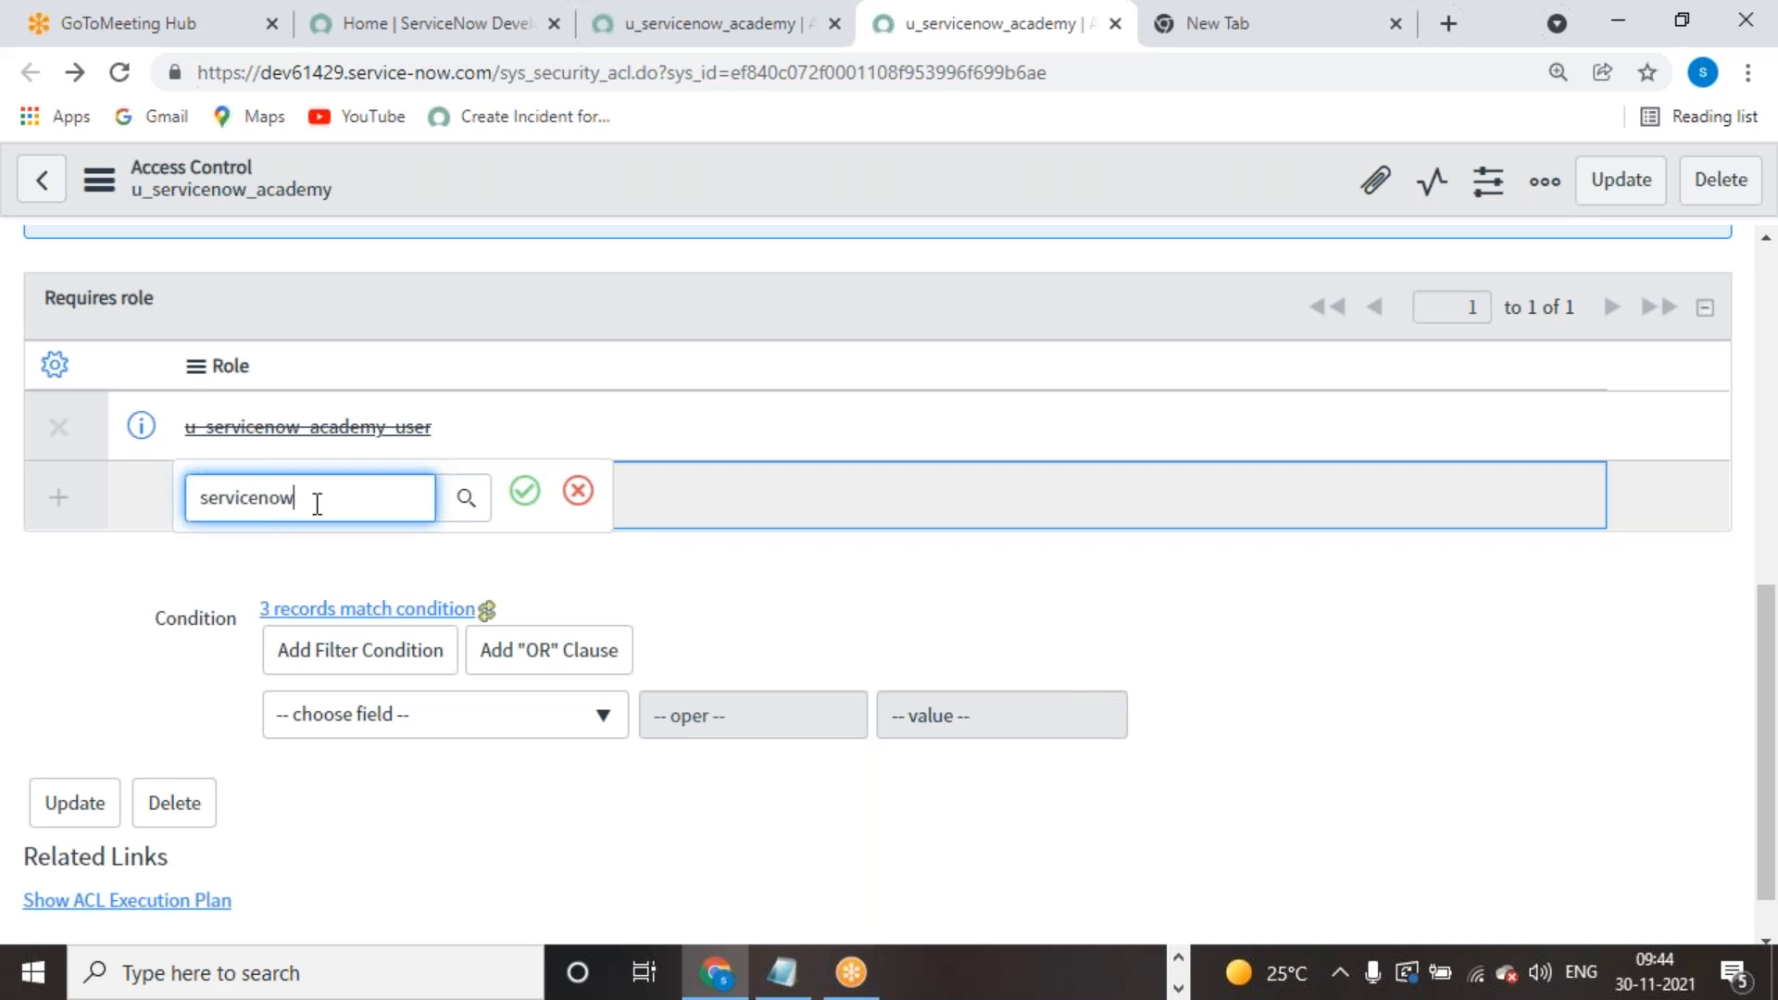
left_click(343, 563)
left_click(524, 495)
scroll(952, 695, "up", 10)
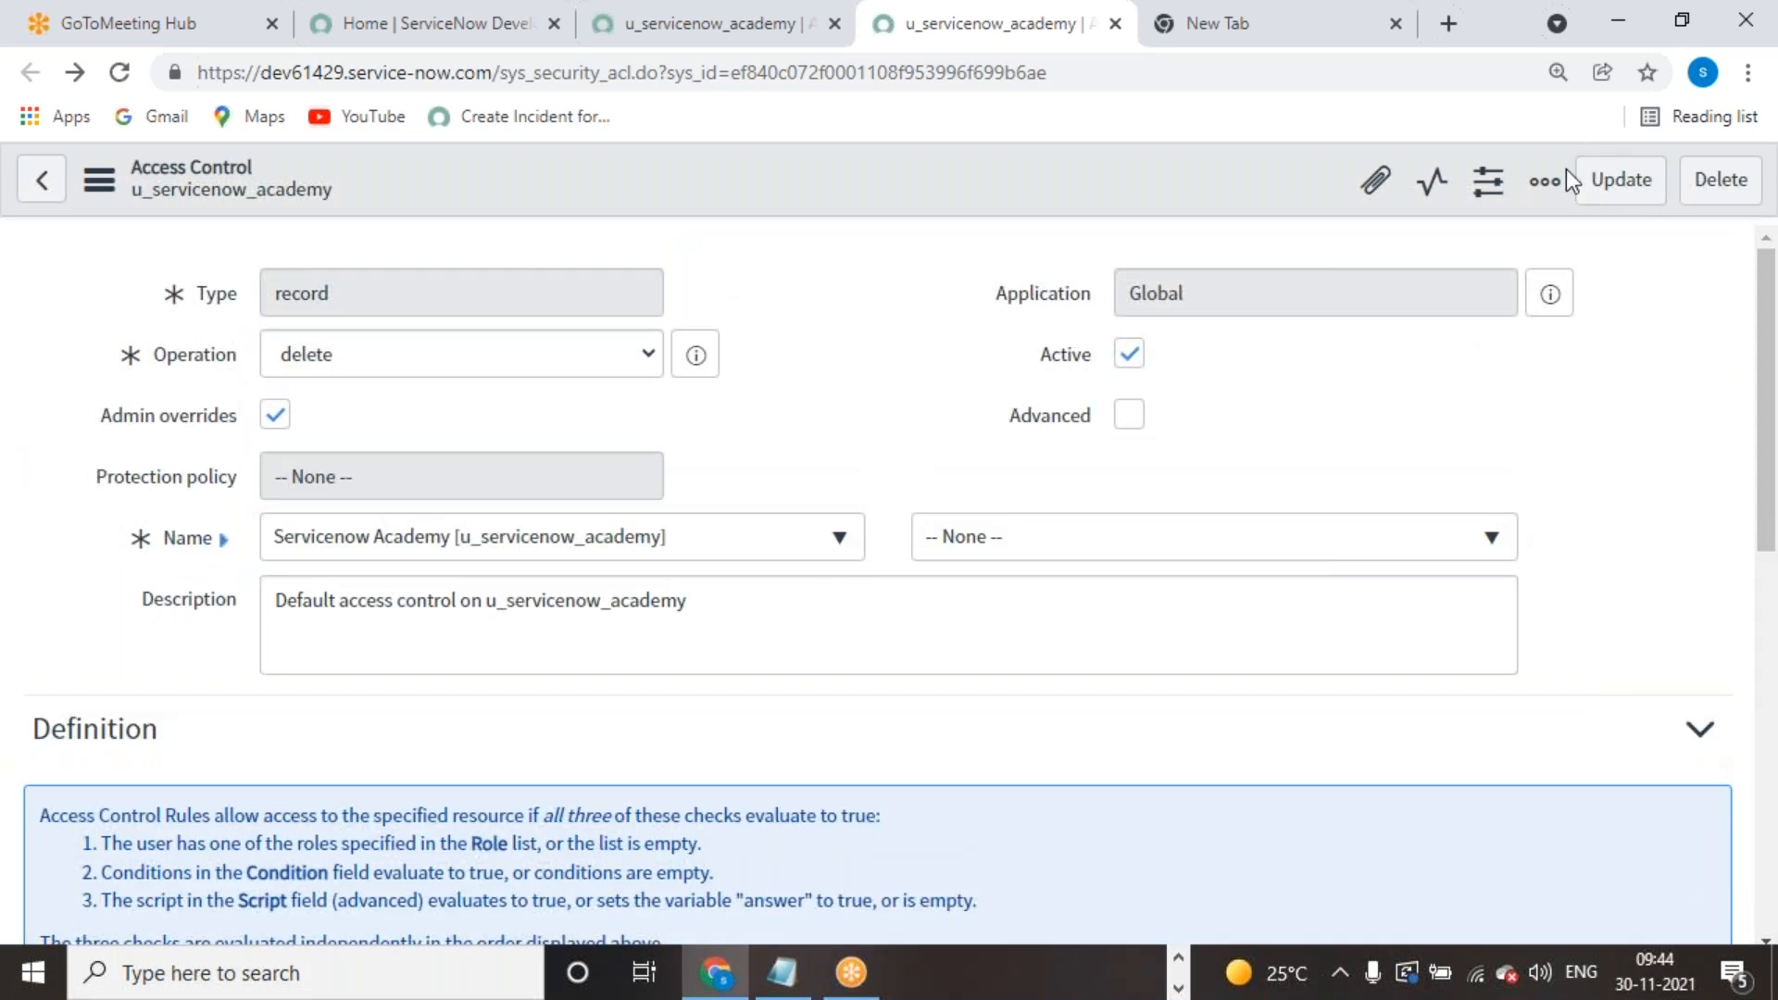
left_click(1601, 193)
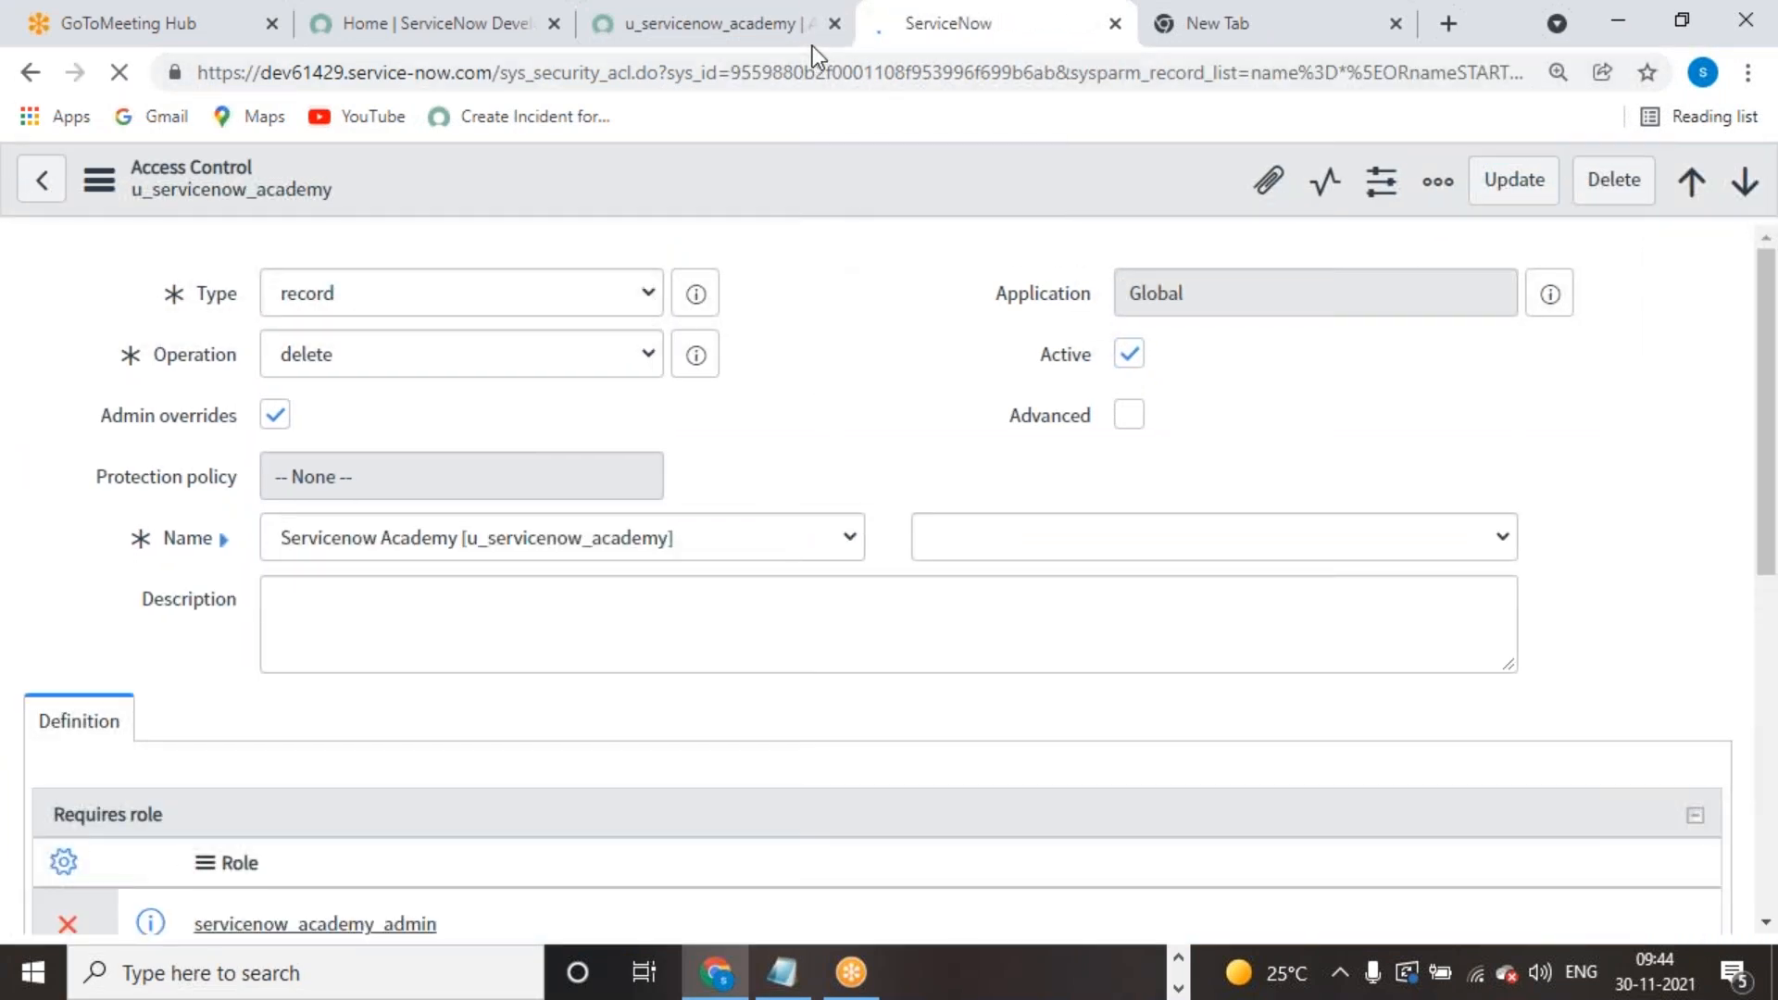
Step: Return to the first delete rule, dismiss its security rules overview and impersonate the test user
left_click(813, 43)
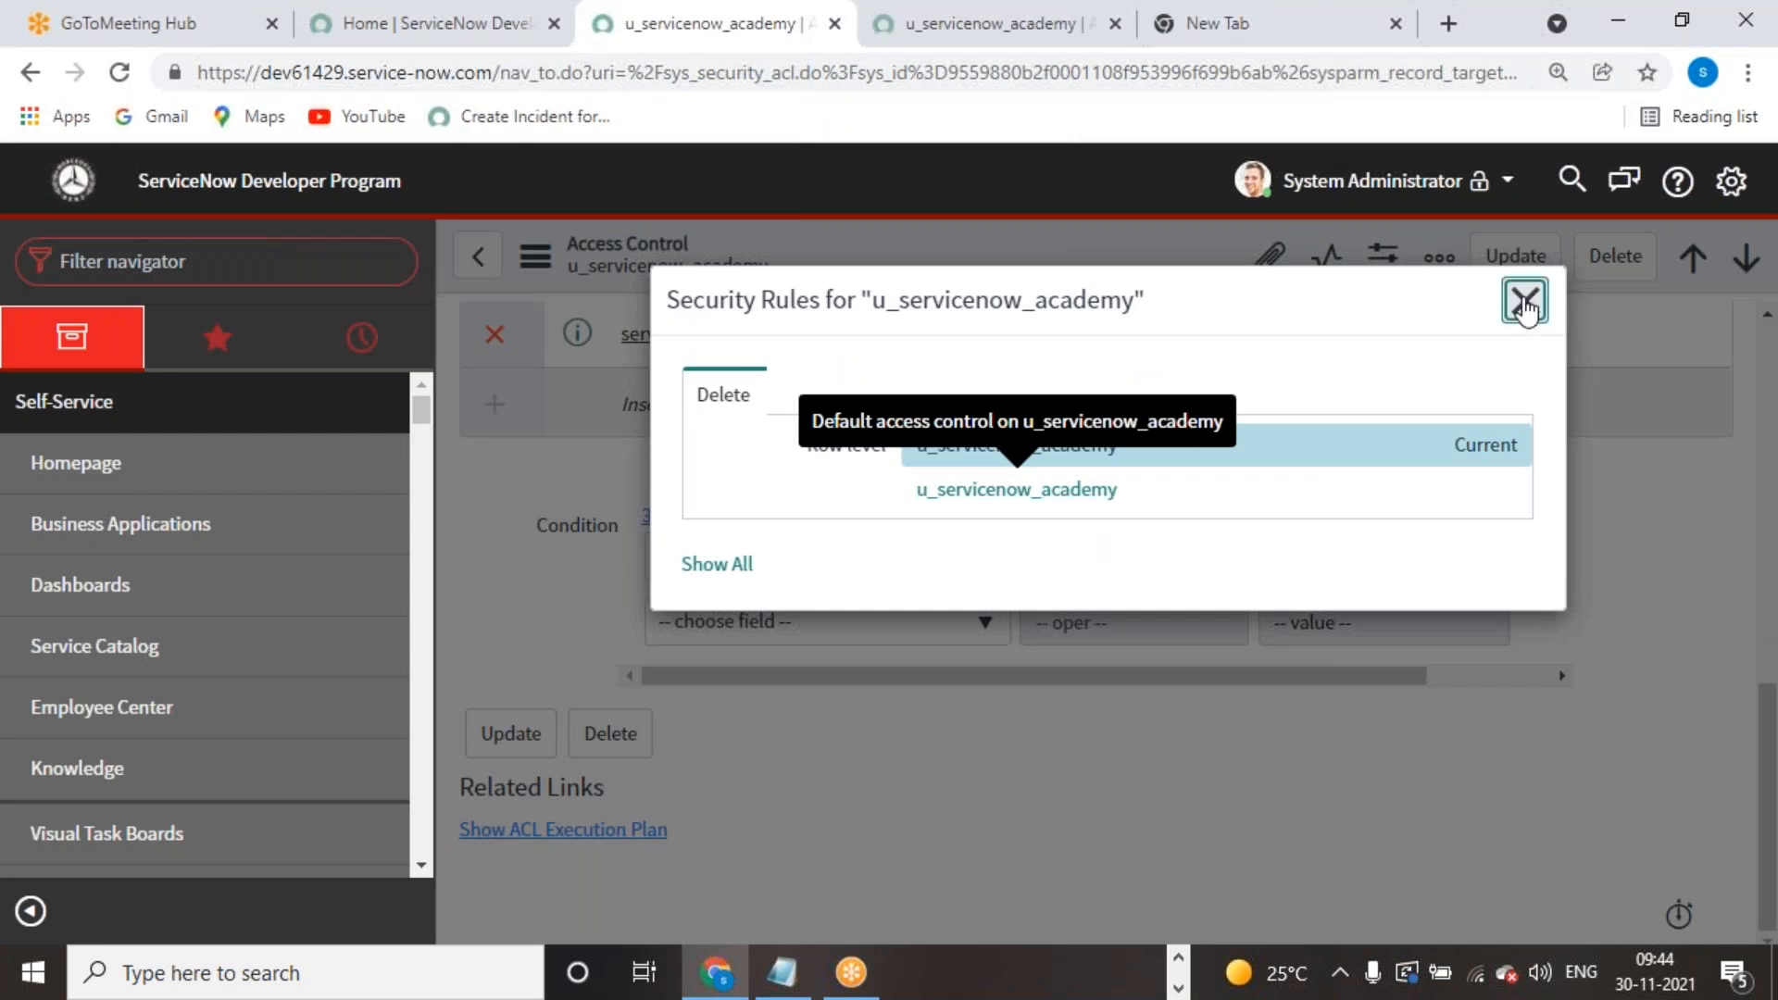
left_click(1536, 305)
scroll(807, 674, "up", 10)
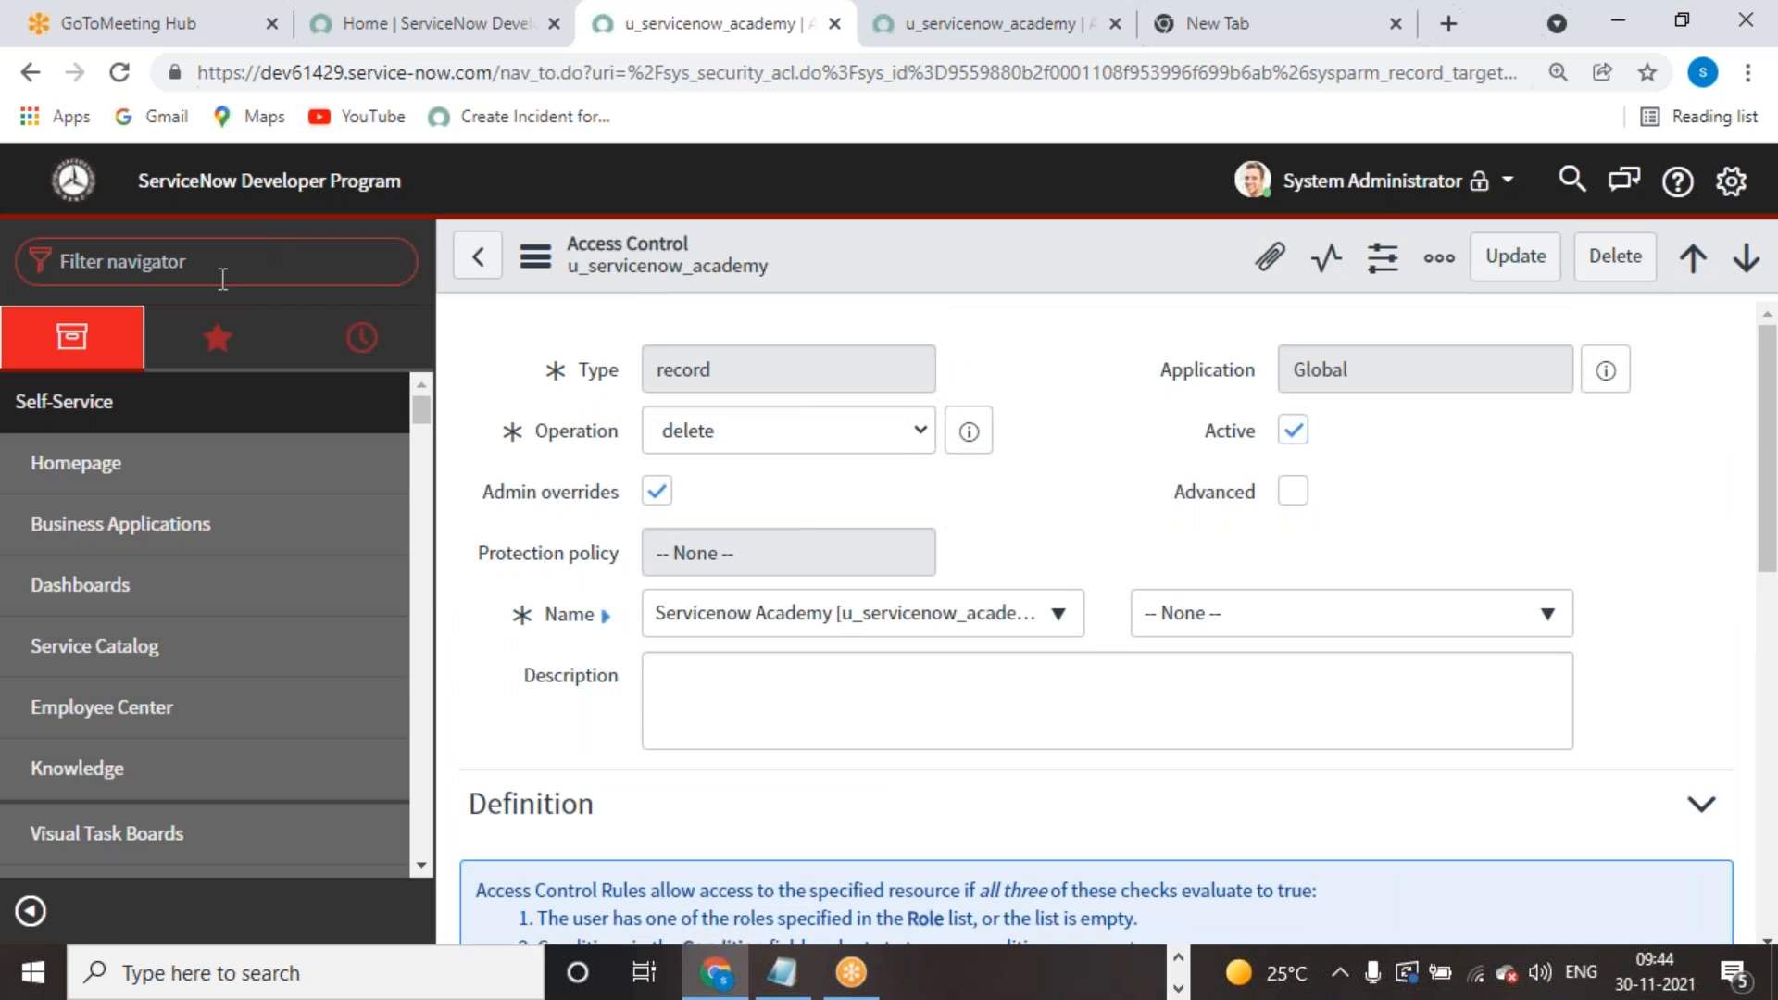
left_click(1389, 190)
left_click(1406, 274)
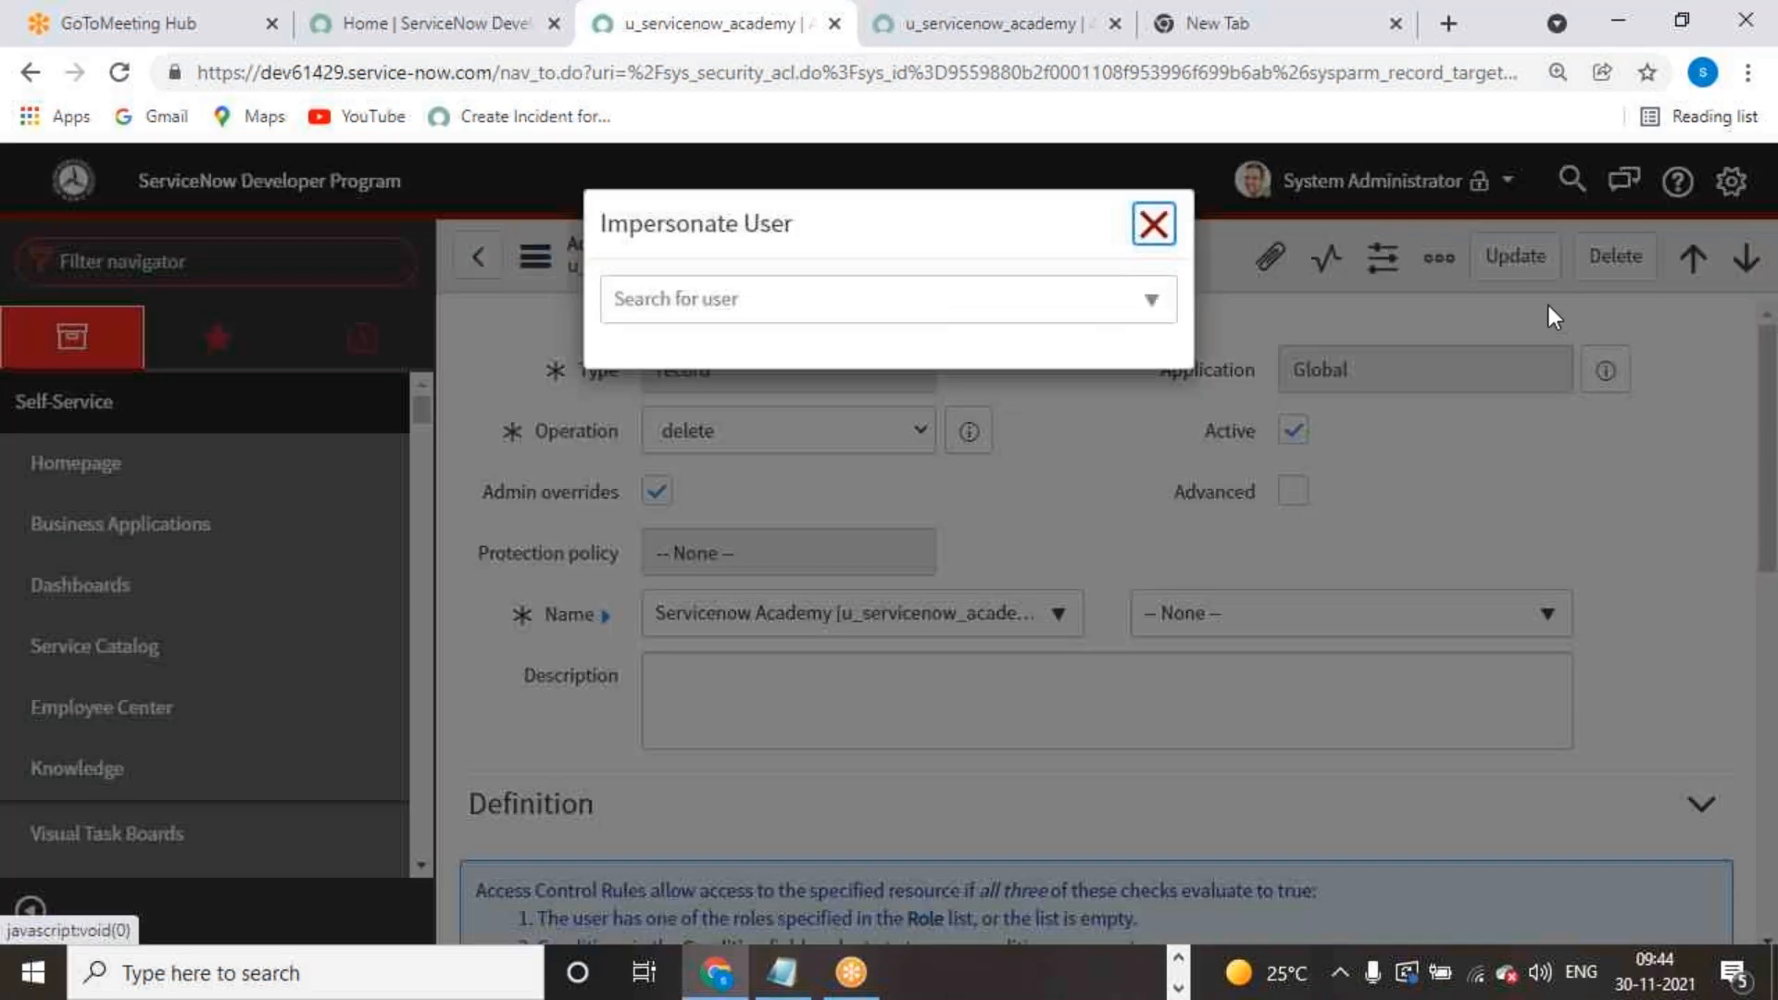
left_click(667, 298)
type("srinivas")
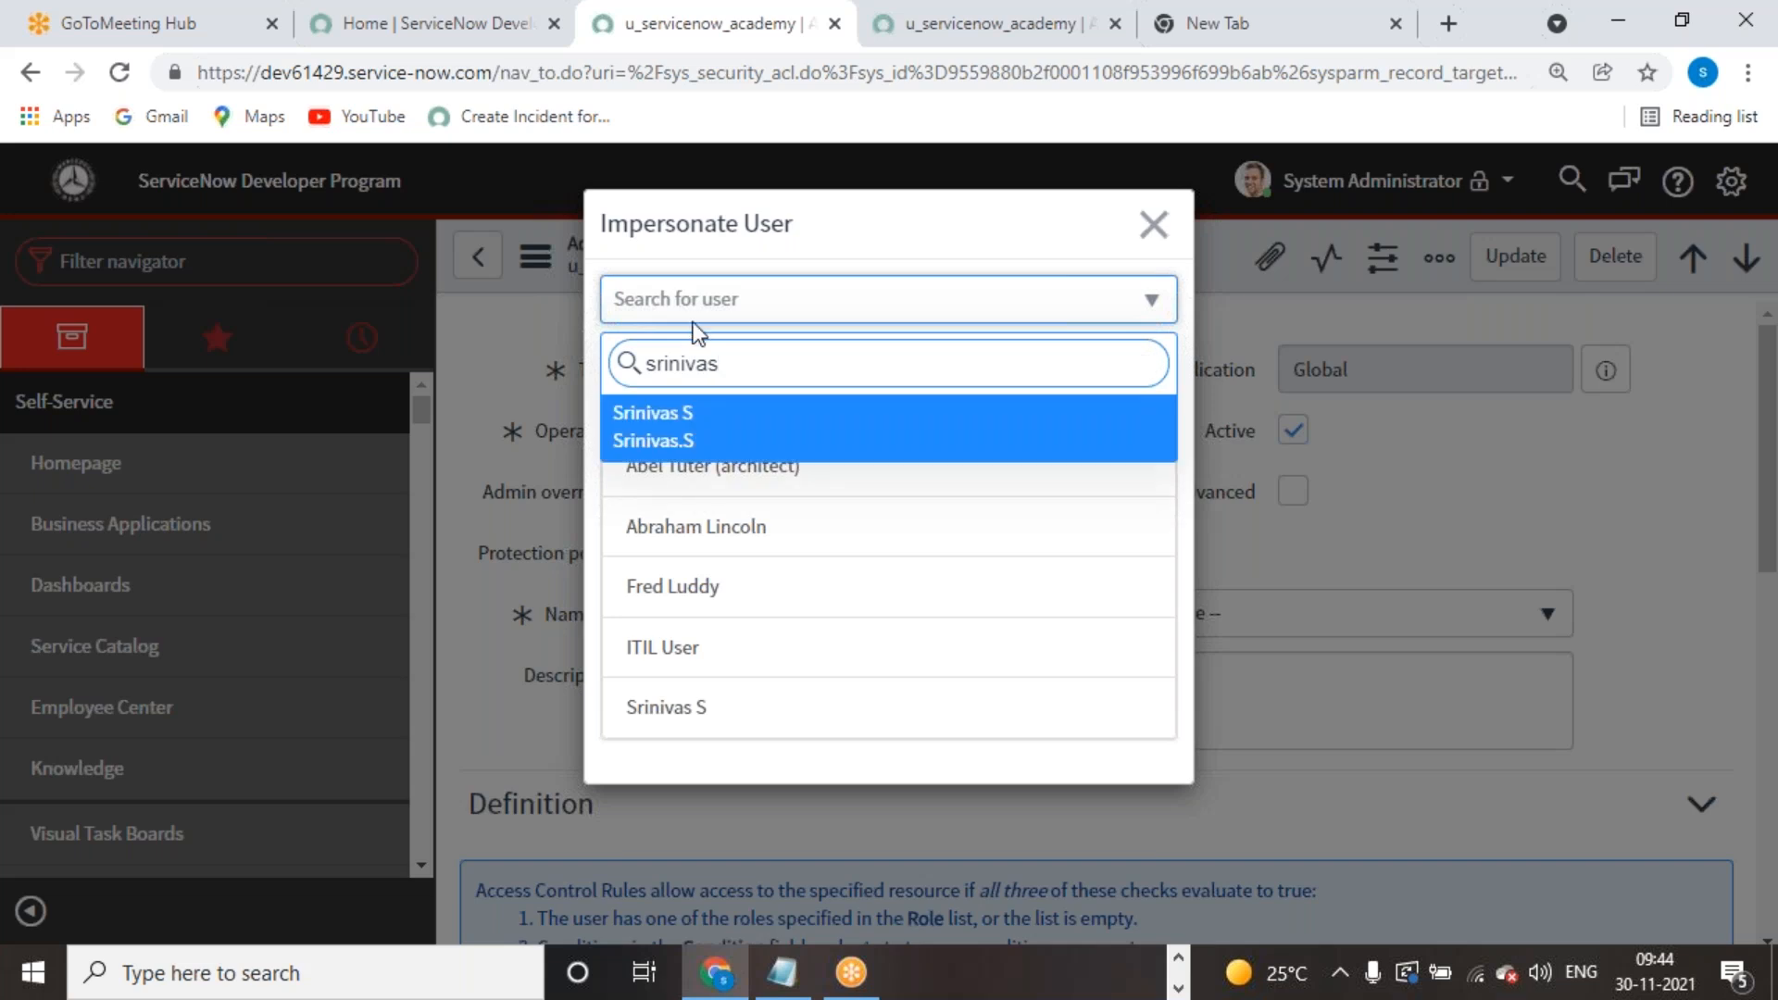
left_click(648, 431)
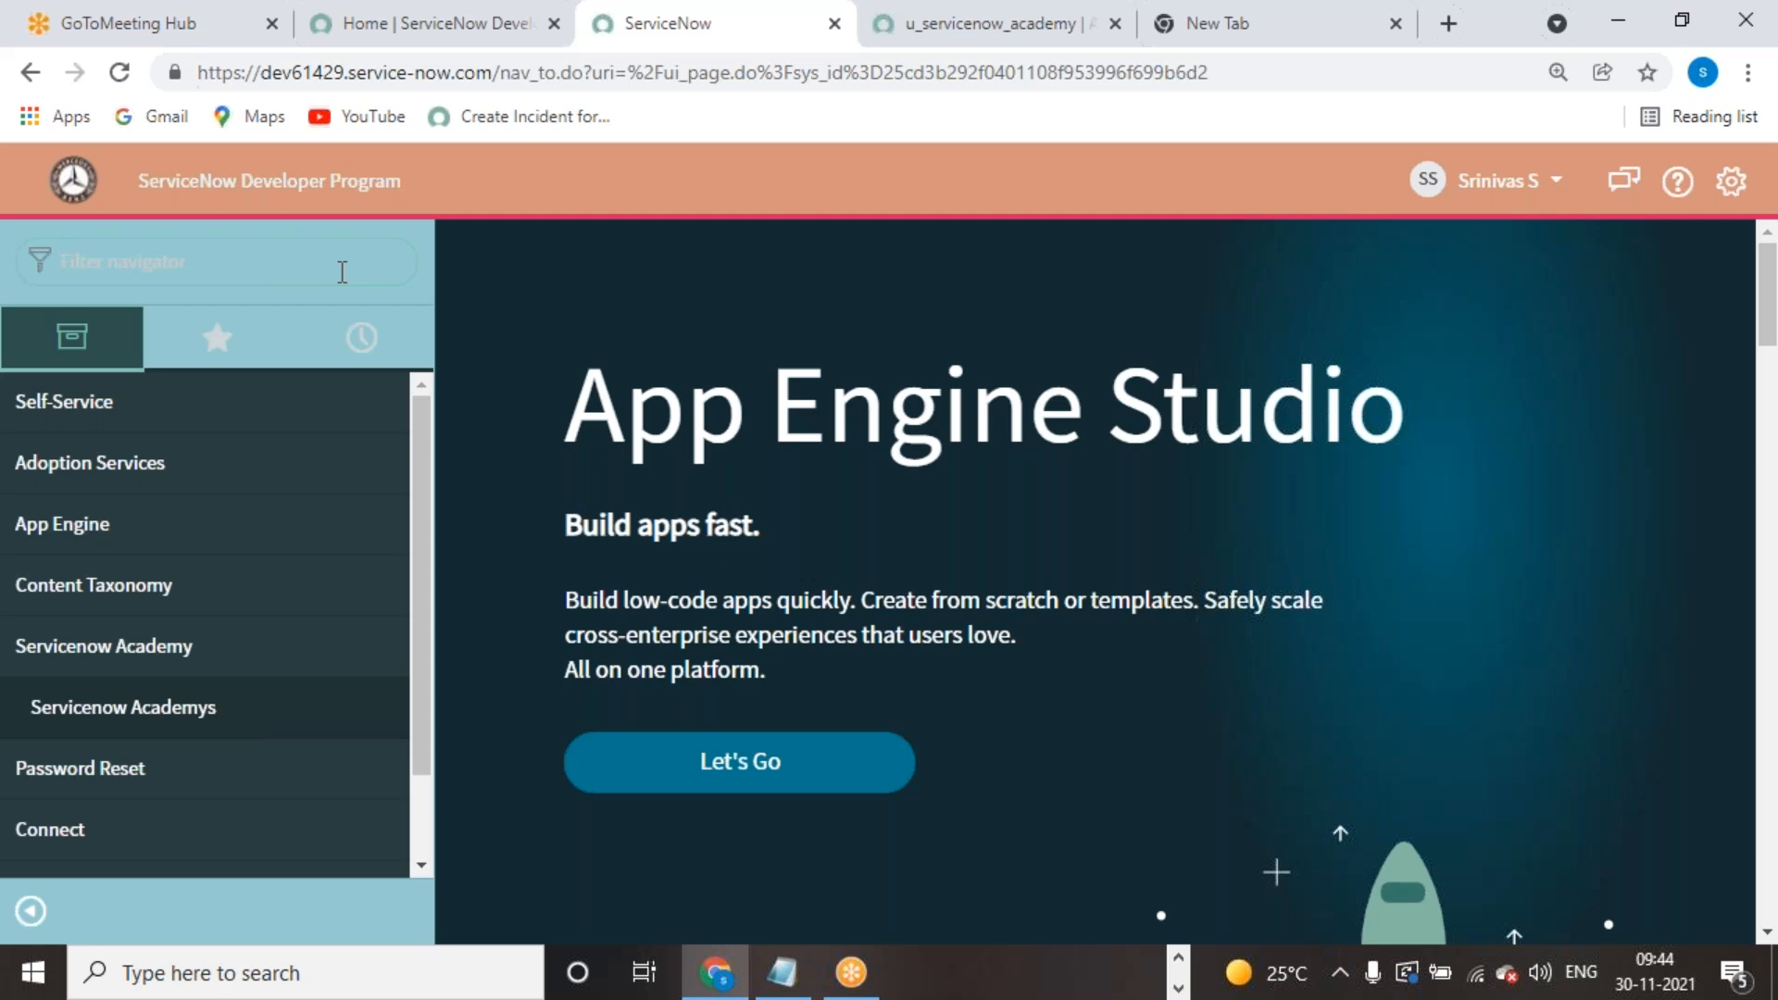
Step: Filter the navigator by "servicenow", open the Servicenow Academys list and check the row actions for the record created at 04:06:51 AM
type("servicenow")
left_click(159, 468)
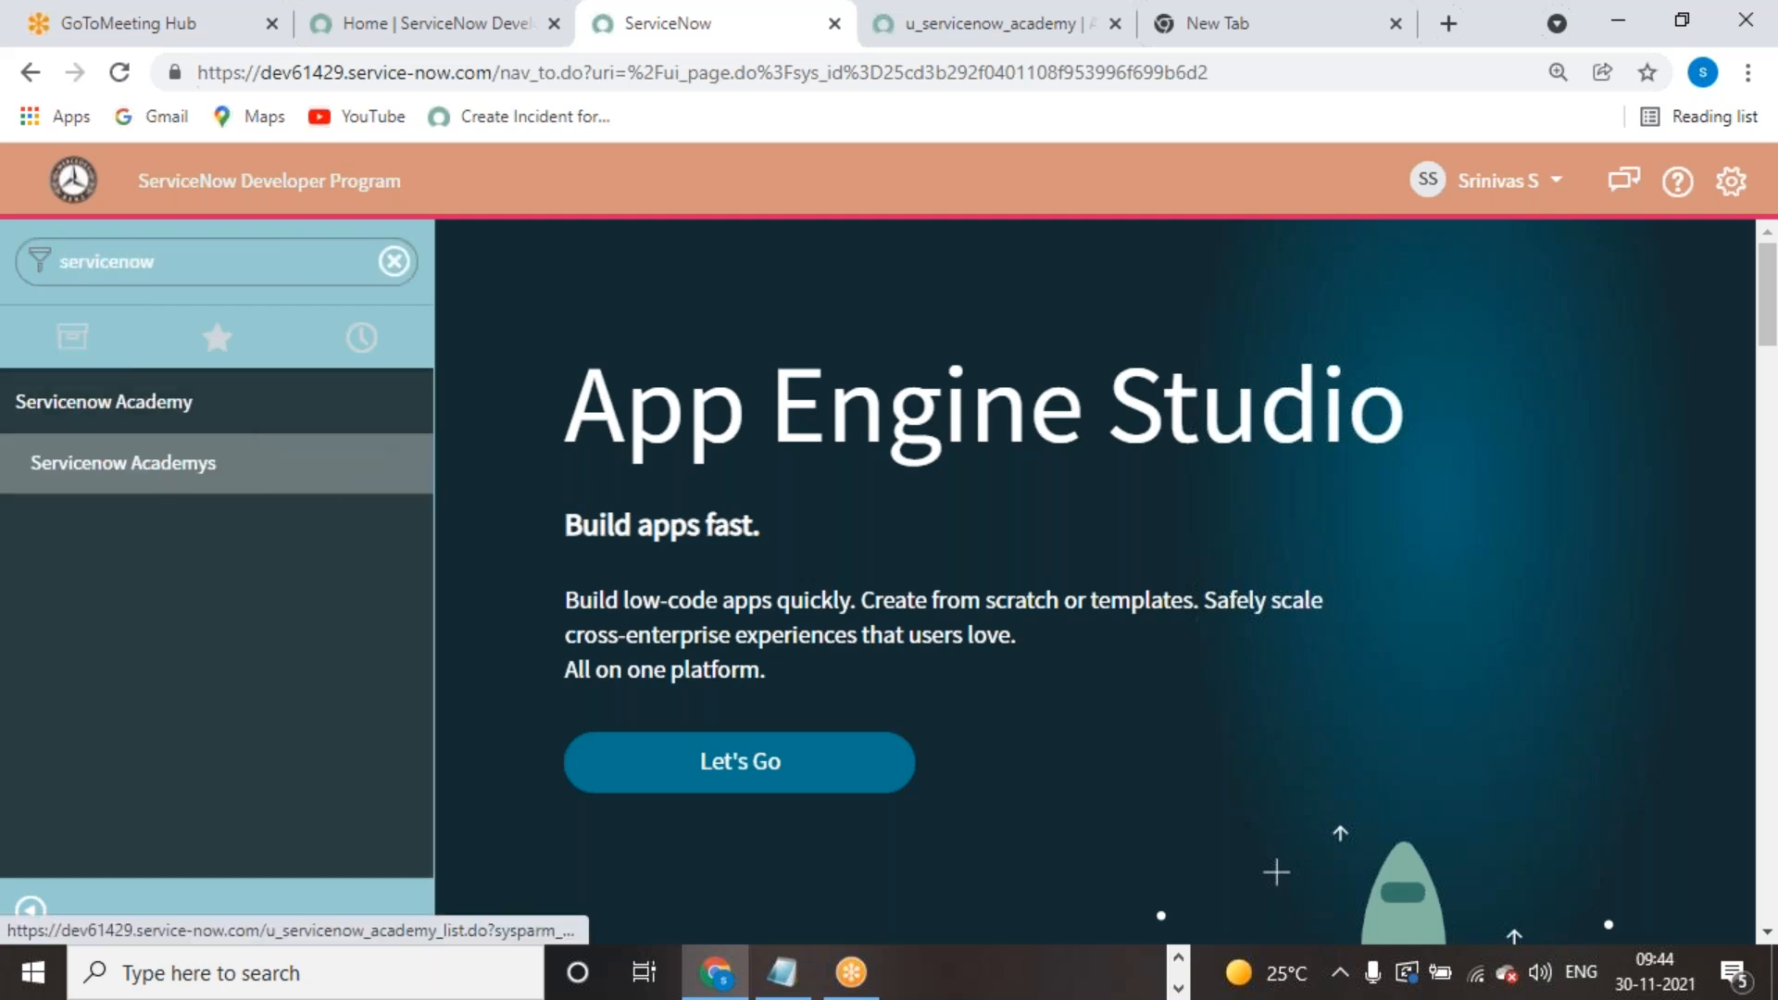
left_click(474, 566)
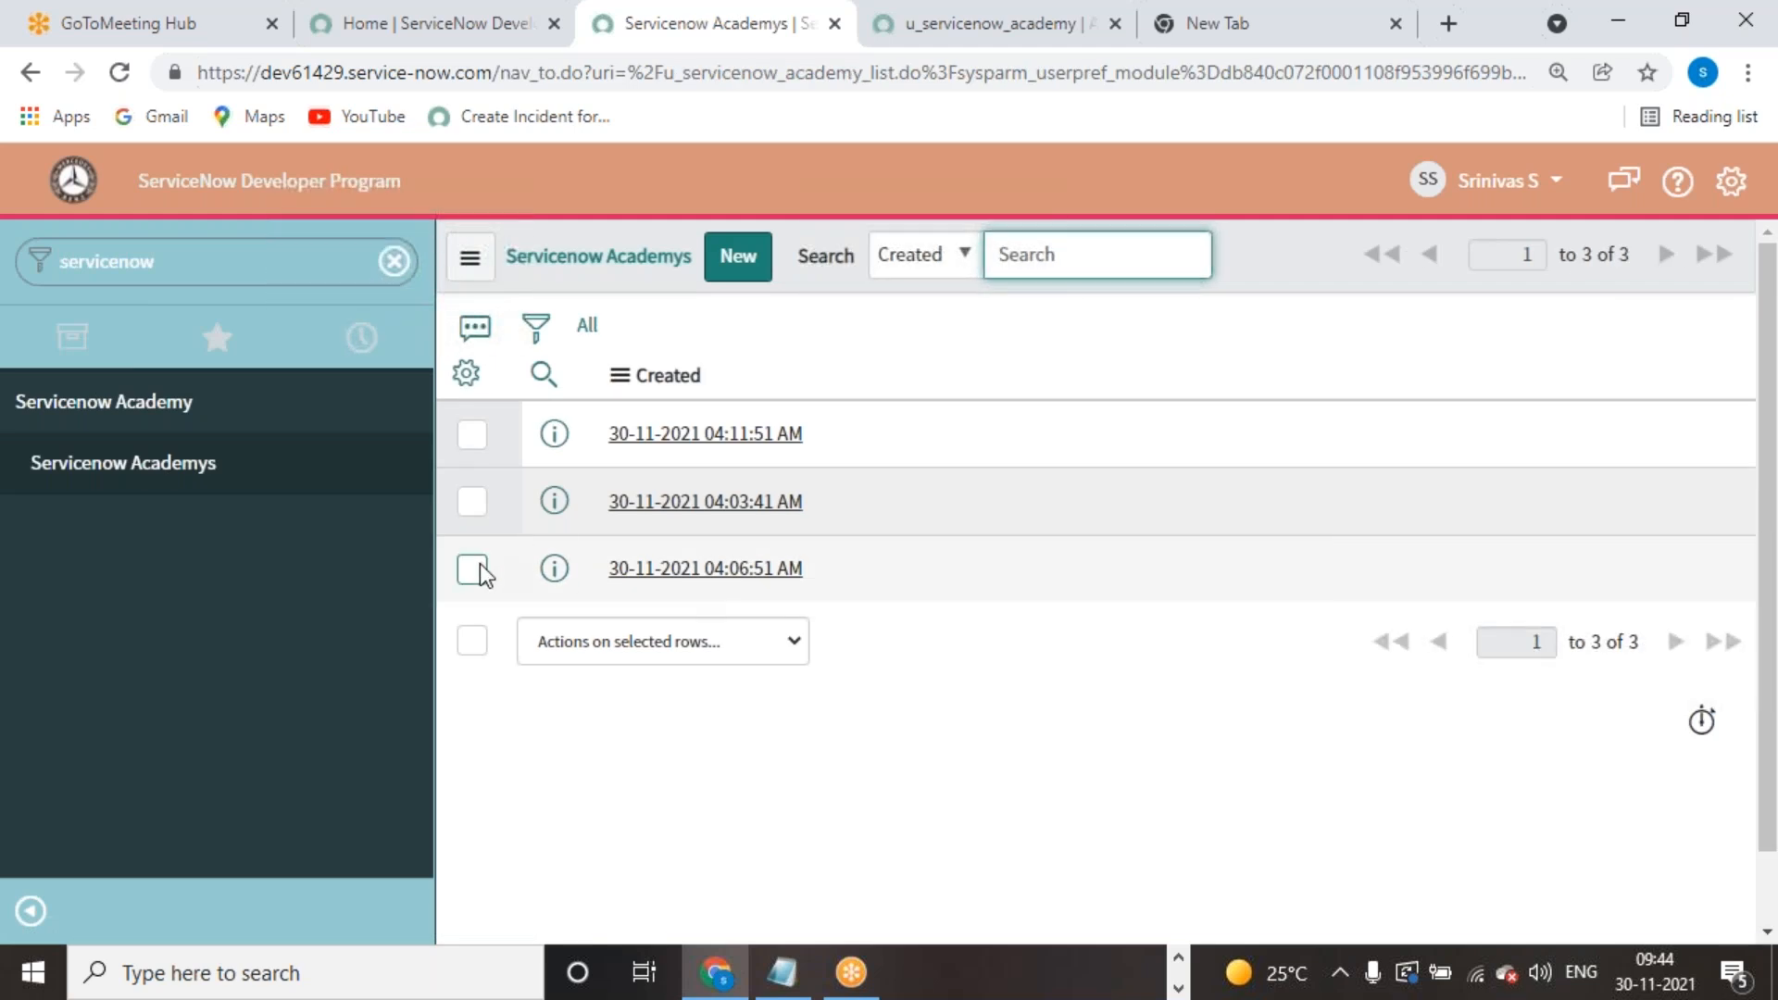
left_click(804, 640)
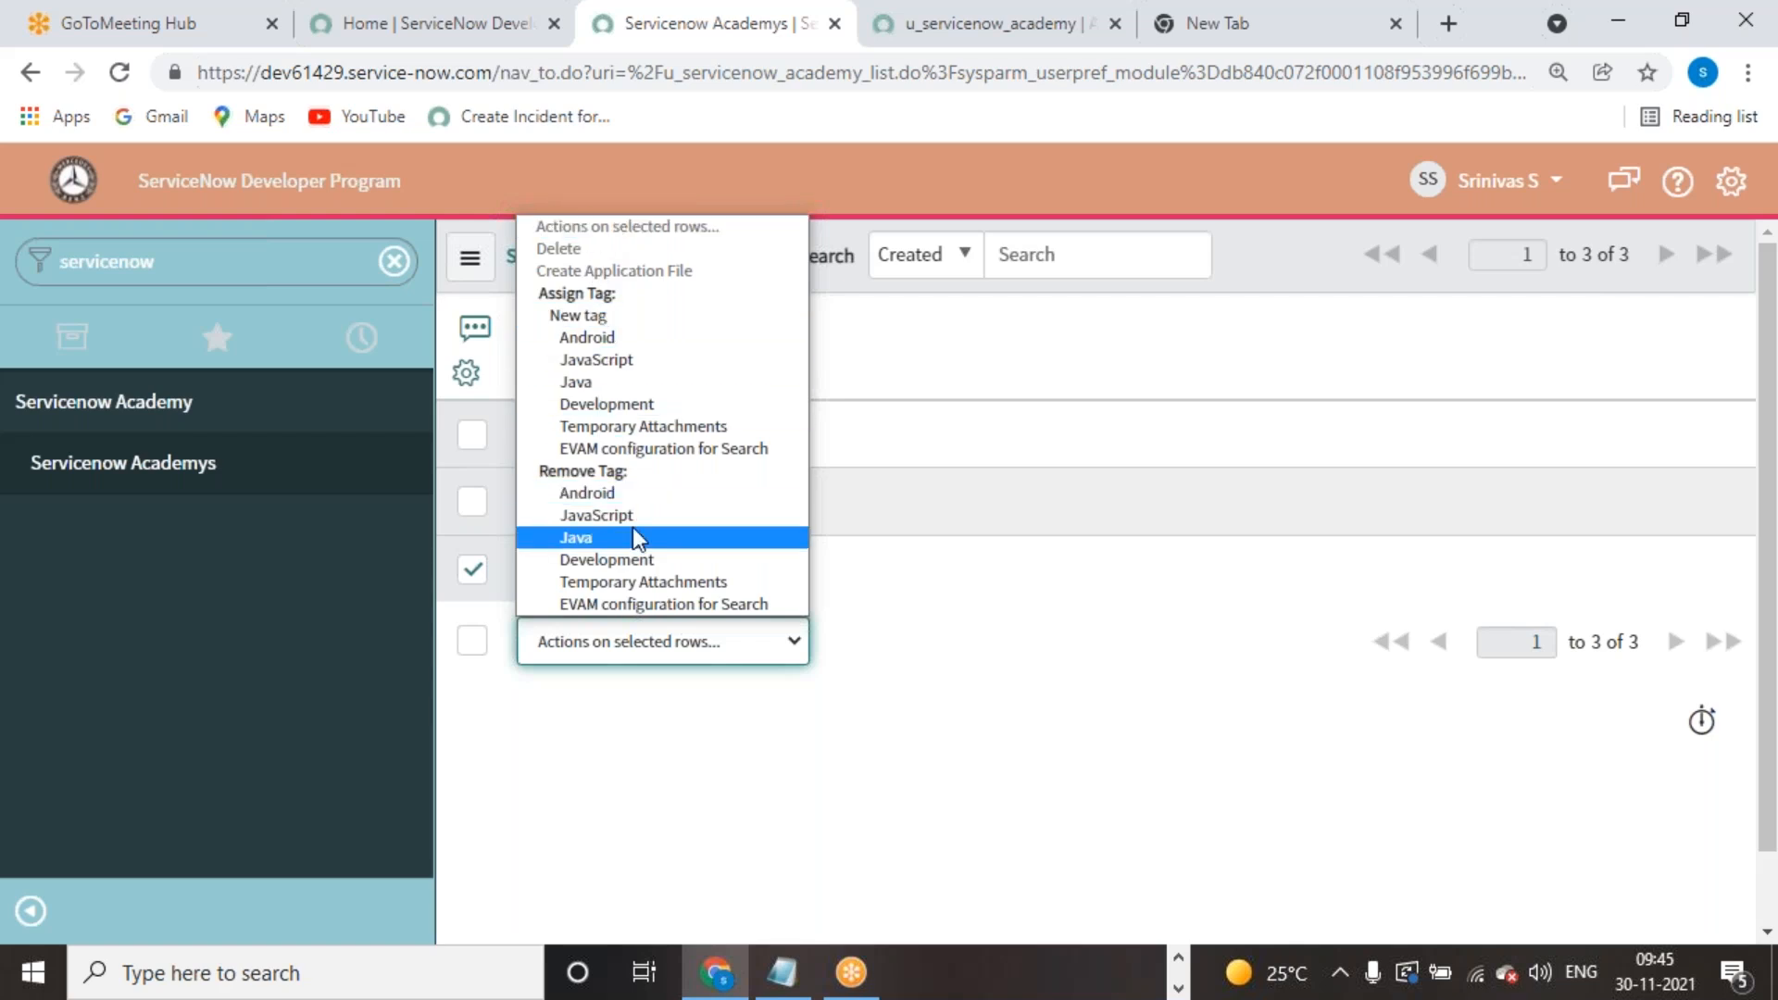
Step: End the impersonation, find the test user by user ID in User Administration's Users list and open the user's record
left_click(1510, 196)
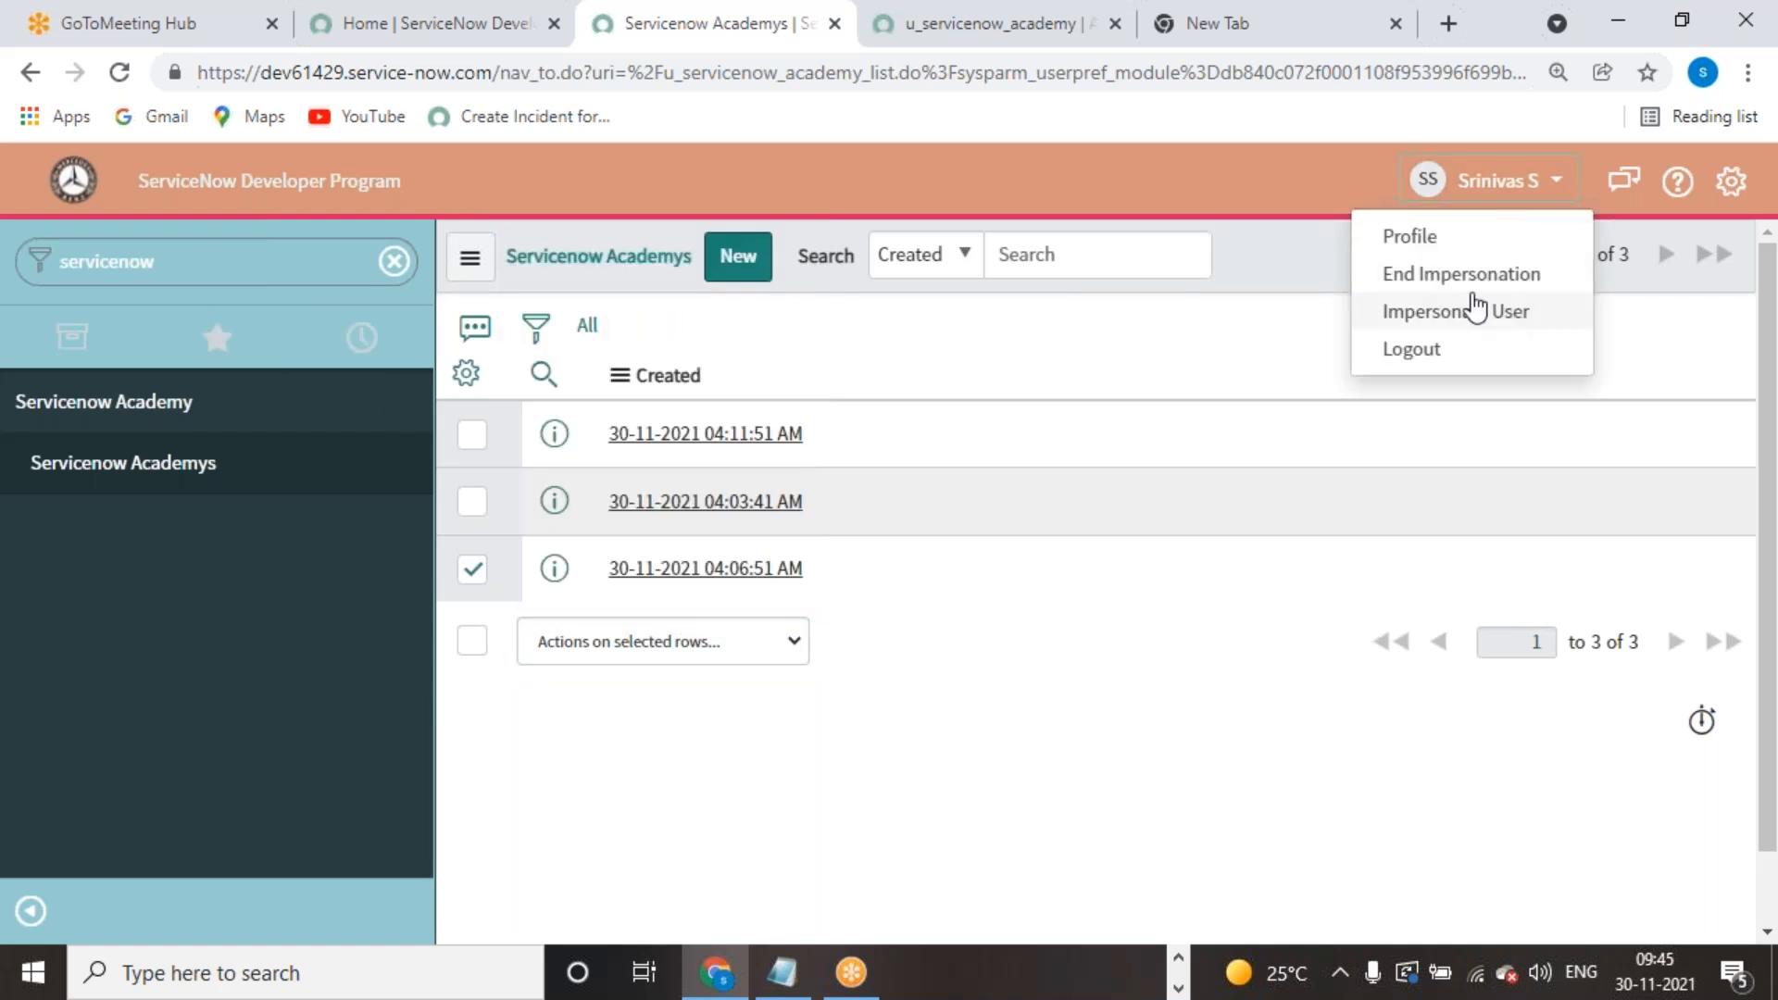
left_click(1419, 347)
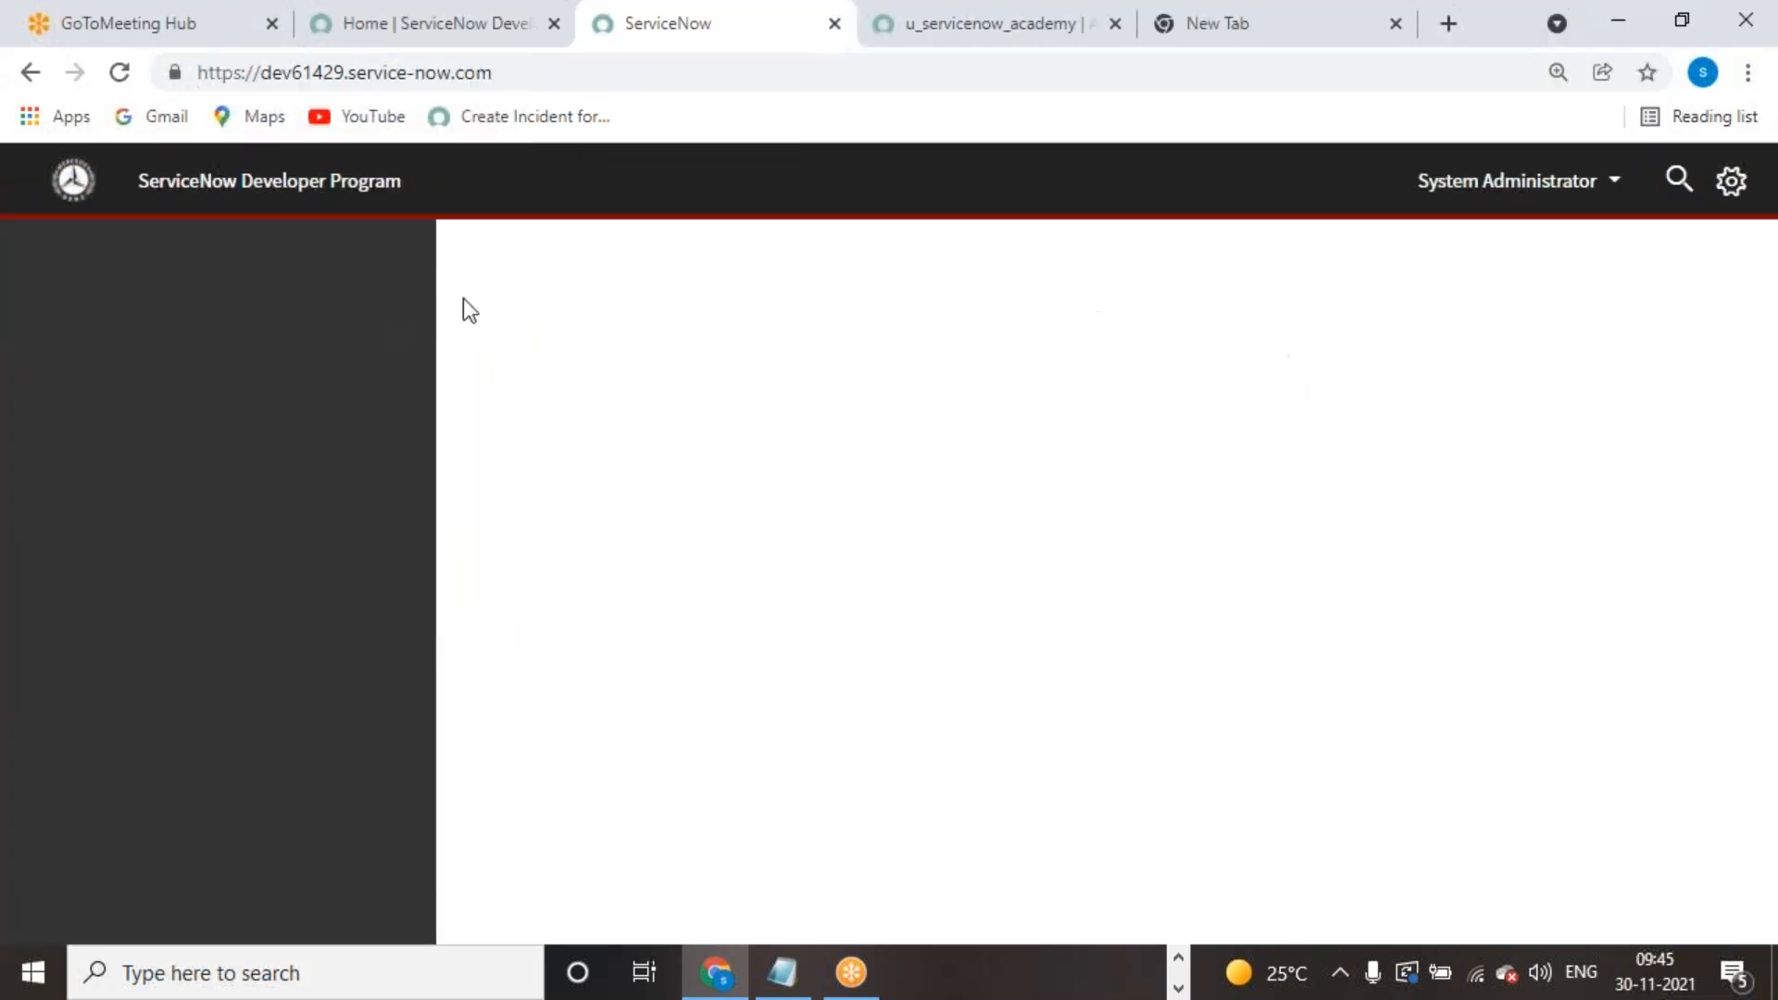
type("user ad")
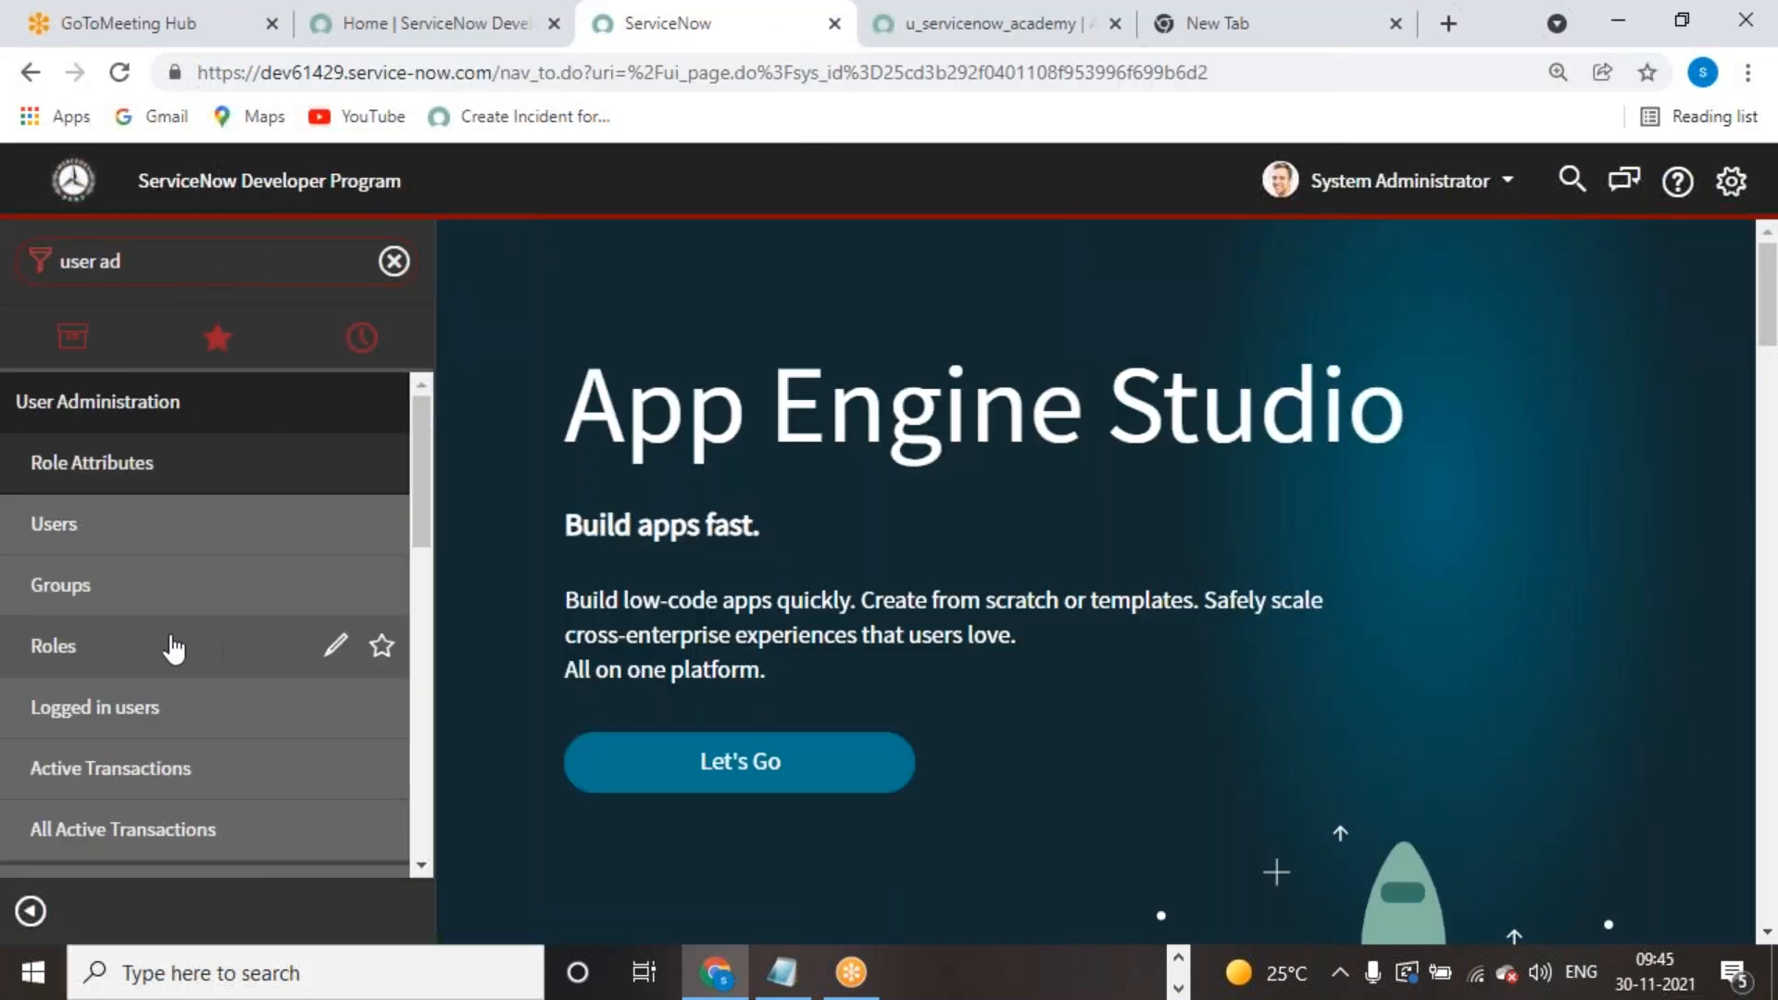
left_click(54, 523)
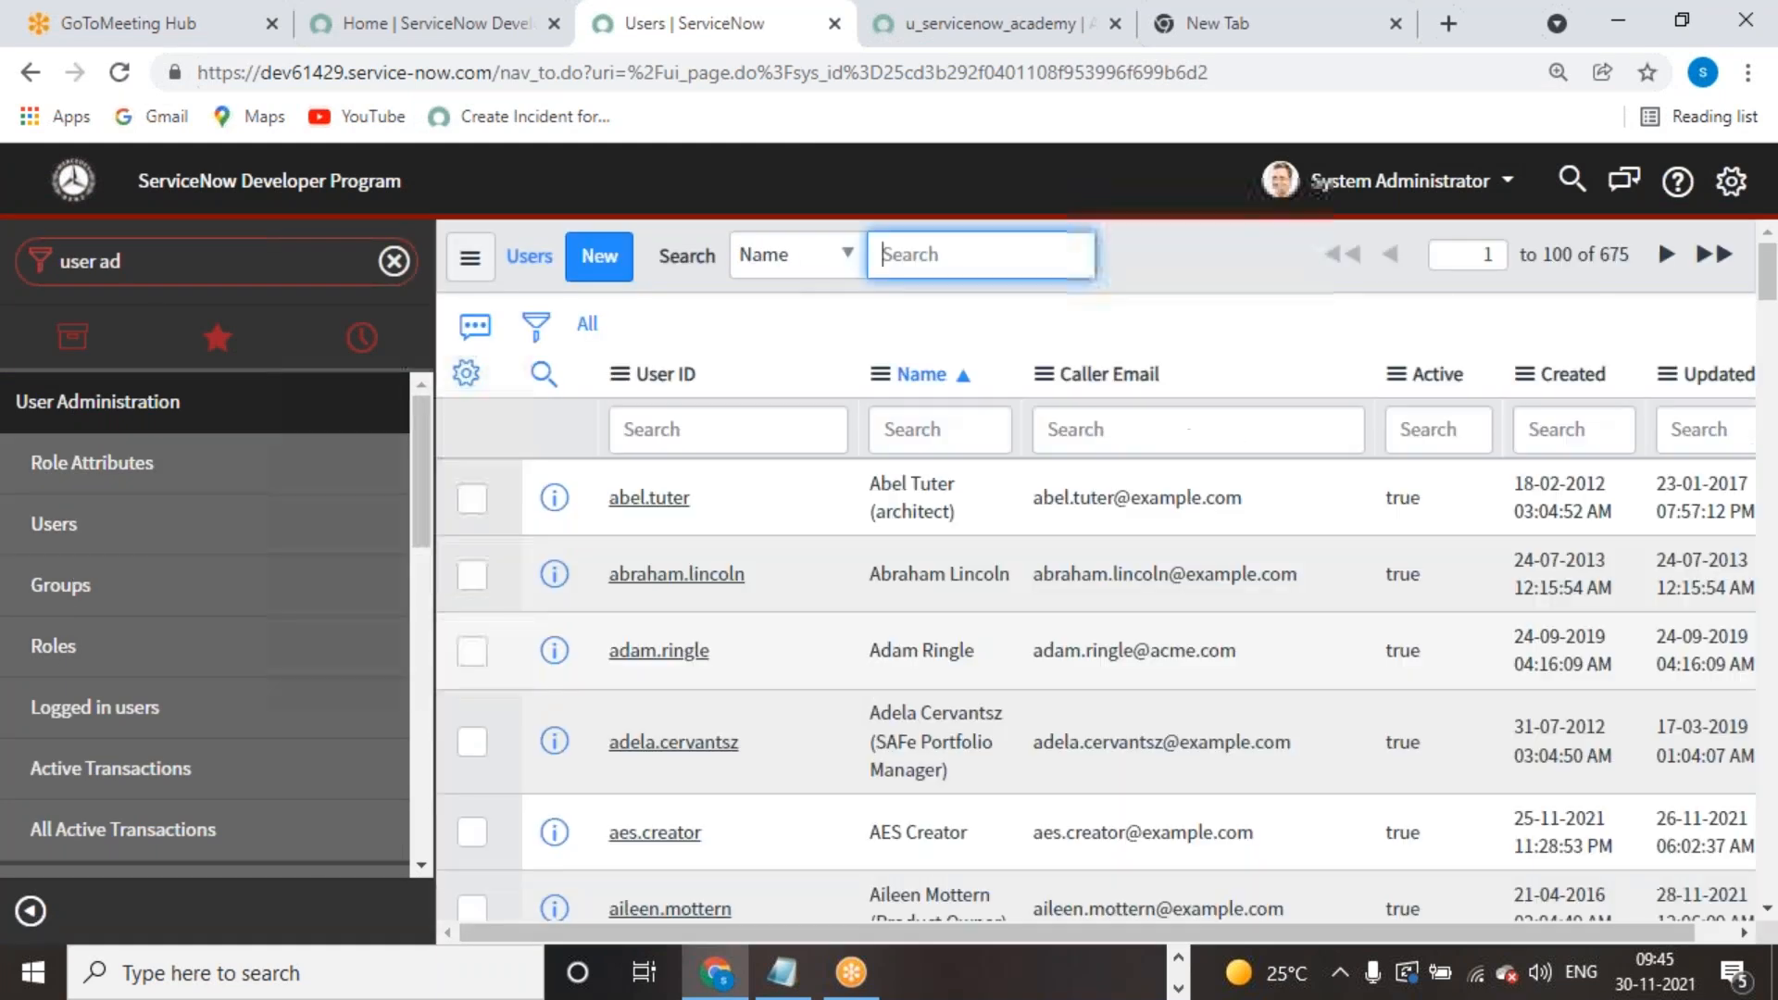
left_click(674, 431)
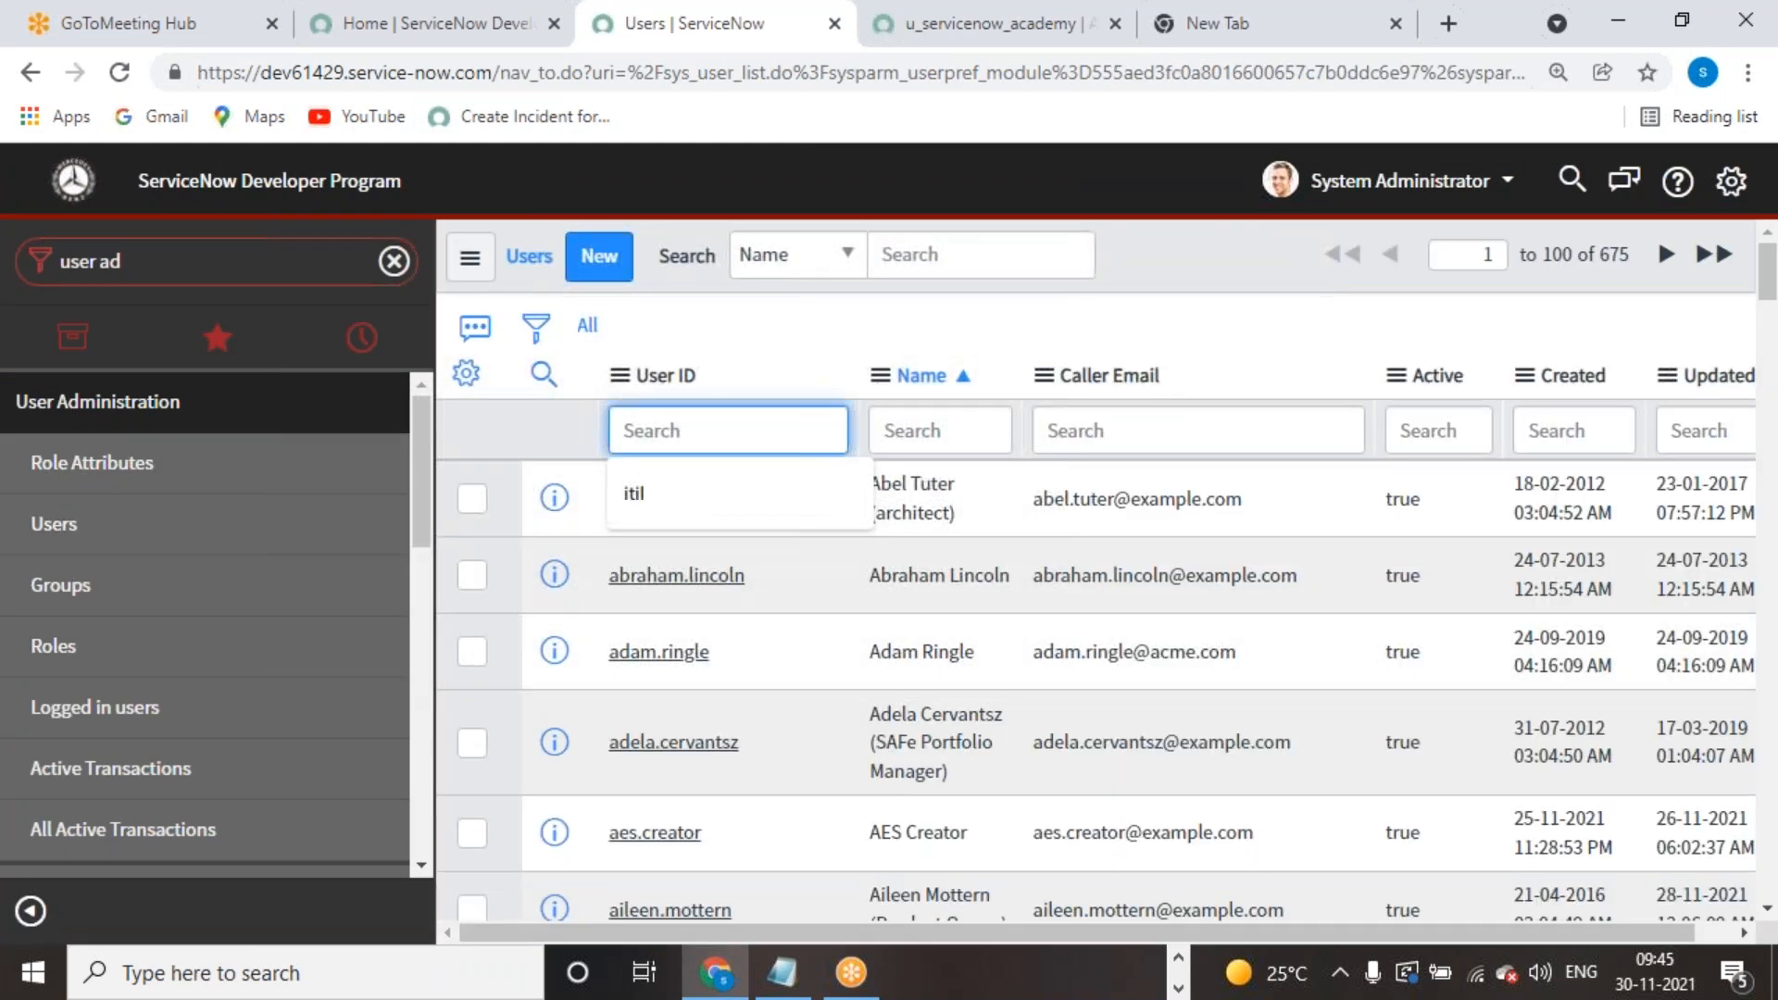
type("srinivas")
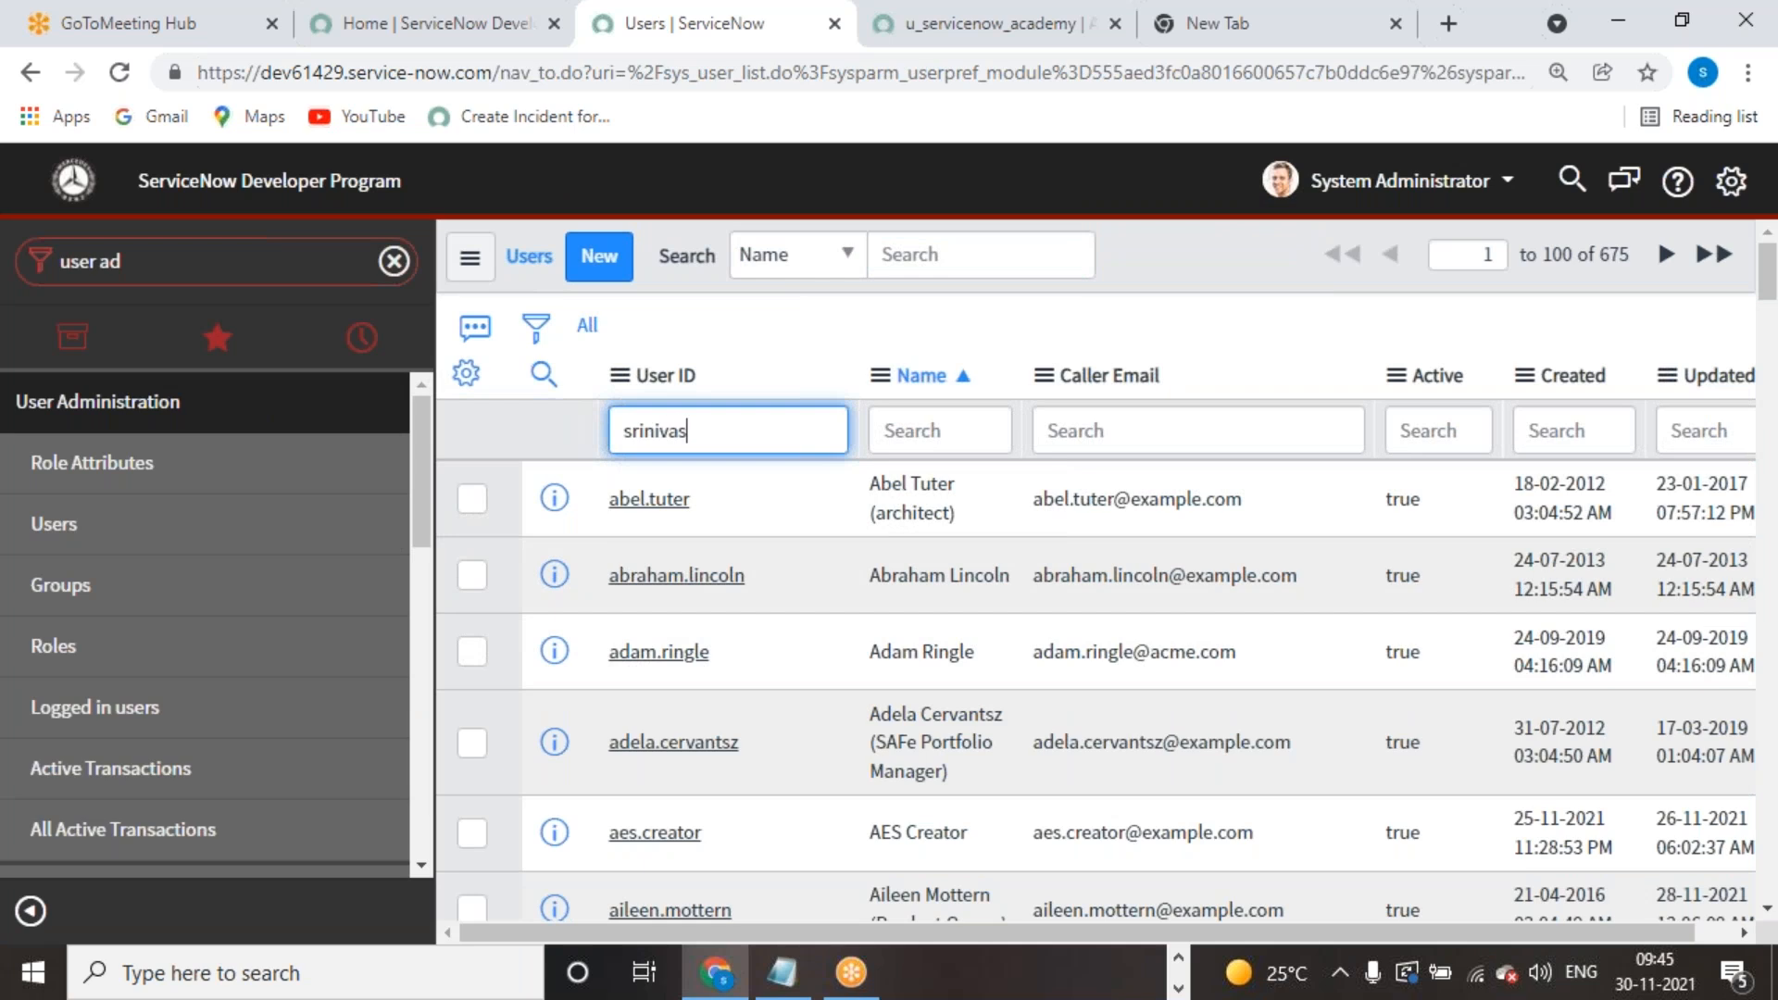
key("Return")
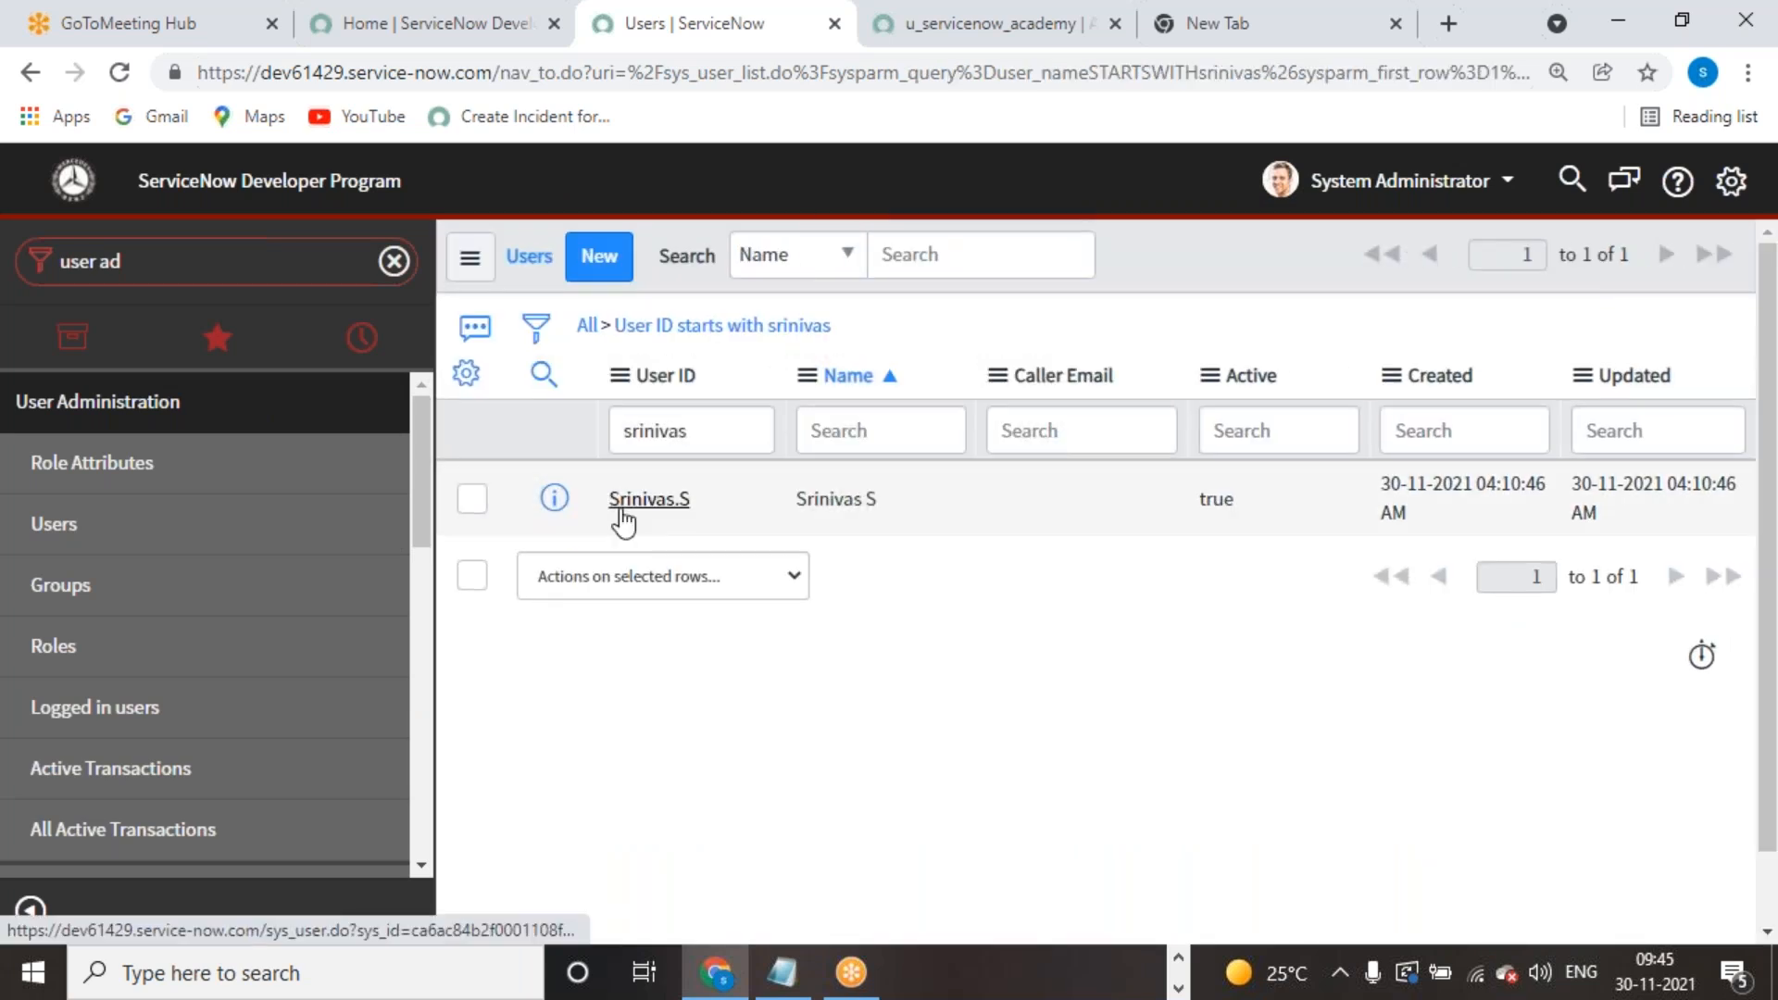
left_click(621, 504)
Step: Add the servicenow_academy_admin role to the test user's roles, save the role list and update the user record
scroll(844, 599, "down", 5)
scroll(847, 592, "down", 4)
scroll(857, 585, "down", 7)
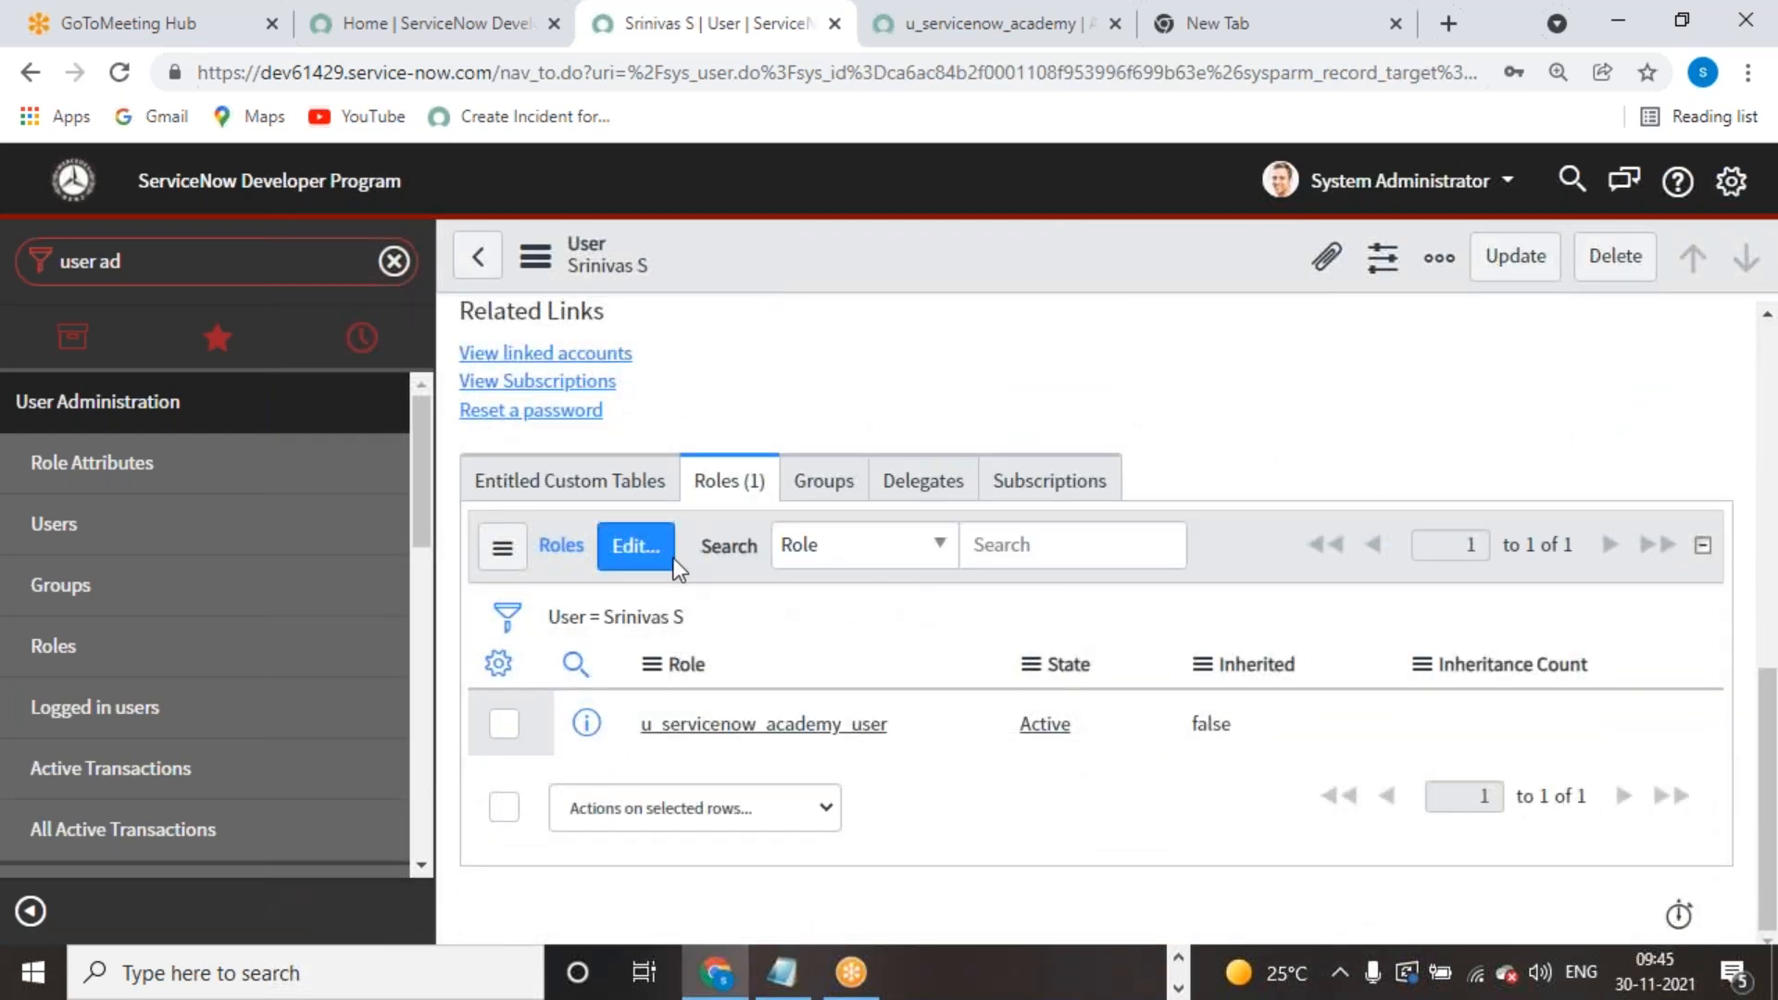
left_click(635, 546)
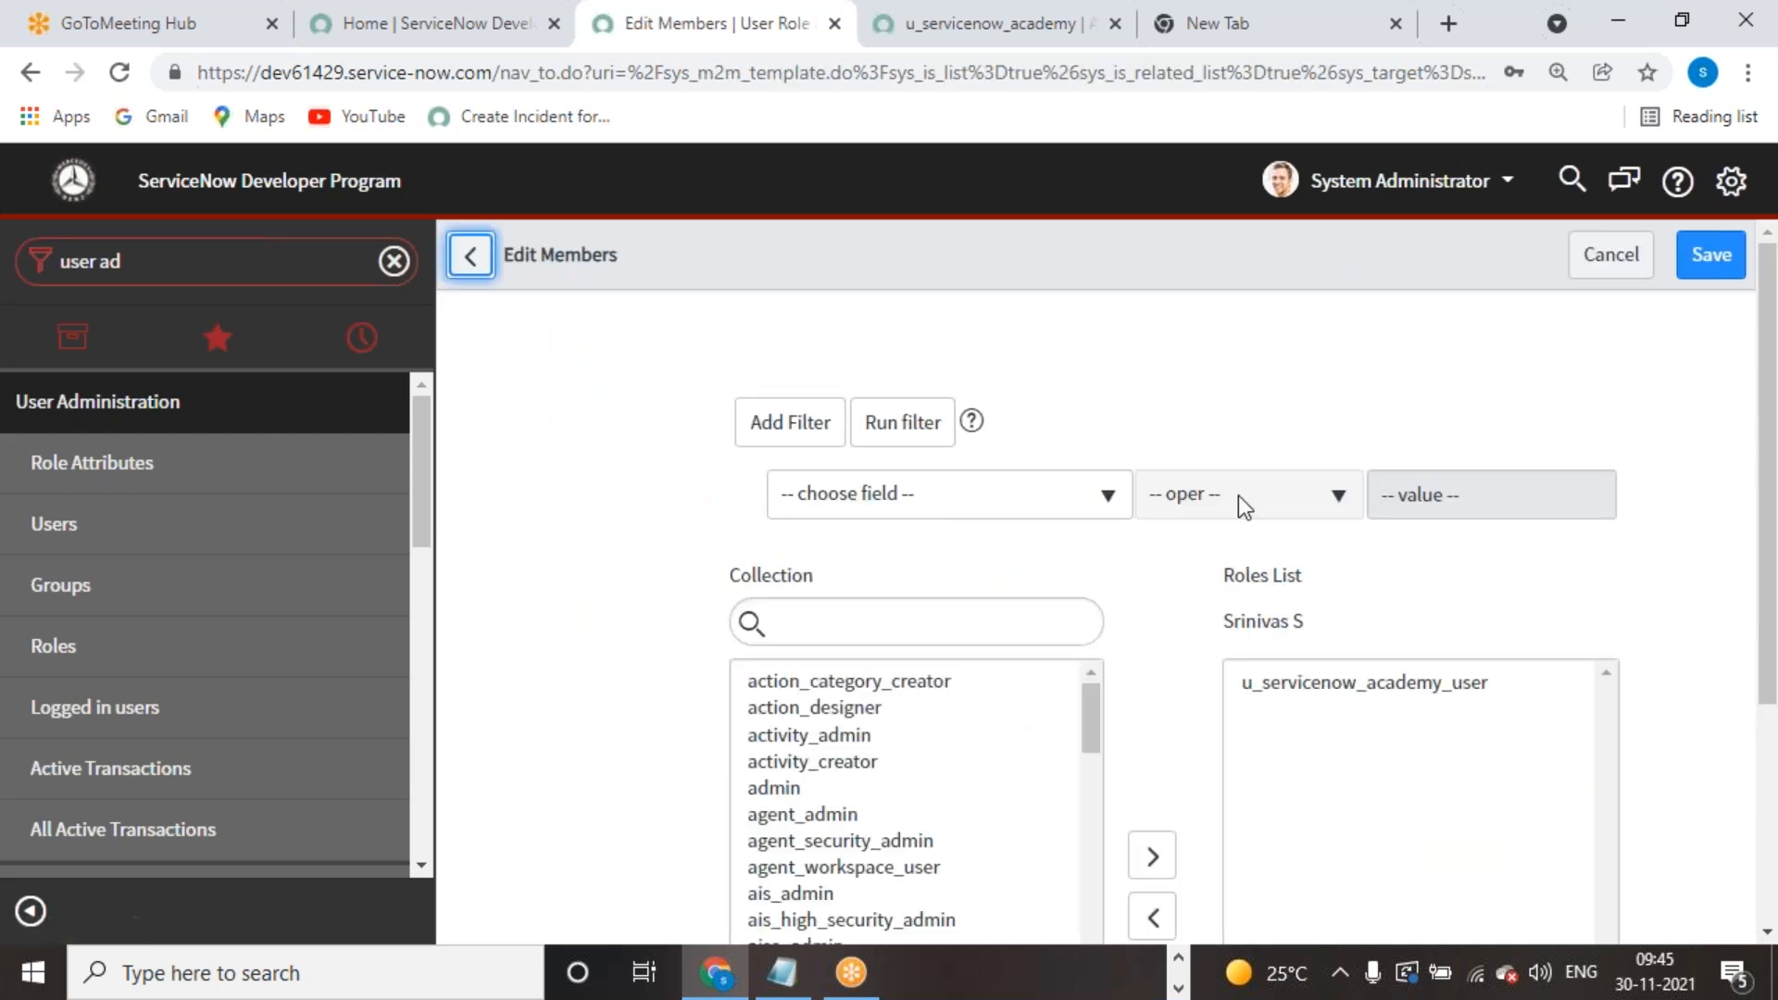
scroll(1240, 504, "down", 3)
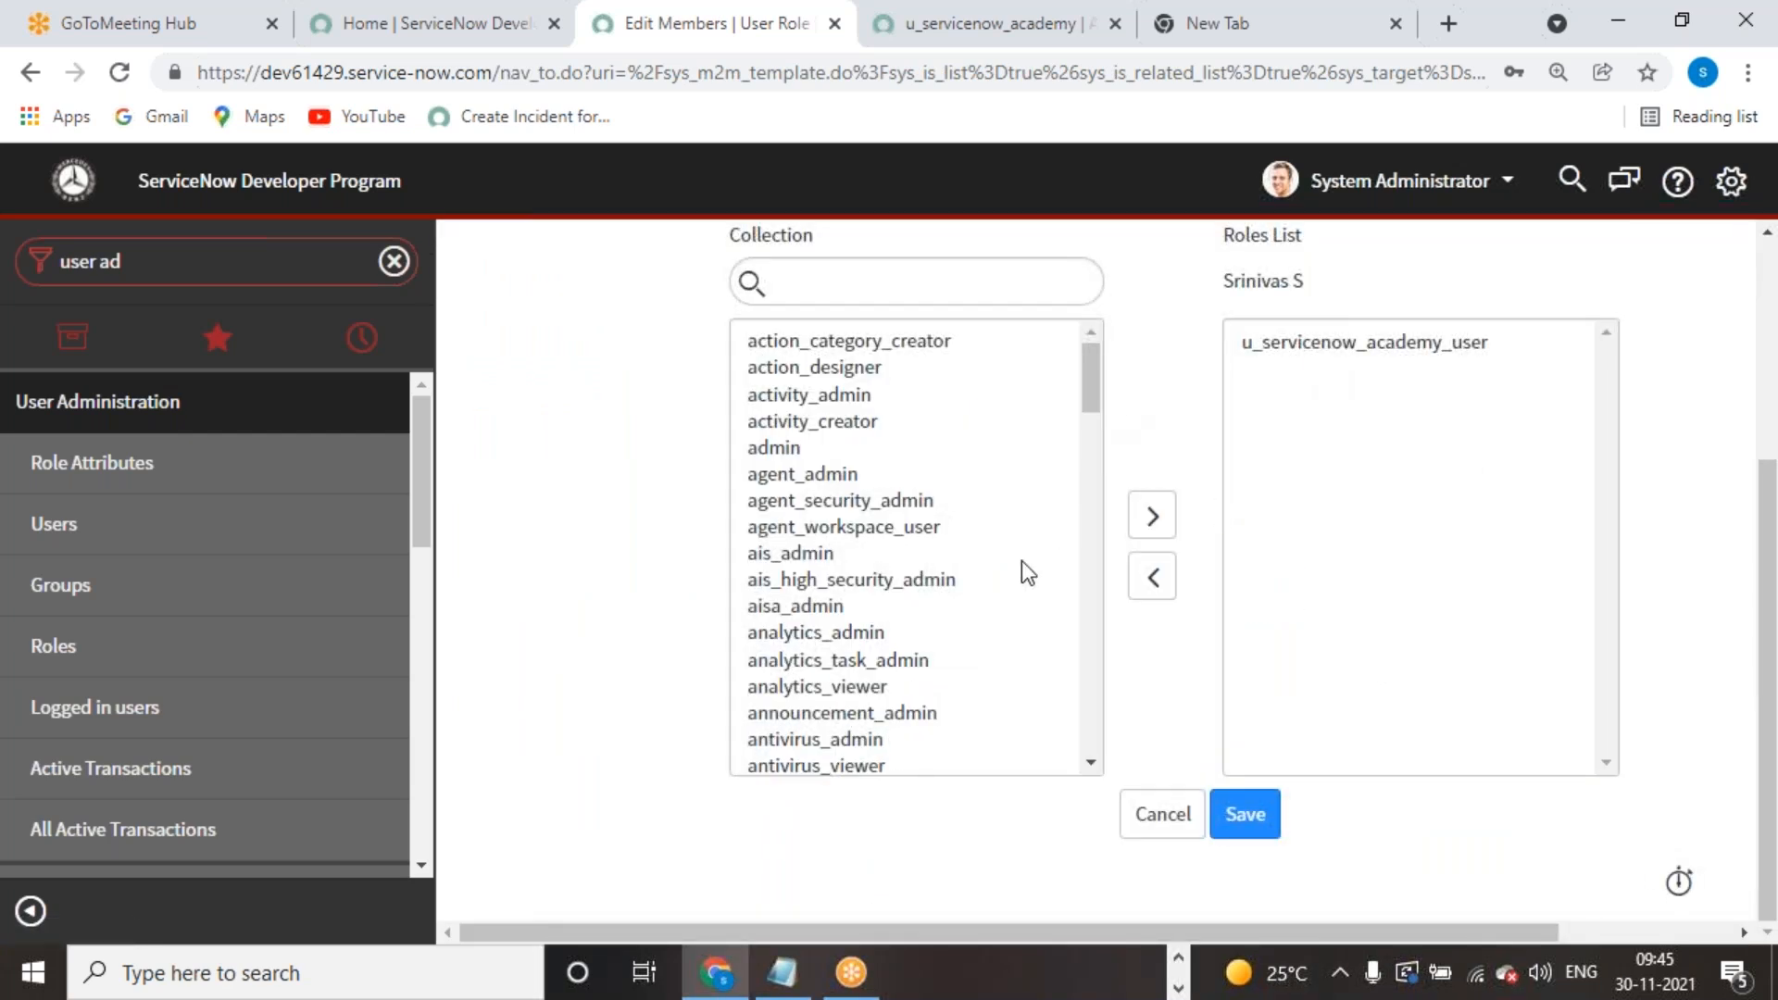
scroll(889, 632, "up", 4)
left_click(886, 623)
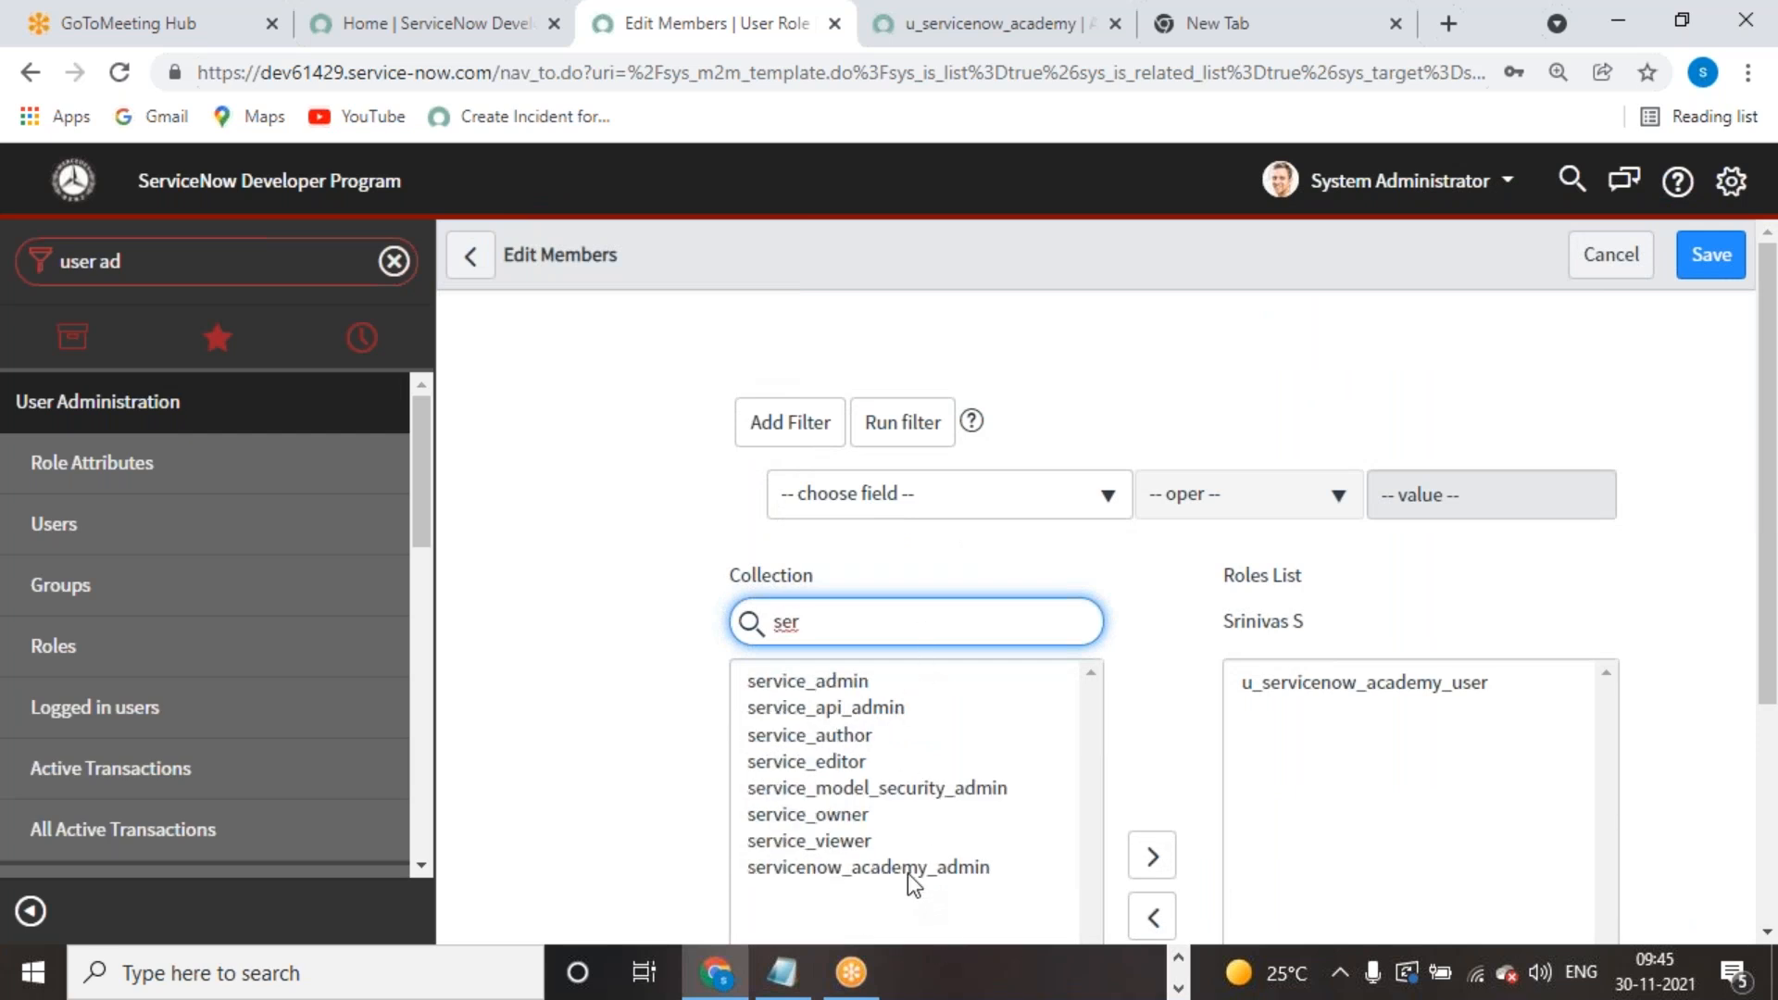
left_click(908, 871)
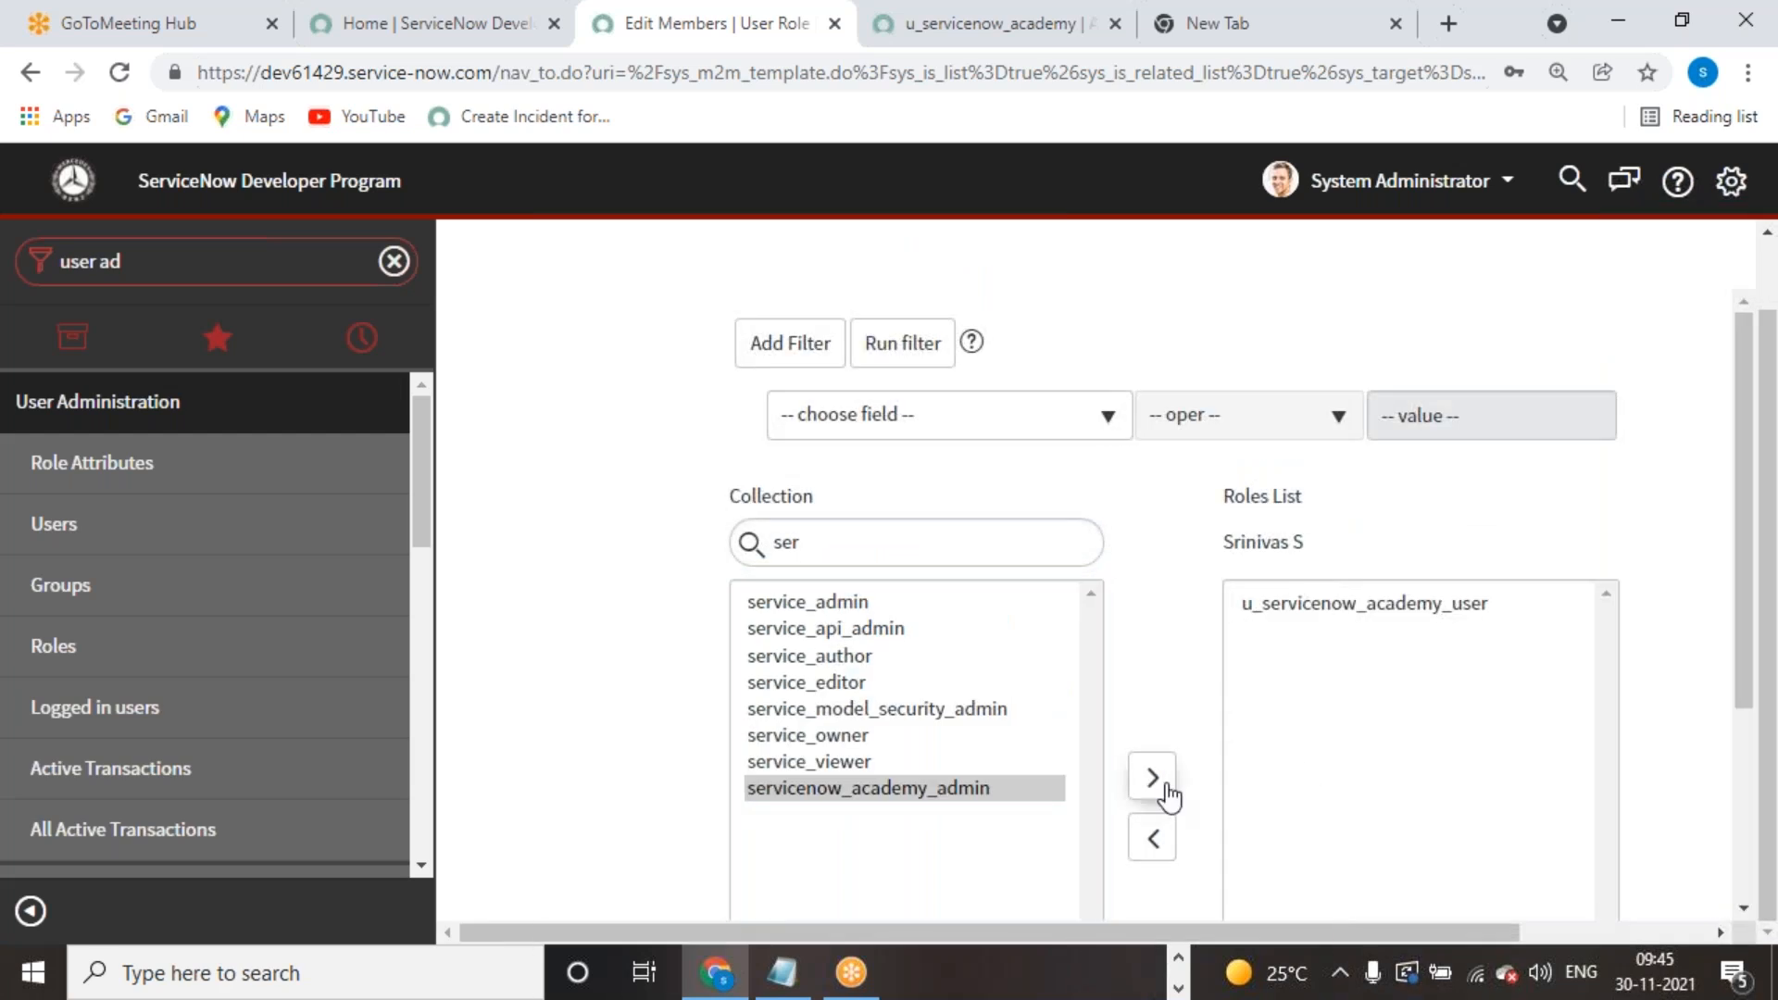
left_click(1152, 778)
scroll(1387, 774, "down", 3)
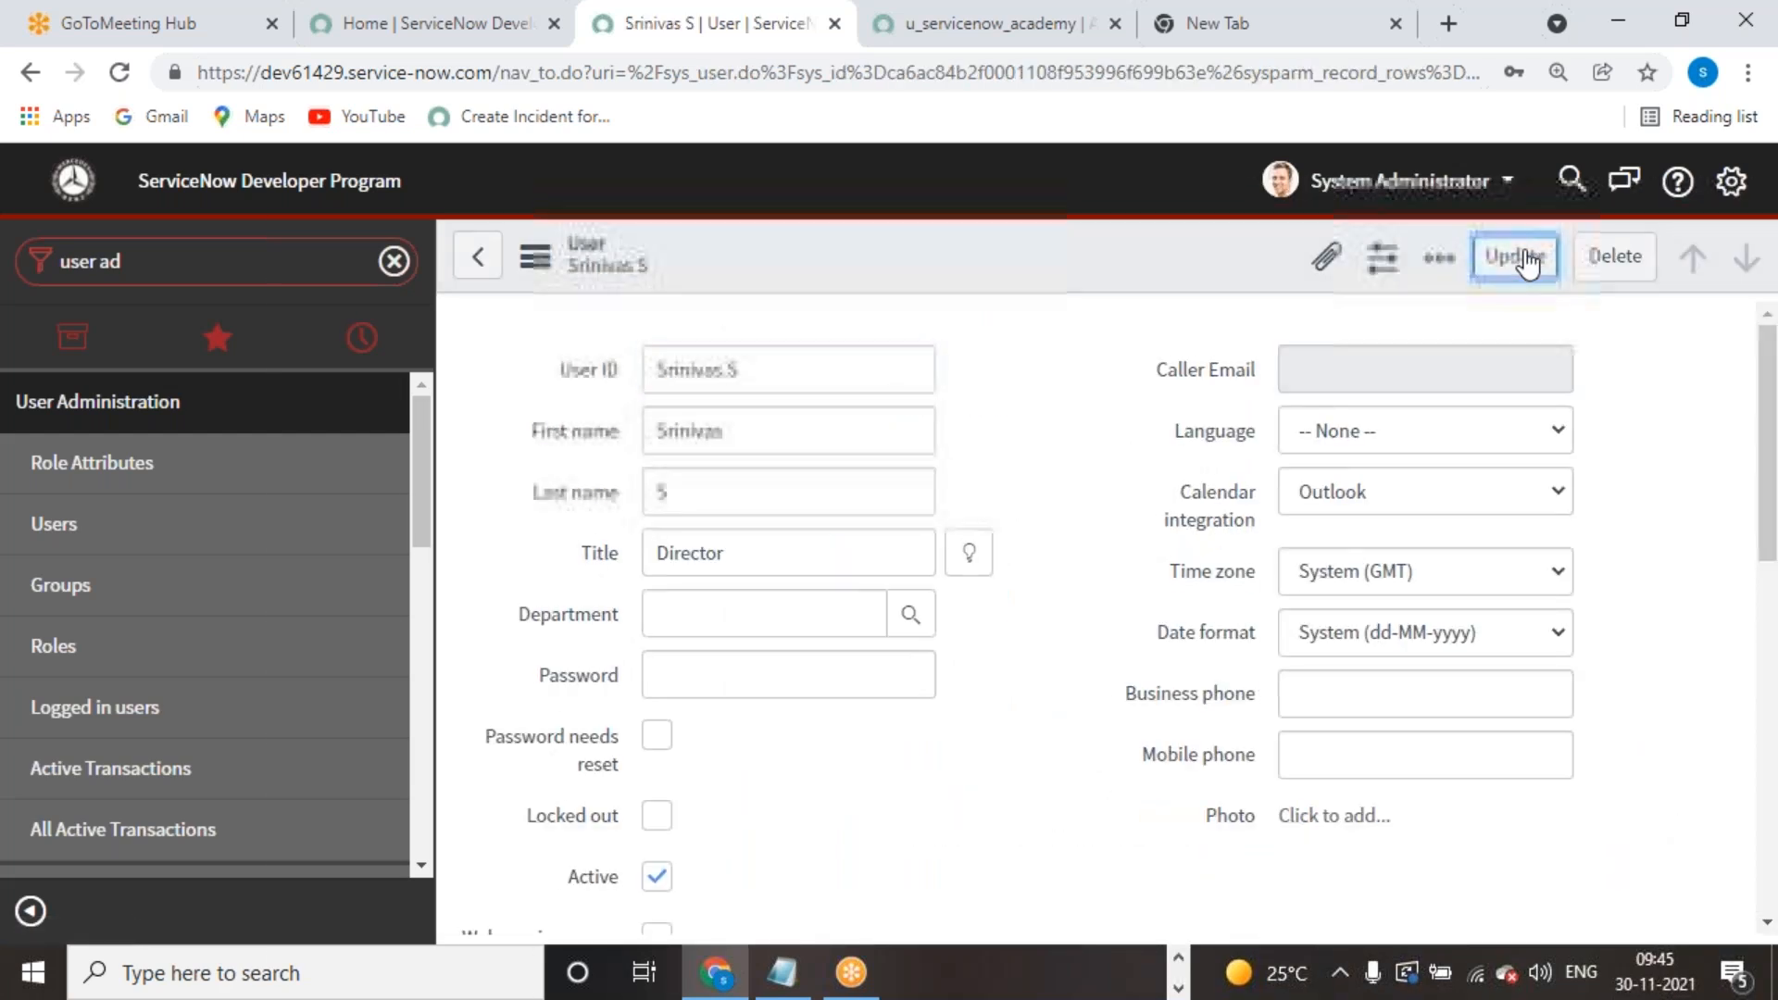
left_click(1525, 260)
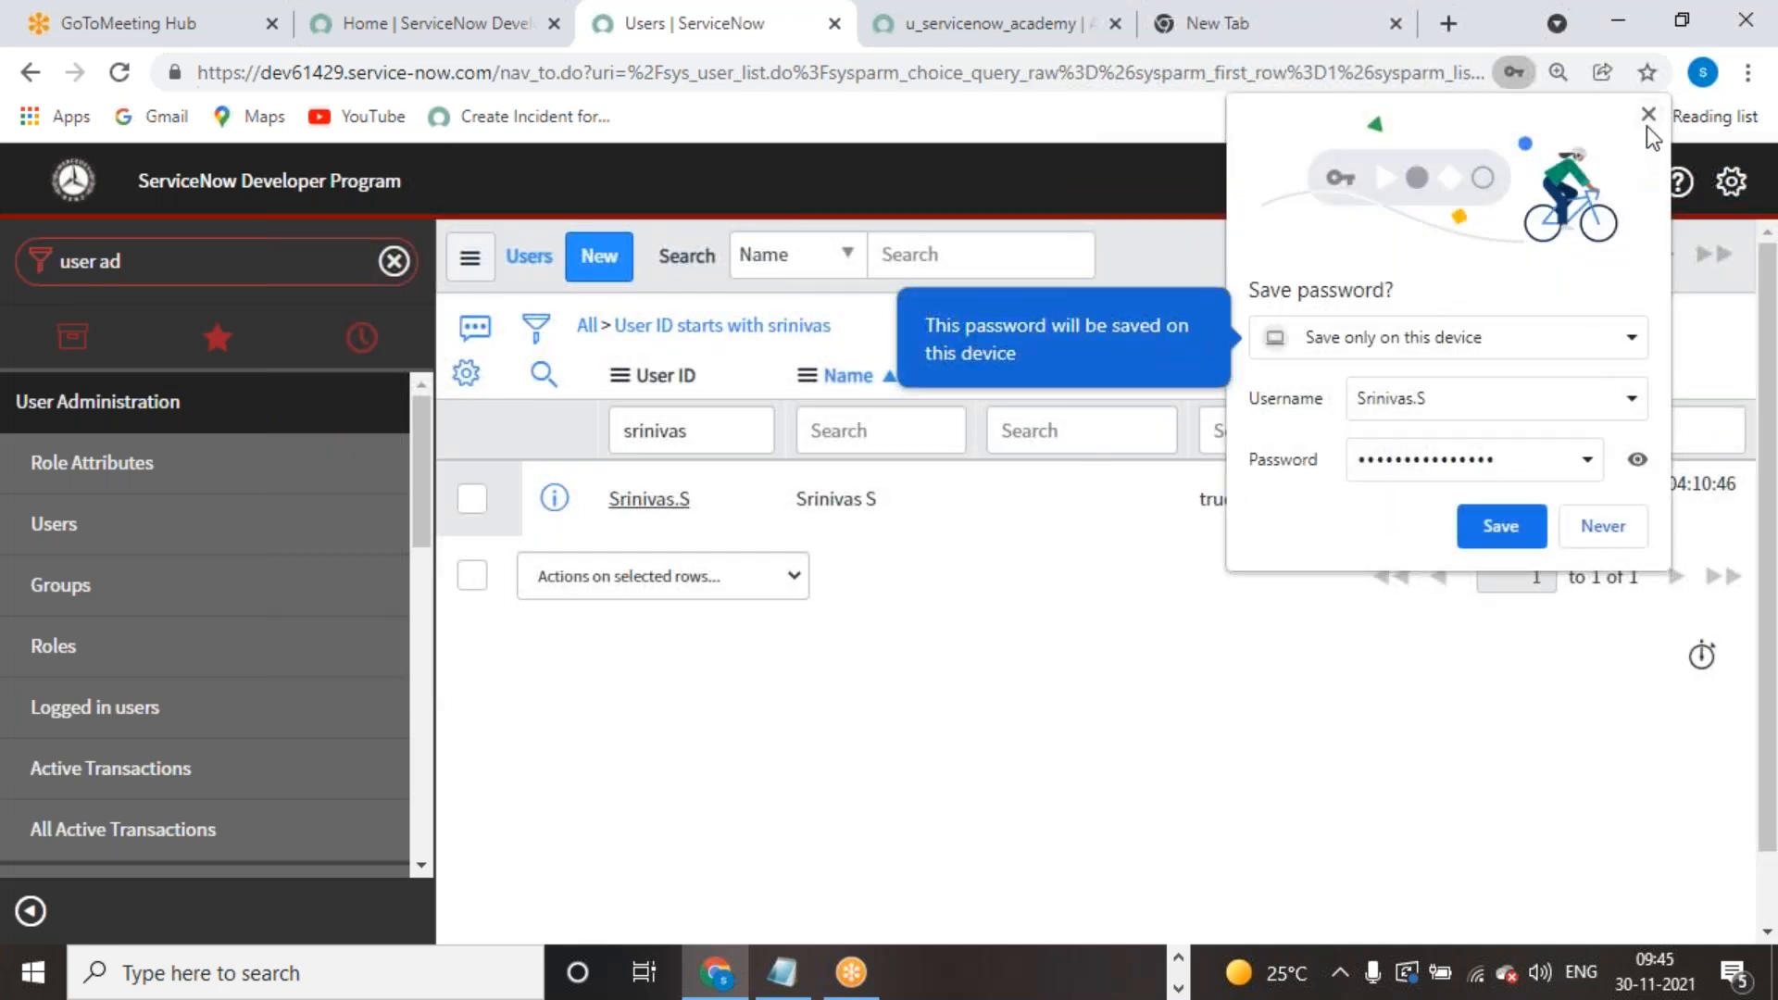
Step: Dismiss the browser's password-saving offer and impersonate the test user
left_click(1648, 114)
left_click(1399, 180)
left_click(1363, 275)
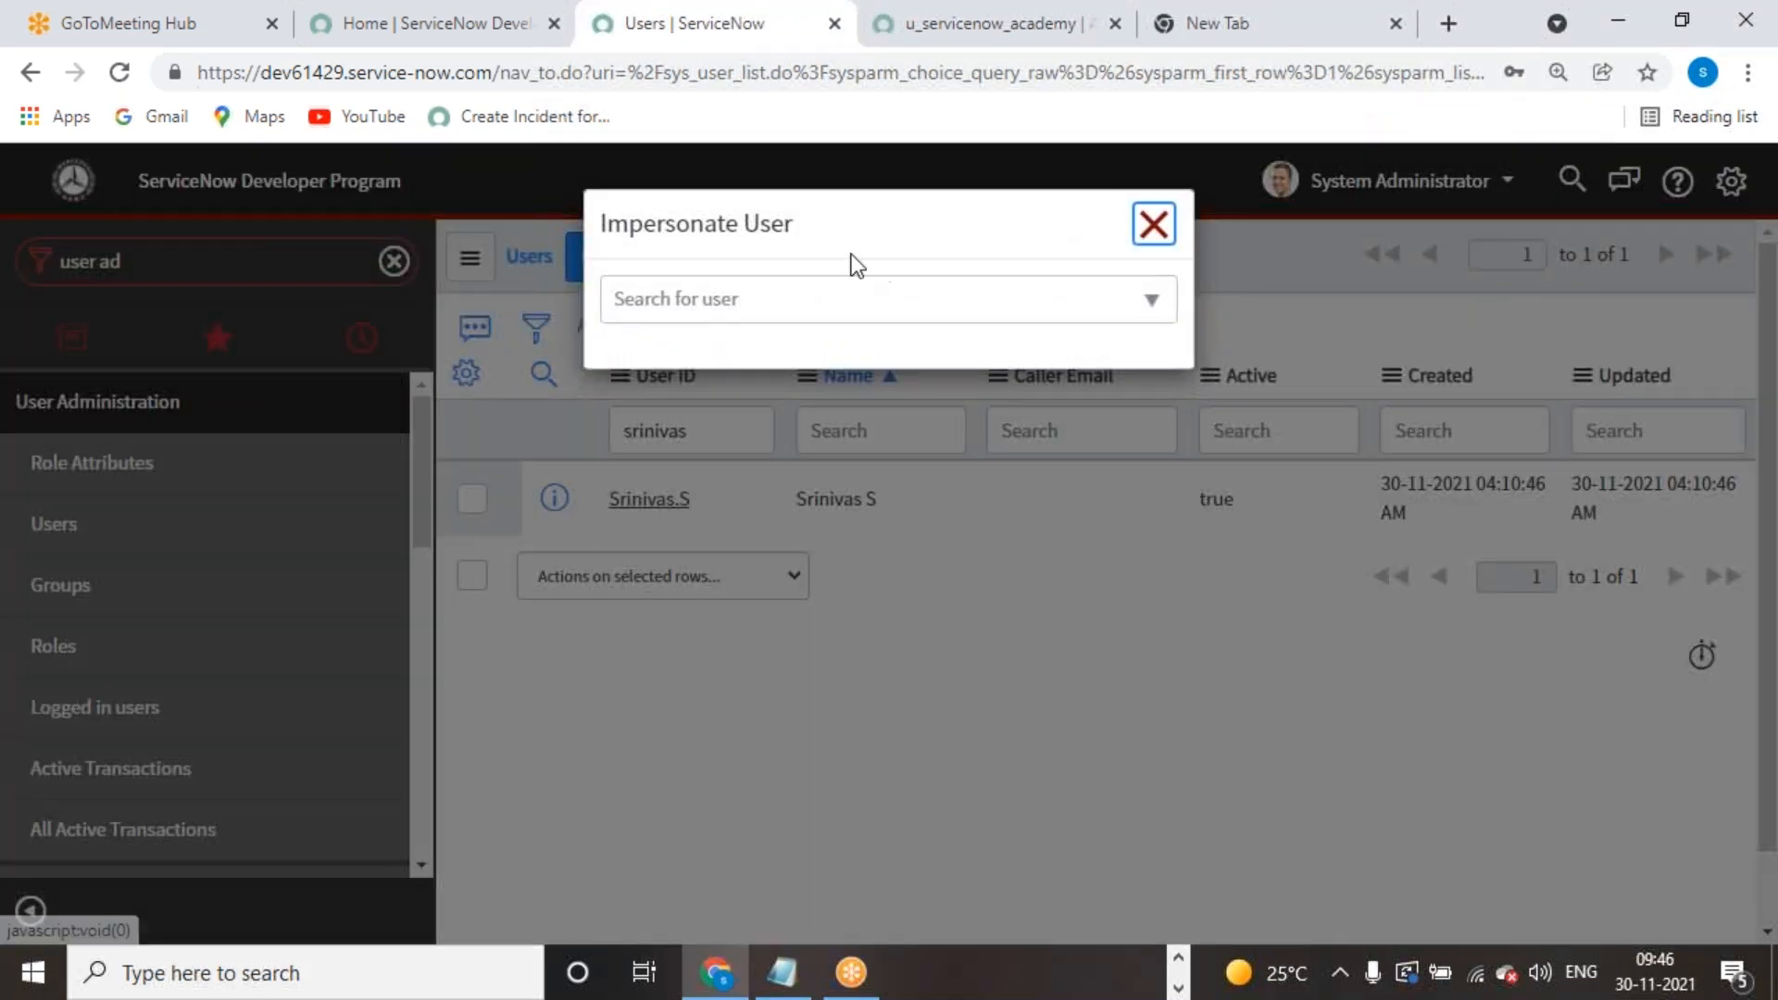
left_click(880, 298)
type("srinivas")
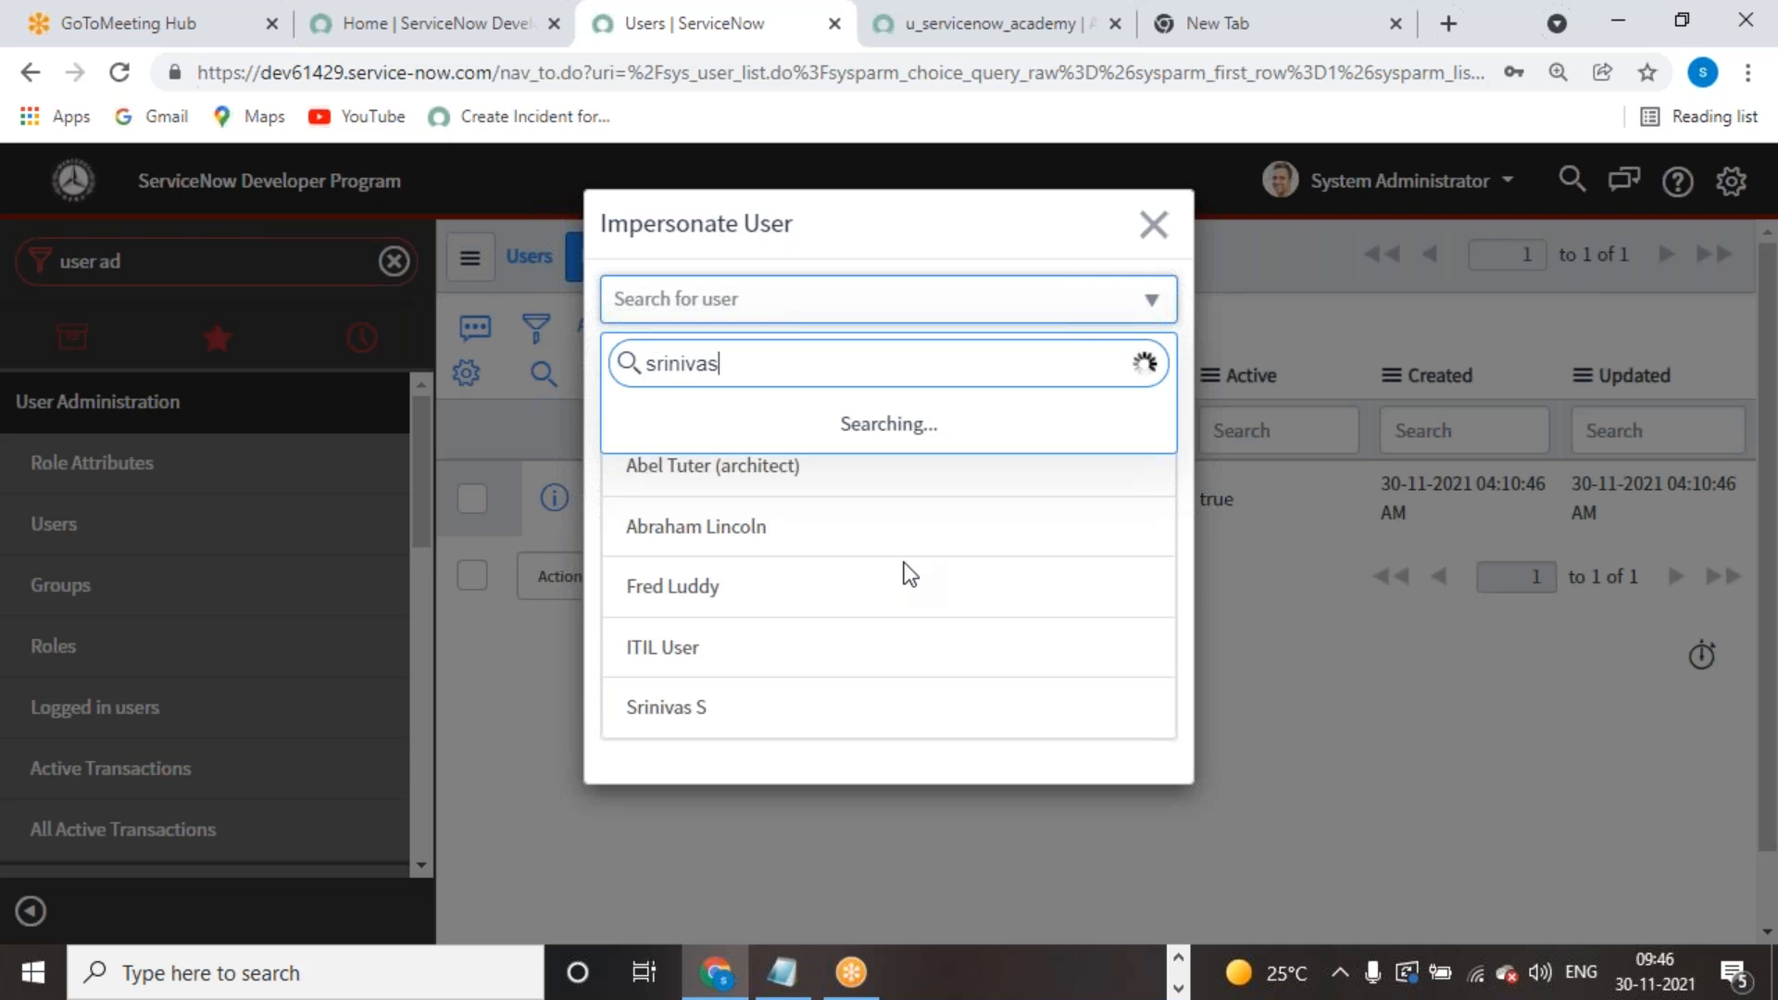
left_click(1088, 324)
left_click(1093, 319)
type("sri")
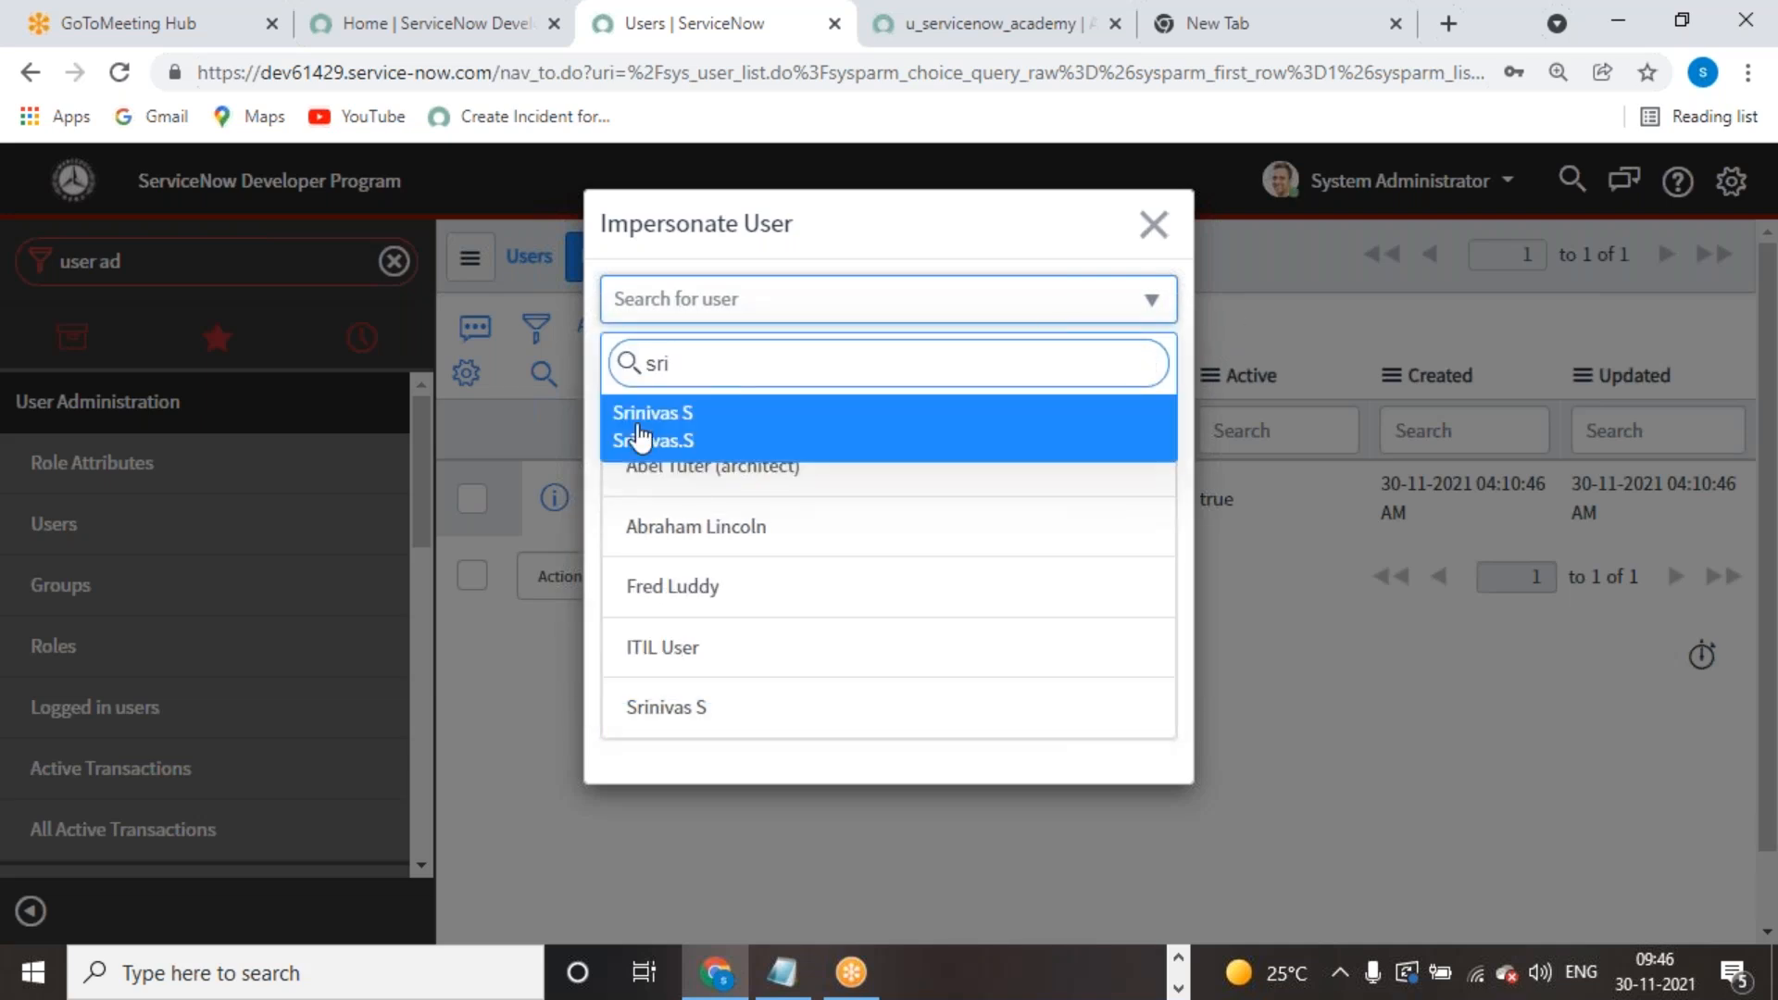
left_click(759, 428)
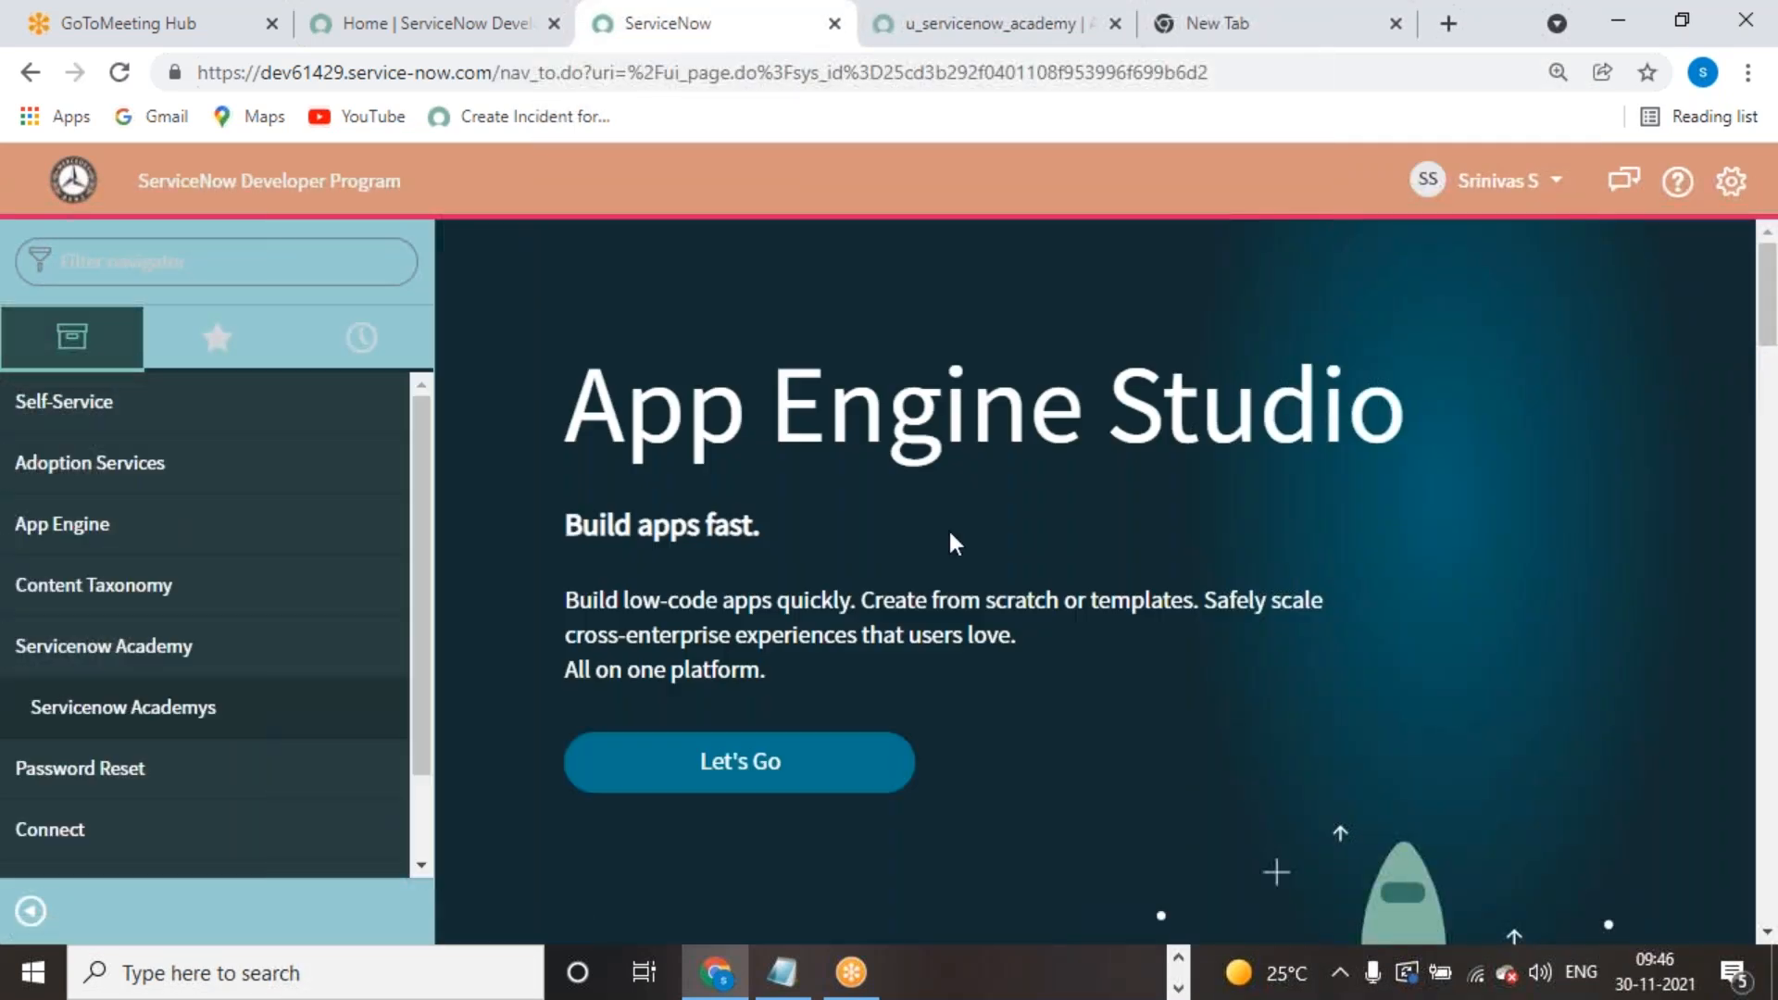
Step: Filter the navigator by "servicenow", inspect the Servicenow Academys record created at 04:11:51 AM and return to the list
scroll(615, 588, "down", 5)
scroll(616, 588, "up", 5)
left_click(249, 265)
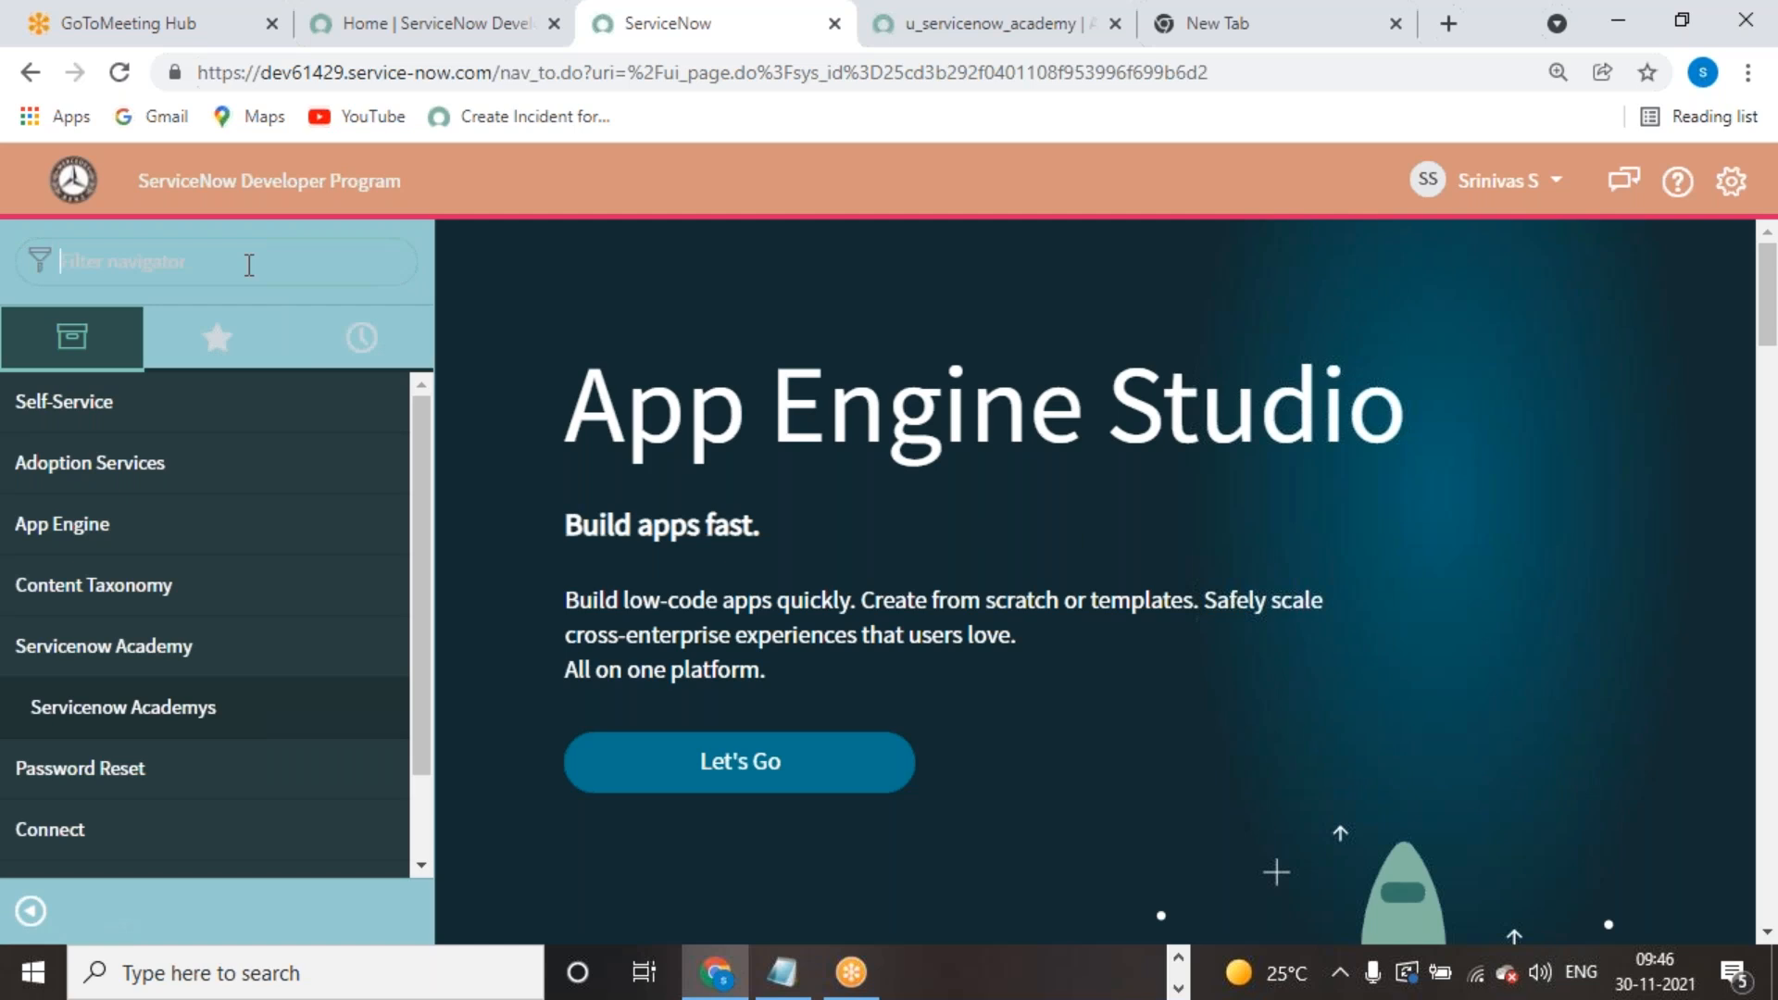
type("servicenow")
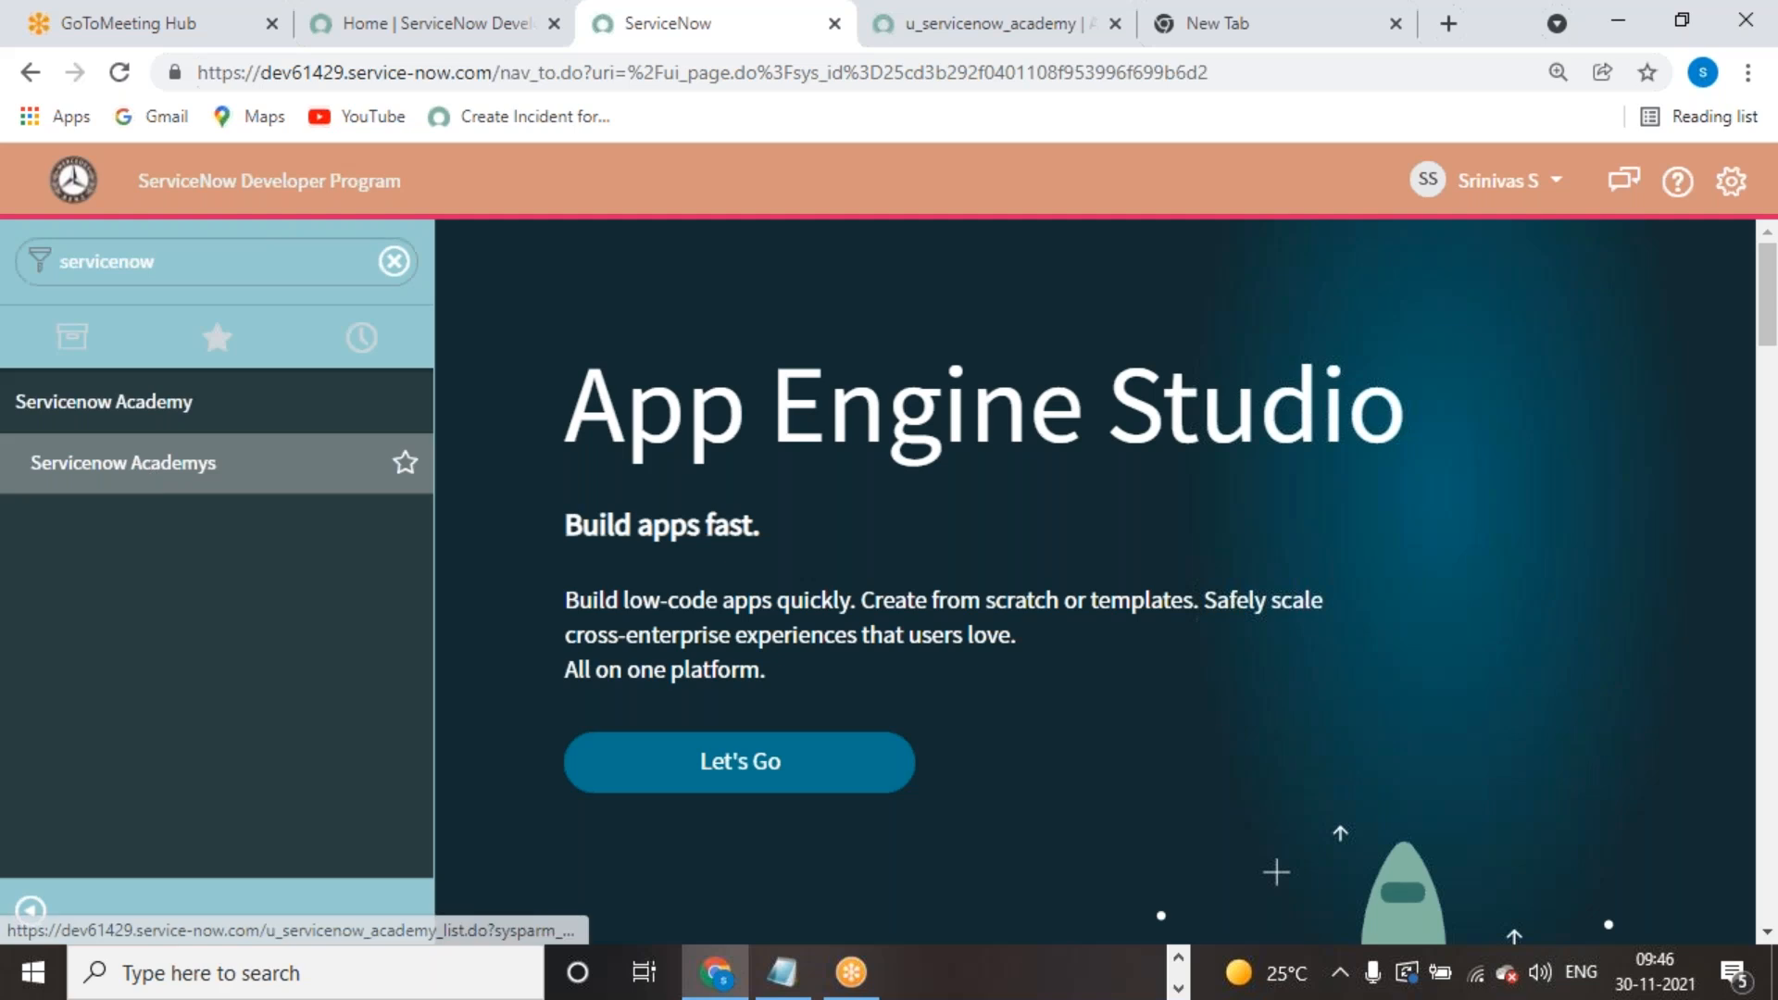
left_click(130, 463)
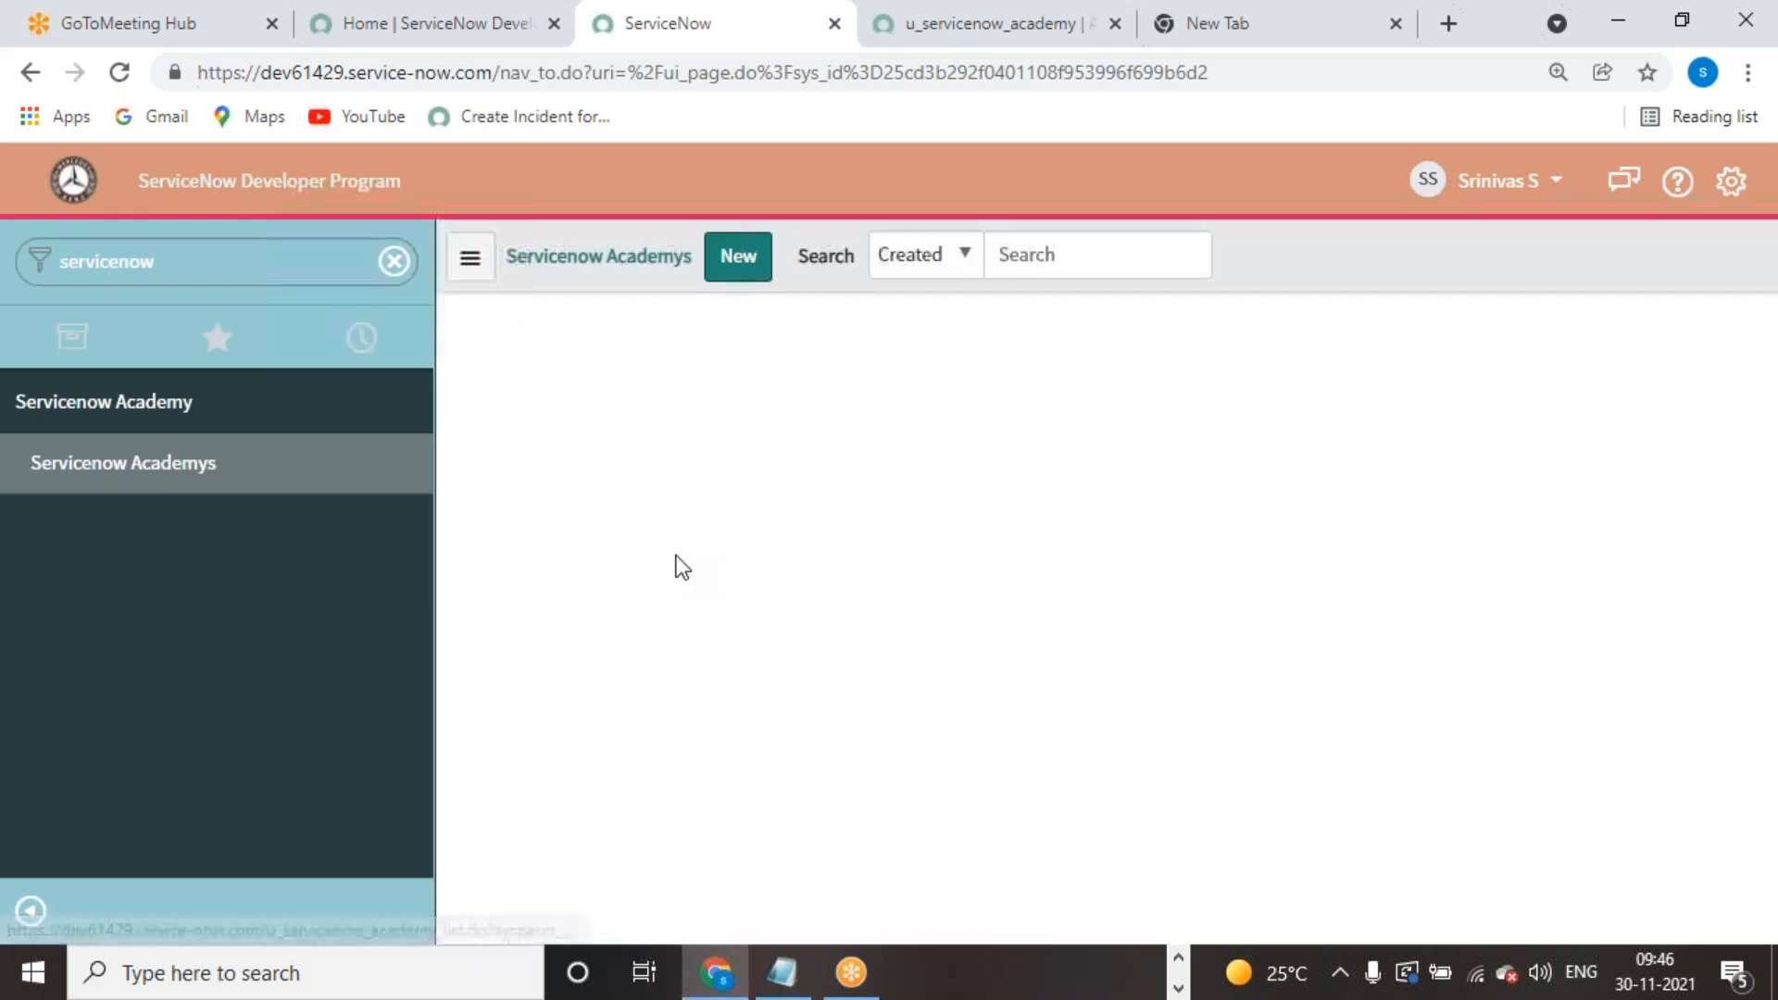
left_click(706, 435)
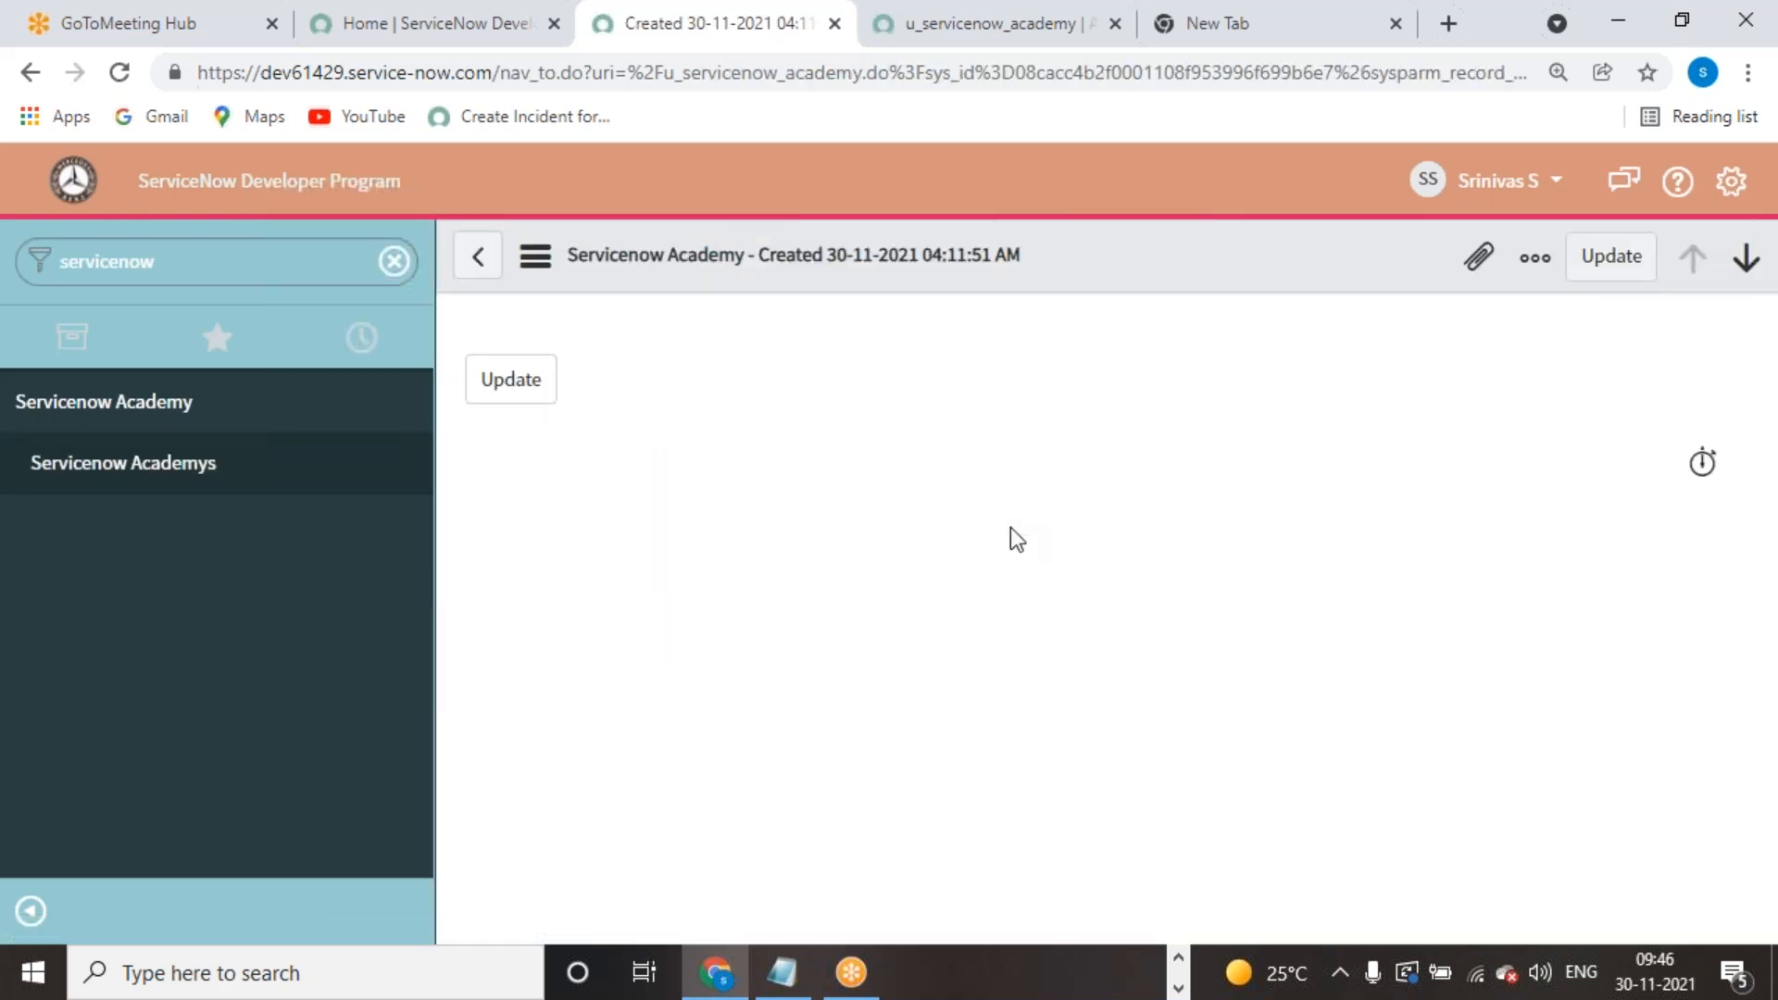
left_click(478, 257)
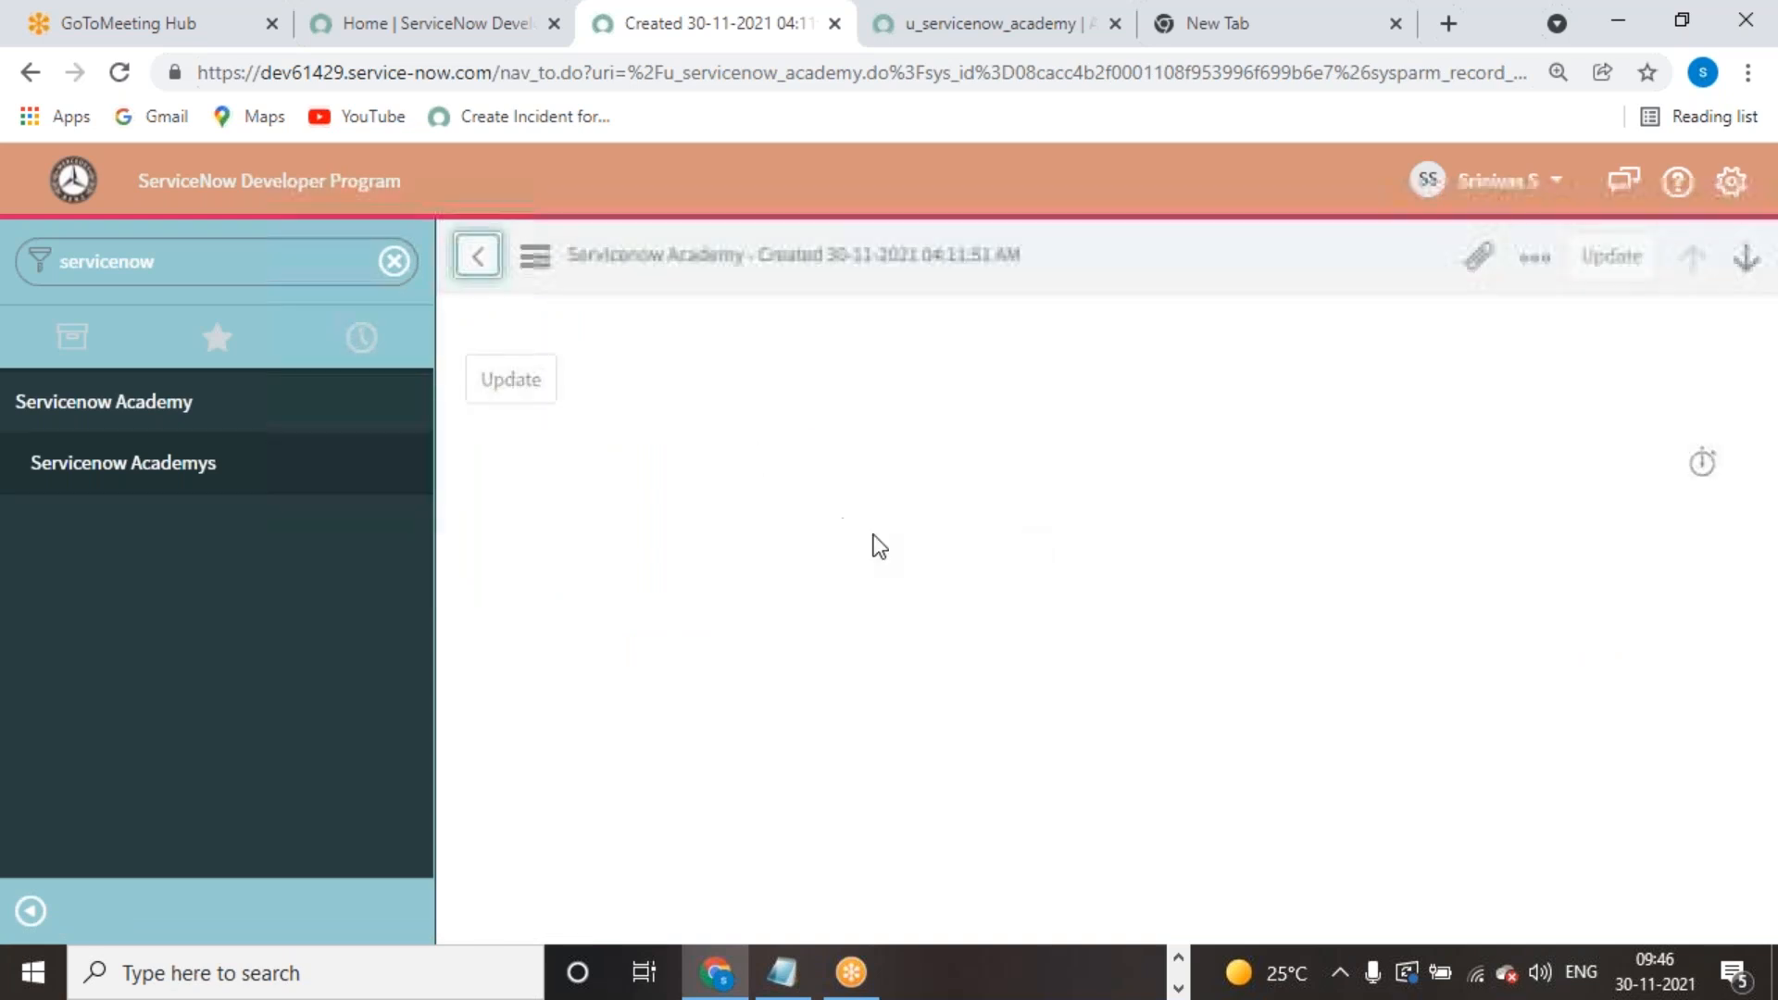
Step: Select the record created at 04:06:51 AM and check whether its row actions allow deletion
left_click(472, 568)
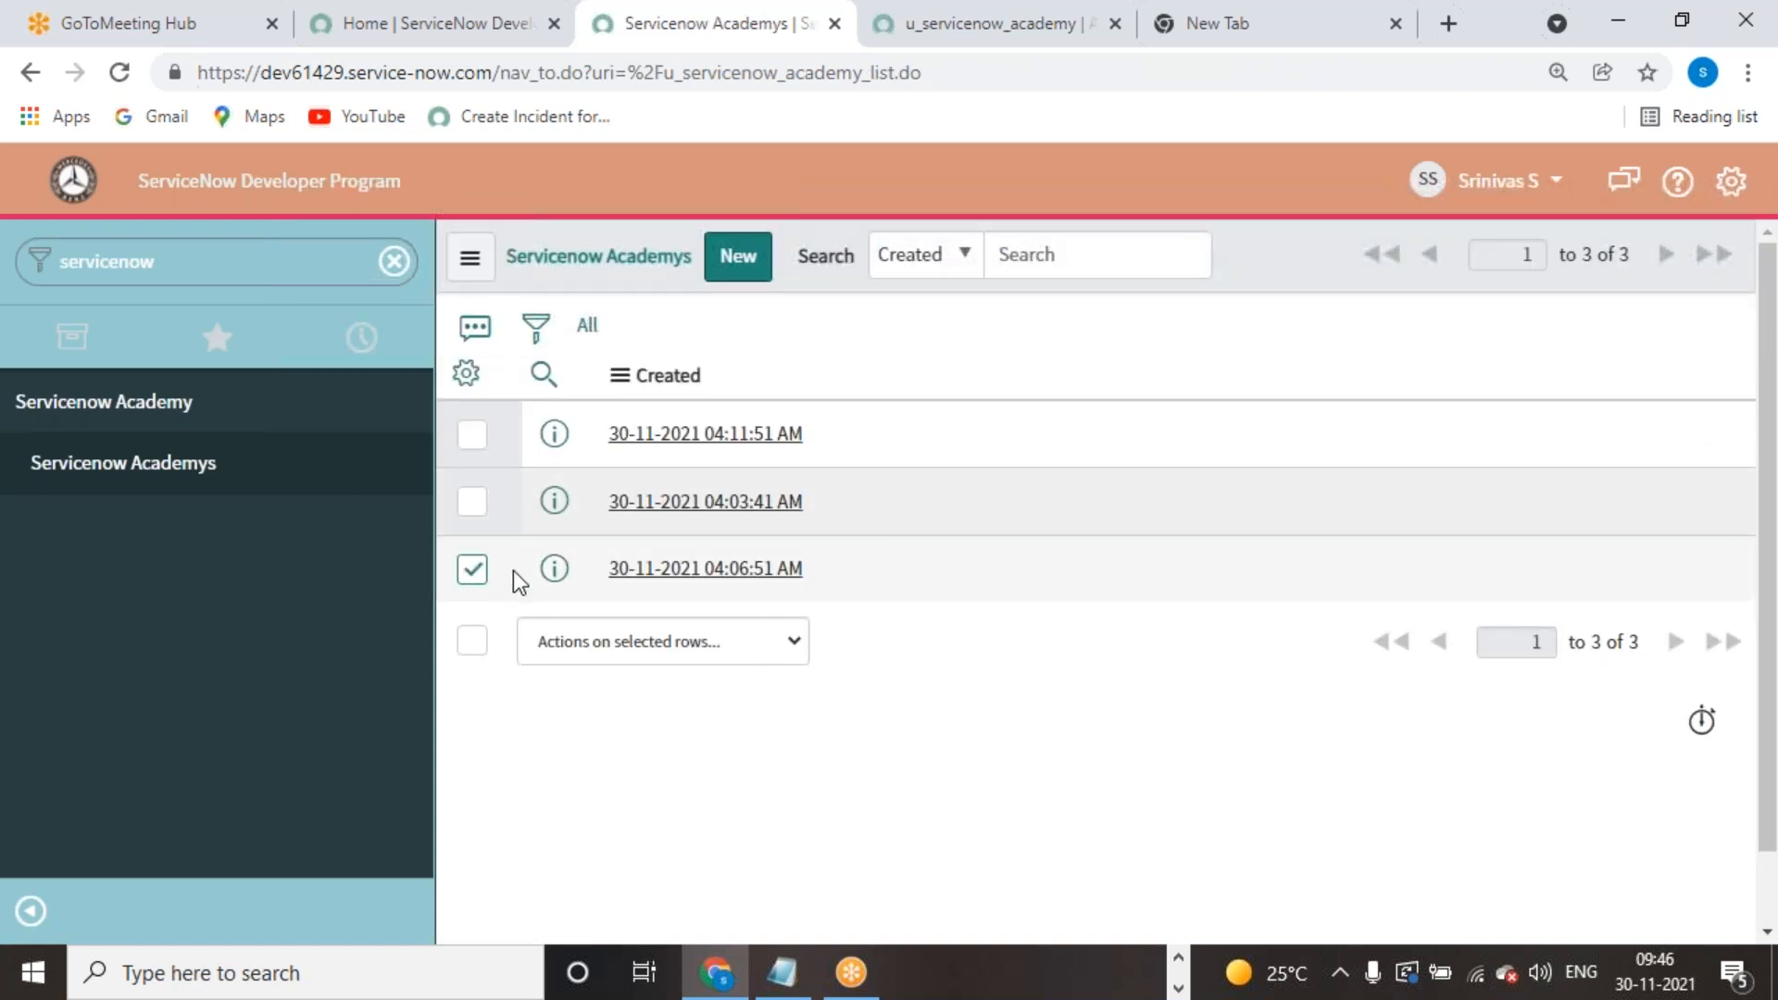
left_click(796, 638)
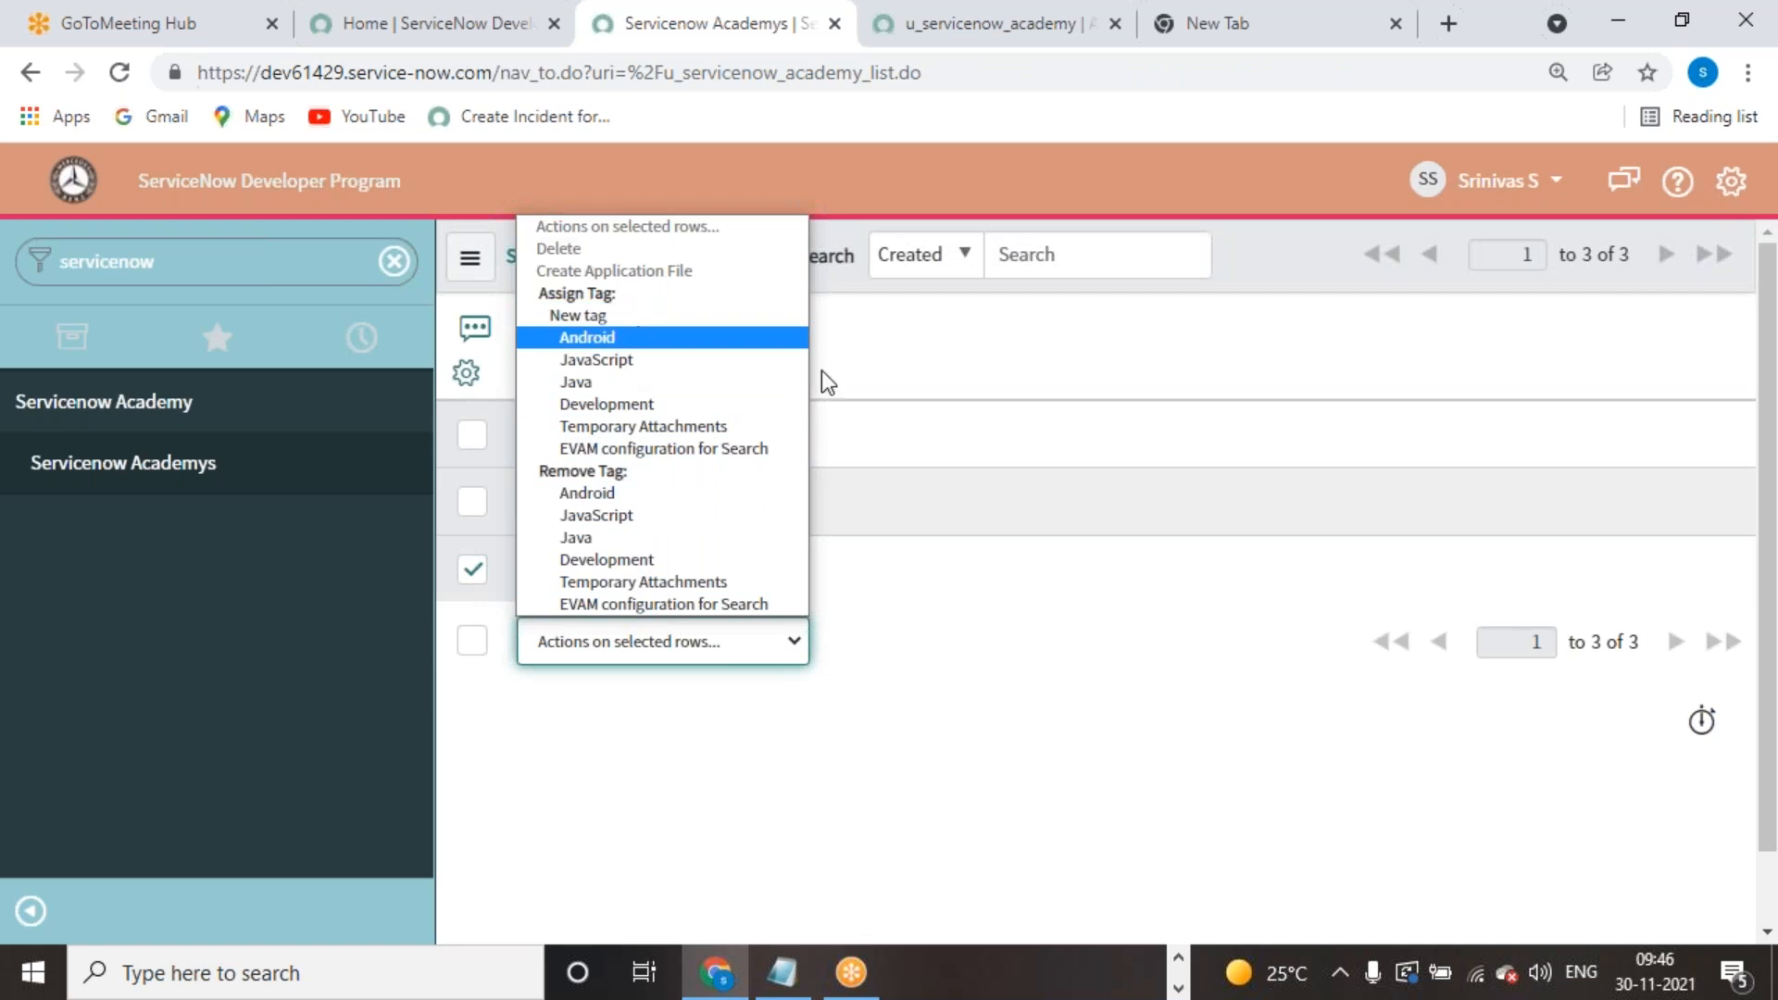
left_click(1068, 685)
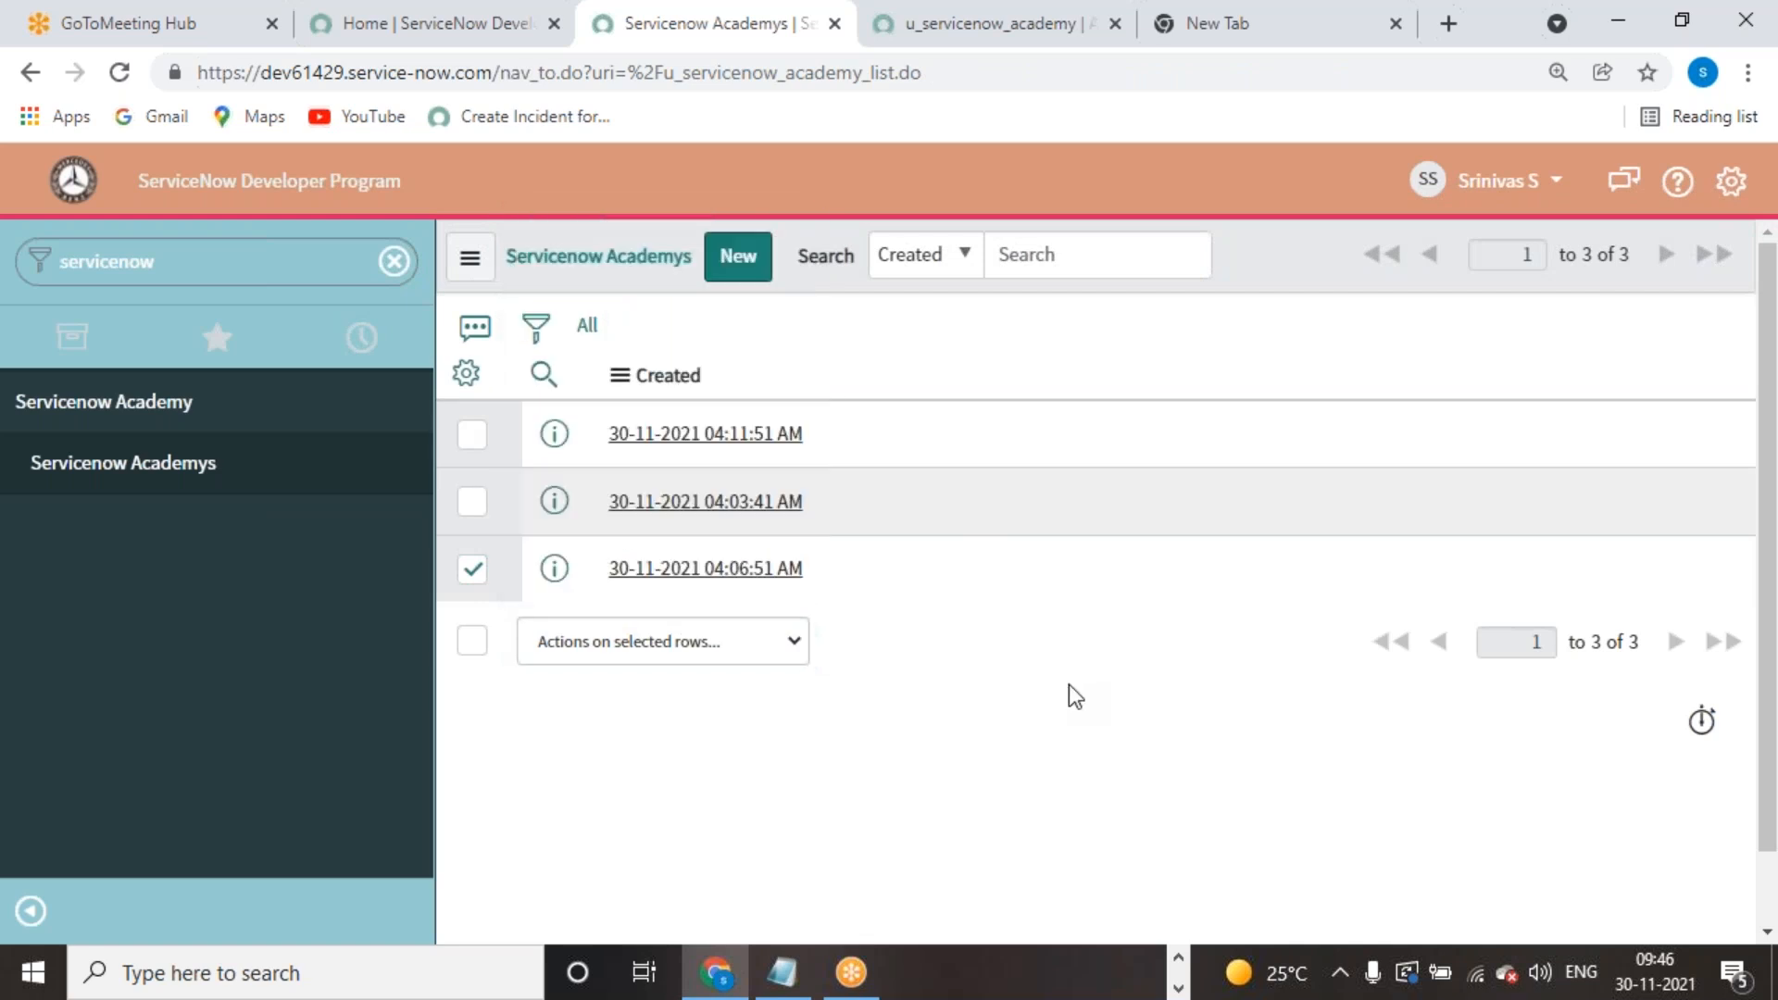
left_click(792, 641)
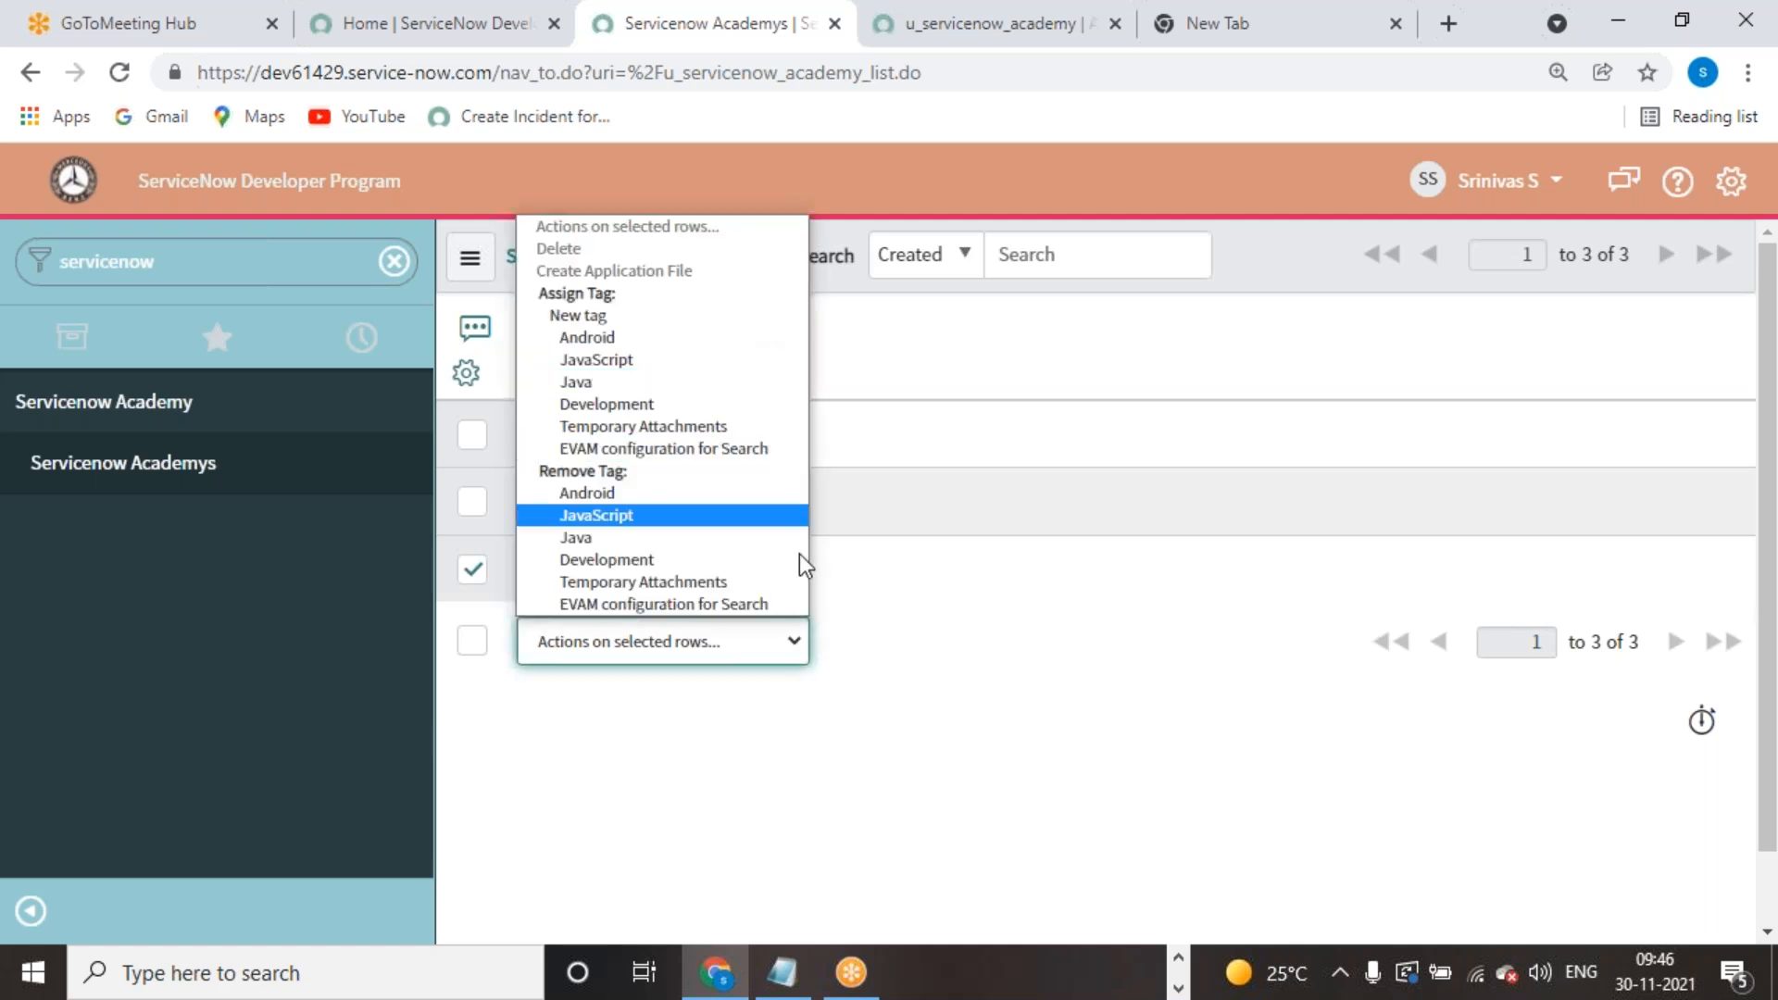
left_click(926, 638)
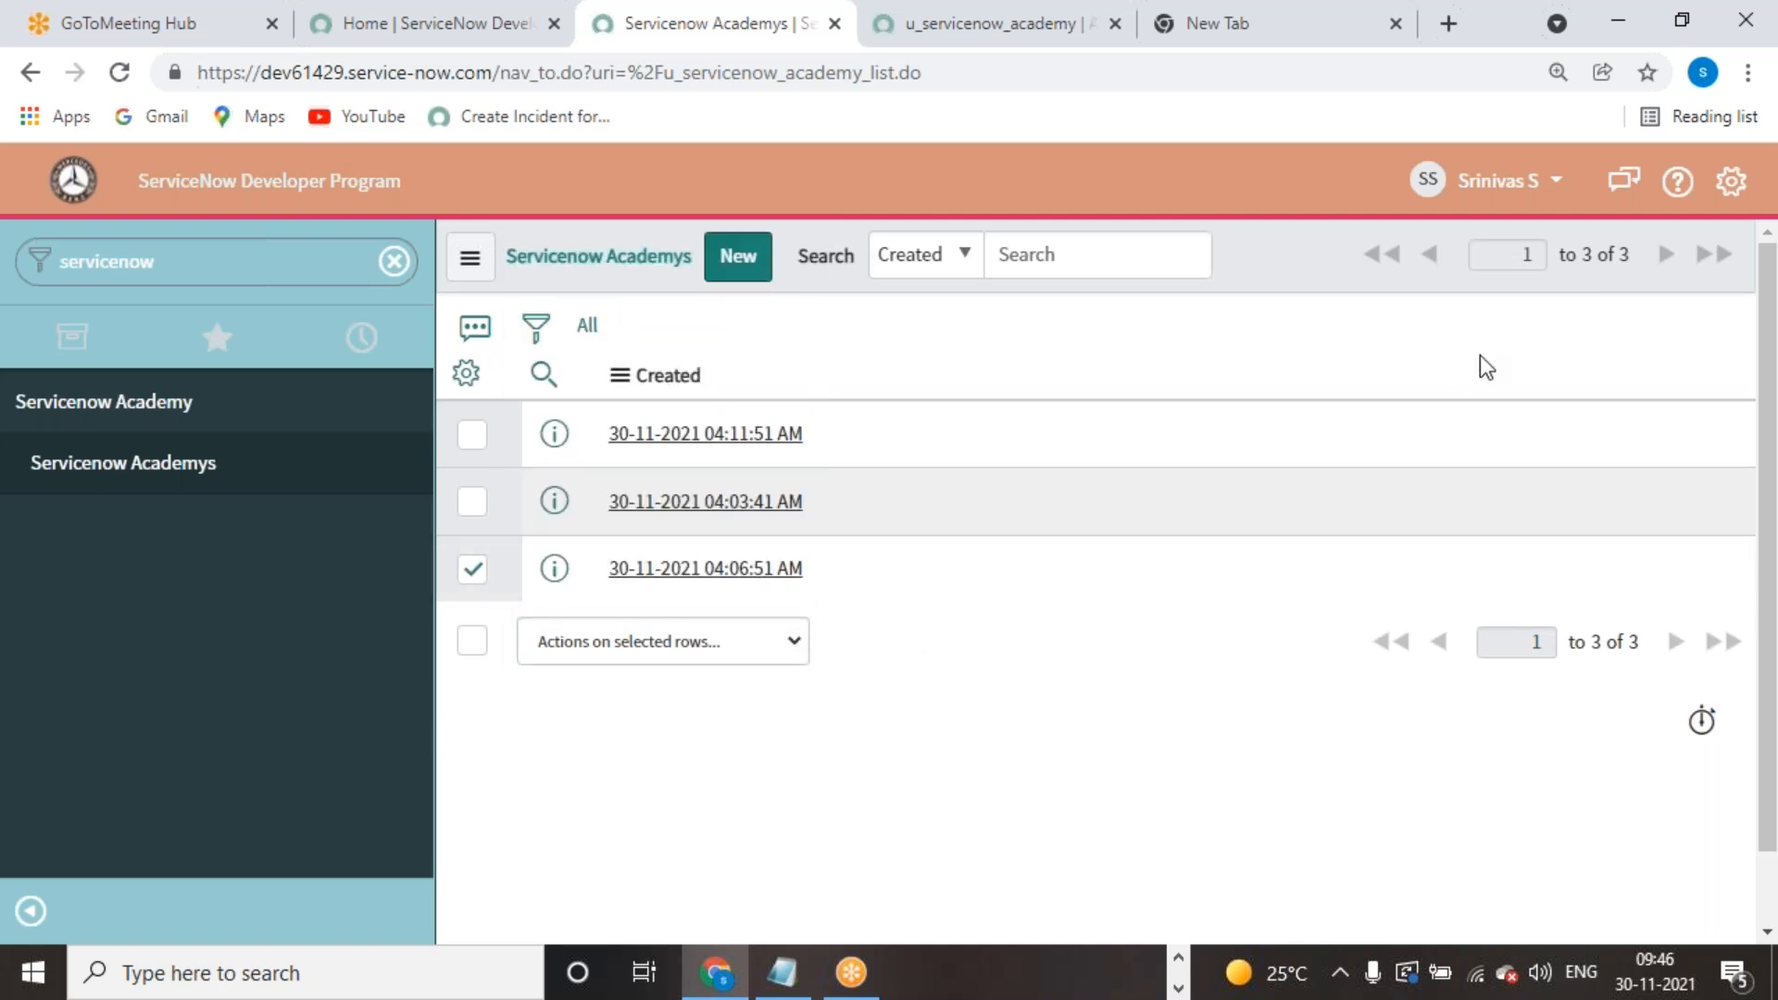
left_click(1504, 184)
left_click(1456, 312)
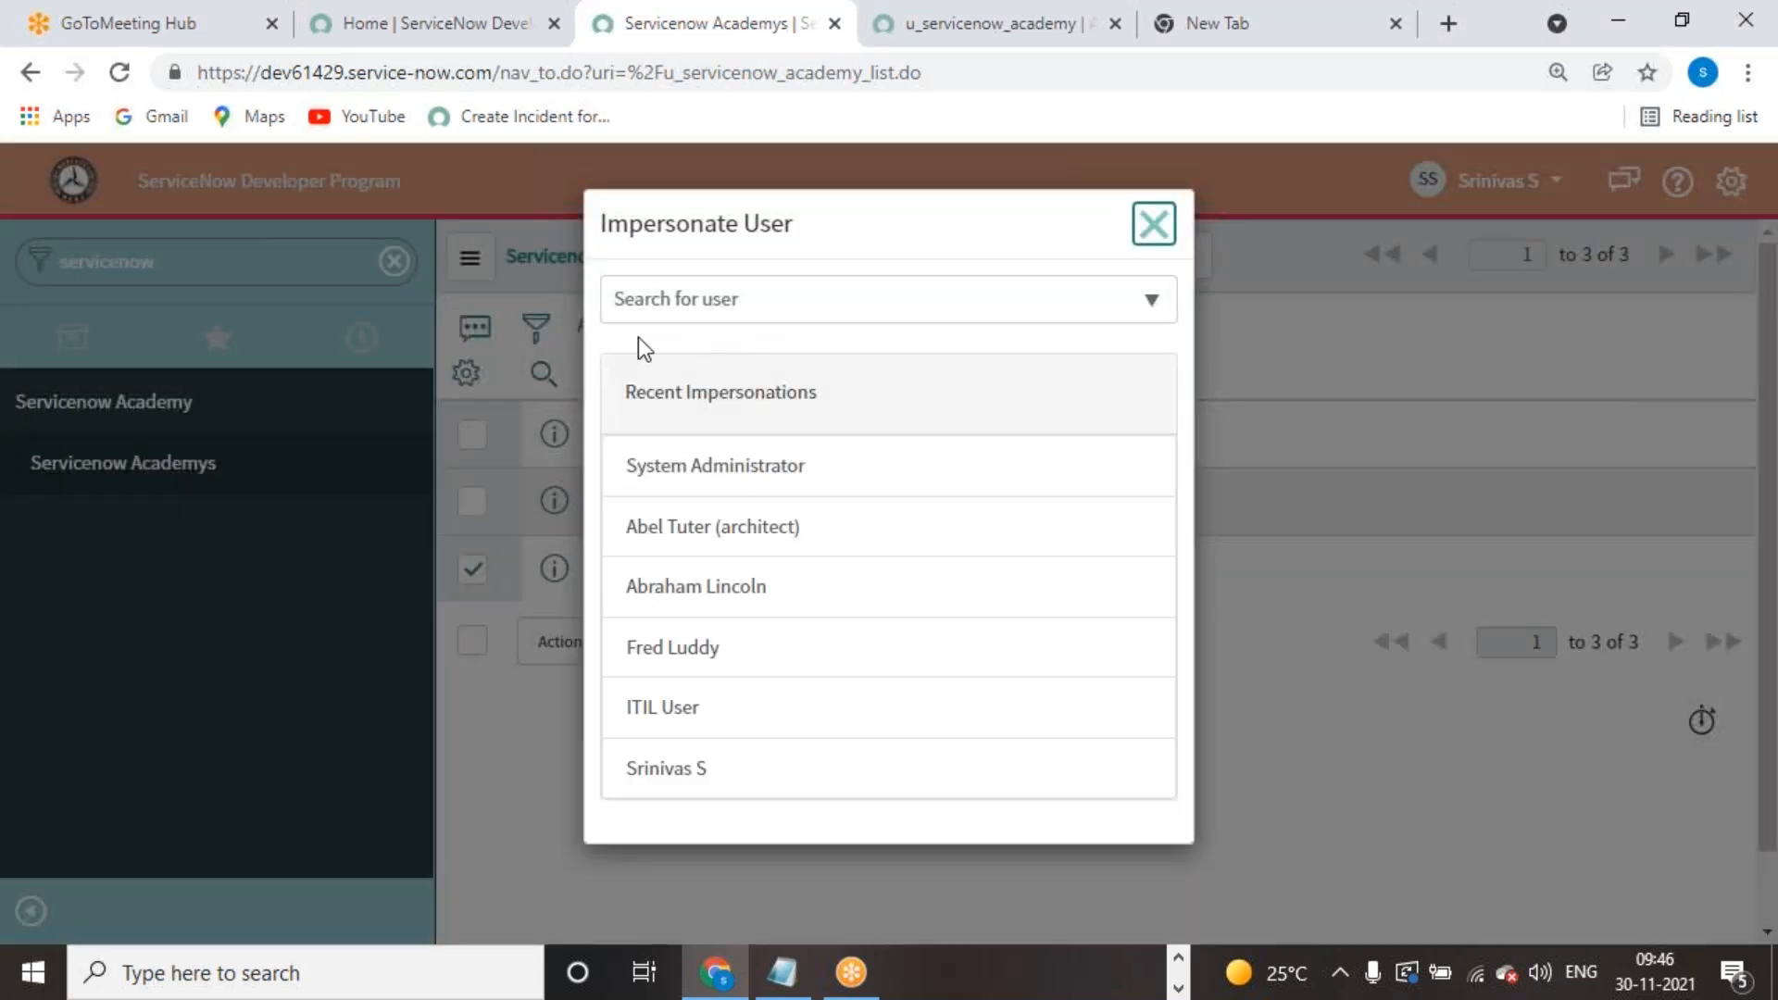
left_click(1154, 225)
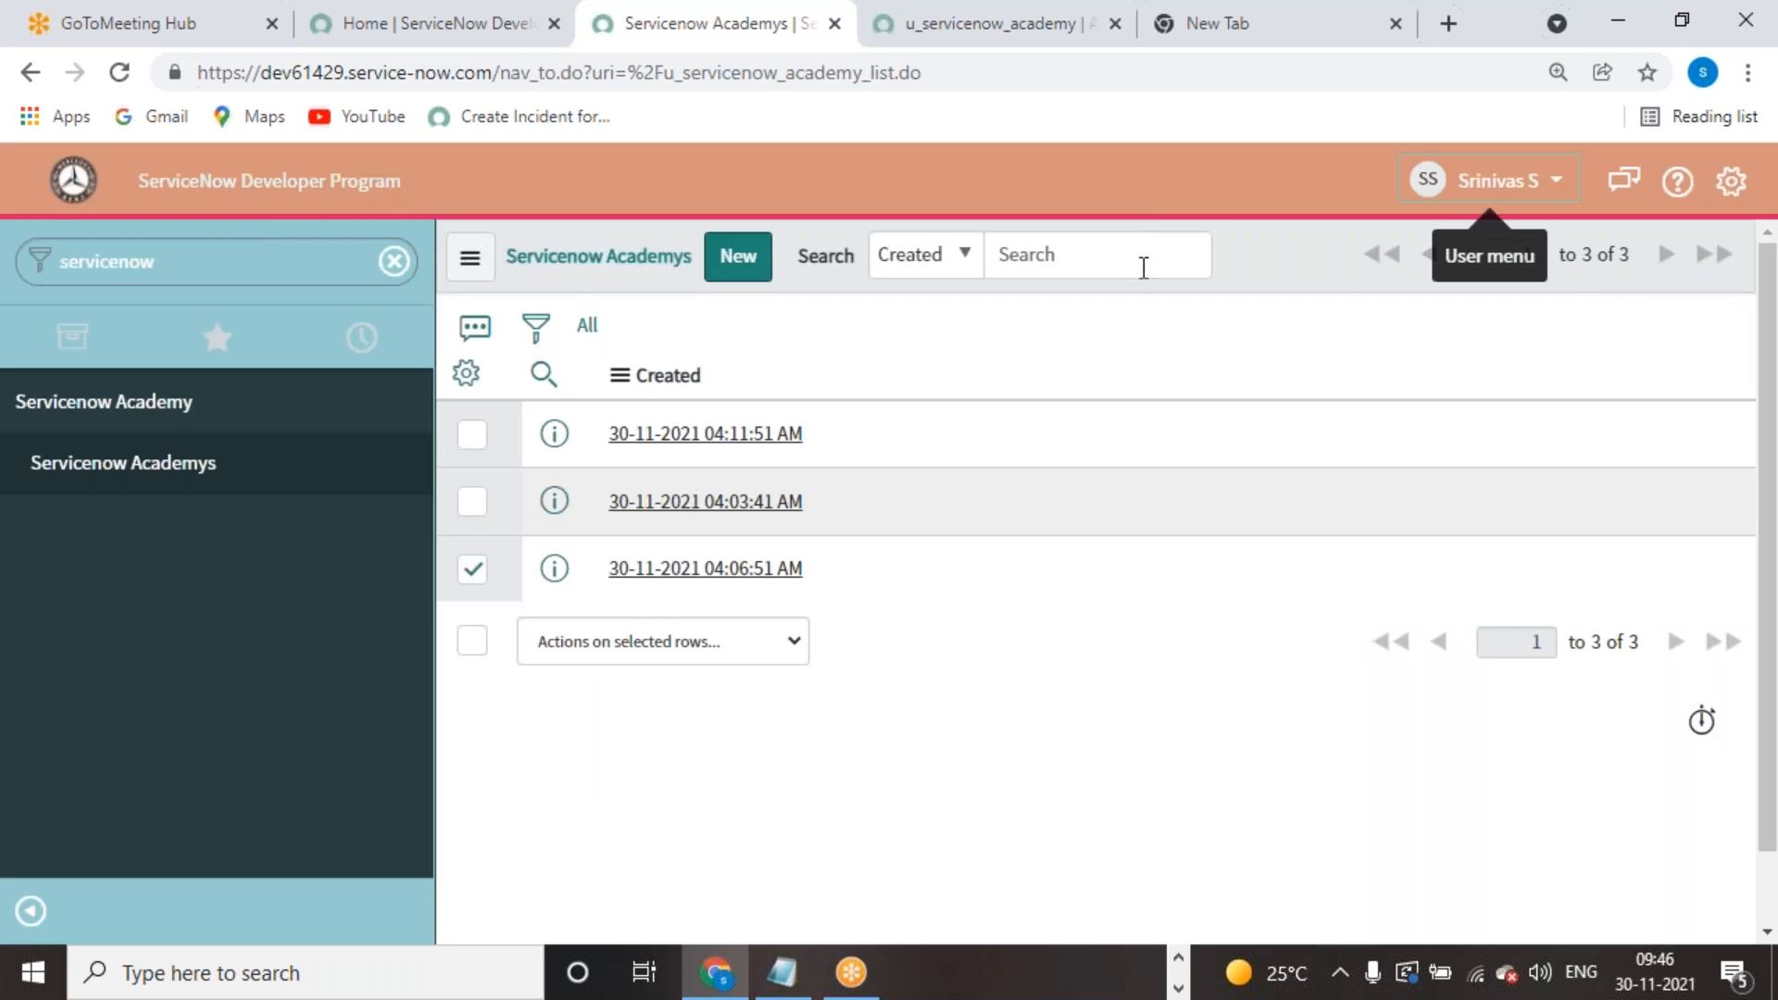
left_click(1519, 183)
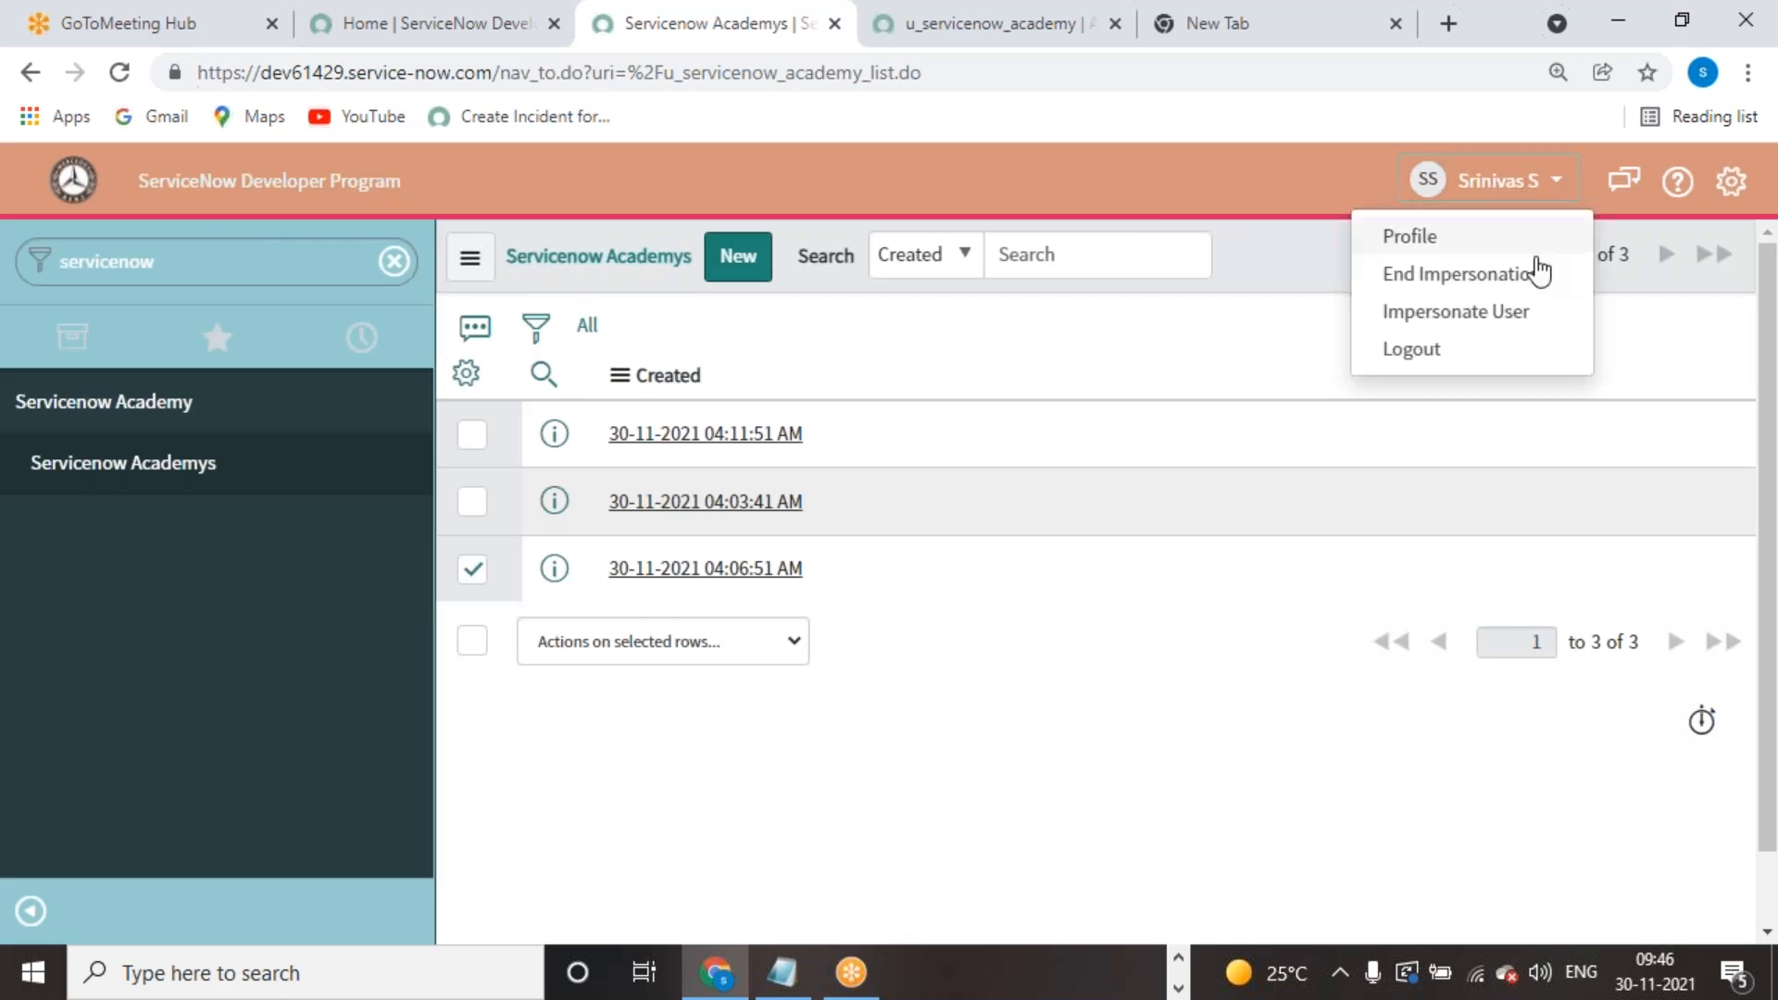
left_click(1459, 309)
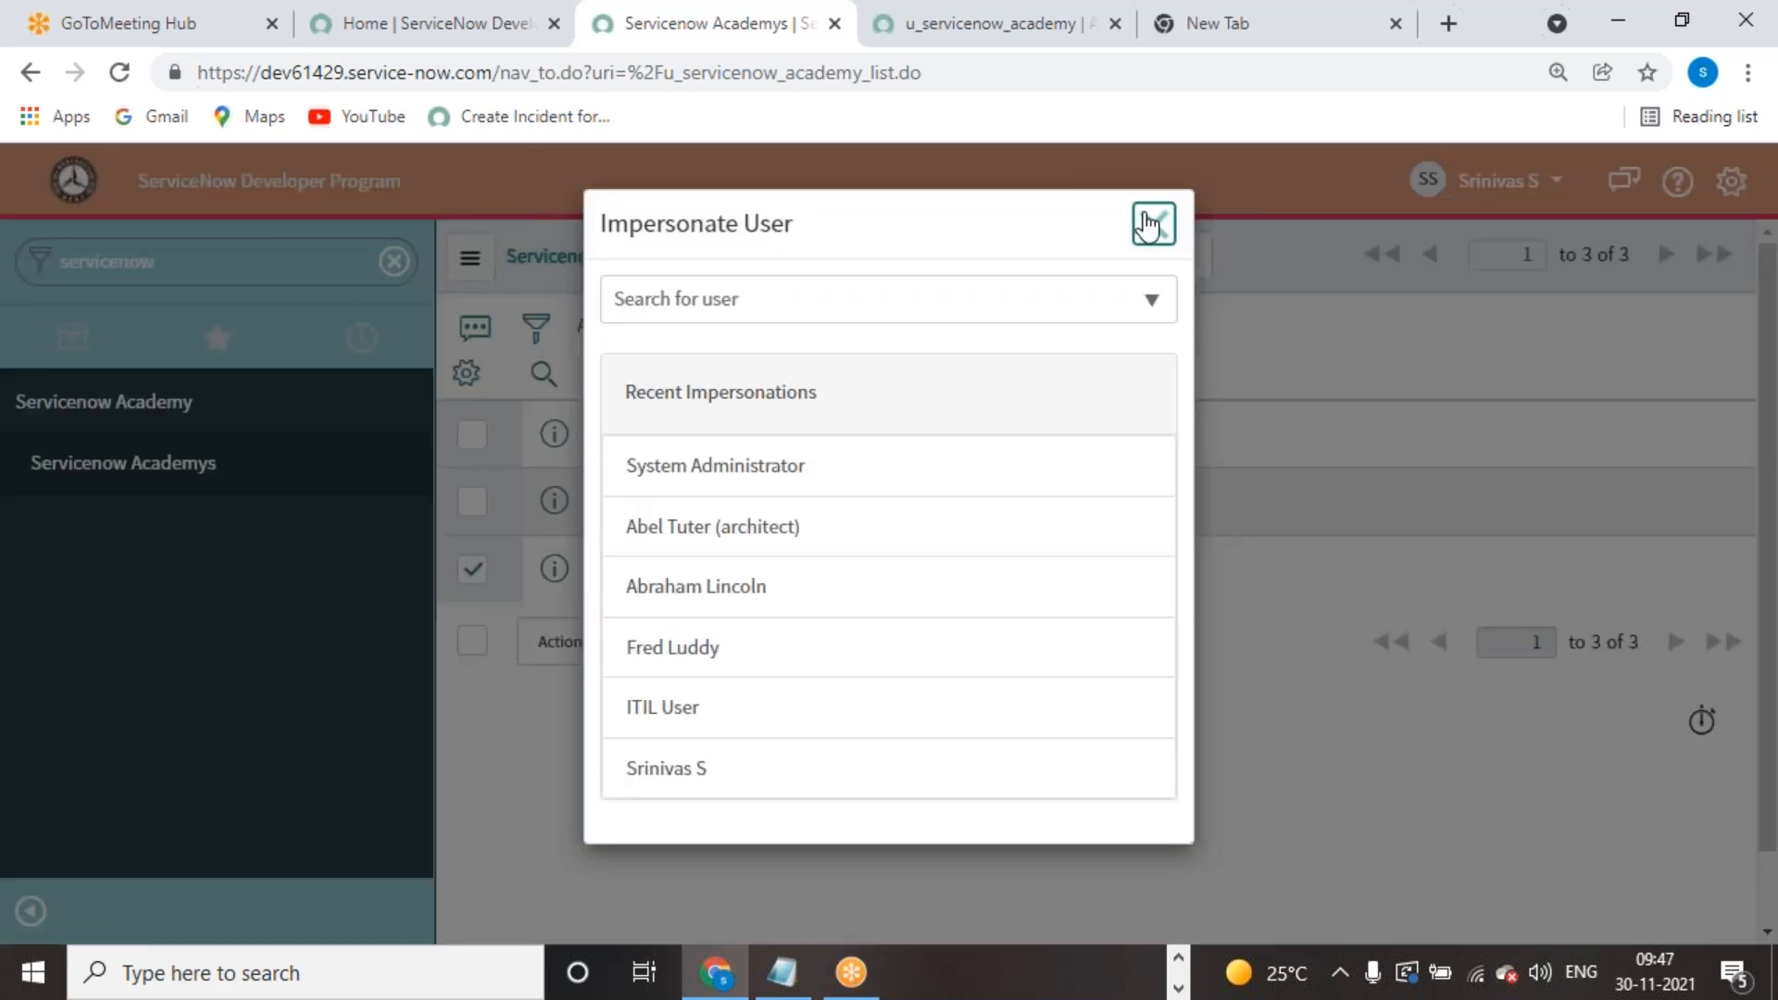
left_click(1154, 225)
Step: Switch the impersonation back to System Administrator, filter the navigator by "user ad" and open the Users list
left_click(1446, 187)
left_click(1433, 274)
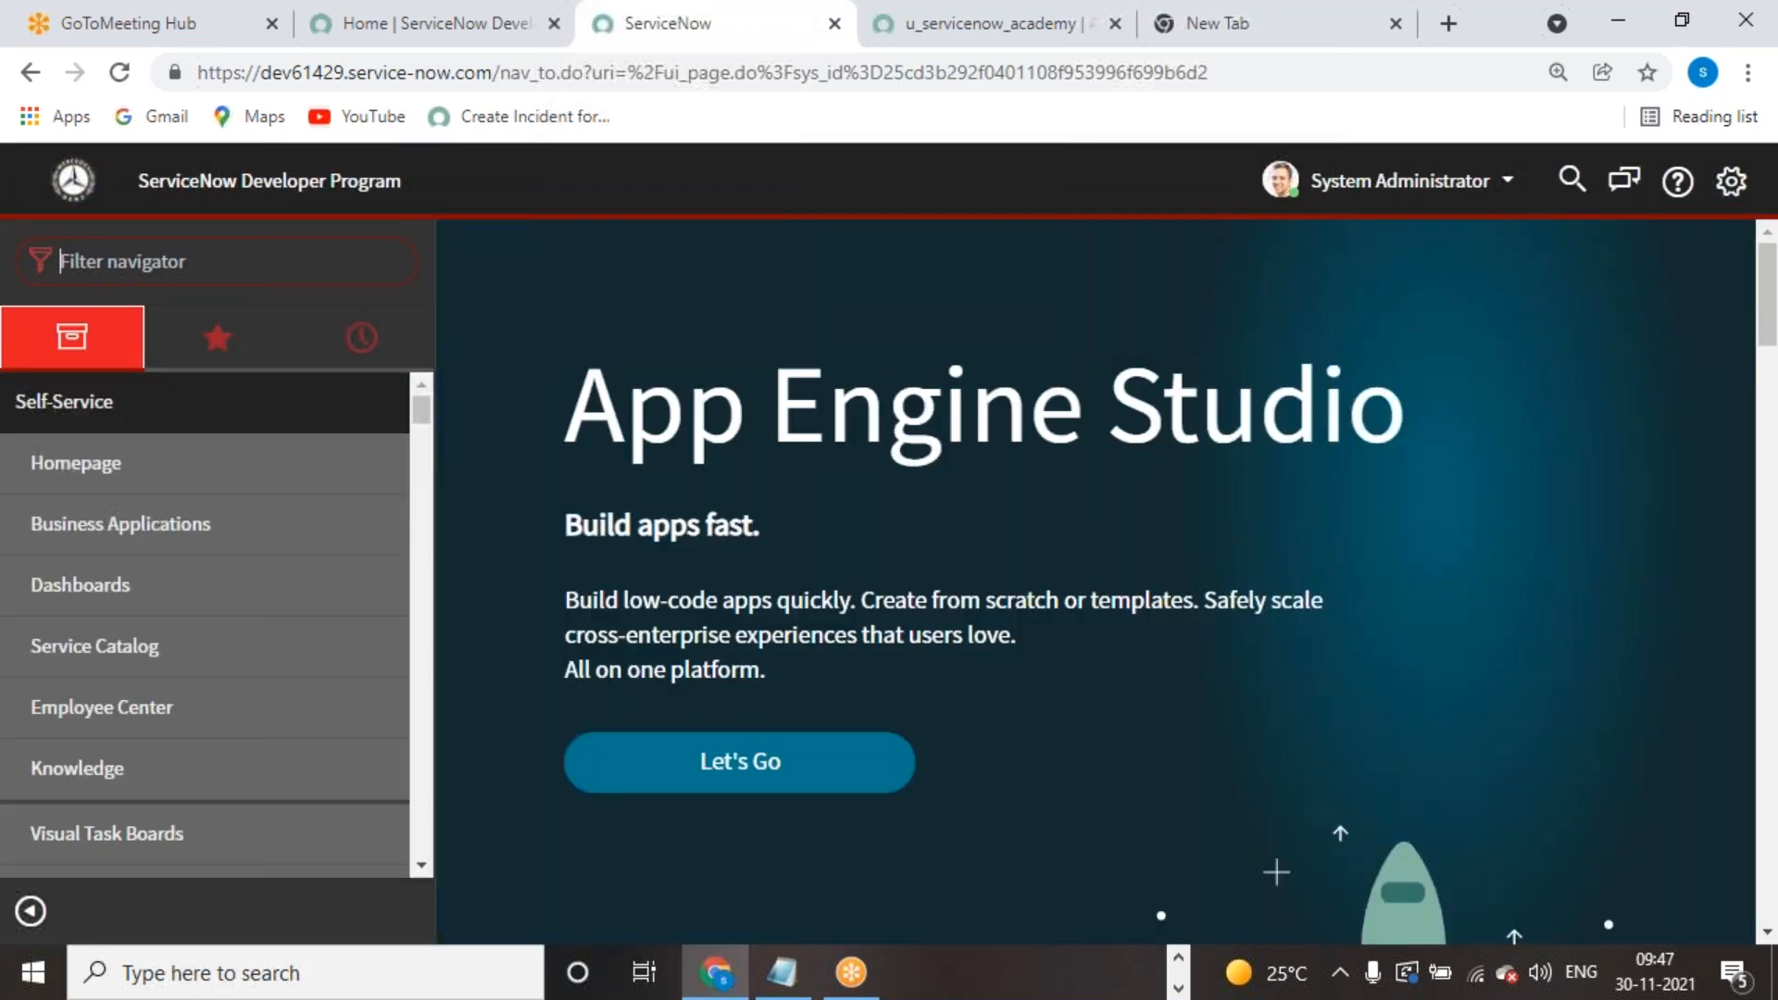
type("us")
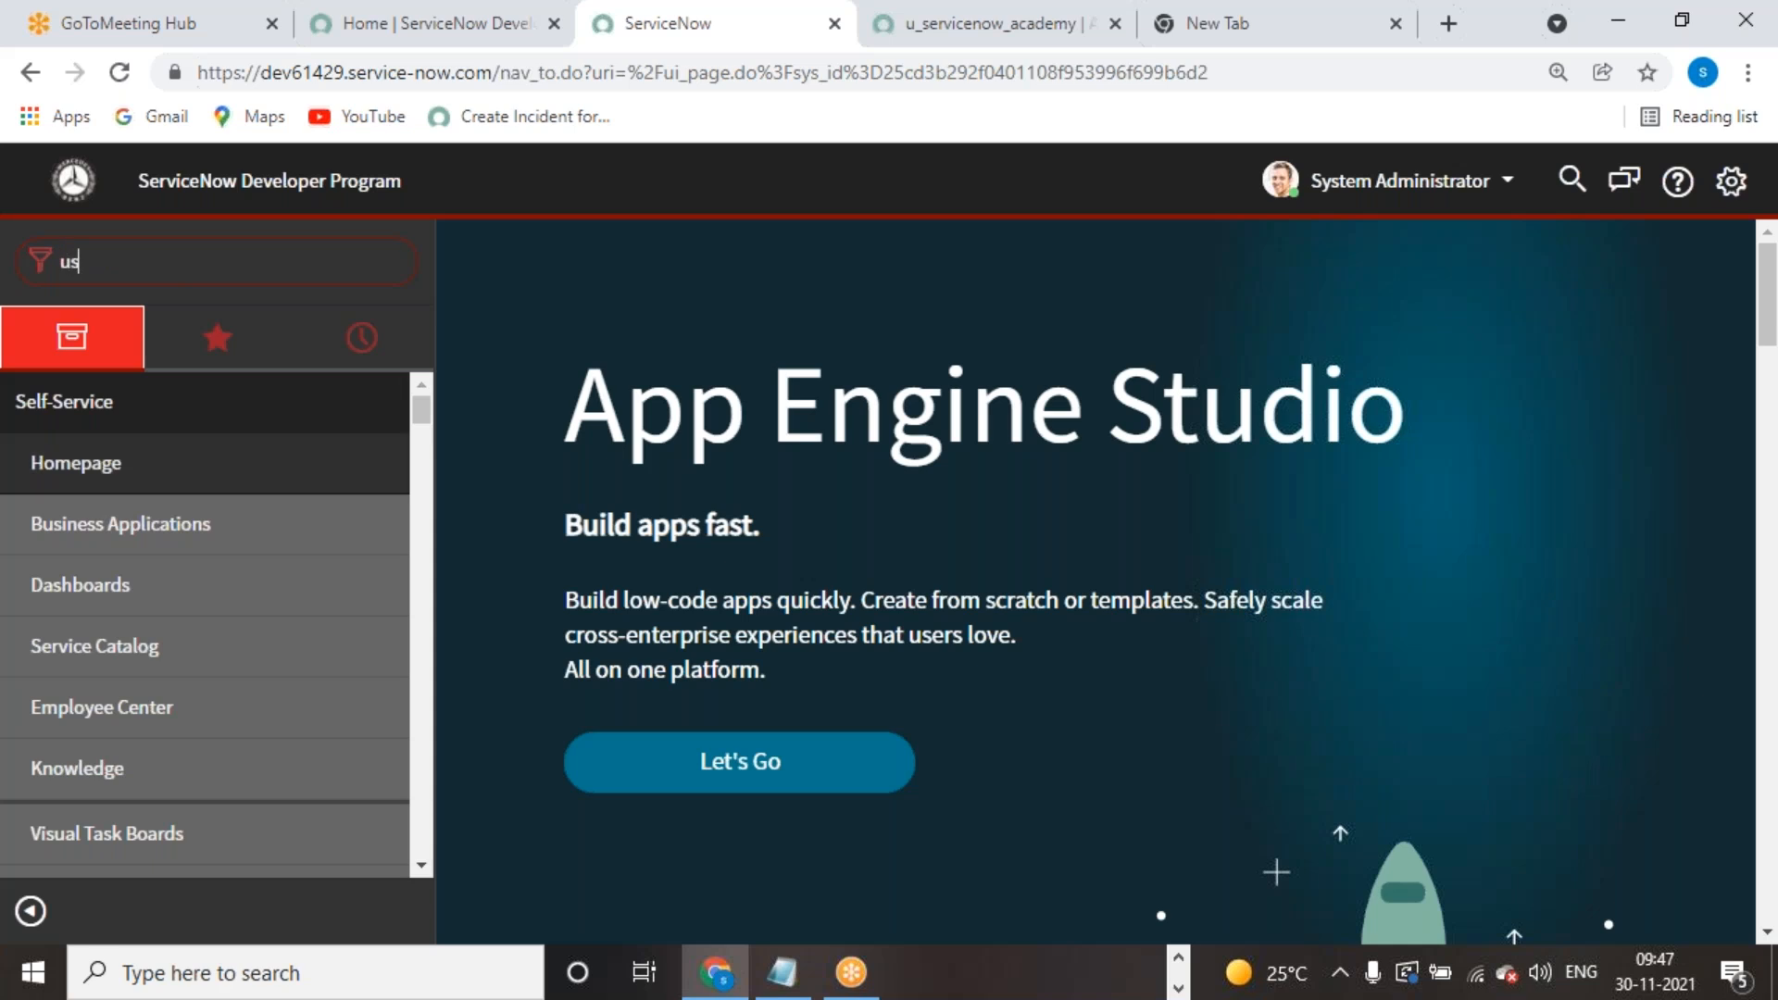
type("er ad")
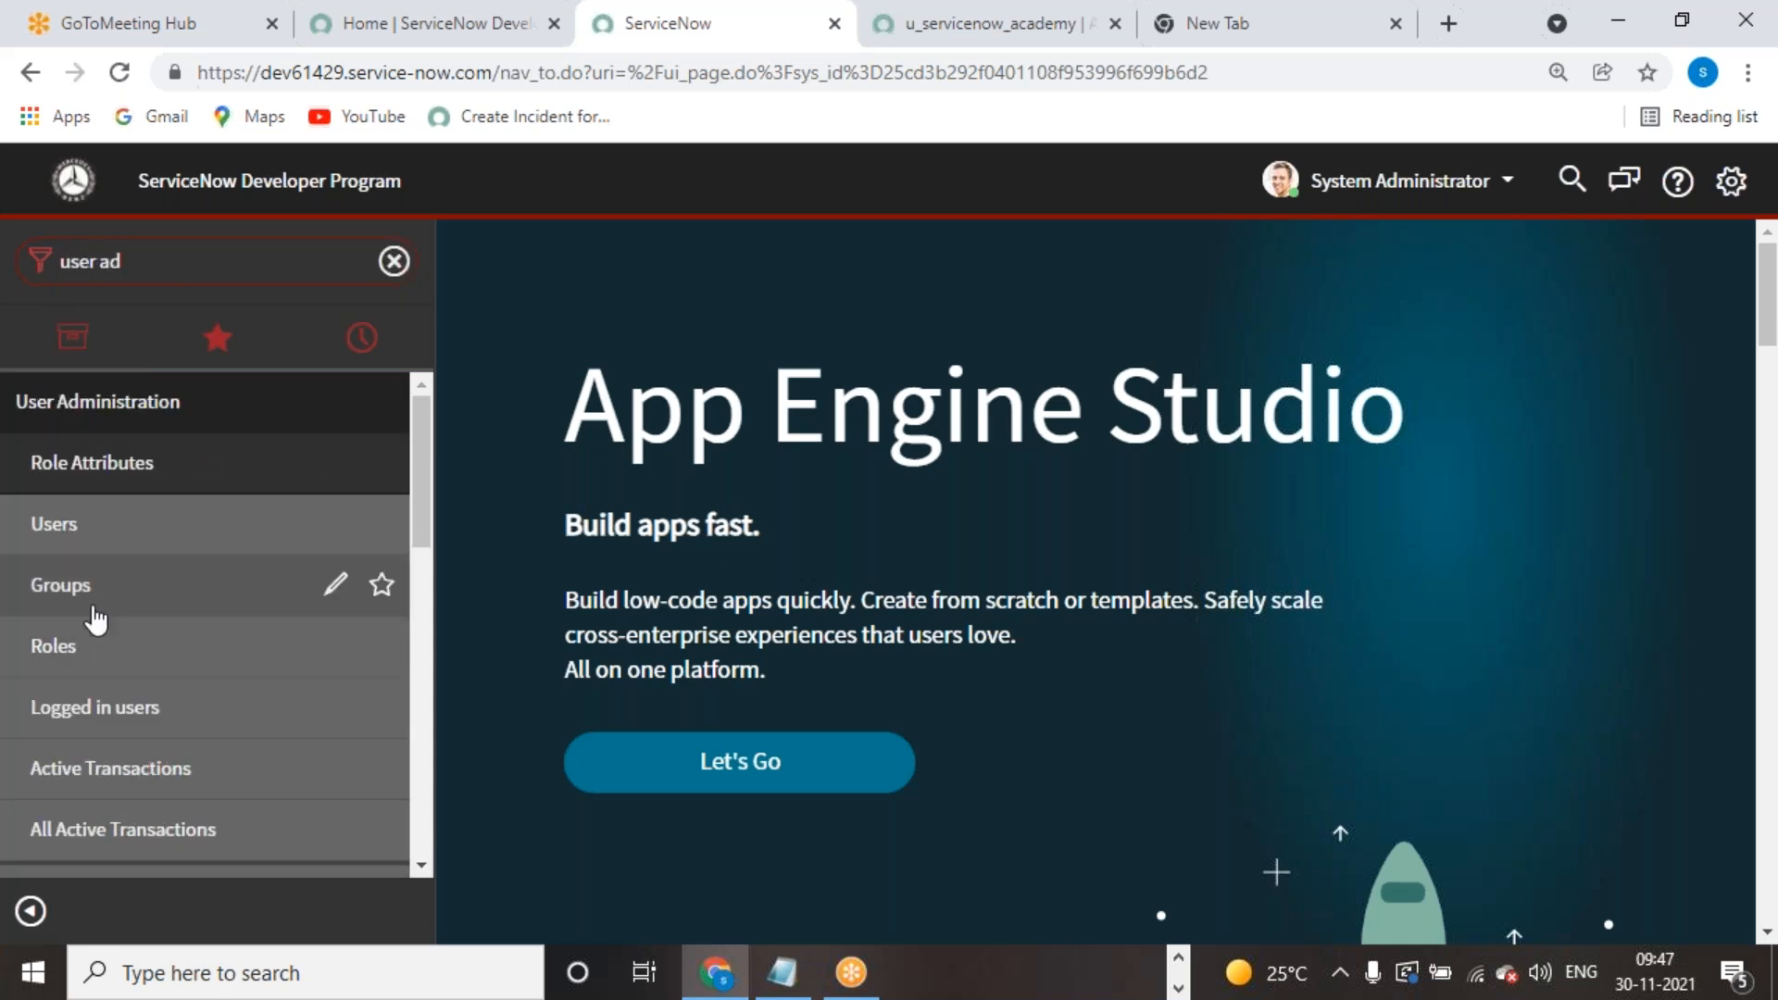
left_click(59, 528)
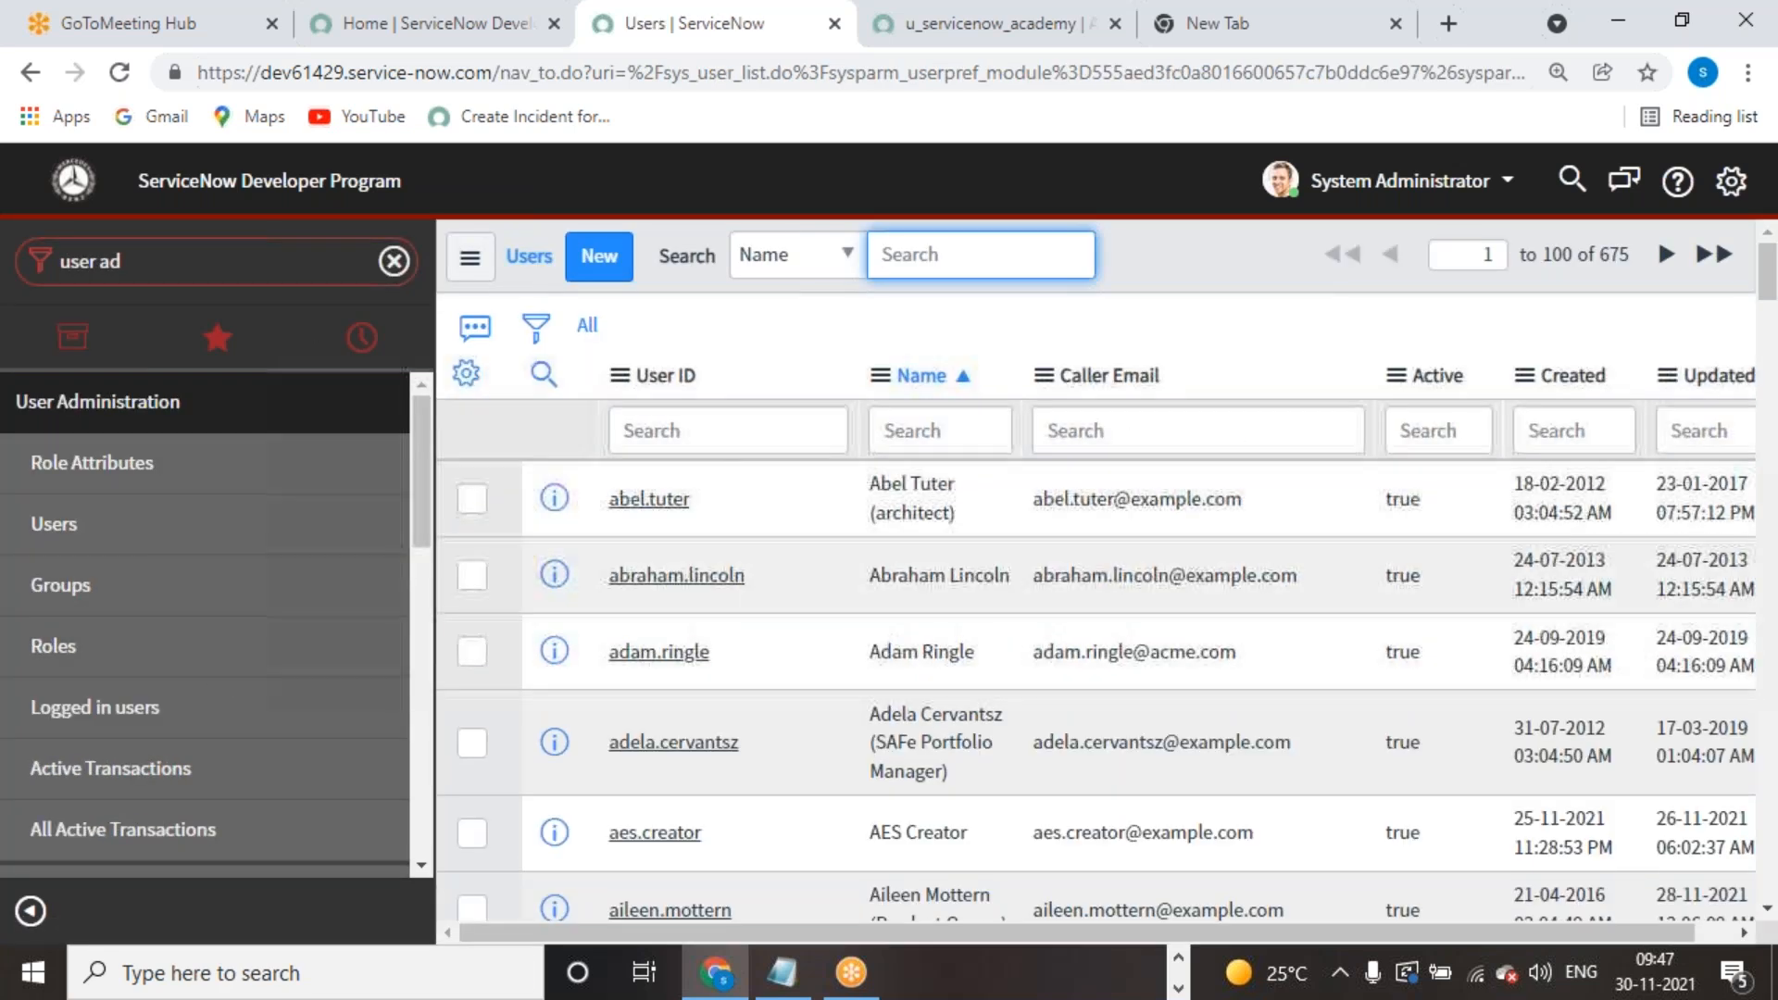
Step: Find the test user by User ID, open the user record and review its assigned roles
left_click(716, 432)
type("srini")
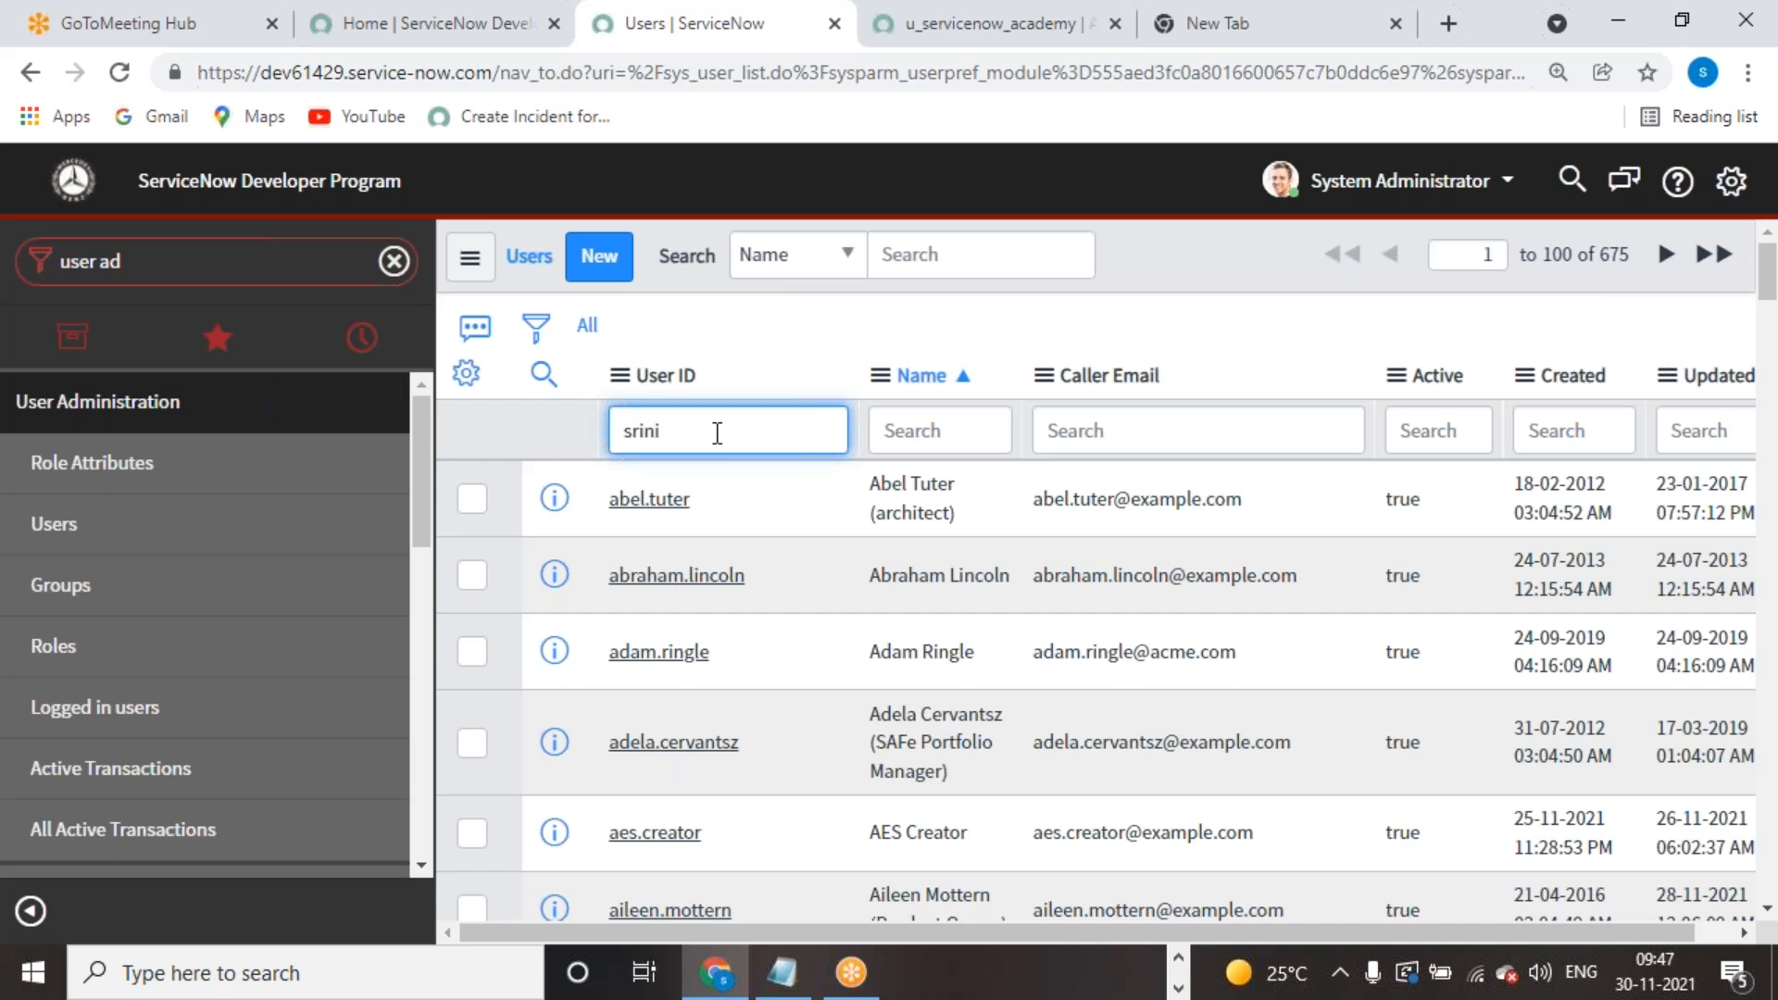
key("Return")
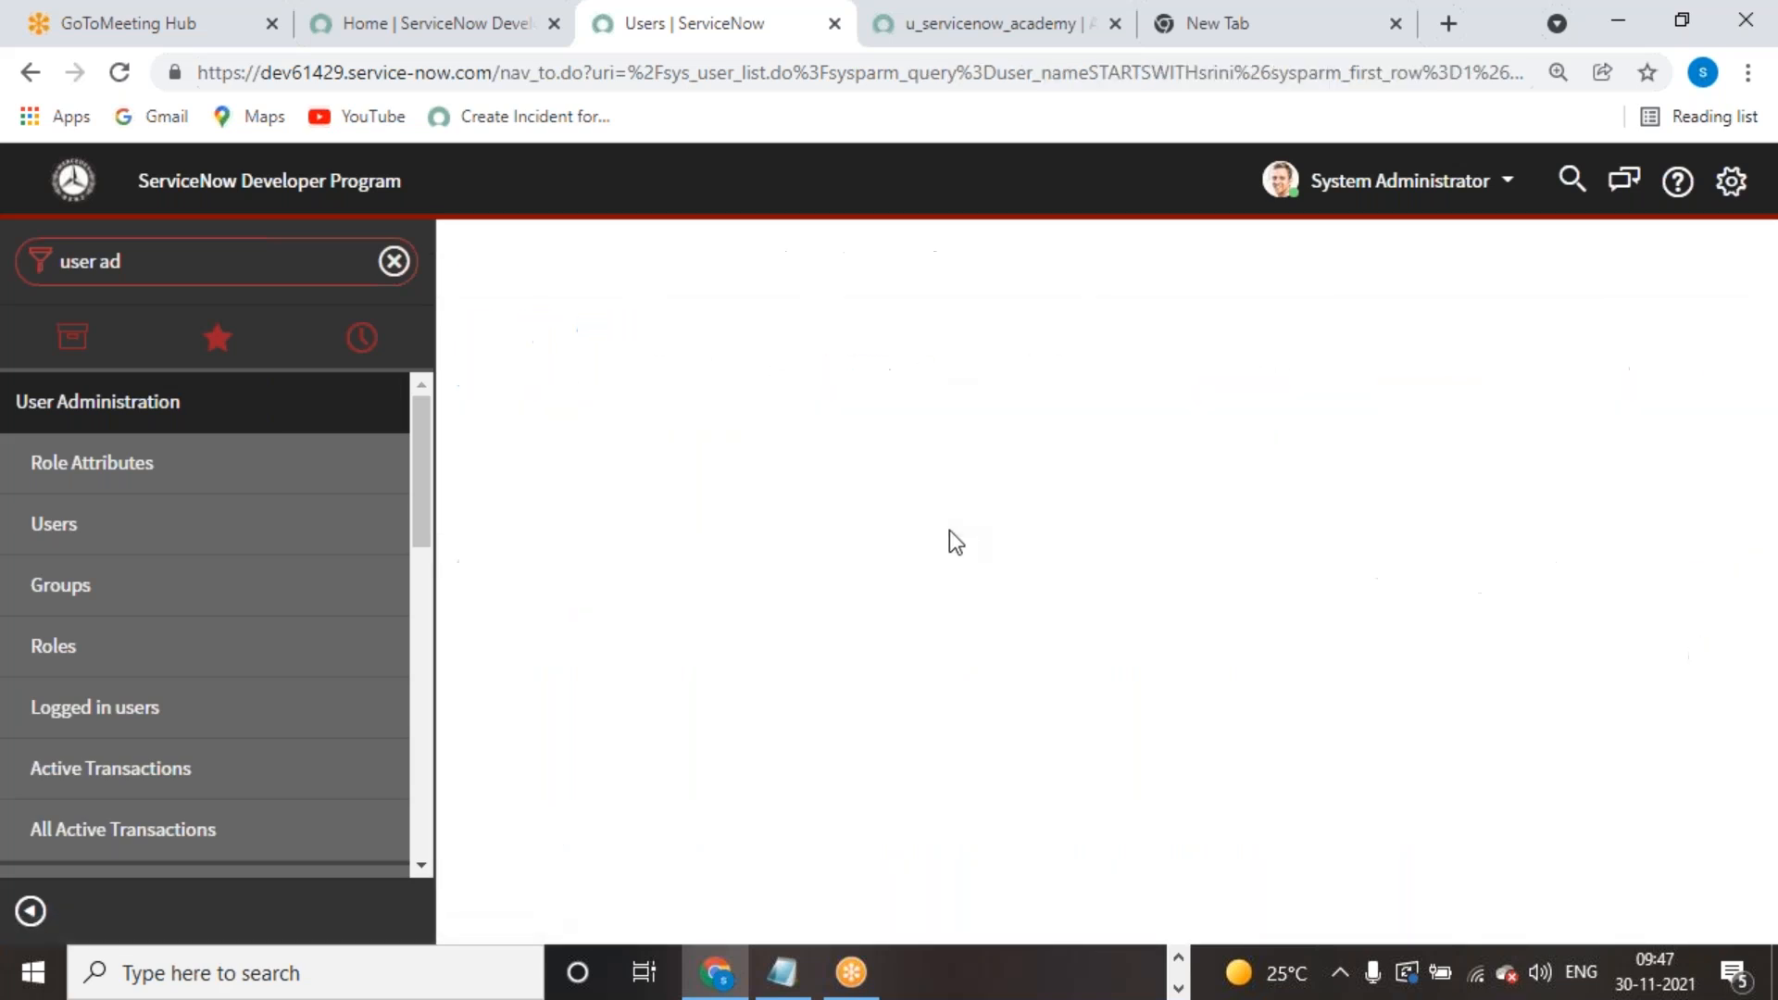
scroll(1041, 565, "down", 8)
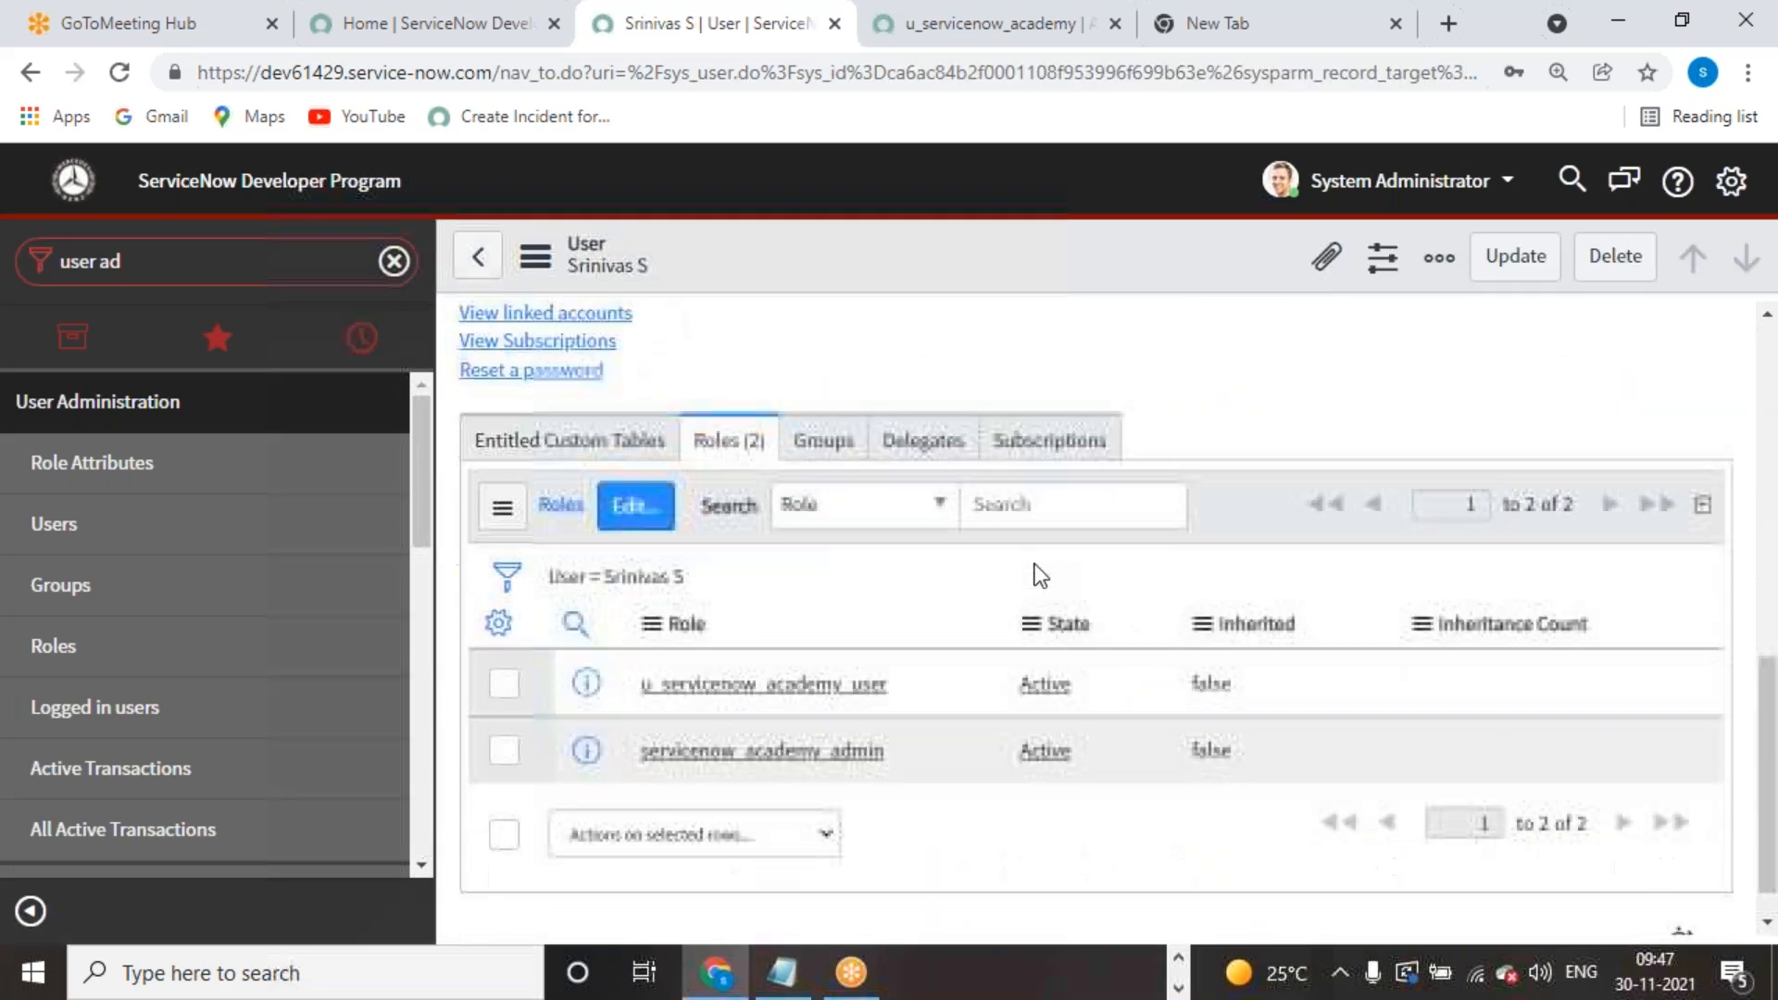
scroll(1040, 575, "down", 1)
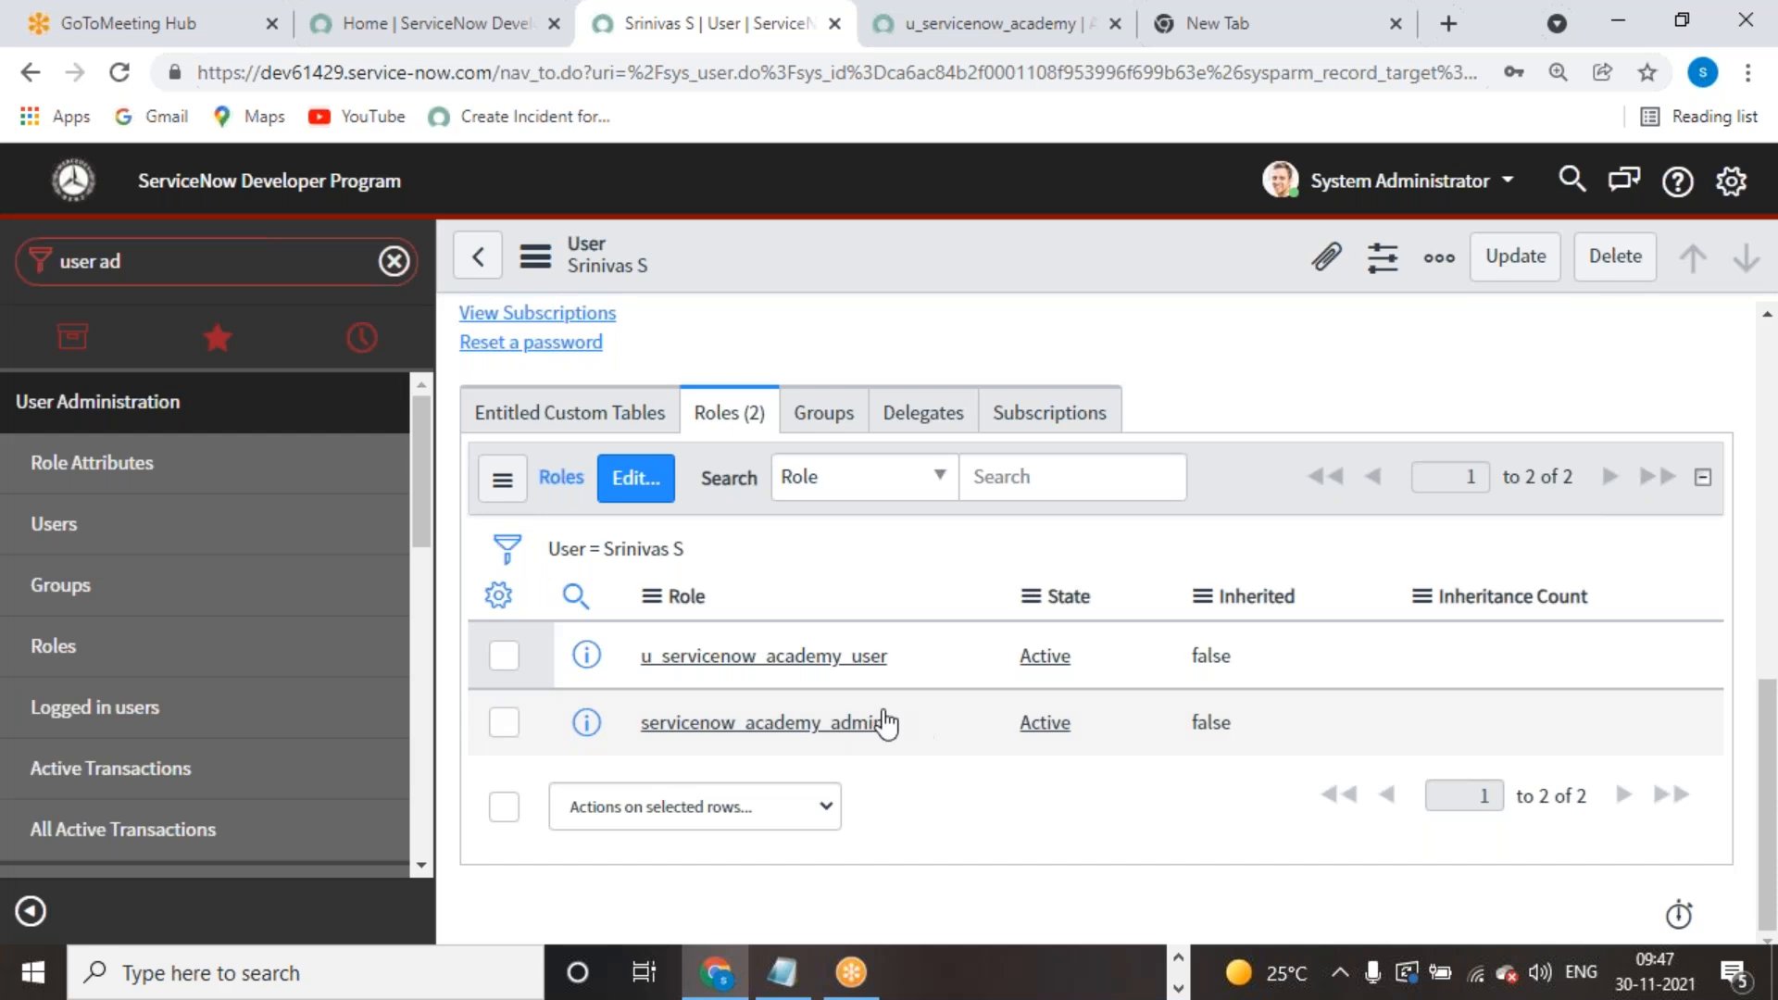
Step: Try to edit the Inherited value of the test user's servicenow_academy_admin role assignment
left_click(1243, 724)
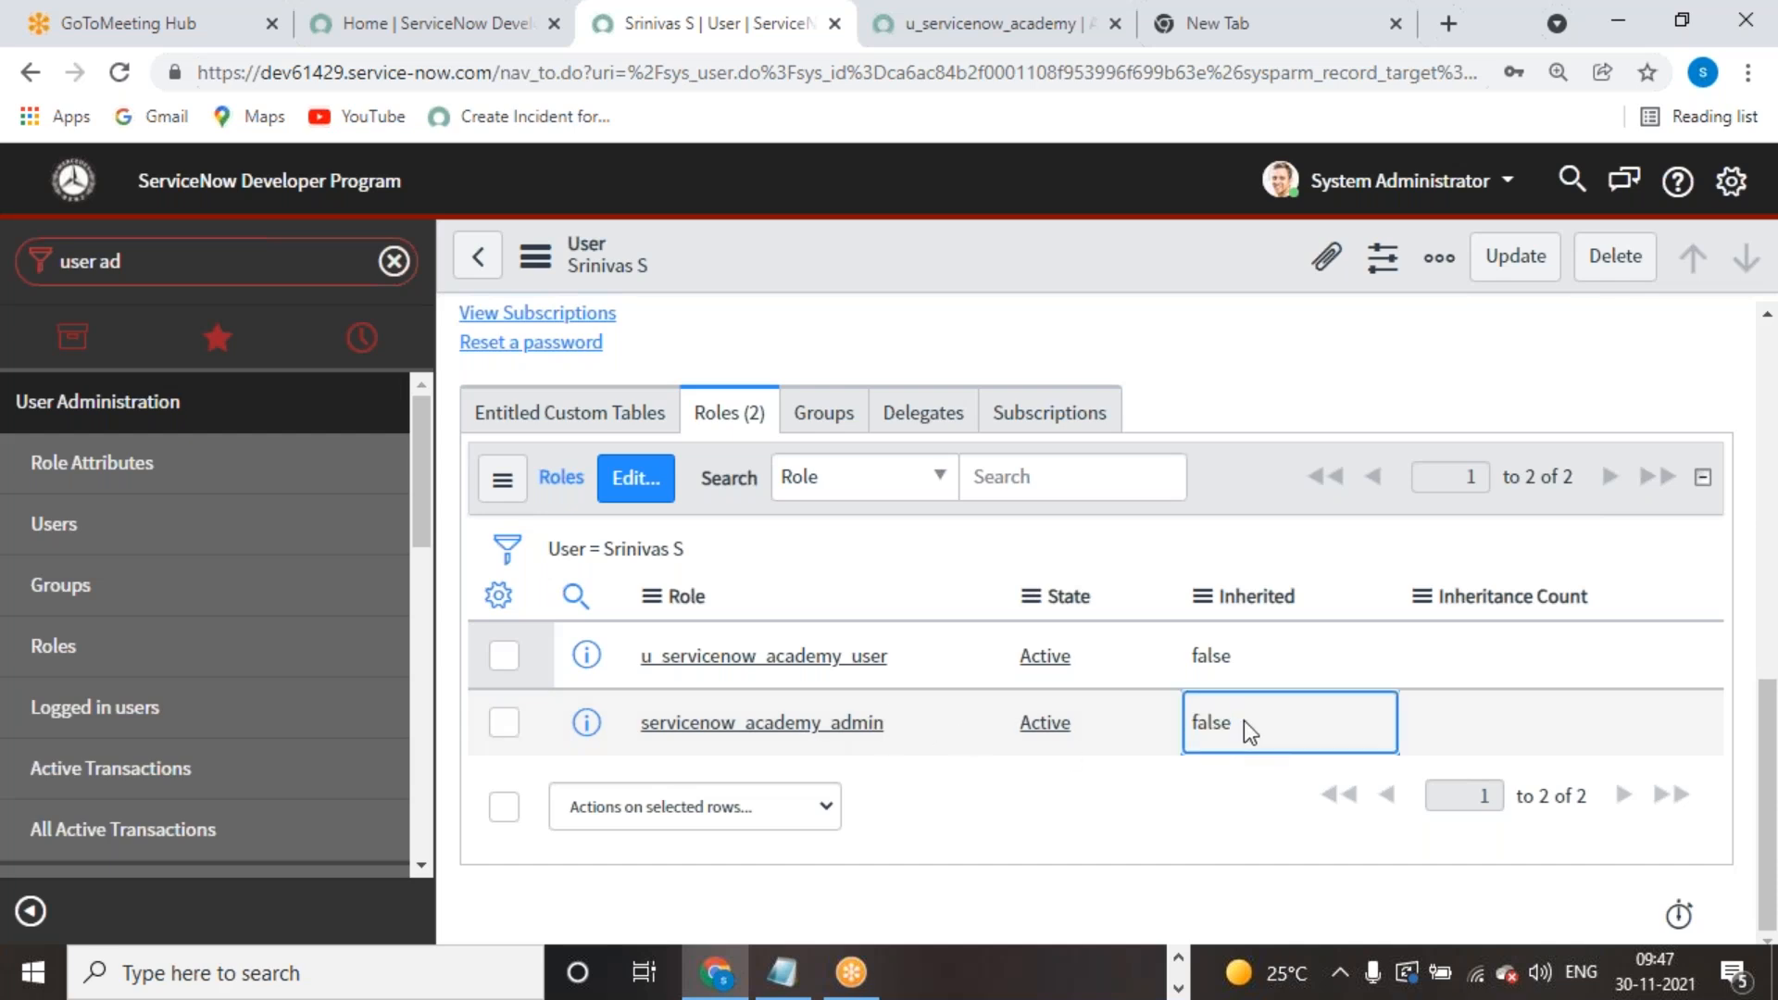
double_click(1243, 721)
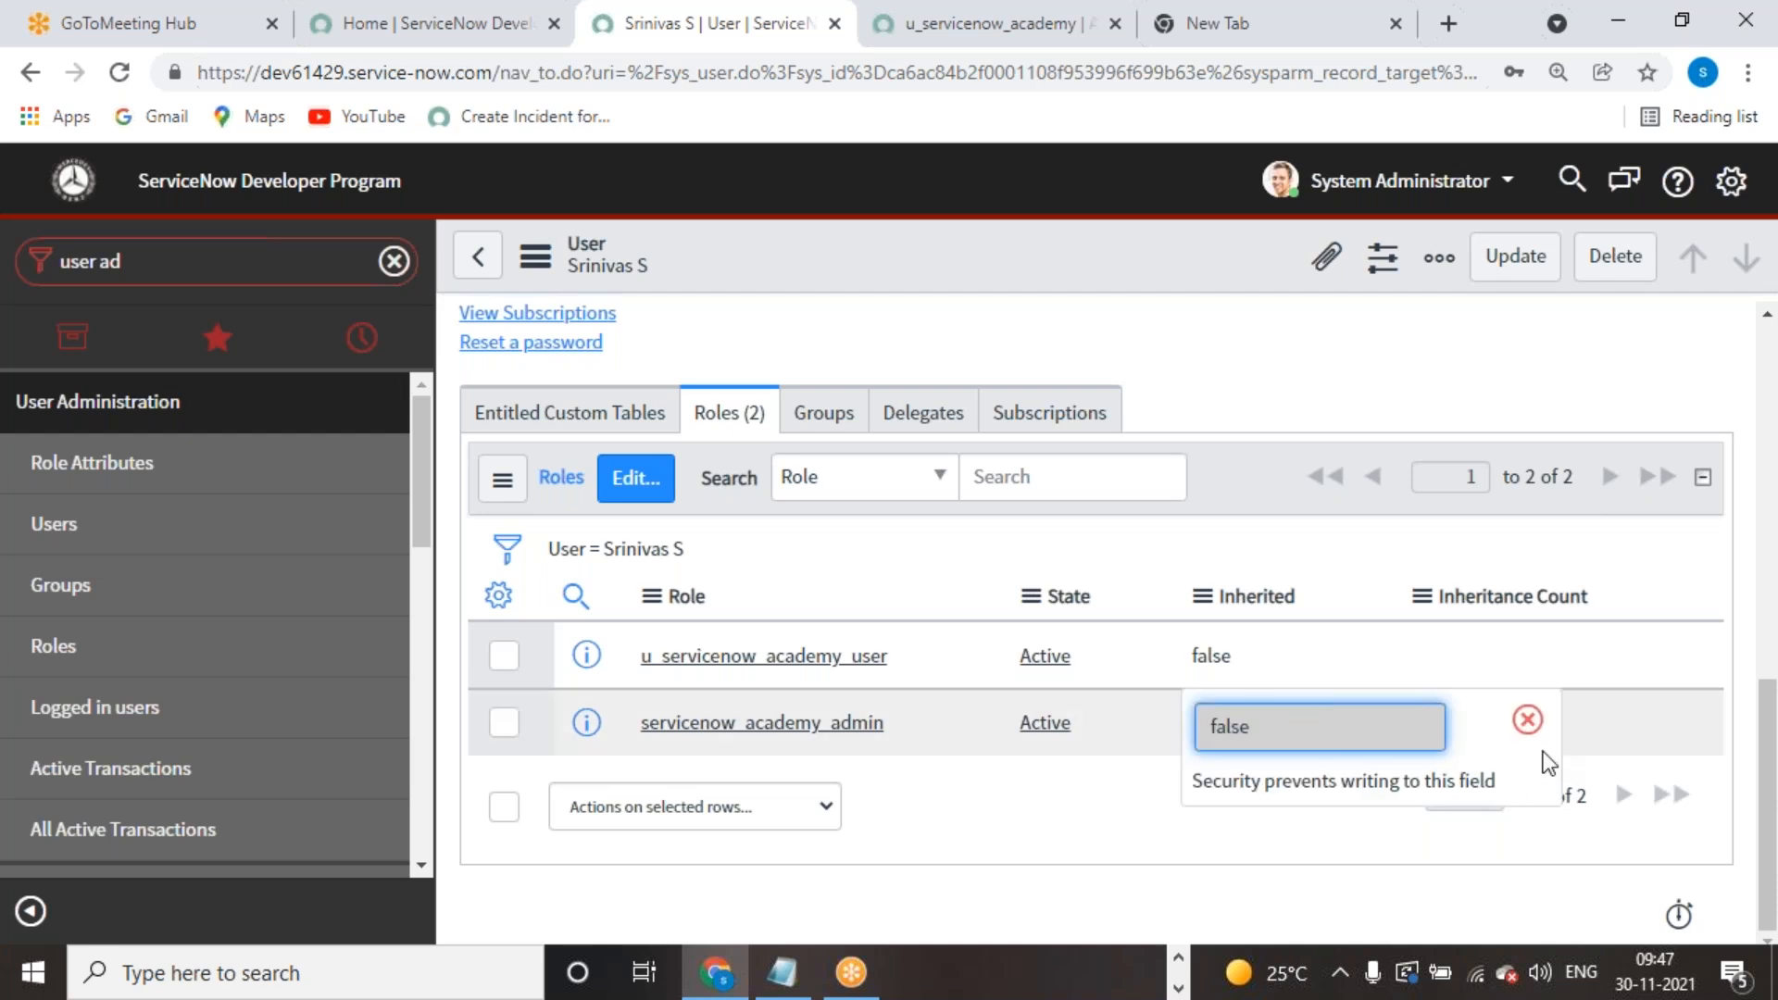
left_click(1528, 723)
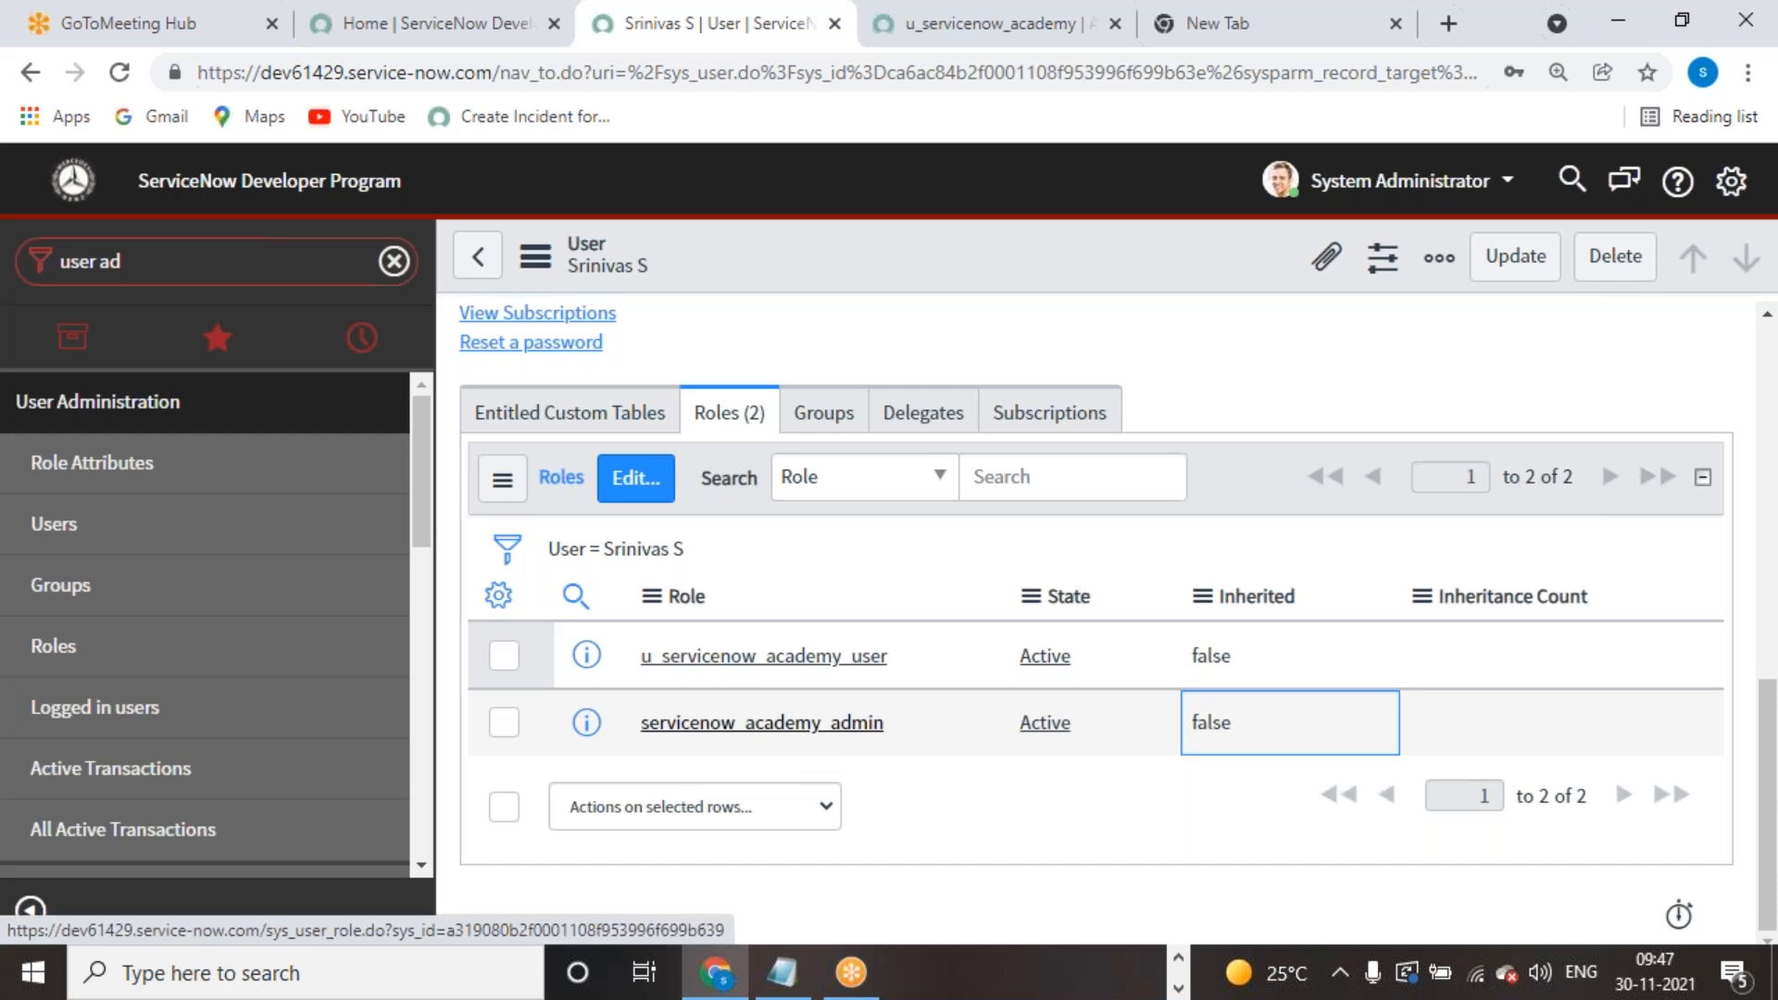
Step: Open the servicenow_academy_admin role record and inspect the roles it contains
left_click(761, 722)
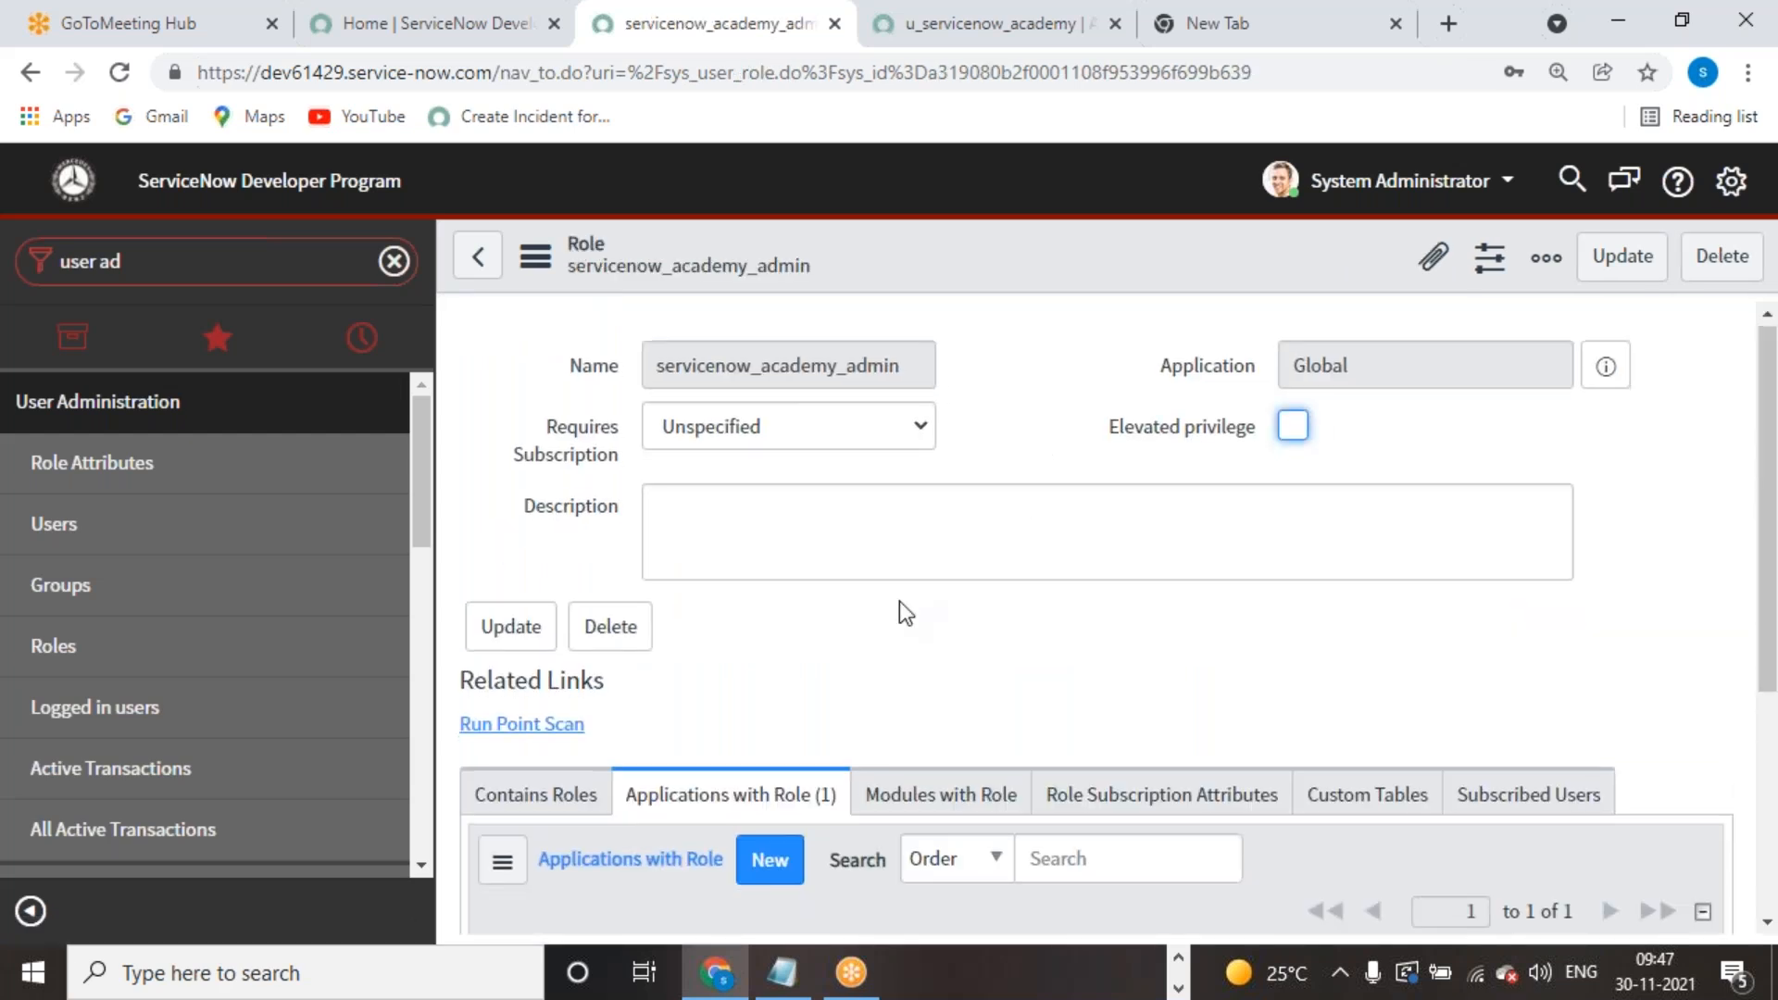
scroll(898, 602, "down", 4)
scroll(875, 668, "up", 3)
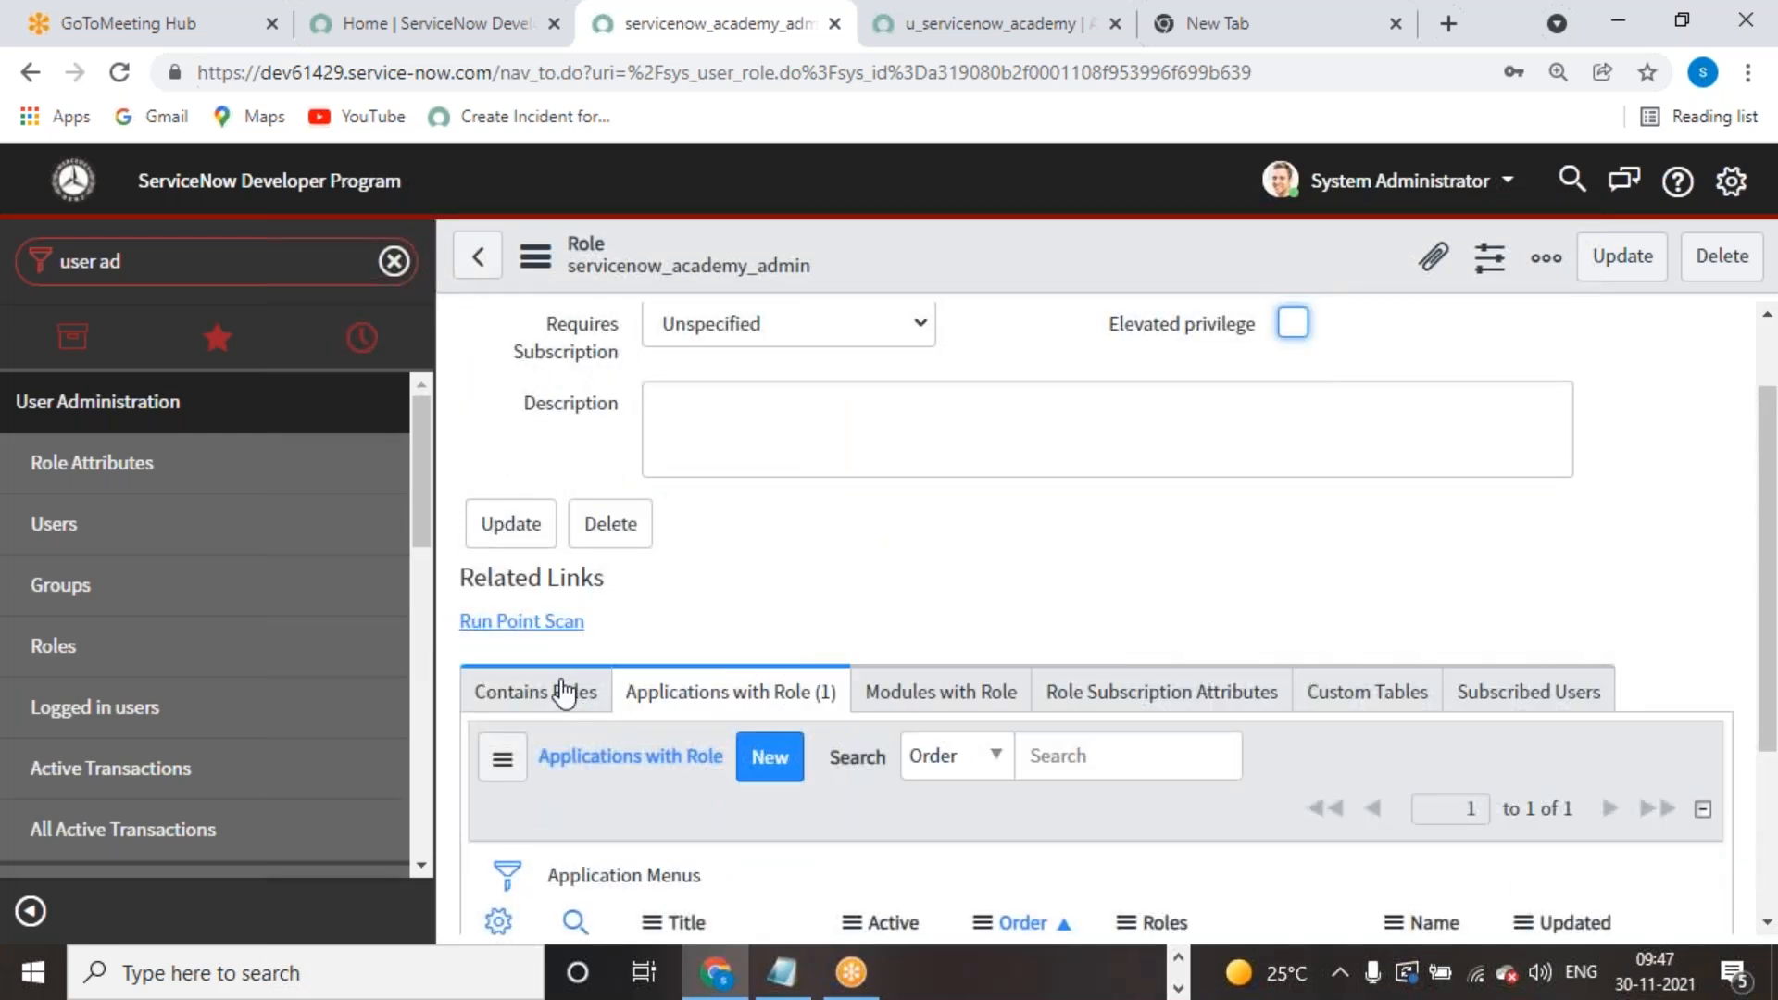
left_click(567, 689)
scroll(897, 650, "up", 1)
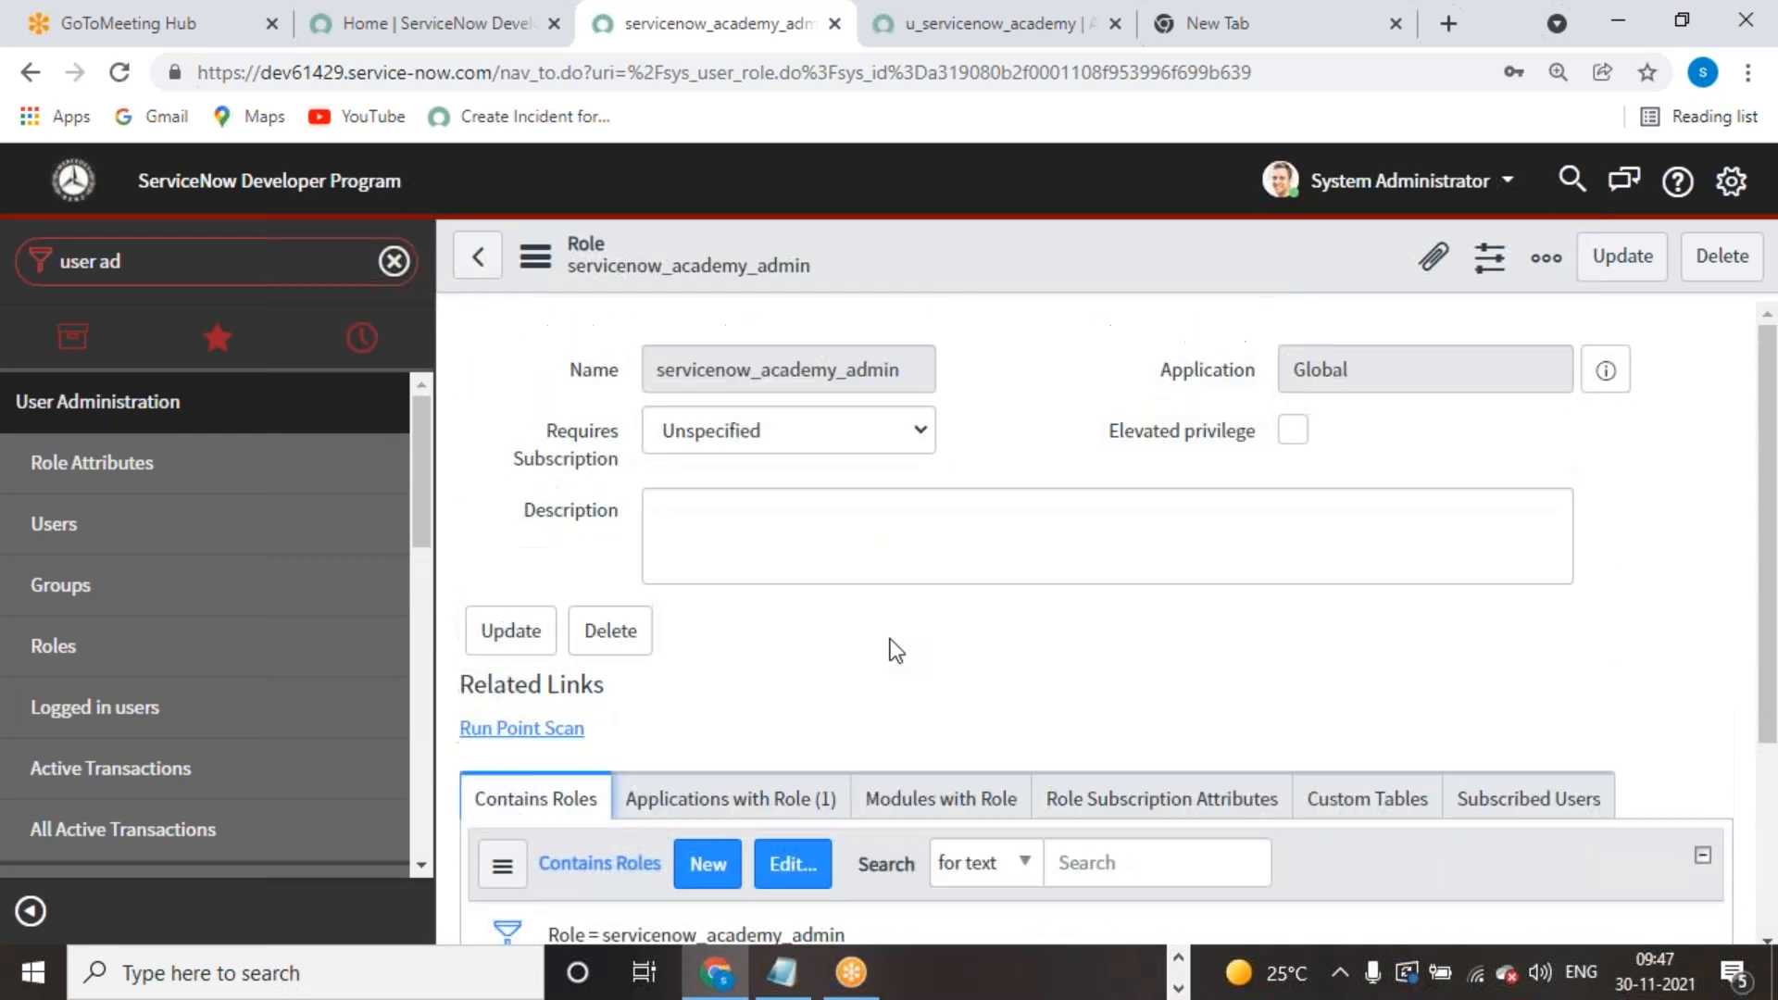
Step: Save the servicenow_academy_admin role record while keeping its form open
left_click(920, 452)
left_click(1018, 412)
right_click(981, 190)
right_click(930, 268)
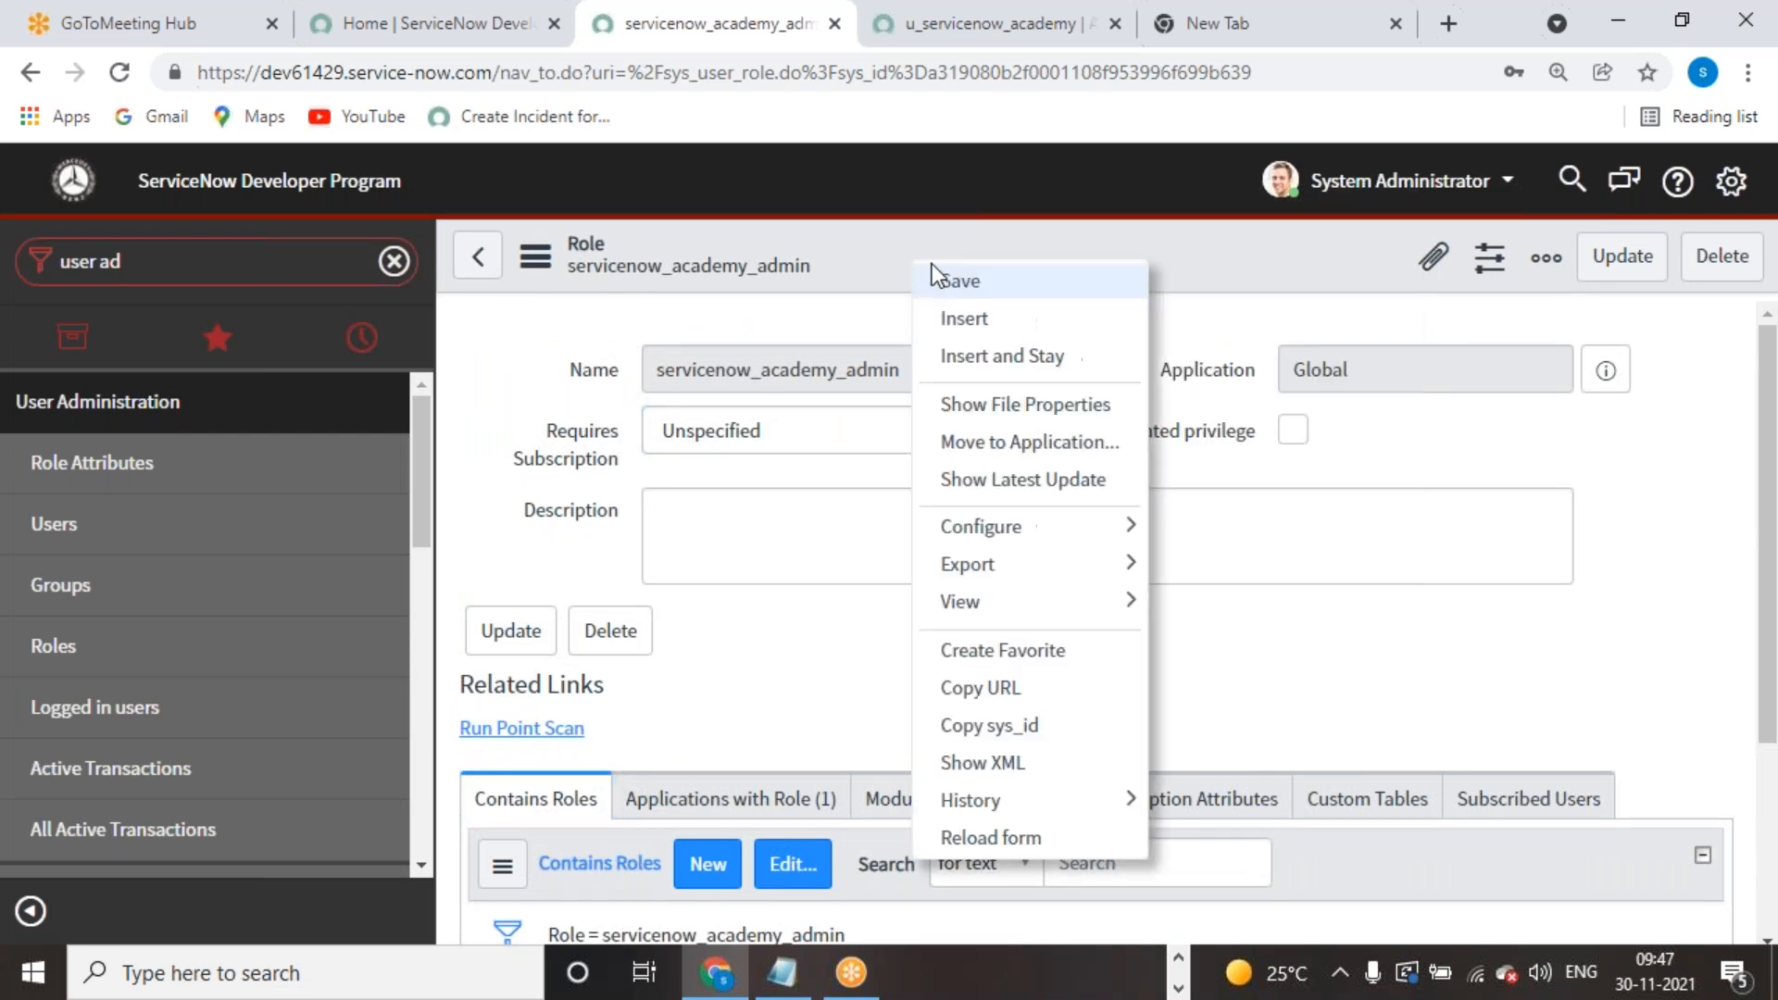
left_click(998, 280)
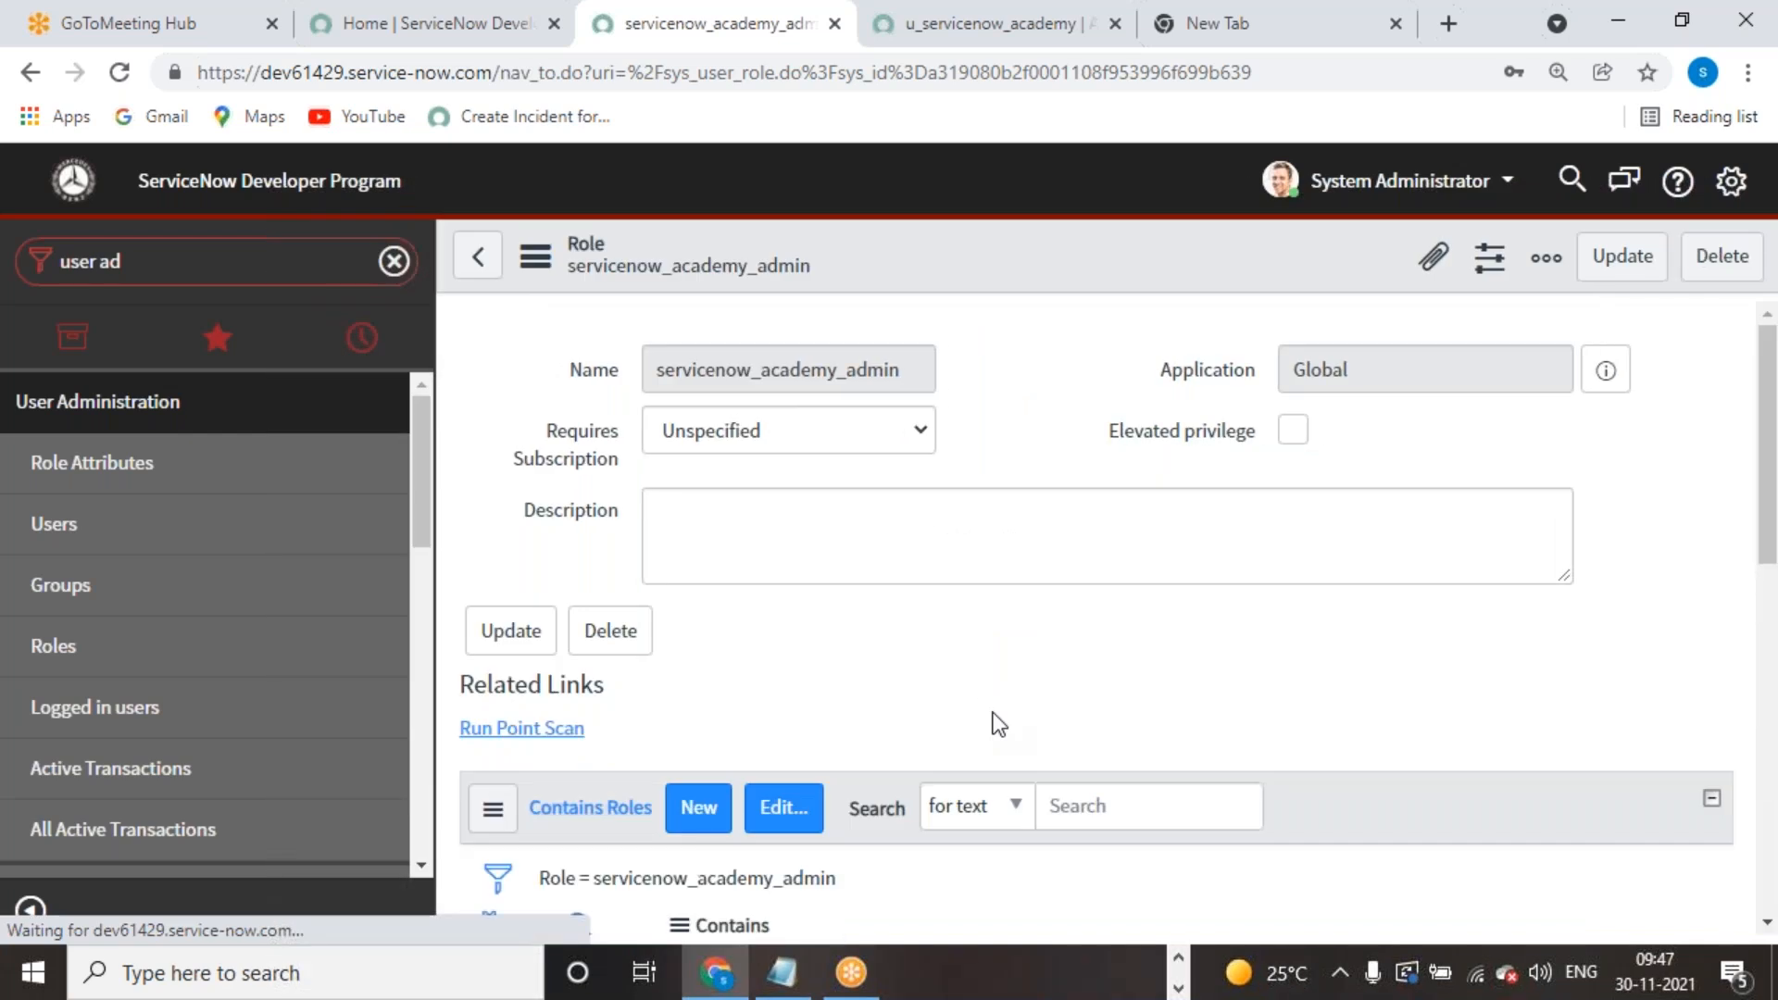
Step: Review the contained roles and the applications that use servicenow_academy_admin, and update the role record
scroll(1092, 681, "down", 3)
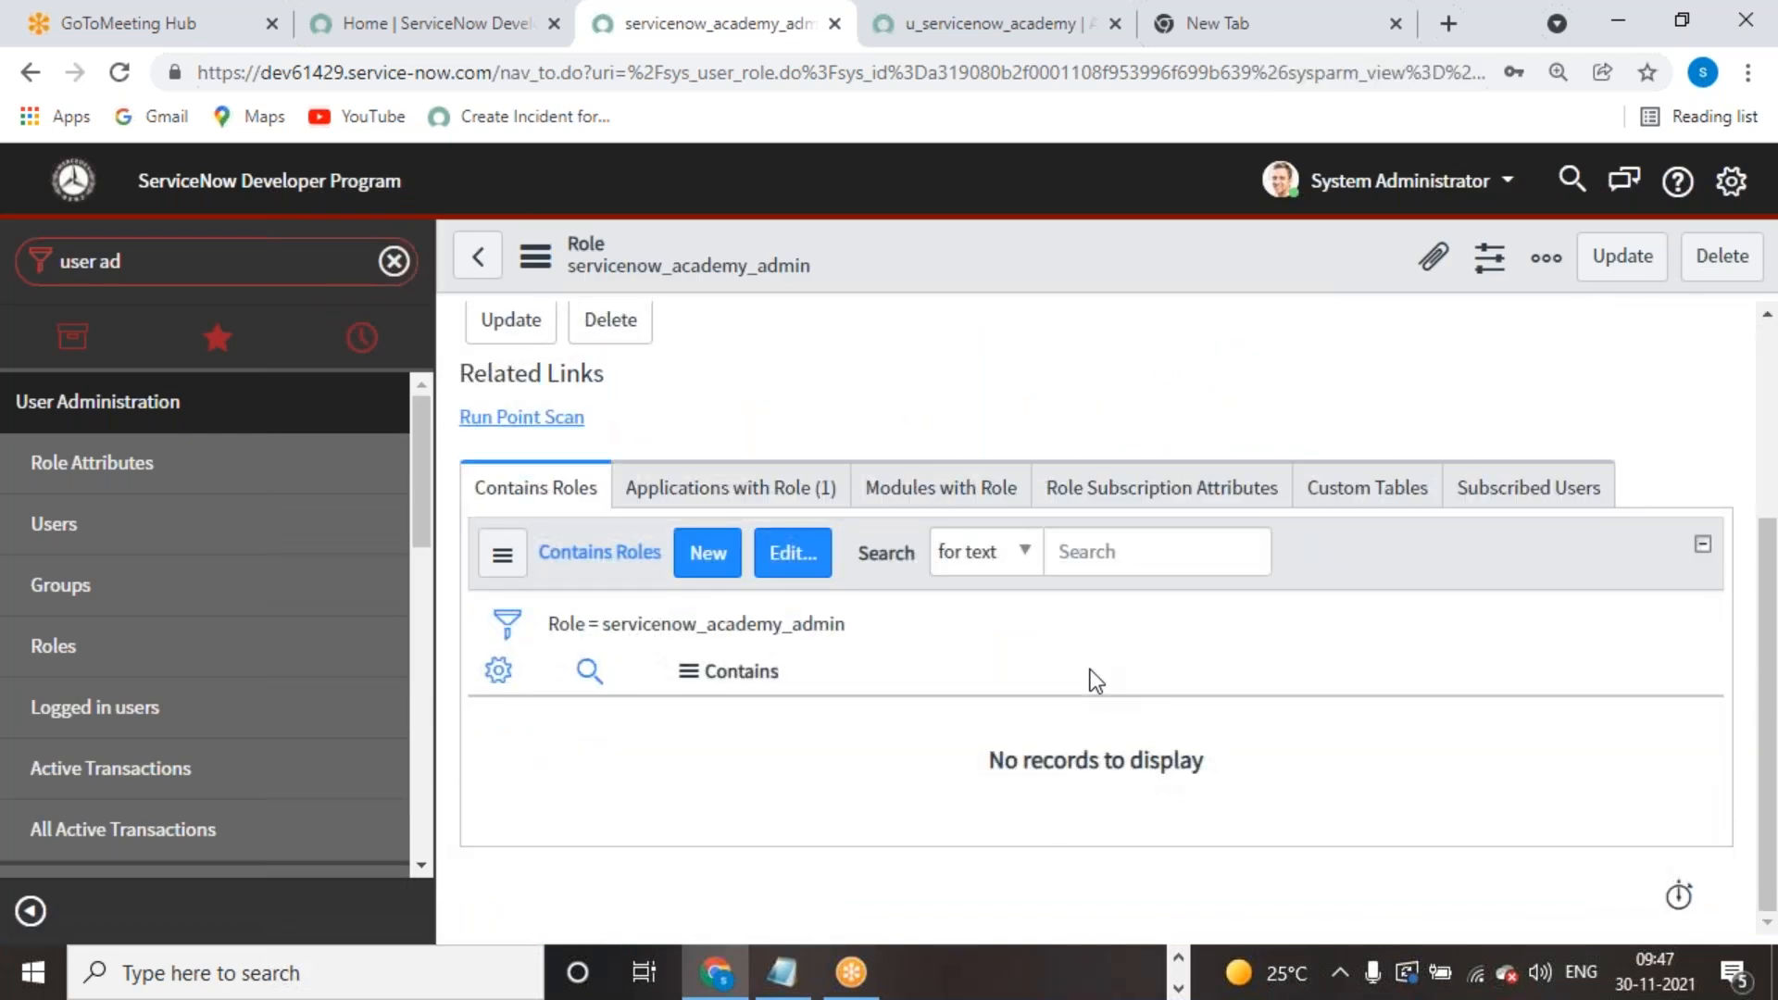
left_click(938, 498)
left_click(792, 490)
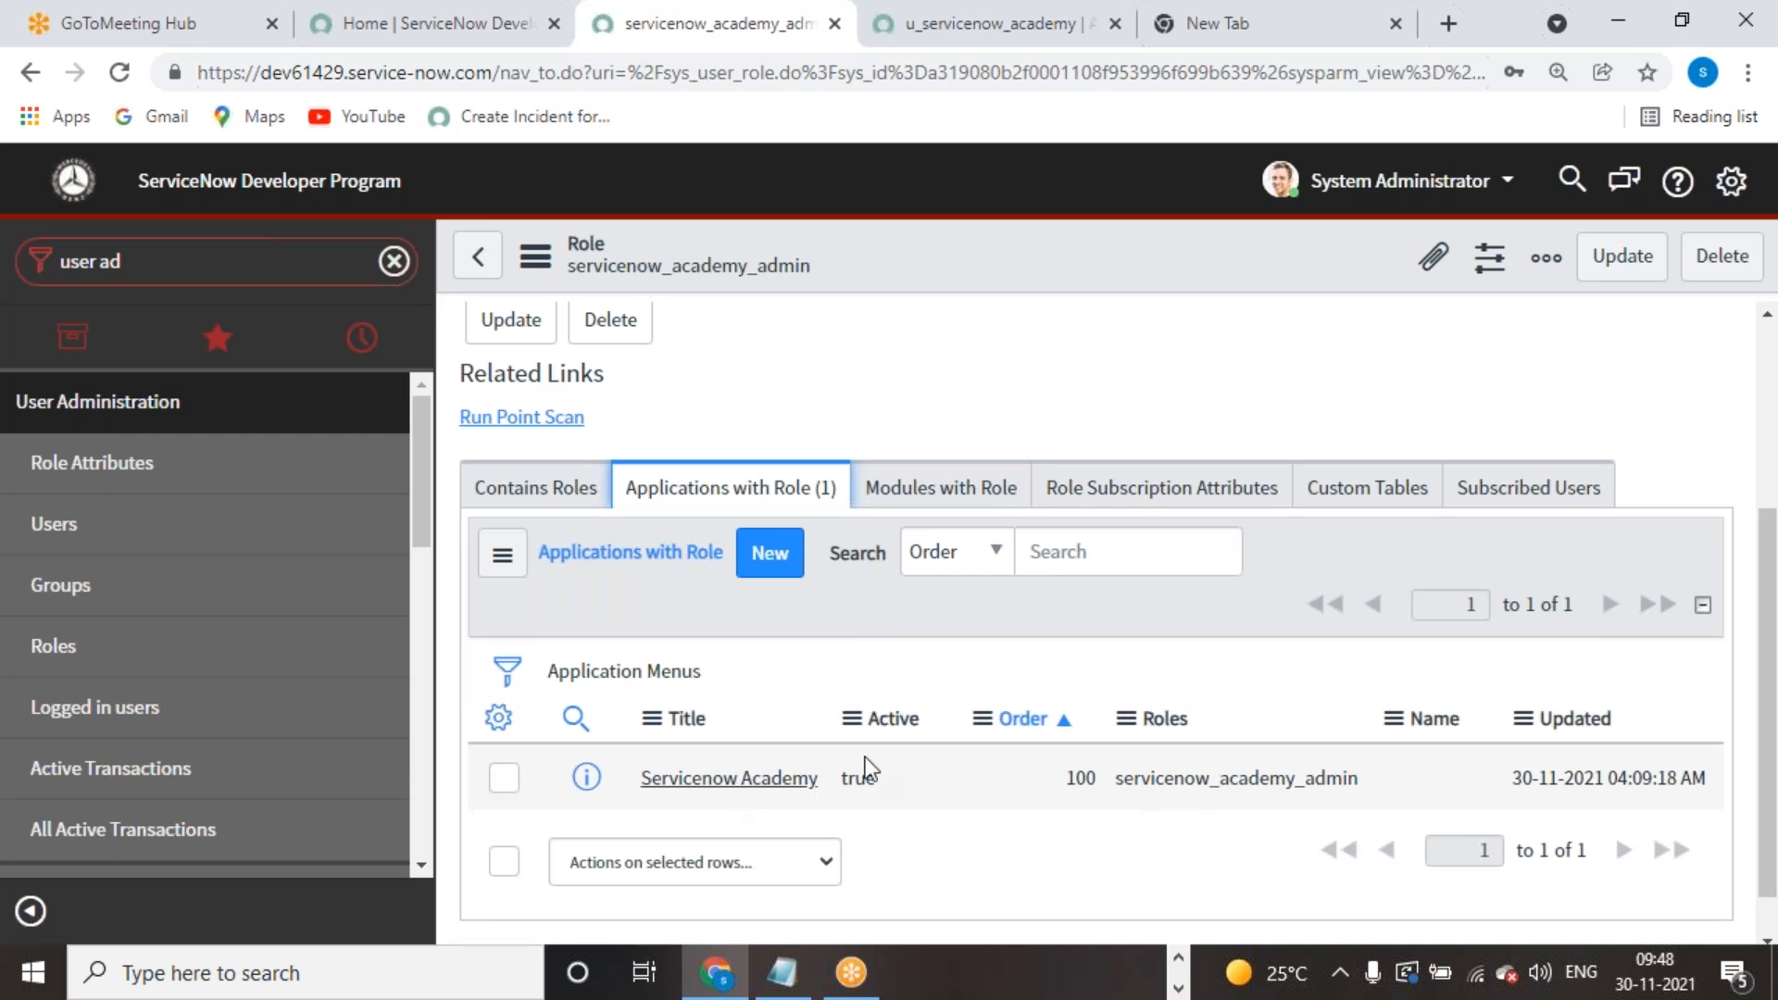
scroll(1169, 711, "down", 1)
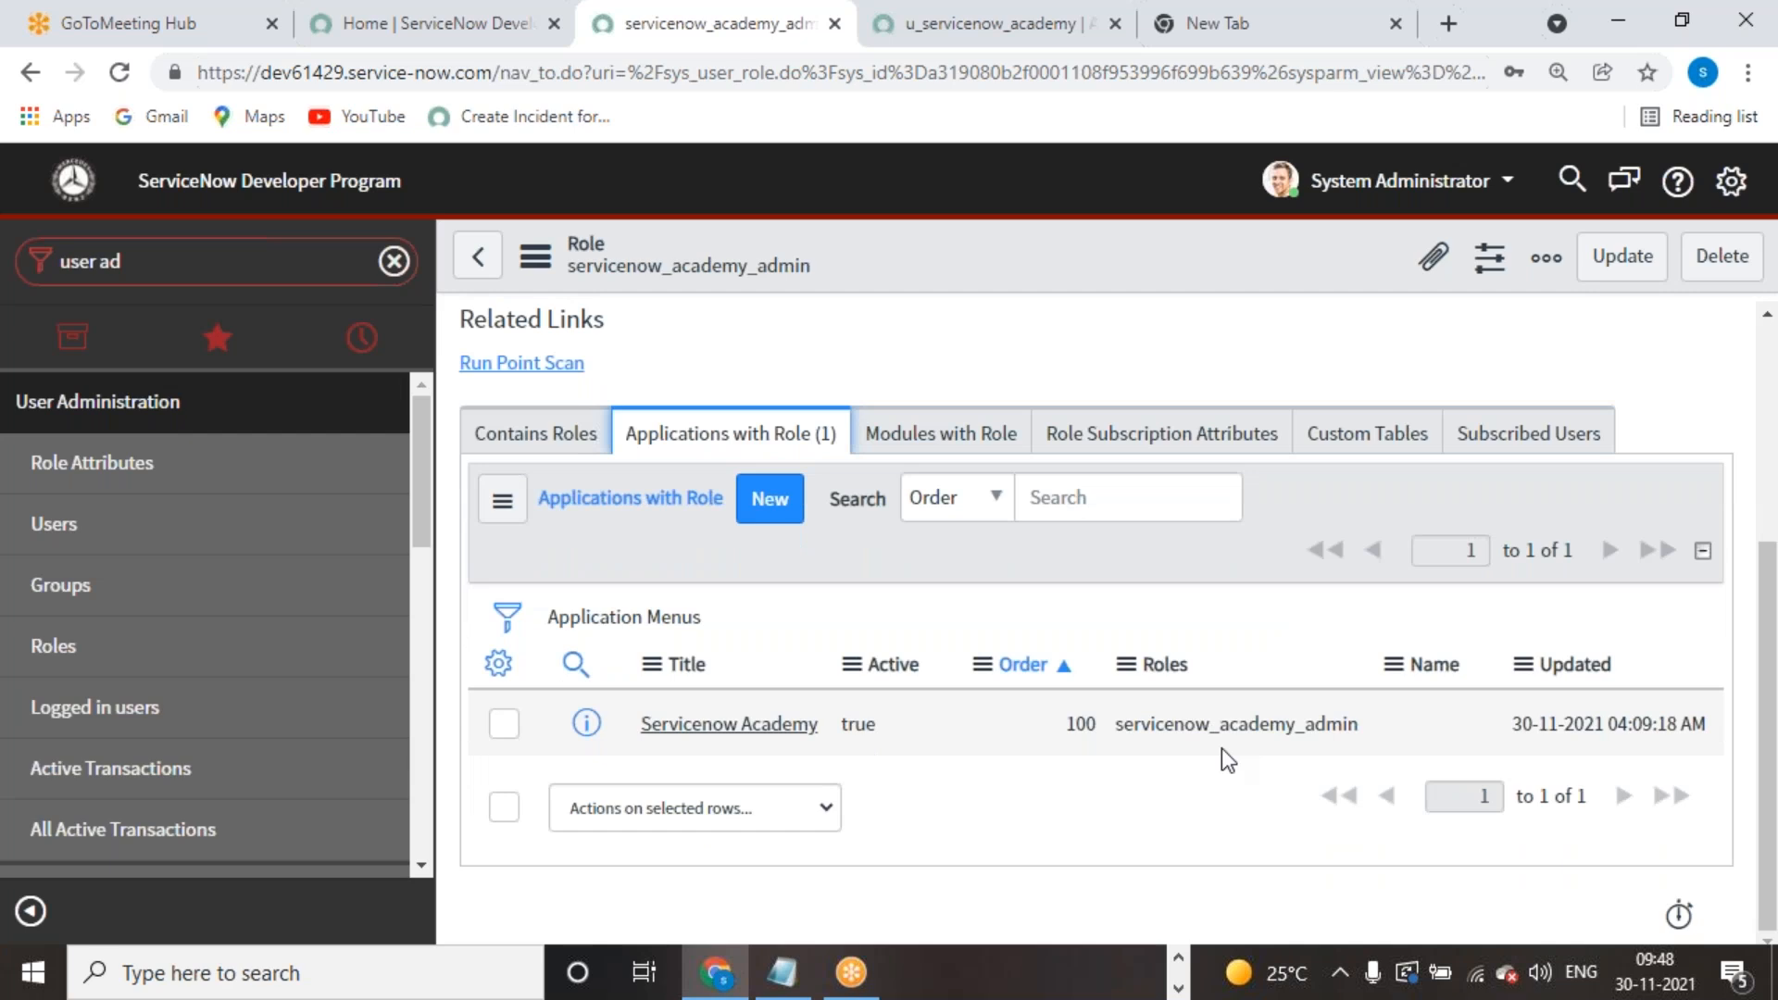
scroll(1220, 748, "up", 4)
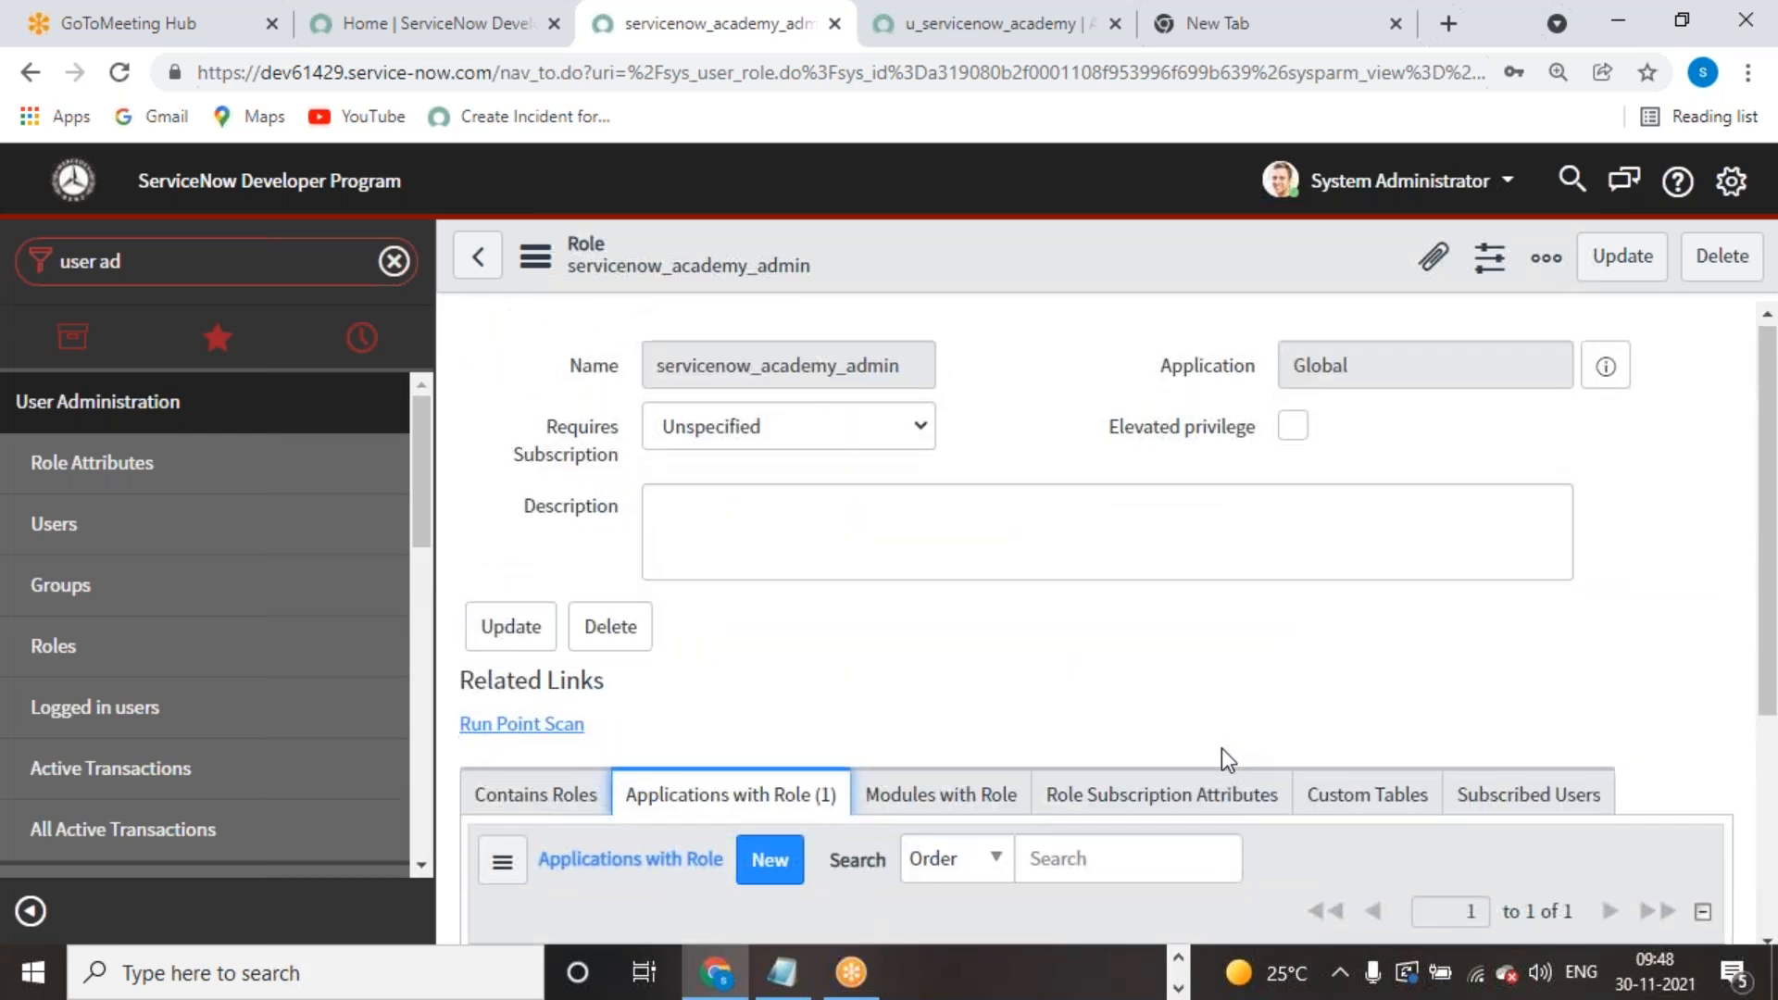
scroll(1220, 748, "down", 4)
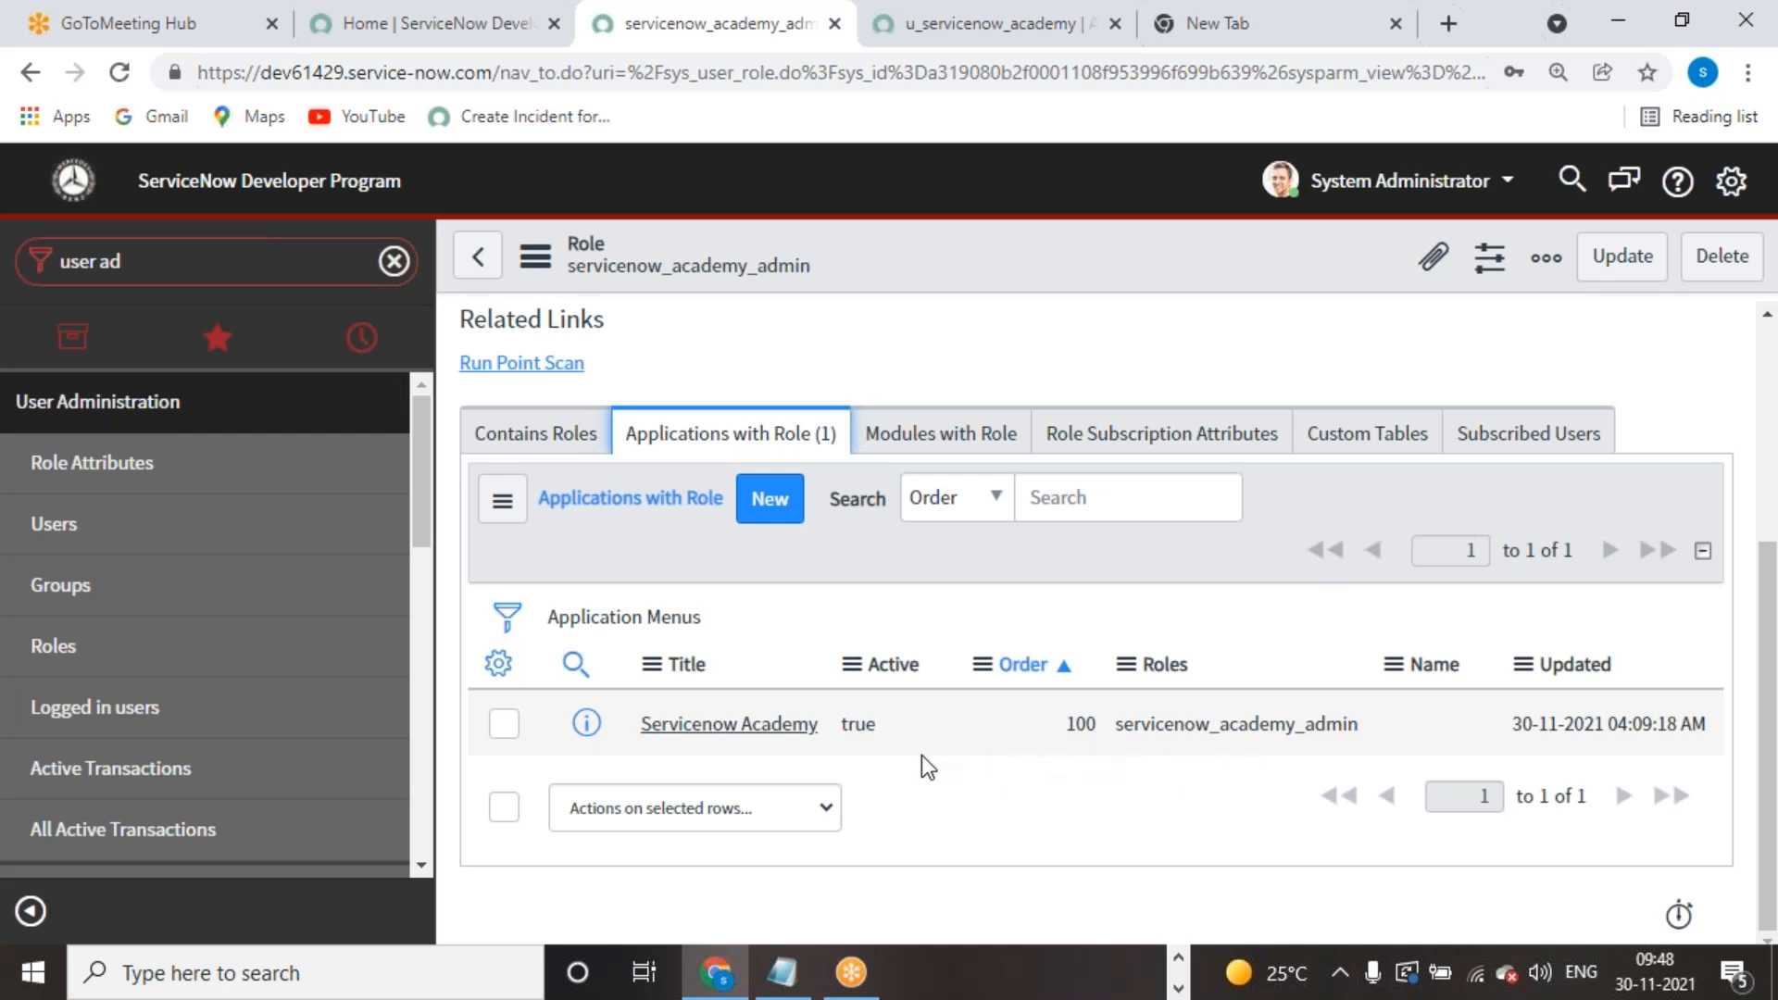
scroll(921, 753, "up", 2)
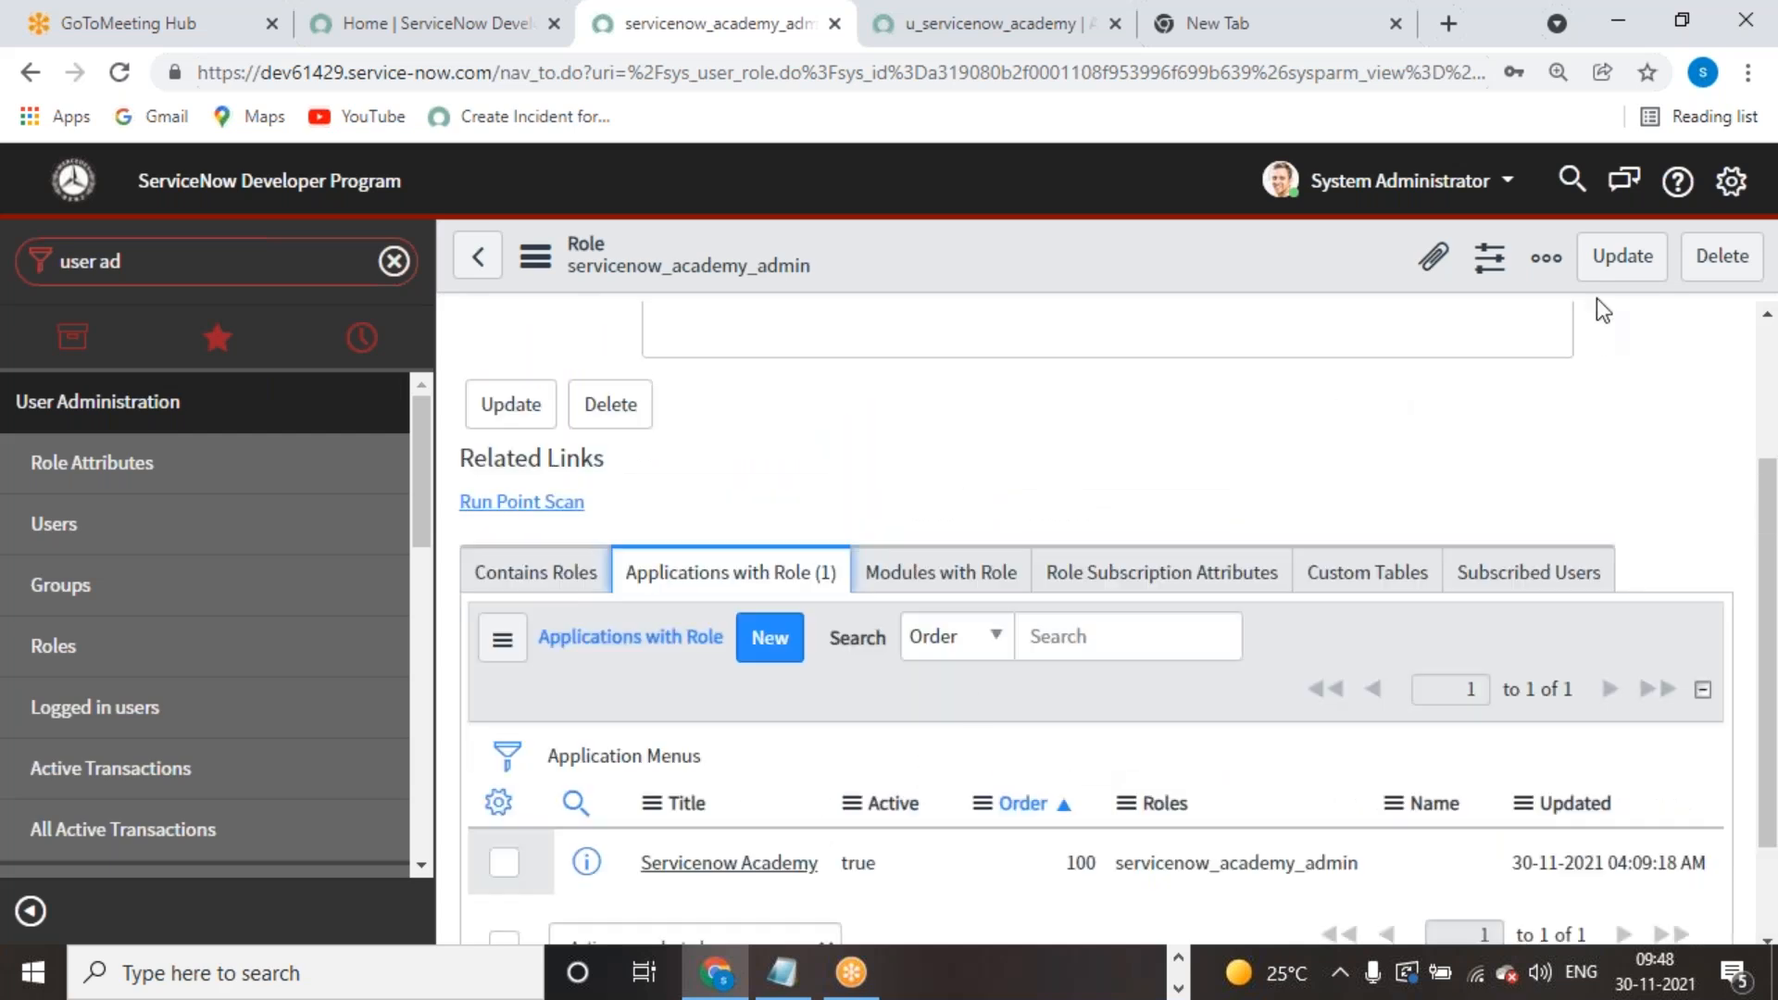
left_click(1603, 270)
Step: Search for the test user in the impersonation dialog and impersonate that user
left_click(324, 269)
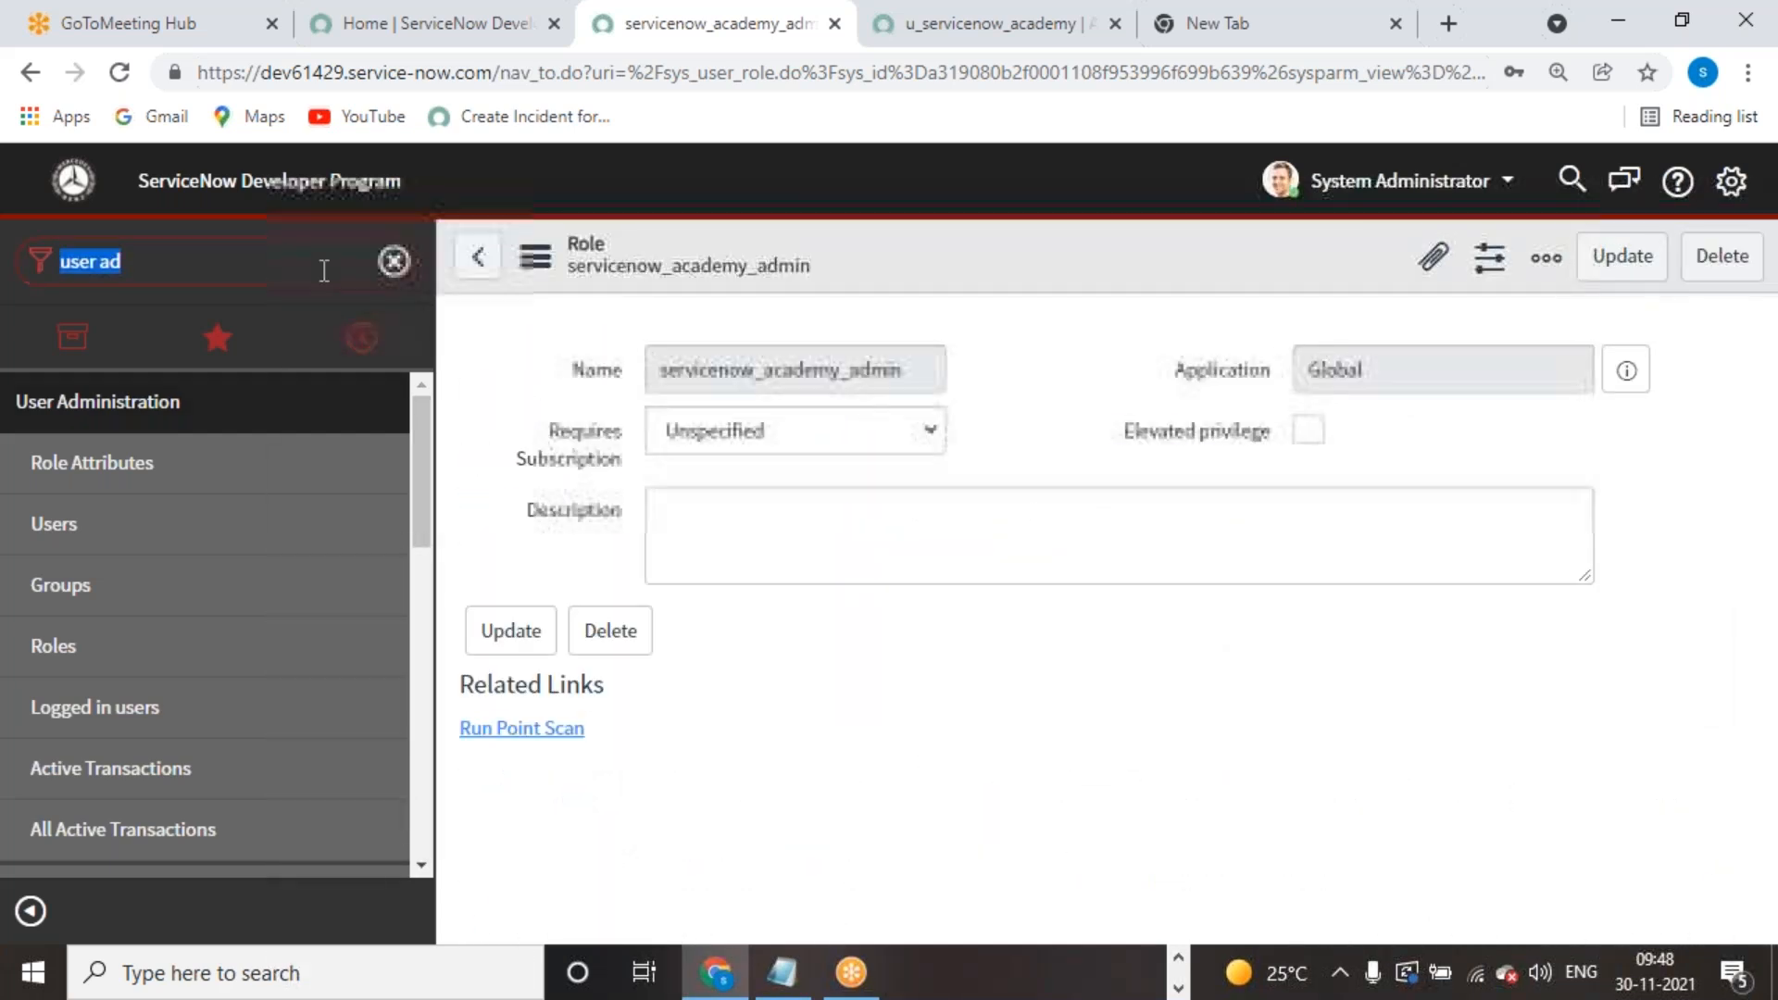
left_click(1409, 185)
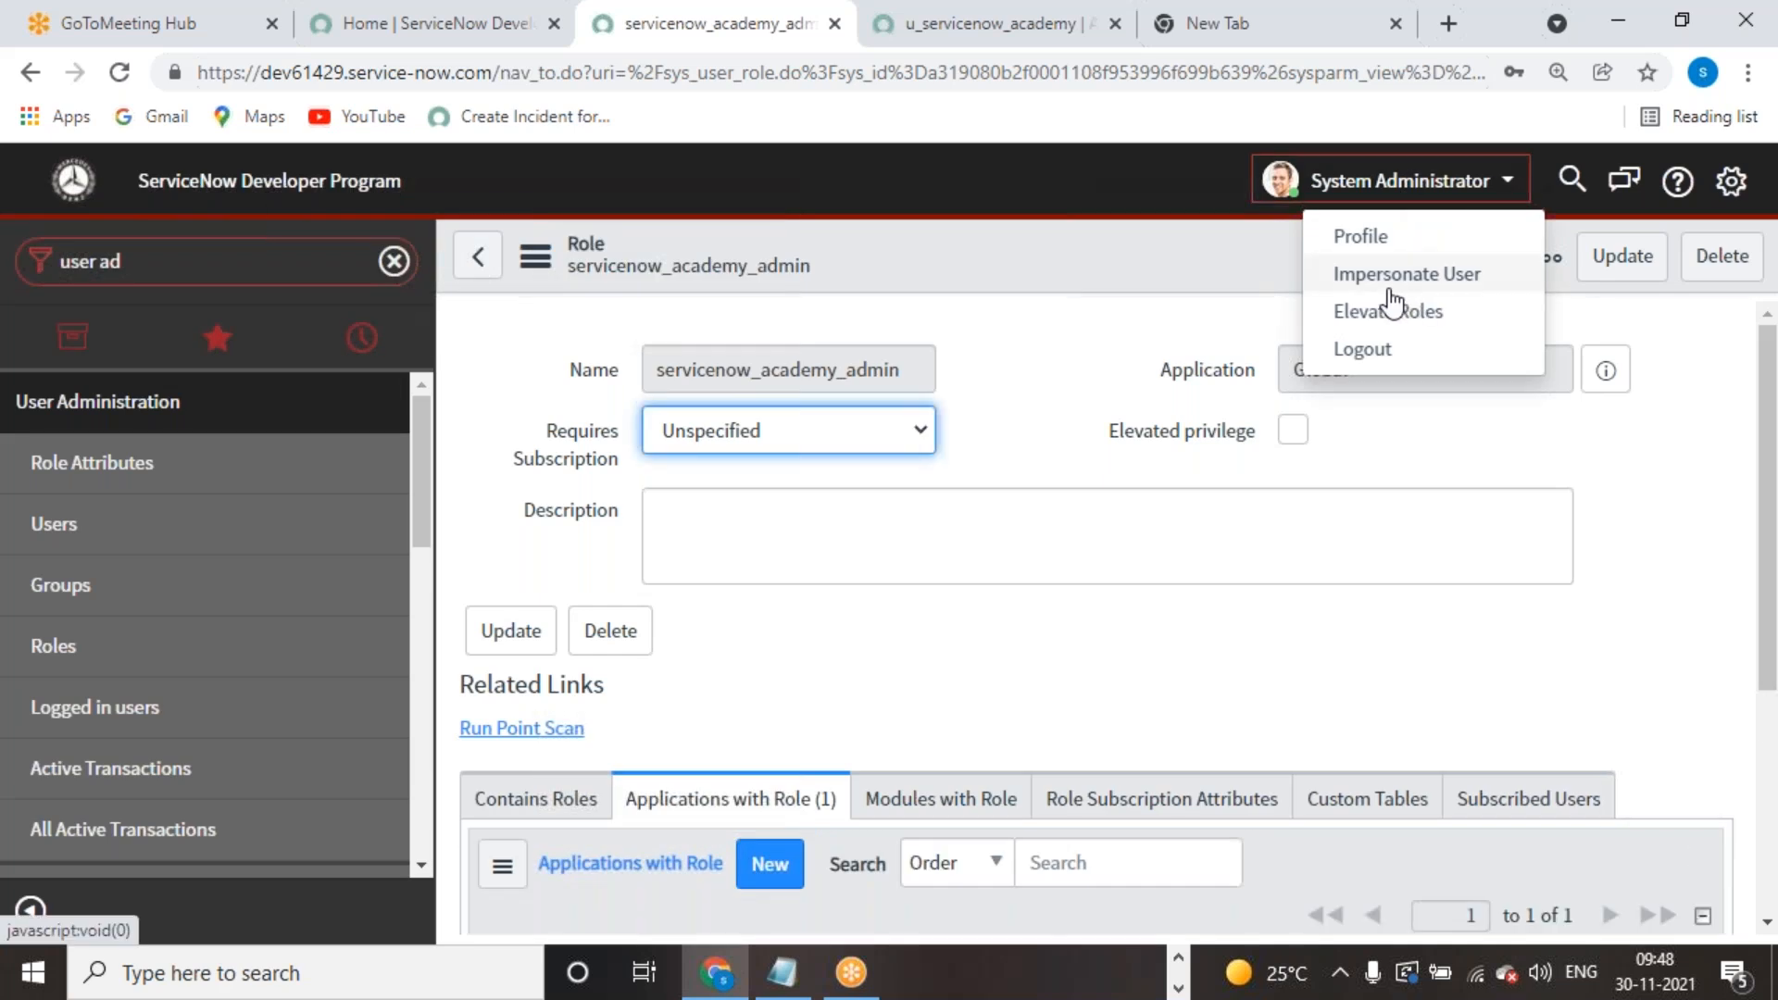
left_click(1389, 277)
left_click(719, 315)
type("srinivas")
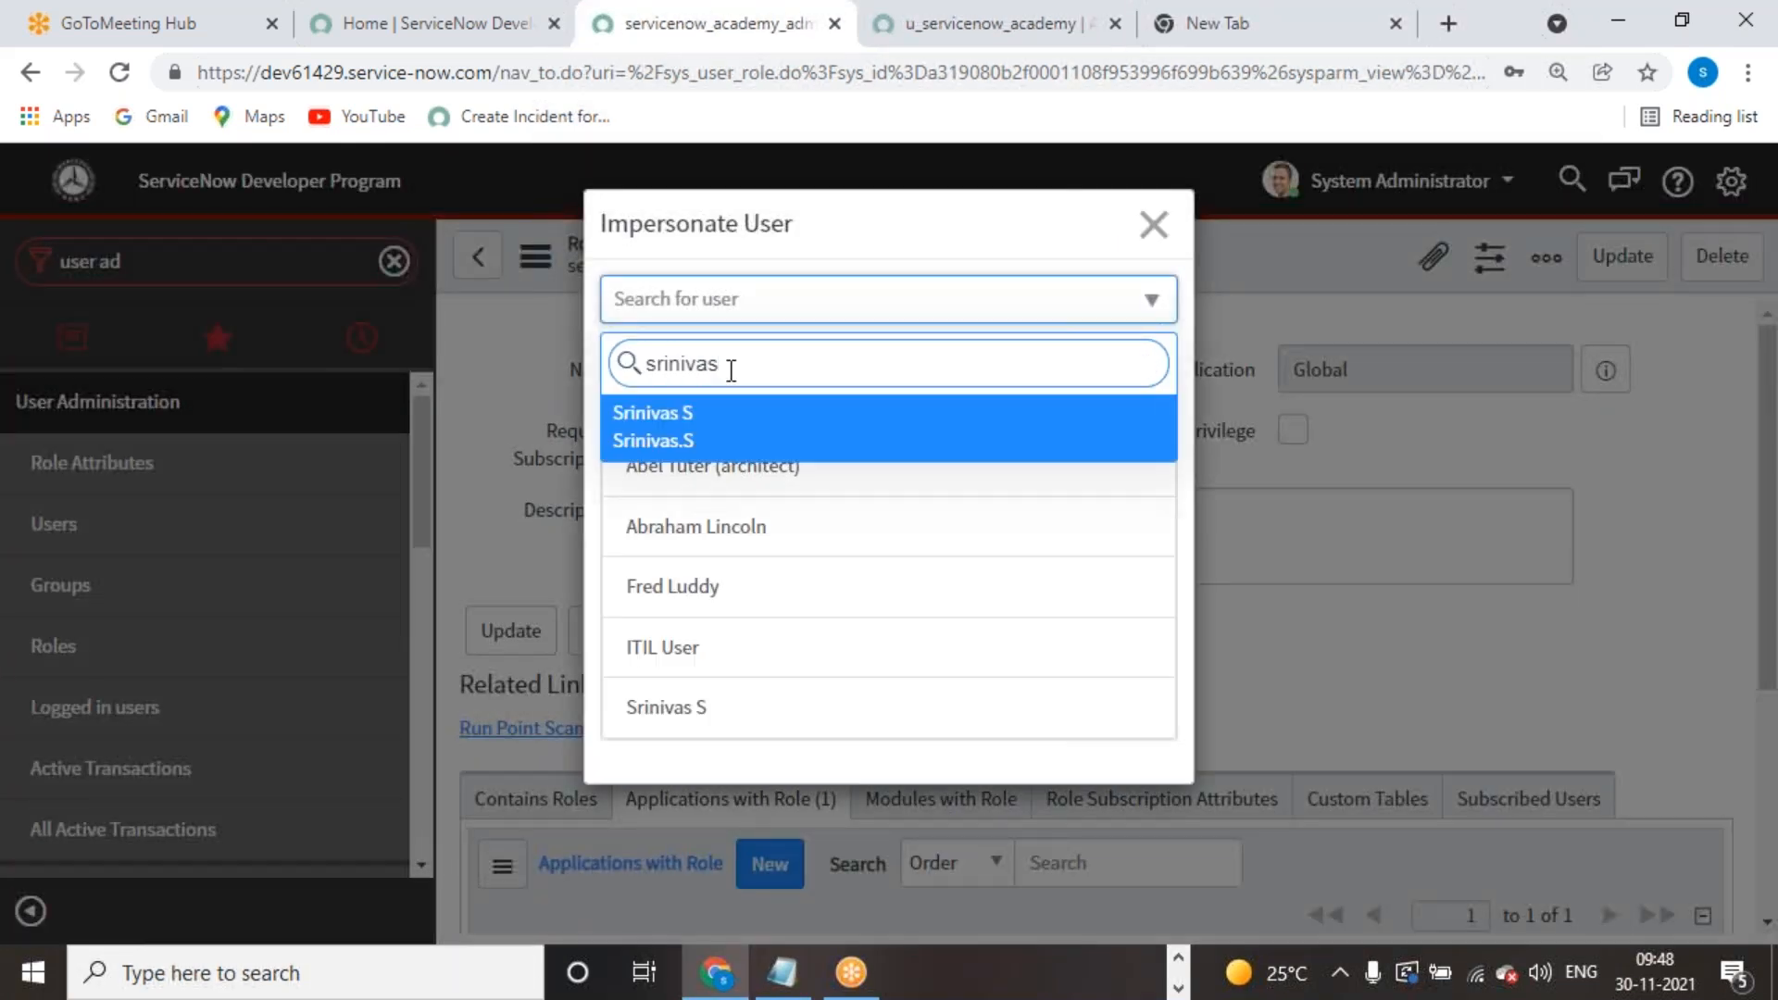
left_click(730, 431)
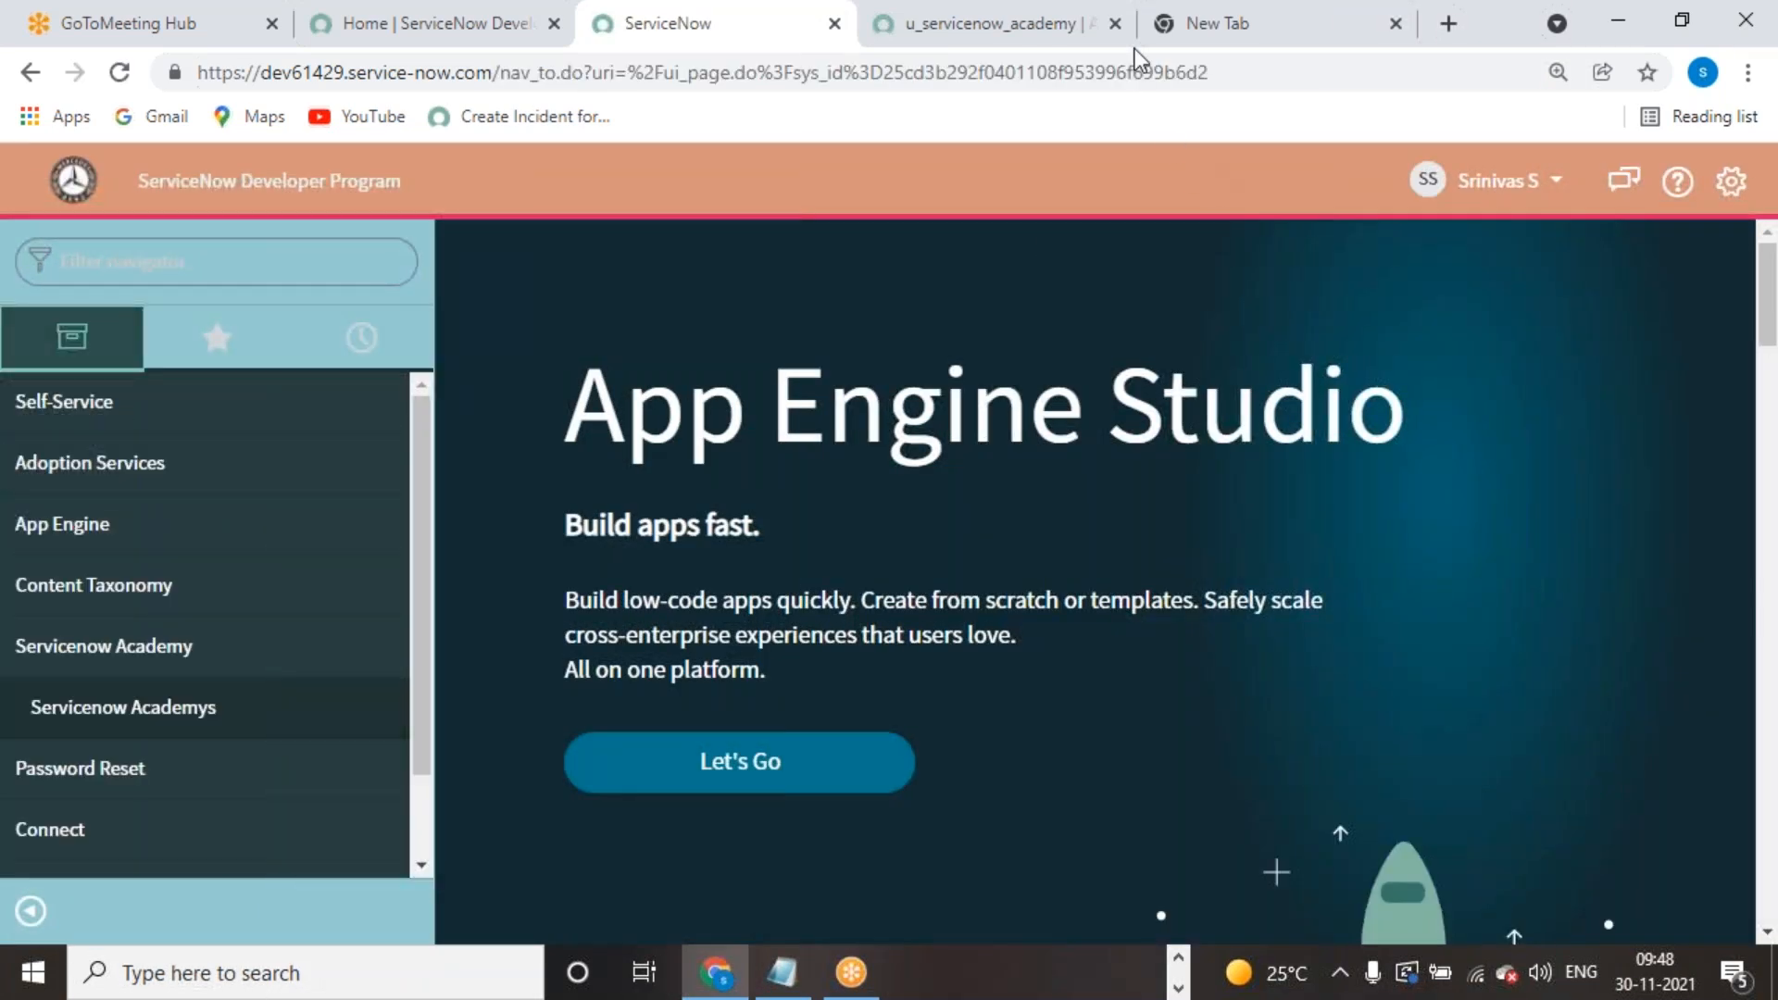
Step: Filter the navigator by "servicenow" and open the Servicenow Academys list
left_click(318, 259)
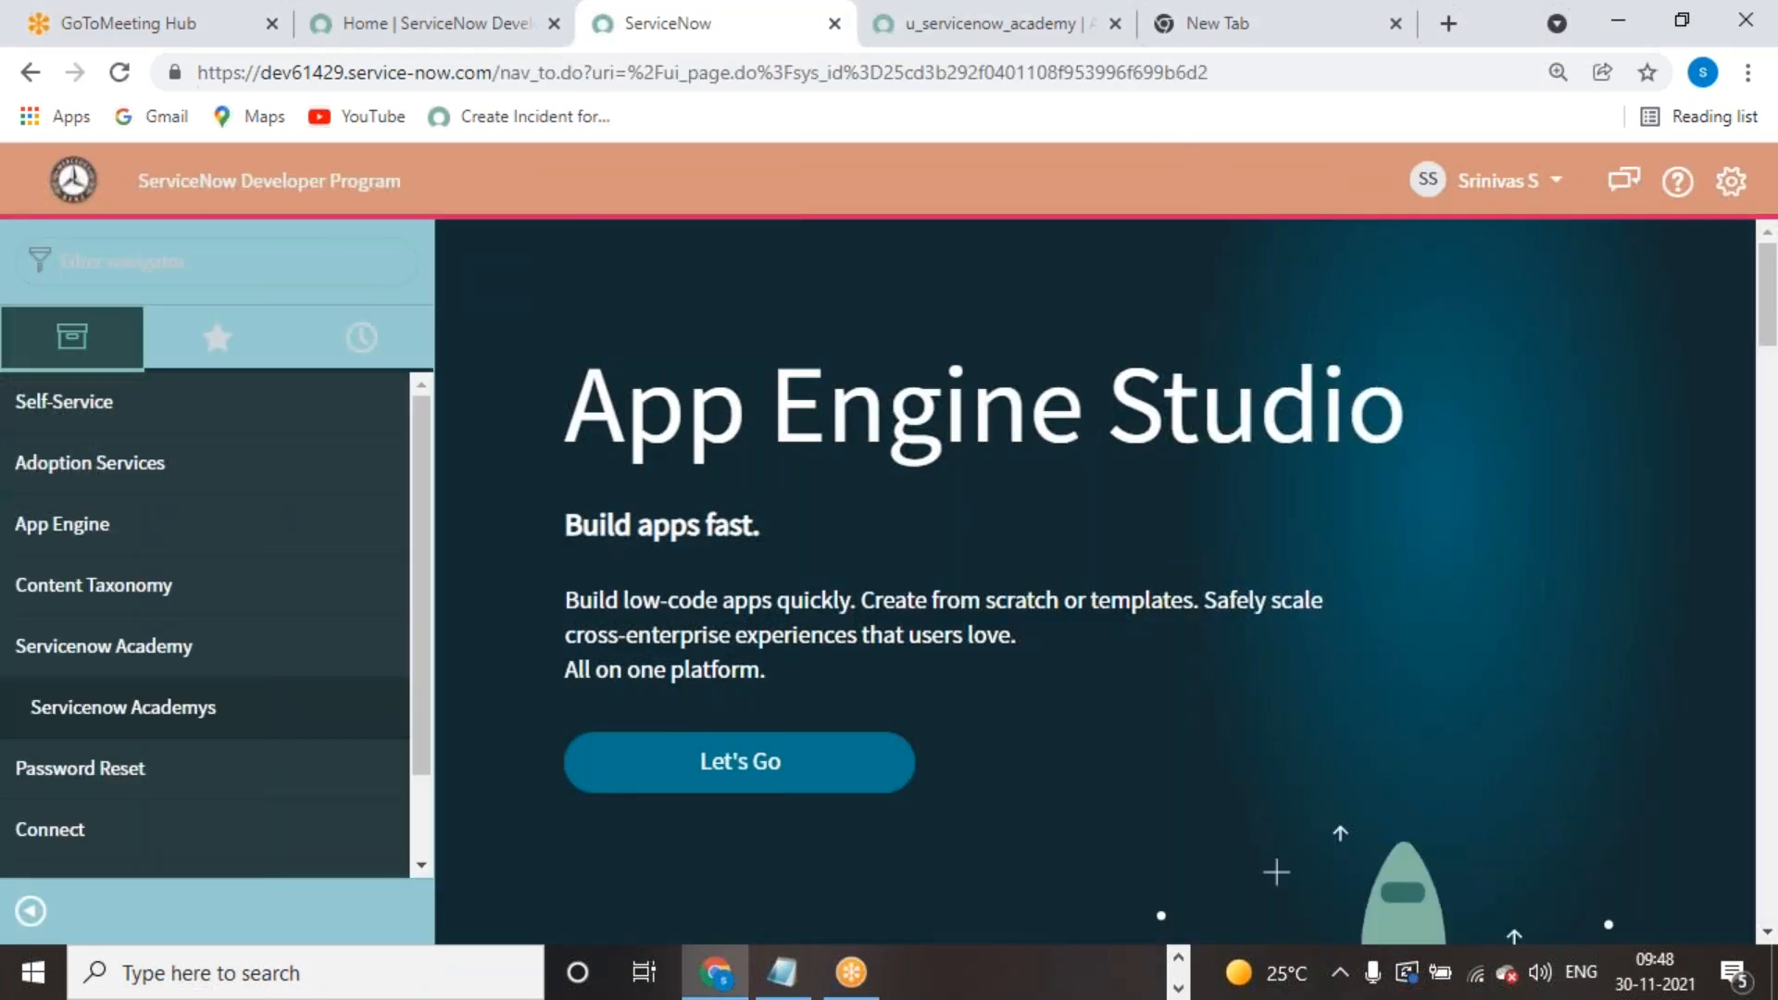
type("s")
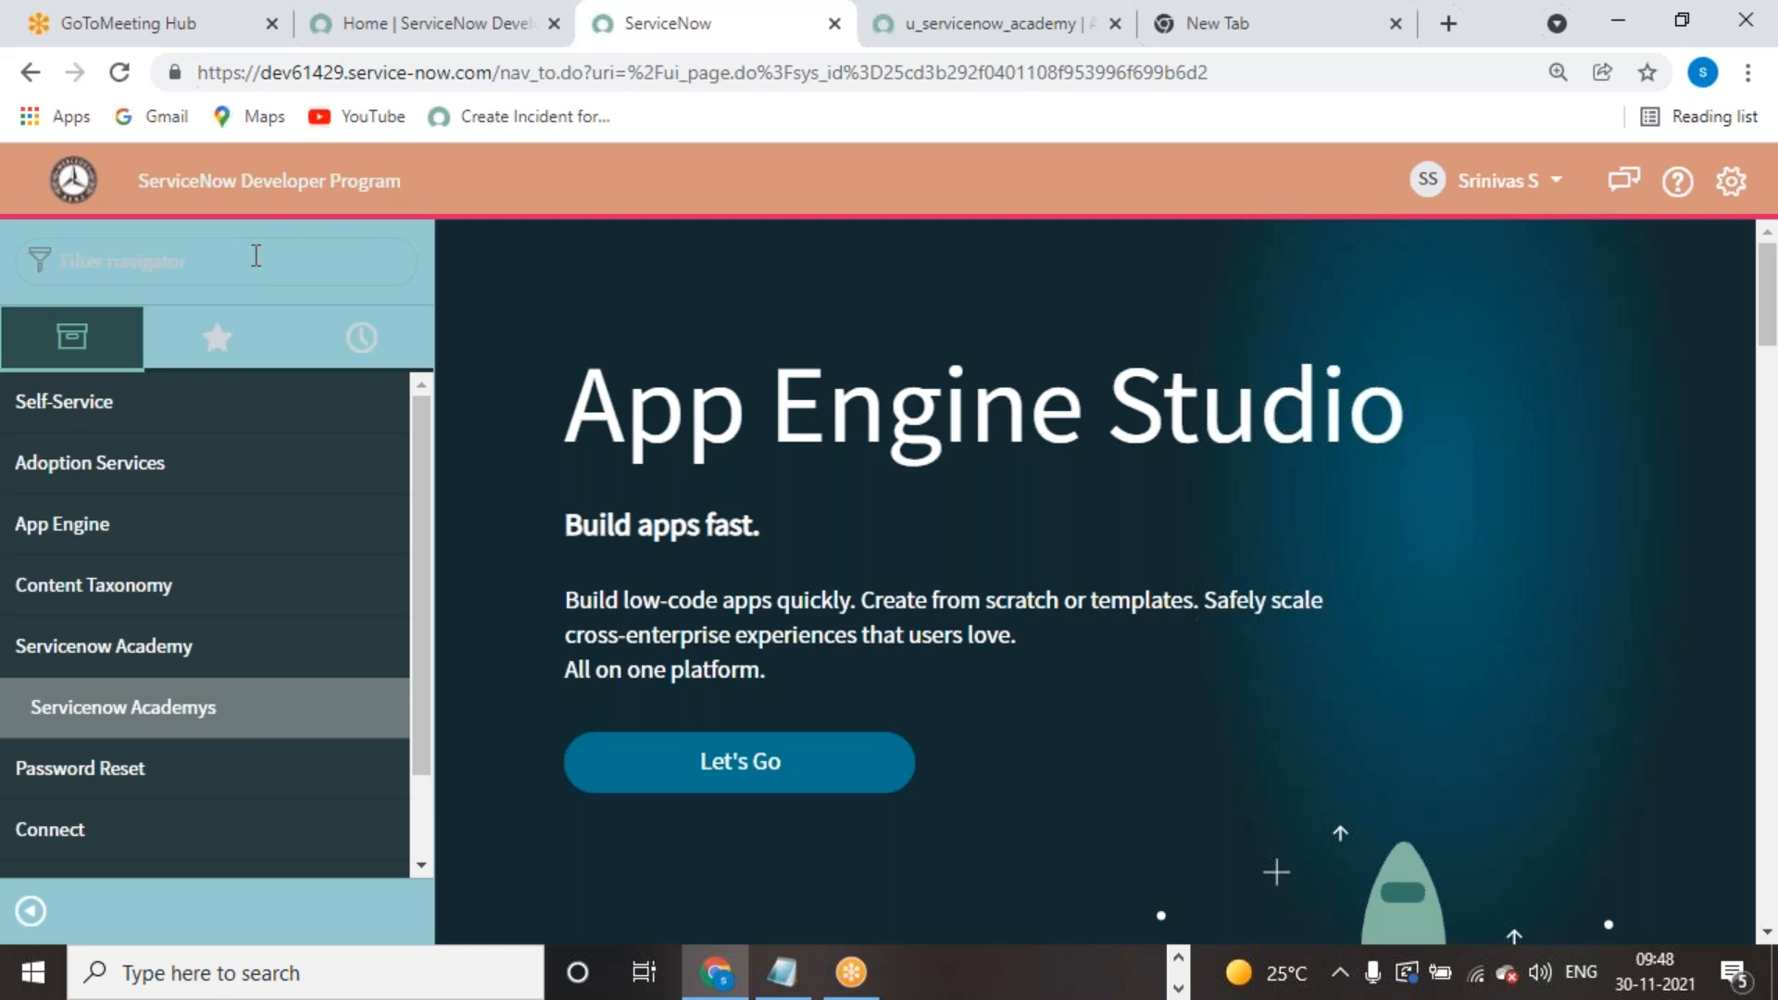
type("erviceno")
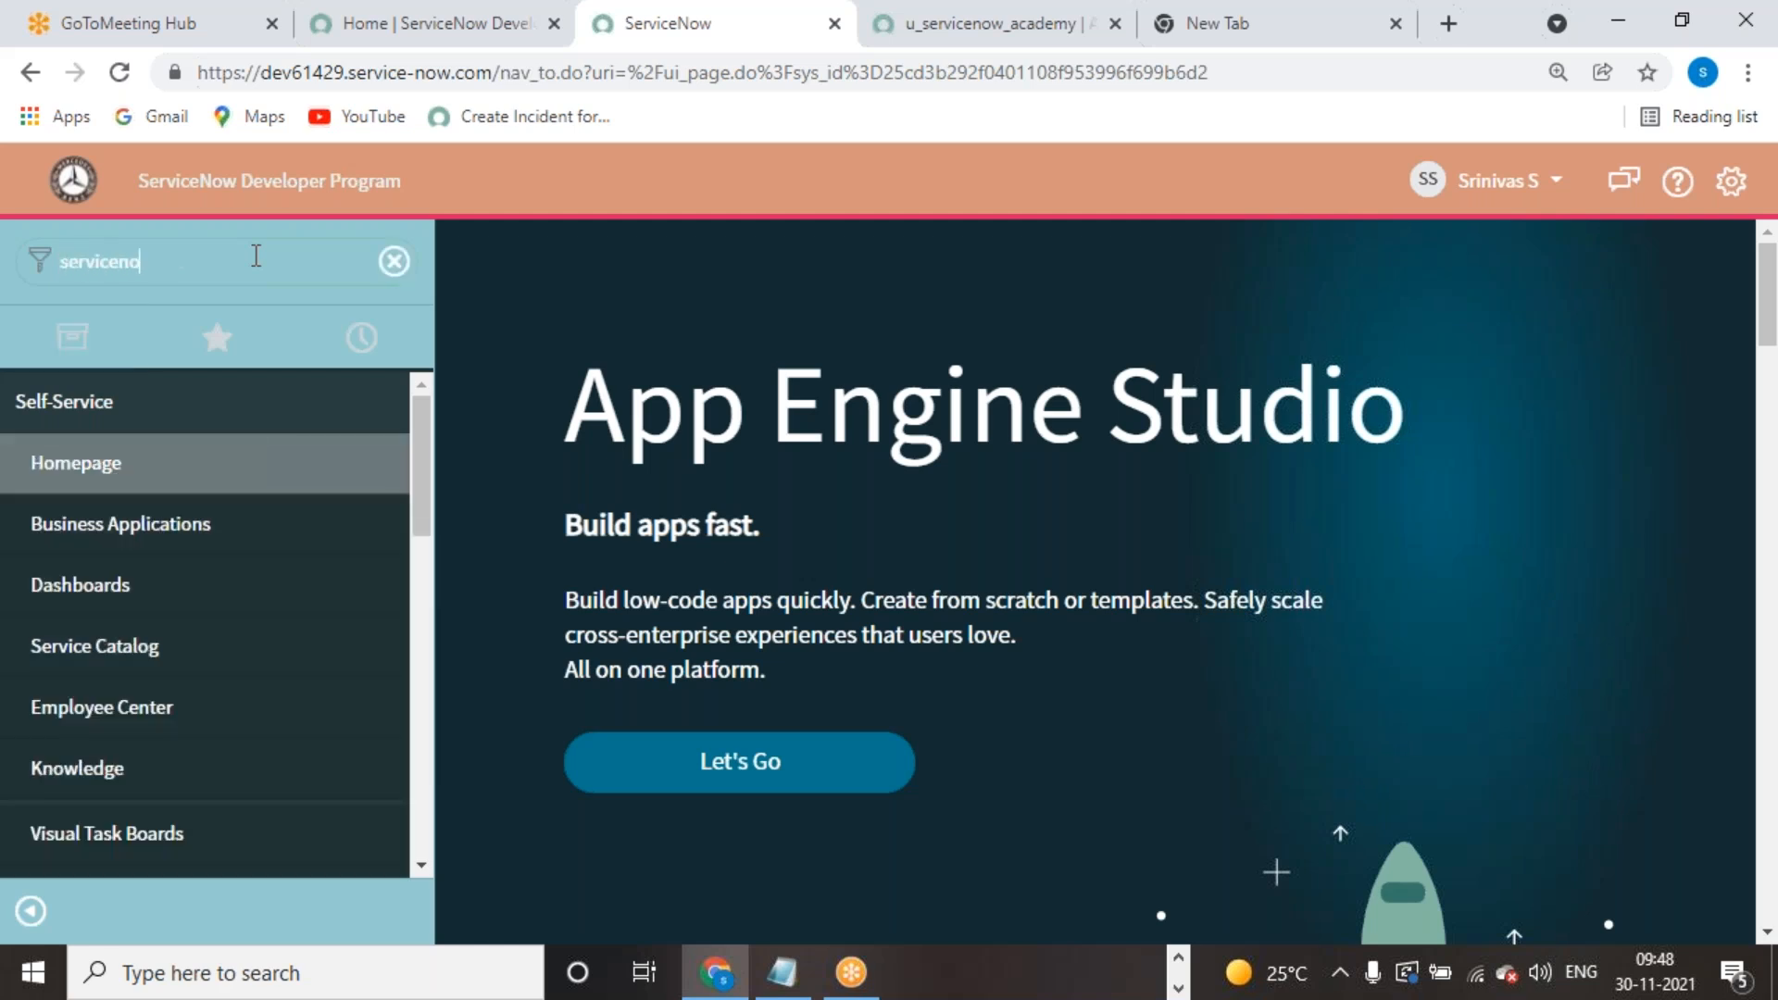
type("w")
left_click(148, 491)
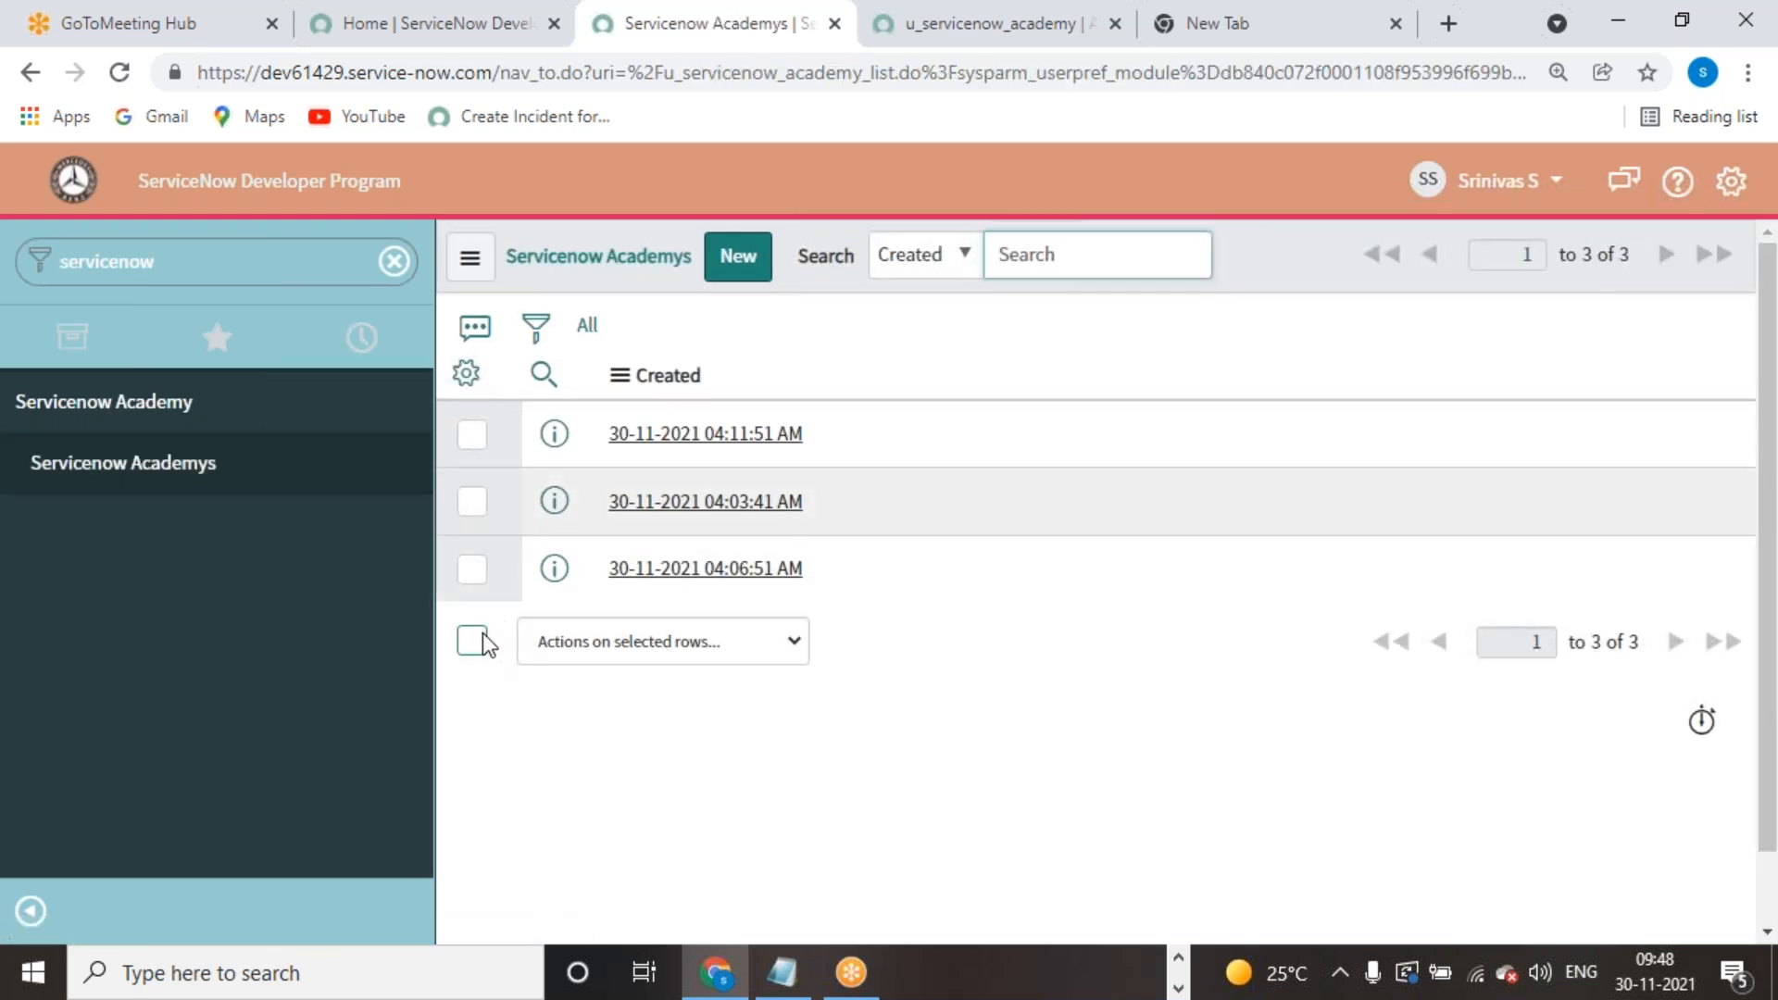
Step: Select all records in the Servicenow Academys list, delete them and confirm the deletion
left_click(481, 639)
left_click(797, 648)
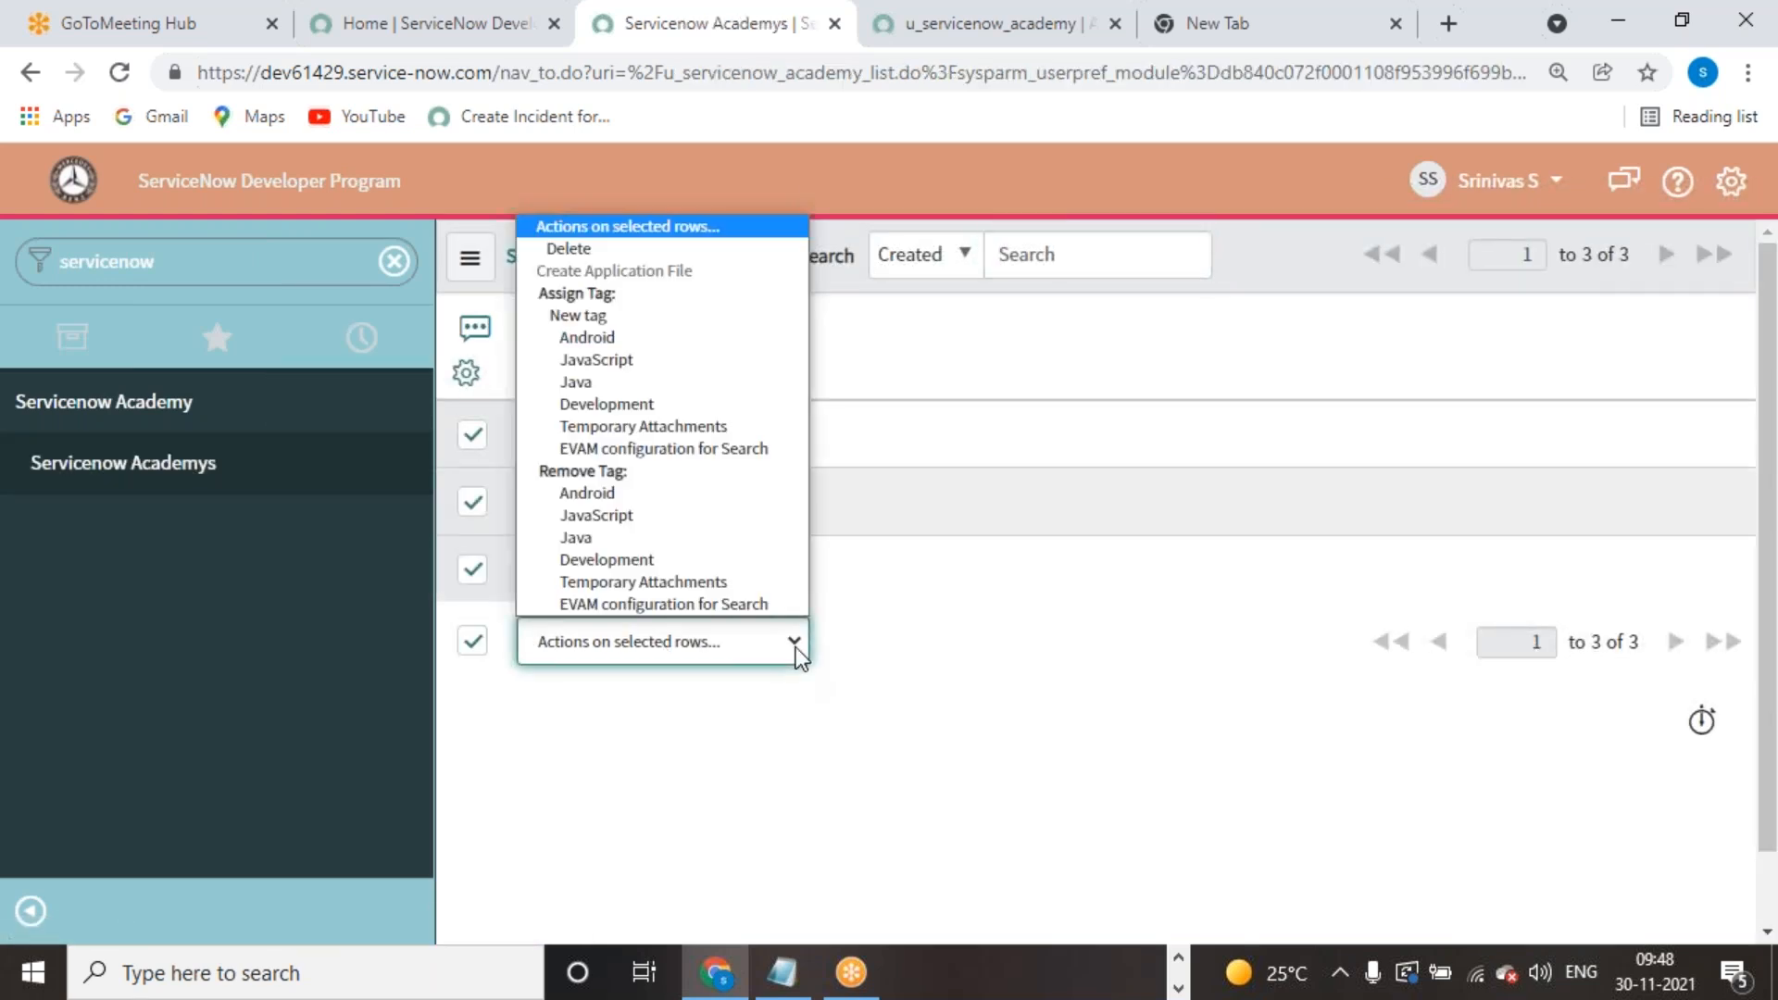
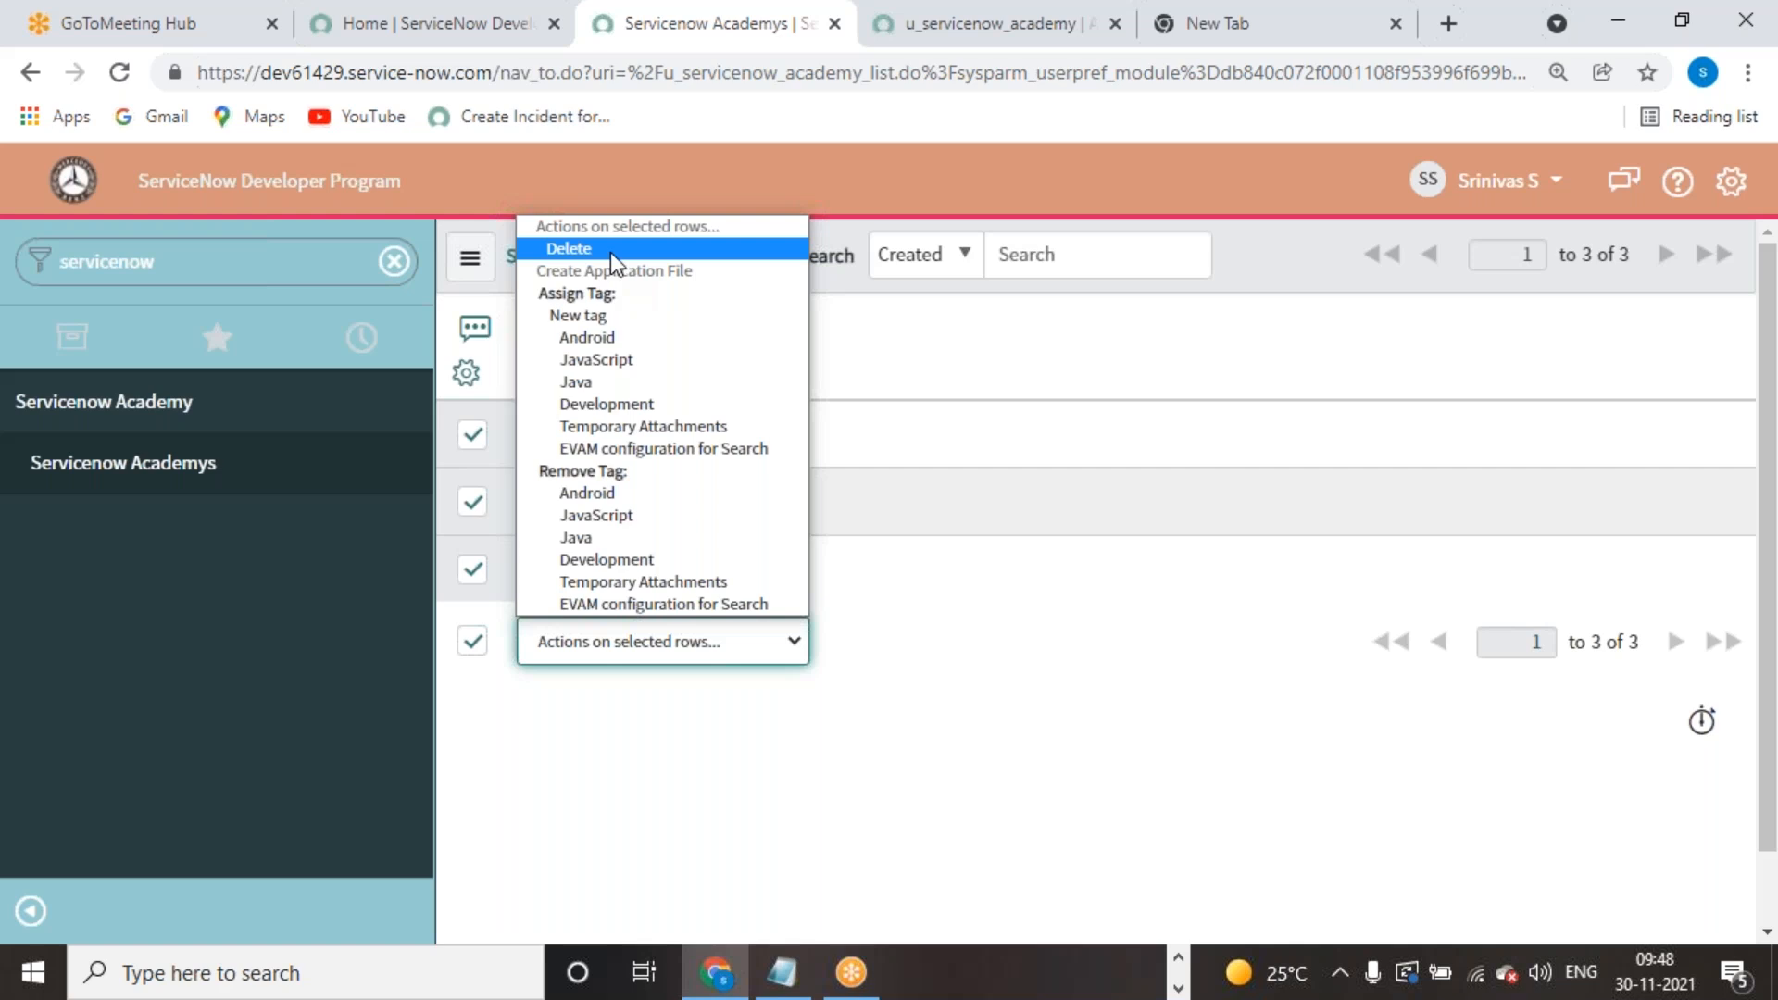
left_click(609, 252)
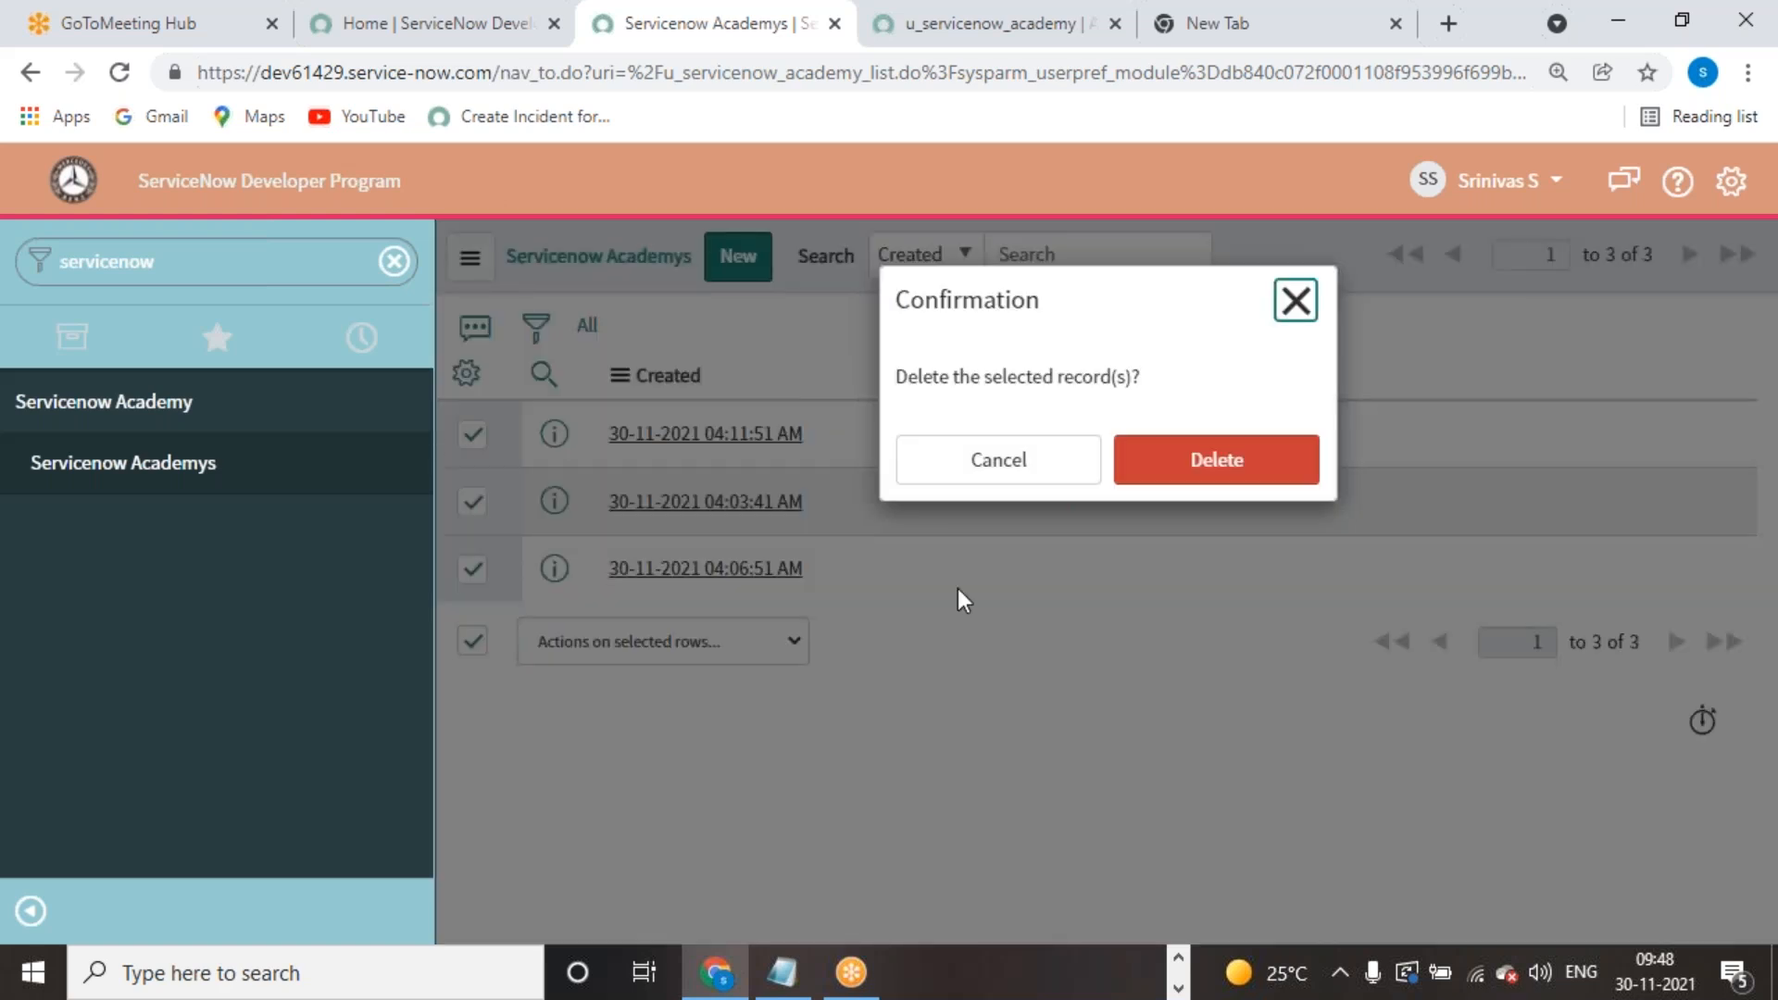
left_click(1254, 463)
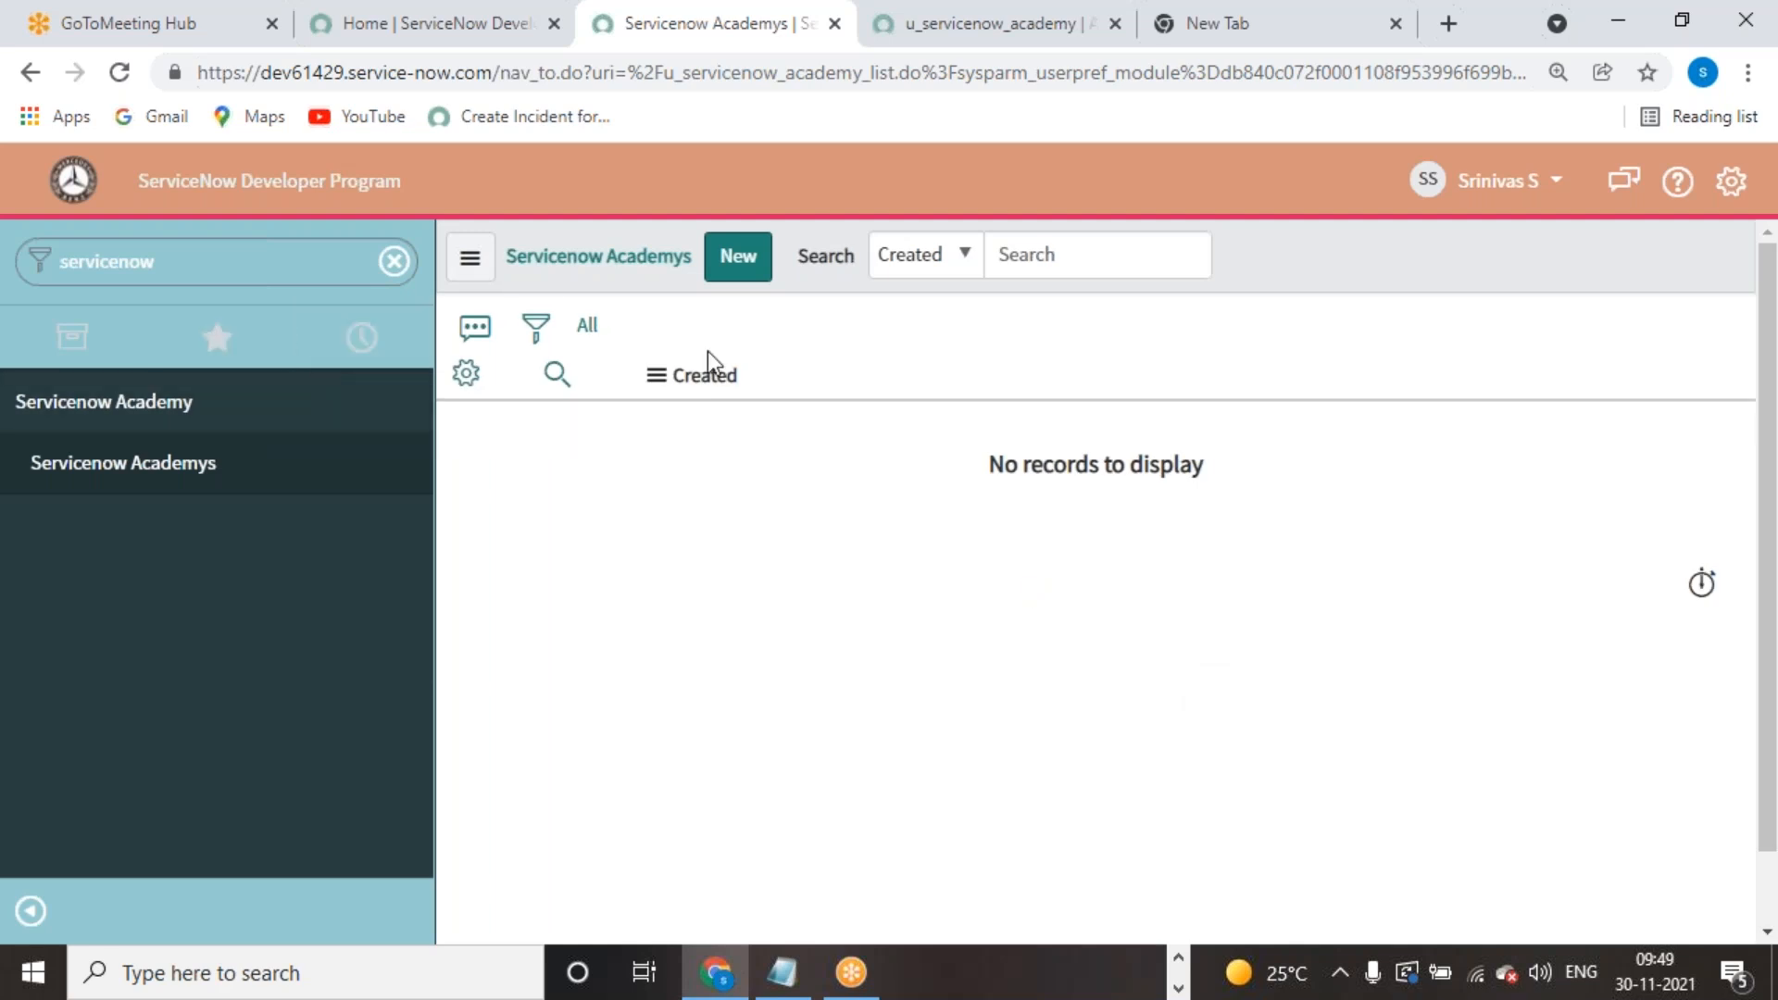
Step: Create and submit a new Servicenow Academy record, and select it in the list to check its row actions
left_click(720, 268)
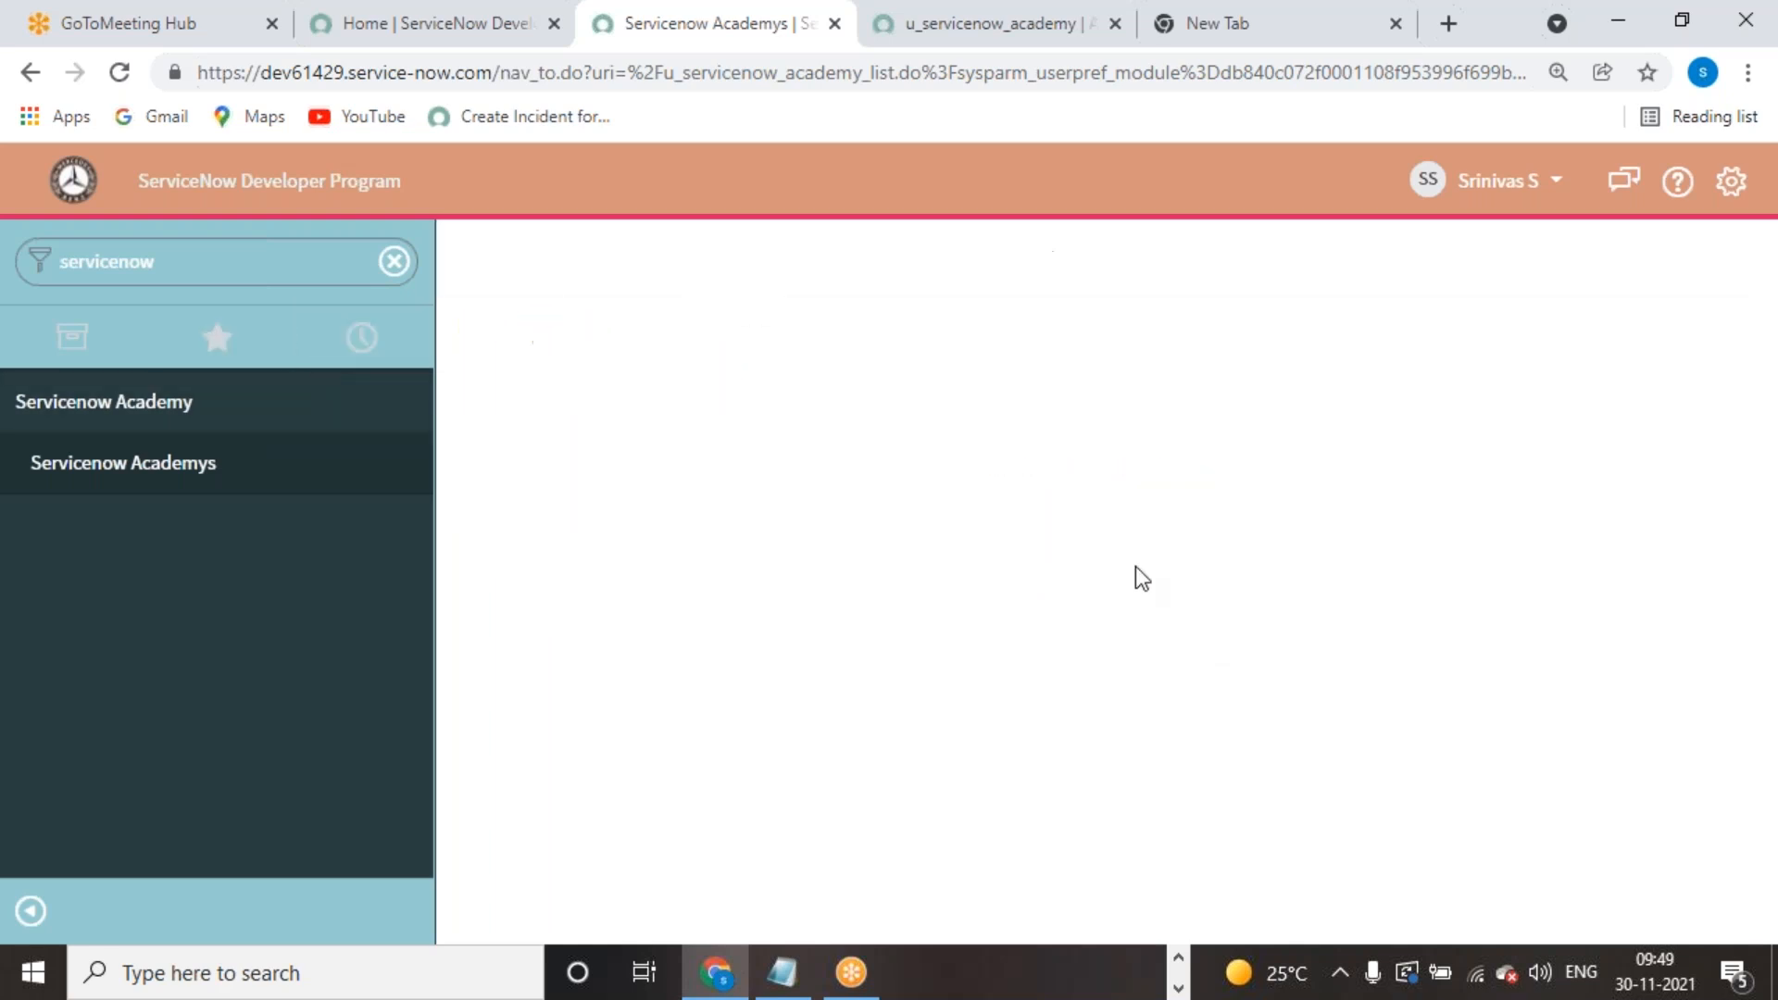
left_click(1701, 257)
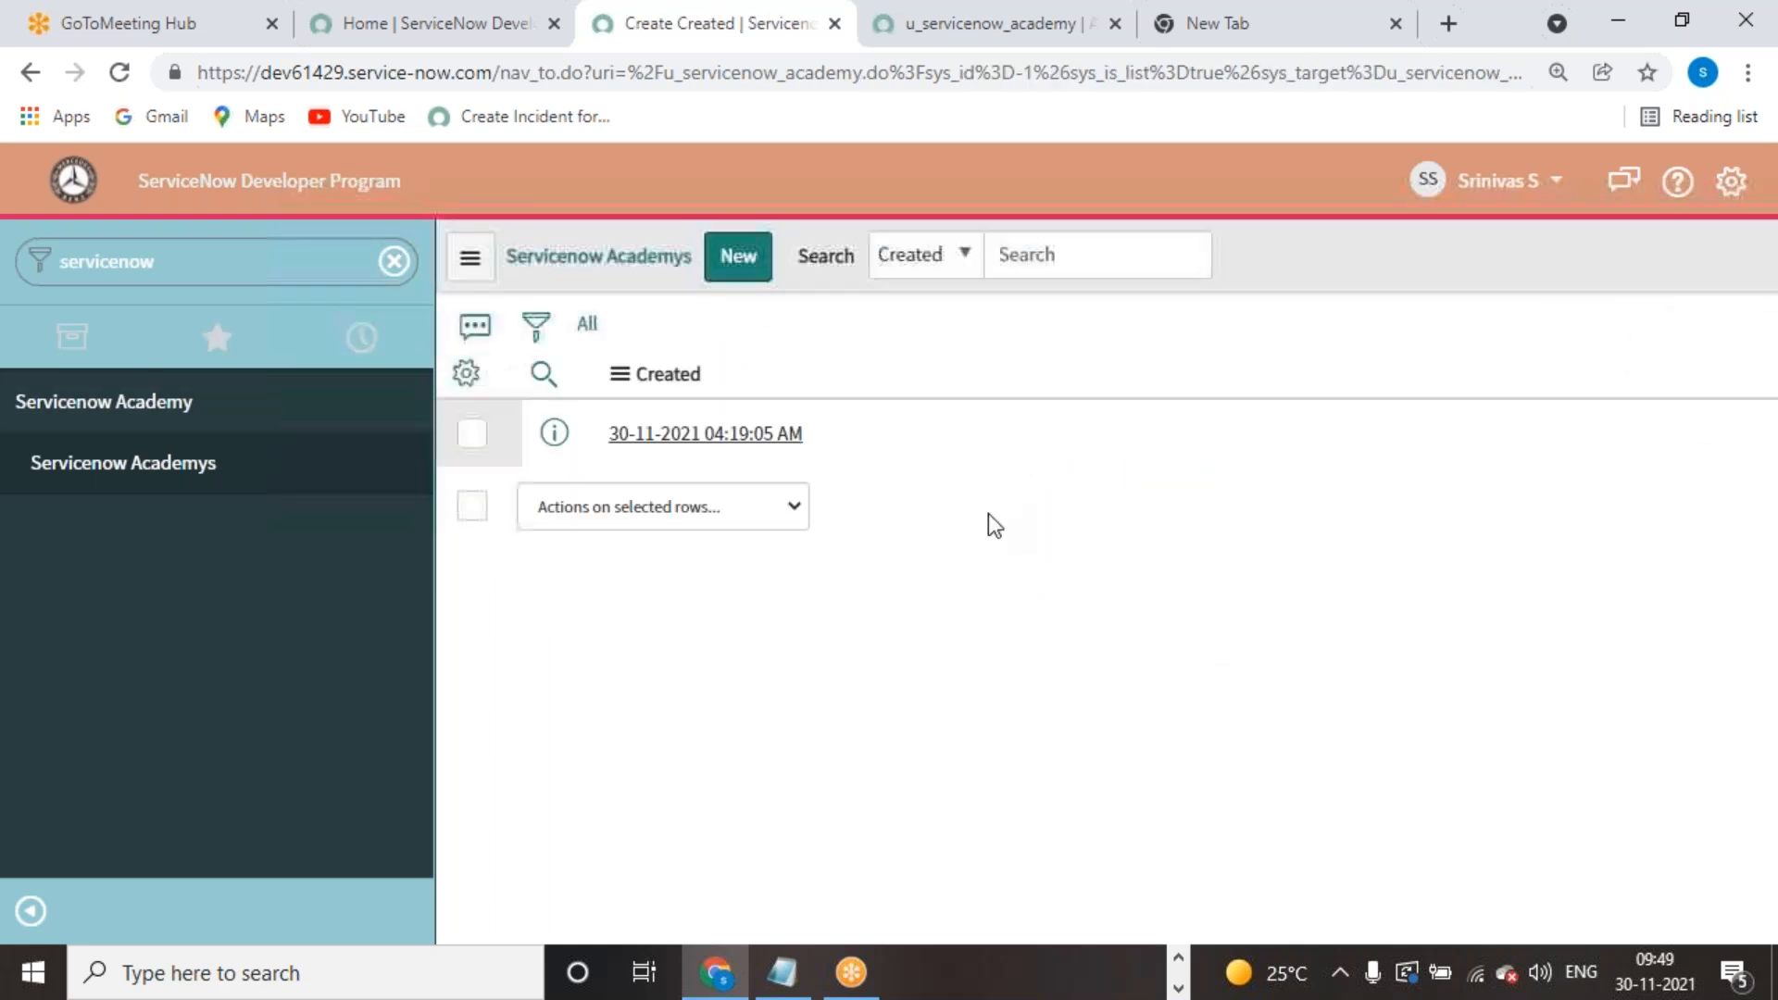
left_click(474, 438)
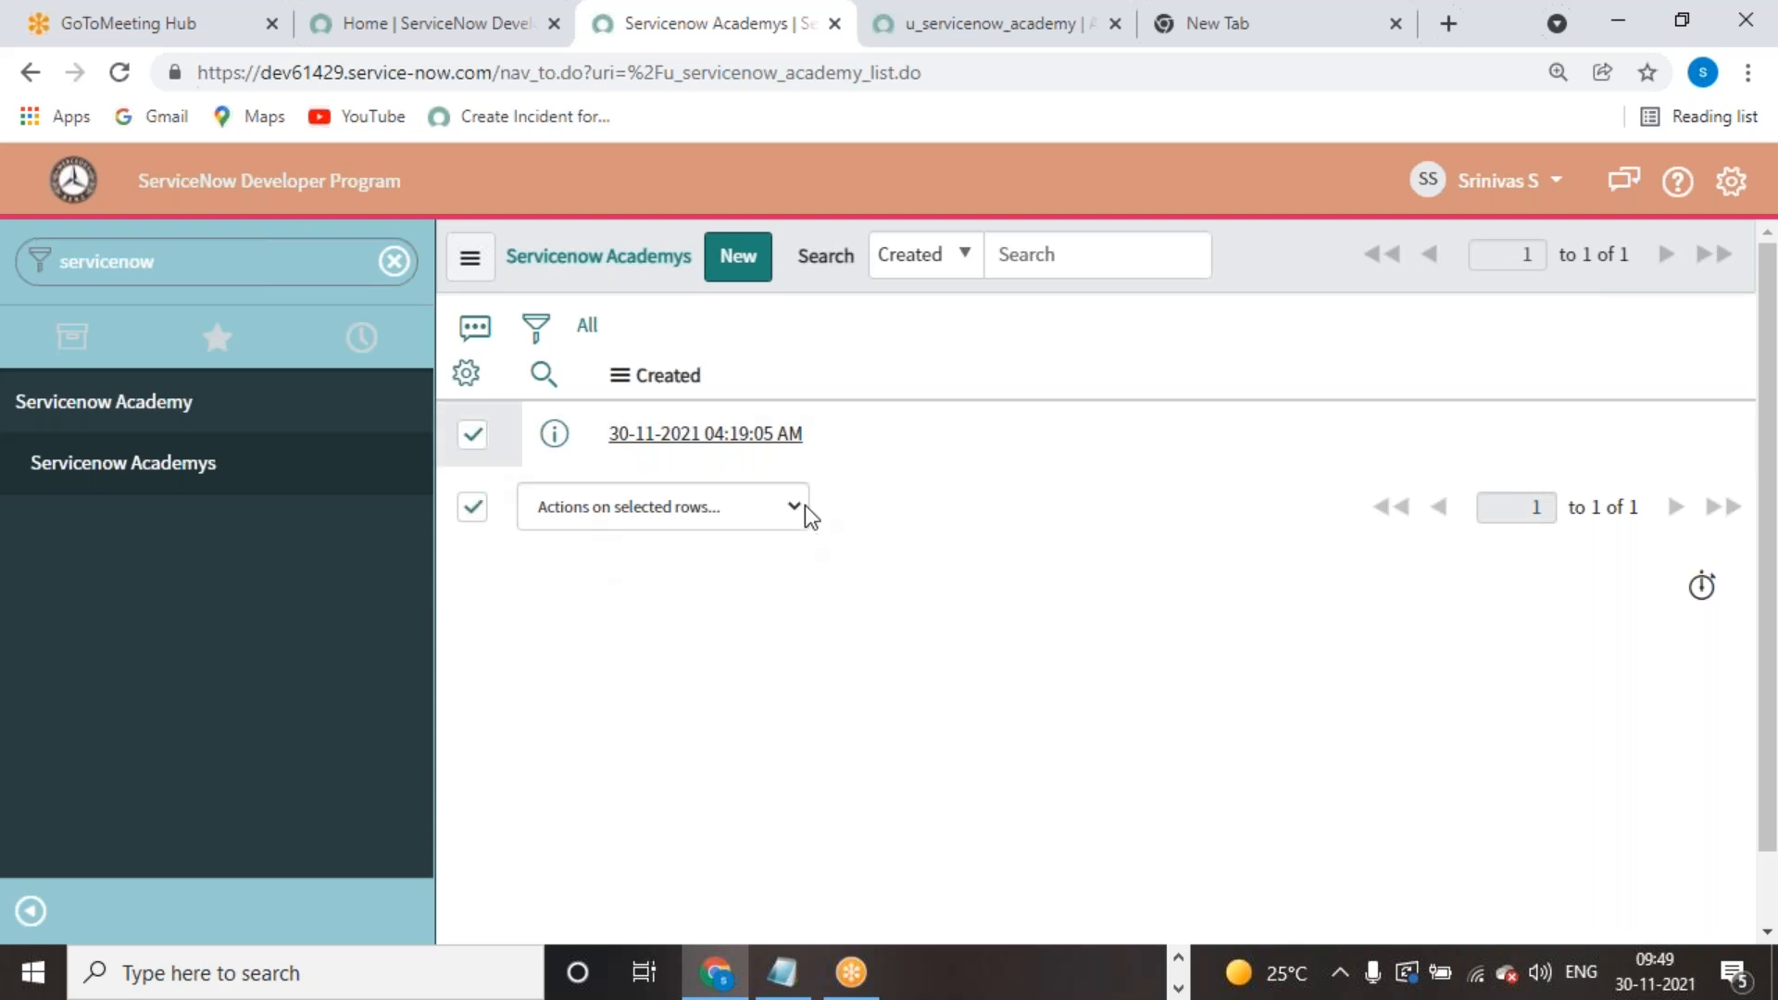
left_click(802, 507)
left_click(884, 483)
Step: End the impersonation and open the Users list by filtering the navigator with "user ad"
left_click(1503, 183)
left_click(1493, 278)
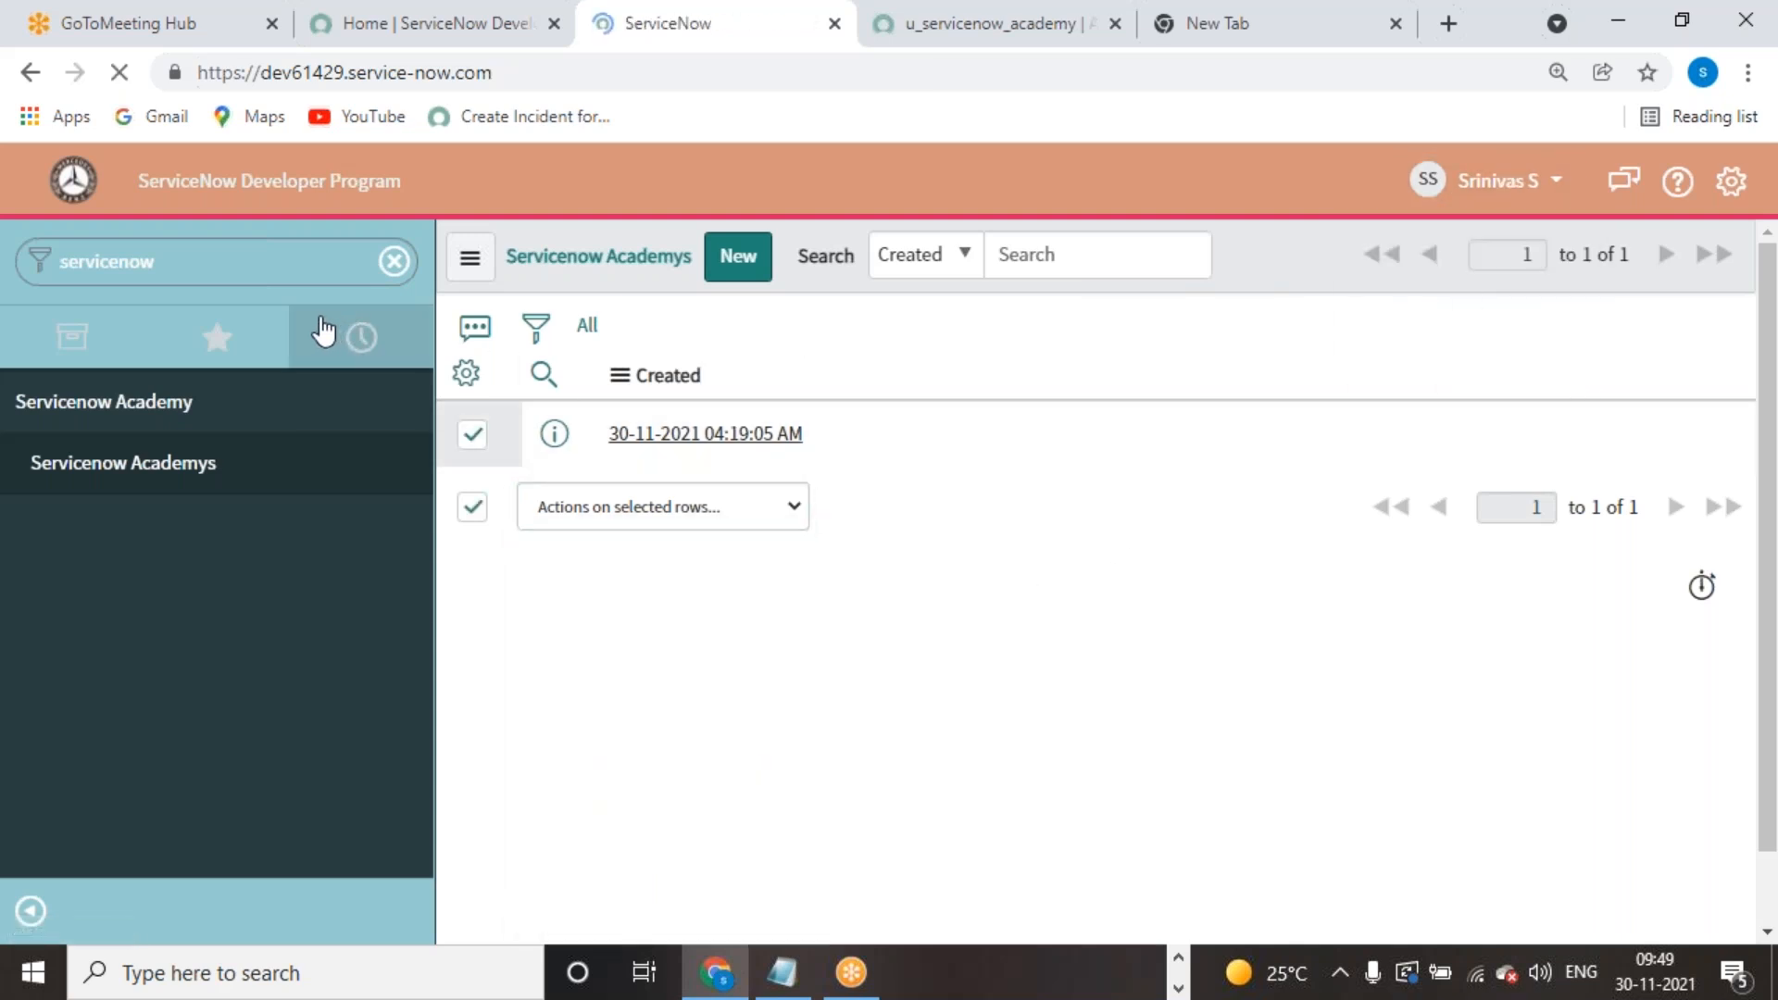
left_click(253, 264)
type("user ad")
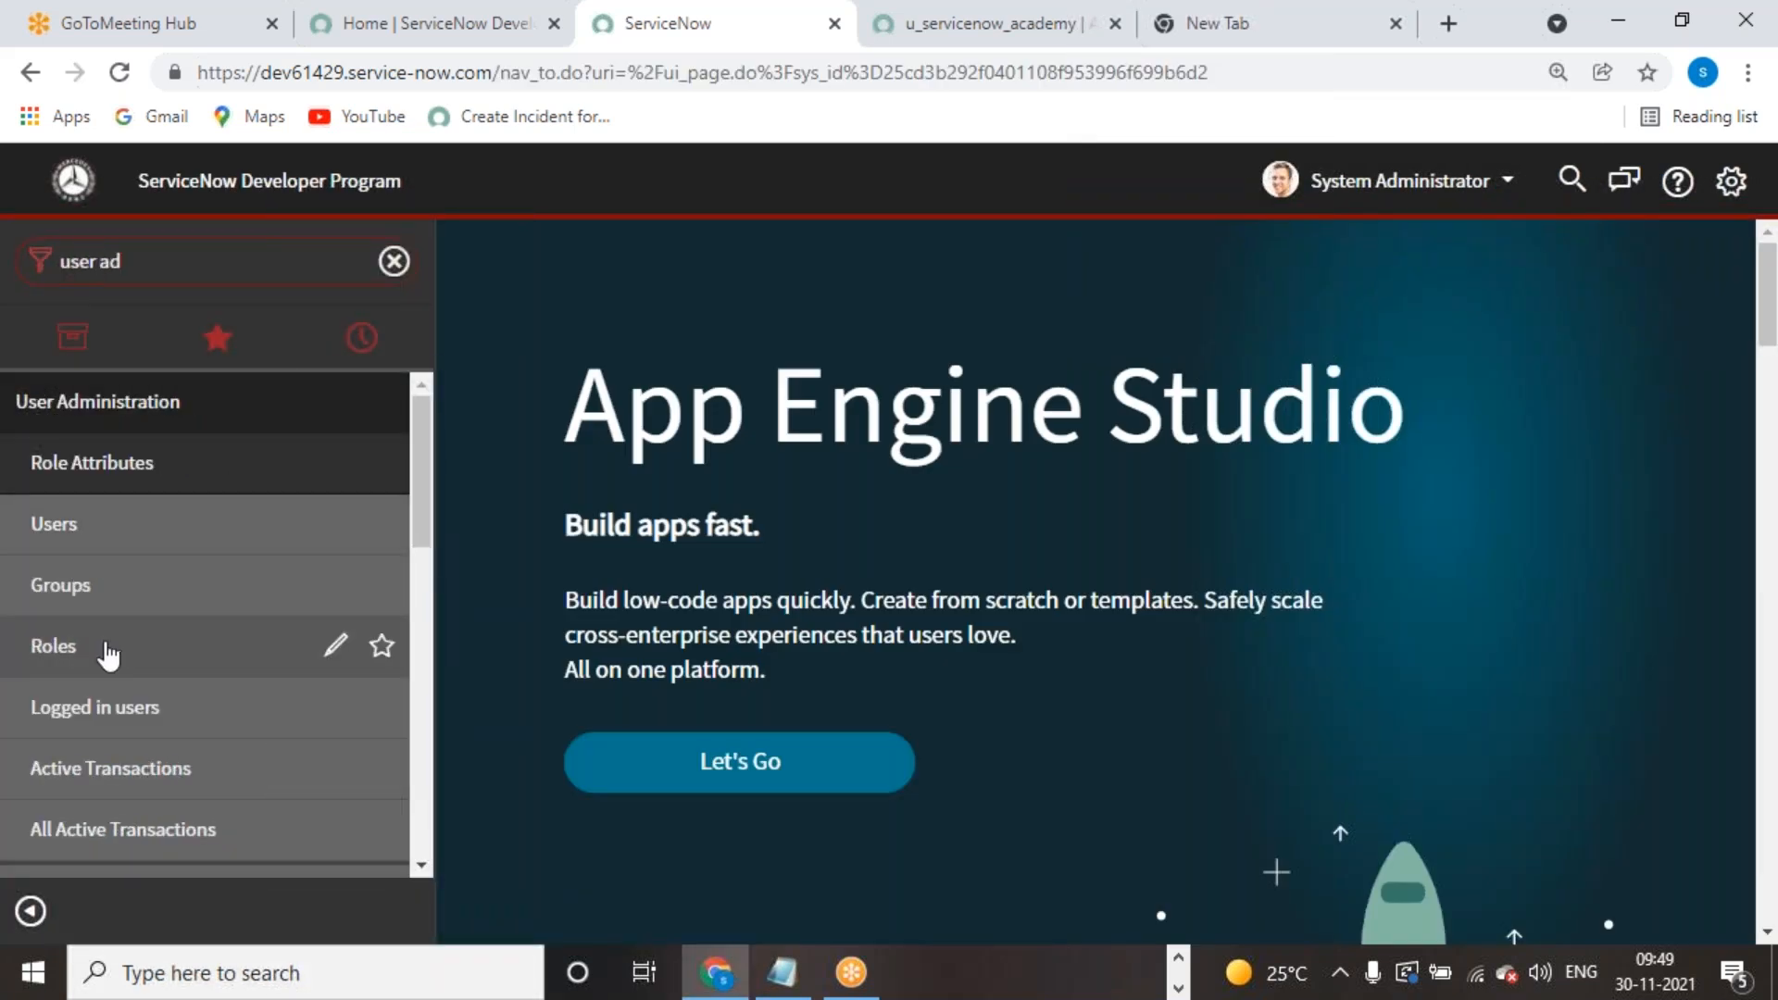
left_click(42, 526)
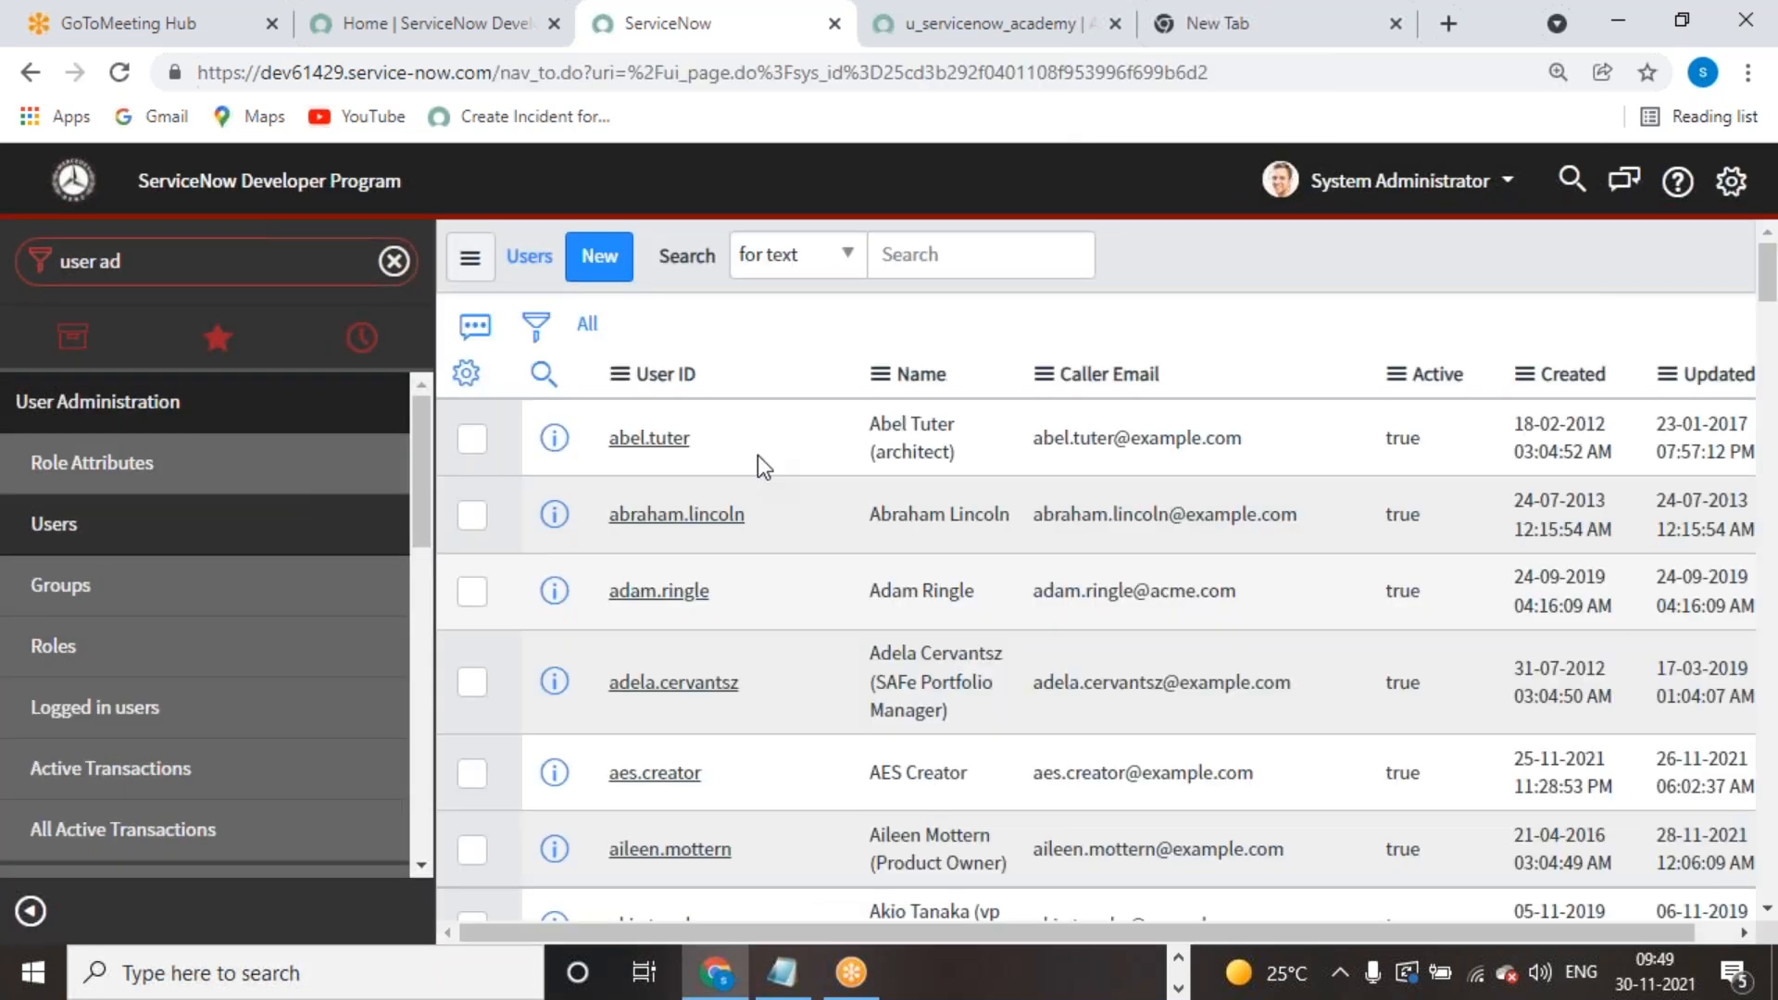
Step: Filter the Users list by part of the test user's ID and open that user's record
left_click(689, 435)
type("*srin")
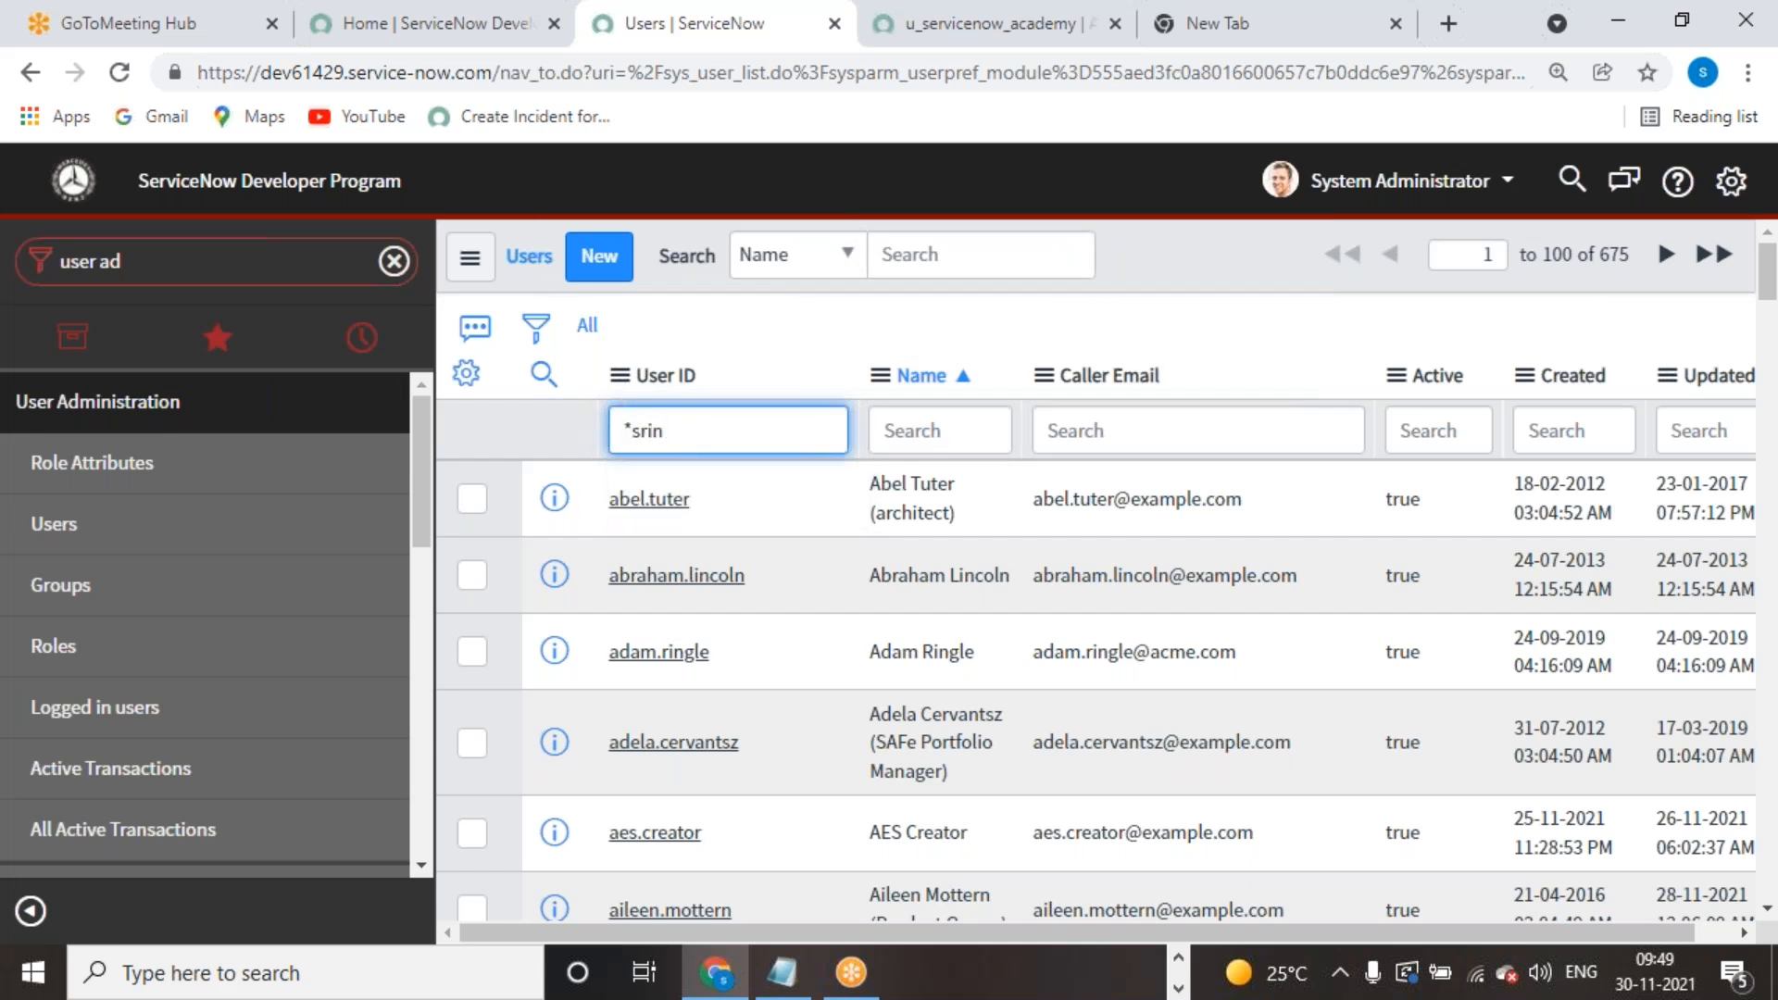
key("Return")
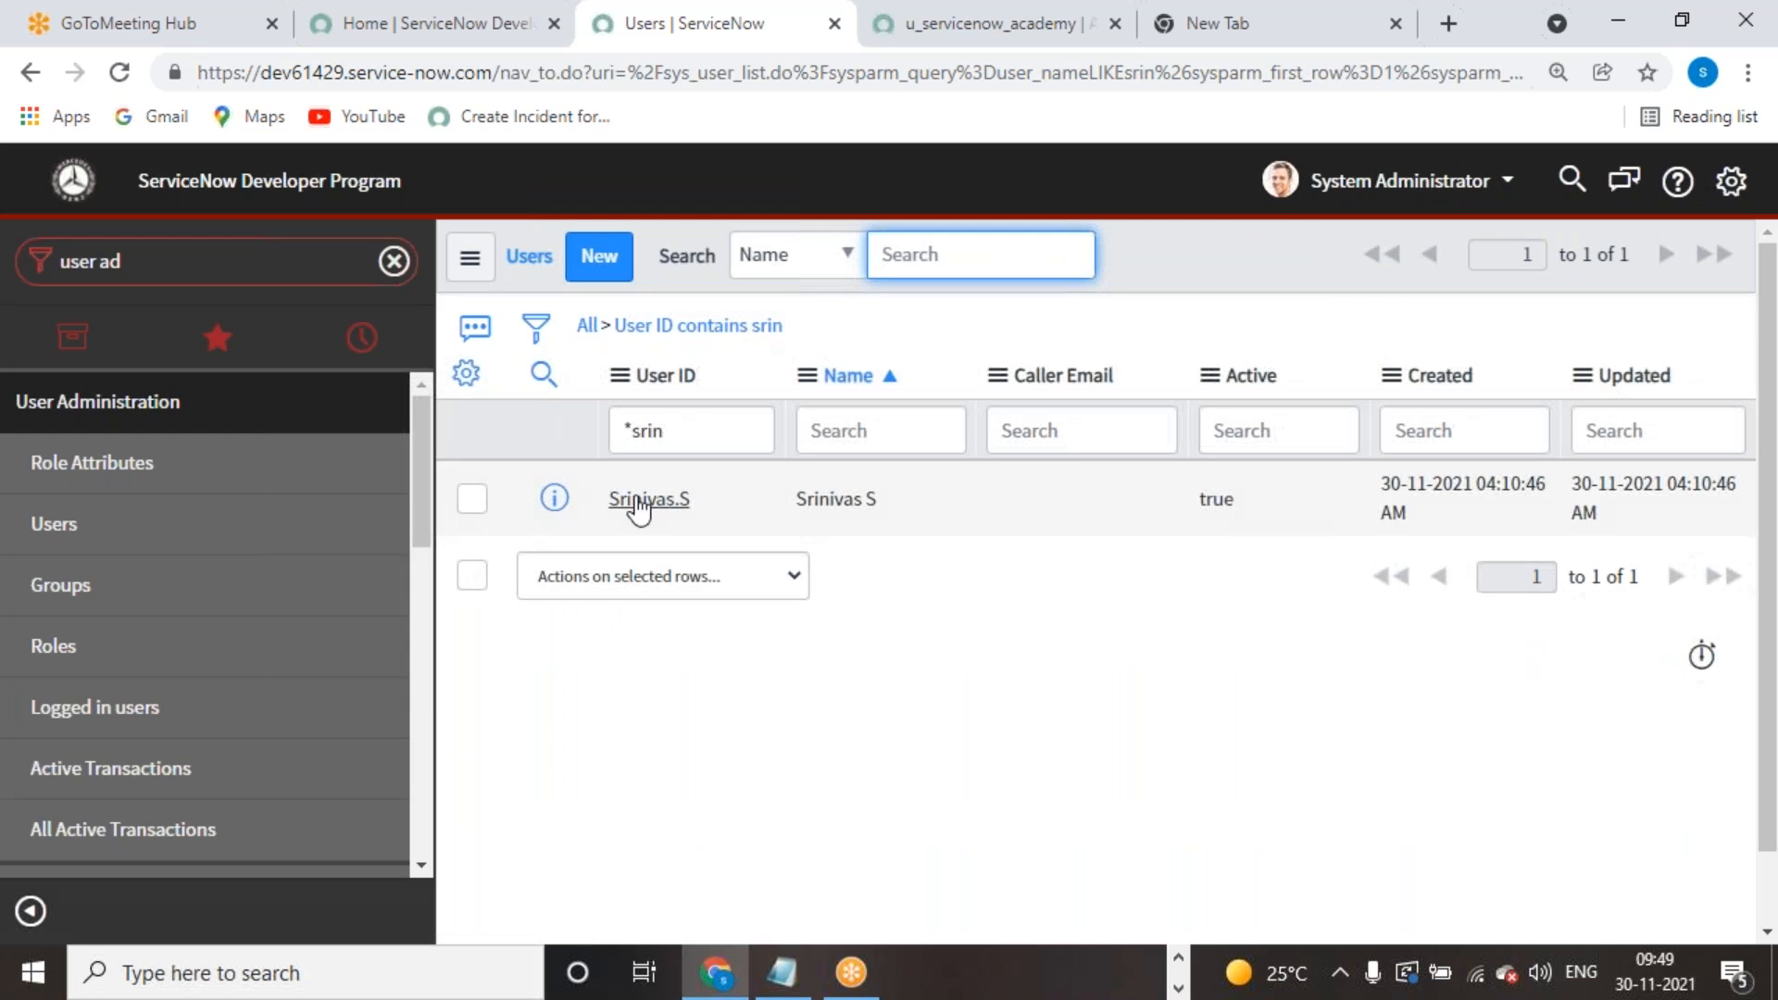
left_click(649, 498)
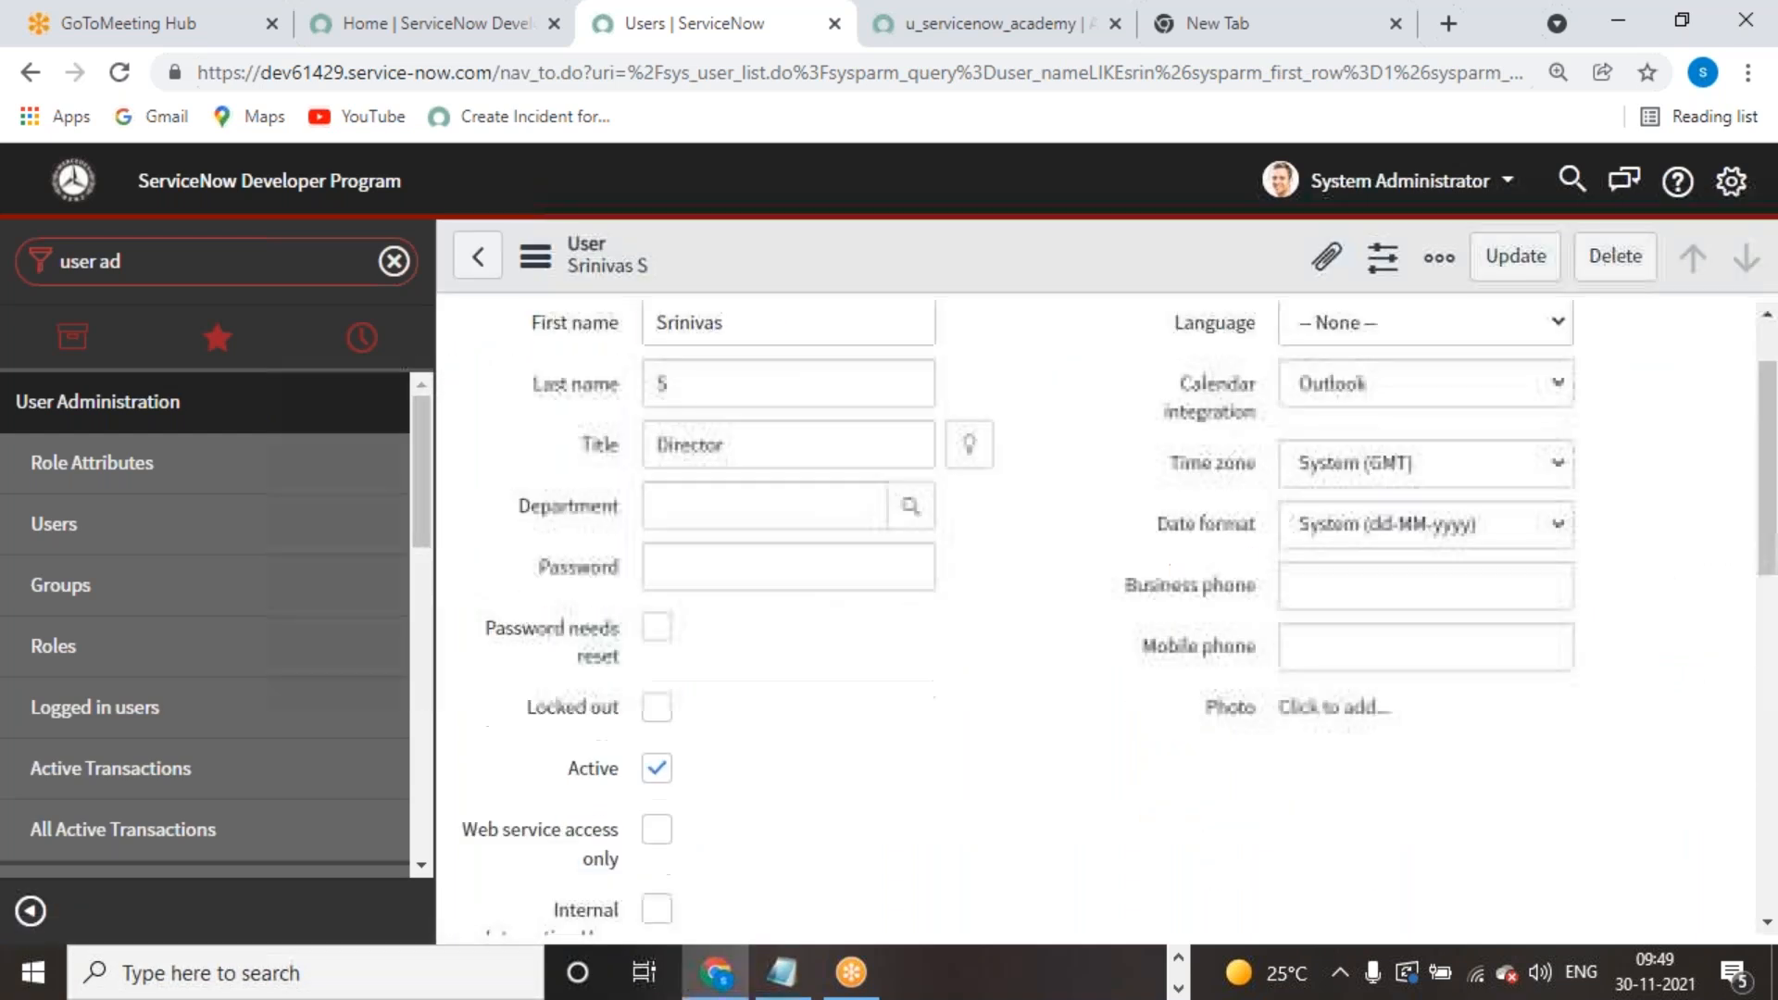
Step: Remove the servicenow_academy_admin role from the test user and confirm the removal
scroll(941, 667, "down", 10)
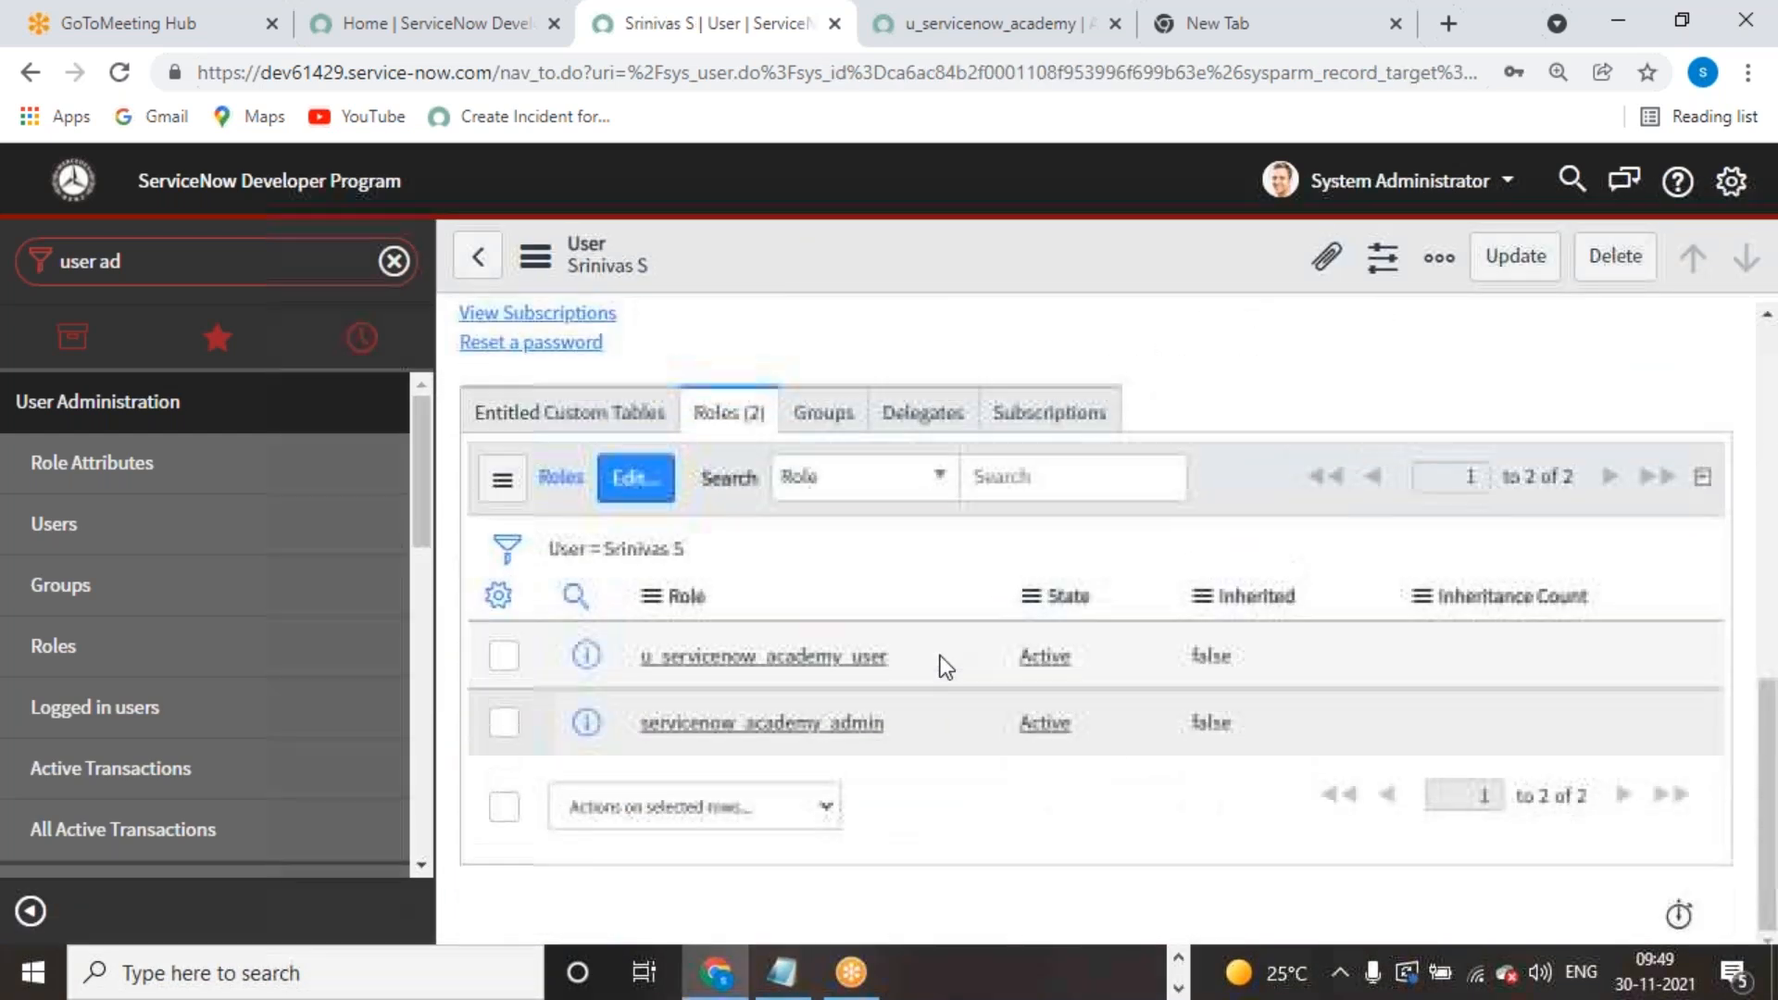
left_click(505, 722)
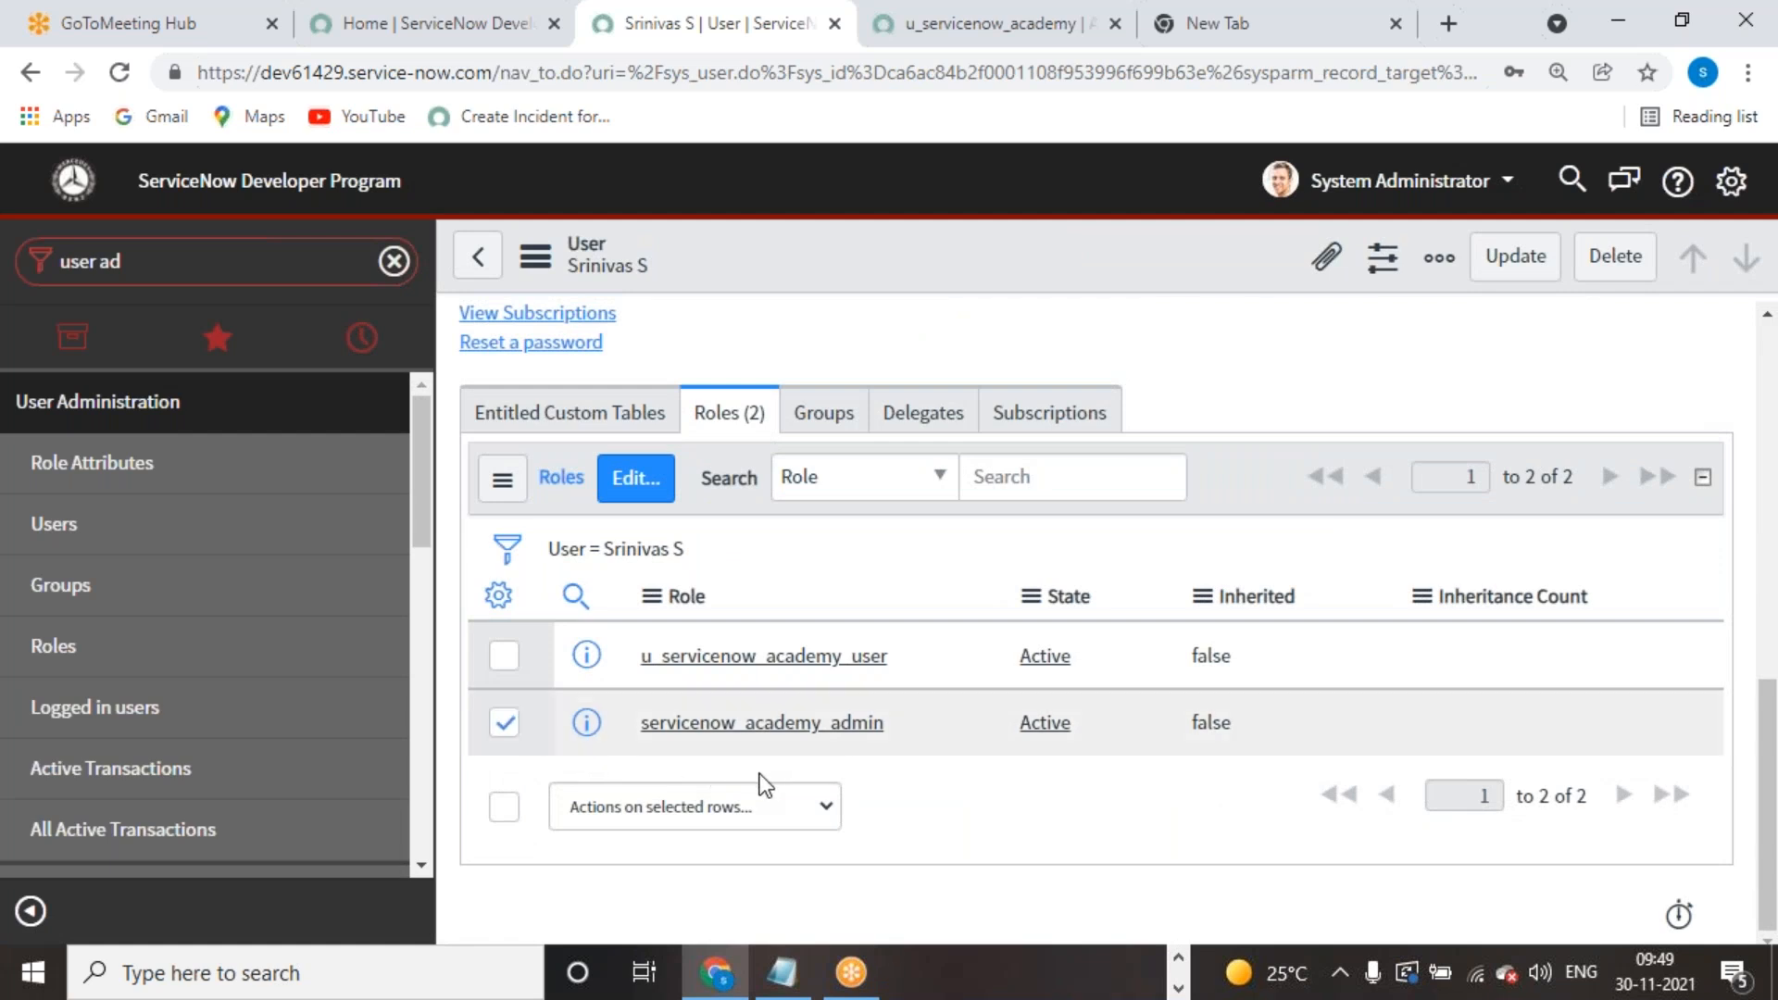
left_click(820, 805)
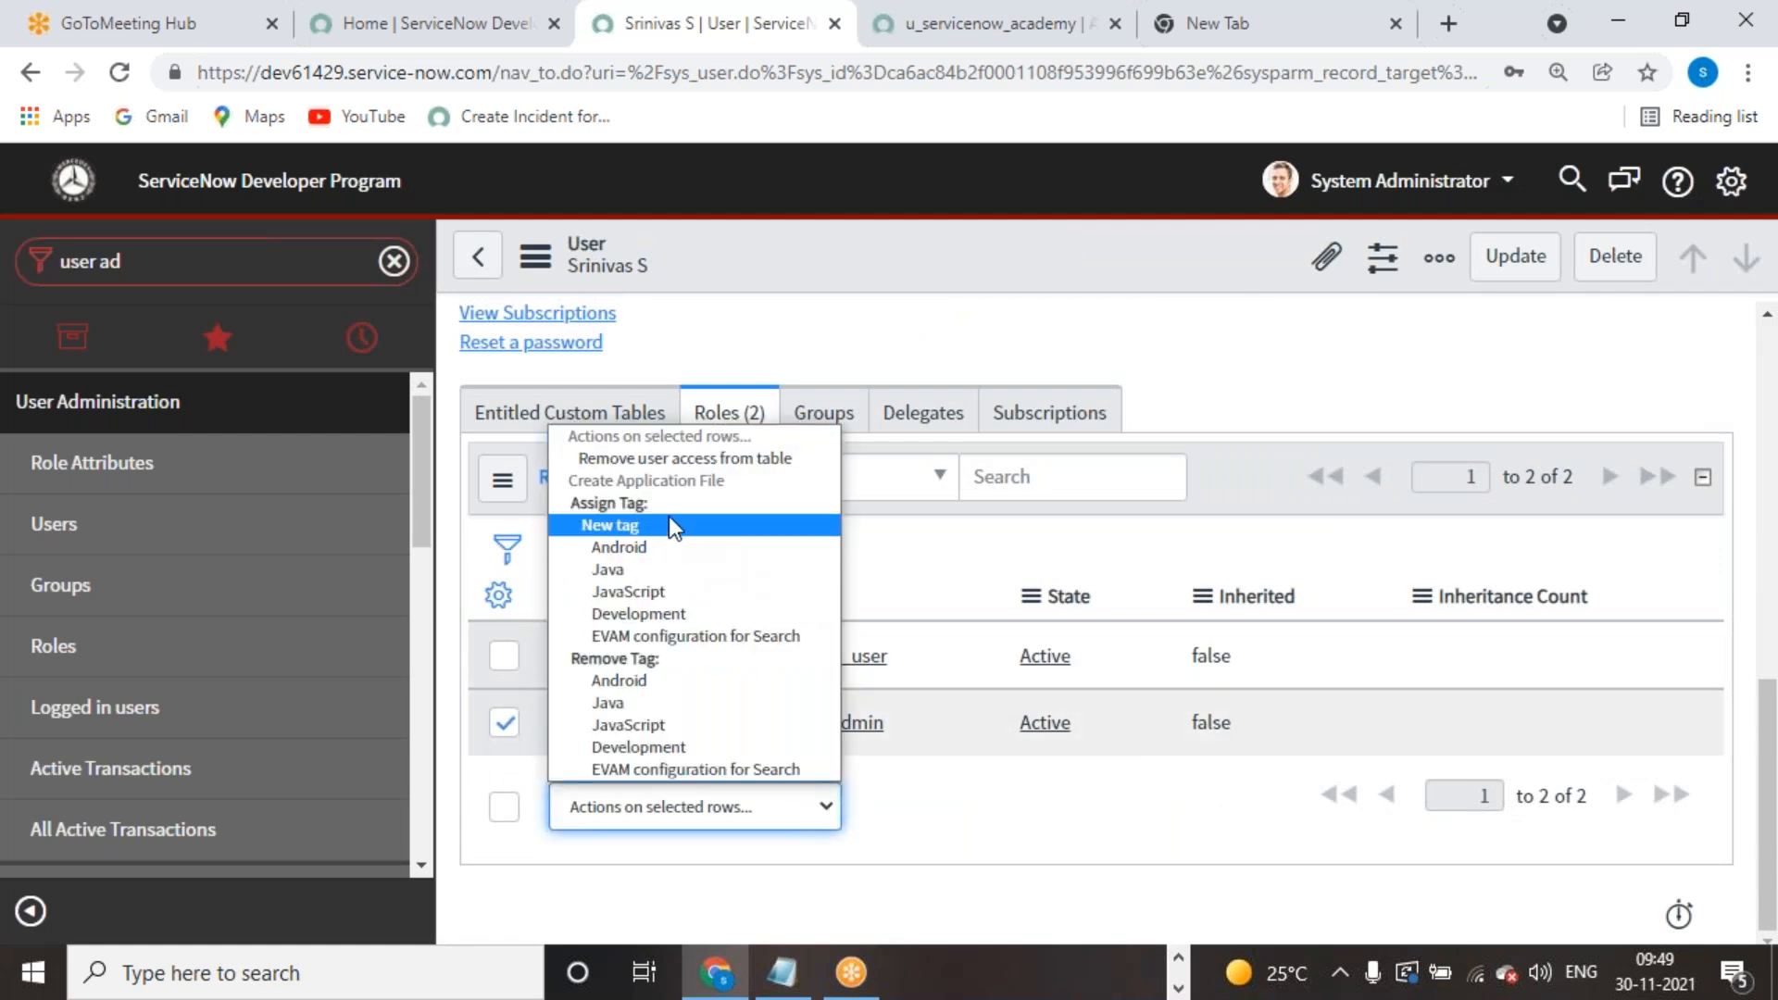
left_click(669, 465)
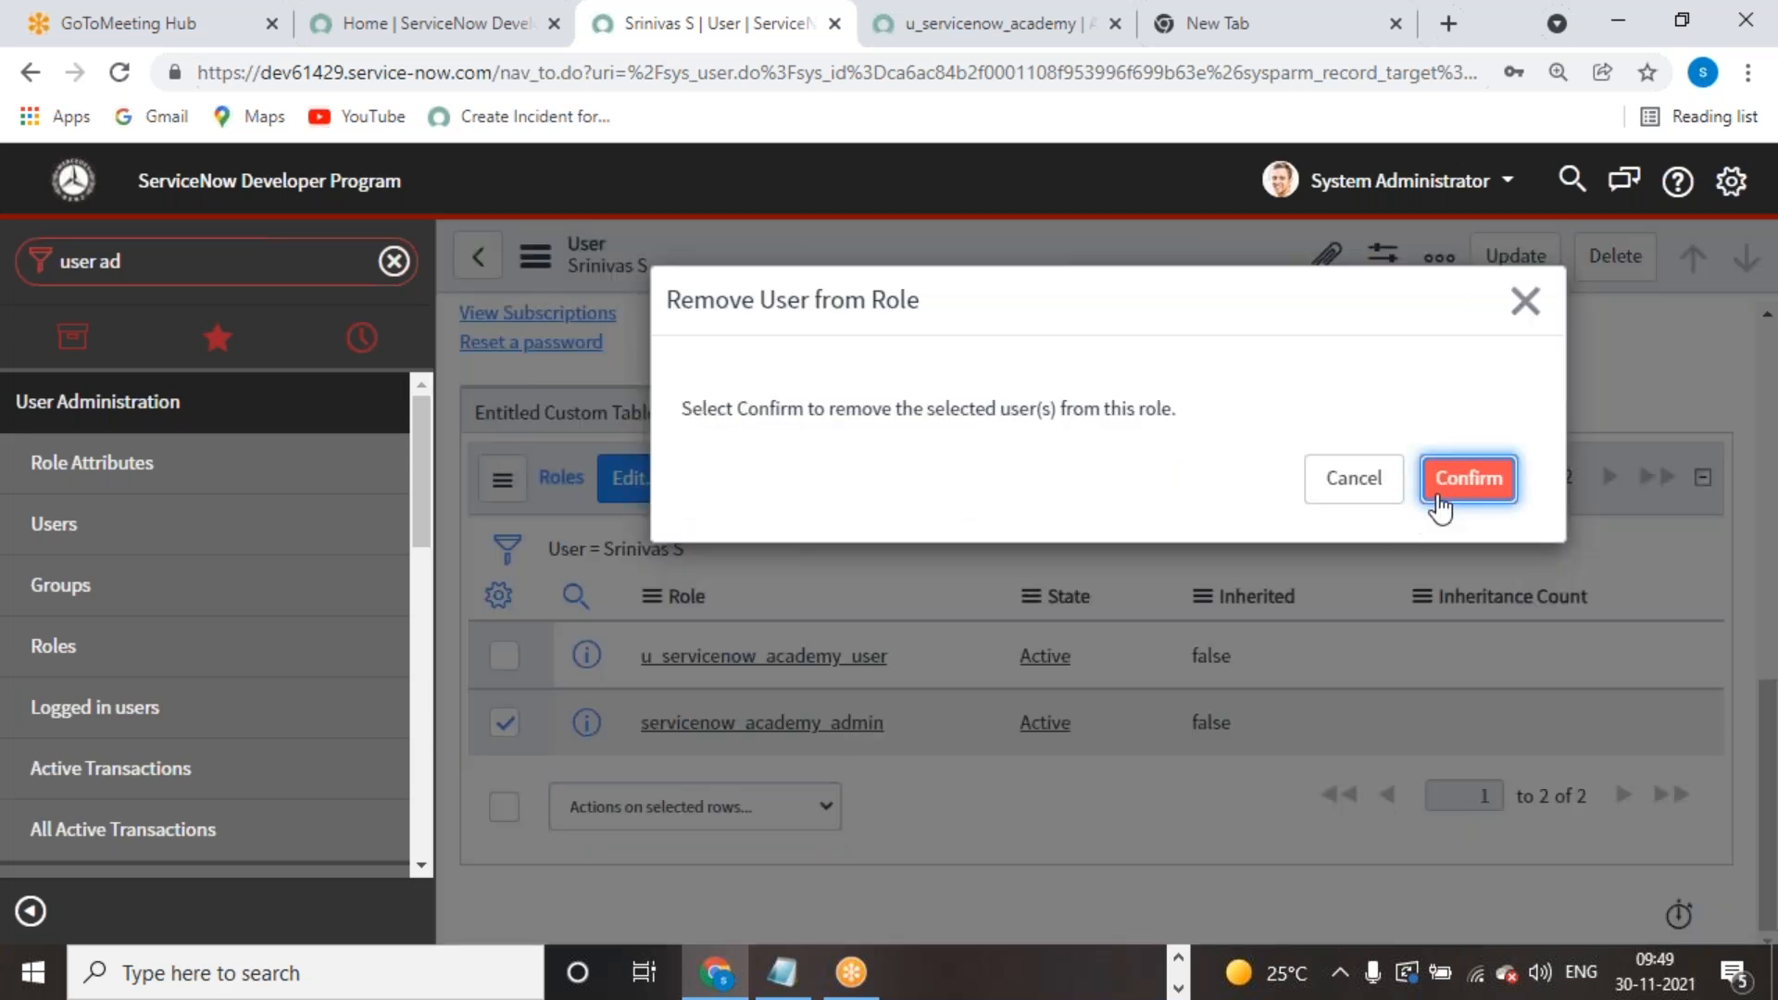
key("Return")
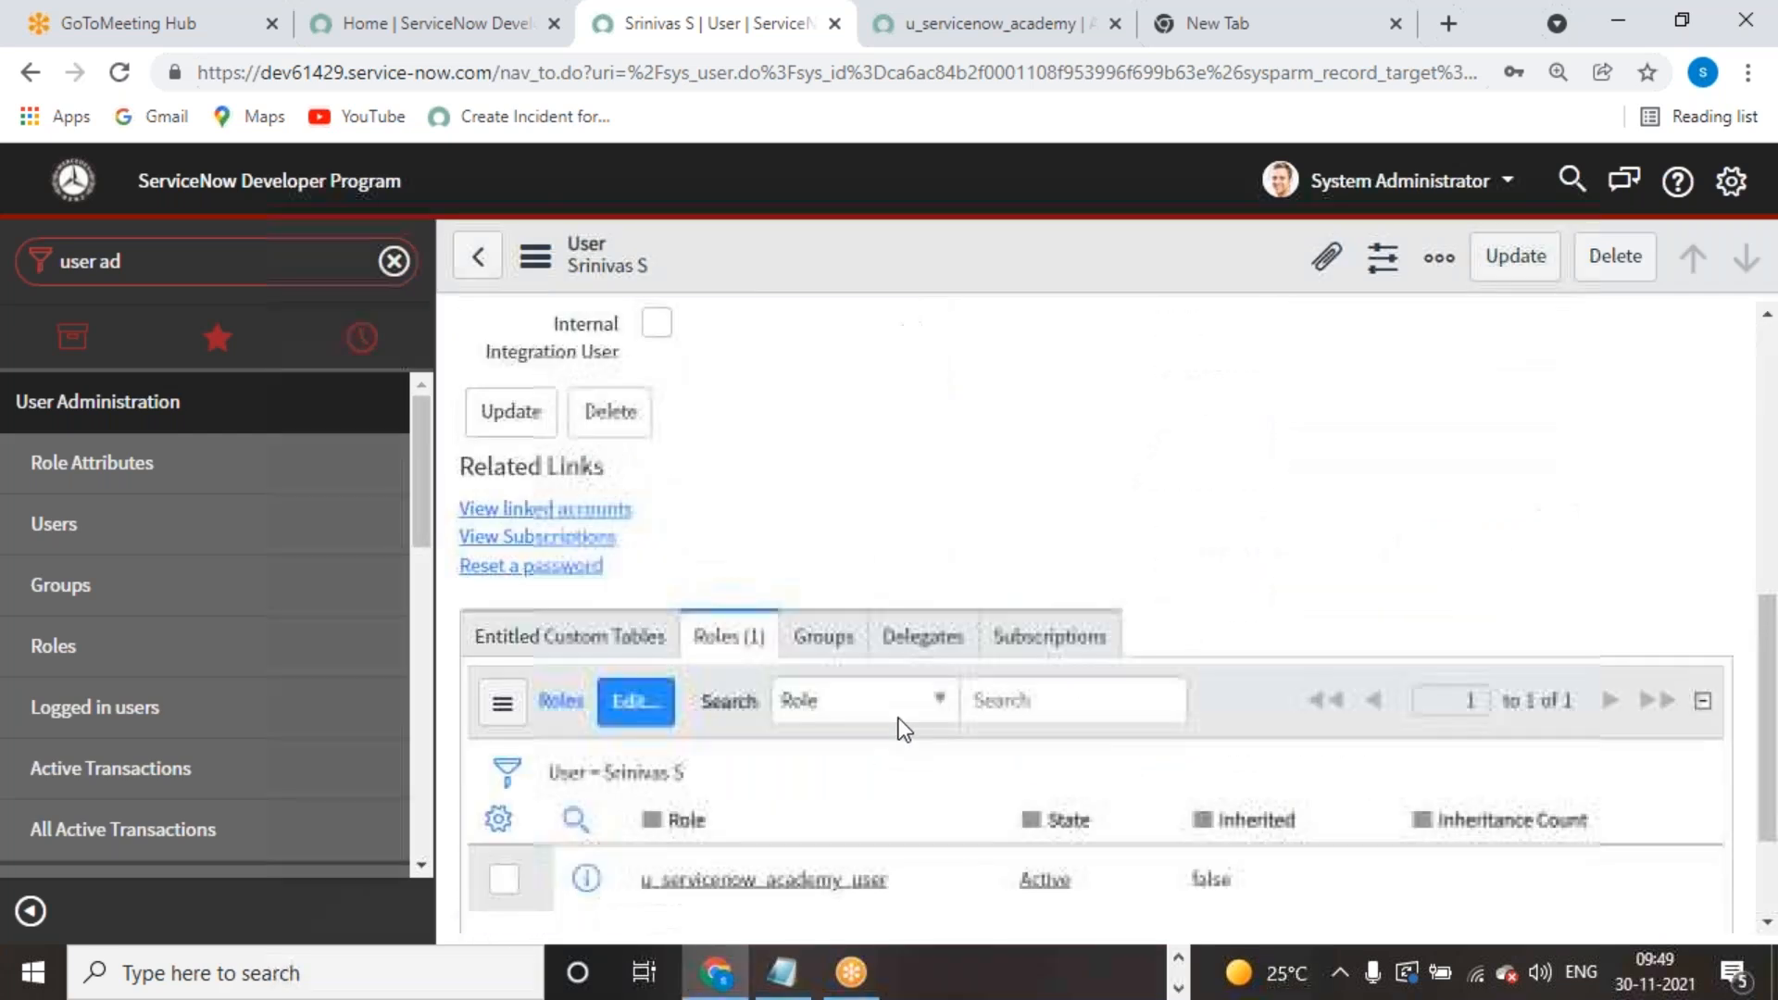
Step: Update the test user's record and accept the browser's offer to save the password on this device
scroll(1150, 548, "up", 3)
scroll(1204, 519, "down", 3)
scroll(1407, 419, "up", 5)
scroll(1411, 418, "up", 2)
left_click(1515, 256)
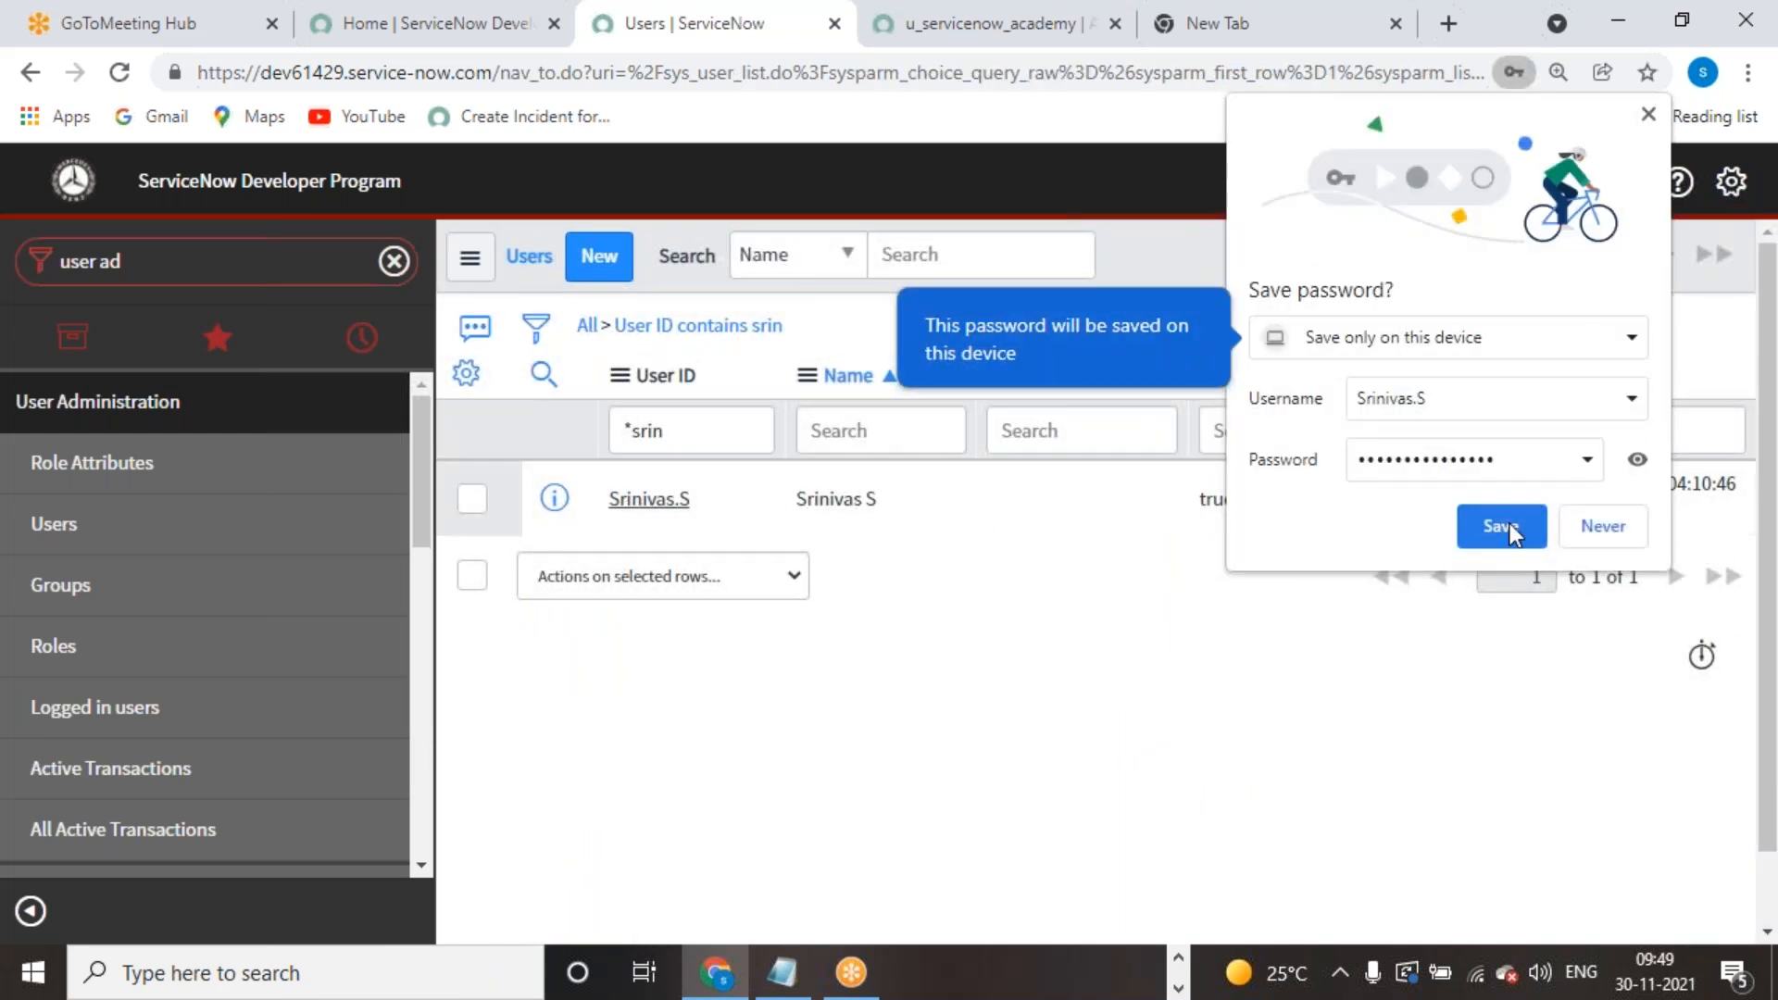
left_click(1509, 524)
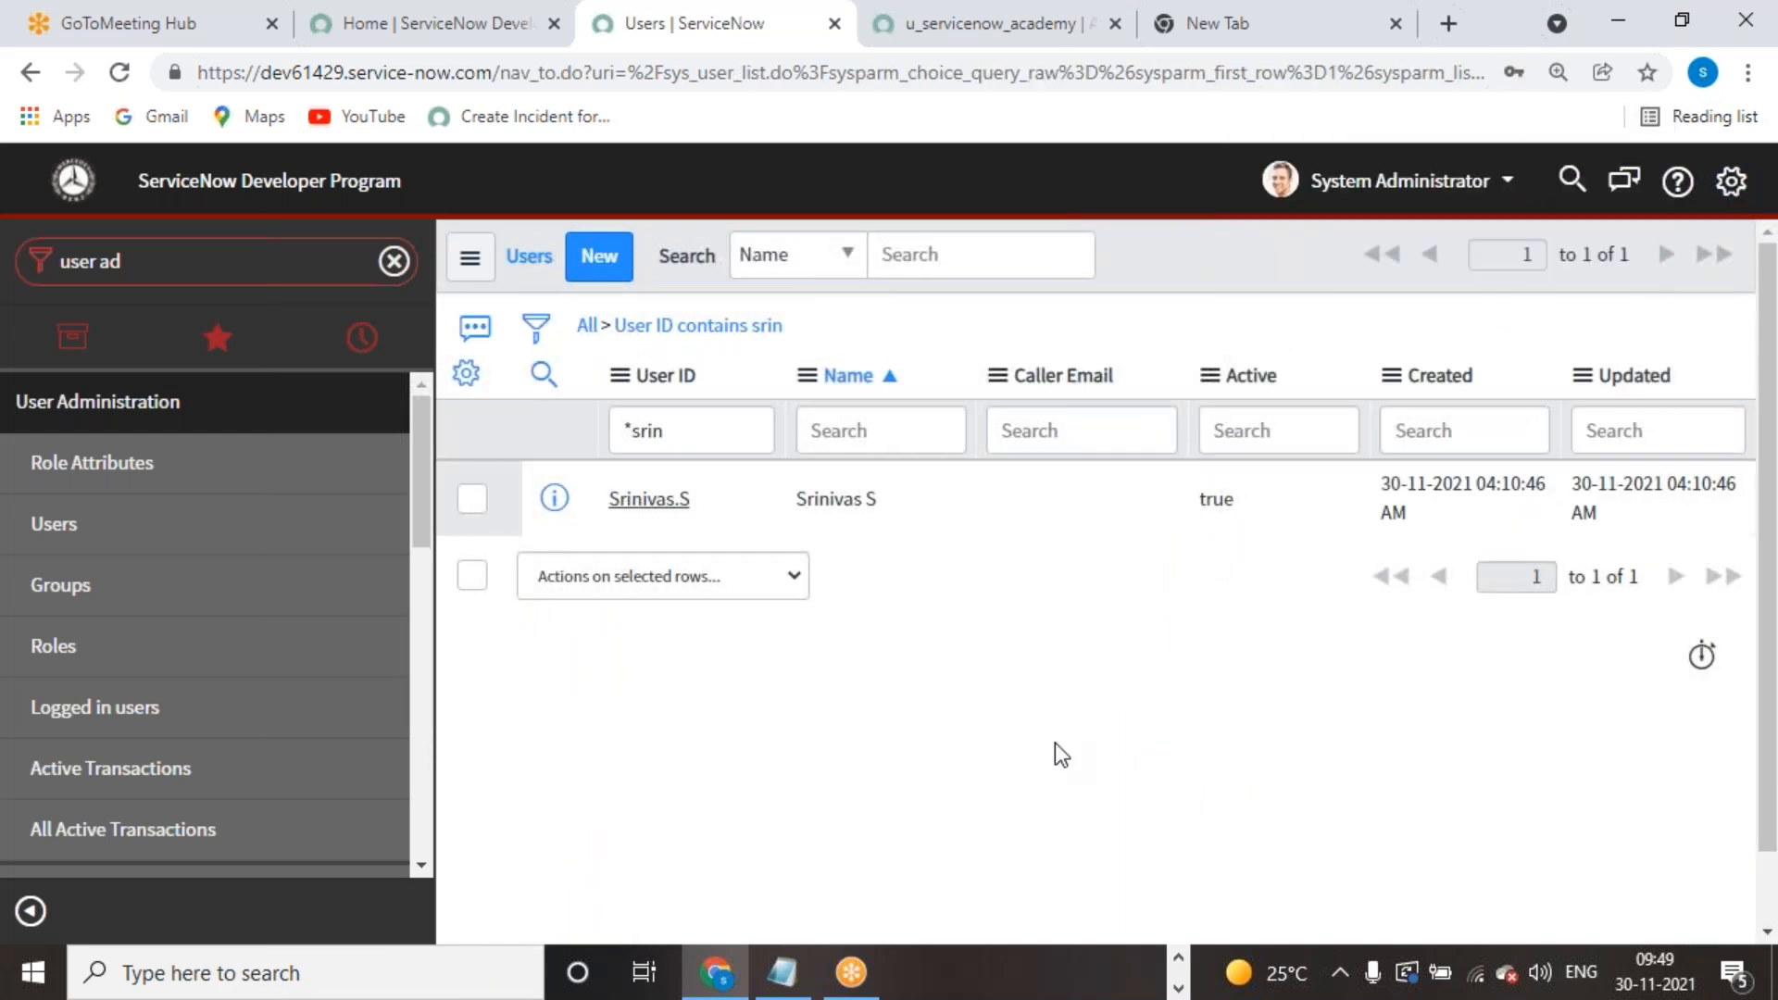
Step: Find the test user in the impersonation dialog and impersonate that user again
left_click(271, 259)
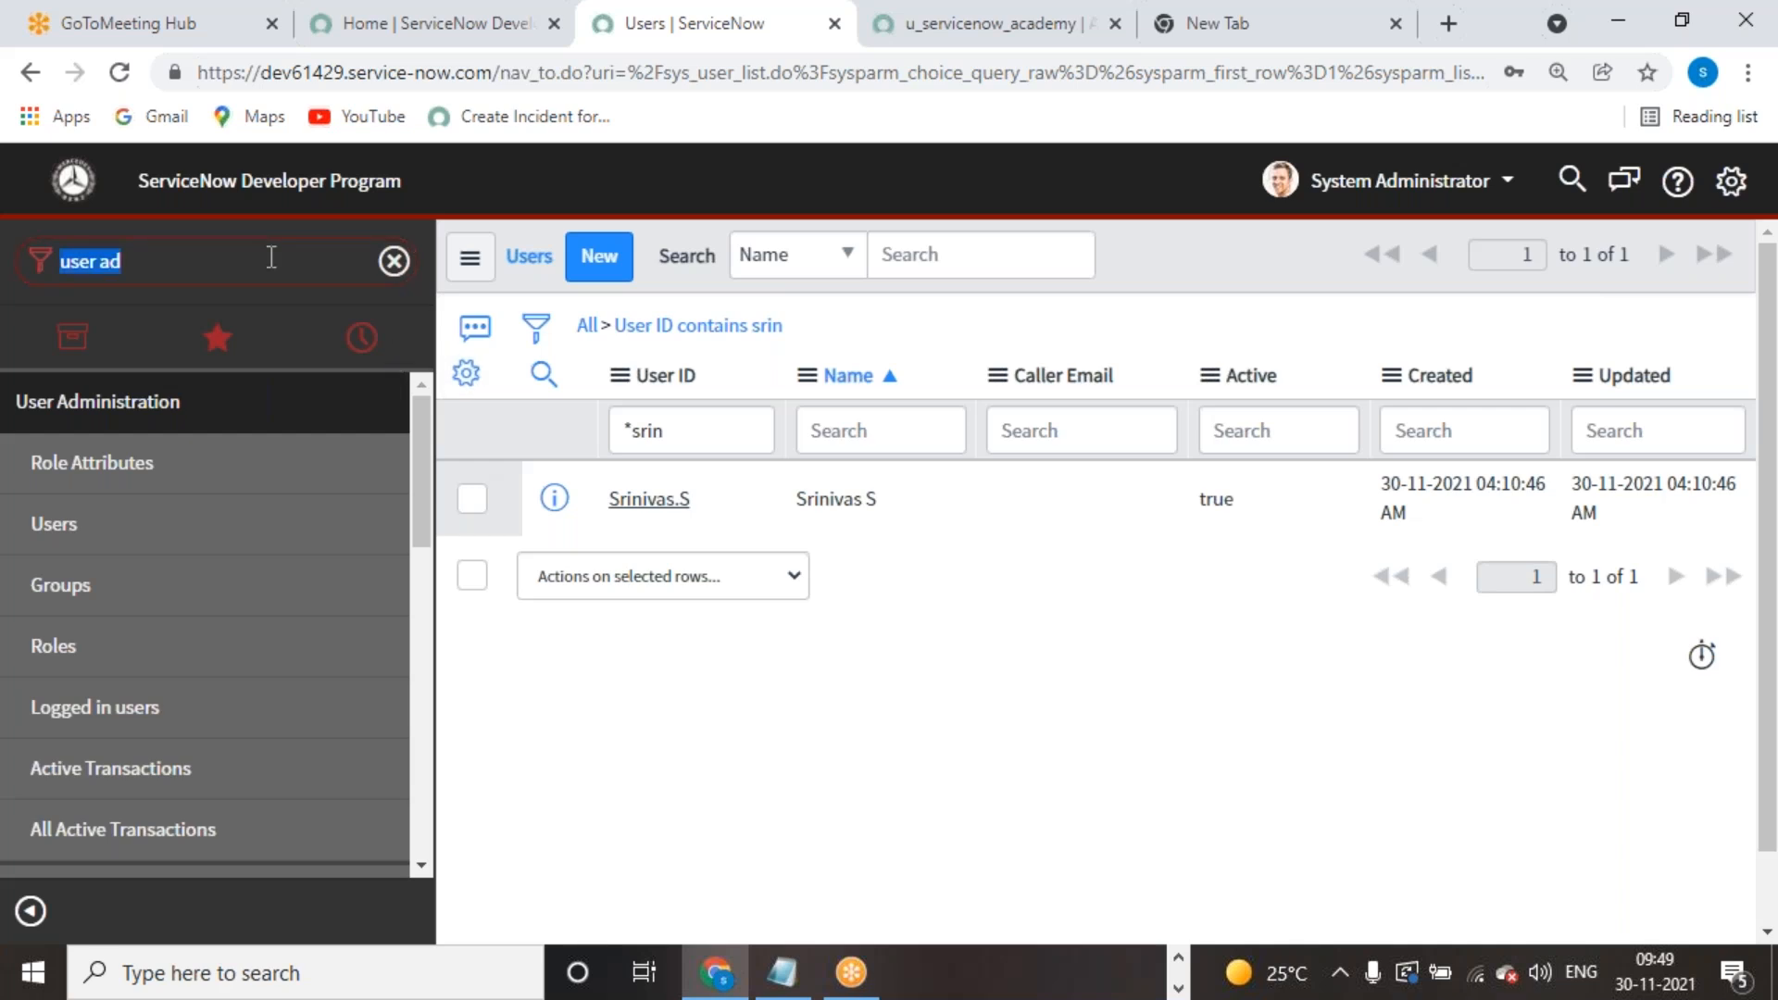
left_click(1396, 179)
left_click(1398, 285)
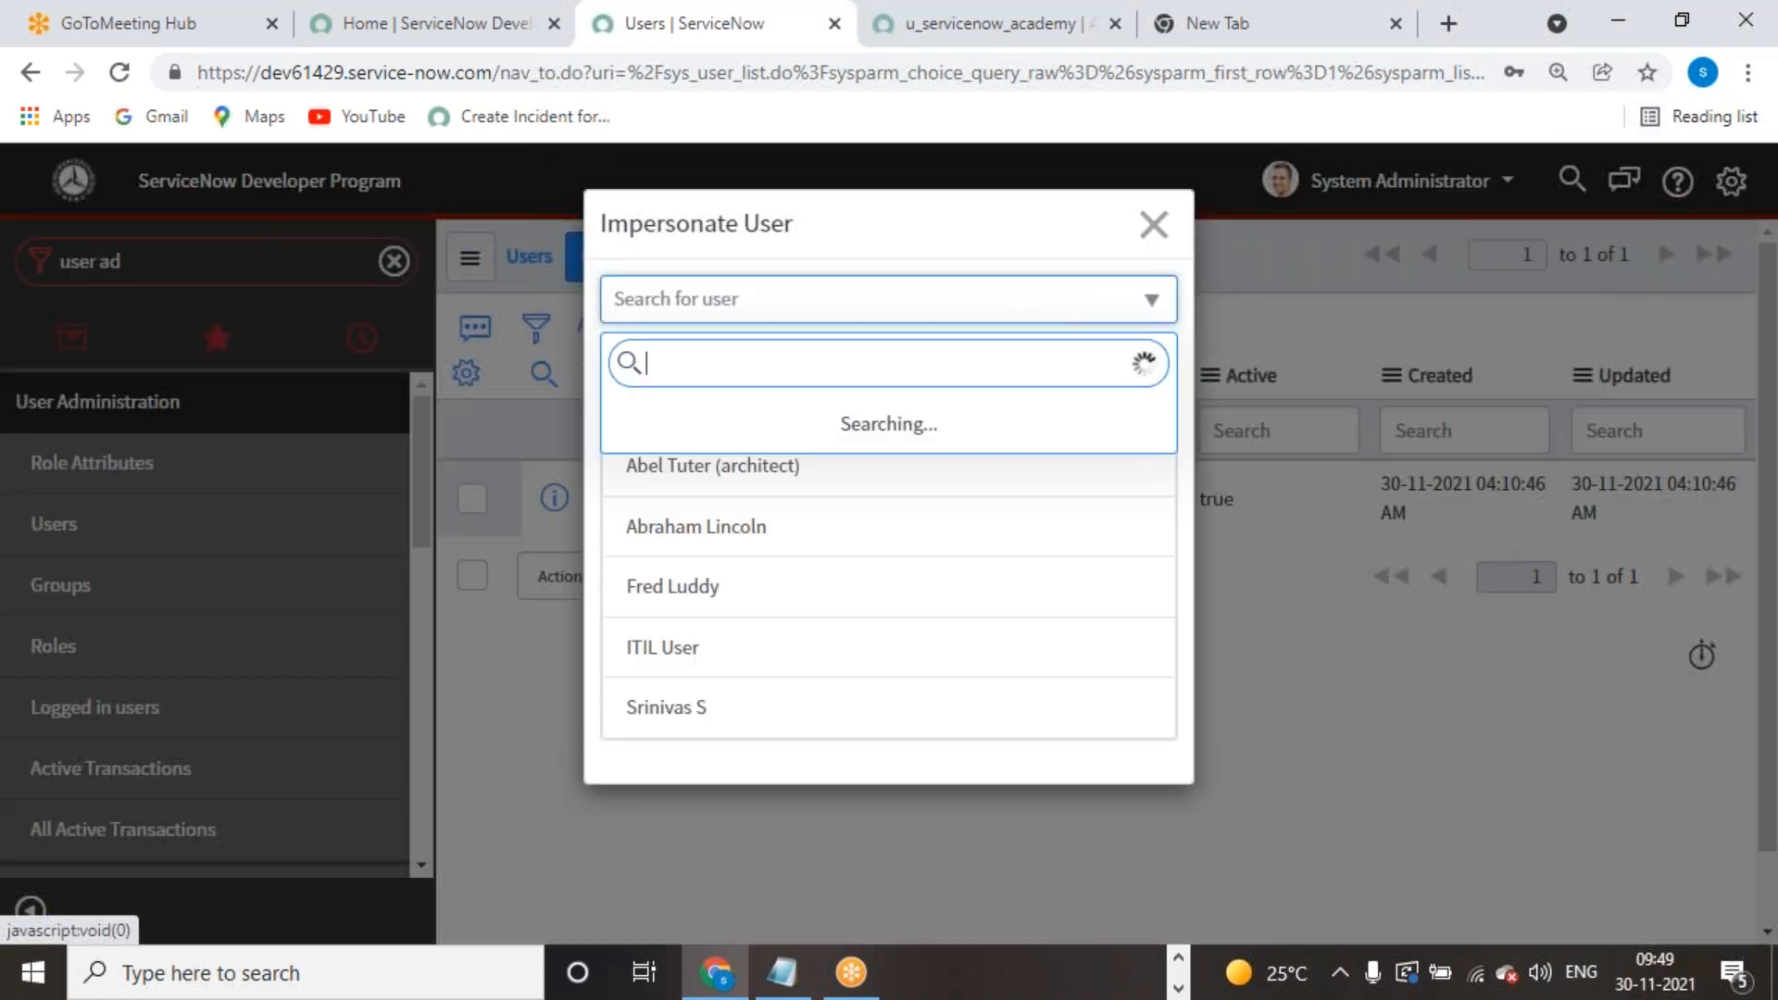
type("srinivas")
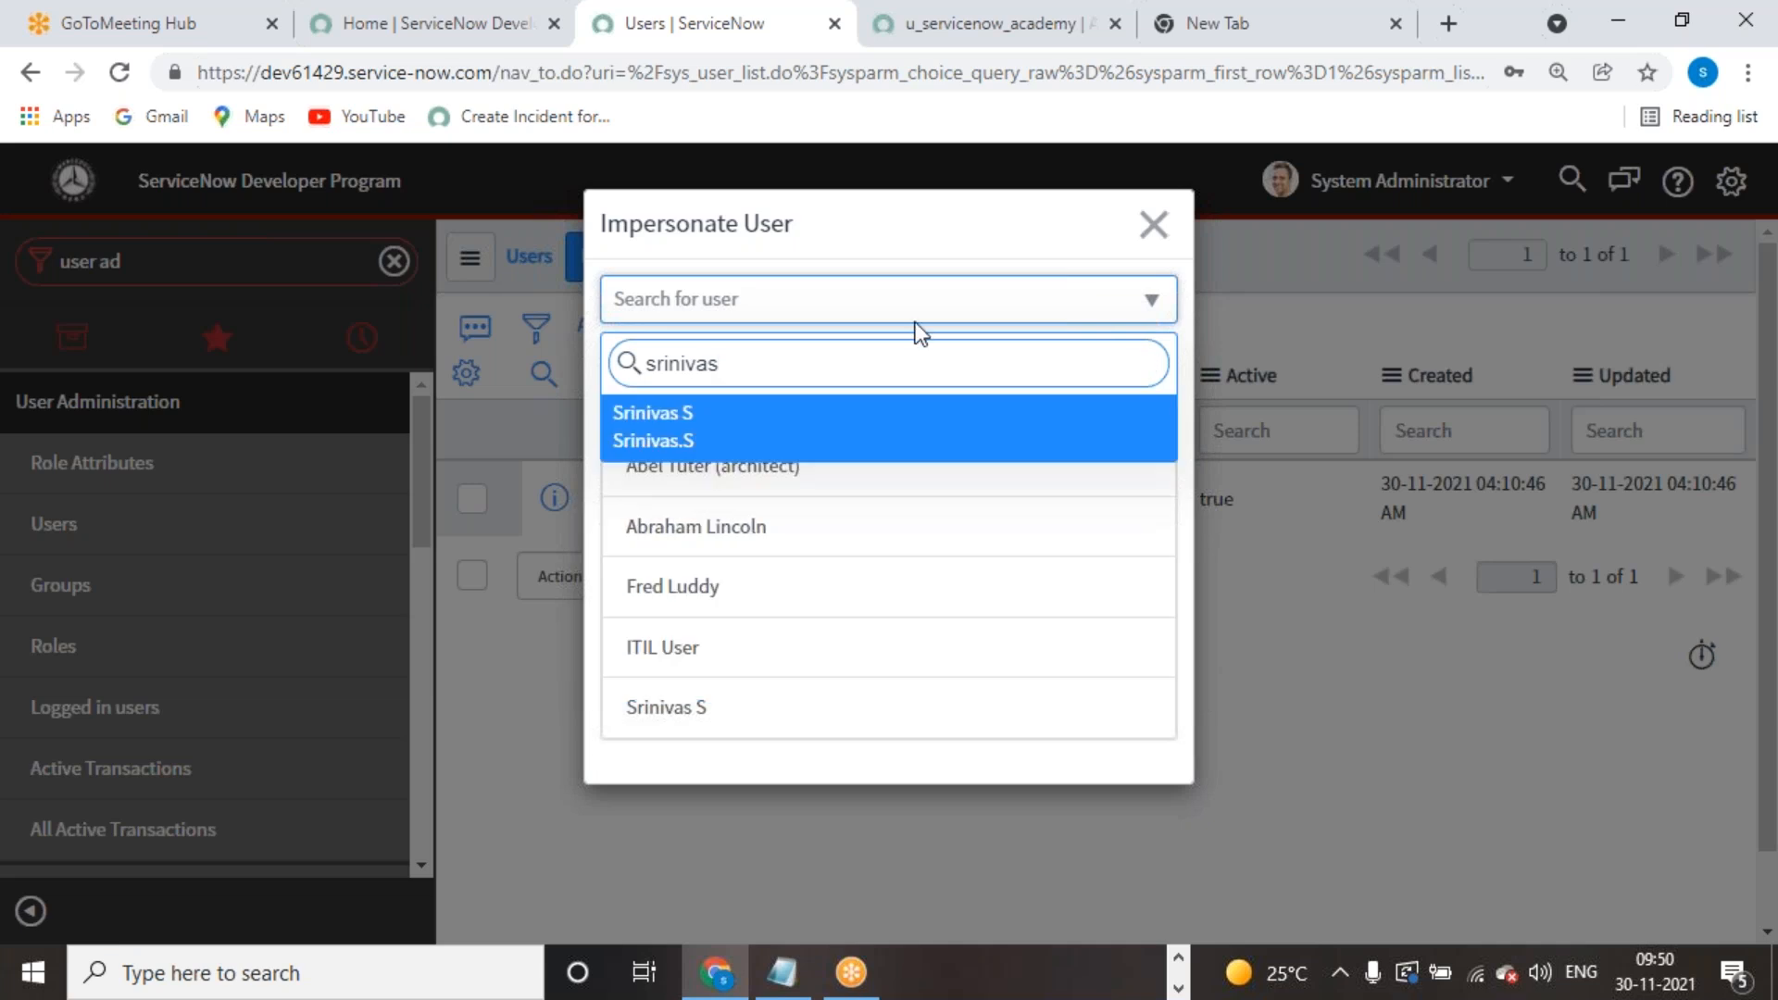
left_click(804, 420)
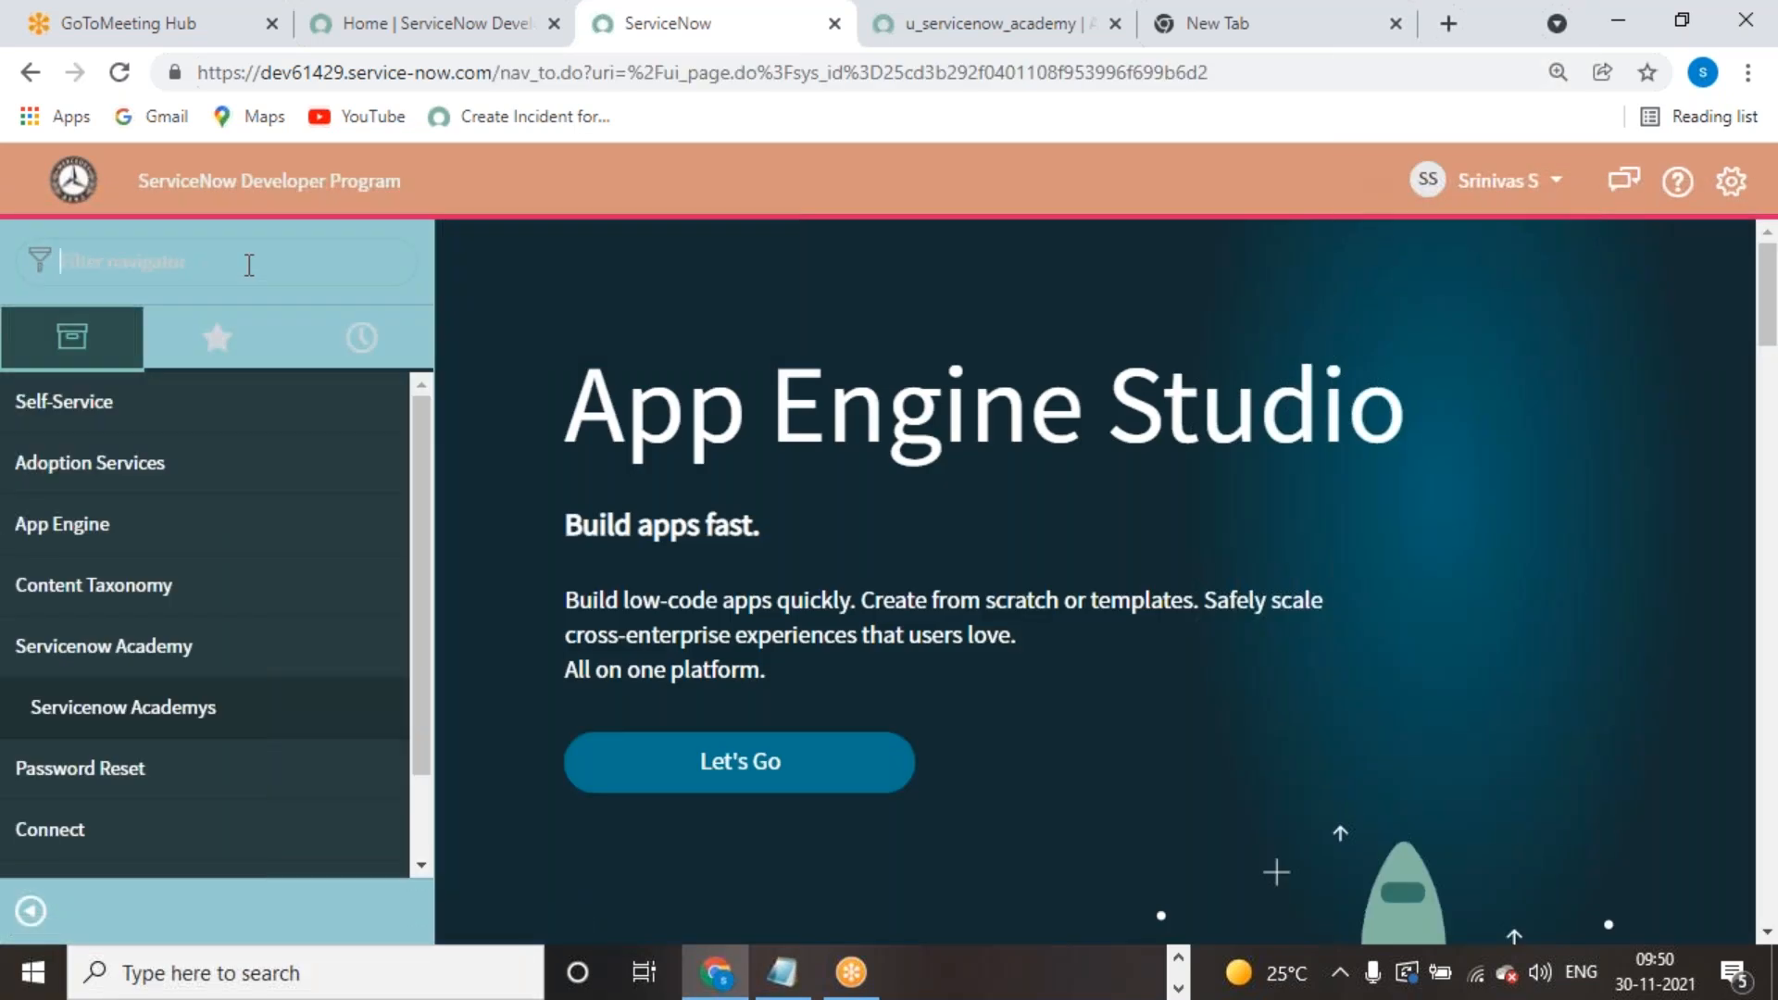
Step: Filter the navigator by "servicenow" and open the Servicenow Academys list as the impersonated user
left_click(249, 265)
type("serviceno")
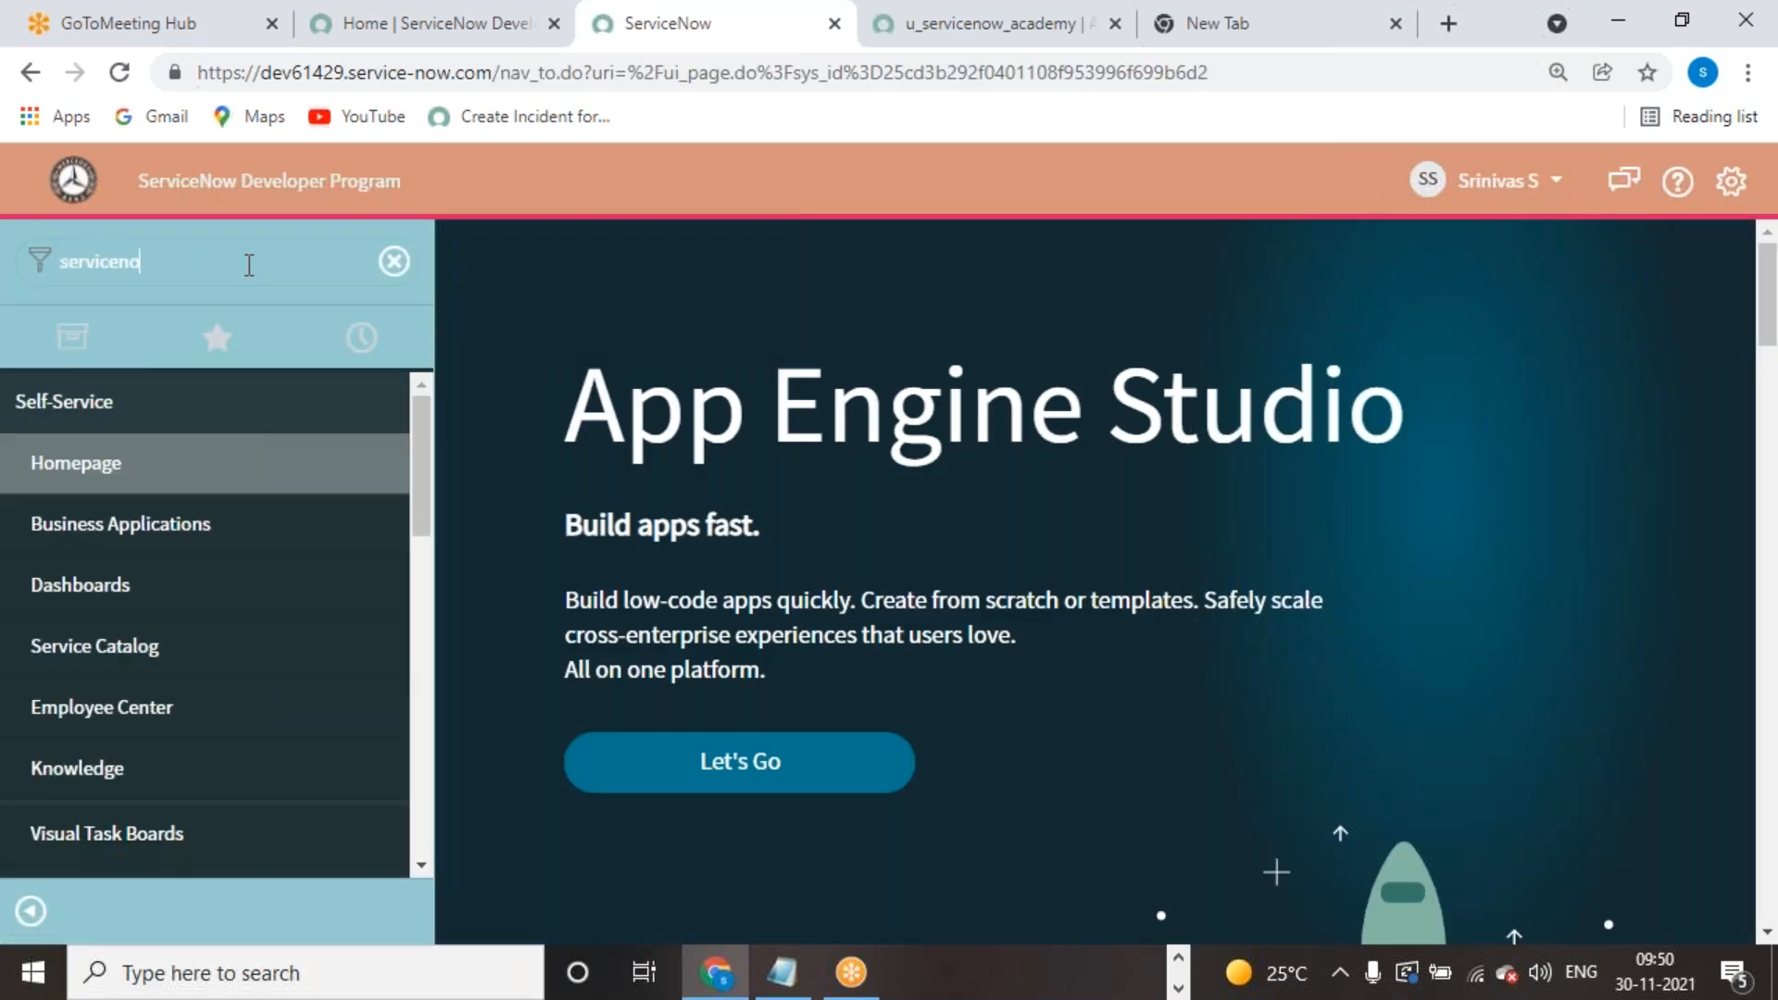
type("w")
left_click(146, 479)
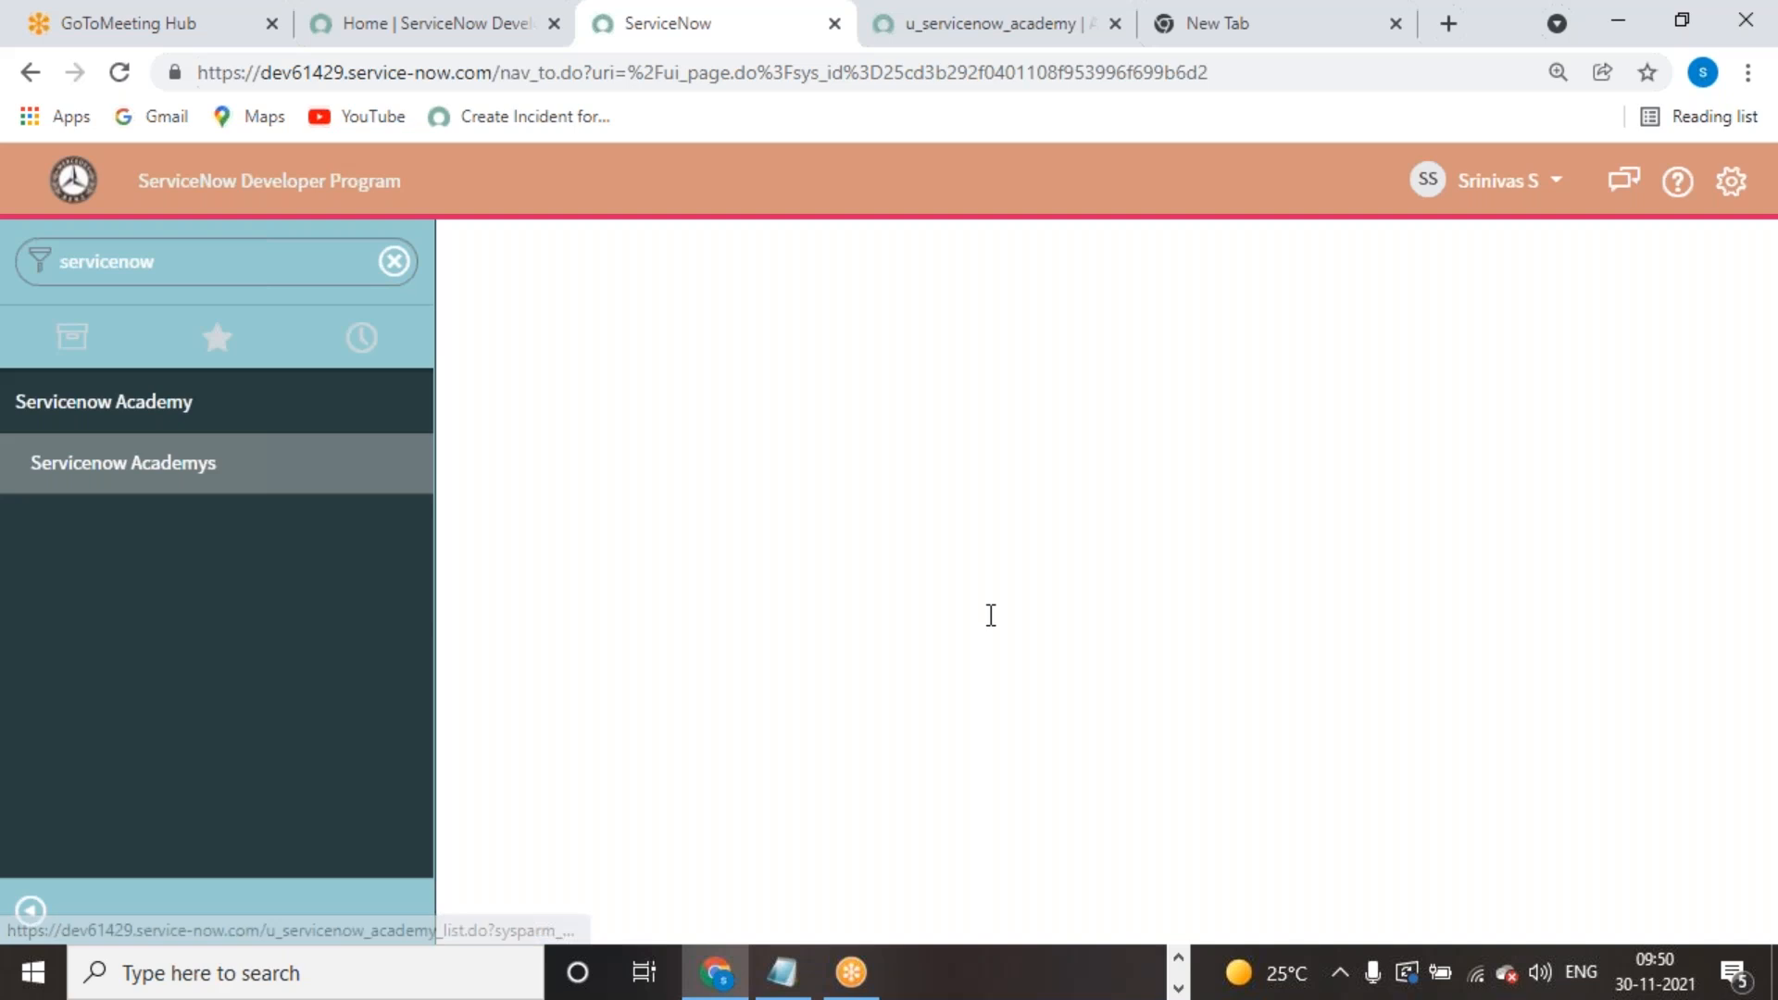
Step: Check whether Delete is available for the selected record, and inspect the options on a new record form
left_click(473, 435)
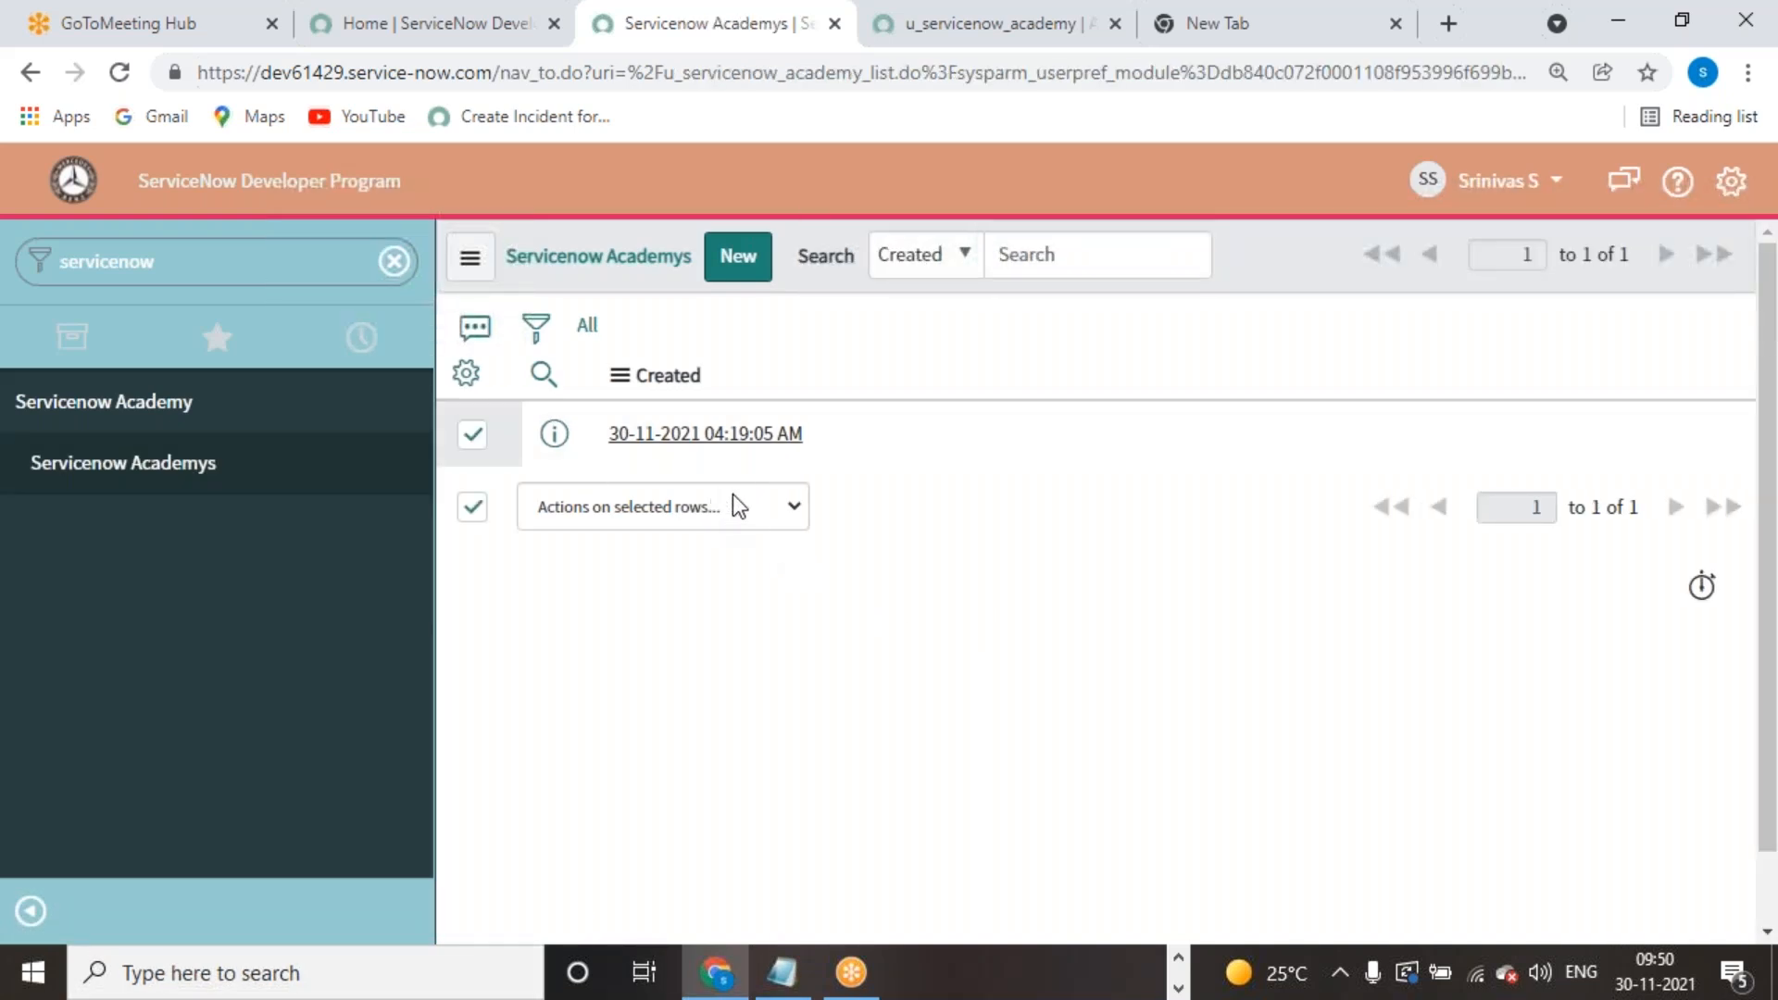
left_click(794, 509)
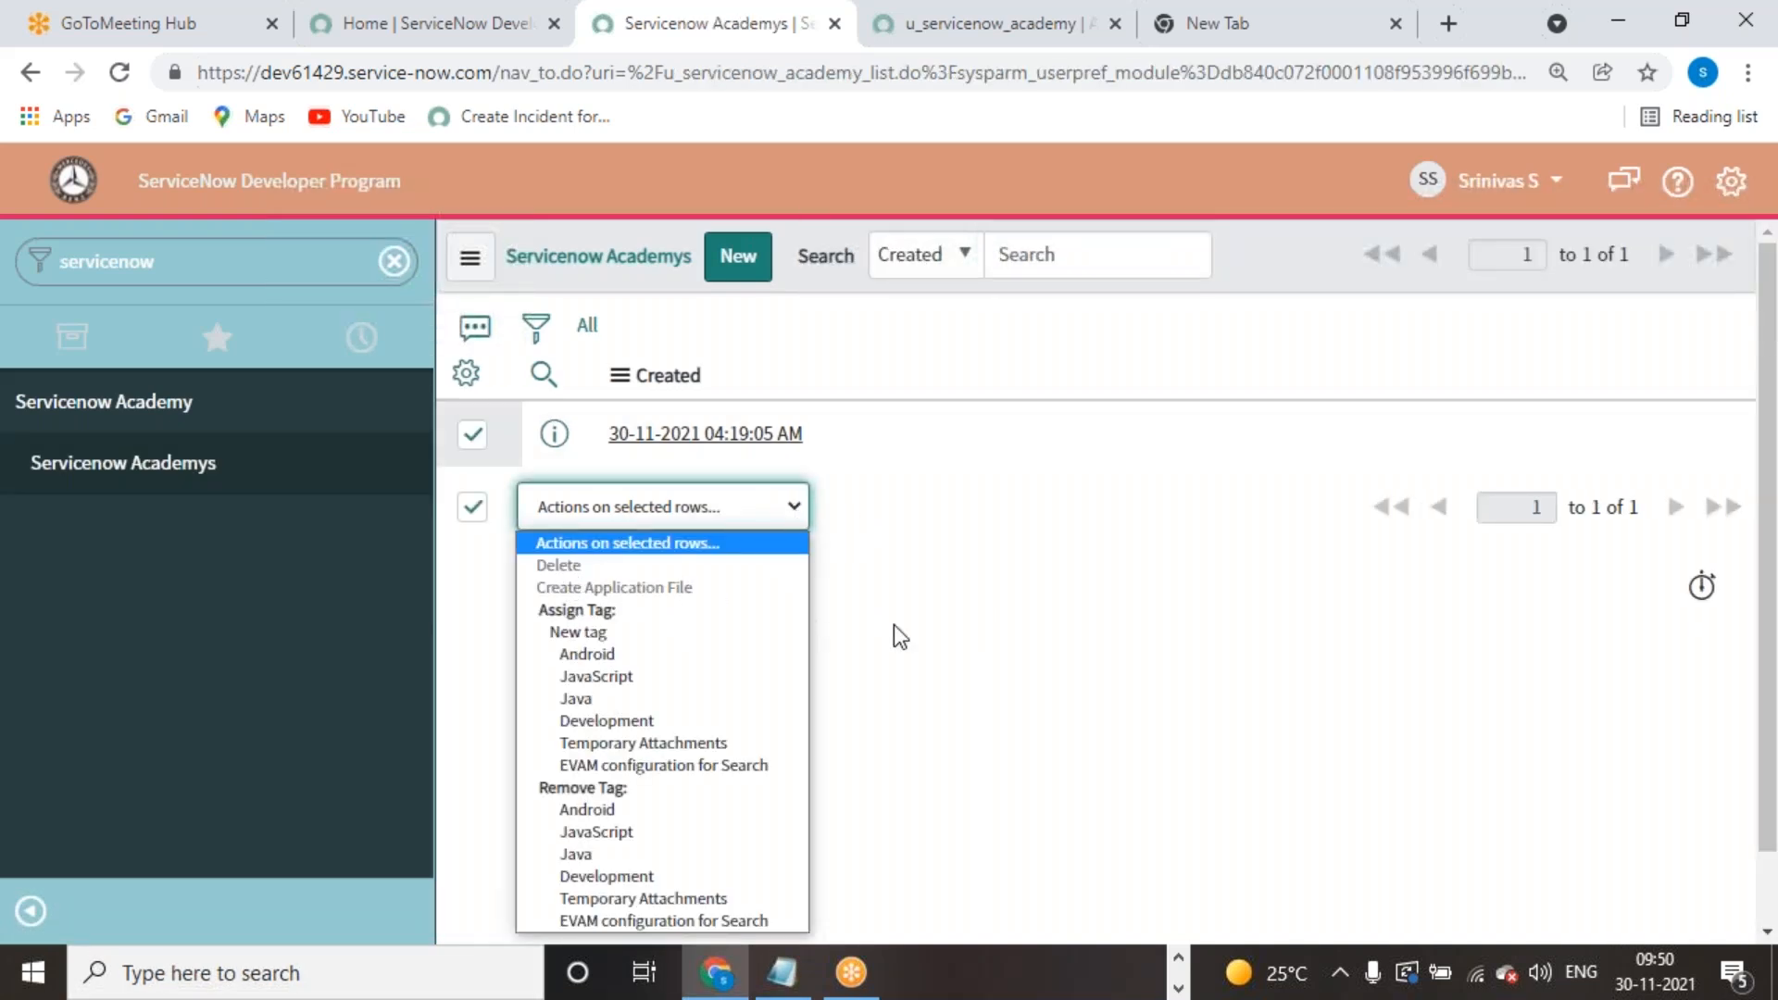
left_click(1002, 616)
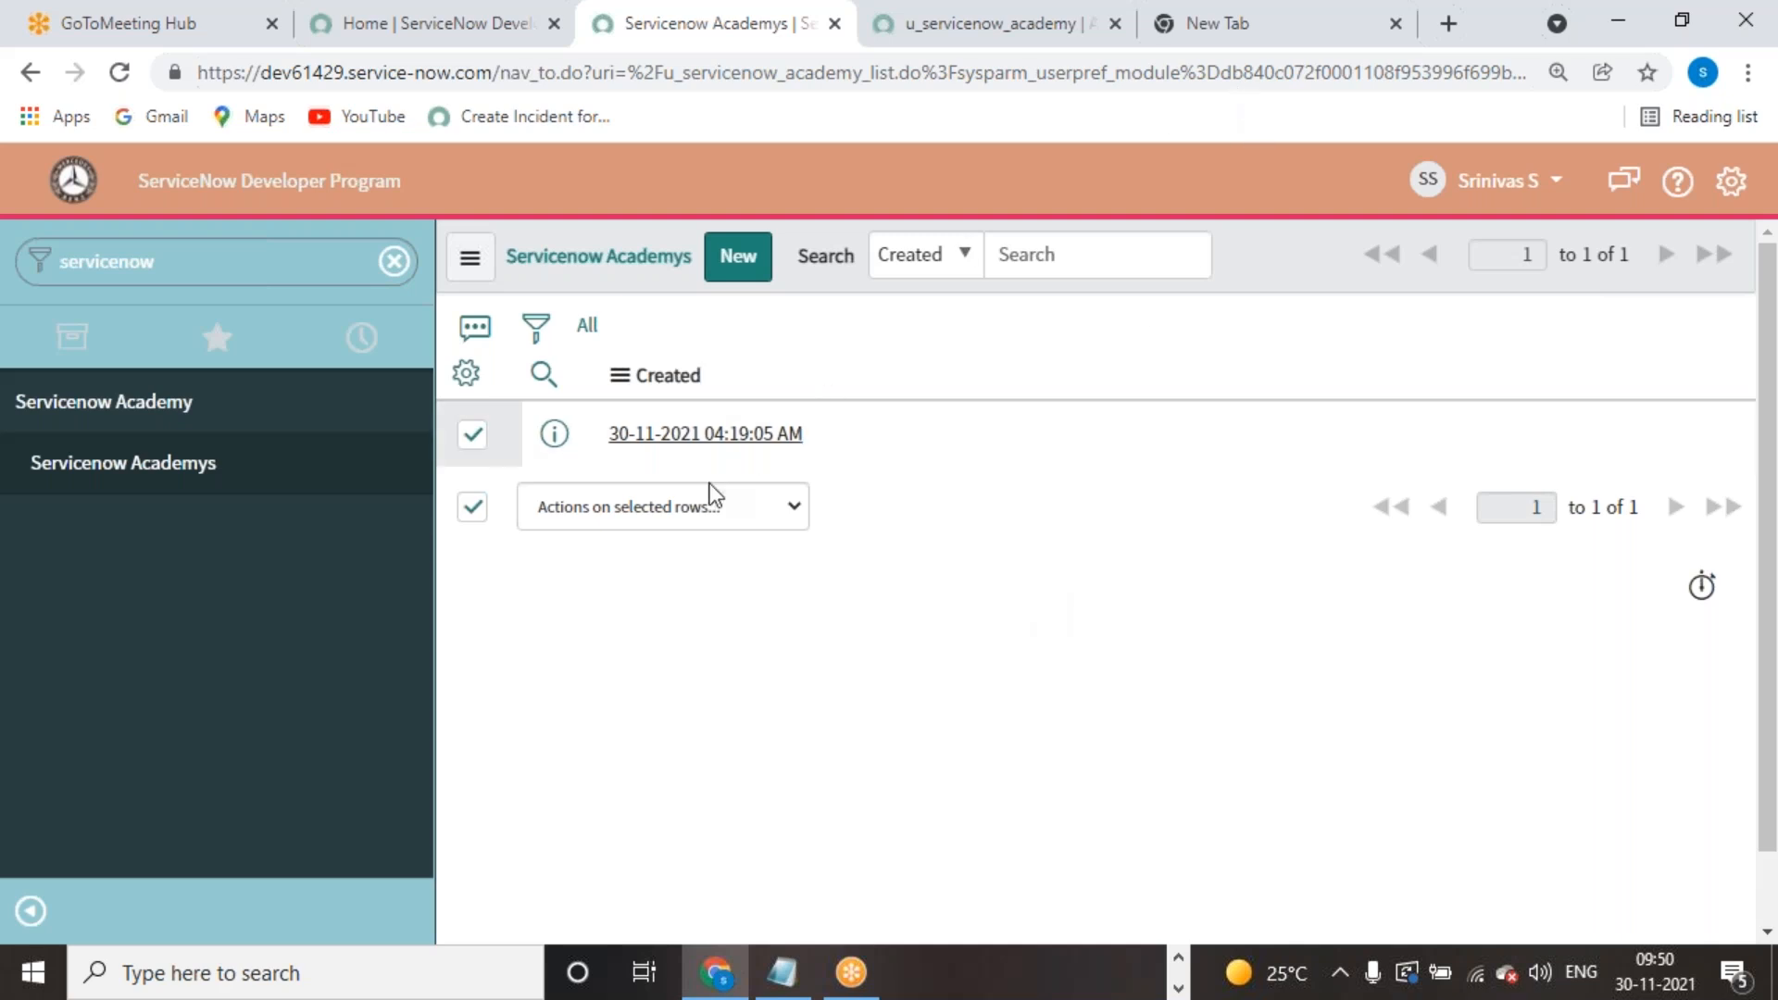
left_click(601, 509)
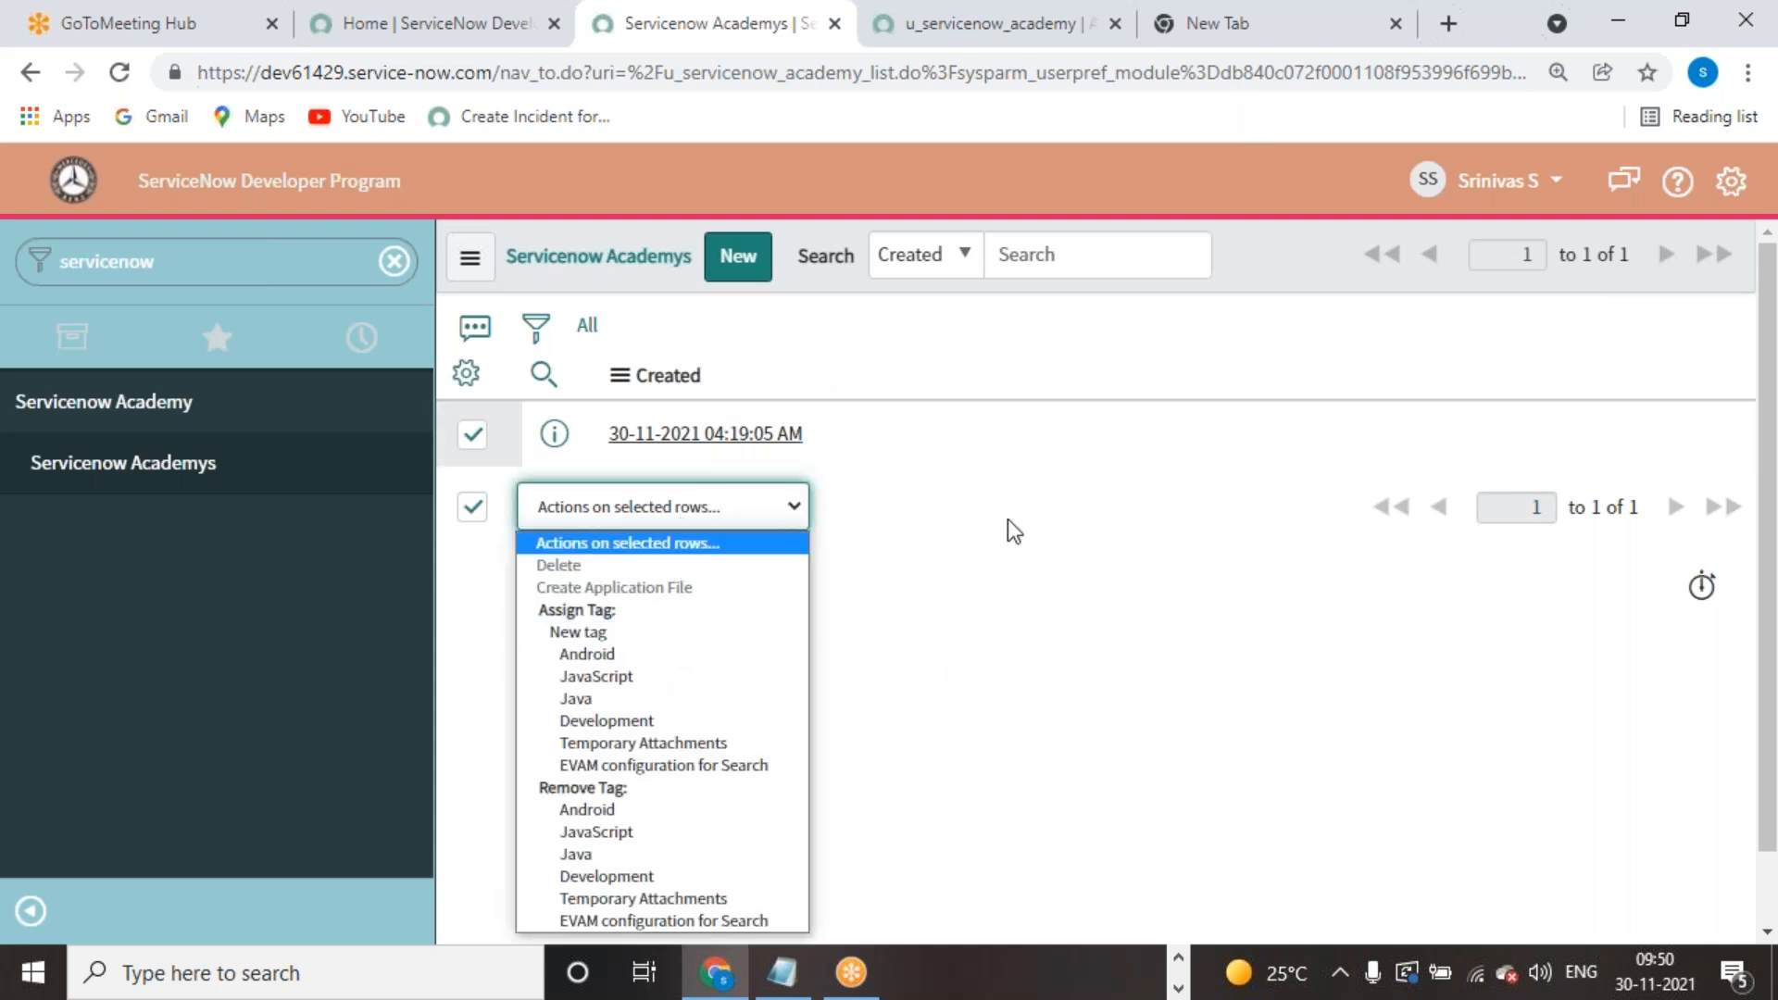
left_click(1219, 39)
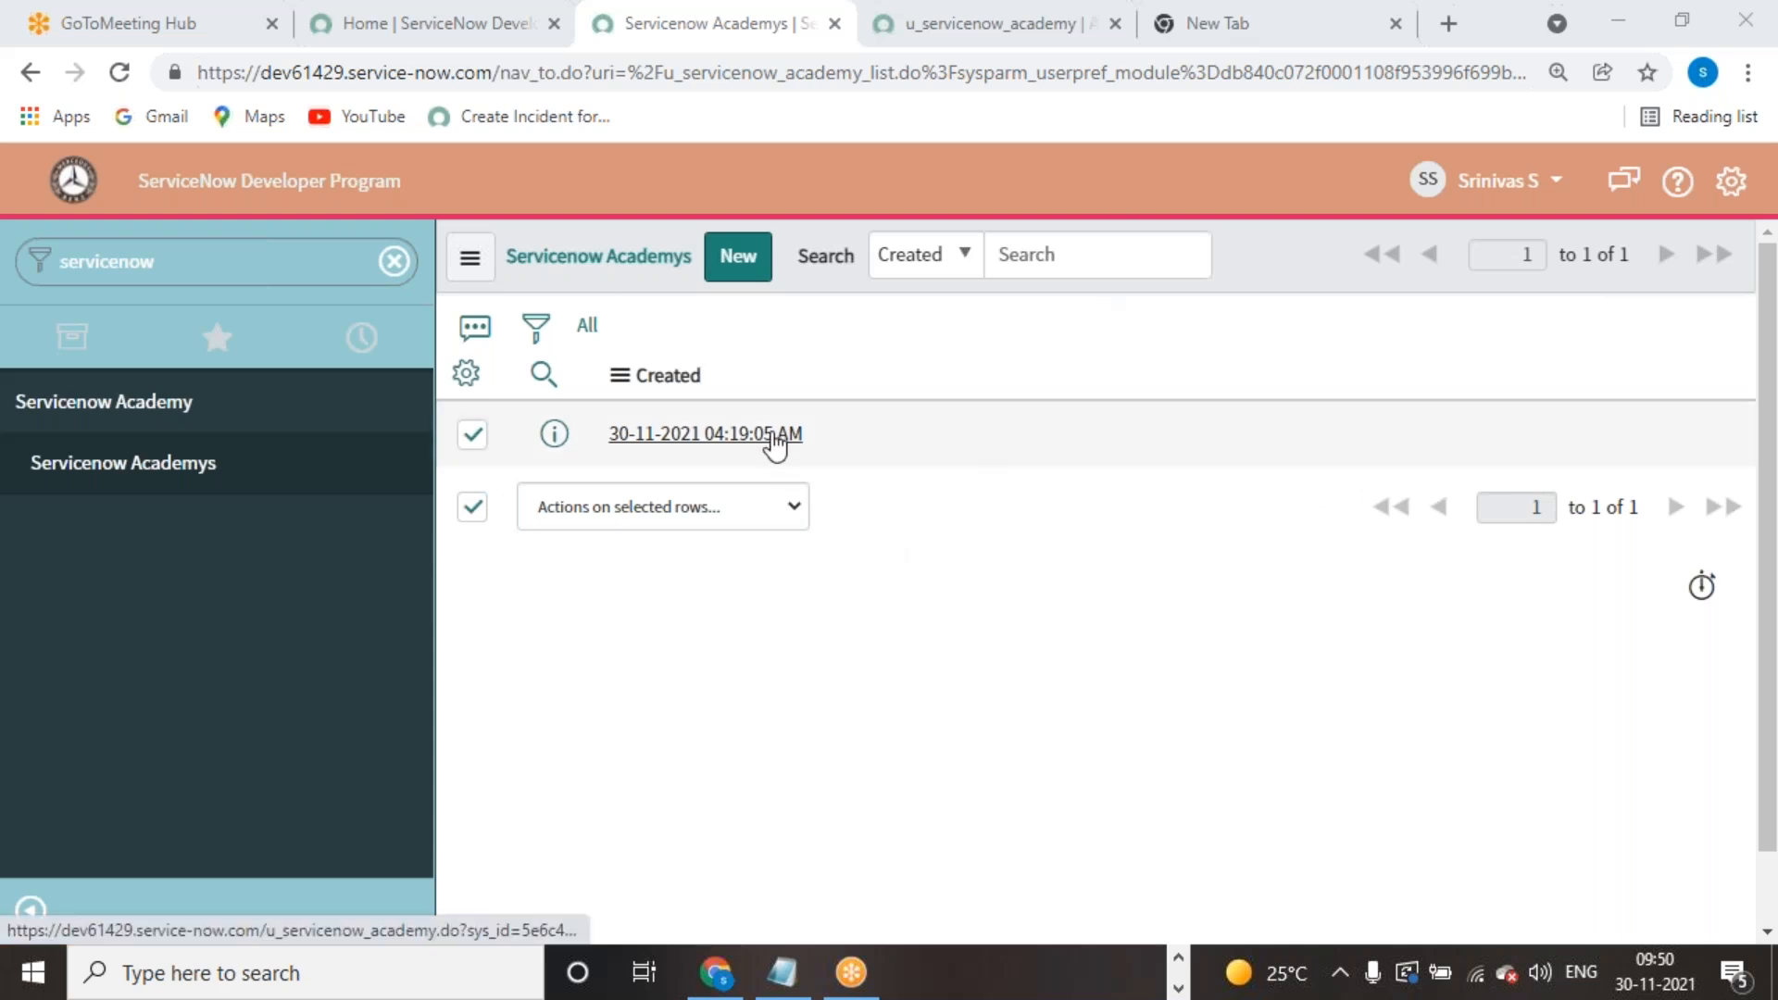
left_click(746, 274)
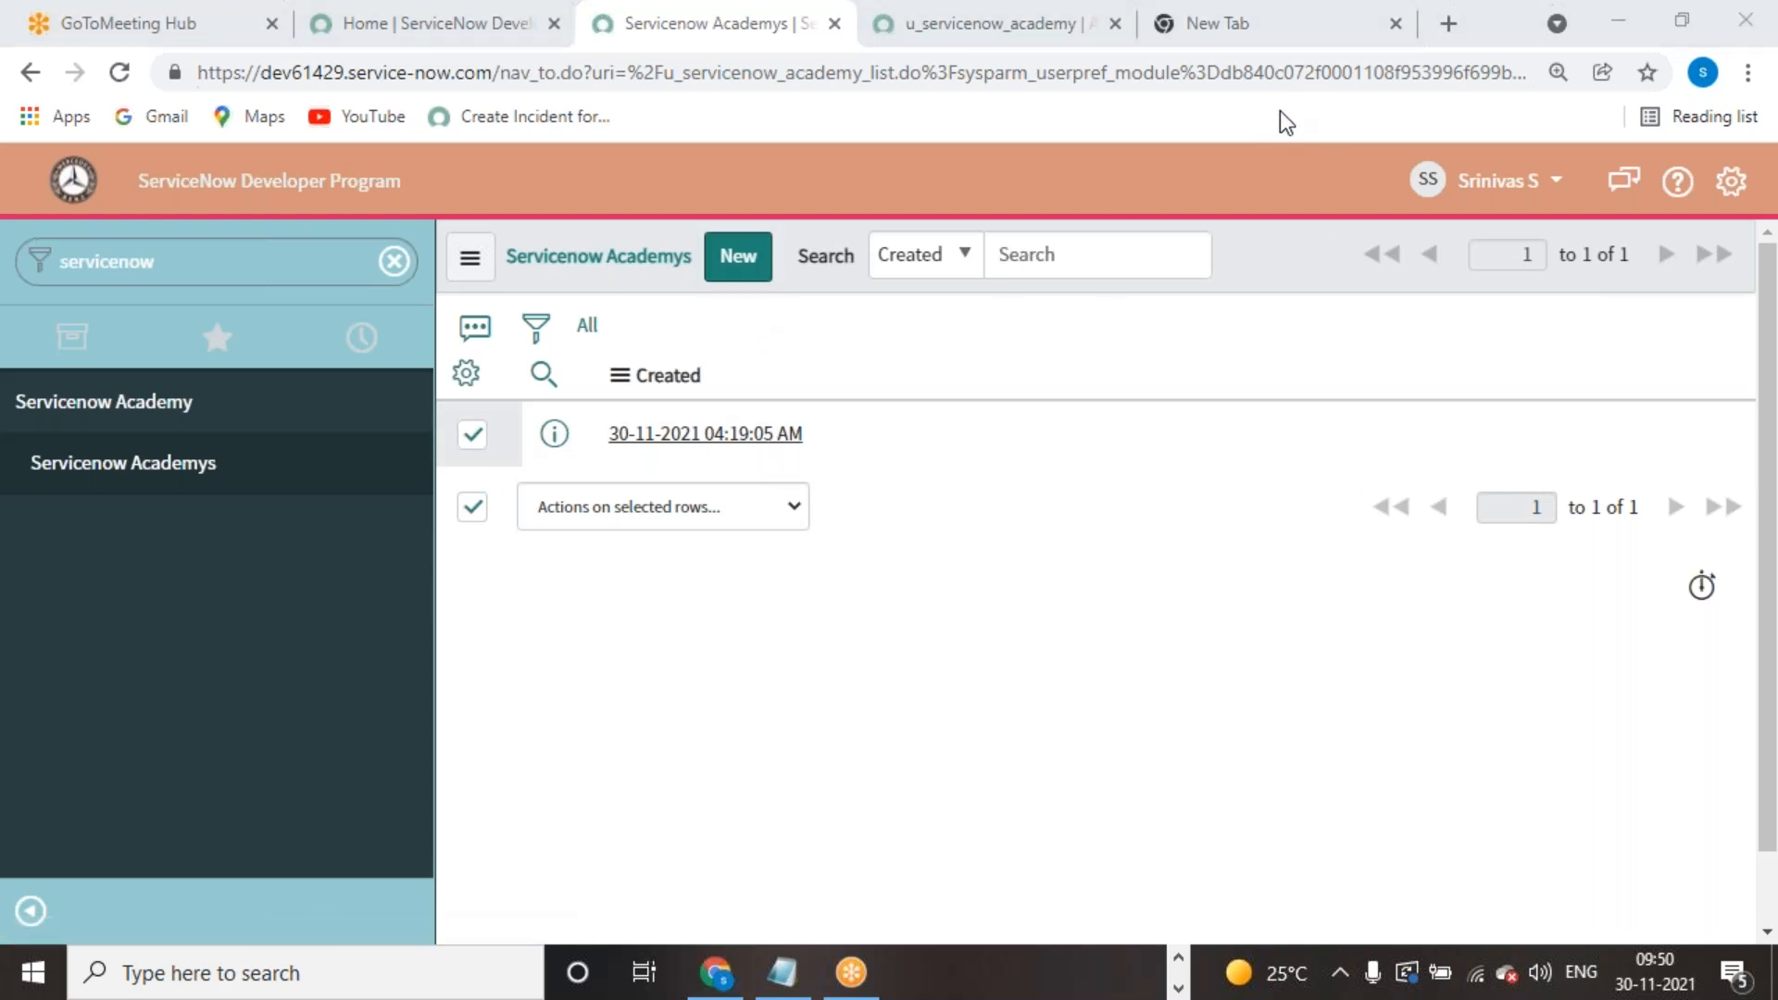
right_click(952, 239)
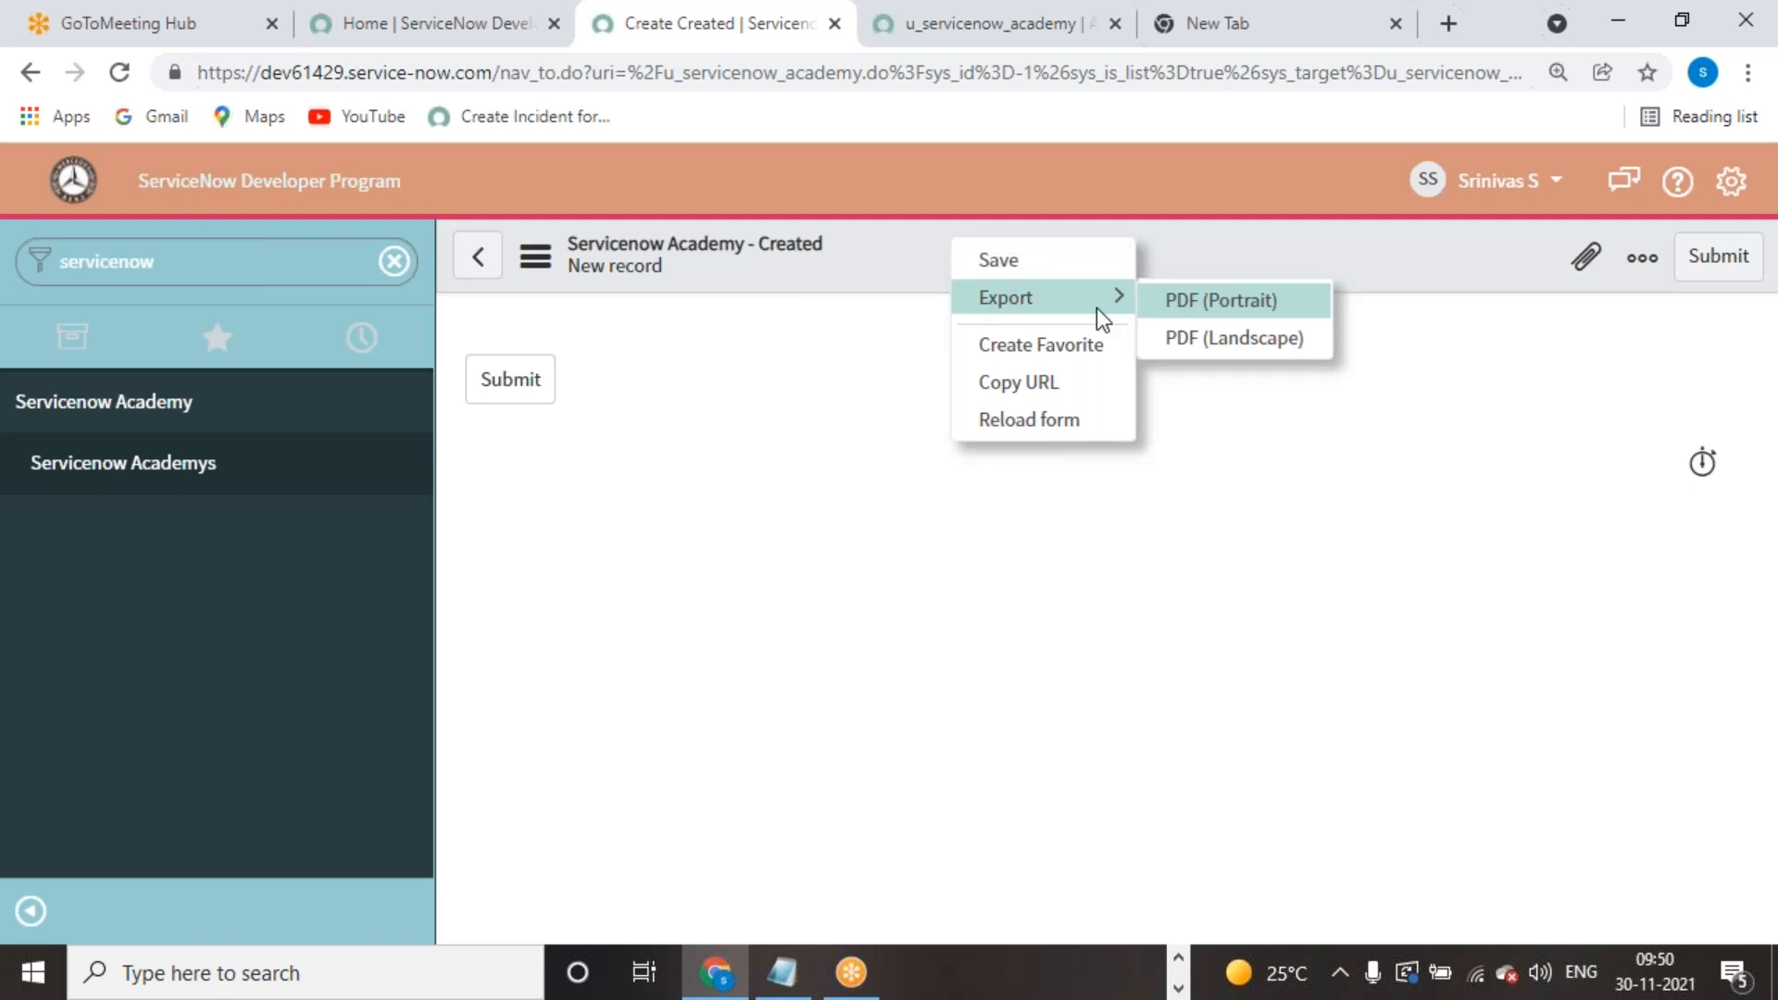
Step: End the impersonation, filter the navigator by "acl" and open the Access Control (ACL) list
left_click(1509, 181)
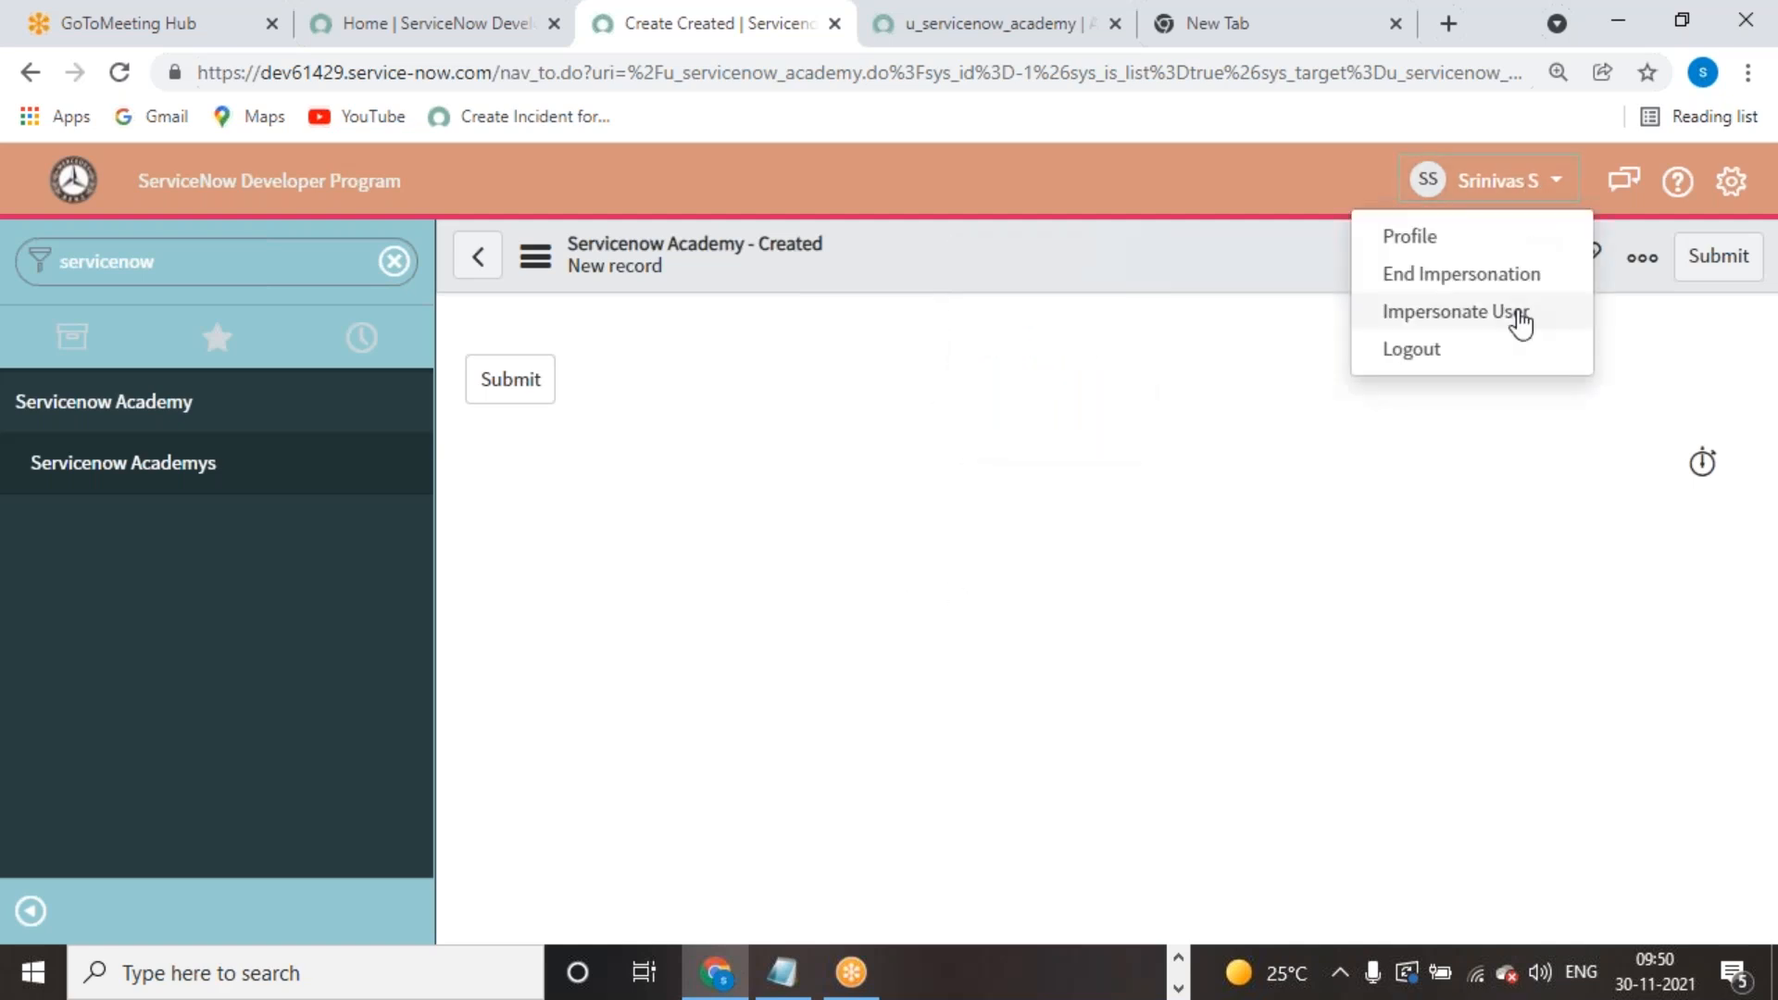
left_click(1461, 280)
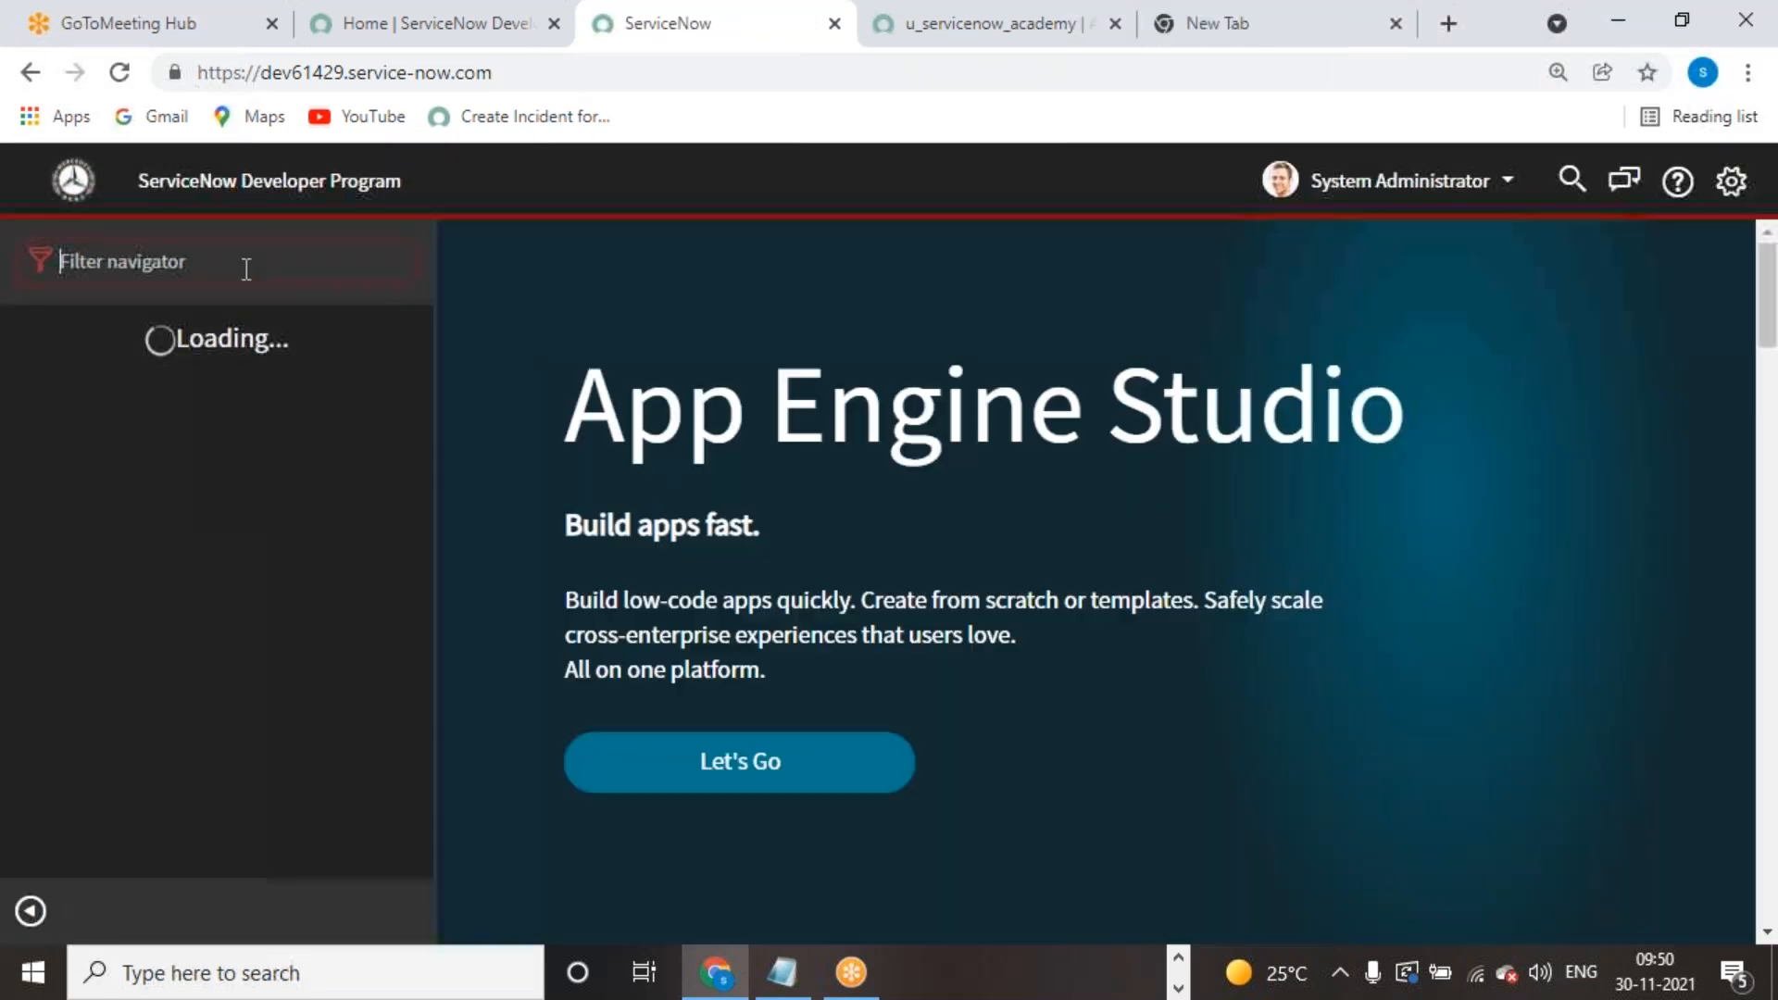
left_click(246, 269)
type("ad")
type("l")
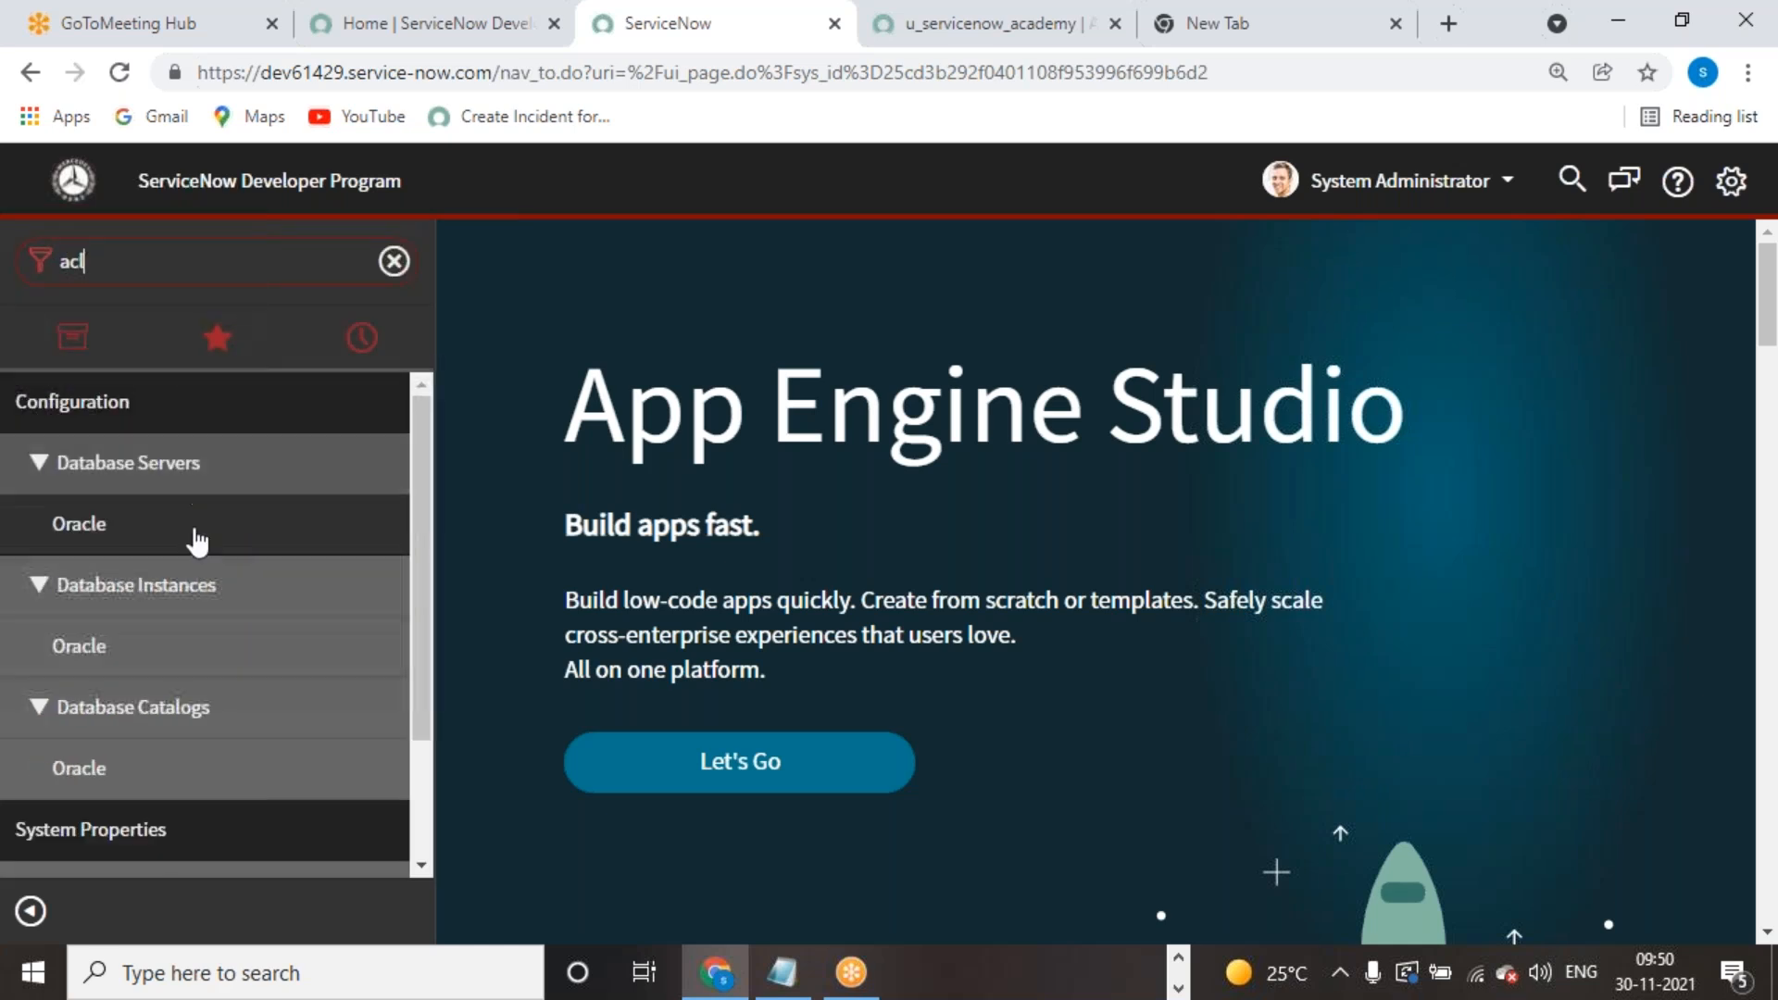
scroll(185, 648, "down", 2)
left_click(118, 847)
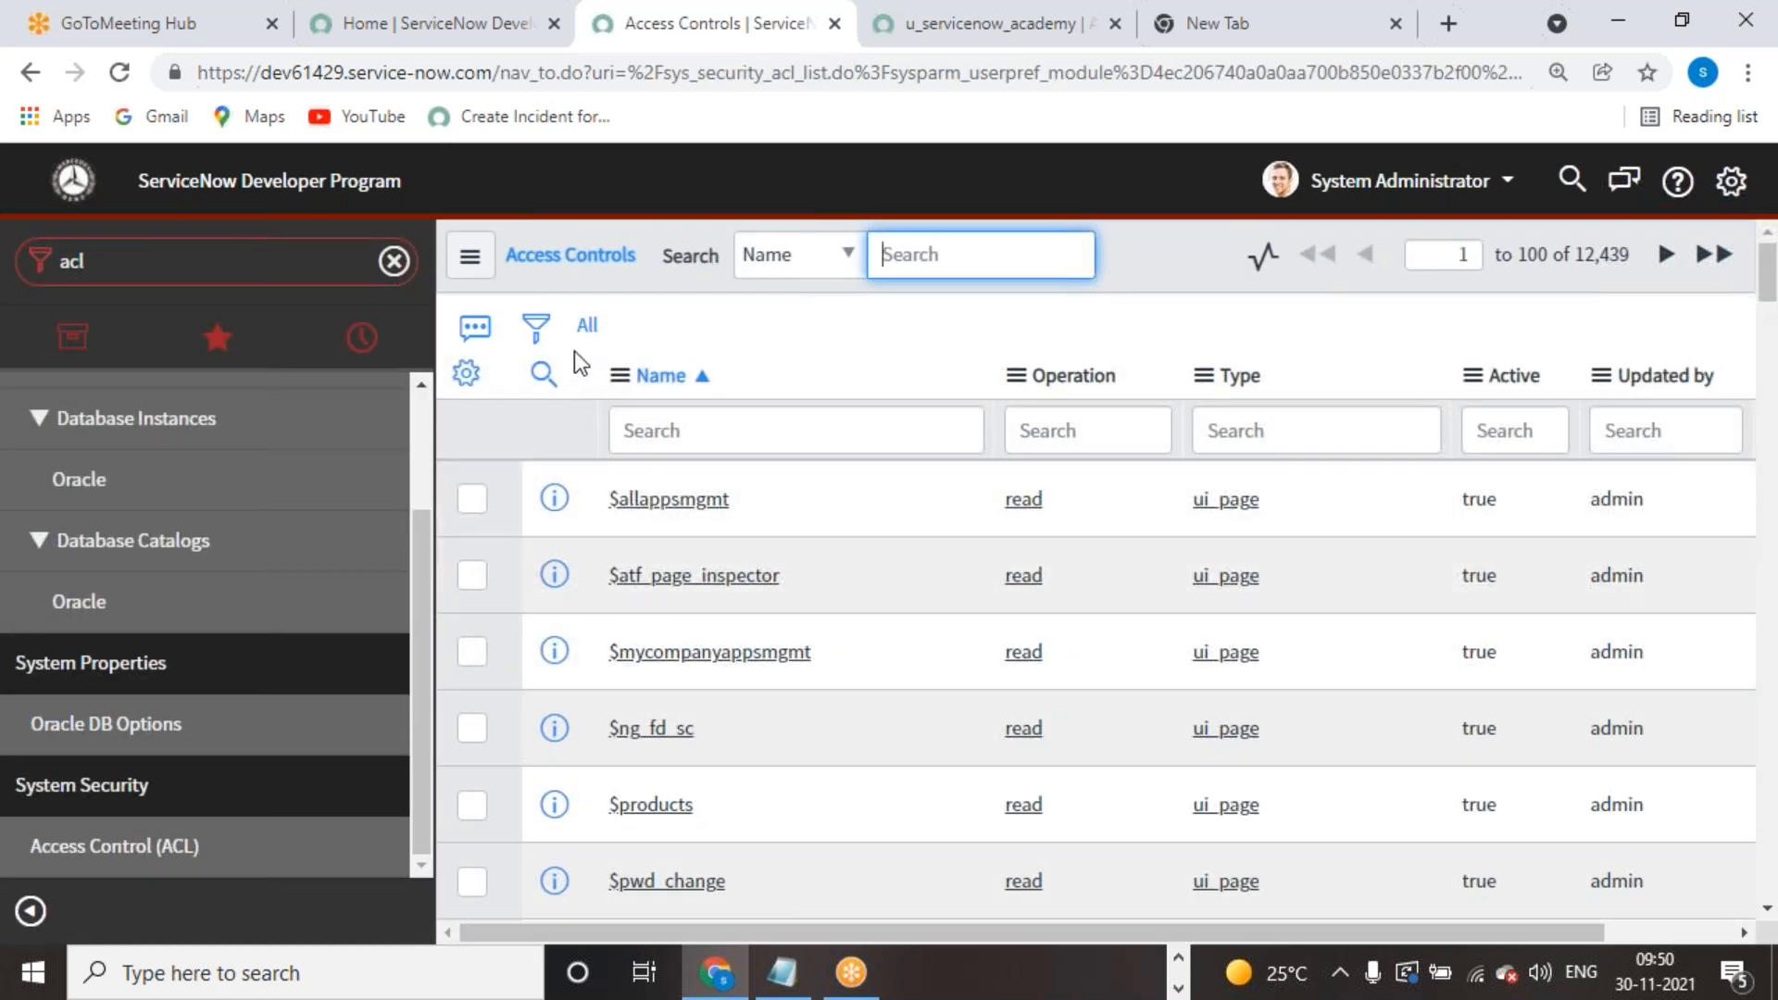
Step: Elevate the System Administrator's roles by enabling the elevated role and confirming
left_click(1425, 199)
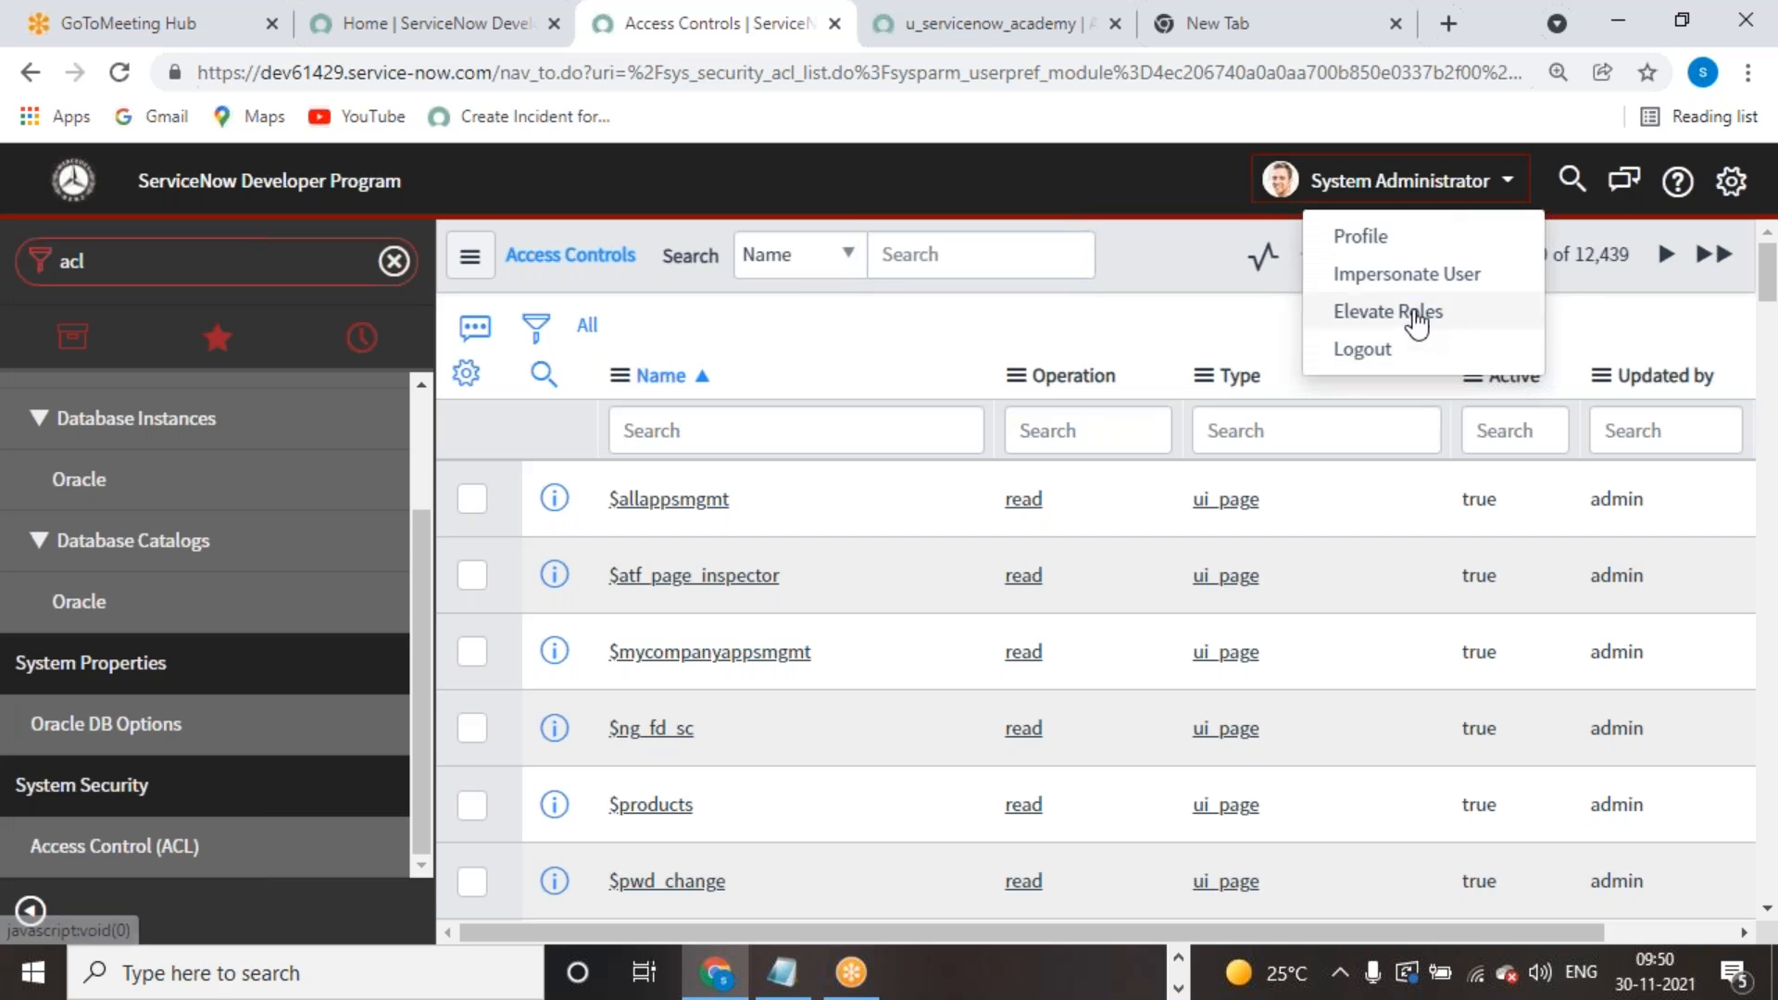
left_click(1418, 310)
left_click(608, 375)
left_click(1152, 505)
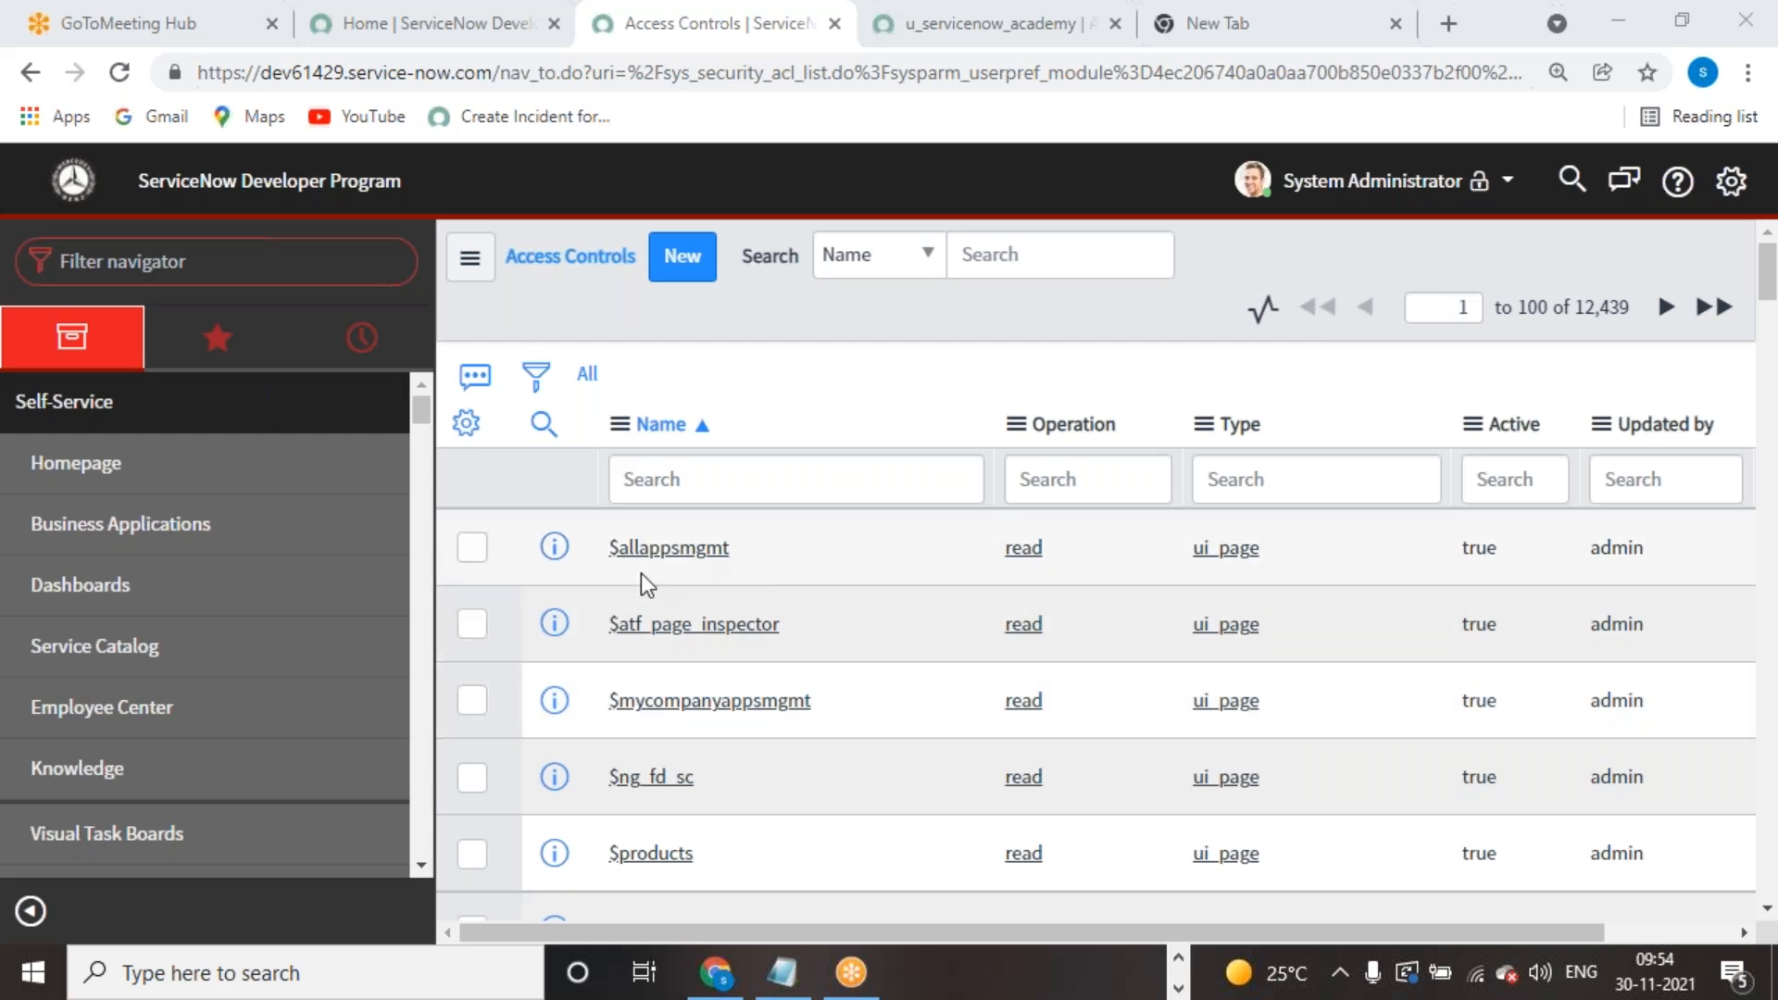
Step: Look through the names, operations and types in the Access Controls list
scroll(636, 580, "down", 5)
scroll(675, 701, "down", 15)
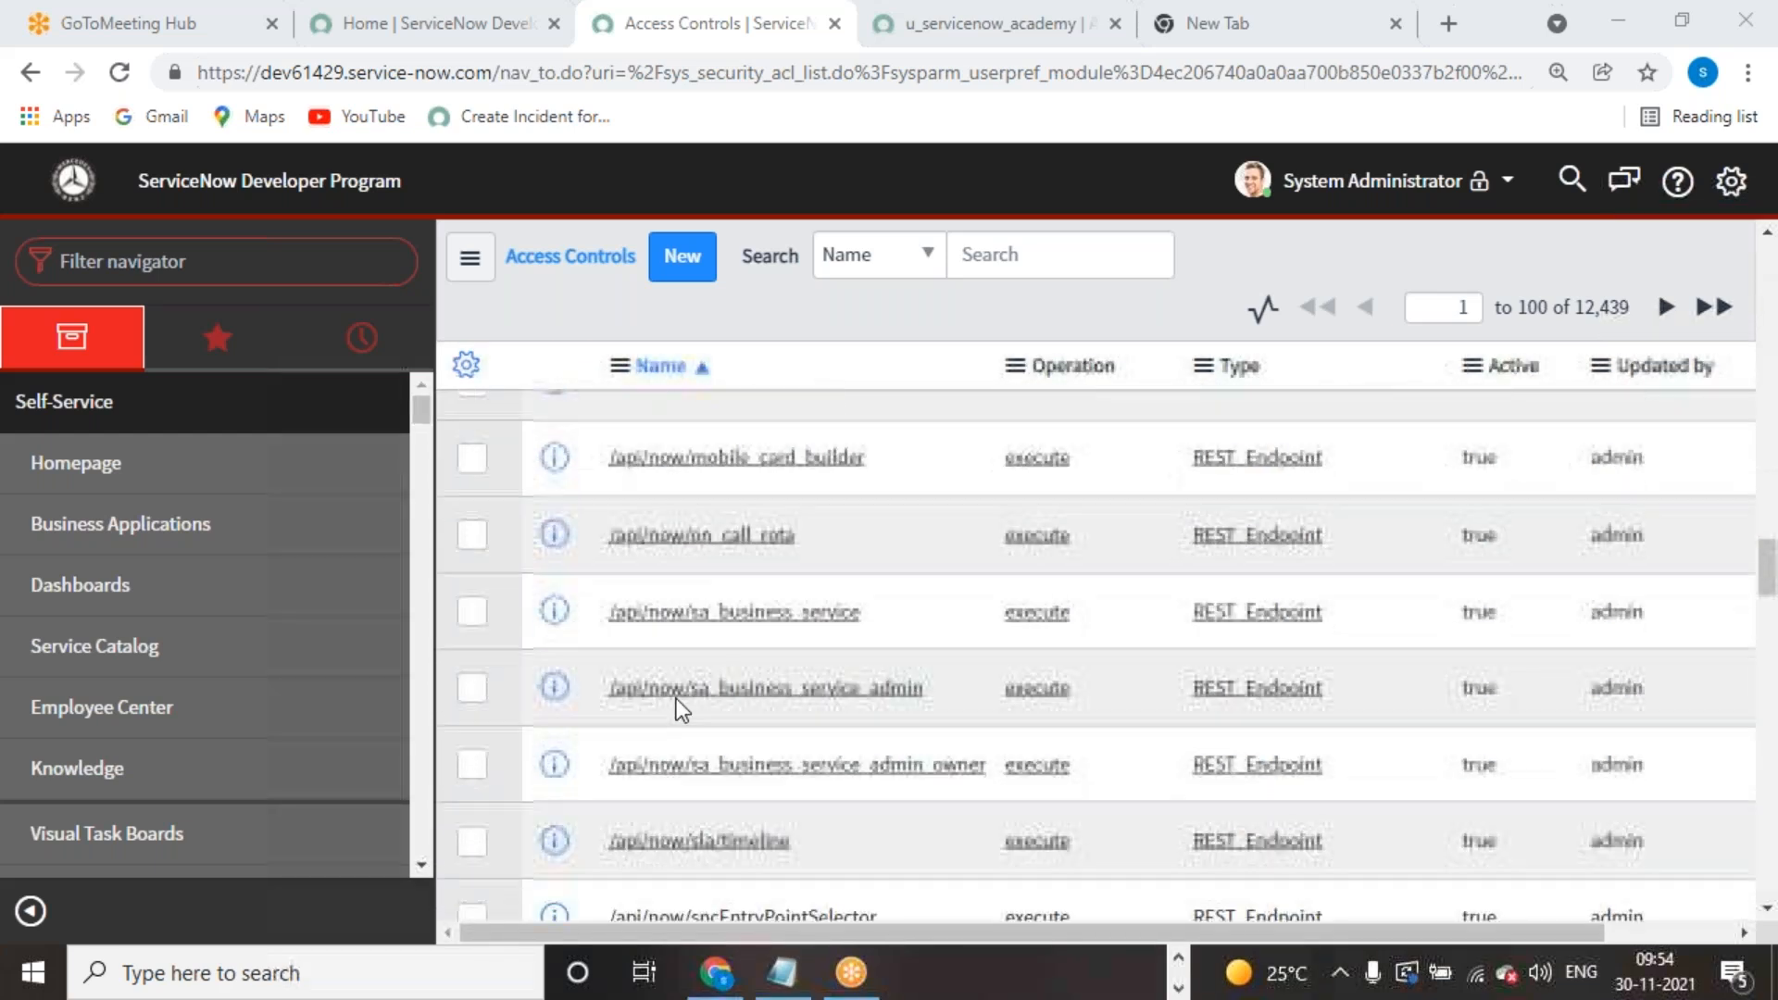
scroll(674, 709, "down", 10)
scroll(674, 714, "up", 15)
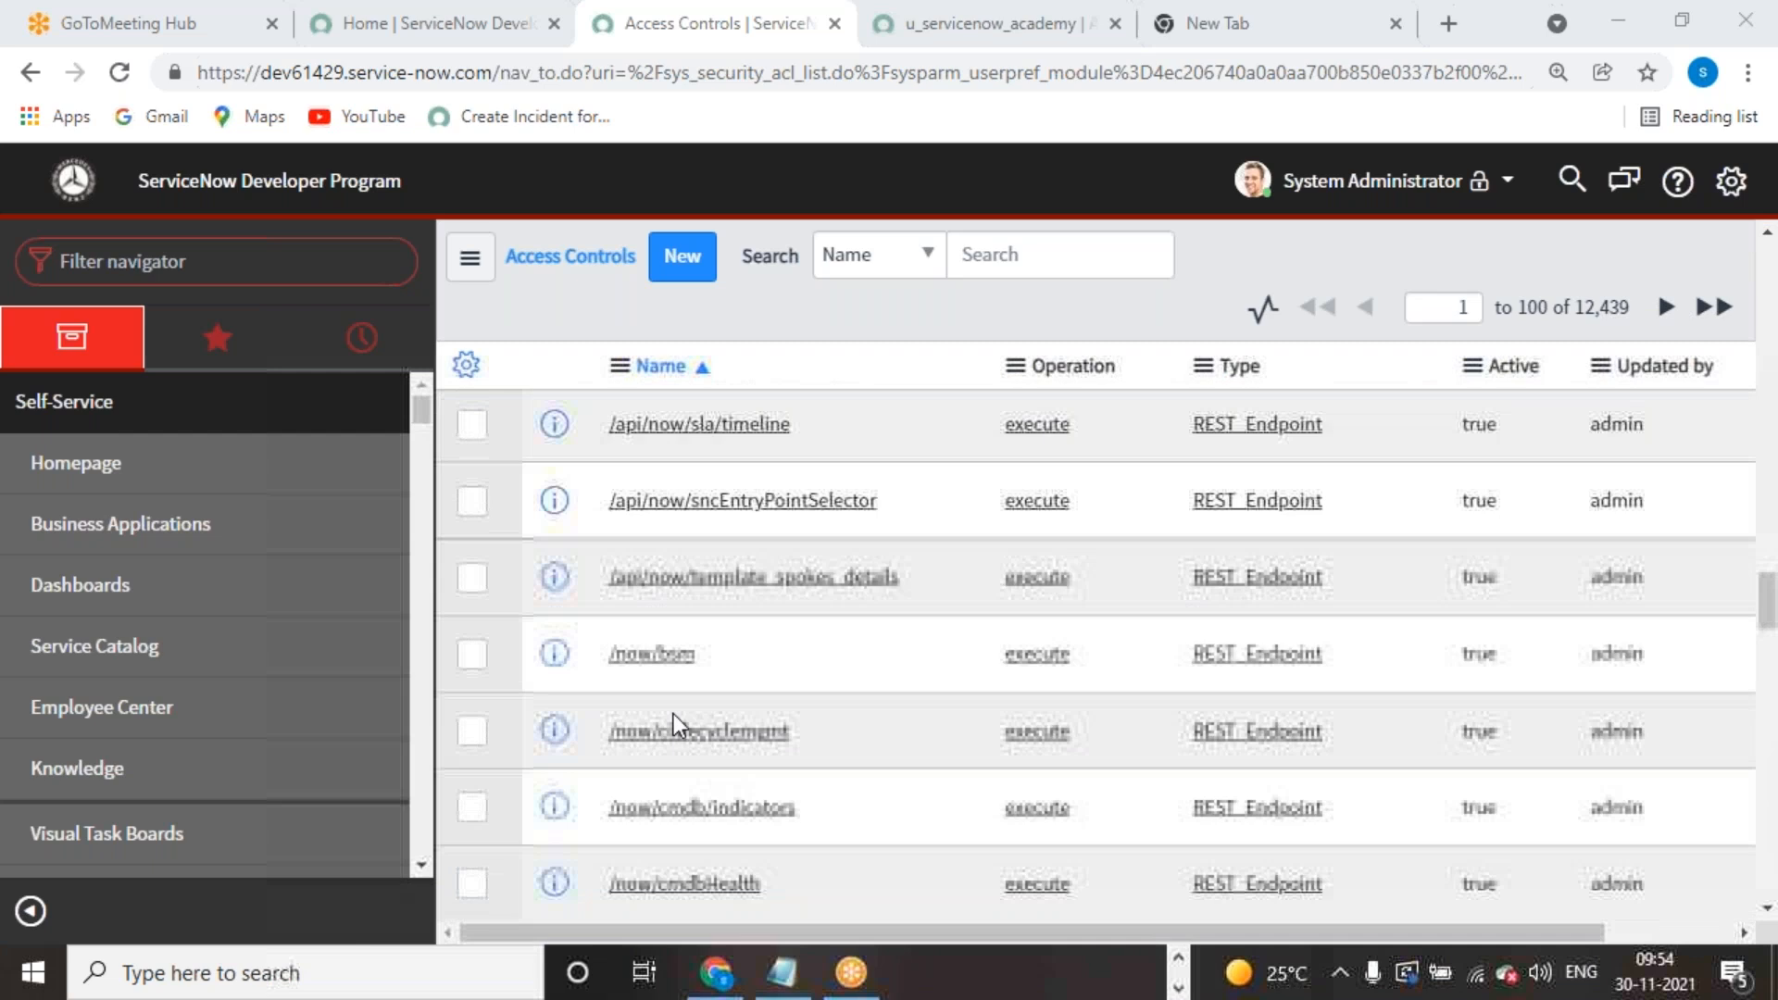
scroll(674, 714, "up", 5)
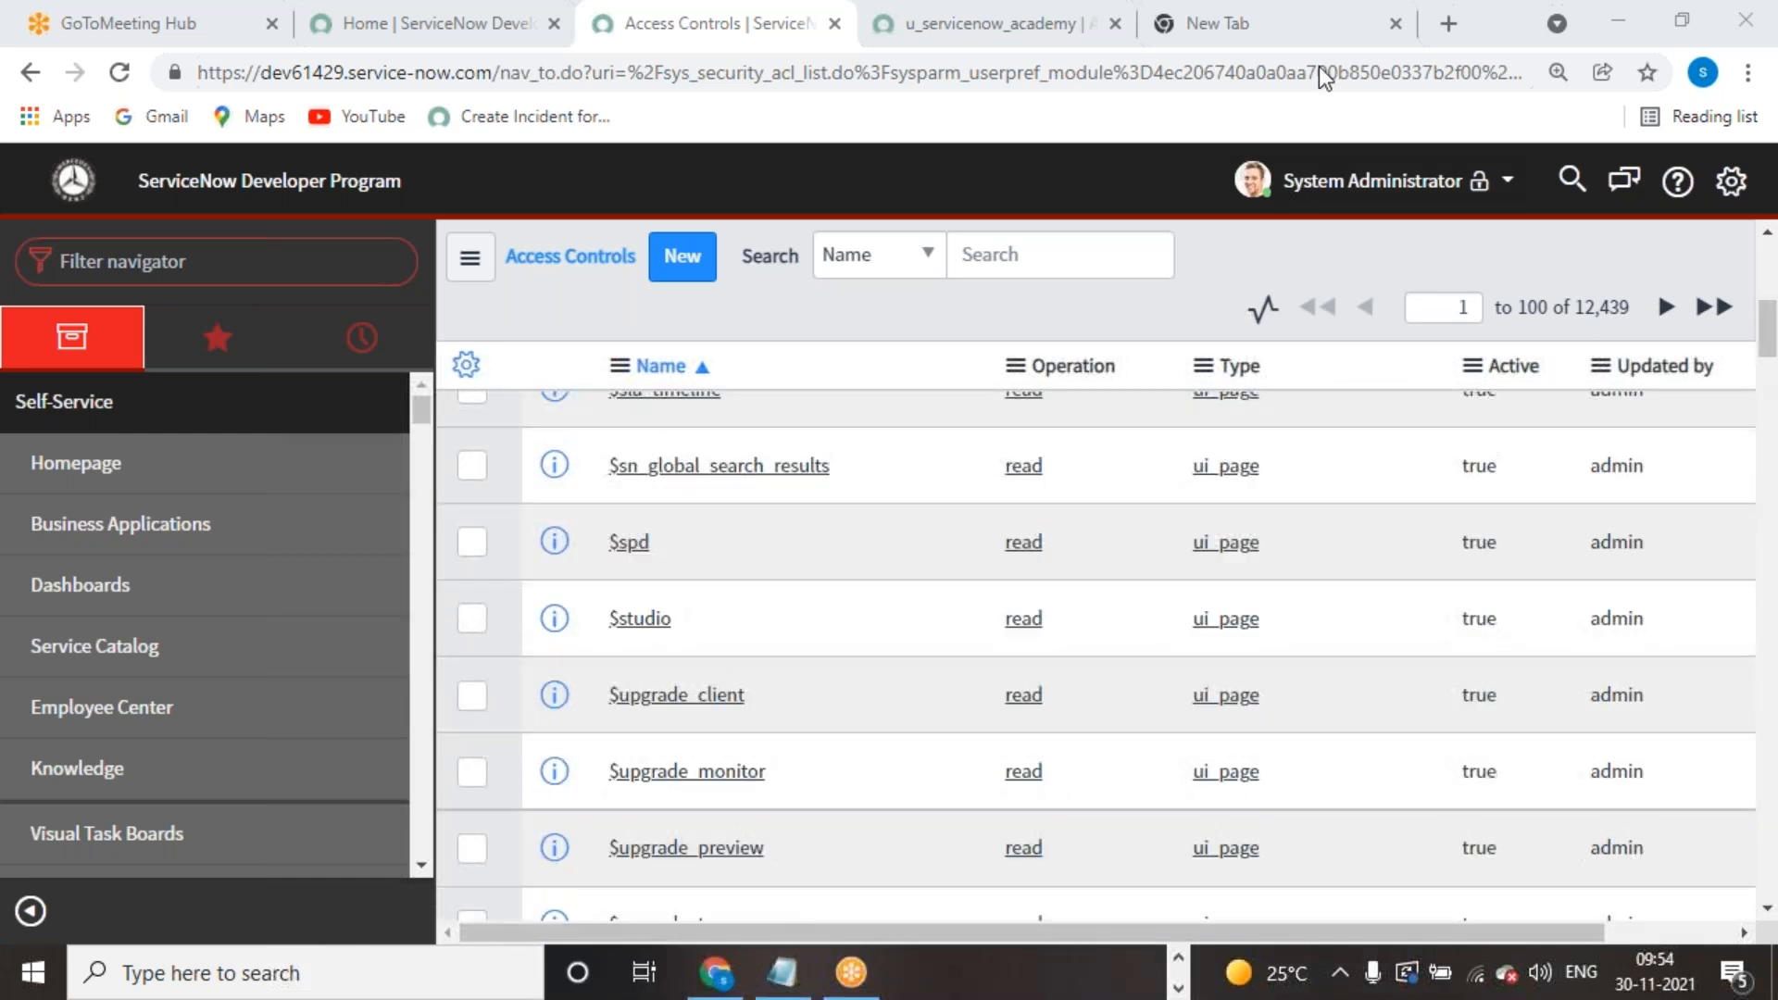